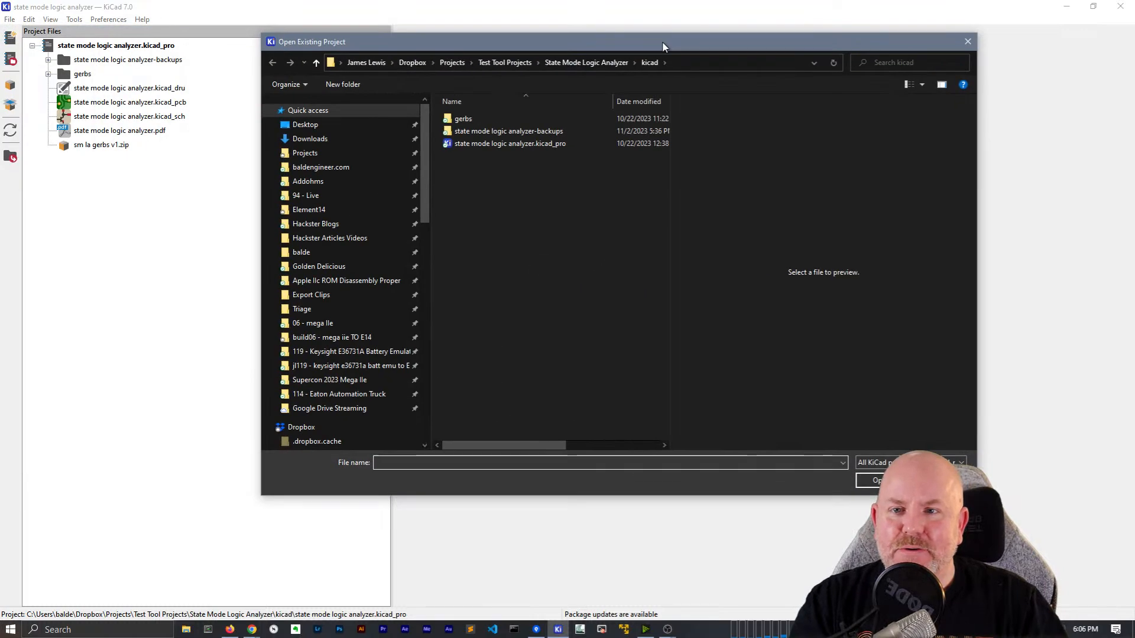
Browse to Projects > GitHub > bit-preserve > Apple > Apple II+ > AppleII+ and open AppleII+.kicad_pro
click(452, 63)
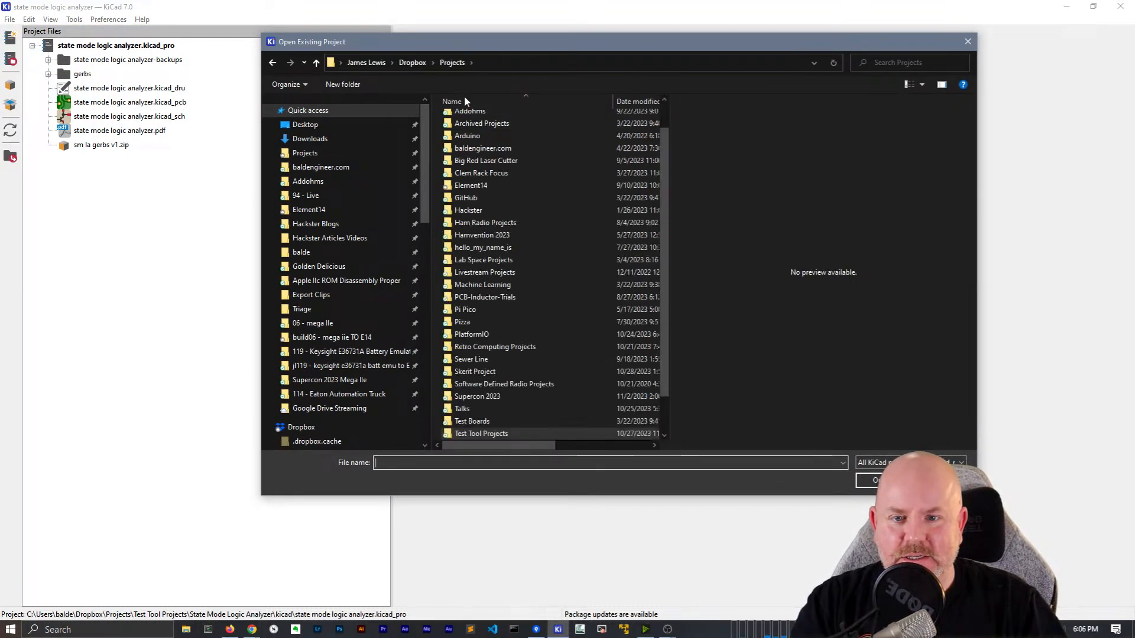
double_click(469, 184)
click(458, 62)
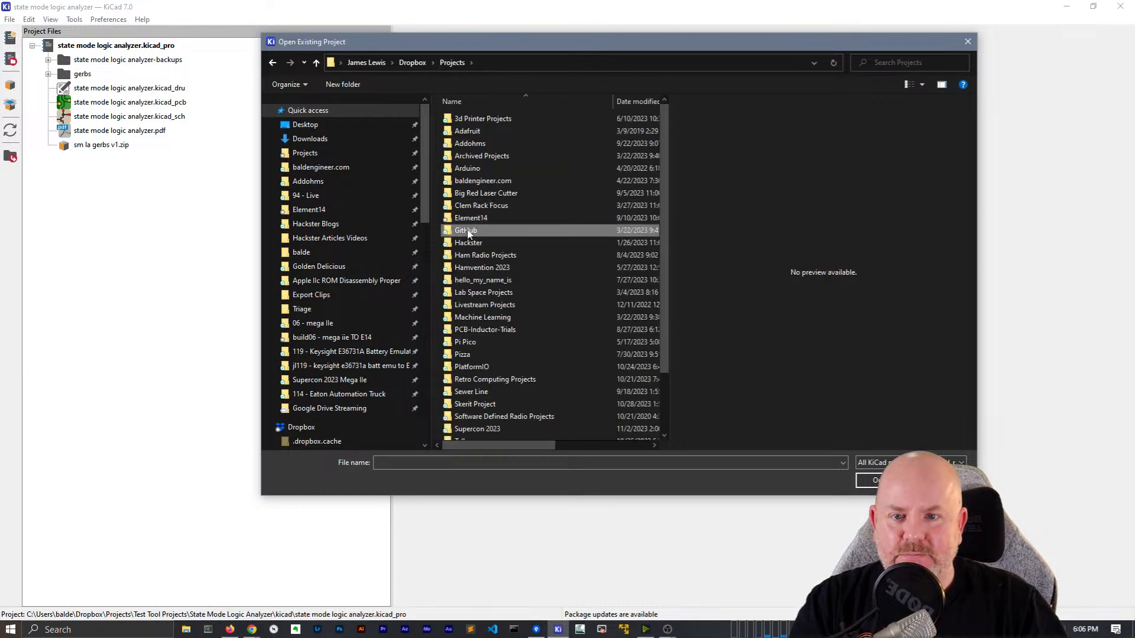
double_click(466, 227)
double_click(473, 119)
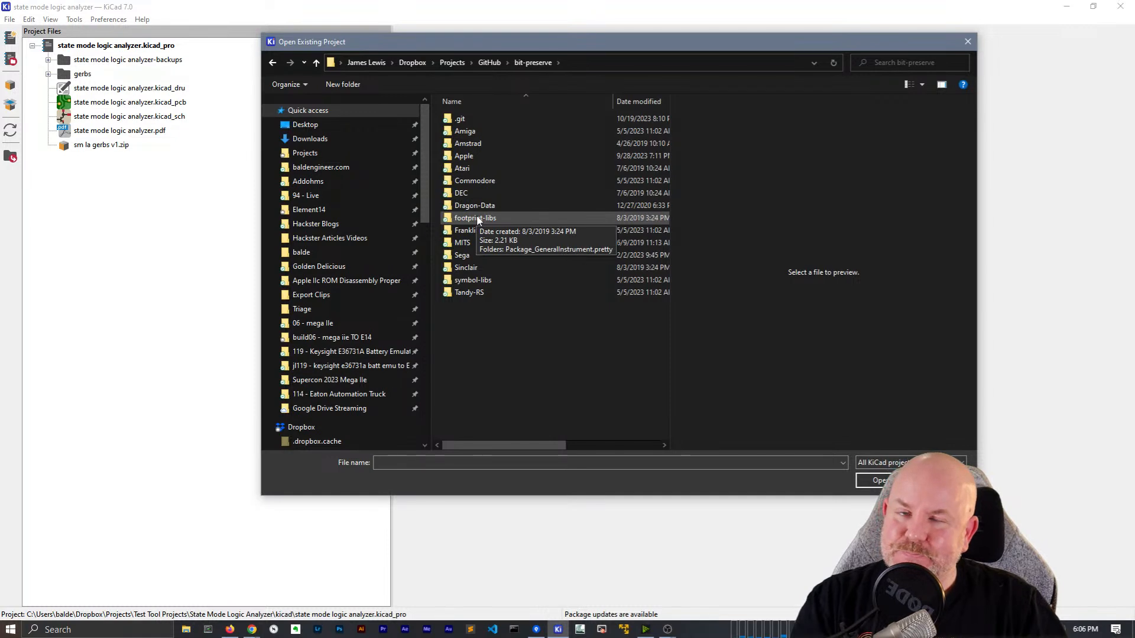
double_click(481, 155)
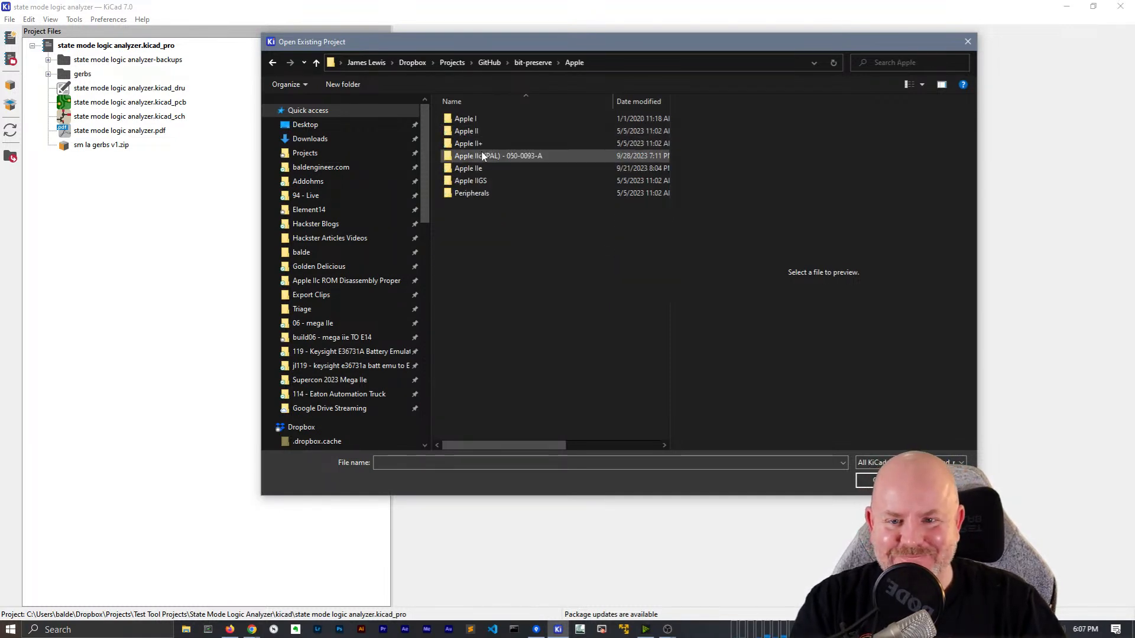
double_click(476, 144)
double_click(467, 119)
click(484, 132)
double_click(484, 133)
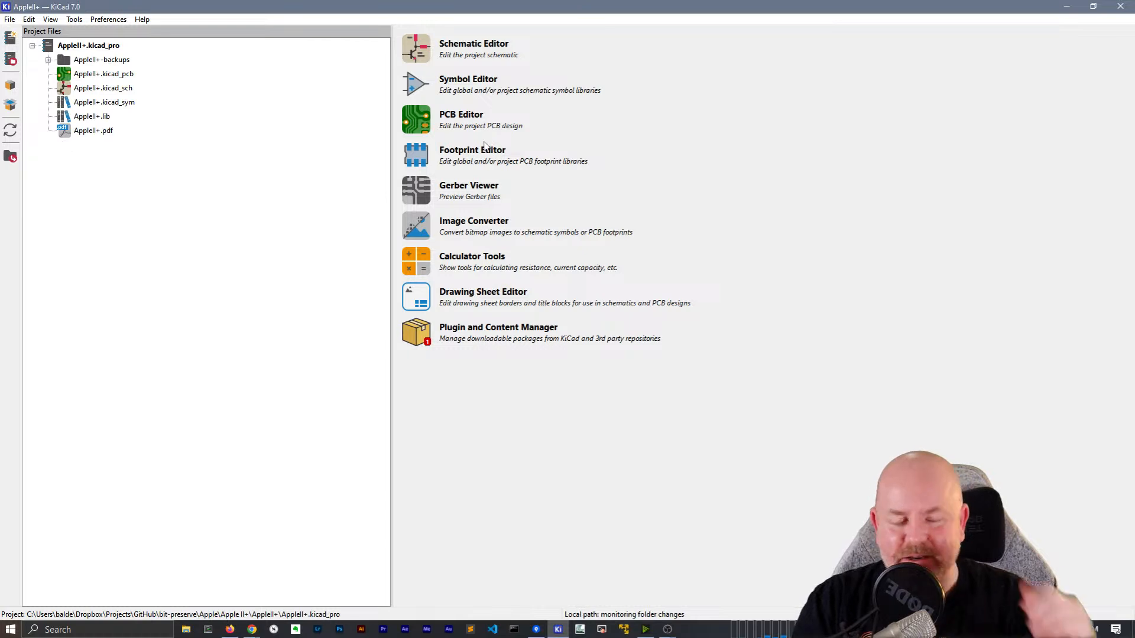
Open AppleII+.kicad_sch and enter the RAM Address Multiplexing sub-sheet from the root sheet
double_click(130, 89)
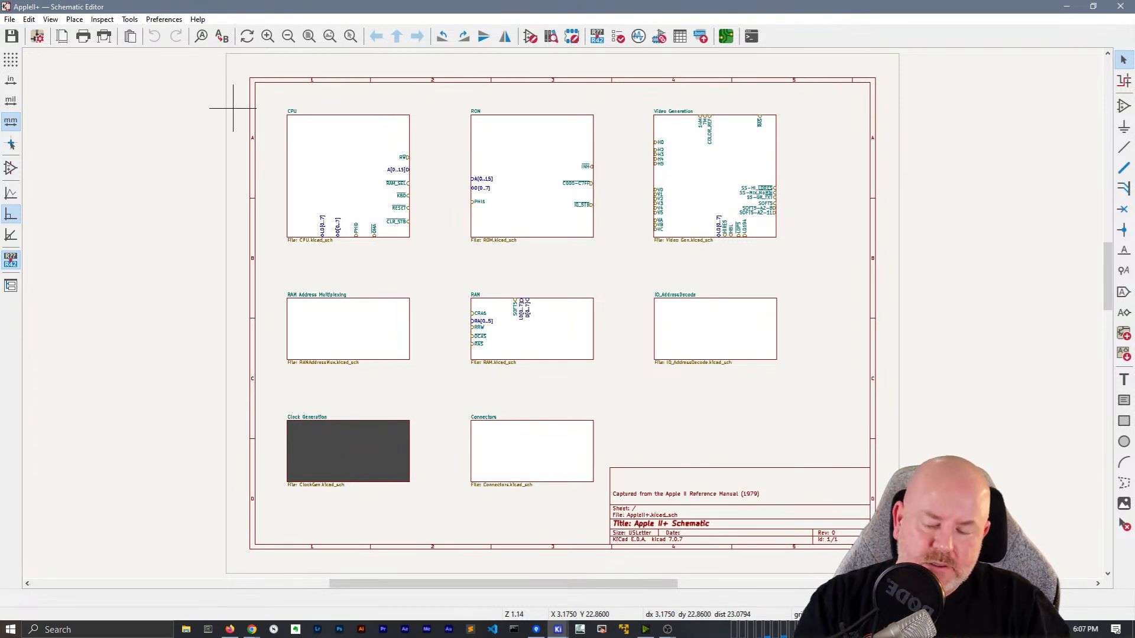
key(alt+Tab)
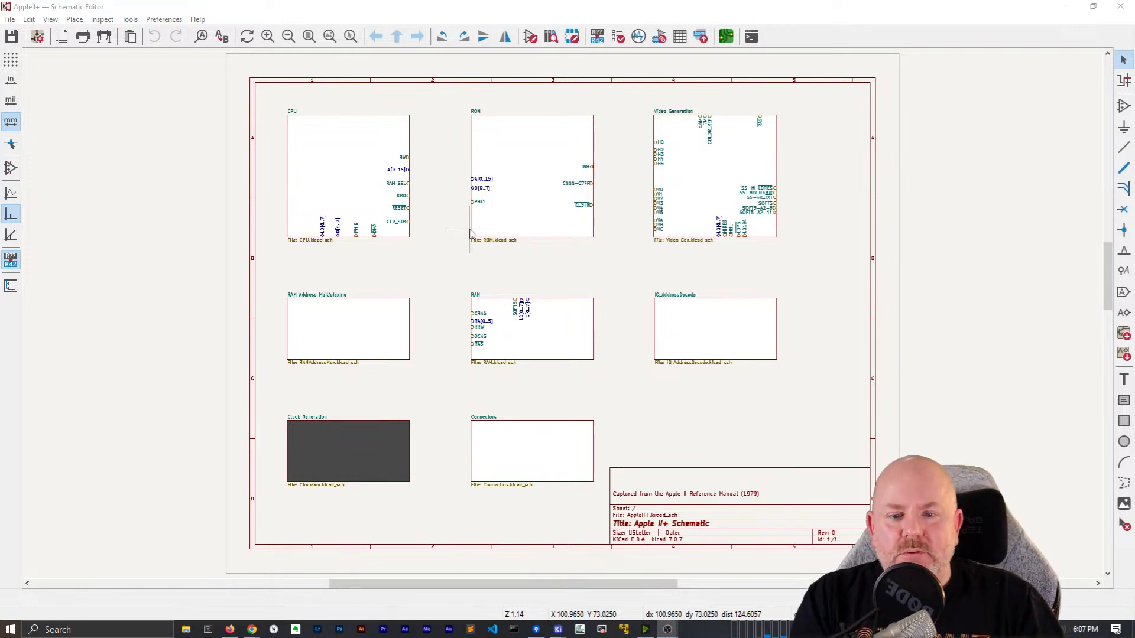
double_click(372, 324)
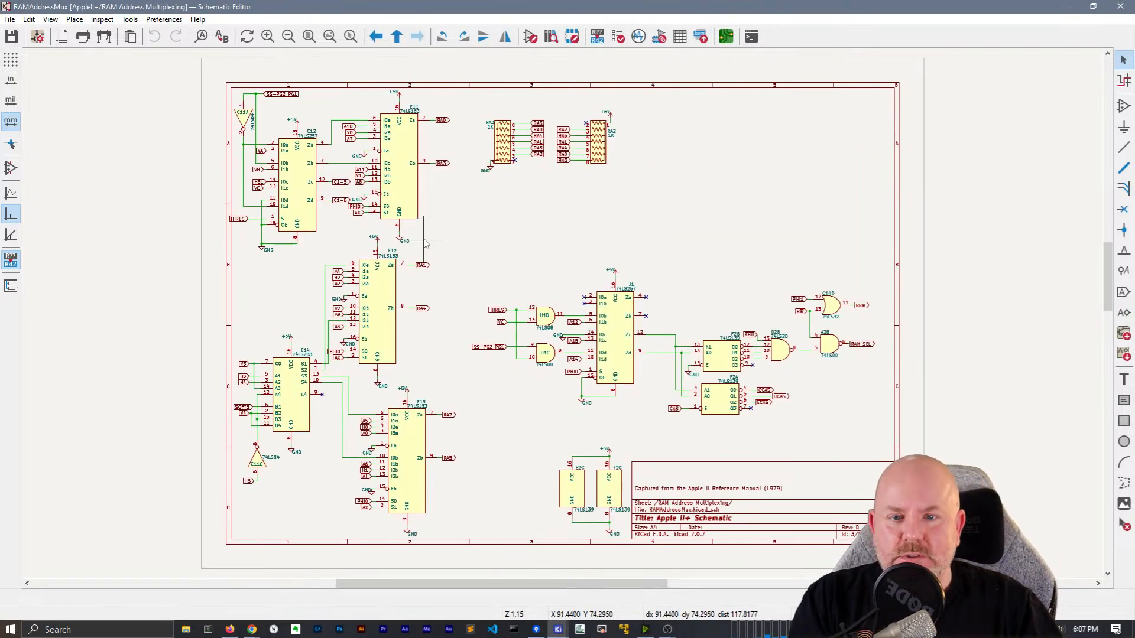
Search the schematic for the RA0 label and step through its matches across sheets
scroll(467, 177, up, 2)
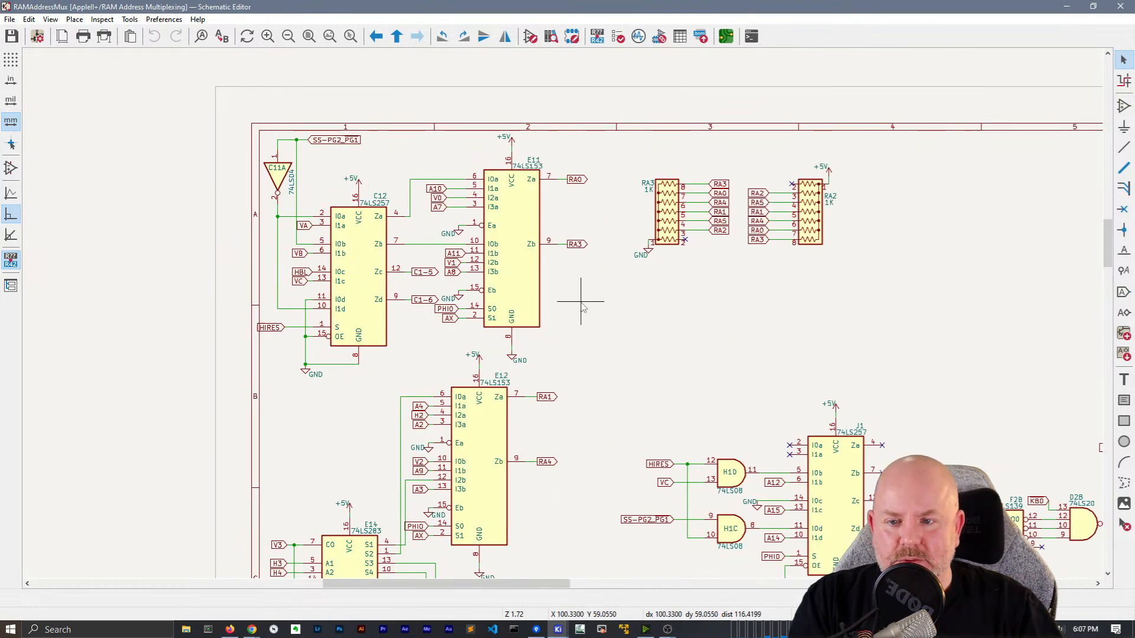
scroll(583, 306, down, 2)
middle_drag(653, 329, 520, 251)
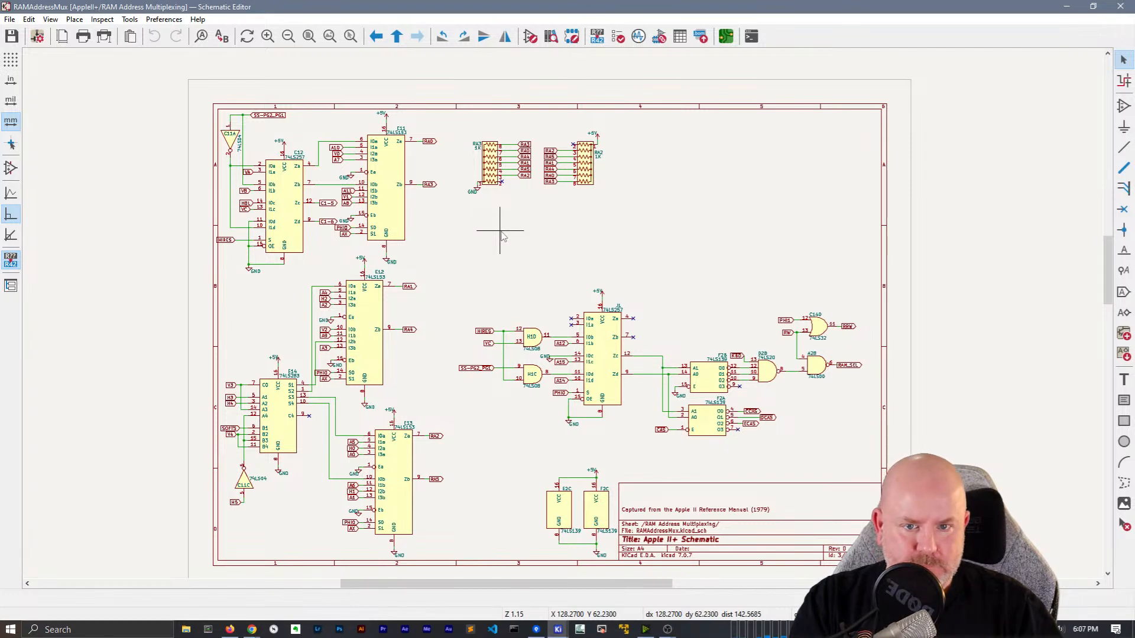
scroll(502, 235, up, 3)
click(577, 292)
key(ctrl+f)
key(Return)
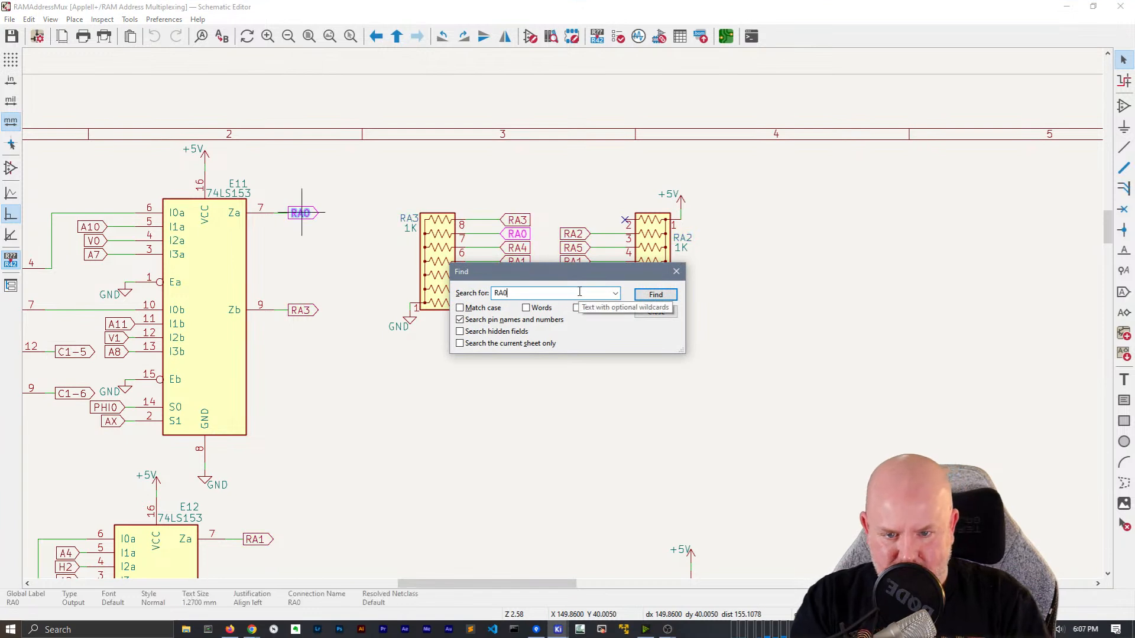
click(655, 295)
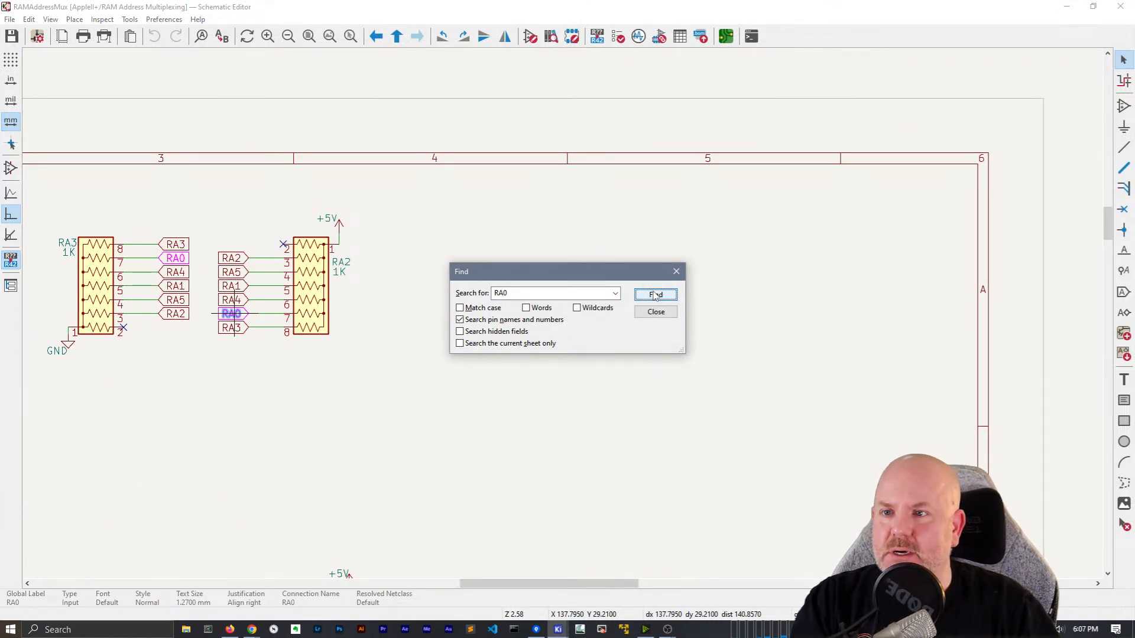
click(656, 294)
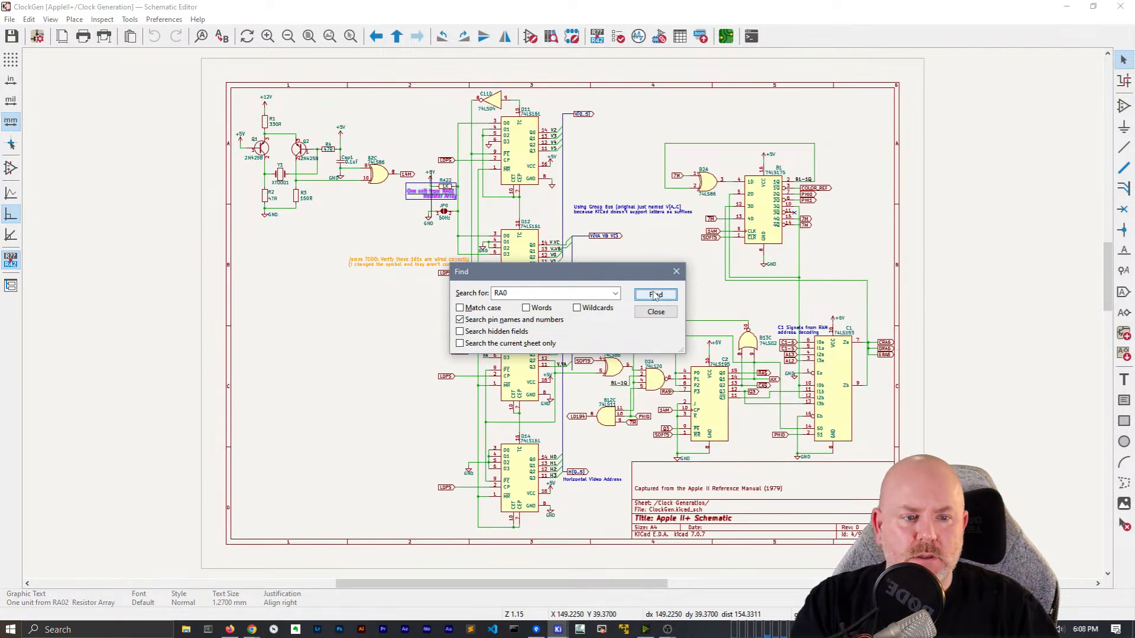
key(Escape)
Leave to the top-level sheet, re-enter RAM Address Multiplexing, fit it, and leave again
right_click(319, 324)
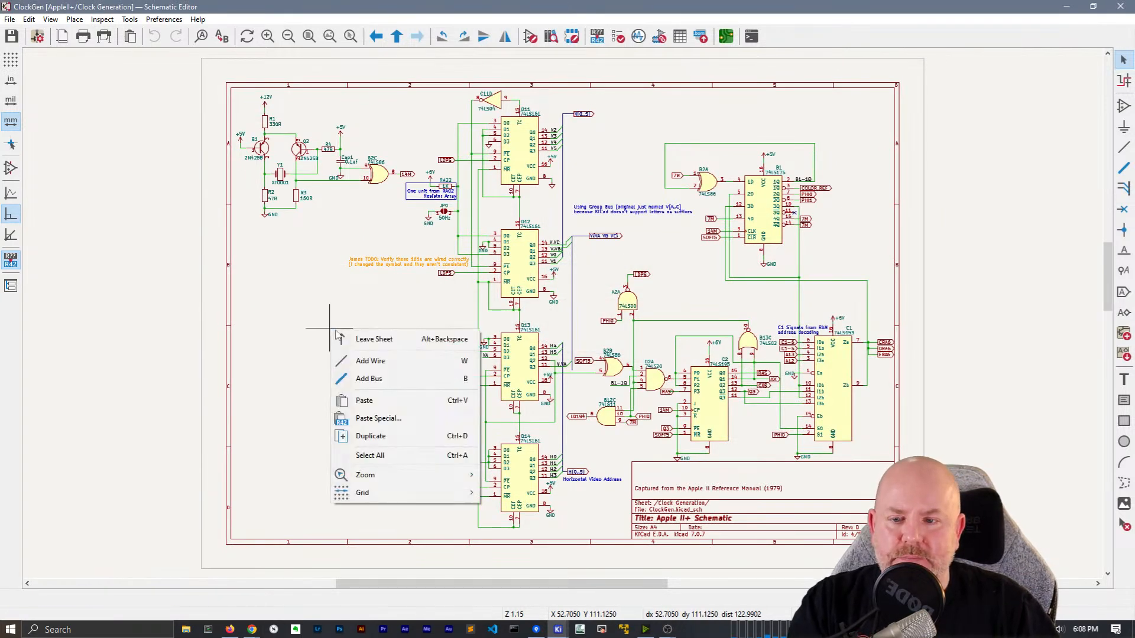
click(368, 337)
double_click(306, 329)
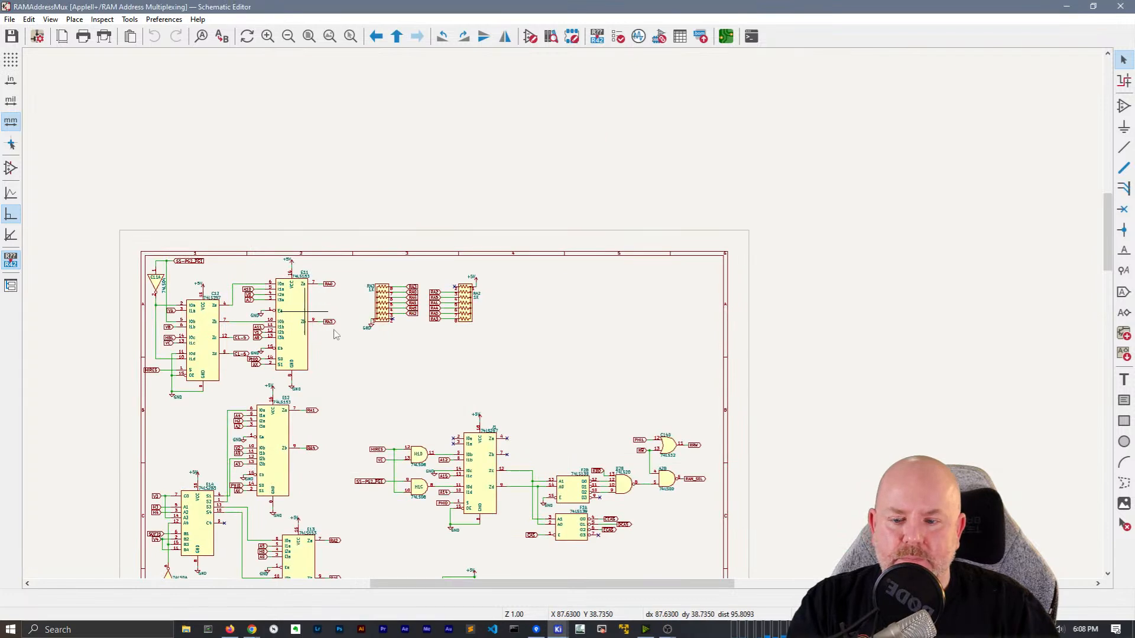
key(Home)
middle_drag(550, 195, 554, 193)
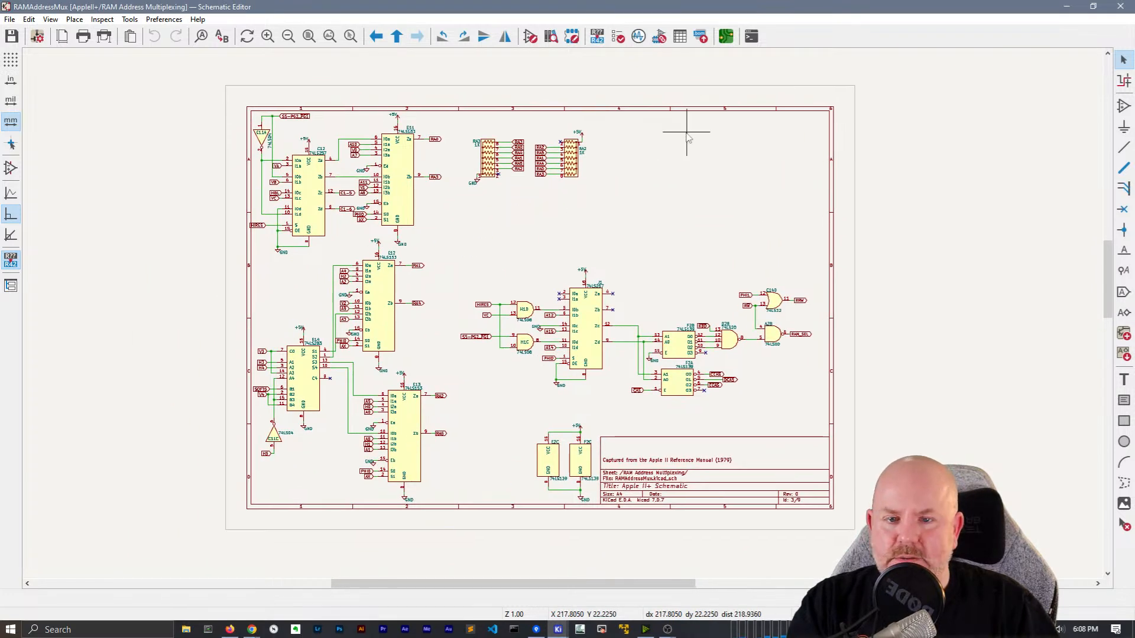
right_click(688, 137)
click(707, 142)
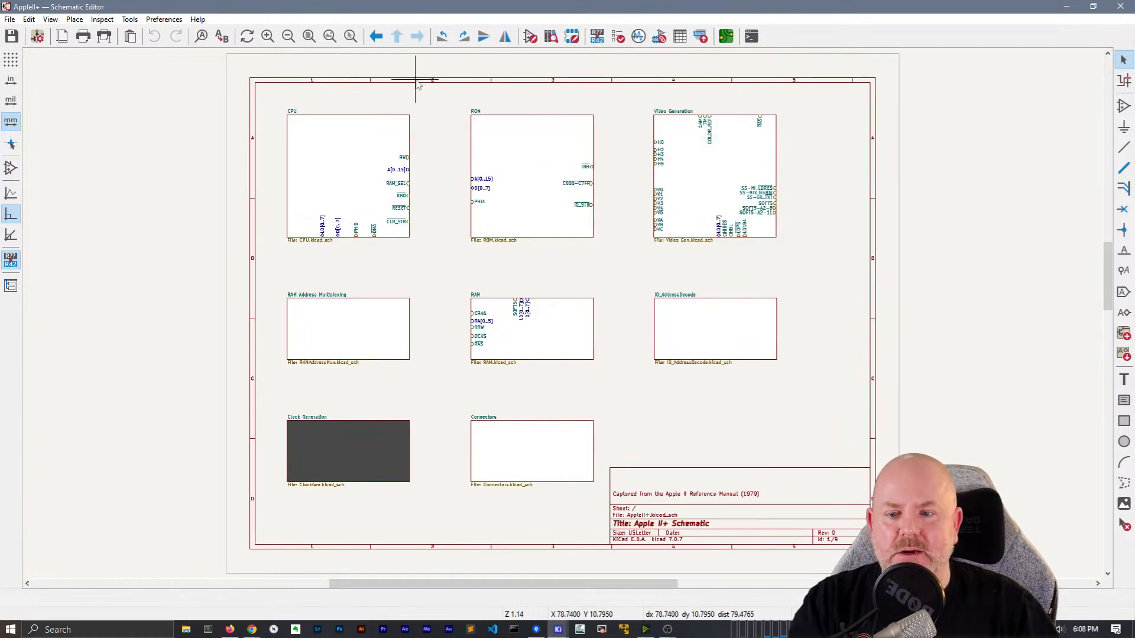
Search for RA0 again and visit the 4116 RAM sheet before returning to the top level
key(ctrl+f)
key(Return)
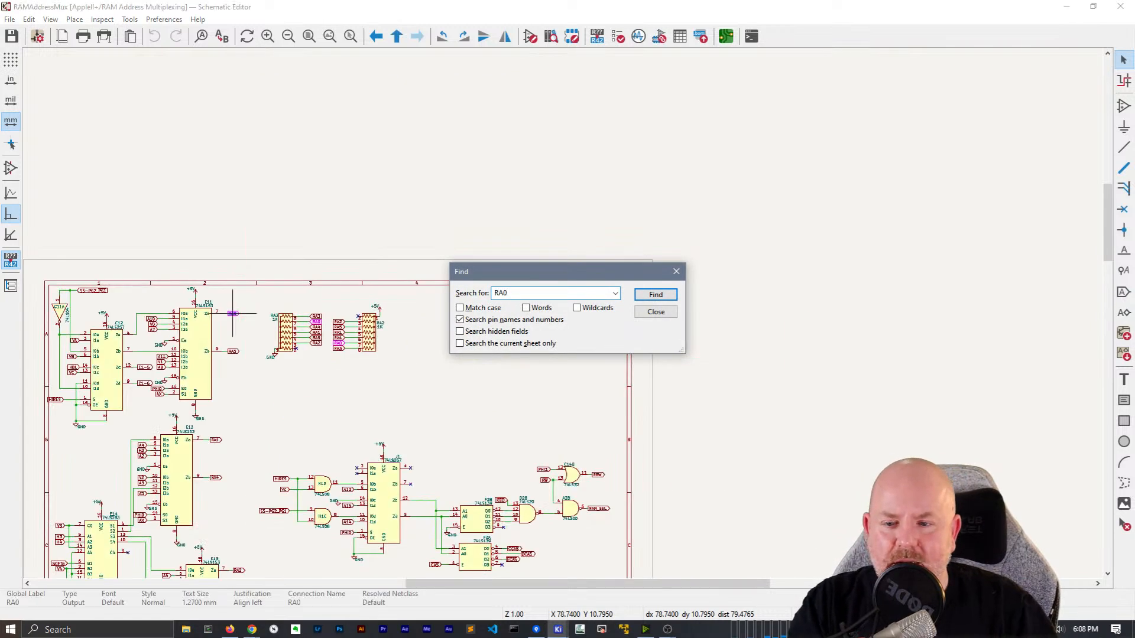
click(656, 294)
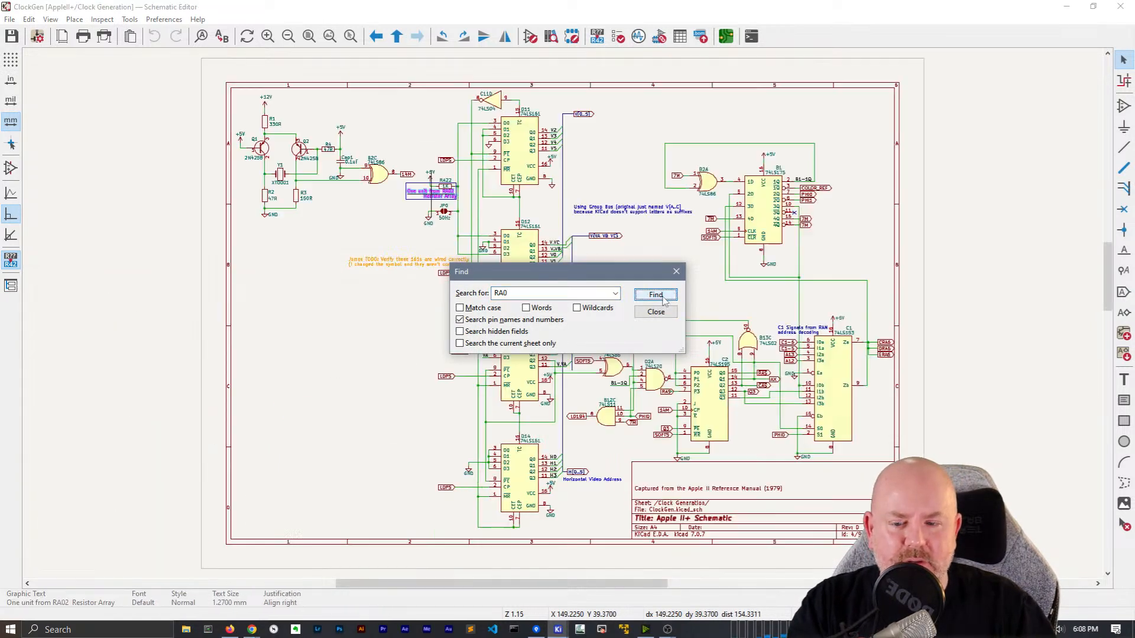
click(656, 312)
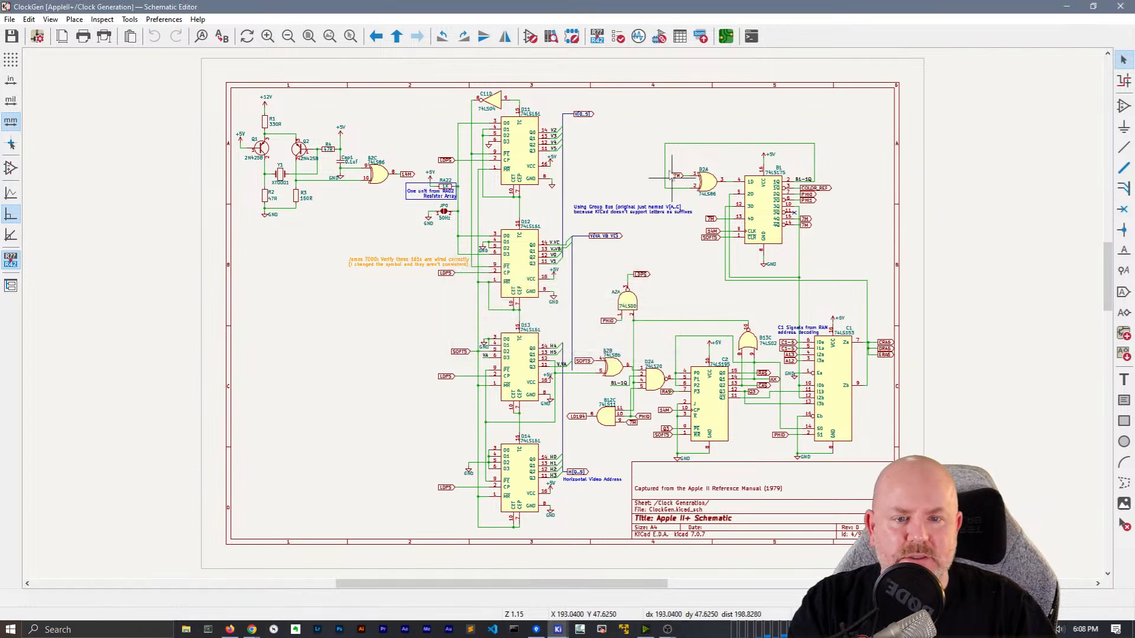
right_click(649, 147)
click(659, 153)
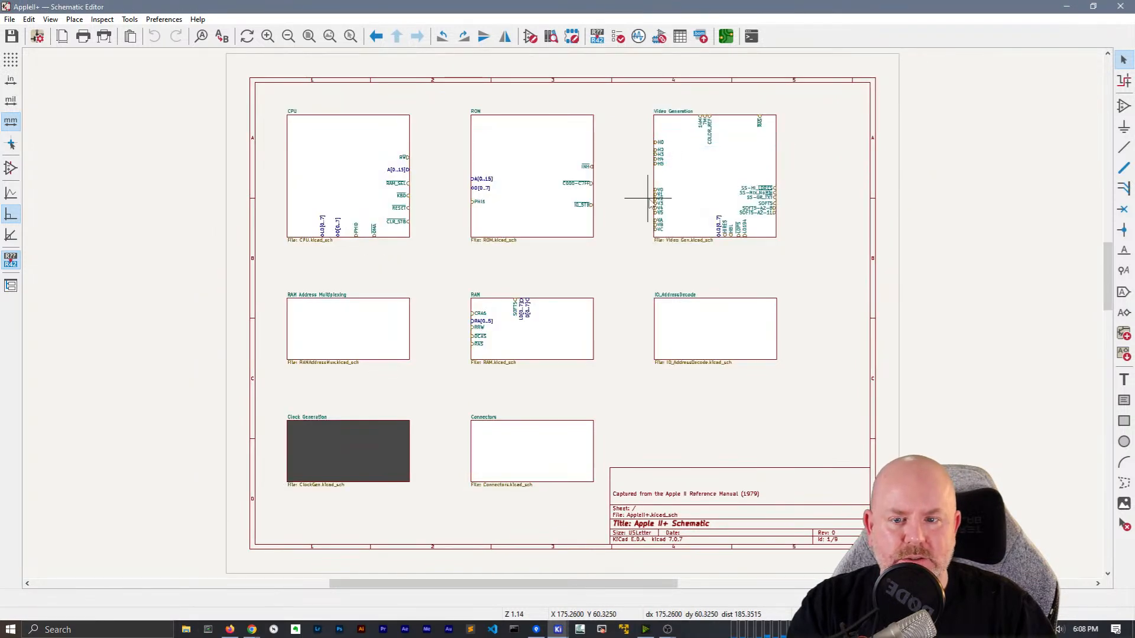
double_click(553, 336)
scroll(564, 318, up, 8)
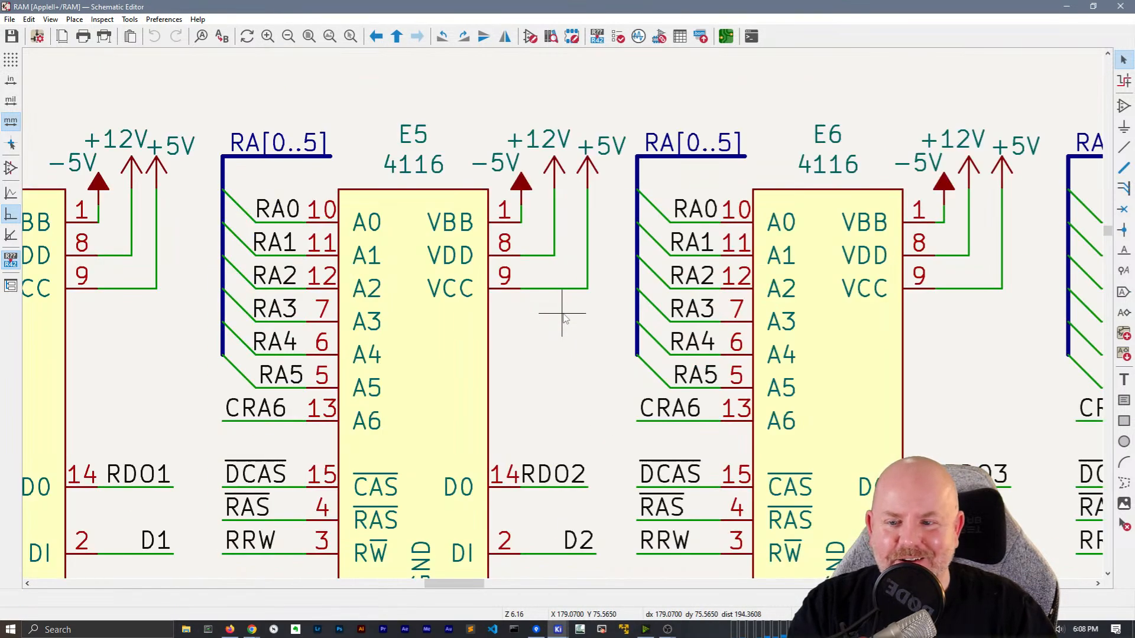
scroll(565, 318, down, 8)
right_click(562, 203)
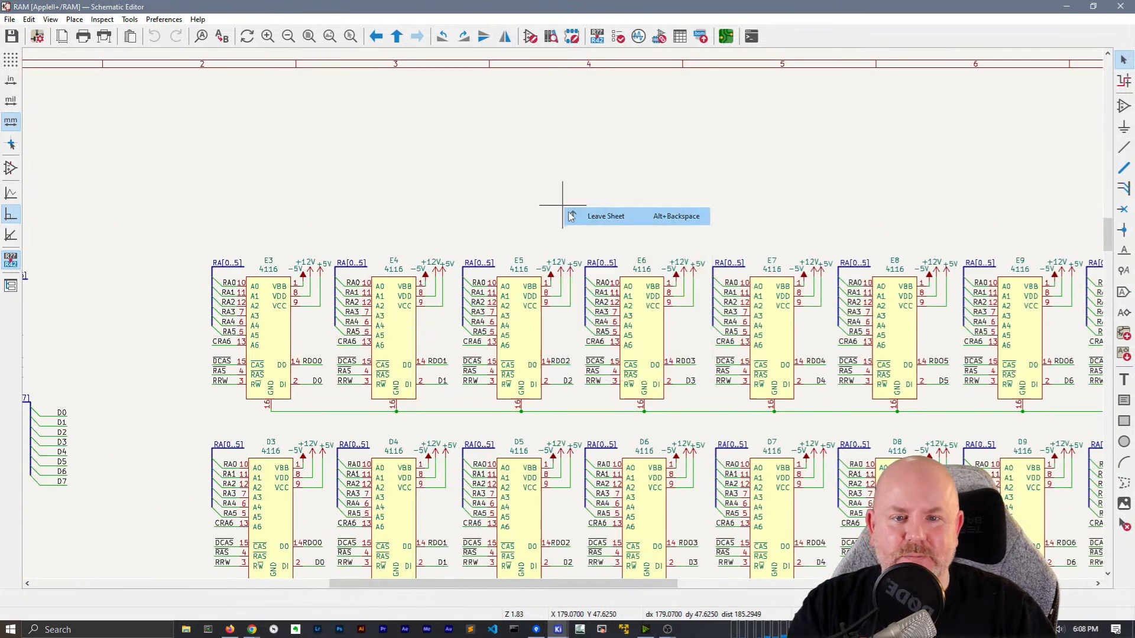
click(597, 215)
Re-enter RAM Address Multiplexing and zoom in on the RA3 and RA2 resistor networks
double_click(375, 331)
middle_drag(355, 377, 523, 296)
scroll(524, 295, up, 5)
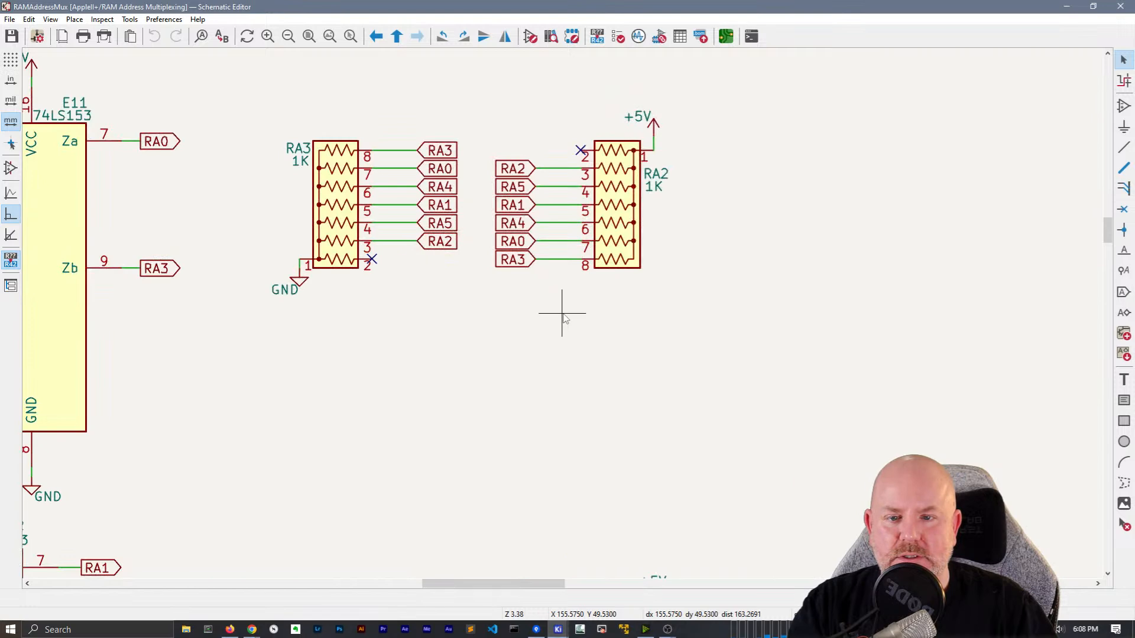
scroll(565, 318, down, 3)
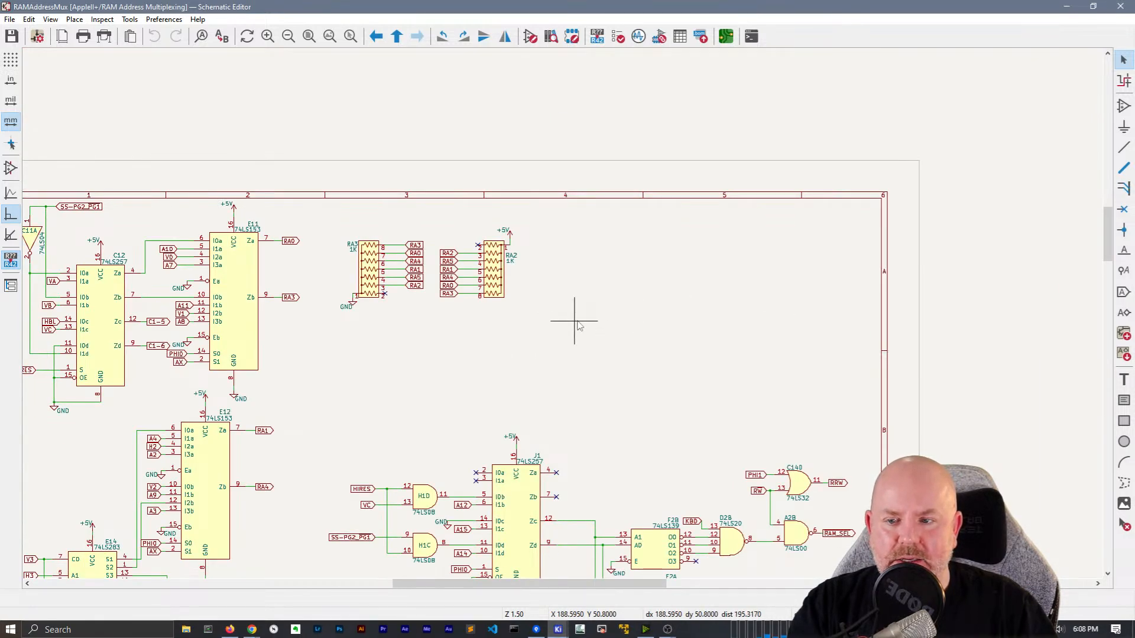
middle_drag(576, 325, 814, 232)
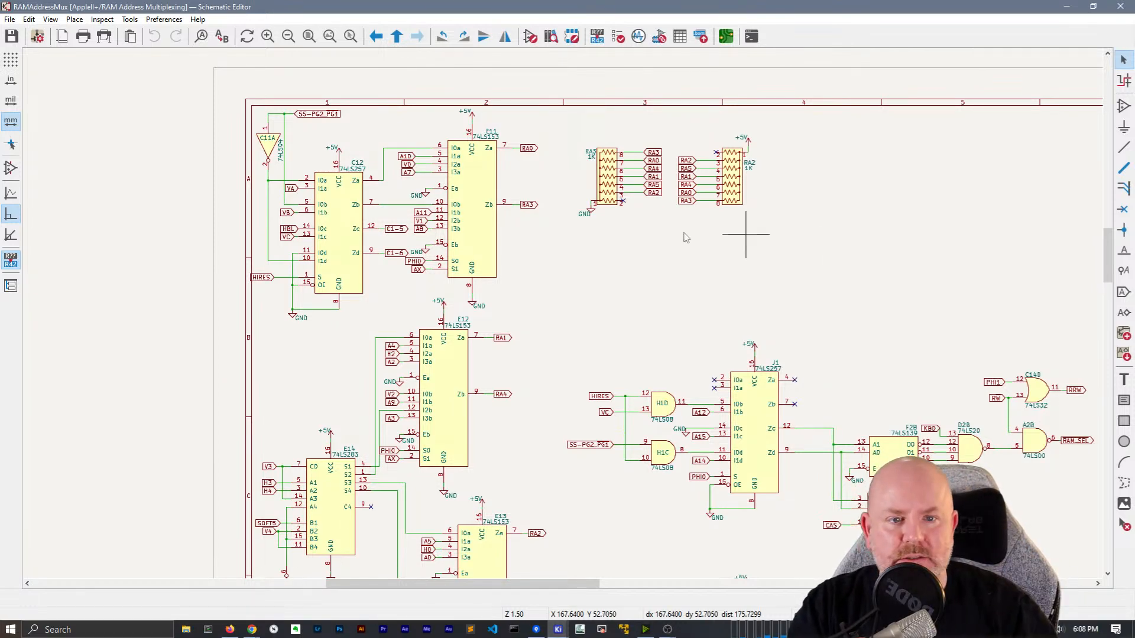
scroll(790, 233, up, 3)
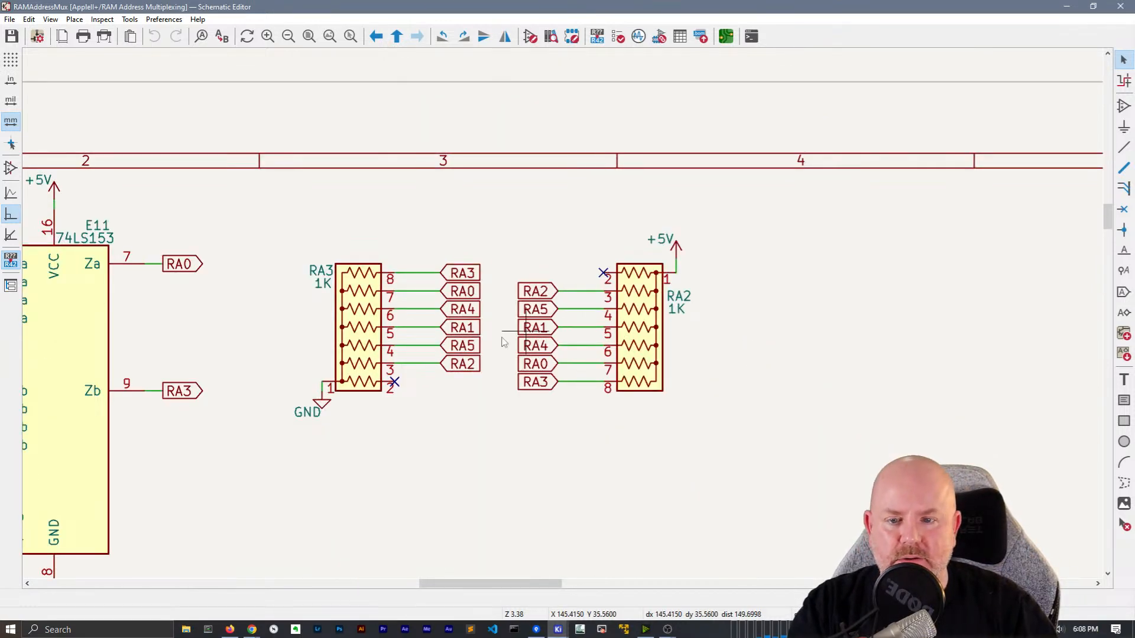
Change the RA3 and RA2 global labels to plain labels and rotate them onto their wires
click(467, 275)
right_click(467, 275)
mouse_move(570, 408)
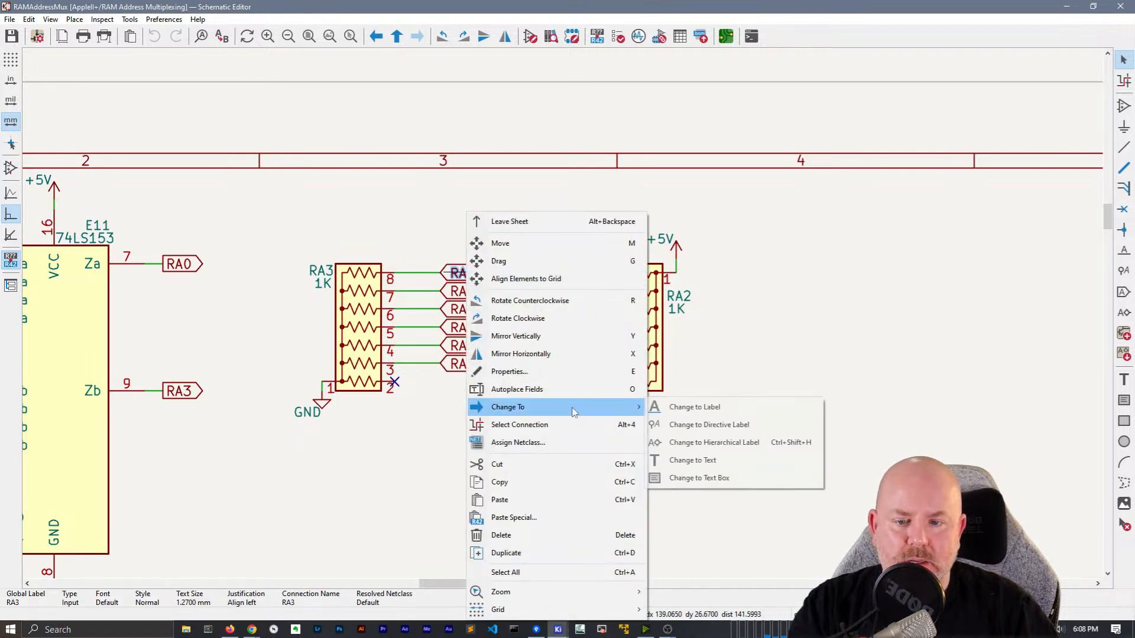
click(695, 407)
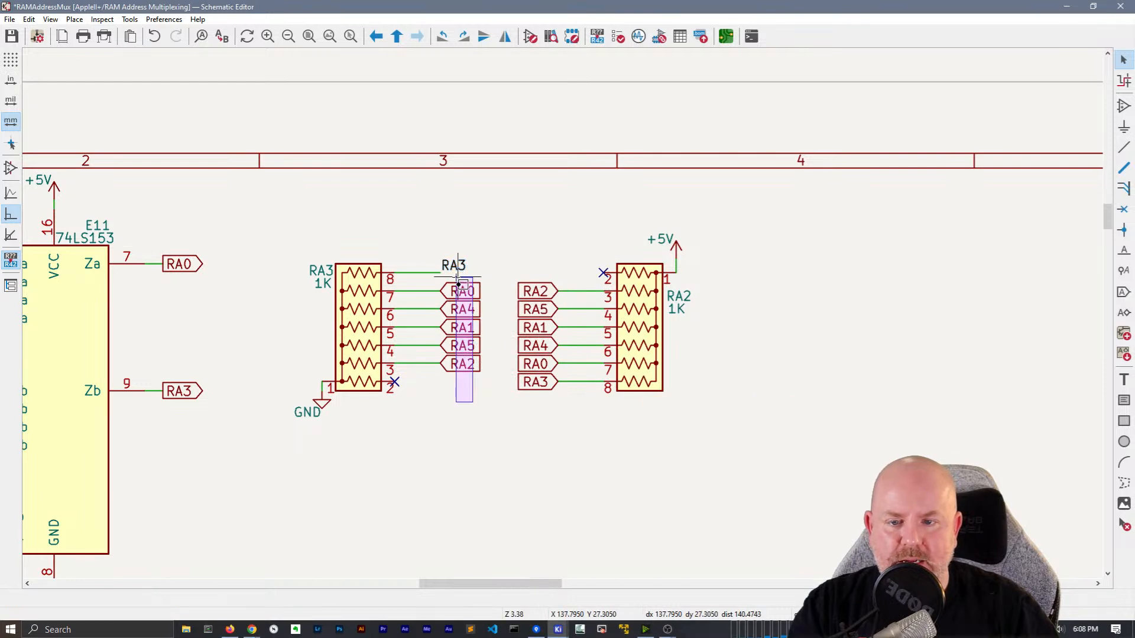
right_click(463, 364)
mouse_move(520, 441)
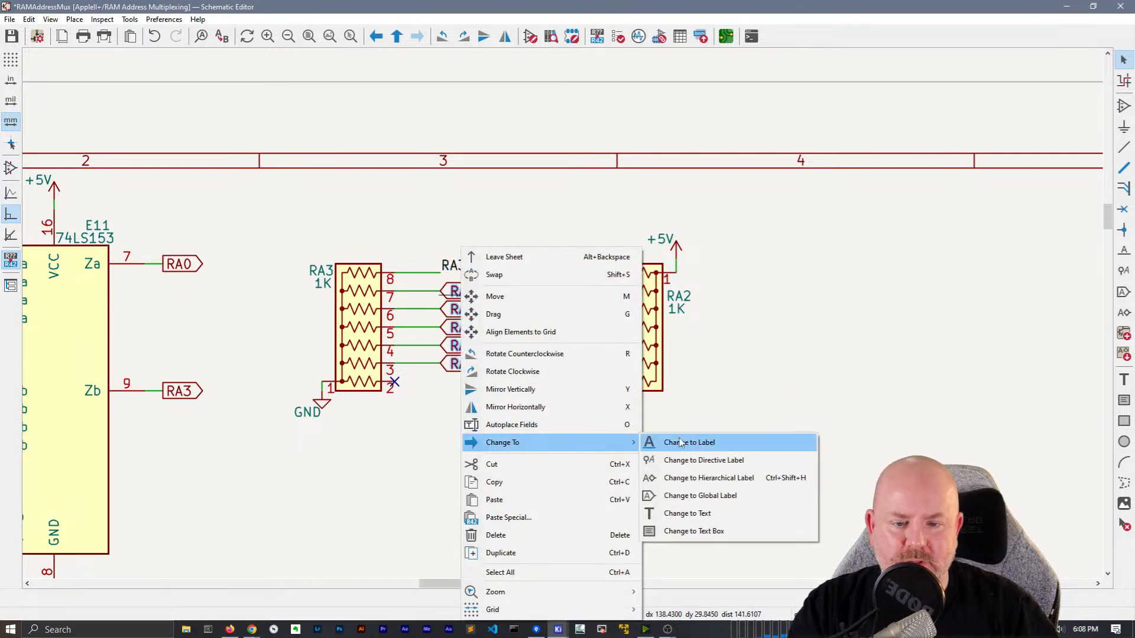
click(681, 442)
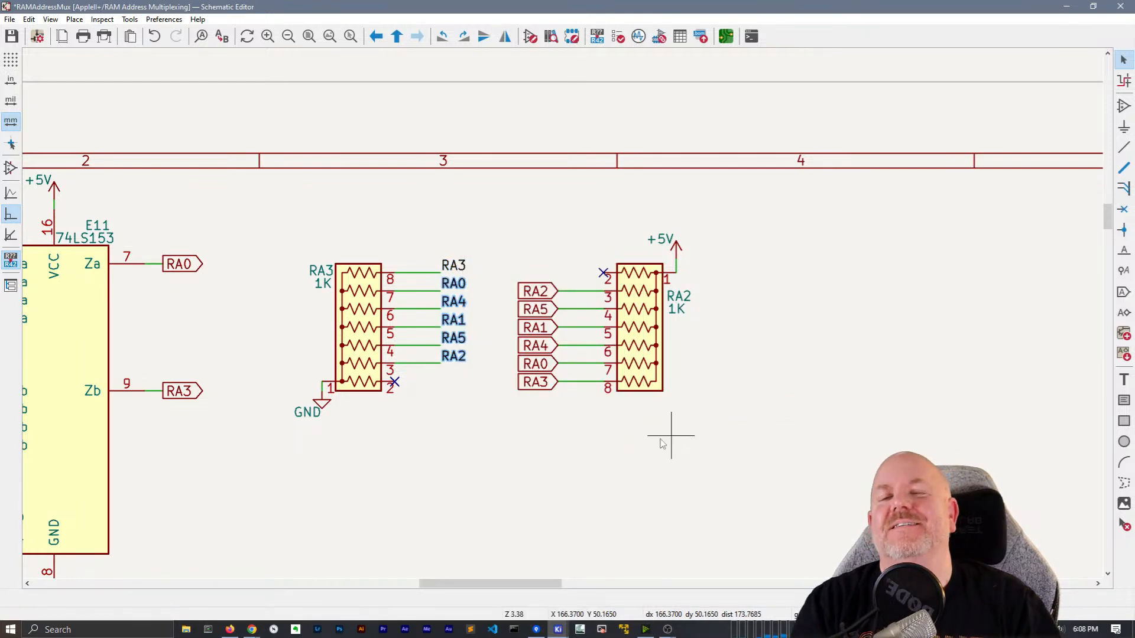
key(r)
key(r)
key(r)
key(r)
key(r)
key(r)
key(r)
key(r)
key(r)
key(r)
key(r)
key(r)
Convert the six global labels beside network RA2 to plain labels and rotate them onto wires
drag(532, 417, 520, 258)
right_click(531, 296)
mouse_move(618, 443)
click(739, 442)
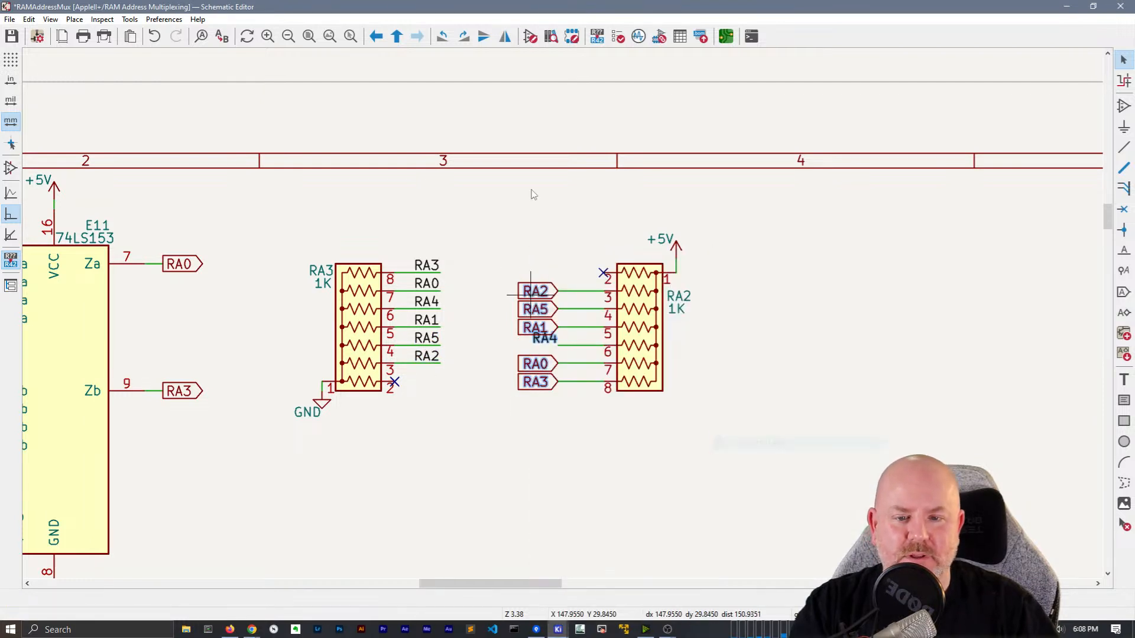
key(r)
key(r)
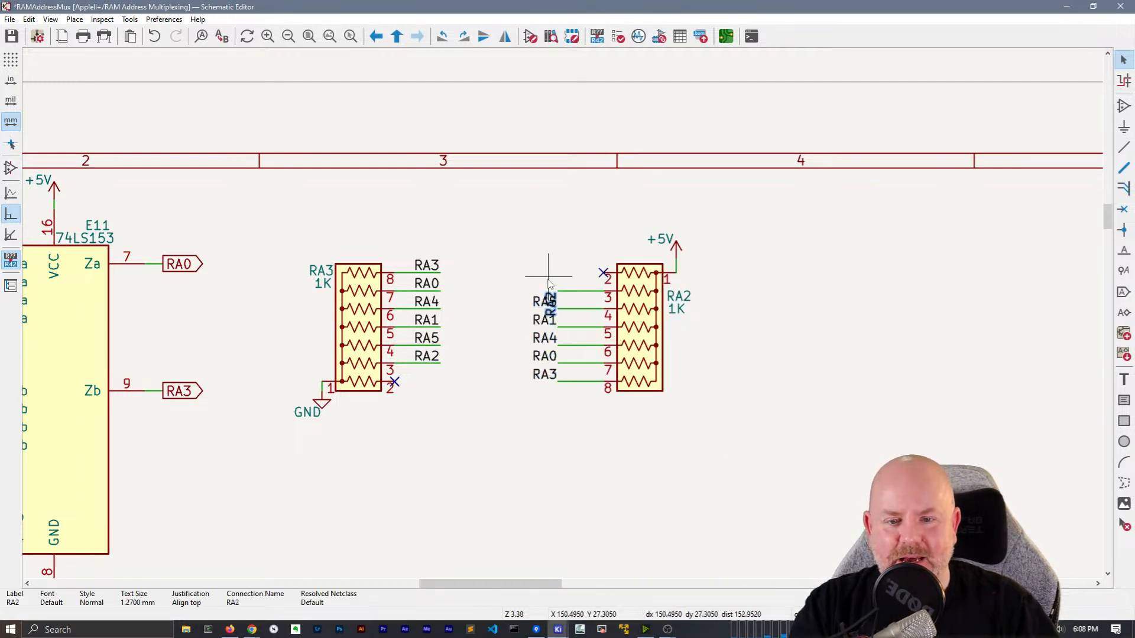
key(r)
key(r)
key(r)
key(r)
key(r)
key(r)
key(r)
key(r)
key(r)
key(r)
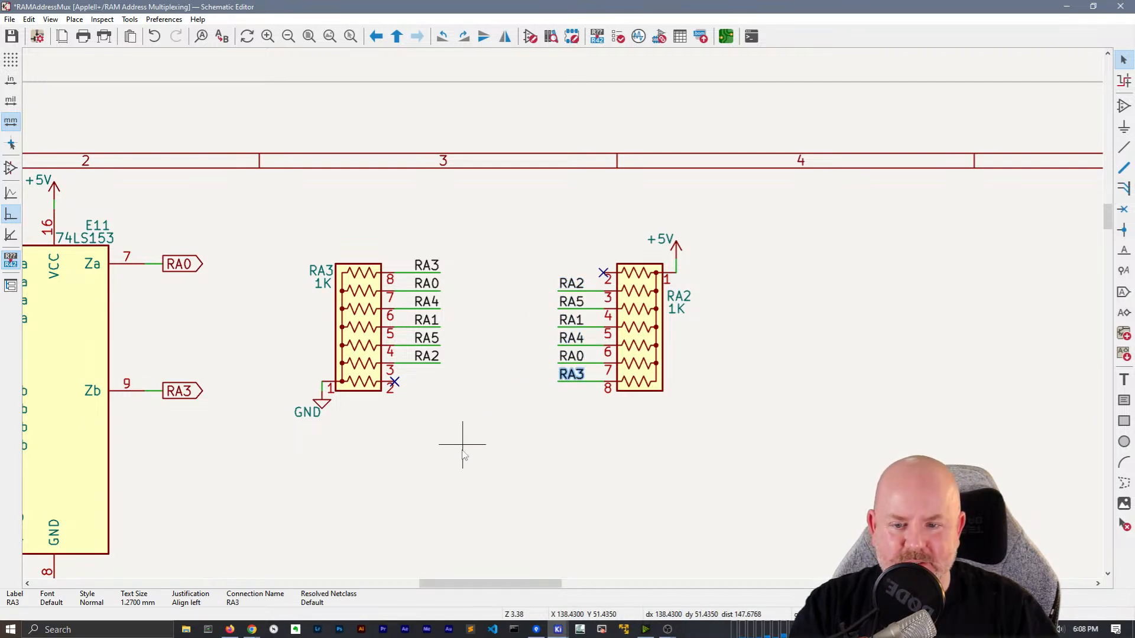
middle_drag(468, 461, 576, 324)
scroll(576, 324, down, 2)
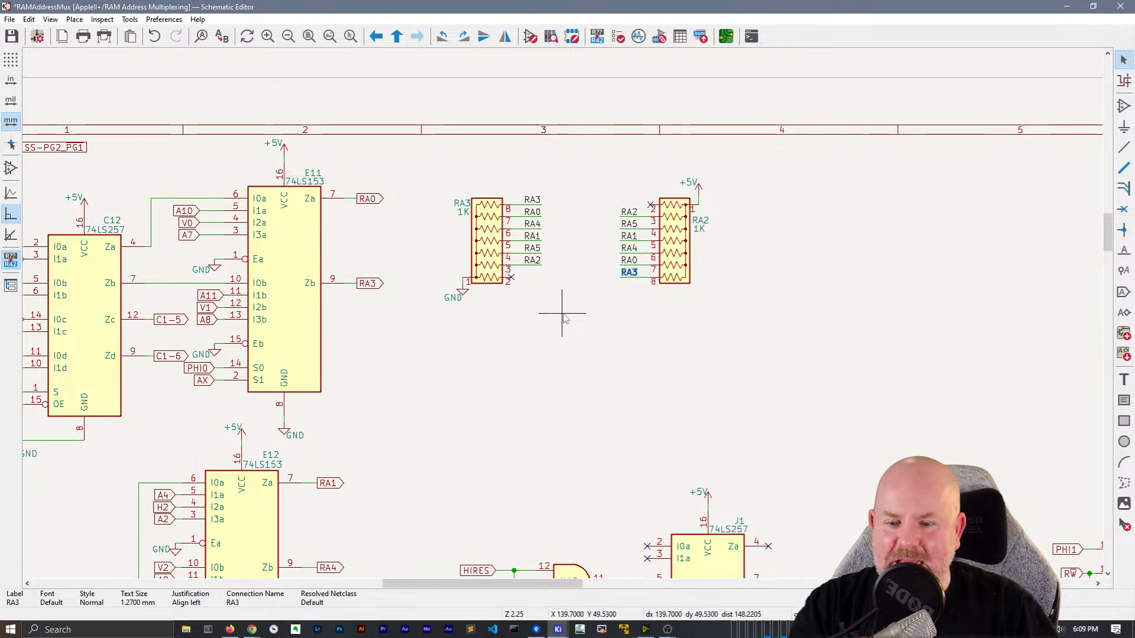
scroll(519, 324, down, 2)
scroll(563, 319, up, 2)
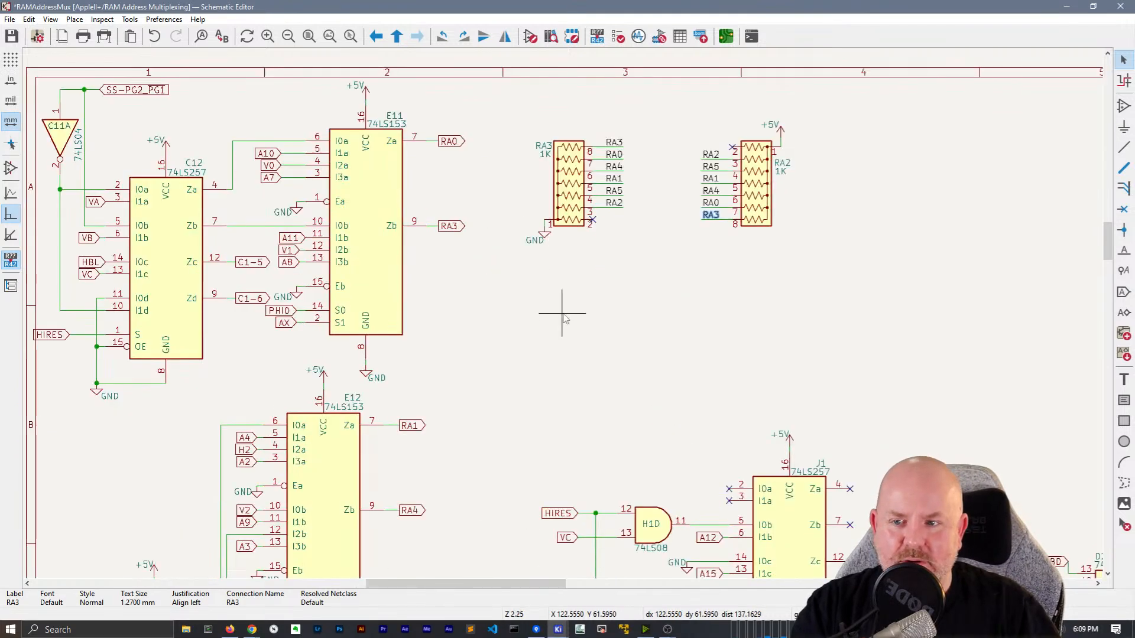
Survey the sheet around chips E12–E14, then box-select the RA labels and wires beside RA3
middle_drag(563, 313, 747, 100)
mouse_move(738, 225)
middle_down()
mouse_move(733, 153)
mouse_move(396, 97)
middle_up()
middle_drag(852, 113, 520, 106)
middle_drag(487, 71, 740, 454)
mouse_move(344, 318)
middle_down()
mouse_move(607, 379)
mouse_move(681, 233)
middle_up()
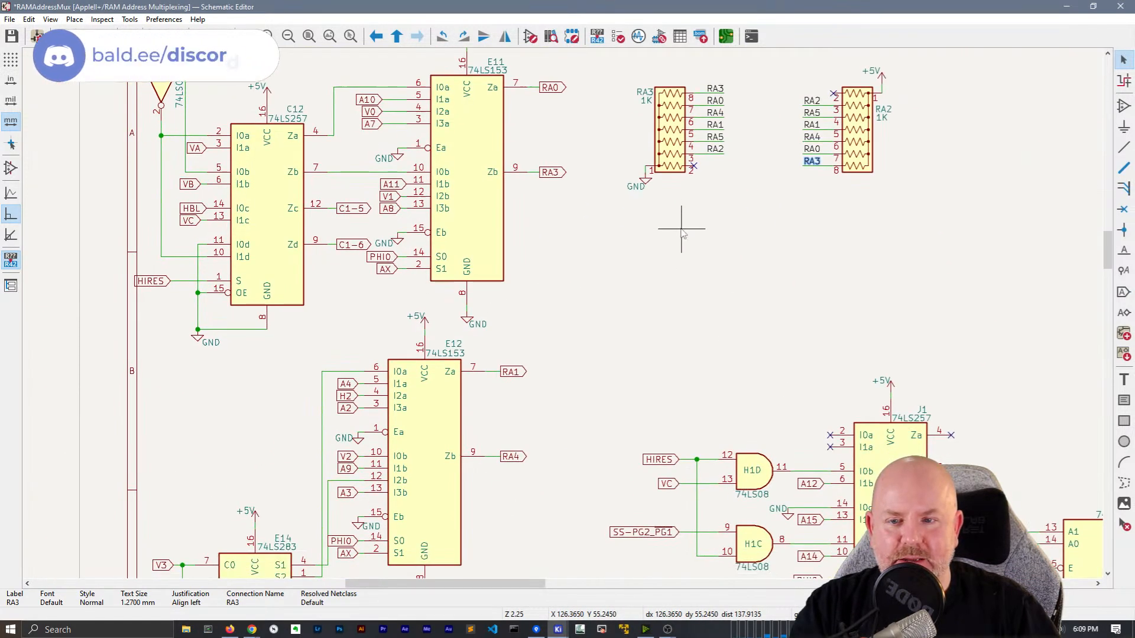
scroll(682, 232, down, 1)
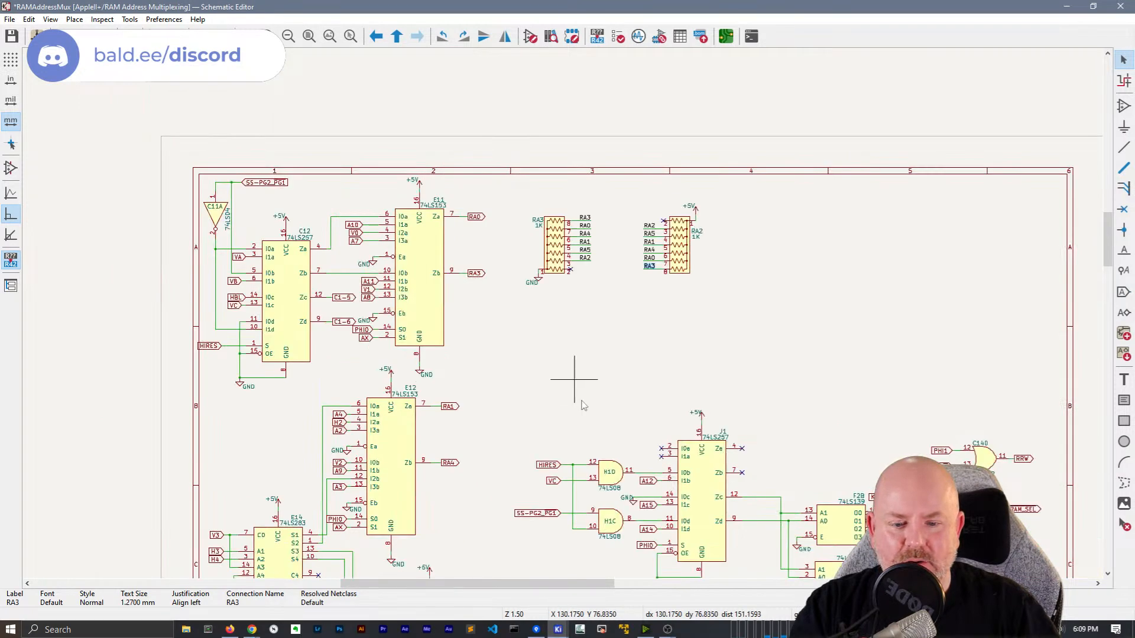
middle_drag(582, 408, 613, 126)
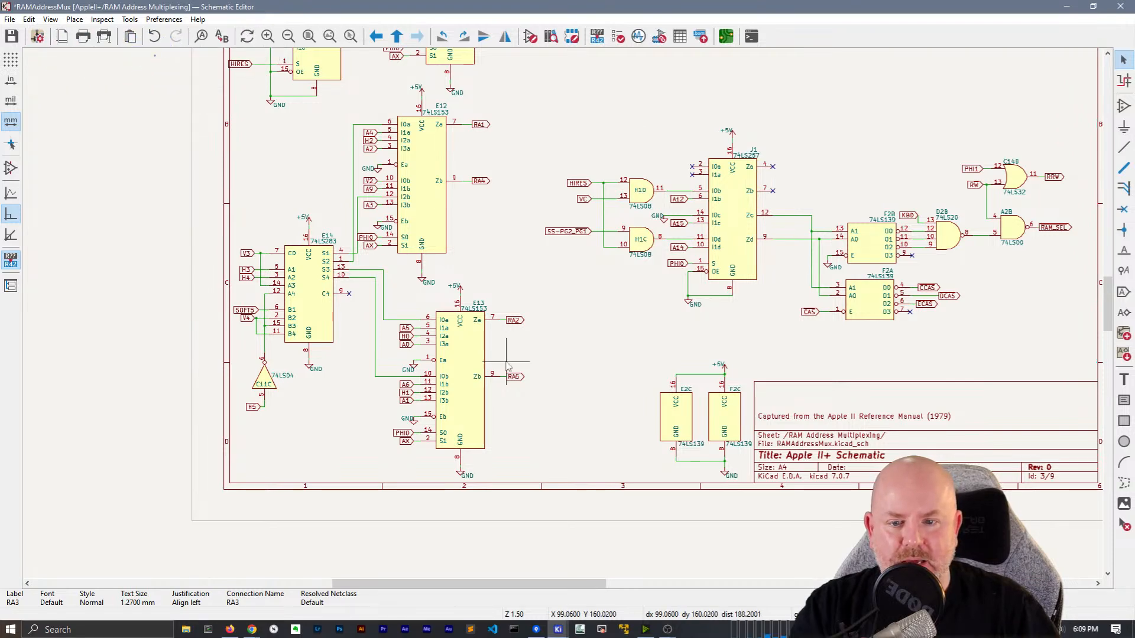
scroll(506, 363, up, 2)
scroll(563, 314, down, 3)
middle_drag(727, 135, 634, 212)
scroll(554, 237, up, 2)
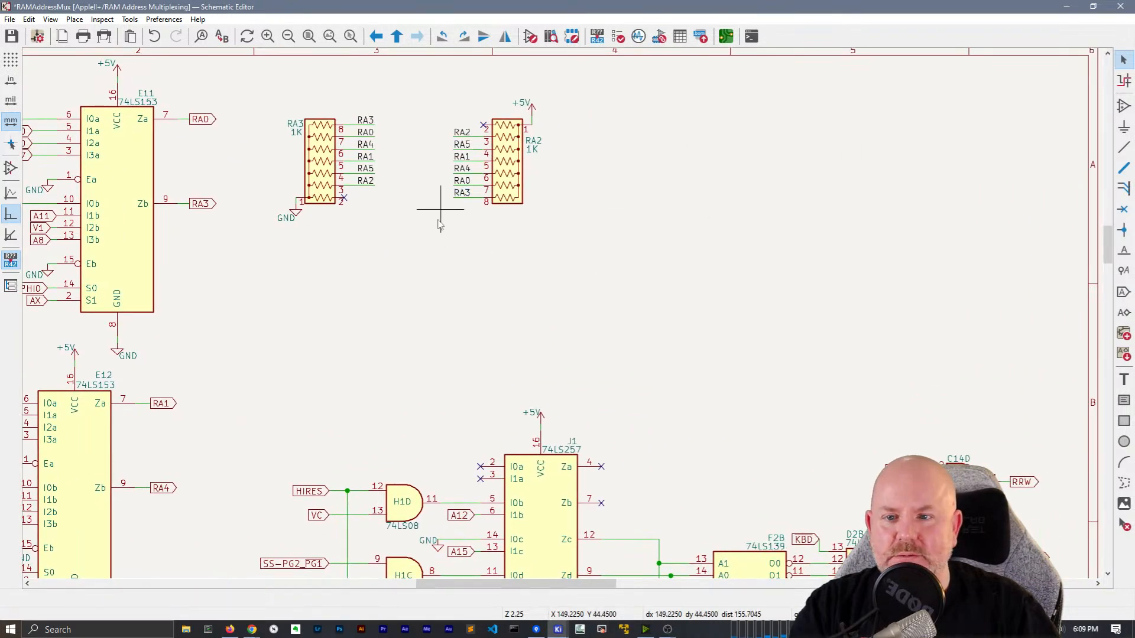
drag(387, 204, 349, 109)
Duplicate the RA label group, rotate it, and place the copy right of network RA2
key(ctrl+d)
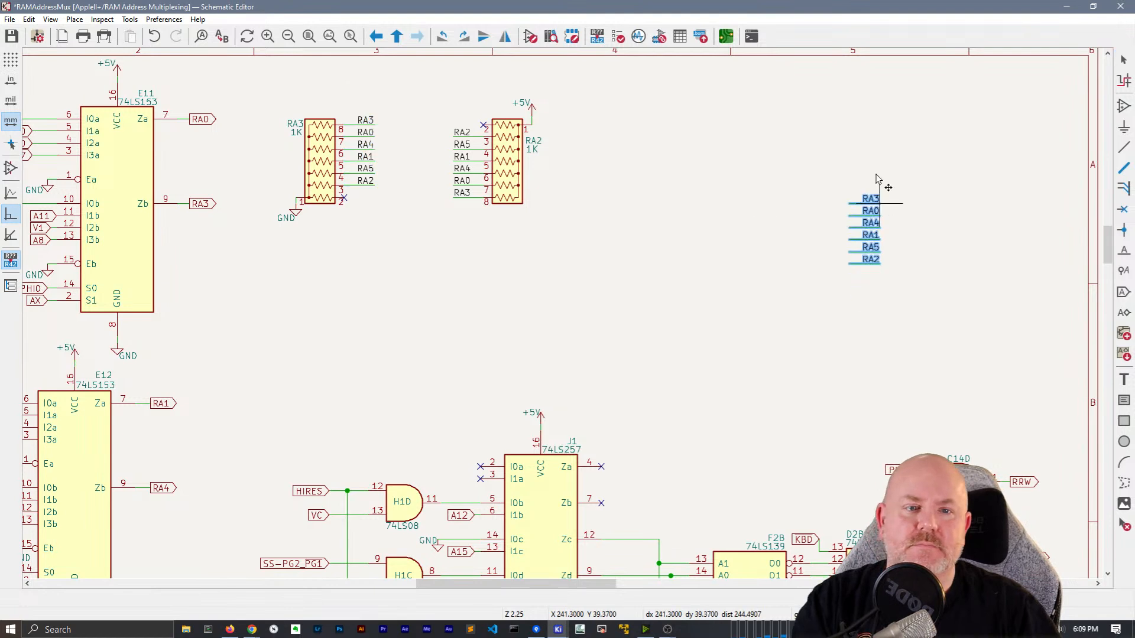
key(r)
key(r)
click(831, 230)
click(840, 214)
drag(816, 212, 777, 195)
drag(839, 226, 774, 231)
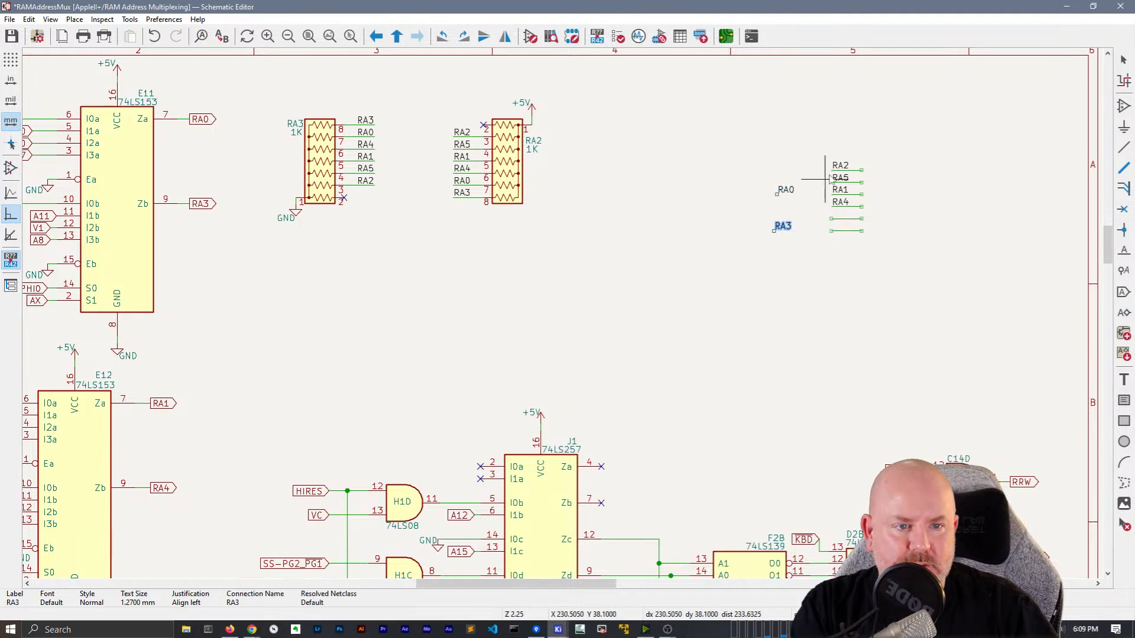
click(777, 252)
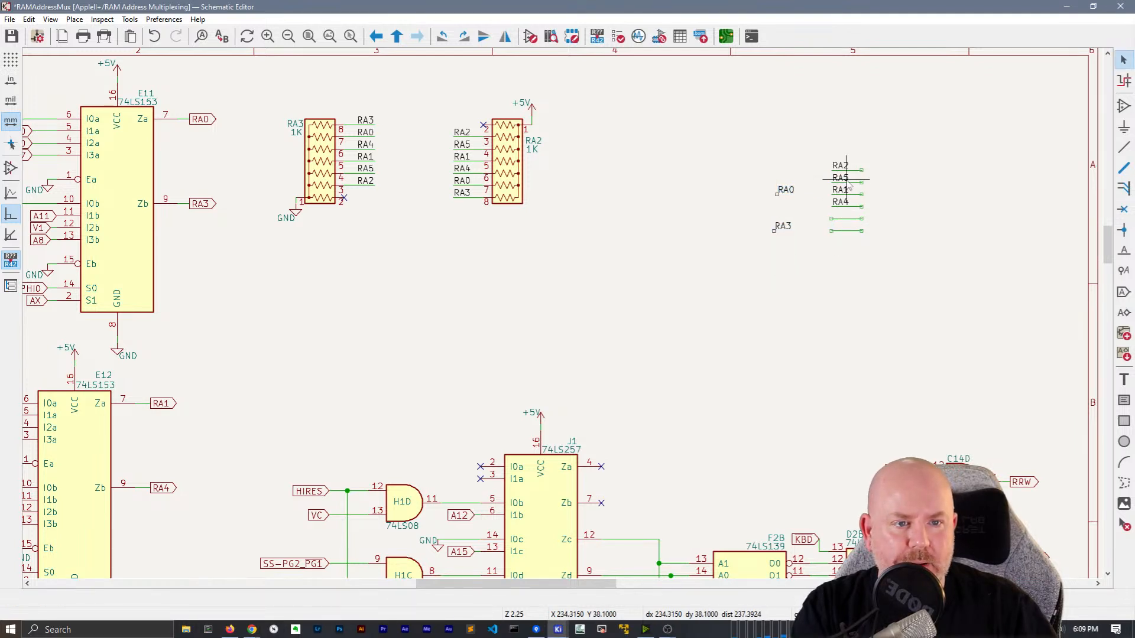
Rearrange the copied RA5, RA4, RA1, RA3 and RA0 labels into RA0–RA5 wire order
drag(847, 179, 825, 235)
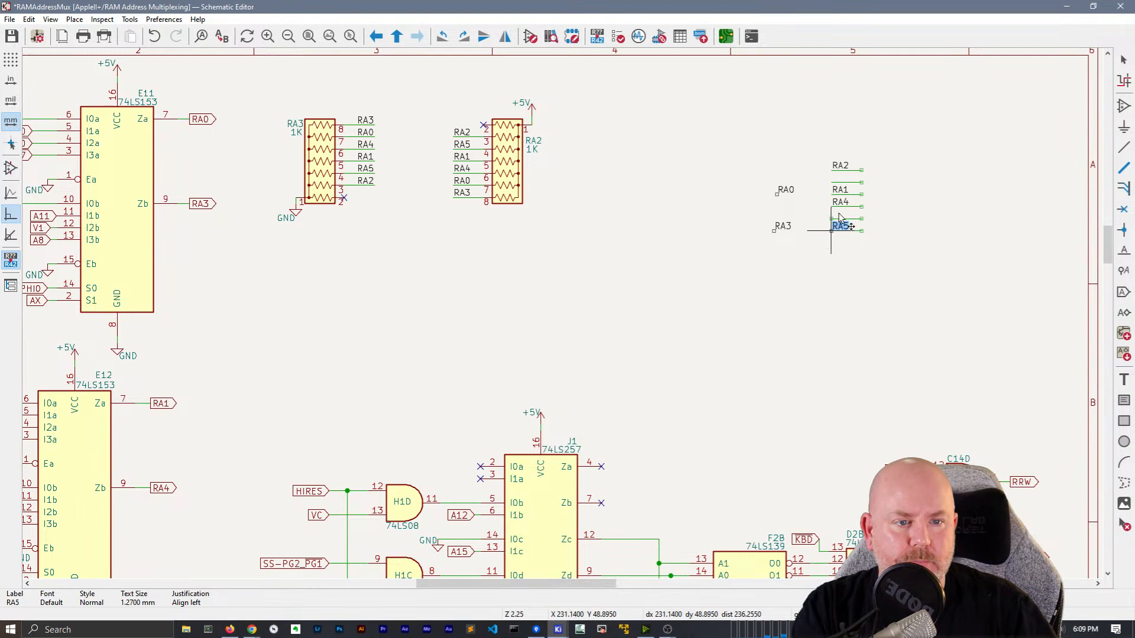
click(838, 229)
click(841, 195)
drag(841, 202, 831, 217)
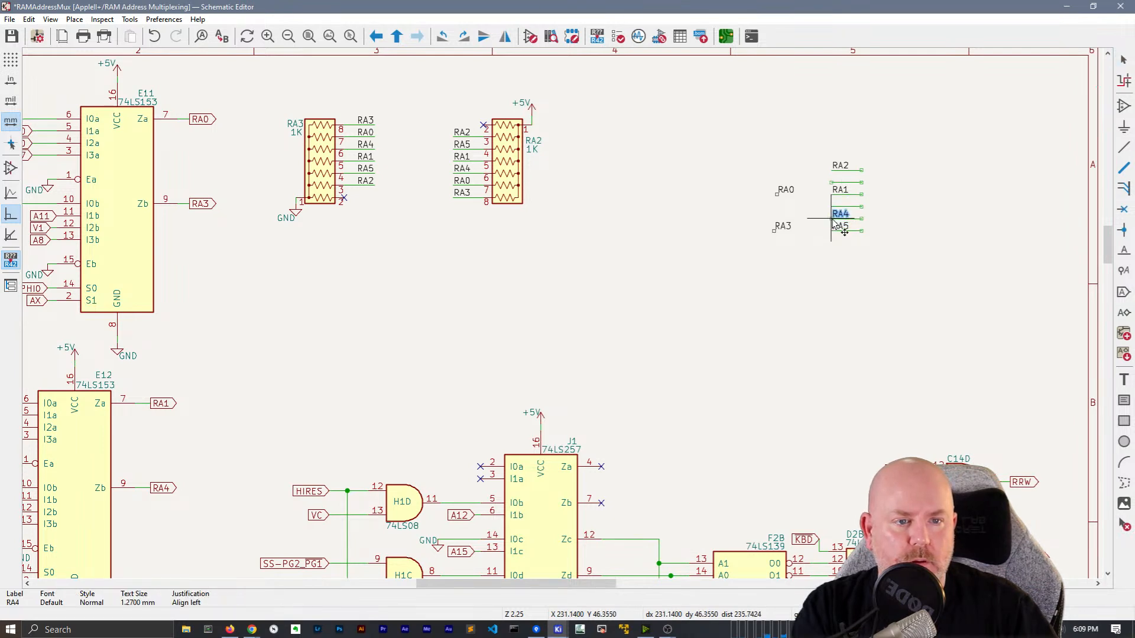
click(832, 219)
click(831, 193)
mouse_move(830, 184)
mouse_down()
mouse_move(798, 169)
mouse_move(814, 168)
mouse_move(813, 155)
mouse_move(830, 194)
mouse_up()
drag(778, 227, 839, 204)
drag(815, 152, 832, 171)
click(831, 171)
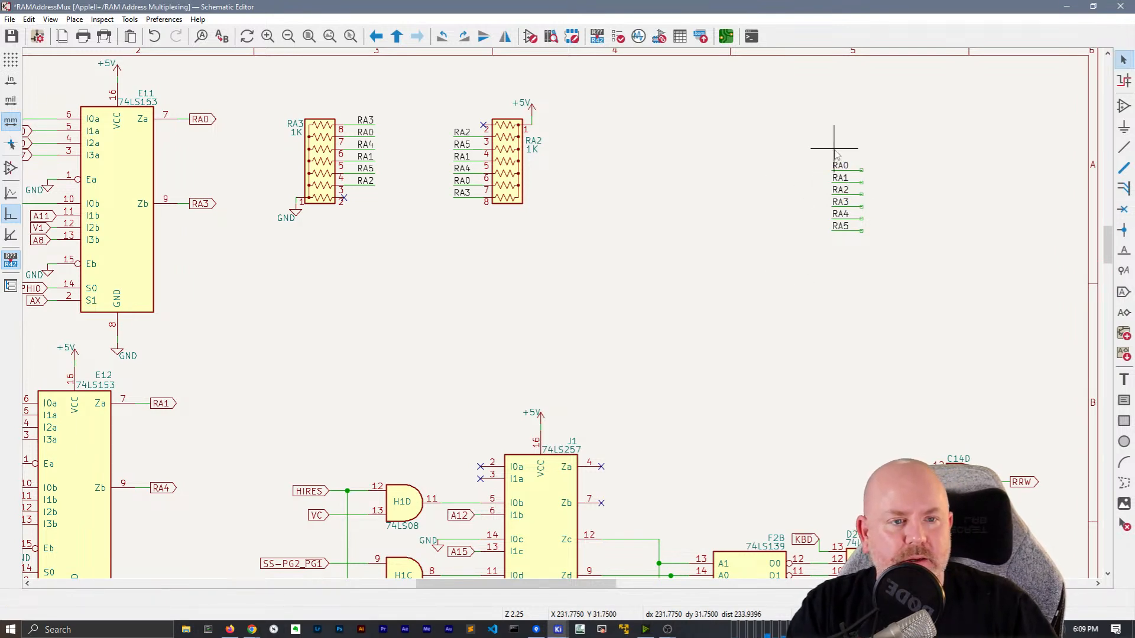
Mirror the ordered RA0–RA5 label column left to right
drag(858, 277, 824, 114)
key(x)
click(797, 184)
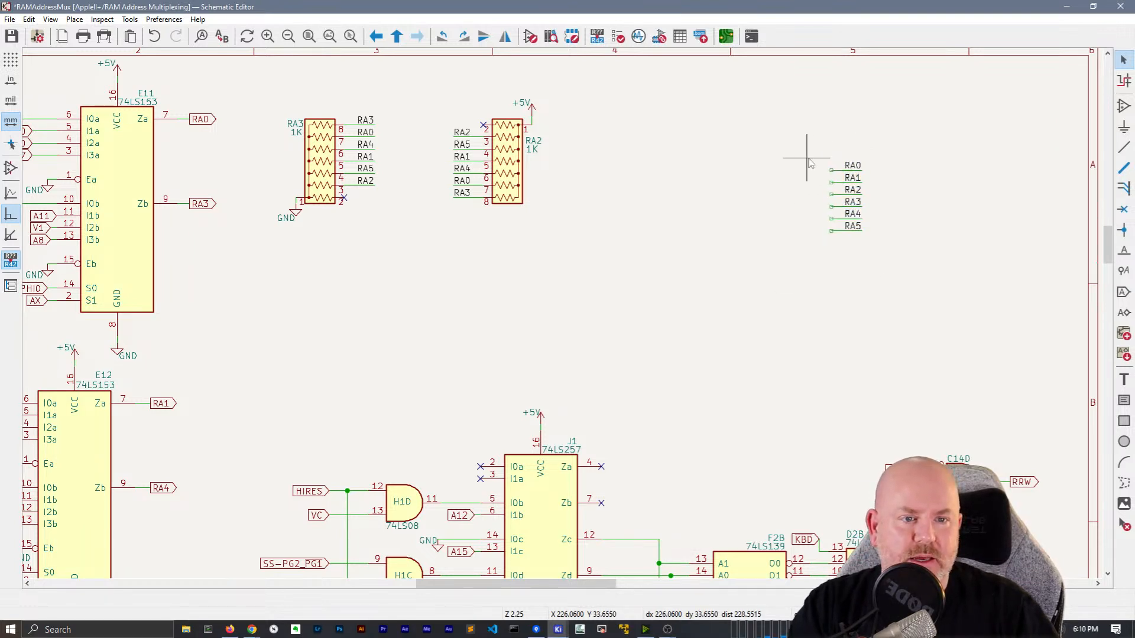
key(q)
key(Escape)
Attach wire-to-bus entries (Z) at the left ends of the RA0–RA5 wire stubs
key(q)
key(z)
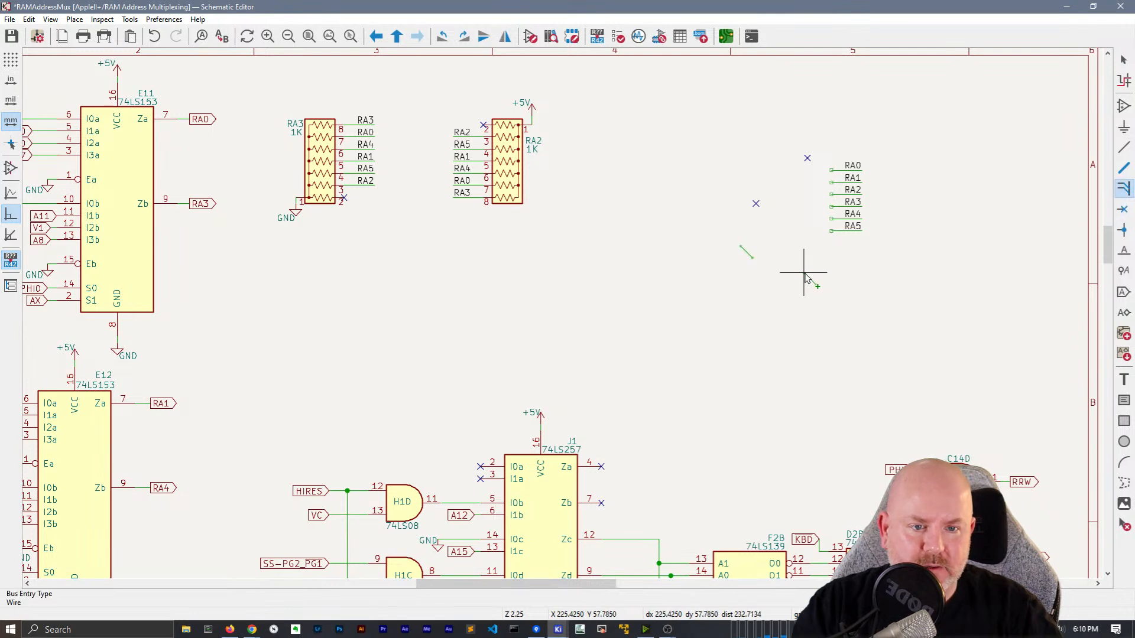
drag(819, 298, 747, 111)
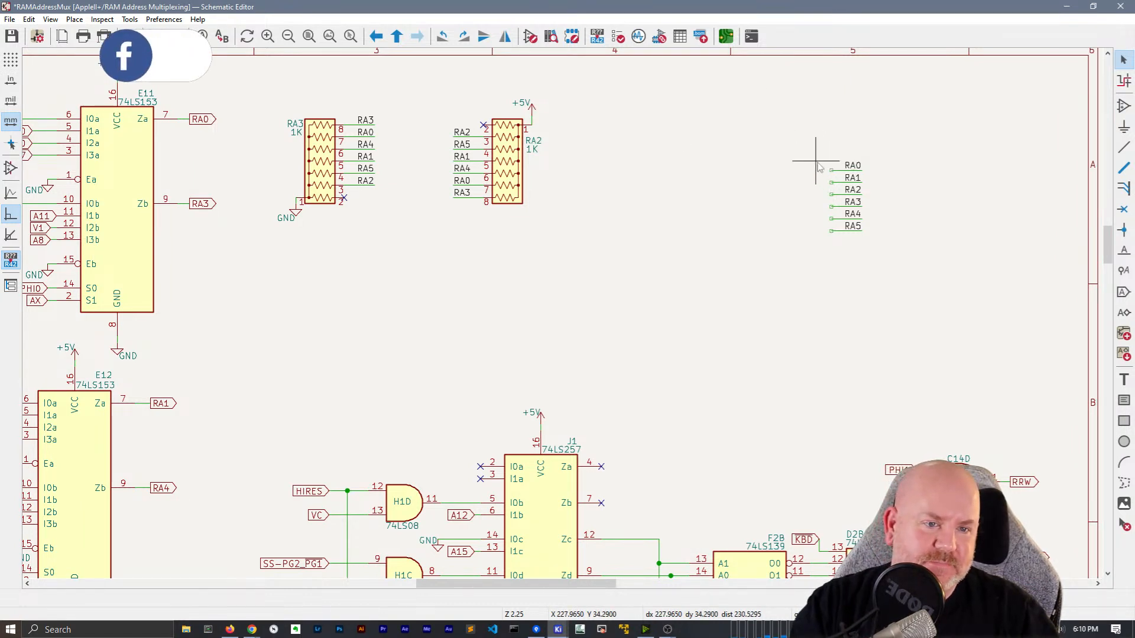
key(z)
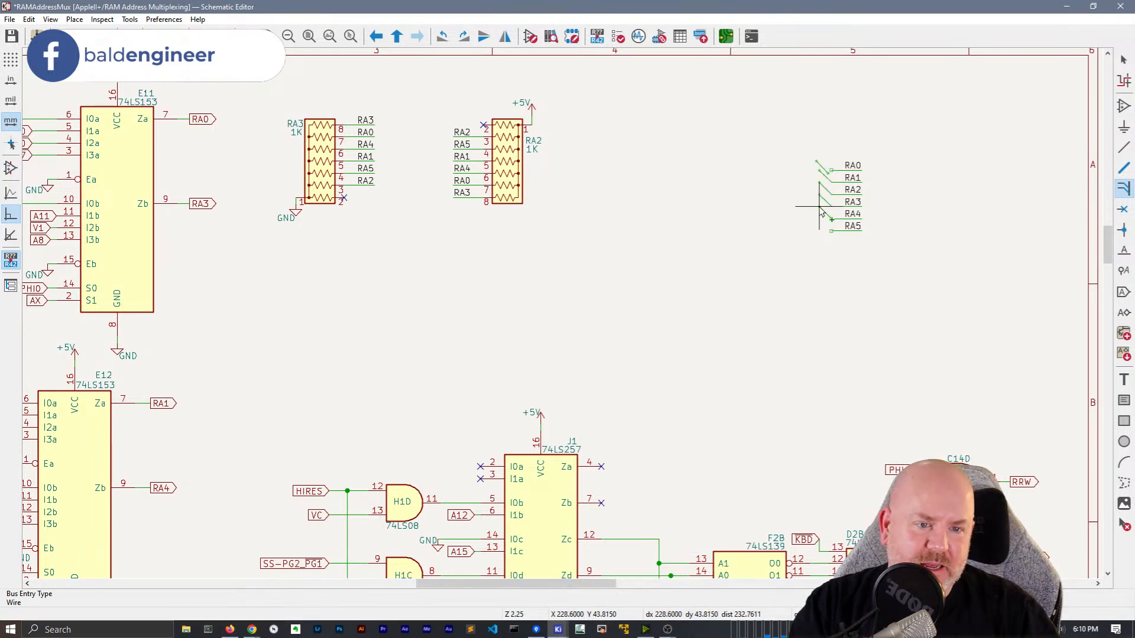
click(820, 225)
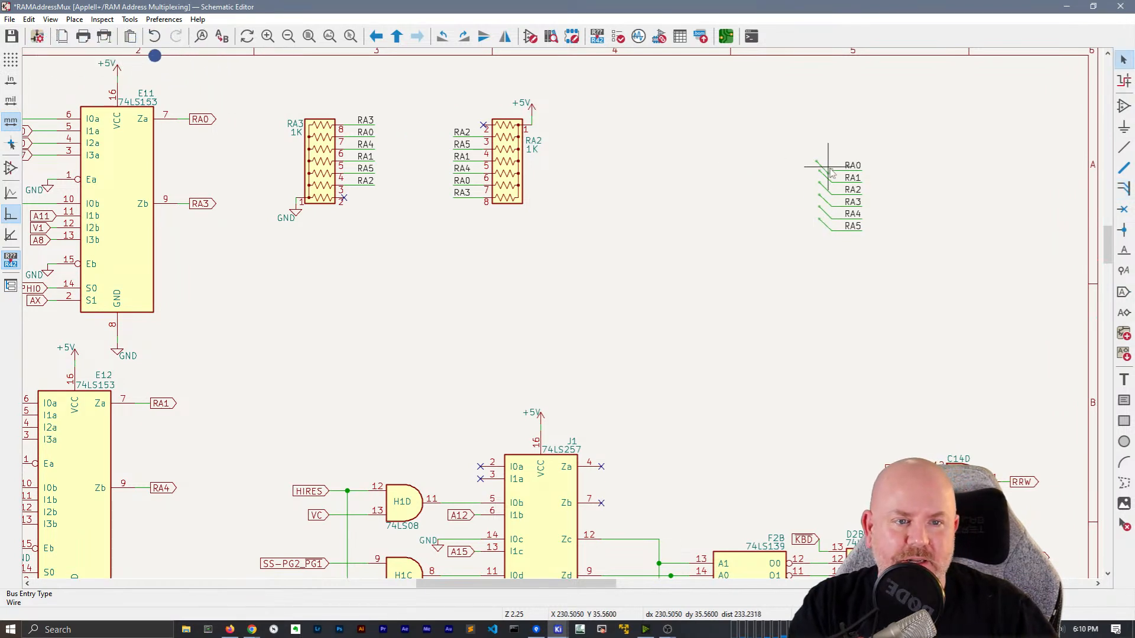
click(821, 171)
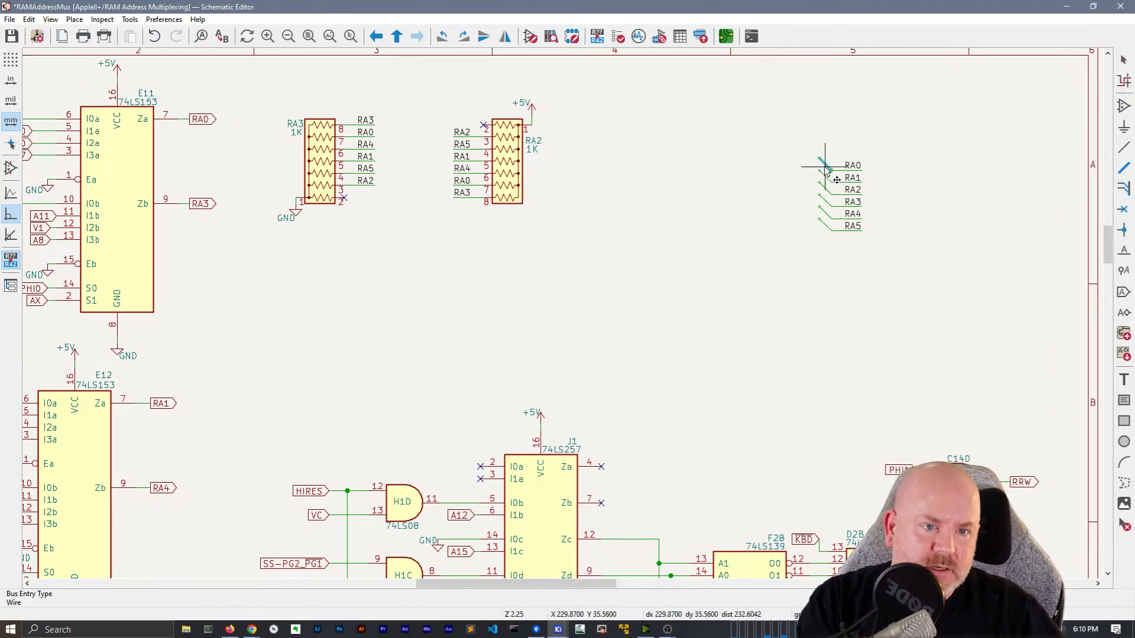
key(Escape)
middle_drag(778, 145, 656, 157)
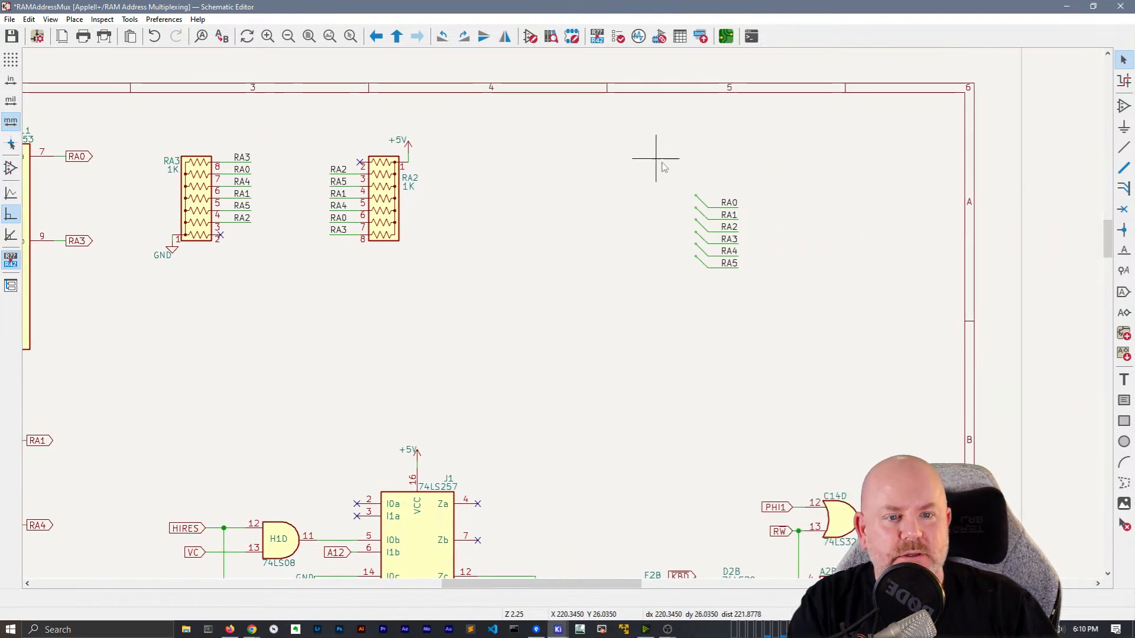
Draw a vertical bus through the six bus entries and label it RA[5..0]
click(1124, 167)
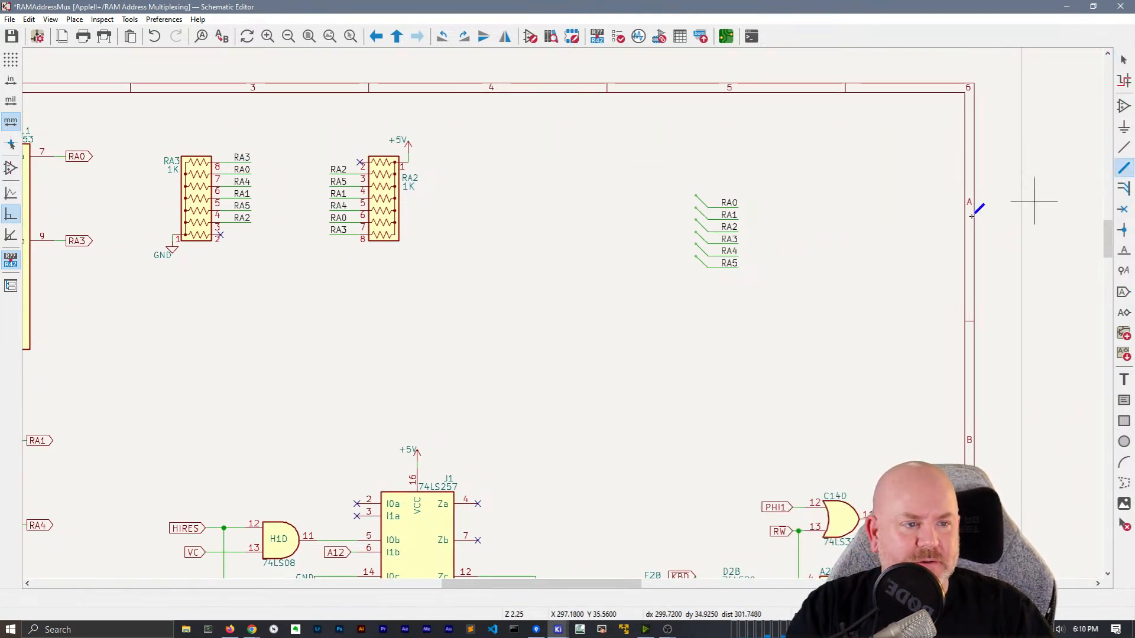
click(696, 256)
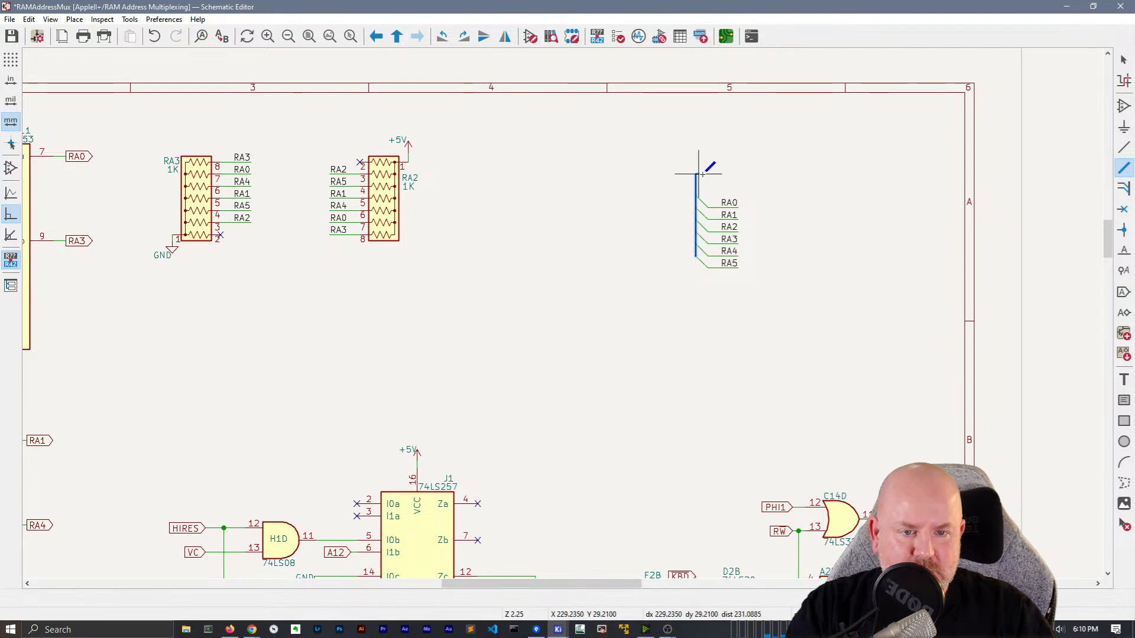
double_click(738, 185)
key(Escape)
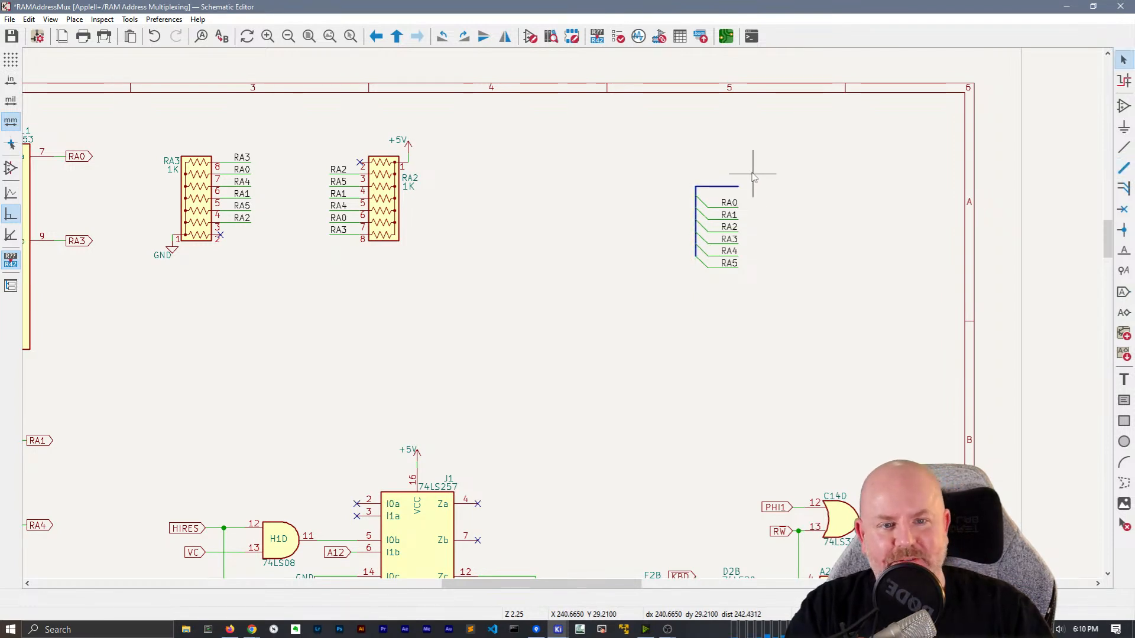
key(l)
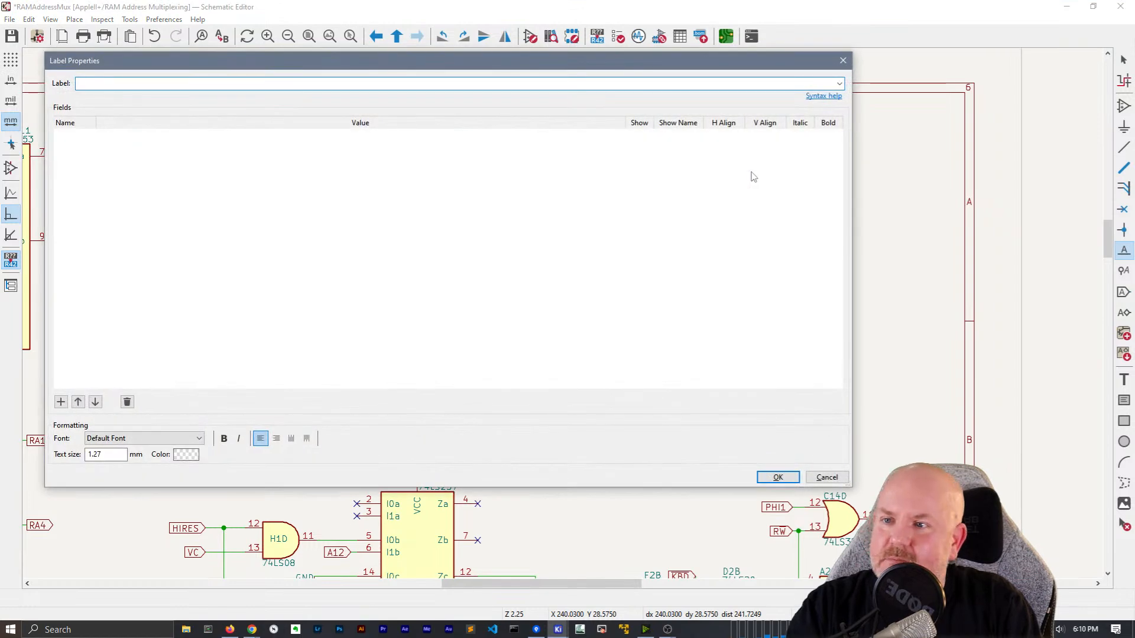
text(RA[5..0])
key(Return)
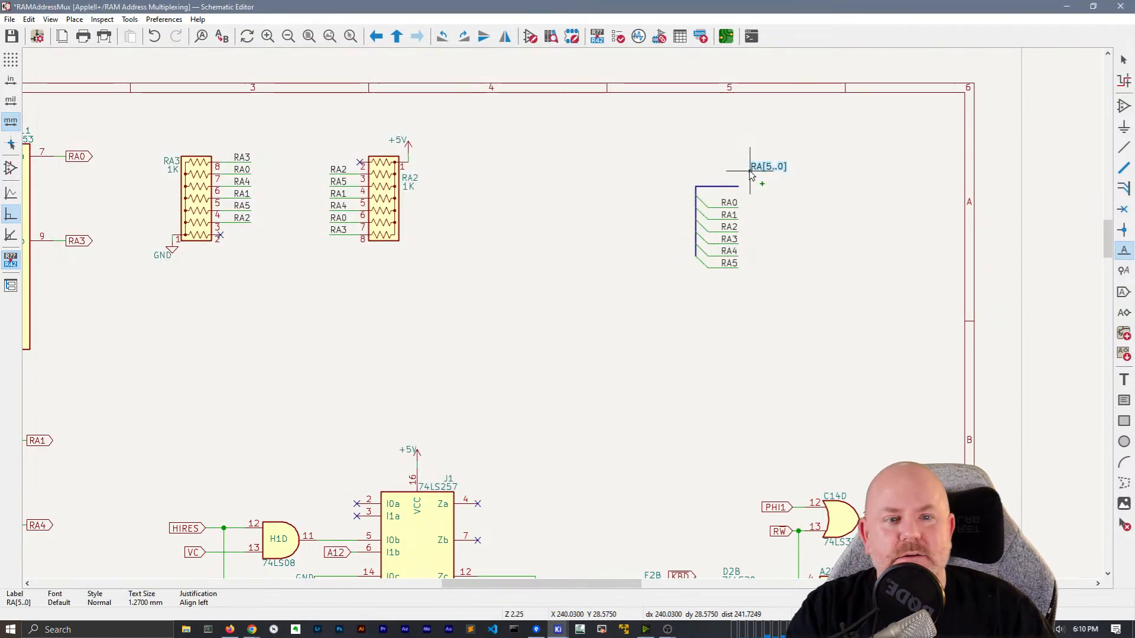
click(744, 193)
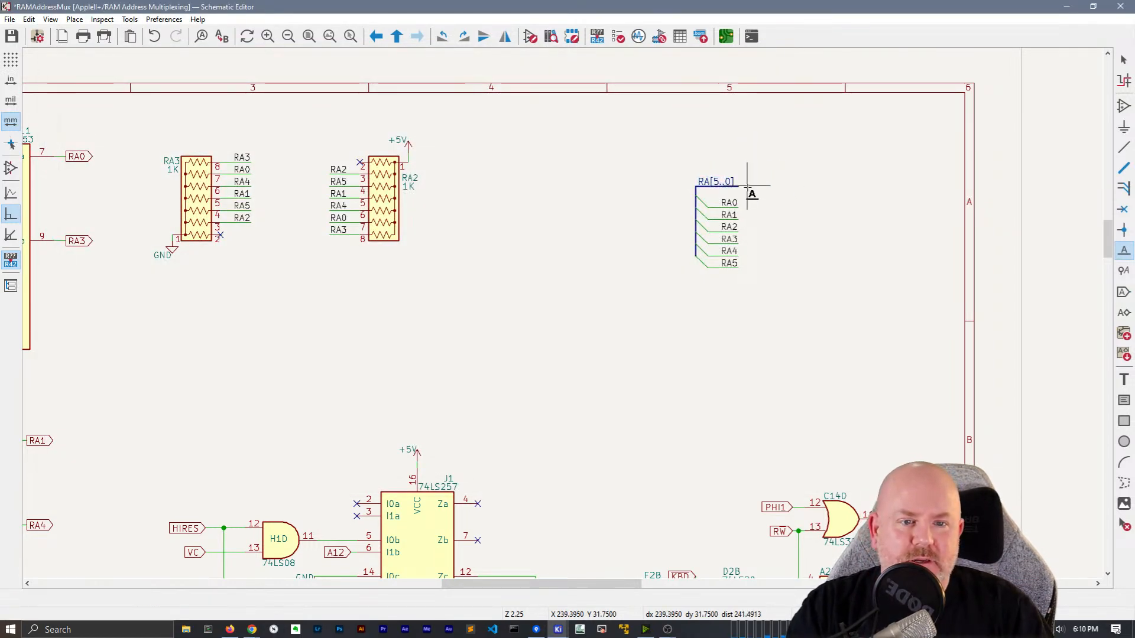
key(Escape)
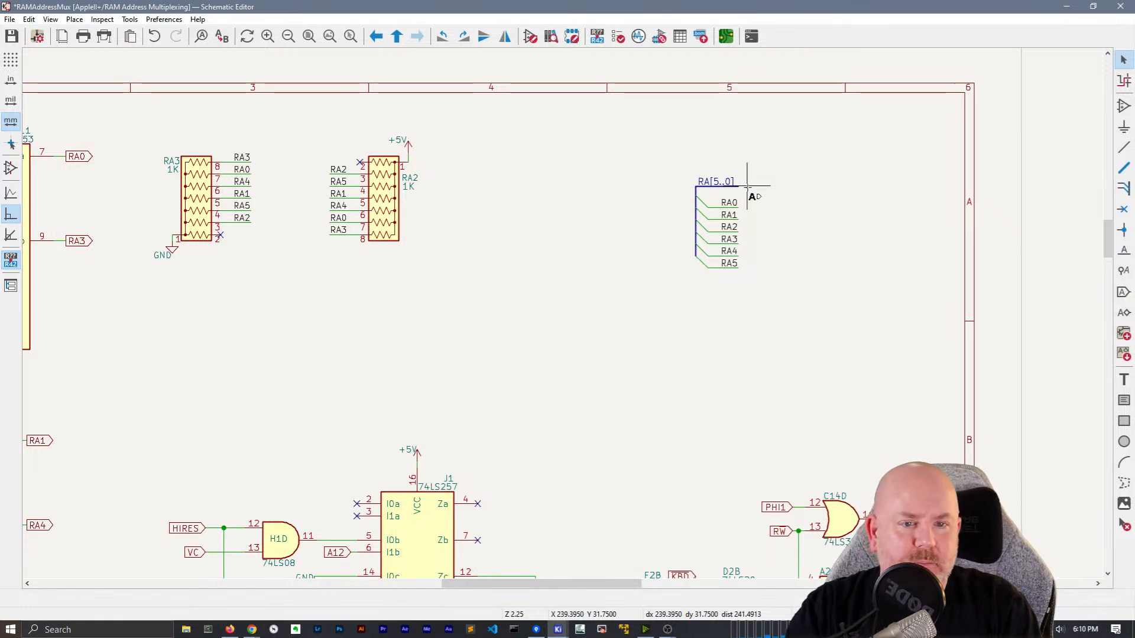
Place an RA[5..0] hierarchical label at the top of the bus
key(h)
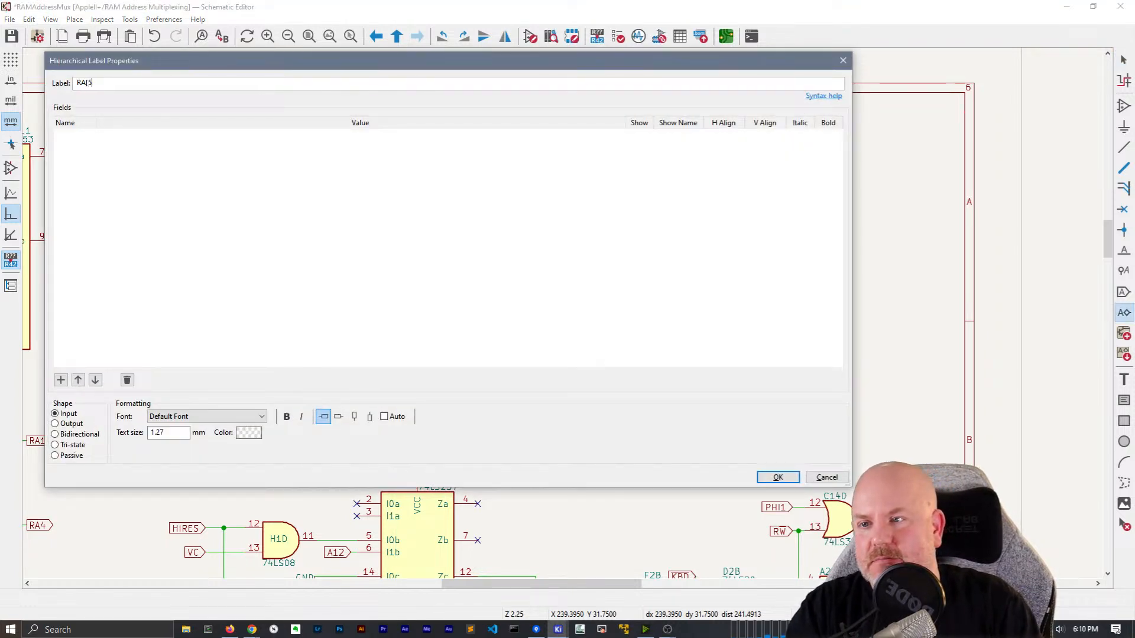
text(RA[5..0])
key(Return)
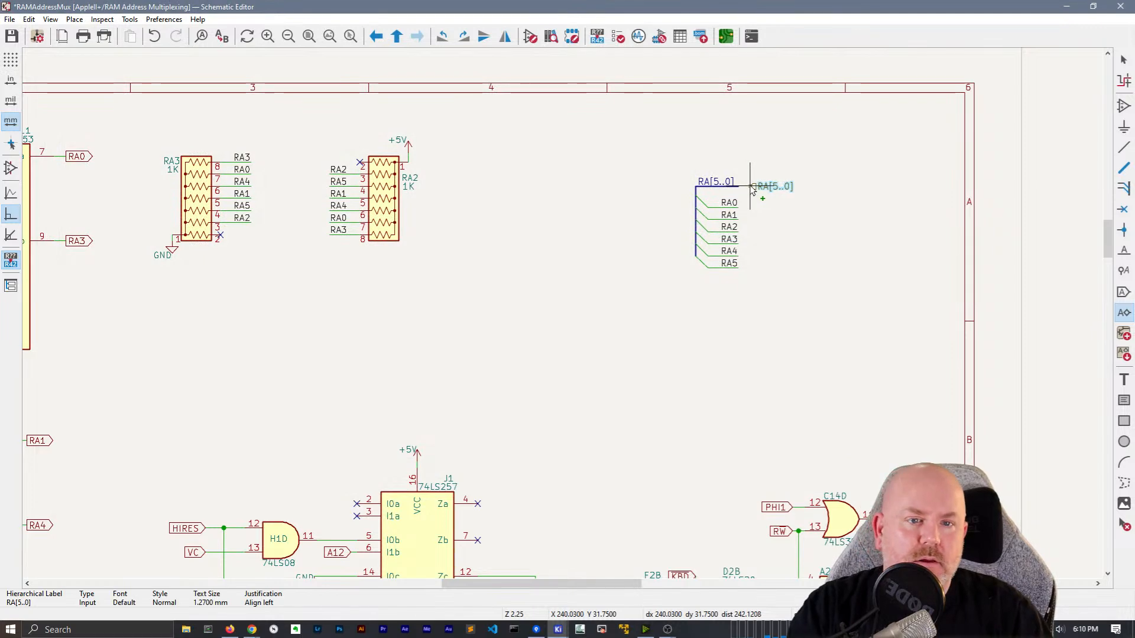
click(739, 188)
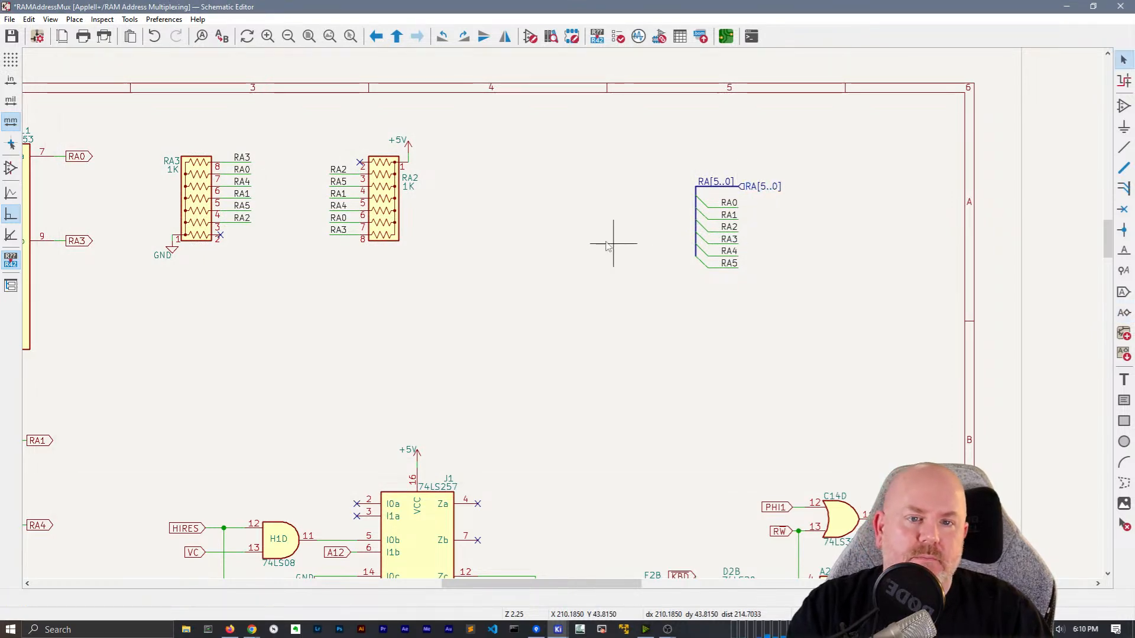
Box-select the RA0–RA5 output labels and change them all to plain labels
scroll(626, 246, down, 2)
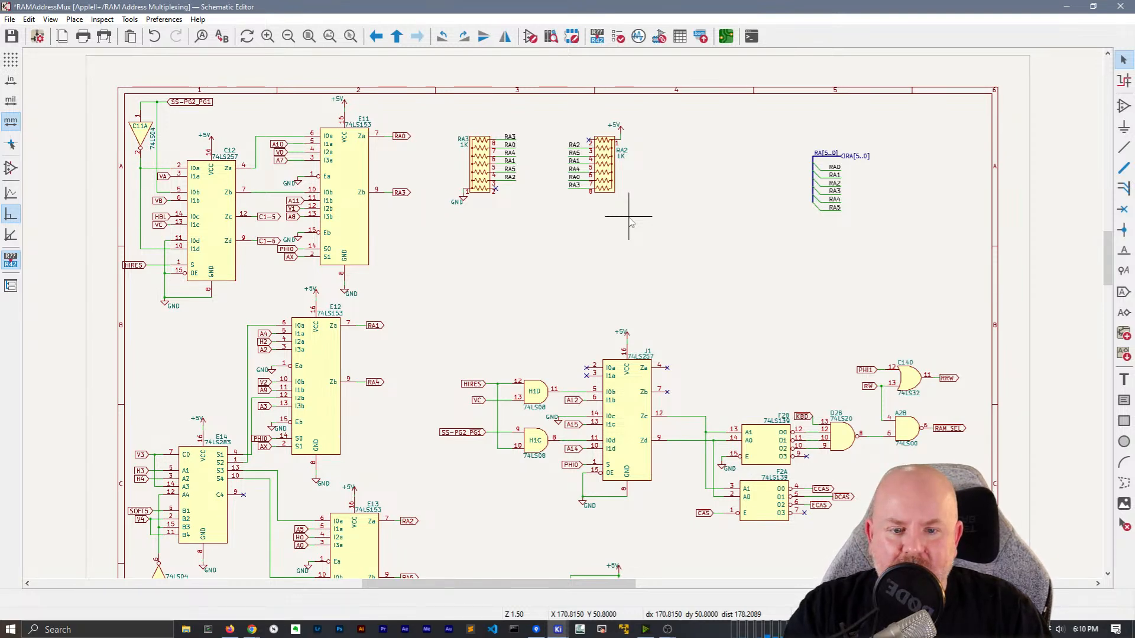
middle_drag(556, 244, 572, 205)
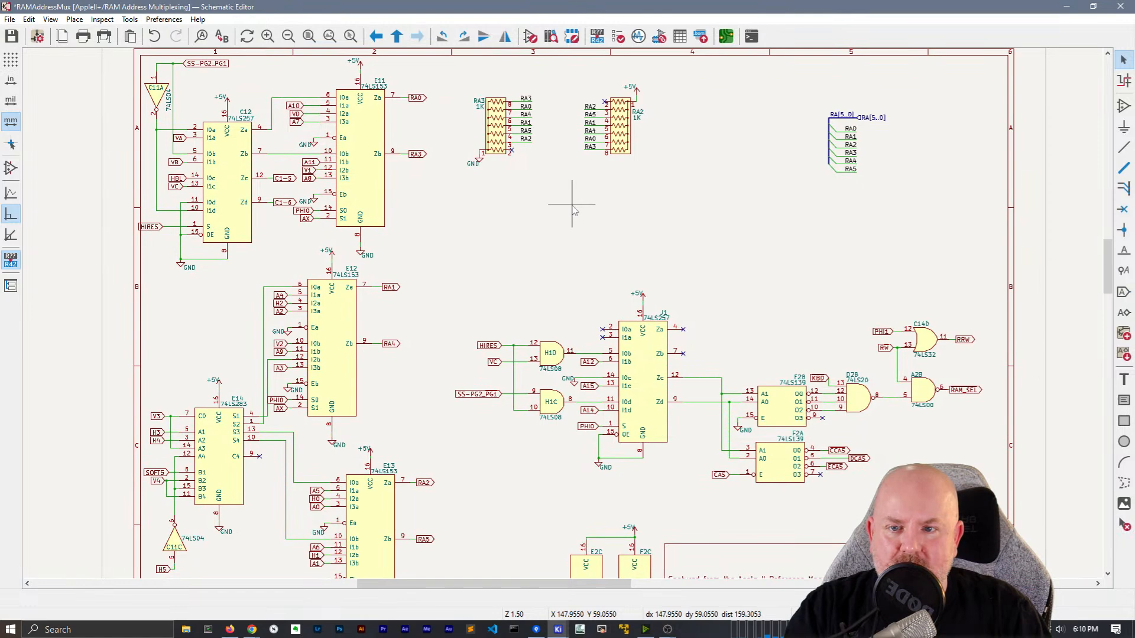
drag(435, 168, 417, 86)
right_click(415, 102)
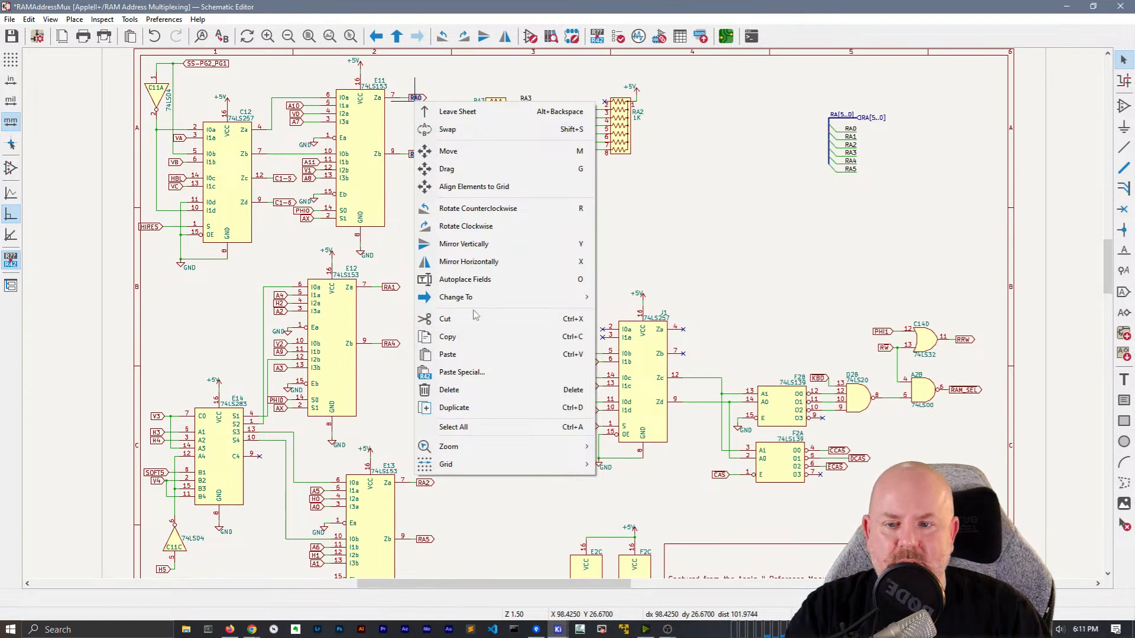
key(Escape)
key(Escape)
drag(453, 165, 415, 82)
shift+drag(441, 372, 392, 269)
shift+drag(459, 565, 426, 467)
right_click(419, 155)
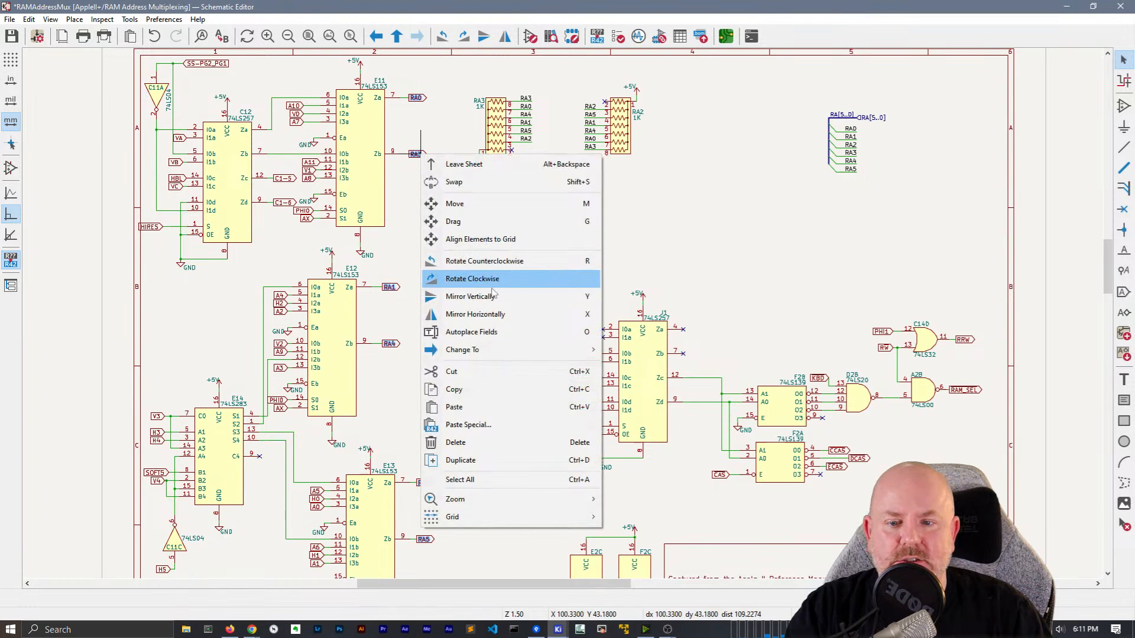
mouse_move(473, 349)
click(647, 349)
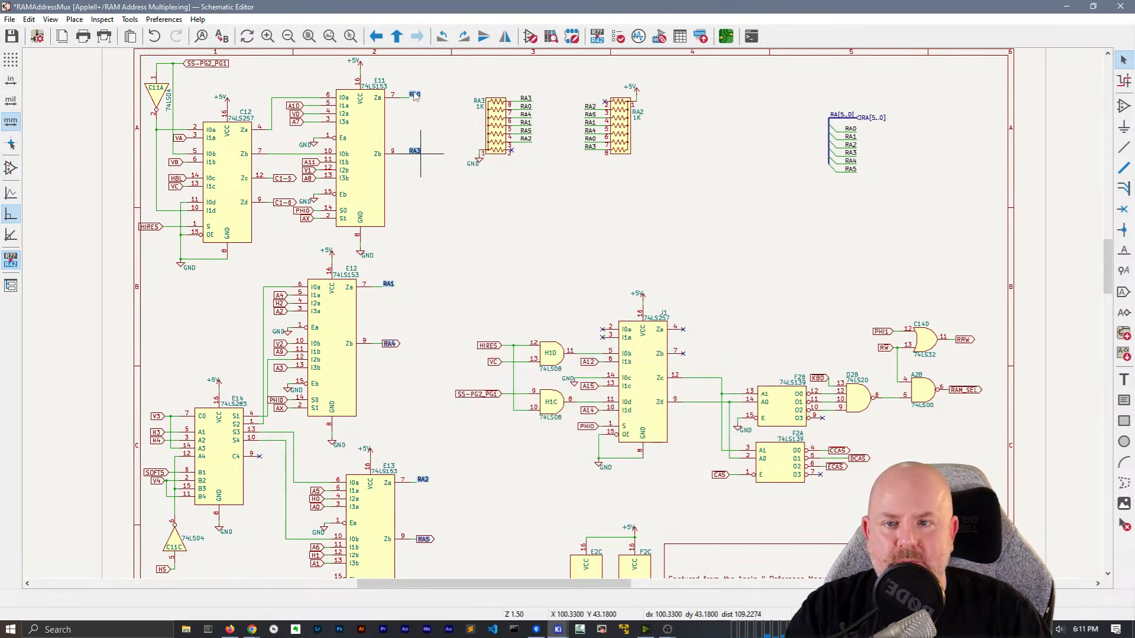
Rotate the RA0, RA3, RA1 and RA4 labels to read leftward
scroll(420, 154, up, 5)
click(577, 274)
click(551, 117)
key(r)
key(r)
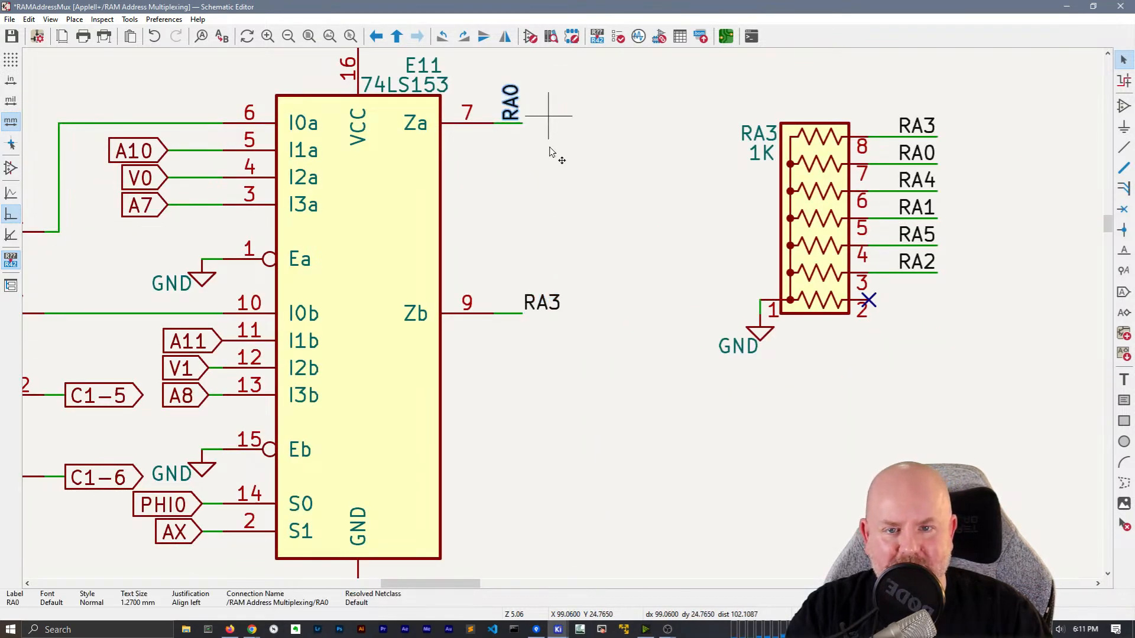
click(551, 303)
key(r)
key(r)
scroll(600, 413, down, 6)
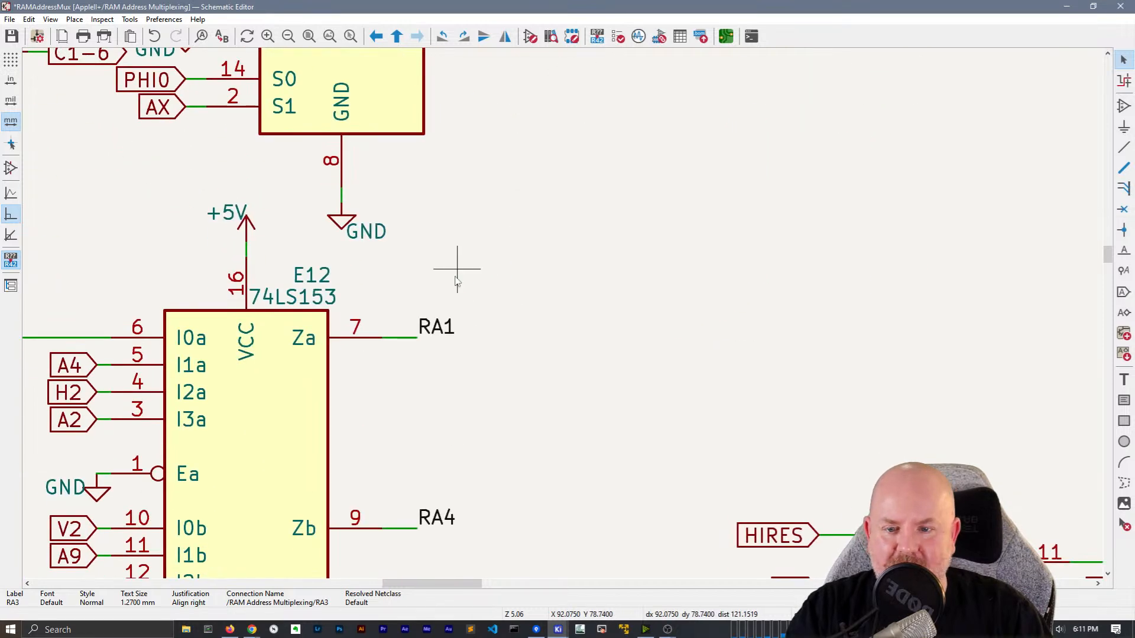
click(442, 335)
key(r)
key(r)
scroll(563, 122, down, 5)
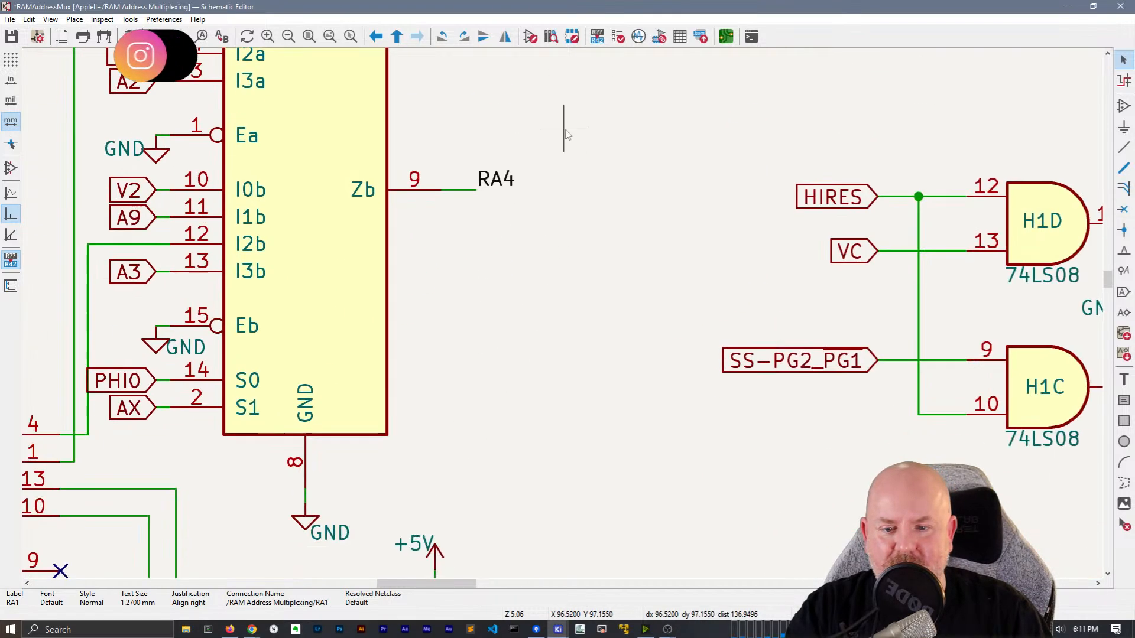
double_click(503, 182)
key(Escape)
key(r)
key(r)
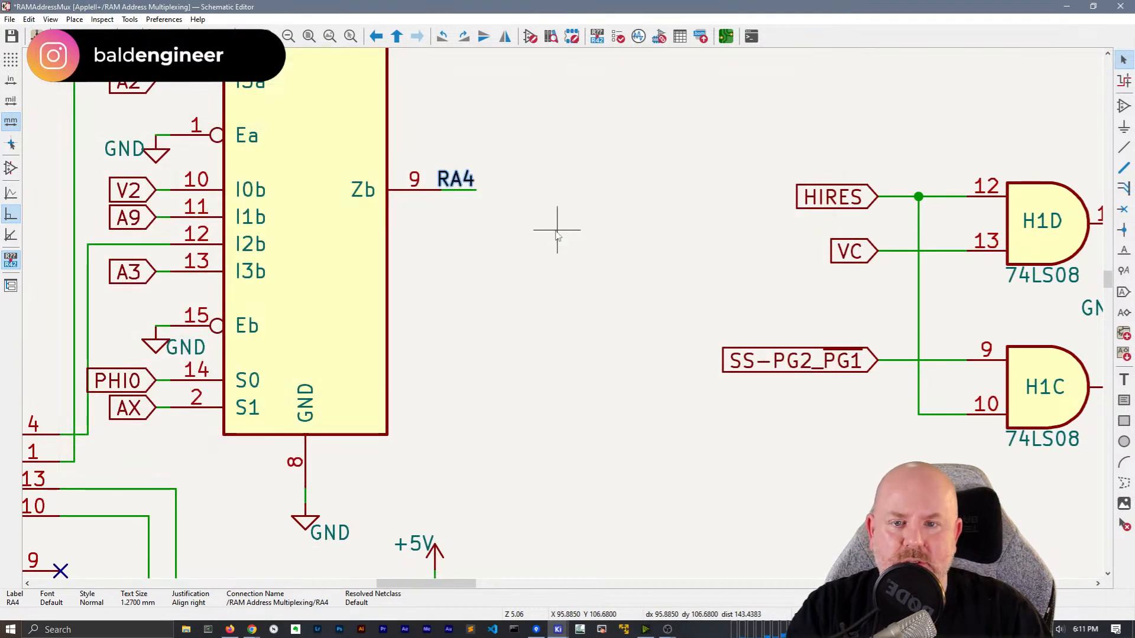
Rotate the RA2 and RA5 labels leftward and place them at their wire ends
scroll(579, 393, down, 5)
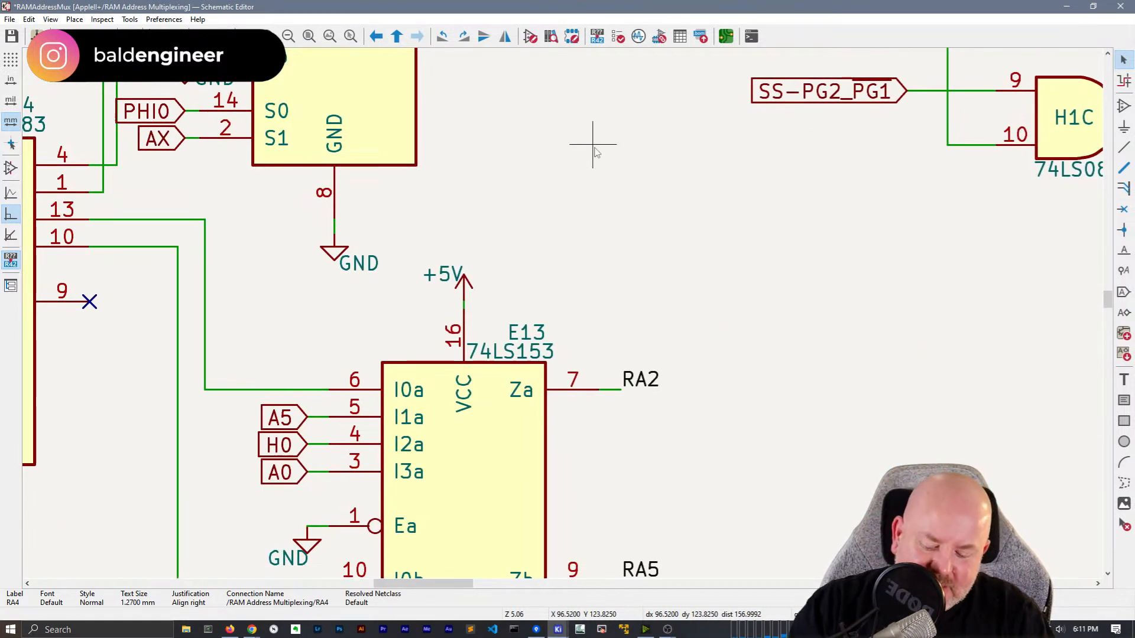
key(r)
key(r)
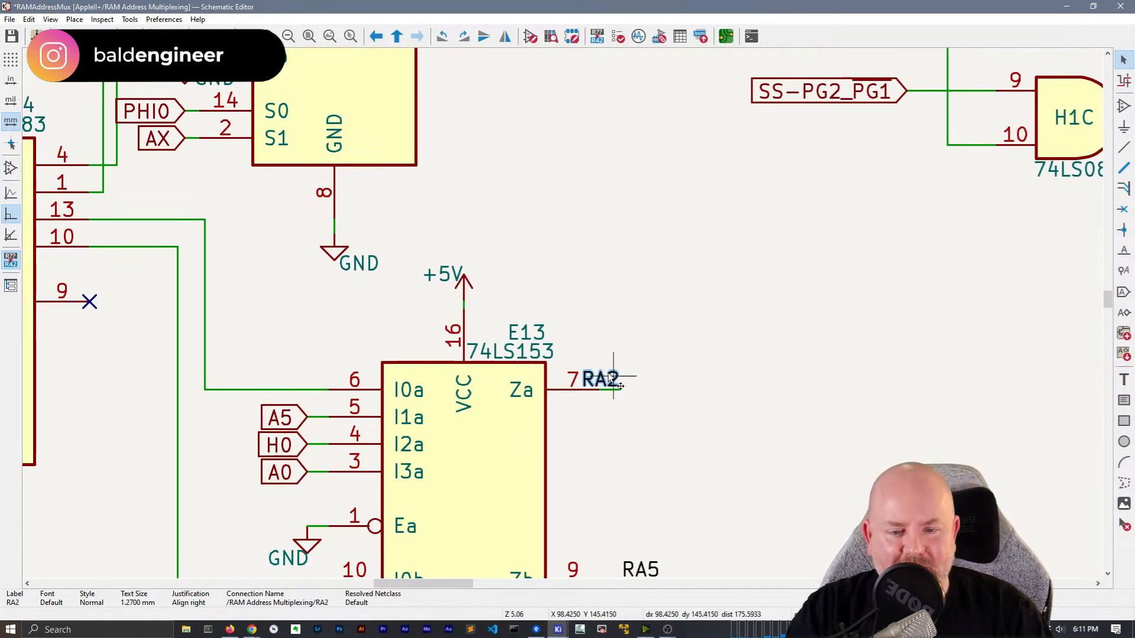
drag(608, 377, 618, 392)
click(618, 393)
click(743, 532)
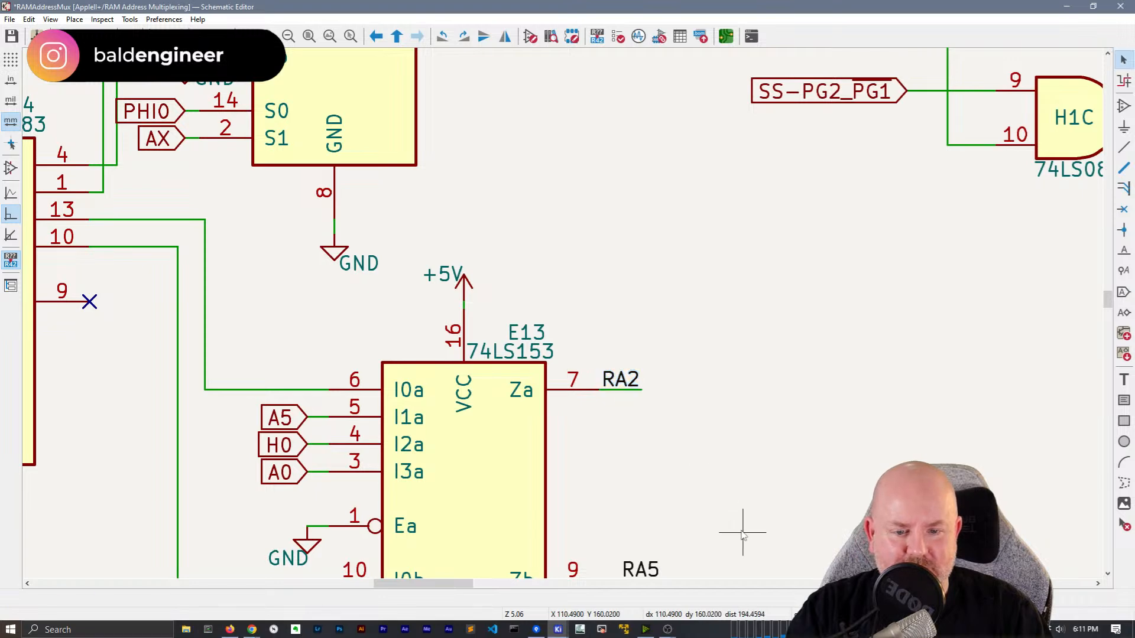
middle_drag(742, 532, 639, 255)
key(r)
key(r)
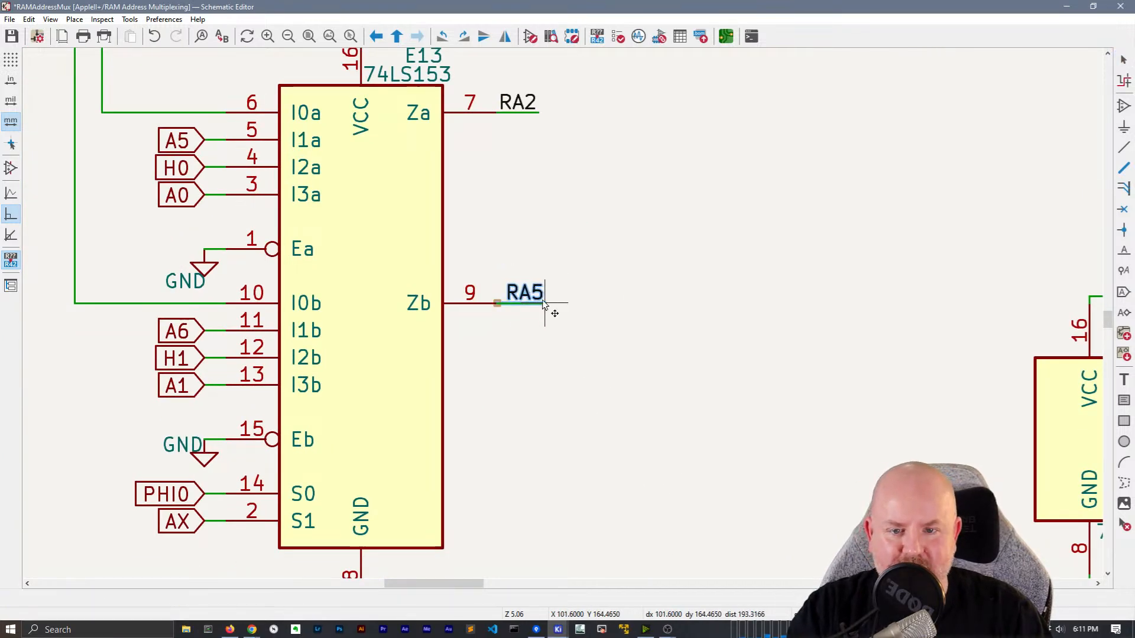
click(543, 303)
scroll(562, 317, down, 6)
scroll(563, 318, up, 6)
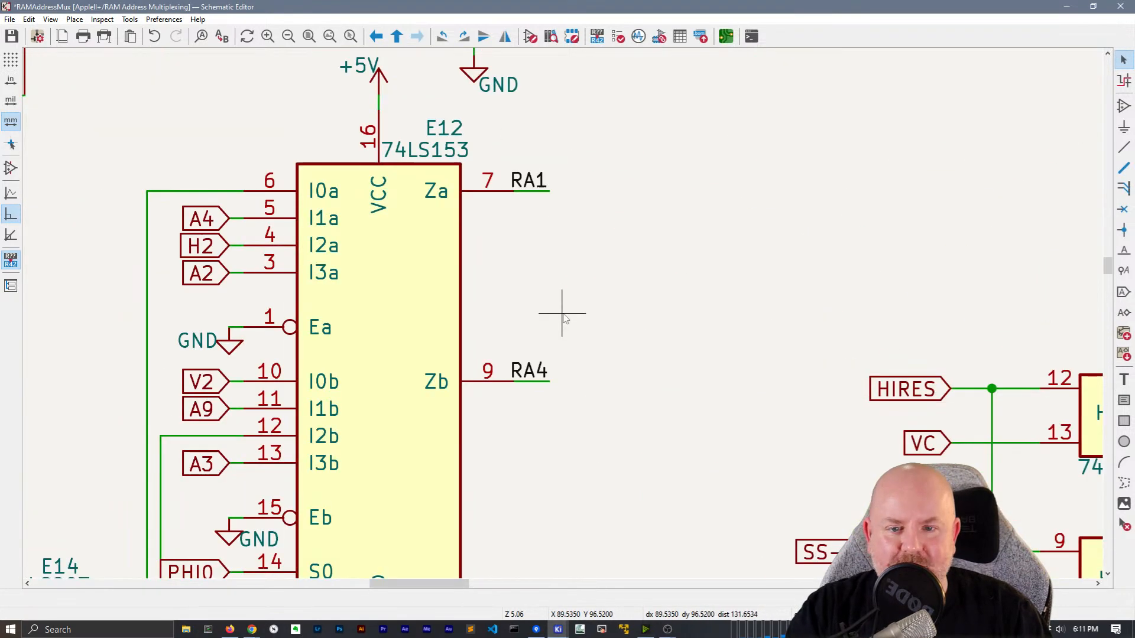
Move the RA1, RA4, RA3 and RA0 labels onto their output wire ends
key(m)
click(551, 199)
key(m)
click(588, 319)
scroll(614, 502, up, 10)
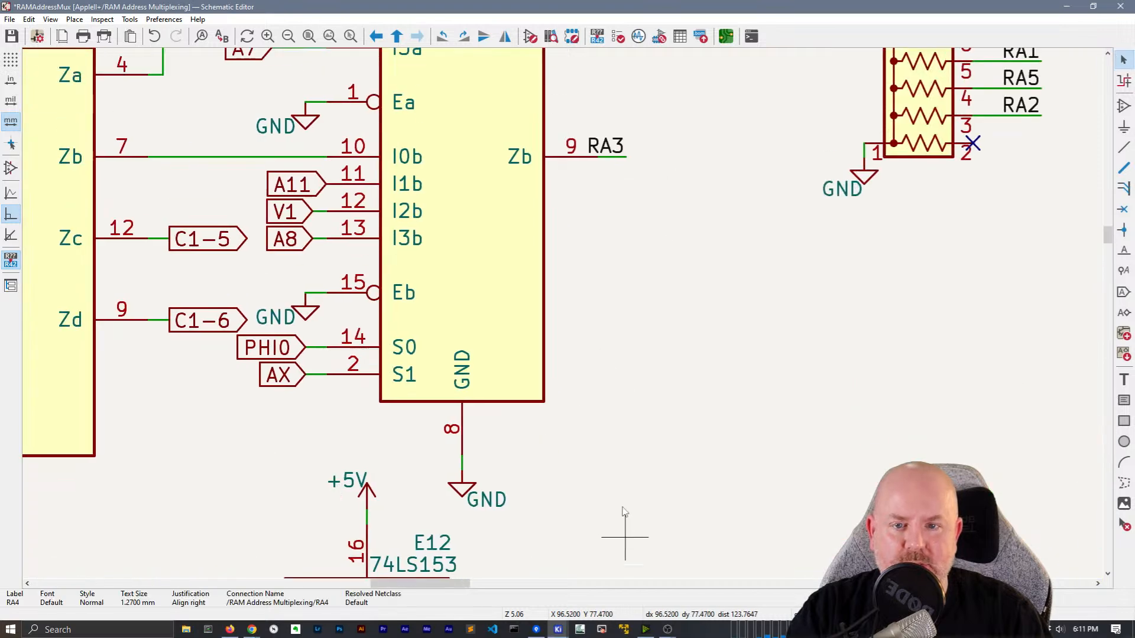
key(m)
click(602, 387)
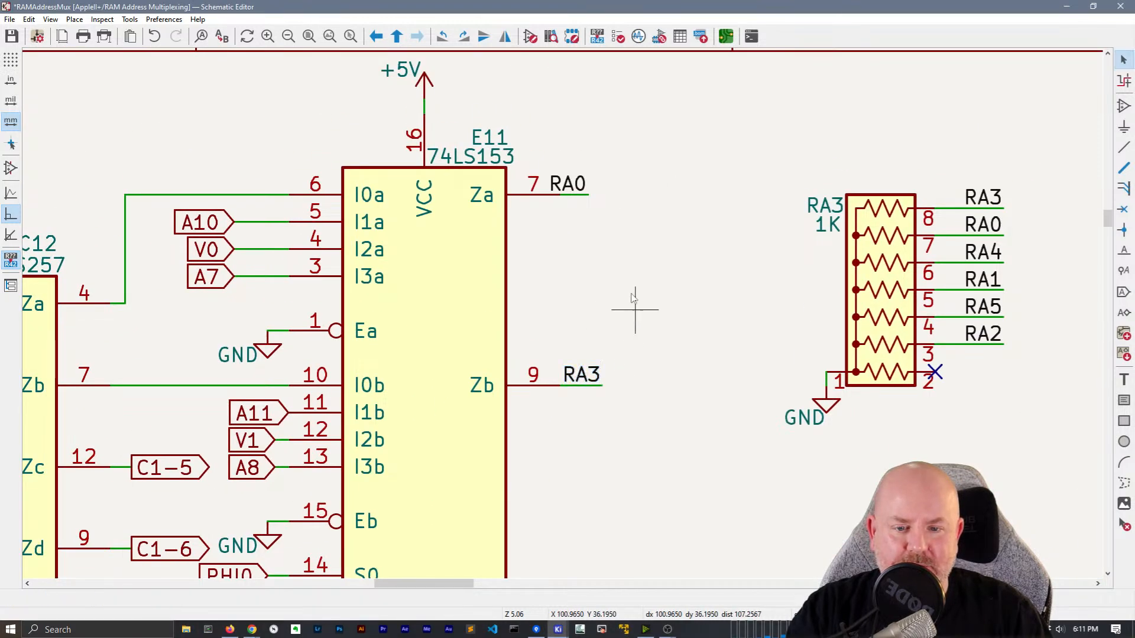
key(m)
click(573, 202)
scroll(648, 413, down, 3)
middle_drag(560, 417, 433, 190)
scroll(531, 300, down, 2)
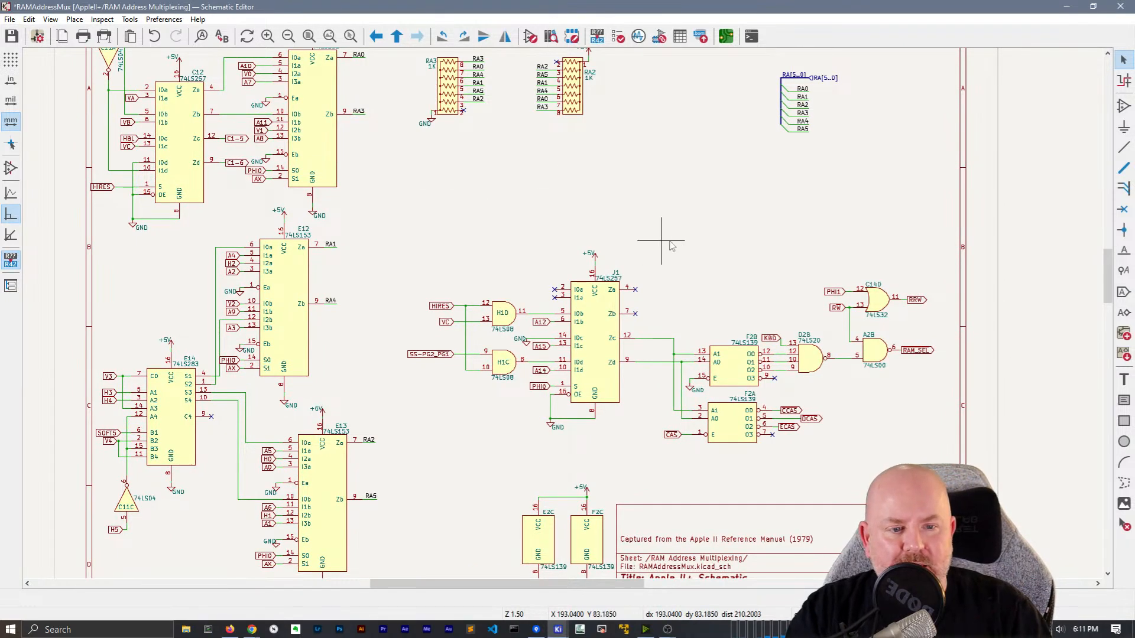
Use Find to locate the RRW and RAM_SEL global labels on the sheet
middle_drag(661, 247, 621, 203)
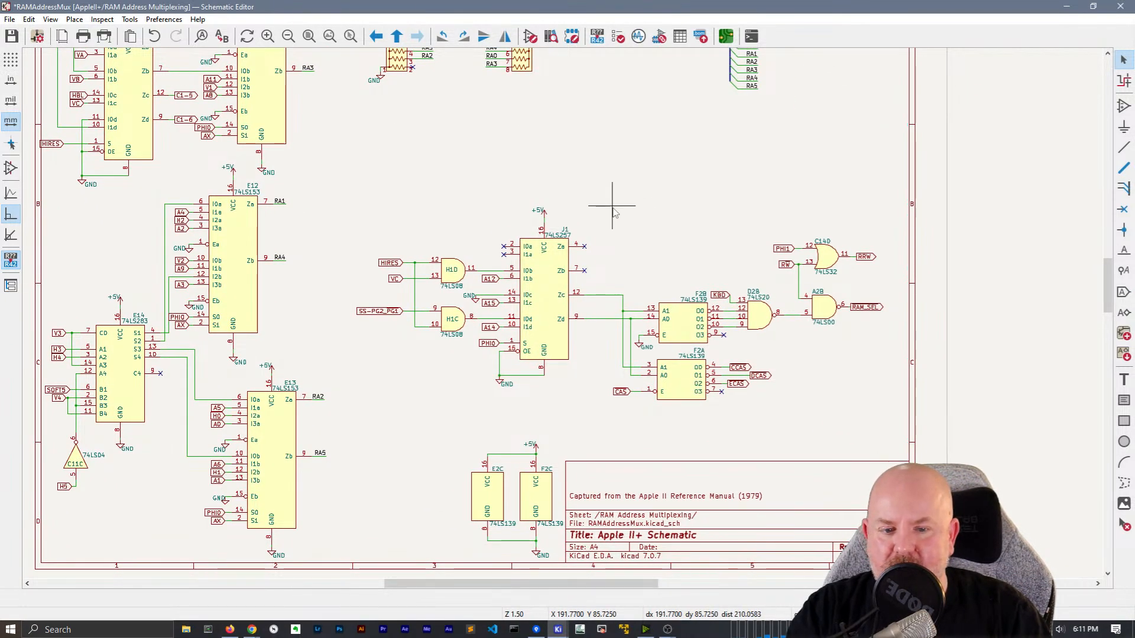
key(ctrl+f)
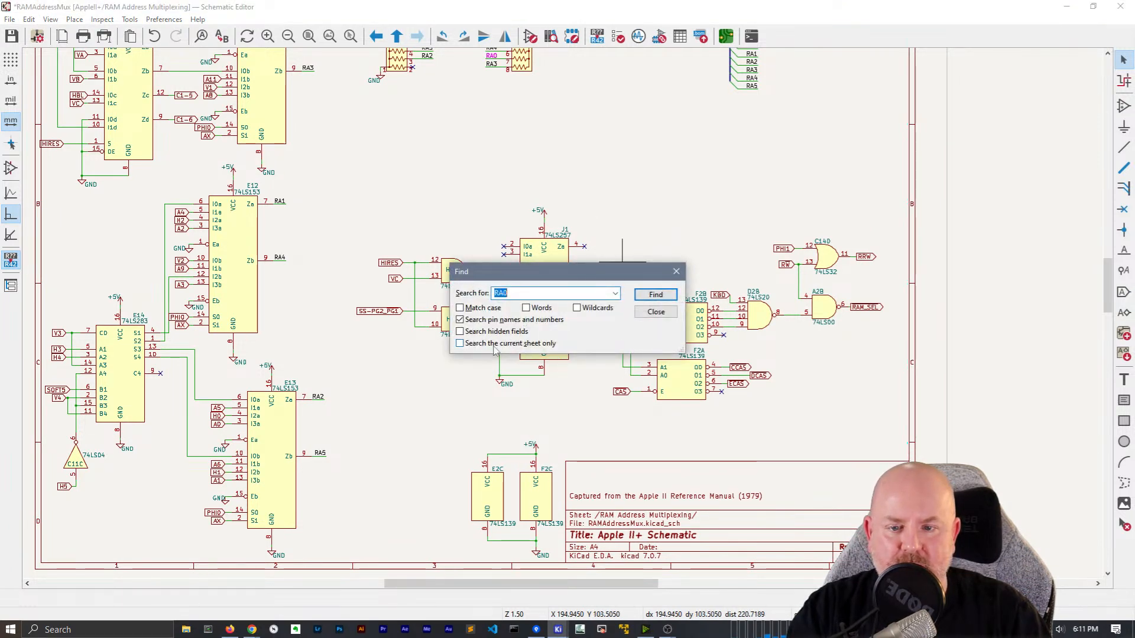
text(RRW)
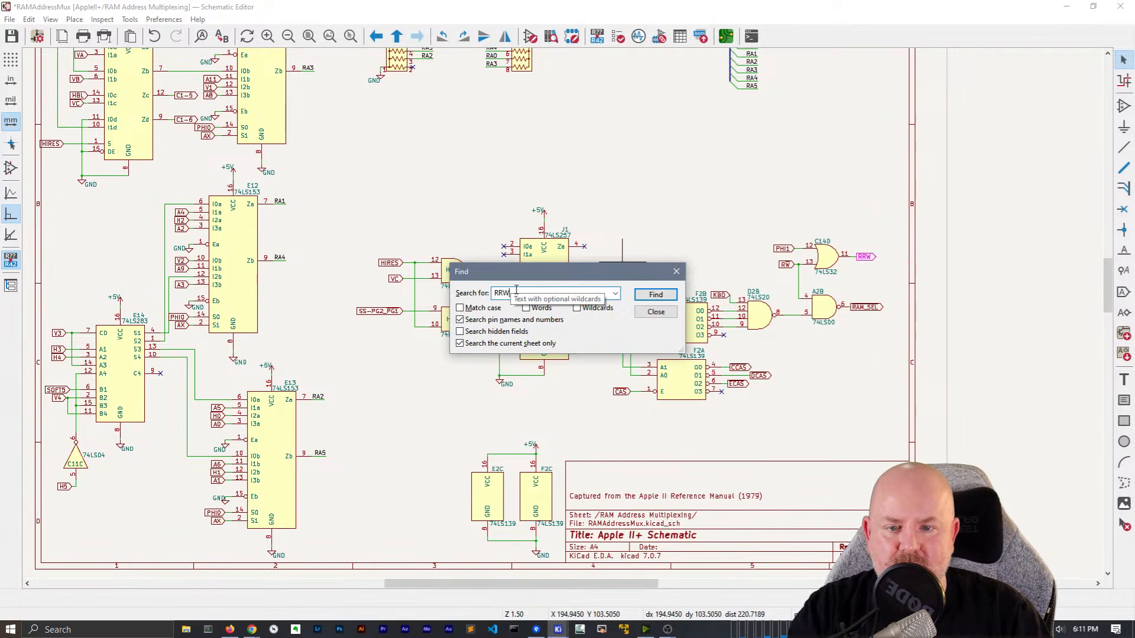
click(655, 295)
click(655, 294)
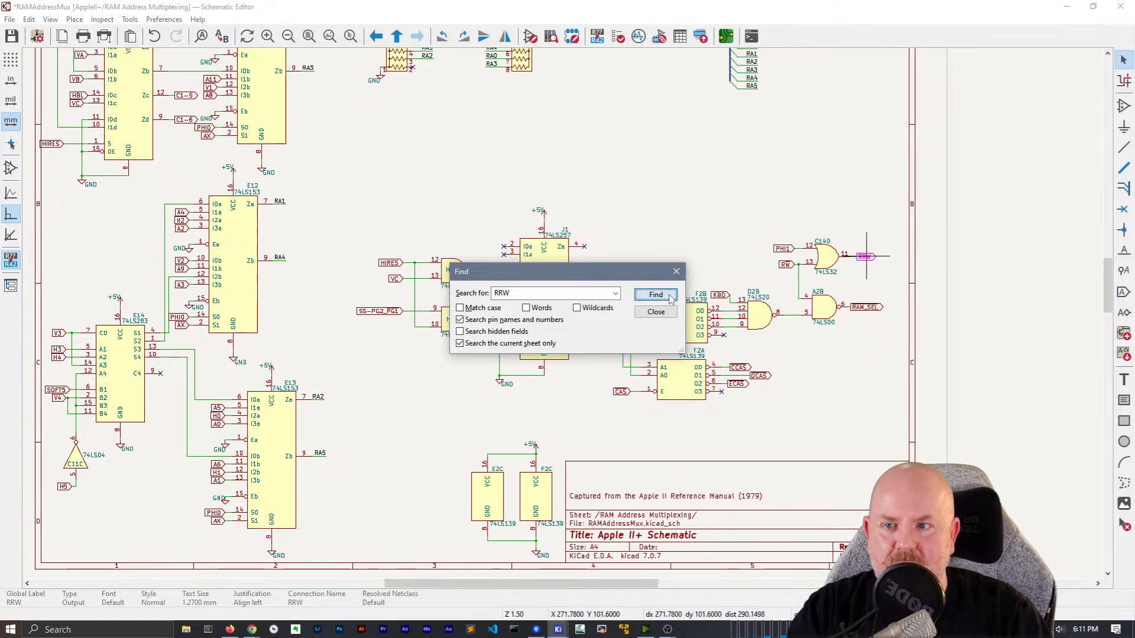
click(866, 308)
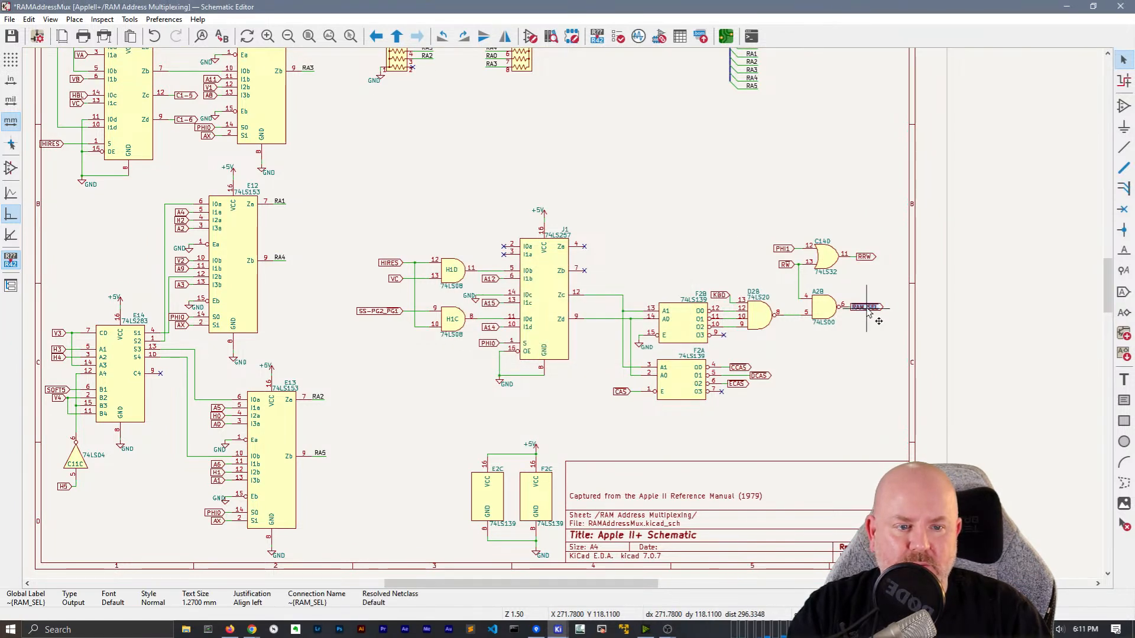
click(666, 153)
key(ctrl+f)
text(RAM_SEL)
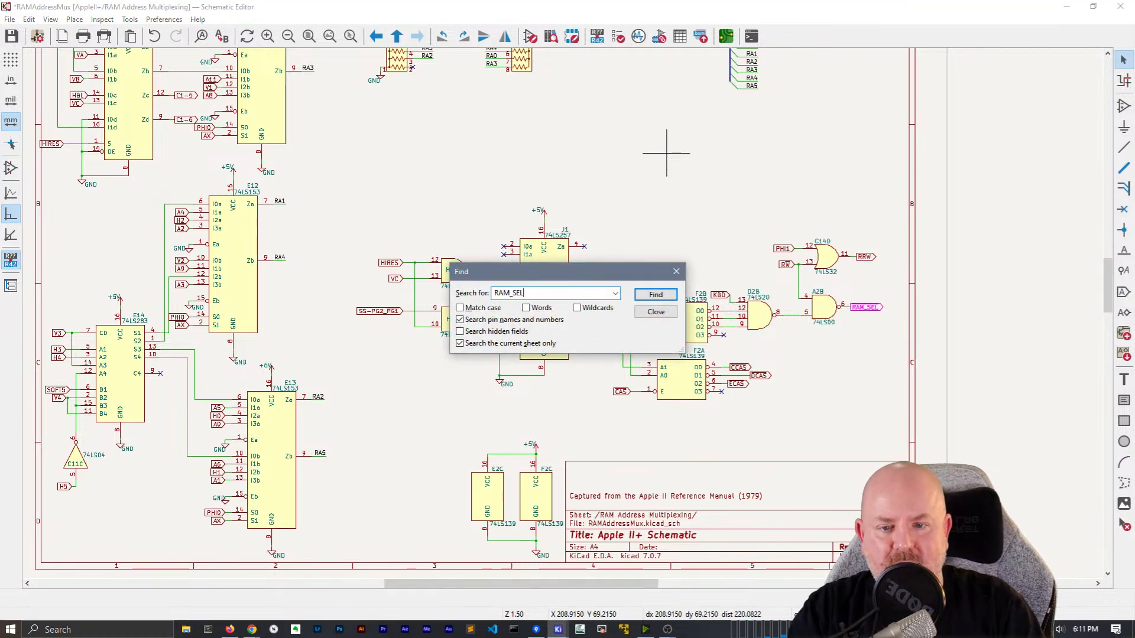
key(Return)
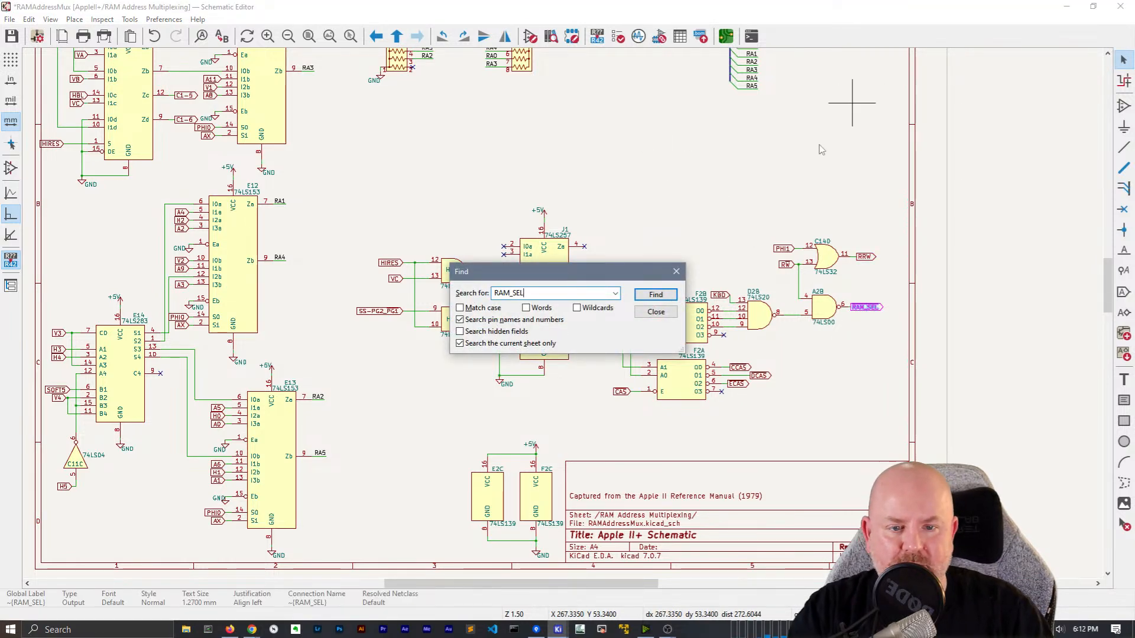
click(668, 298)
click(669, 299)
key(Escape)
Box-select RRW and RAM_SEL and change them to hierarchical labels
drag(890, 334, 867, 238)
right_click(871, 259)
mouse_move(917, 442)
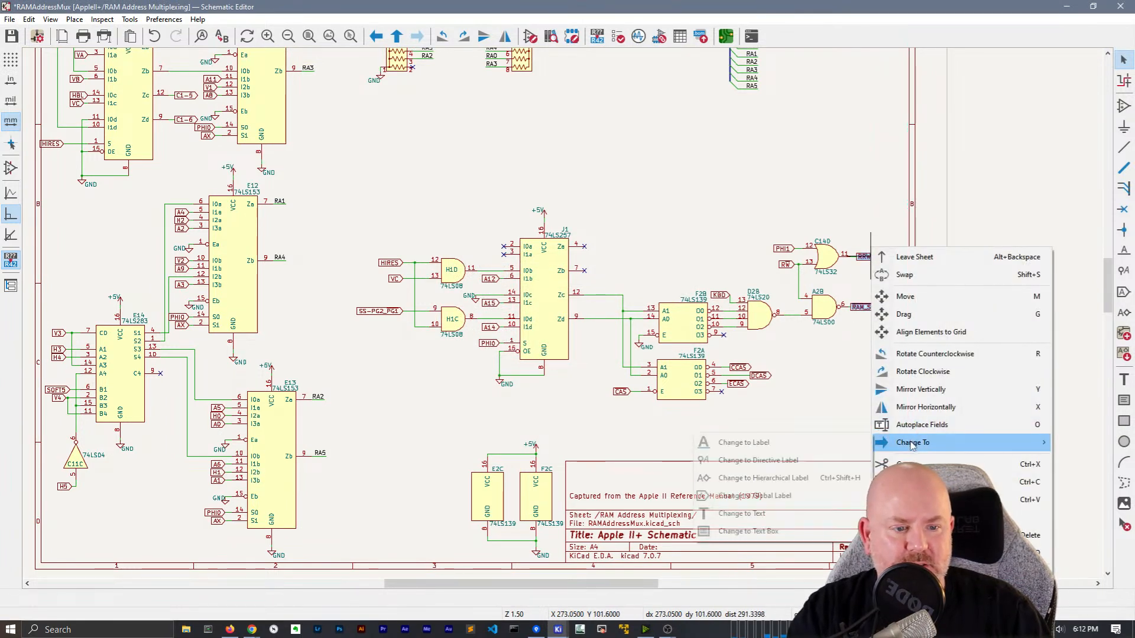
click(792, 479)
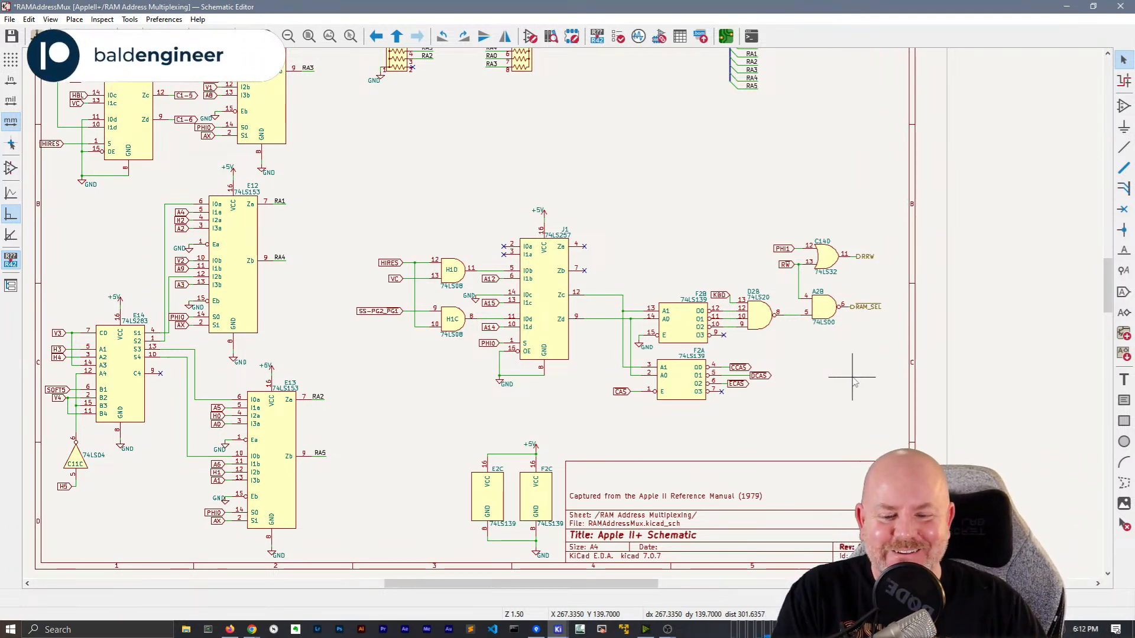
middle_drag(347, 378, 463, 470)
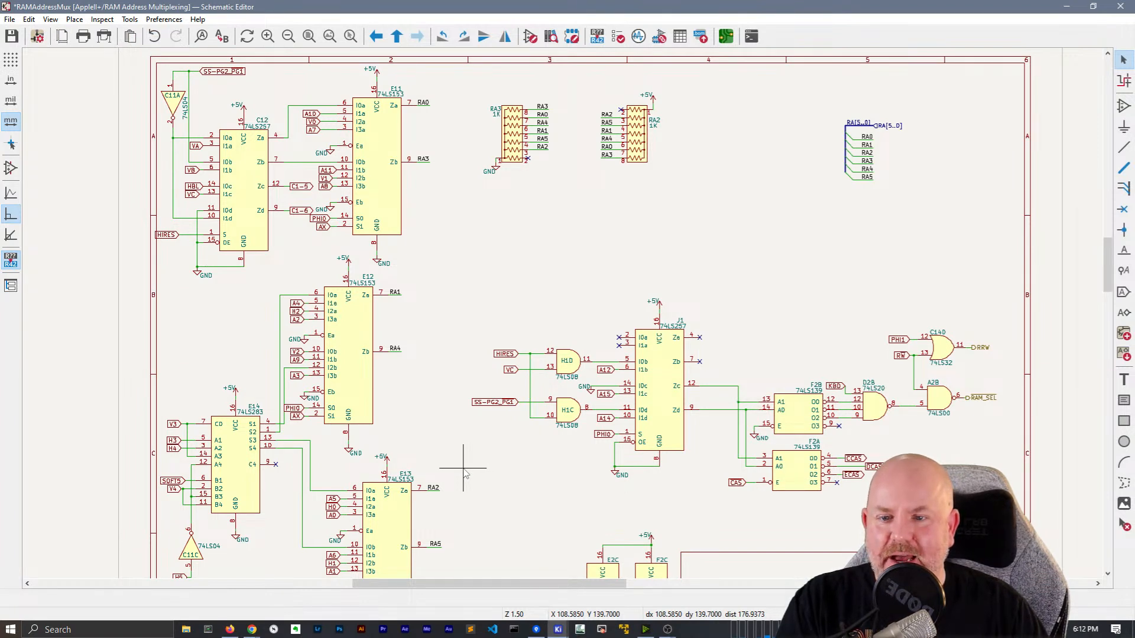
drag(424, 277, 507, 229)
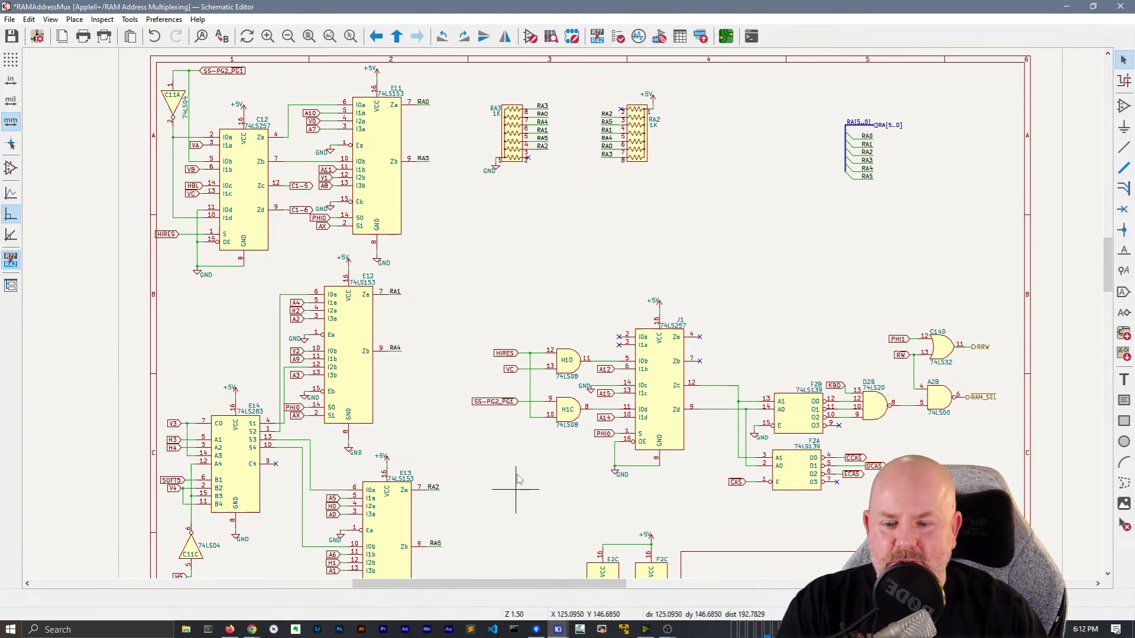
middle_drag(519, 480, 509, 323)
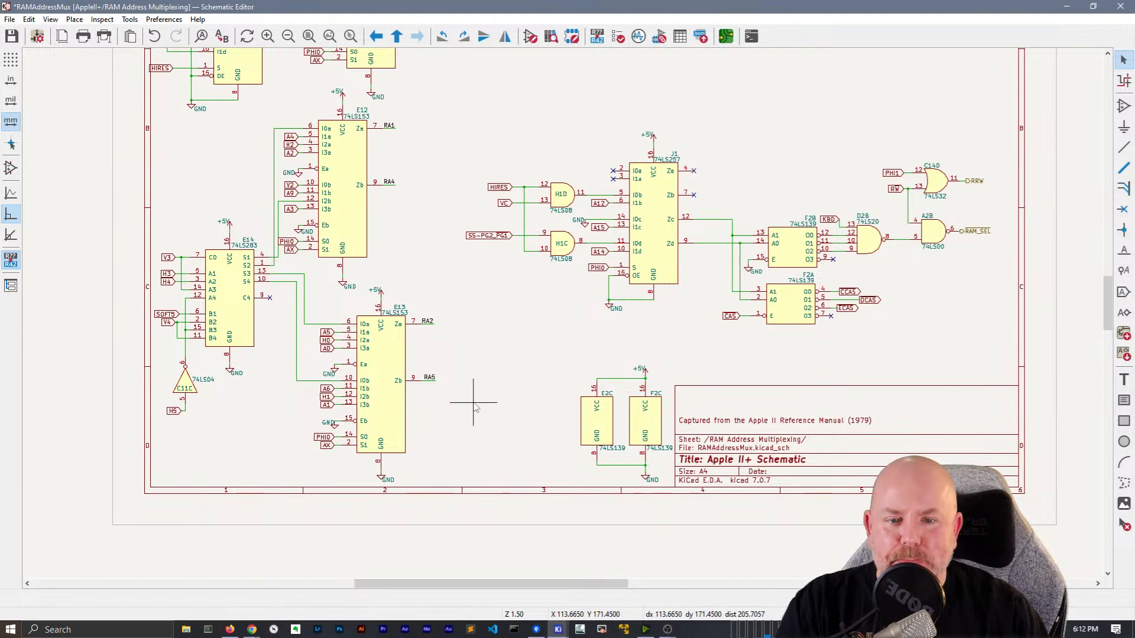
middle_drag(473, 407, 550, 486)
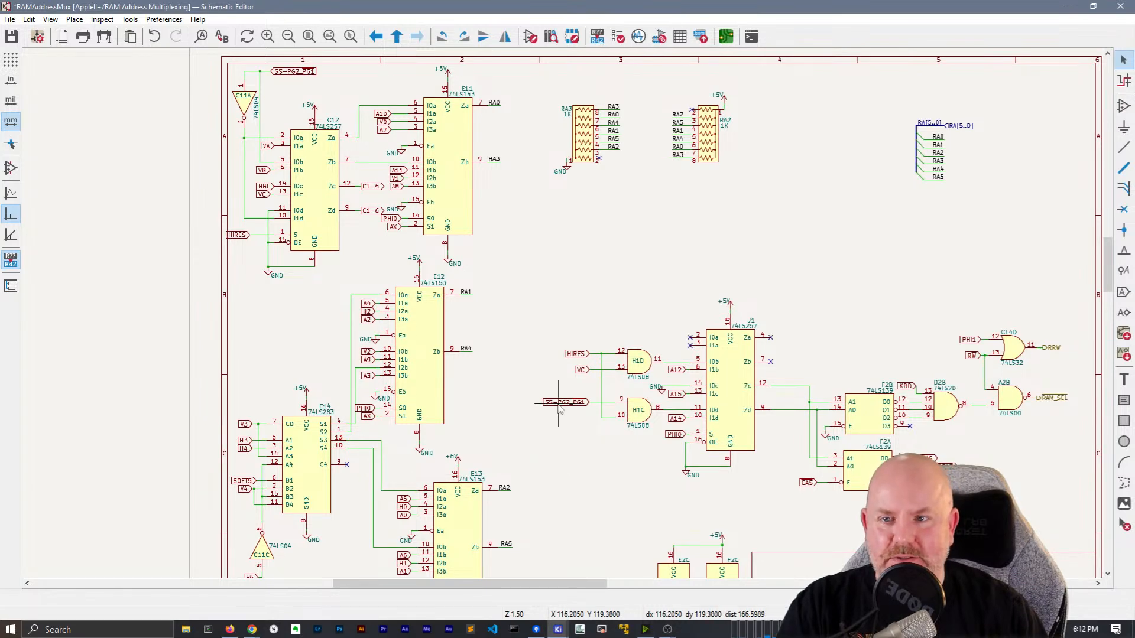
Change the top SS-PG2_PG1 label to a hierarchical label
click(310, 71)
right_click(310, 71)
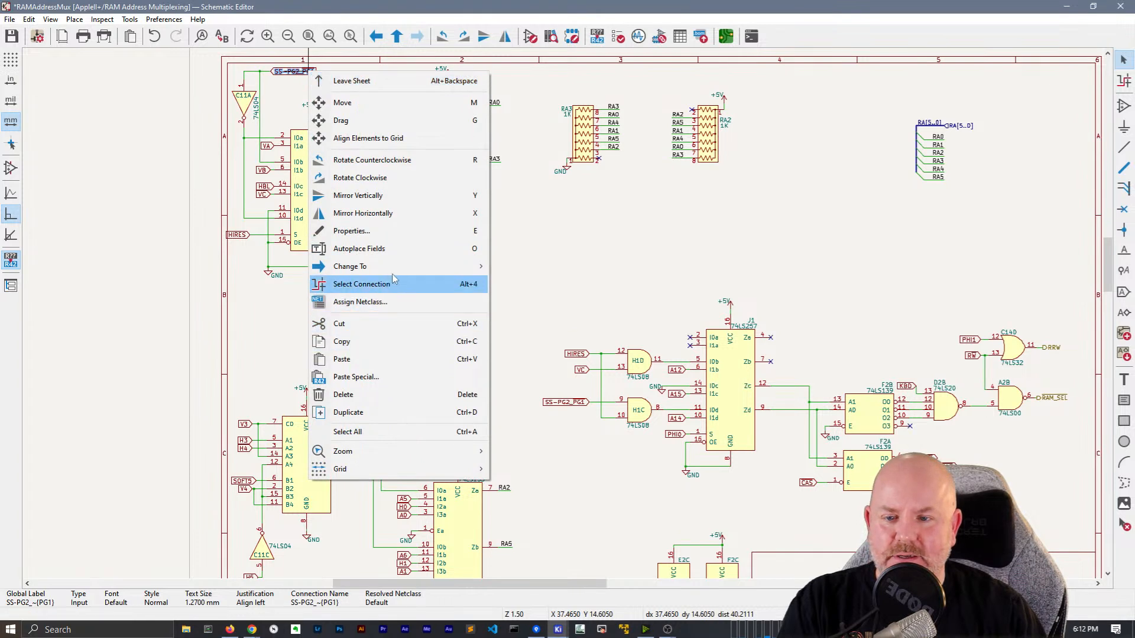
mouse_move(395, 269)
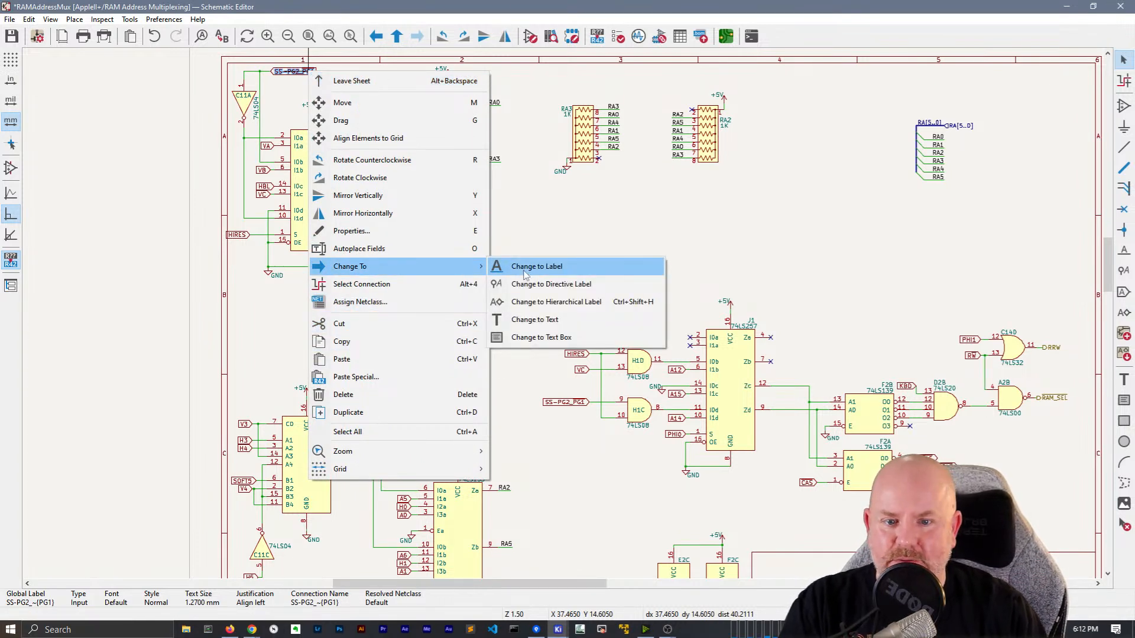
click(553, 301)
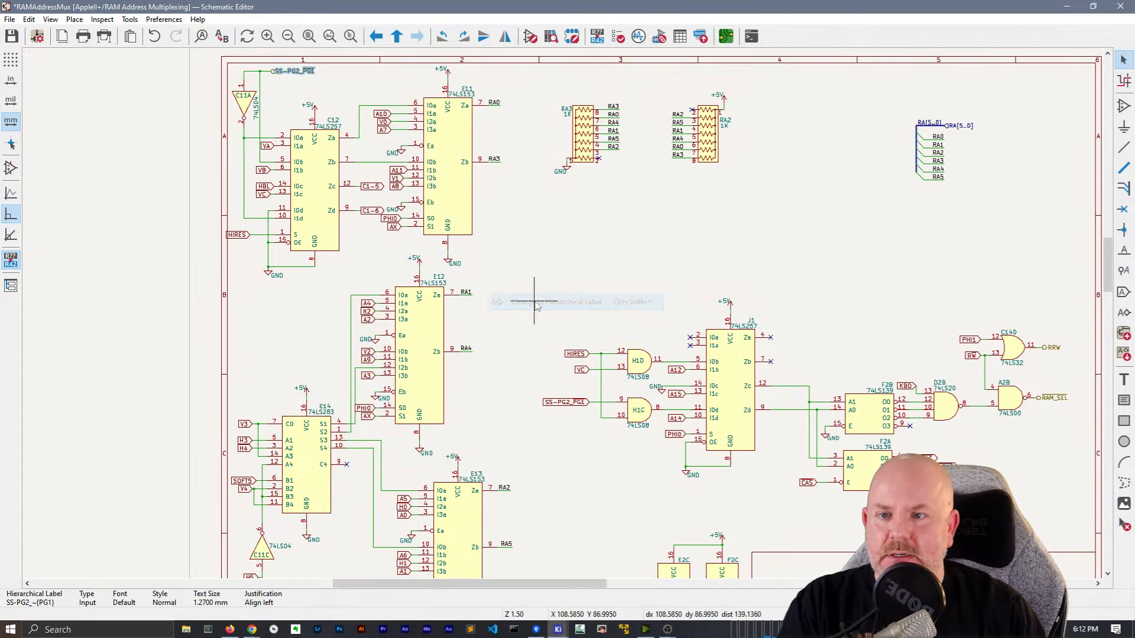
Make the SS-PG2_PG1 label at gate H1C a plain label, mirrored and moved further left
right_click(576, 404)
mouse_move(680, 407)
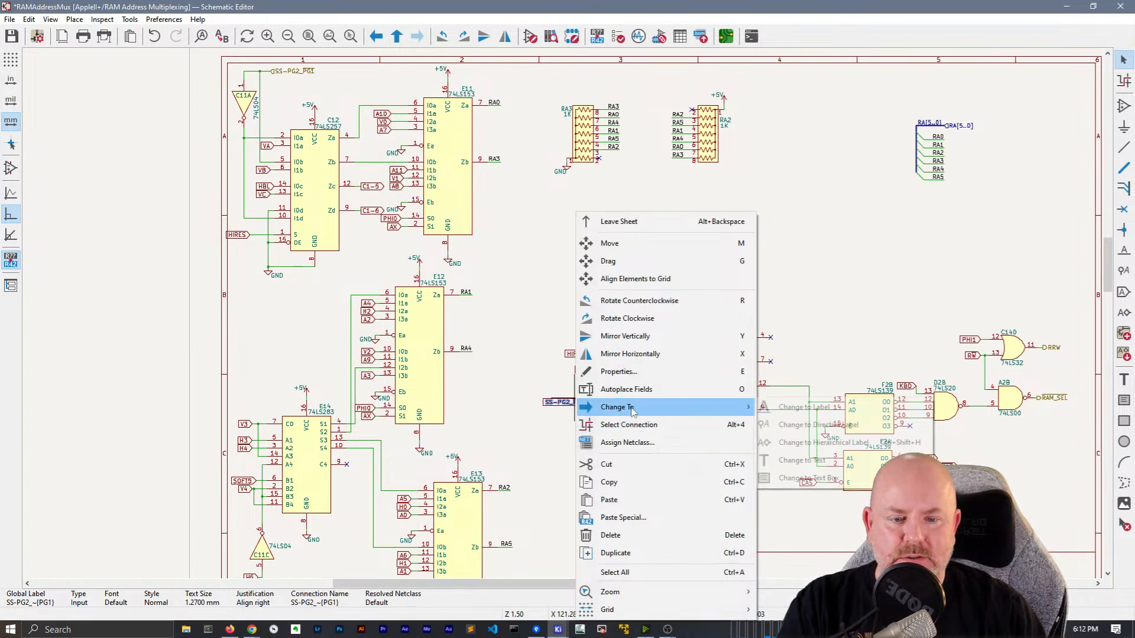
click(786, 408)
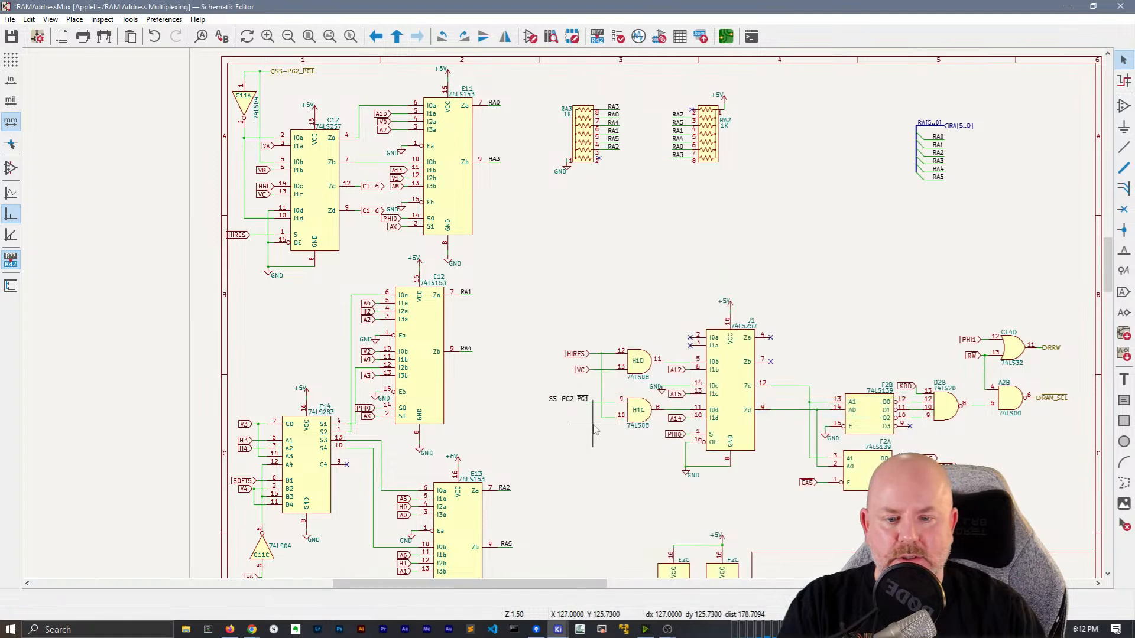
scroll(598, 408, up, 2)
scroll(563, 315, up, 6)
click(512, 312)
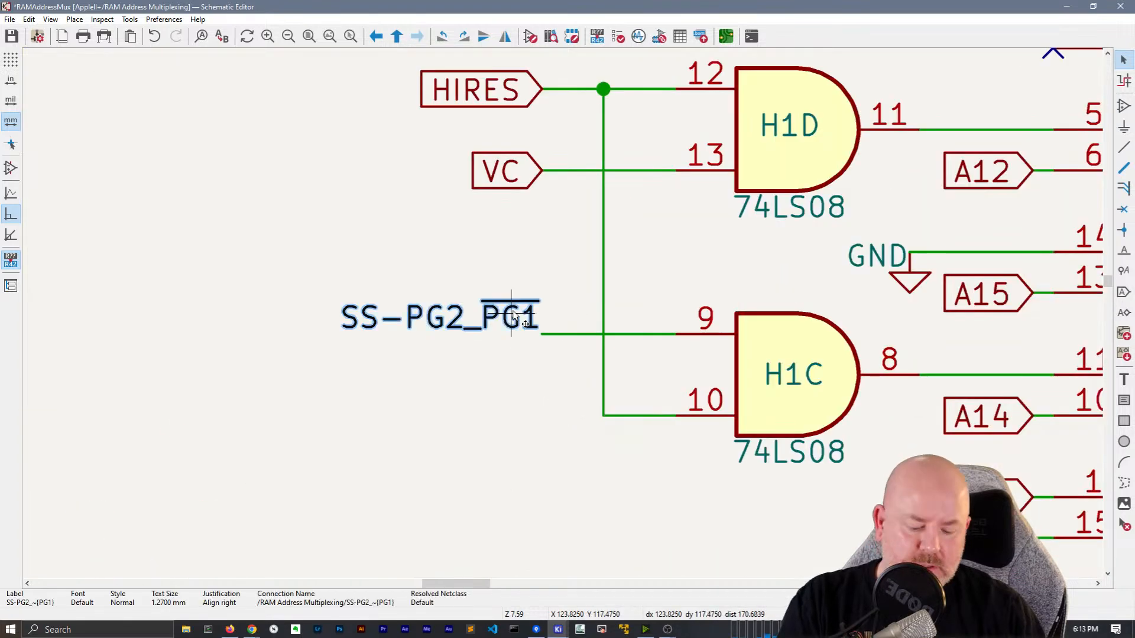
drag(513, 312, 372, 334)
key(x)
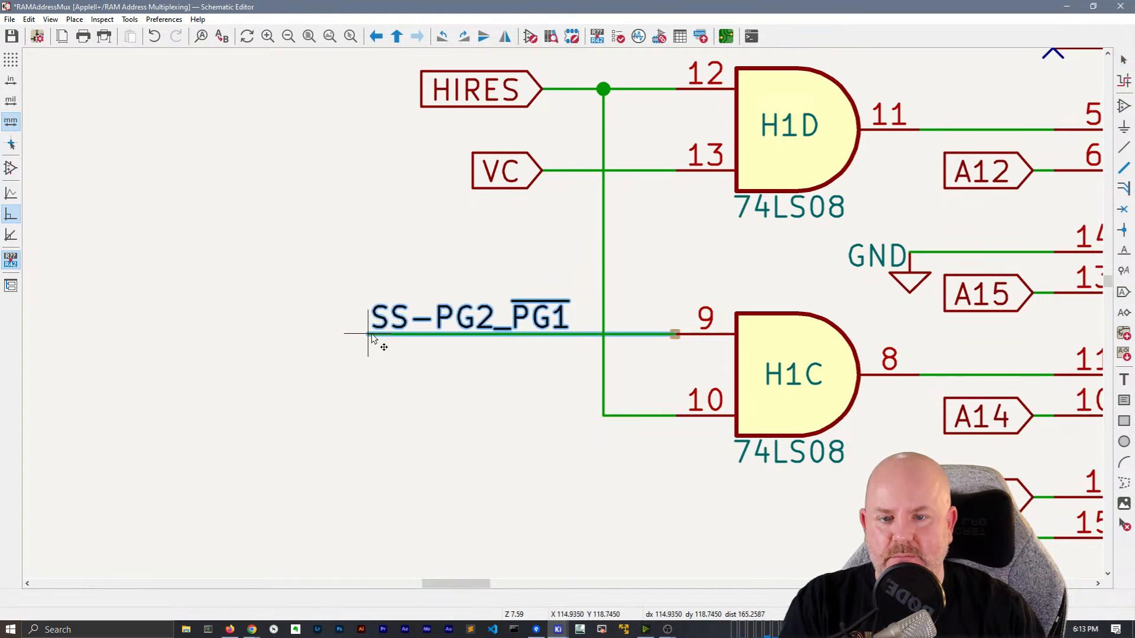
click(349, 381)
Pan across the sheet and highlight net A5 to trace its connections
scroll(348, 381, down, 4)
scroll(557, 313, down, 2)
middle_drag(542, 322, 562, 157)
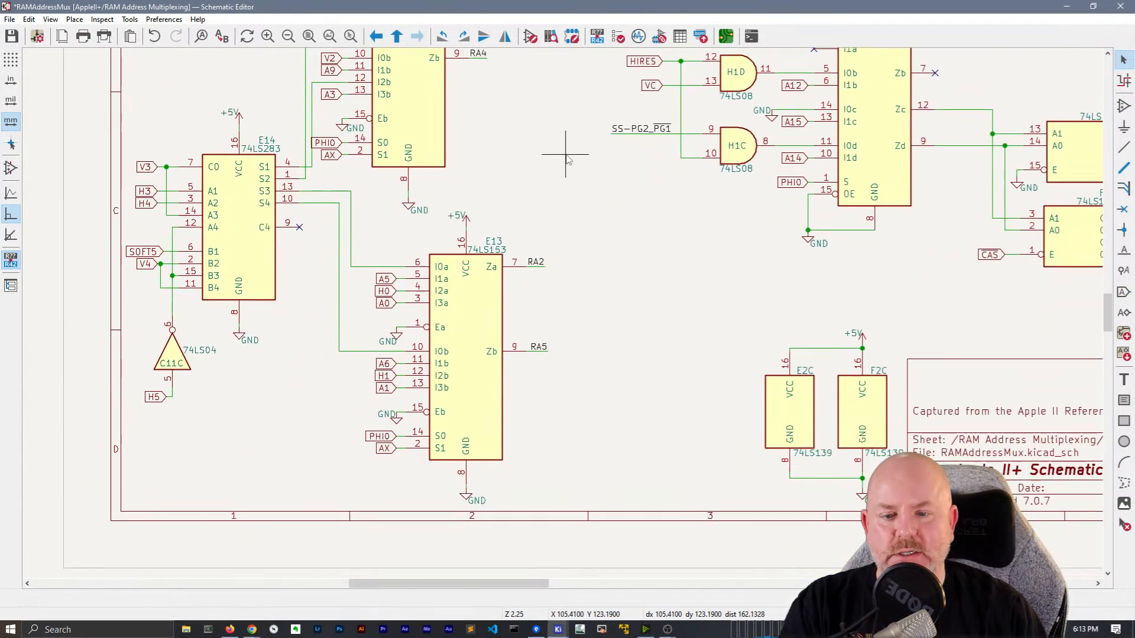
scroll(654, 241, down, 4)
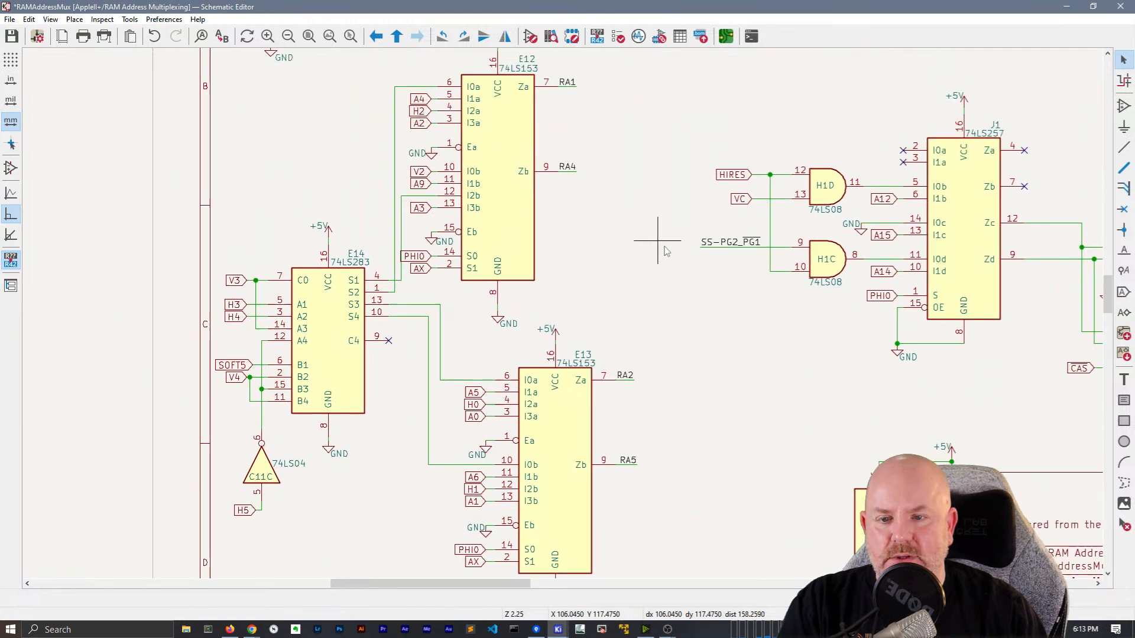
scroll(635, 237, up, 2)
middle_drag(629, 239, 497, 214)
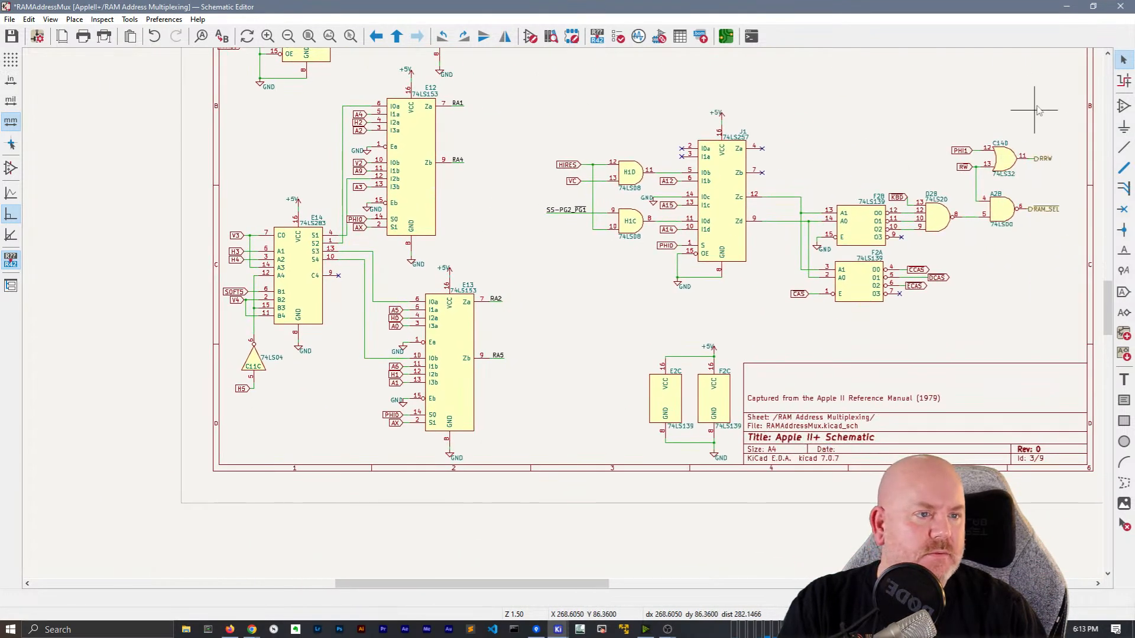
click(396, 310)
Pan to the top of the sheet and highlight net A8 to trace its connections
middle_drag(515, 220, 537, 387)
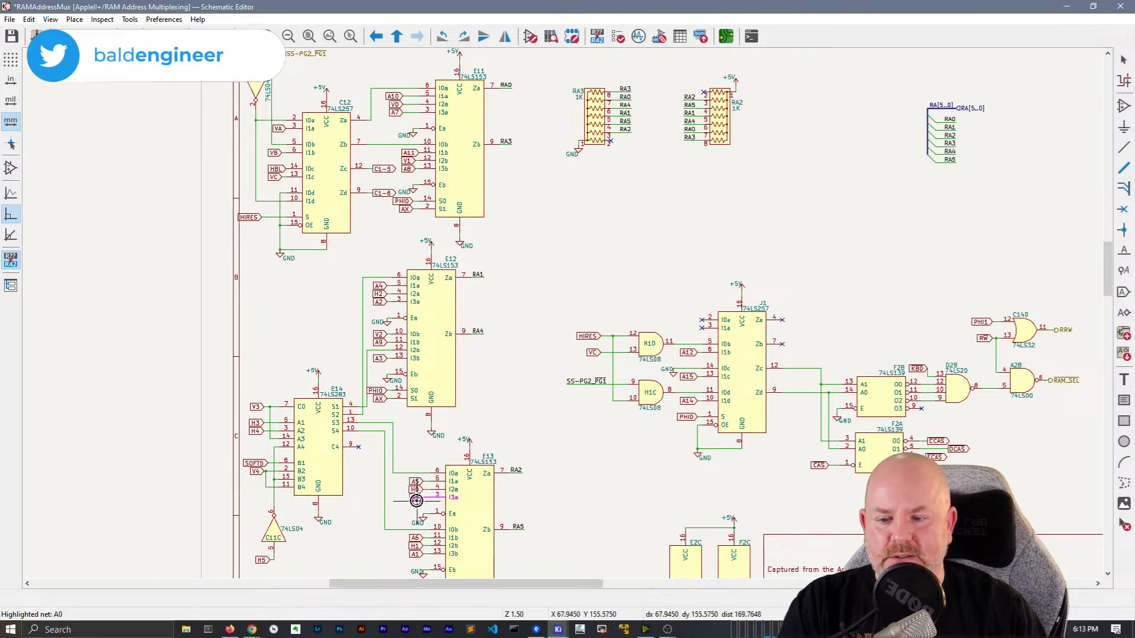
scroll(414, 492, down, 1)
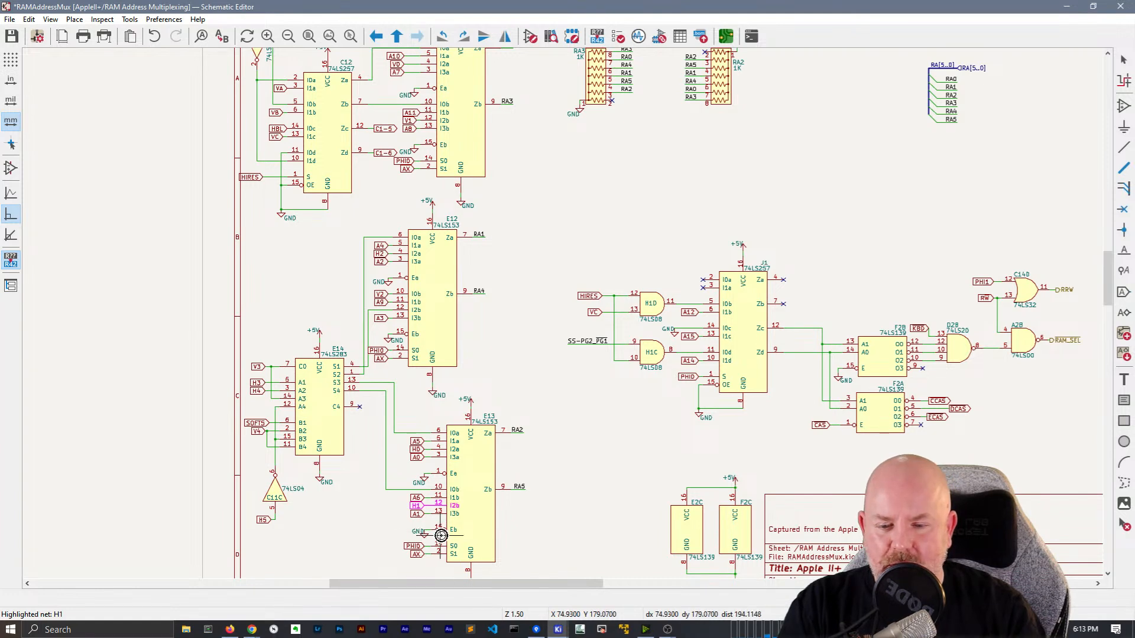
click(412, 127)
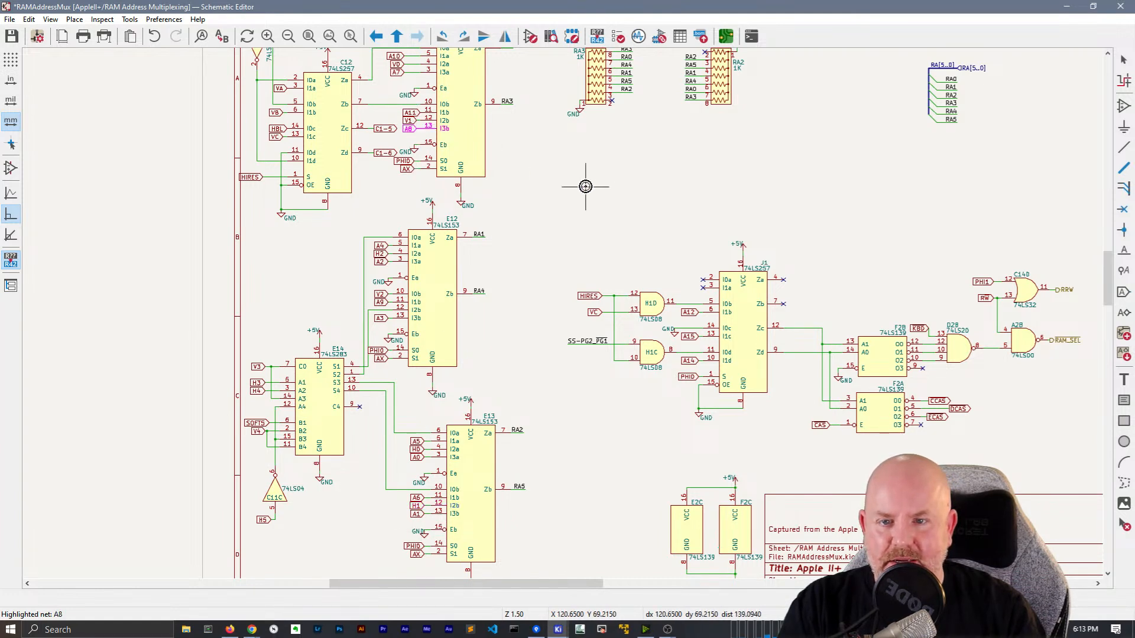
middle_drag(578, 194, 529, 207)
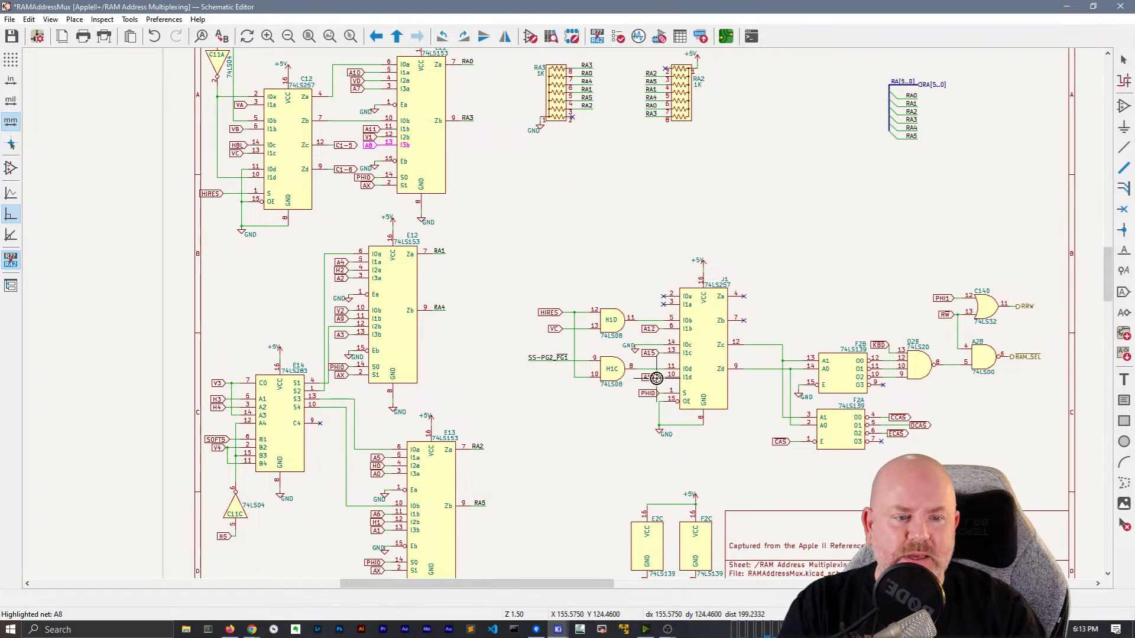
scroll(481, 356, down, 1)
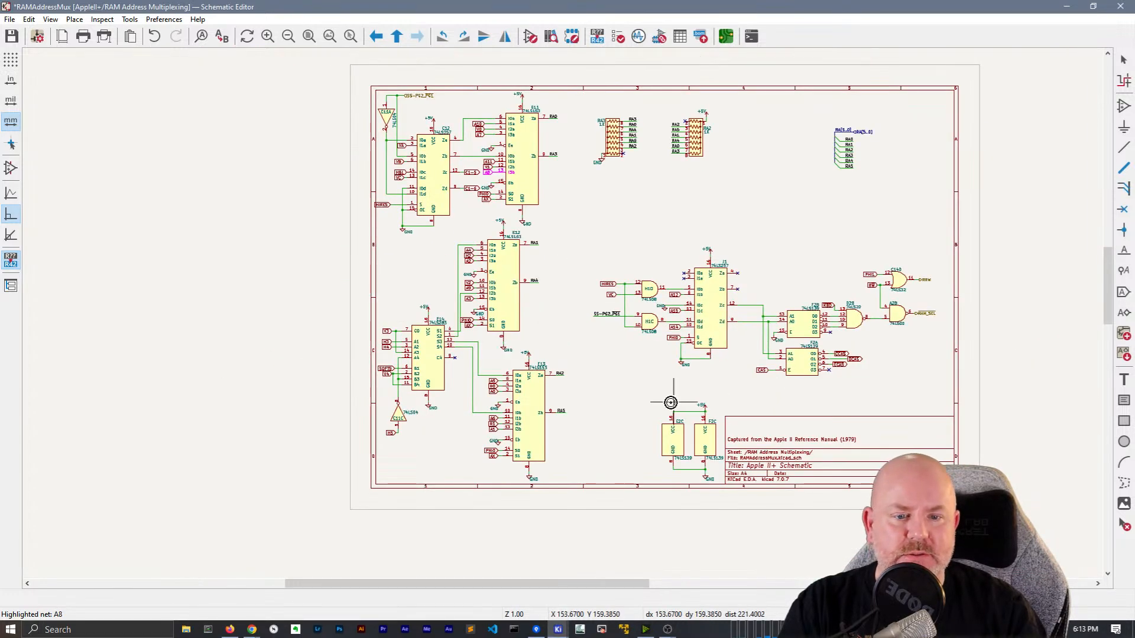
Shift the left-half multiplexer chips right, then move the entire circuit right
drag(570, 496, 373, 89)
drag(526, 184, 563, 172)
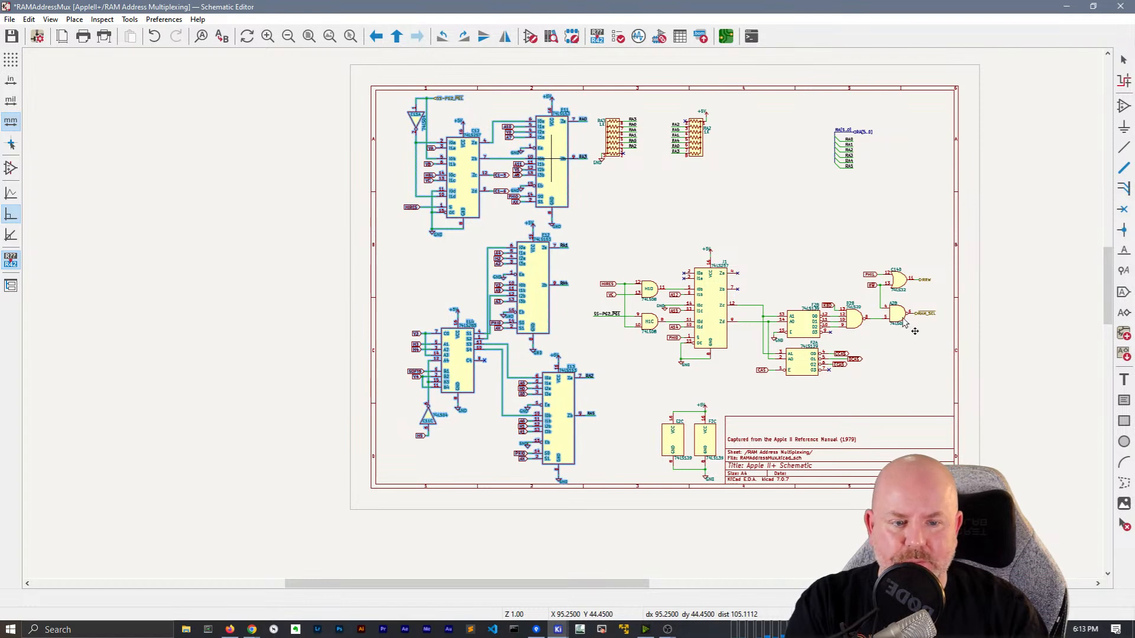
drag(964, 499, 324, 81)
mouse_move(552, 164)
mouse_down()
mouse_move(654, 161)
mouse_move(570, 163)
mouse_up()
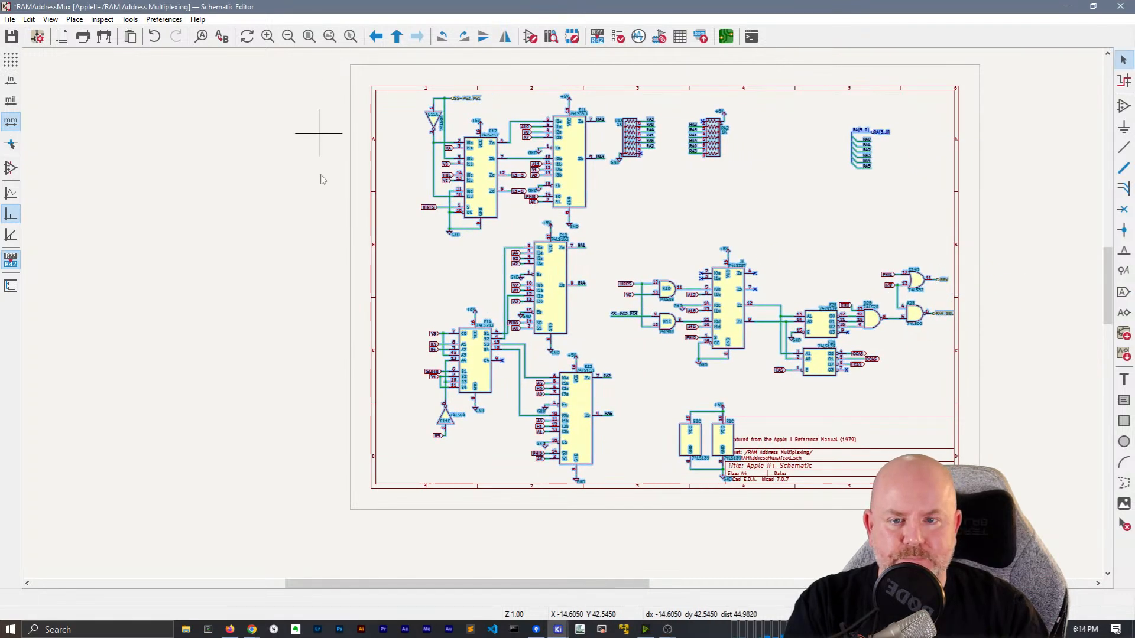
click(331, 204)
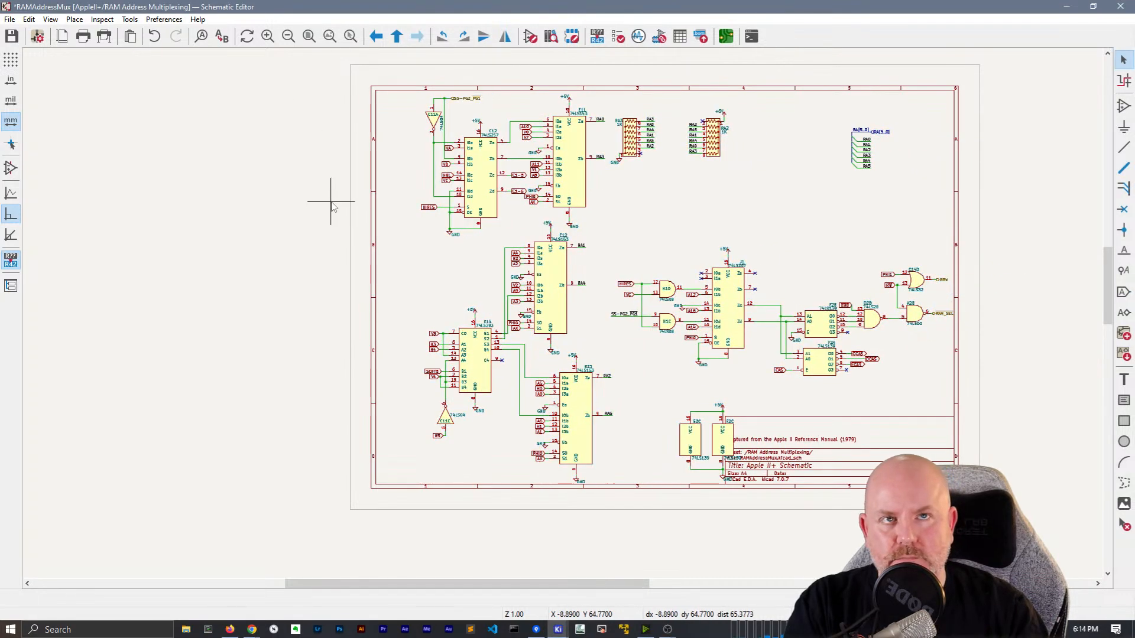
click(39, 37)
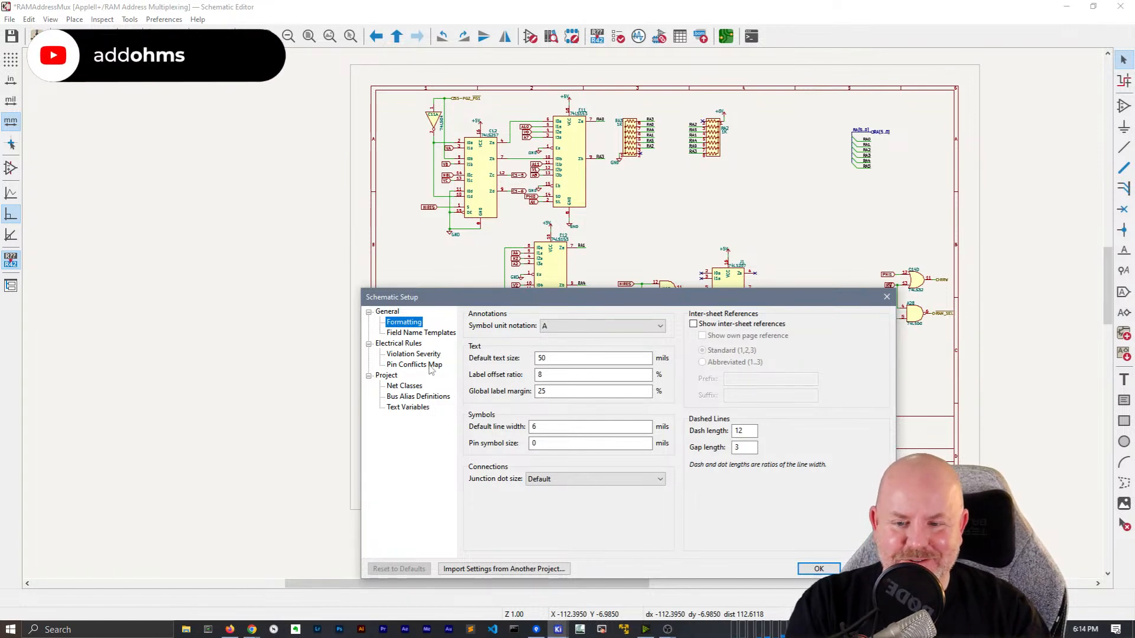
click(388, 376)
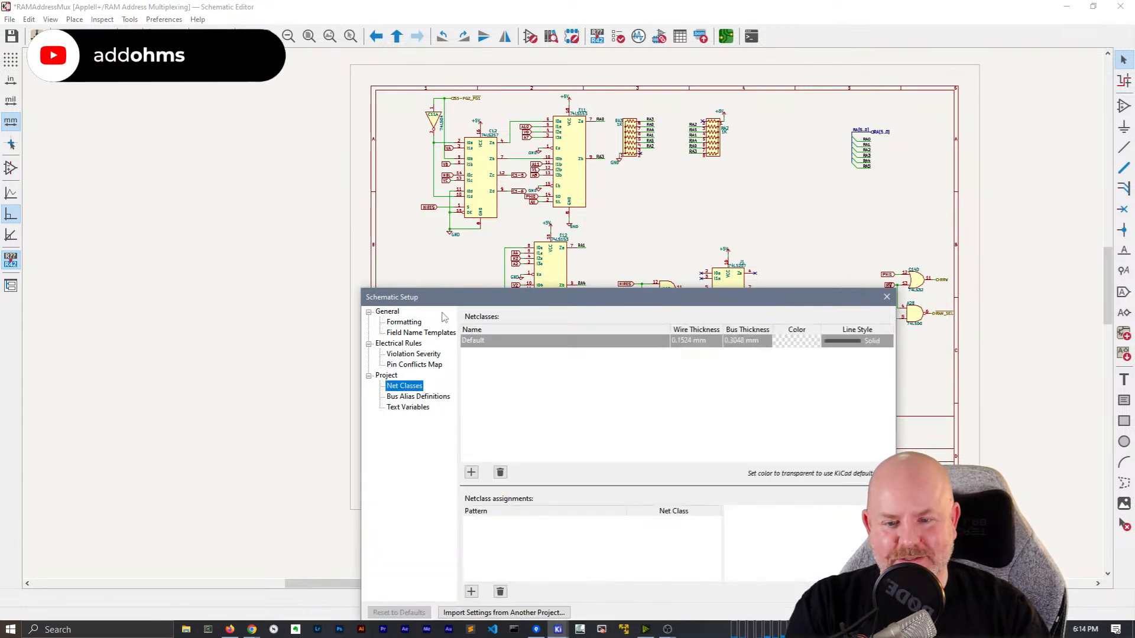
click(391, 322)
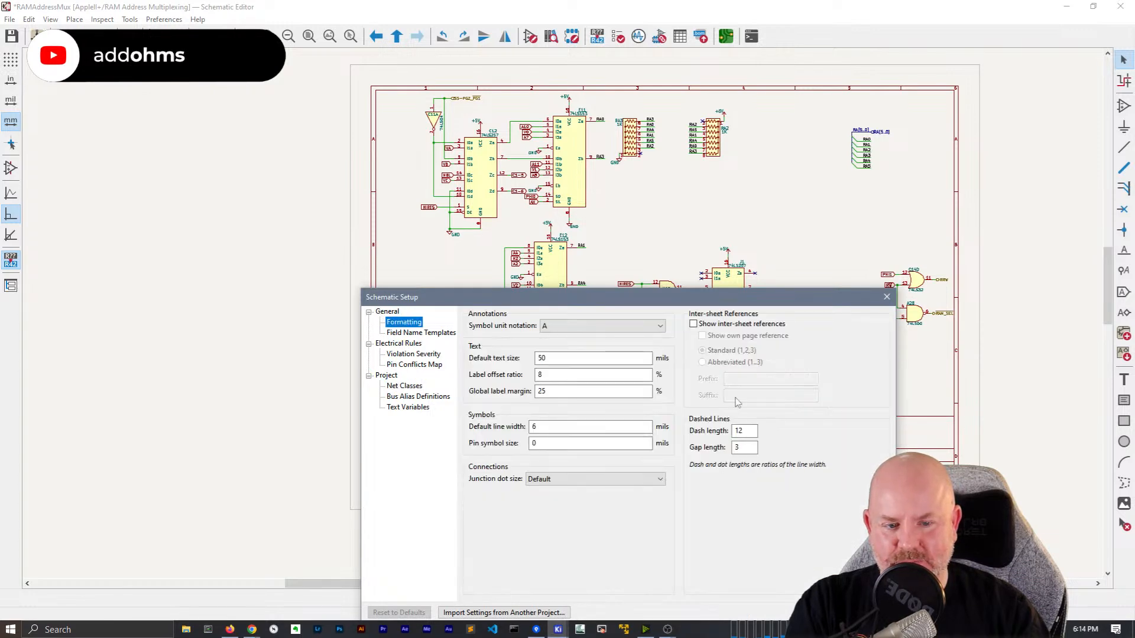
click(886, 296)
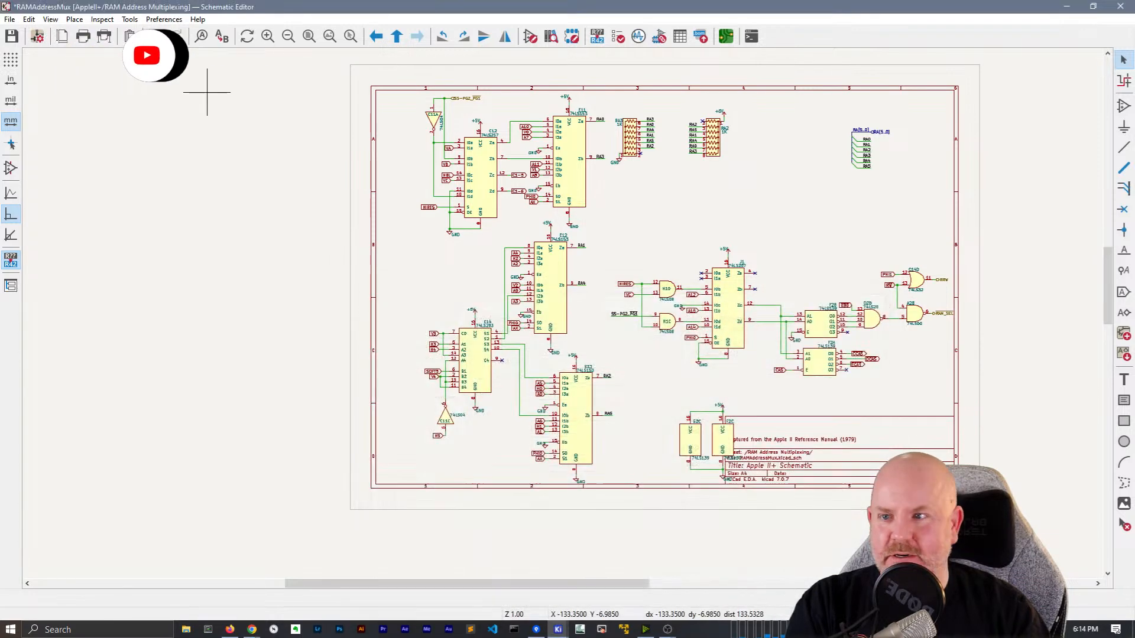
click(62, 43)
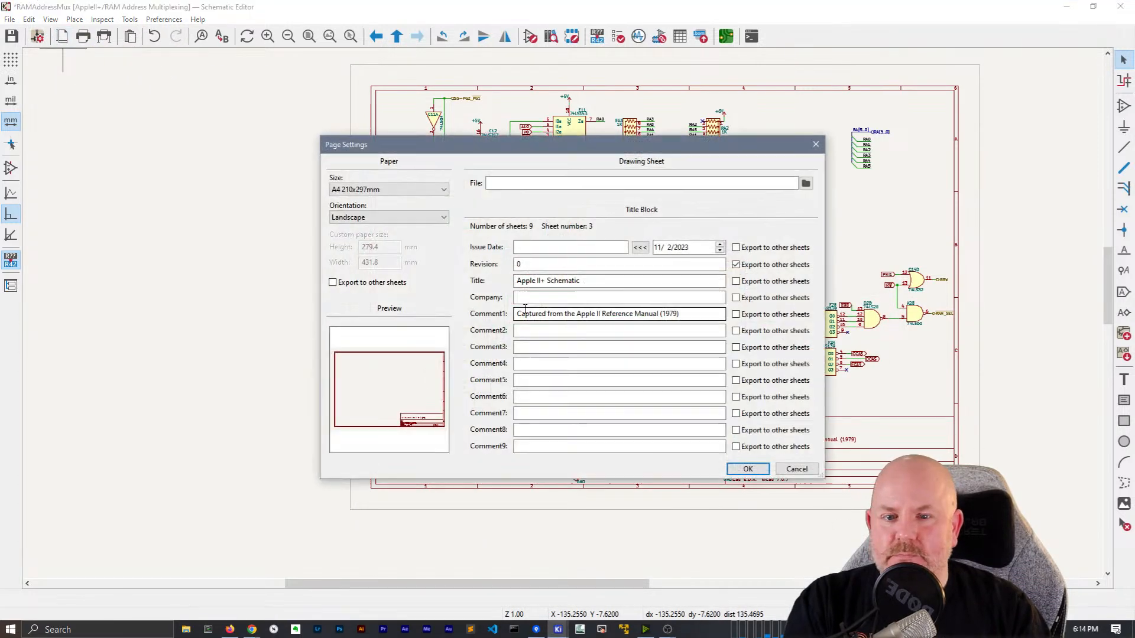
Set the page size to A3 297x420mm
click(382, 188)
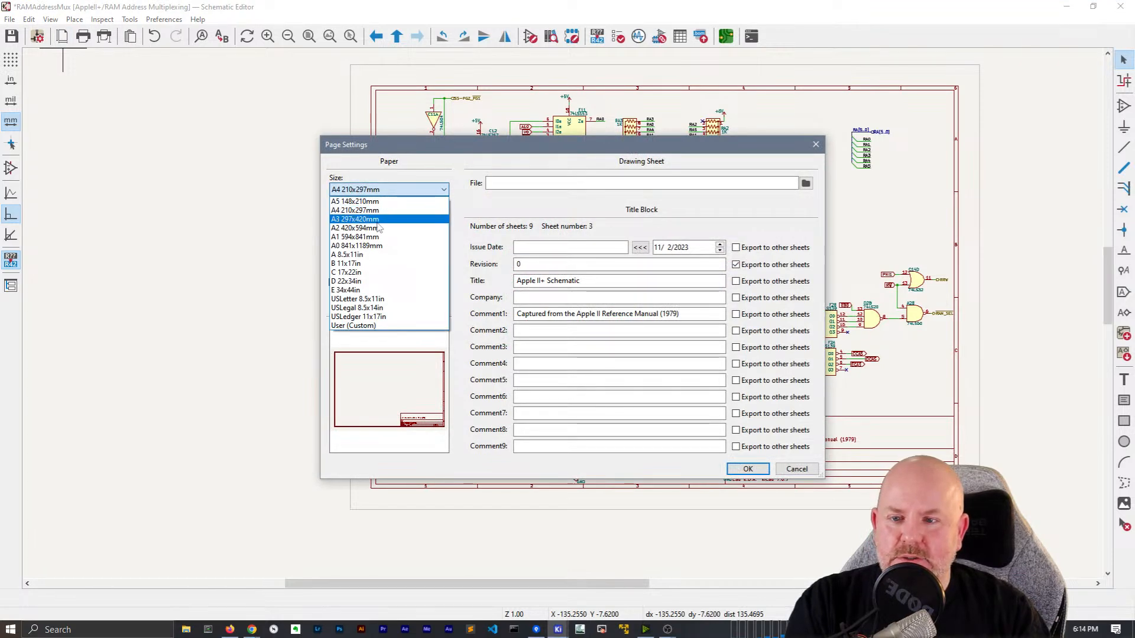
click(387, 219)
click(747, 468)
Select the whole circuit and move it toward the centre of the page
scroll(1009, 350, down, 1)
scroll(225, 261, down, 1)
drag(798, 421, 196, 62)
drag(637, 306, 722, 323)
click(455, 289)
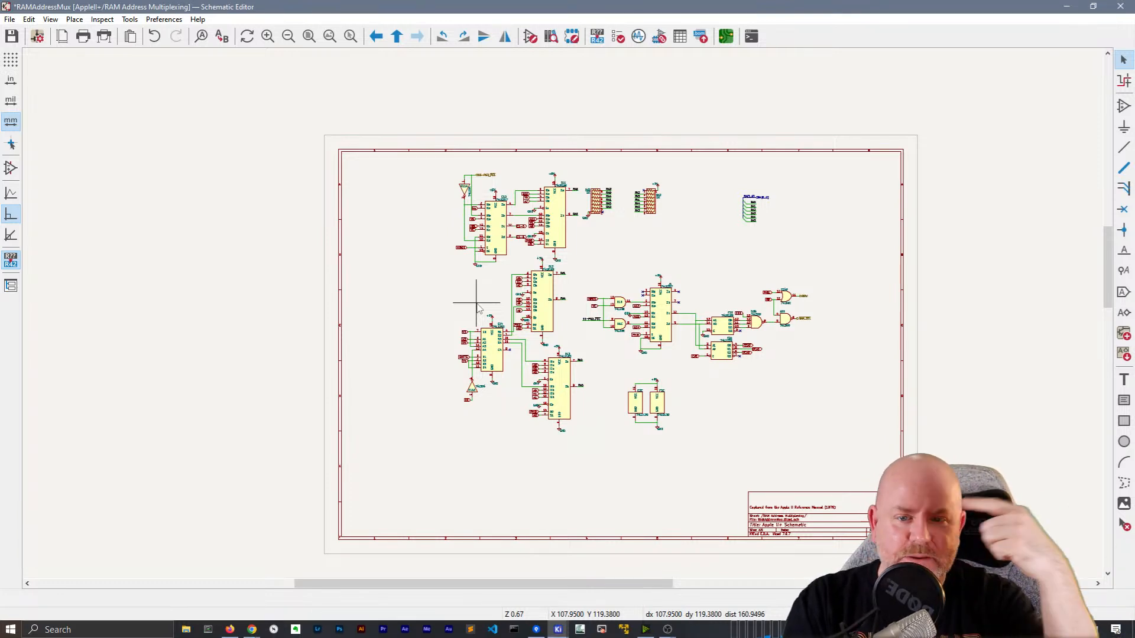
Select chips E12, E13 and E14 and move them down-left
scroll(478, 308, up, 1)
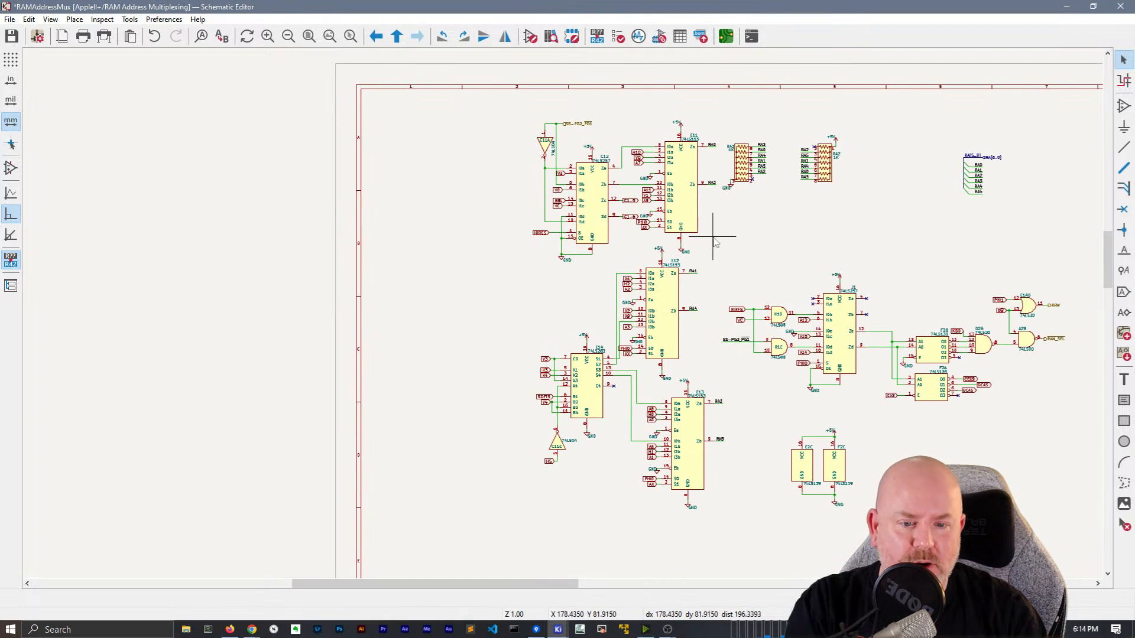
middle_drag(748, 237, 648, 170)
drag(620, 466, 522, 327)
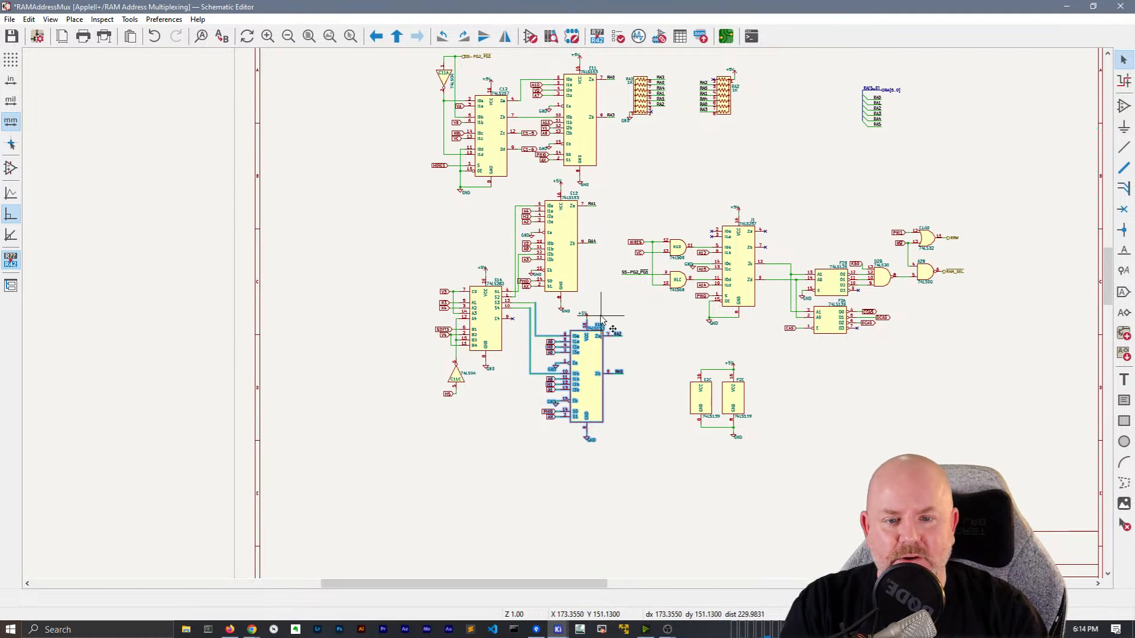
drag(582, 266, 519, 196)
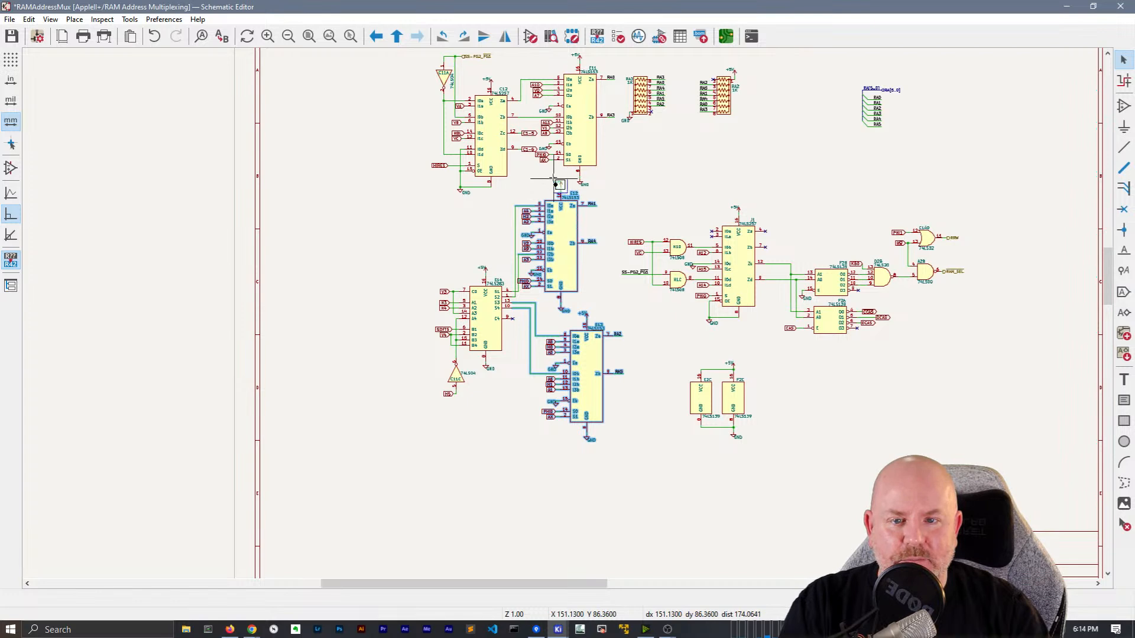
shift+drag(519, 389, 370, 205)
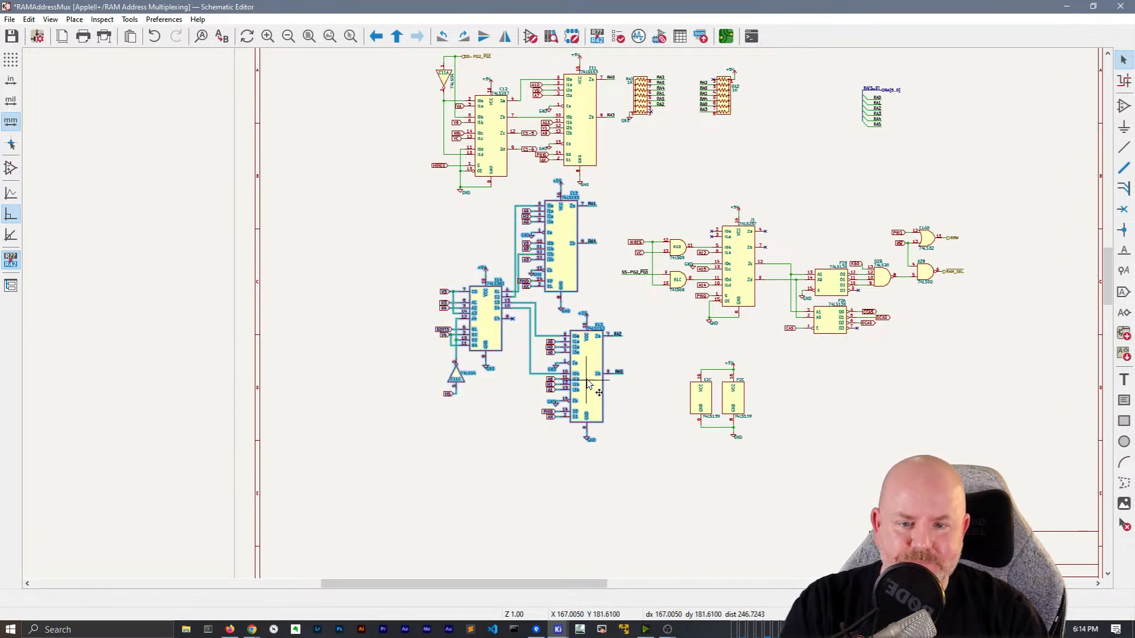
drag(587, 378, 569, 412)
Move the C11A, C12 and E11 group left and down, and enable full-window crosshairs
middle_drag(585, 291, 524, 373)
click(533, 293)
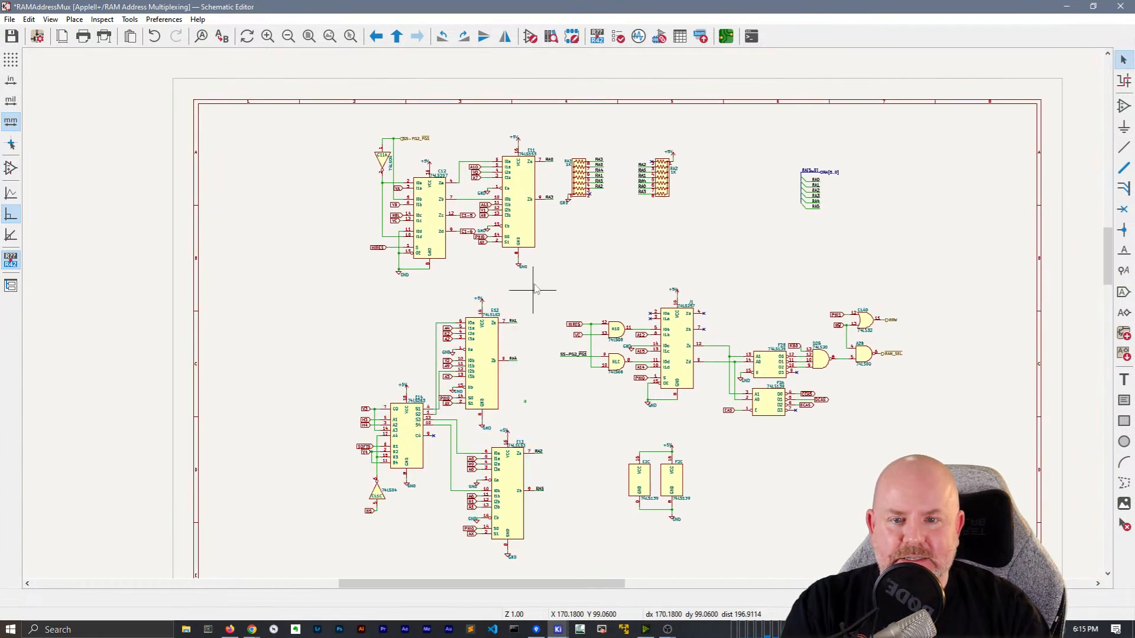
drag(550, 277, 235, 114)
drag(519, 198, 480, 216)
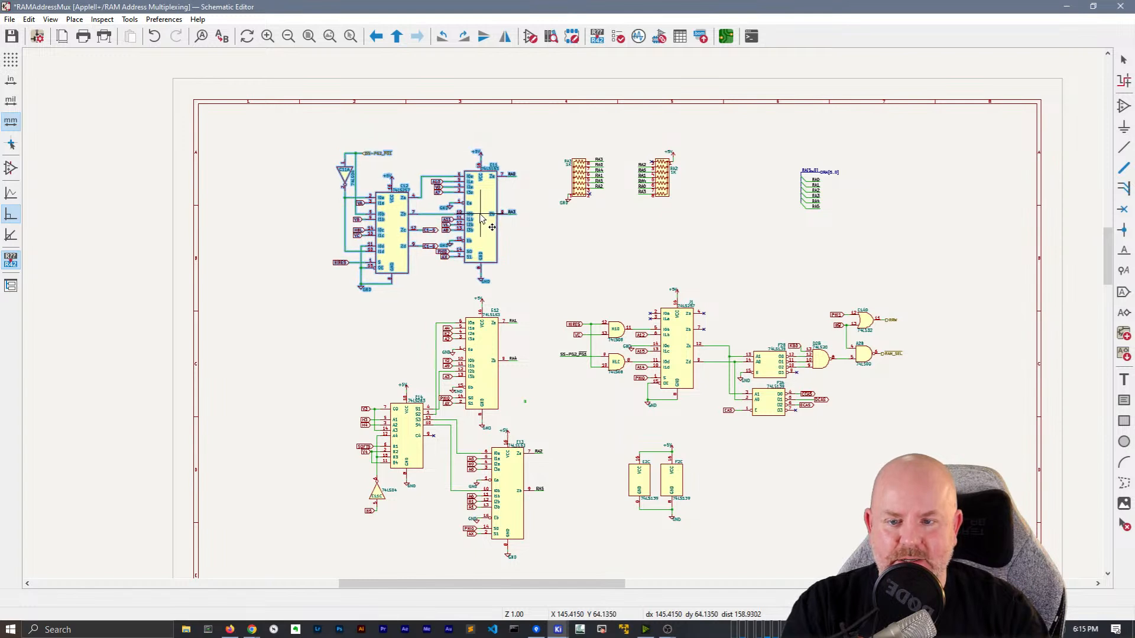
click(11, 144)
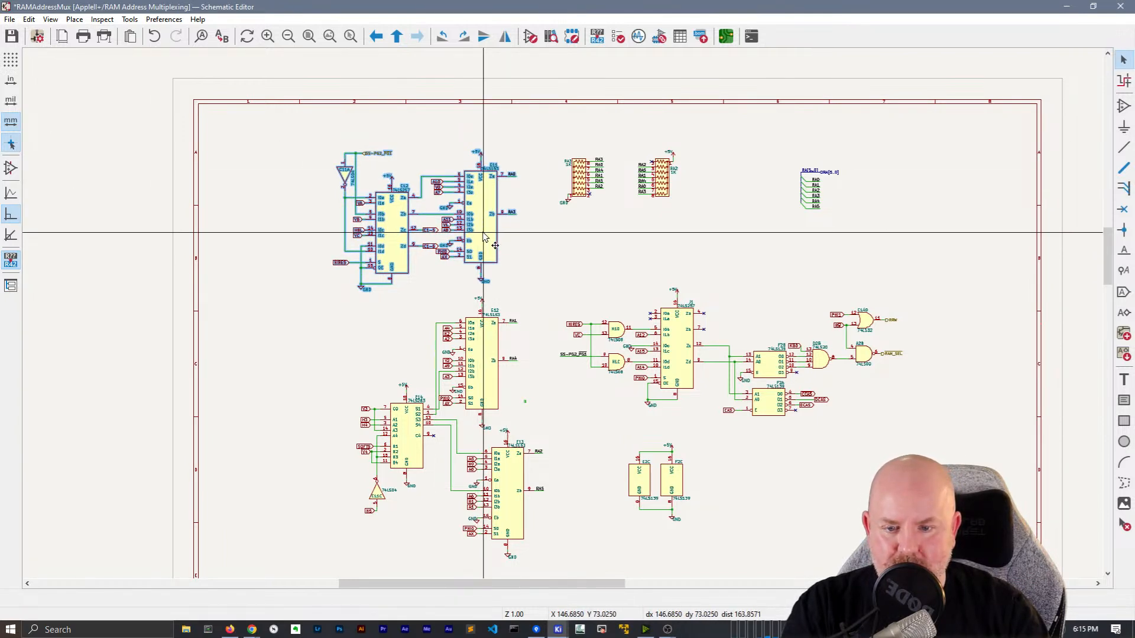
Reposition chip E13 with its input labels slightly lower and to the right
middle_drag(546, 442, 608, 253)
drag(617, 430, 558, 234)
drag(553, 368, 532, 251)
drag(568, 292, 565, 322)
click(615, 336)
drag(601, 416, 524, 257)
drag(559, 295, 559, 328)
click(507, 378)
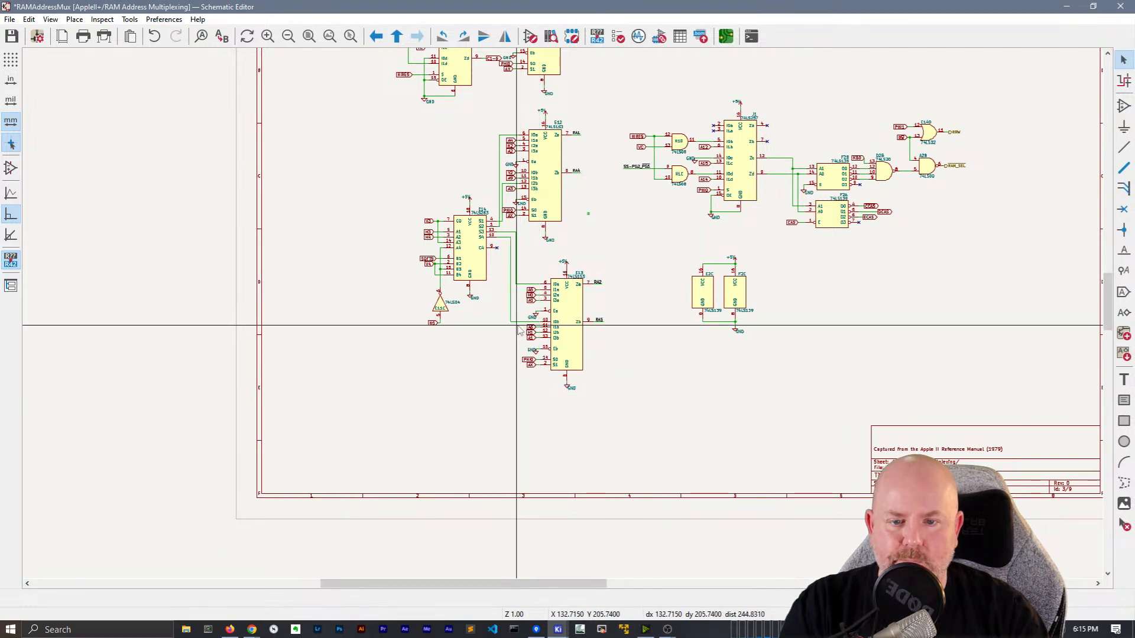
scroll(518, 329, up, 1)
scroll(565, 319, up, 3)
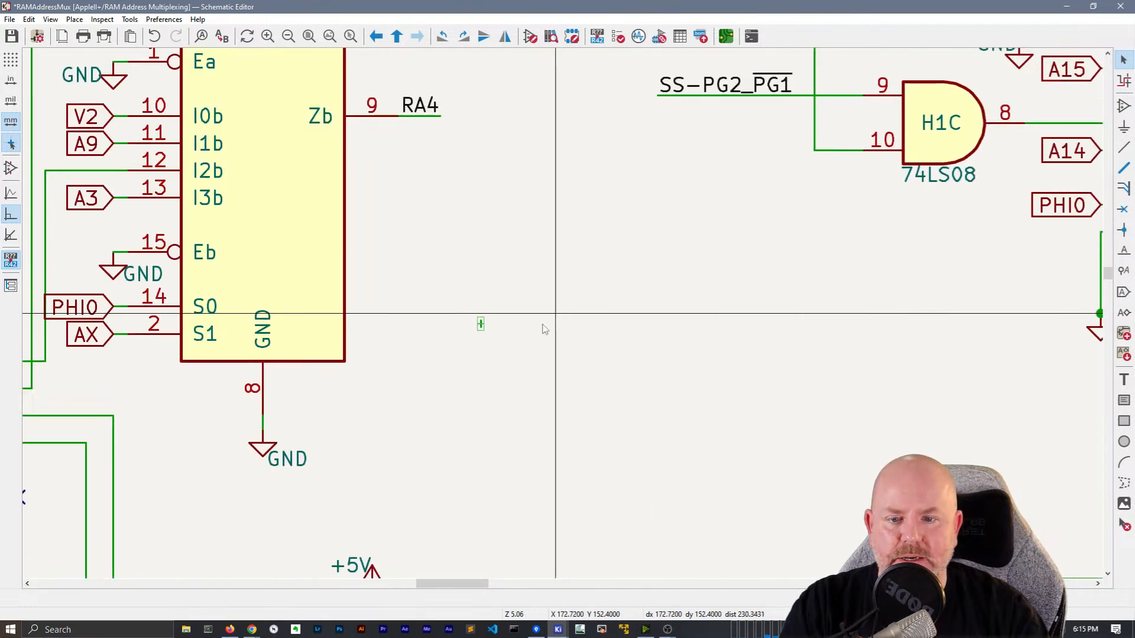
click(480, 324)
scroll(539, 315, down, 4)
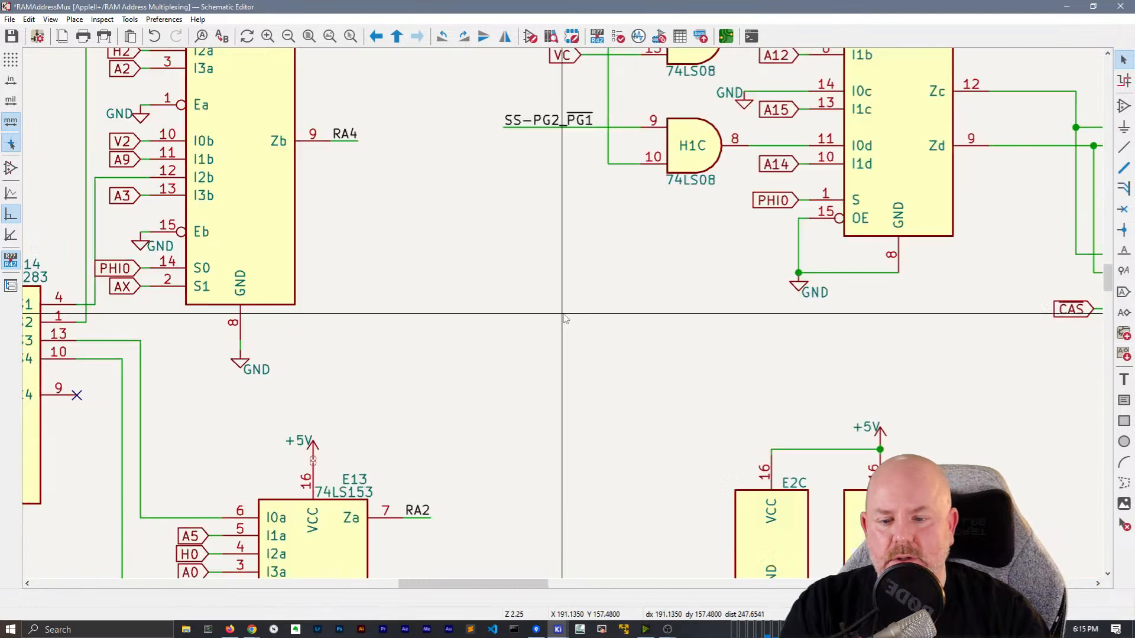
scroll(540, 240, up, 2)
middle_drag(546, 143, 609, 256)
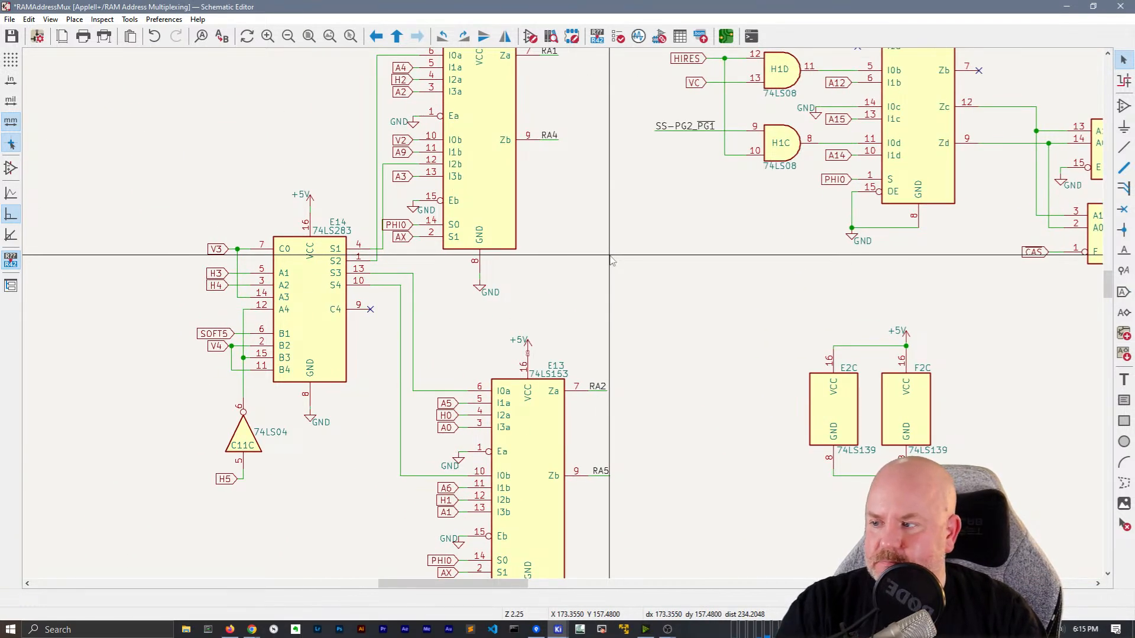
scroll(562, 311, down, 1)
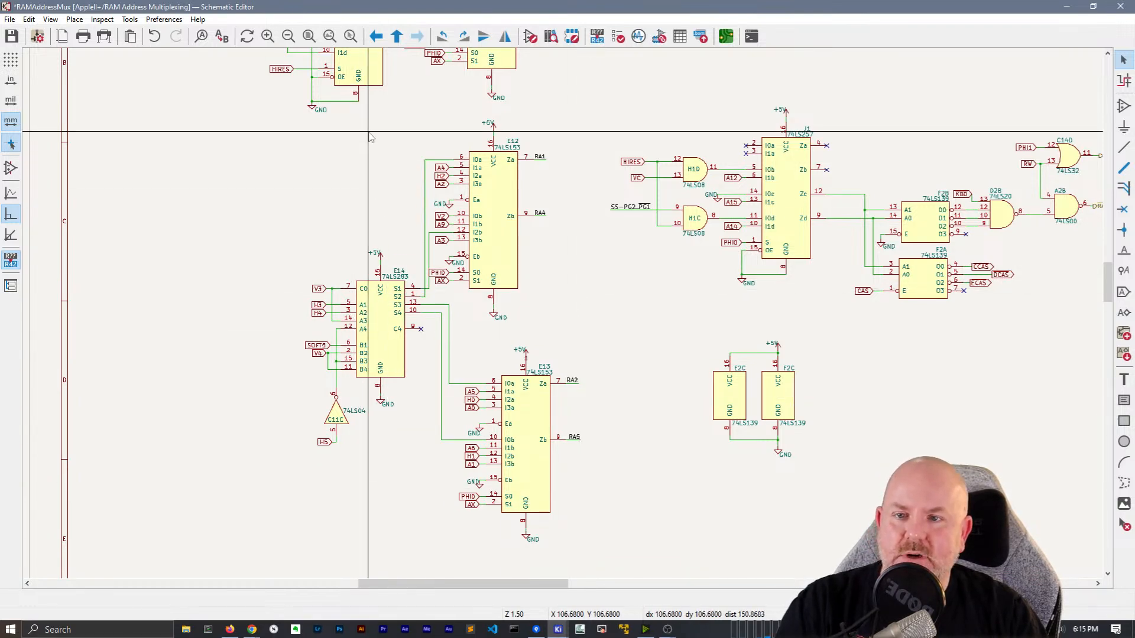
scroll(386, 246, down, 1)
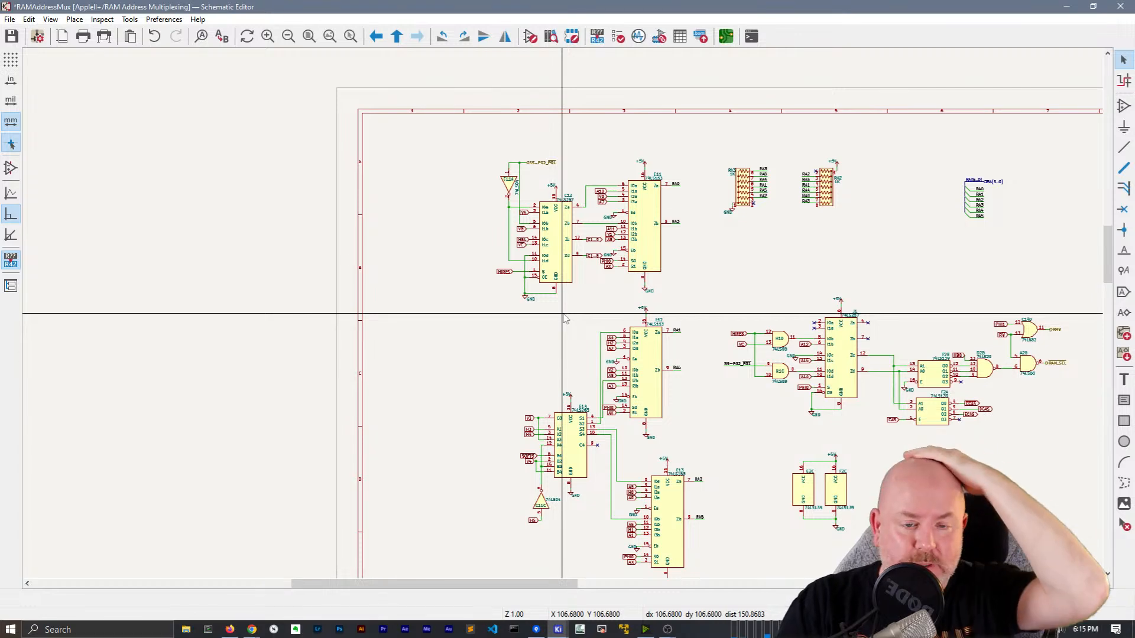
scroll(564, 318, up, 1)
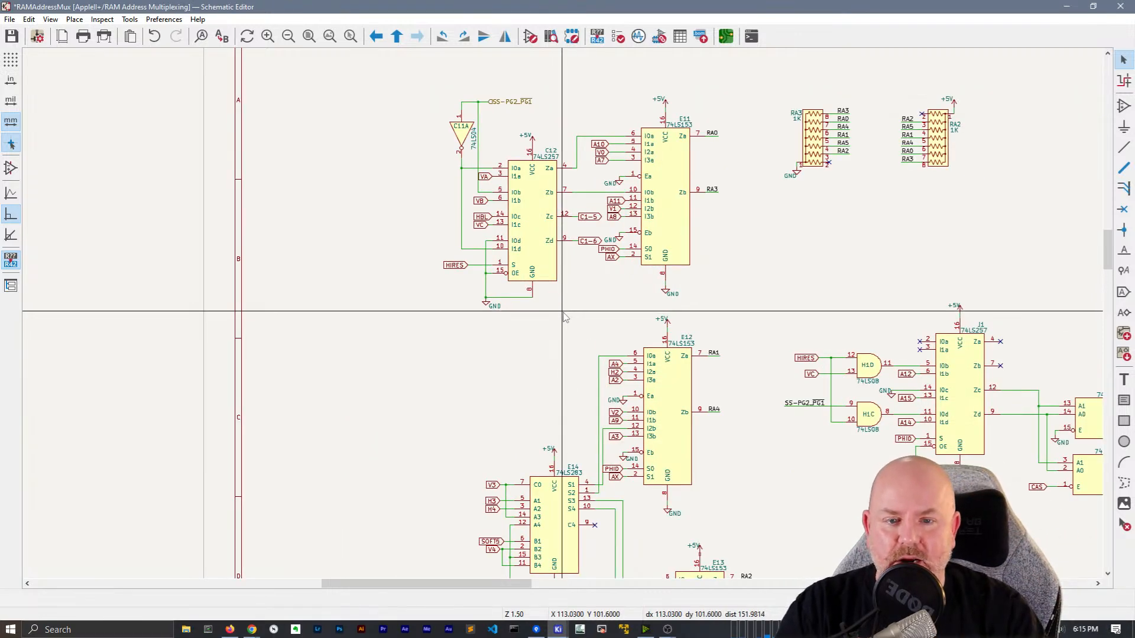
Pan to E13 and add its address labels A5 and A0 to the selection
middle_drag(557, 289, 346, 249)
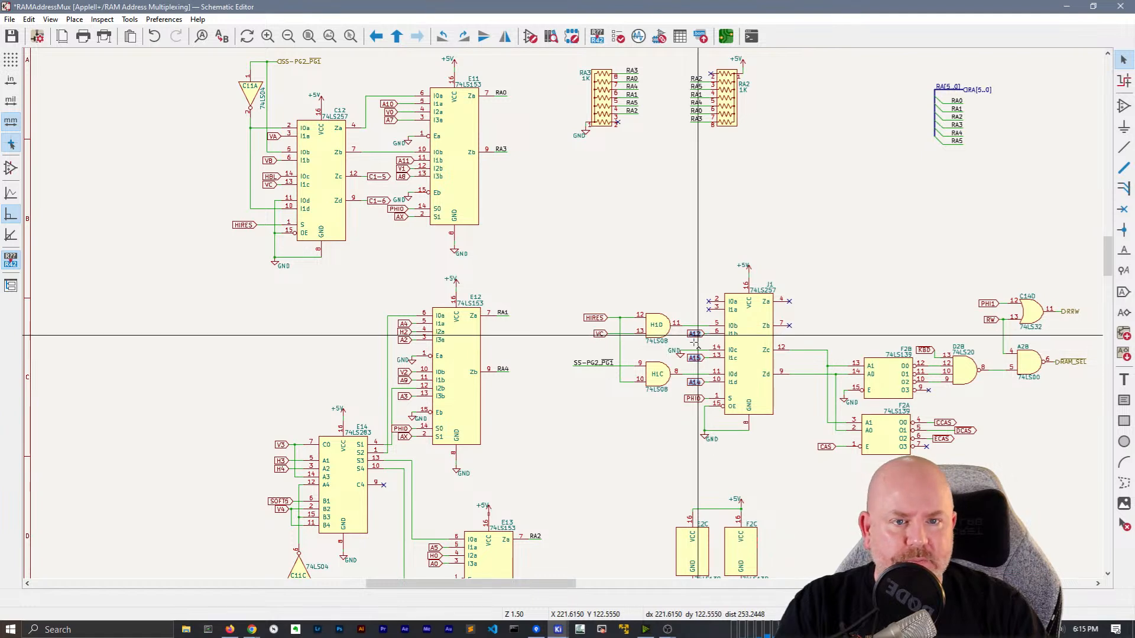
middle_drag(600, 470, 599, 411)
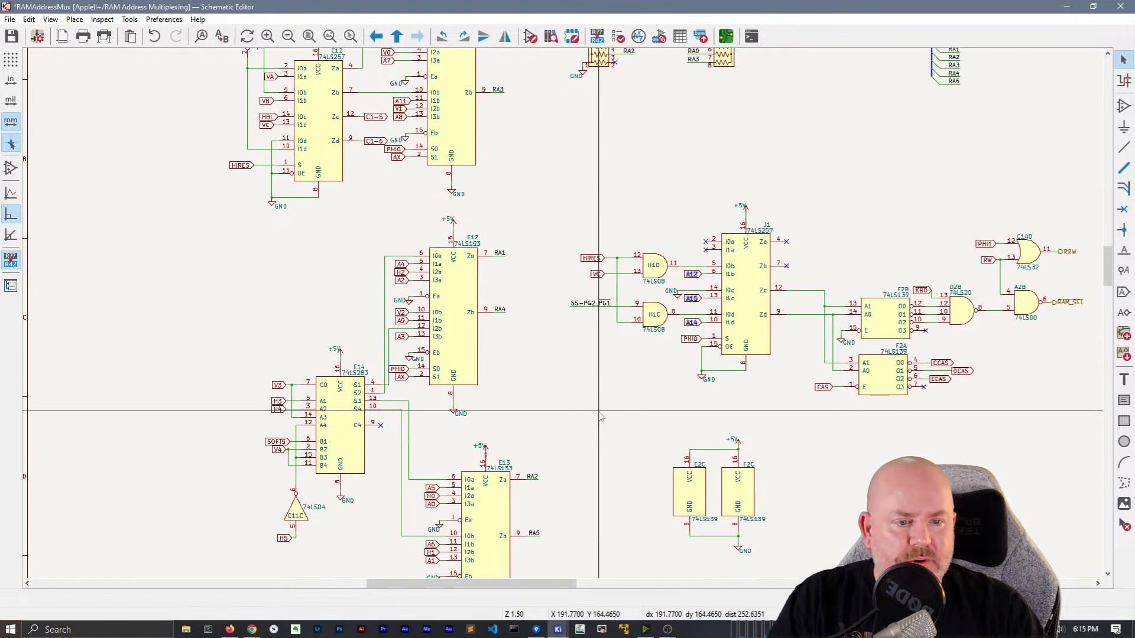
middle_drag(579, 411, 666, 357)
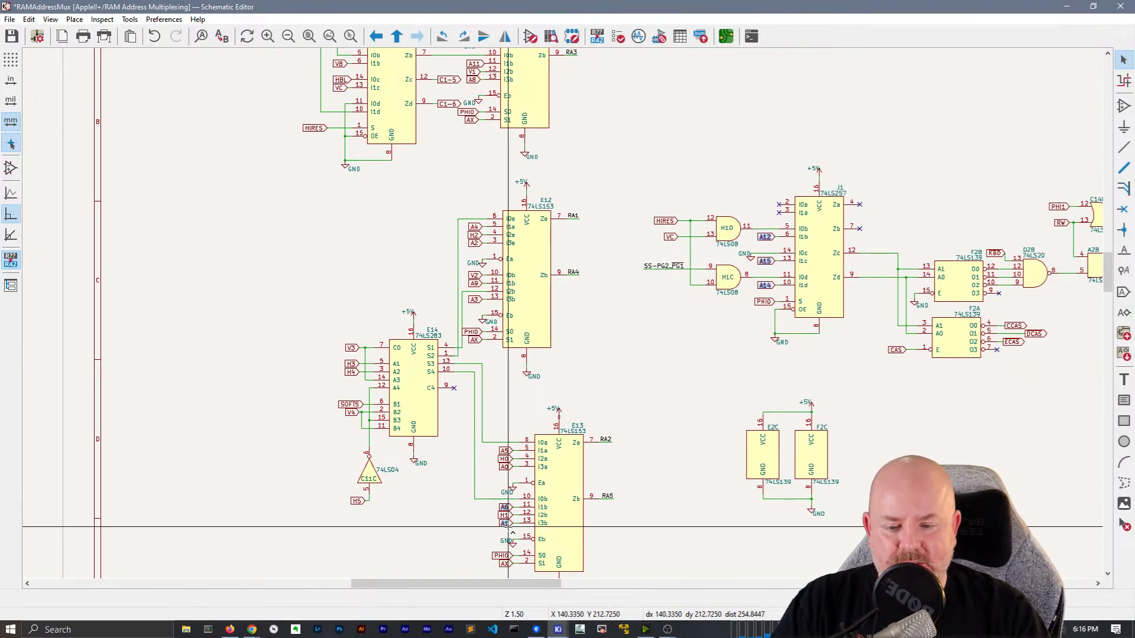
shift+click(506, 451)
shift+click(506, 467)
Add labels A8, A11 and A10 at E11 to the selection, then open their context menu
middle_drag(632, 237, 680, 318)
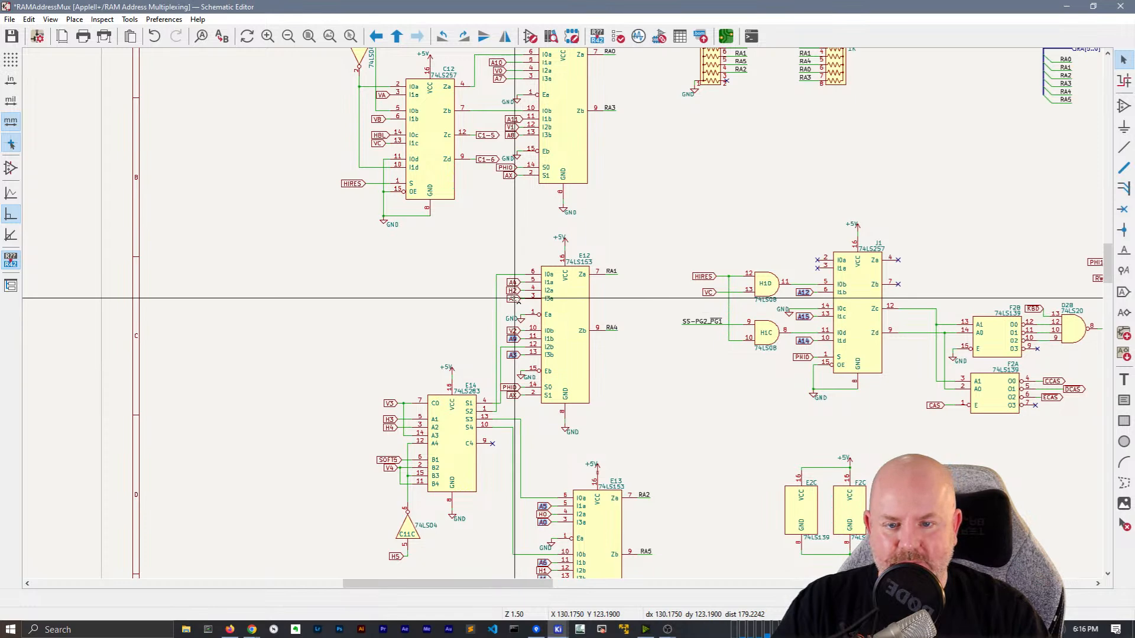
scroll(680, 219, up, 4)
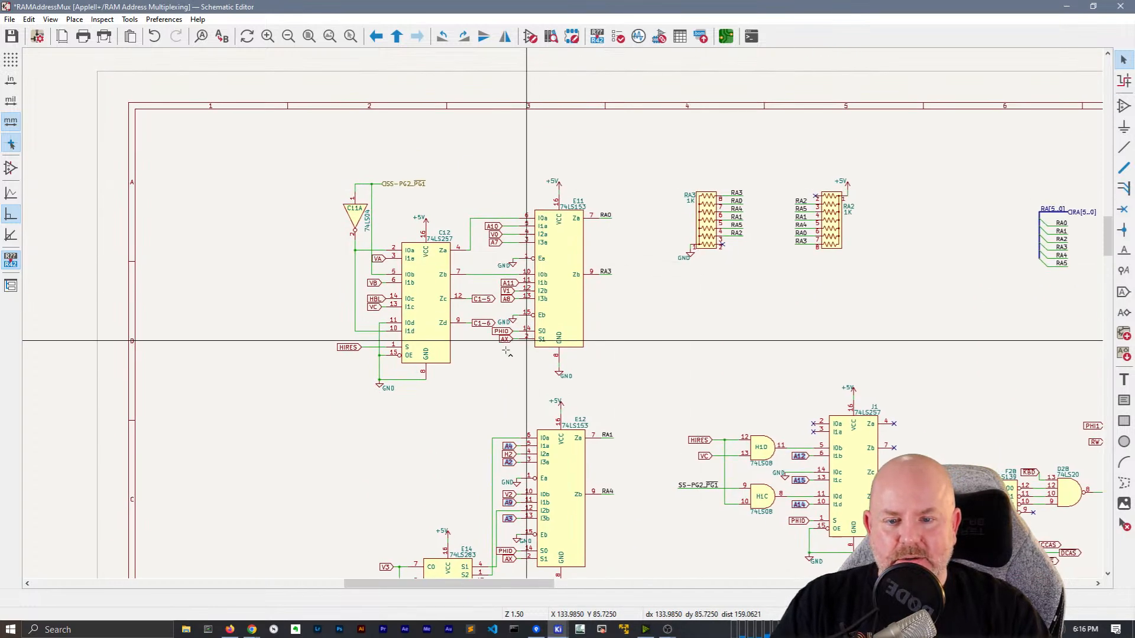
ctrl+click(508, 299)
ctrl+click(506, 283)
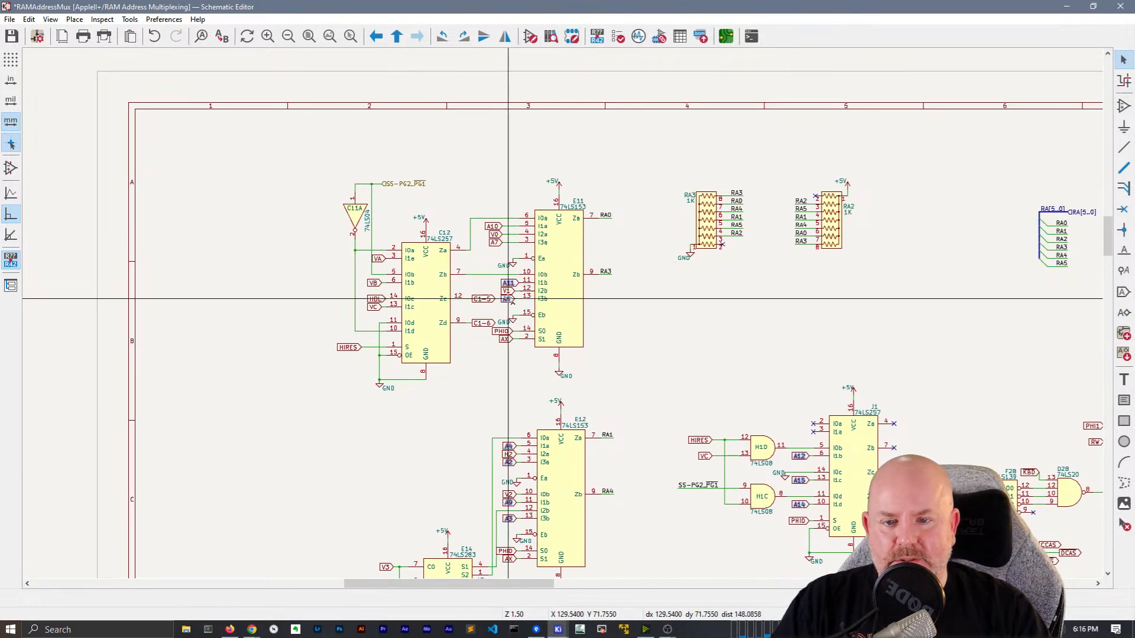
ctrl+click(493, 227)
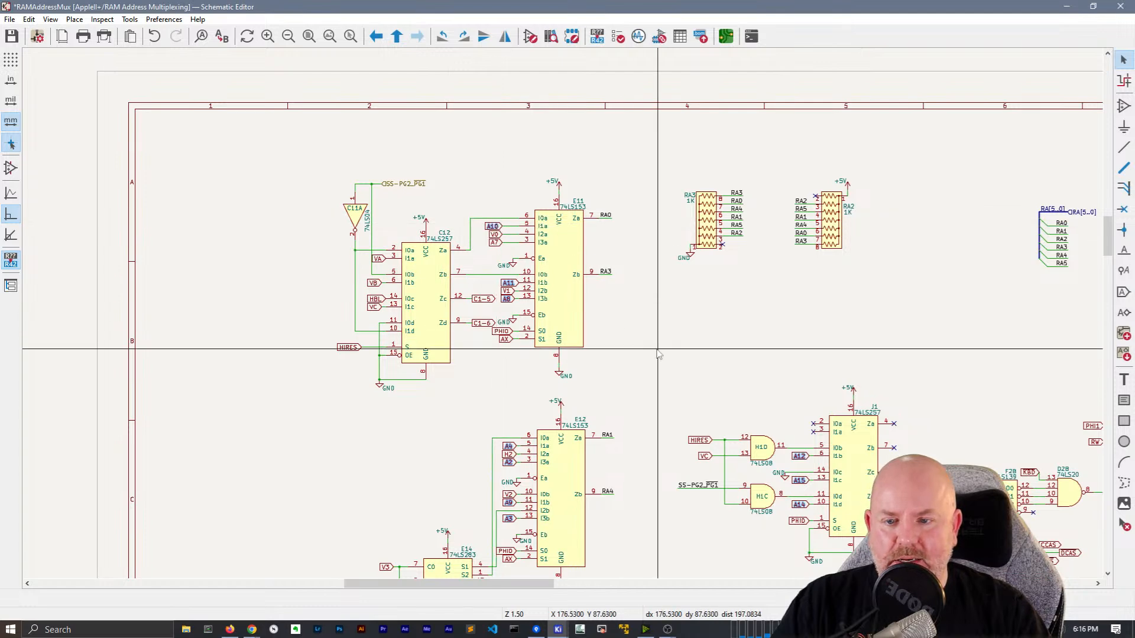
scroll(673, 207, down, 3)
middle_drag(674, 212, 661, 186)
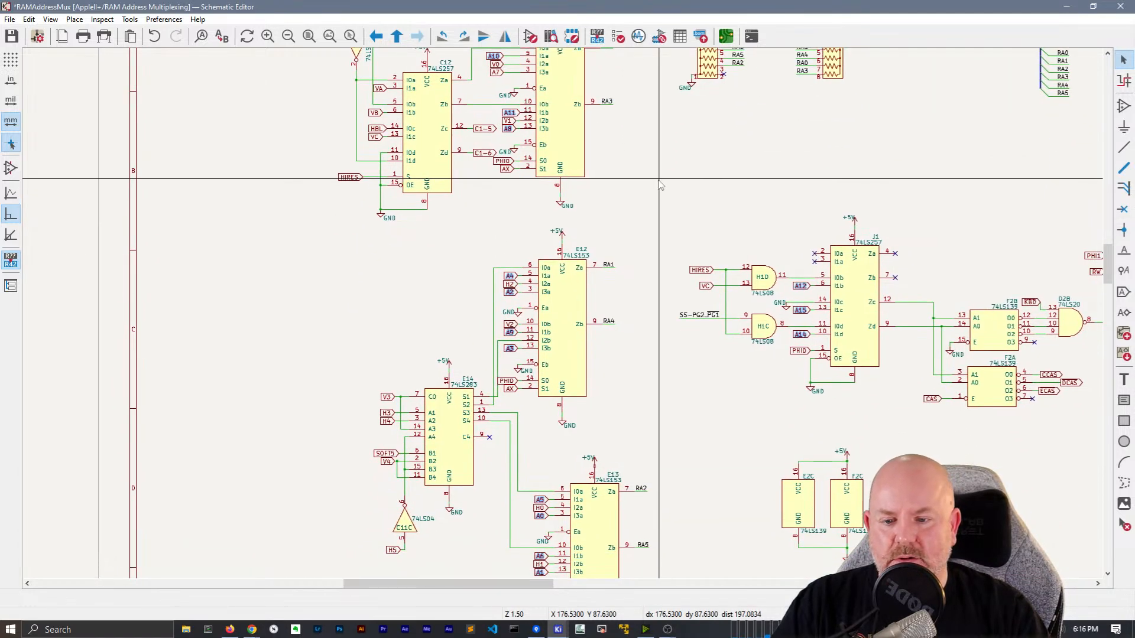
middle_drag(455, 538, 414, 451)
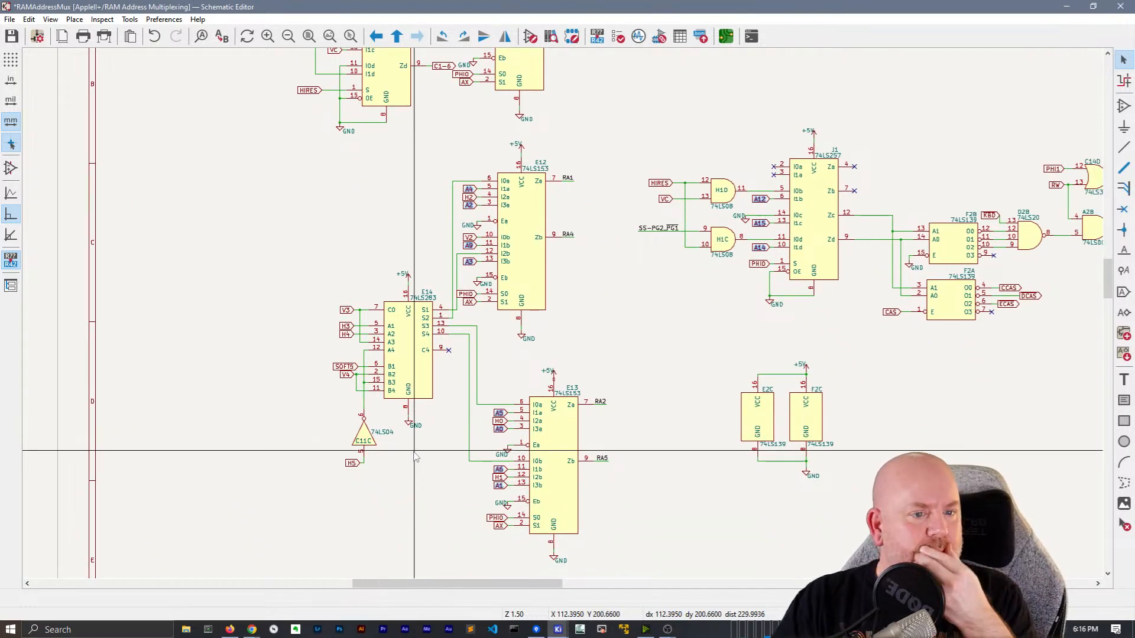
middle_drag(638, 317, 452, 412)
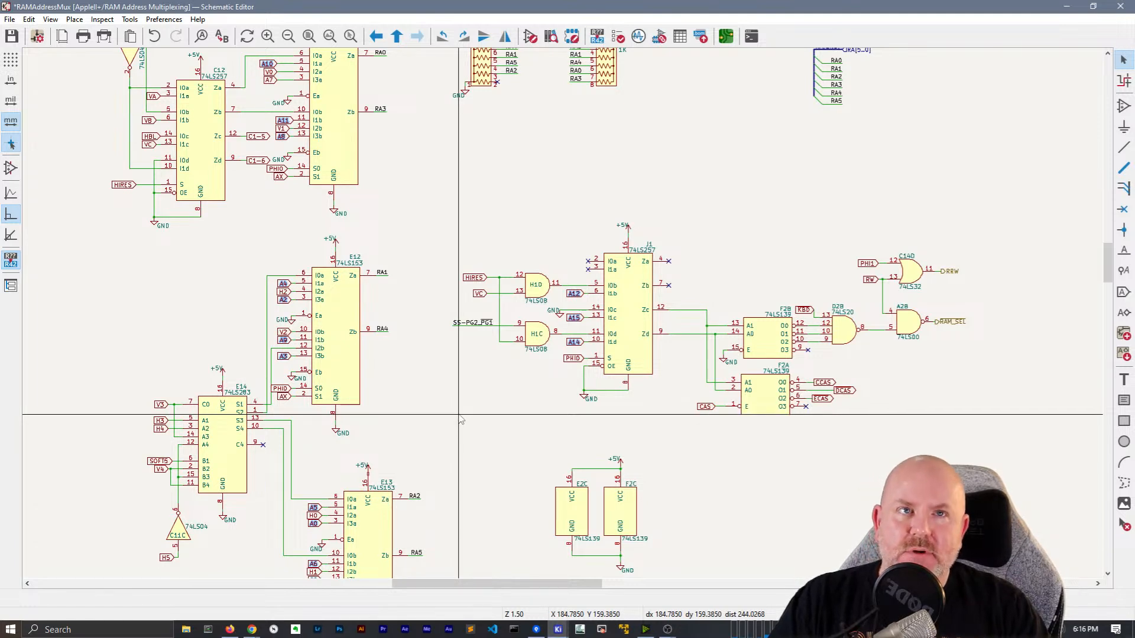
middle_drag(418, 177, 560, 297)
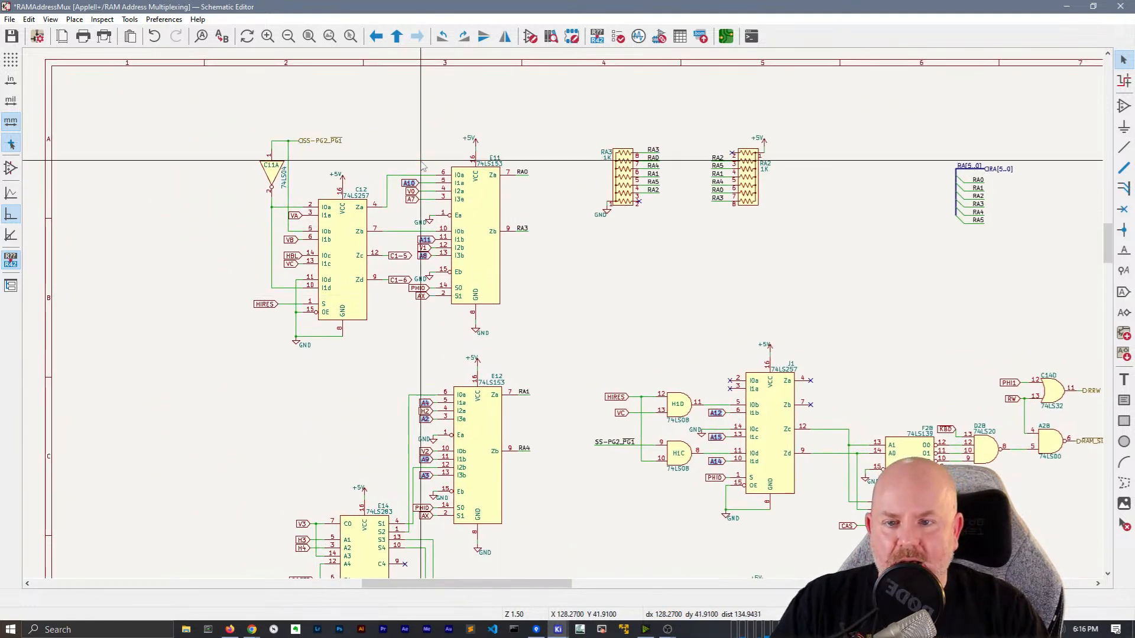
right_click(406, 179)
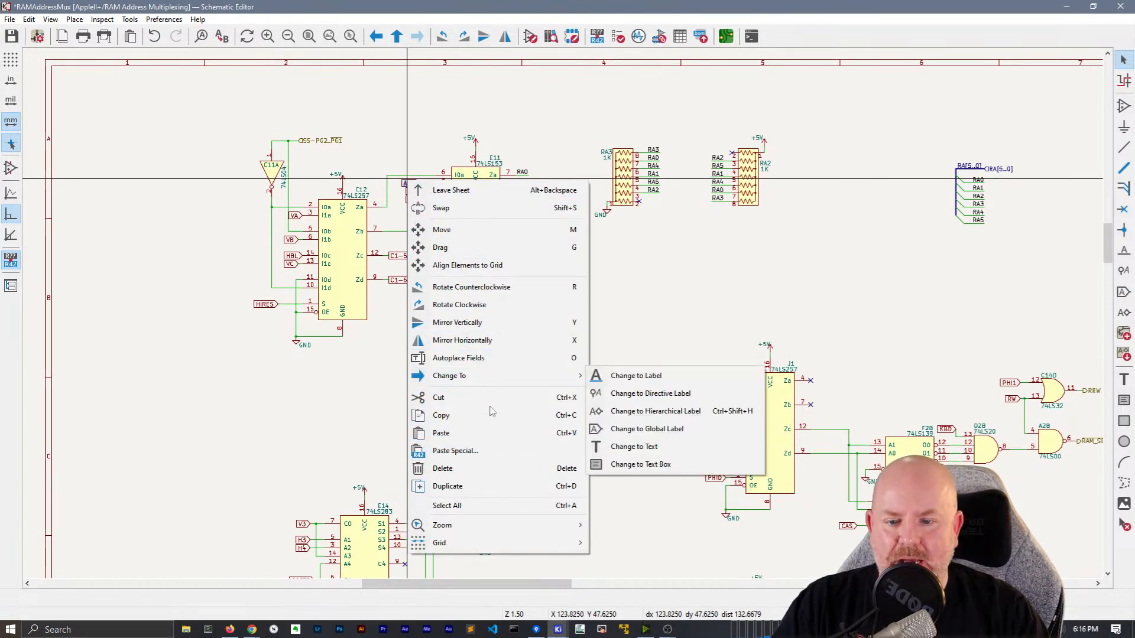
Convert the selected global labels and the A7 global label into plain local labels
mouse_move(532, 376)
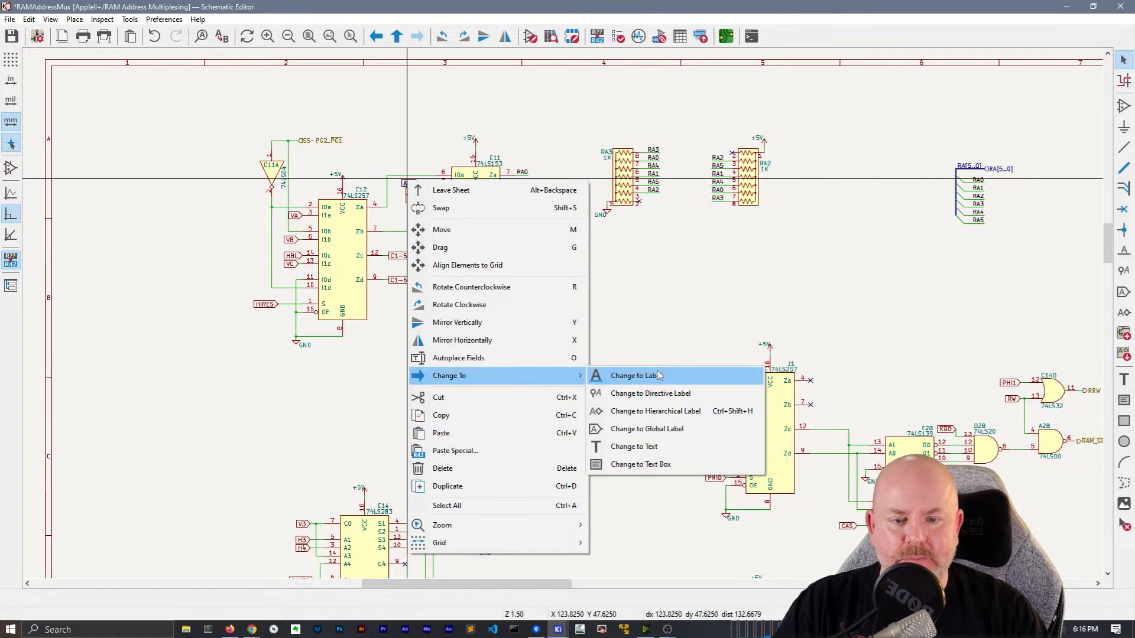
click(659, 376)
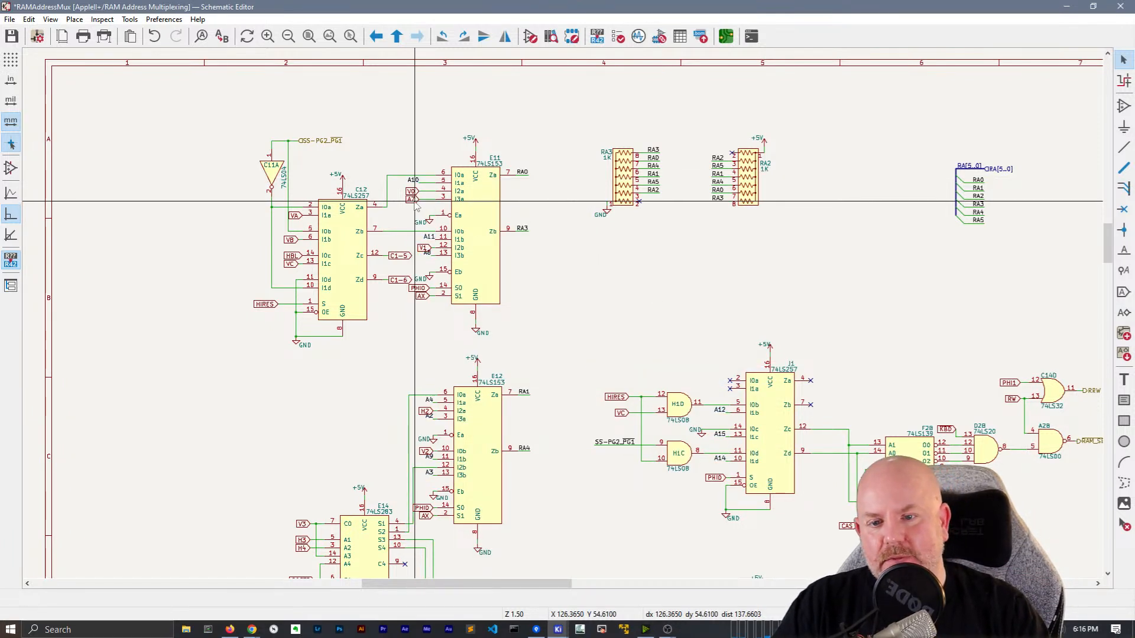
click(412, 199)
right_click(413, 199)
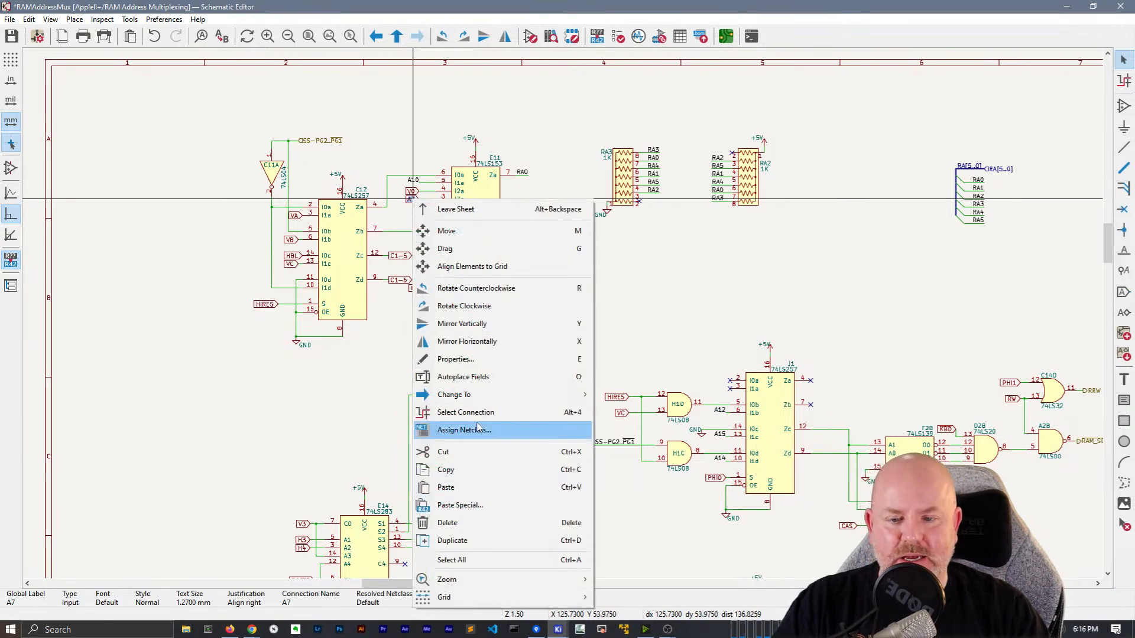
mouse_move(496, 402)
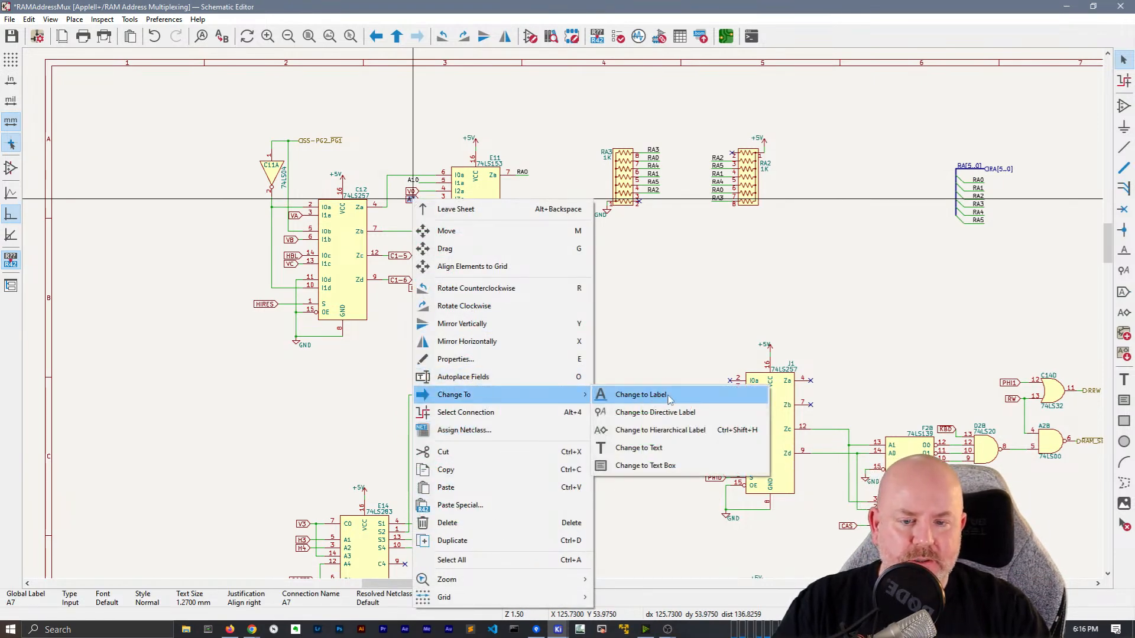
click(645, 394)
Rotate the A10 label to vertical and flip the A7 label to face the other way
scroll(419, 179, up, 6)
middle_drag(536, 271, 512, 267)
click(520, 324)
key(r)
key(x)
scroll(488, 482, down, 3)
middle_drag(541, 357, 342, 218)
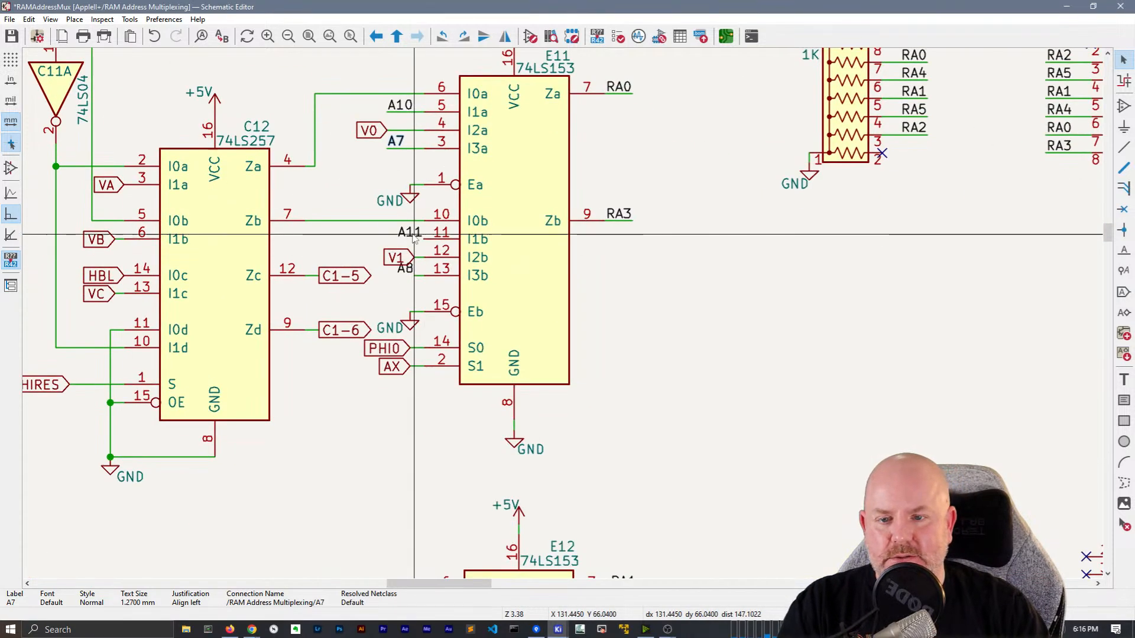
Mirror E11's A11 label and move the V1 and A8 labels beside their input pins
key(x)
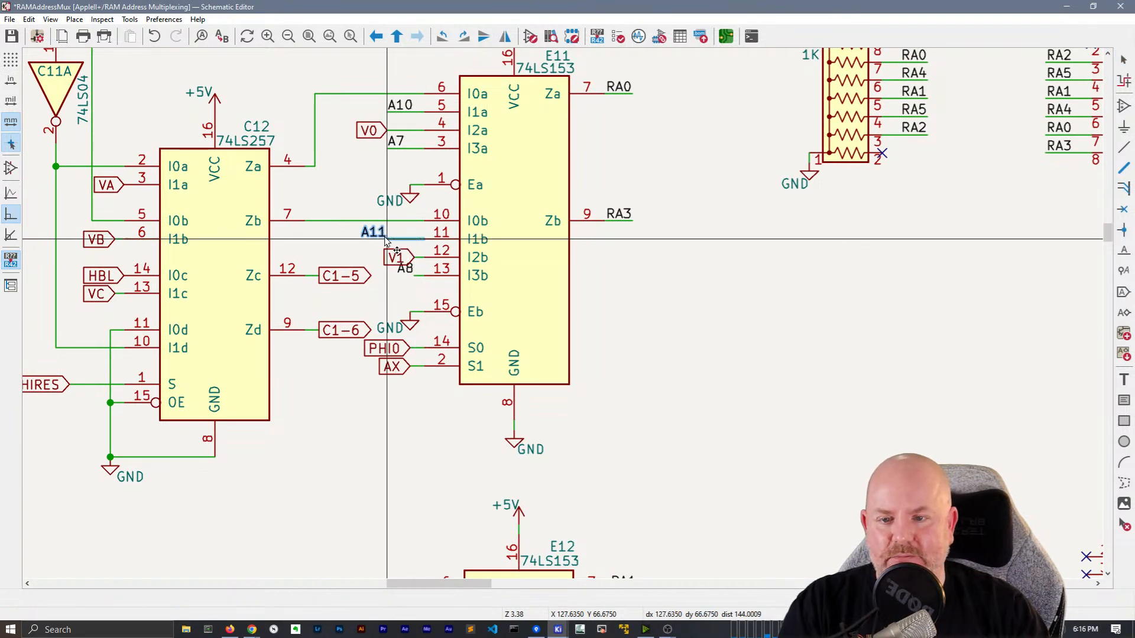
click(379, 236)
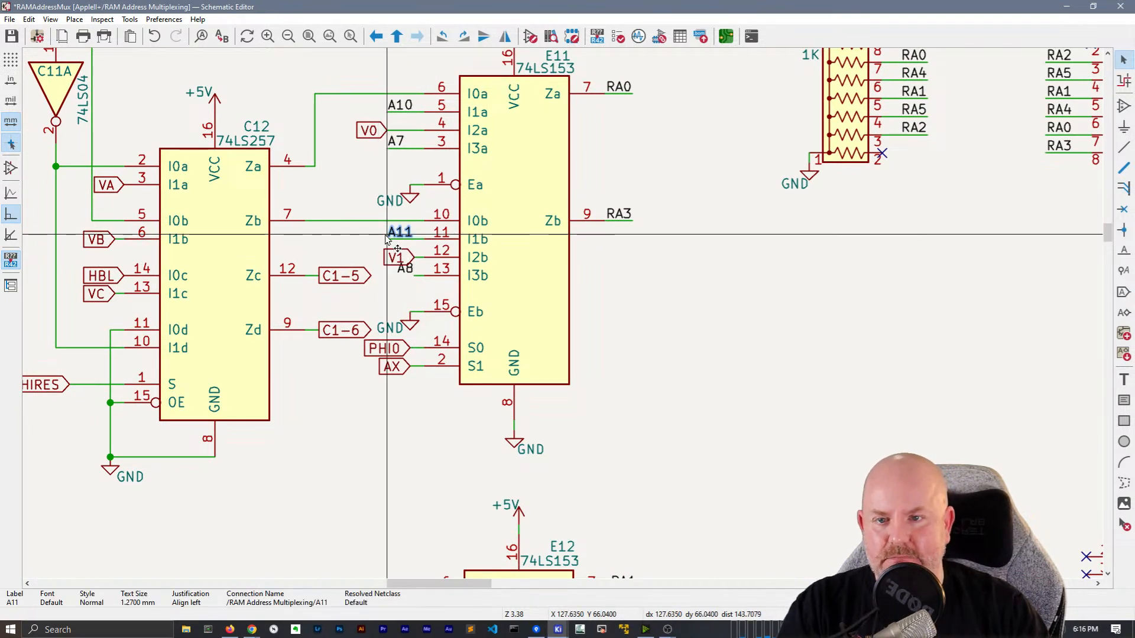
drag(408, 258, 392, 276)
click(393, 281)
Hide the GND value text at E11's pin 15
scroll(566, 319, down, 2)
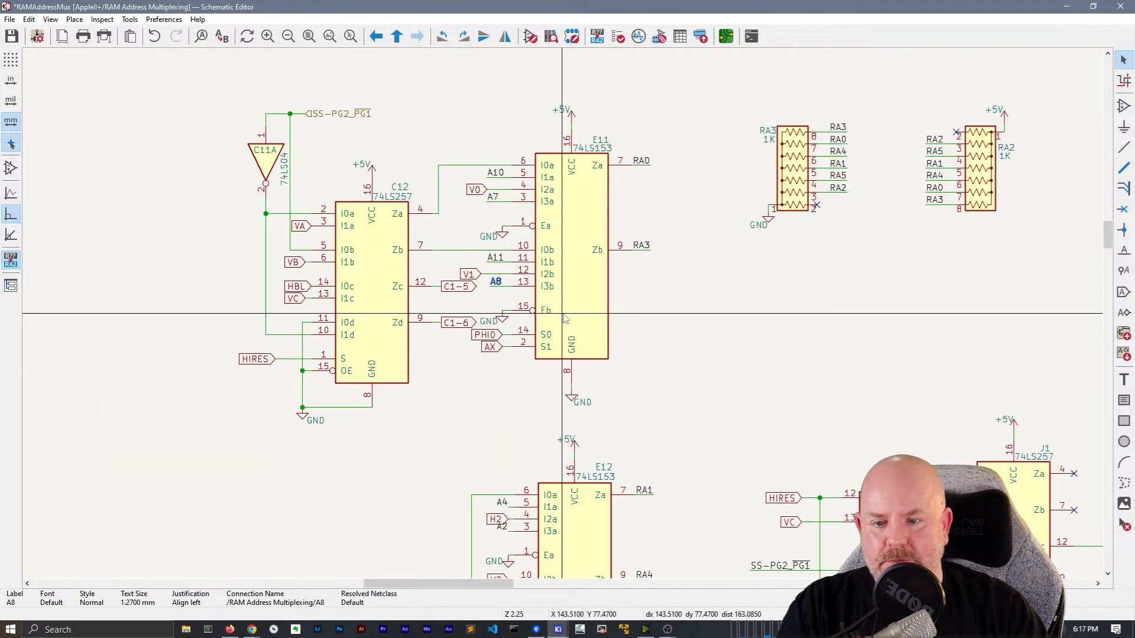
double_click(489, 321)
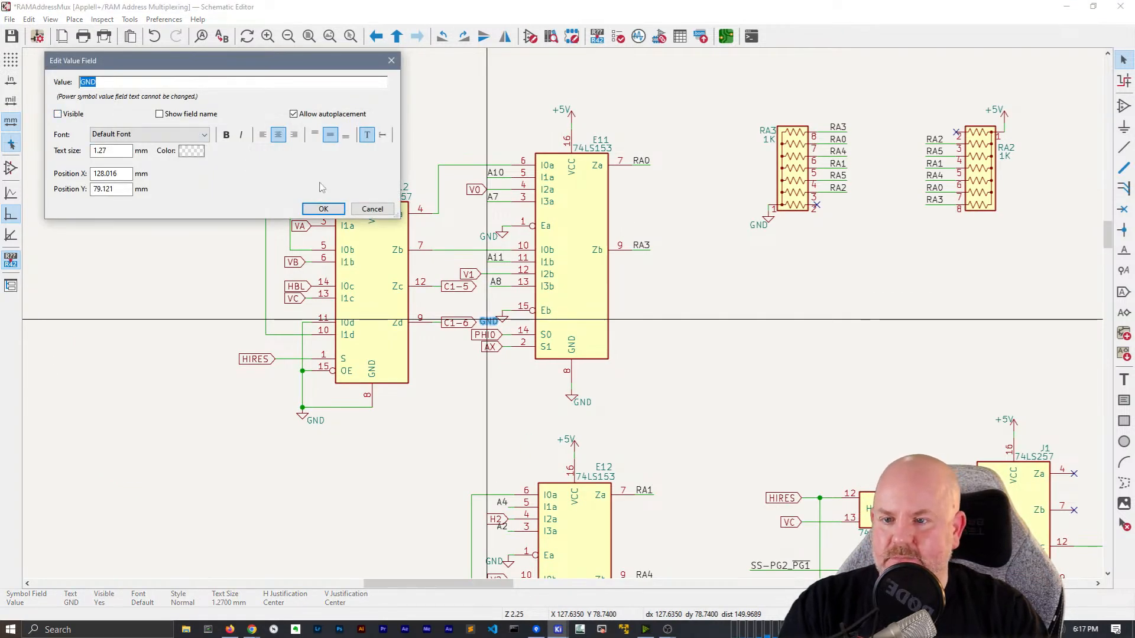
click(323, 209)
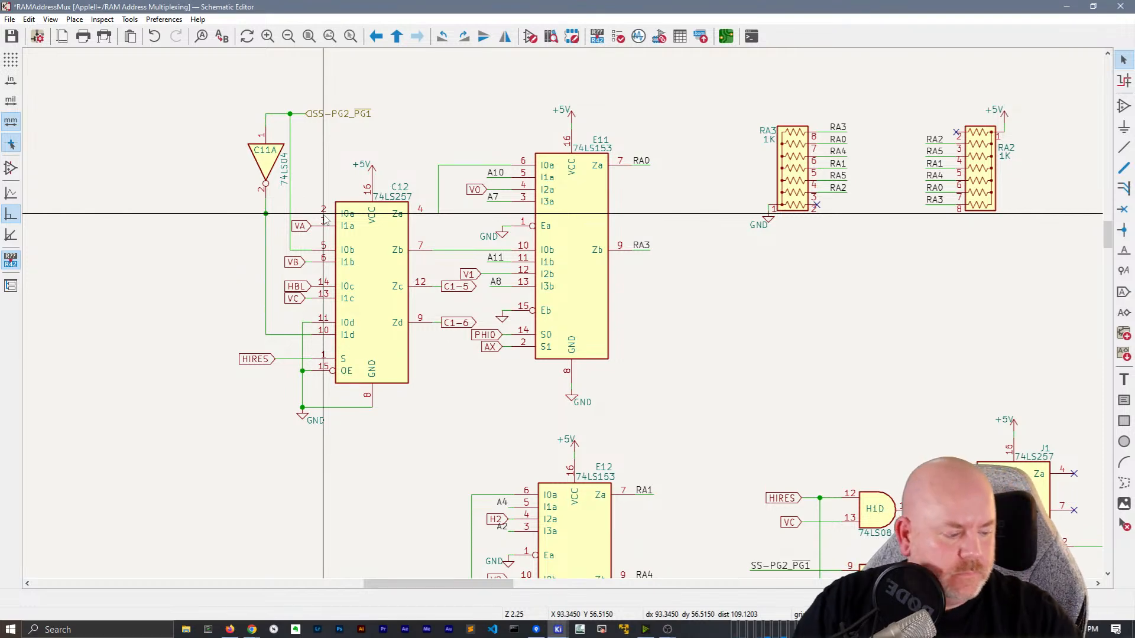
scroll(489, 348, down, 2)
middle_drag(620, 362, 548, 108)
scroll(545, 109, up, 3)
middle_drag(593, 454, 486, 338)
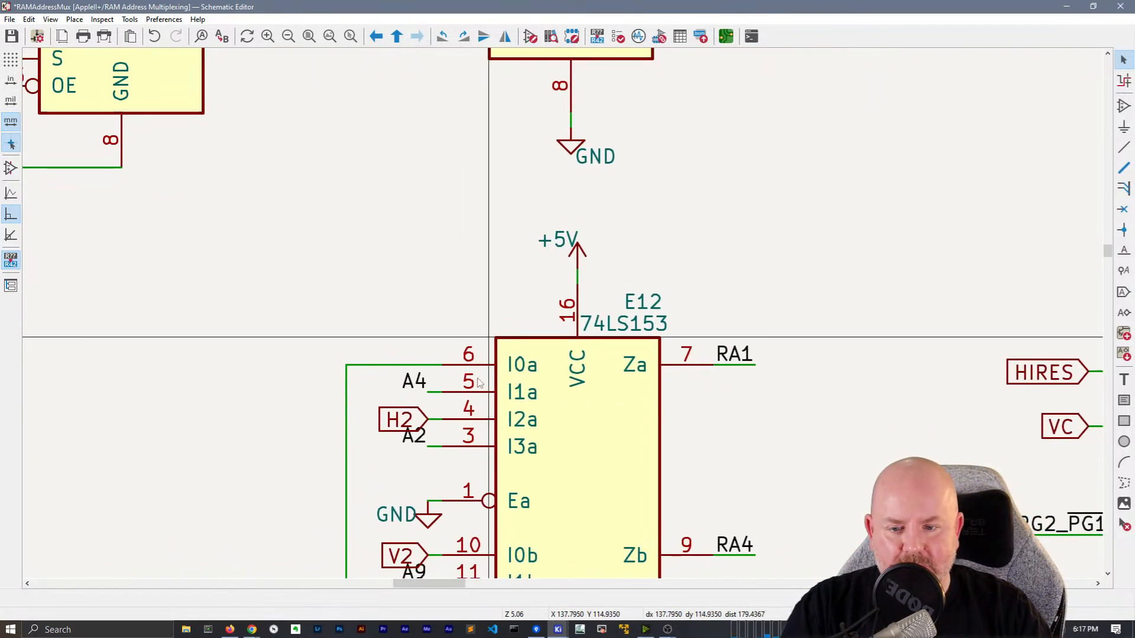
Drag E12's A4, A2 and H2 labels with their wires beside pins 5 and 3
click(414, 377)
key(r)
key(r)
key(r)
middle_drag(365, 473, 366, 361)
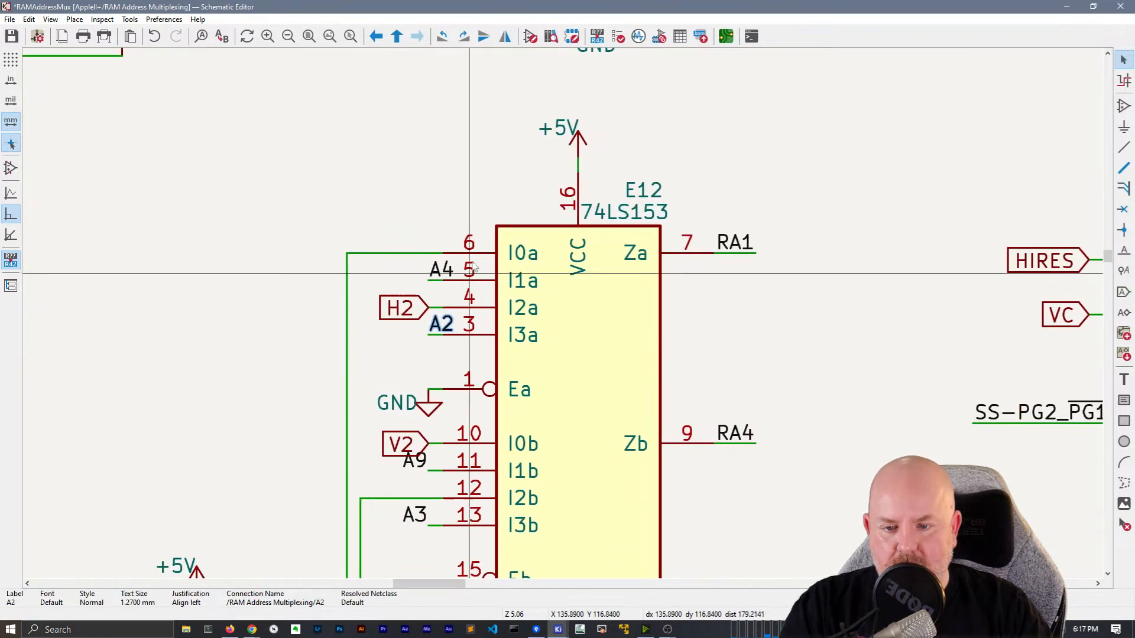
click(435, 272)
key(g)
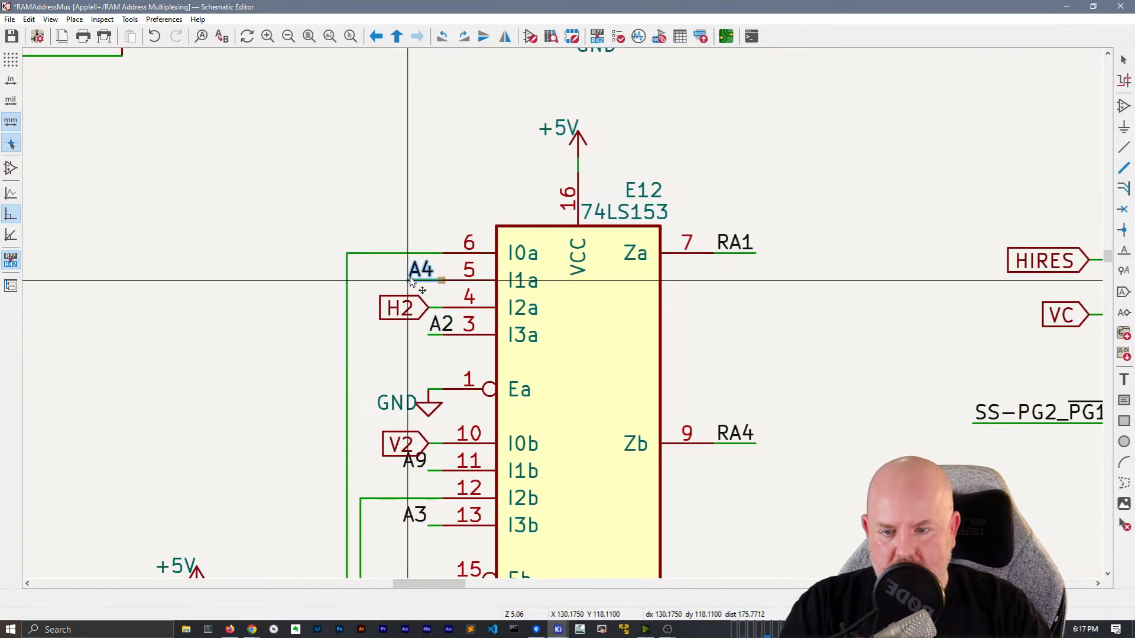
click(438, 347)
key(g)
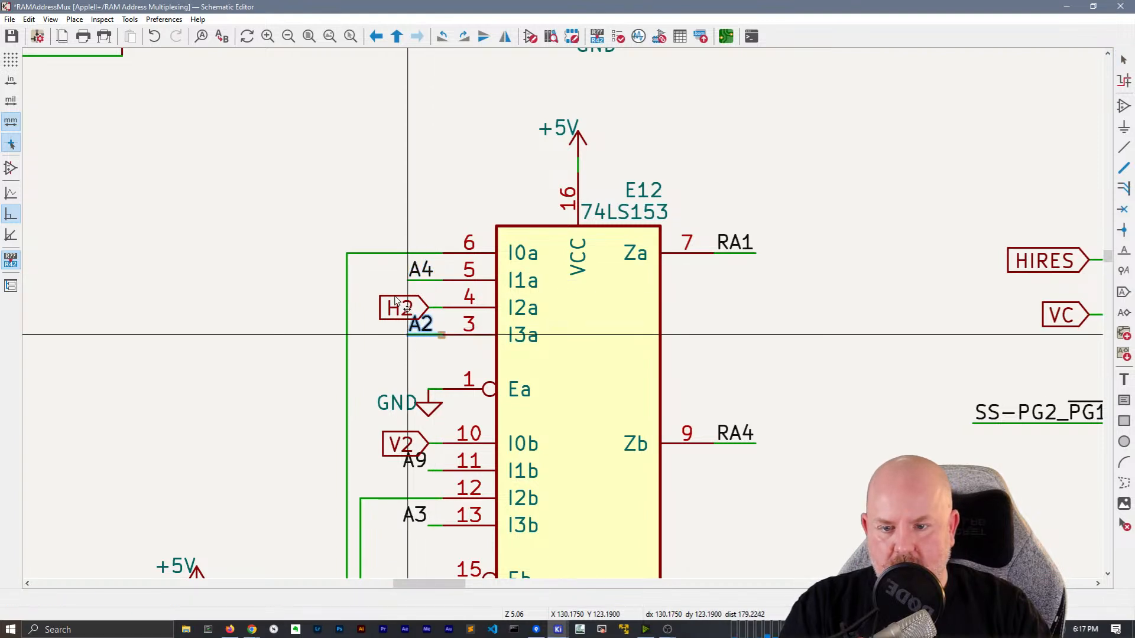
click(404, 311)
key(g)
click(402, 308)
Hide the GND text at E12's Ea pin and move V2 and A9 to pins 10 and 11
middle_drag(424, 405, 411, 343)
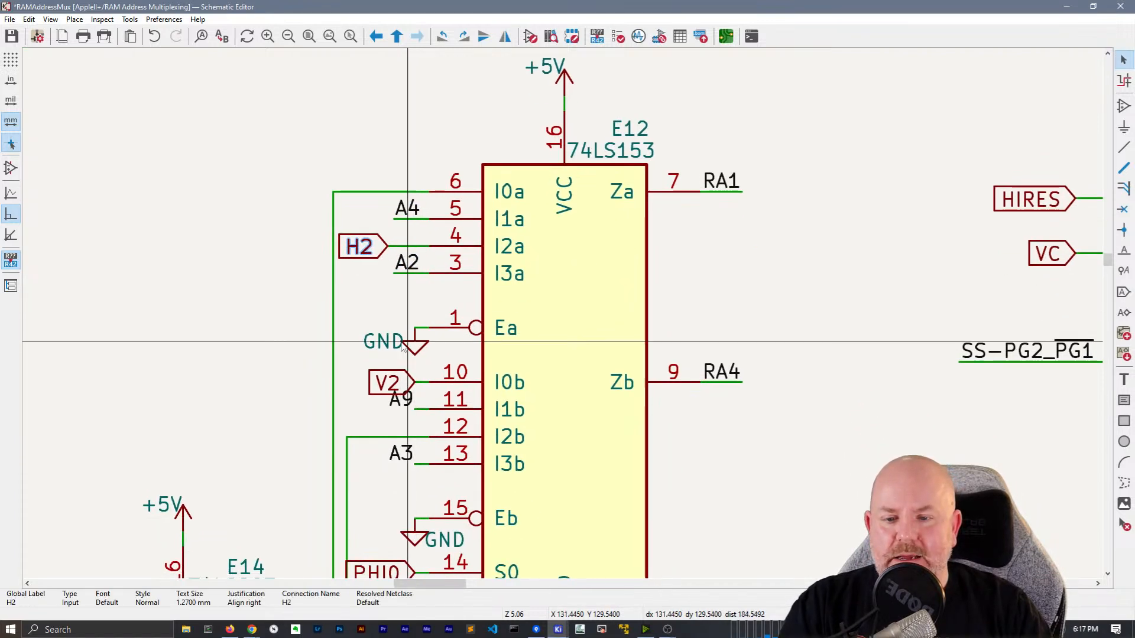
double_click(394, 336)
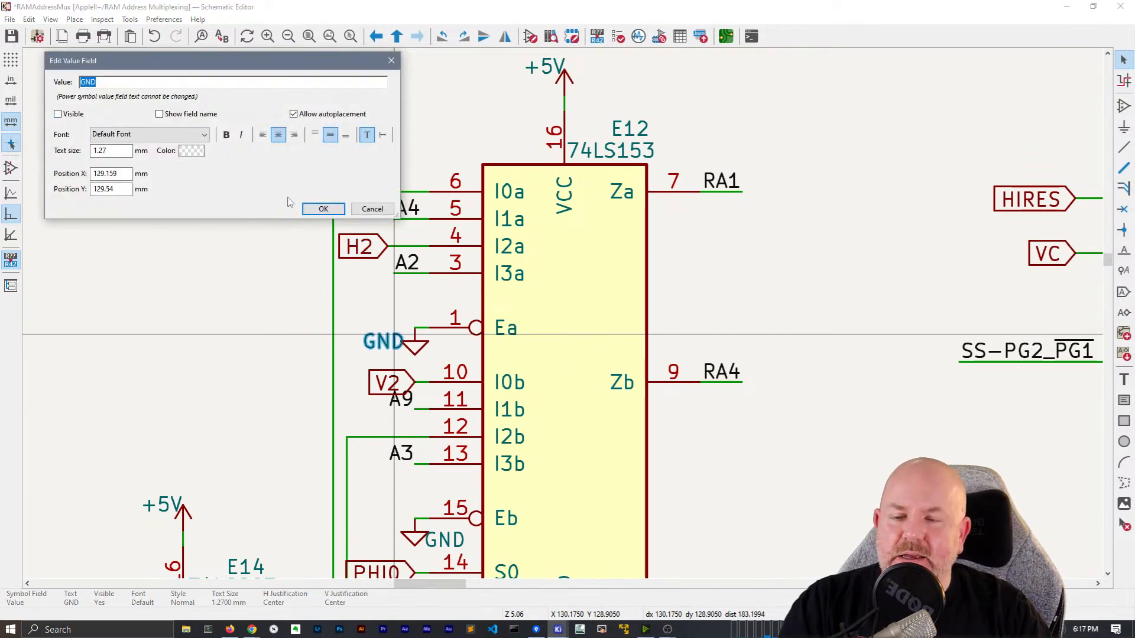
click(323, 211)
middle_drag(358, 331, 392, 294)
key(g)
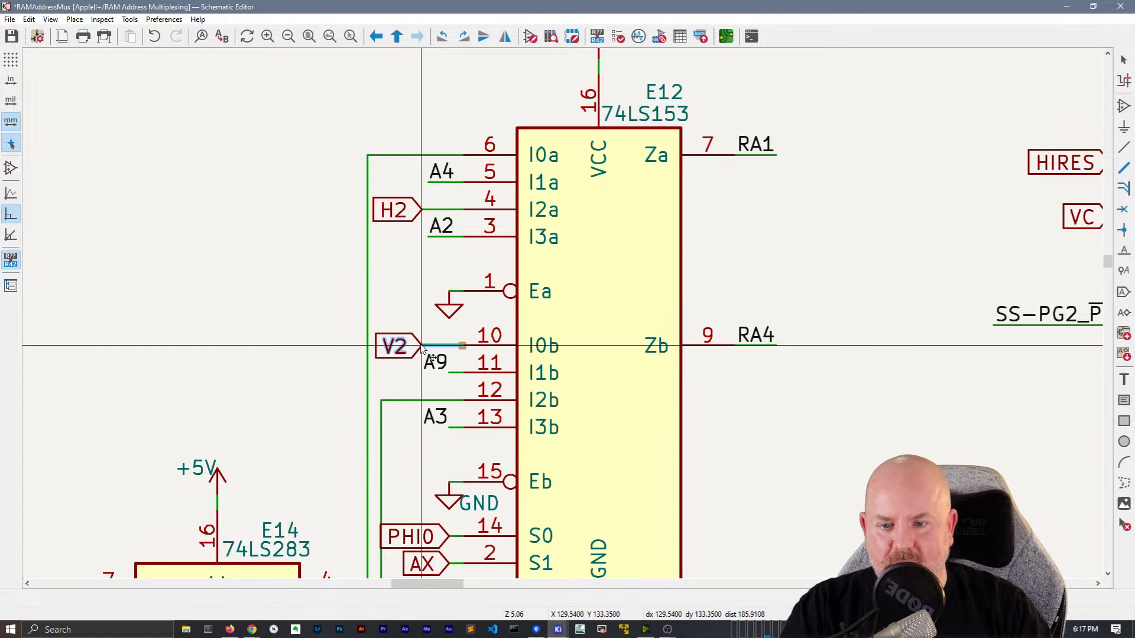
click(434, 359)
key(g)
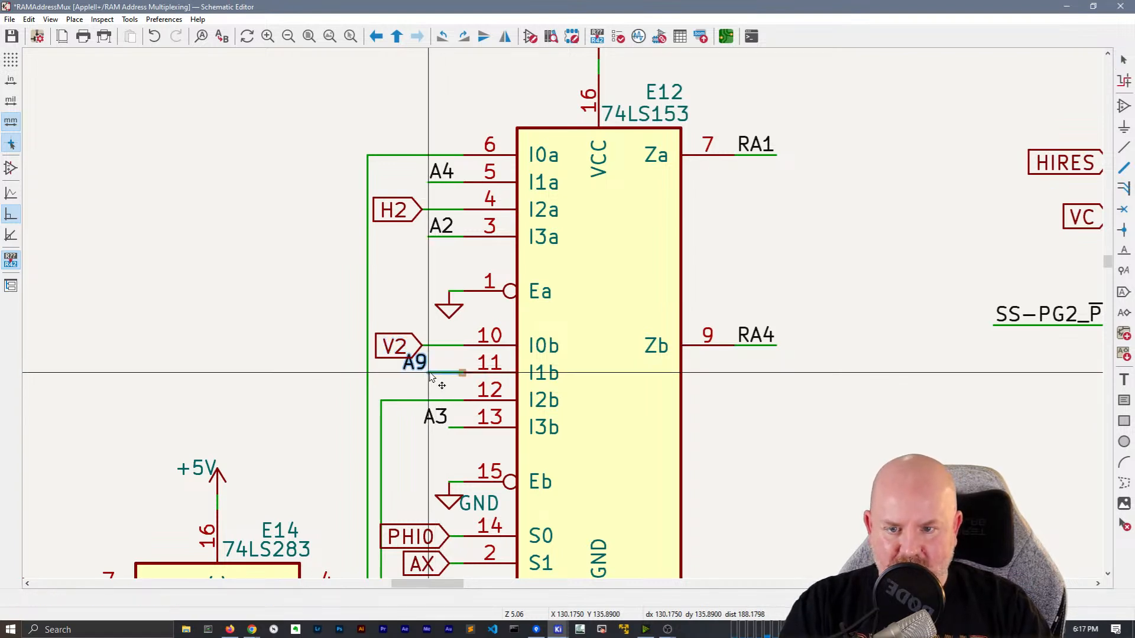
click(429, 374)
click(422, 360)
key(r)
key(r)
Move E12's A3 label onto the I3b wire and hide the Eb-pin GND text
middle_drag(425, 388, 432, 357)
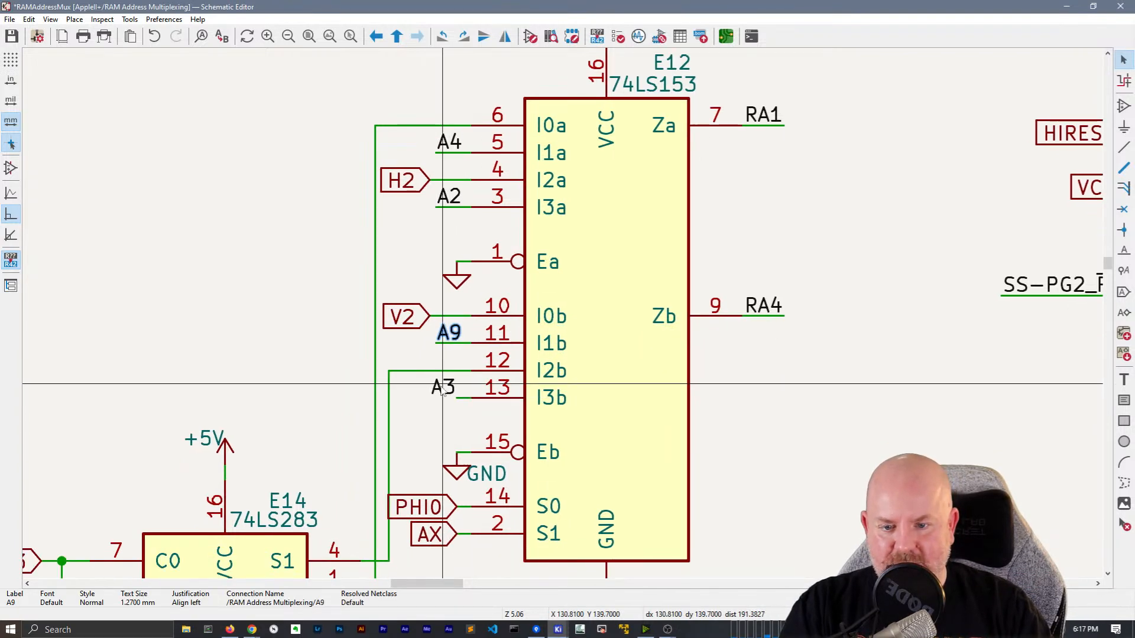
click(442, 390)
key(g)
click(424, 385)
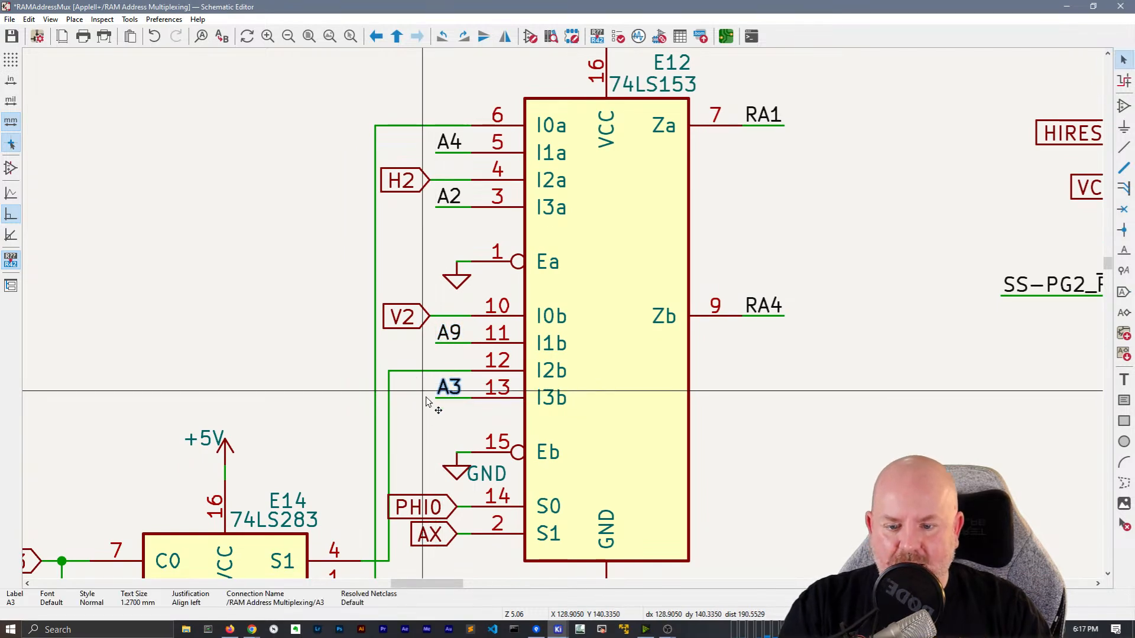
middle_drag(423, 404, 456, 260)
double_click(514, 335)
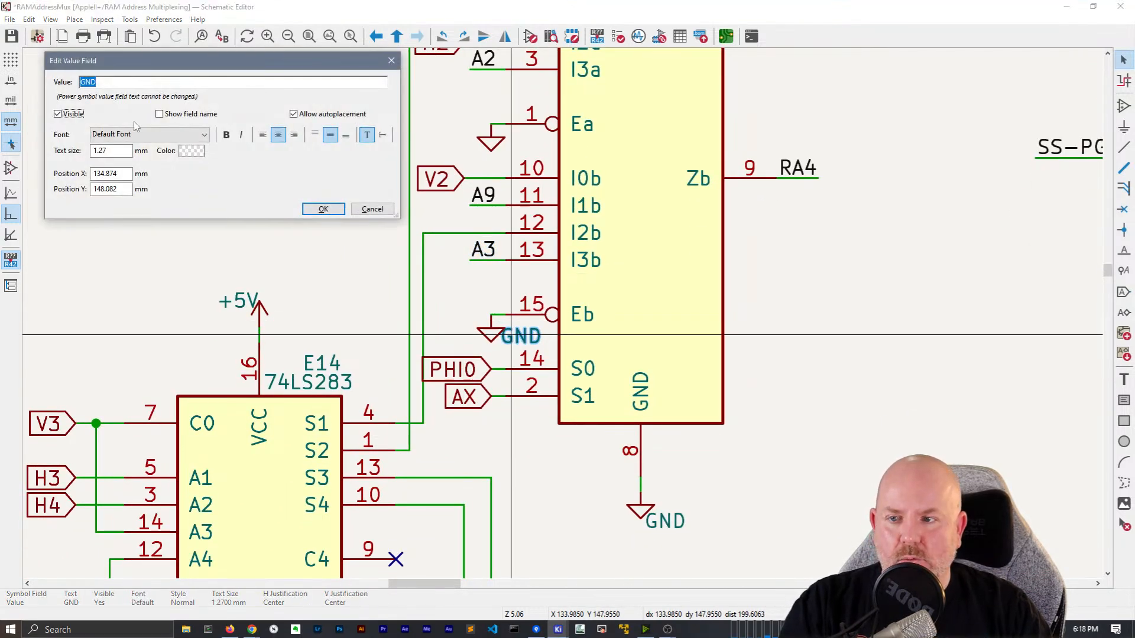
click(331, 211)
On E13, slide and flip the A5 label, place H0, and hide the Ea-pin GND text
scroll(571, 422, down, 1)
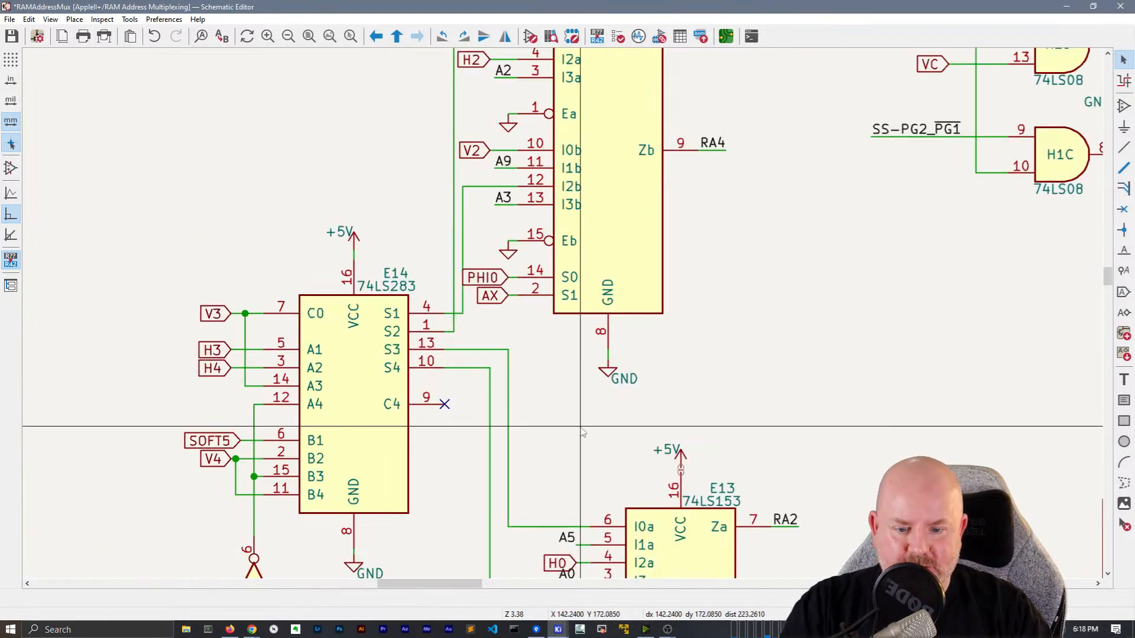
middle_drag(584, 467, 513, 169)
drag(510, 225, 488, 244)
key(x)
key(x)
click(488, 245)
scroll(488, 254, down, 1)
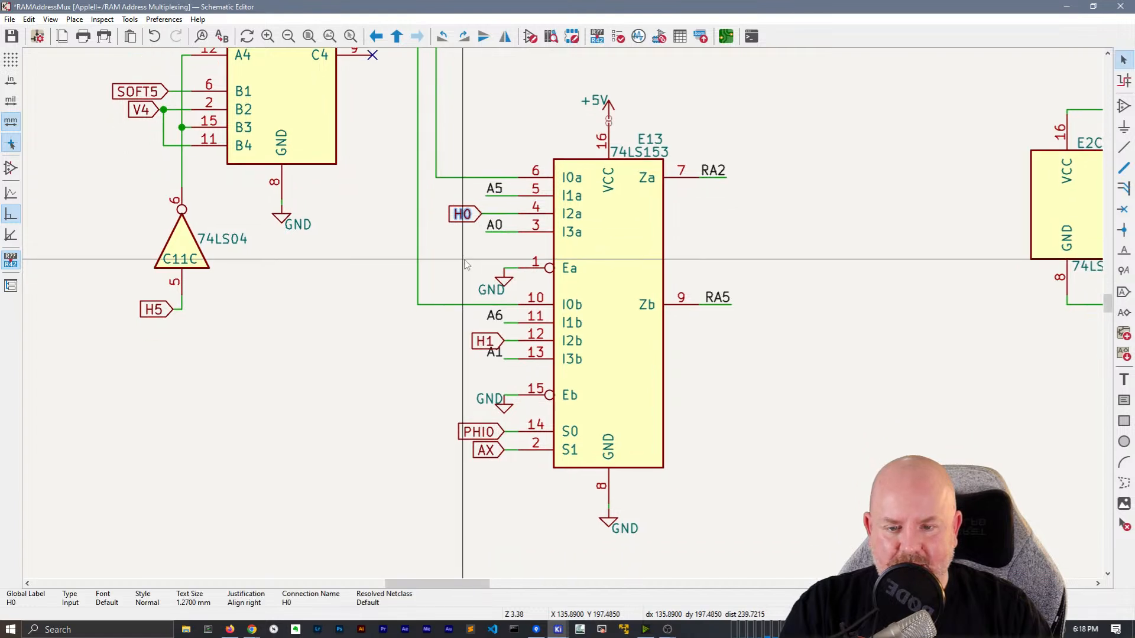
double_click(489, 290)
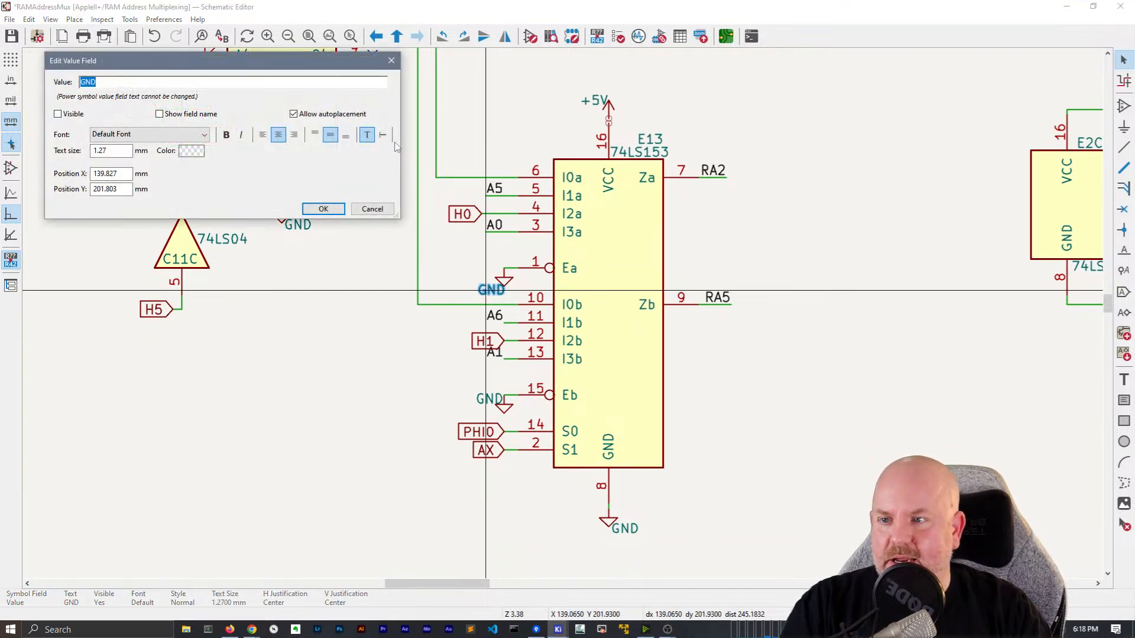
click(323, 210)
Slide E13's H1, PHI0 and A6 labels left, flip A6, and hide the Eb-pin GND text
drag(504, 343, 473, 345)
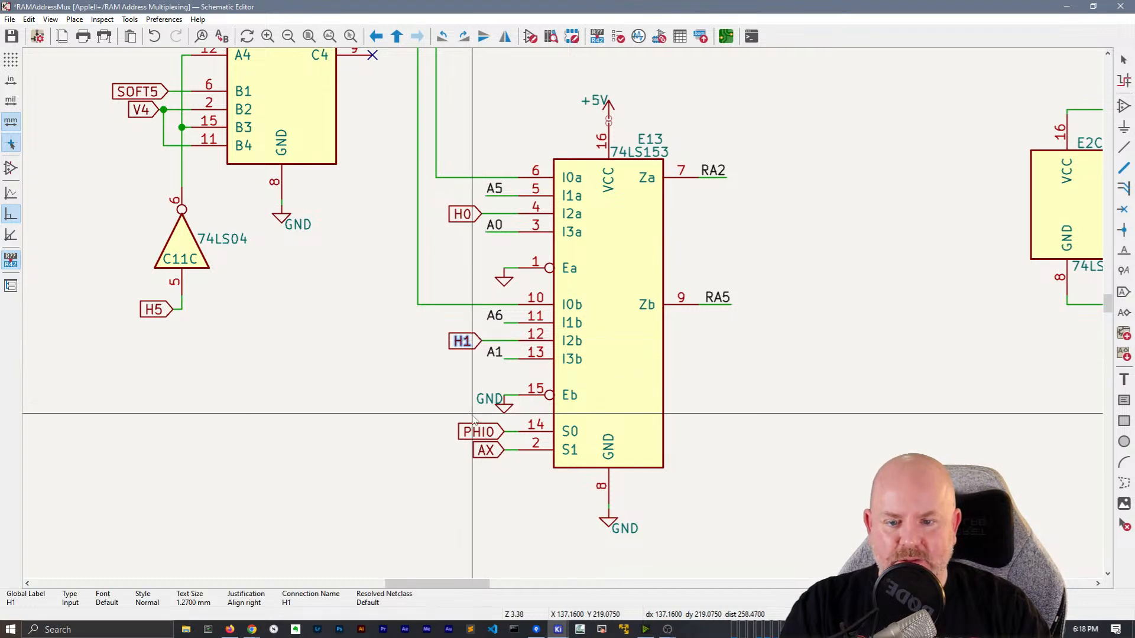
drag(501, 432, 482, 450)
double_click(490, 398)
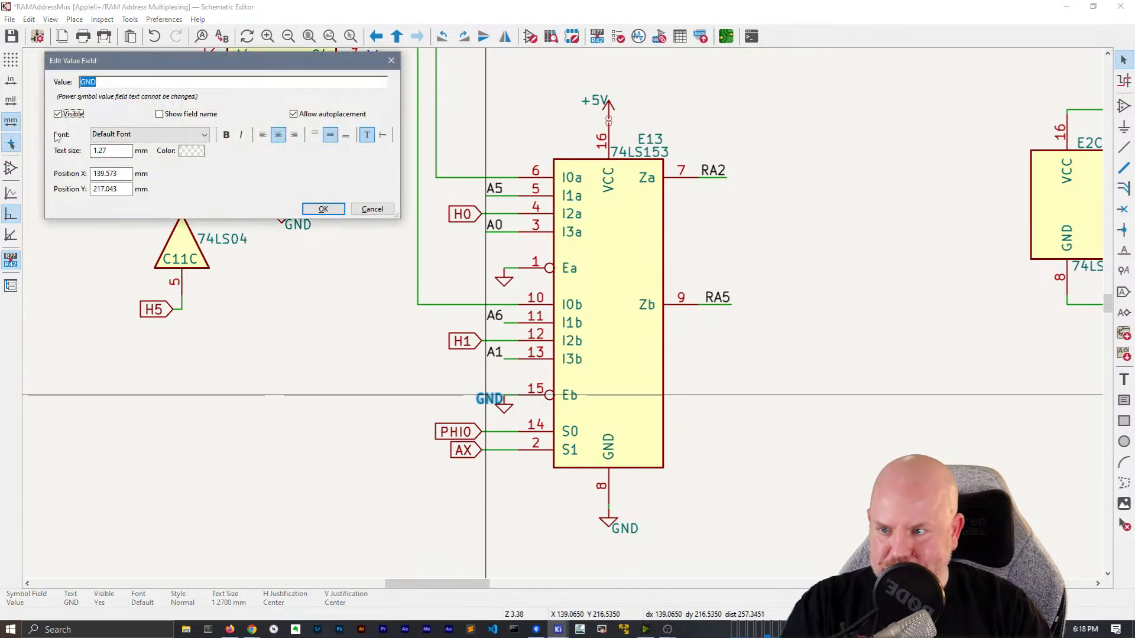
click(321, 208)
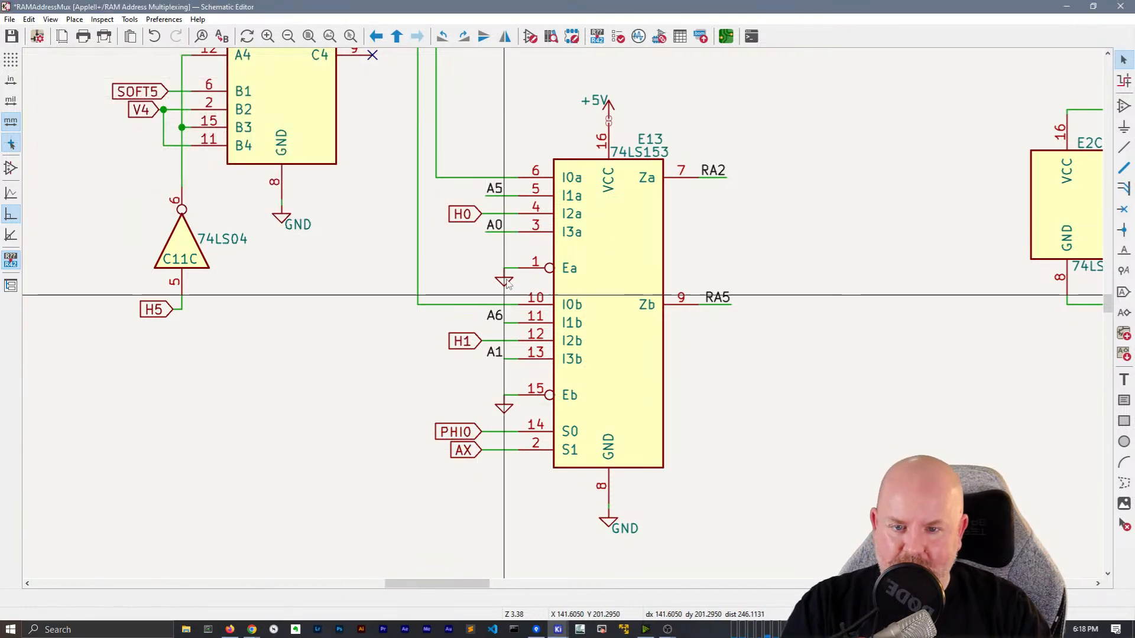
drag(500, 325, 486, 353)
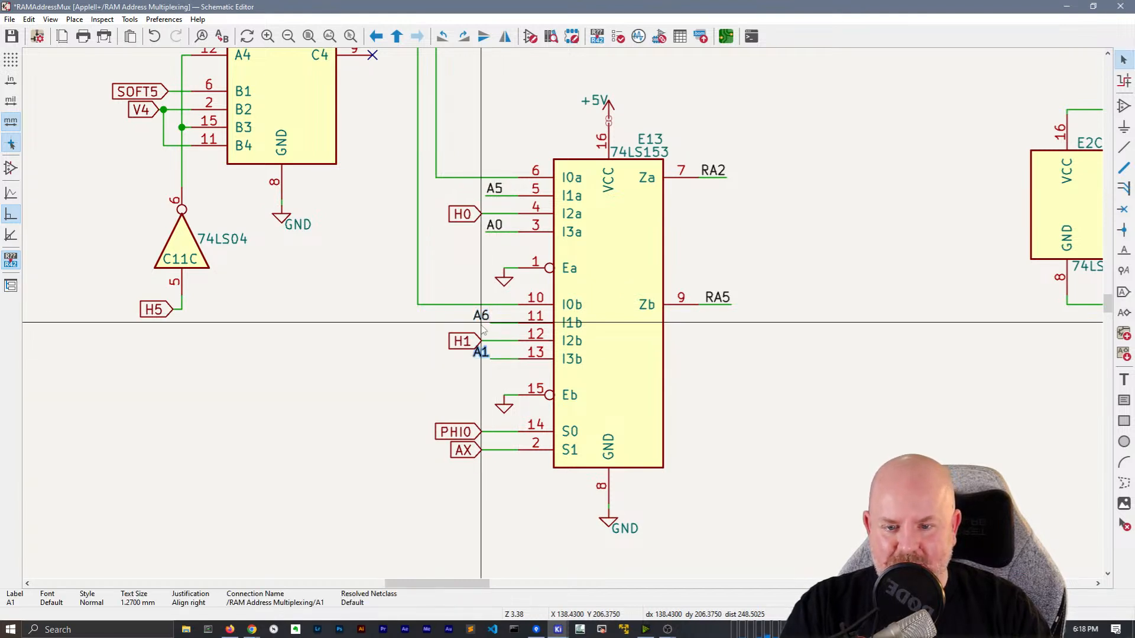
key(x)
key(x)
scroll(565, 320, down, 2)
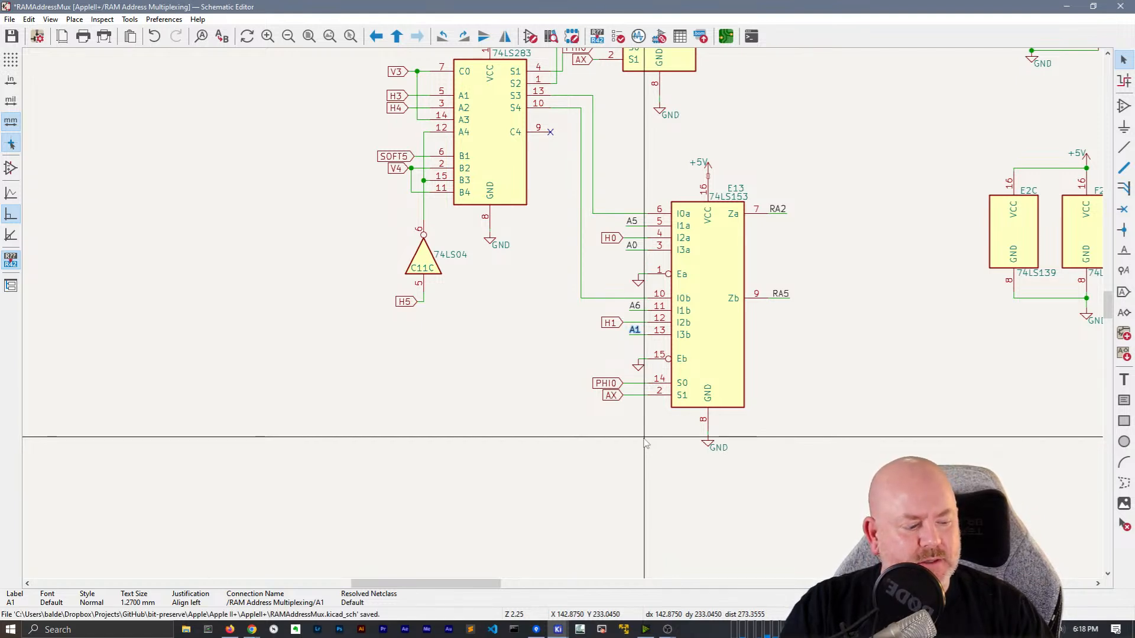
Reposition the +5V texts above their power arrows at E2C, J1, E12 and E13
middle_drag(520, 360, 317, 436)
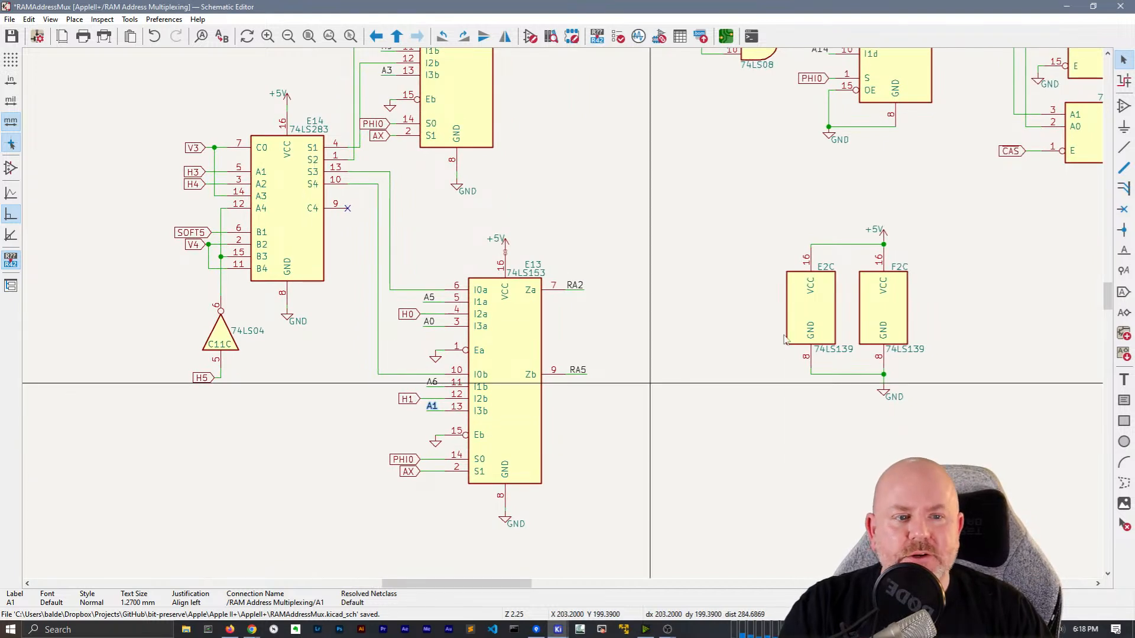
scroll(816, 234, up, 3)
click(519, 326)
click(413, 294)
drag(499, 323, 521, 302)
click(521, 303)
scroll(558, 400, down, 3)
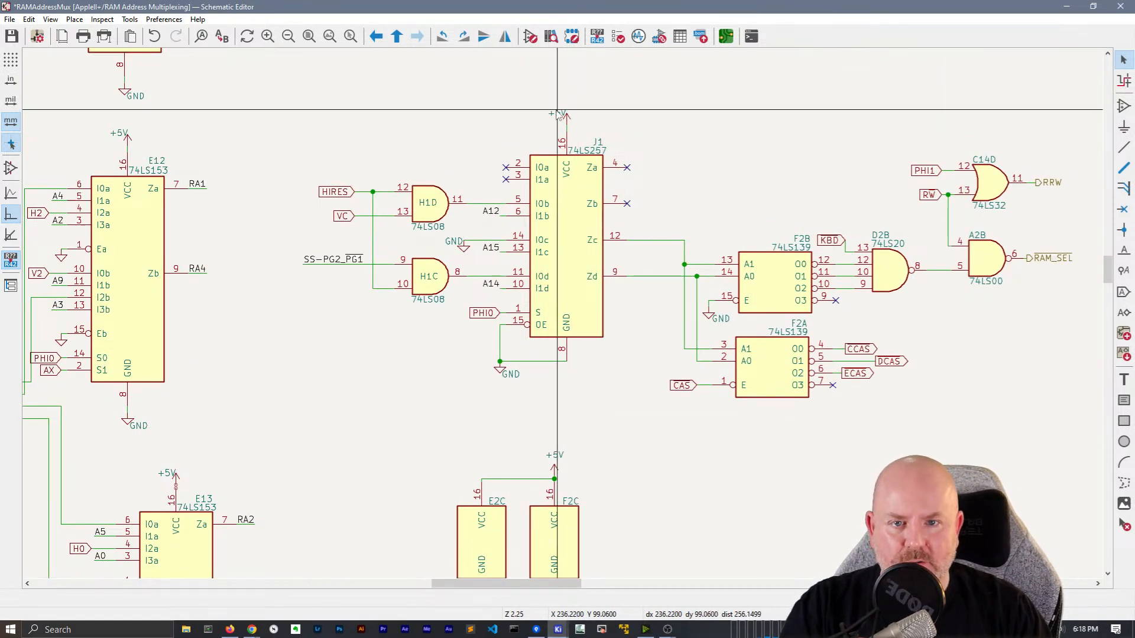
drag(558, 112, 567, 105)
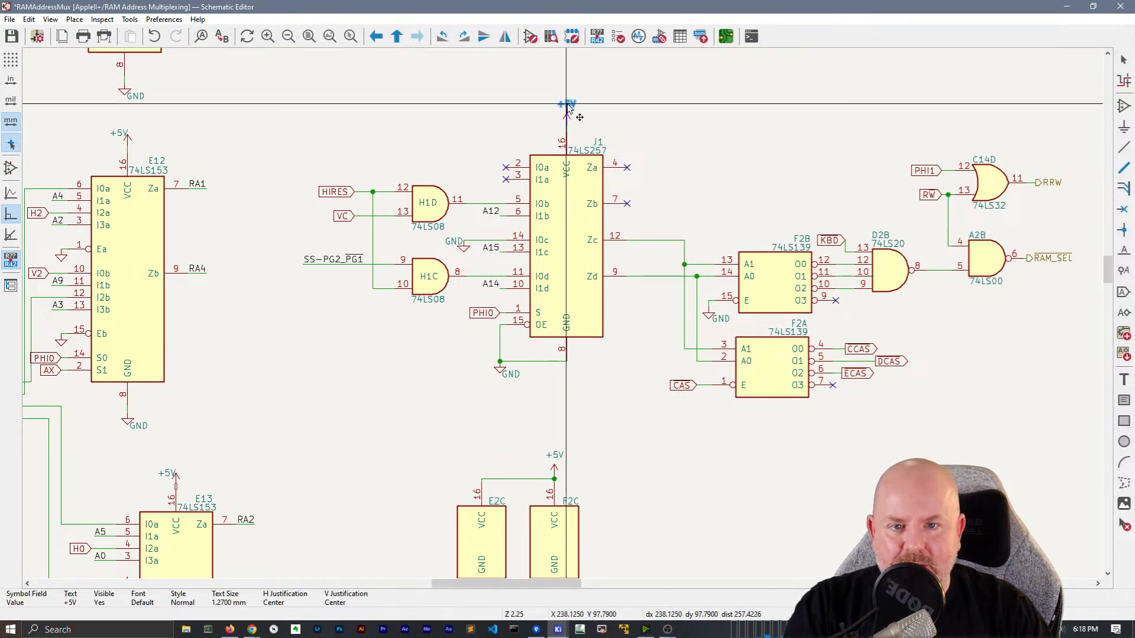
drag(117, 136, 122, 134)
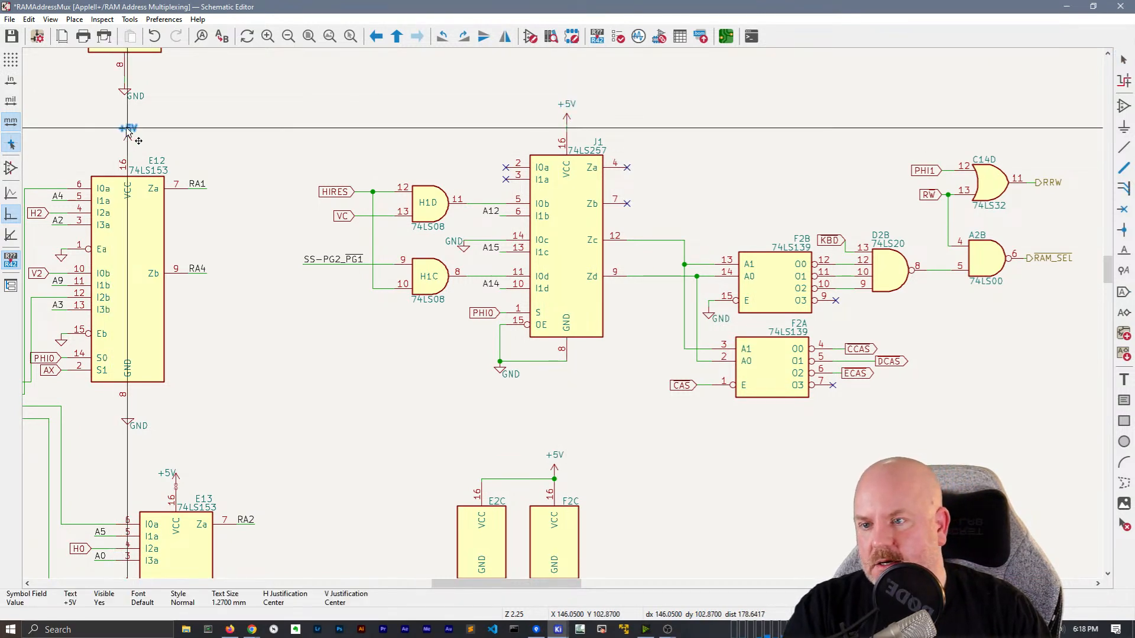
drag(175, 469, 177, 464)
Move the GND label under E11 to just below its ground symbol
scroll(176, 464, up, 3)
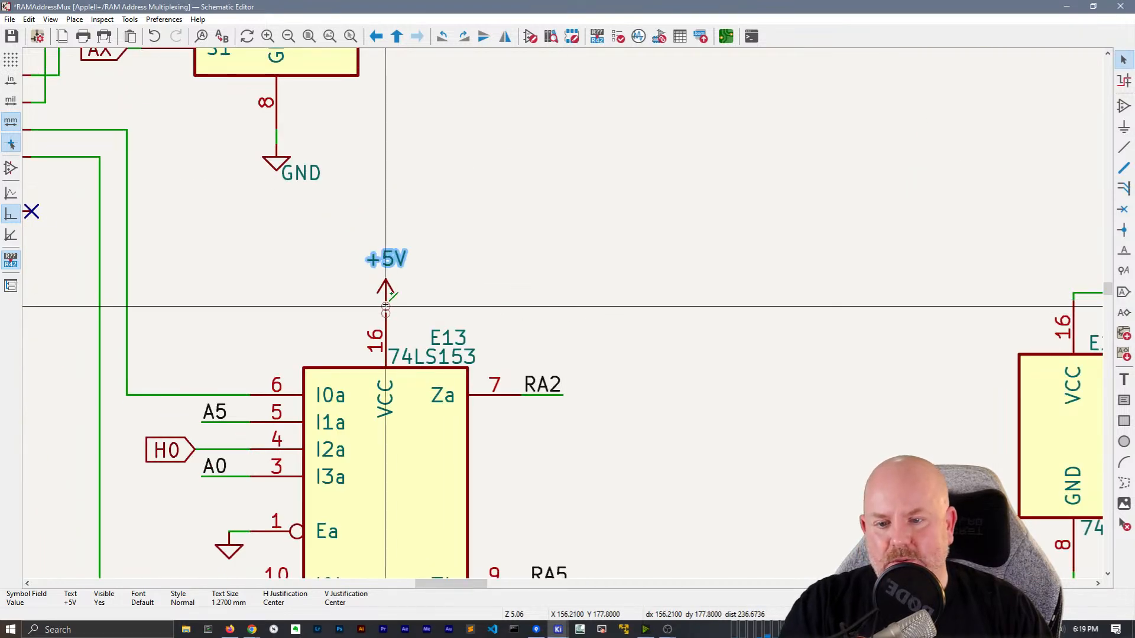
key(w)
scroll(626, 310, down, 3)
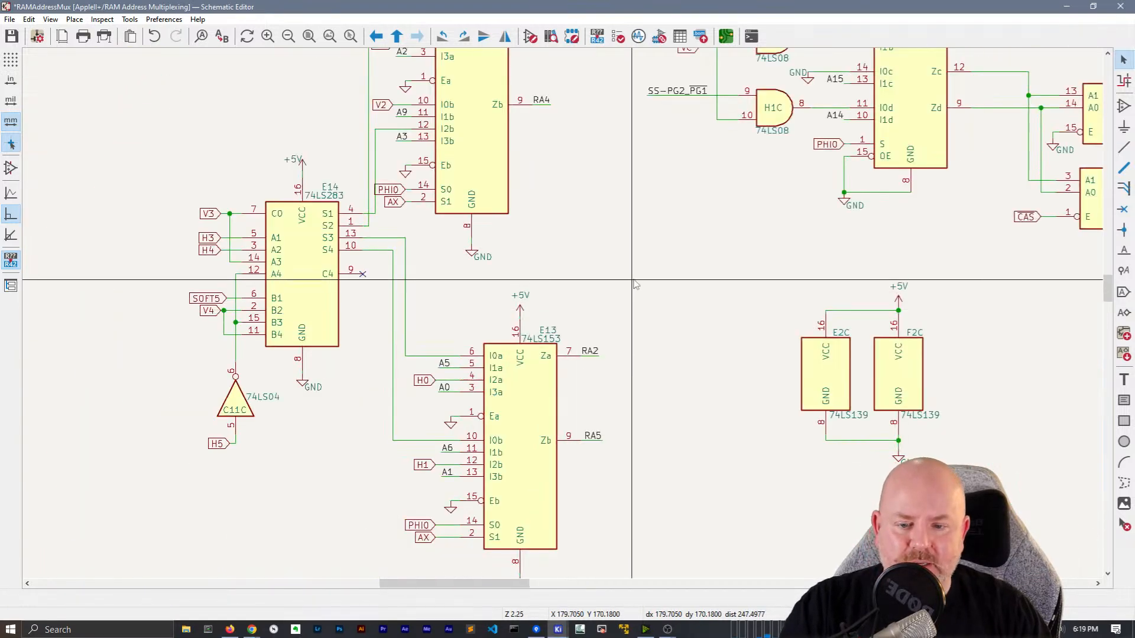
middle_drag(646, 284, 655, 431)
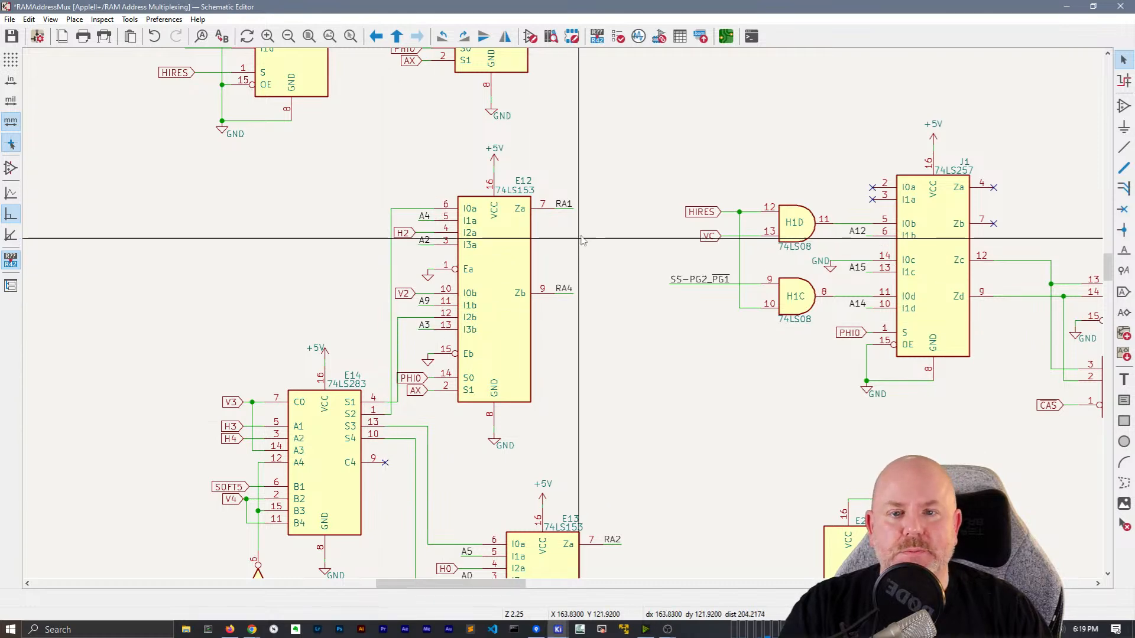
middle_drag(579, 241, 597, 453)
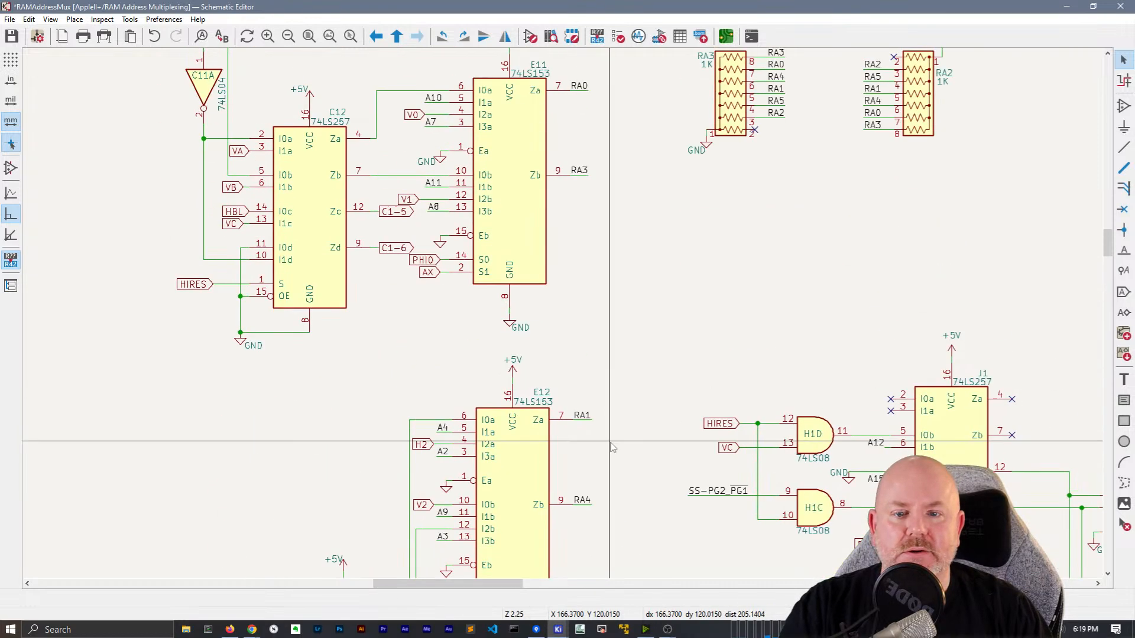
click(522, 328)
drag(519, 333, 513, 336)
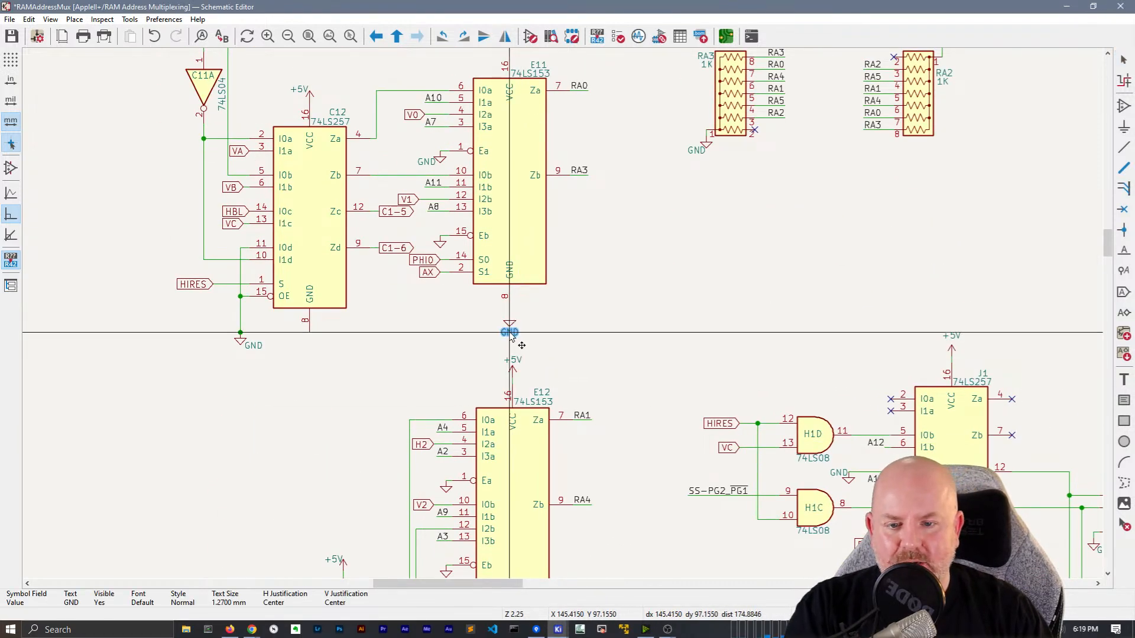
click(510, 334)
Move the GND labels of E12, E13 and E14 below their ground symbols
middle_drag(644, 487, 677, 224)
drag(559, 398, 546, 406)
middle_drag(736, 451, 723, 179)
drag(592, 454, 581, 464)
scroll(558, 313, down, 2)
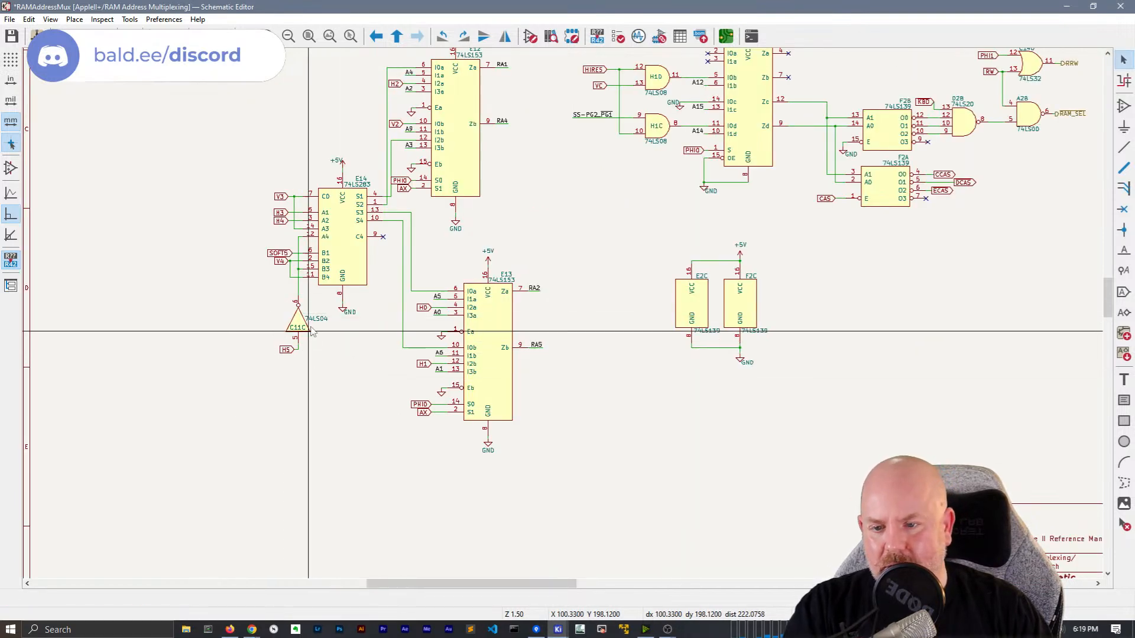
drag(349, 315, 340, 319)
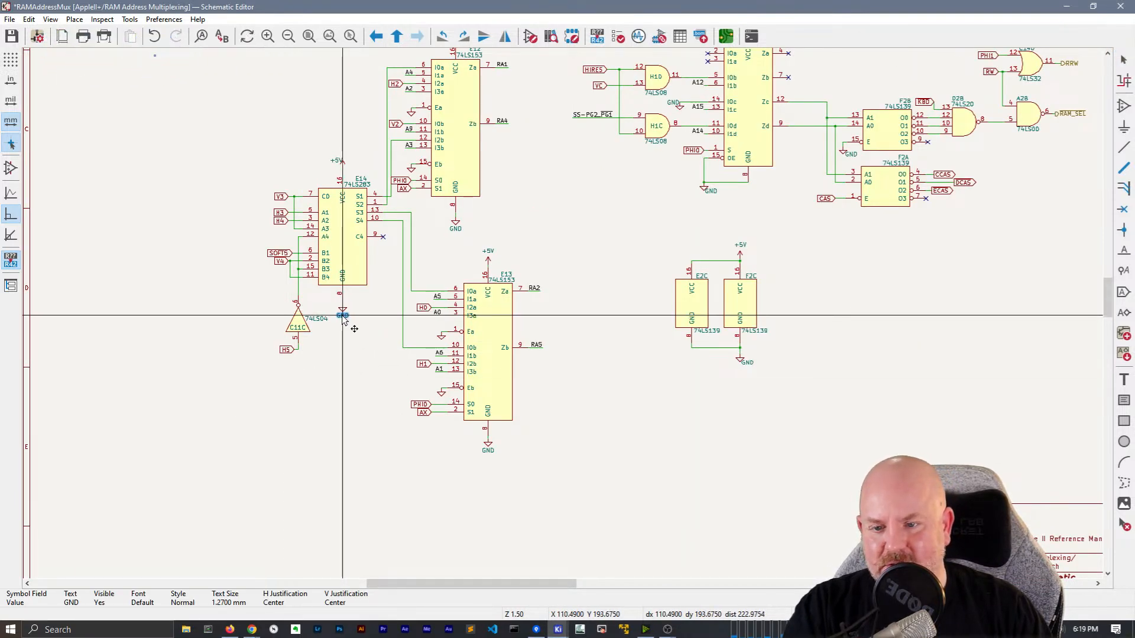
middle_drag(340, 405, 265, 572)
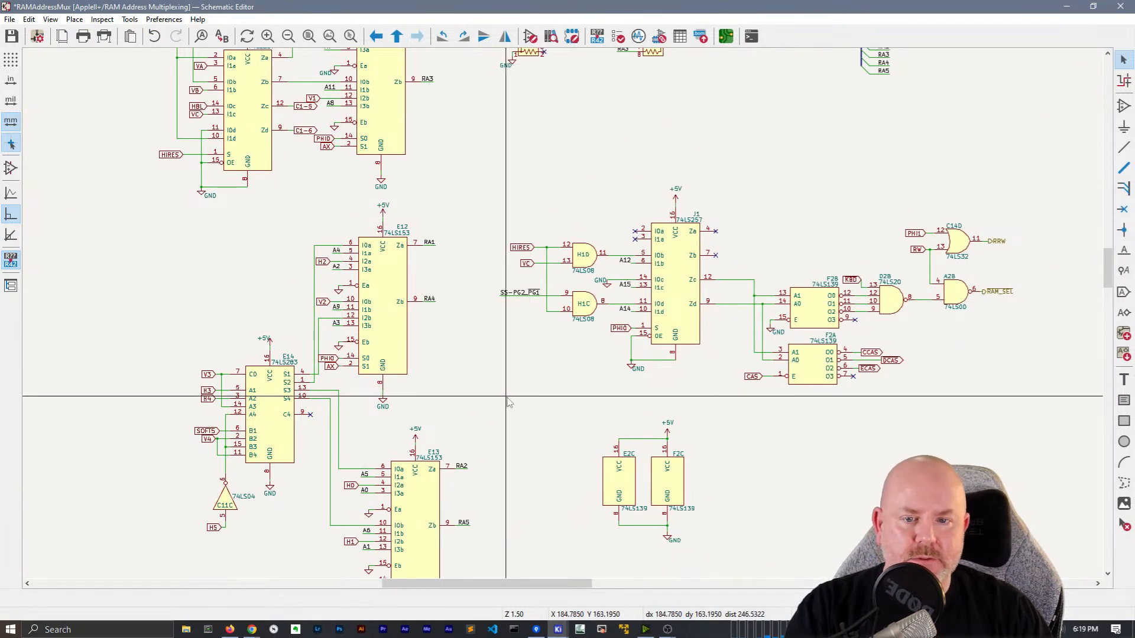
Slide the A12, A15 and A14 labels left along their wires and reorient each
scroll(462, 286, up, 3)
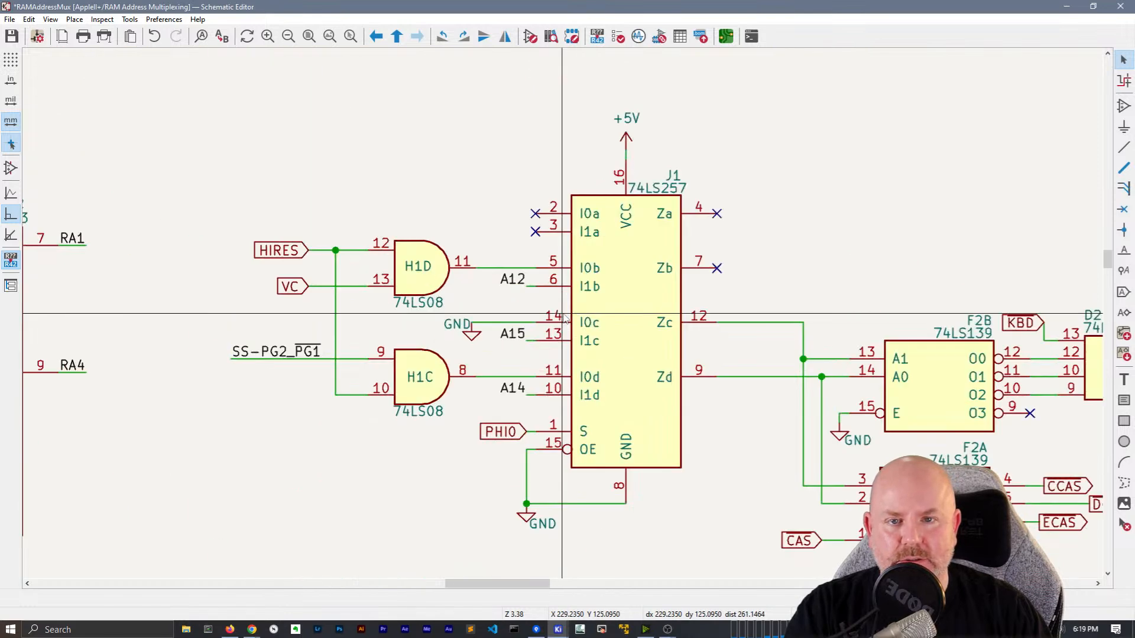
drag(459, 289, 443, 296)
key(r)
drag(465, 348, 435, 342)
key(r)
key(r)
drag(448, 396, 443, 403)
key(x)
click(401, 448)
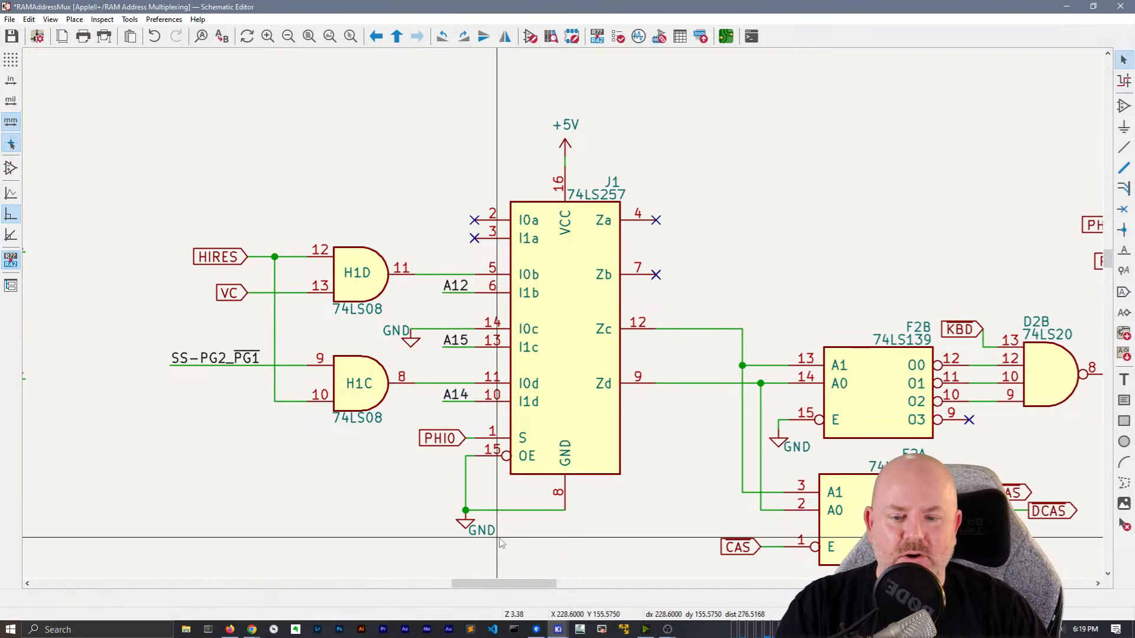
Move the SS-PG2_PG1 label further left along its wire
scroll(494, 556, down, 2)
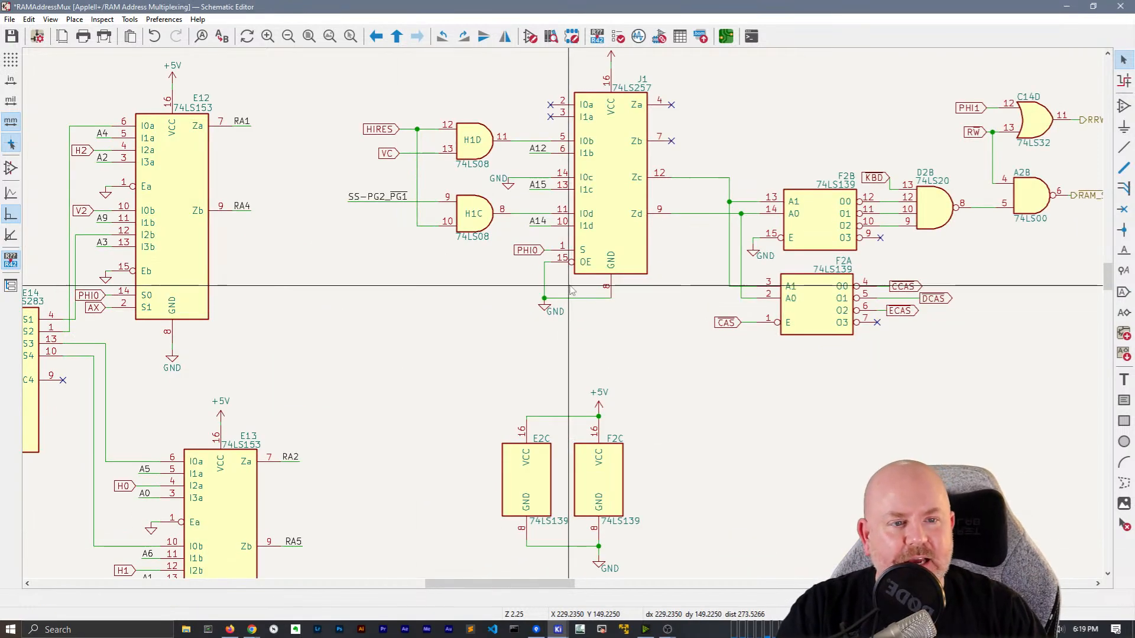
scroll(440, 307, up, 2)
middle_drag(386, 149, 578, 357)
drag(508, 457, 492, 460)
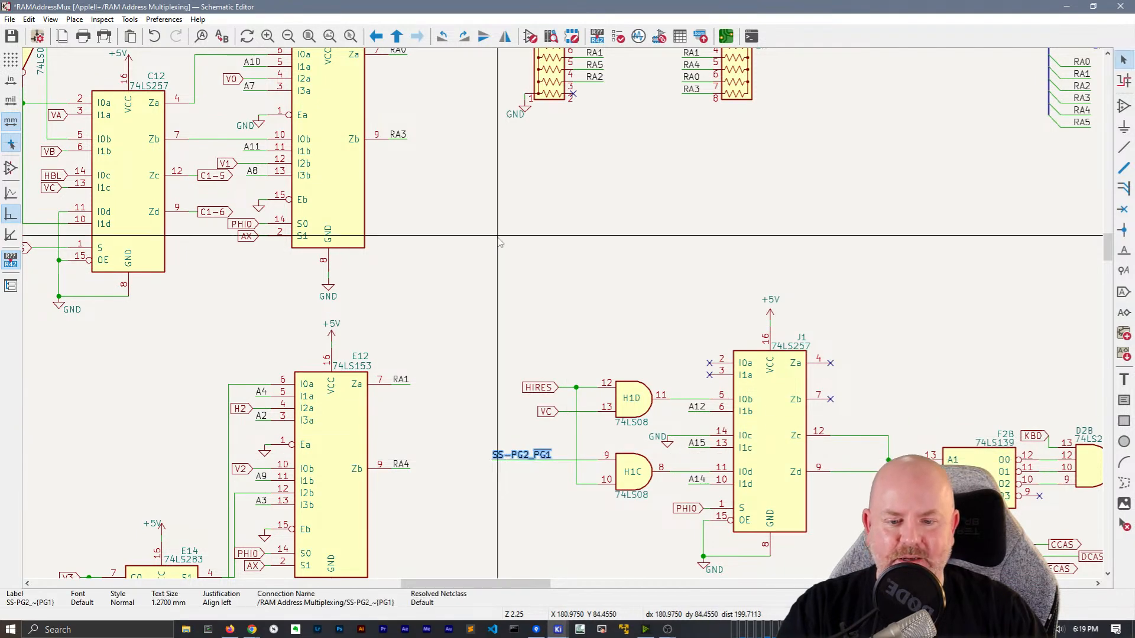
click(498, 239)
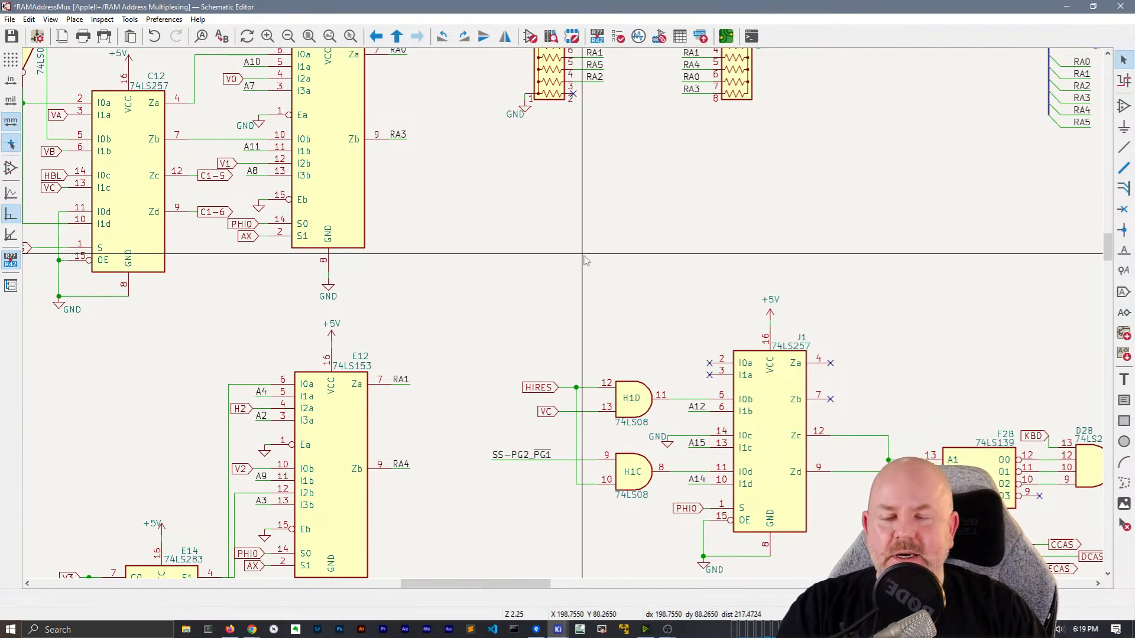
scroll(499, 241, down, 2)
middle_drag(491, 331, 566, 352)
scroll(434, 318, up, 2)
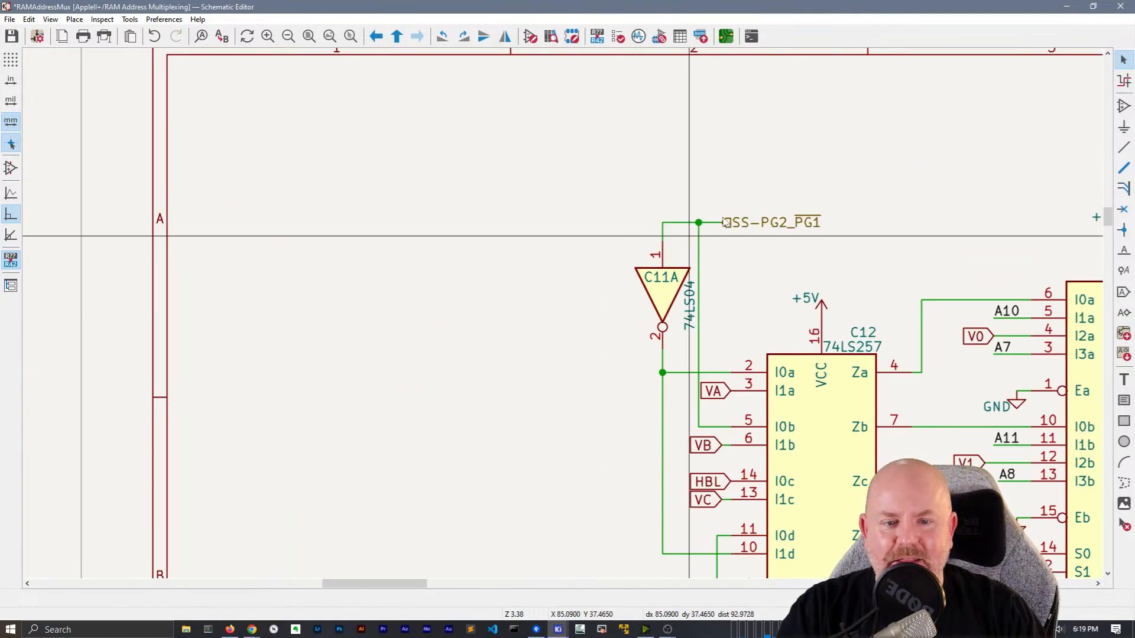
Move inverter C11A left with its wires attached and reconnect the wire to its output
middle_drag(772, 252, 700, 235)
click(590, 275)
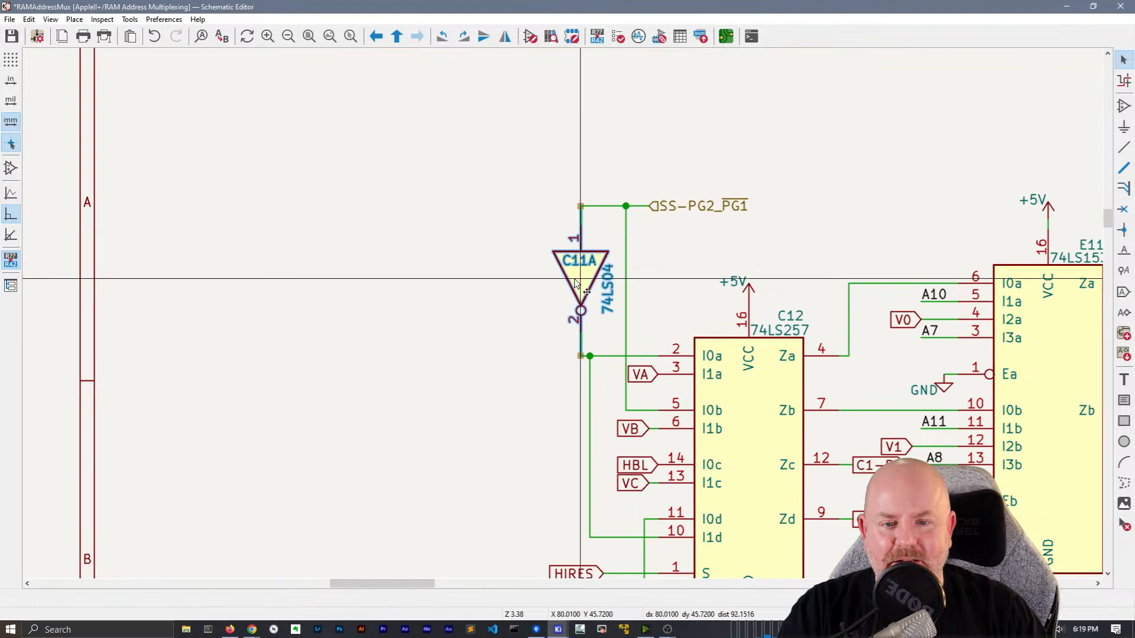
key(g)
click(558, 282)
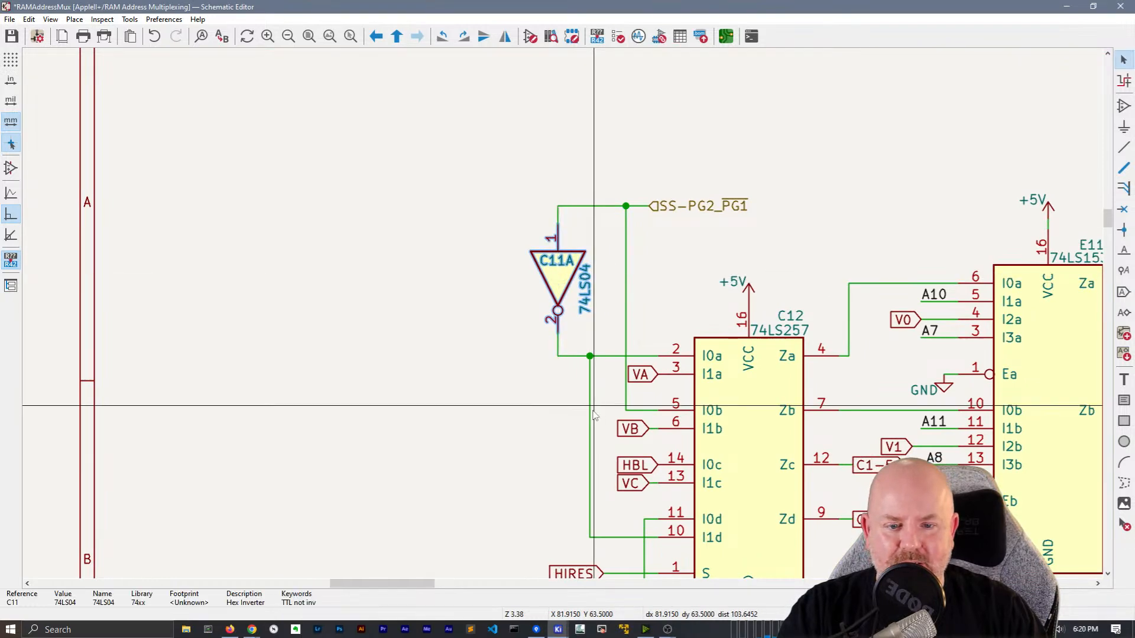
key(g)
click(558, 360)
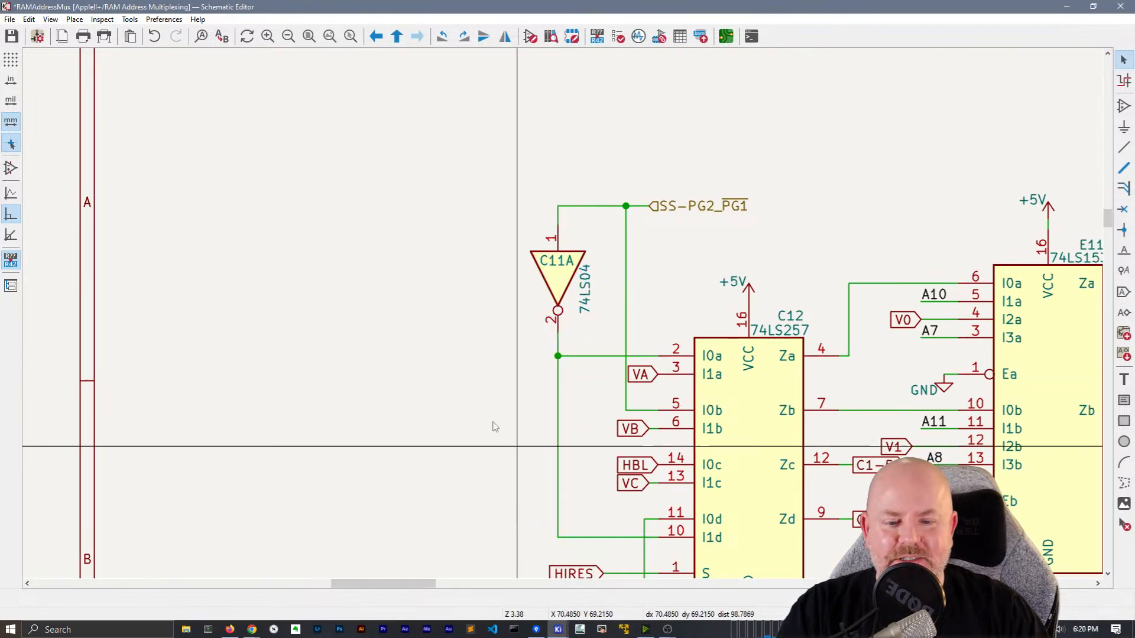
Place the 74LS04 value left of C11A and shift the SS-PG2_PG1 vertical wire left
scroll(562, 317, down, 2)
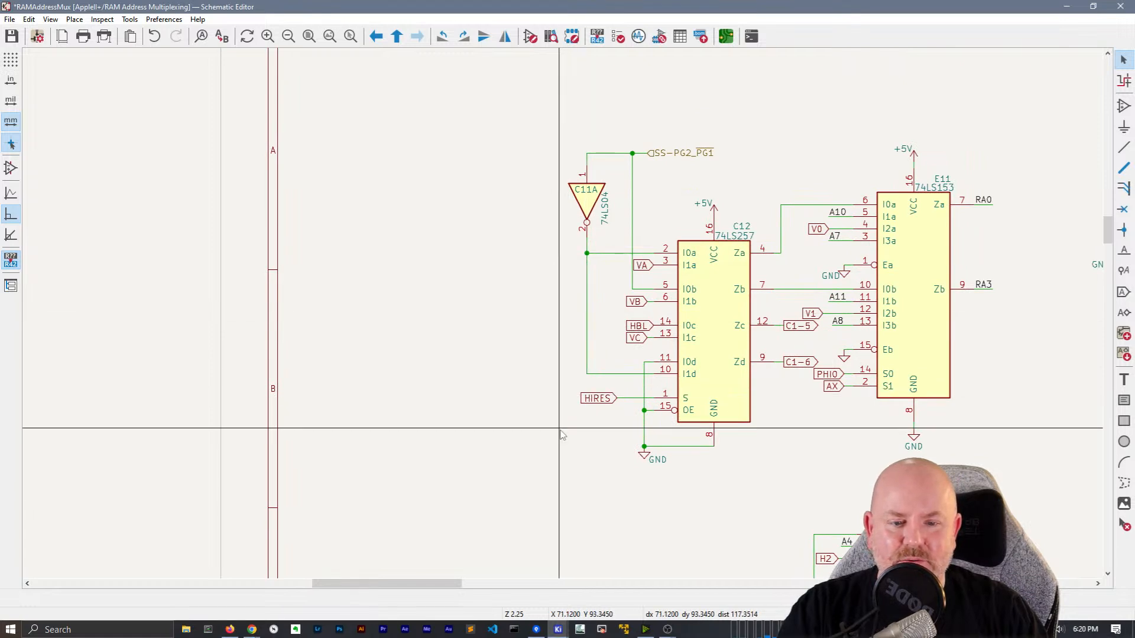
middle_drag(571, 419, 499, 399)
middle_drag(743, 371, 678, 398)
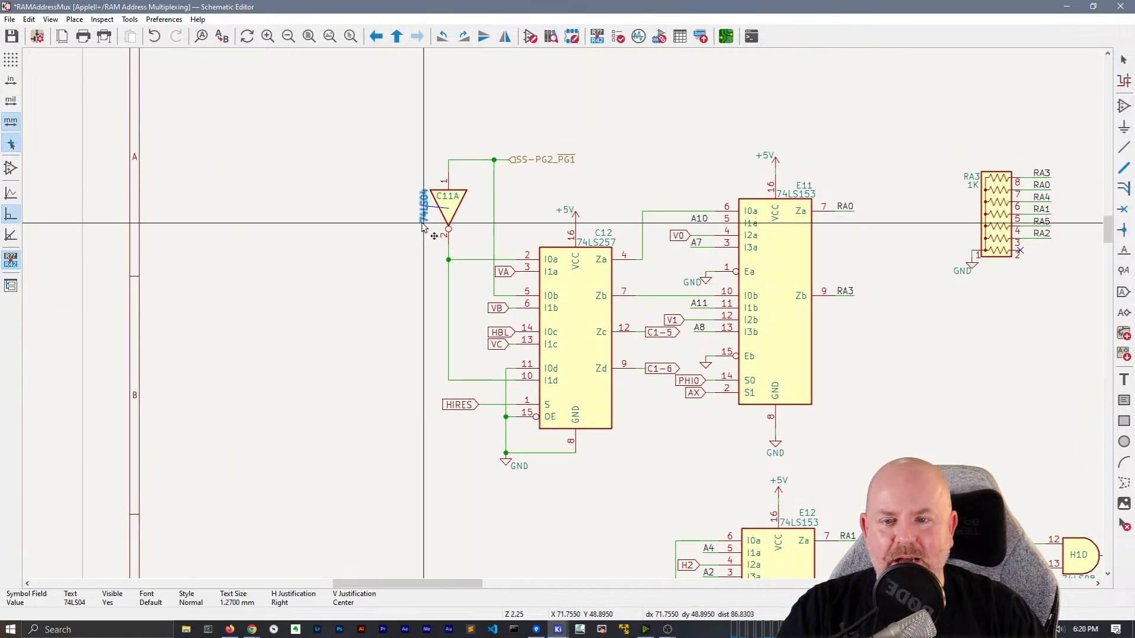
click(416, 228)
click(487, 227)
click(494, 228)
key(g)
click(480, 164)
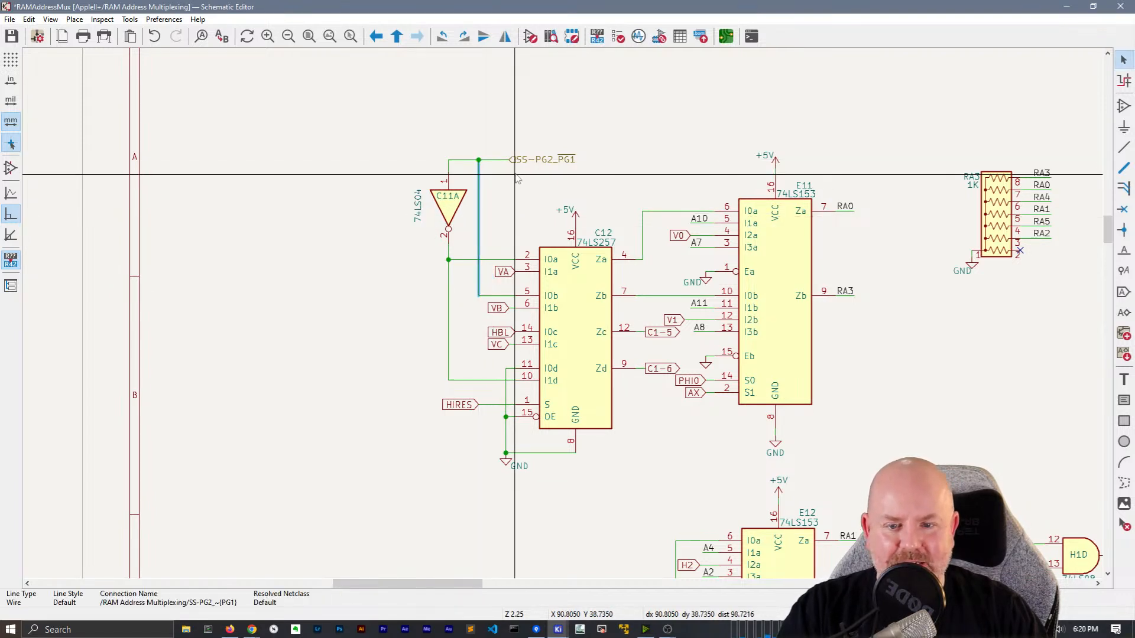
click(506, 274)
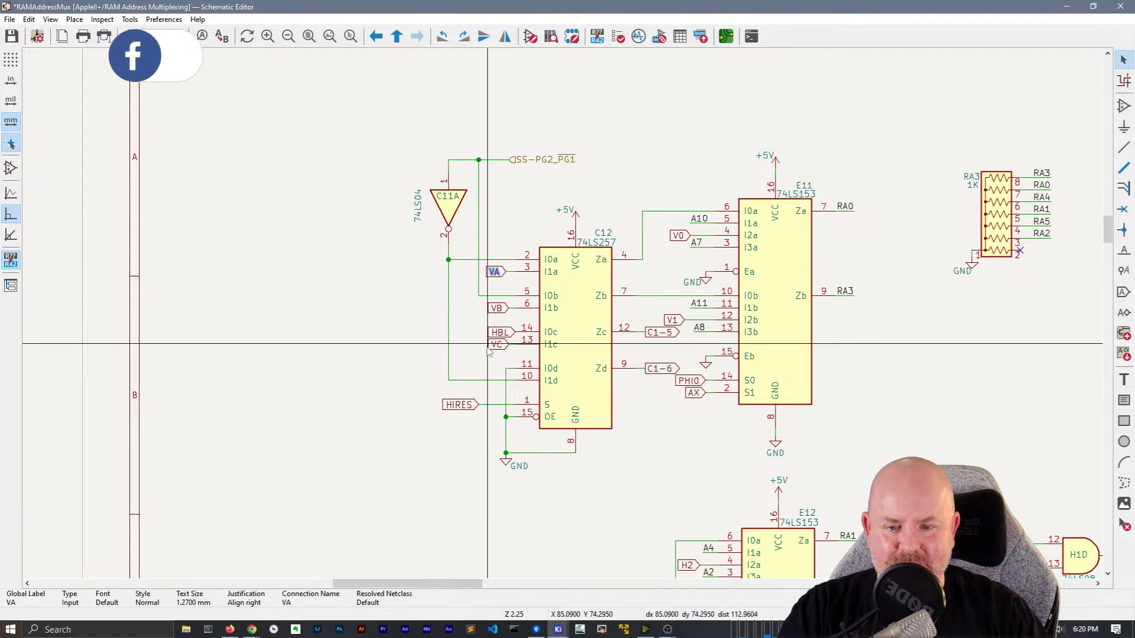
Box-select E11 with its wires and labels and move it slightly right
middle_drag(393, 382, 246, 287)
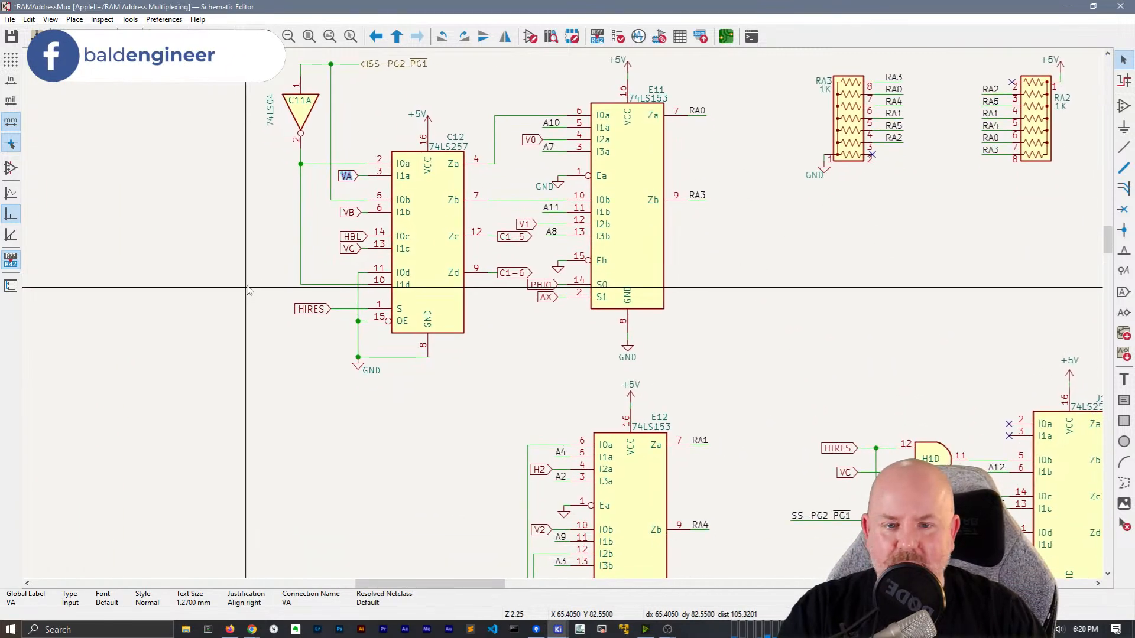
drag(527, 224, 542, 224)
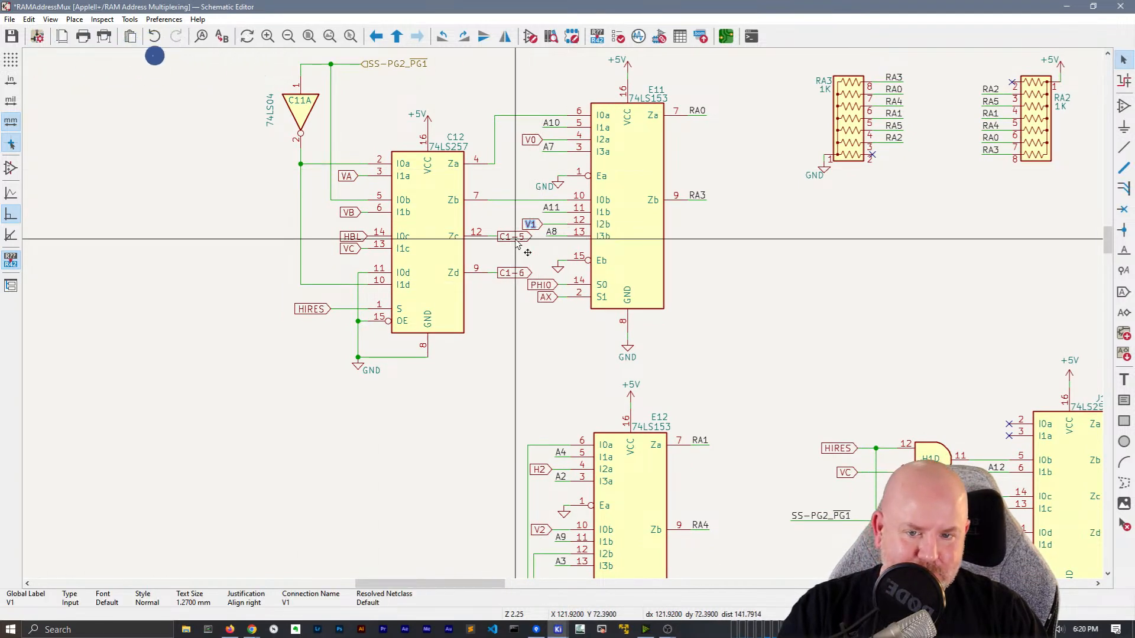
drag(724, 360, 549, 63)
middle_drag(660, 173, 497, 205)
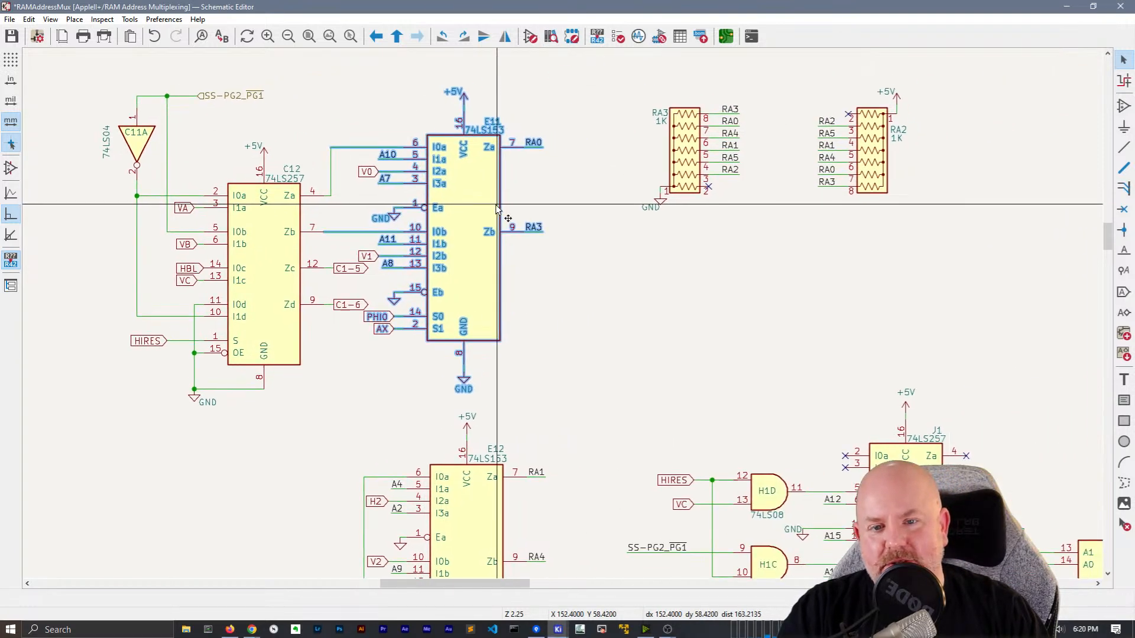
key(m)
click(486, 236)
middle_drag(641, 362, 565, 176)
scroll(565, 176, down, 4)
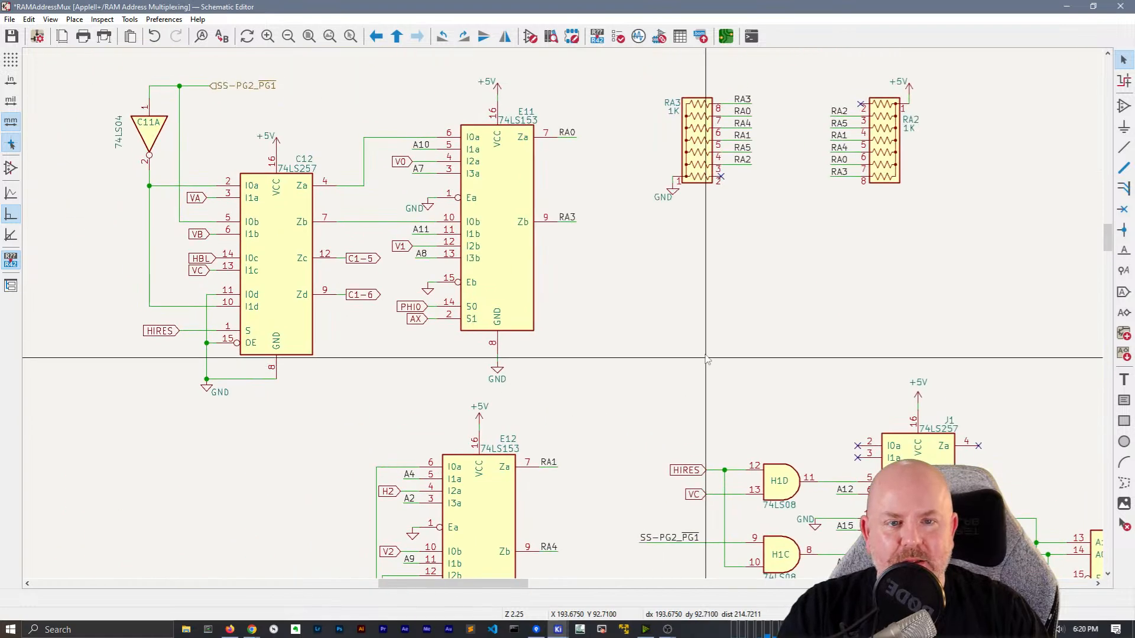
scroll(568, 222, up, 2)
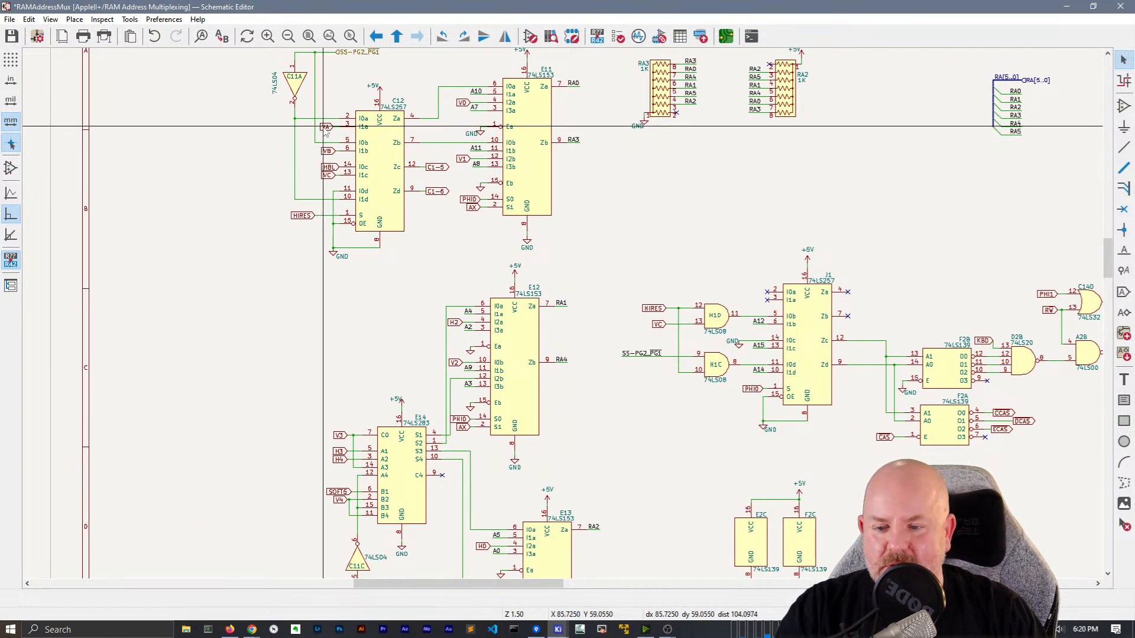
Highlight the VA net from its label beside C12, then start placing a symbol with A
click(325, 127)
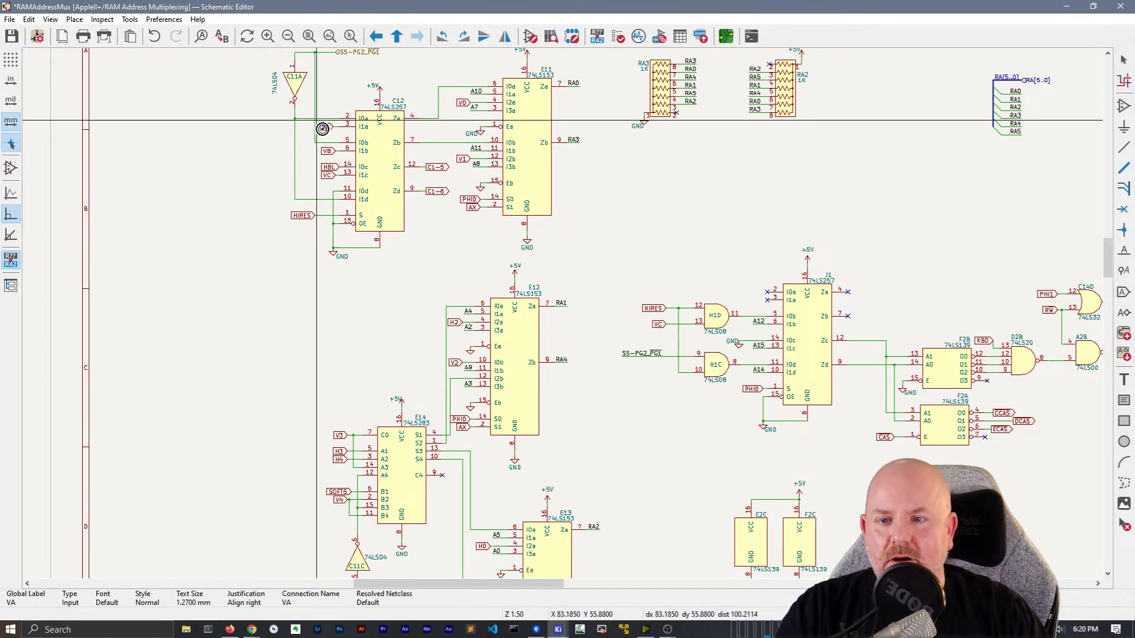
key(grave)
middle_drag(271, 310, 482, 321)
scroll(563, 315, down, 1)
scroll(563, 316, up, 1)
key(Escape)
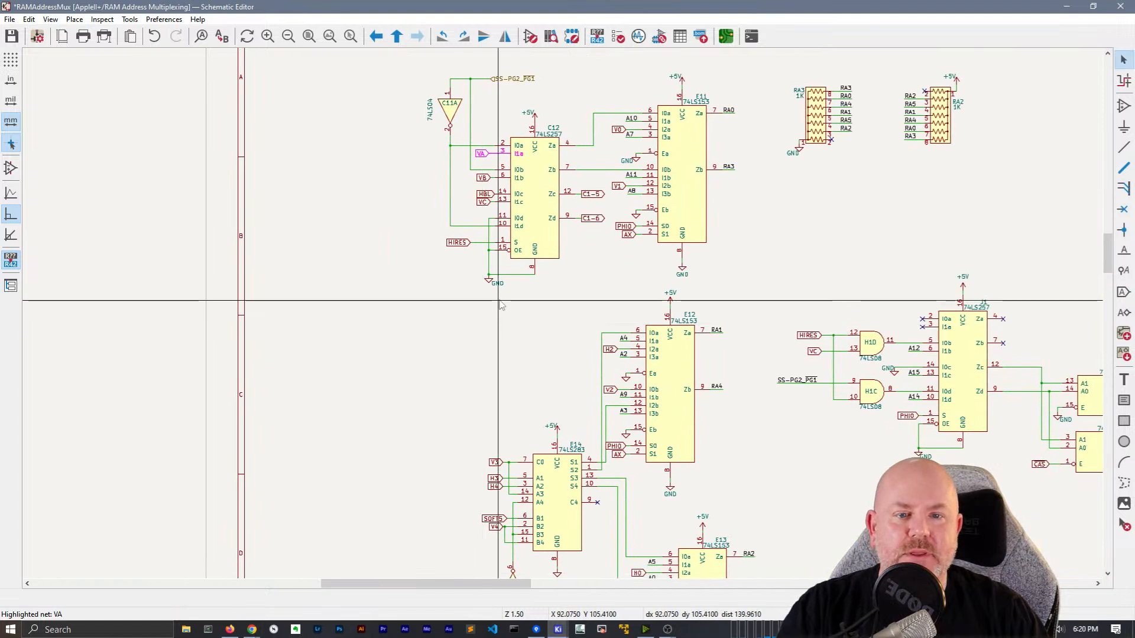
key(a)
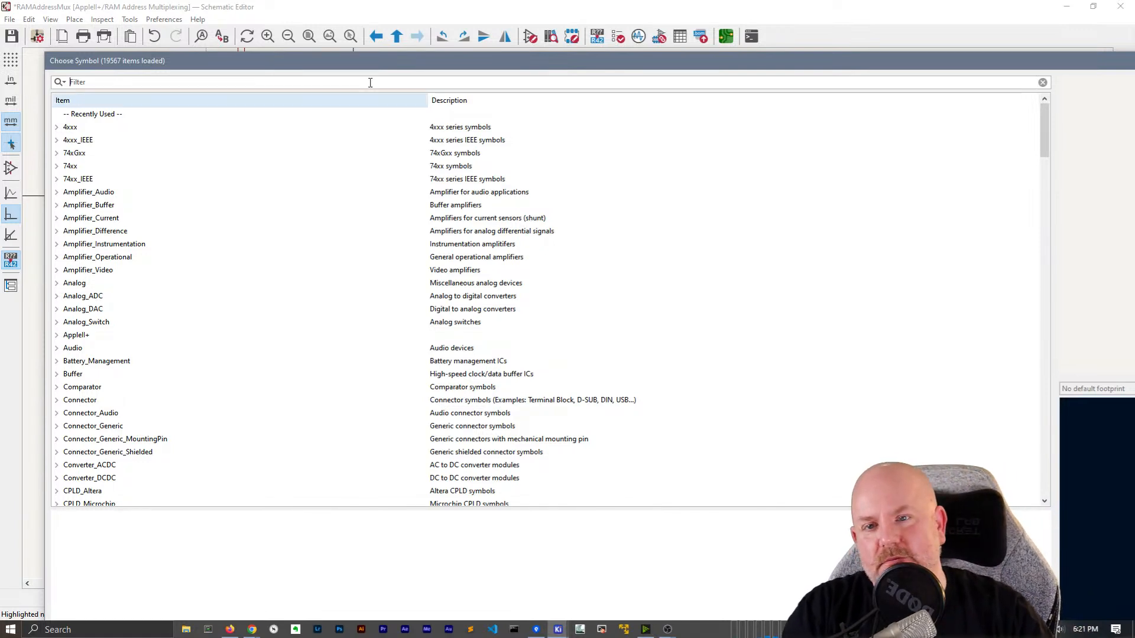
Shrink and move the Choose Symbol dialog off the schematic, then cancel it without adding a part
drag(379, 61, 386, 47)
drag(56, 39, 264, 237)
drag(491, 245, 272, 33)
drag(38, 268, 253, 269)
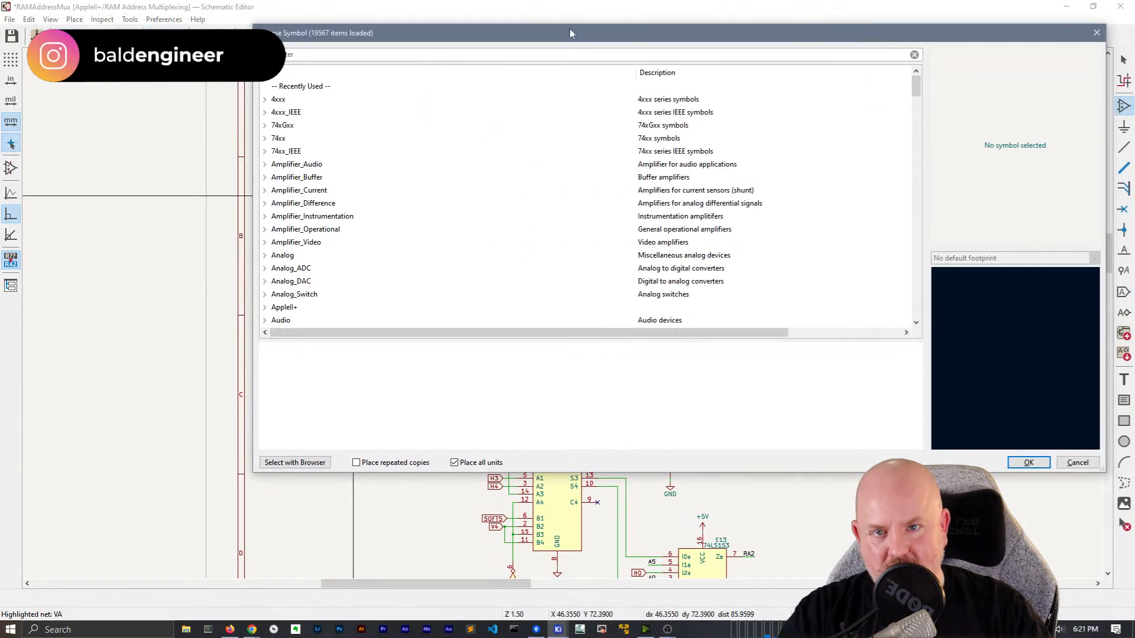
drag(606, 37, 562, 40)
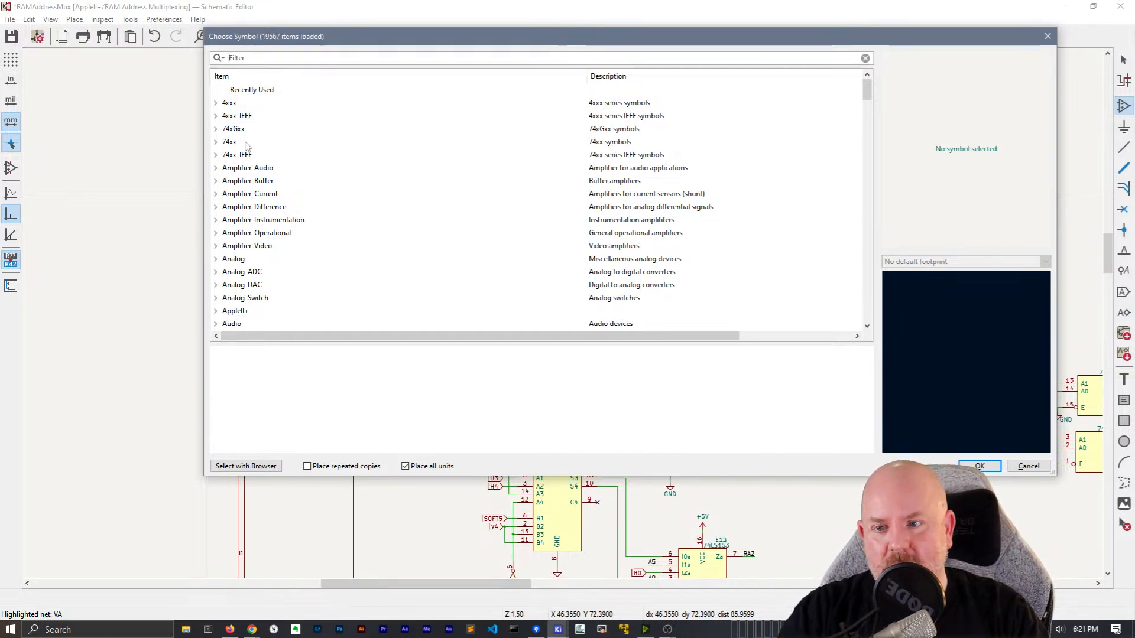
drag(279, 32, 256, 57)
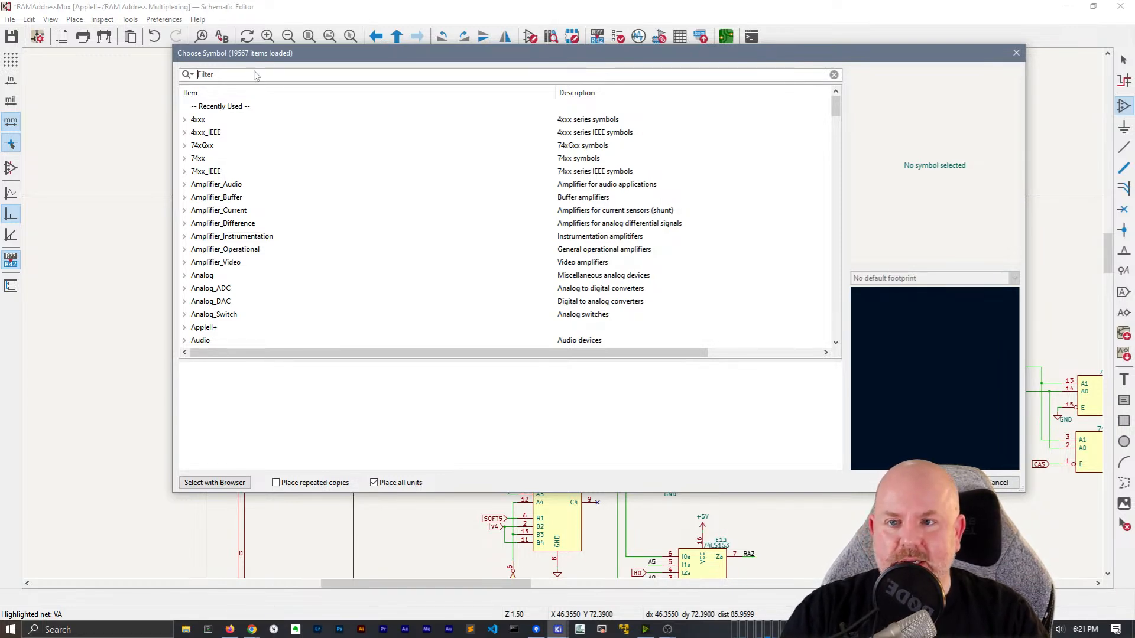
click(1016, 53)
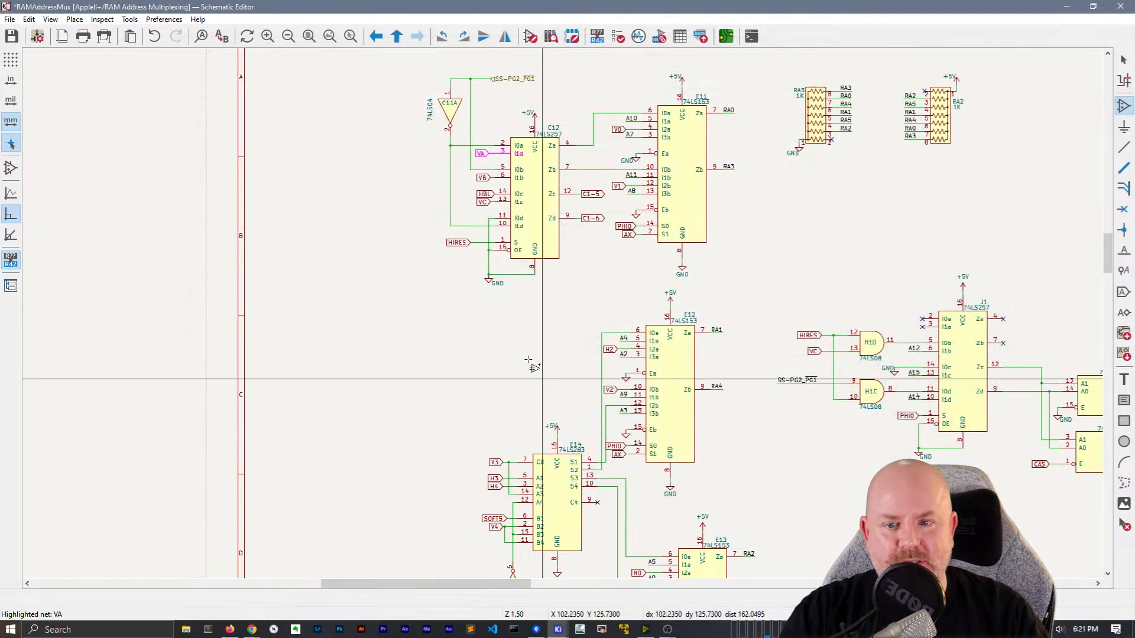
Cancel the pending symbol placement and the stray line tool to return to selecting
click(335, 184)
key(Escape)
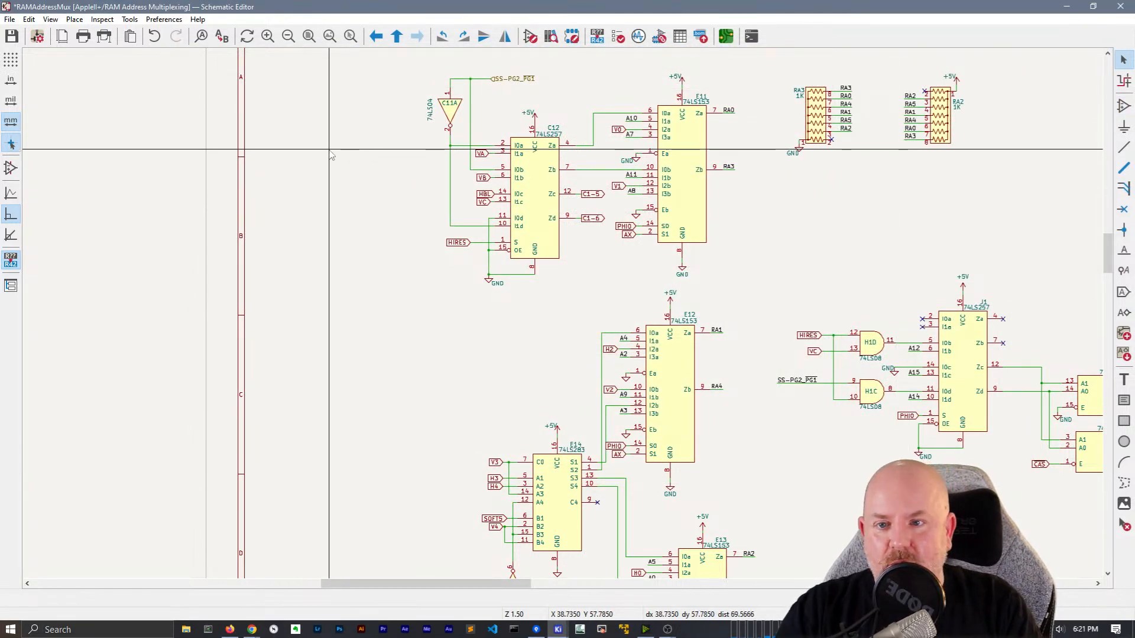
key(i)
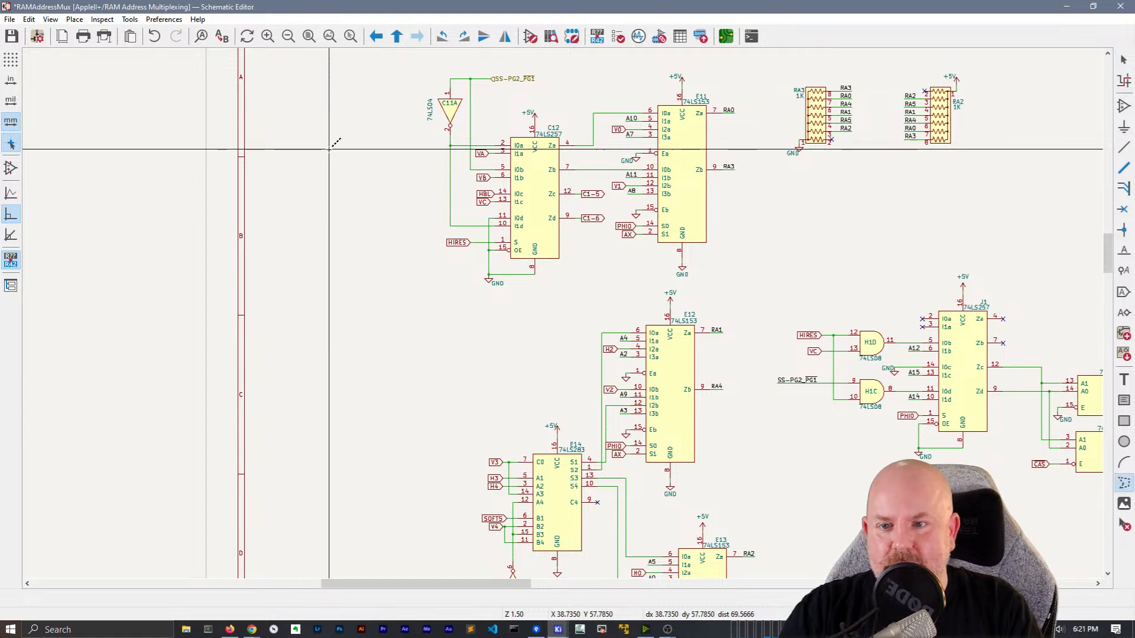
key(Escape)
Place net label A0 left of chip C12 and repeat it downward into labels A1–A15
key(l)
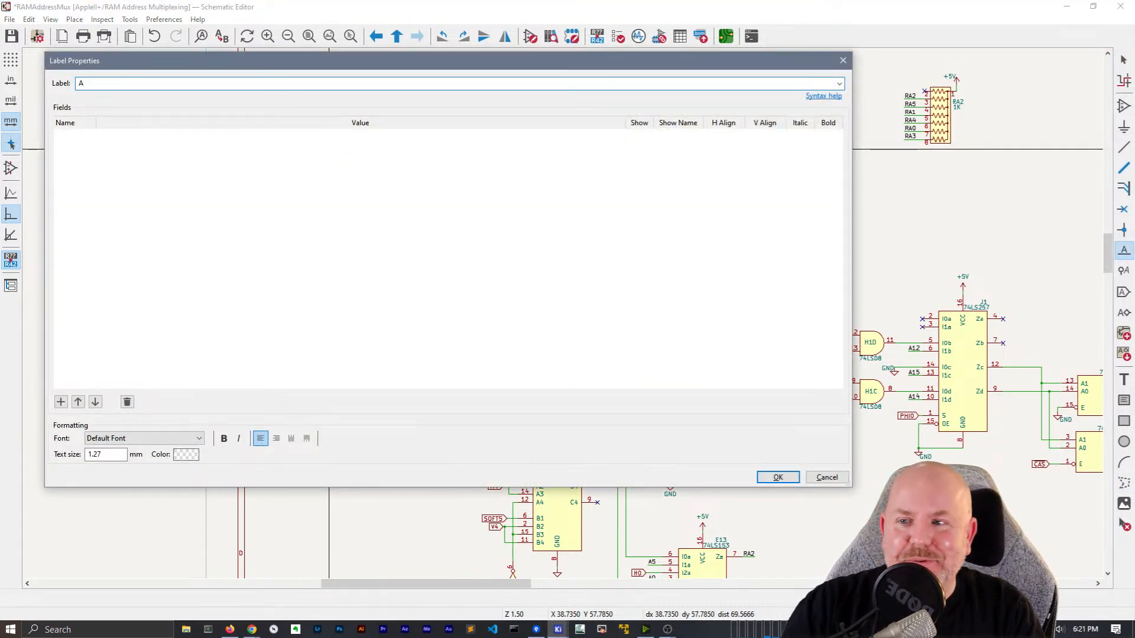
text(A)
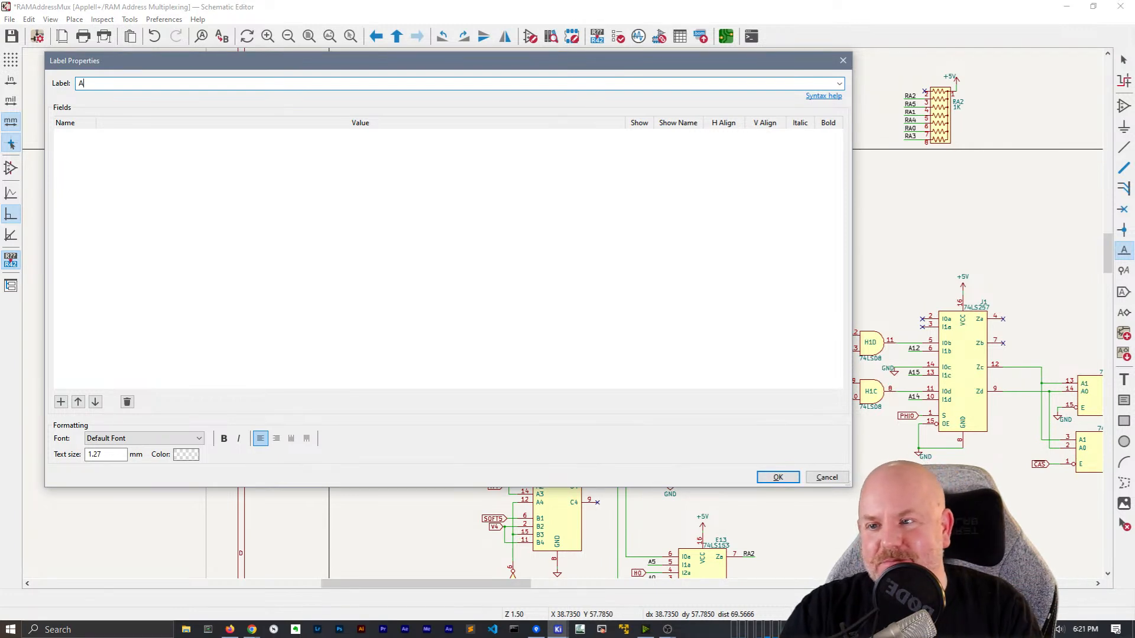
text(0)
key(Return)
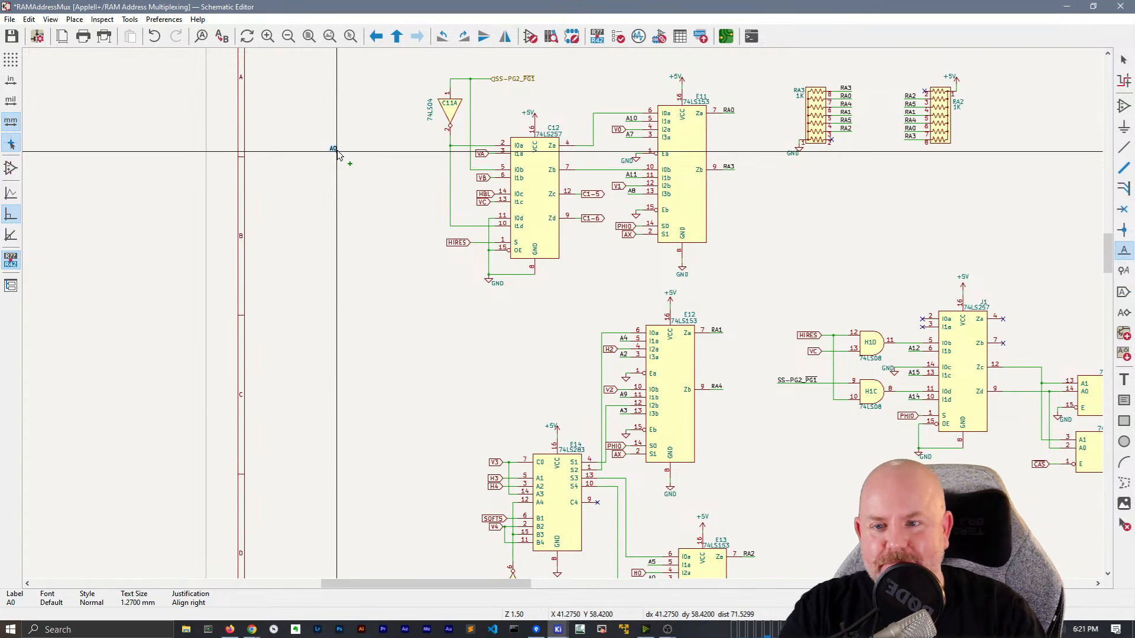
click(337, 151)
key(Insert)
key(Insert)
key(Insert)
key(Insert)
key(Insert)
key(Insert)
key(Insert)
key(Insert)
key(Insert)
key(Insert)
key(Insert)
key(Insert)
key(Insert)
key(Insert)
key(Insert)
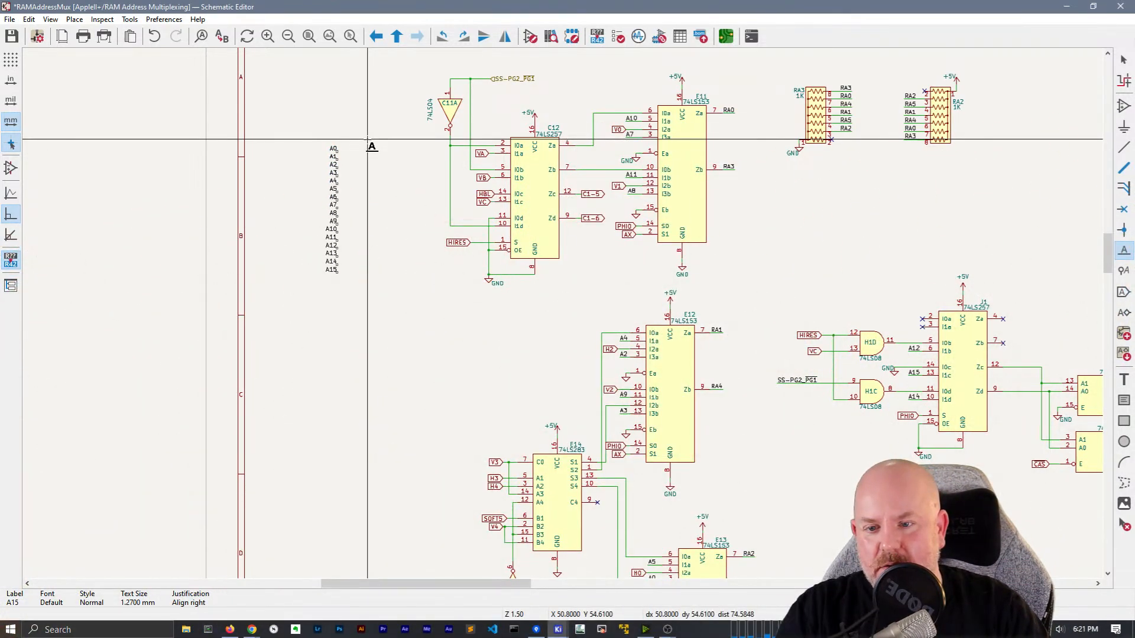
key(Escape)
scroll(373, 144, up, 5)
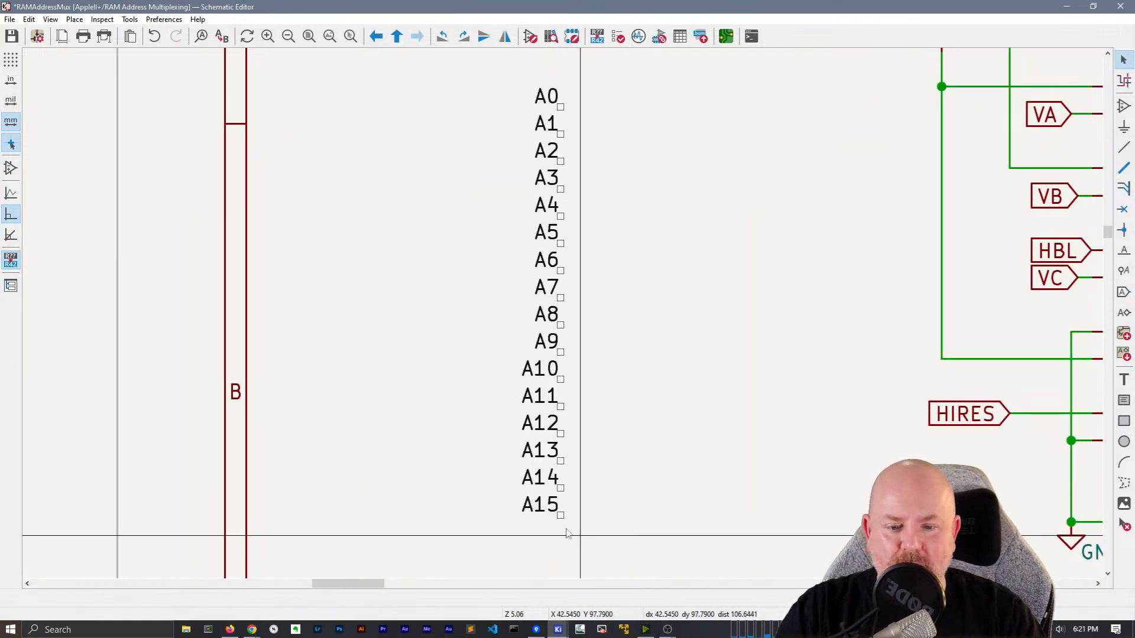
Draw short wires on the A15 and A0 labels and repeat them across A1–A14
click(561, 515)
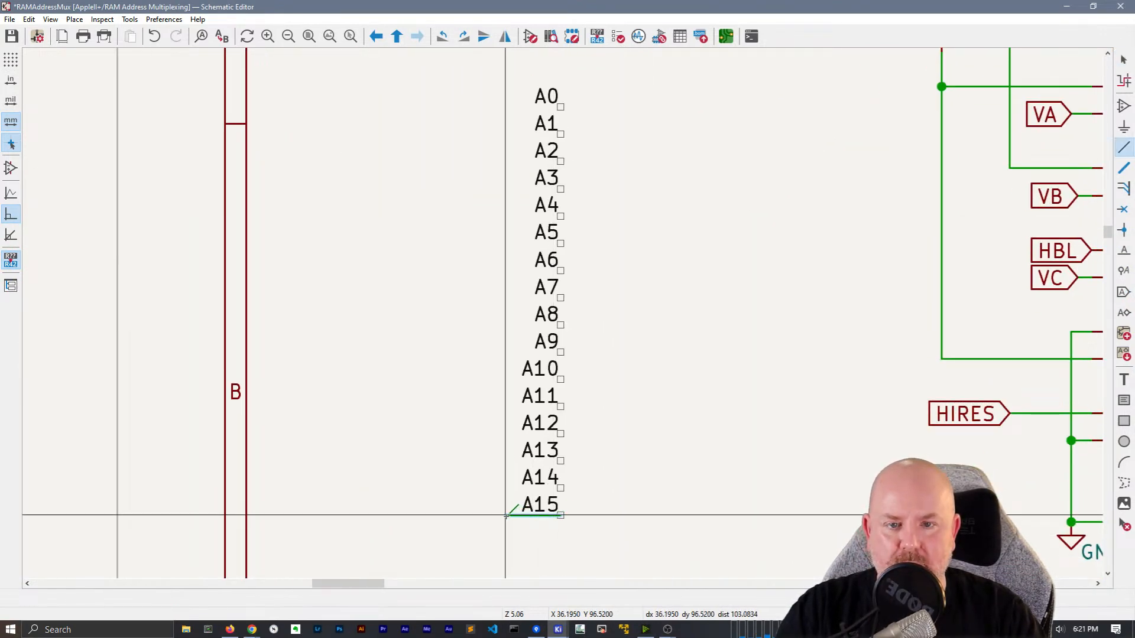
double_click(505, 516)
click(560, 107)
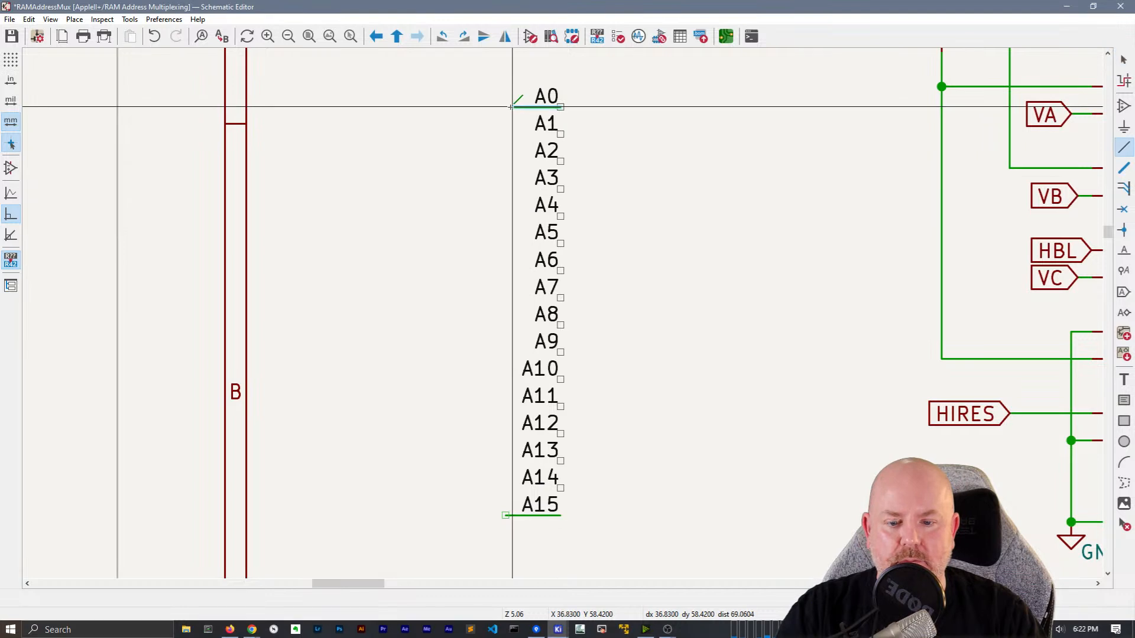
double_click(506, 107)
key(Insert)
key(Insert)
key(Insert)
key(Insert)
key(Insert)
key(Insert)
key(Insert)
key(Insert)
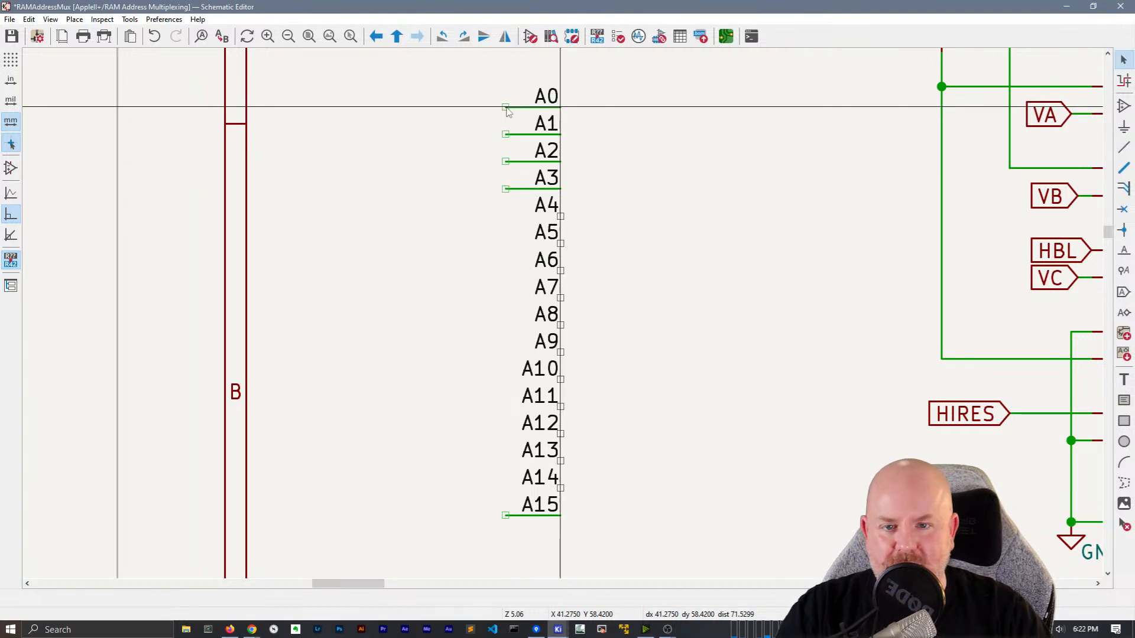
key(Insert)
key(Insert)
key(Insert)
key(Insert)
key(Insert)
key(Insert)
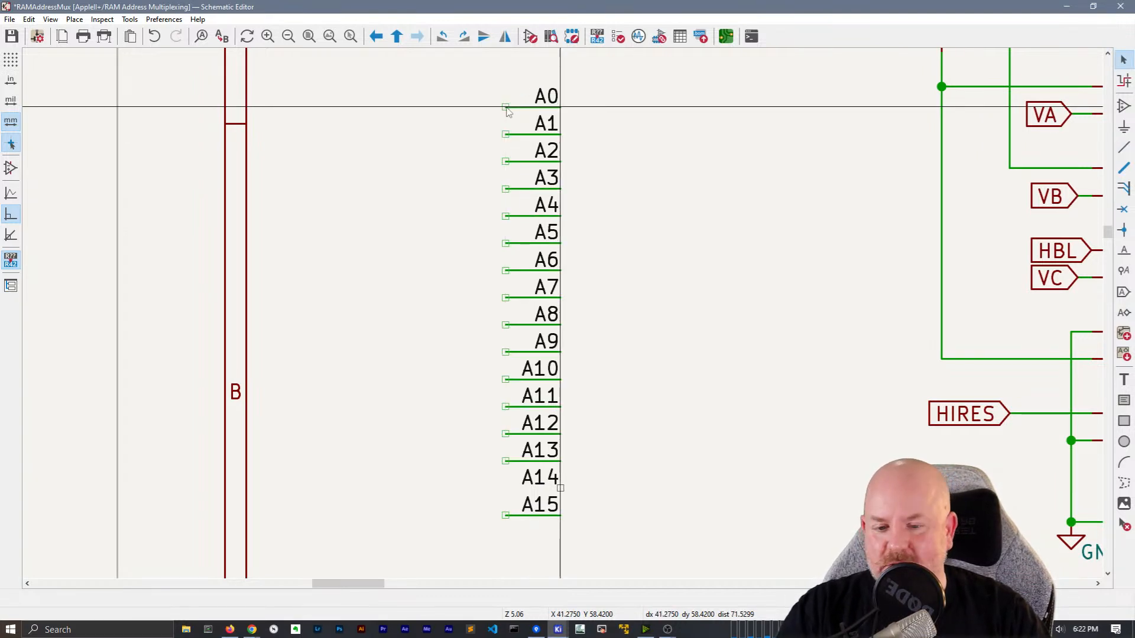
scroll(660, 204, down, 5)
scroll(564, 314, up, 4)
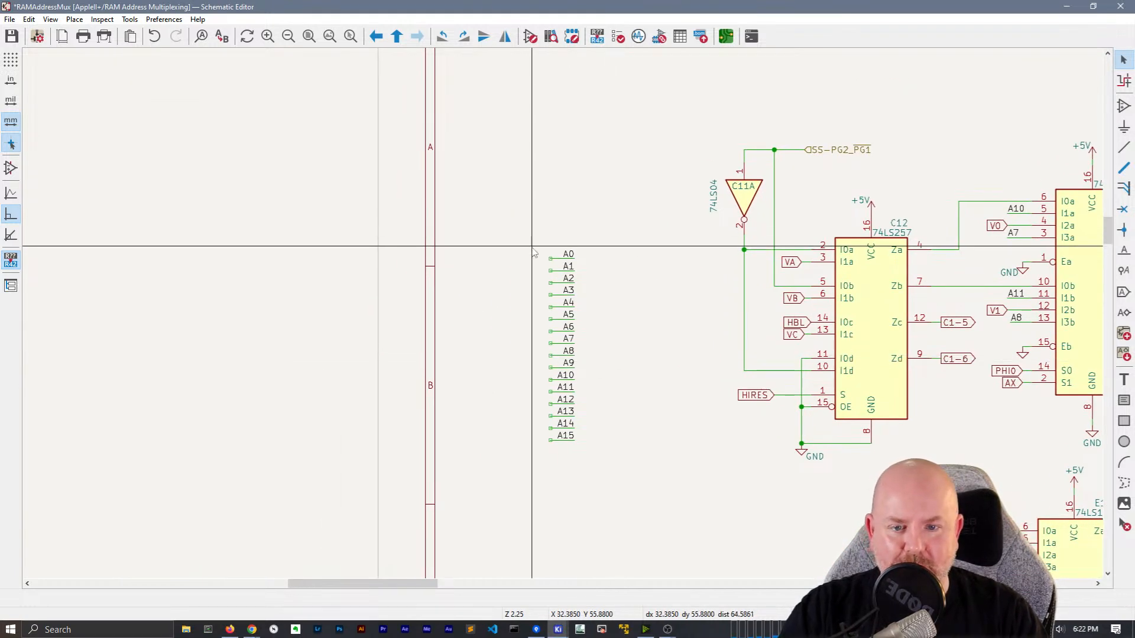
Add wire-to-bus entries to every A0–A15 wire and start a bus below the A15 entry
key(z)
click(538, 248)
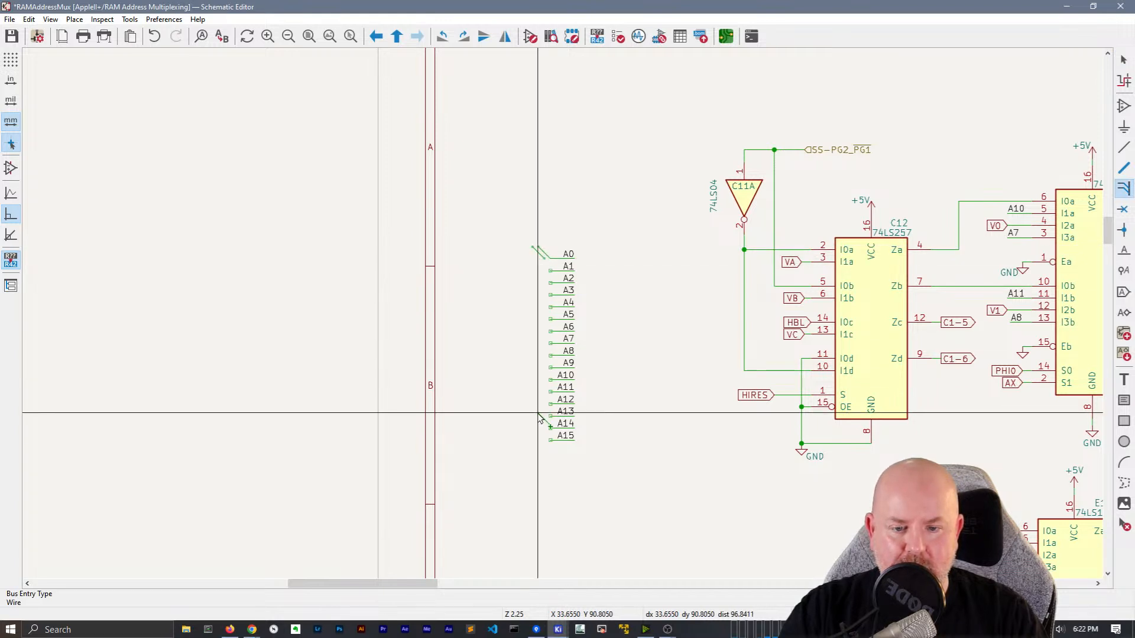
key(Escape)
click(535, 253)
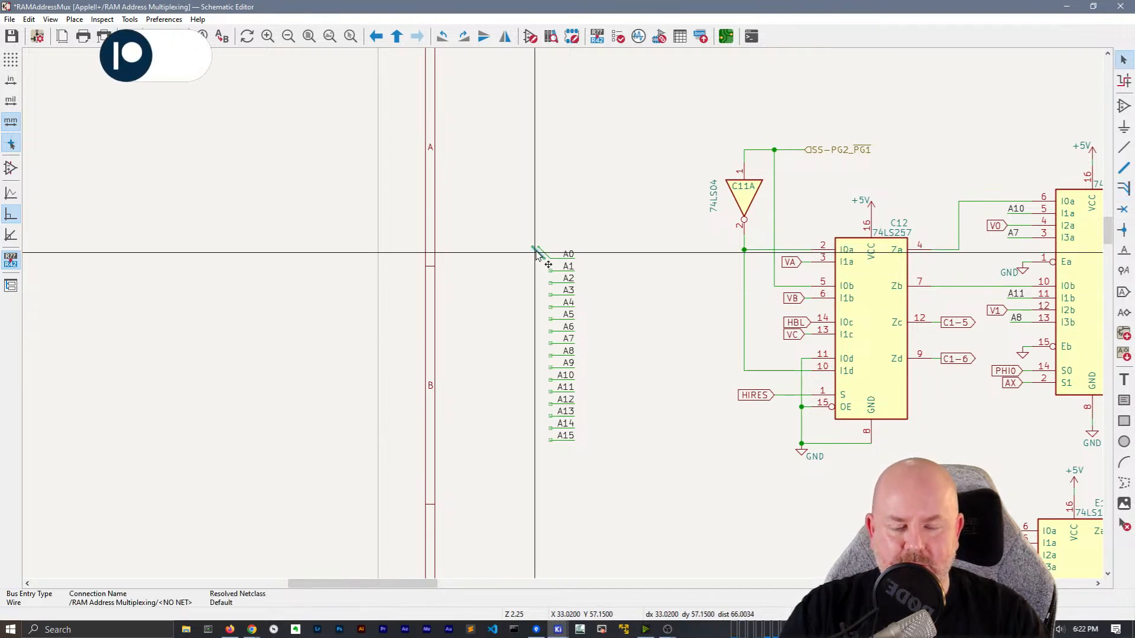
key(Delete)
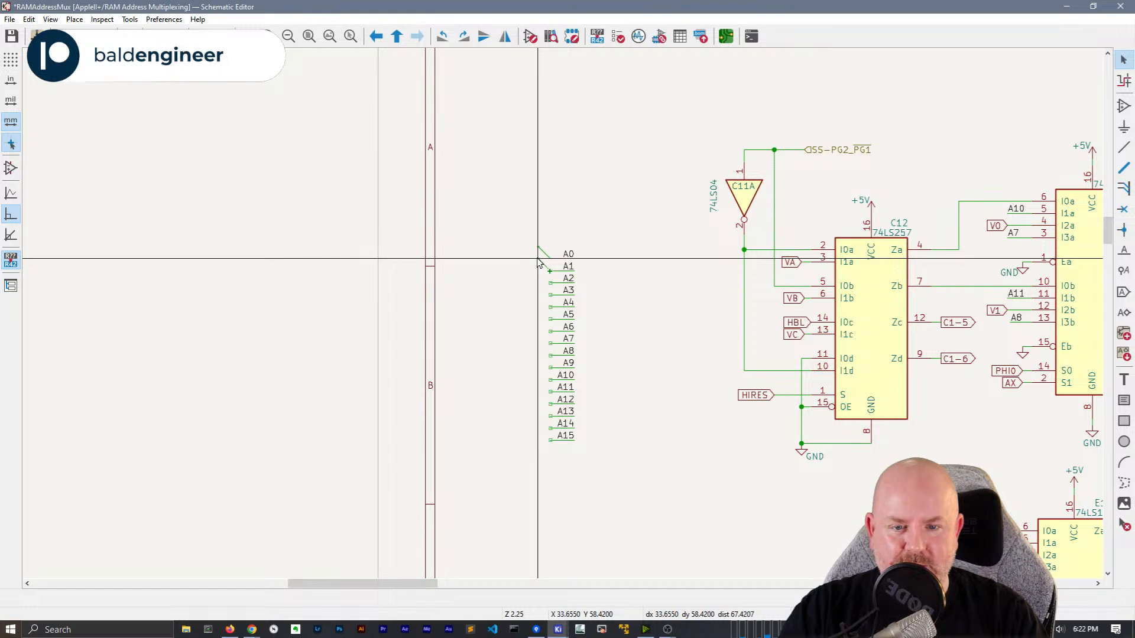
key(z)
key(Escape)
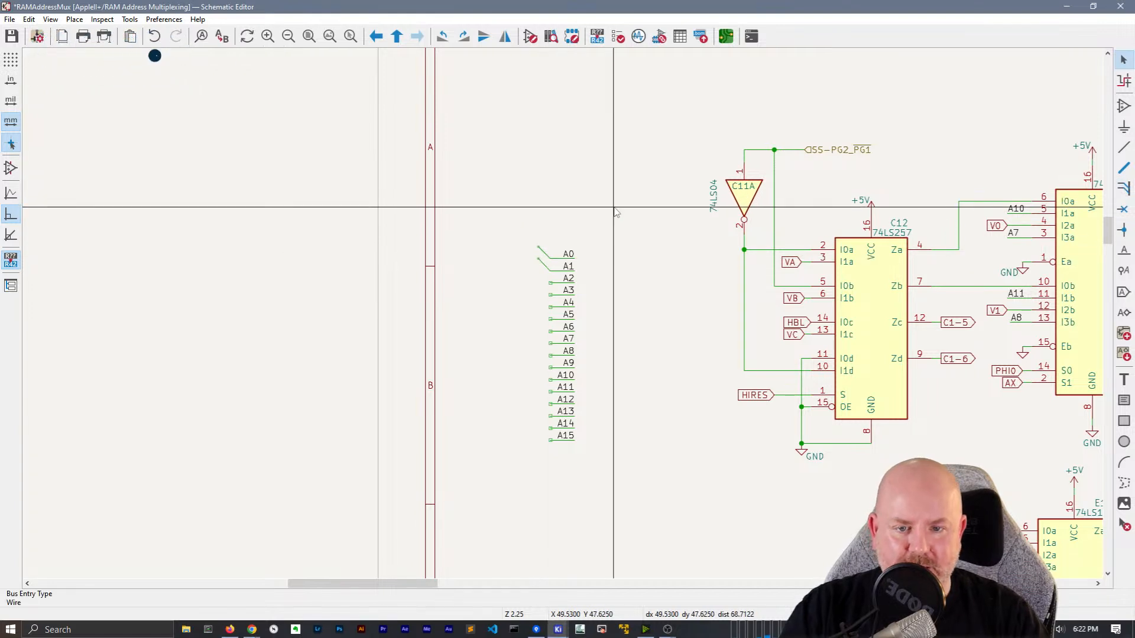
key(Insert)
key(Insert)
key(Insert)
key(Insert)
key(Insert)
key(Insert)
key(Insert)
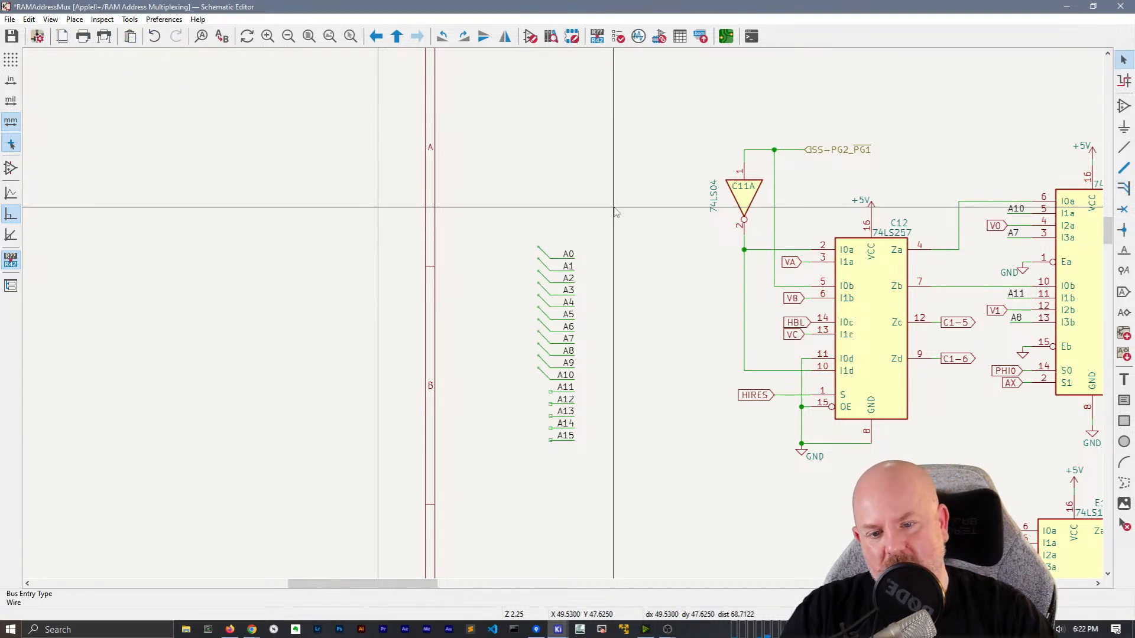
key(Insert)
key(Insert)
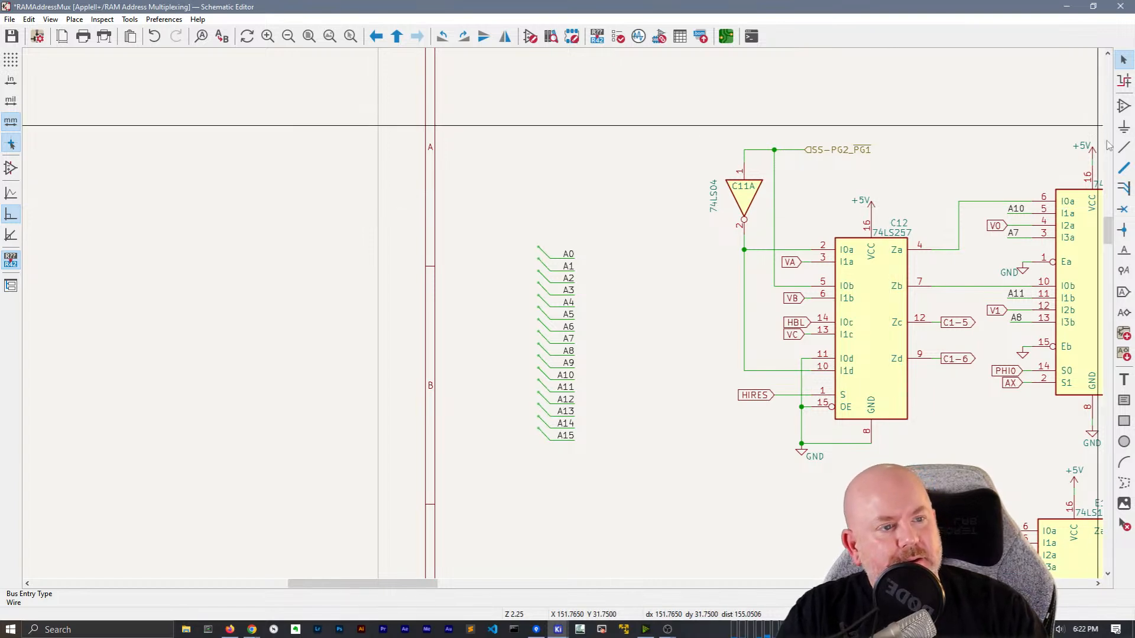
click(1124, 168)
click(538, 425)
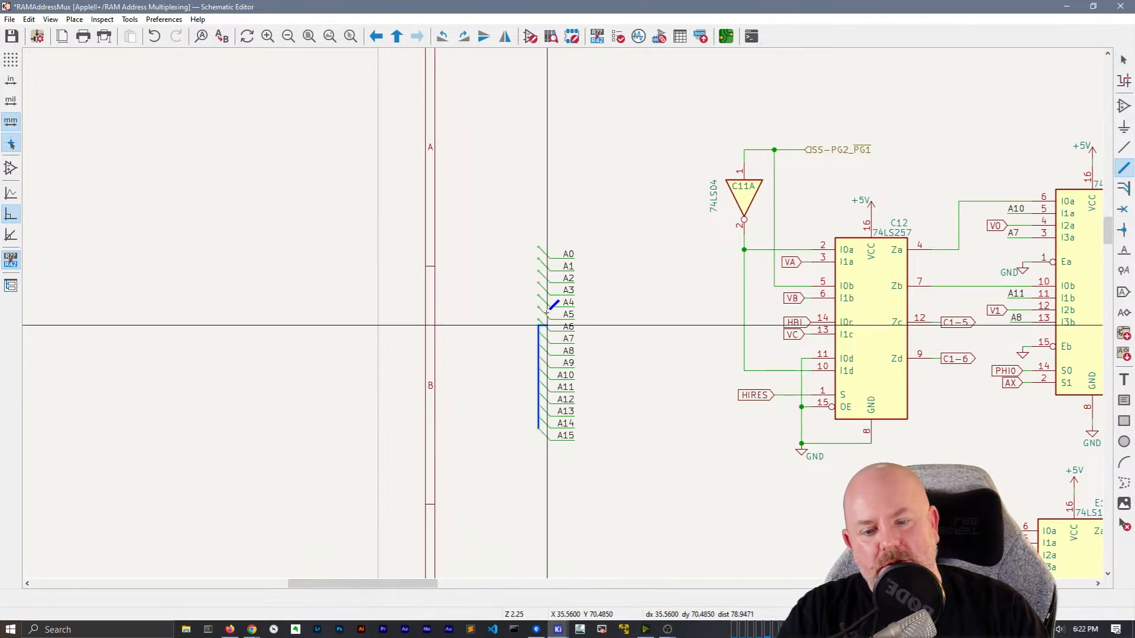
Finish the bus above the A0 entry and place label A[0..15] at its end
double_click(507, 242)
key(Escape)
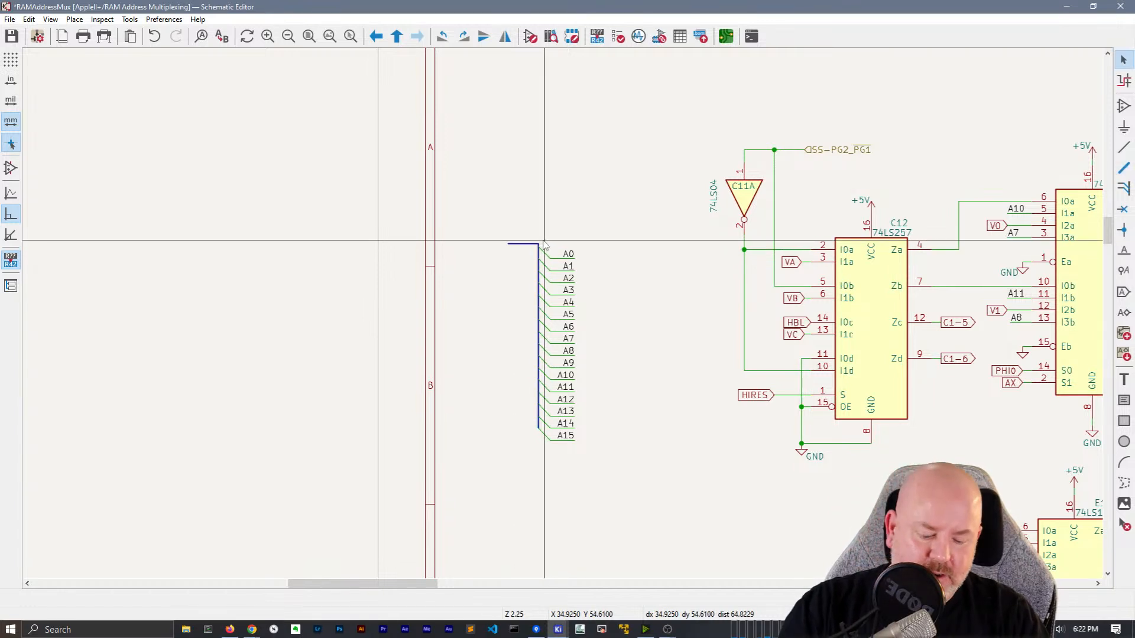
key(l)
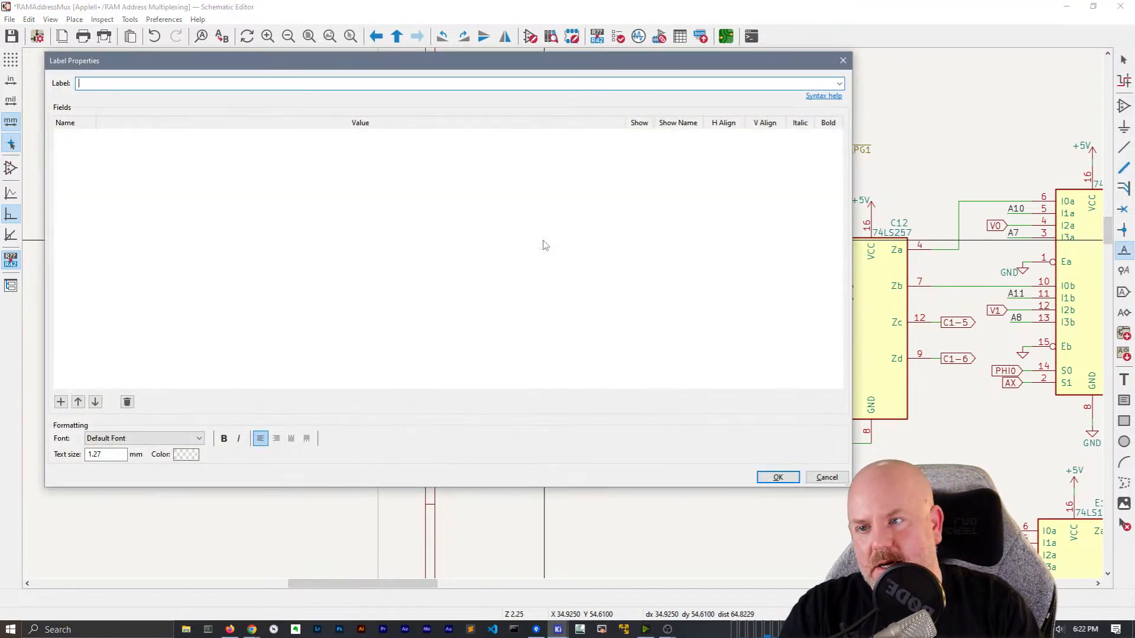
text(A[0..15])
key(Return)
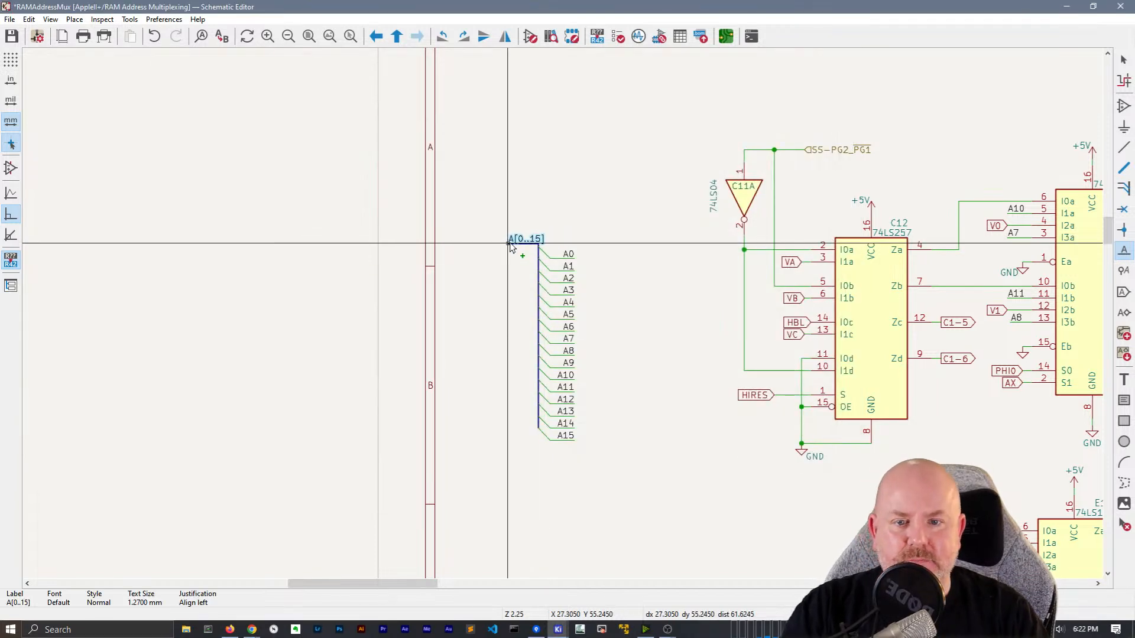
click(511, 242)
click(513, 241)
key(Escape)
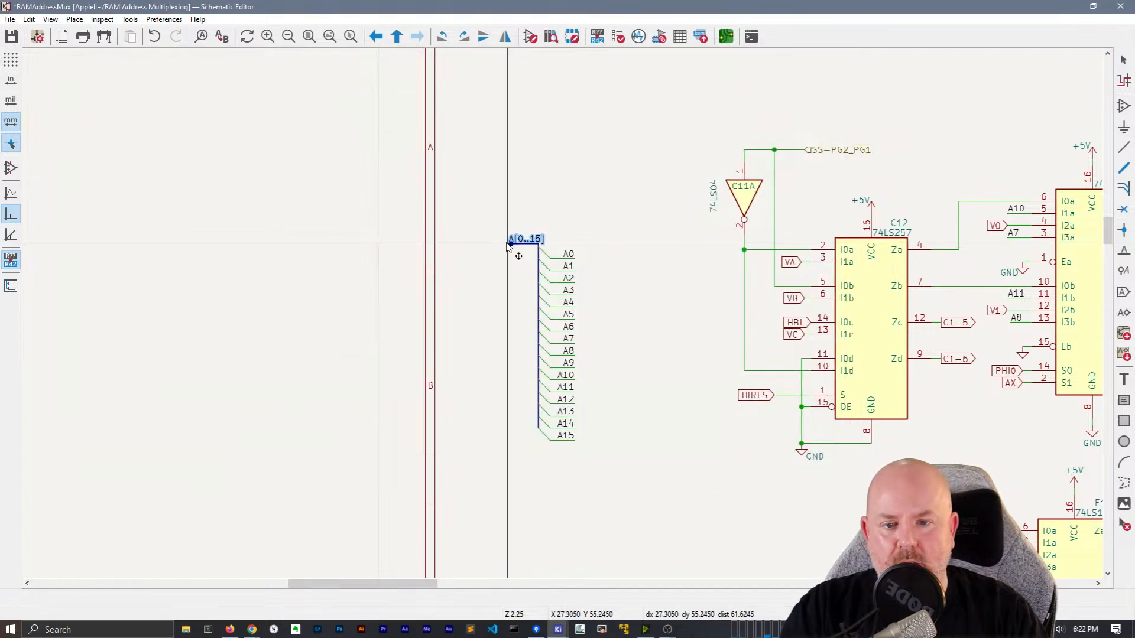
key(Escape)
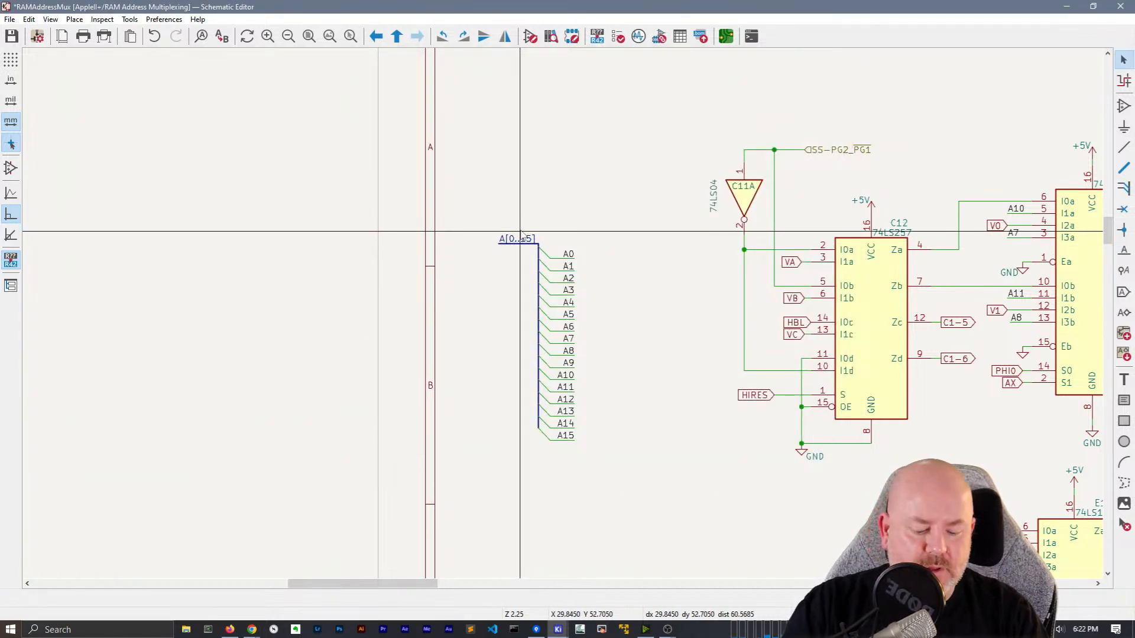
Convert A[0..15] to a hierarchical label, rotated to sit left of the bus
click(521, 231)
key(h)
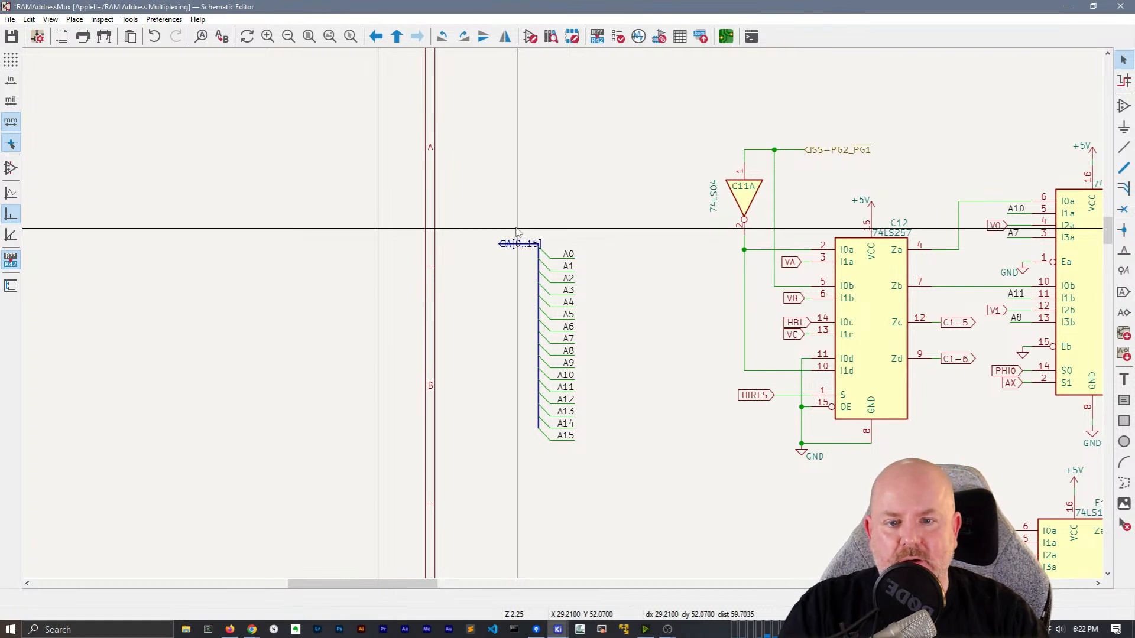
key(ctrl+z)
click(537, 266)
click(540, 241)
key(r)
key(r)
click(529, 244)
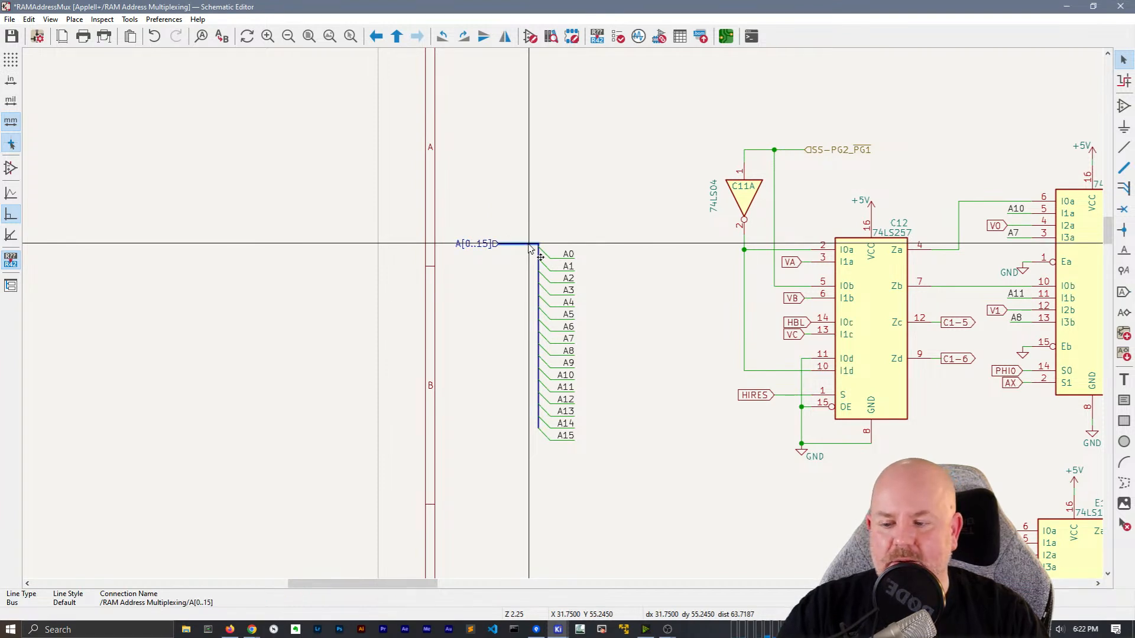
click(518, 310)
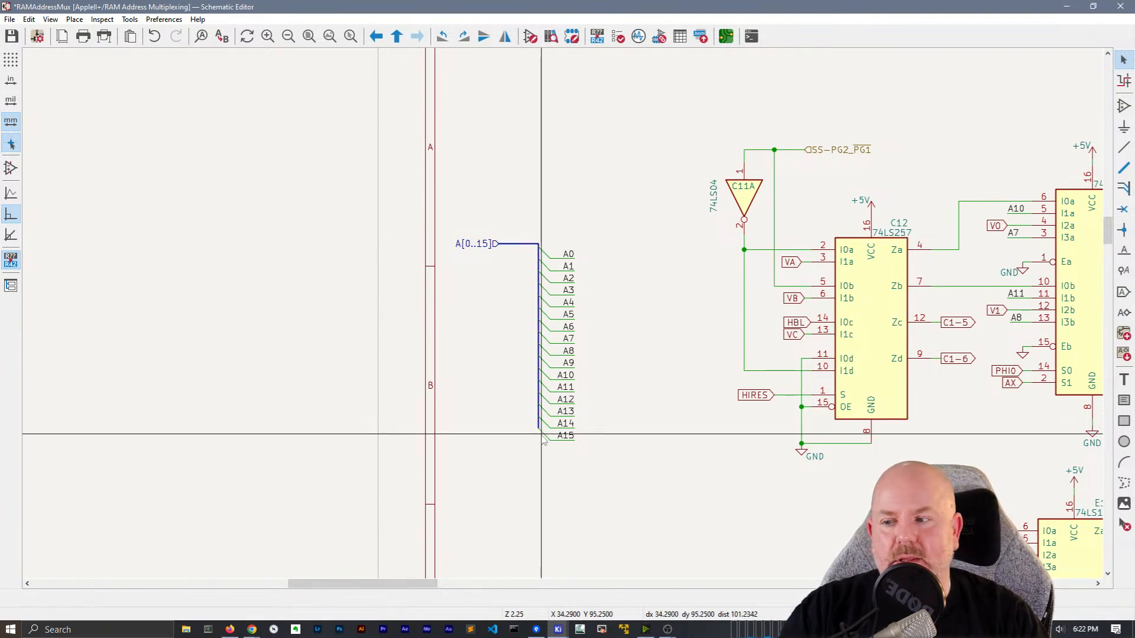
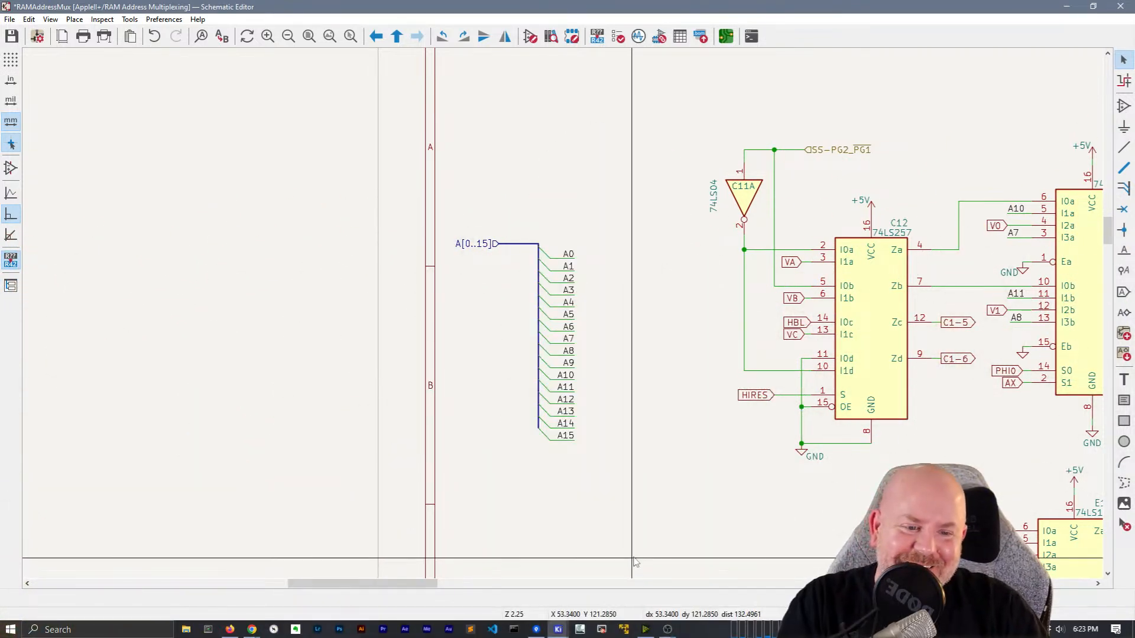
Move the C11A, C12 and E11 group, with their wires, up and to the left
middle_drag(717, 505, 402, 410)
scroll(426, 480, down, 3)
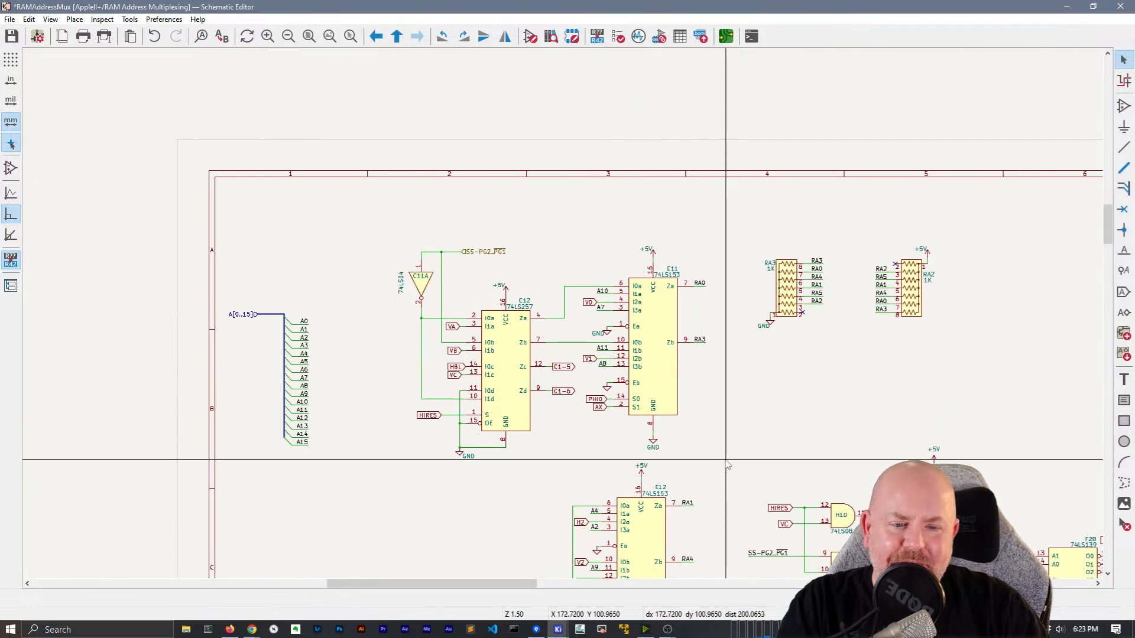
drag(727, 466, 393, 177)
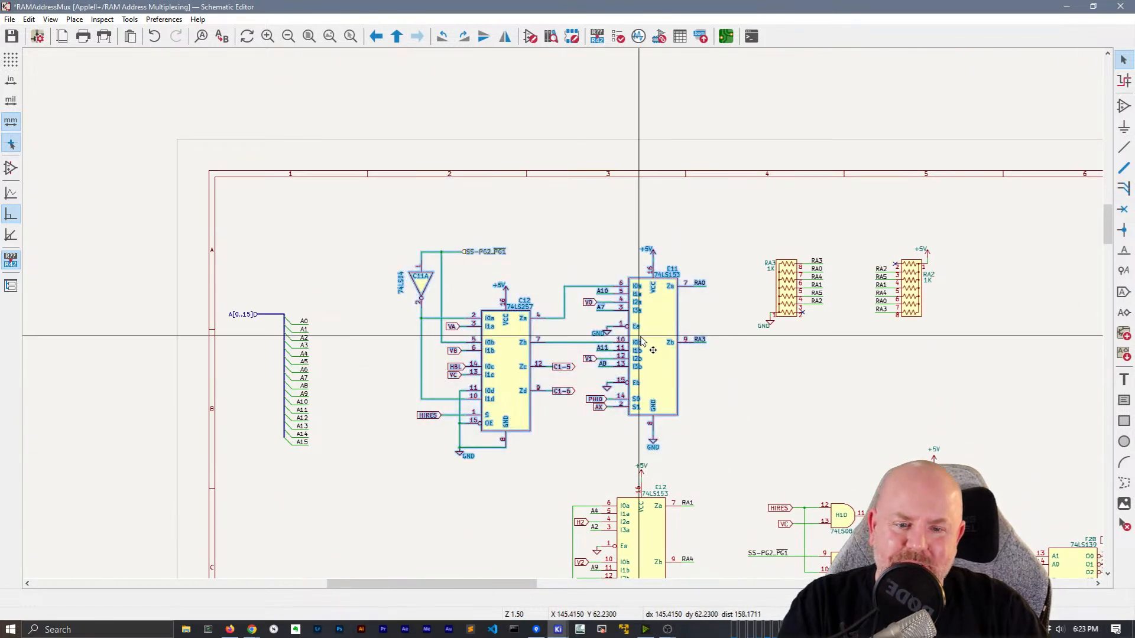
mouse_move(651, 336)
mouse_down()
mouse_move(623, 332)
mouse_move(641, 329)
mouse_up()
click(640, 328)
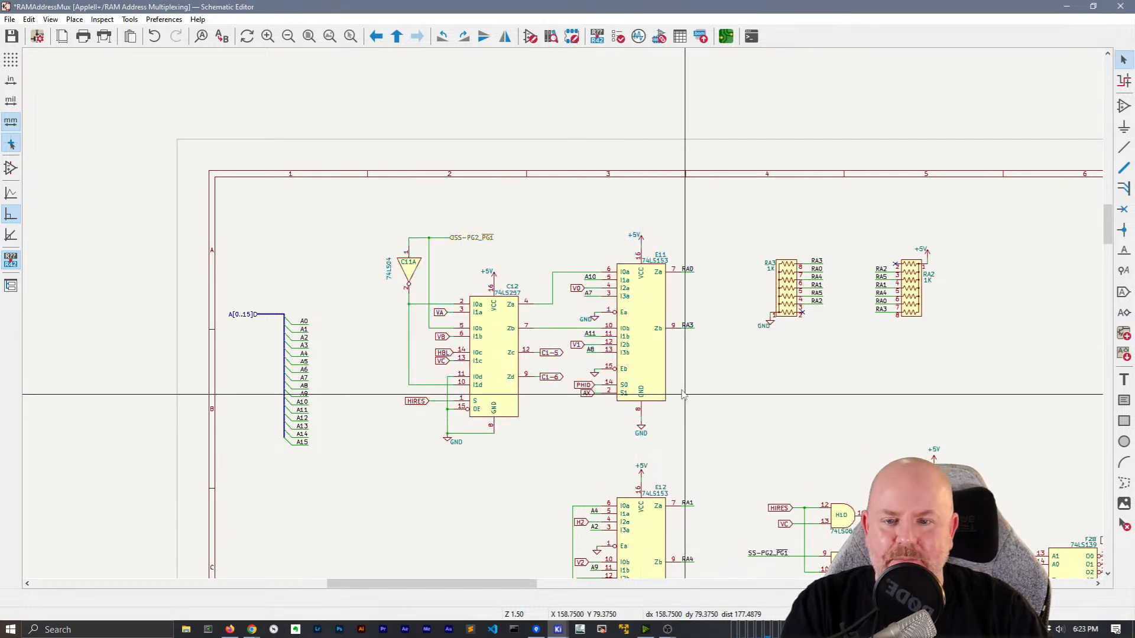
scroll(727, 353, down, 1)
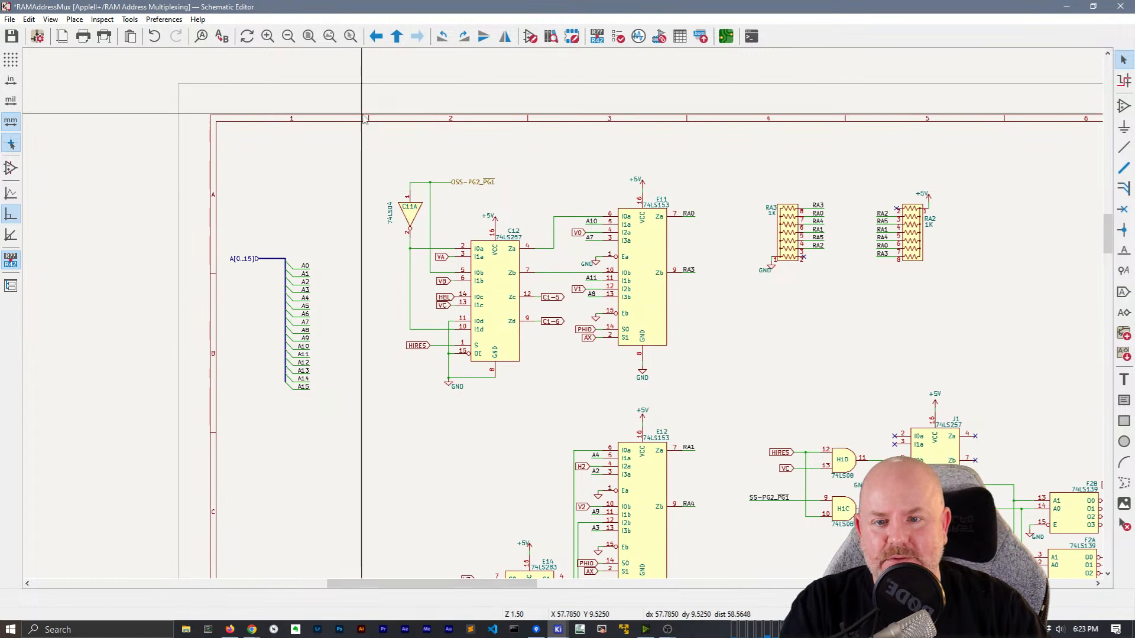
ctrl+scroll(405, 168, up, 3)
Place the SS-PG2_PG1 label left of C11A facing right, and wire it to C11A's input
click(682, 355)
drag(682, 355, 527, 350)
key(r)
key(r)
click(527, 349)
key(w)
click(576, 350)
drag(698, 372, 661, 327)
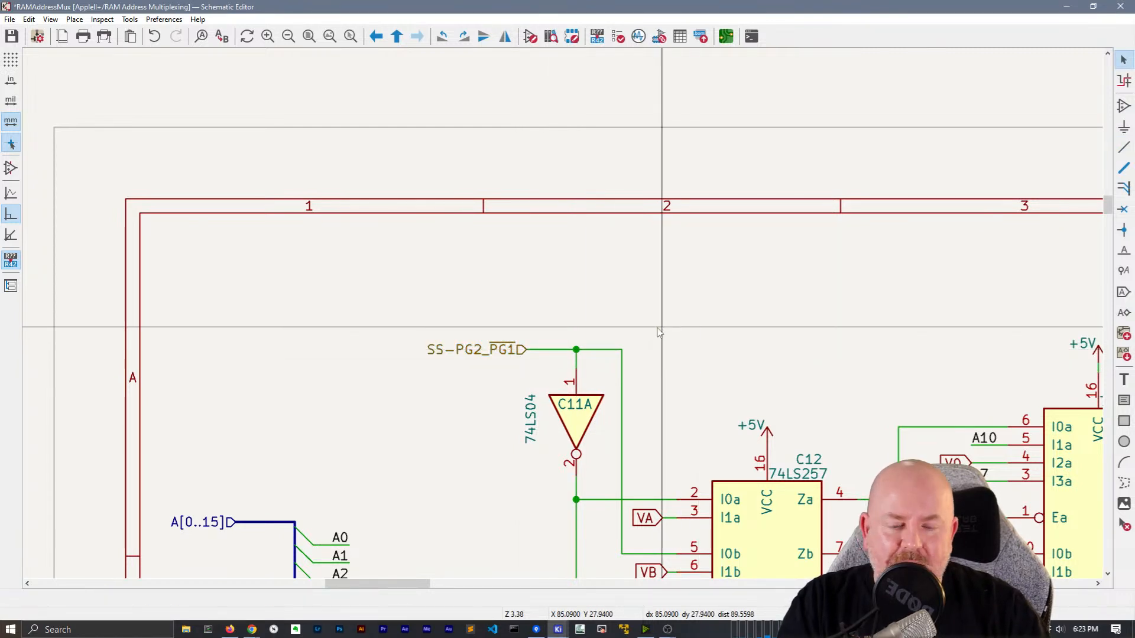
Move the SS-PG2_PG1 label toward the left border and shift the A[0..15] bus slightly right
scroll(662, 326, down, 3)
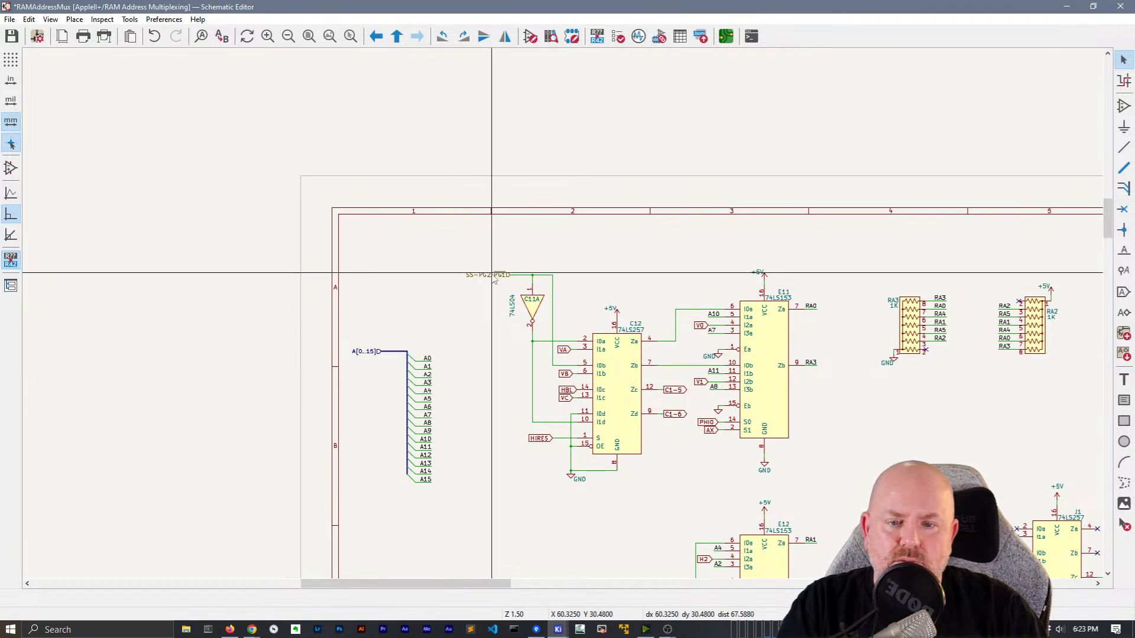
click(453, 353)
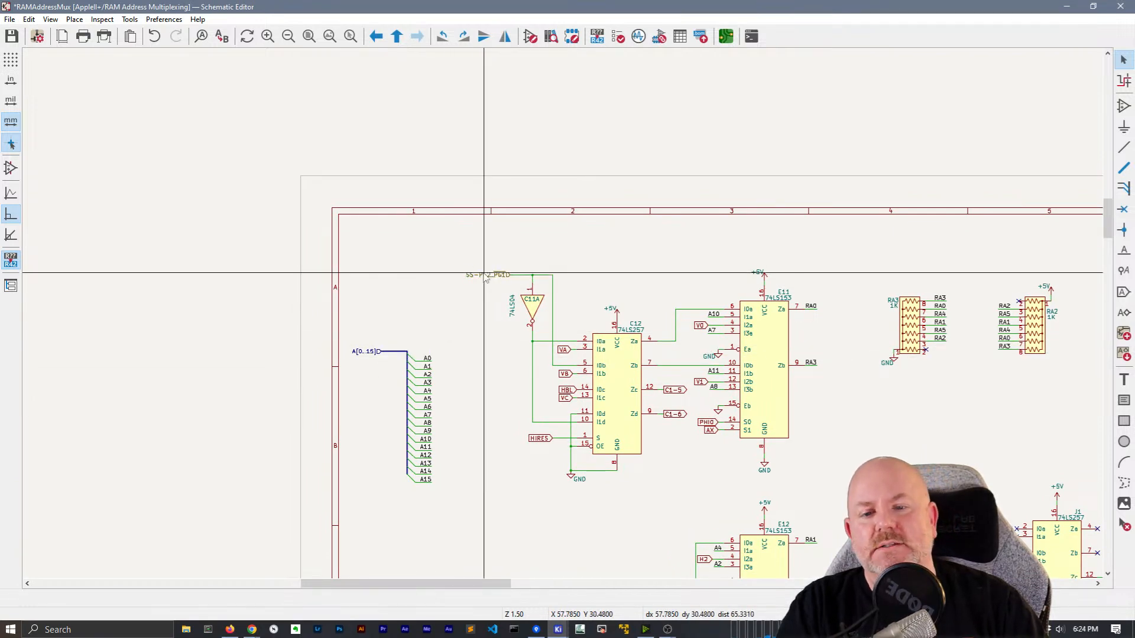
drag(480, 286, 397, 272)
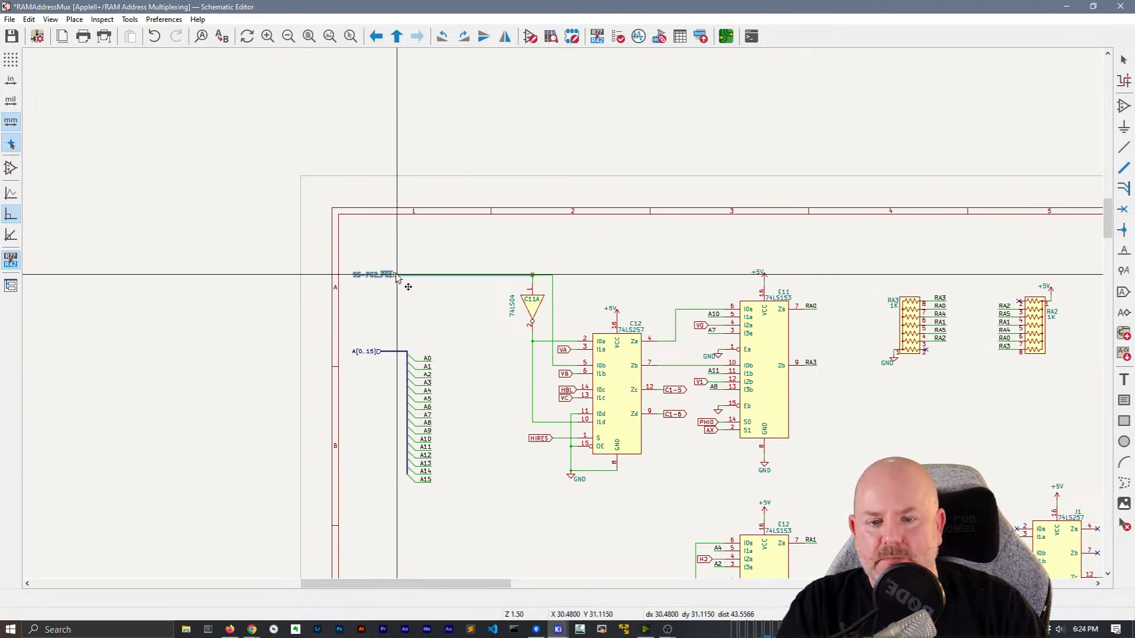
drag(464, 512, 357, 313)
drag(383, 357, 398, 355)
Highlight the HIRES net to trace all of its wires
scroll(498, 443, down, 2)
middle_drag(501, 239, 506, 221)
scroll(507, 222, up, 4)
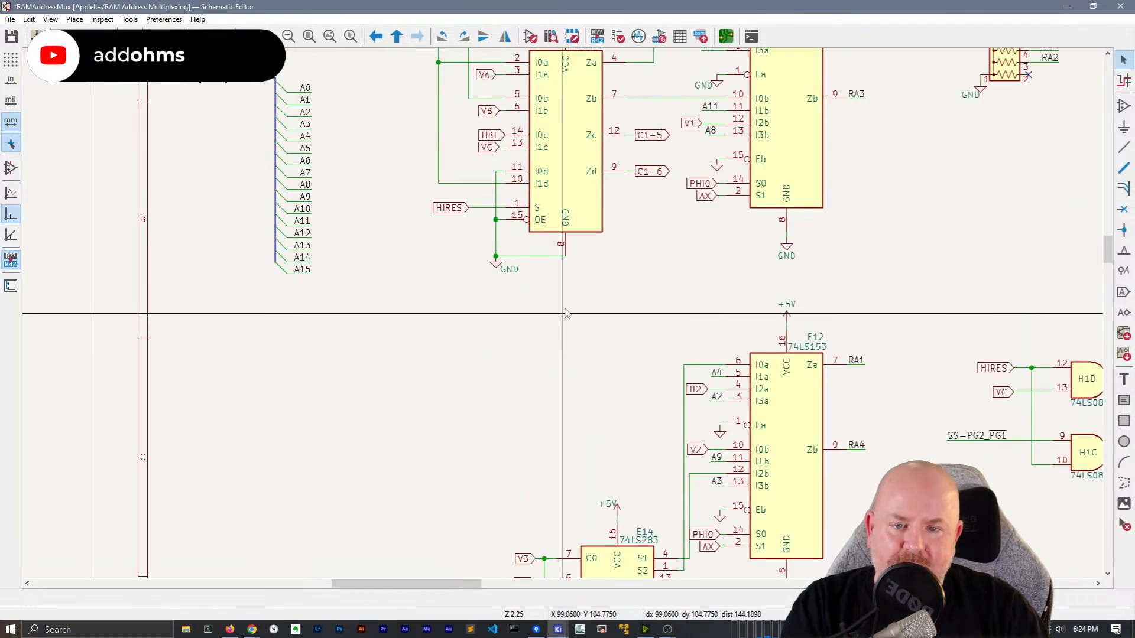
click(390, 378)
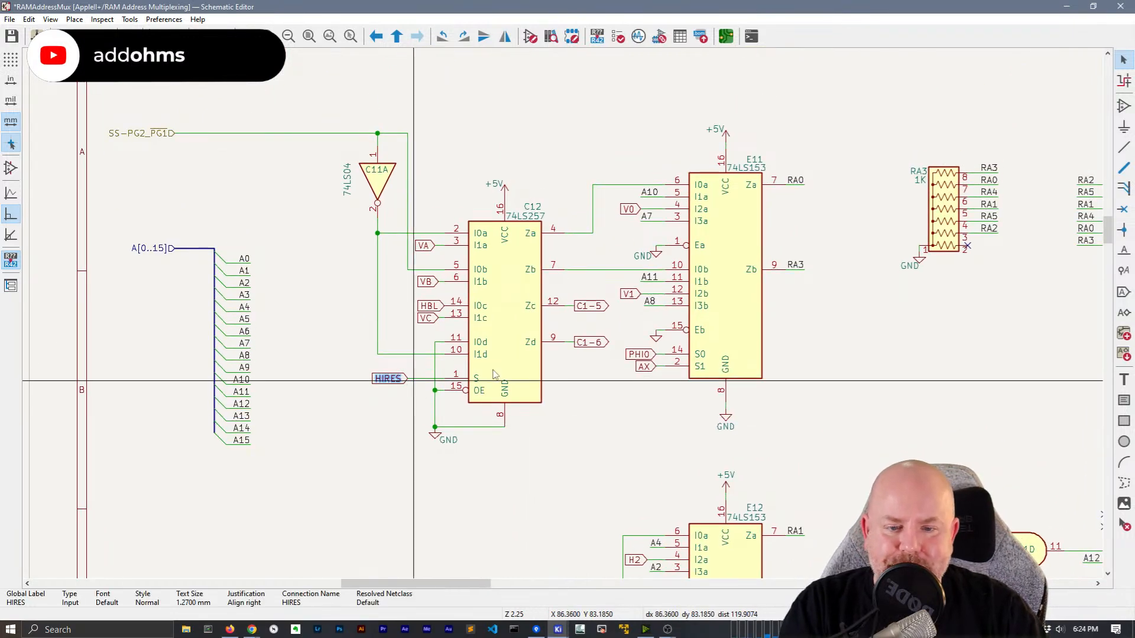
click(1123, 81)
click(387, 379)
scroll(729, 375, down, 6)
scroll(563, 313, up, 3)
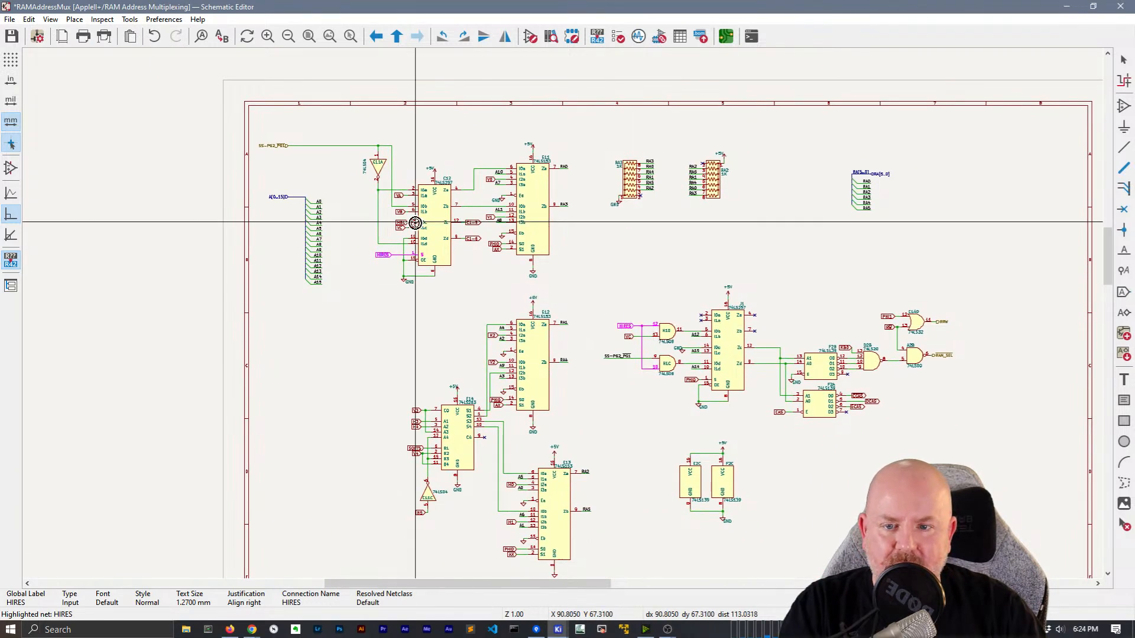
key(Escape)
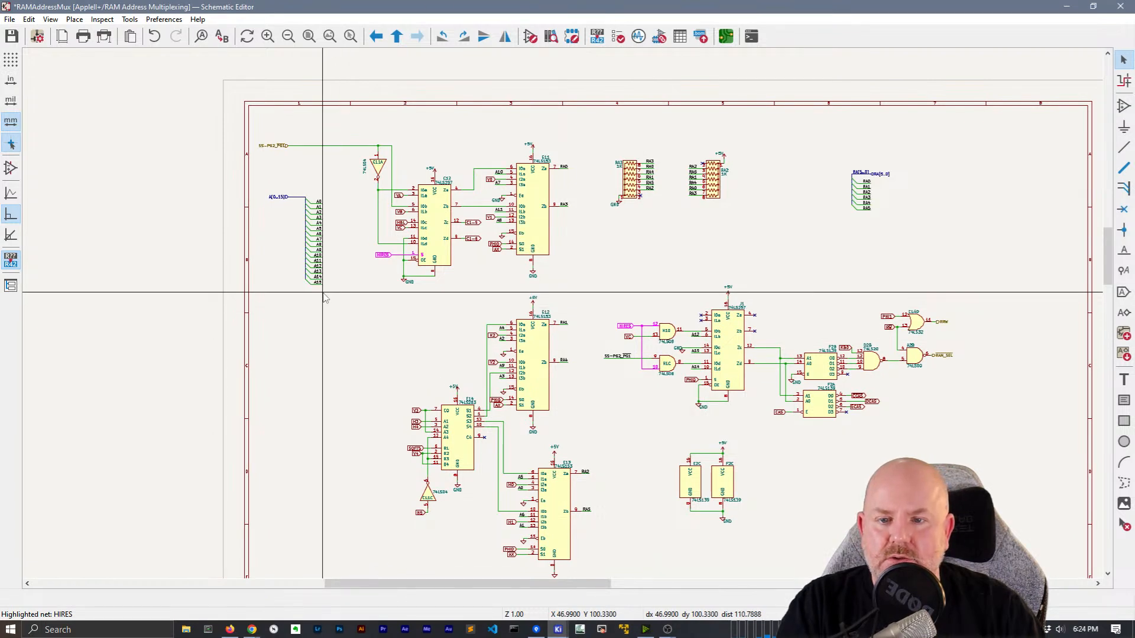
Move the A[0..15] bus and its entries down below C12
drag(327, 307, 247, 171)
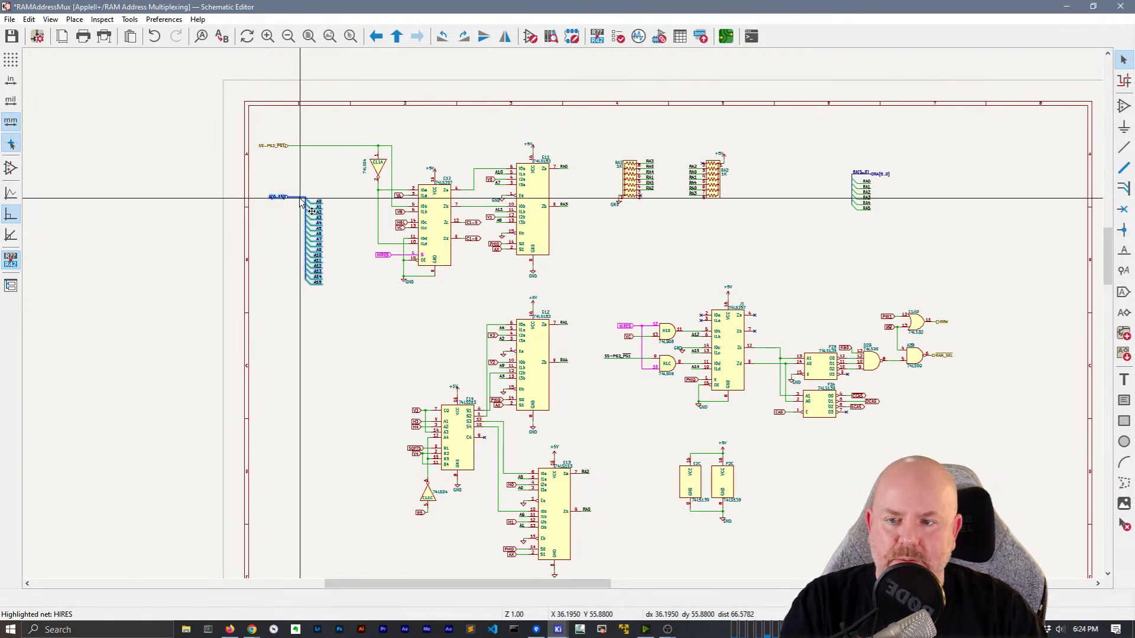
drag(300, 199, 290, 307)
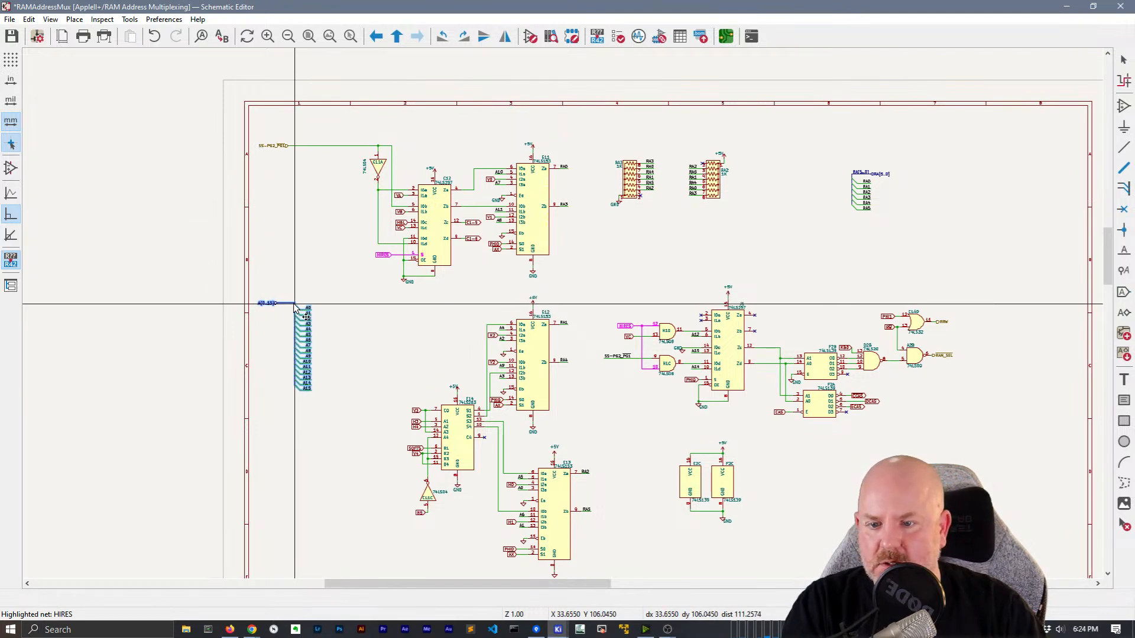
click(628, 325)
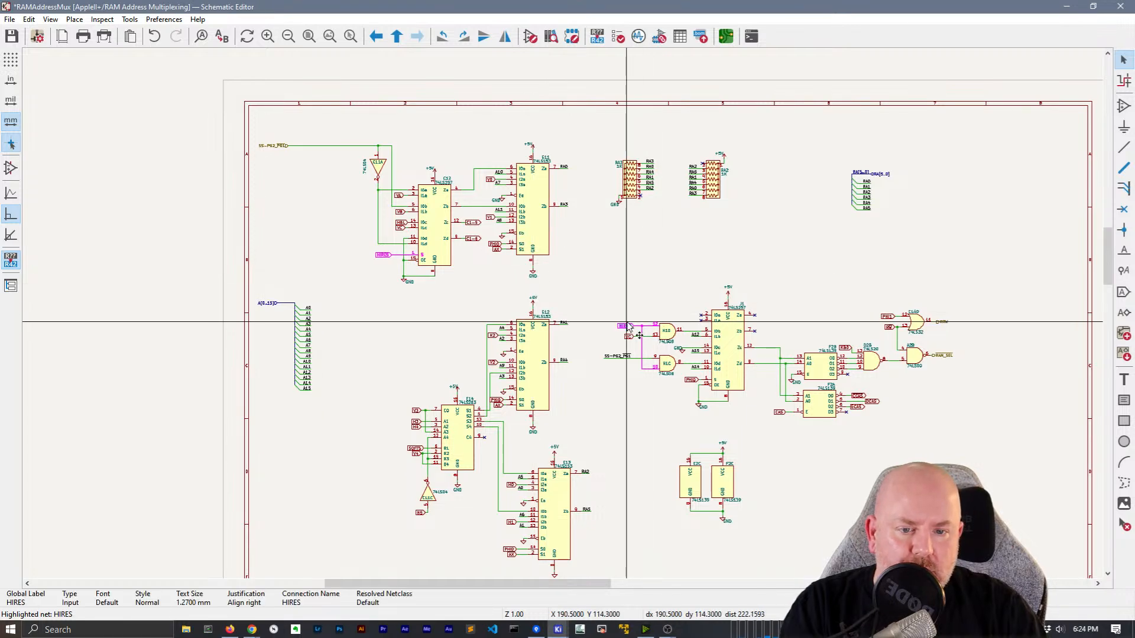
Change the HIRES global label near H1D to a plain label and align it on its wire
scroll(628, 325, up, 5)
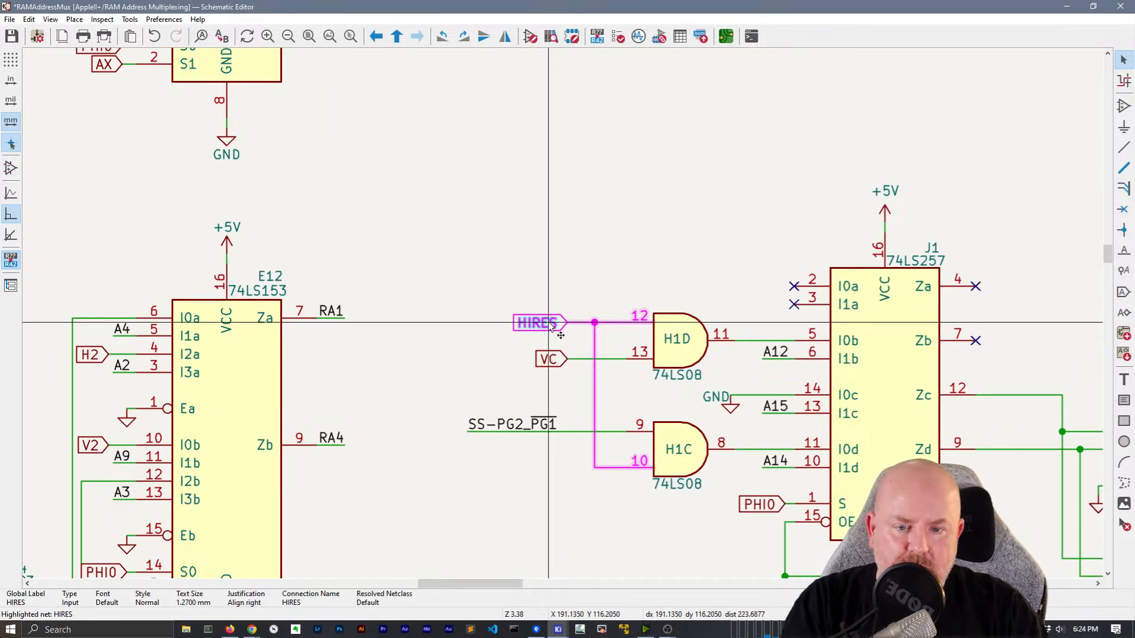
right_click(550, 327)
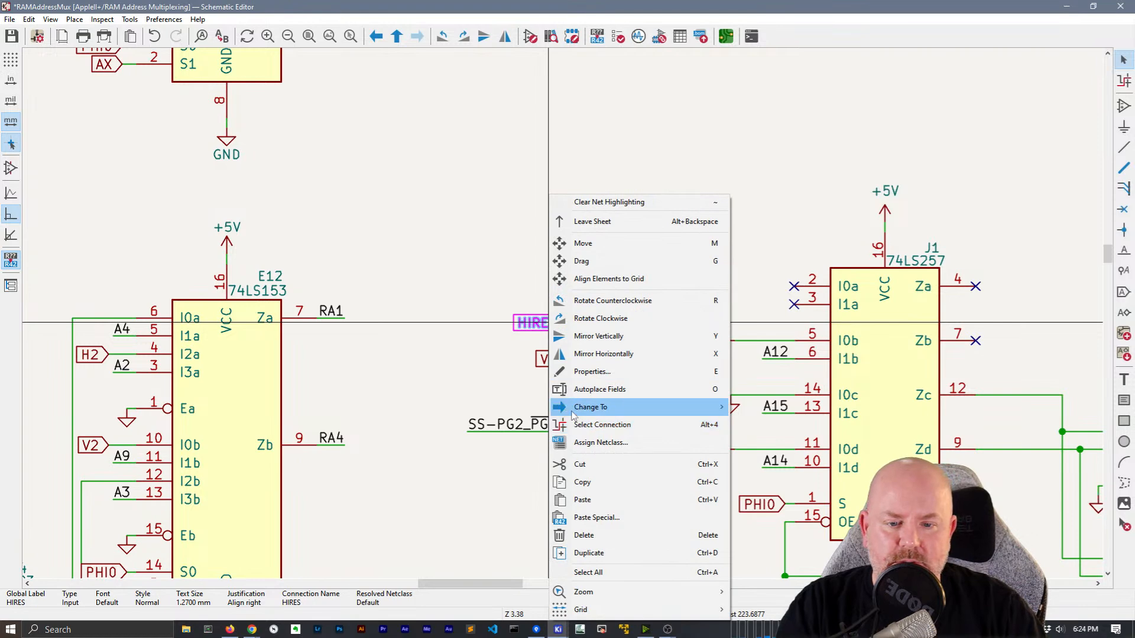
click(857, 411)
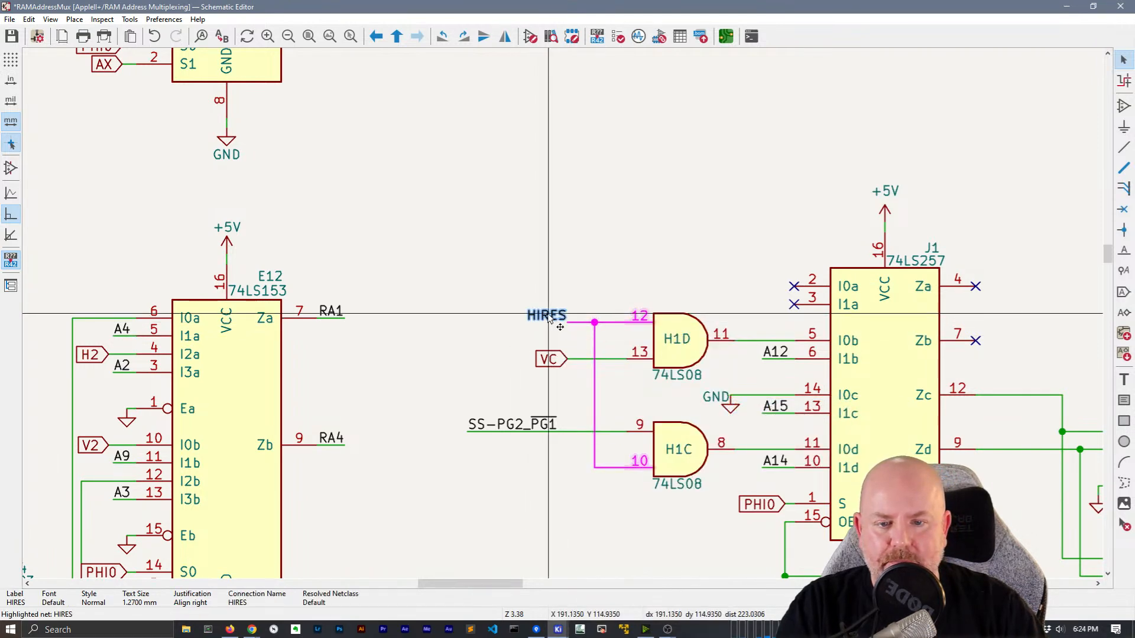
drag(572, 319, 543, 327)
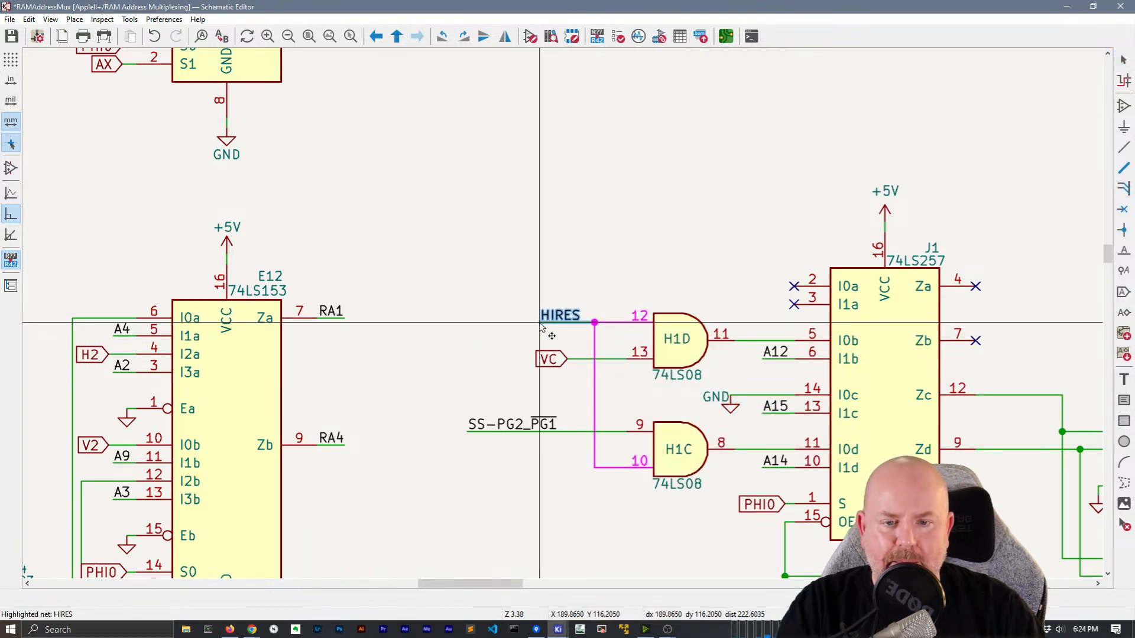
Move the HIRES label from C12's S pin to the left edge and make it a hierarchical label
scroll(542, 327, down, 5)
scroll(563, 319, up, 4)
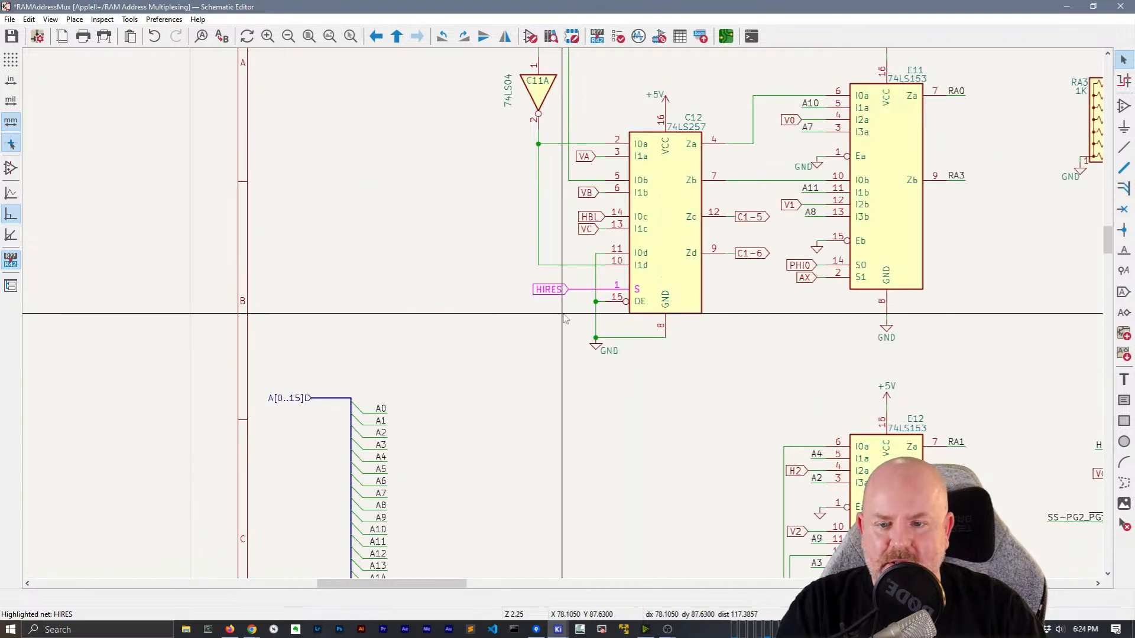
scroll(564, 319, up, 2)
click(543, 282)
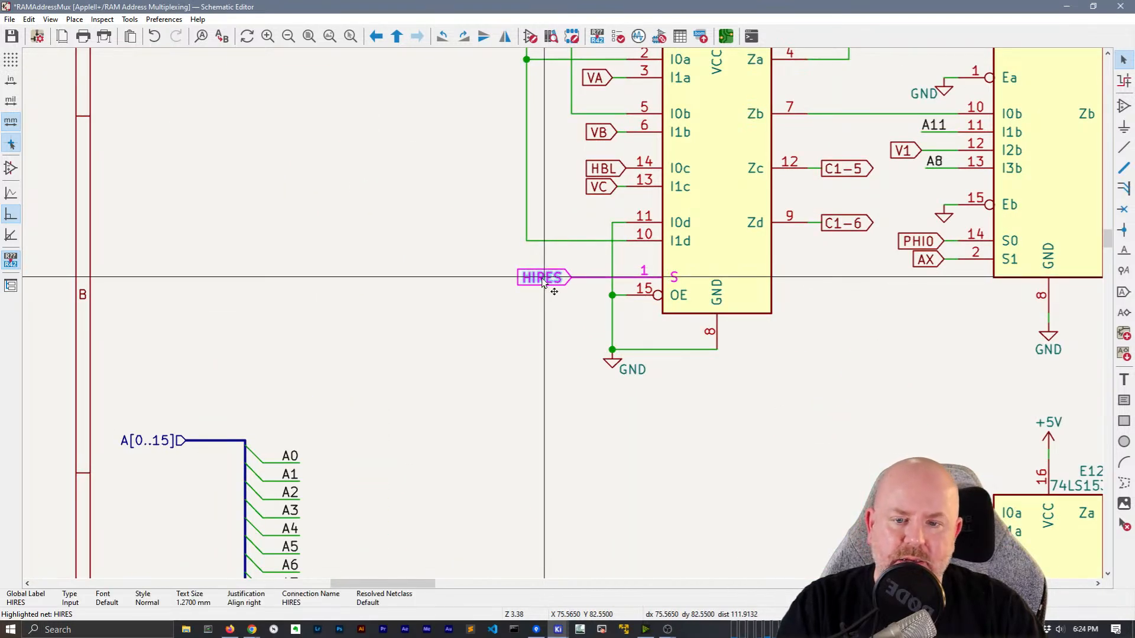
drag(543, 283, 188, 281)
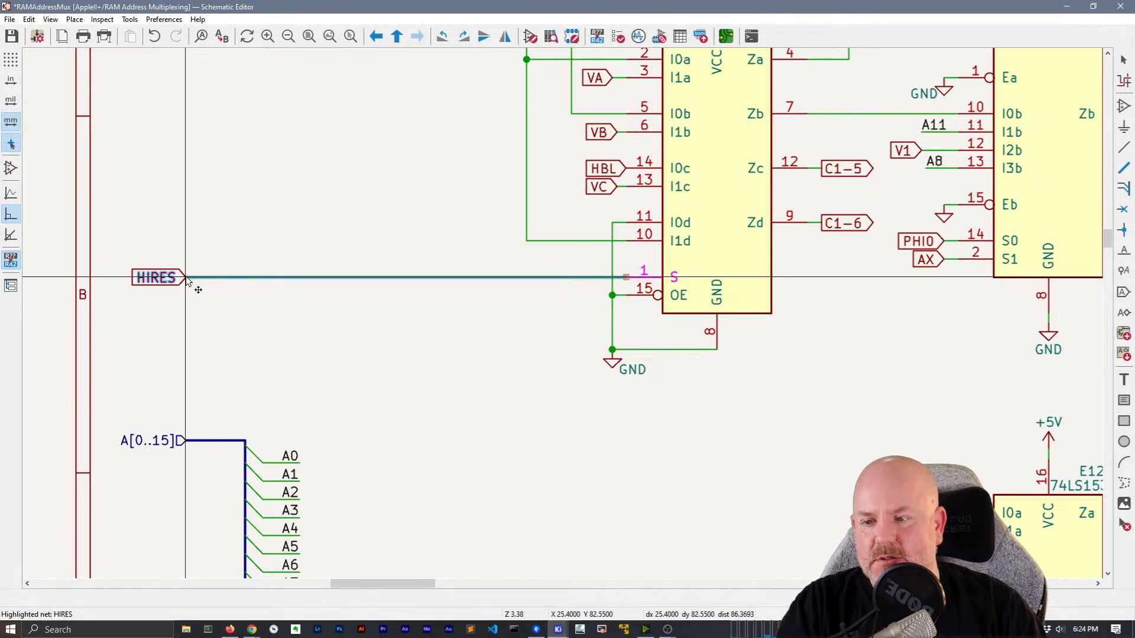
right_click(171, 299)
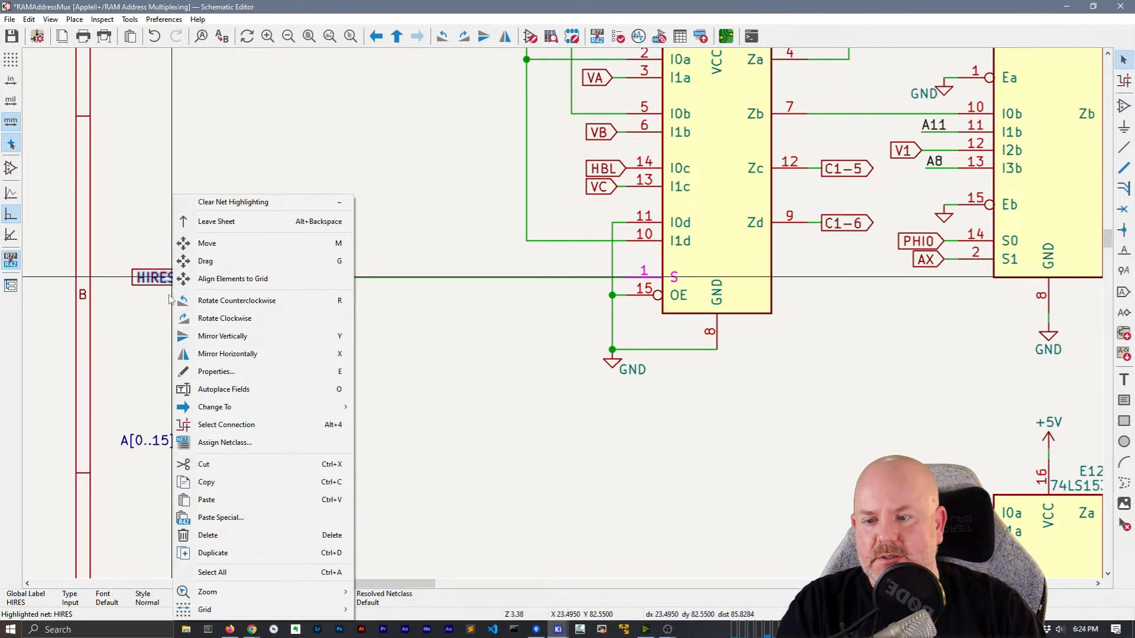
mouse_move(296, 407)
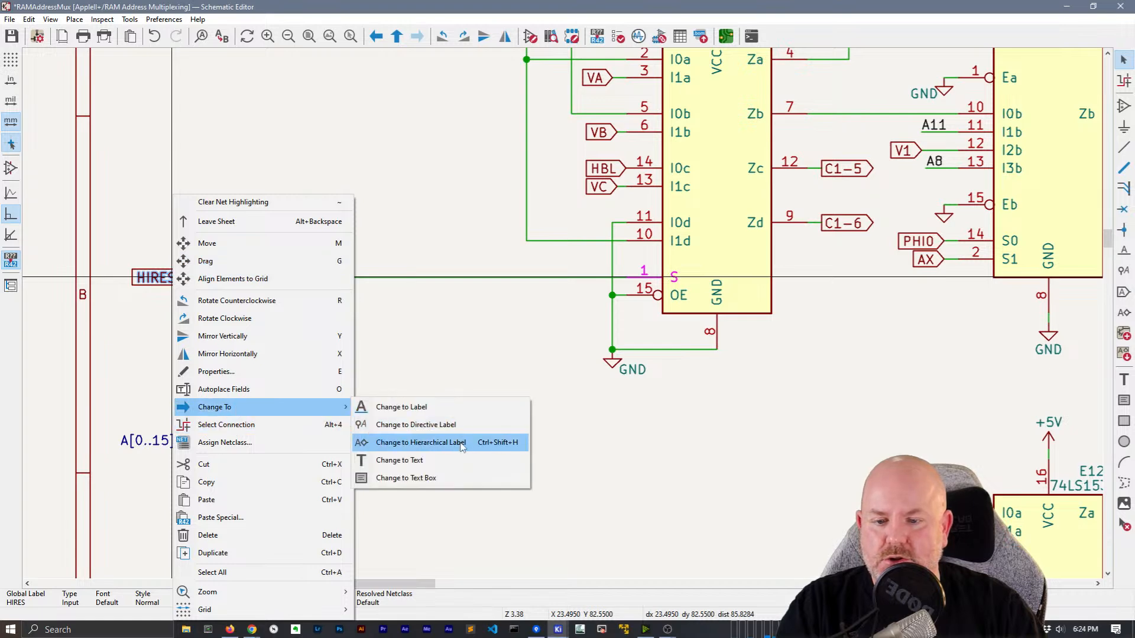
click(438, 442)
Duplicate a plain HIRES label, rotate it, and place it on C12's S pin wire
scroll(864, 443, down, 3)
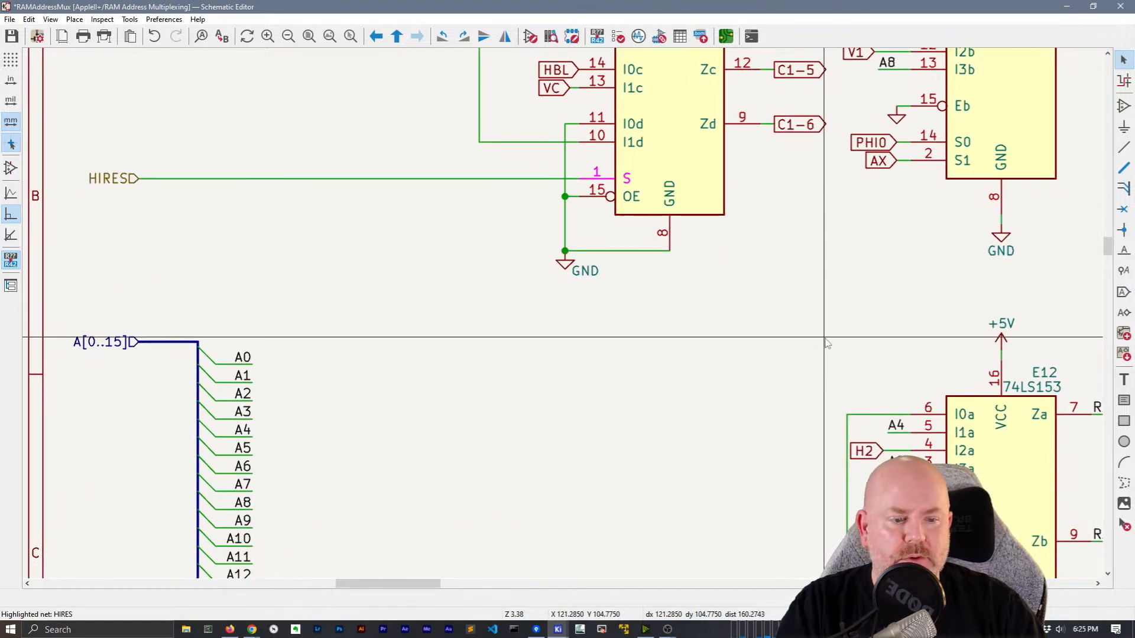
middle_drag(561, 297, 530, 313)
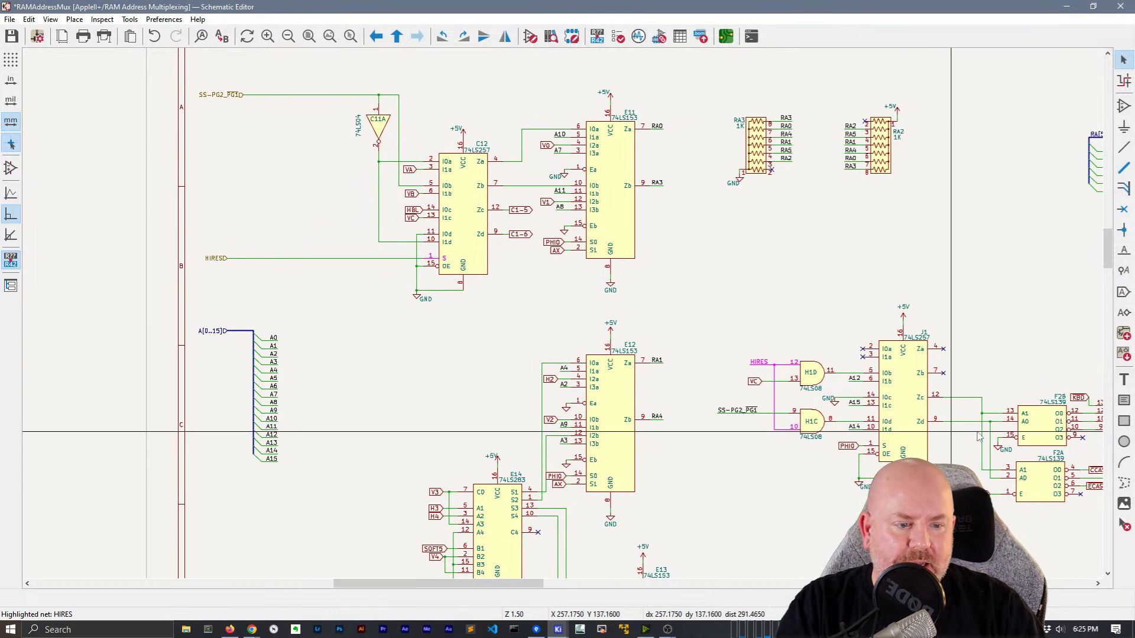
click(758, 362)
key(ctrl+d)
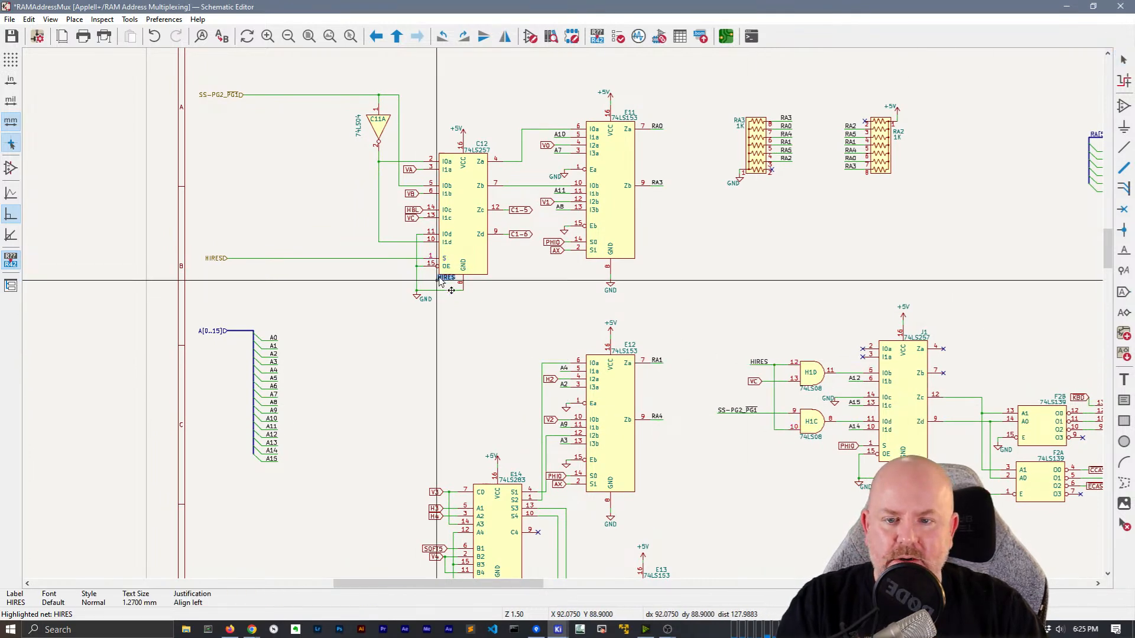
scroll(438, 279, up, 3)
key(r)
key(r)
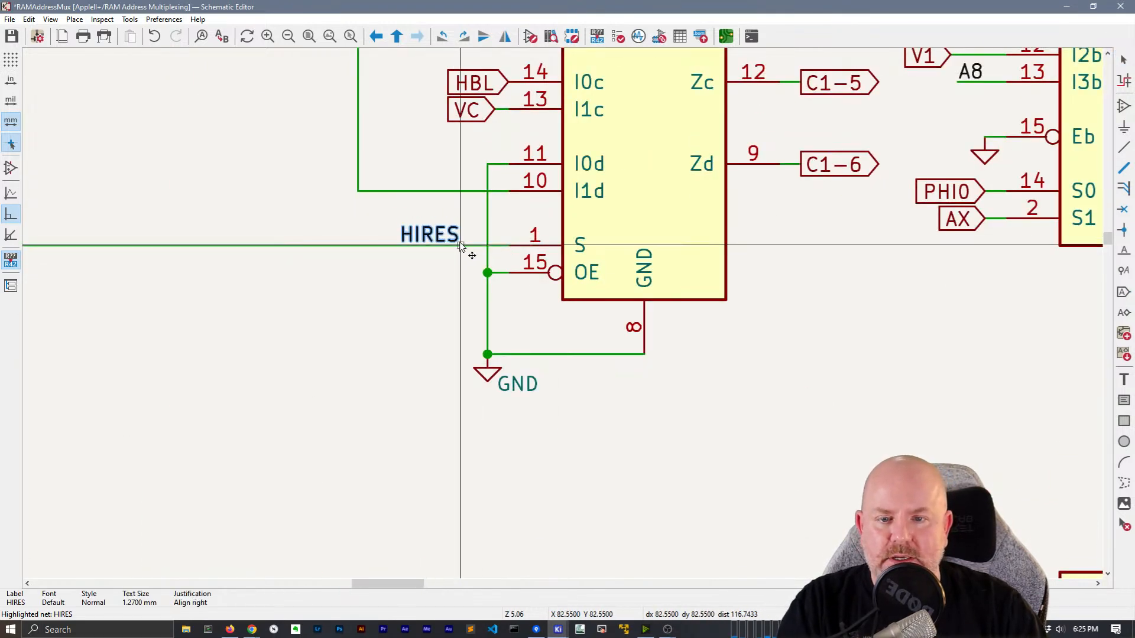
click(467, 245)
drag(485, 237, 398, 276)
click(439, 232)
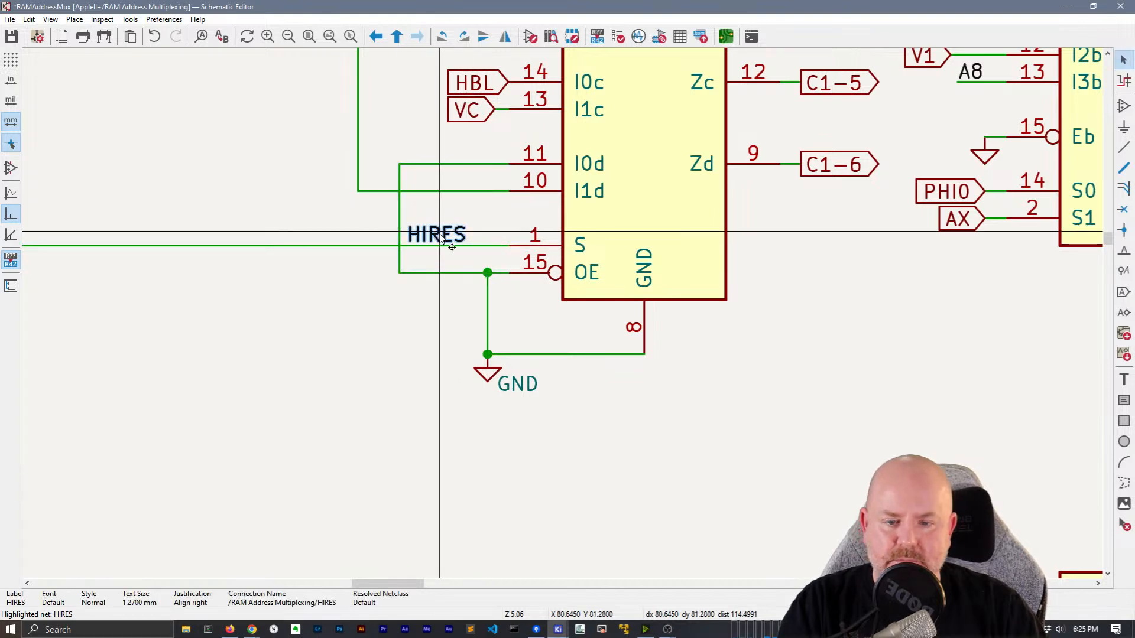
drag(439, 233, 497, 248)
Reroute the OE-to-GND wire and move the GND symbol under pin 8
drag(487, 307, 400, 281)
drag(487, 371, 647, 357)
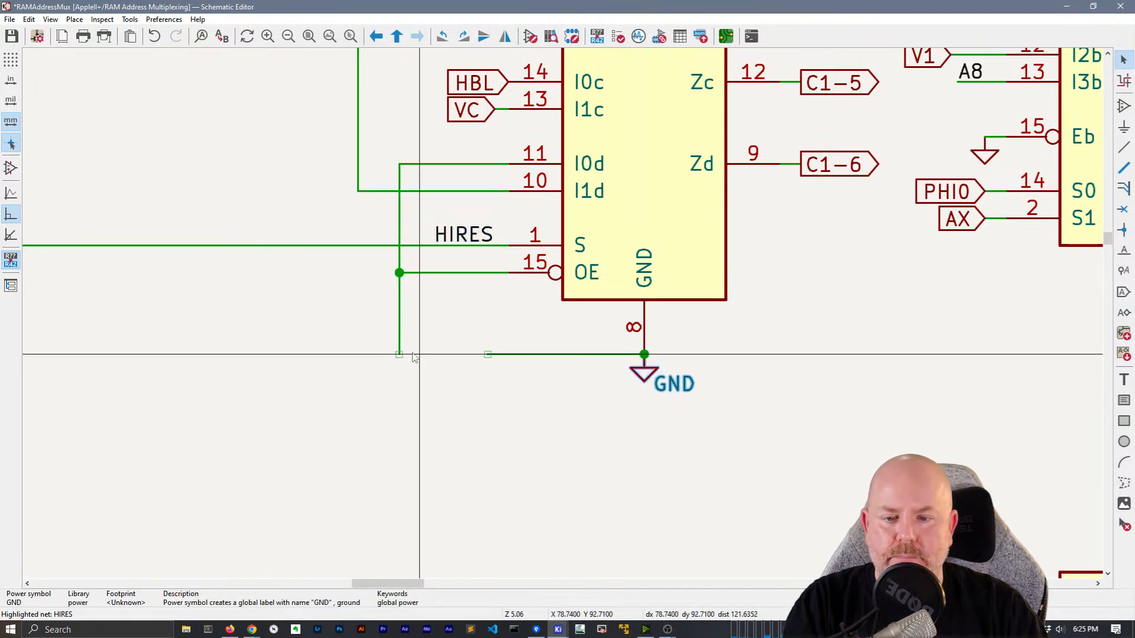
click(399, 353)
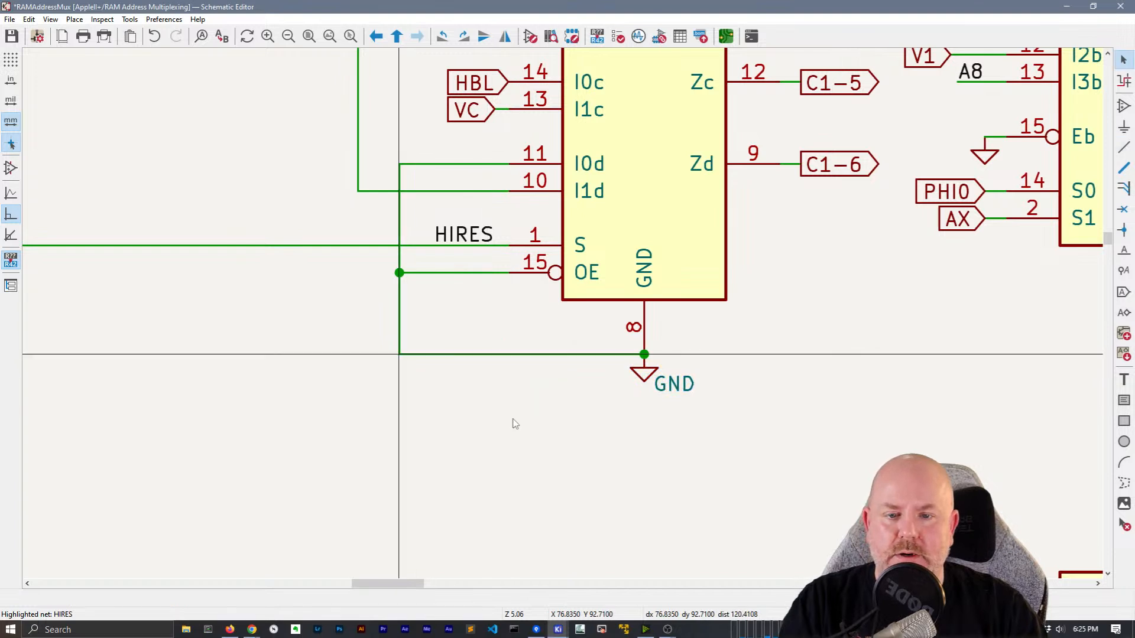
scroll(513, 423, down, 3)
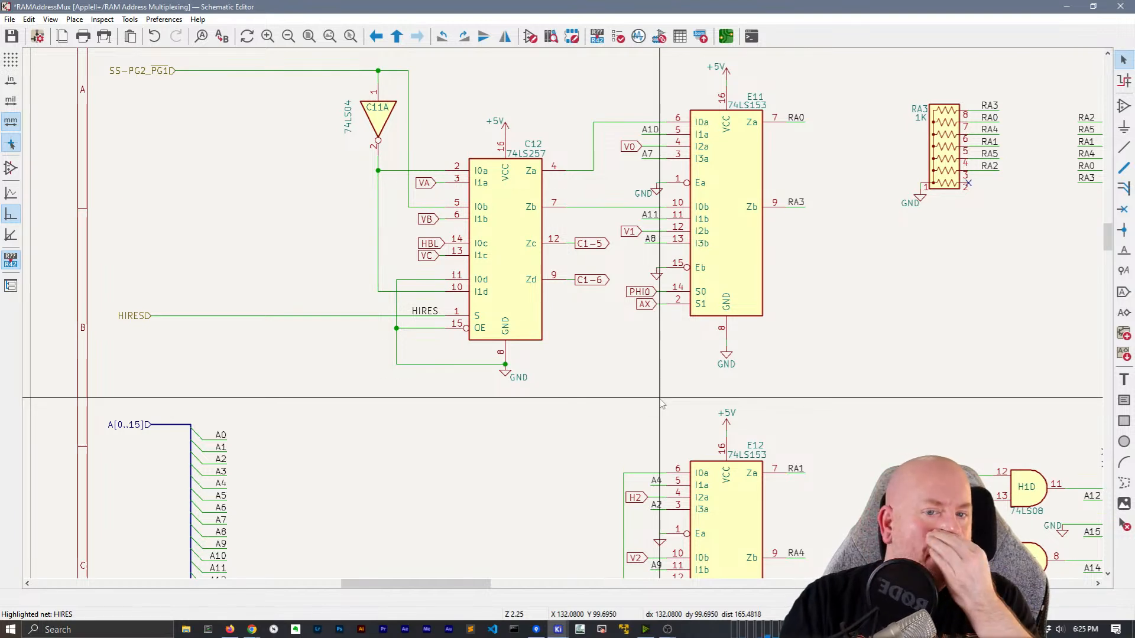
Hide the GND value beside E11's Ea pin and reposition the GND text under RA3
double_click(642, 195)
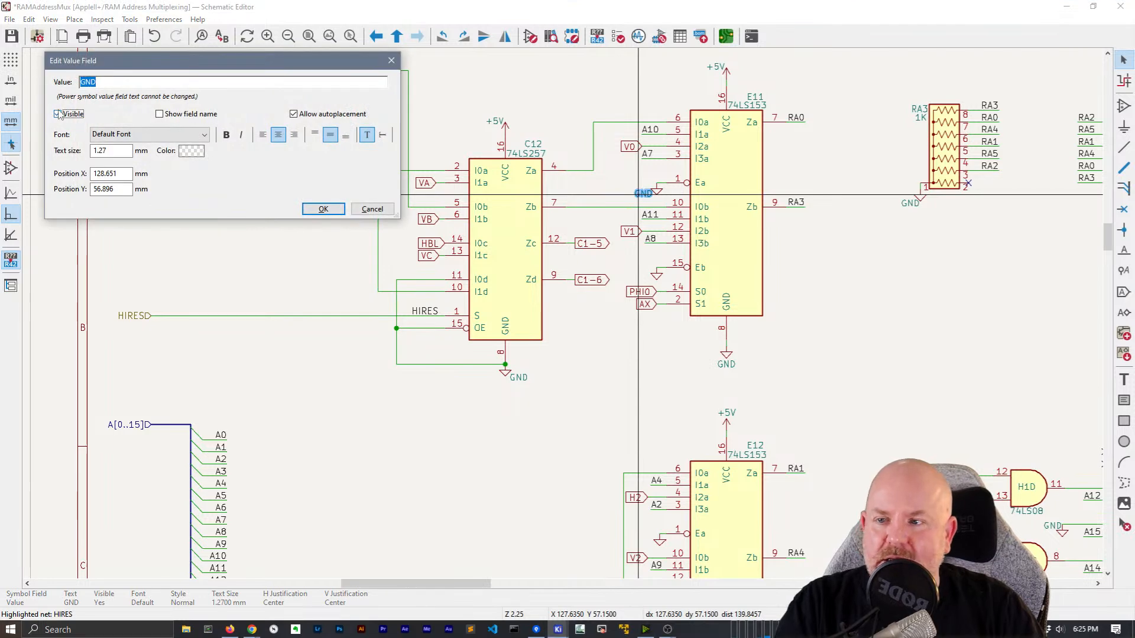
click(319, 210)
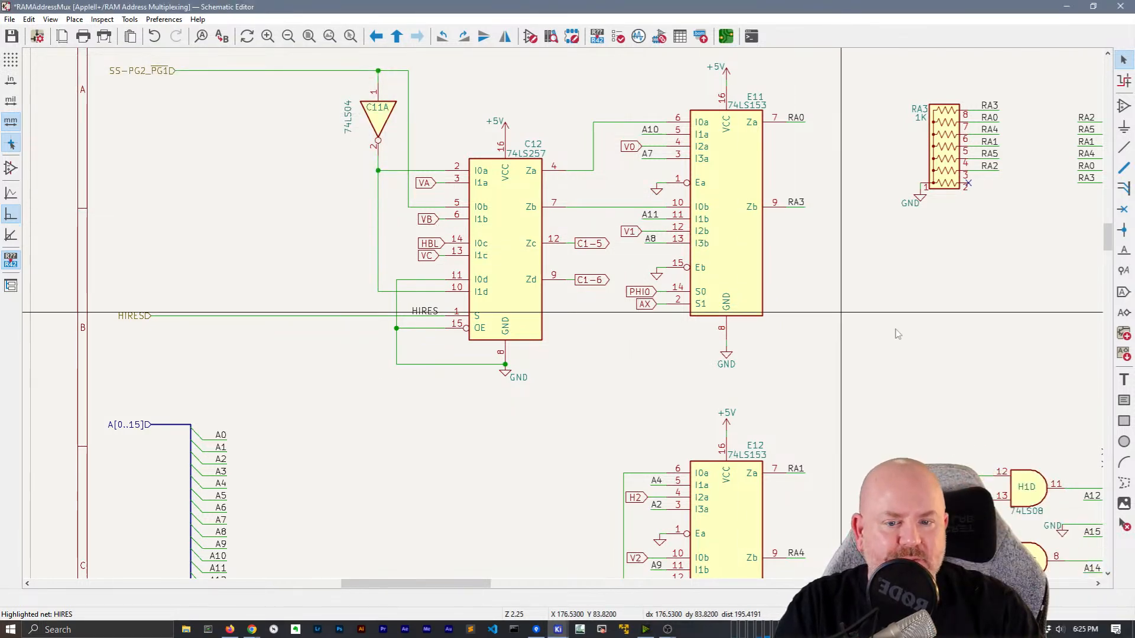
middle_drag(923, 324, 660, 324)
click(655, 208)
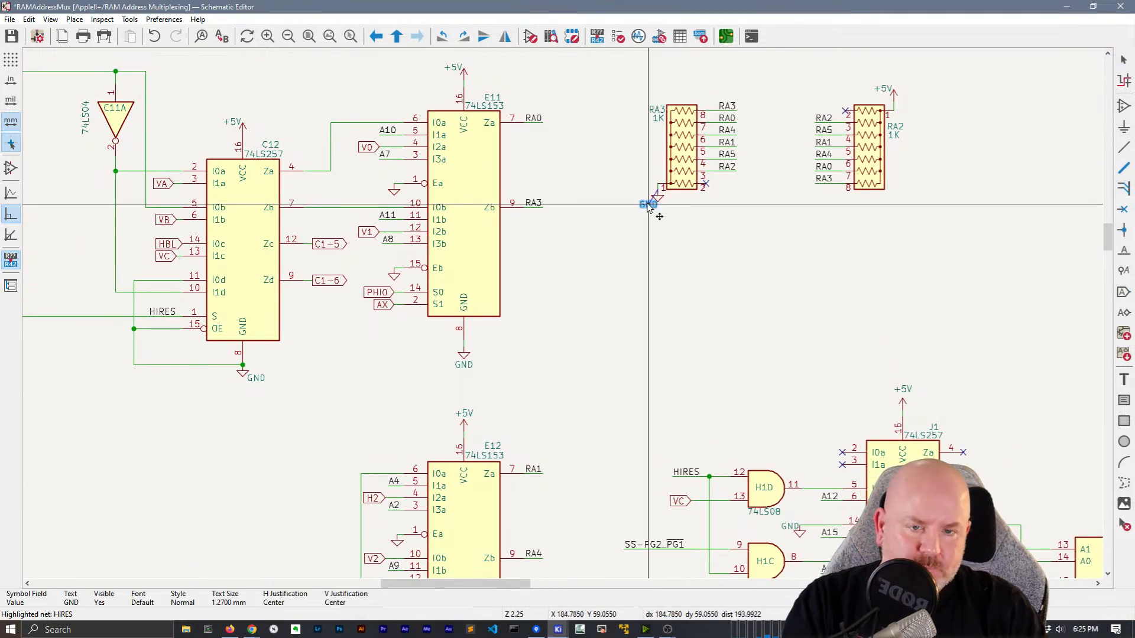
drag(654, 208, 657, 211)
click(774, 377)
Tidy the GND text under J1 and the GND and 74LS139 texts on E2C and F2C
middle_drag(775, 379, 542, 92)
click(604, 381)
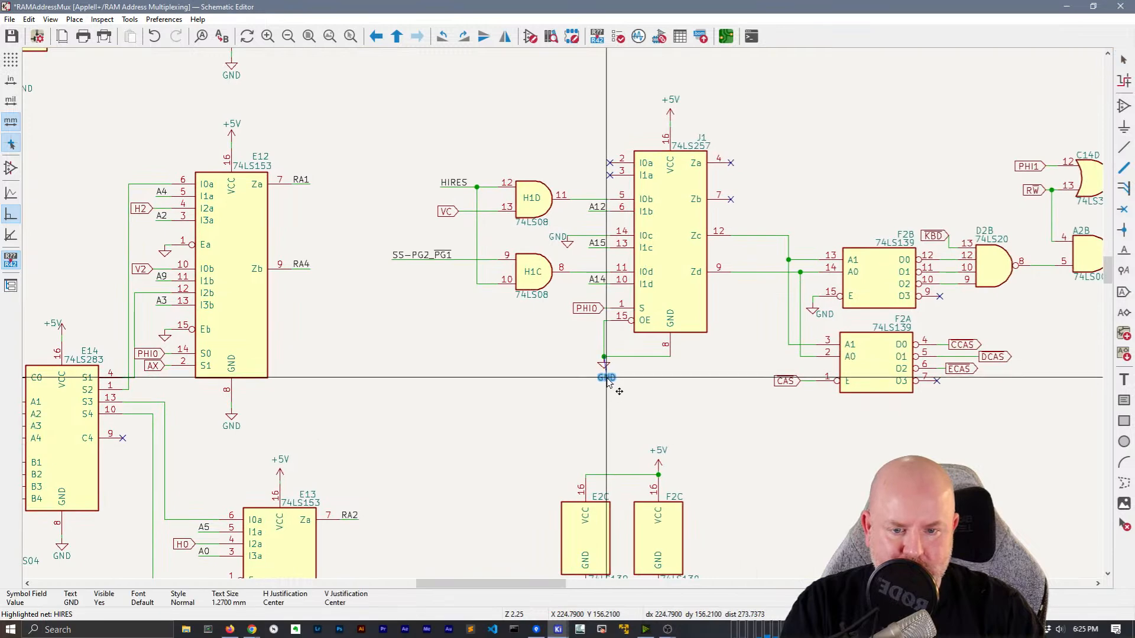
scroll(692, 385, down, 5)
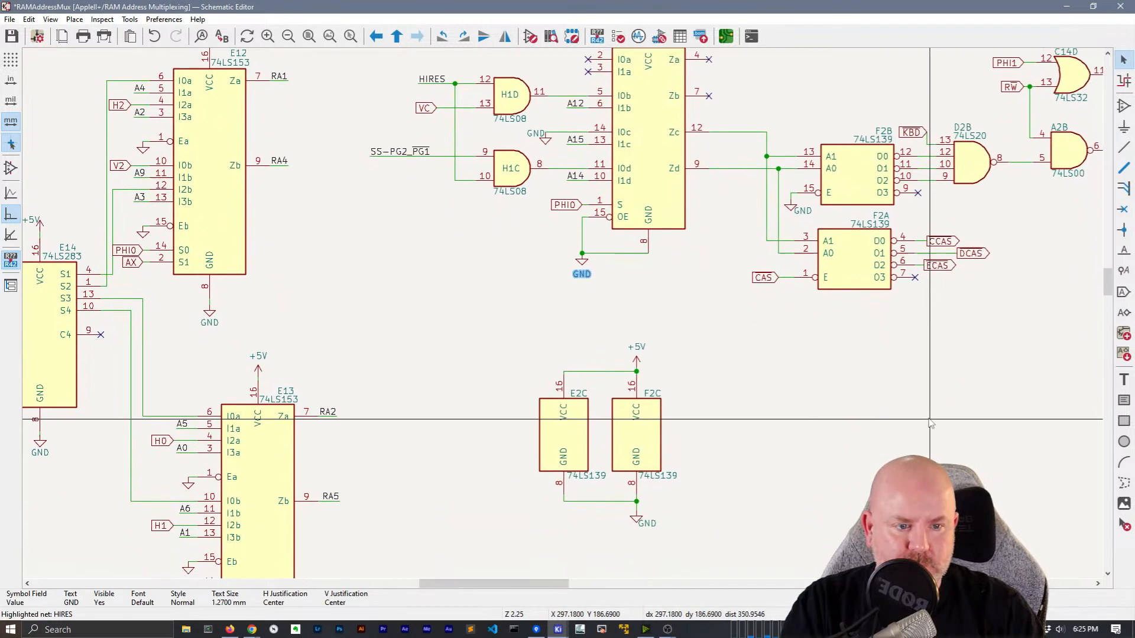
middle_drag(777, 391, 826, 303)
drag(721, 291, 711, 301)
drag(734, 247, 717, 249)
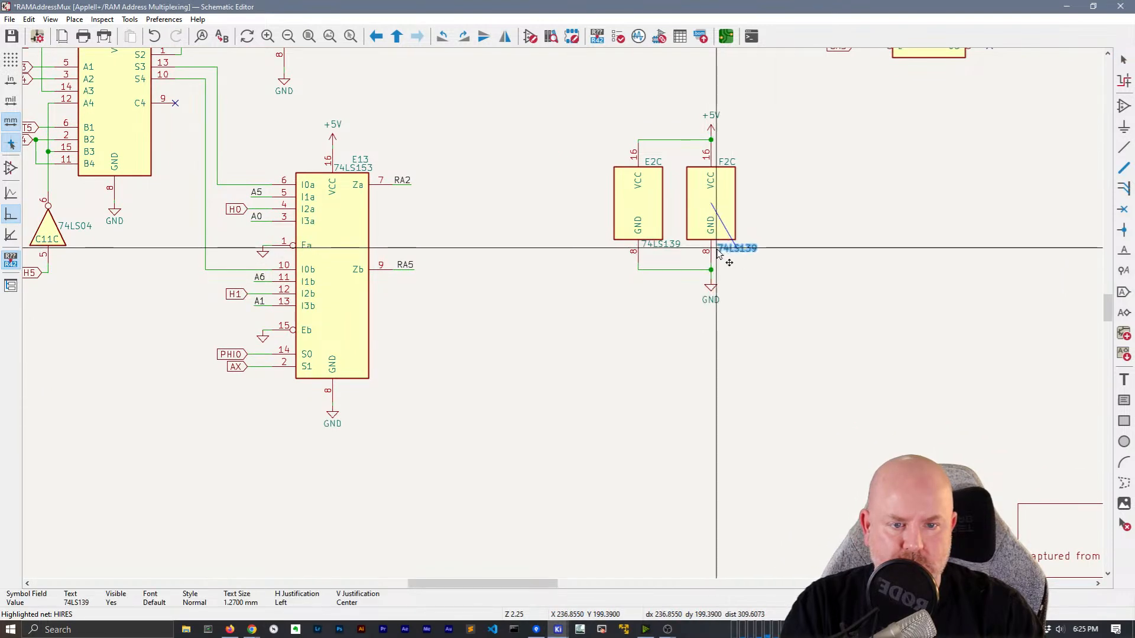
click(661, 244)
drag(643, 251, 646, 254)
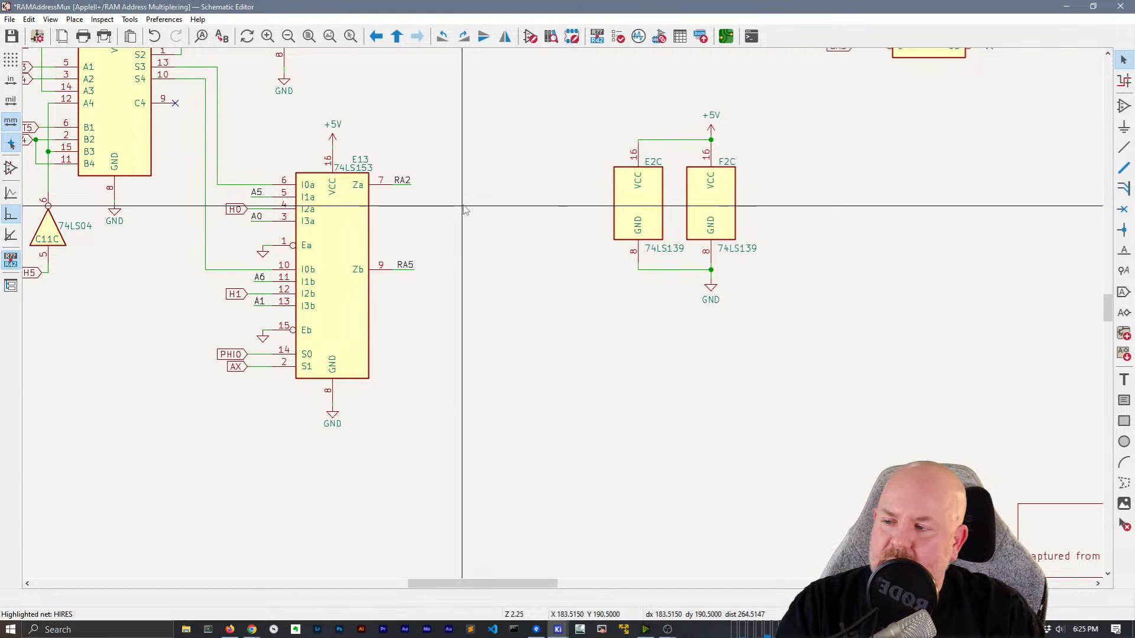
scroll(473, 283, down, 2)
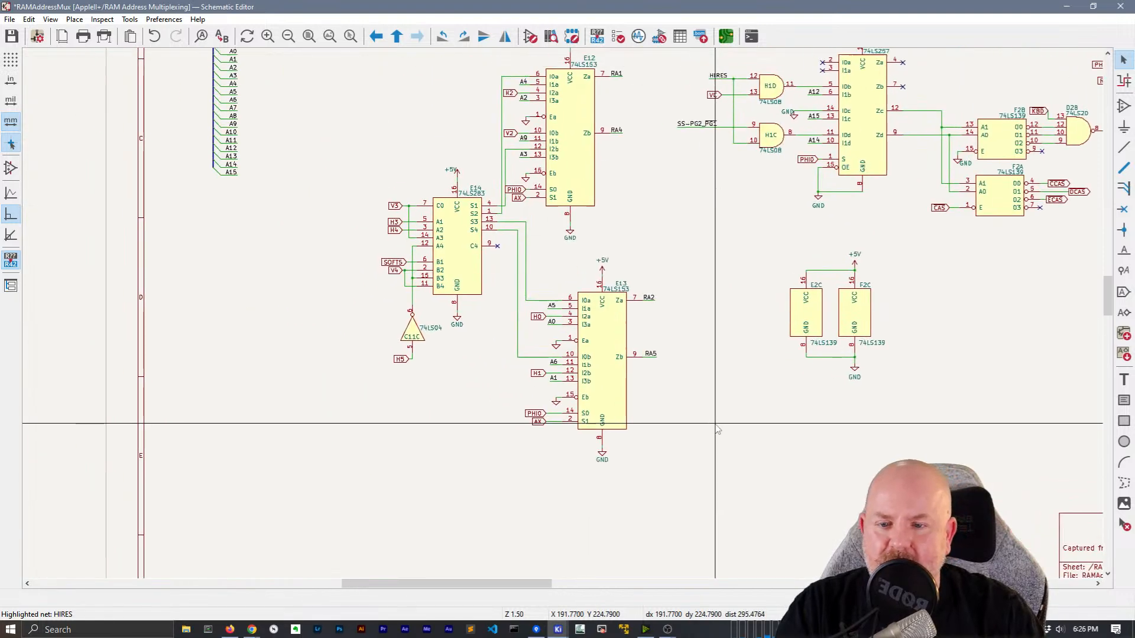
middle_drag(678, 520, 663, 77)
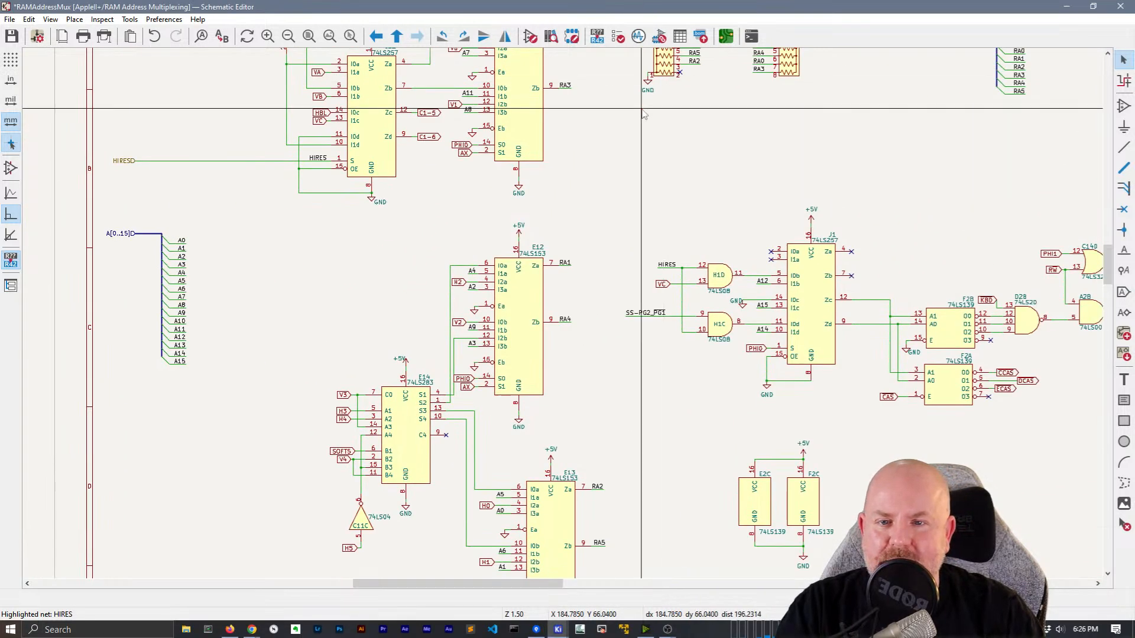
scroll(644, 114, up, 5)
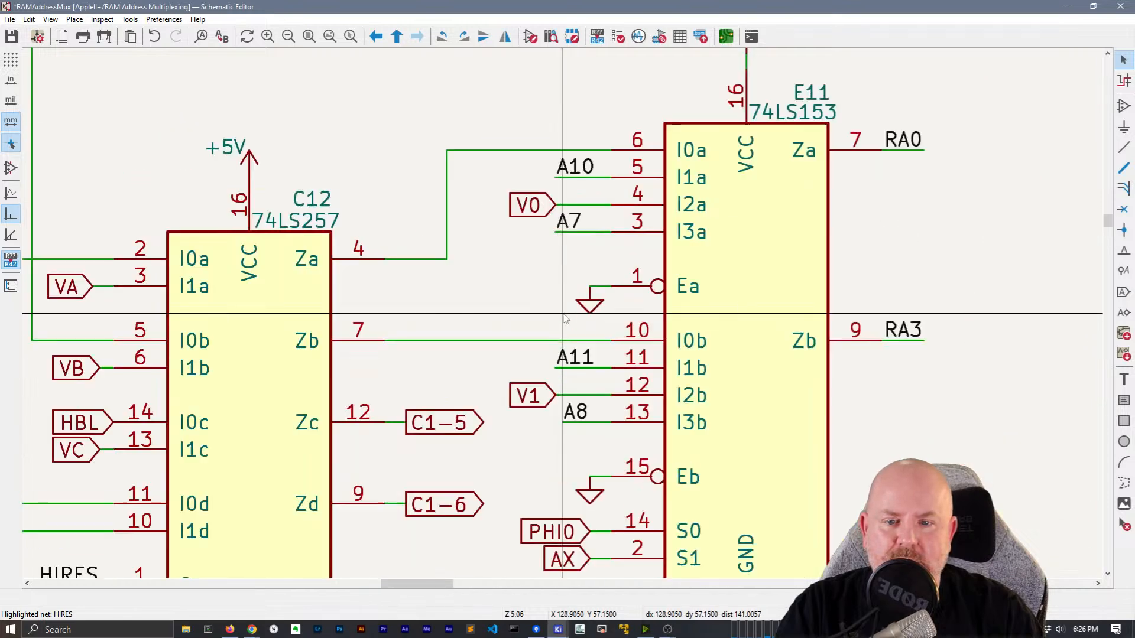
Highlight the V0 net on E11, then the V1 net at E11 pin 12
scroll(516, 317, down, 3)
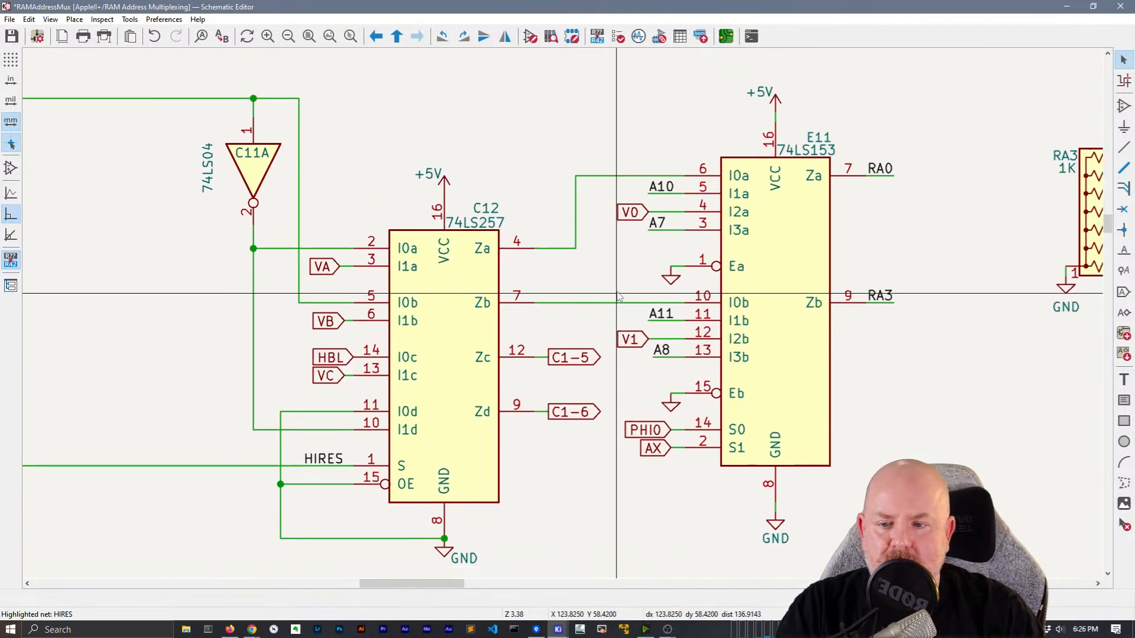
click(629, 212)
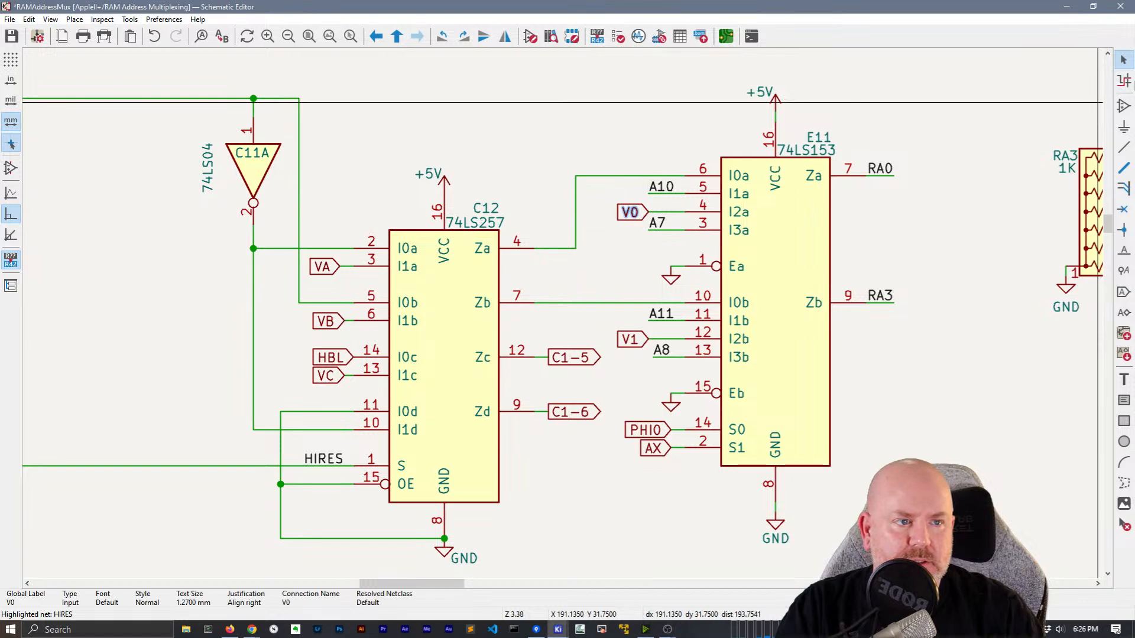
click(1125, 81)
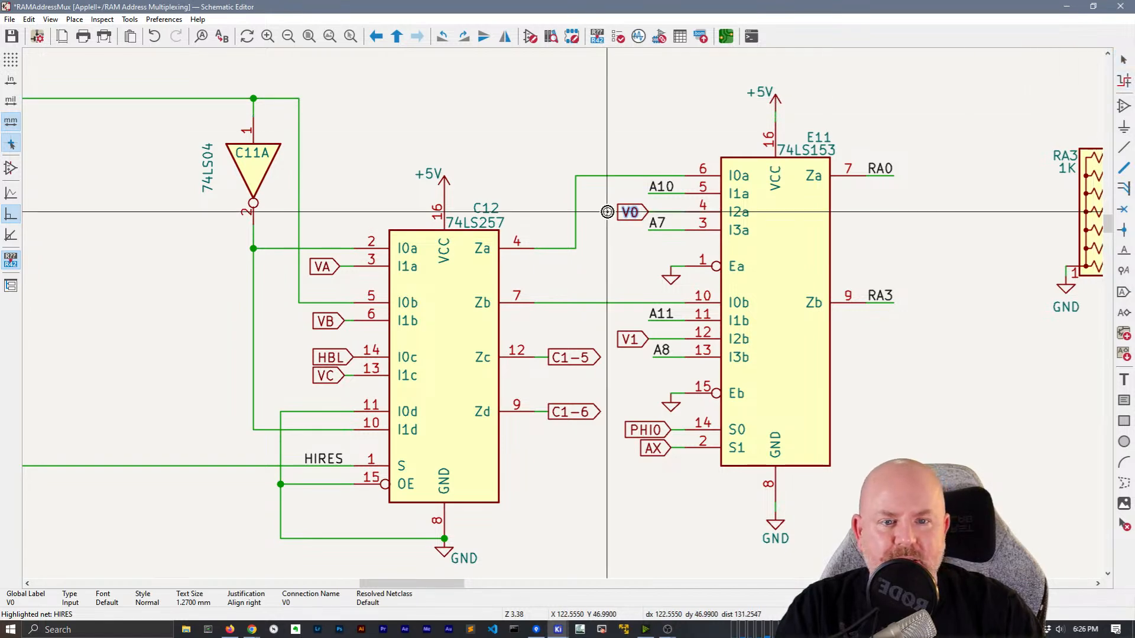
click(630, 211)
scroll(610, 224, down, 9)
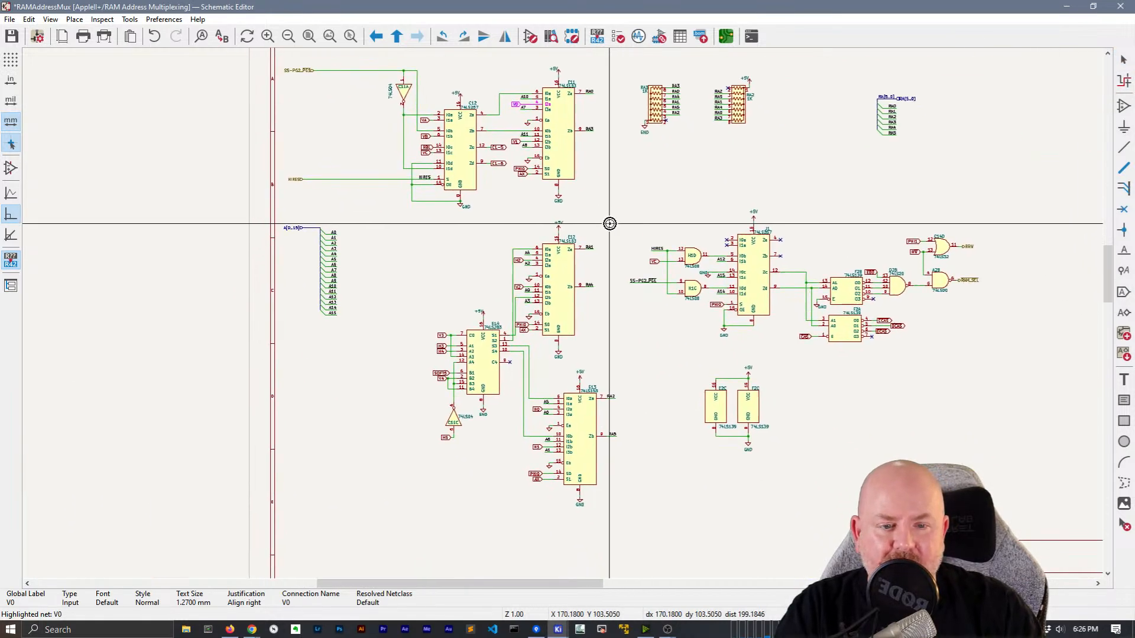
scroll(610, 224, up, 2)
scroll(562, 313, down, 1)
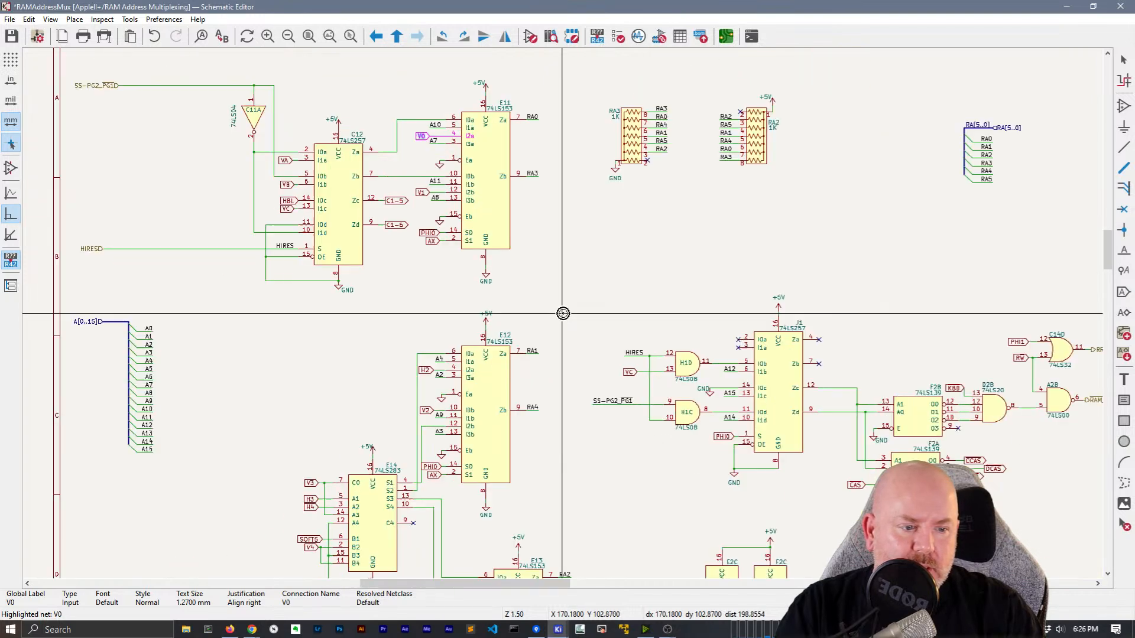
middle_drag(542, 259, 614, 325)
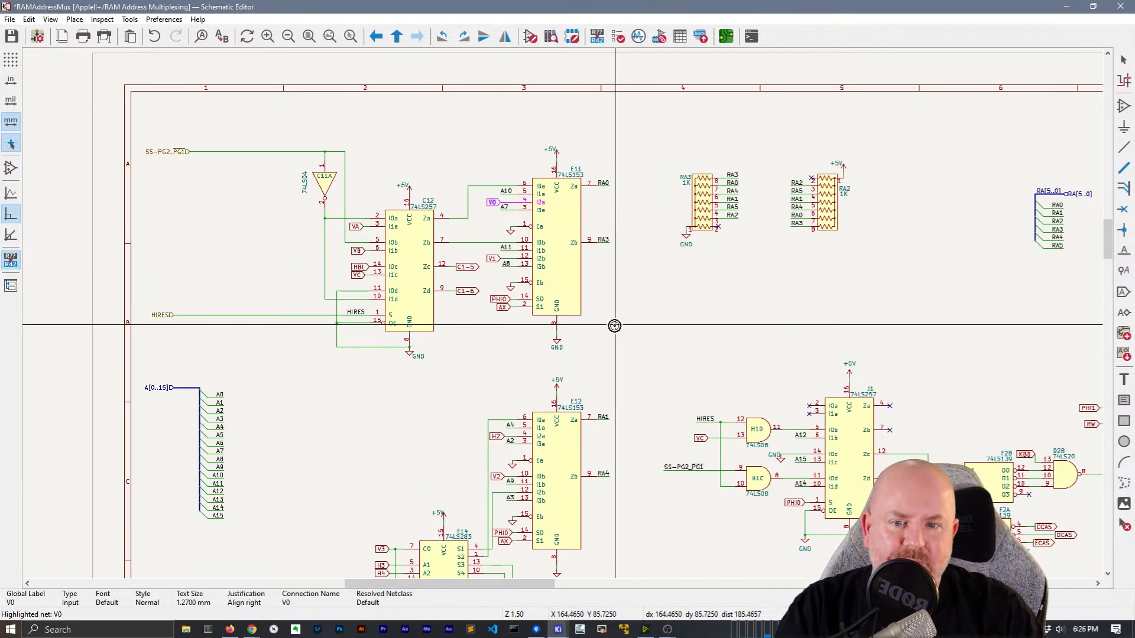
click(493, 253)
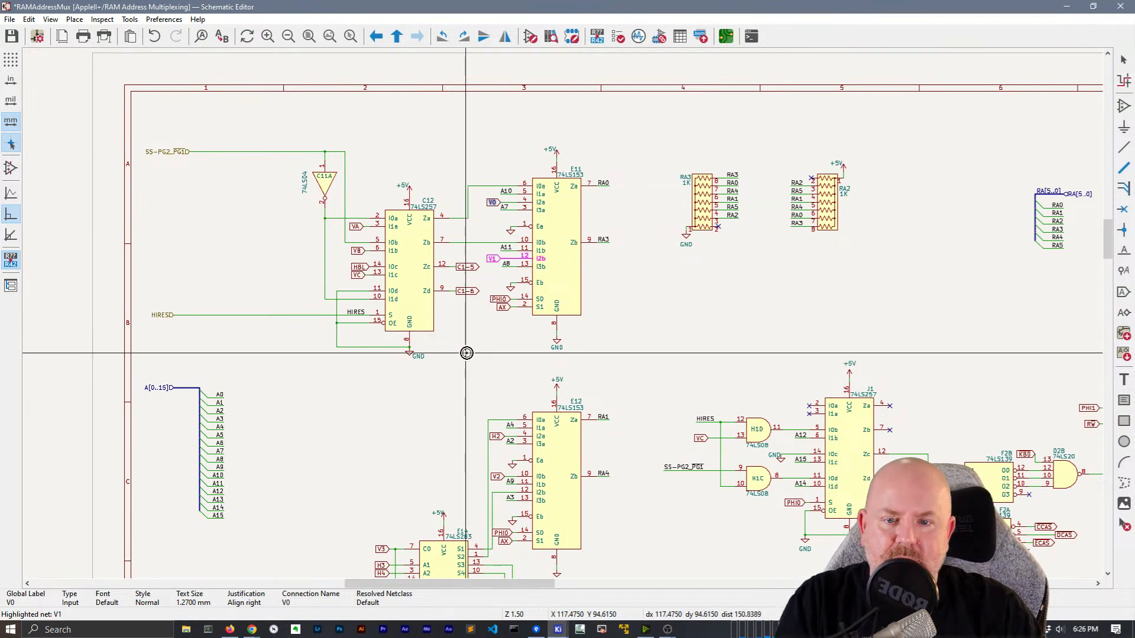
key(Escape)
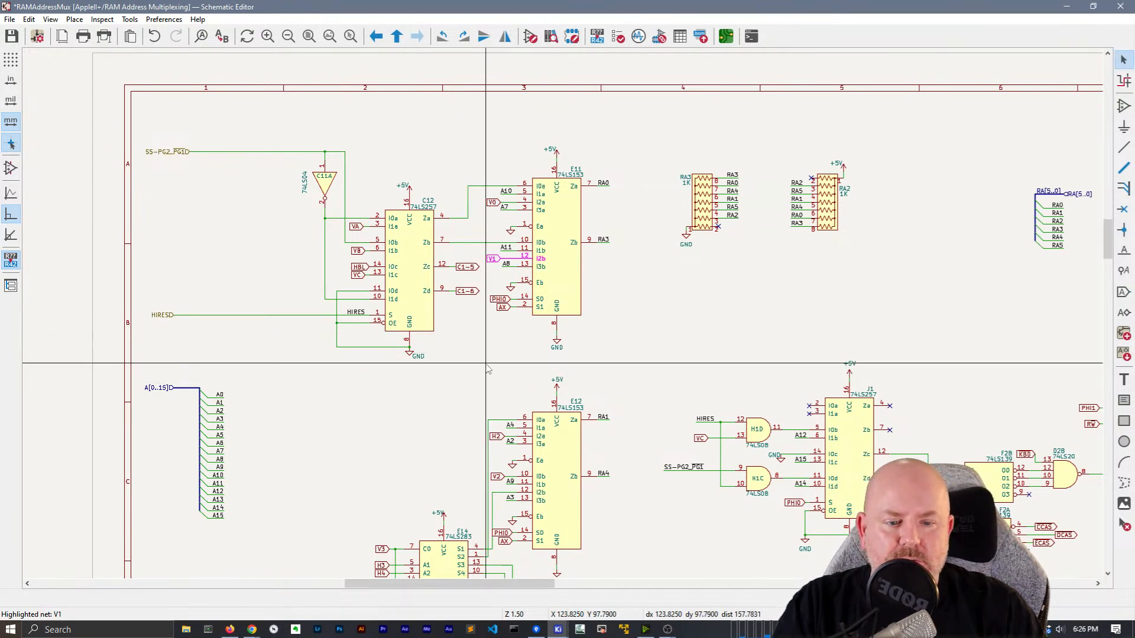
Select and deselect the VA label on C12, then pan and bring up the canvas context menu
click(354, 227)
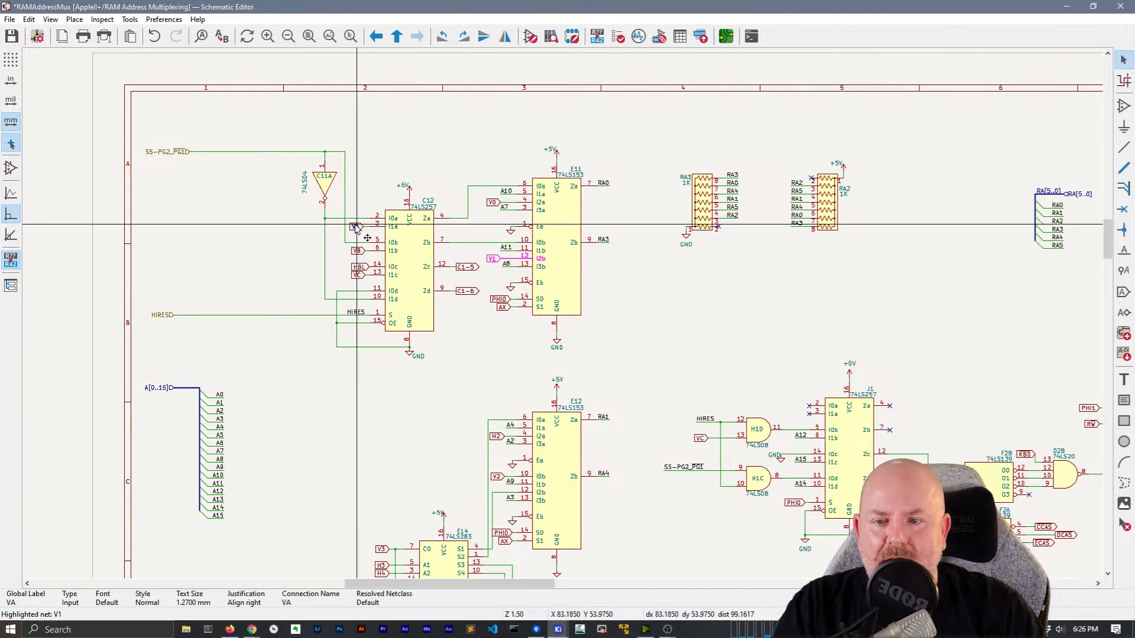
click(496, 202)
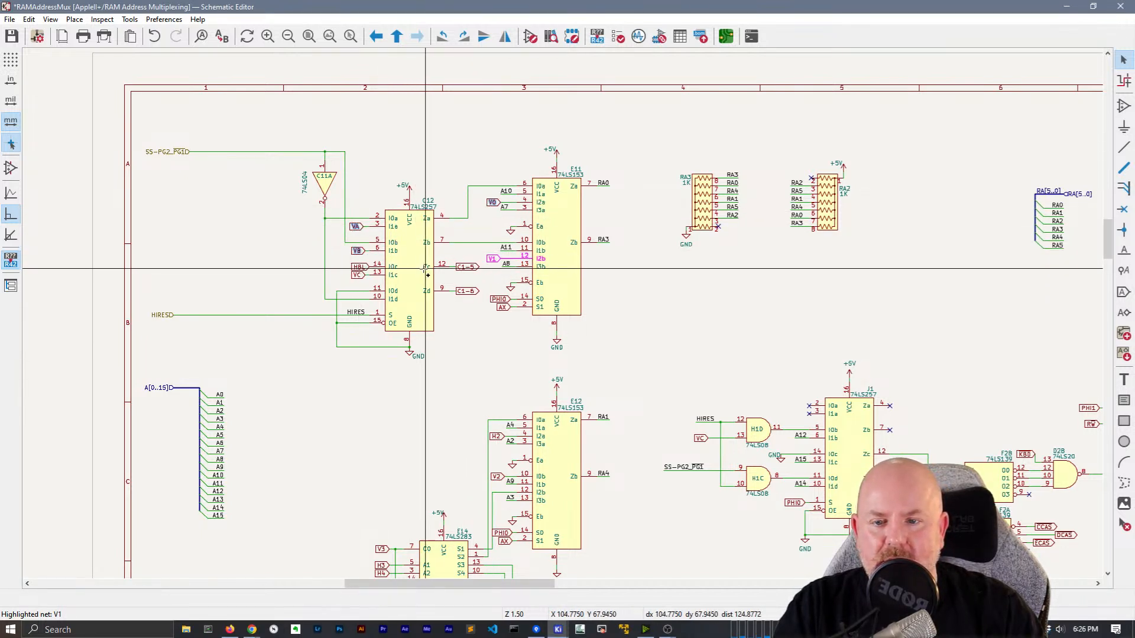
middle_drag(631, 324, 594, 260)
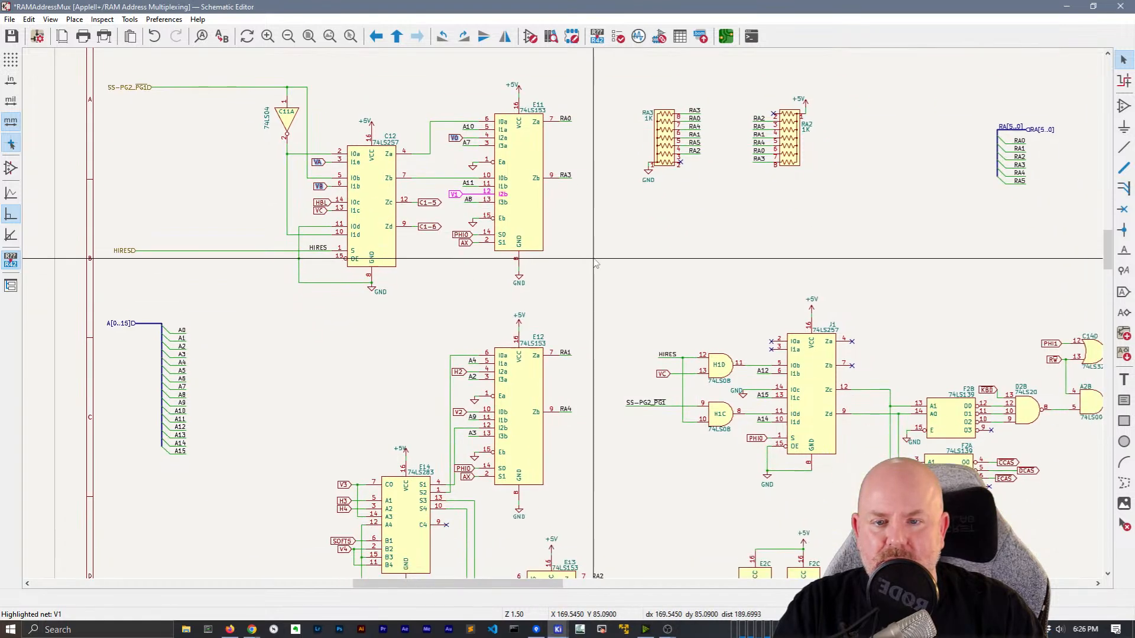
scroll(410, 237, down, 5)
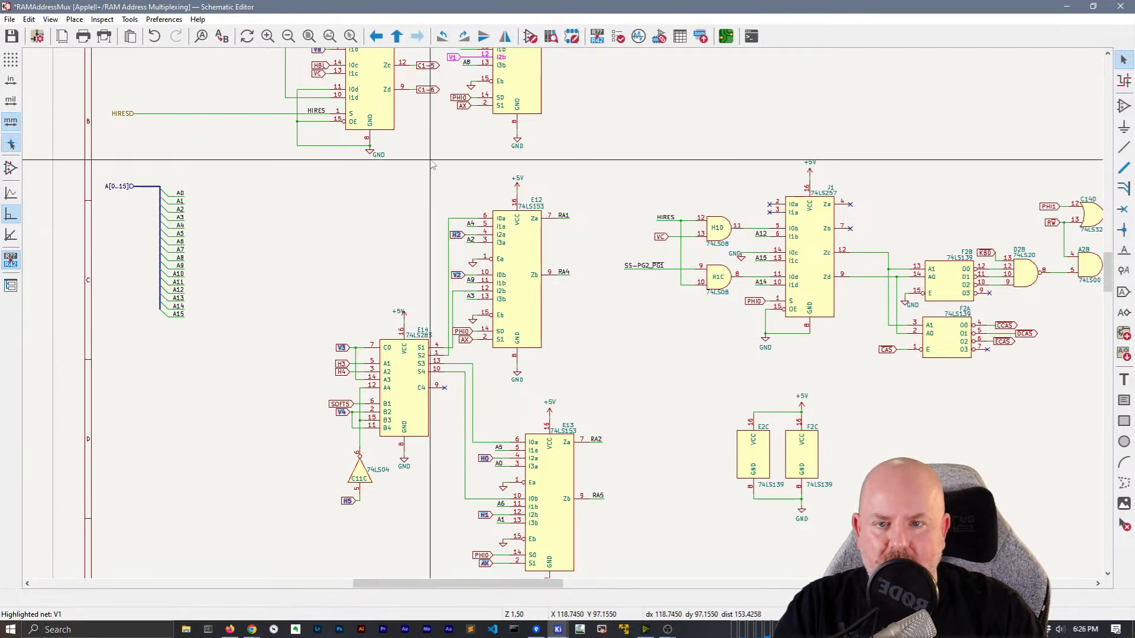
scroll(423, 337, up, 3)
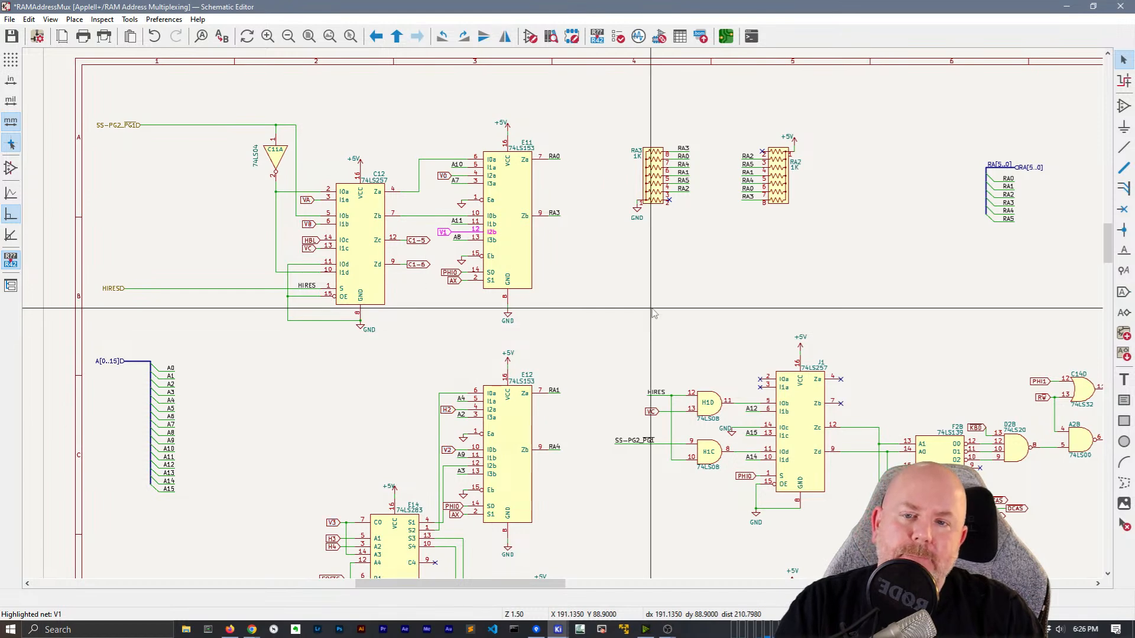
right_click(592, 313)
right_click(603, 291)
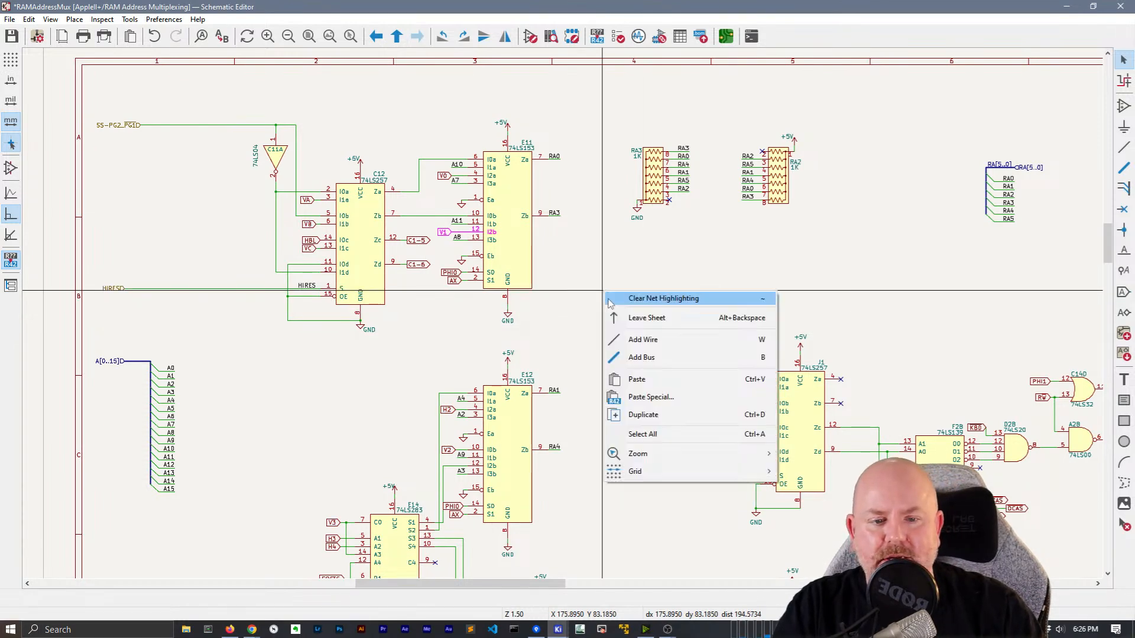
Go to the root sheet and search for 'V' to locate where V0 appears
click(622, 320)
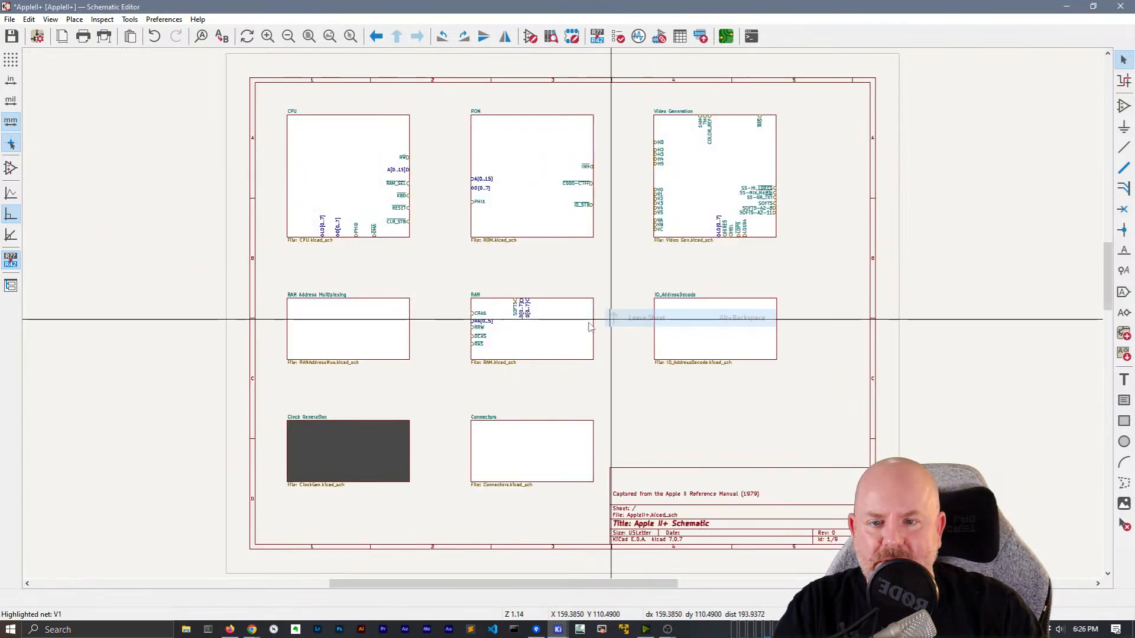
key(ctrl+f)
text(V0)
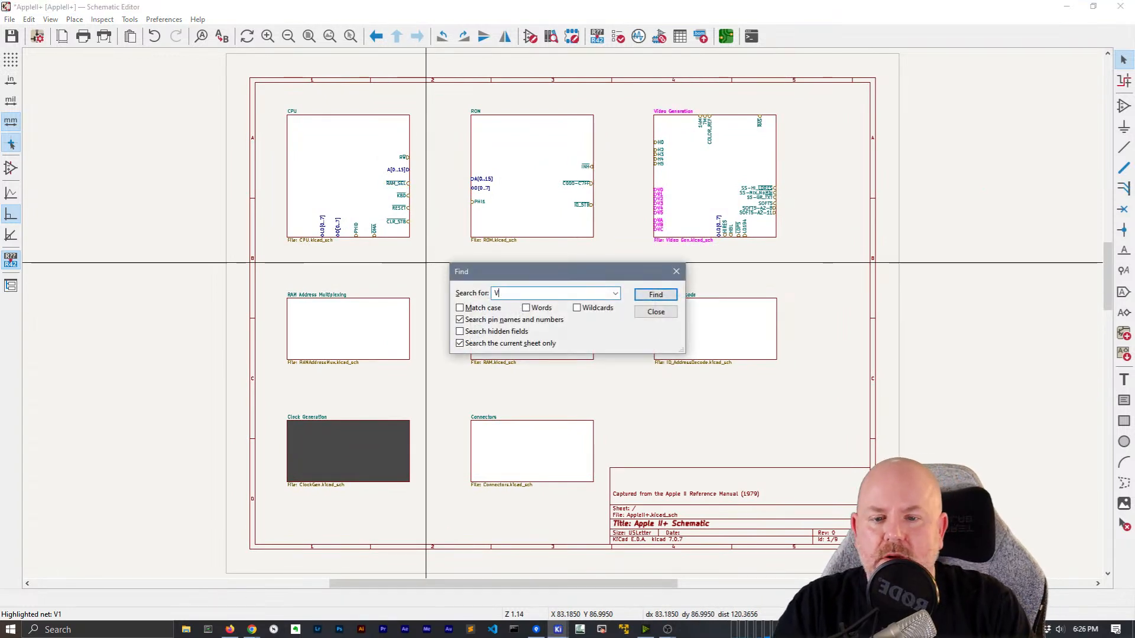
click(656, 297)
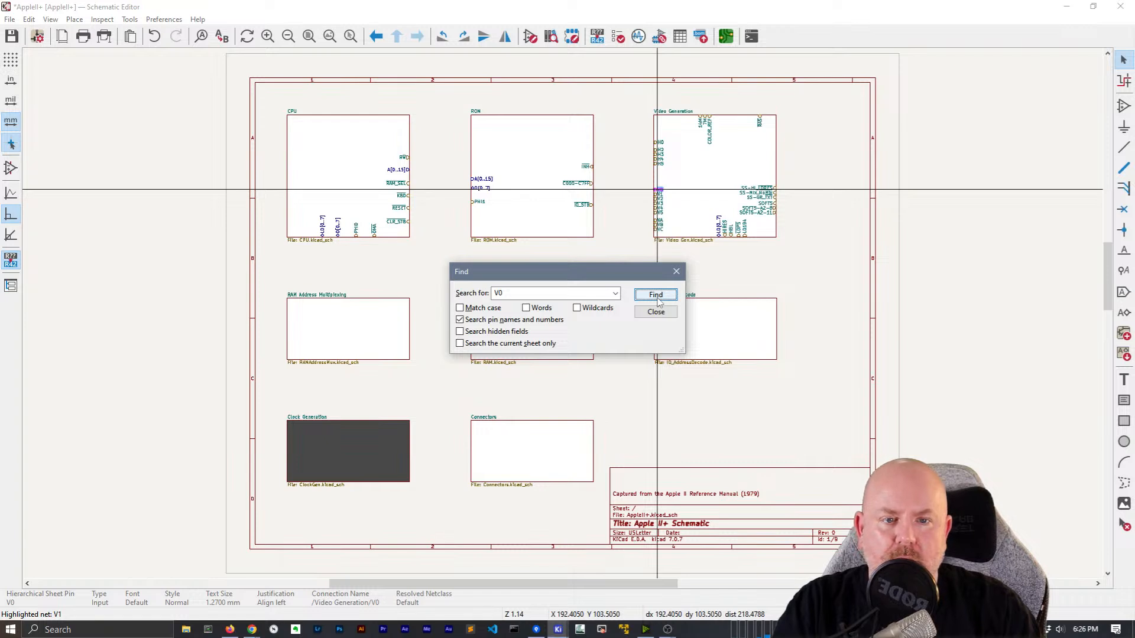
key(Escape)
middle_drag(690, 278, 662, 280)
scroll(662, 221, up, 2)
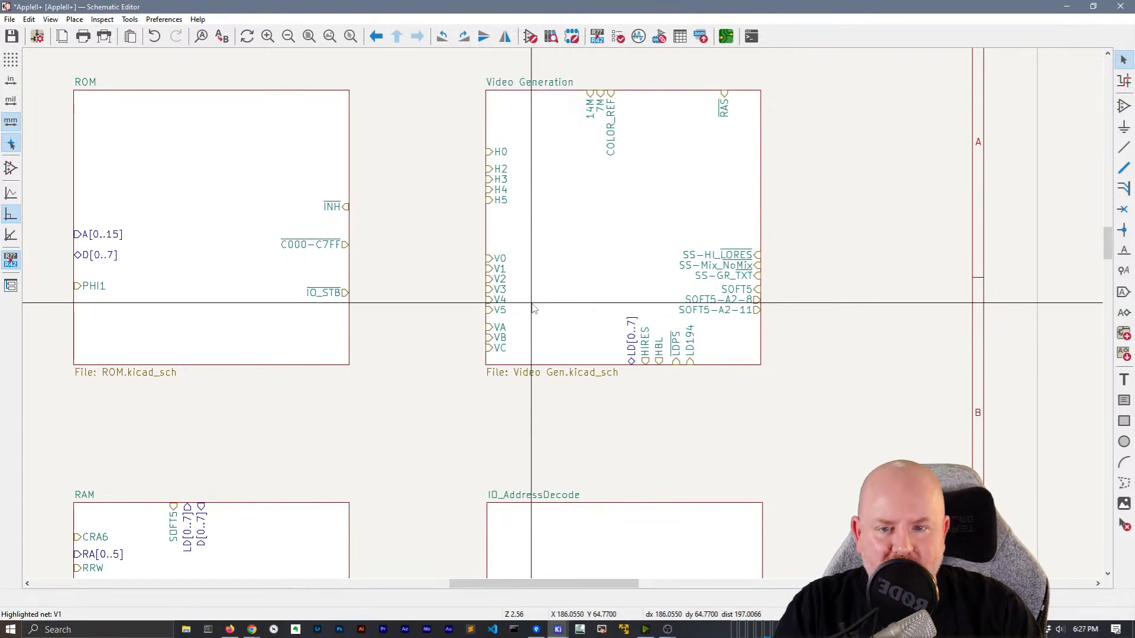
Enter the Video Generation sheet, return to root, then enter RAM Address Multiplexing
double_click(534, 308)
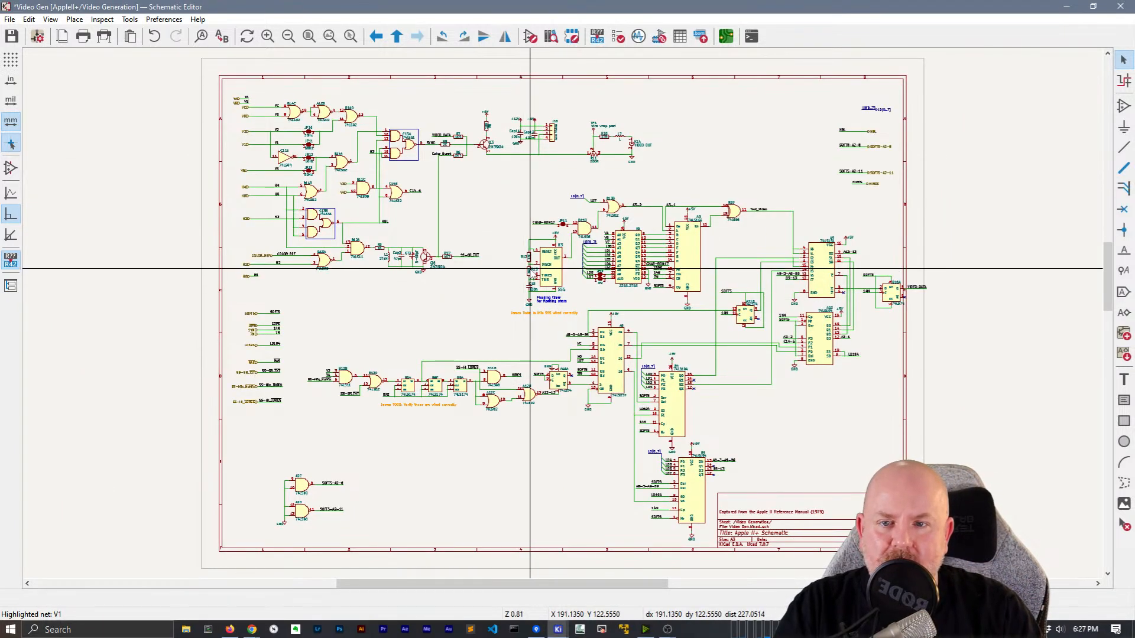
scroll(561, 314, up, 3)
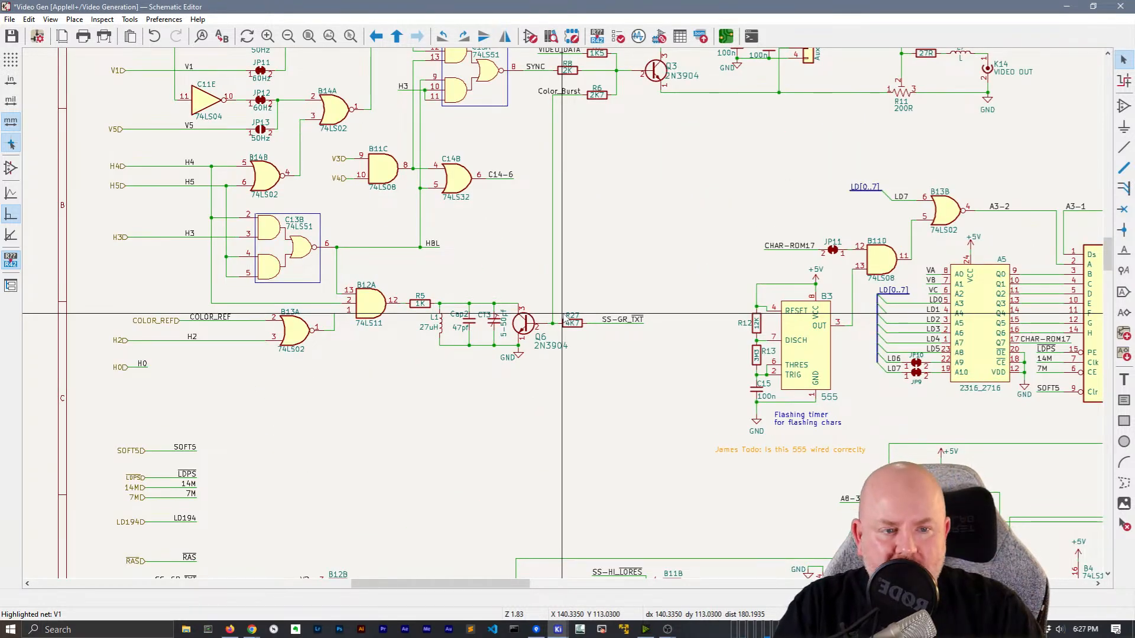
scroll(561, 313, down, 2)
right_click(604, 238)
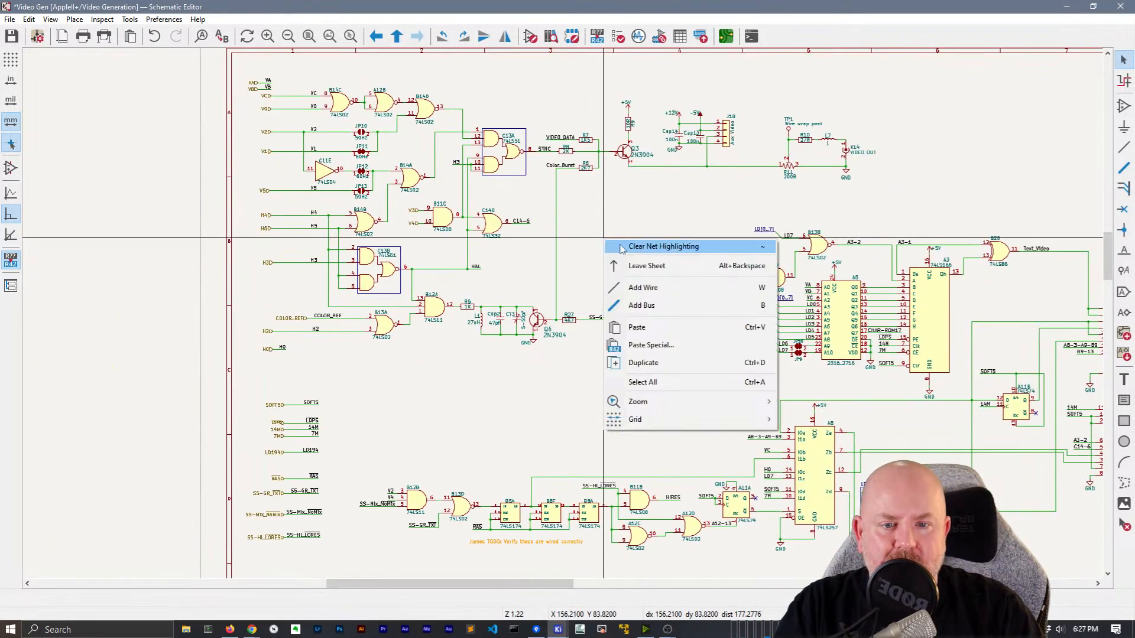
click(627, 266)
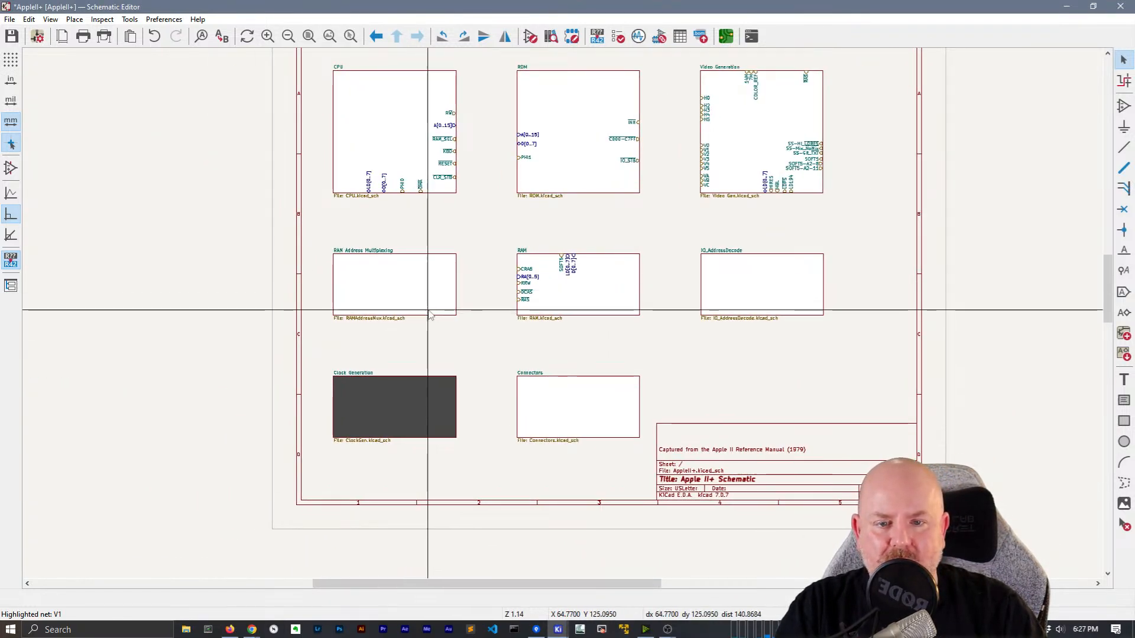
double_click(429, 314)
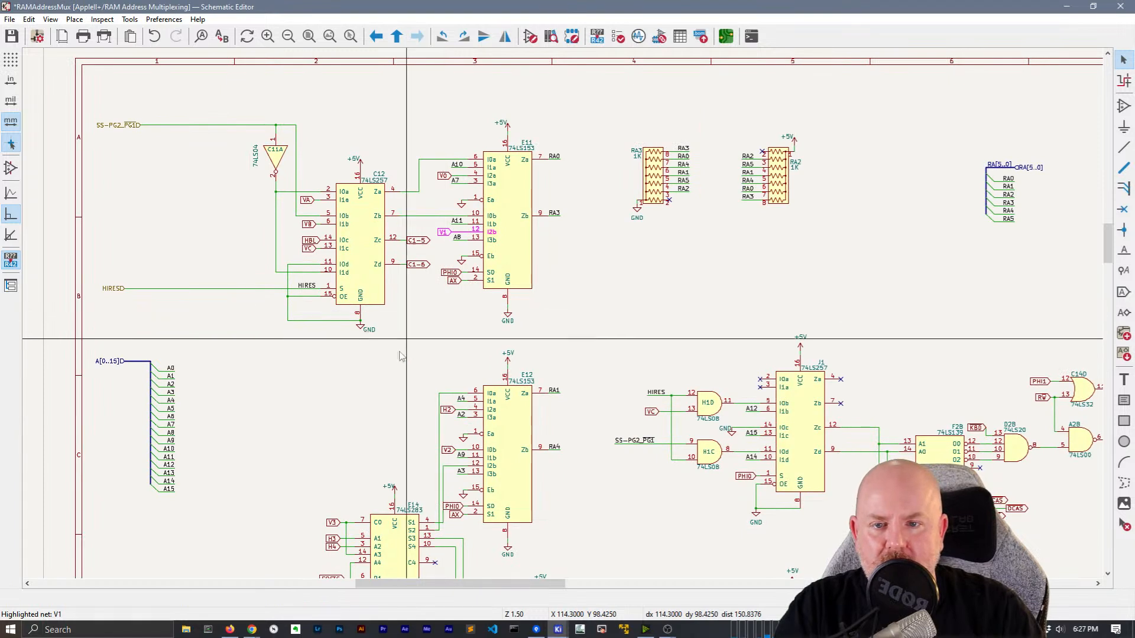
Select the V0, VA, VB and V1 global labels together
click(302, 192)
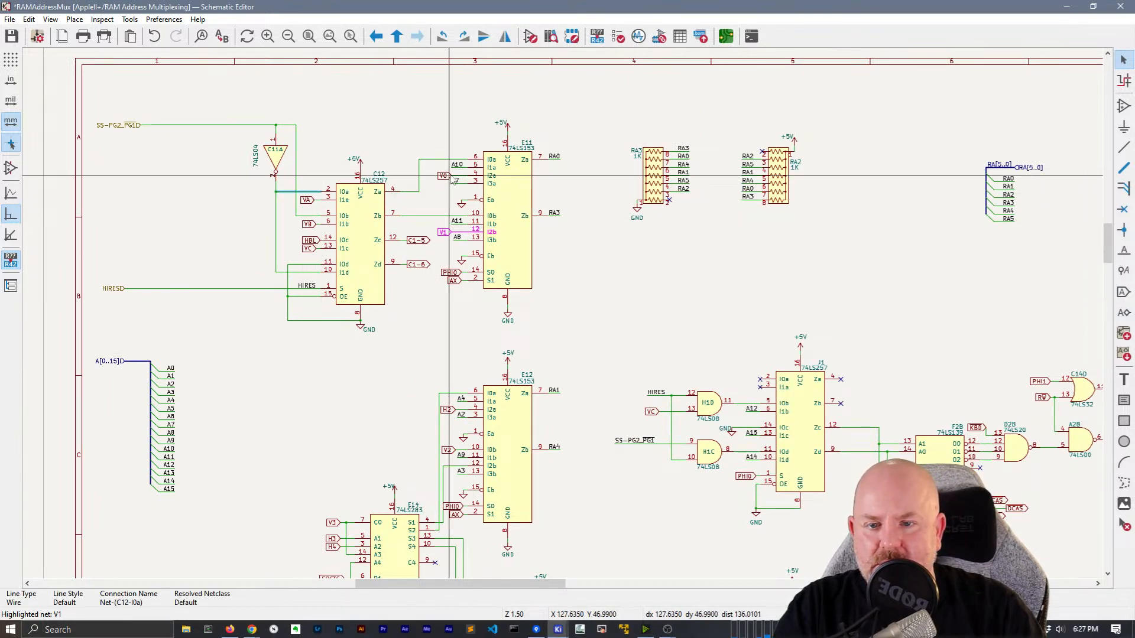
click(443, 176)
shift+click(309, 200)
shift+click(308, 224)
shift+click(448, 231)
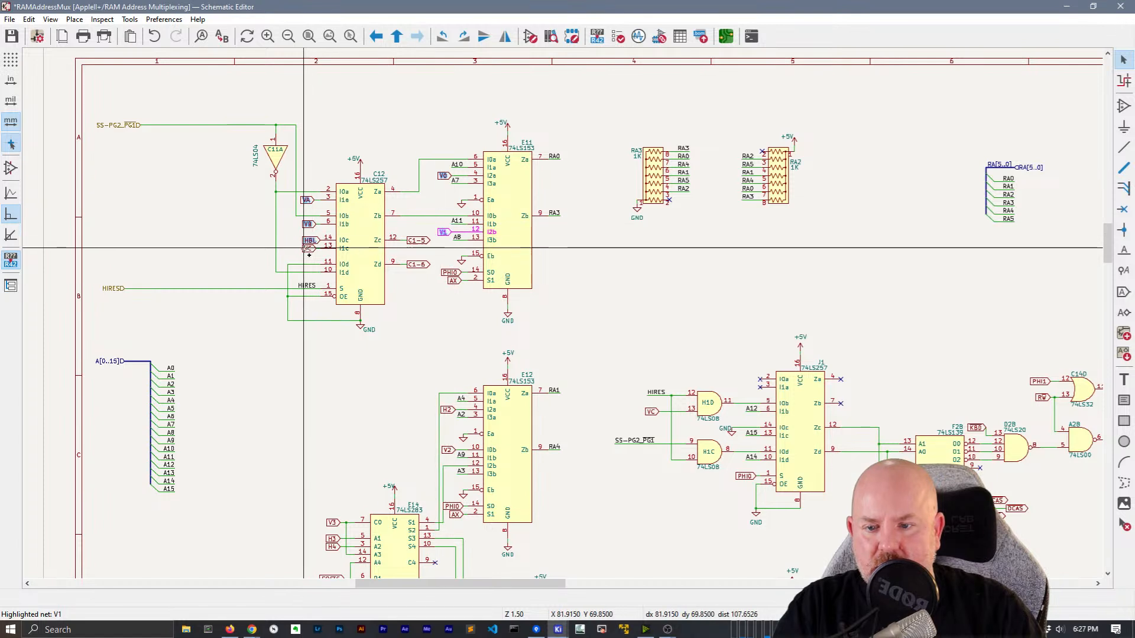
Pan and zoom across the sheet, from E13/E14 down to E12, to reach the remaining global labels
scroll(307, 331, down, 2)
scroll(312, 237, up, 1)
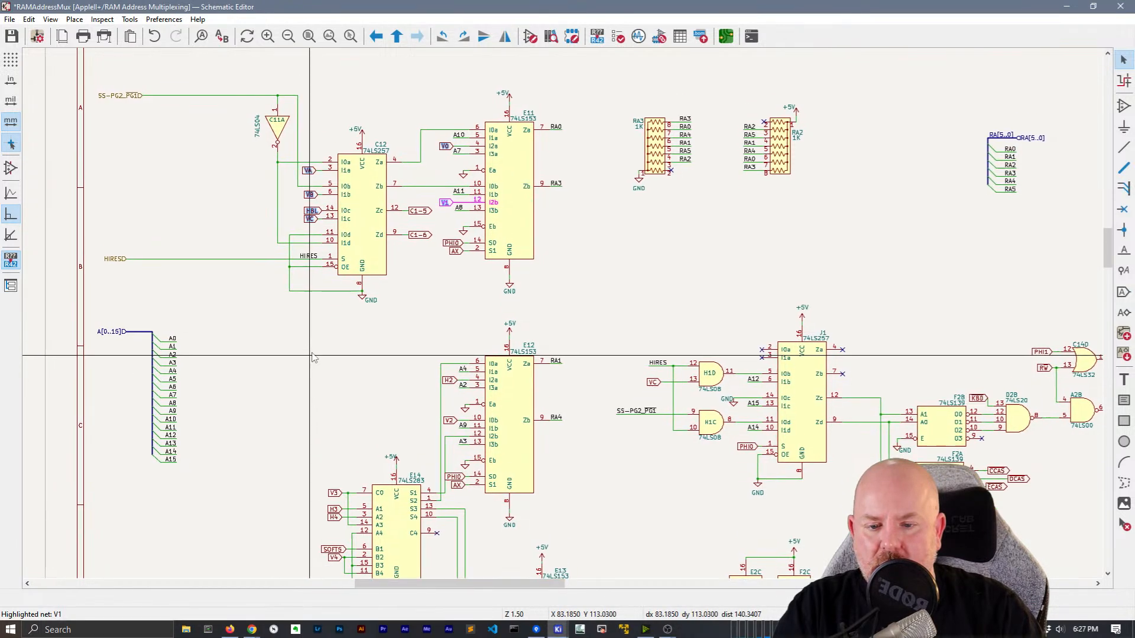
scroll(331, 209, down, 8)
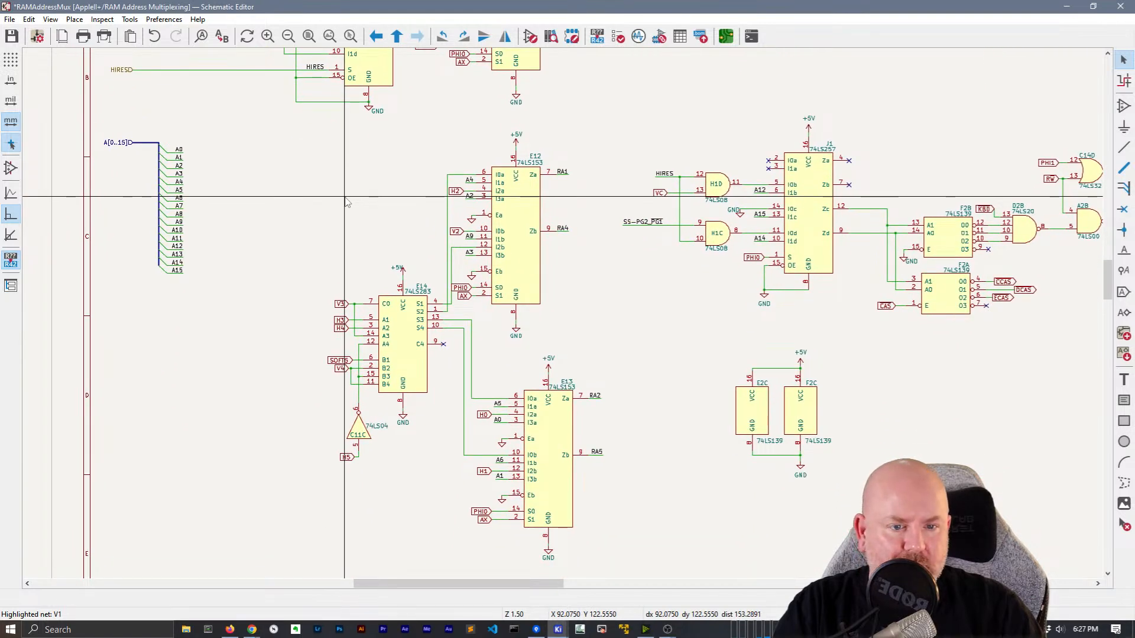
scroll(347, 202, up, 8)
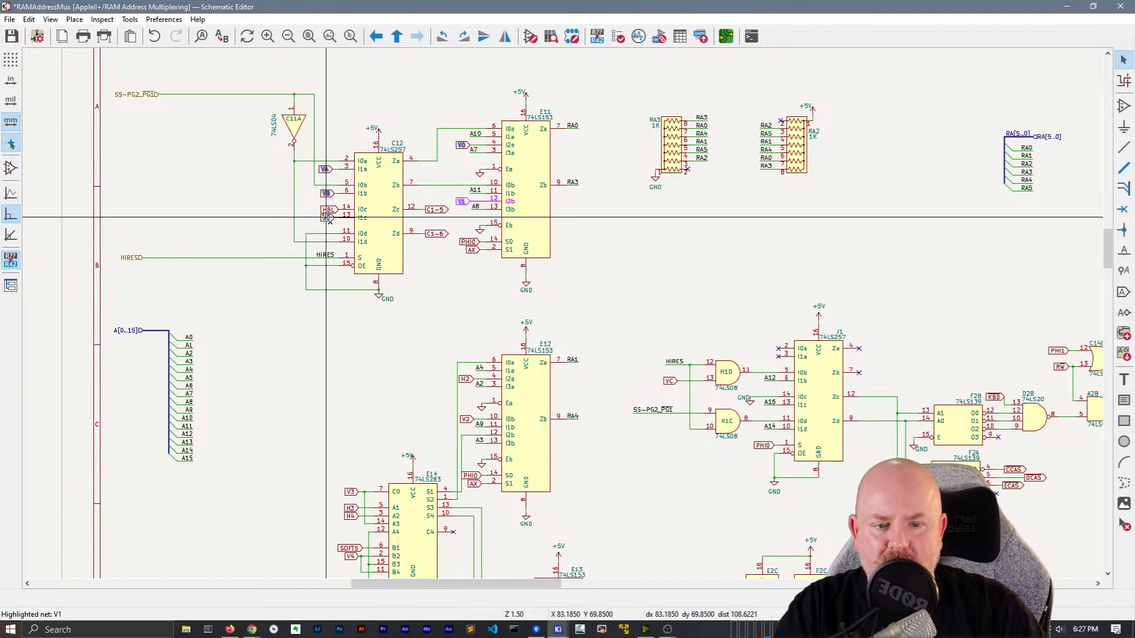
scroll(319, 325, down, 3)
middle_drag(321, 255, 354, 349)
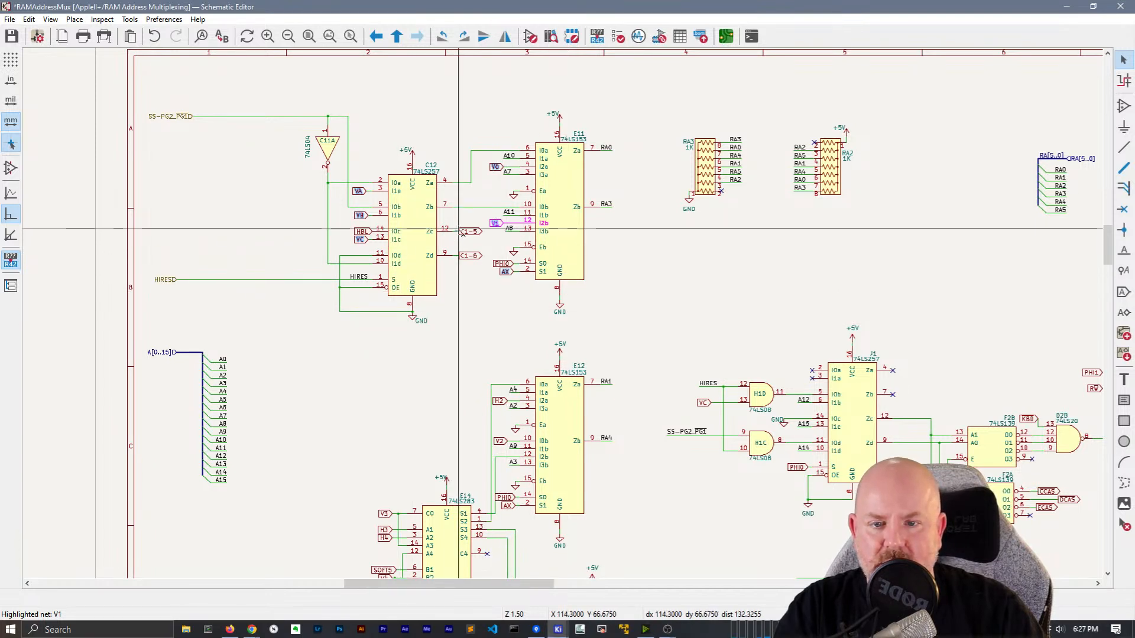
middle_drag(450, 385, 451, 191)
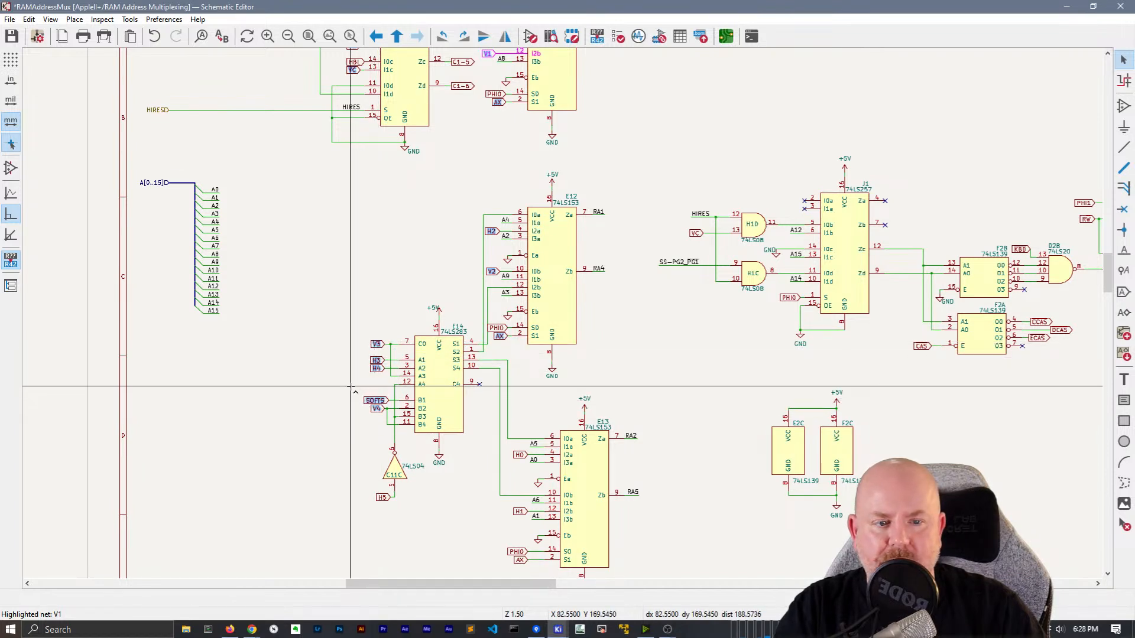
middle_drag(328, 319, 256, 191)
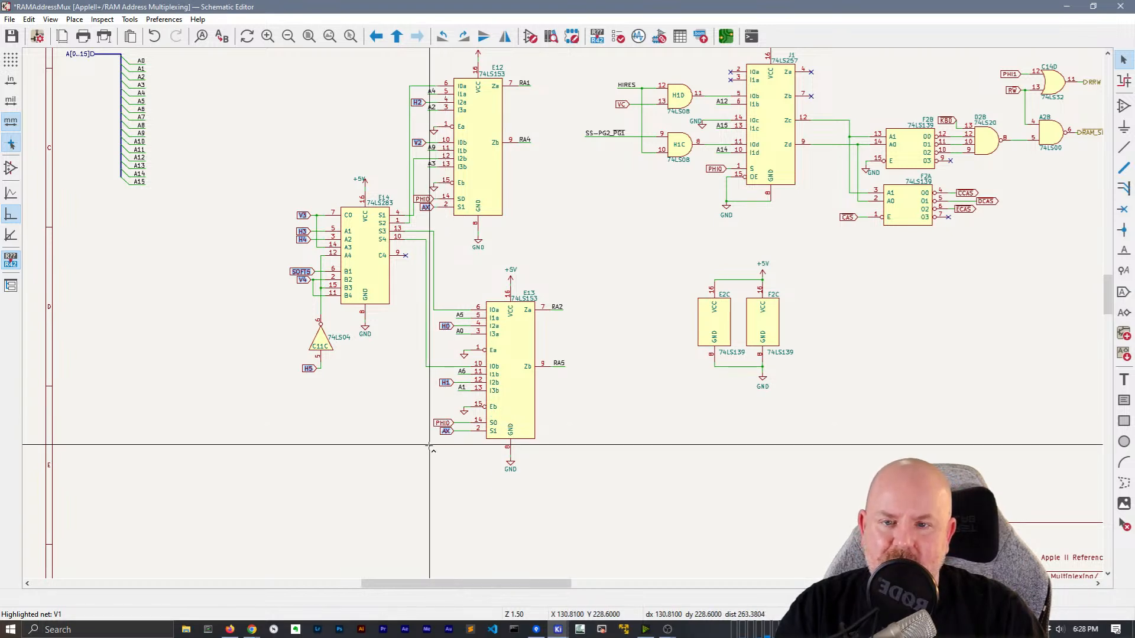
scroll(532, 236, up, 5)
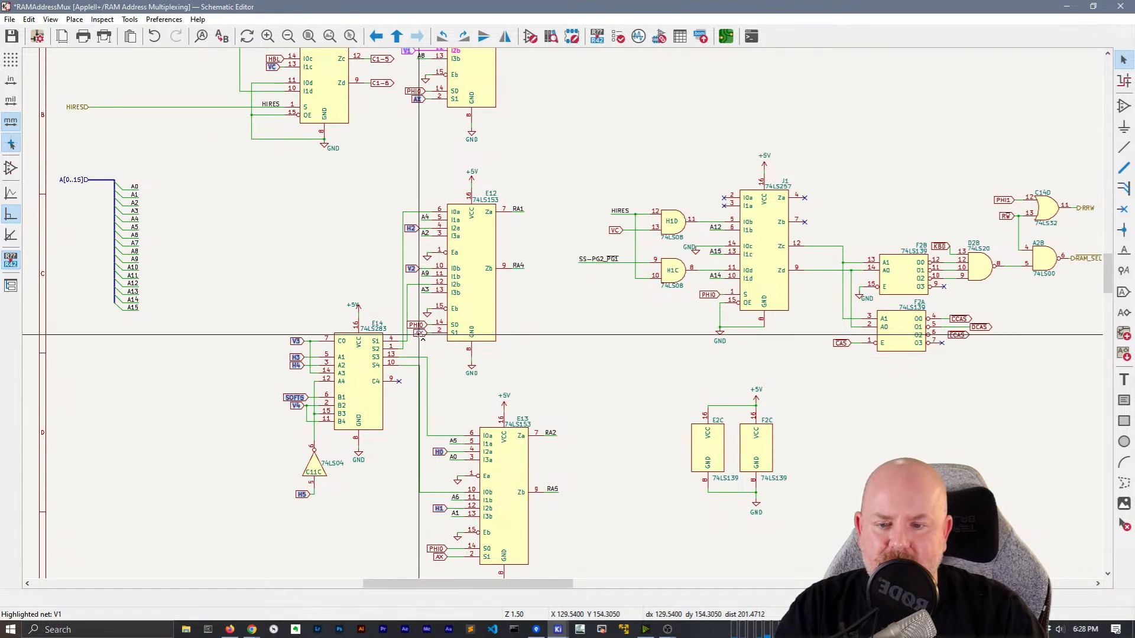
scroll(571, 98, up, 1)
scroll(570, 129, up, 2)
middle_drag(561, 160, 683, 142)
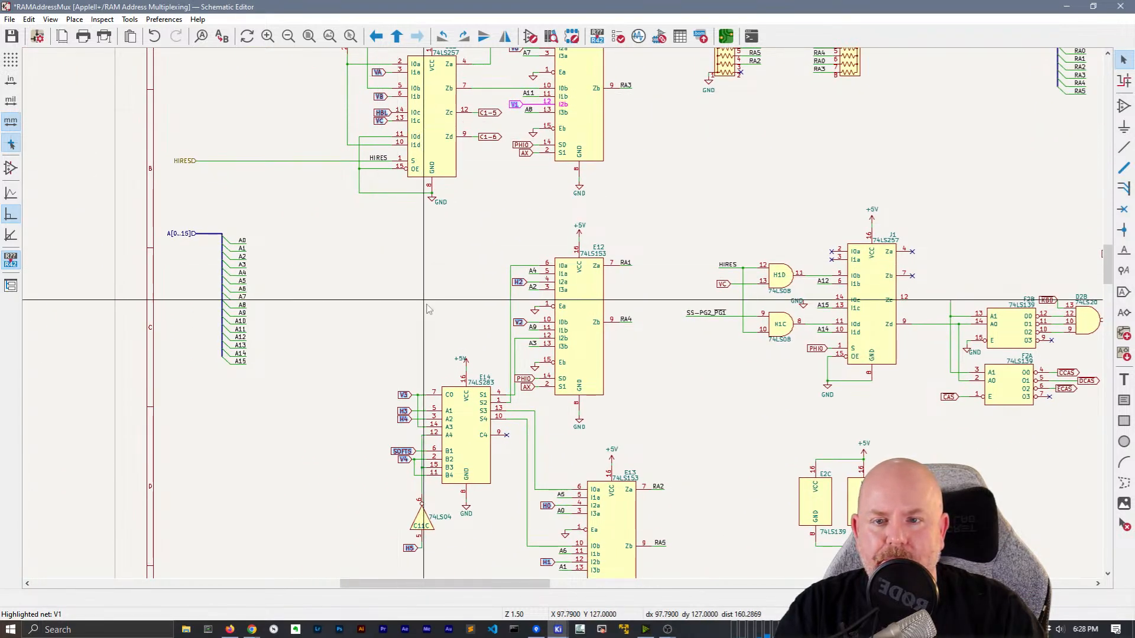
middle_drag(428, 307, 407, 233)
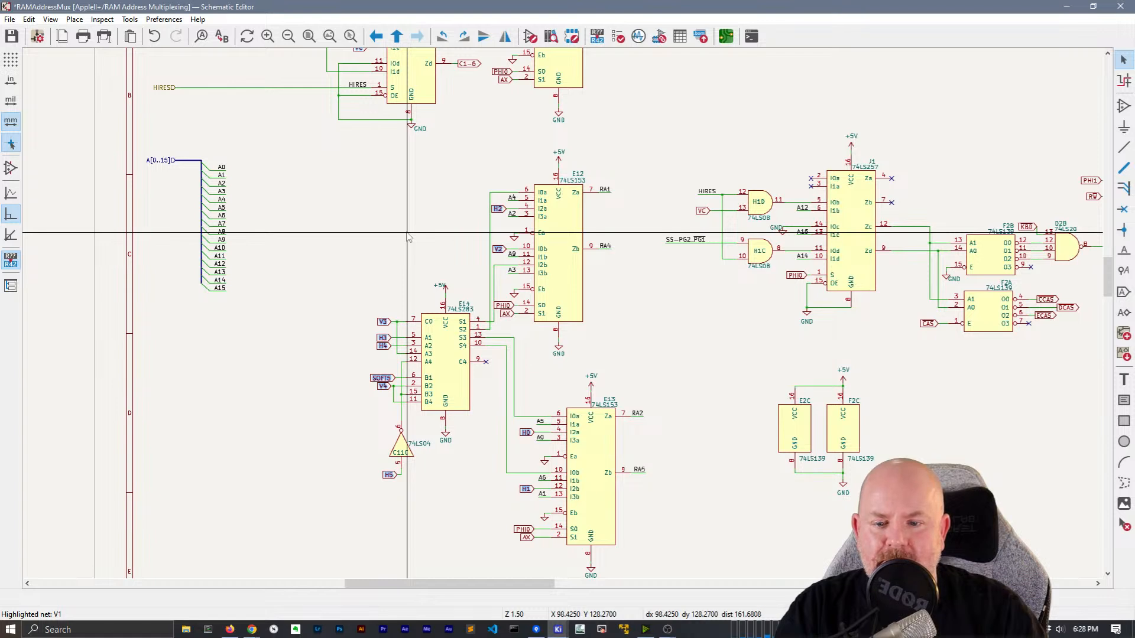
scroll(408, 236, up, 4)
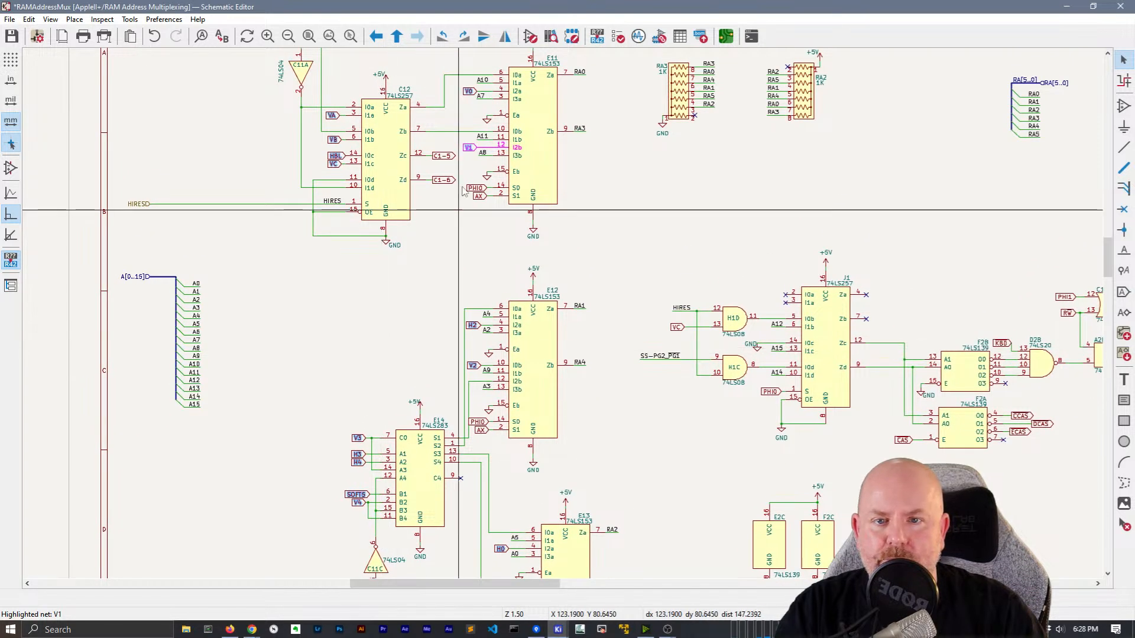
Convert the selected V and H global labels into hierarchical labels
right_click(470, 91)
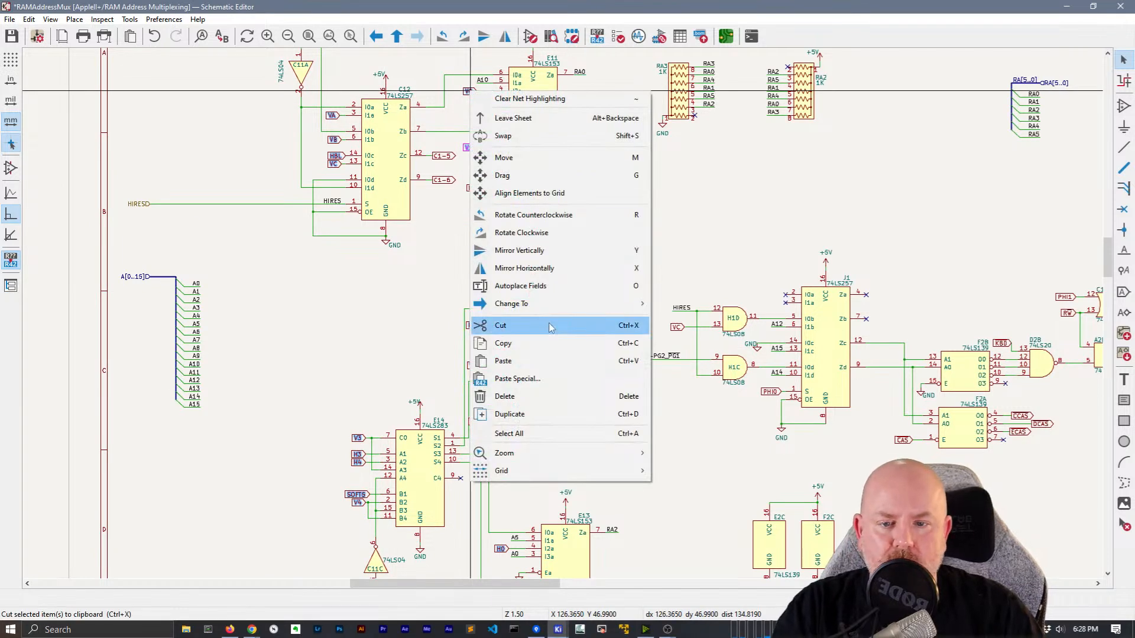
mouse_move(553, 305)
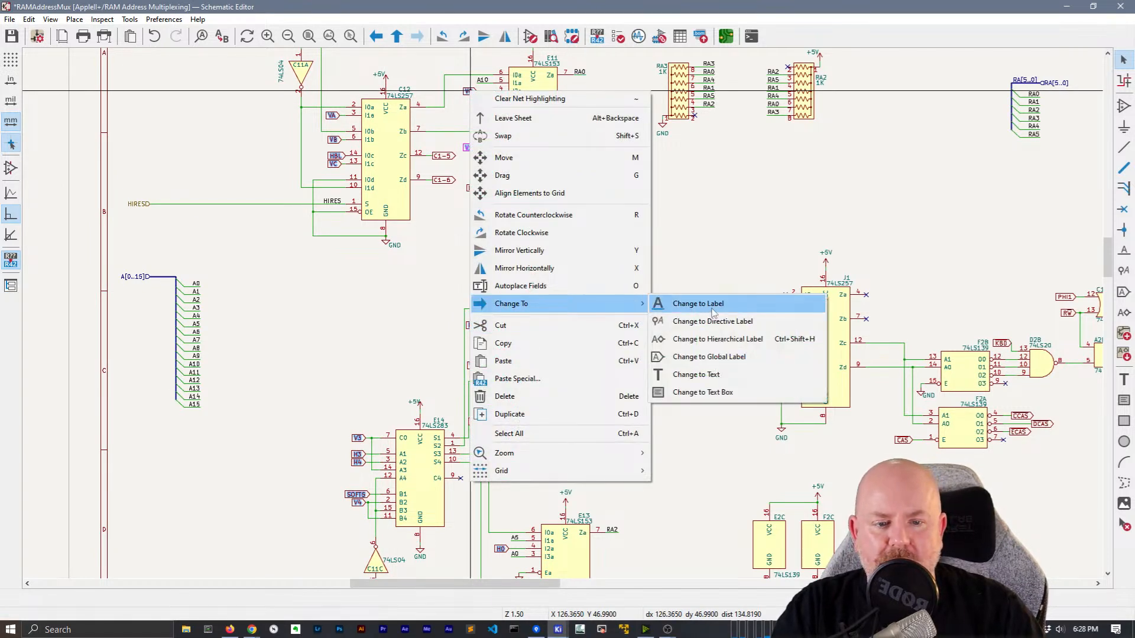
click(714, 347)
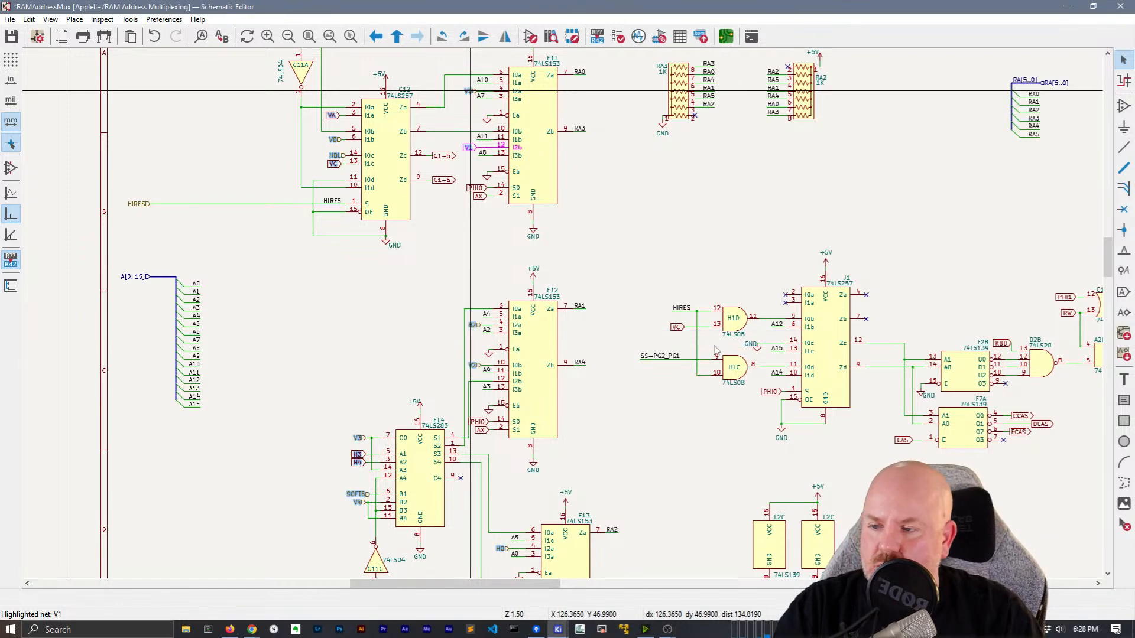
click(371, 308)
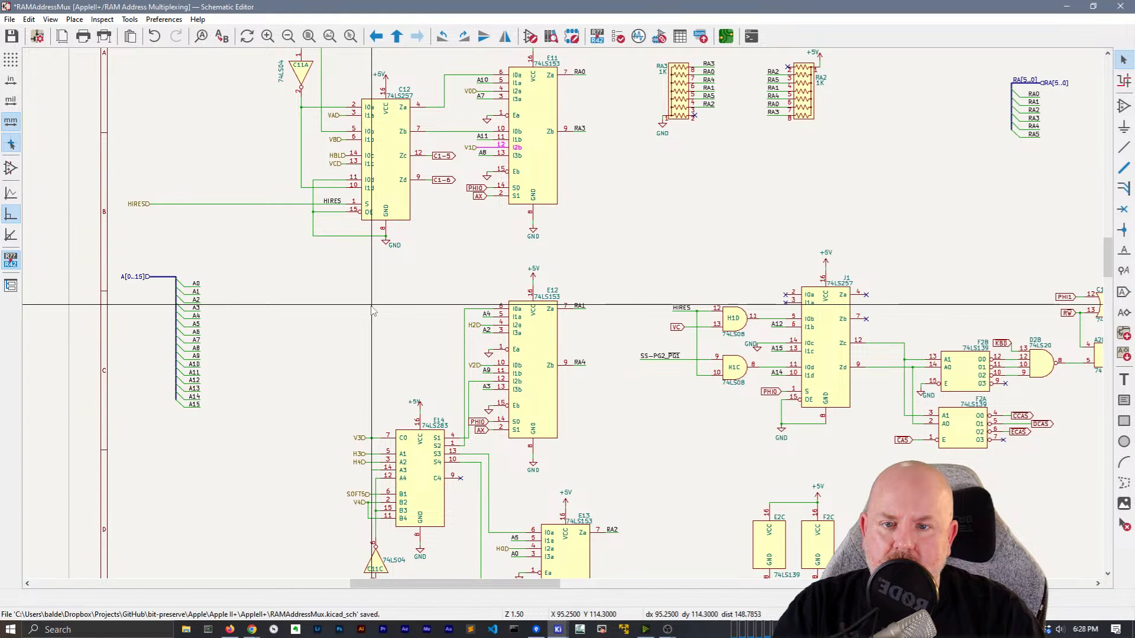
Change the PHI0 and AX labels on E11, E12, E13 and J1 to plain local labels
click(475, 186)
shift+click(478, 195)
shift+click(480, 421)
shift+click(482, 431)
middle_drag(627, 421, 601, 230)
shift+click(470, 455)
shift+click(474, 463)
shift+click(744, 201)
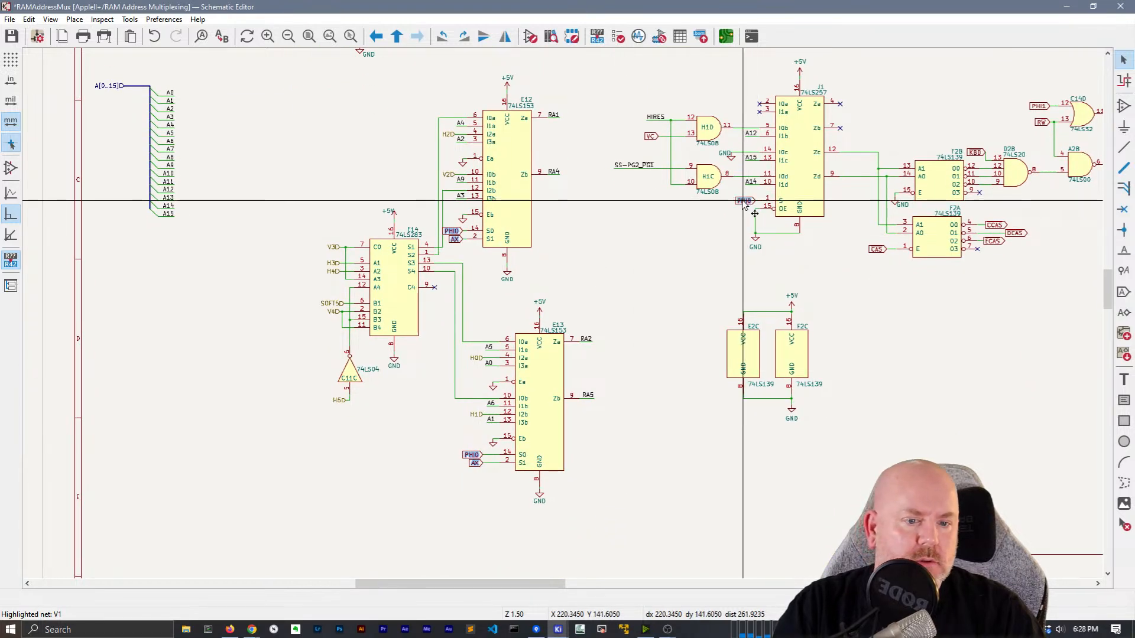
right_click(746, 204)
mouse_move(831, 413)
click(958, 413)
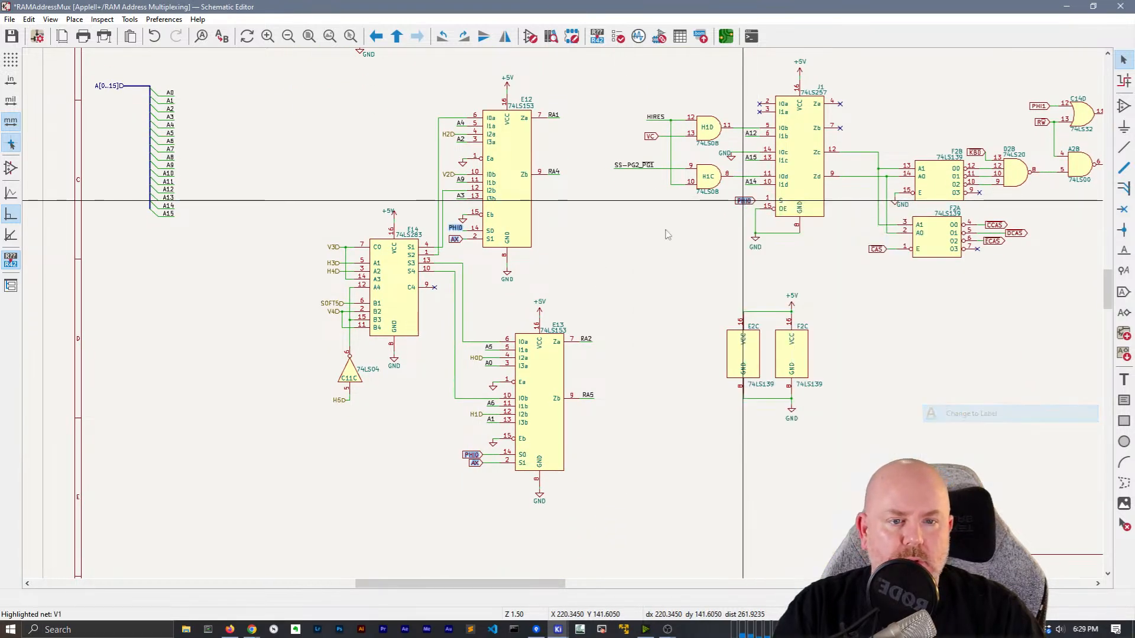
scroll(456, 221, up, 5)
Rotate the PHI0 and AX labels beside E12 and shift them left
click(518, 314)
click(564, 341)
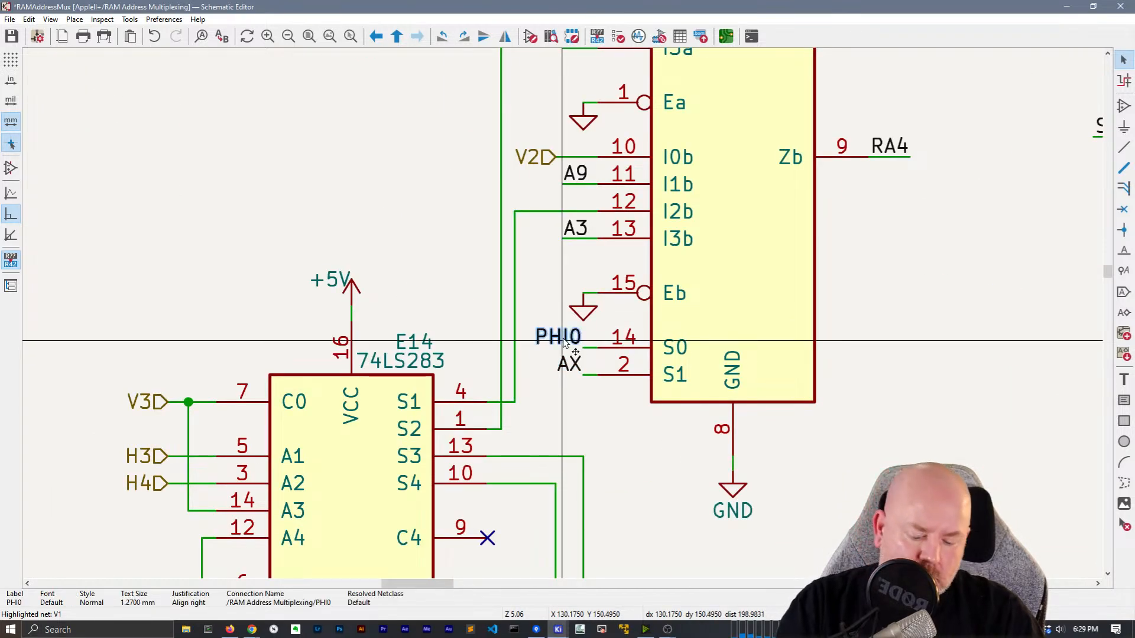
key(r)
click(571, 367)
key(r)
key(r)
shift+click(590, 337)
drag(590, 336, 565, 345)
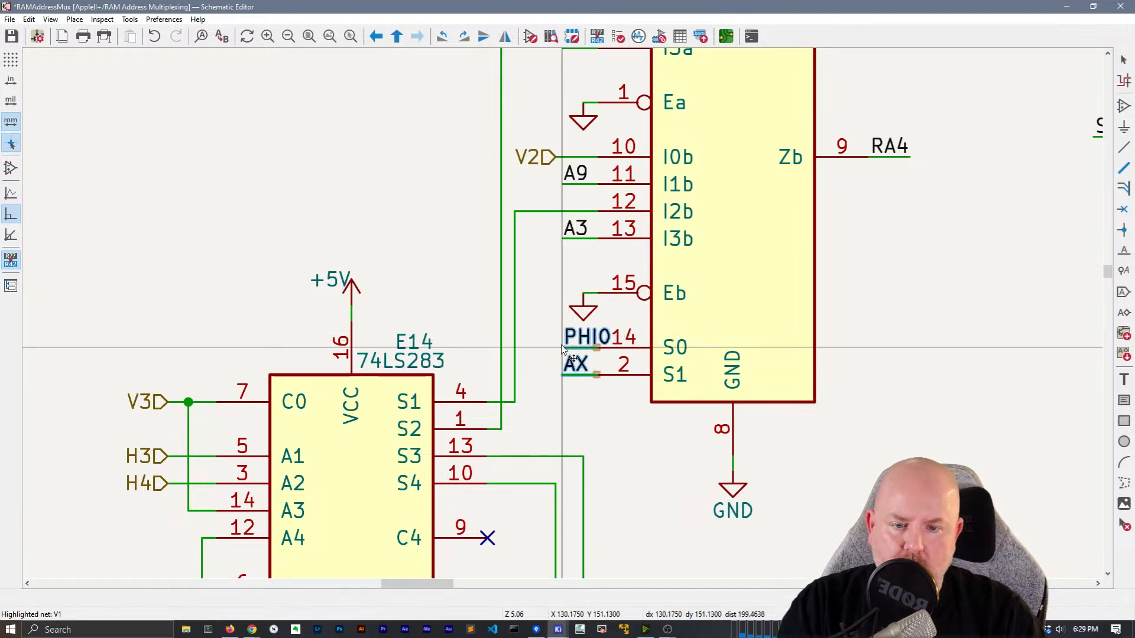
click(550, 346)
Rotate E13's PHI0 and AX labels so they face right
scroll(550, 347, down, 4)
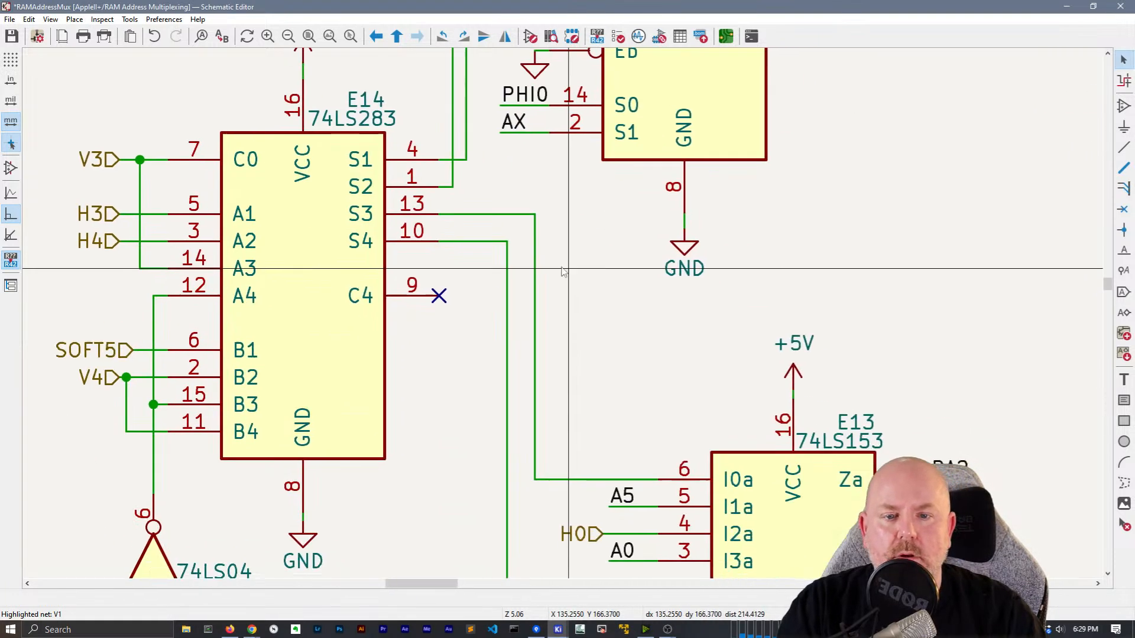
middle_drag(568, 368, 540, 302)
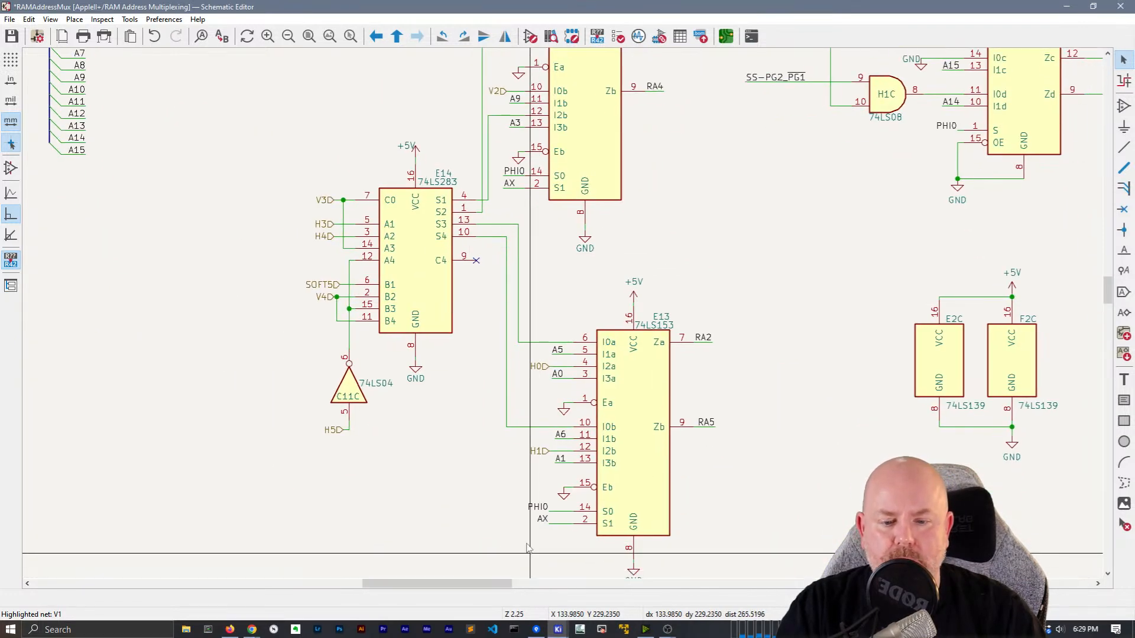
click(534, 503)
key(r)
key(r)
click(541, 519)
key(r)
key(r)
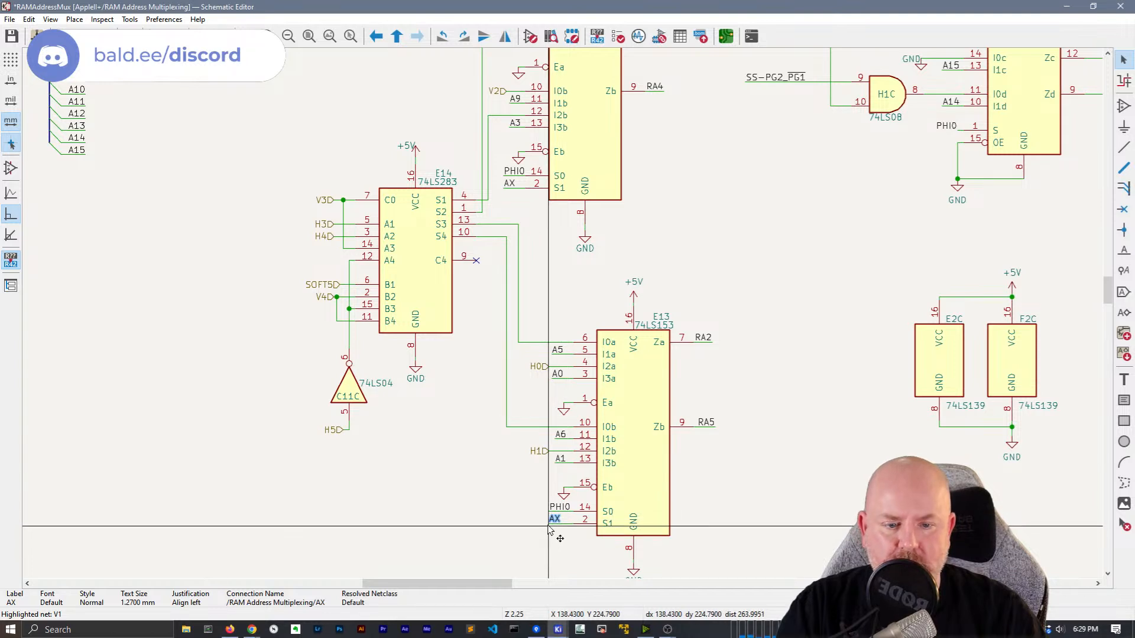
Flip E11's PHI0 and AX labels, shift them left, and paste a copy of the pair
middle_drag(427, 433, 416, 464)
scroll(429, 470, down, 2)
middle_drag(594, 254, 537, 457)
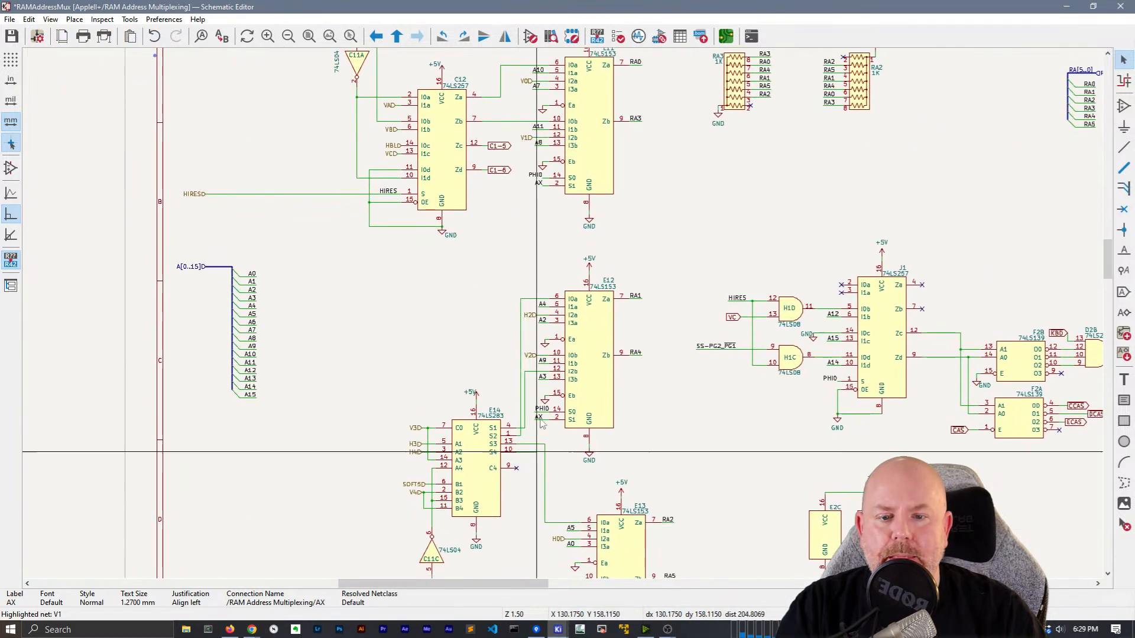
scroll(535, 175, up, 4)
key(x)
shift+click(495, 335)
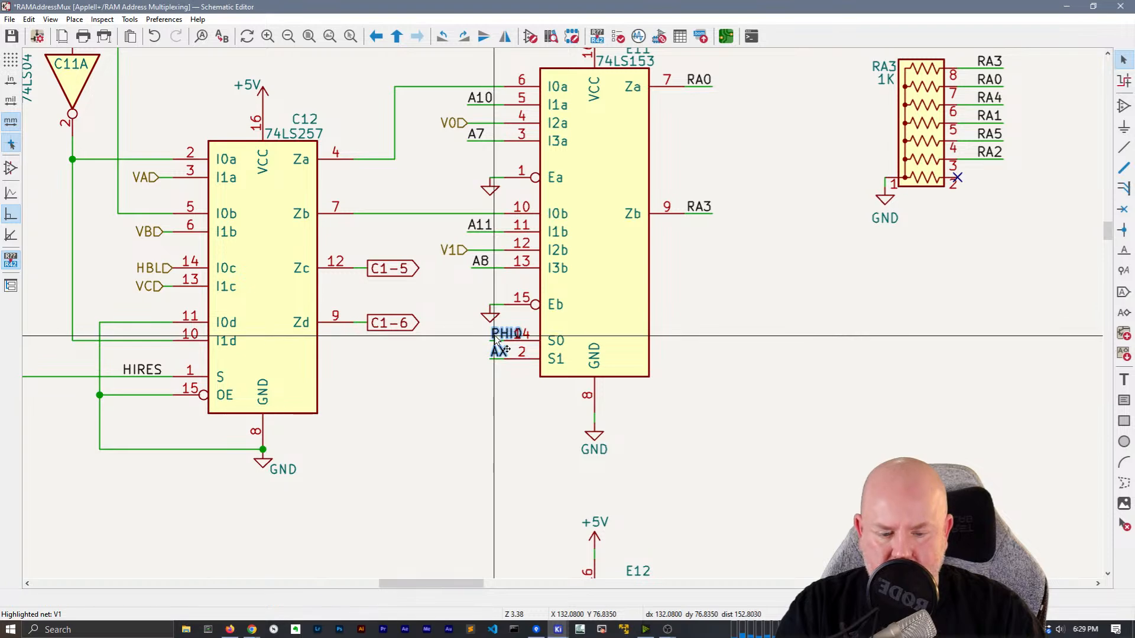
drag(499, 349, 475, 330)
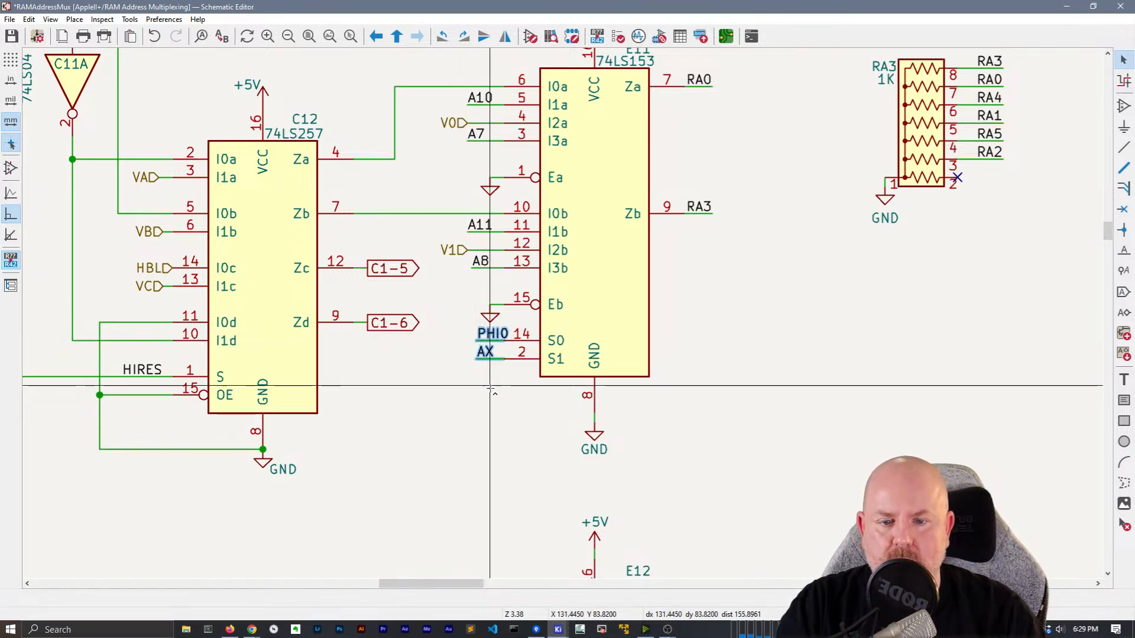
scroll(490, 388, down, 3)
key(ctrl+v)
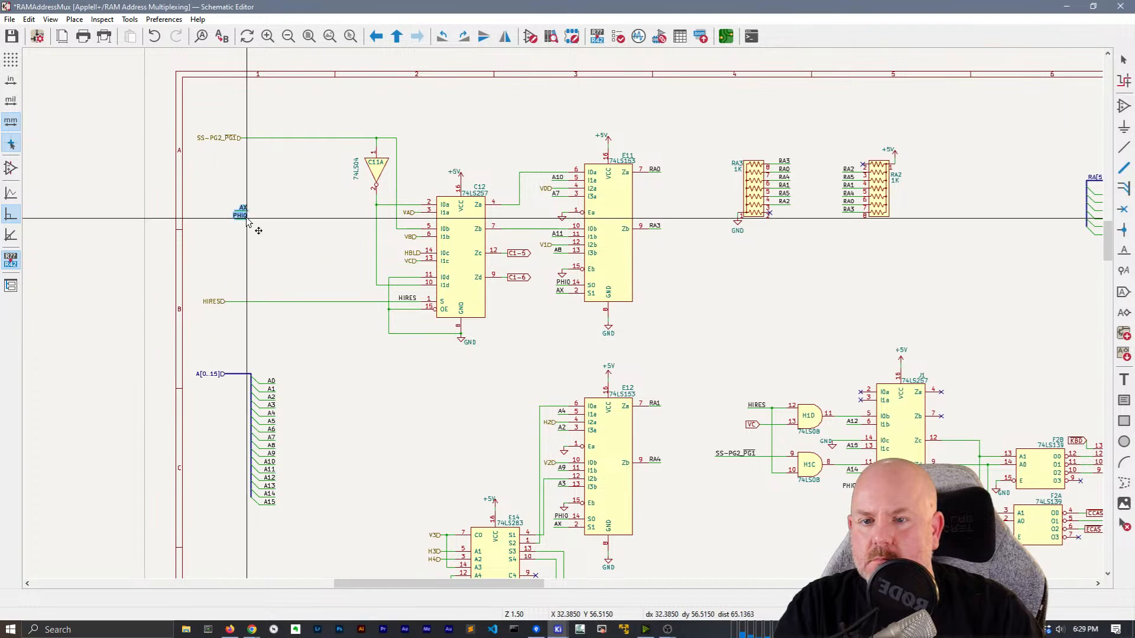
Place the pasted labels at the left edge and add an AX hierarchical label on the AX wire end
click(242, 176)
scroll(239, 174, up, 6)
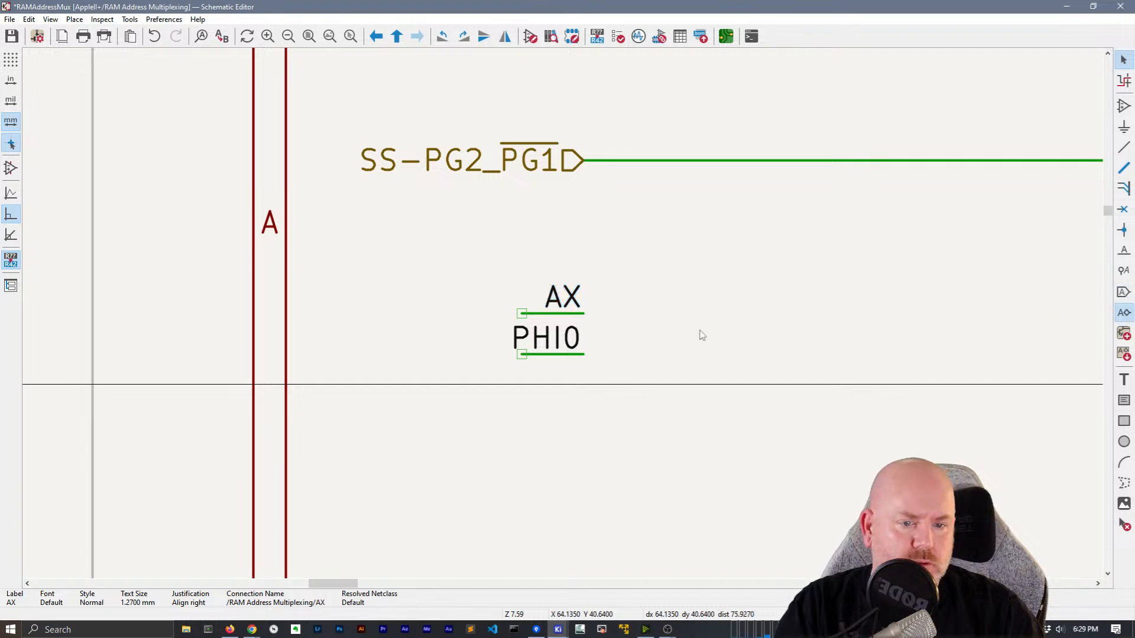
key(h)
drag(195, 68, 392, 348)
key(Return)
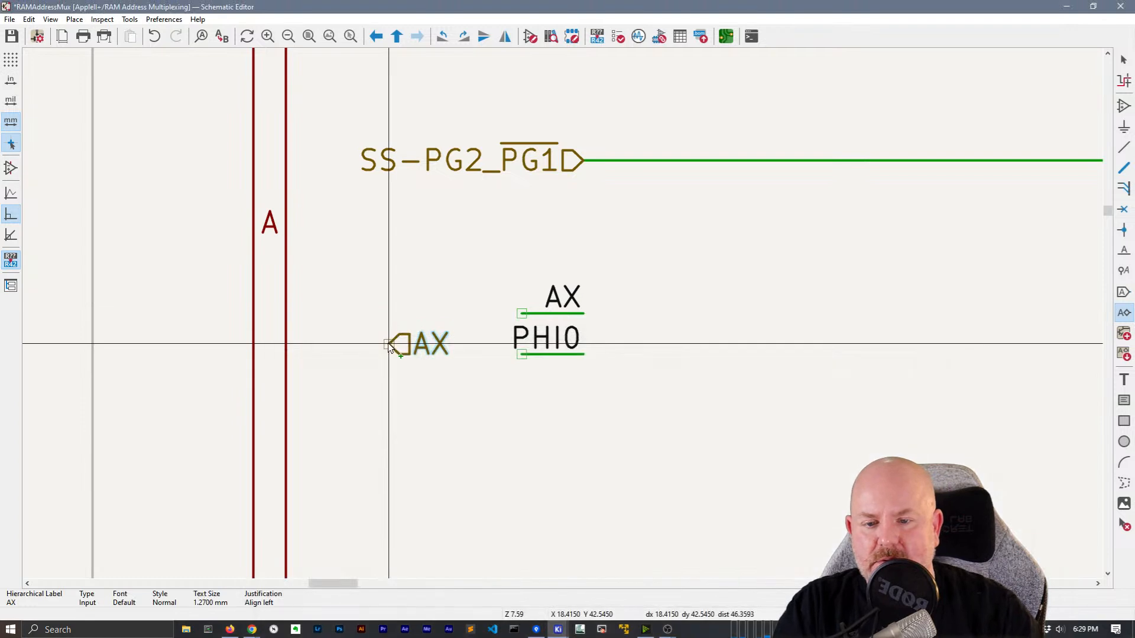
click(521, 316)
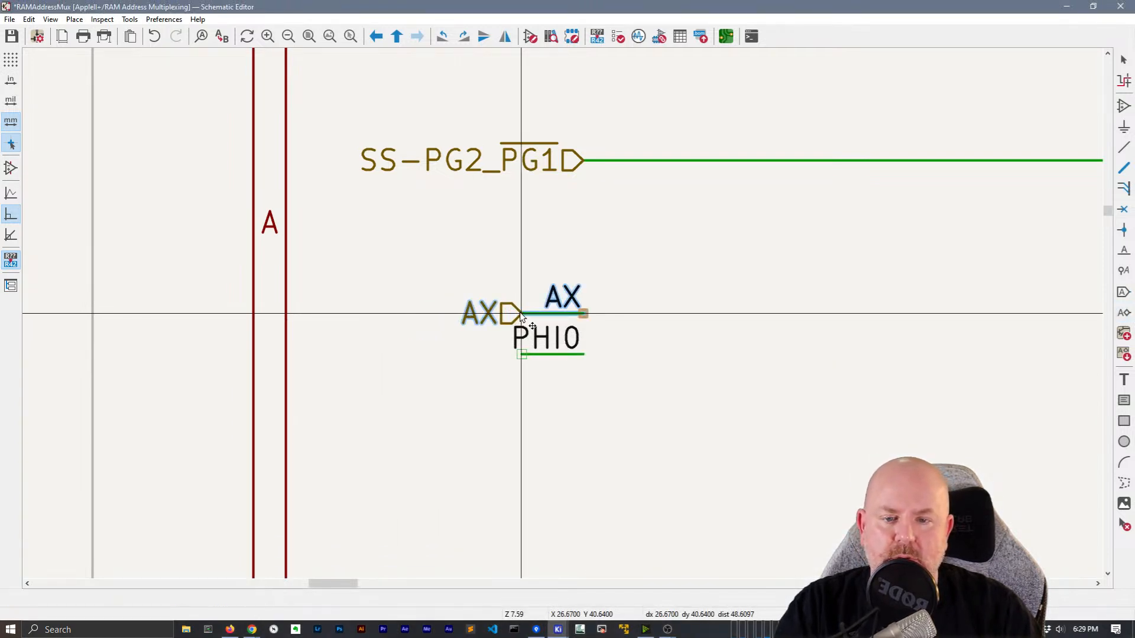
key(Escape)
Duplicate the AX hierarchical label onto the PHI0 wire end and rename it PHI0
click(519, 344)
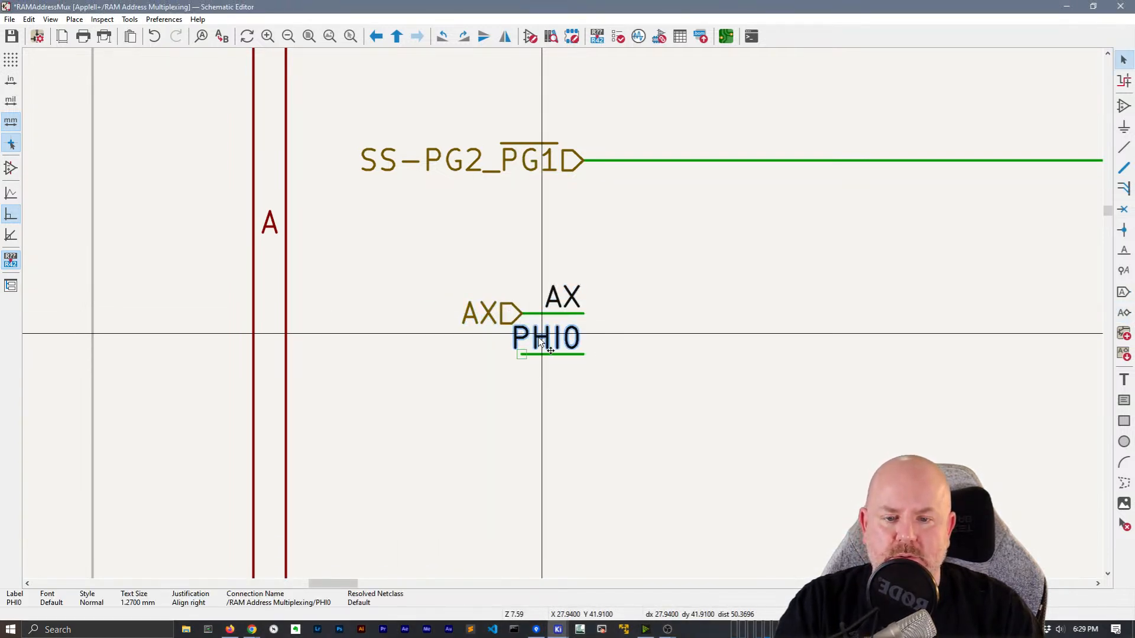
key(Insert)
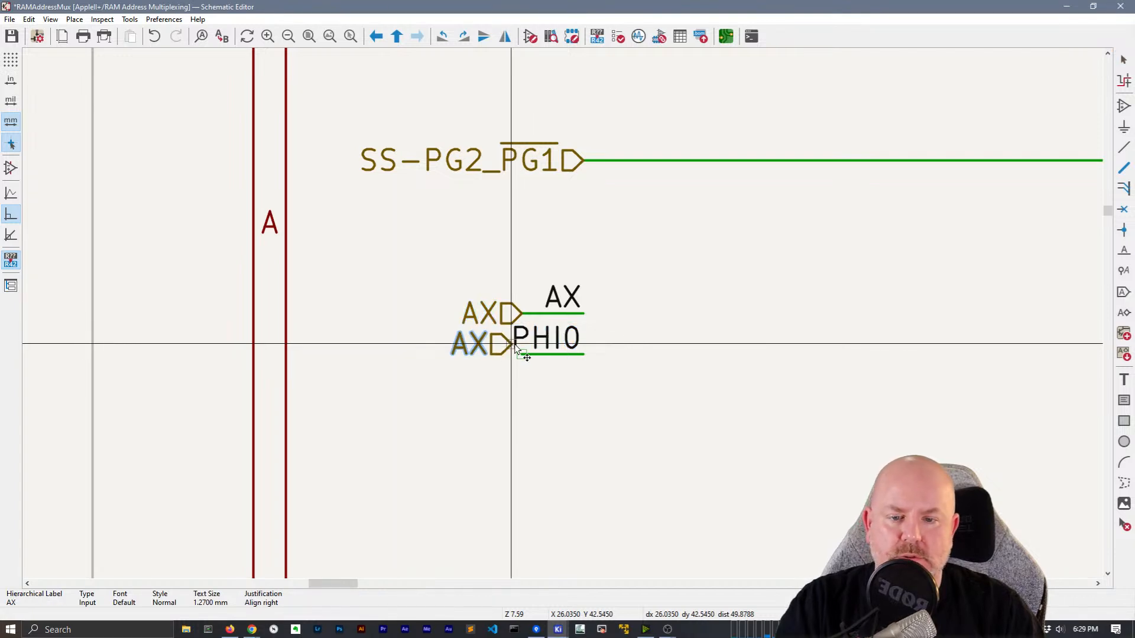
click(500, 360)
key(e)
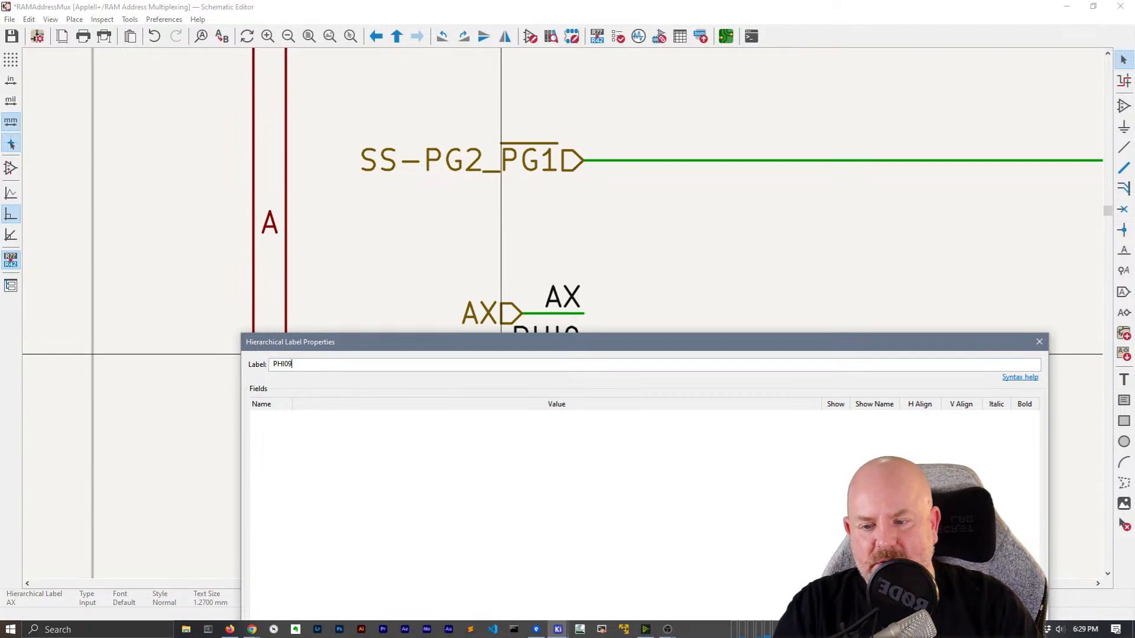
drag(964, 349, 897, 60)
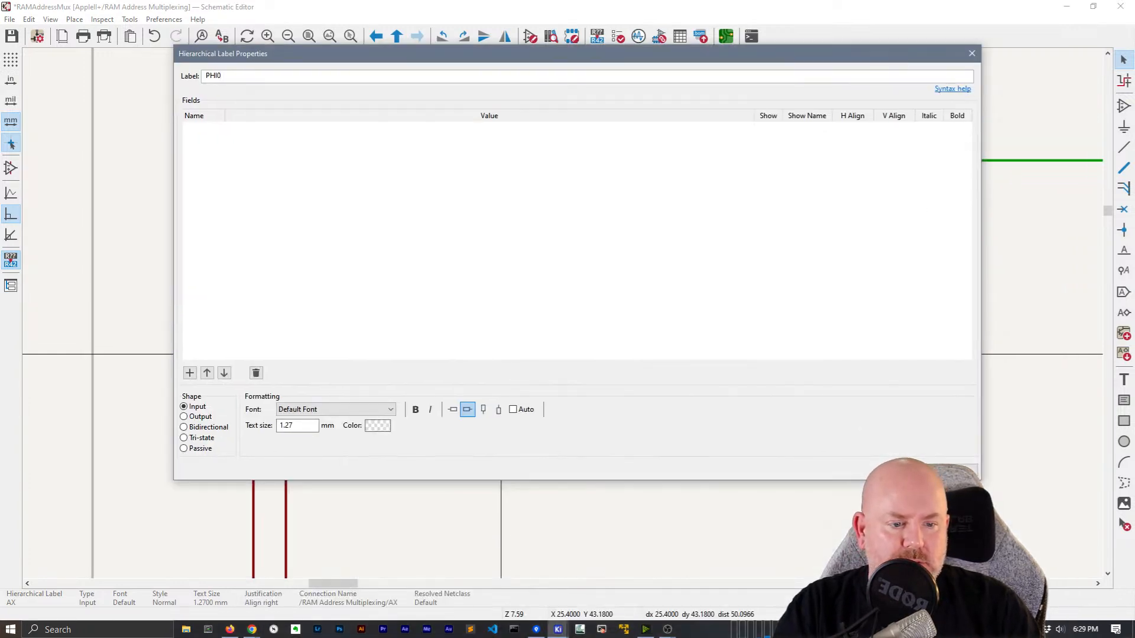
key(Return)
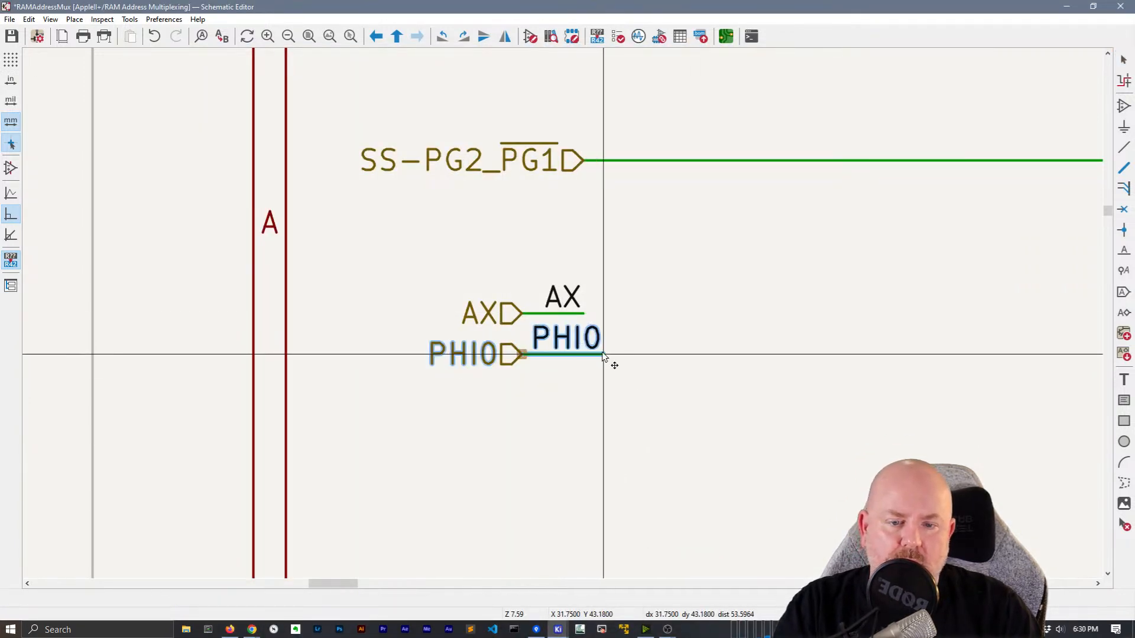
click(606, 354)
drag(583, 312, 605, 315)
Change the VC global label into a hierarchical label, then head back toward the root sheet
scroll(605, 315, down, 5)
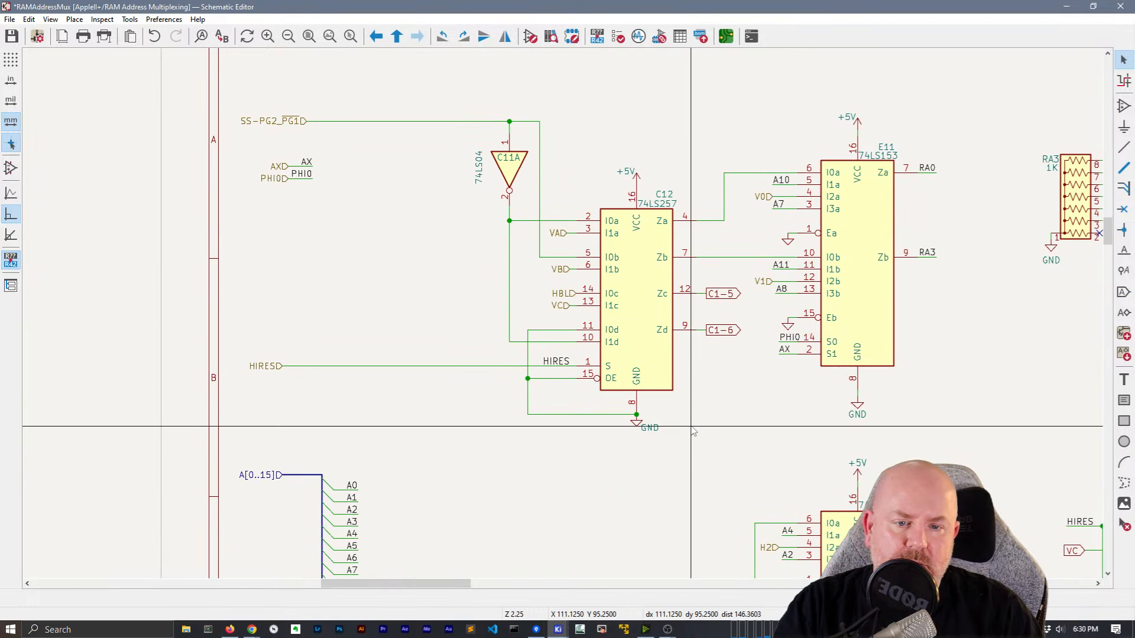
middle_drag(761, 430, 673, 401)
scroll(565, 320, down, 5)
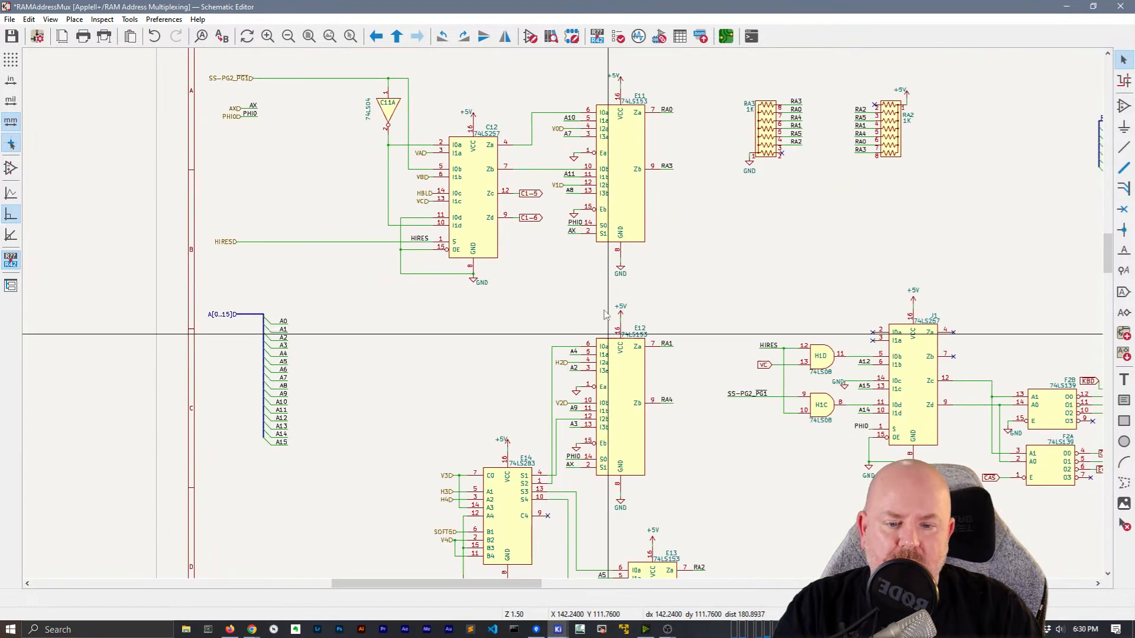
scroll(598, 197, down, 2)
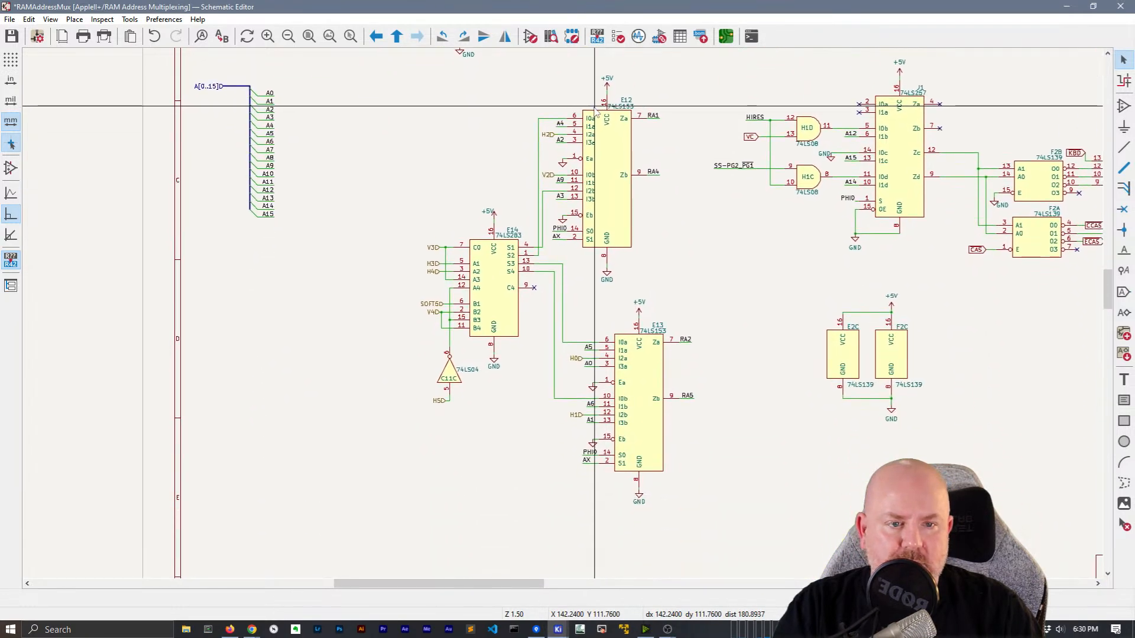
scroll(596, 111, up, 6)
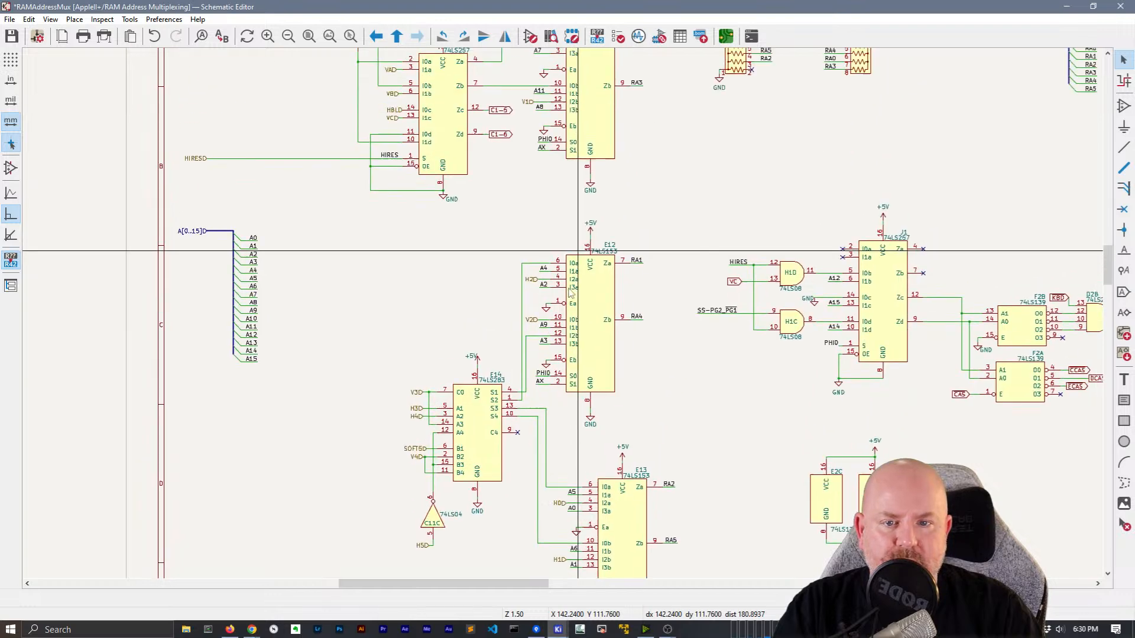
right_click(719, 346)
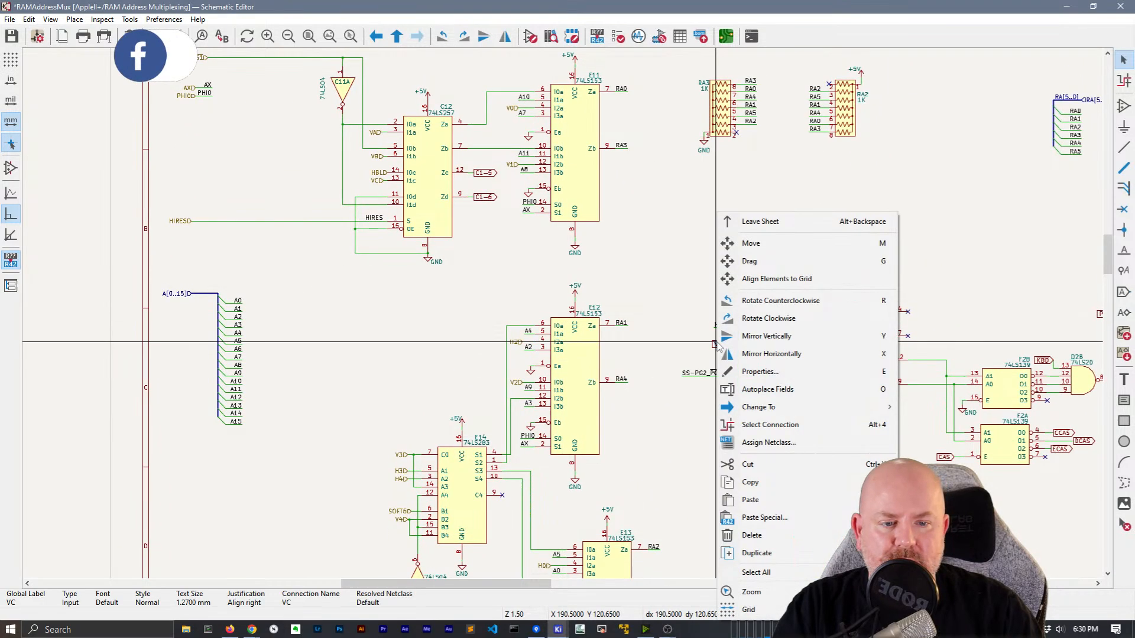
click(778, 426)
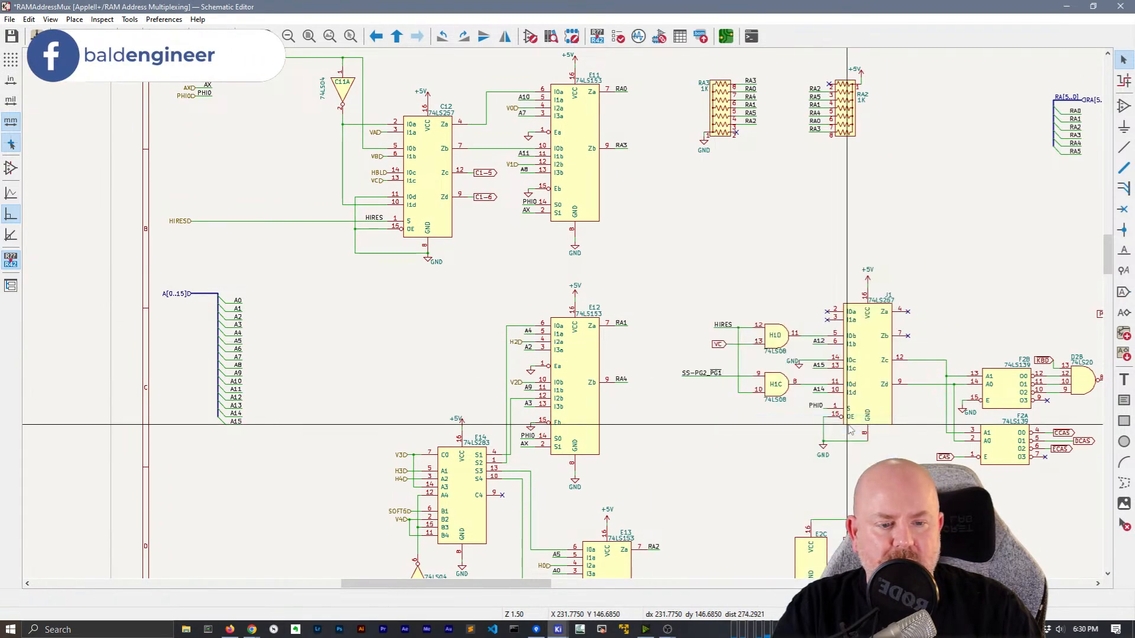
right_click(720, 344)
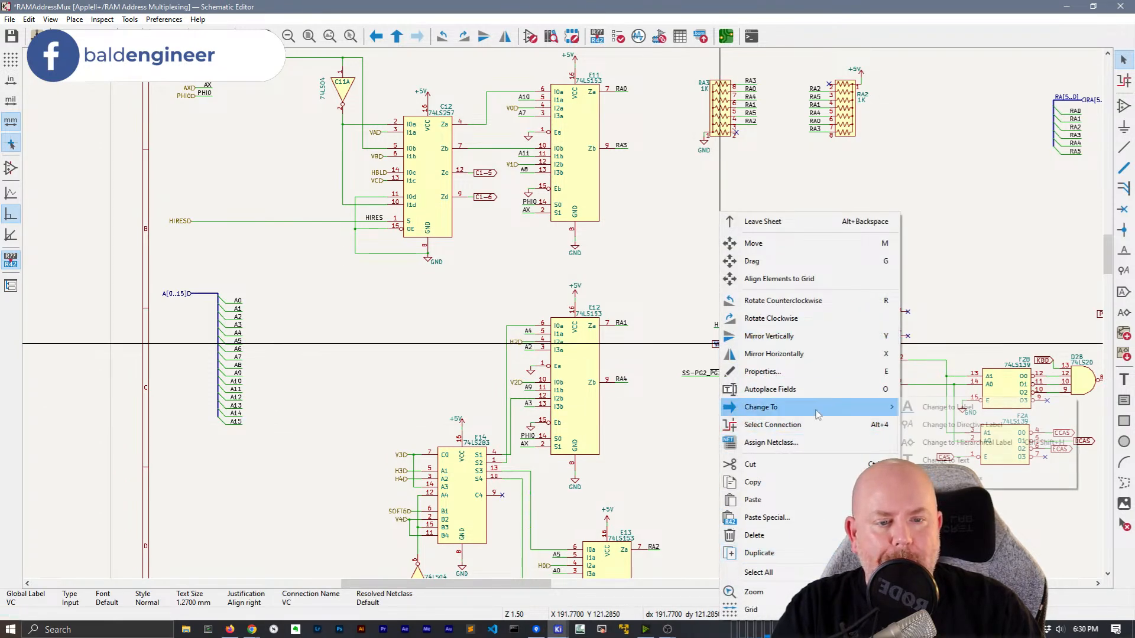
click(717, 322)
click(722, 352)
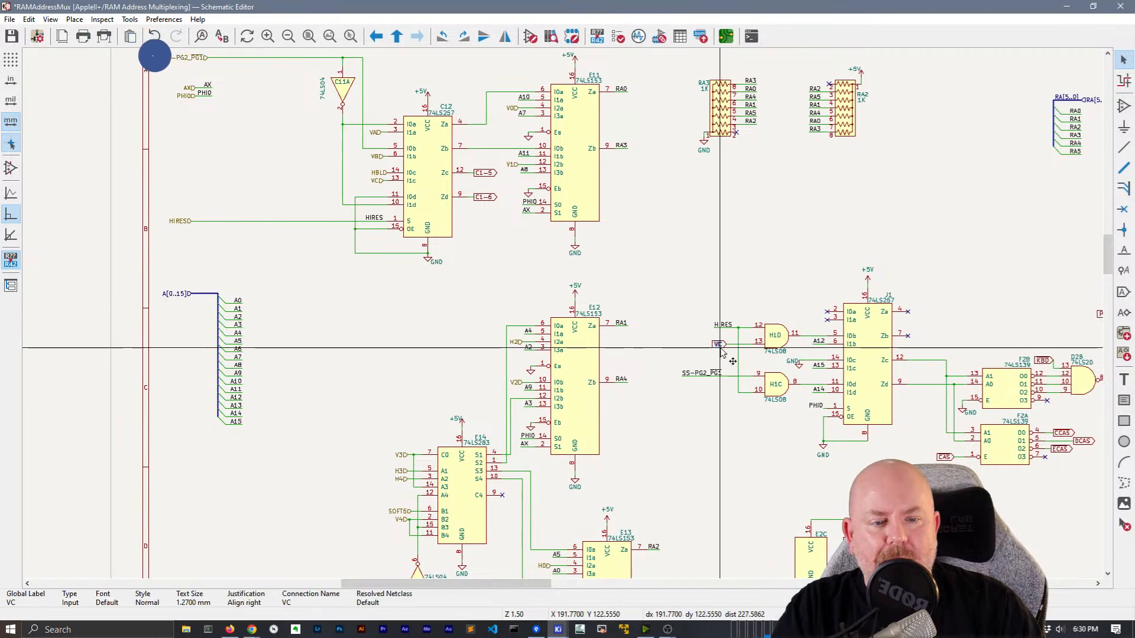
right_click(721, 352)
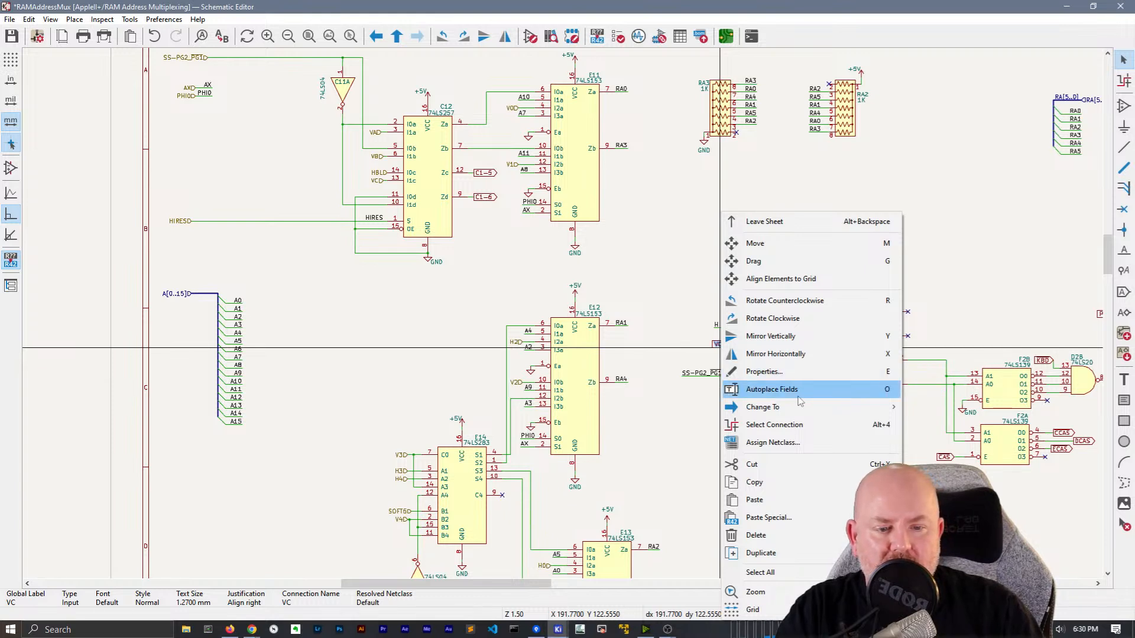
mouse_move(799, 408)
click(953, 443)
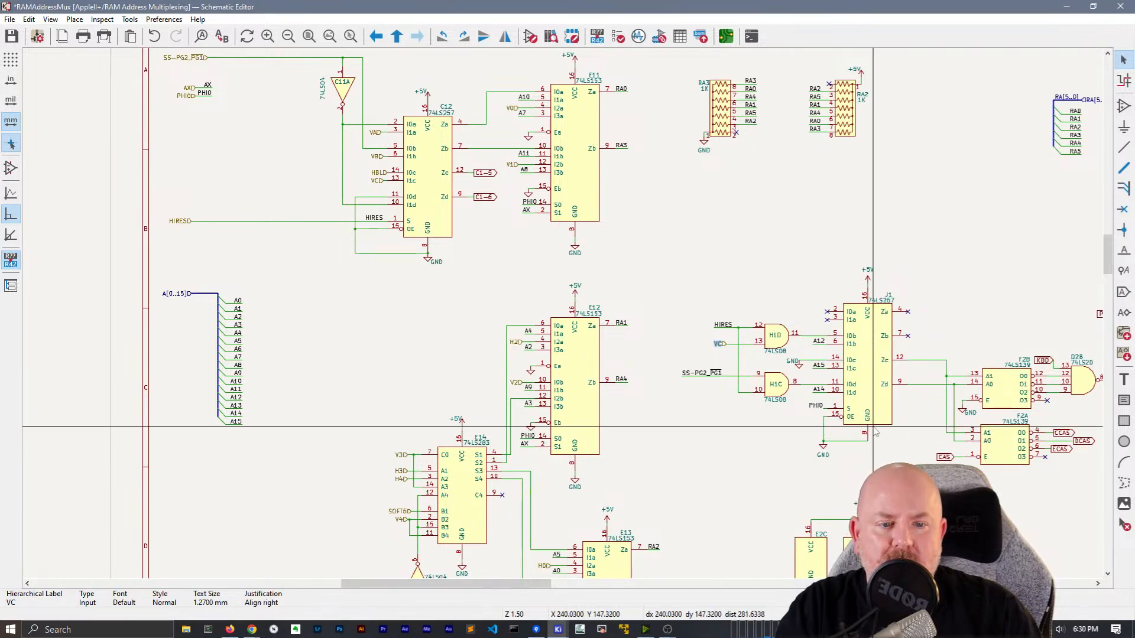
middle_drag(792, 266, 746, 185)
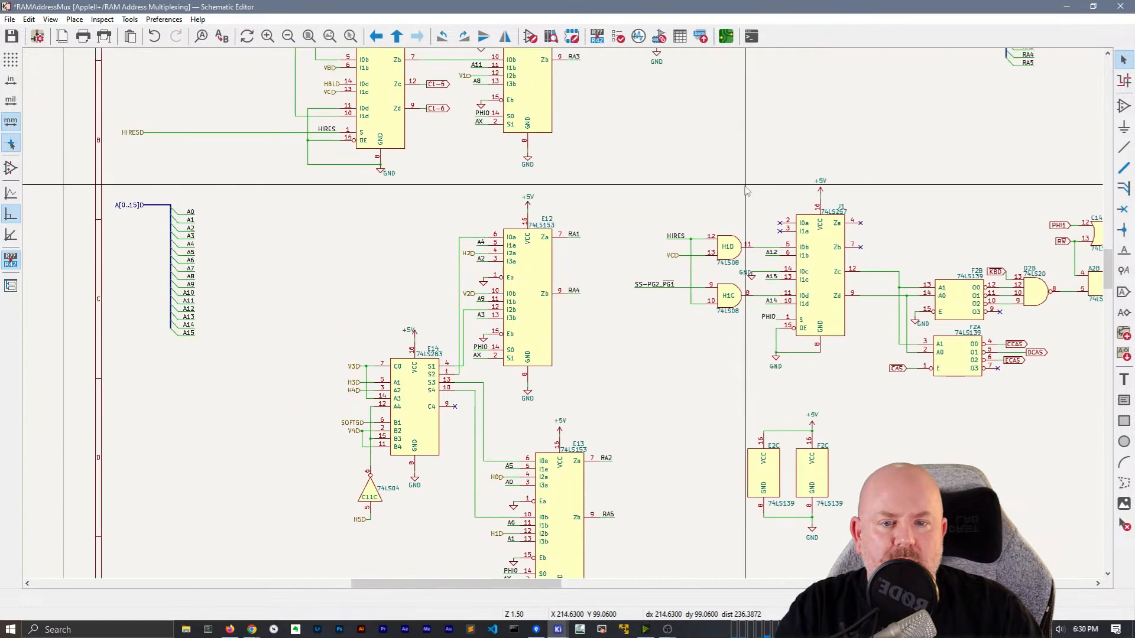
right_click(616, 185)
Import the sub-sheet's pins: RRW, HIRES, PHI0 on top; RA[5..0], VC, HBL, AX, VB, VA on the right
click(650, 194)
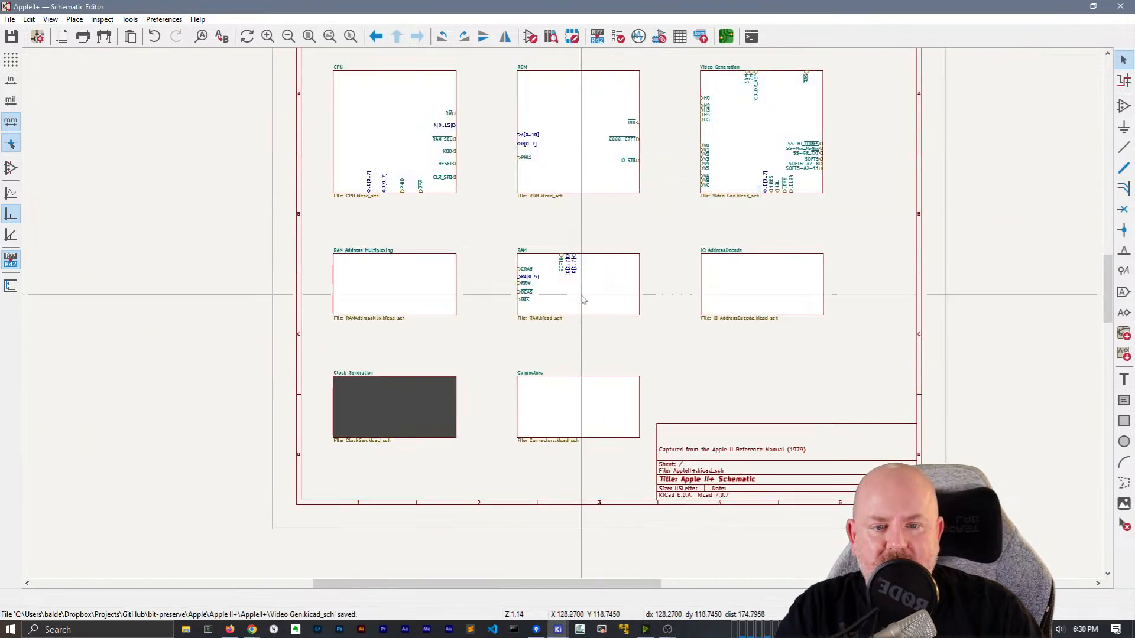
right_click(406, 299)
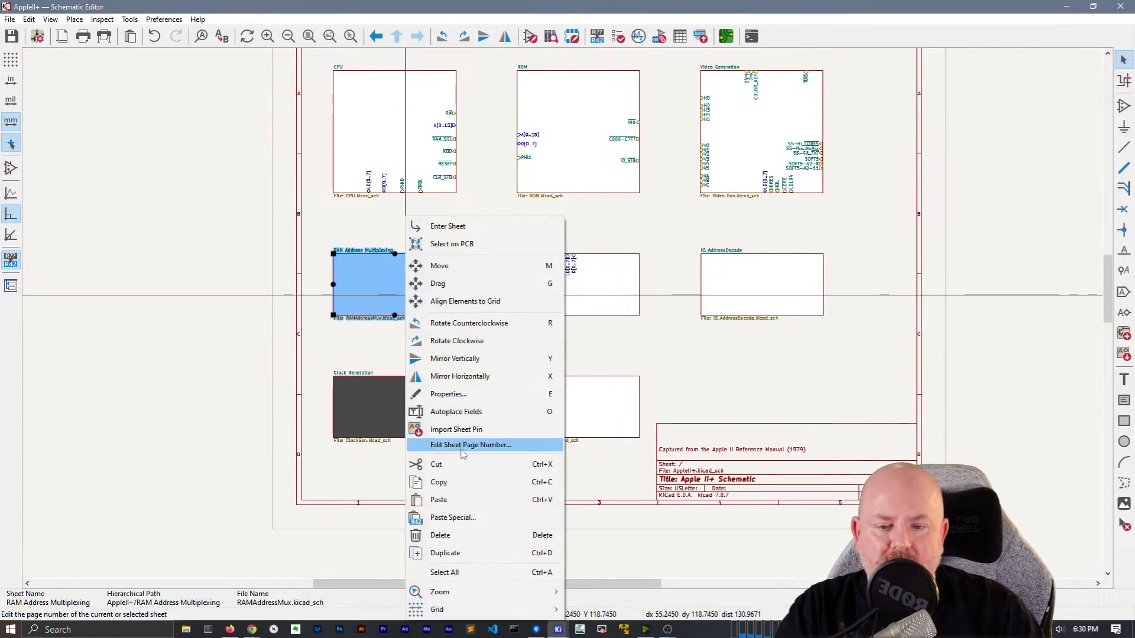
click(456, 429)
scroll(369, 264, up, 5)
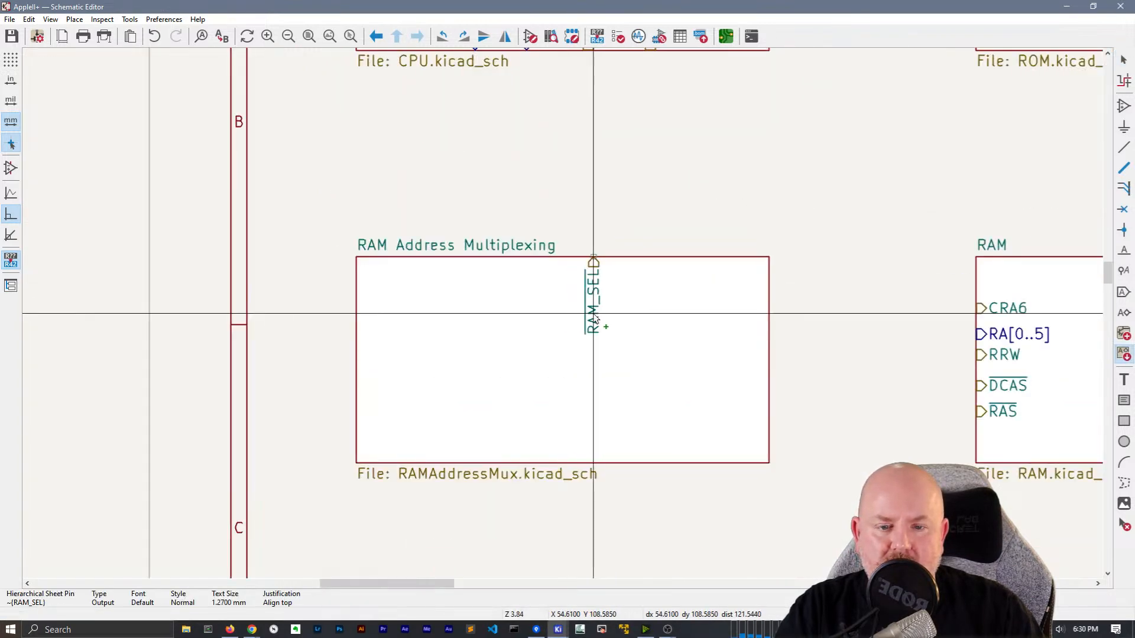
click(624, 315)
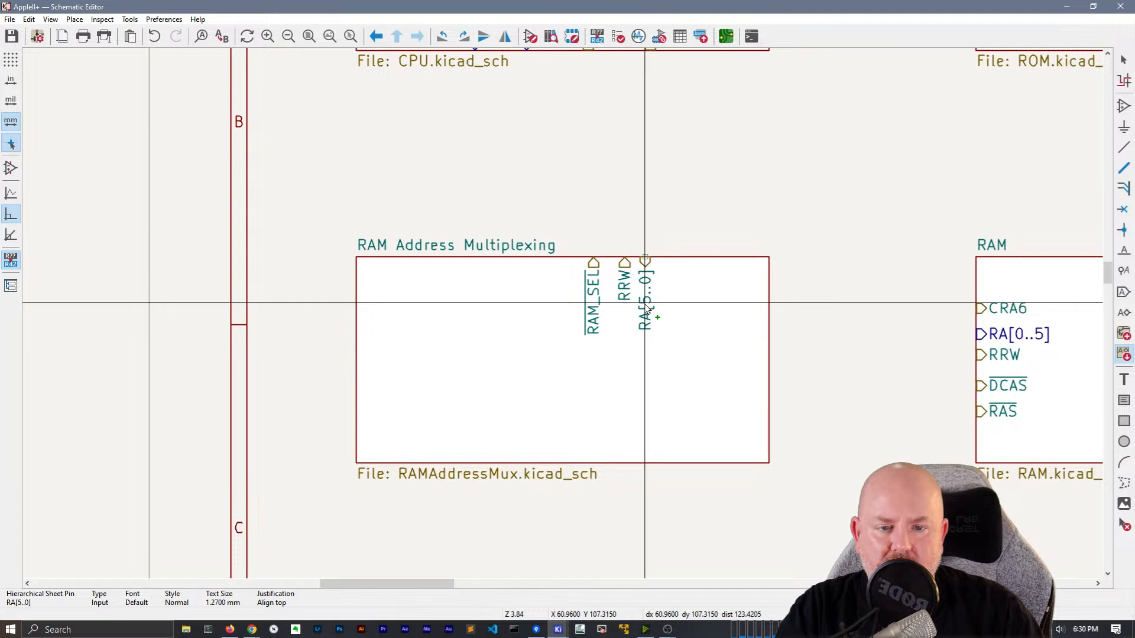
click(758, 319)
click(774, 367)
click(777, 430)
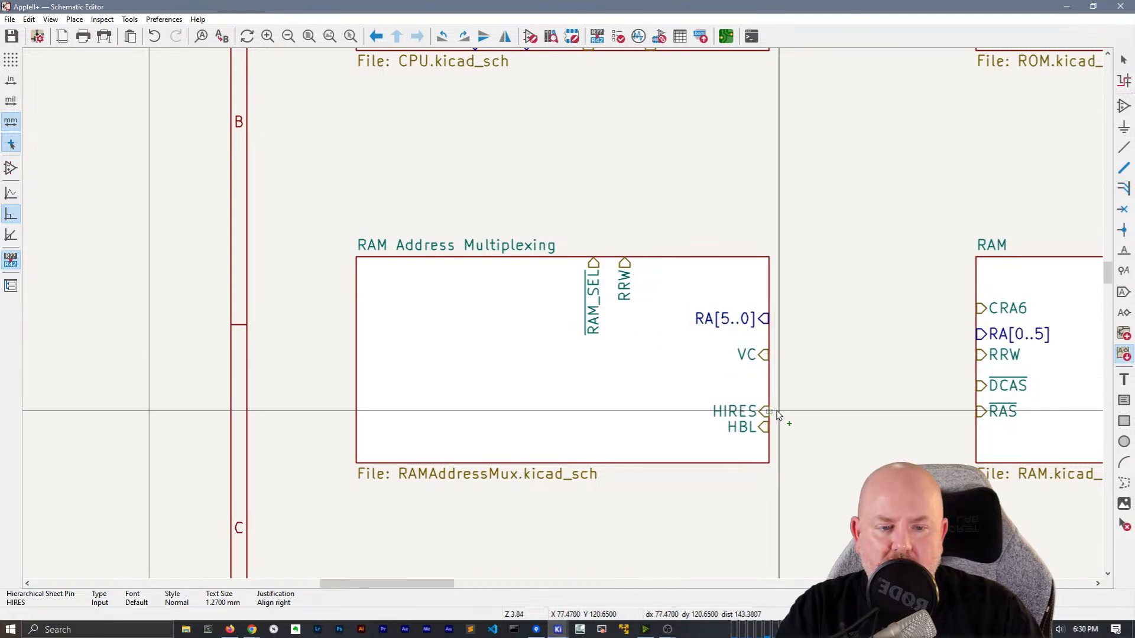
click(572, 284)
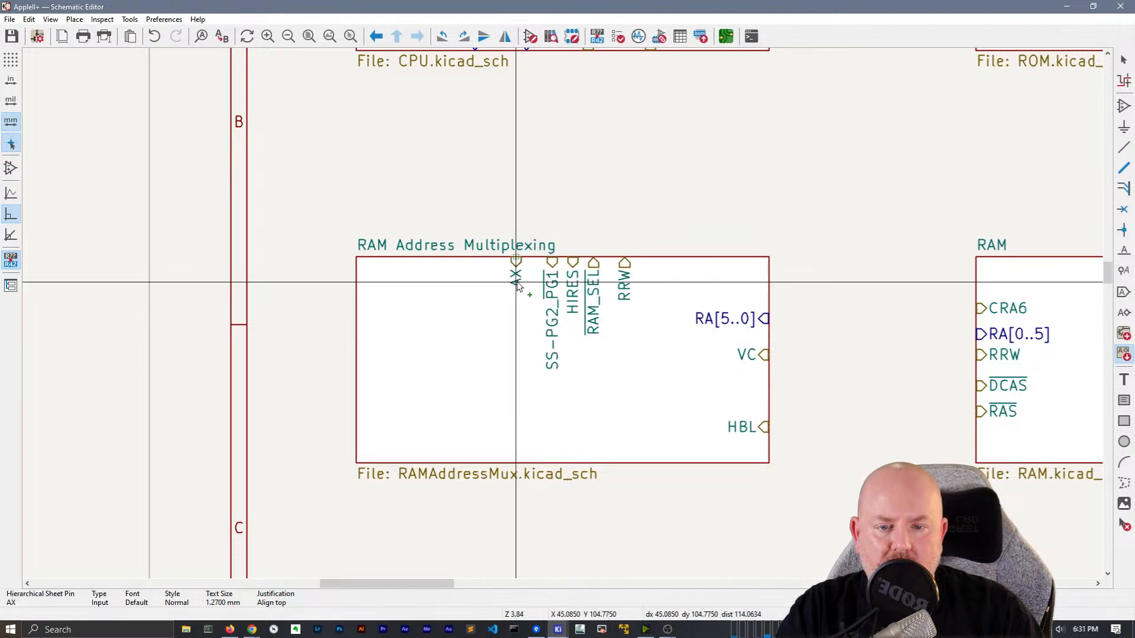
click(776, 304)
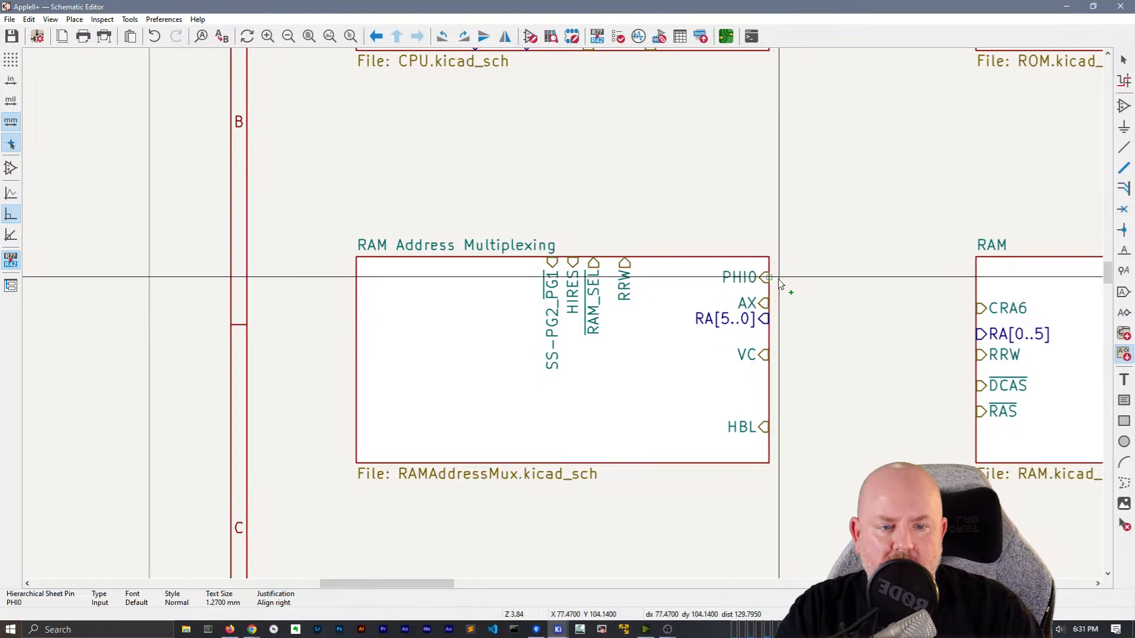
click(647, 260)
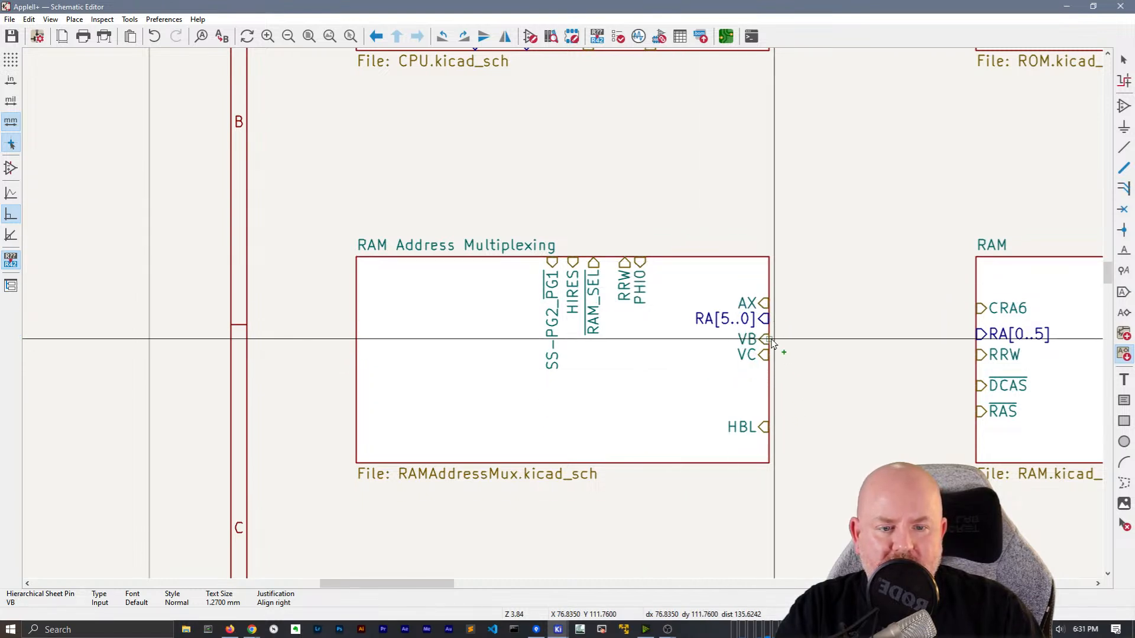
click(776, 341)
click(774, 371)
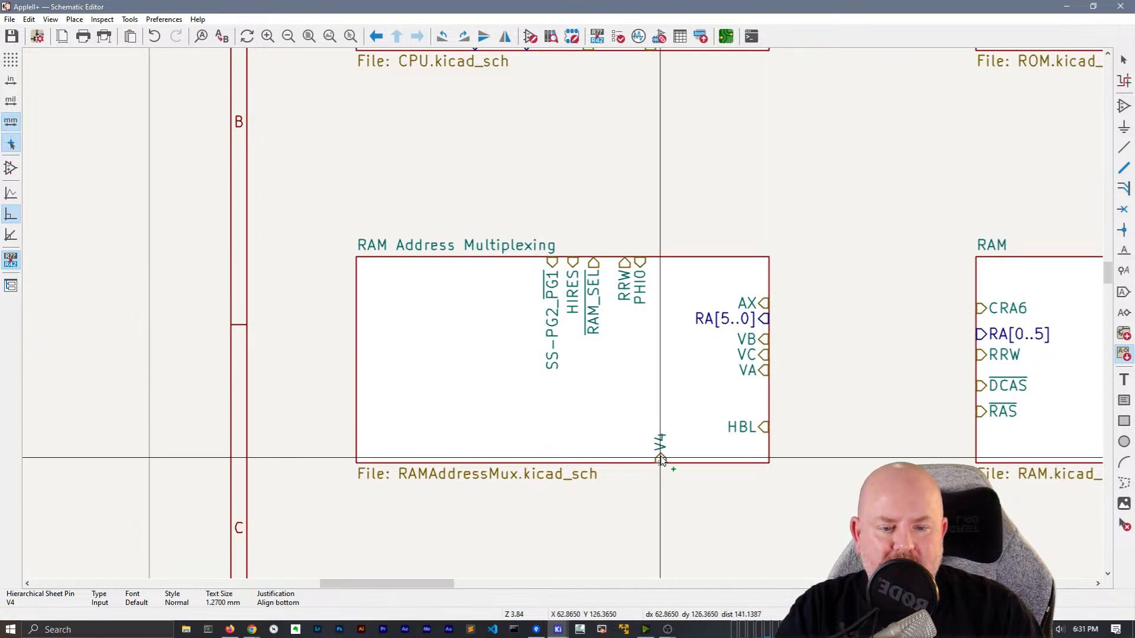
Place SOFT5, H3, V3, H2, V1 and V0 on the bottom edge and A[0..15] on the right
click(712, 460)
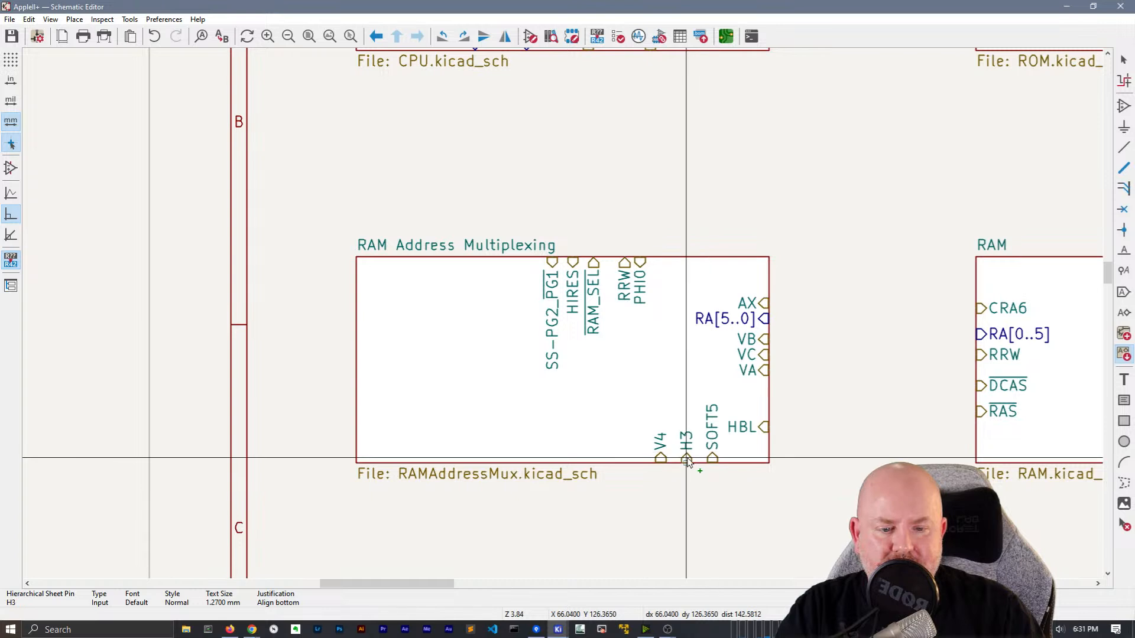
click(582, 460)
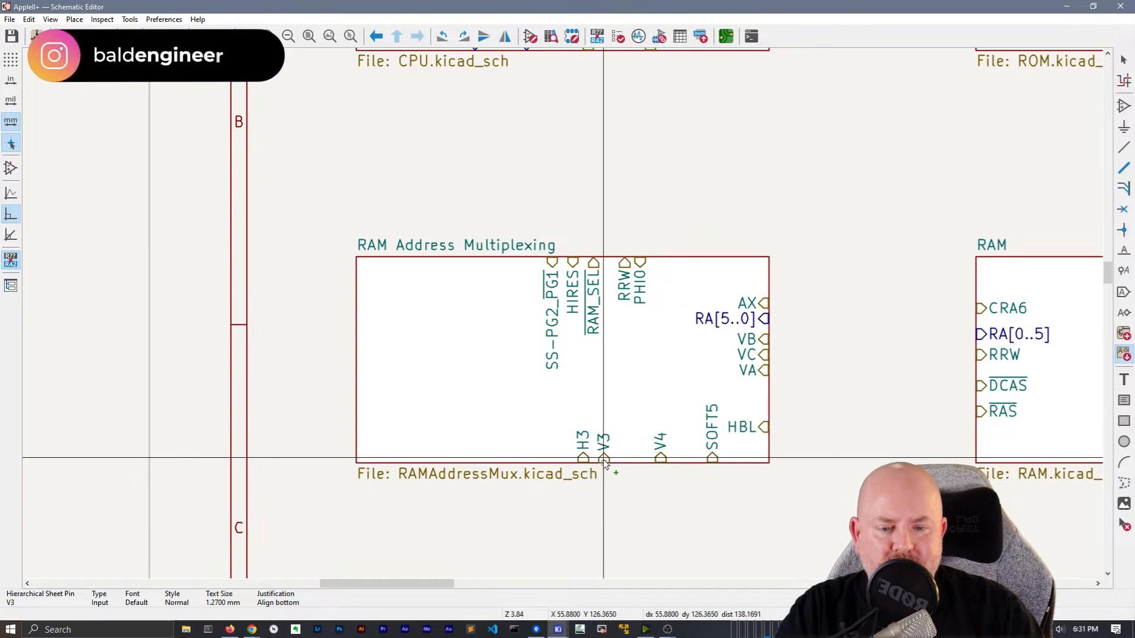
click(645, 460)
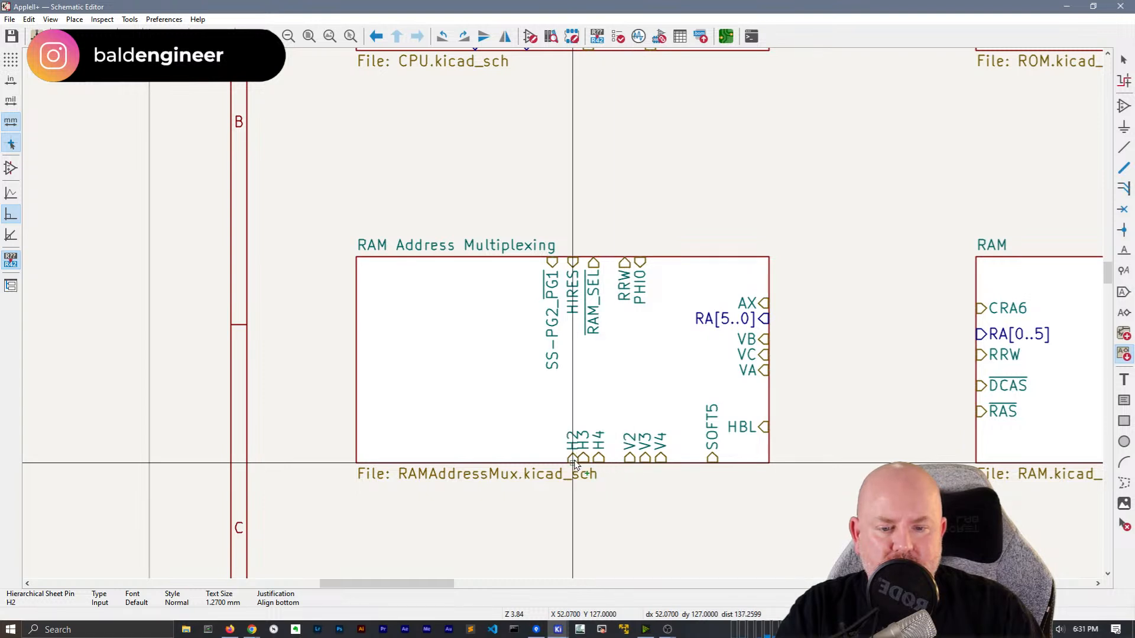
click(568, 460)
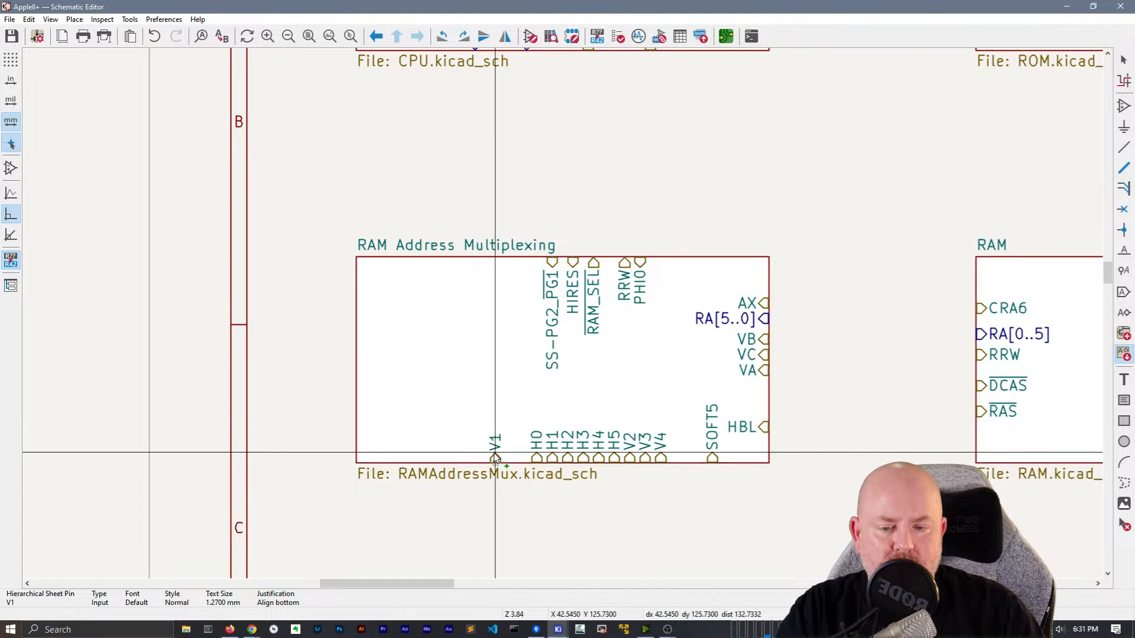
click(496, 460)
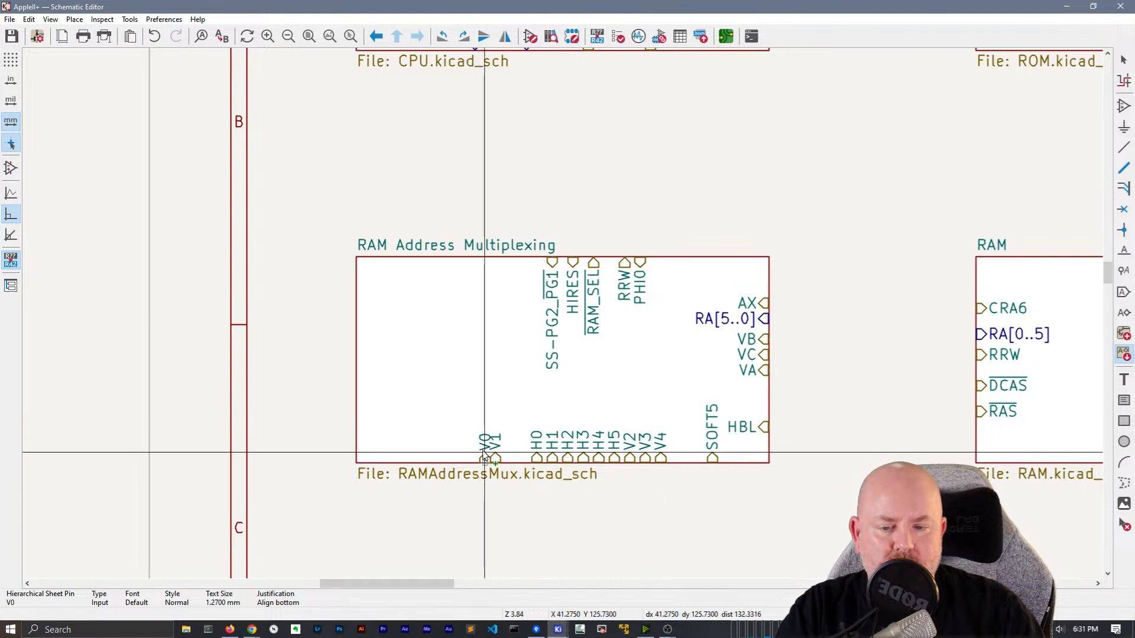
click(480, 459)
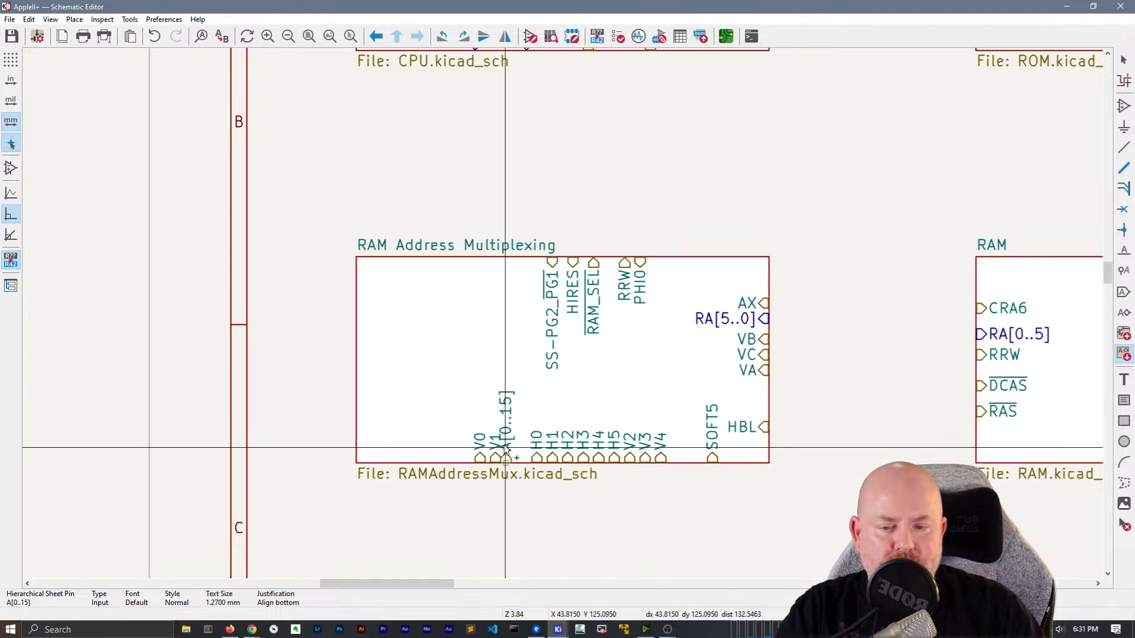
click(746, 288)
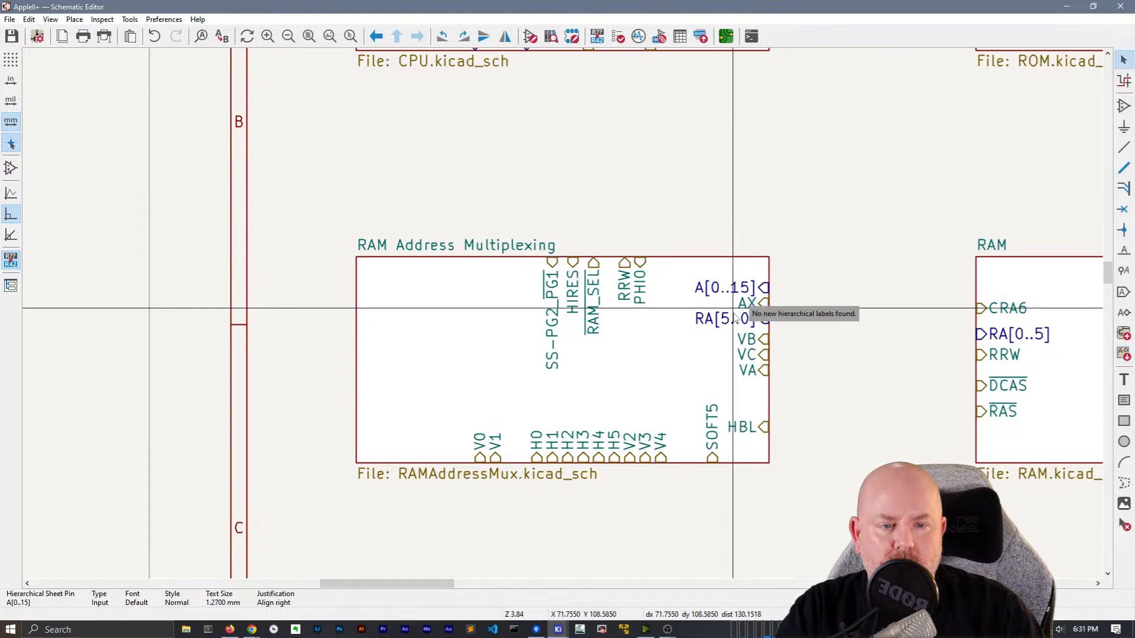
Slide sheet pins V2–V4 right along the bottom edge
click(661, 454)
shift+click(644, 455)
shift+click(632, 454)
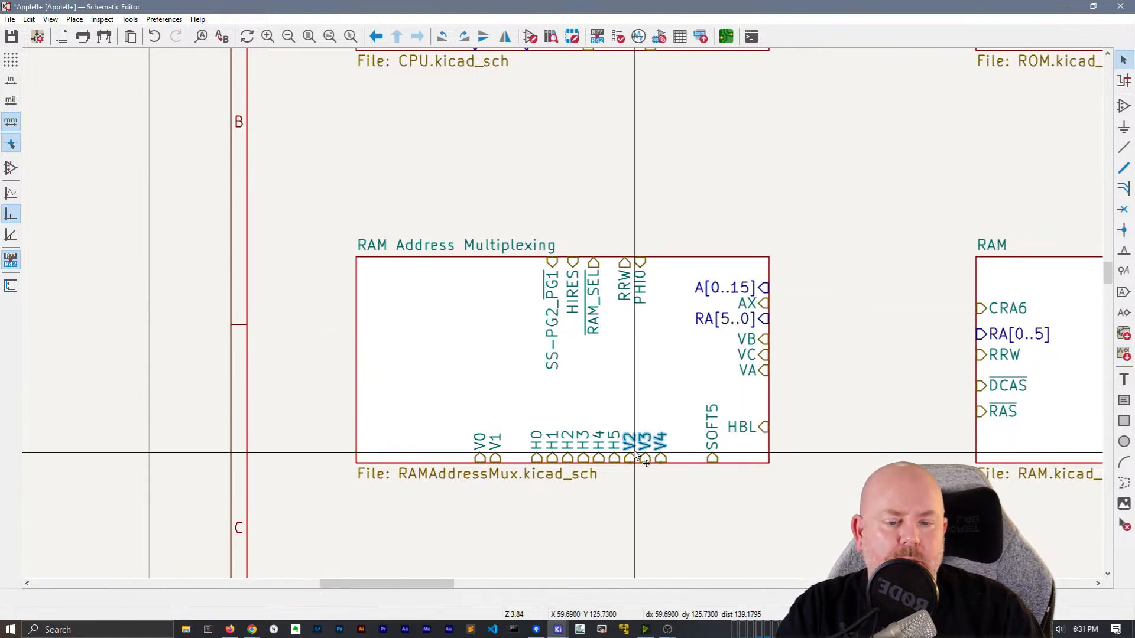
drag(636, 461, 654, 461)
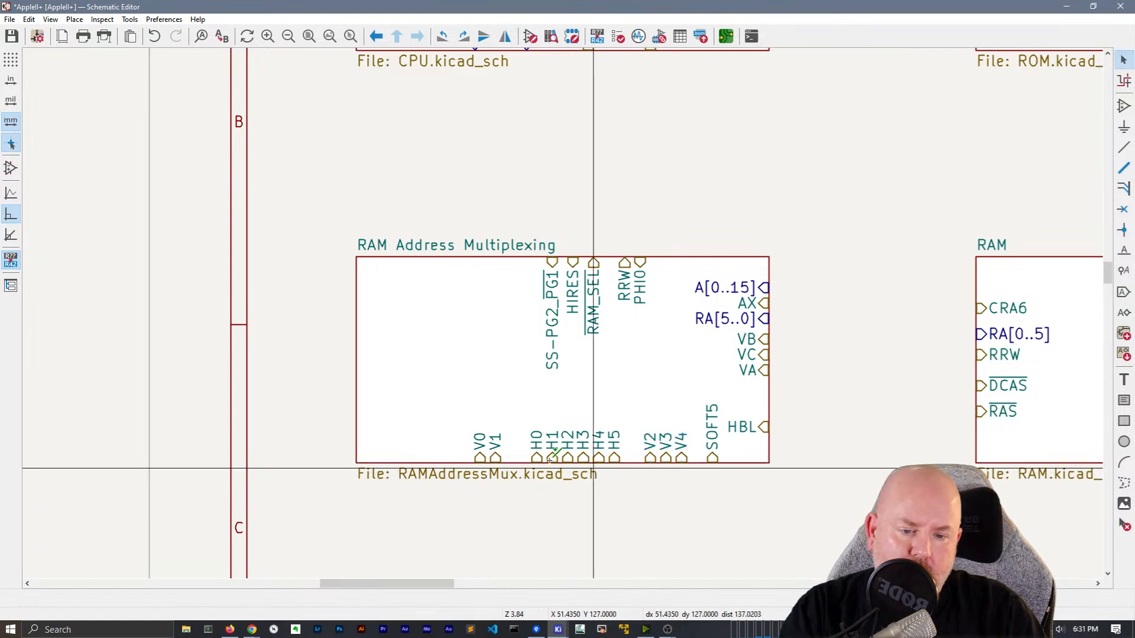
Move pins H0–H5 to the left and V0–V1 beside V2, then enter the sub-sheet
click(515, 456)
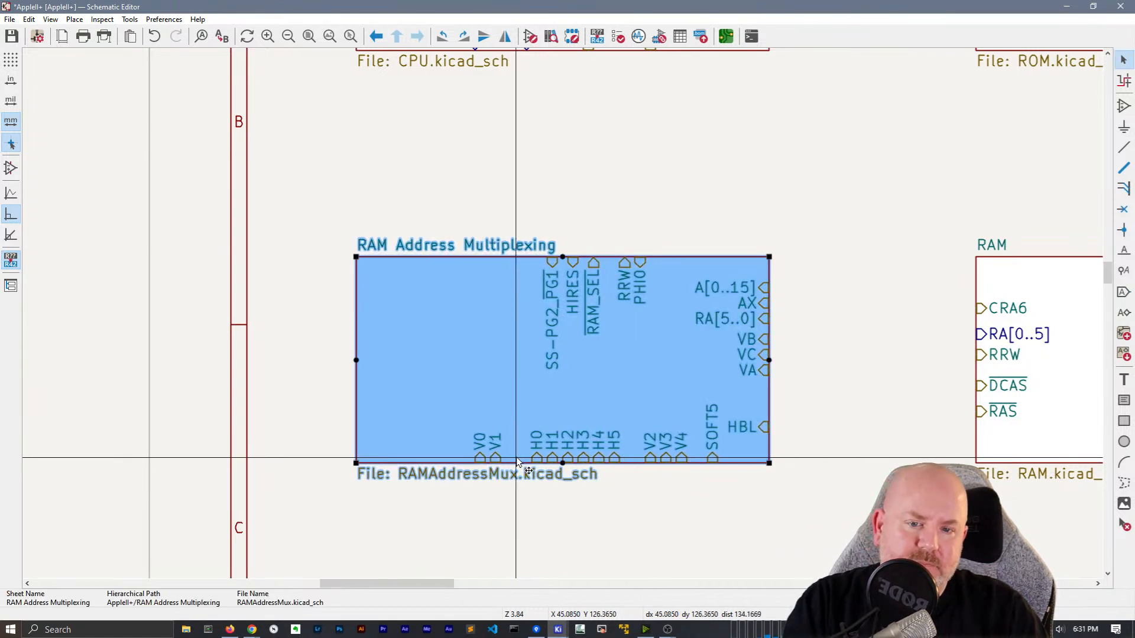
click(549, 455)
shift+click(567, 458)
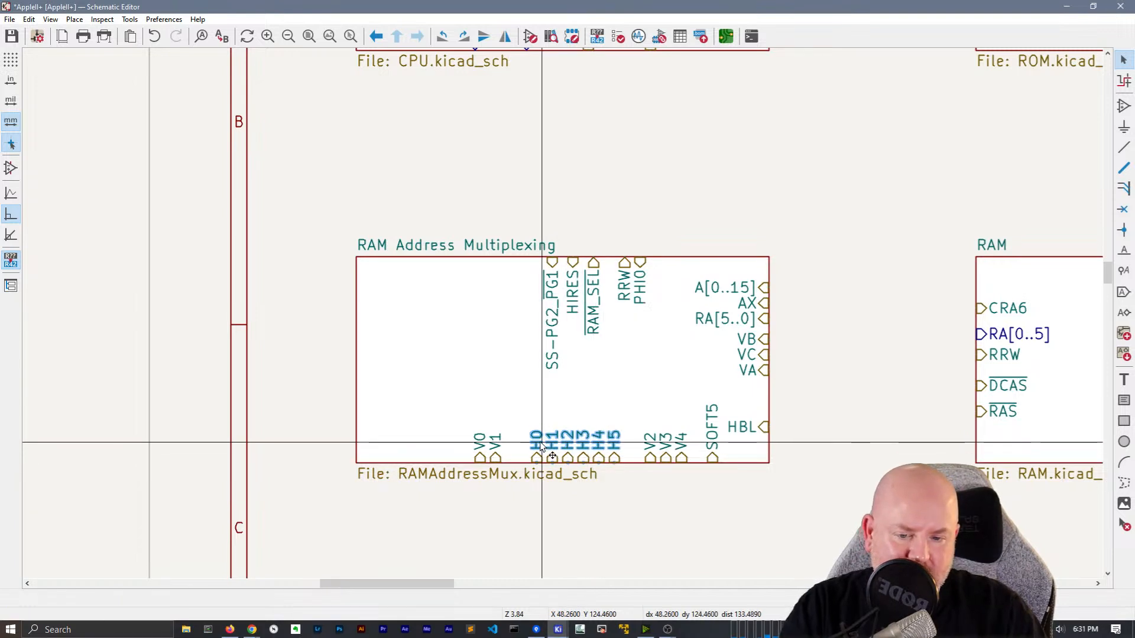
drag(541, 447, 398, 458)
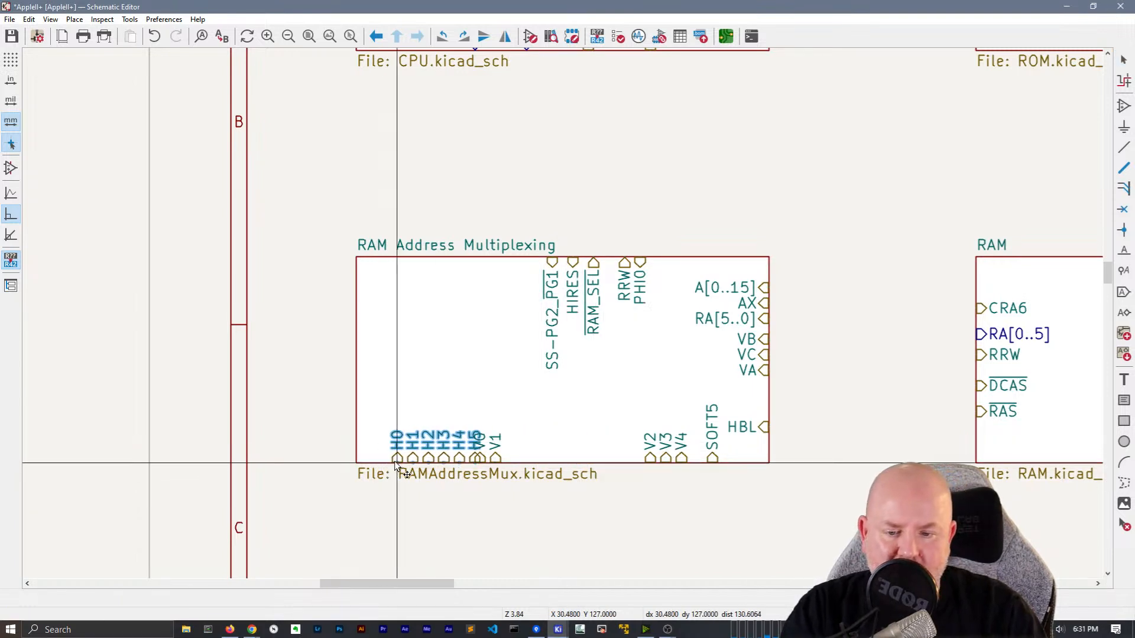
click(483, 459)
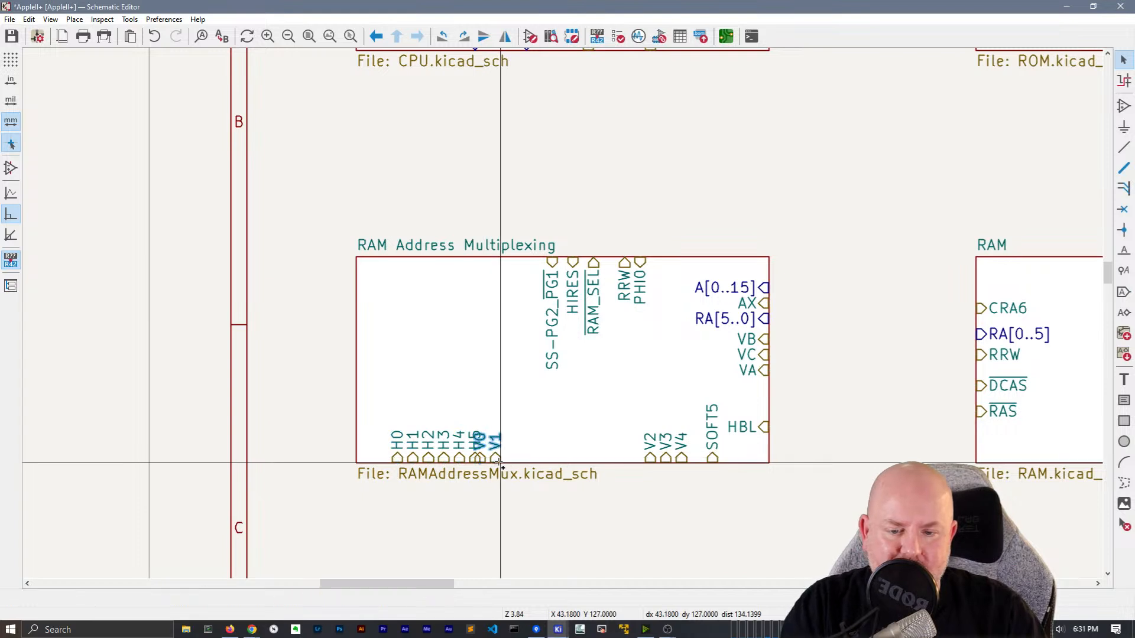
drag(510, 469, 647, 468)
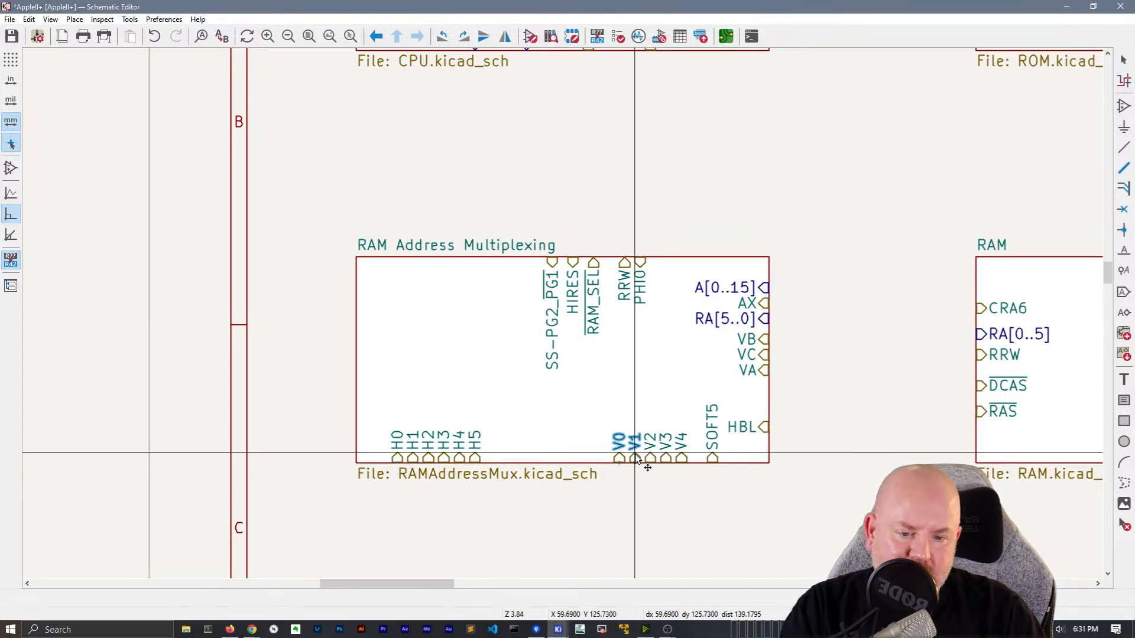
double_click(628, 361)
Delete the local HIRES label and bring the HIRES hierarchical label onto pin S
scroll(261, 133, up, 5)
click(830, 323)
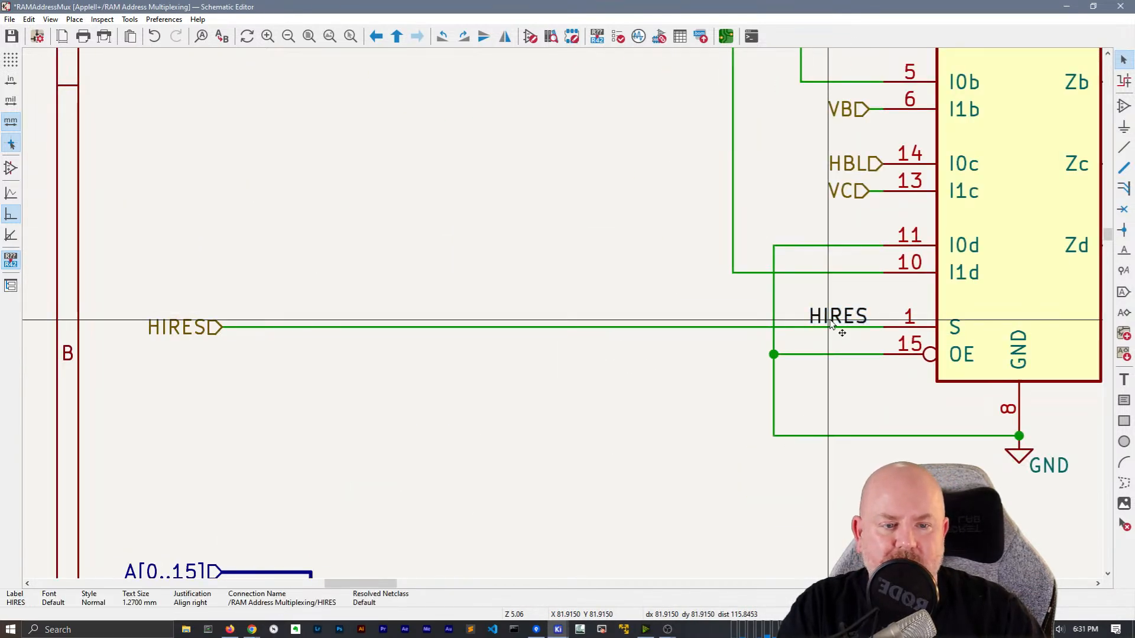
key(Delete)
drag(160, 326, 861, 340)
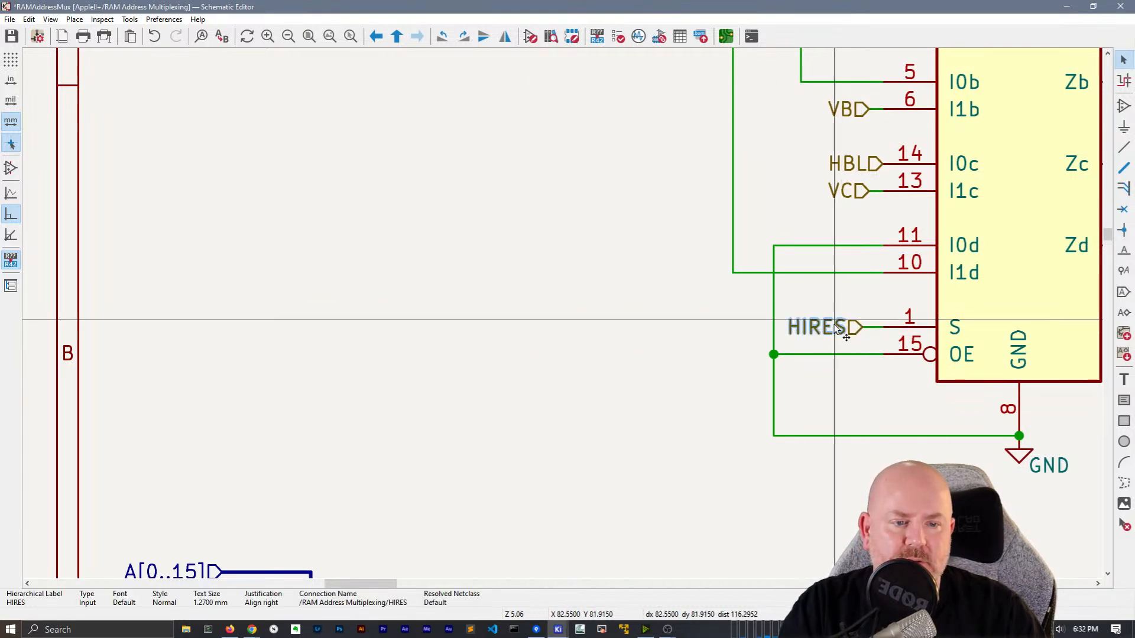
Reposition the HIRES label at gate H1D onto the wire feeding its input
scroll(535, 356, down, 3)
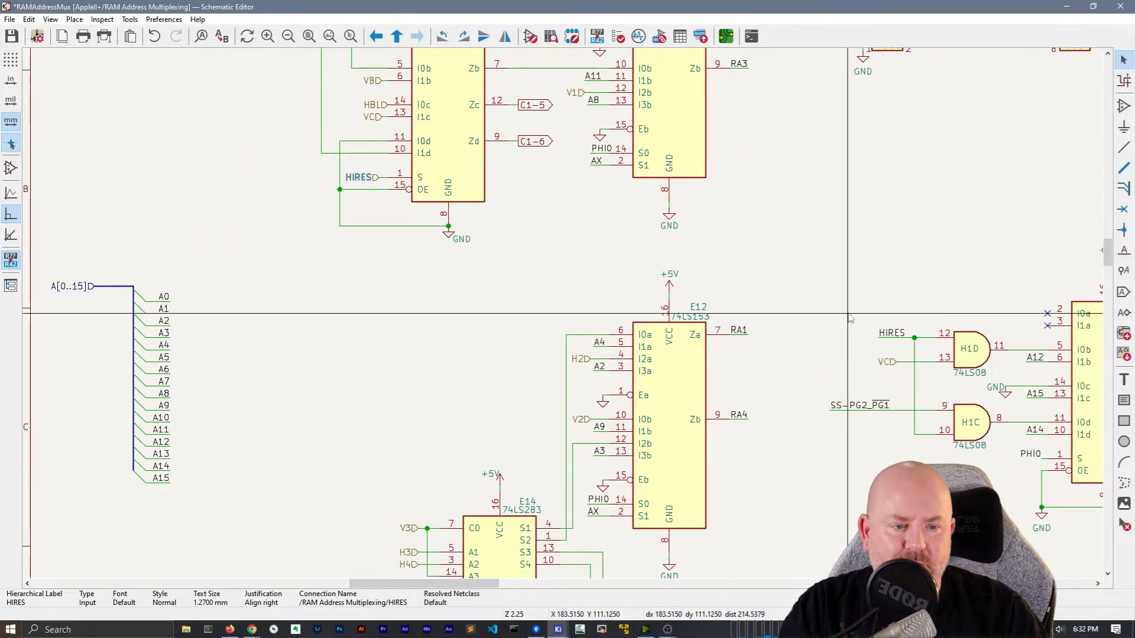
middle_drag(887, 339, 632, 303)
click(633, 302)
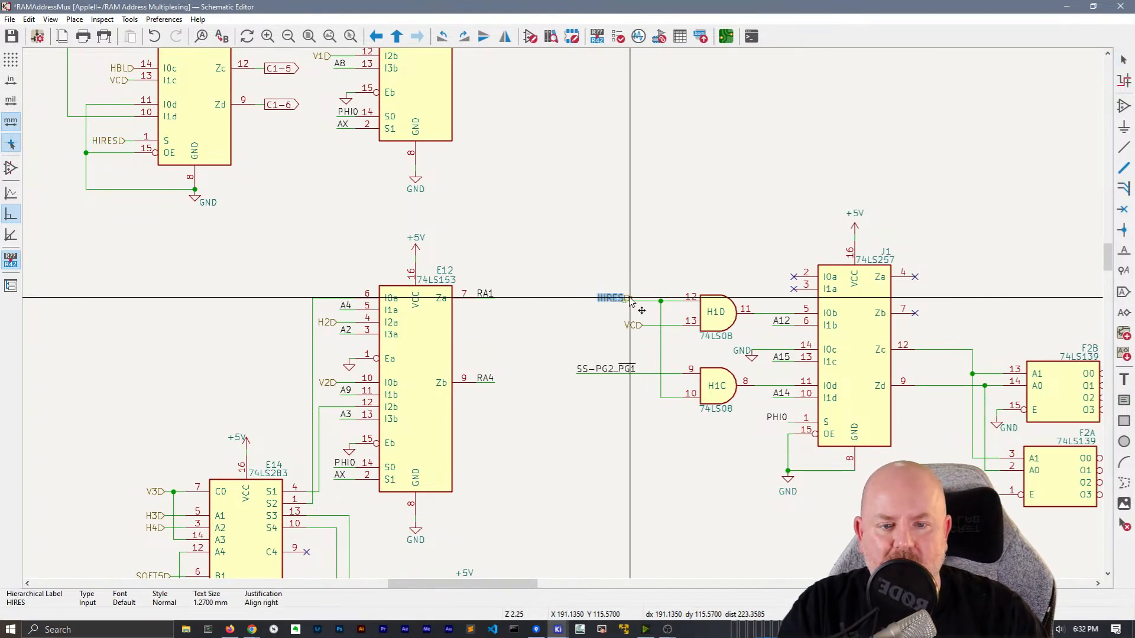
drag(631, 300, 625, 305)
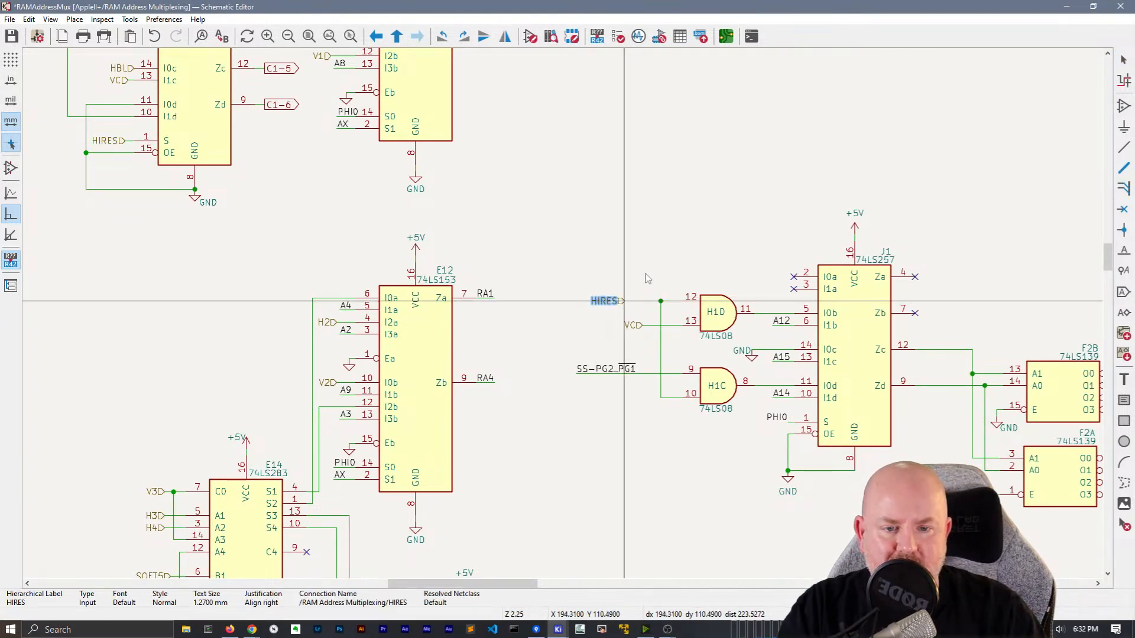
scroll(622, 301, up, 3)
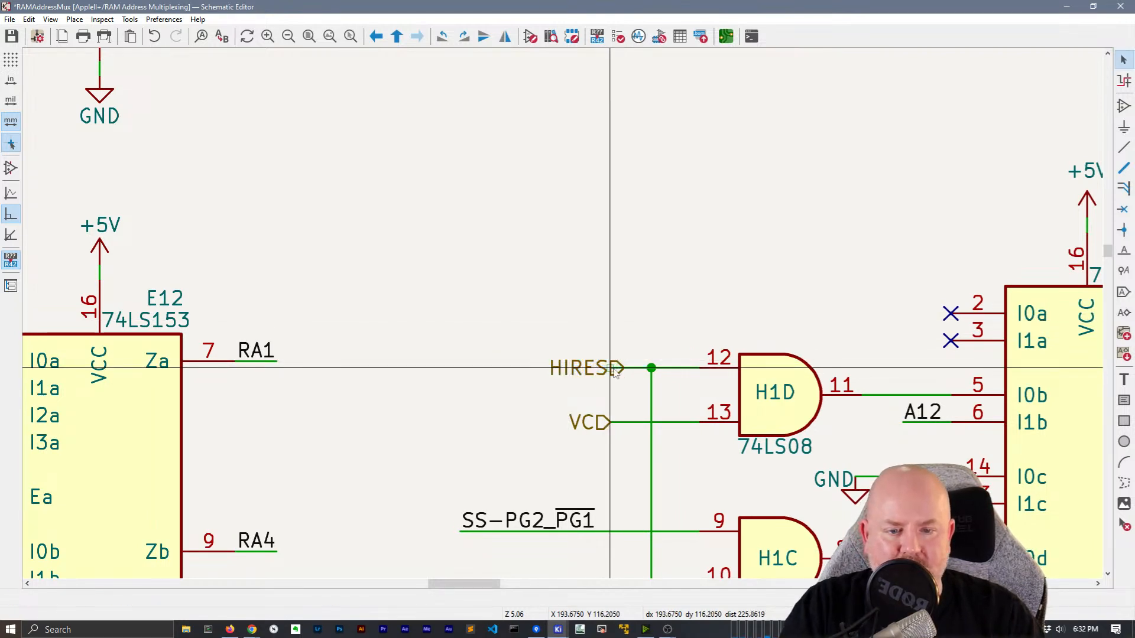
click(617, 370)
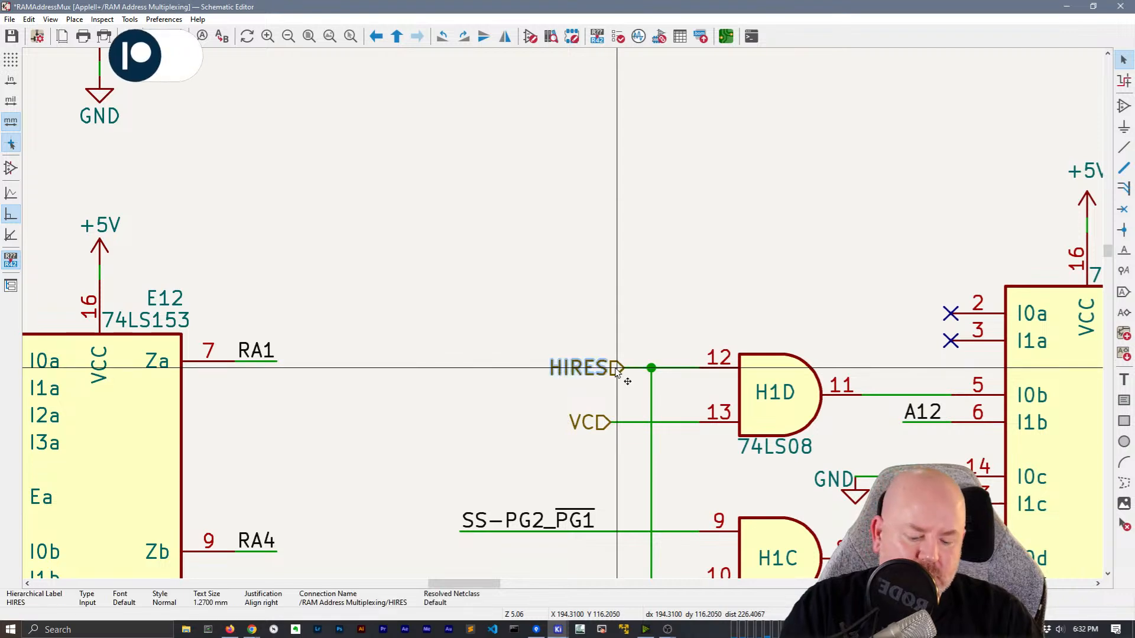
key(g)
click(613, 368)
scroll(613, 368, down, 2)
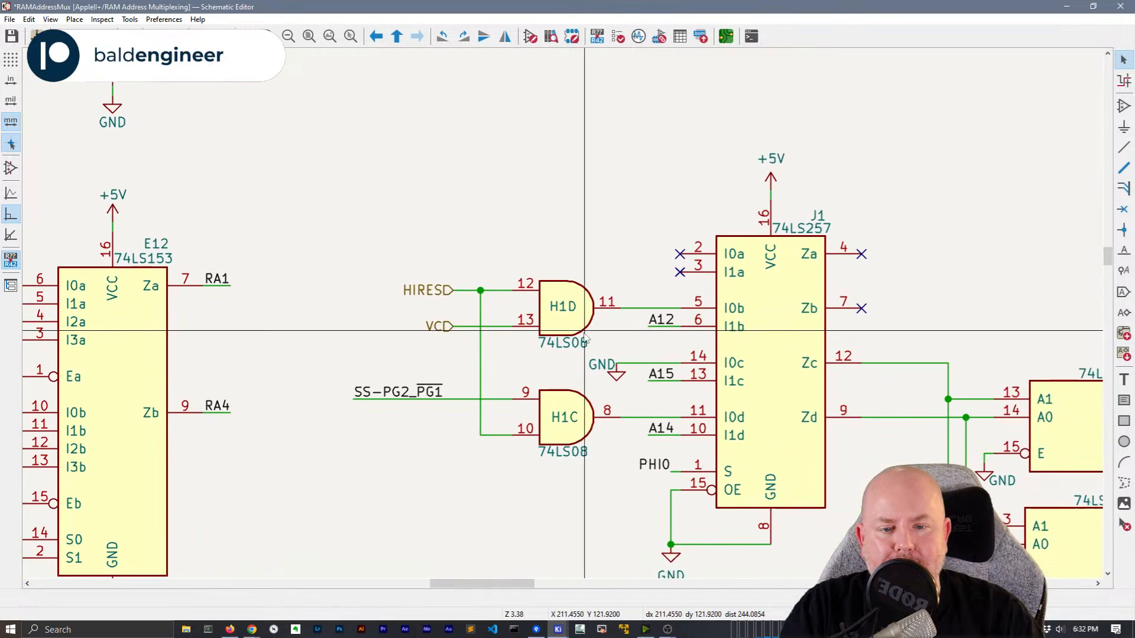
Hide the GND value text on the ground symbol beside J1 pin 14
right_click(598, 363)
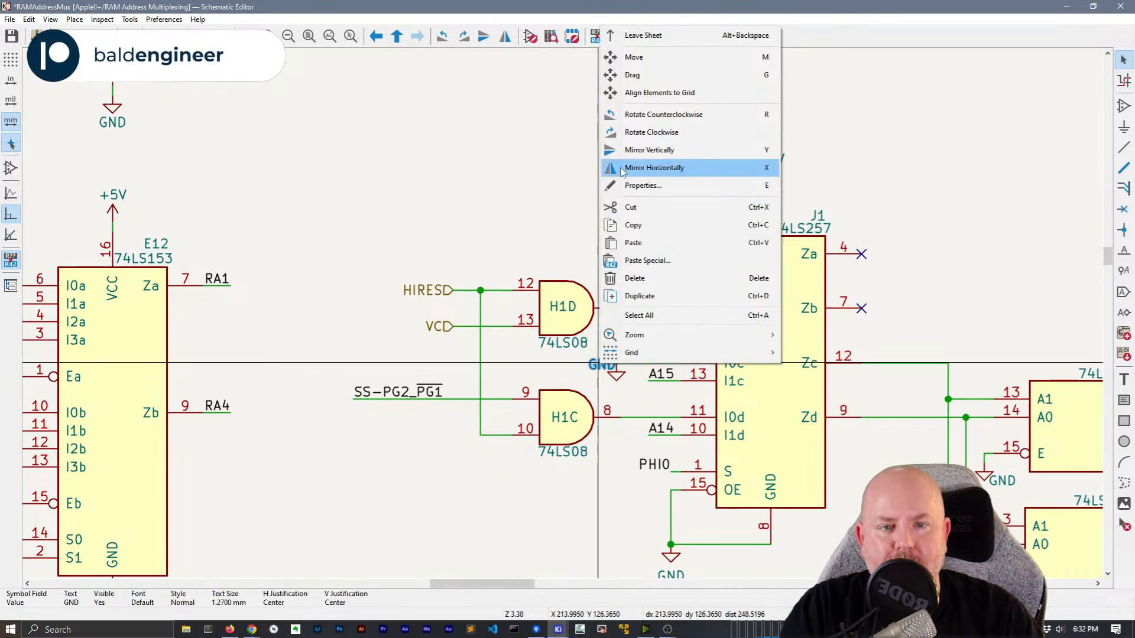
click(642, 185)
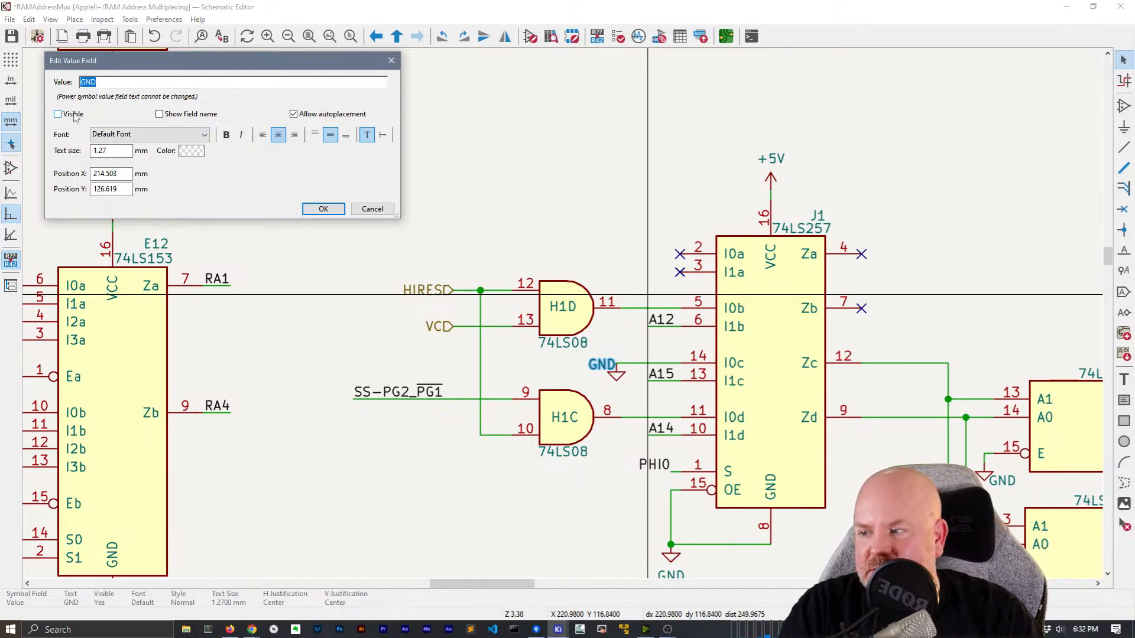
click(340, 210)
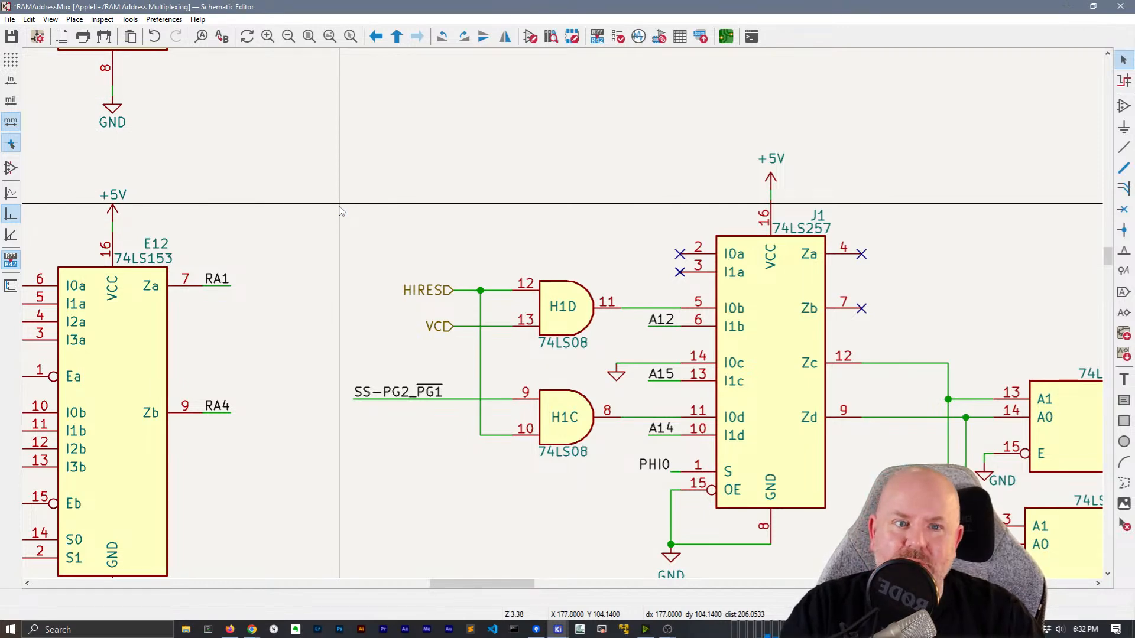
Hide the GND value text on F2B's pin 15 ground symbol
scroll(557, 165, down, 3)
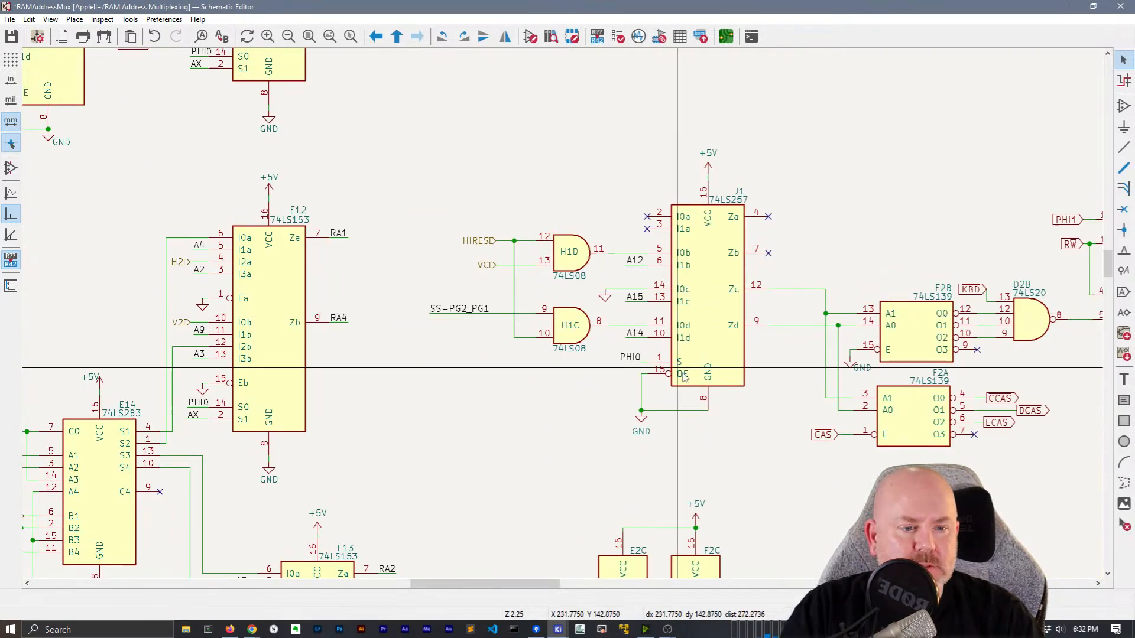
middle_drag(899, 369, 540, 306)
double_click(504, 305)
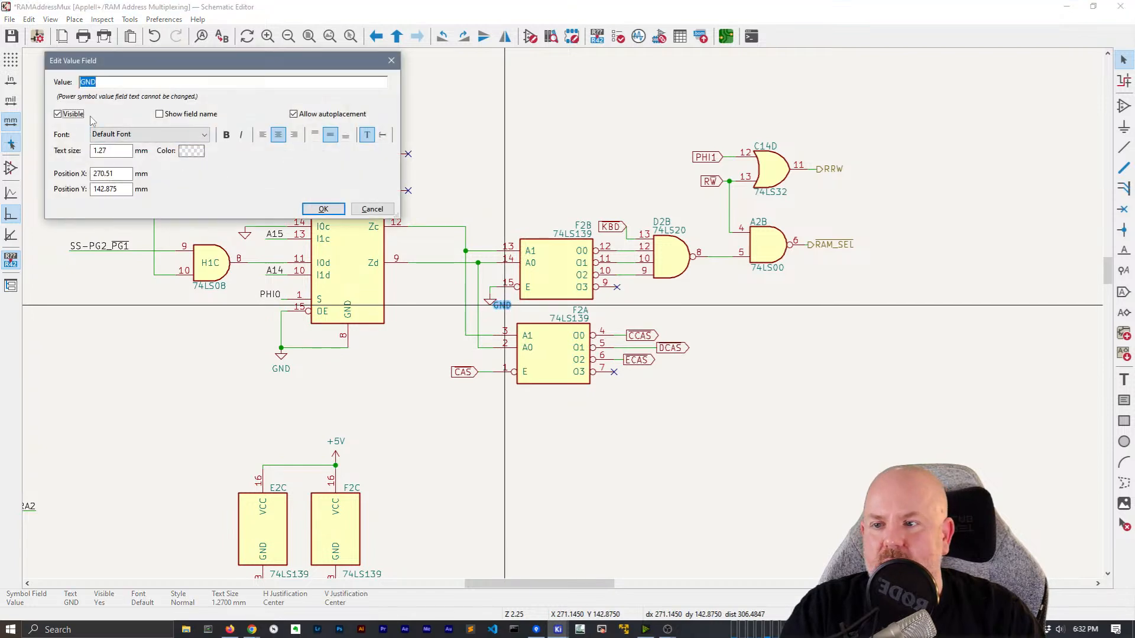
click(324, 209)
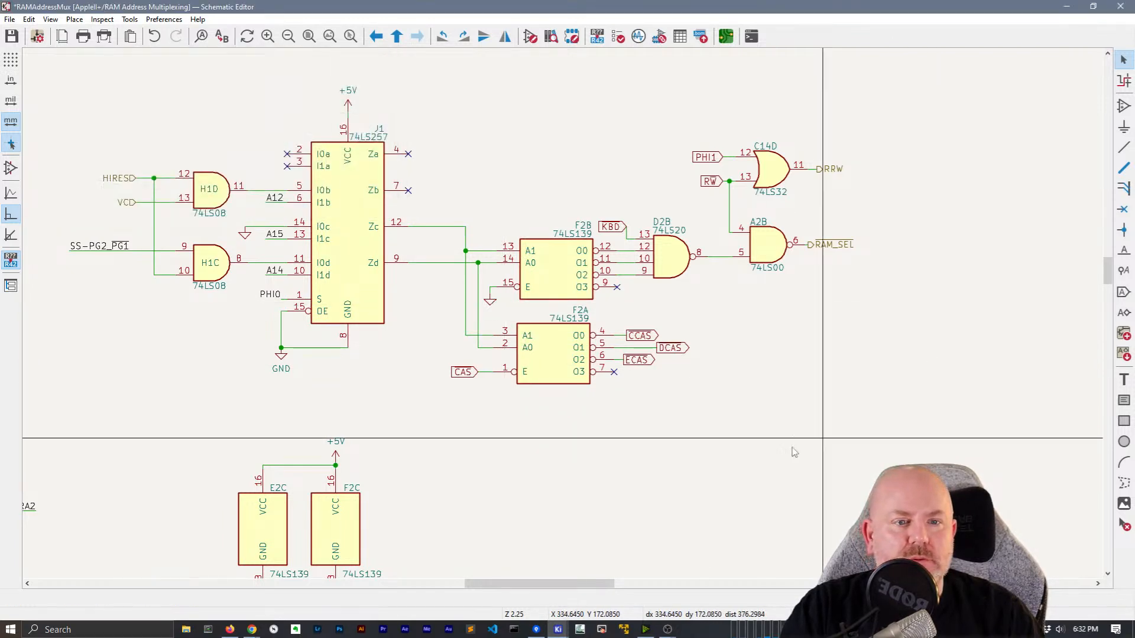
middle_drag(484, 442, 611, 282)
middle_drag(207, 274, 774, 418)
middle_drag(365, 215, 418, 531)
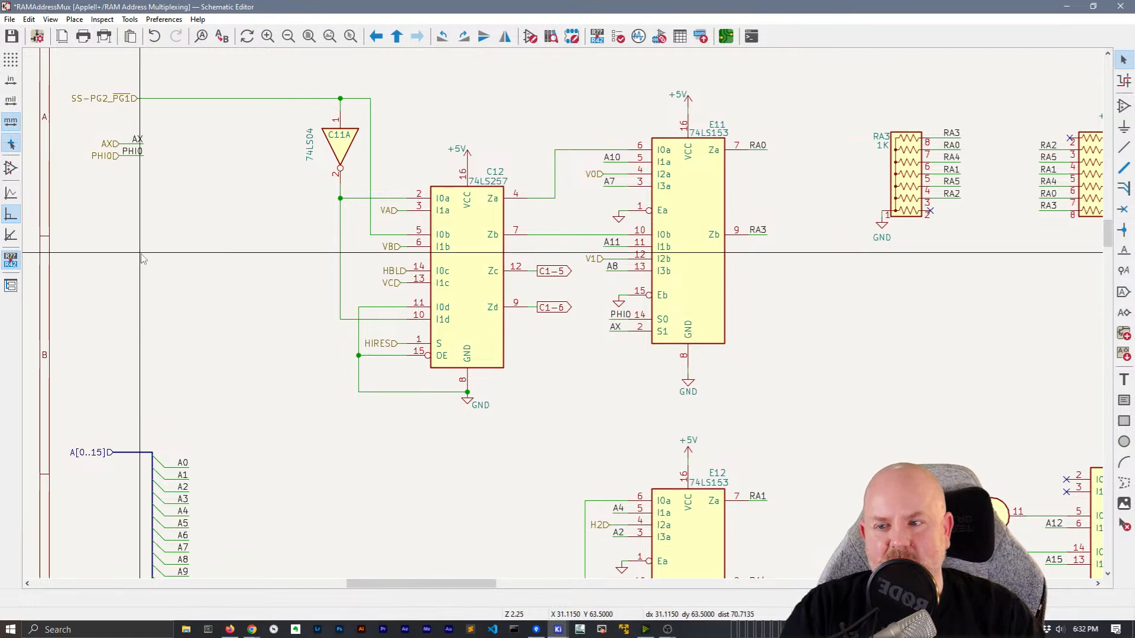
Select the PHI0 and AX labels at E11, E12, J1 and E13, then dismiss the context menu
scroll(562, 295, down, 3)
middle_drag(597, 321, 464, 271)
click(509, 166)
shift+click(506, 174)
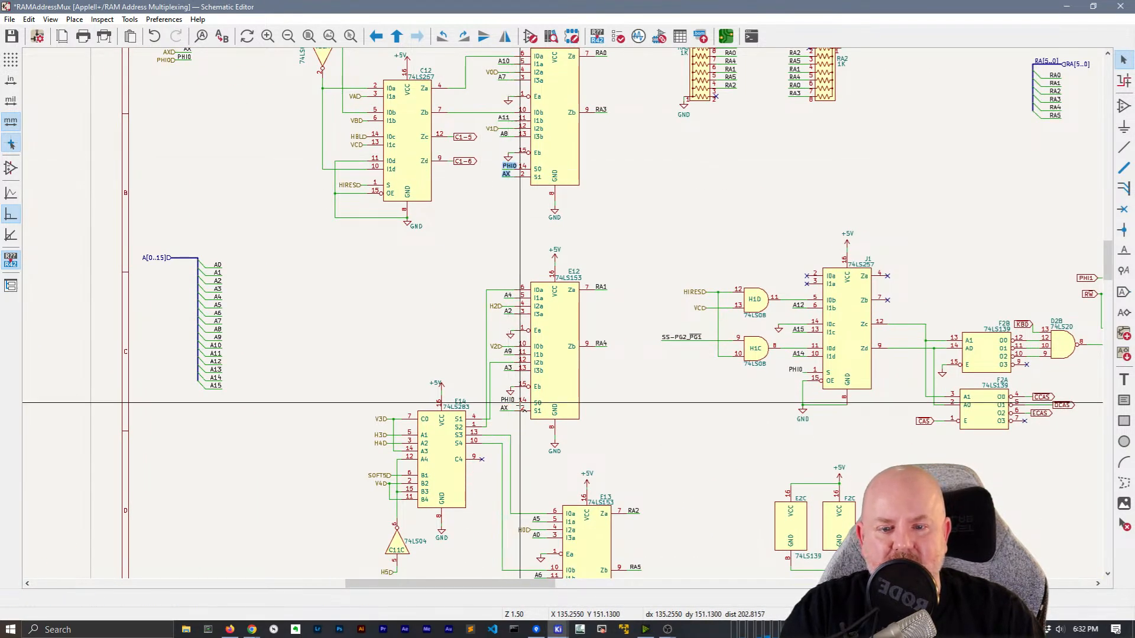
shift+click(507, 402)
shift+click(506, 409)
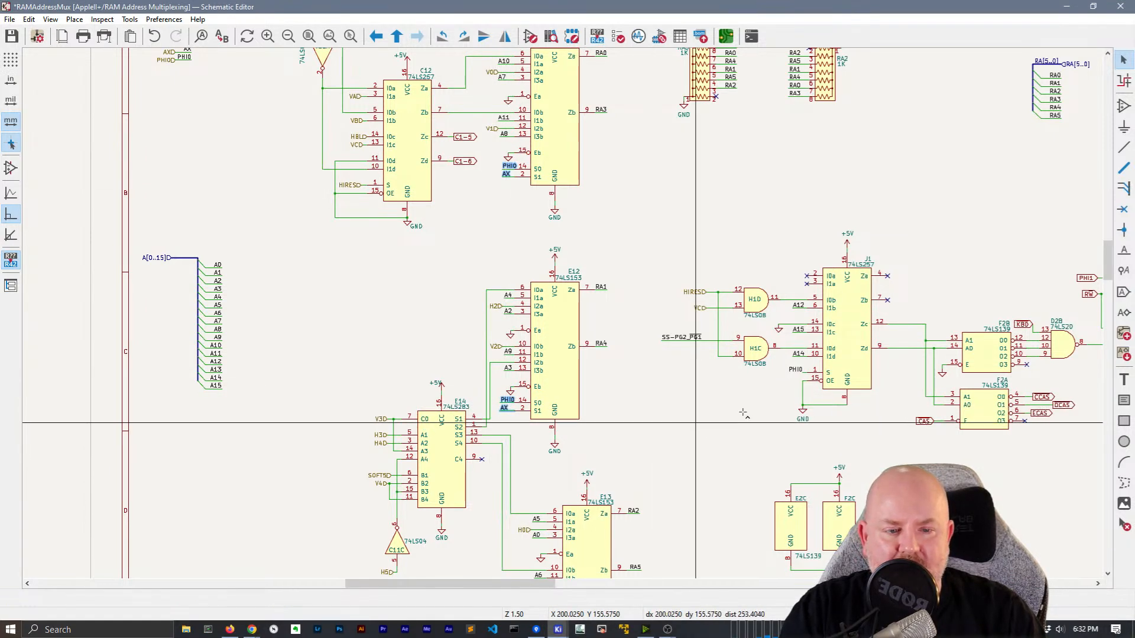
shift+click(797, 370)
middle_drag(636, 411, 651, 293)
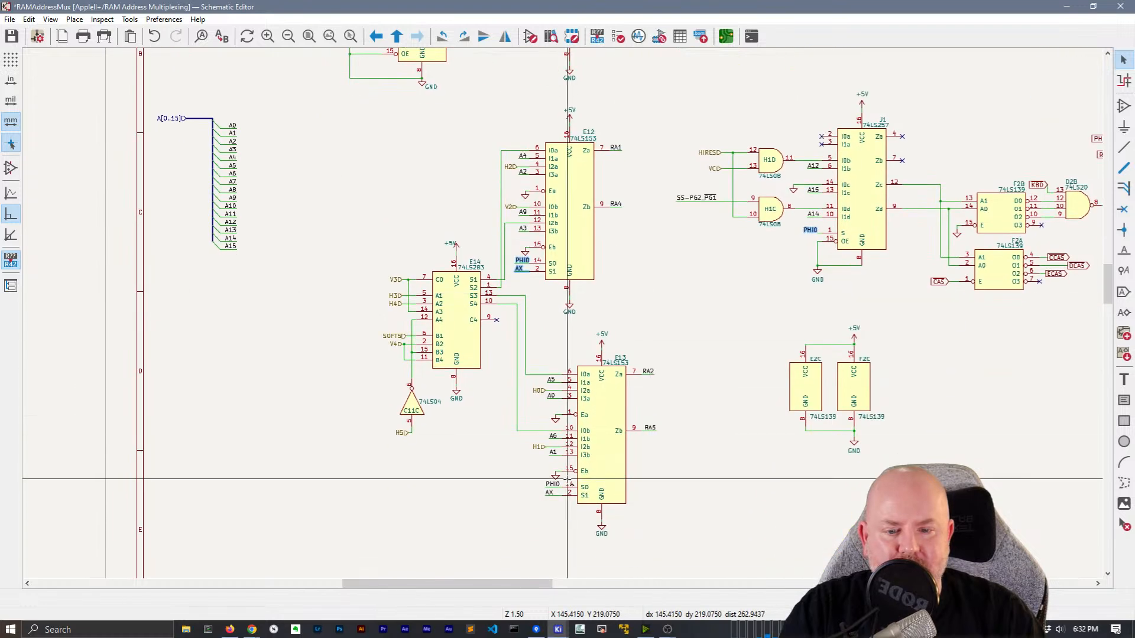
shift+click(553, 485)
shift+click(550, 493)
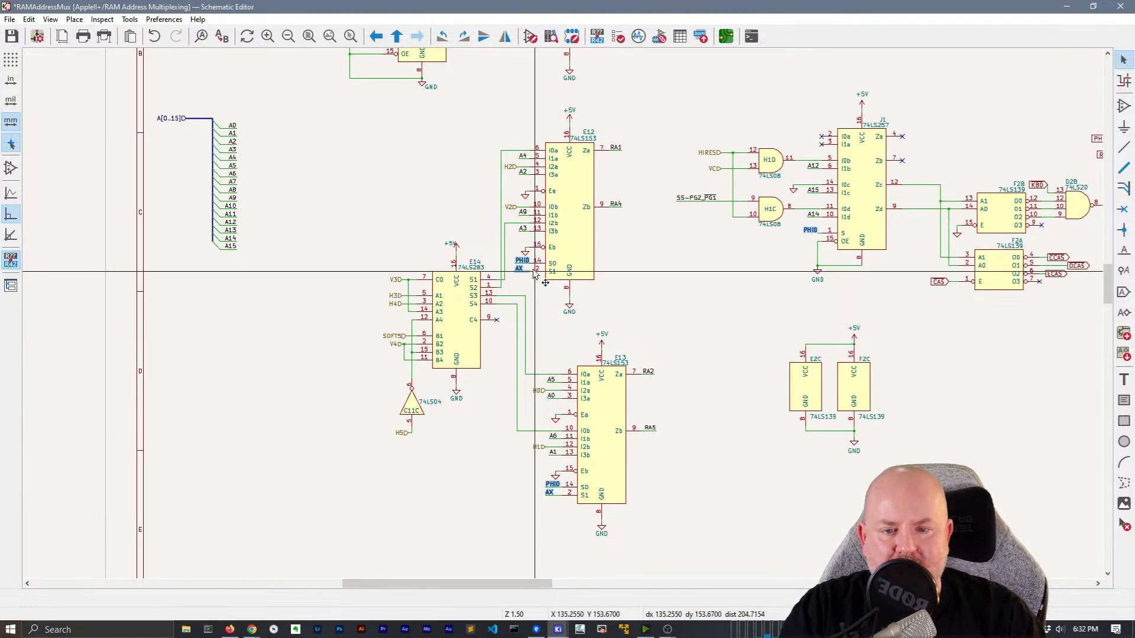
middle_drag(750, 236, 699, 380)
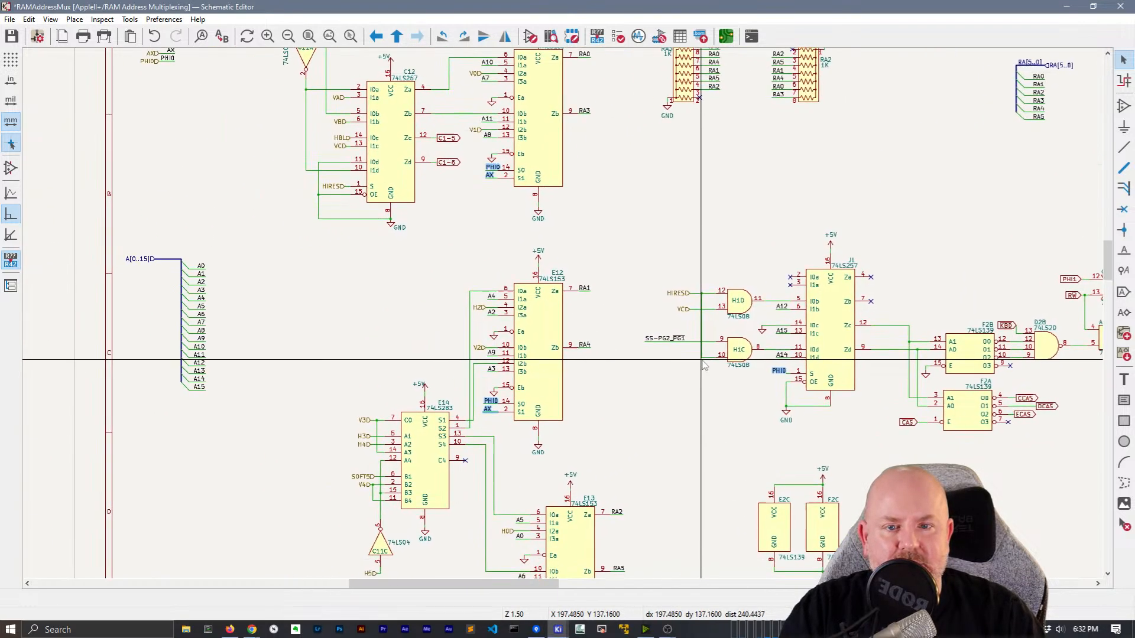
right_click(489, 401)
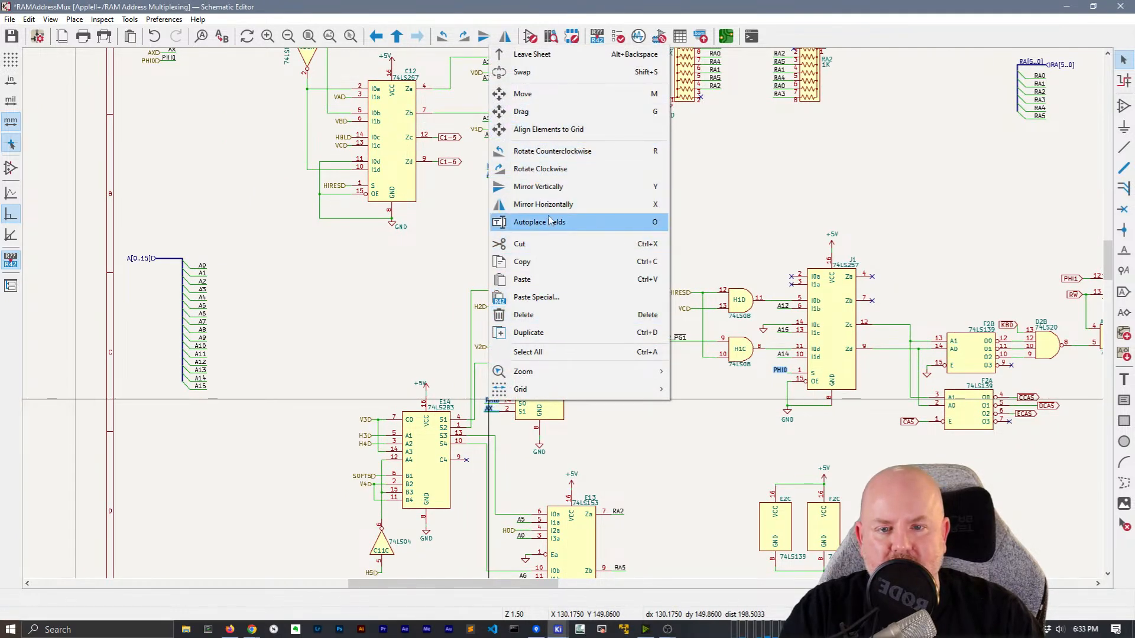
click(575, 269)
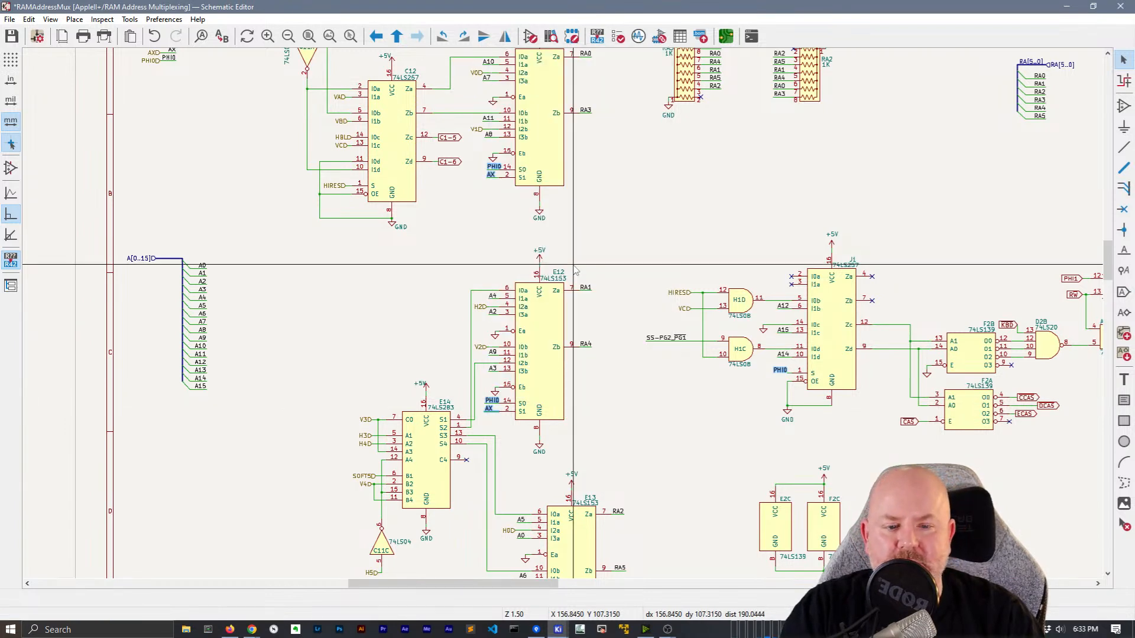
Reselect all PHI0 and AX labels at E11, E12, J1 and E13
click(492, 170)
shift+click(490, 174)
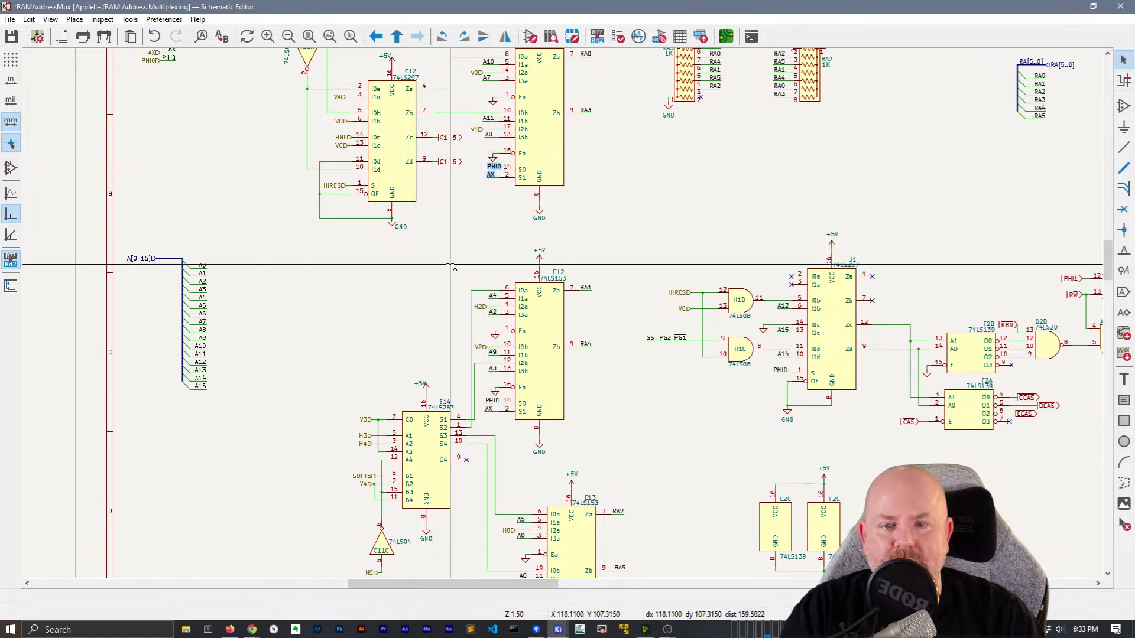
shift+click(493, 400)
shift+click(490, 409)
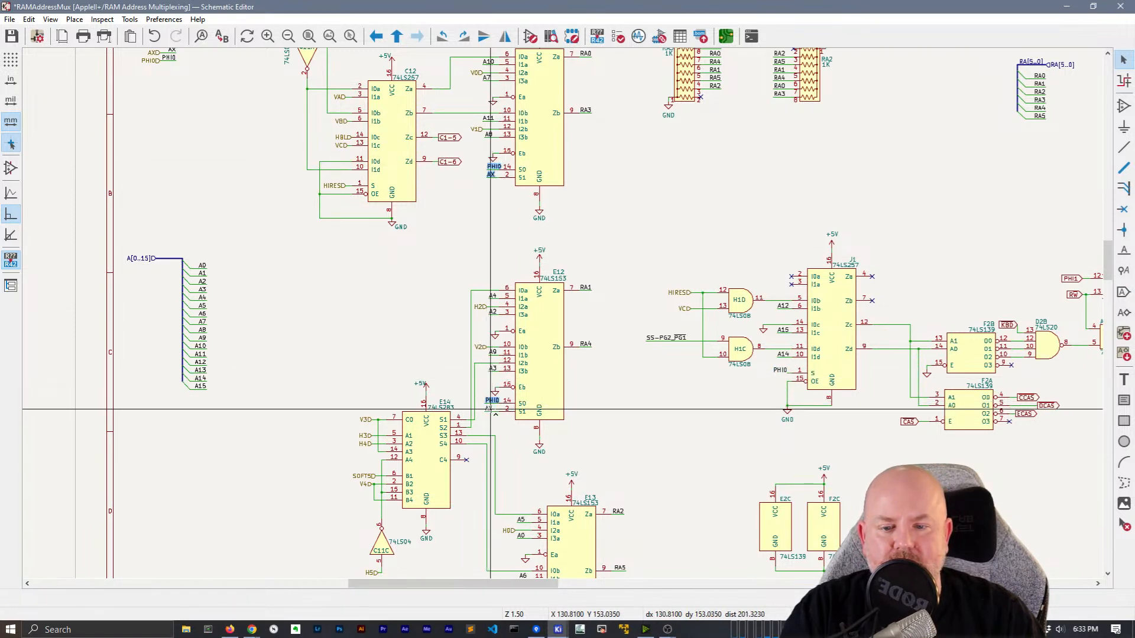
shift+click(779, 372)
middle_drag(556, 479, 565, 373)
shift+click(529, 519)
shift+click(528, 526)
Convert the selected PHI0 and AX labels to hierarchical labels
right_click(498, 294)
mouse_move(542, 444)
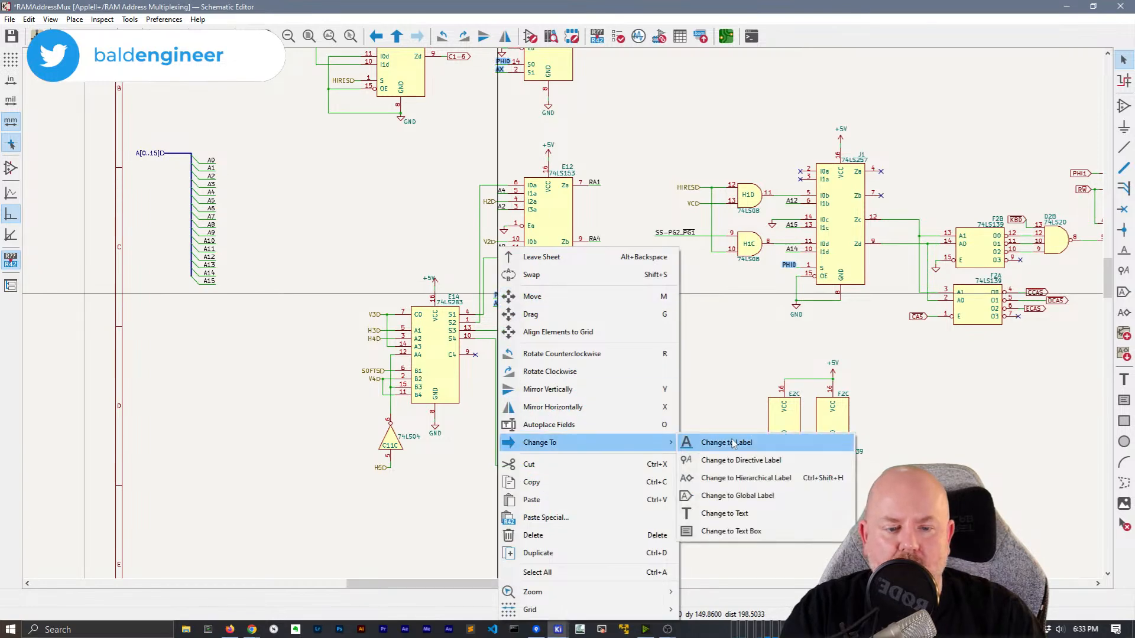
click(742, 478)
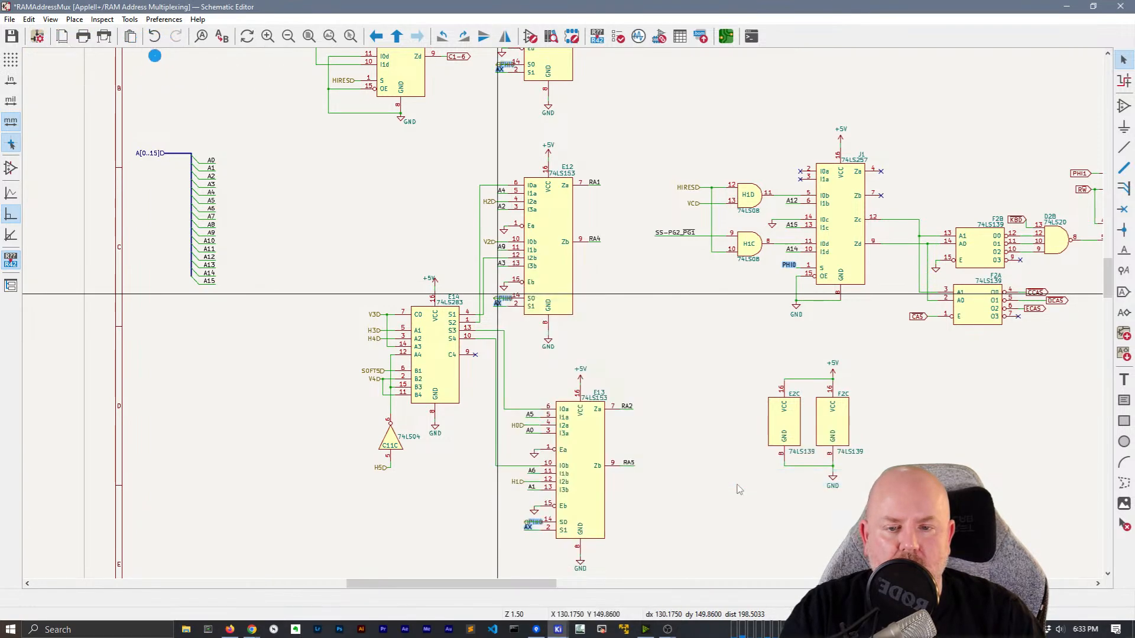
scroll(504, 297, up, 8)
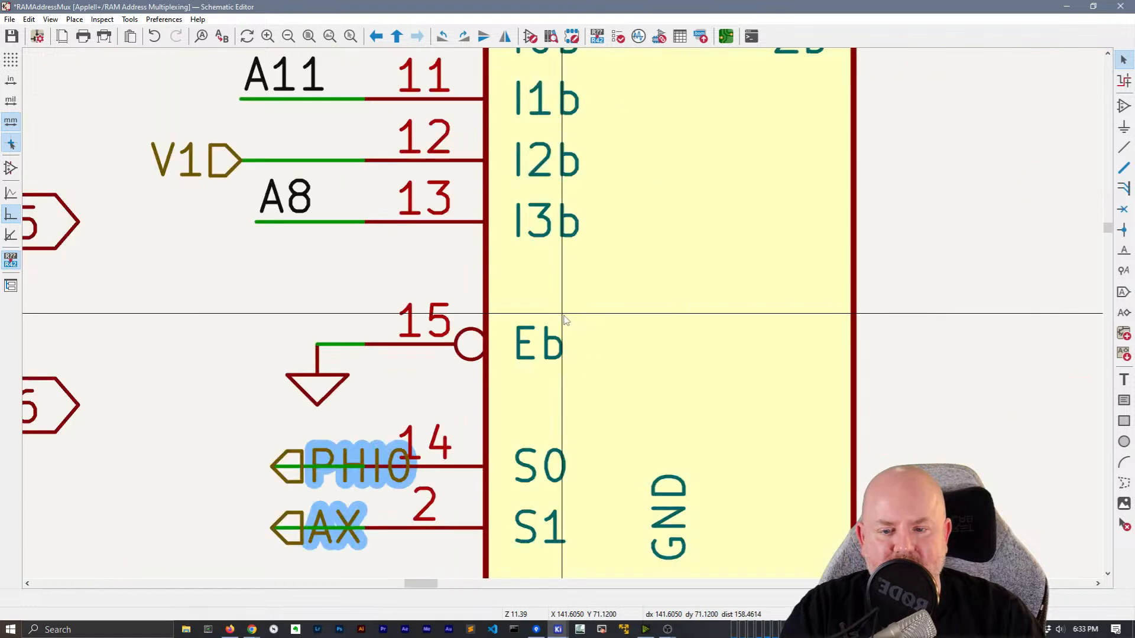
Mirror PHI0 and AX to the left of their wires and move them beside pins 14 and 2
click(367, 458)
key(x)
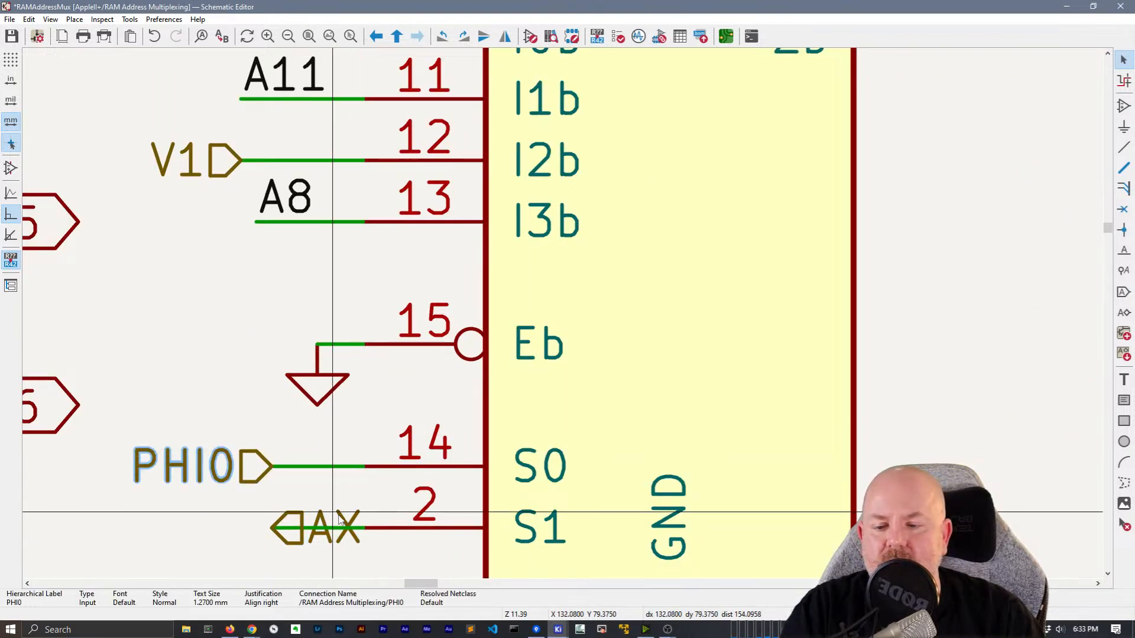
key(x)
scroll(345, 519, down, 3)
middle_drag(601, 202, 588, 459)
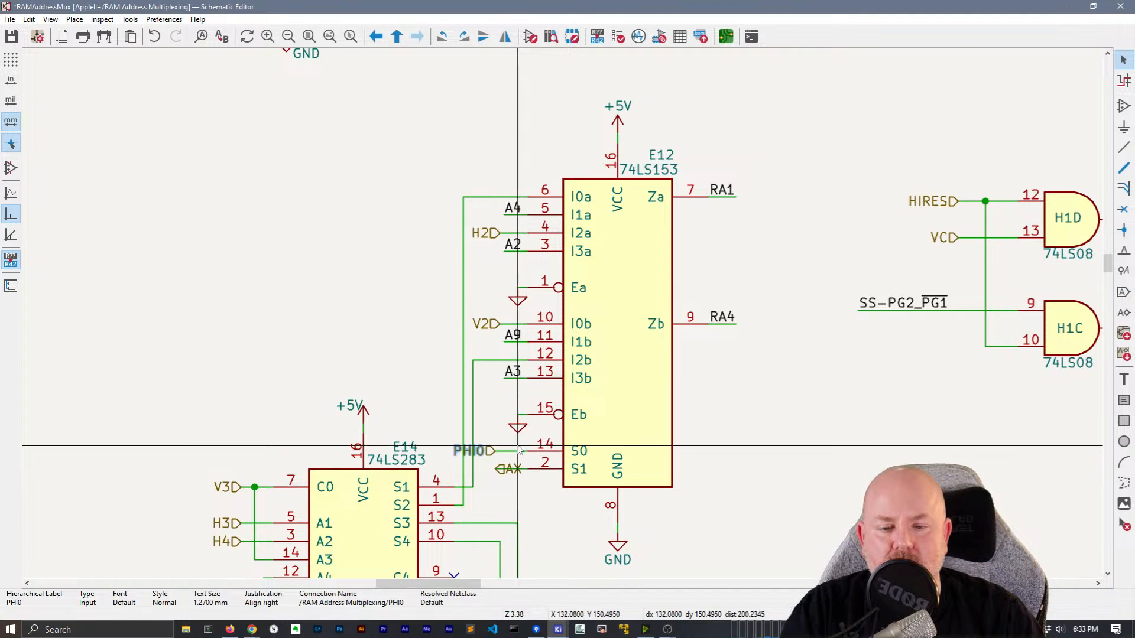
click(517, 471)
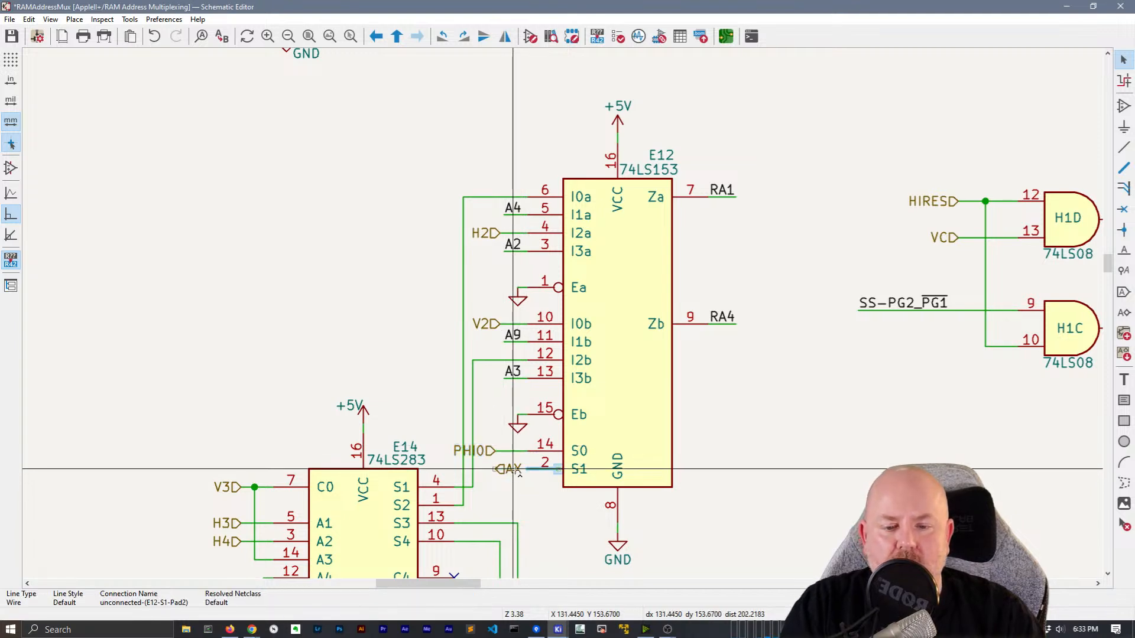
click(514, 468)
mouse_move(514, 469)
mouse_down()
mouse_move(490, 471)
mouse_move(513, 470)
mouse_move(505, 452)
mouse_move(518, 452)
mouse_up()
click(513, 471)
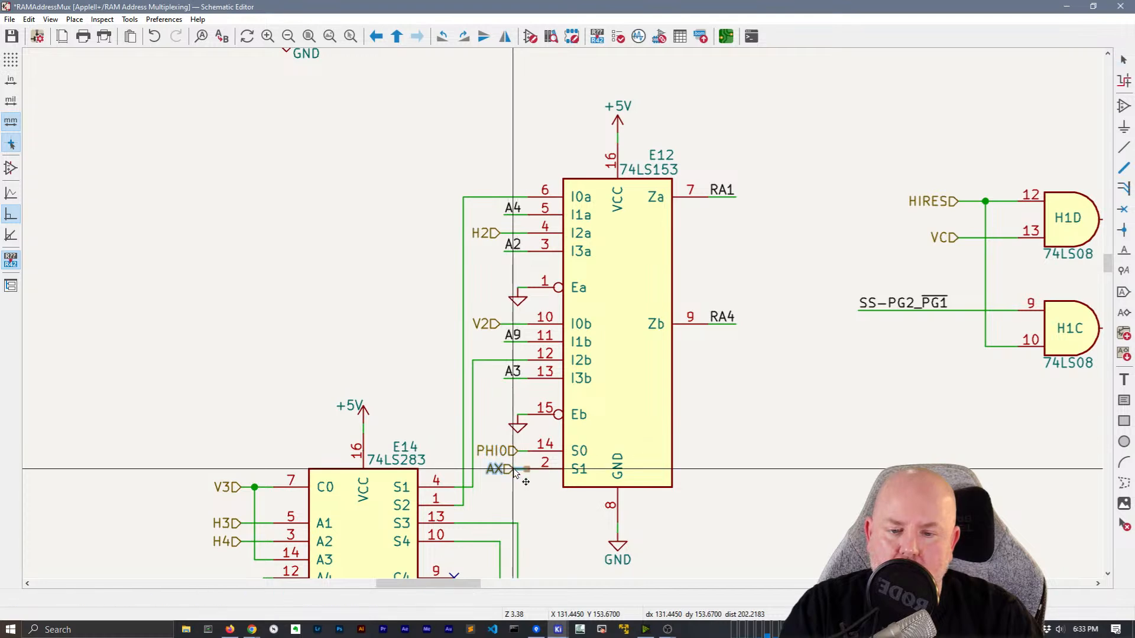
Rotate the PHI0 and AX labels to face left, undoing an accidental wire rotation
scroll(517, 473, down, 5)
scroll(553, 268, up, 5)
middle_drag(554, 268, 528, 397)
key(r)
key(r)
click(501, 302)
key(r)
key(r)
key(ctrl+z)
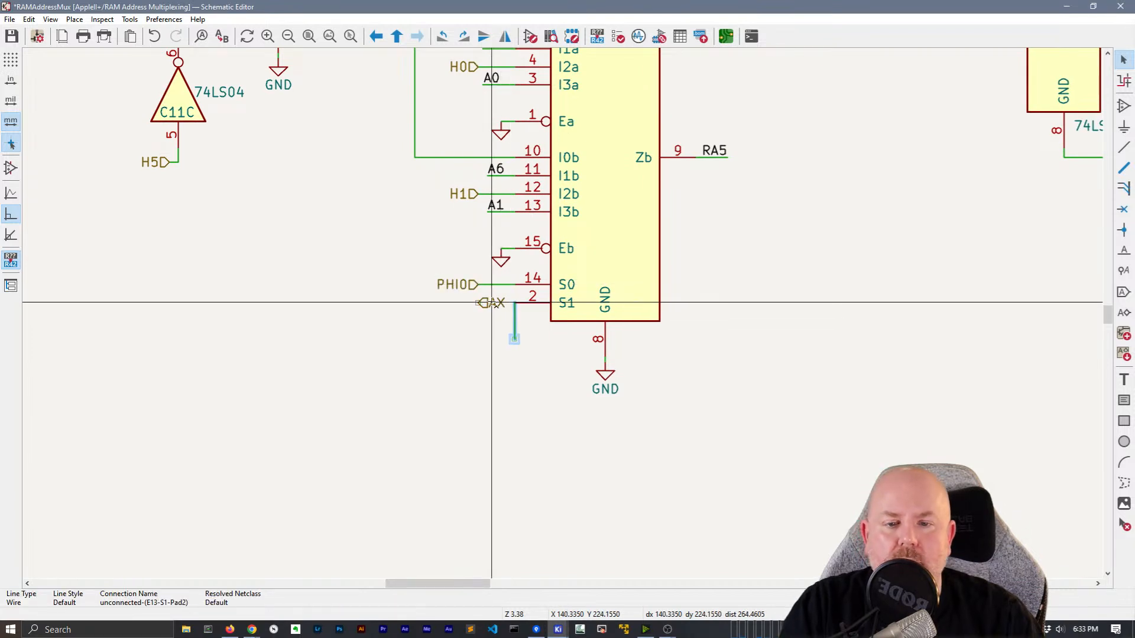
key(ctrl+z)
click(500, 308)
key(r)
key(r)
click(474, 285)
Drag PHI0 and AX with their wires into place beside their pins
key(g)
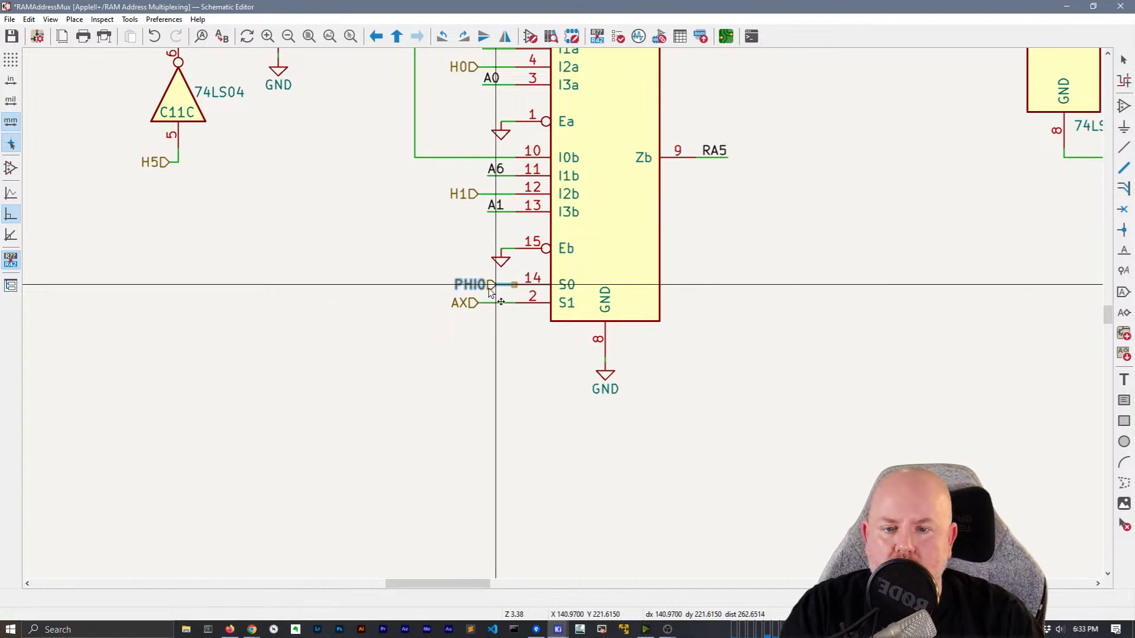
click(495, 288)
click(489, 310)
key(g)
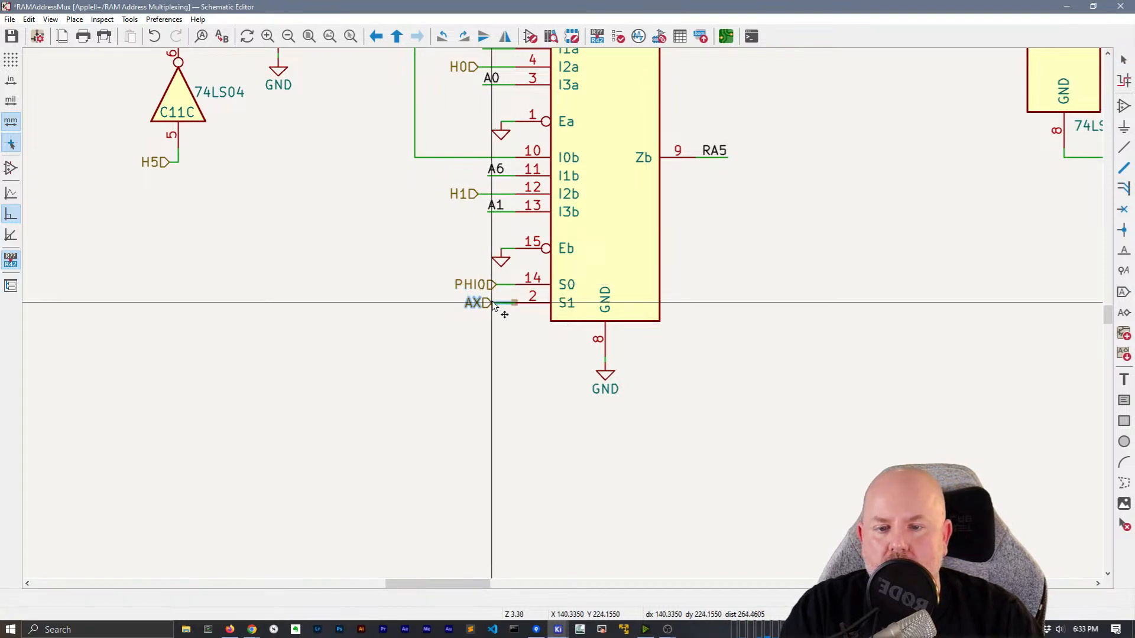
click(496, 308)
Make SS-PG2_PG1 a hierarchical label, mirror it left and drag it into place
scroll(552, 315, down, 4)
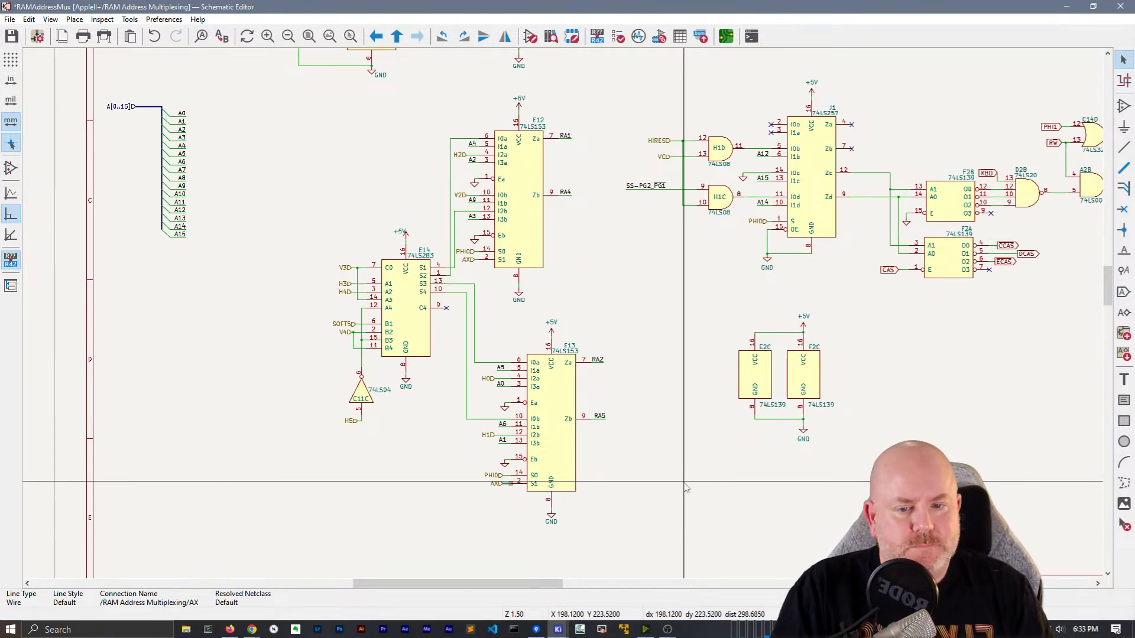
middle_drag(684, 265, 625, 362)
right_click(563, 278)
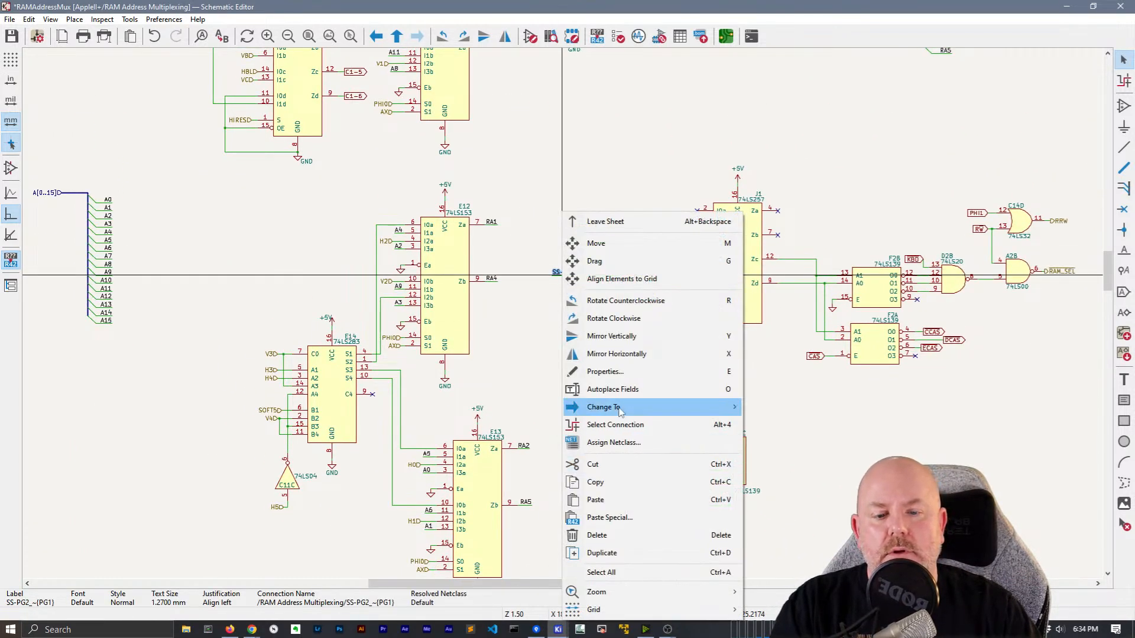
mouse_move(697, 407)
click(792, 442)
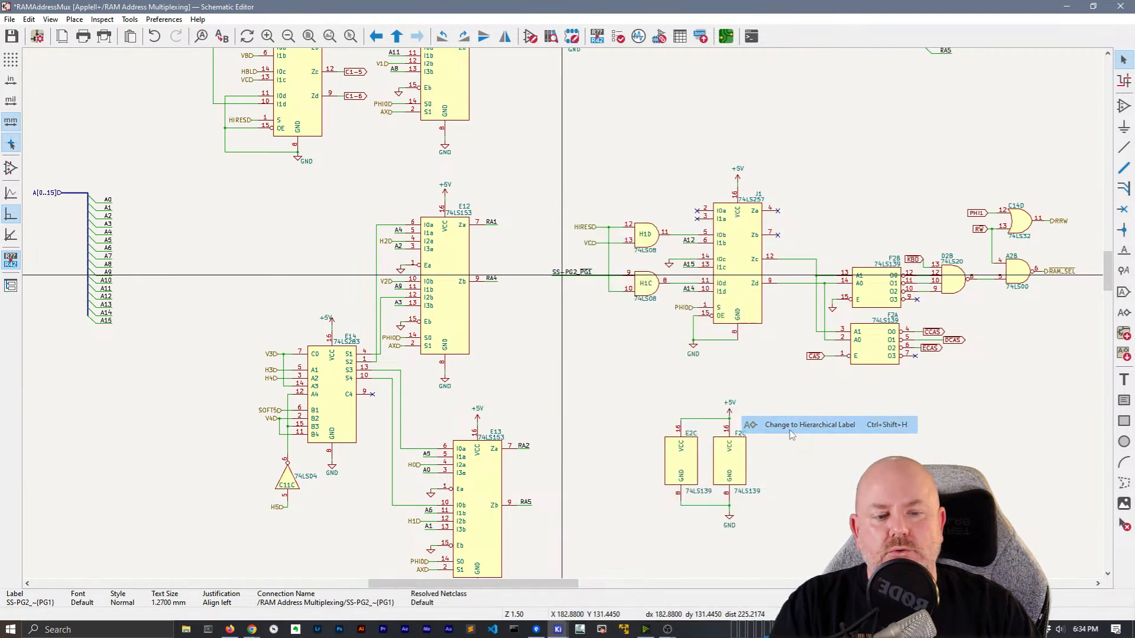
scroll(562, 284, up, 5)
click(563, 279)
key(x)
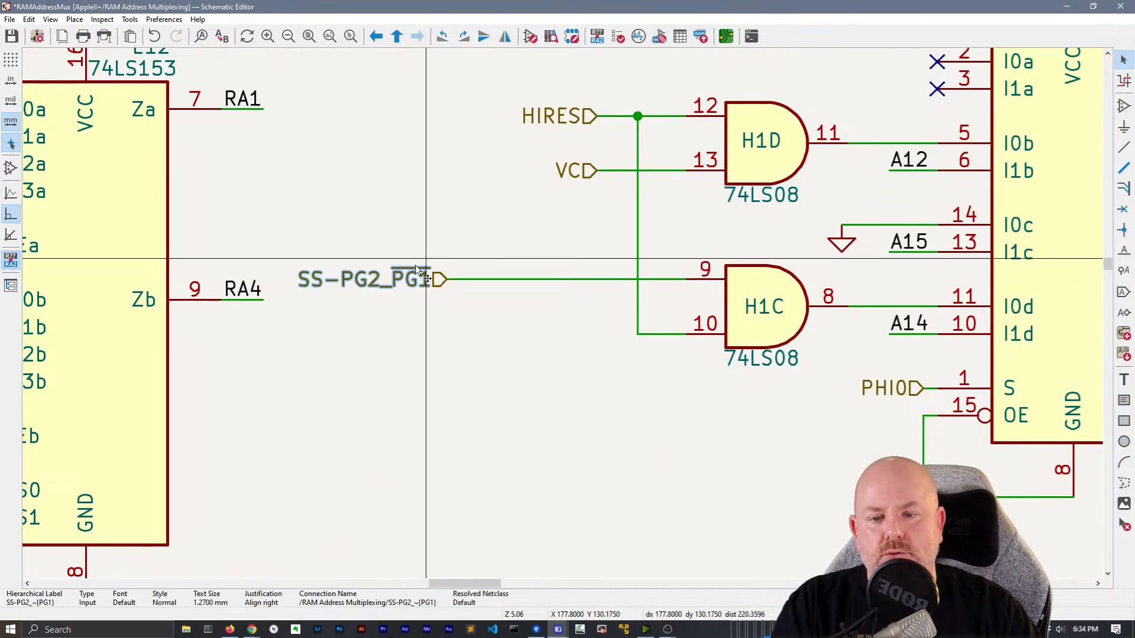
key(g)
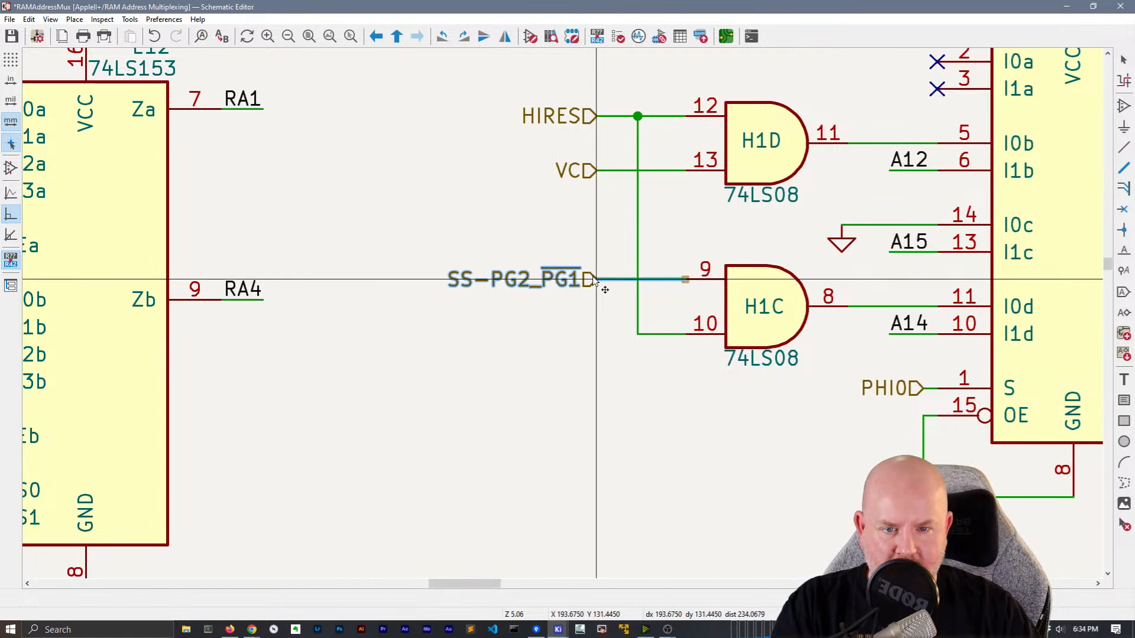
click(597, 279)
Line up the CCAS and ECAS labels with DCAS and tidy the three labels
scroll(594, 284, down, 7)
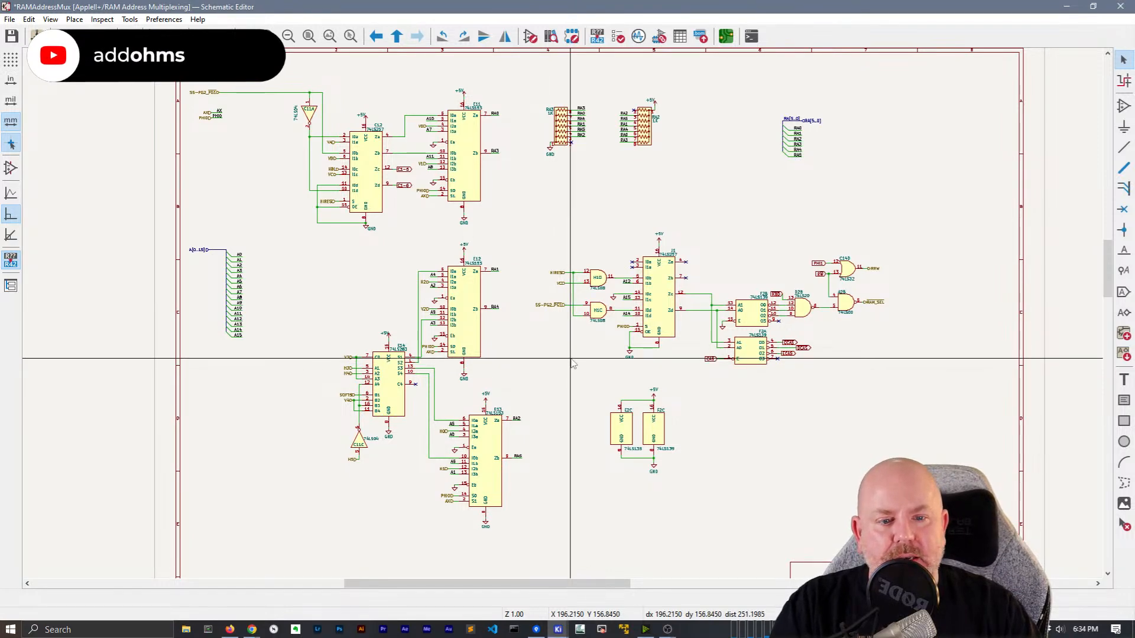
scroll(813, 357, up, 5)
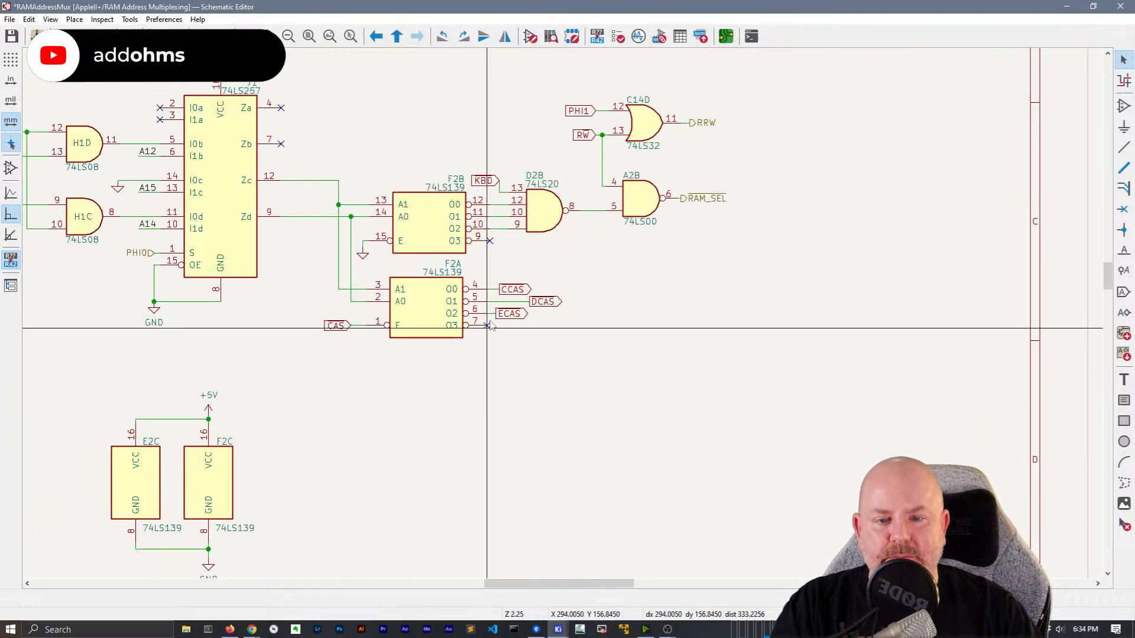
drag(581, 306, 604, 308)
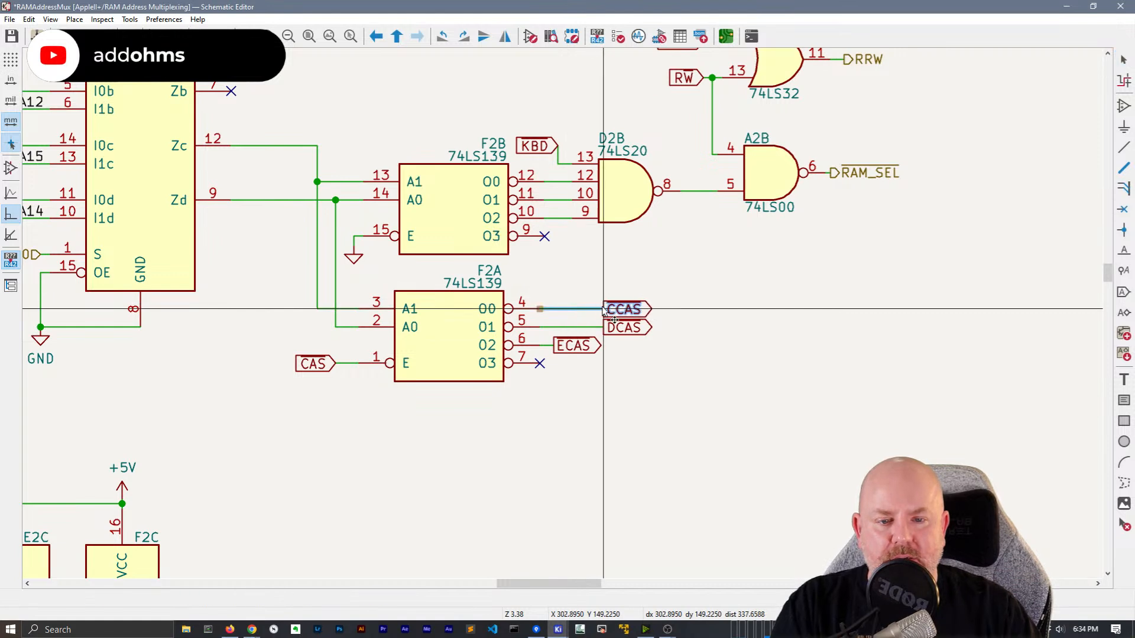
drag(571, 345, 622, 284)
right_click(621, 332)
click(653, 425)
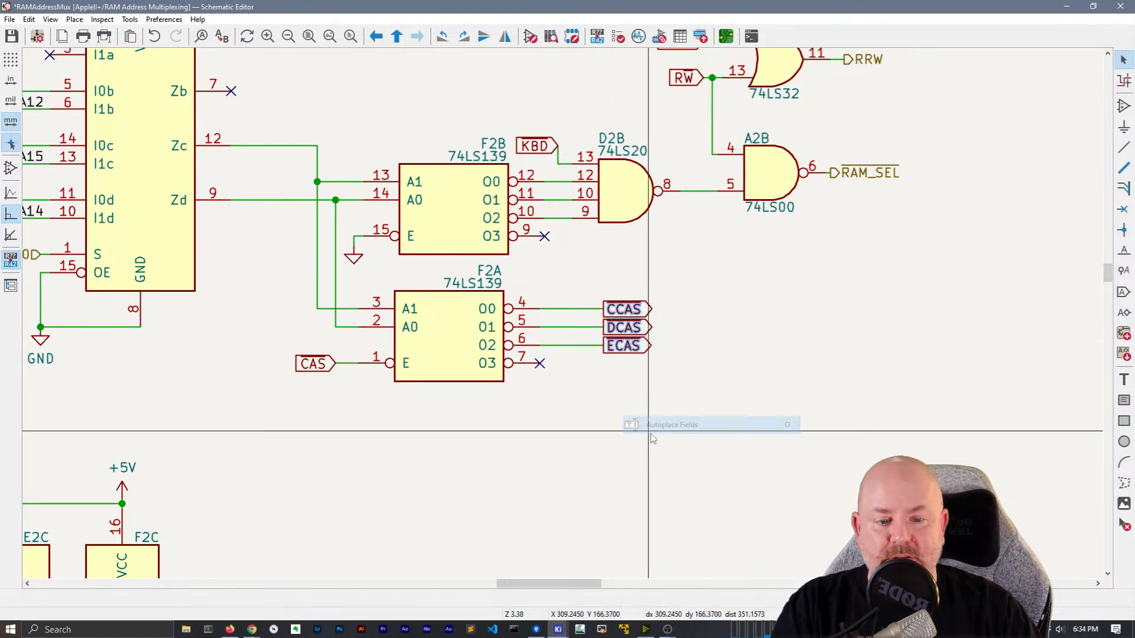
drag(648, 385, 625, 288)
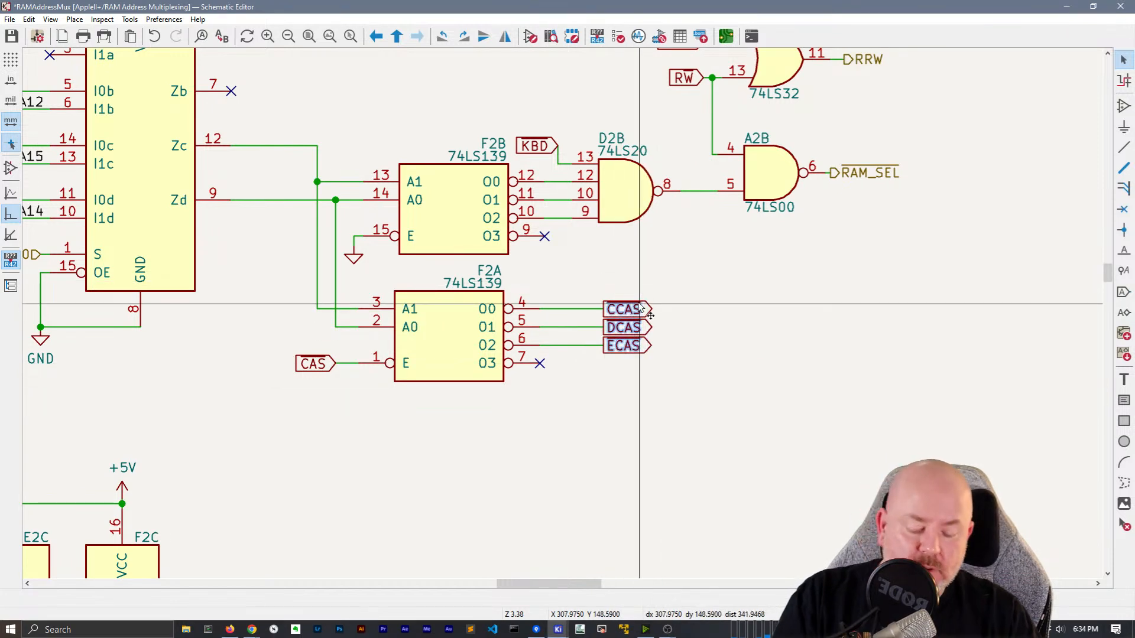
Move the KBD label above the gate and convert CAS to a hierarchical label
click(535, 145)
drag(547, 151, 550, 122)
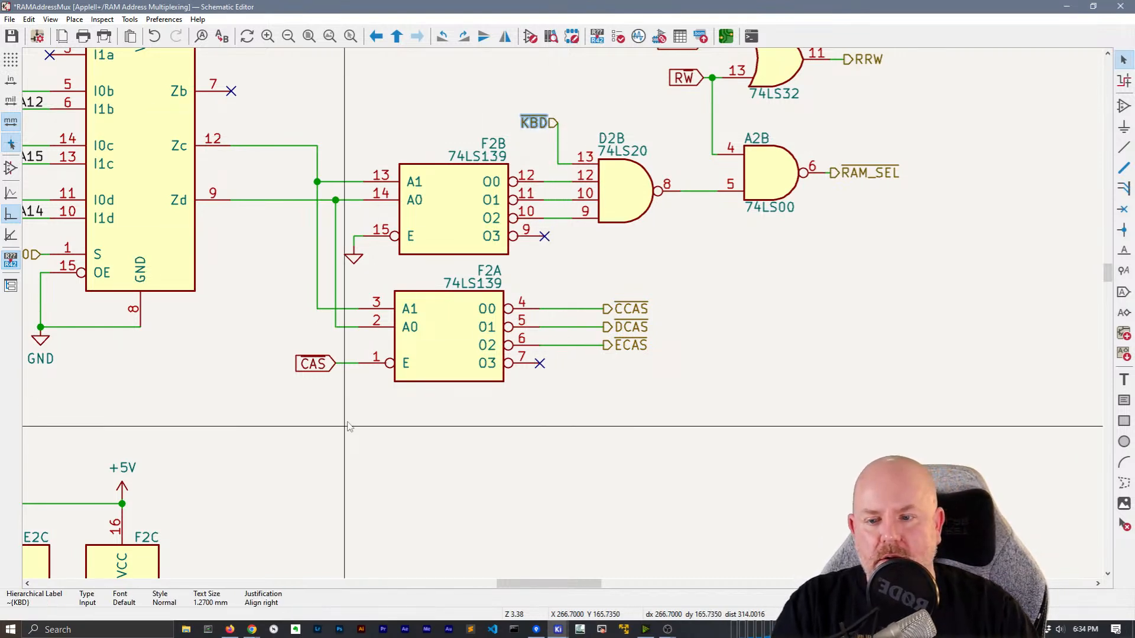
click(312, 365)
key(ctrl+shift+h)
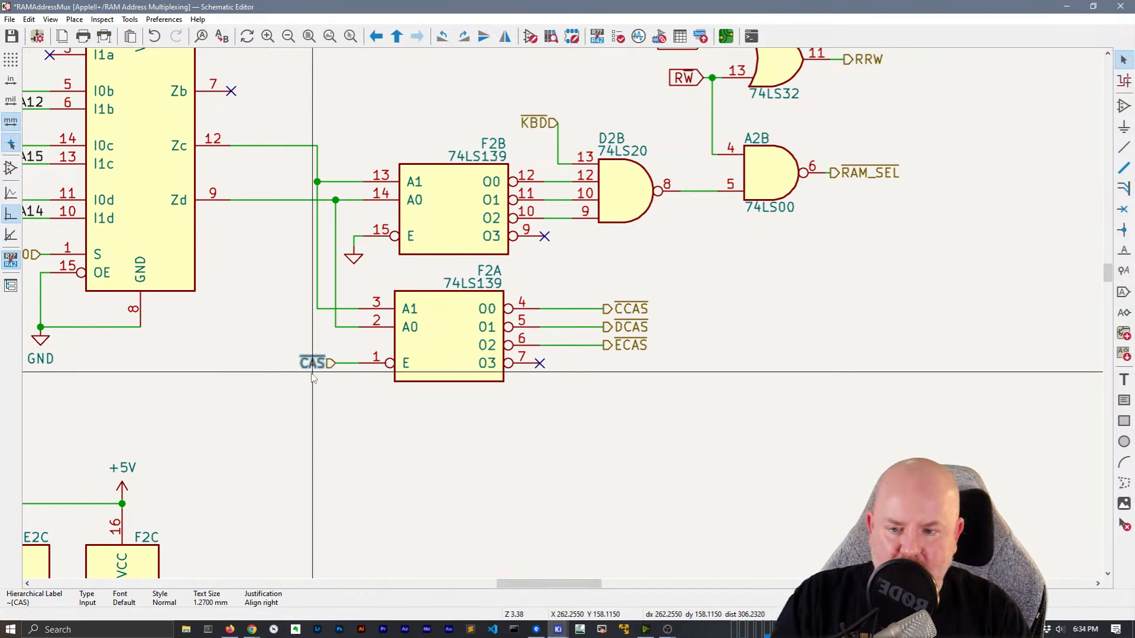
scroll(312, 378, down, 4)
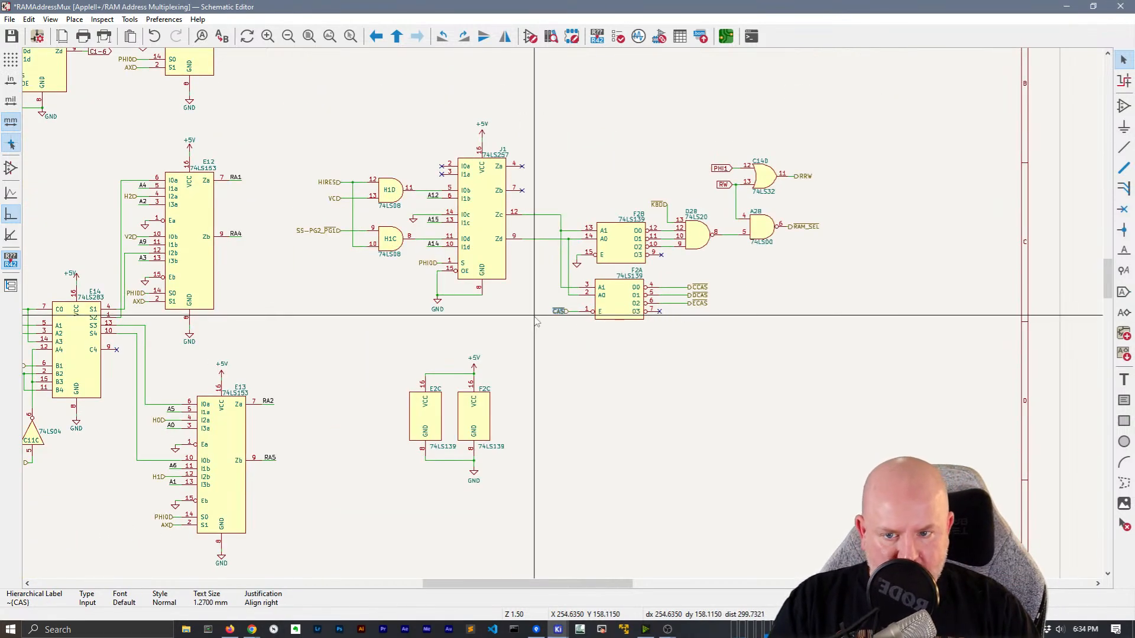
Survey the sheet's upper-left area, selecting the C1-5, C1-6, AX and PHI0 labels
middle_drag(324, 343, 694, 534)
drag(480, 260, 476, 211)
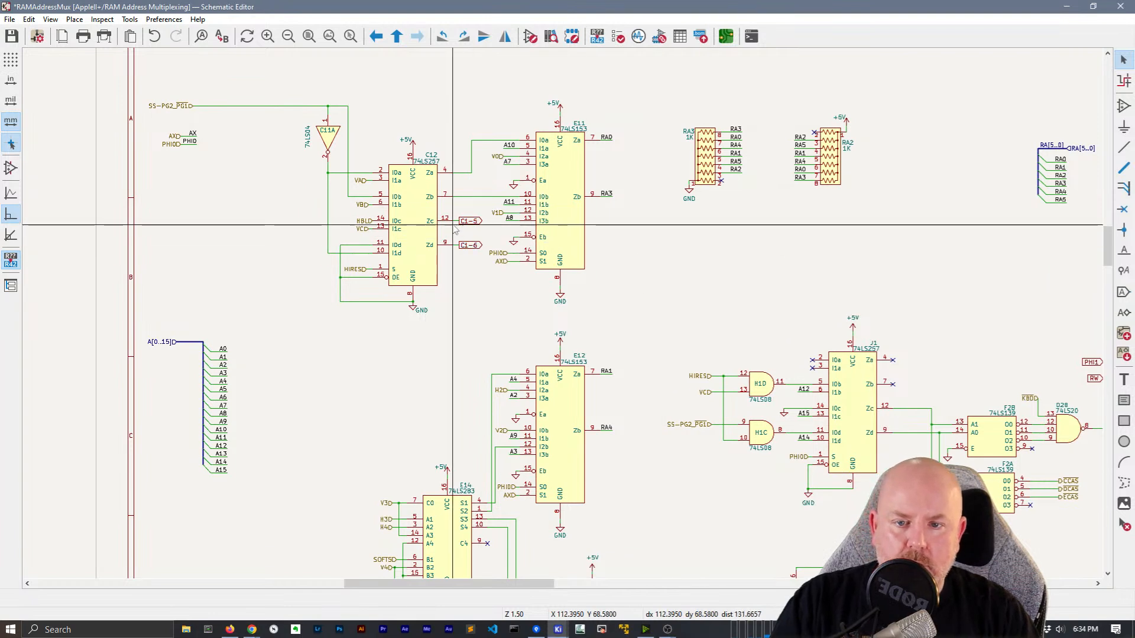
drag(486, 266, 461, 210)
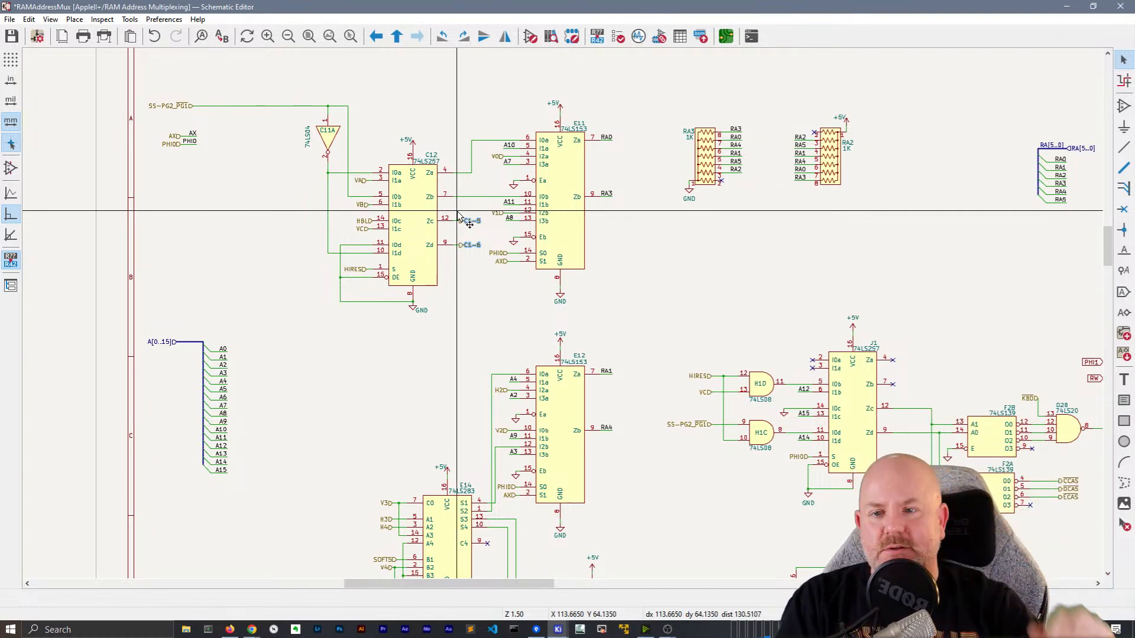
drag(228, 171, 140, 118)
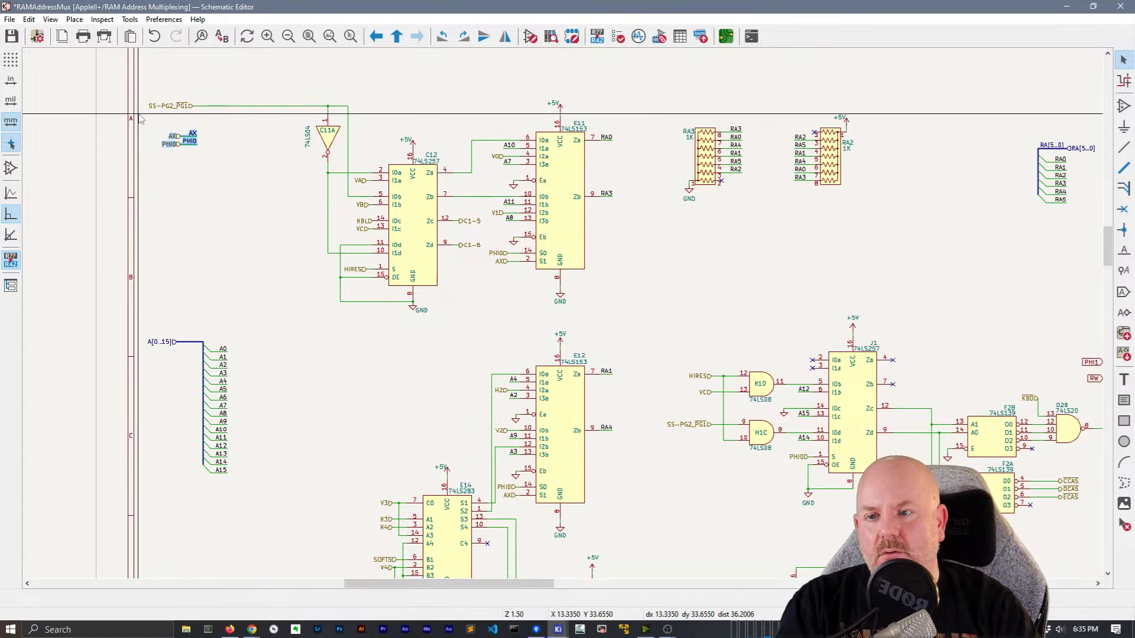
scroll(139, 115, up, 1)
scroll(828, 394, down, 2)
middle_drag(658, 390, 392, 168)
scroll(392, 168, up, 1)
middle_drag(786, 370, 667, 236)
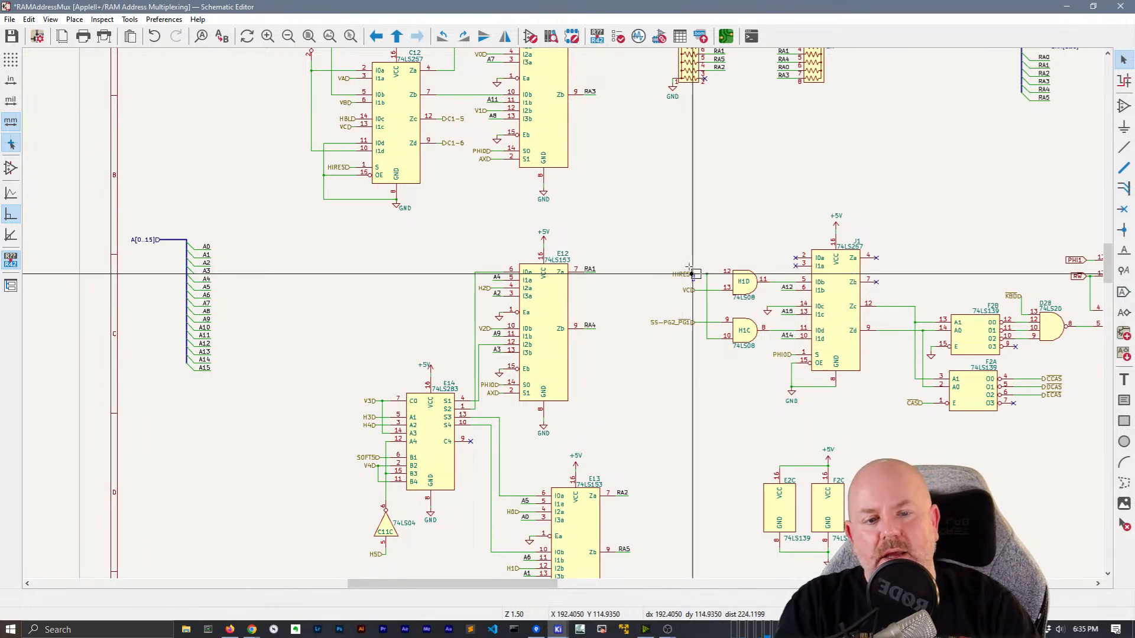
Duplicate the HIRES label near the left edge and run the electrical rules check
click(684, 275)
key(ctrl+d)
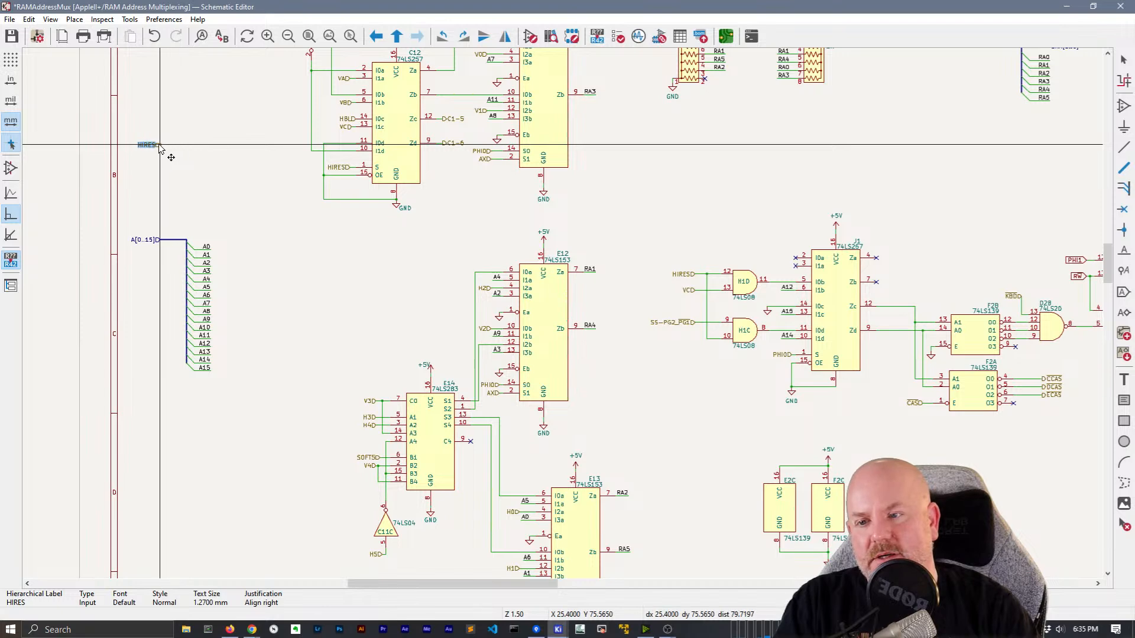
click(160, 145)
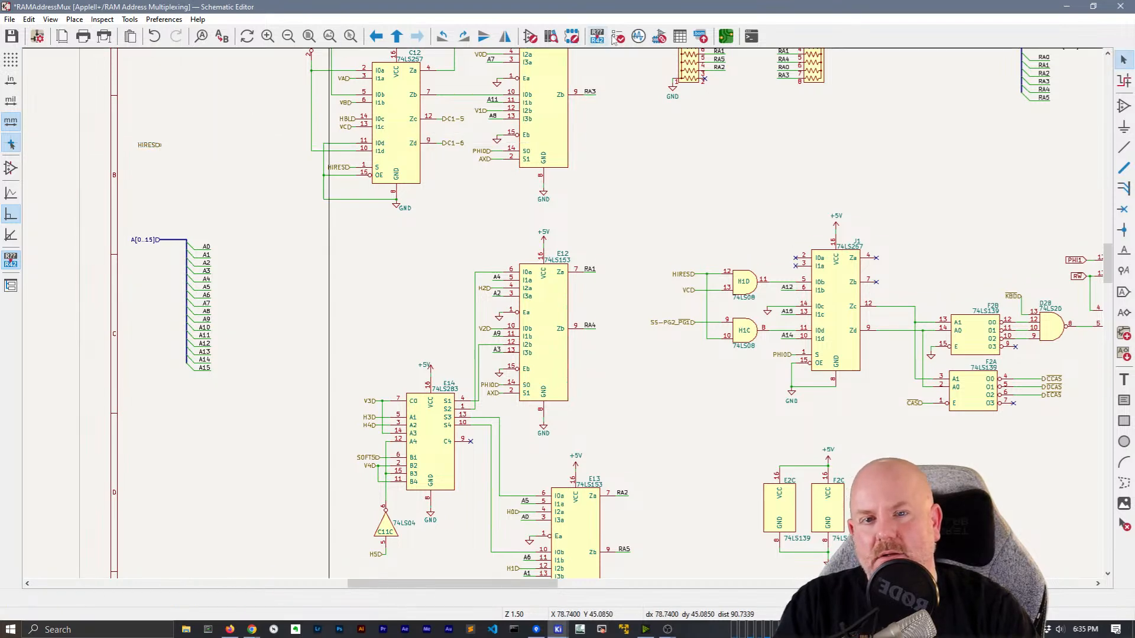
click(619, 37)
click(369, 303)
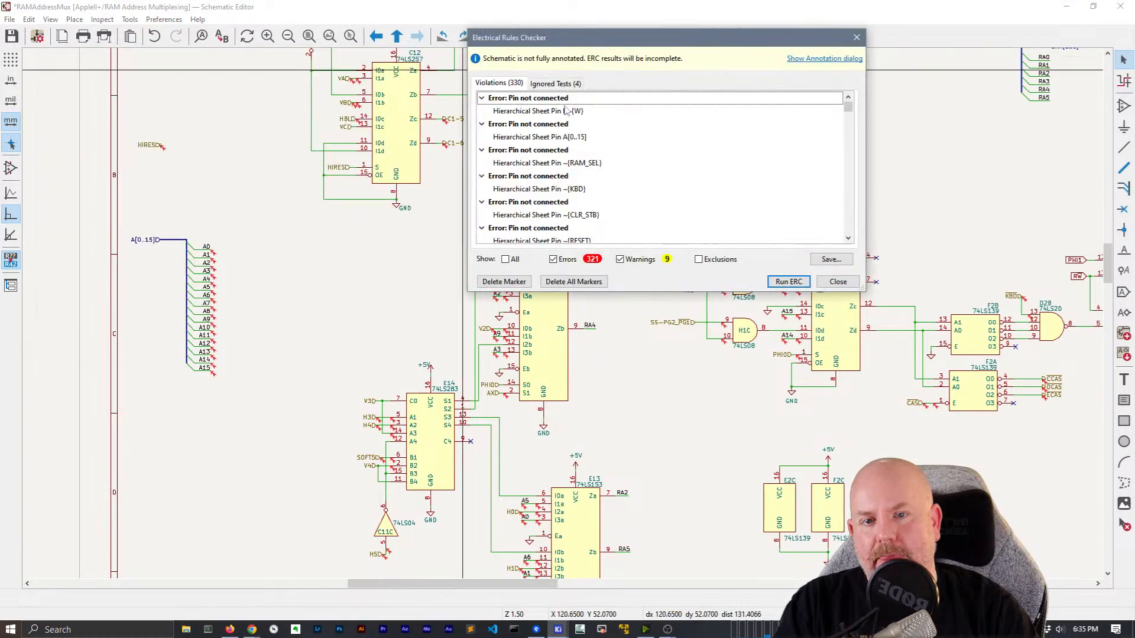
Locate the unconnected HIRES error and delete the stray HIRESD label
click(163, 149)
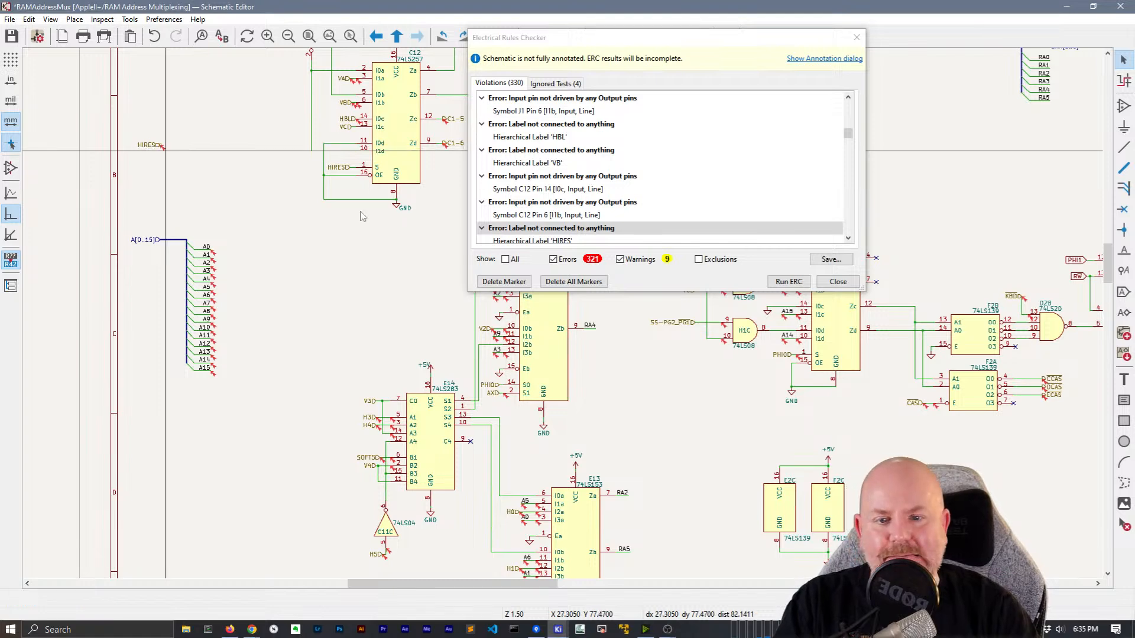
click(837, 284)
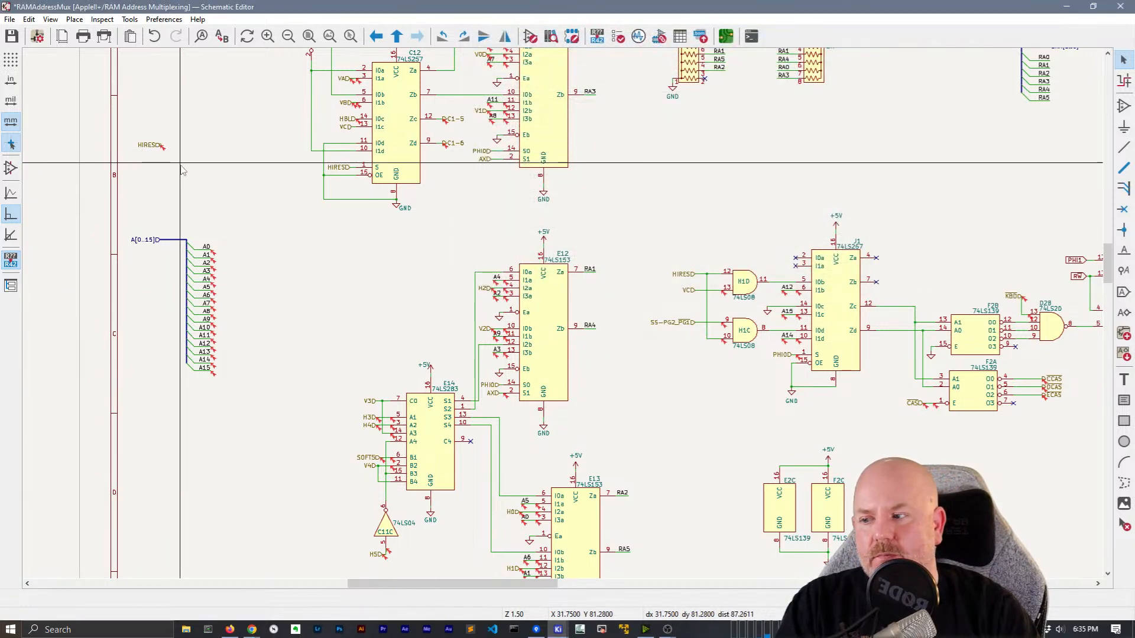
drag(219, 183, 100, 109)
key(Delete)
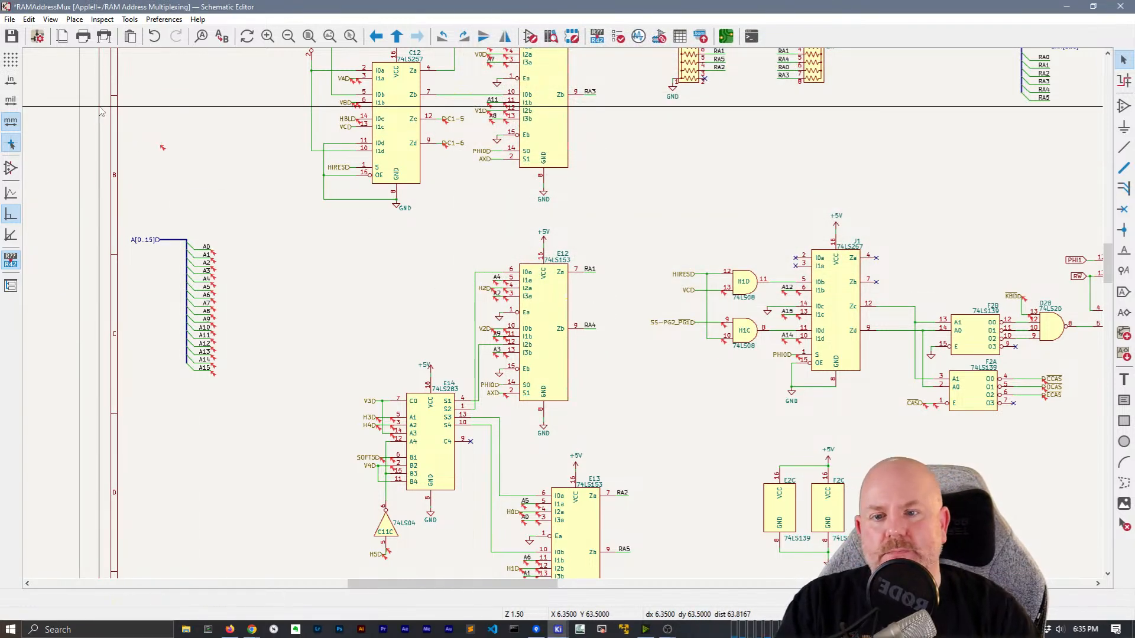
scroll(325, 266, down, 2)
middle_drag(838, 267, 638, 227)
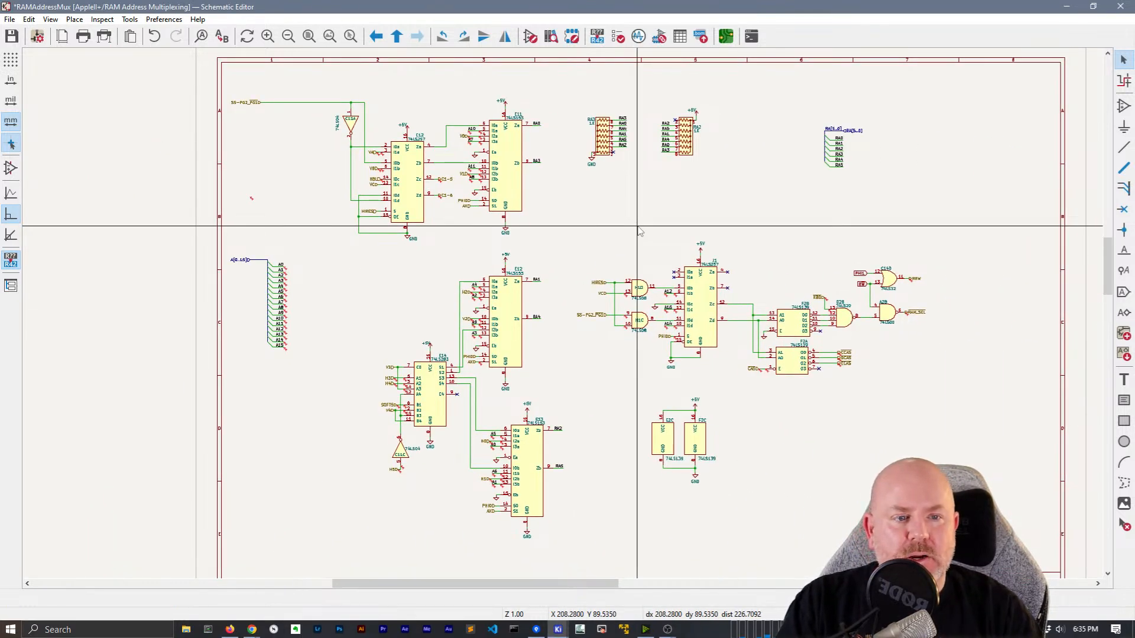
scroll(929, 260, up, 5)
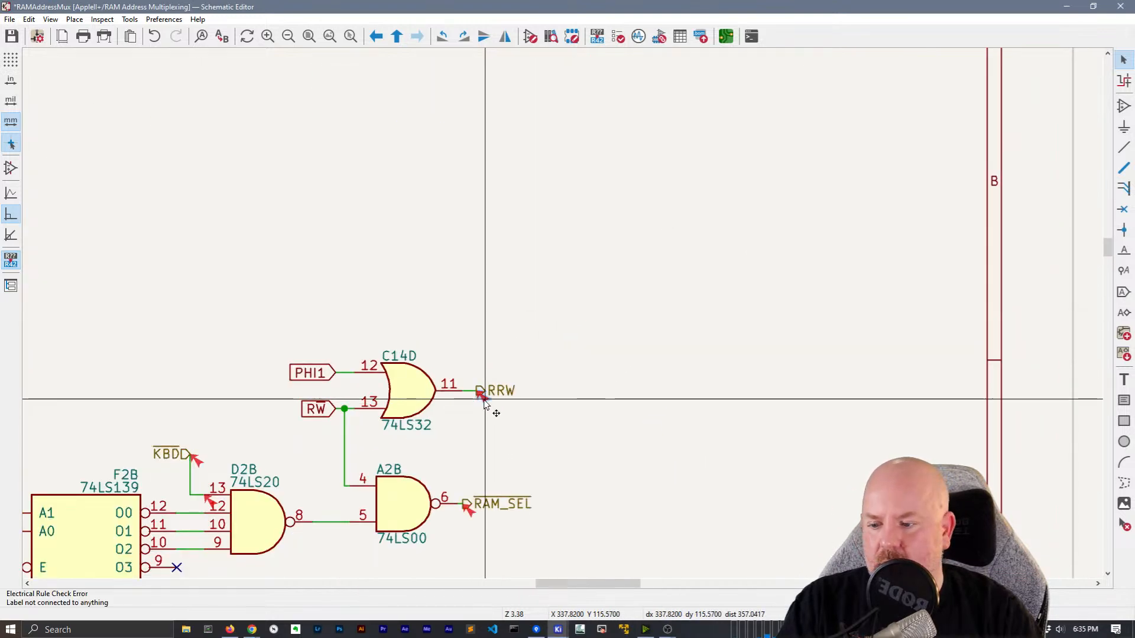
scroll(538, 324, down, 5)
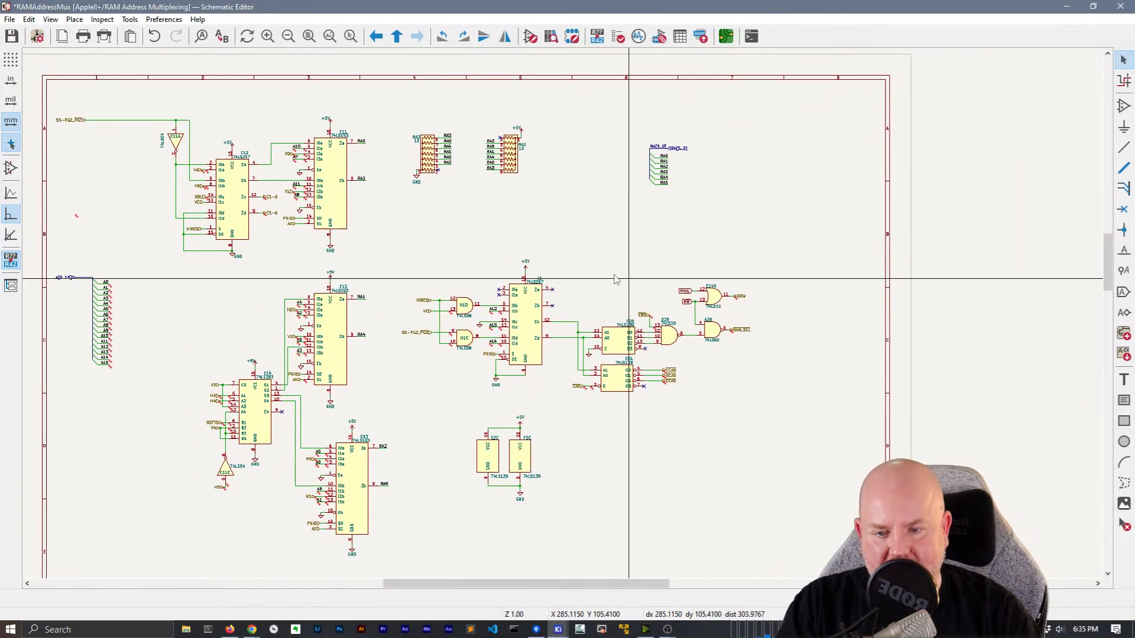
Delete all ERC markers in the Electrical Rules Checker and close it
click(618, 37)
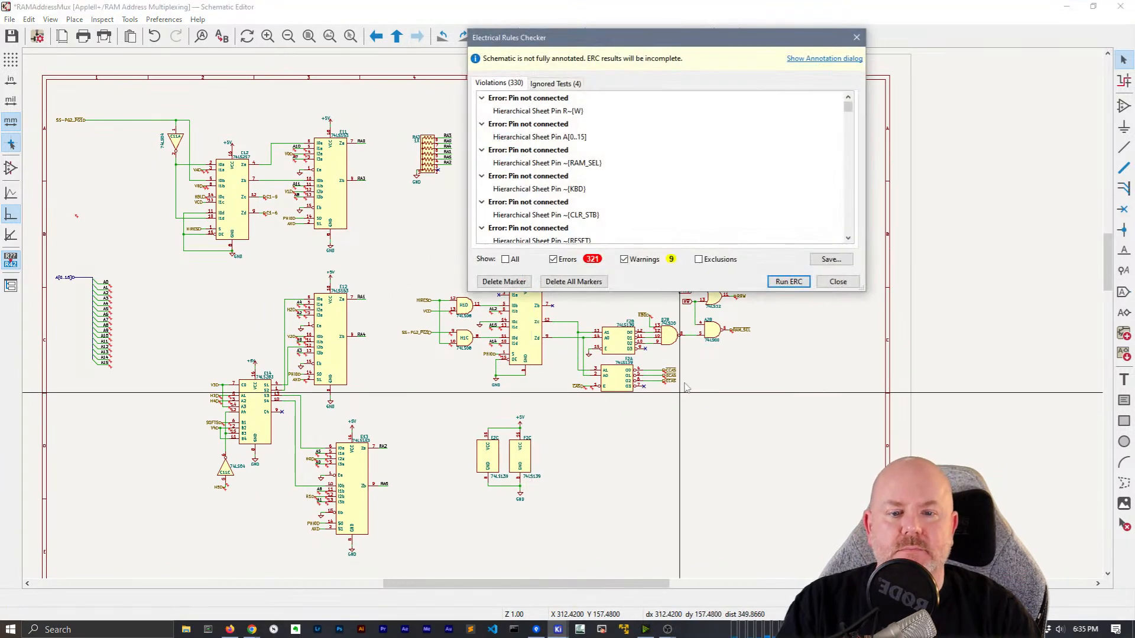
click(565, 282)
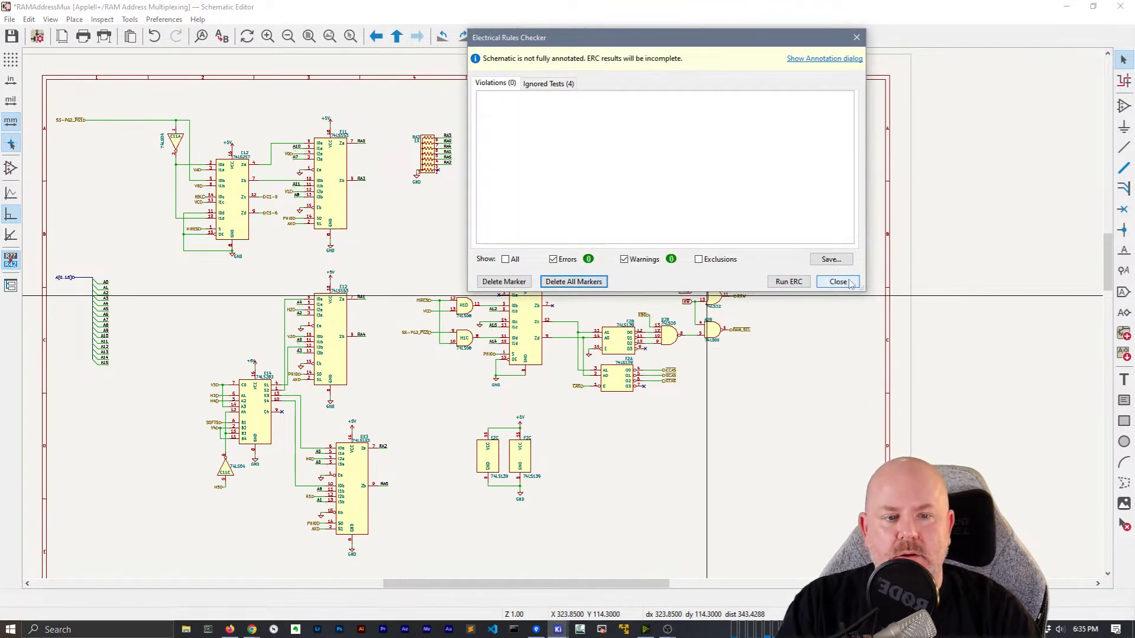
key(Escape)
right_click(465, 226)
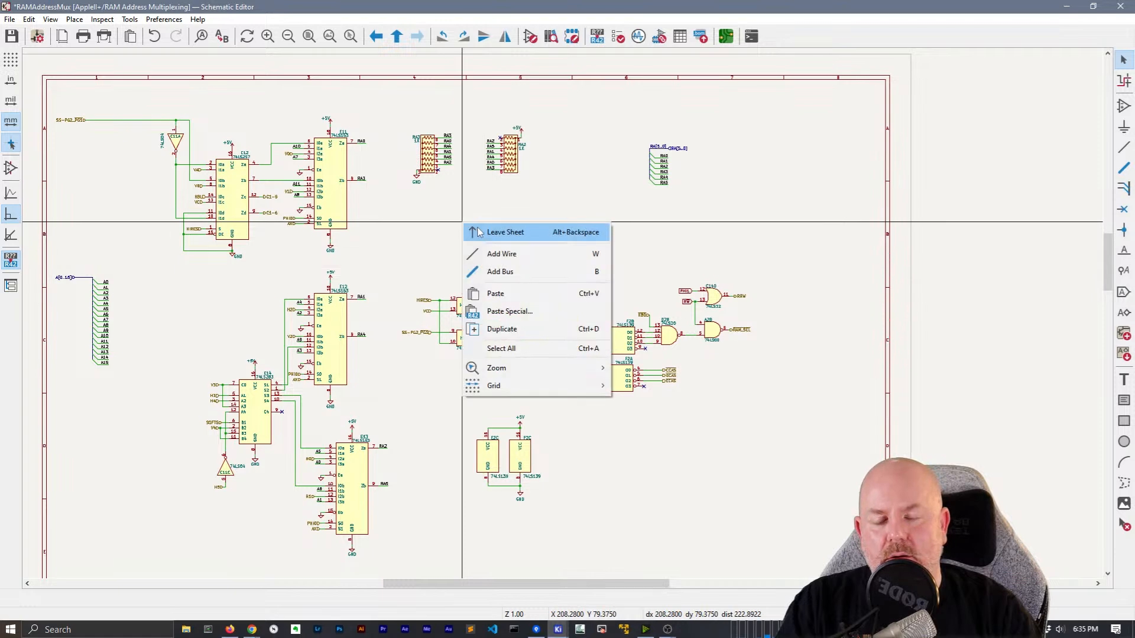
Leave the sheet and return to the top-level schematic
click(478, 231)
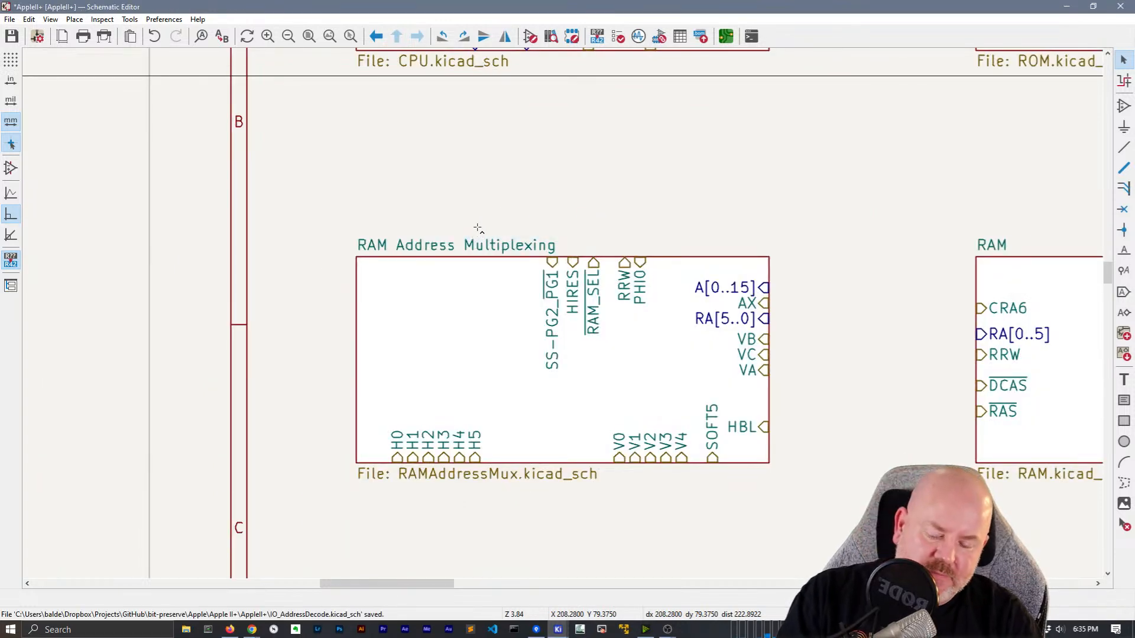
scroll(482, 234, down, 2)
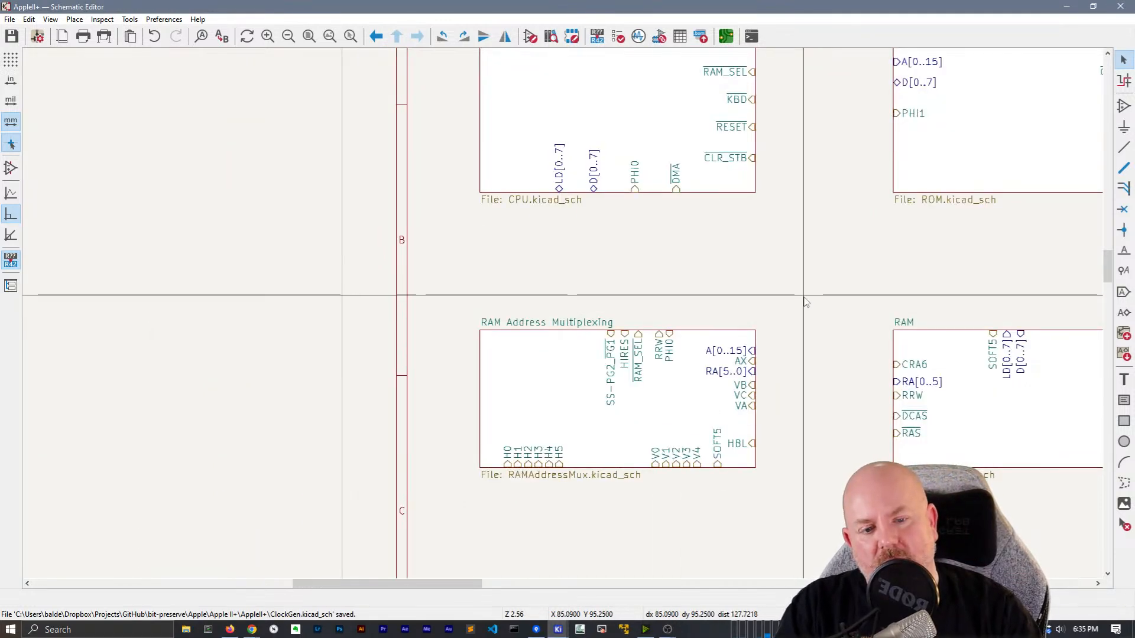
scroll(398, 299, up, 1)
right_click(483, 385)
Import sheet pins CCAS, DCAS, ECAS, CAS, C1-5 and C1-6 onto the RAM Address Multiplexing block's left edge
click(402, 379)
right_click(477, 420)
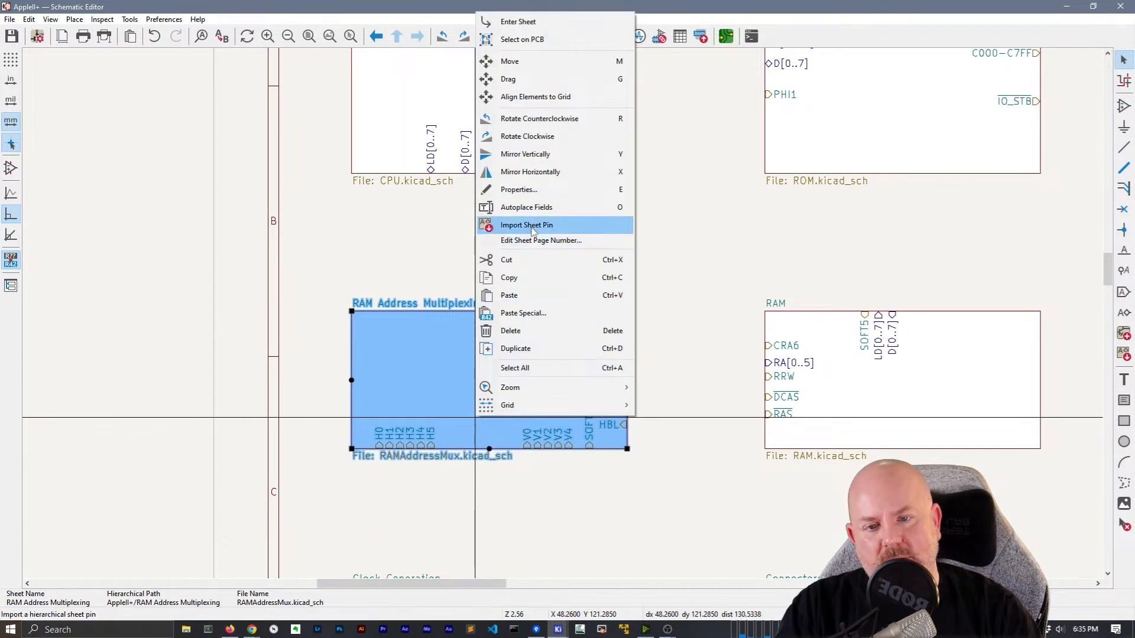
click(526, 225)
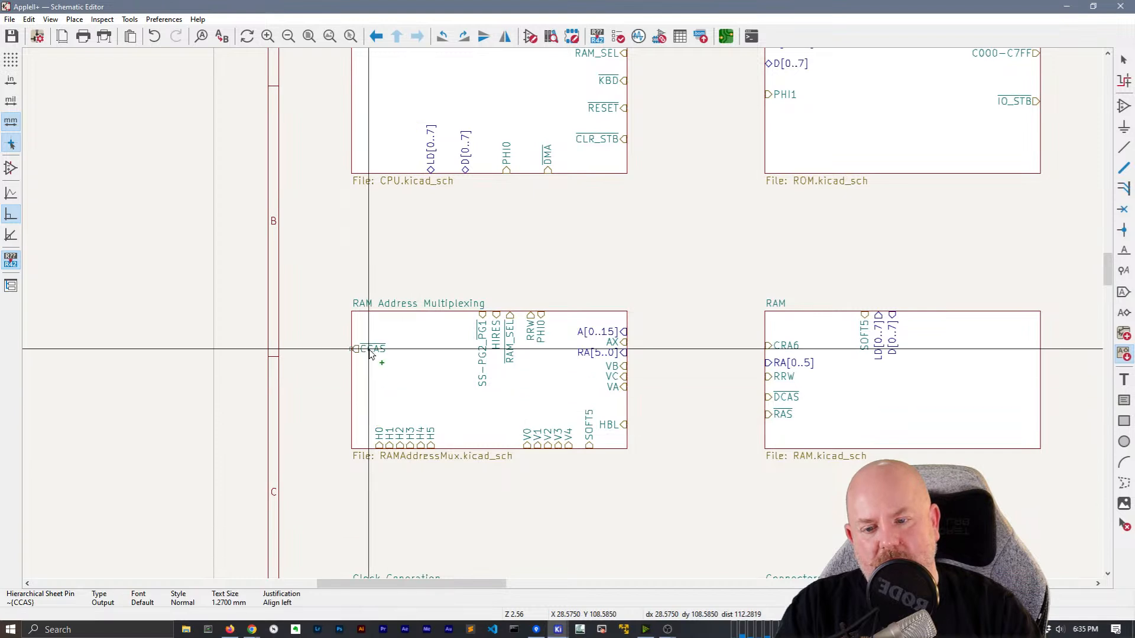
click(369, 349)
click(365, 360)
click(365, 375)
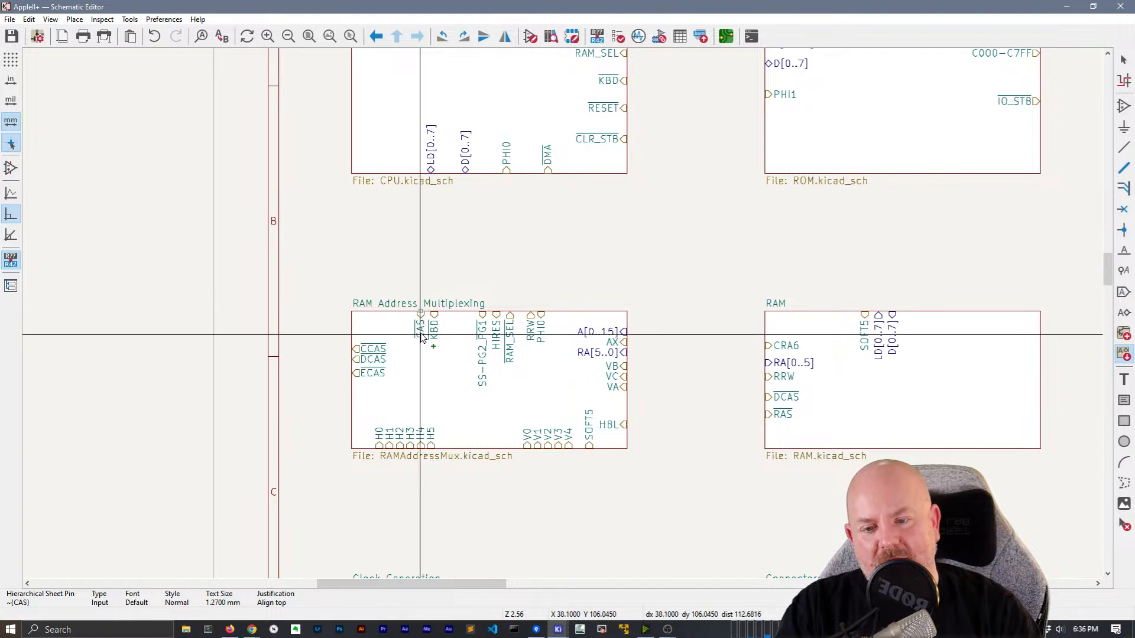
click(371, 388)
click(391, 397)
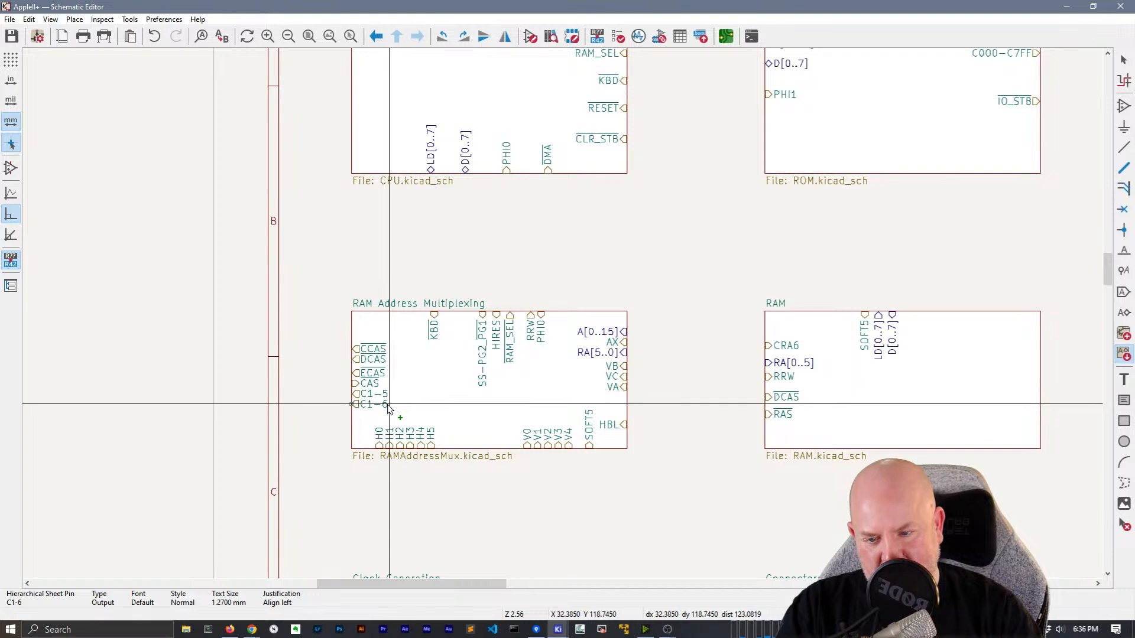
click(388, 408)
scroll(603, 307, down, 2)
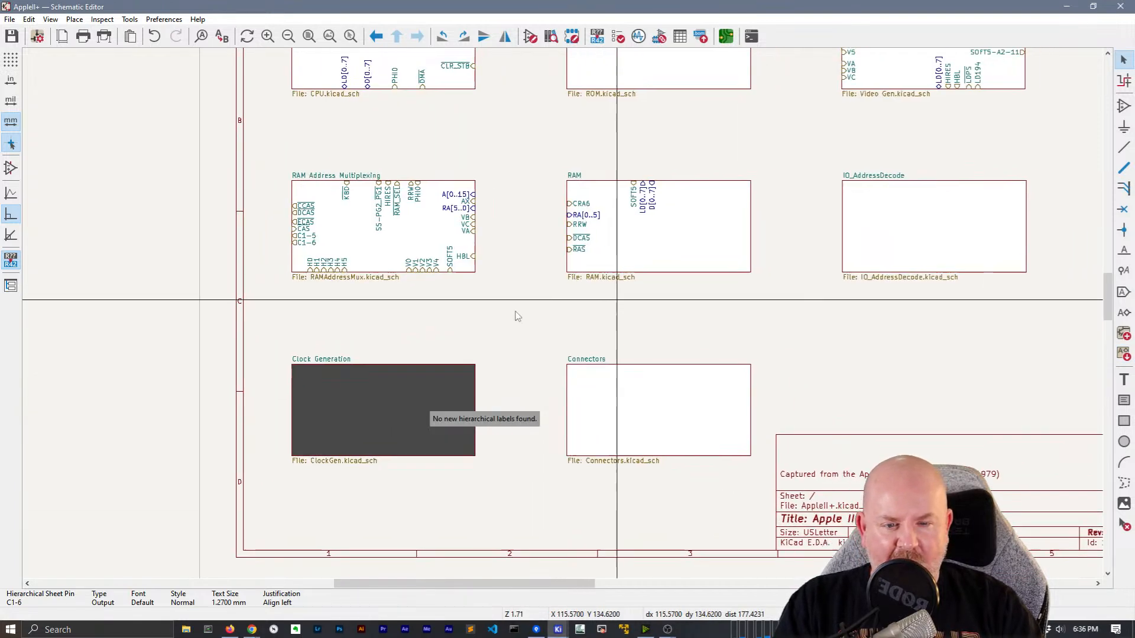
middle_drag(603, 307, 305, 335)
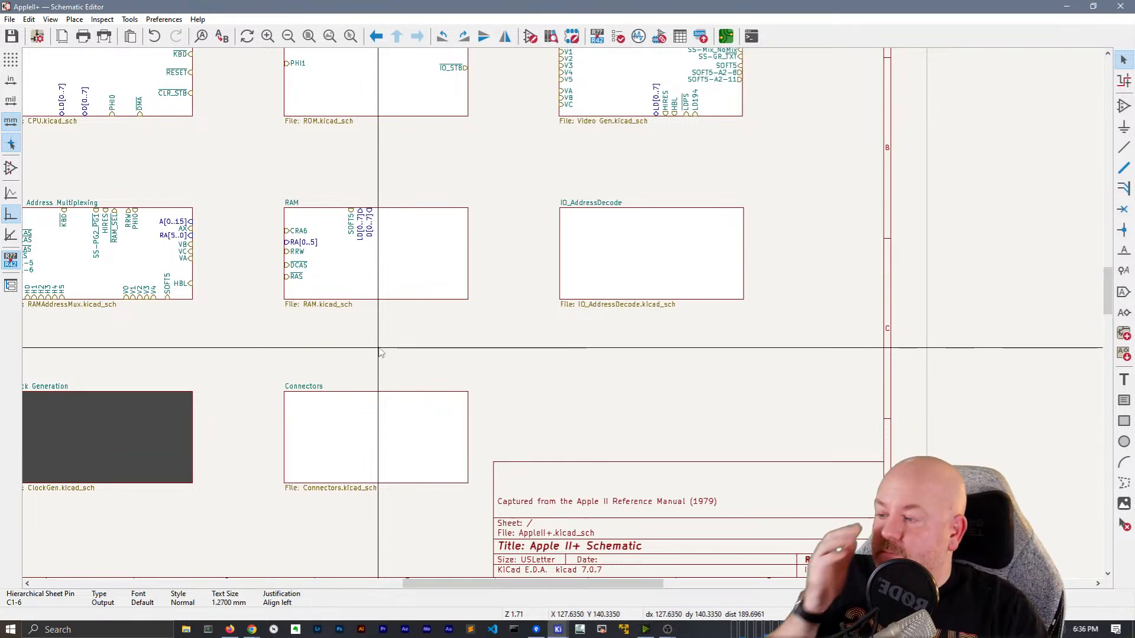
Enter the IO_AddressDecode sheet and convert labels IO-SELECT-1 through IO-SELECT-7 to hierarchical labels
double_click(640, 273)
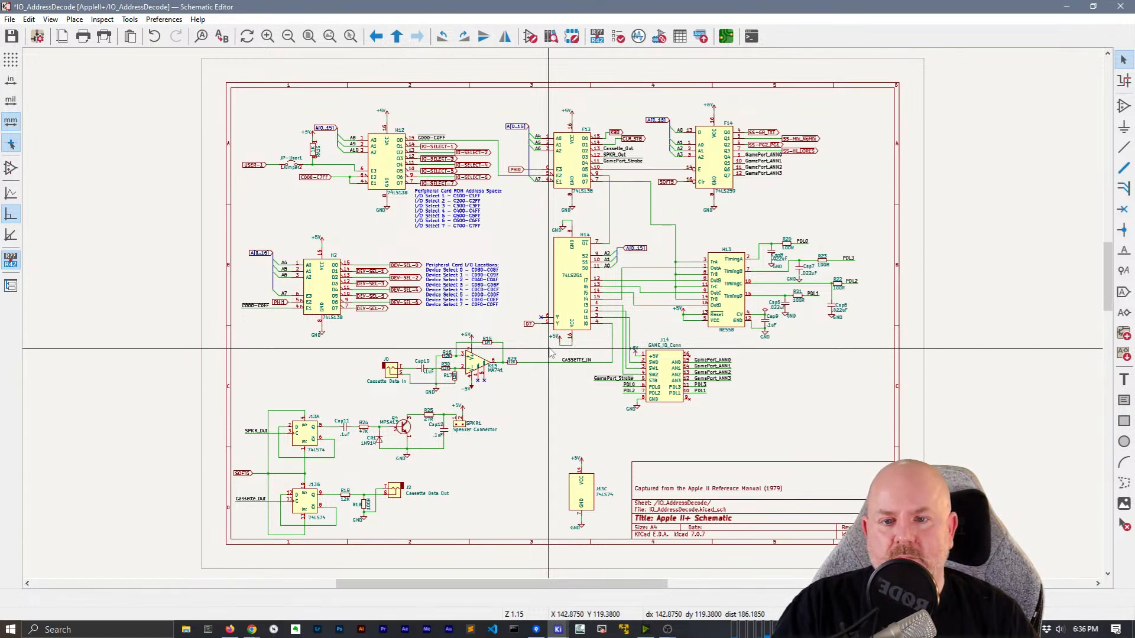
scroll(467, 146, up, 5)
click(477, 318)
shift+click(561, 336)
shift+click(494, 357)
shift+click(595, 380)
shift+click(484, 399)
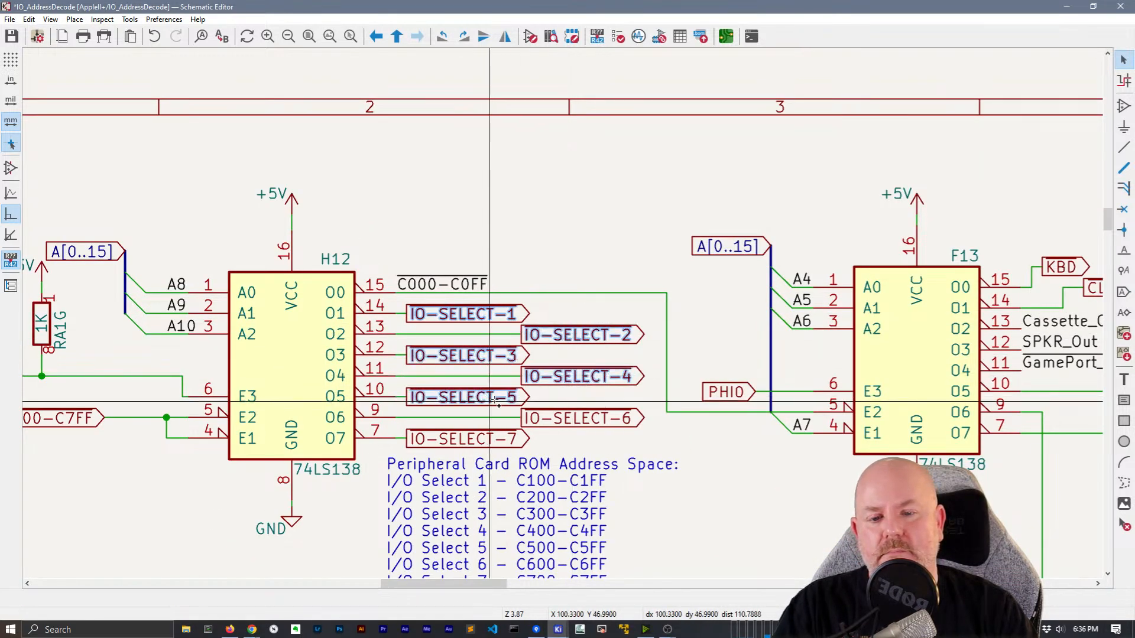
shift+click(579, 422)
shift+click(485, 460)
shift+click(485, 441)
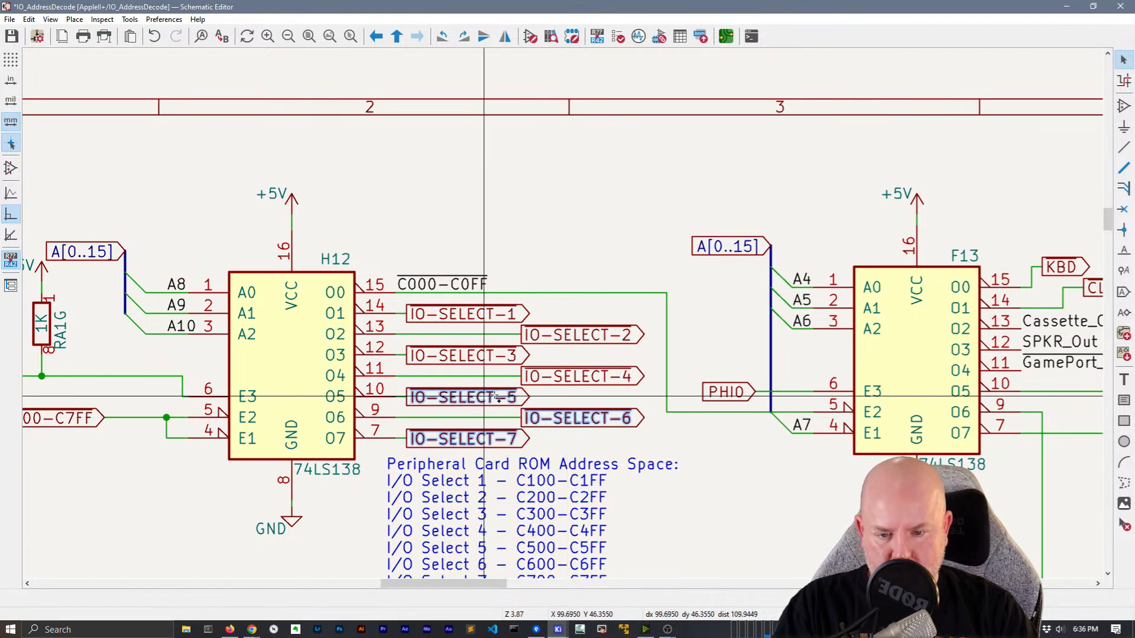
right_click(500, 313)
mouse_move(591, 443)
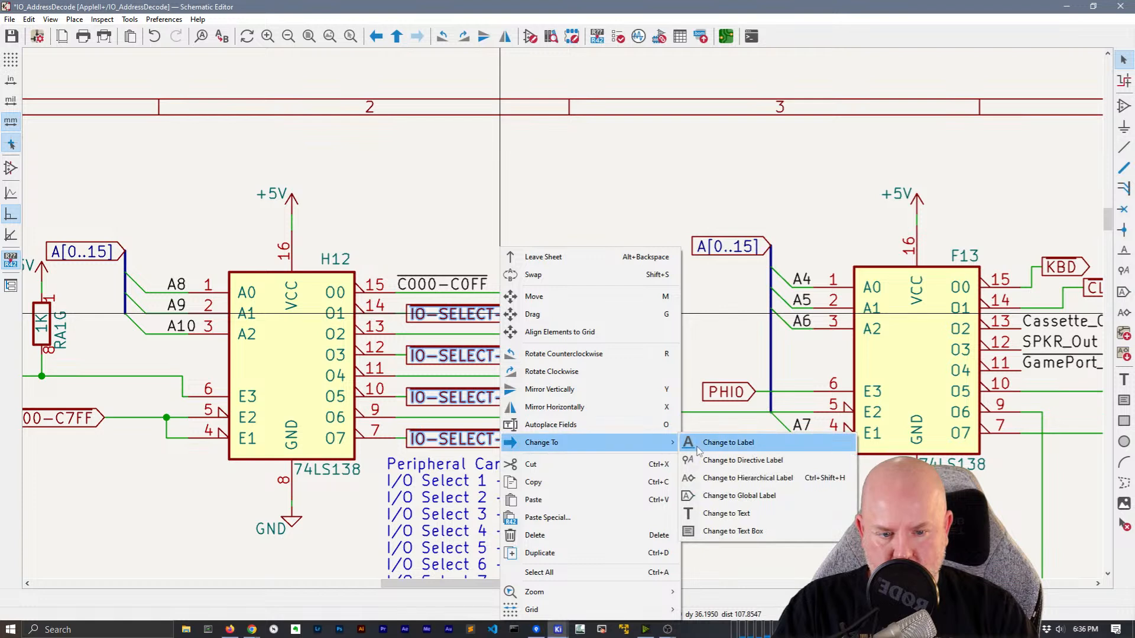
click(715, 479)
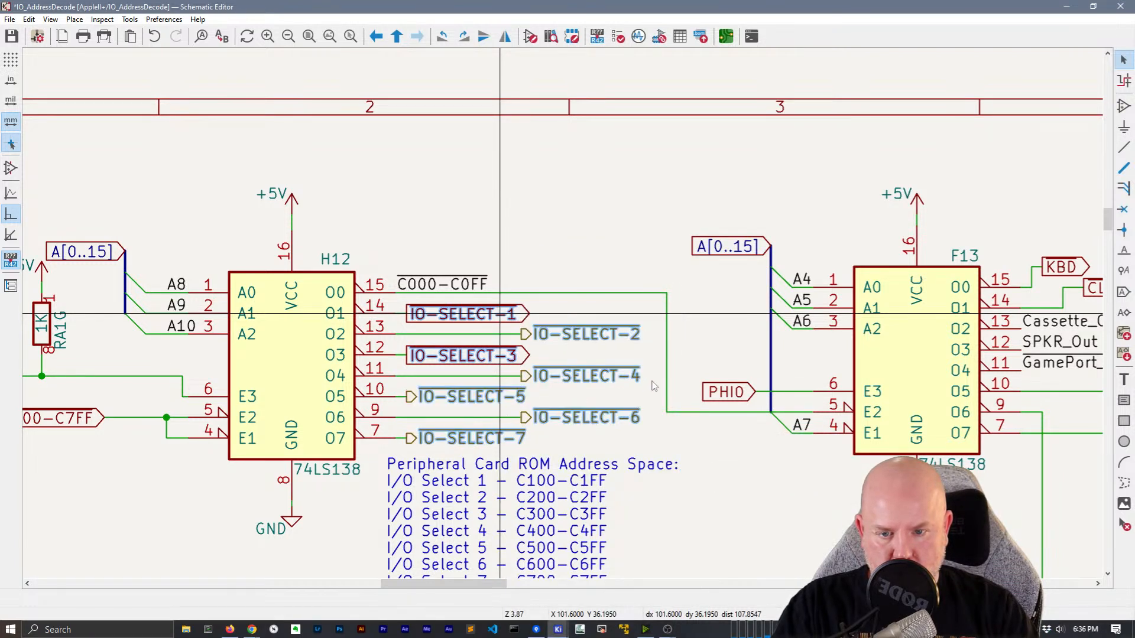
Change the A[0..15] label to a hierarchical label
scroll(564, 318, down, 3)
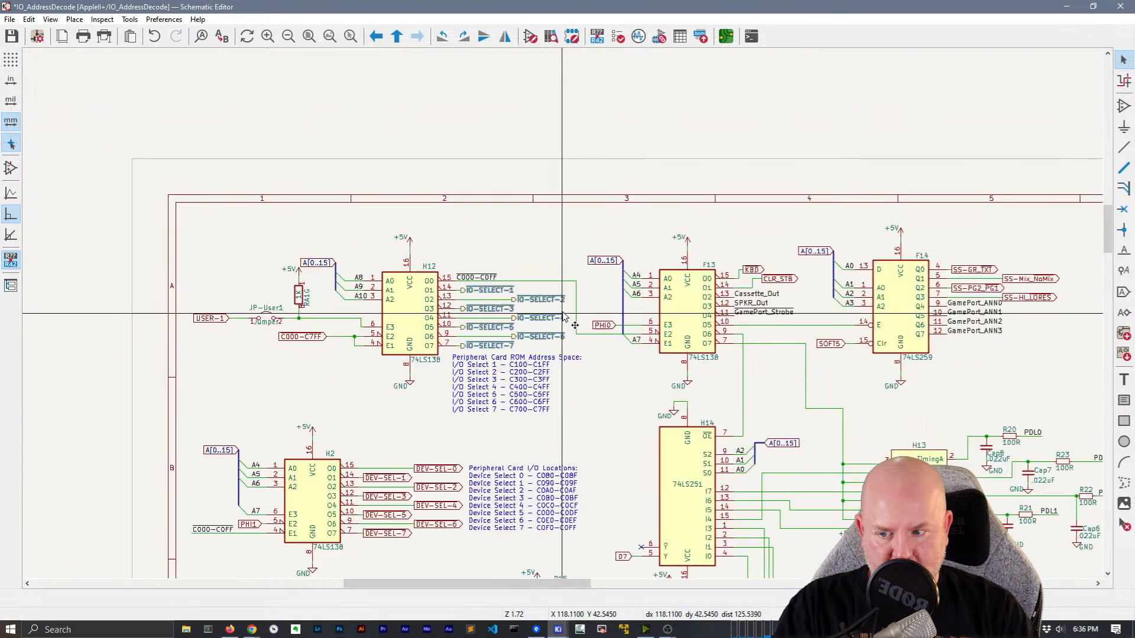
right_click(323, 258)
mouse_move(366, 407)
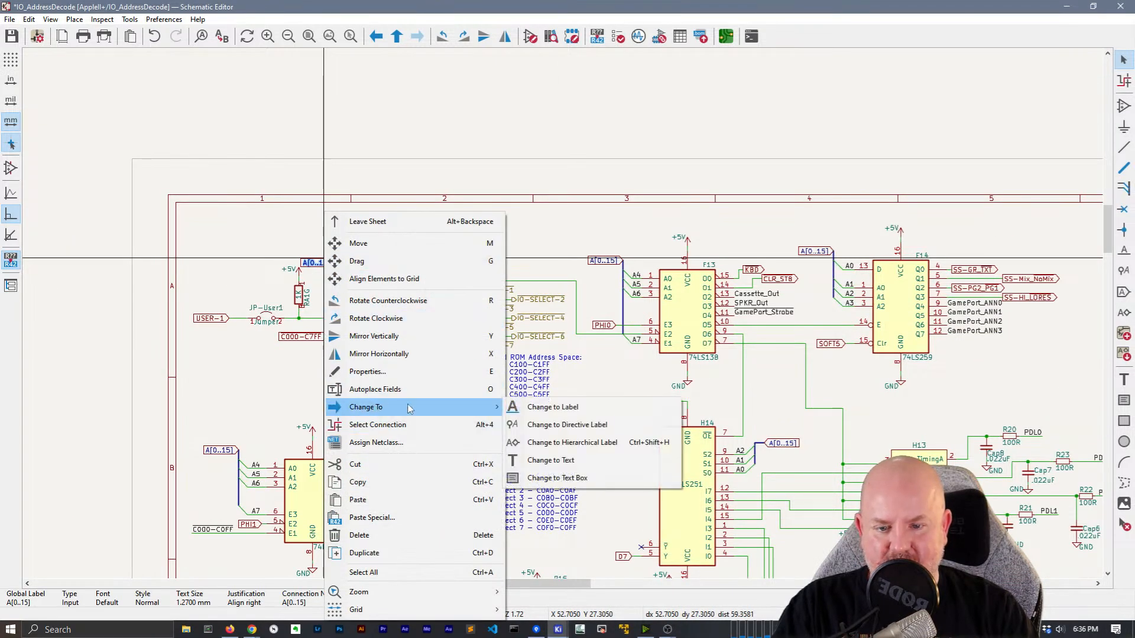
click(567, 442)
Select the USER-1, C000-C7FF, A[0..15], PHI1 and DEV-SEL-0 to DEV-SEL-7 labels together
scroll(293, 338, up, 2)
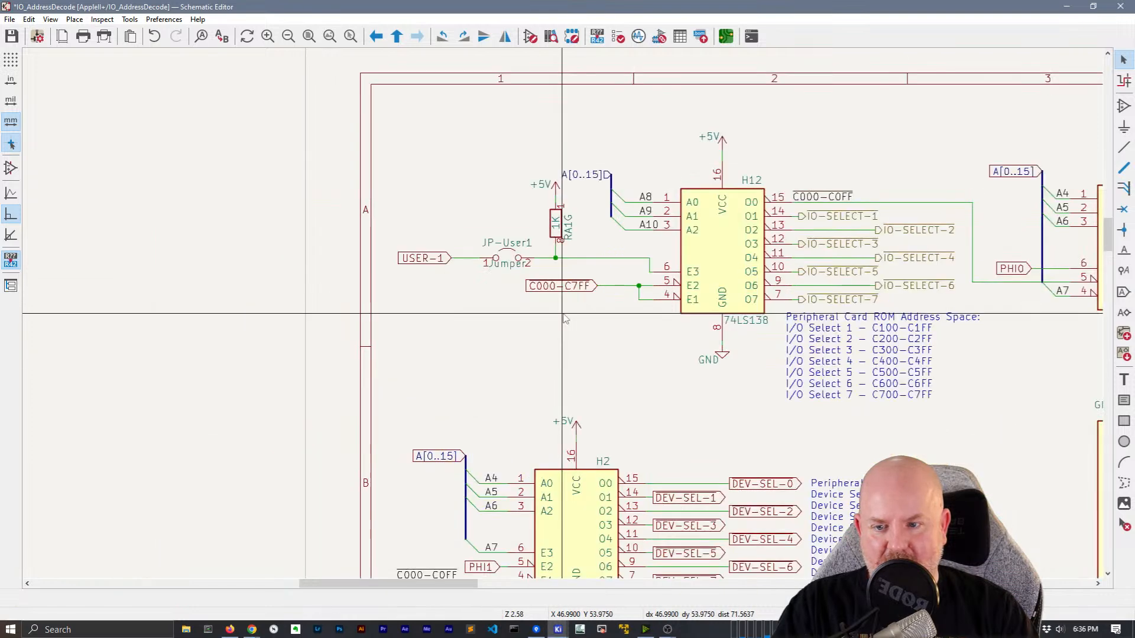
click(422, 258)
shift+click(564, 286)
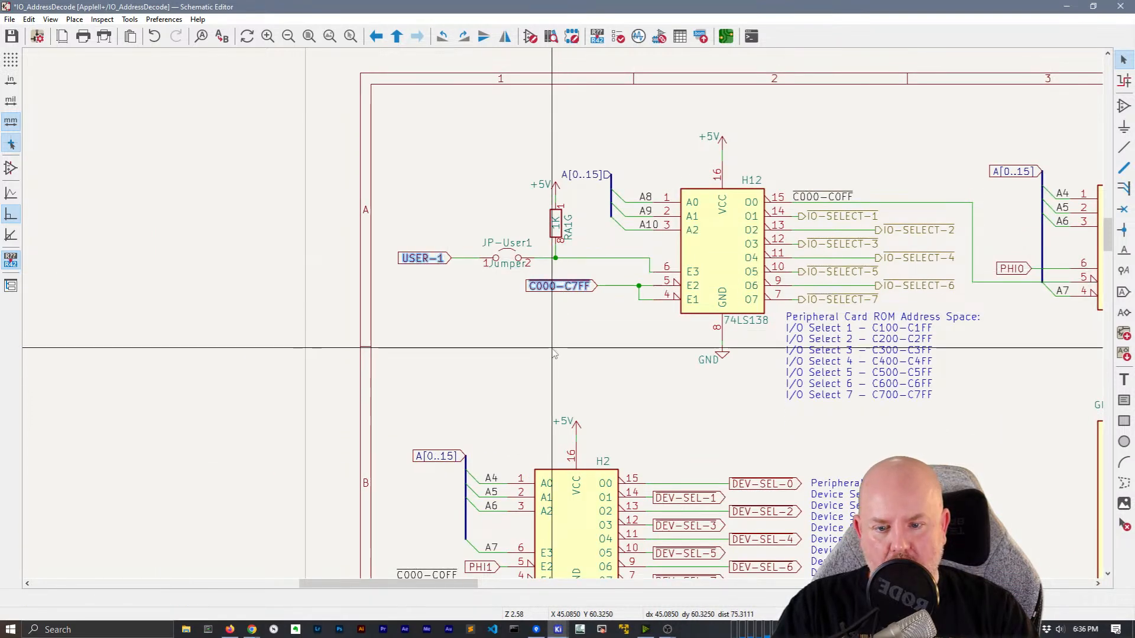
middle_drag(554, 348, 477, 109)
shift+click(362, 216)
shift+click(408, 327)
shift+click(642, 341)
shift+click(686, 328)
shift+click(615, 314)
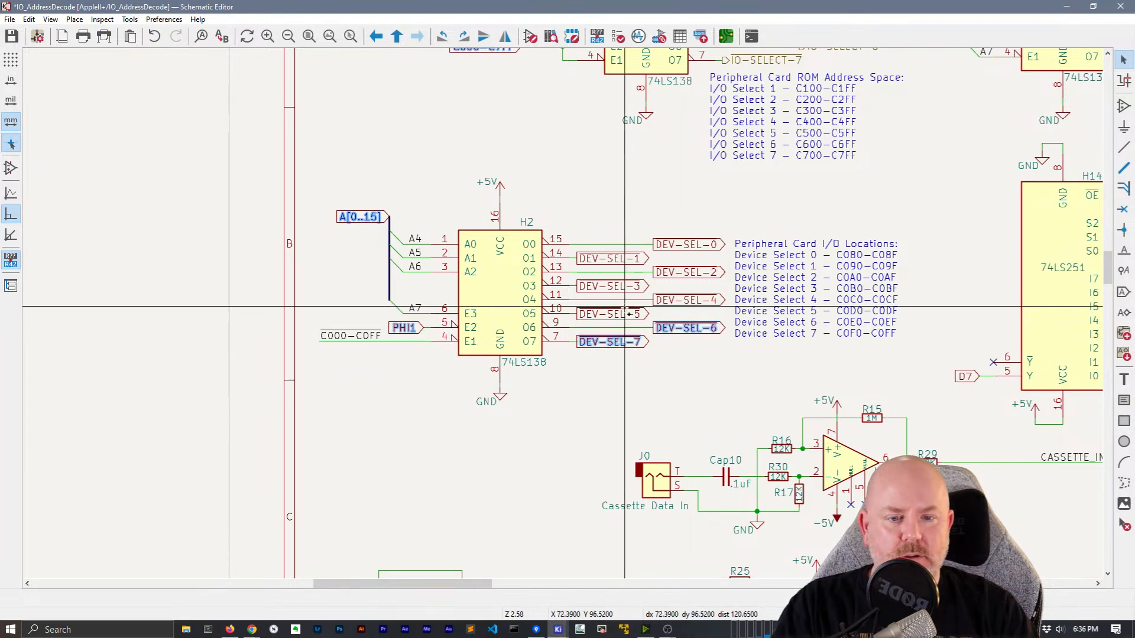
shift+click(615, 286)
shift+click(685, 300)
shift+click(686, 272)
shift+click(685, 244)
shift+click(615, 258)
Add the SS-Mix_NoMix, SS-PG2_PG1, SS-HI_LORES, H14's A[0..15] and SOFT5 labels, then convert all to hierarchical
middle_drag(727, 324, 618, 200)
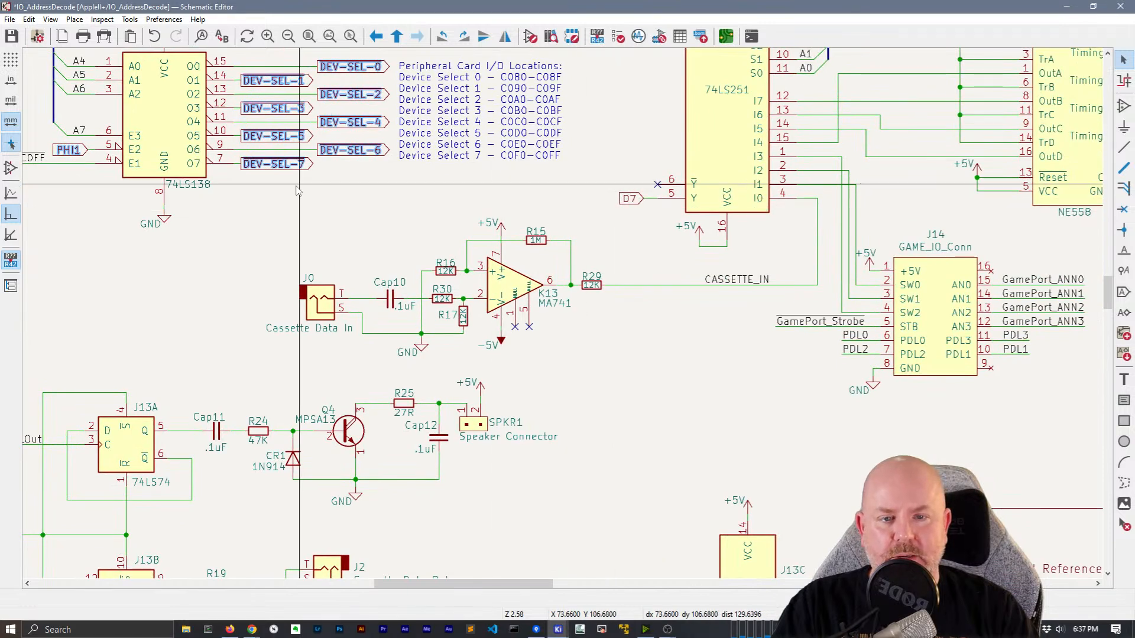
scroll(618, 200, down, 2)
middle_drag(582, 265, 588, 362)
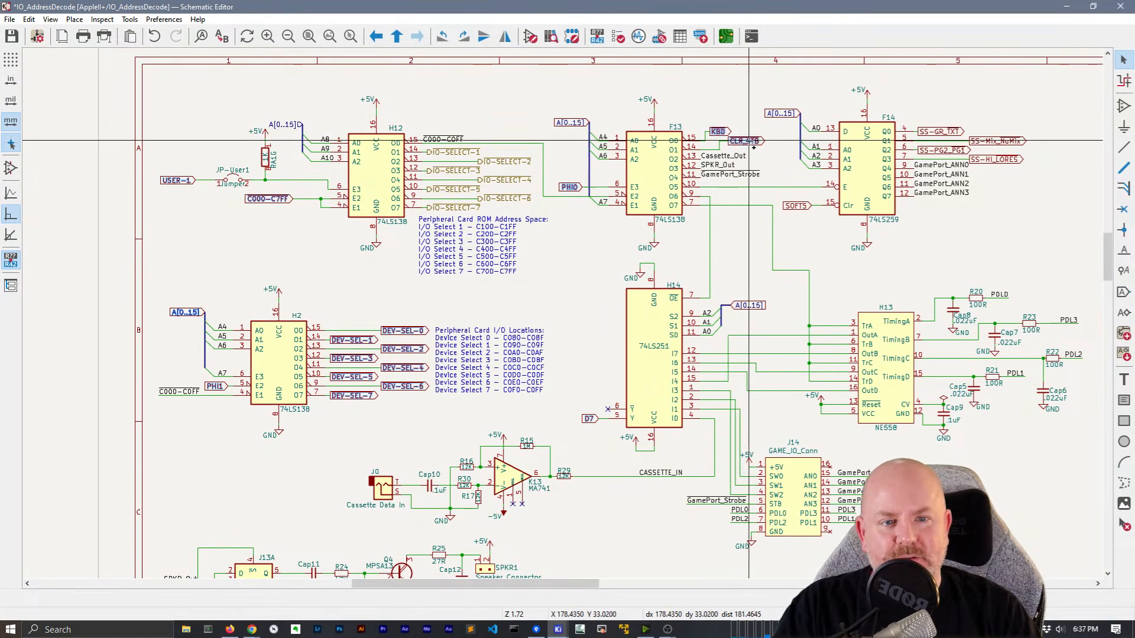
shift+click(988, 141)
shift+click(961, 150)
shift+click(995, 159)
middle_drag(893, 255, 731, 187)
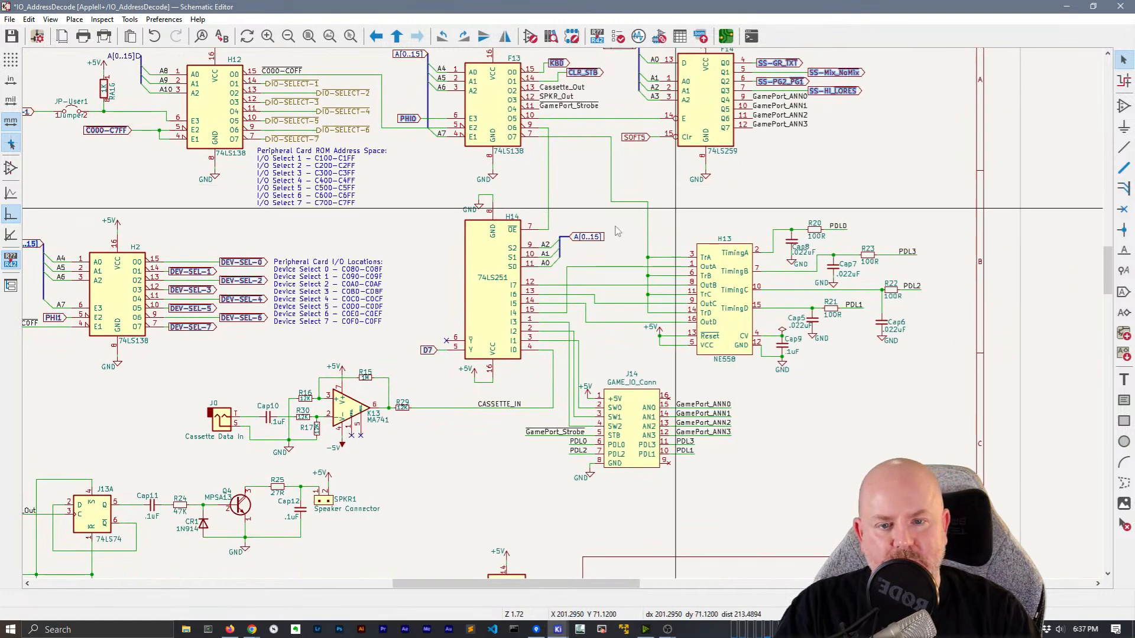
shift+click(588, 238)
middle_drag(438, 444, 650, 348)
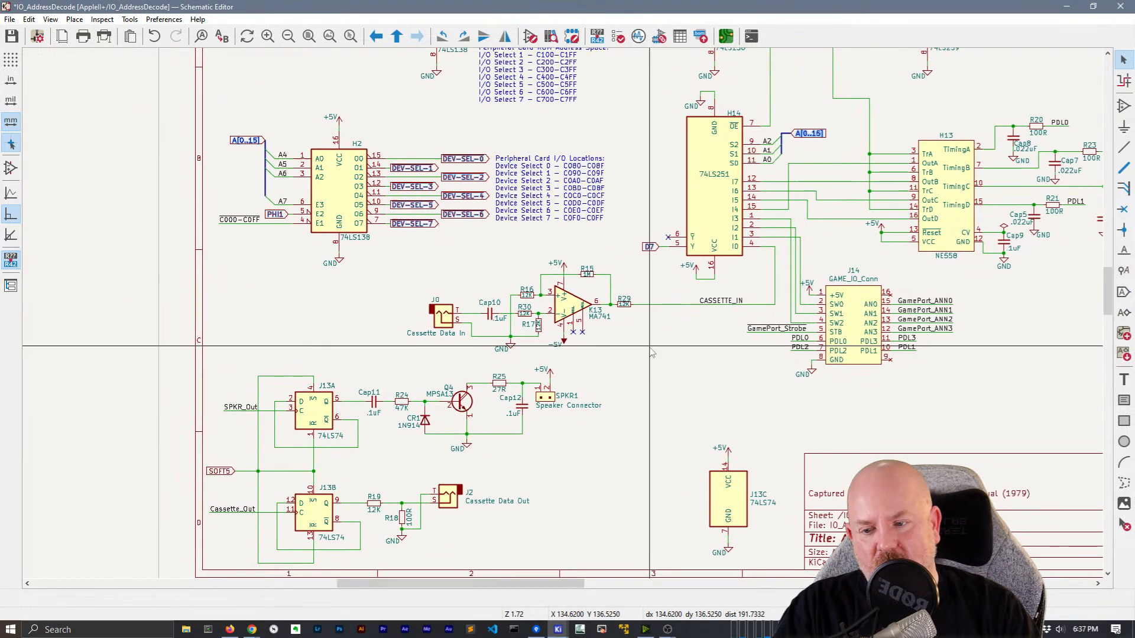
shift+click(220, 465)
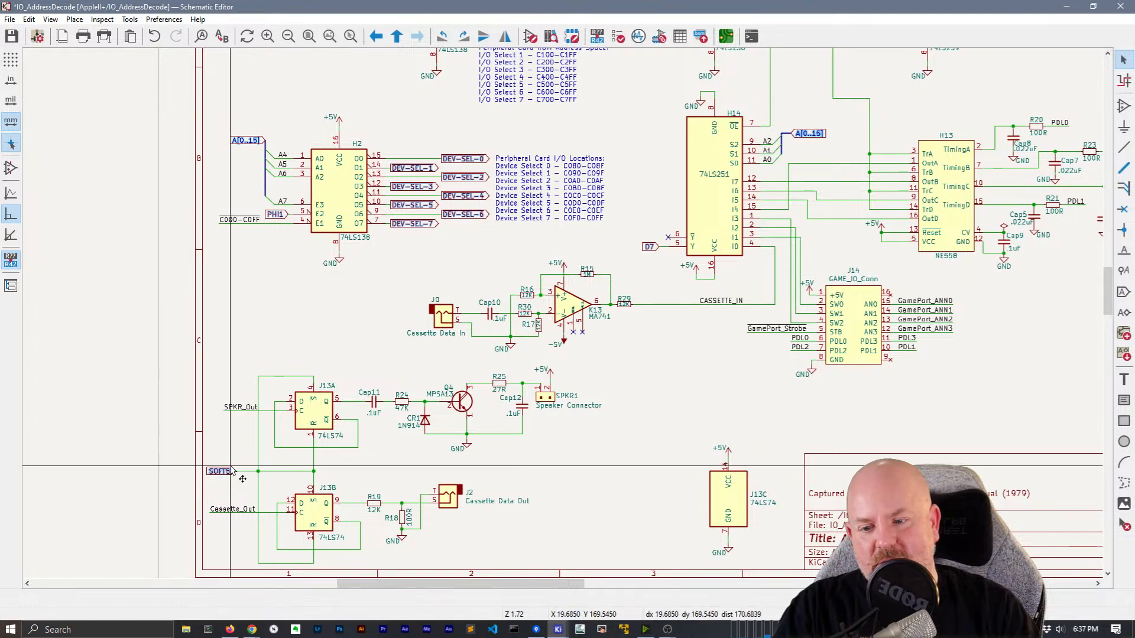
right_click(225, 476)
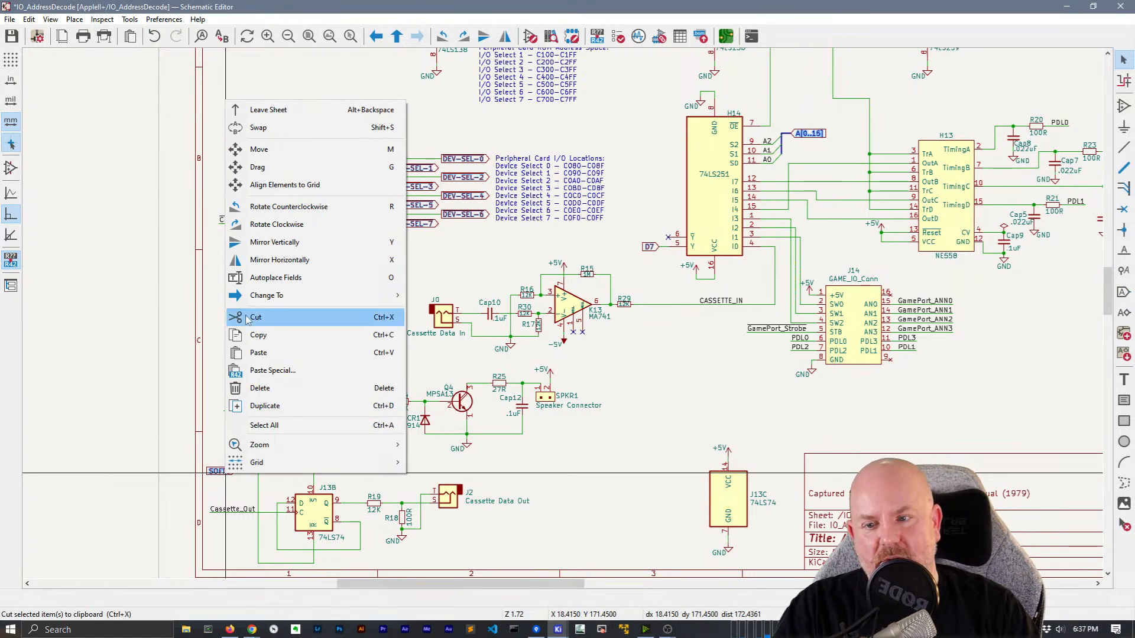
mouse_move(310, 297)
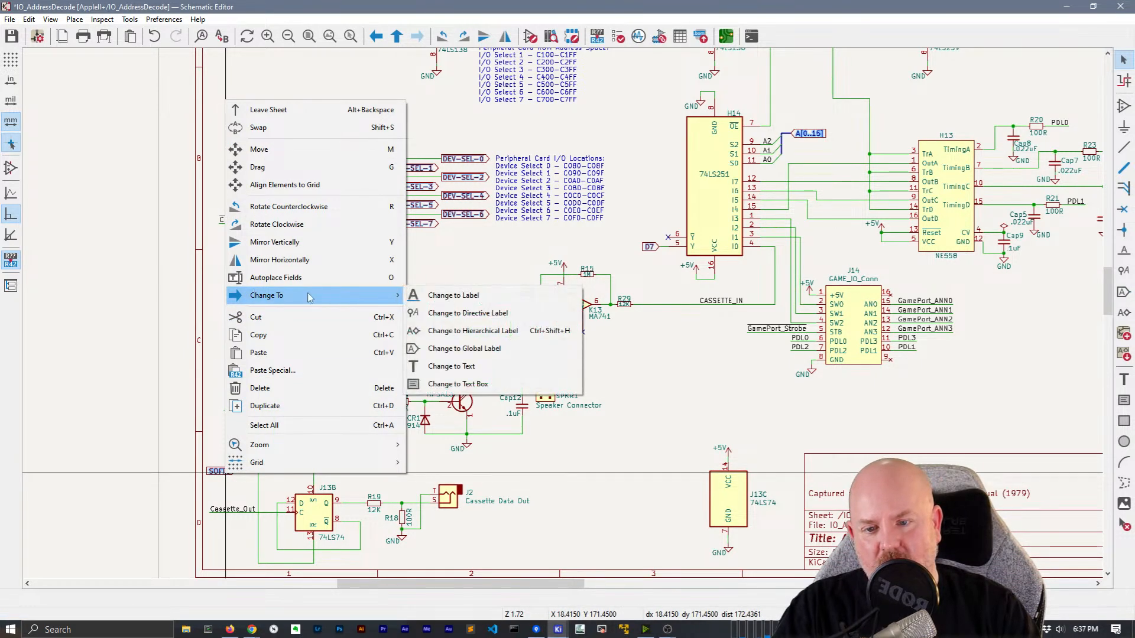
click(492, 331)
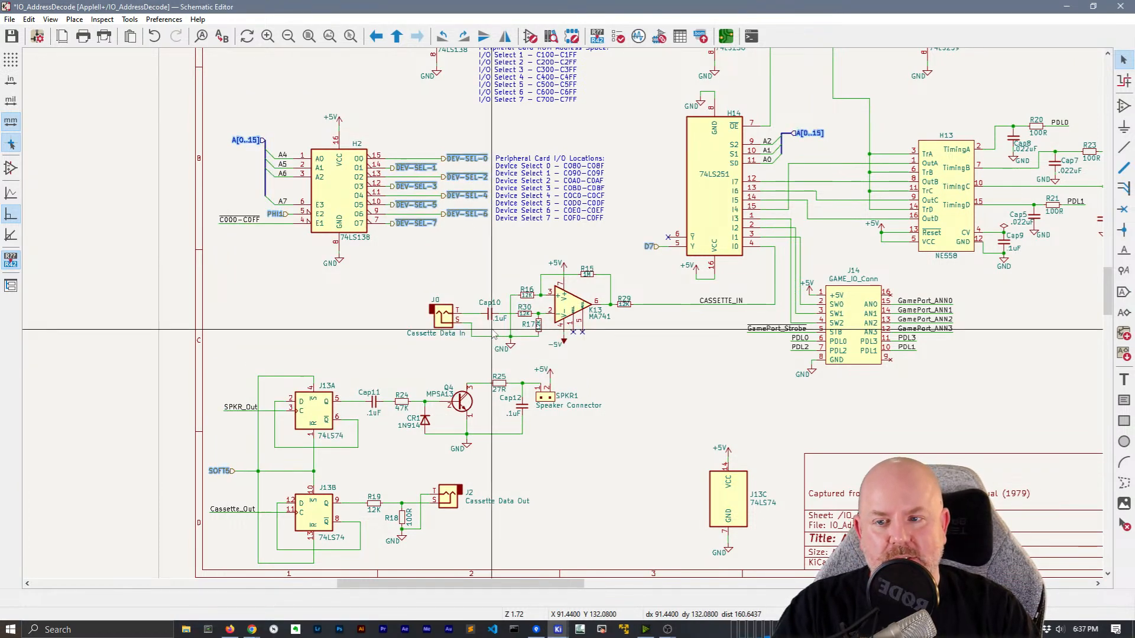
Clear the selection and convert the remaining SOFT5 global label to a hierarchical label
key(Escape)
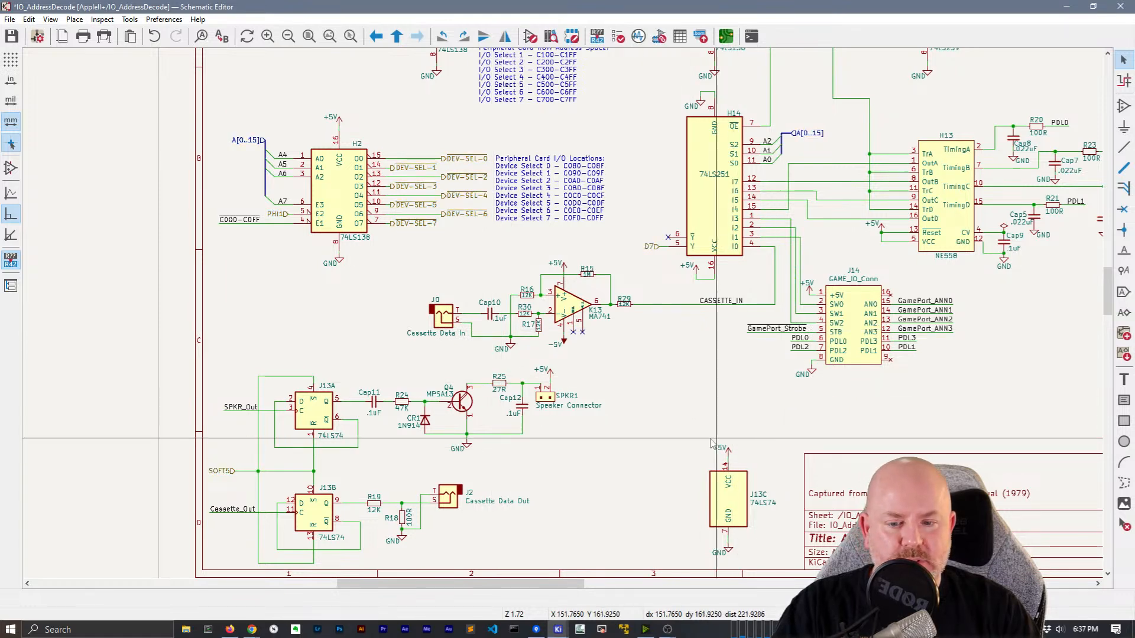
scroll(726, 381, down, 1)
middle_drag(726, 381, 434, 55)
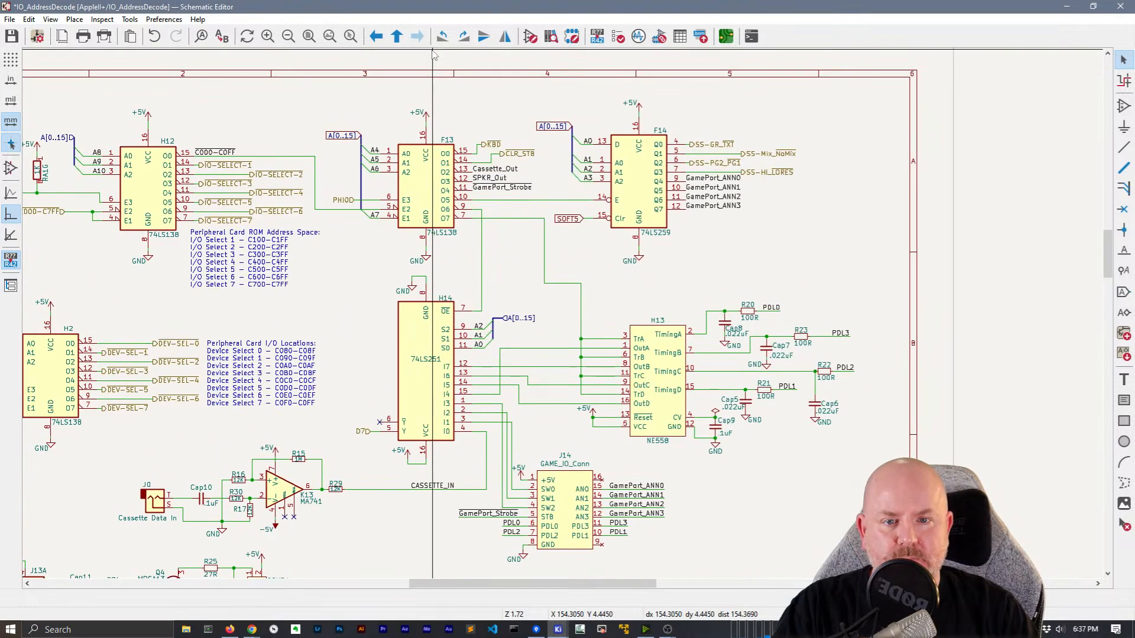
right_click(569, 220)
mouse_move(650, 407)
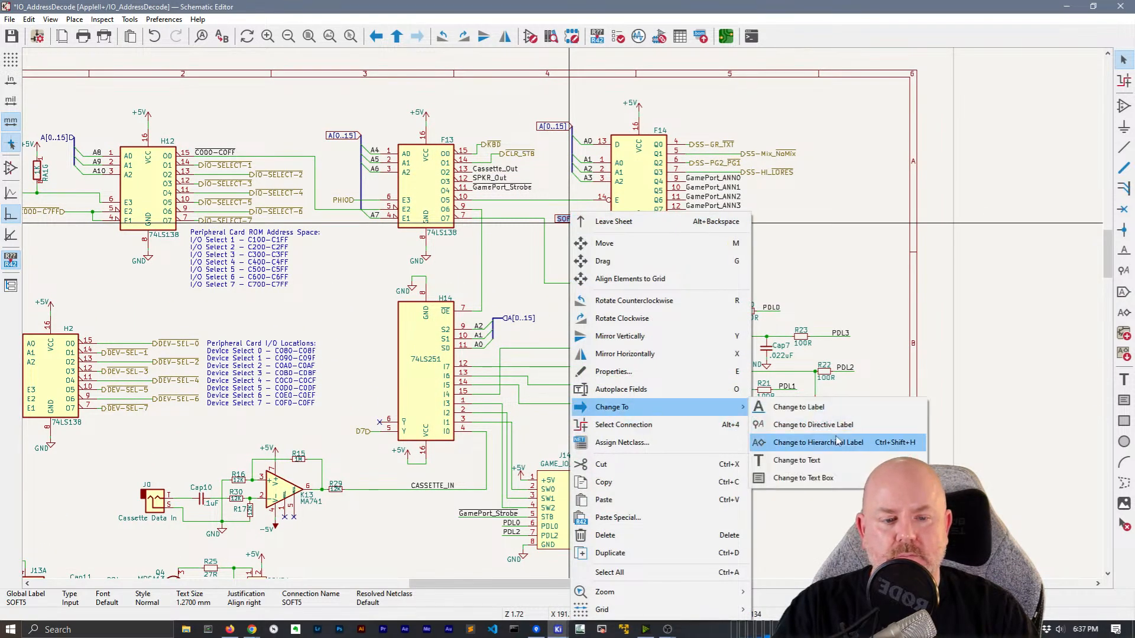
click(810, 437)
middle_drag(515, 286, 634, 111)
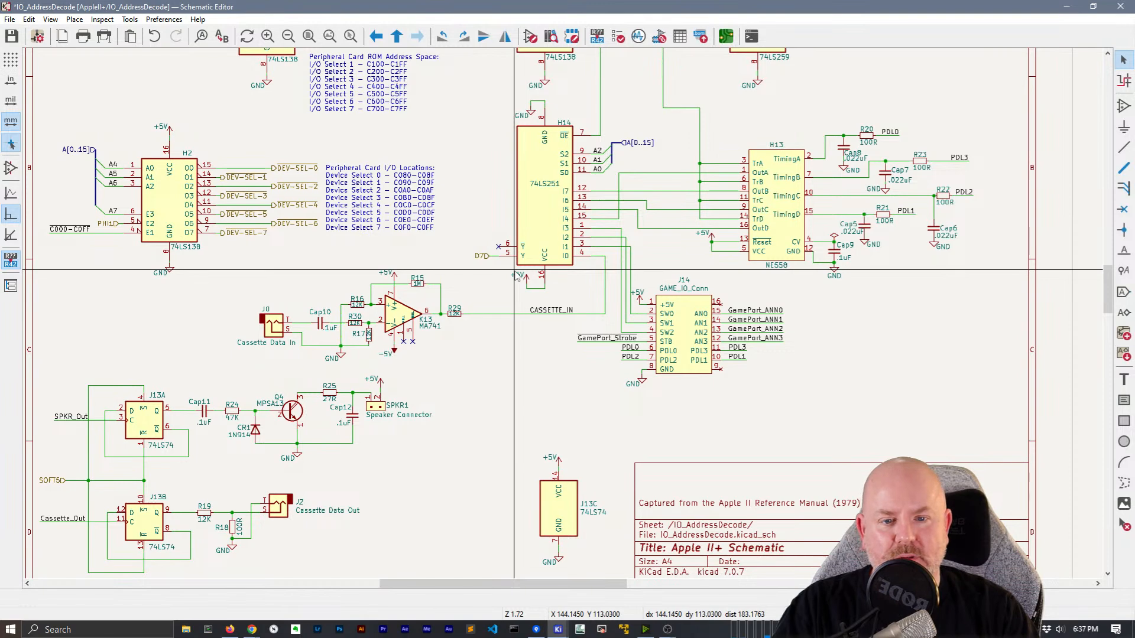
scroll(515, 274, down, 2)
scroll(563, 314, up, 2)
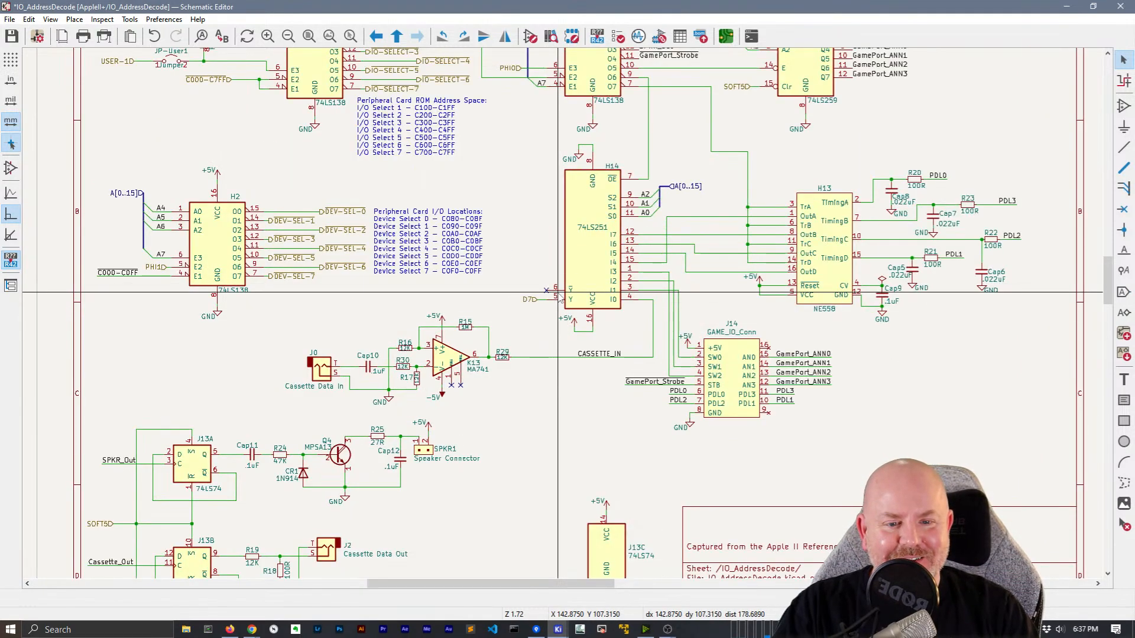
middle_drag(521, 185, 516, 248)
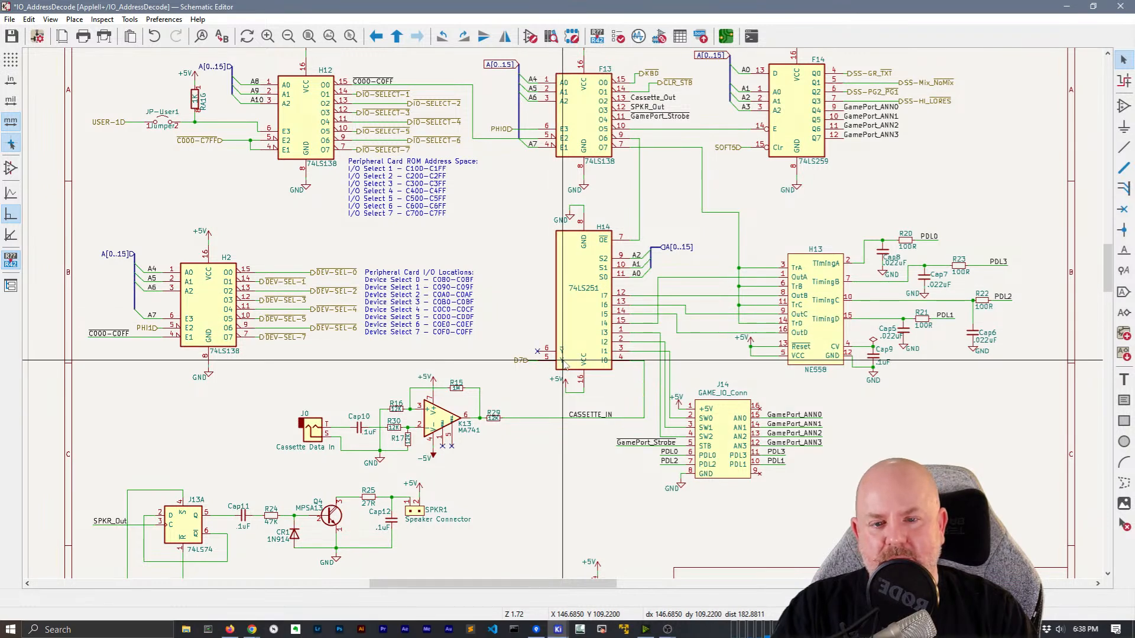
scroll(562, 362, up, 2)
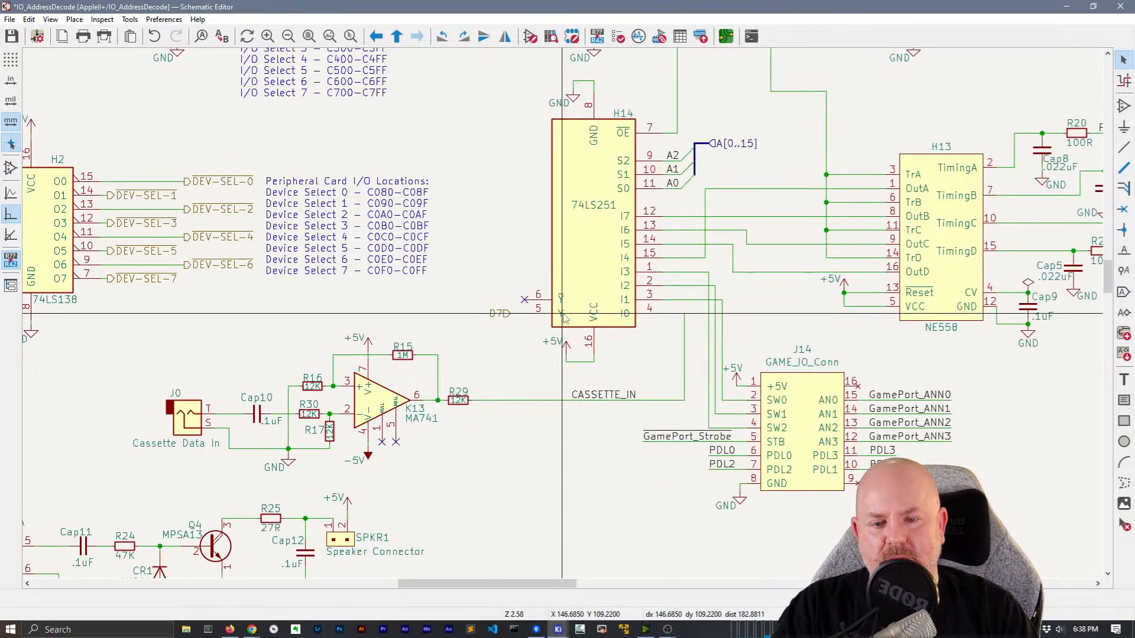
Inspect the 74LS251 chip H14's symbol to check its pin types
double_click(508, 317)
key(Escape)
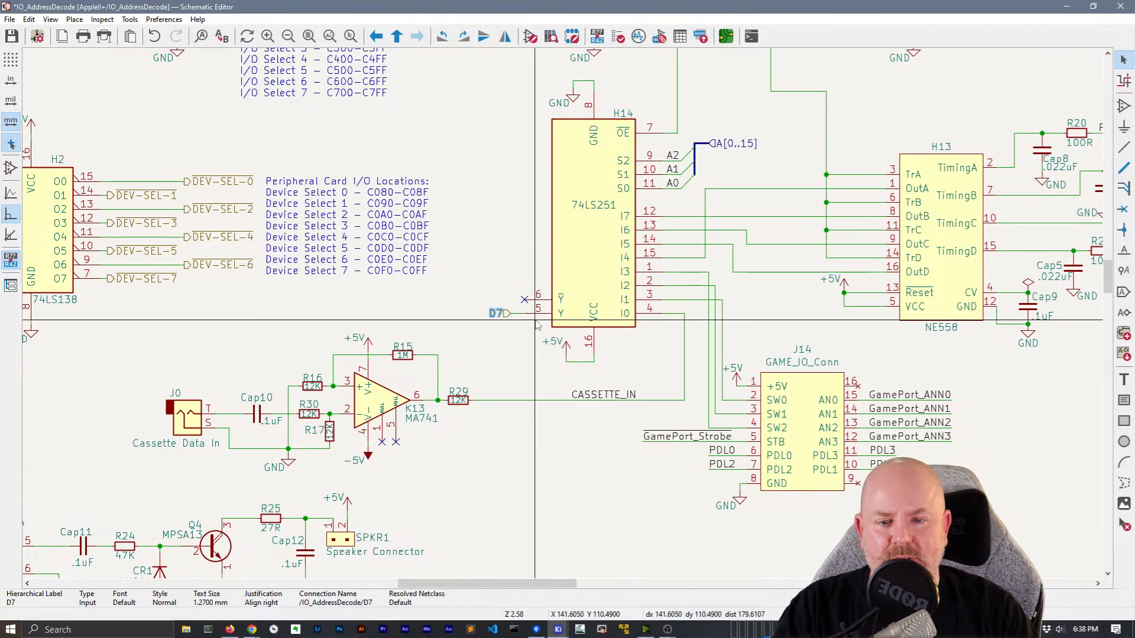
click(594, 280)
double_click(596, 284)
click(735, 401)
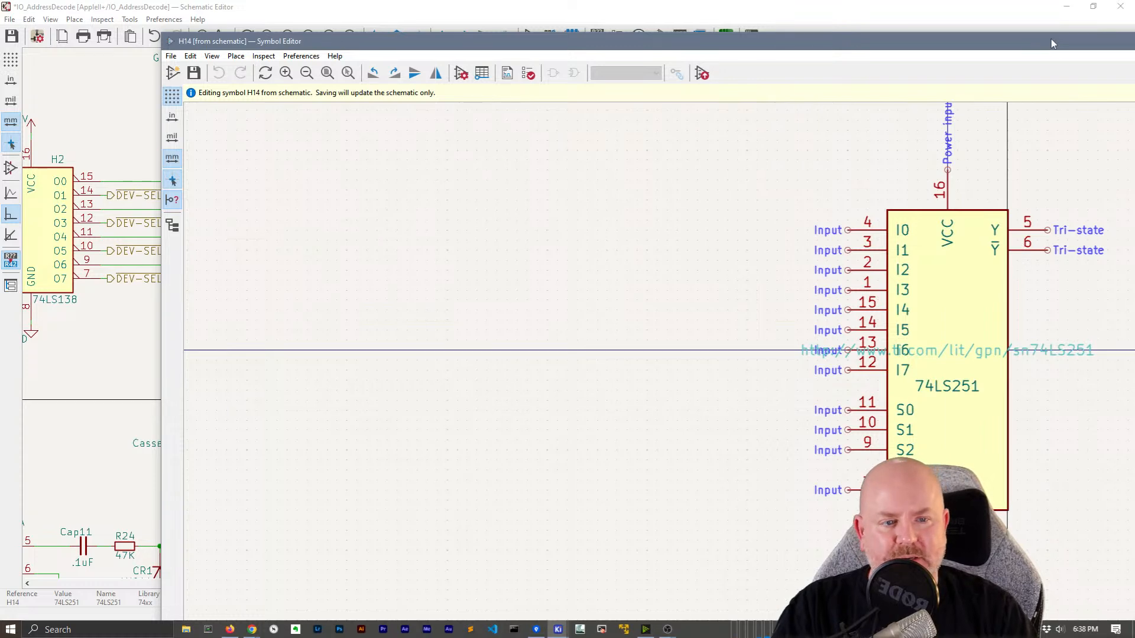
drag(1052, 43, 805, 80)
drag(1004, 84, 699, 135)
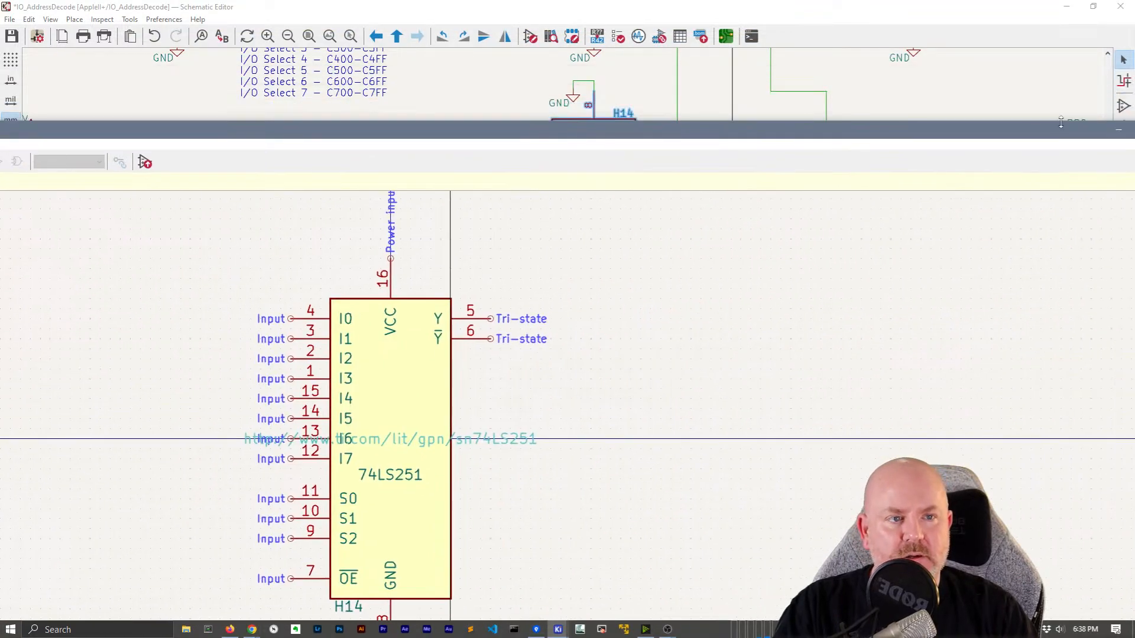
double_click(999, 137)
click(1120, 7)
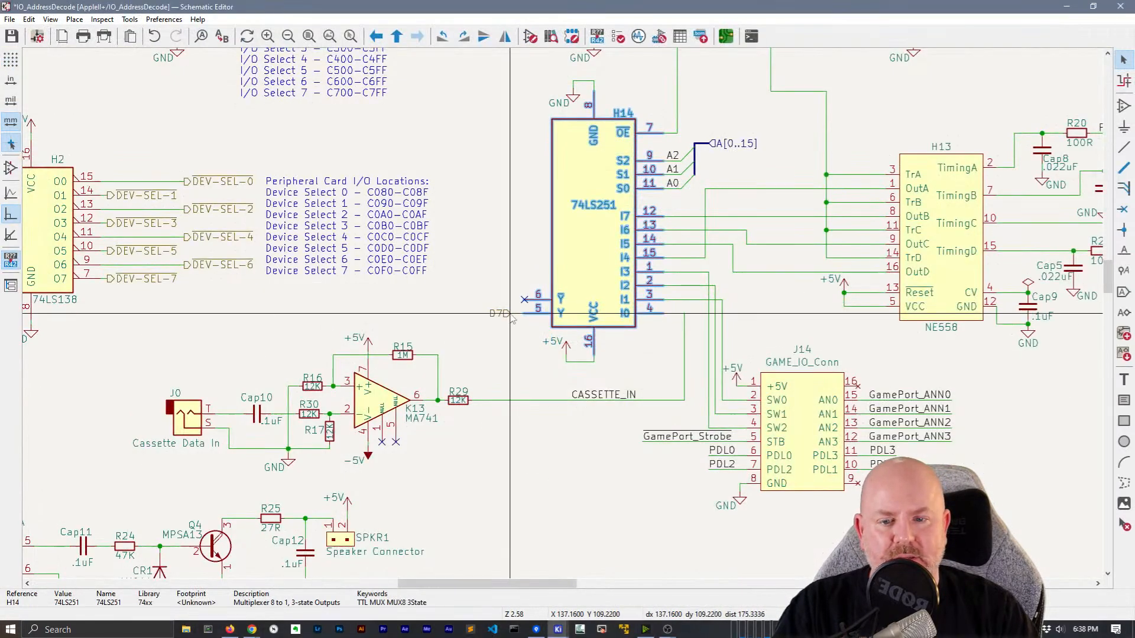
Set the D7 hierarchical label at H14's Y pin to Output shape
click(511, 316)
double_click(500, 314)
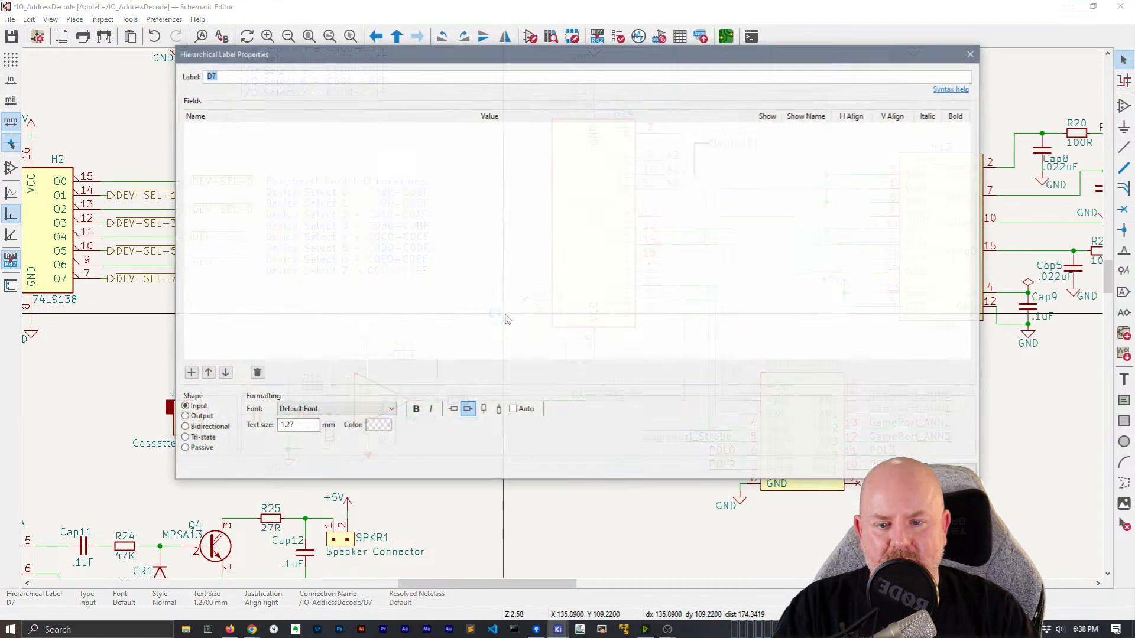
key(Return)
scroll(565, 316, down, 3)
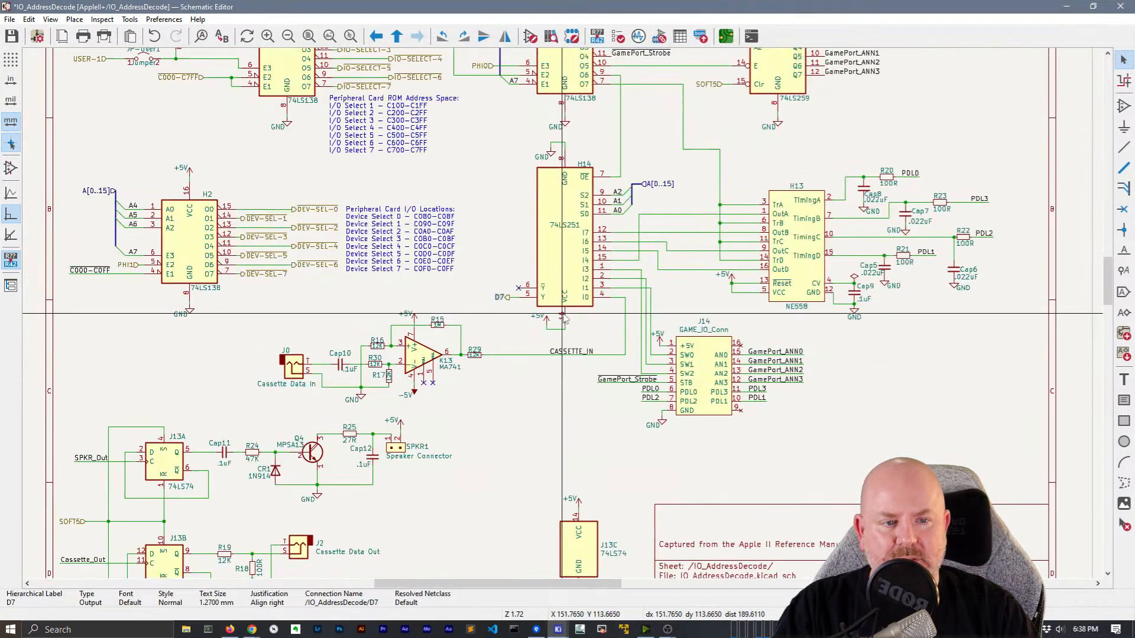
scroll(564, 317, up, 3)
scroll(564, 318, up, 2)
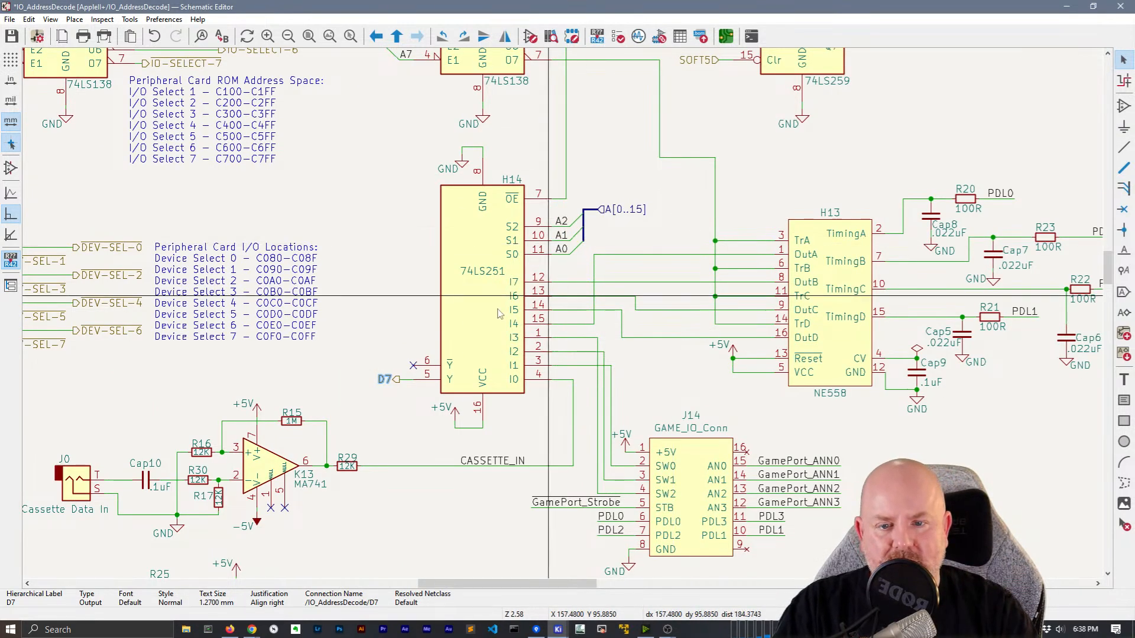
Center the NE558 timer and select the GND values under Cap9 and Cap6
middle_drag(740, 412, 653, 377)
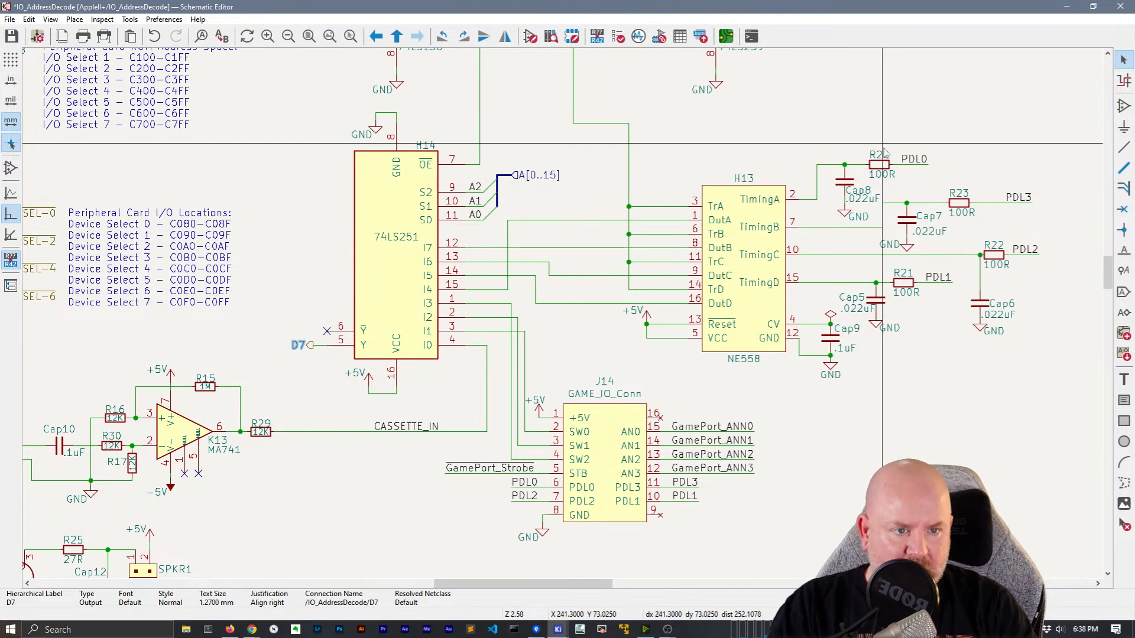
middle_drag(830, 376, 615, 409)
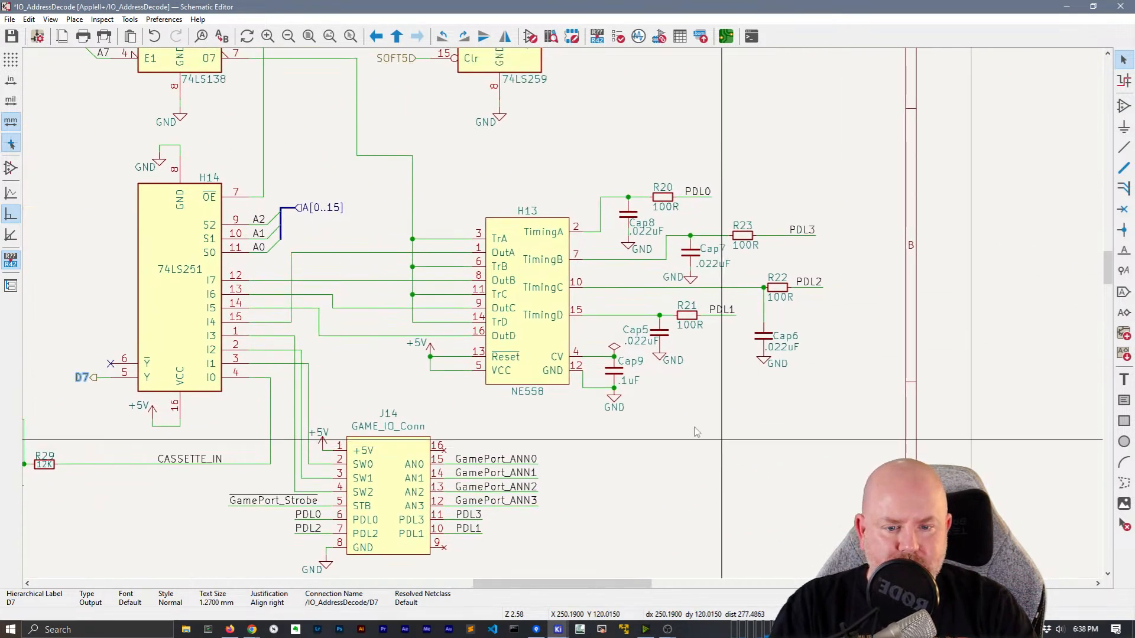
click(614, 408)
shift+click(778, 363)
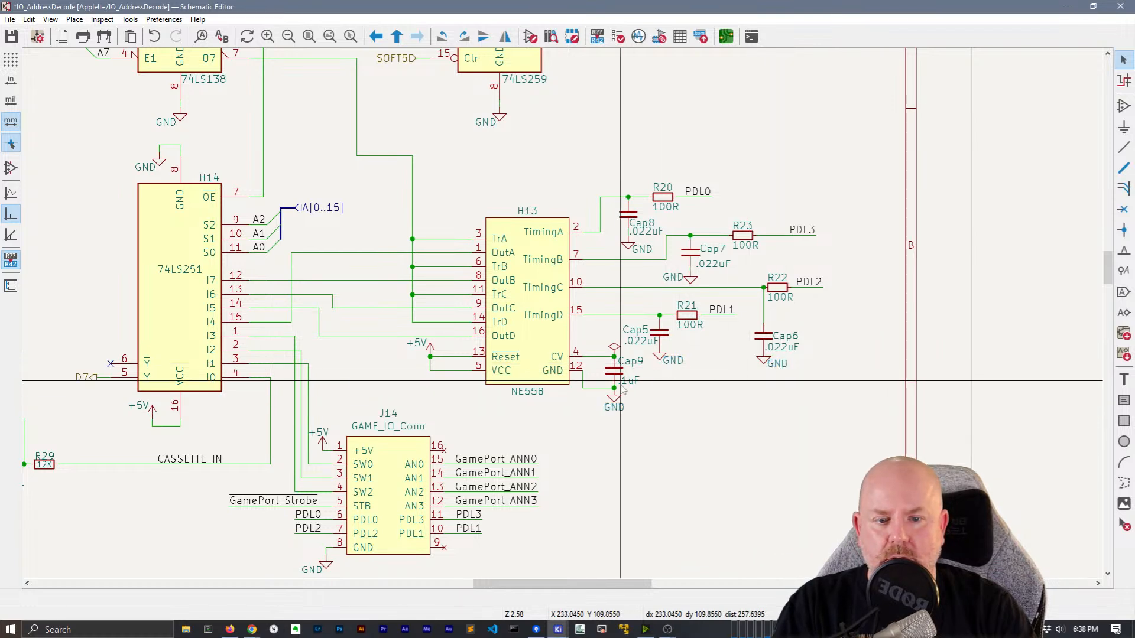
Hide the GND values under Cap5, Cap9, Cap8, Cap7 and Cap6
double_click(673, 360)
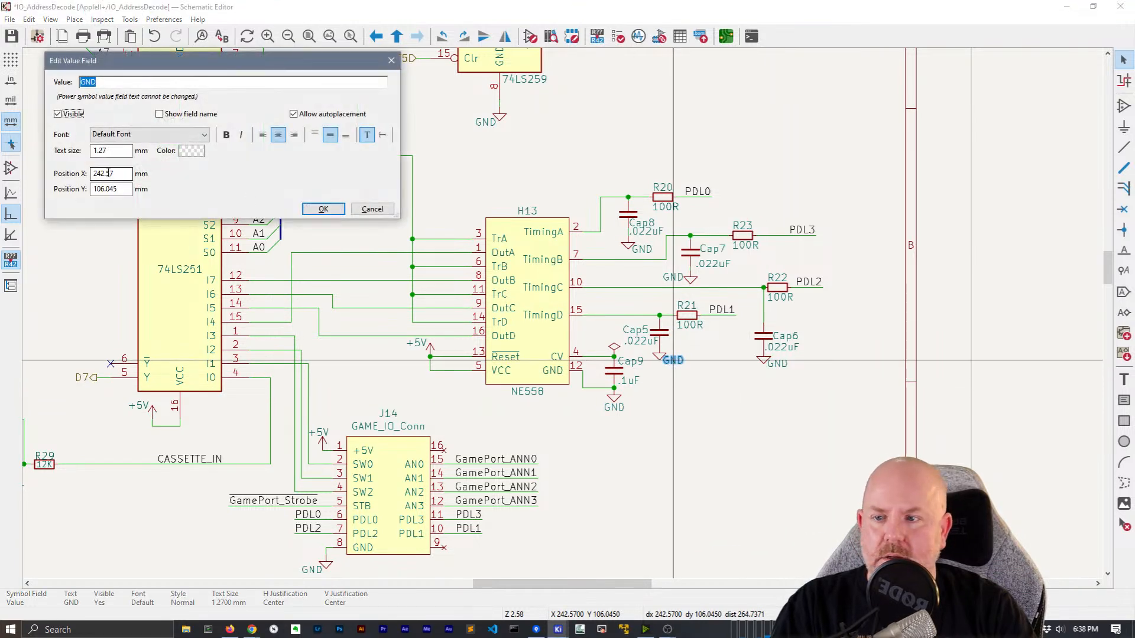
click(315, 210)
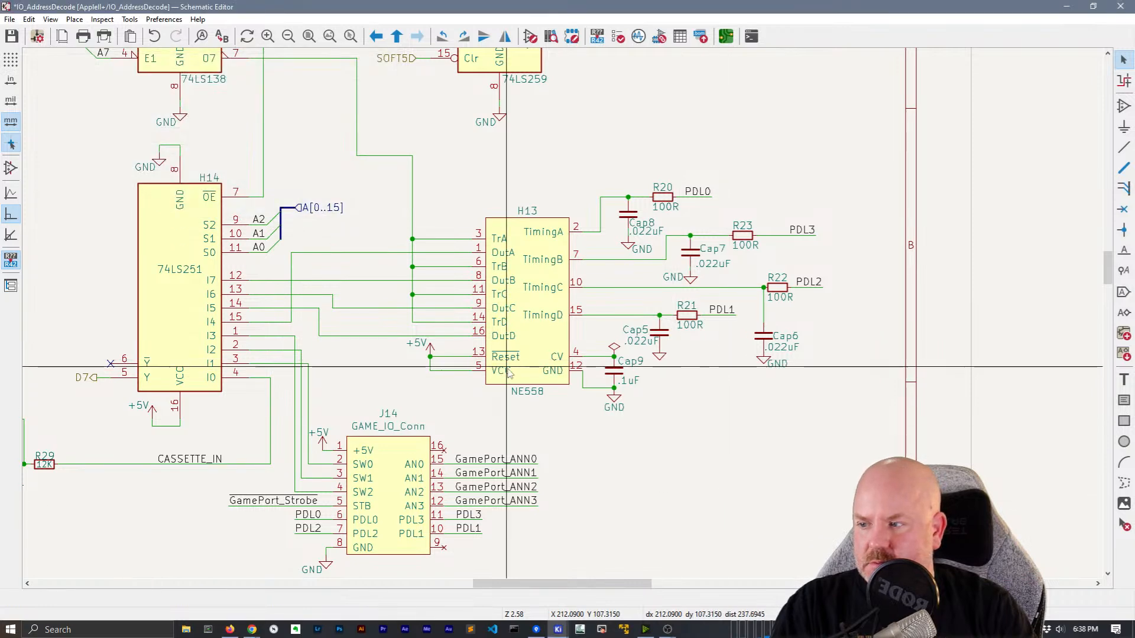
double_click(613, 408)
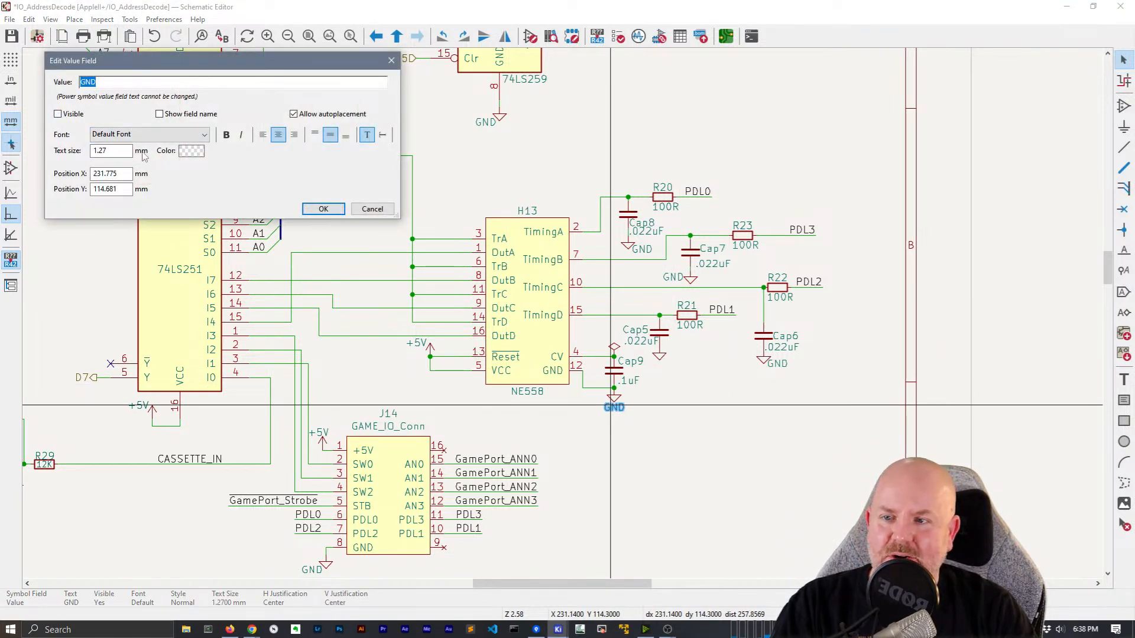
click(313, 210)
double_click(641, 249)
click(83, 116)
click(319, 209)
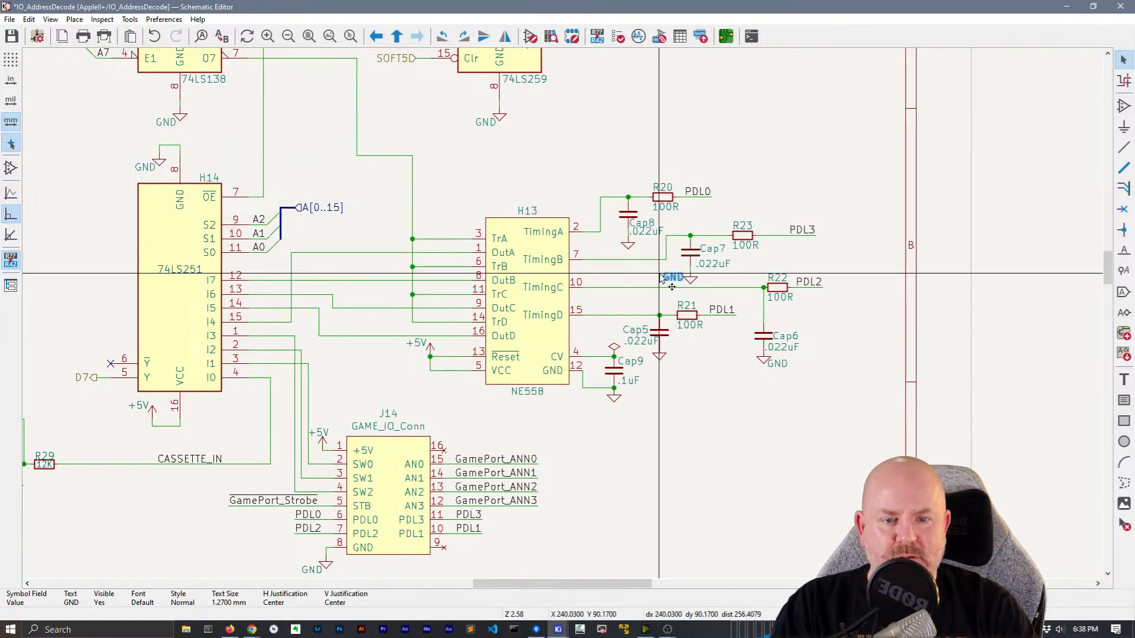
double_click(668, 276)
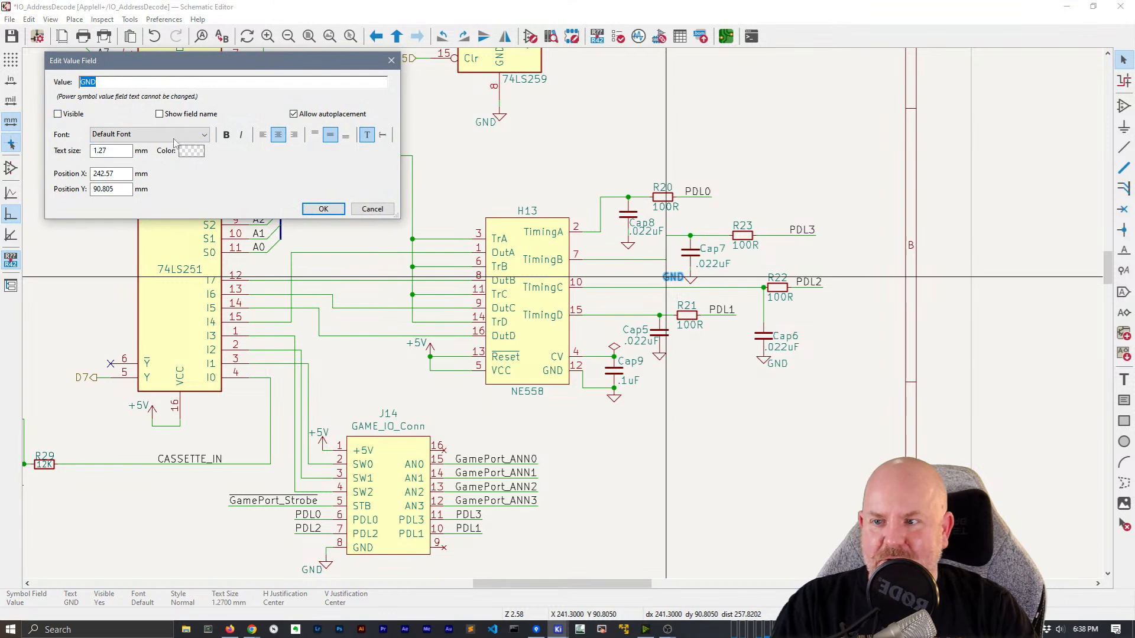
click(309, 209)
double_click(777, 363)
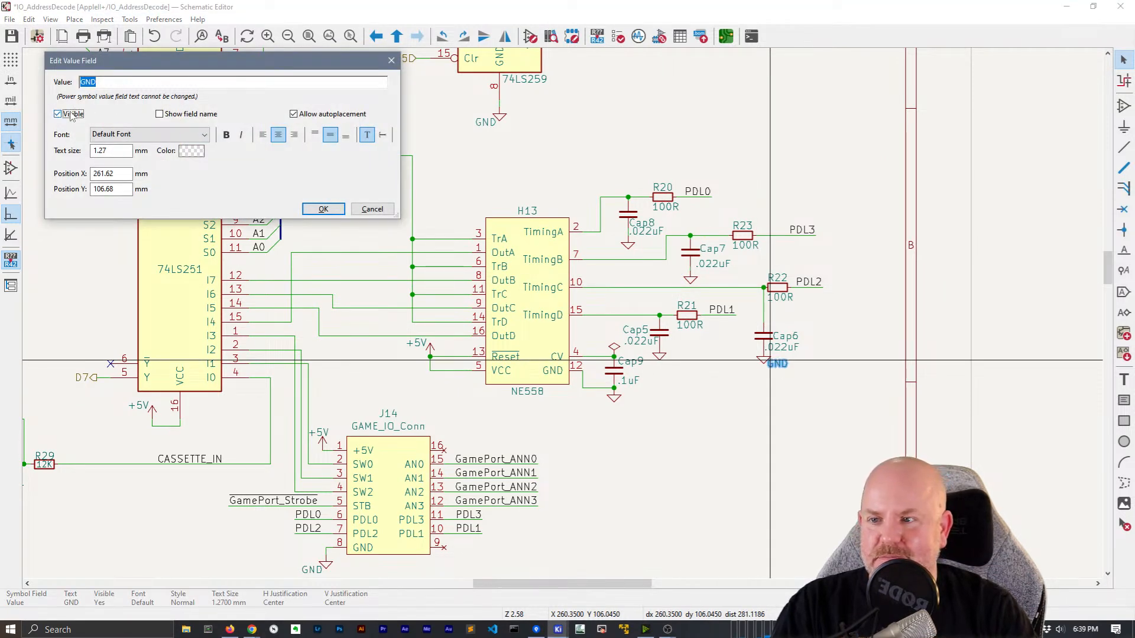
click(324, 209)
Open the NE558 timer H13 in the Symbol Editor to check its pin types
scroll(683, 371, up, 2)
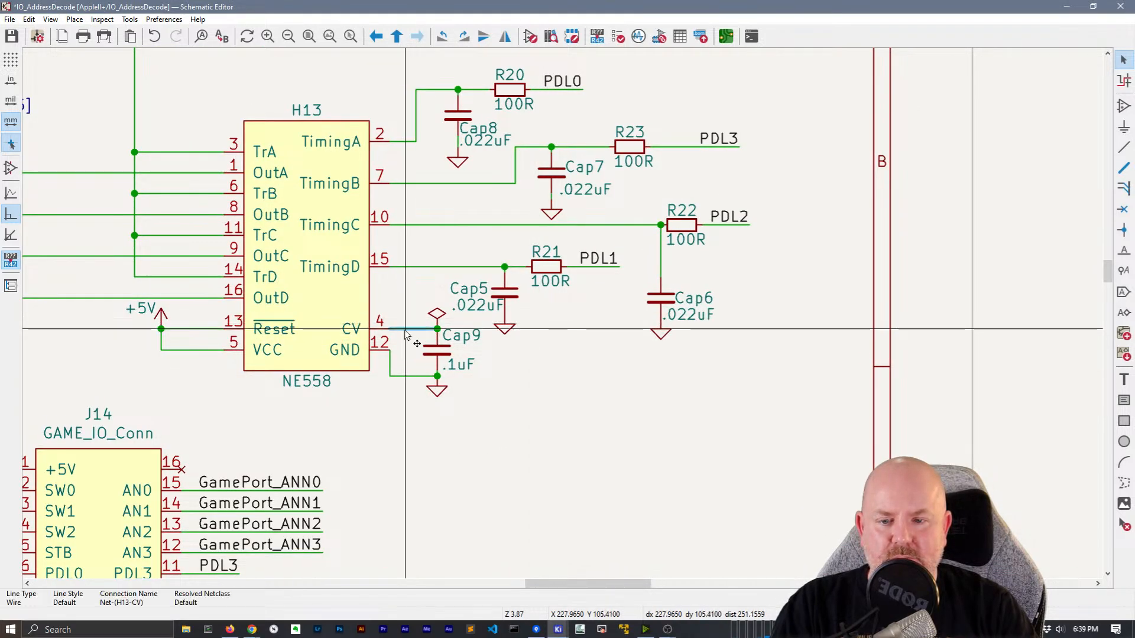
double_click(312, 309)
click(822, 395)
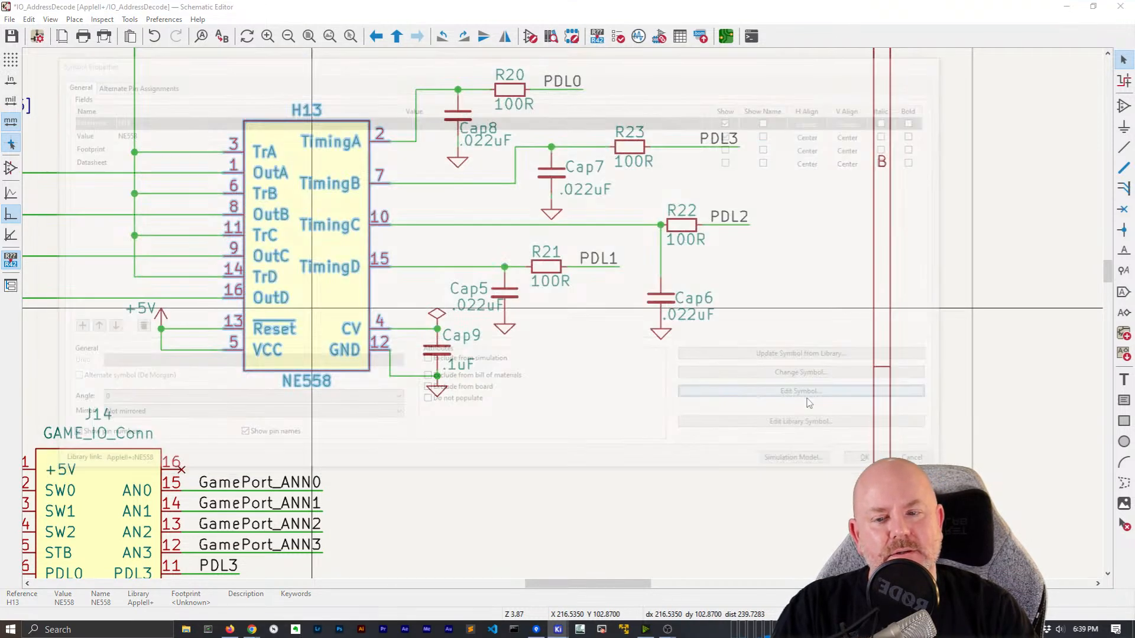
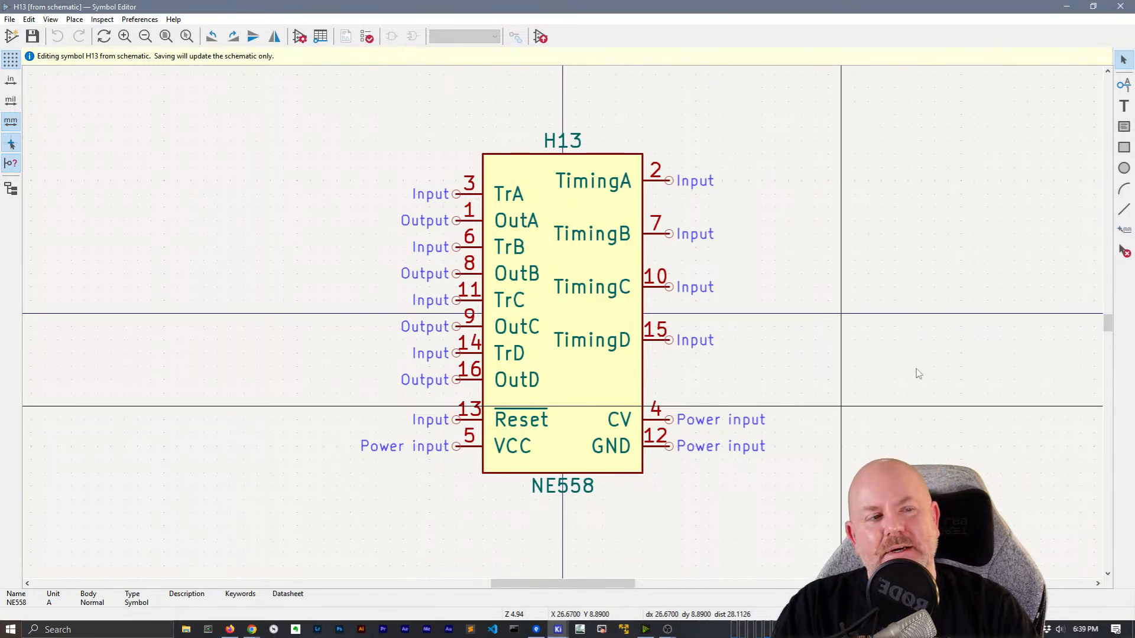
Close the Symbol Editor and deselect H13 in the IO_AddressDecode schematic
click(1120, 7)
click(545, 461)
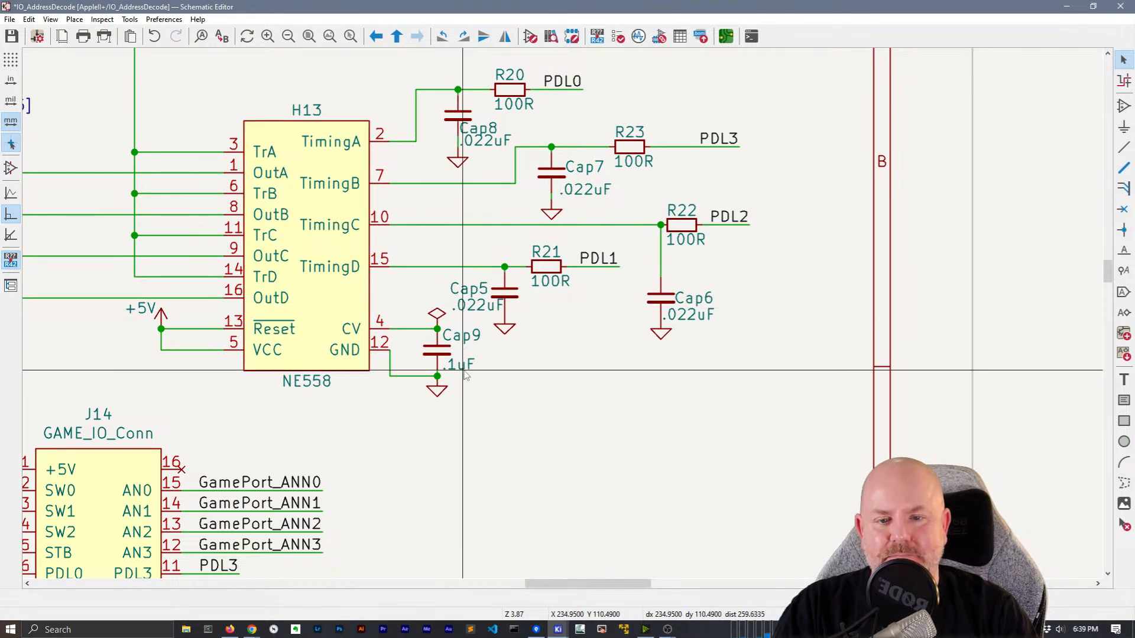
Move the Cap5 .022uF, Cap7 and Cap8 labels off the wires beside their capacitors
drag(479, 307, 509, 314)
drag(461, 289, 464, 277)
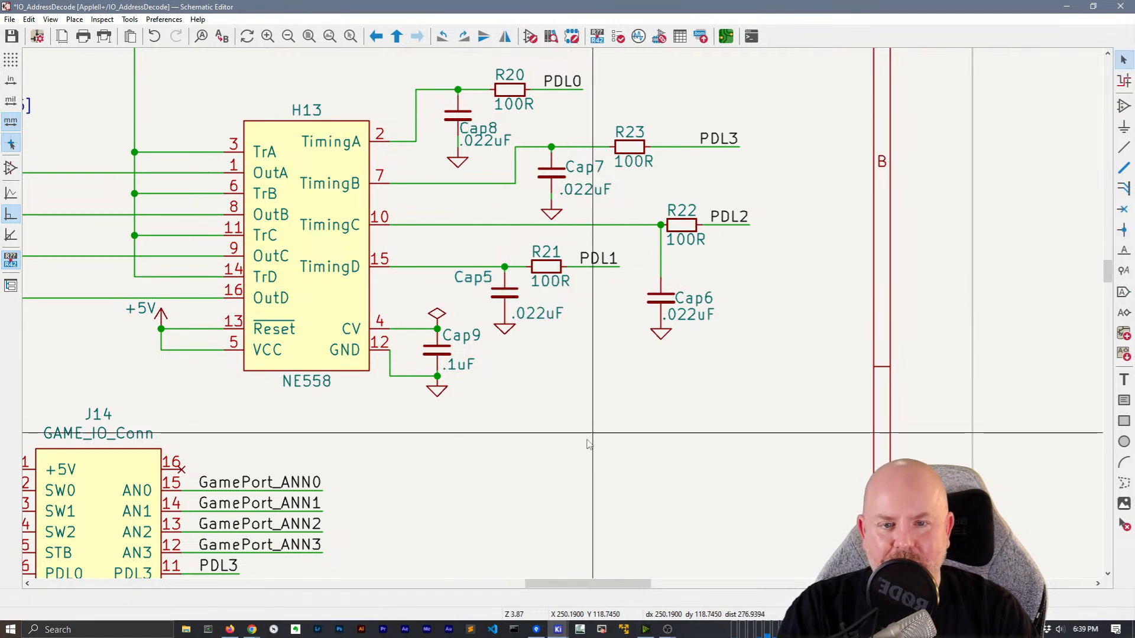
drag(596, 167, 554, 193)
drag(458, 127, 417, 104)
Drag the TimingA wire in place with G and check R21's 100R value
click(415, 123)
key(g)
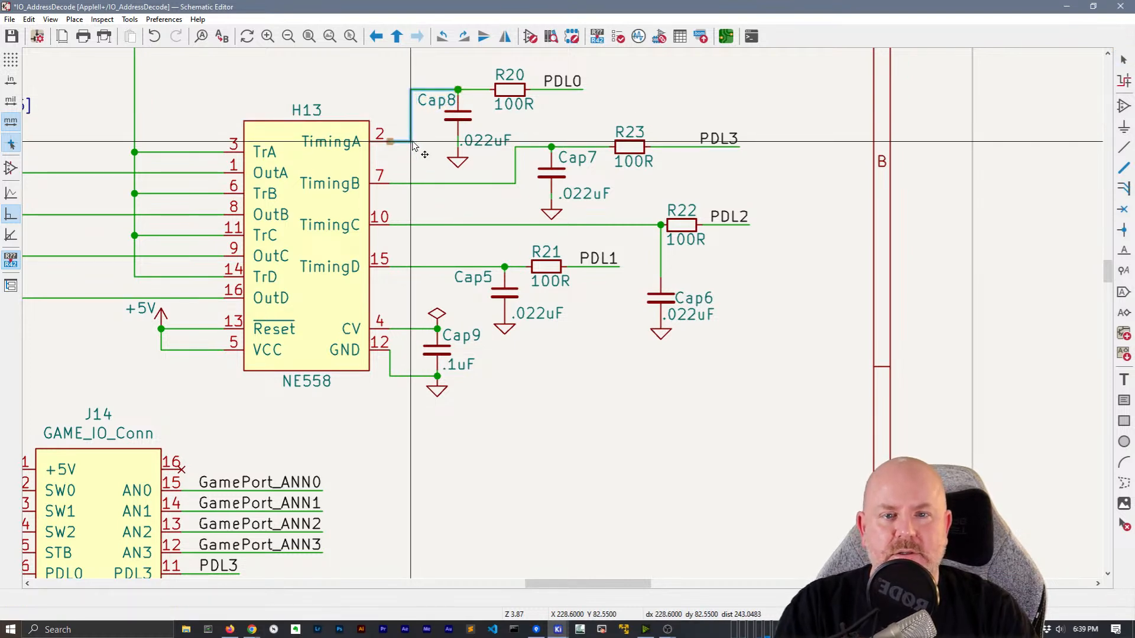
click(412, 142)
click(426, 183)
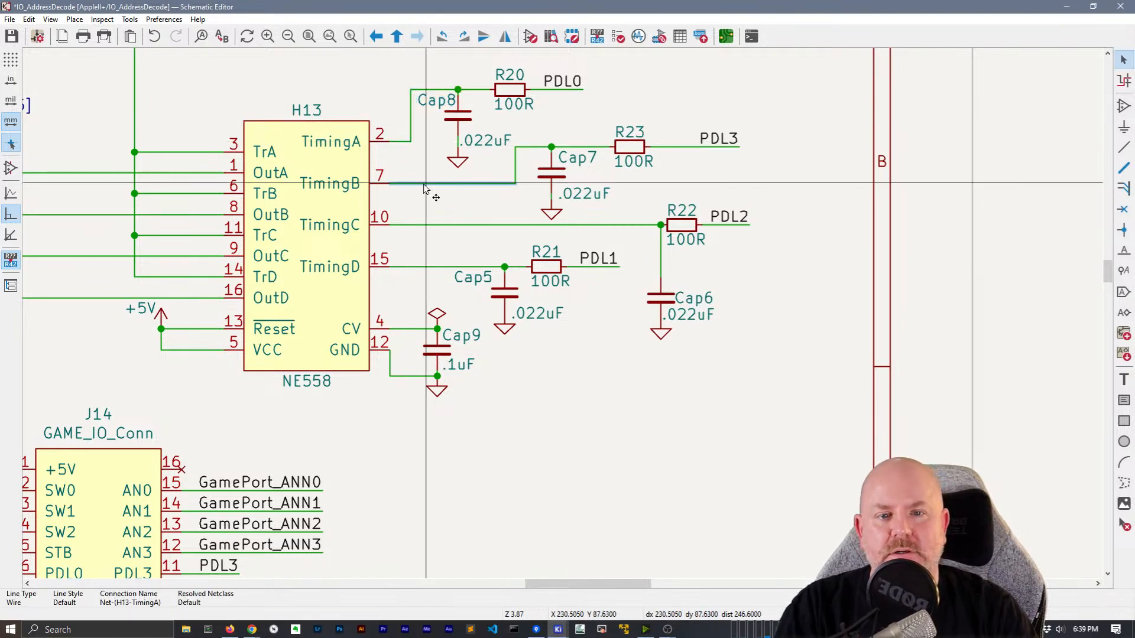
double_click(559, 284)
click(370, 207)
scroll(566, 252, down, 2)
middle_drag(570, 333, 623, 415)
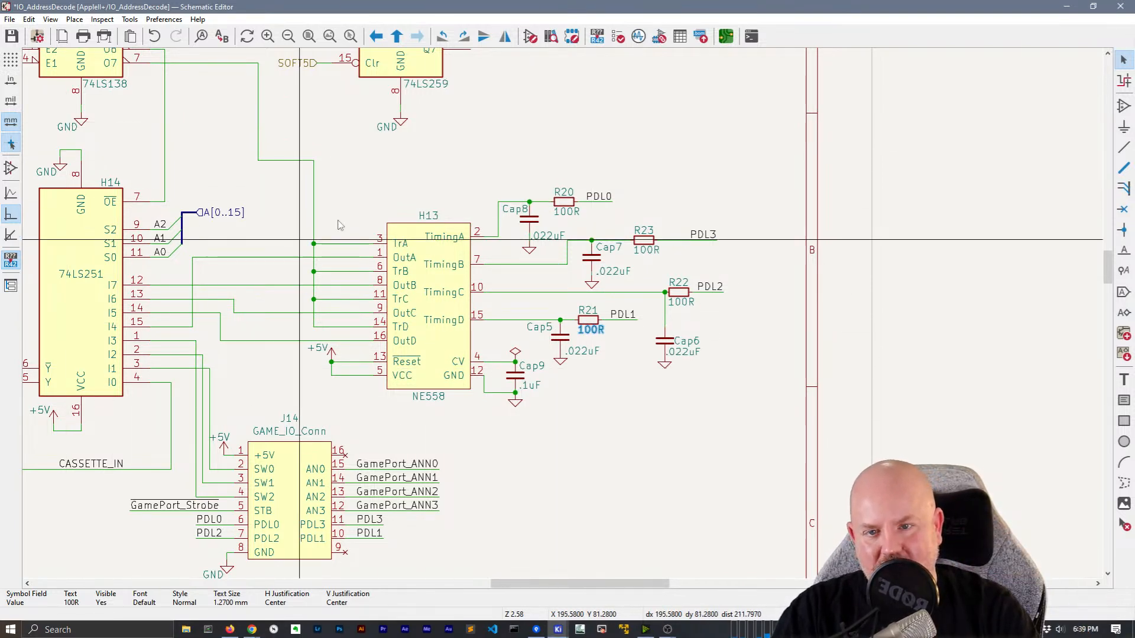
Move the SPKR_Out label beside J13A further left
middle_drag(410, 209, 485, 191)
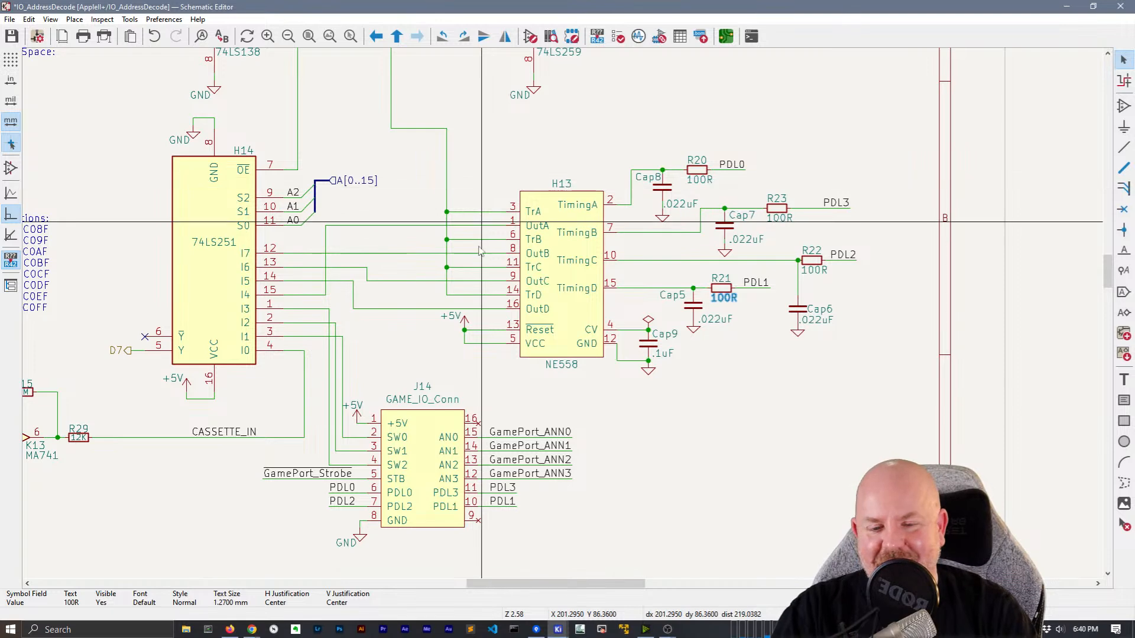
middle_drag(394, 214, 628, 197)
middle_drag(653, 240, 669, 274)
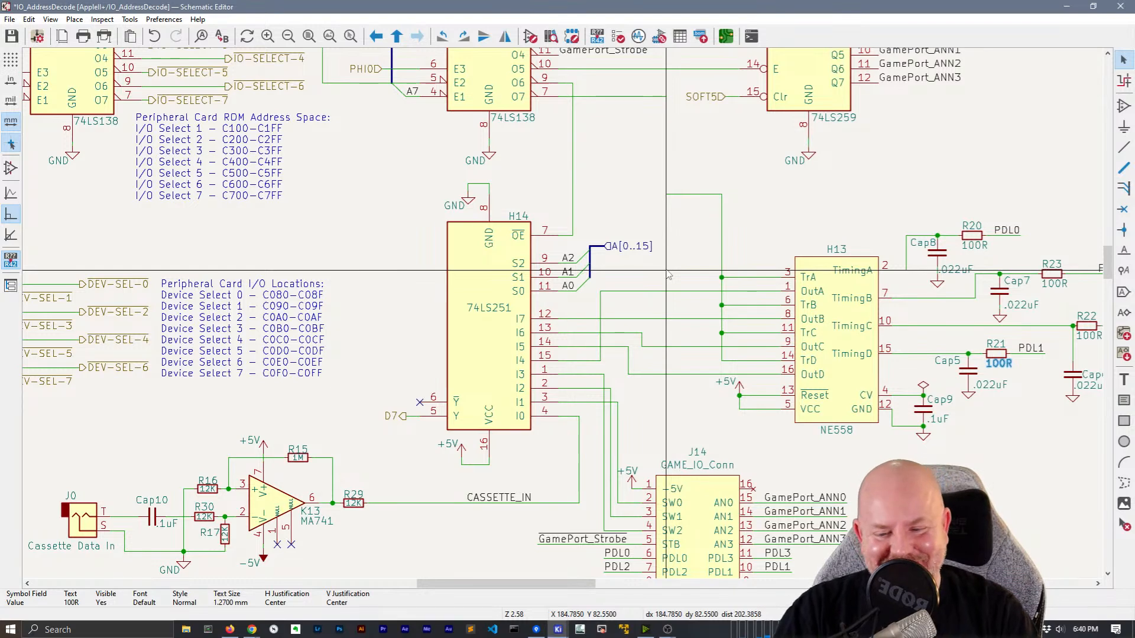
scroll(374, 251, down, 1)
scroll(566, 312, up, 1)
middle_drag(565, 319, 743, 194)
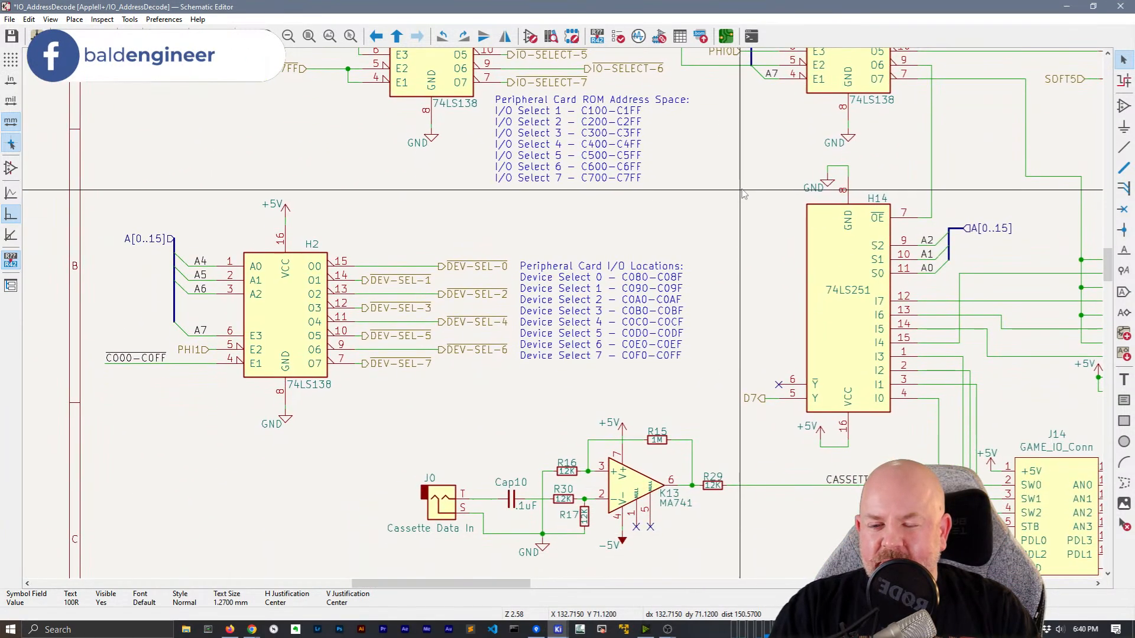
scroll(549, 183, down, 5)
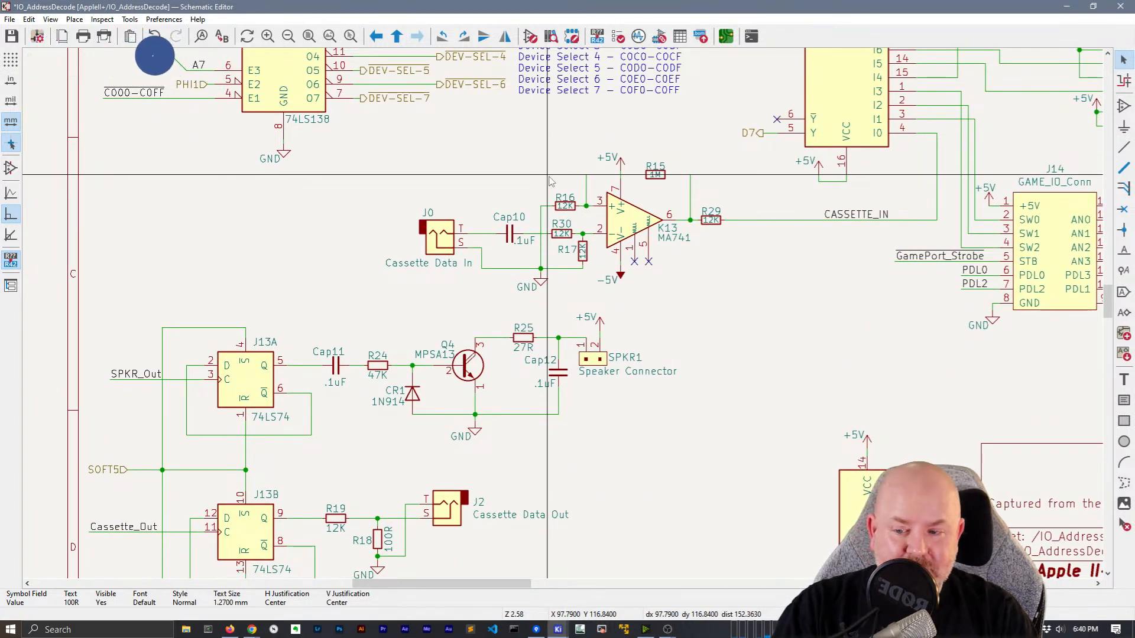
middle_drag(147, 321, 358, 237)
drag(334, 294, 303, 297)
middle_drag(586, 376, 359, 395)
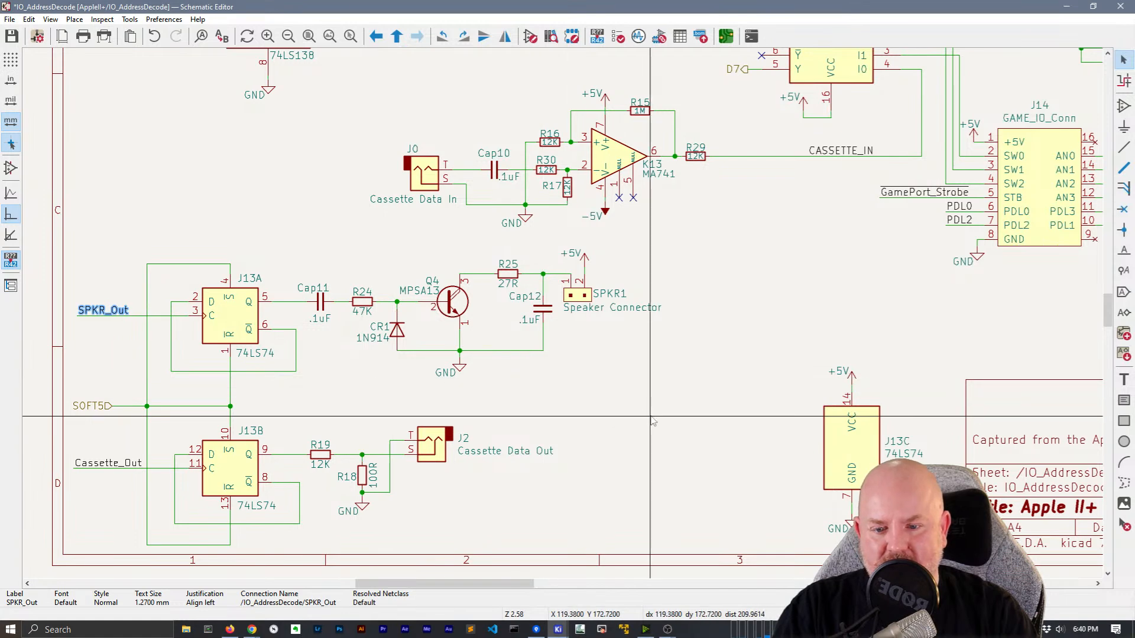
Reposition the wire from F13 pin 9 to H14 pin 7 and select F13's SPKR_Out label
scroll(651, 420, down, 2)
scroll(513, 419, up, 1)
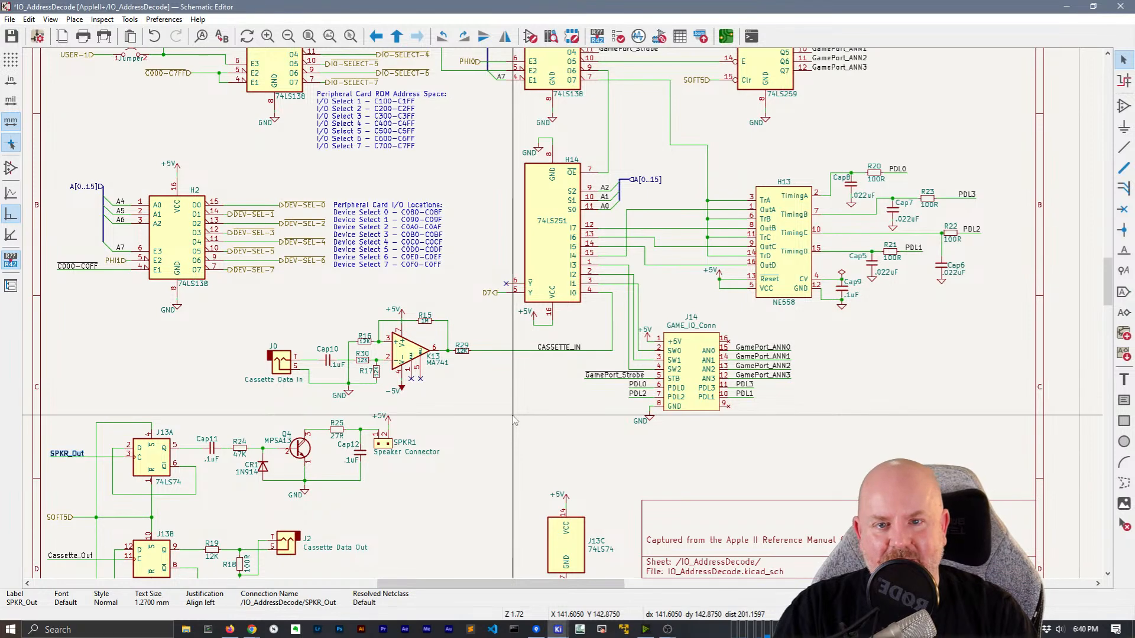
middle_drag(634, 120, 471, 350)
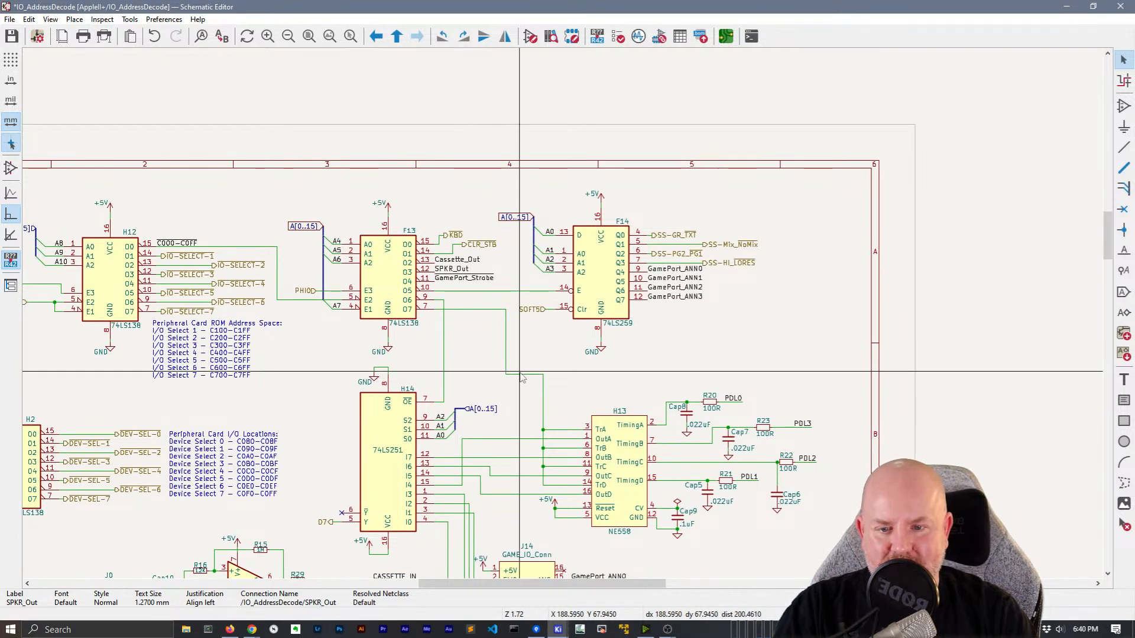
drag(444, 342, 453, 302)
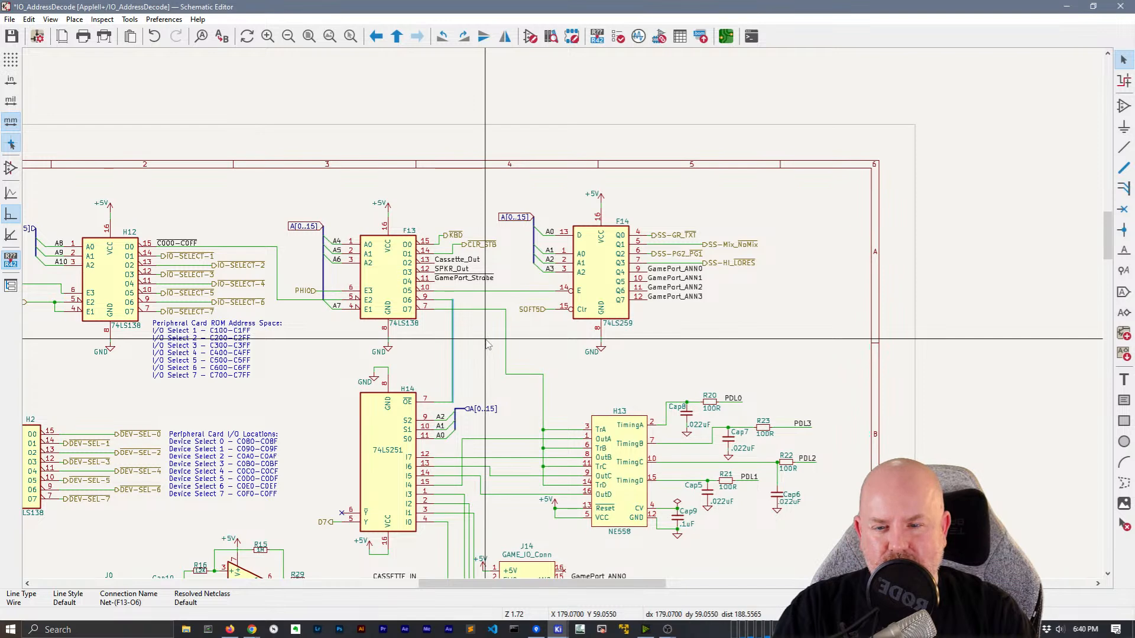
middle_drag(291, 356, 499, 224)
click(660, 136)
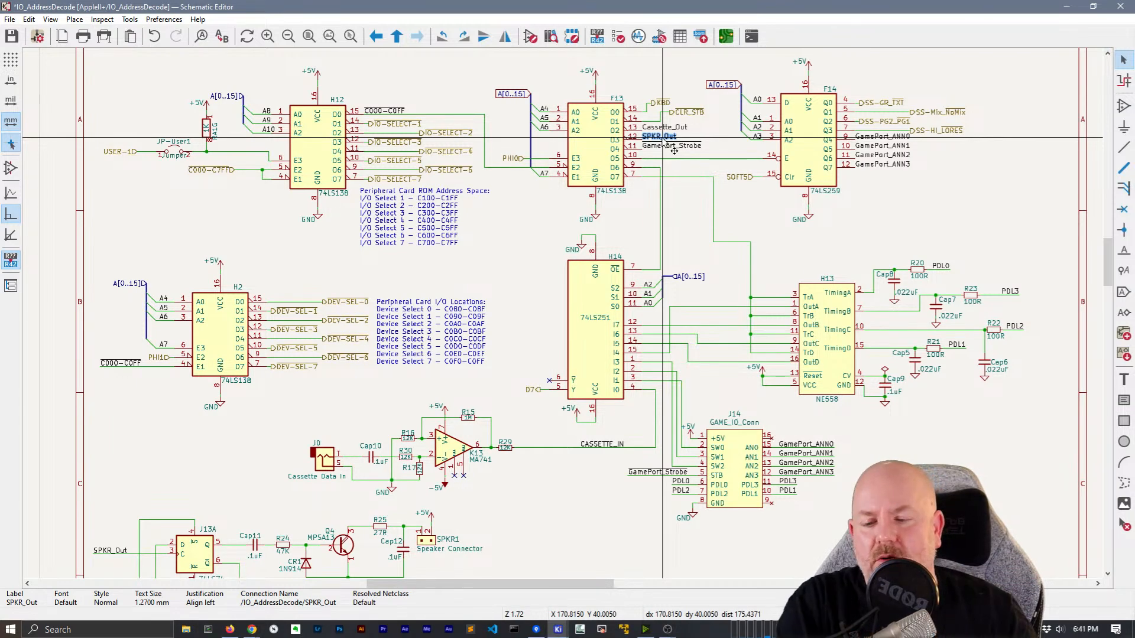
Centre the +5V texts above the power arrows of SPKR1, K13 and H2
middle_drag(593, 530, 645, 374)
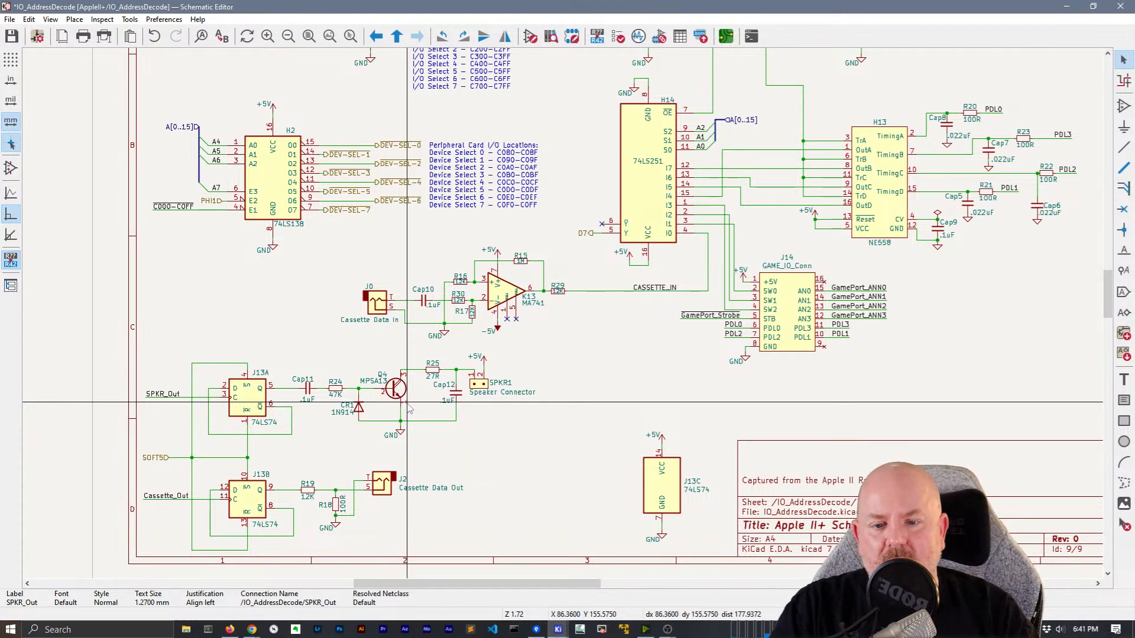
click(475, 356)
drag(474, 357, 482, 351)
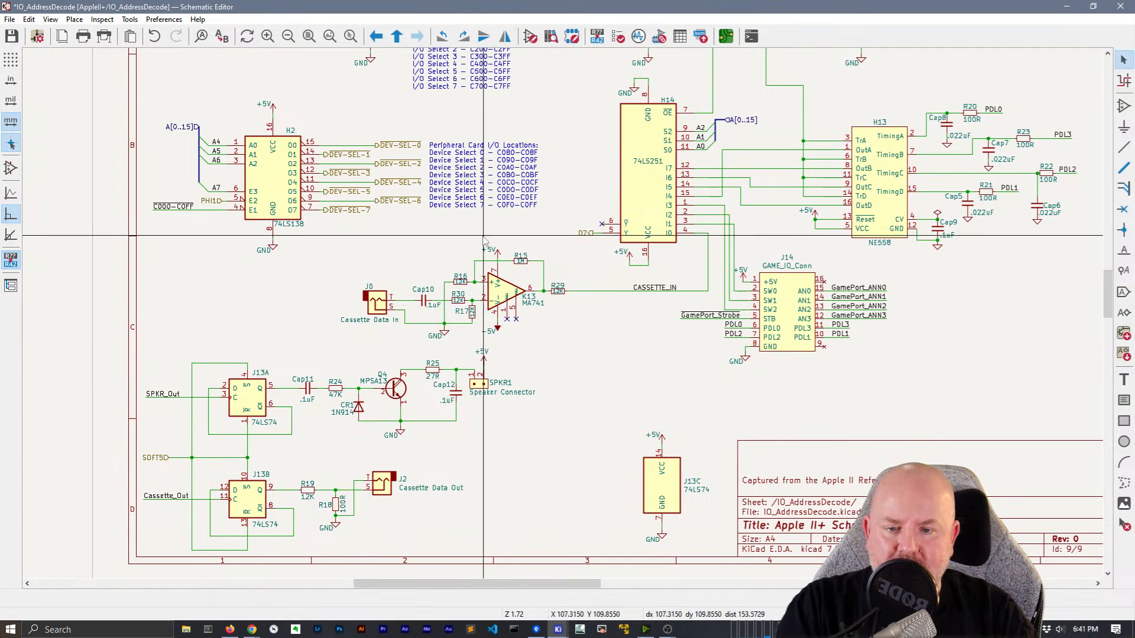
drag(489, 250, 497, 244)
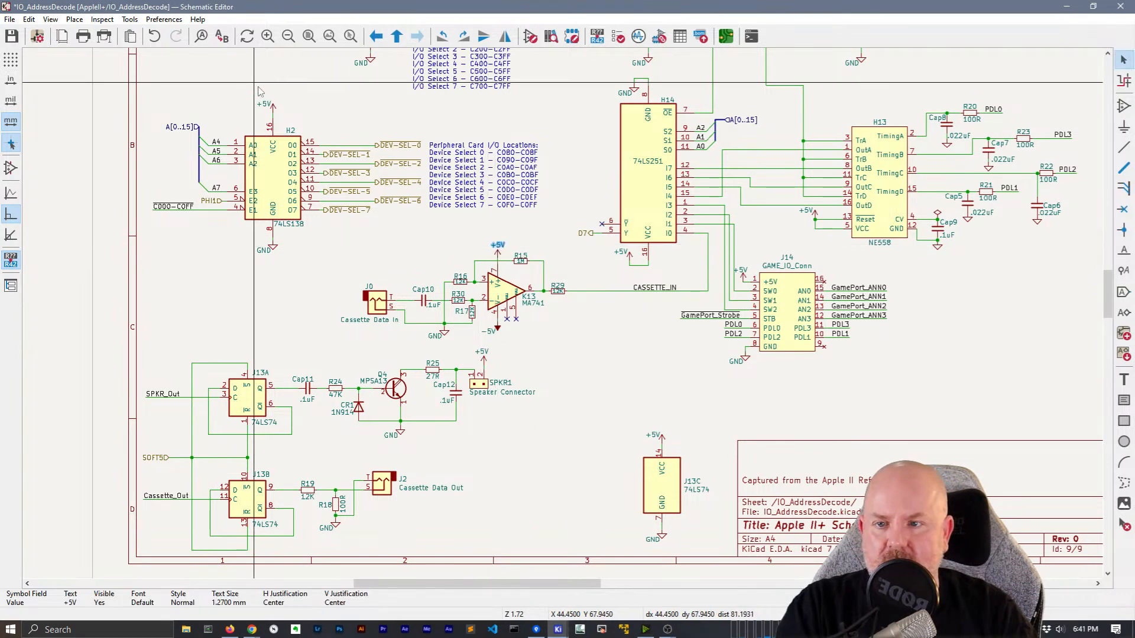
click(264, 104)
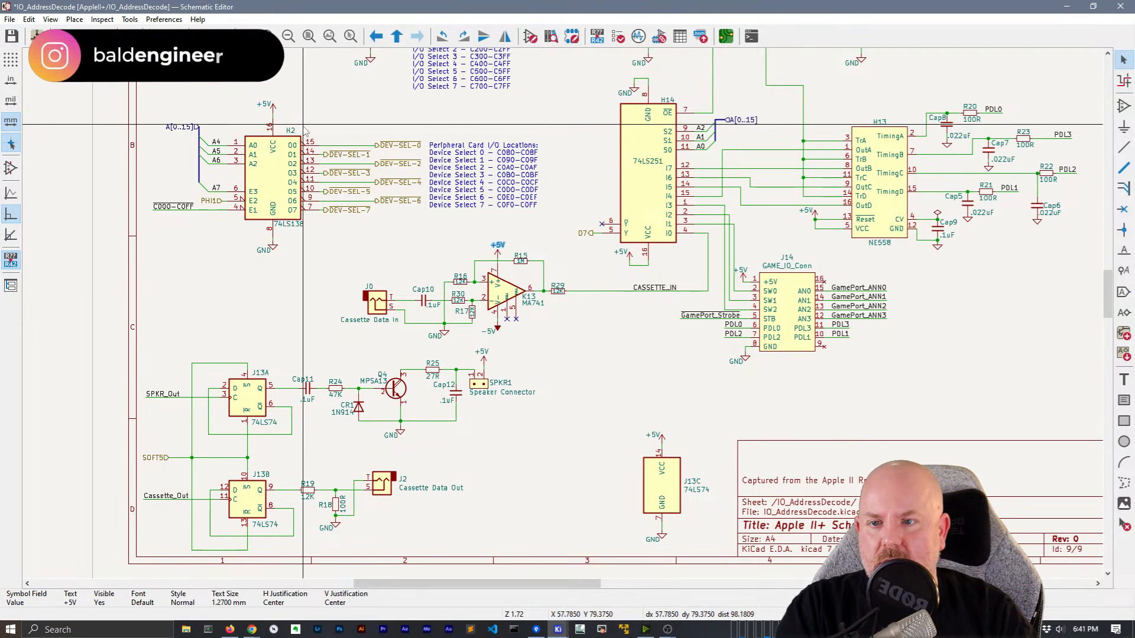
drag(264, 104, 272, 103)
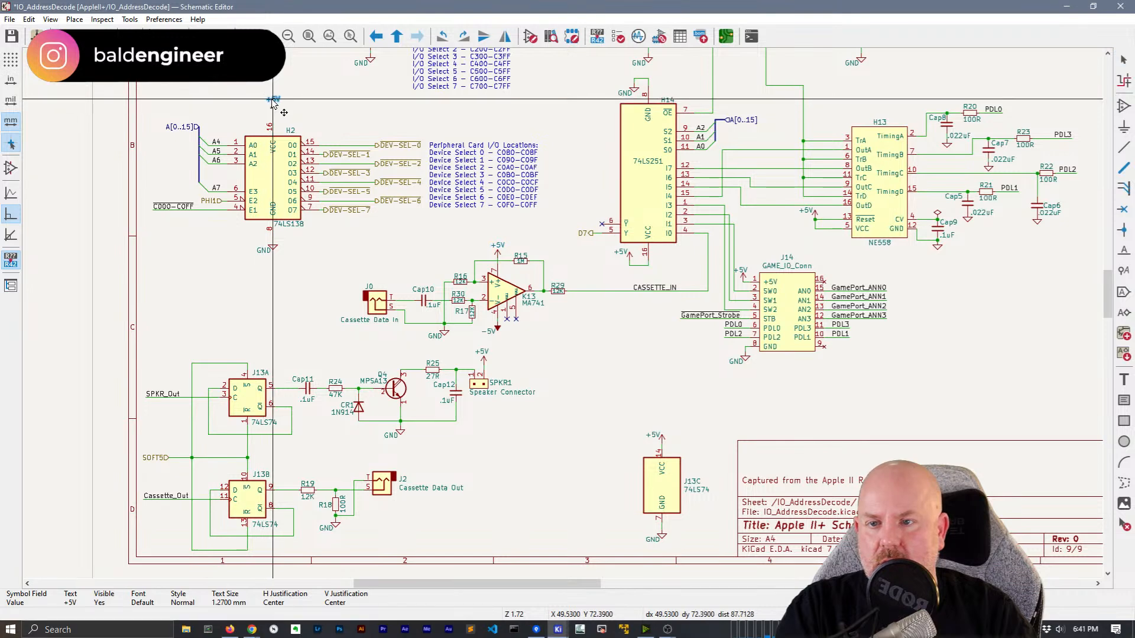
Centre the +5V texts above the power arrows of H12, F13 and F14
scroll(354, 172, up, 5)
drag(361, 168, 368, 163)
middle_drag(633, 193, 531, 161)
drag(536, 136, 545, 130)
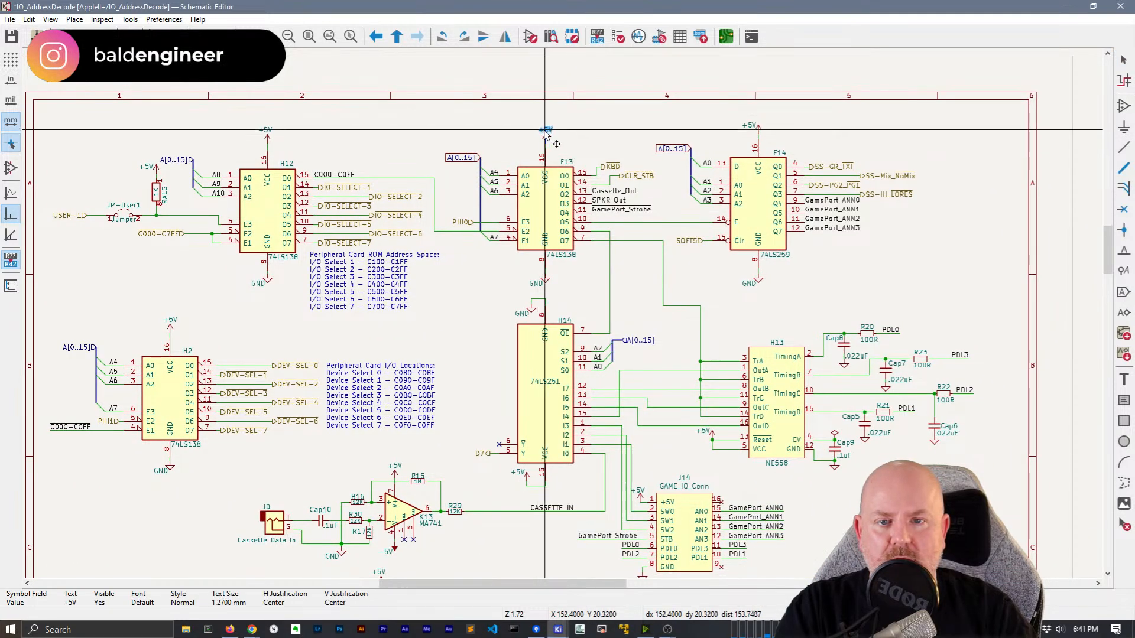
drag(750, 127, 762, 123)
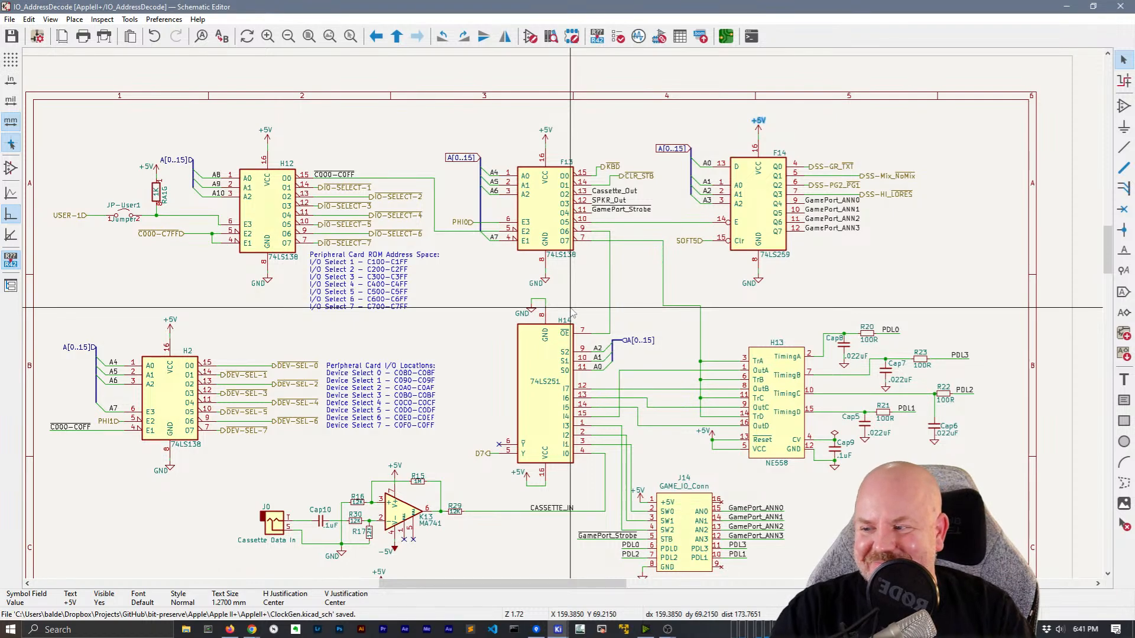
scroll(571, 314, down, 2)
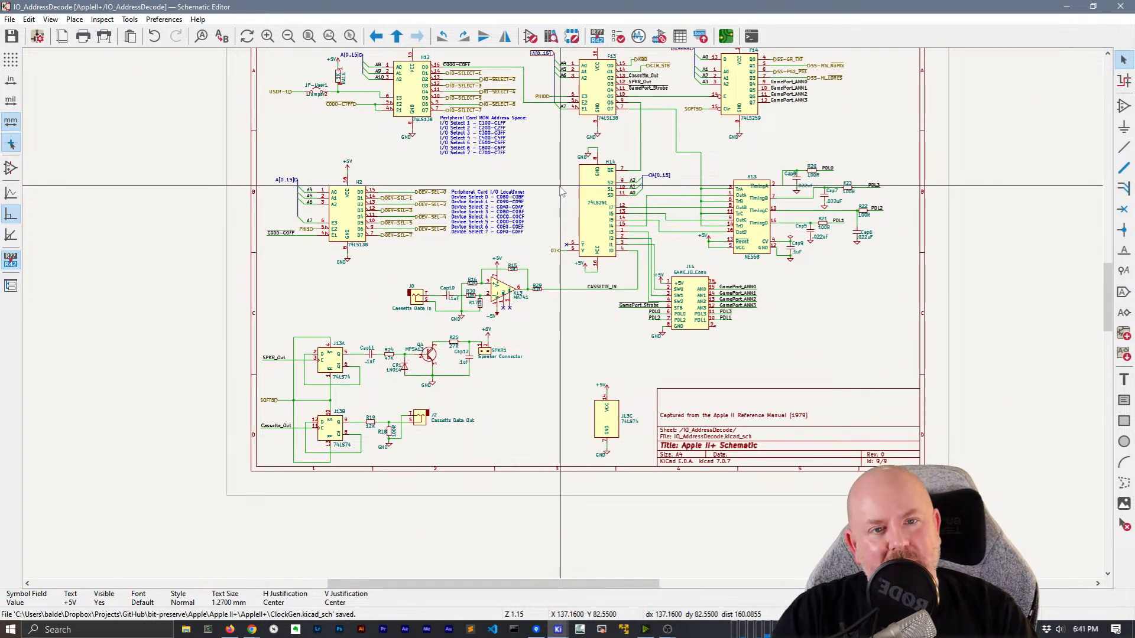
Convert F14's A[0..15] global label into a hierarchical label
middle_drag(546, 159, 545, 167)
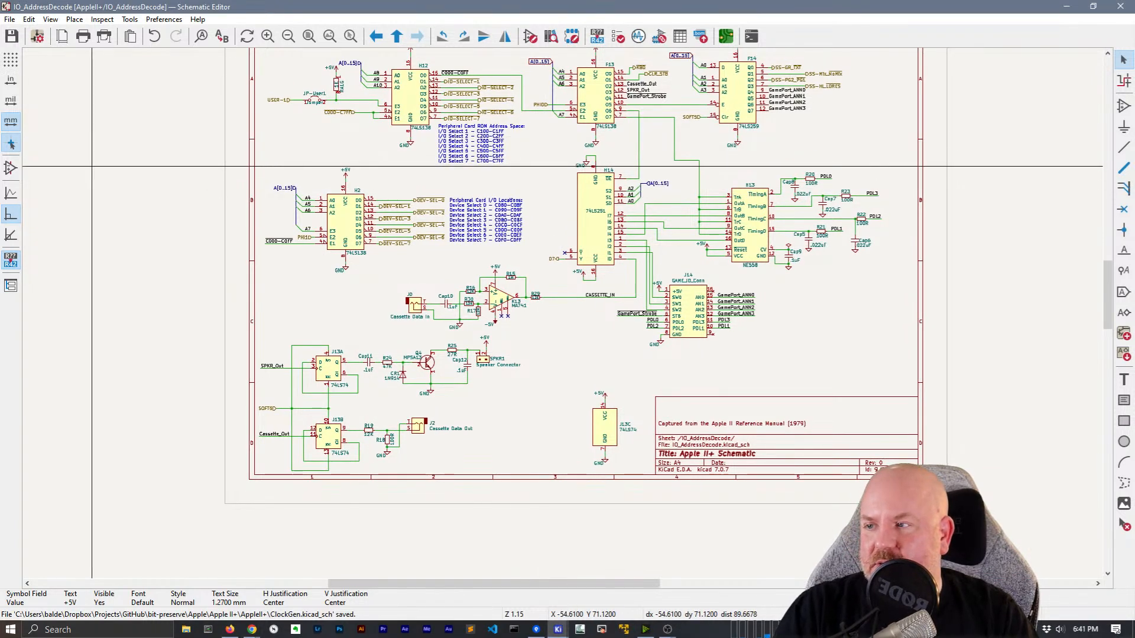
key(alt+Tab)
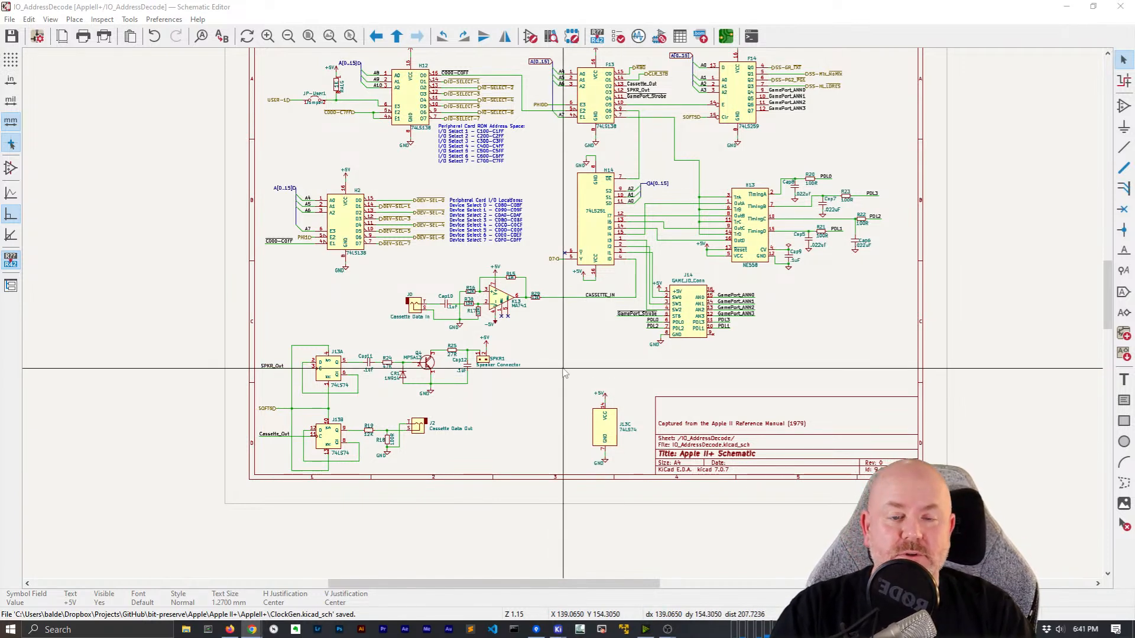
middle_drag(563, 369, 544, 408)
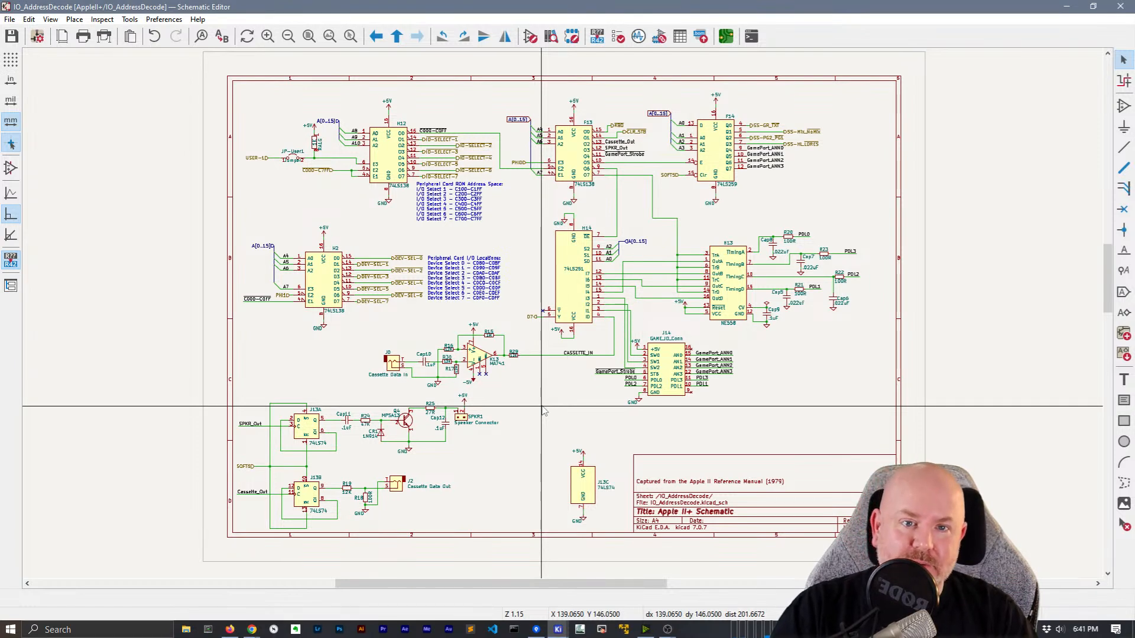
click(516, 120)
right_click(660, 114)
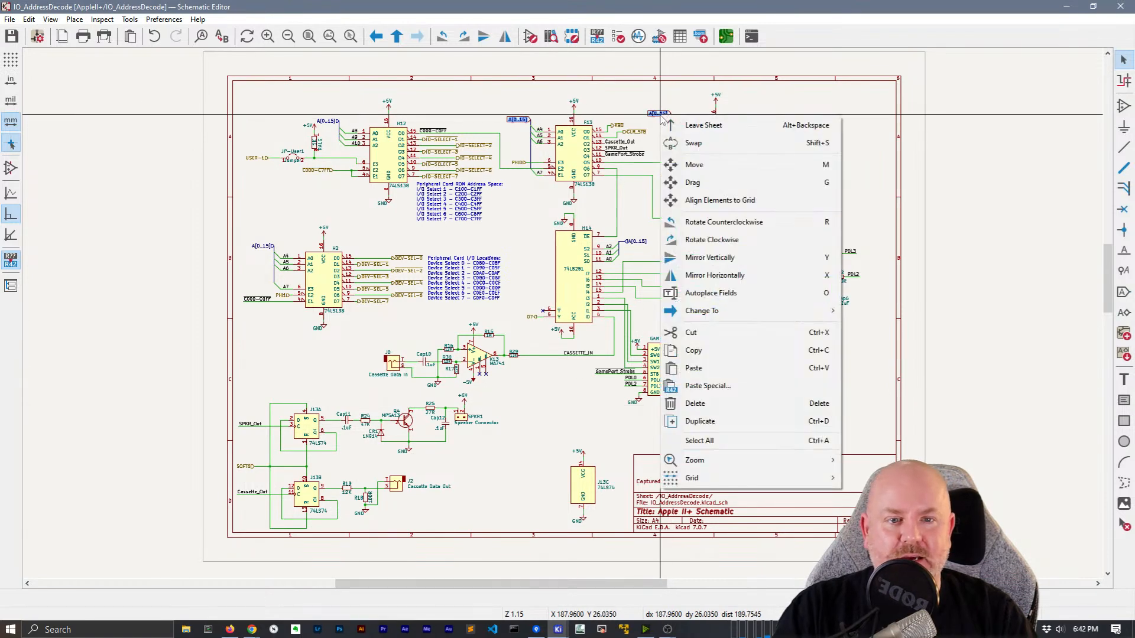
mouse_move(839, 312)
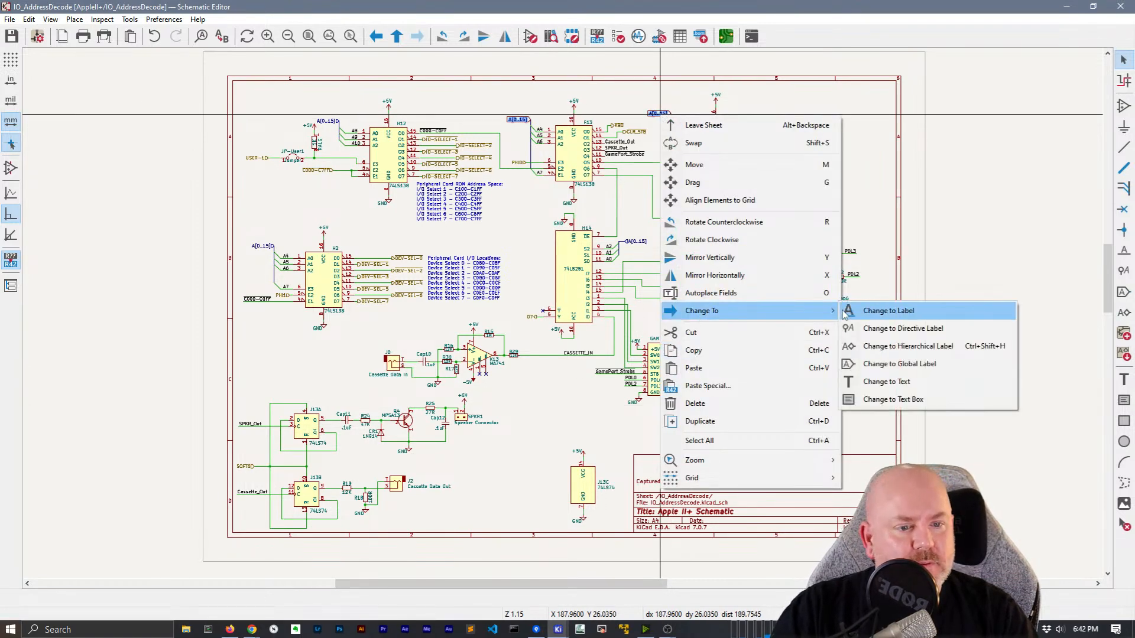
click(898, 347)
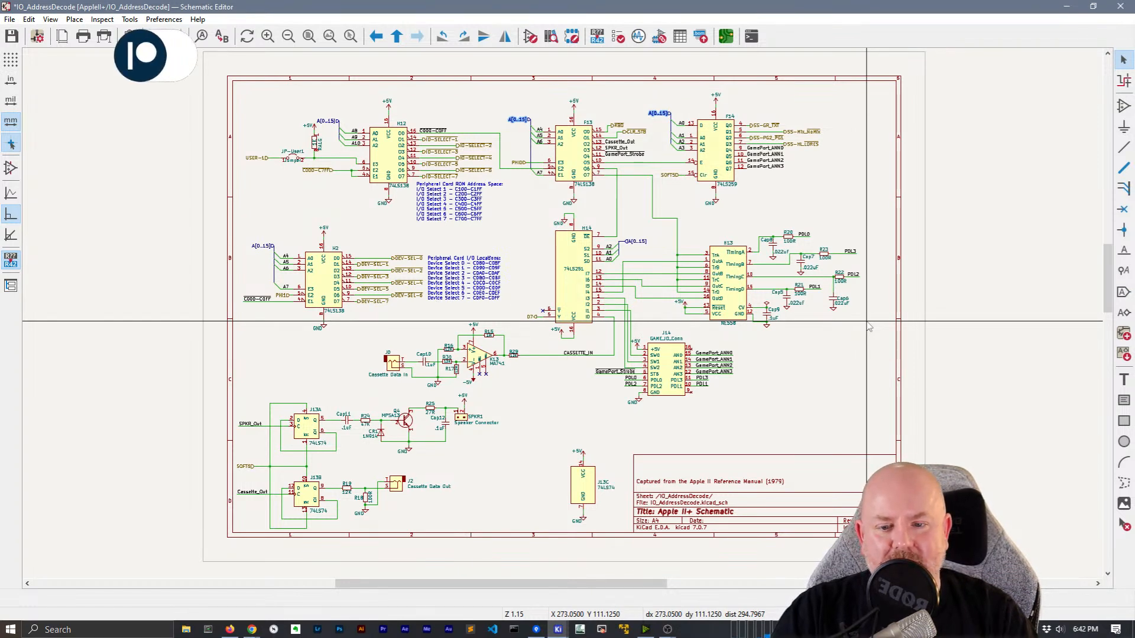
Lower the wire loop under the 74LS251 VCC pin and move its +5V text above the arrow
scroll(568, 329, up, 7)
drag(482, 361, 484, 372)
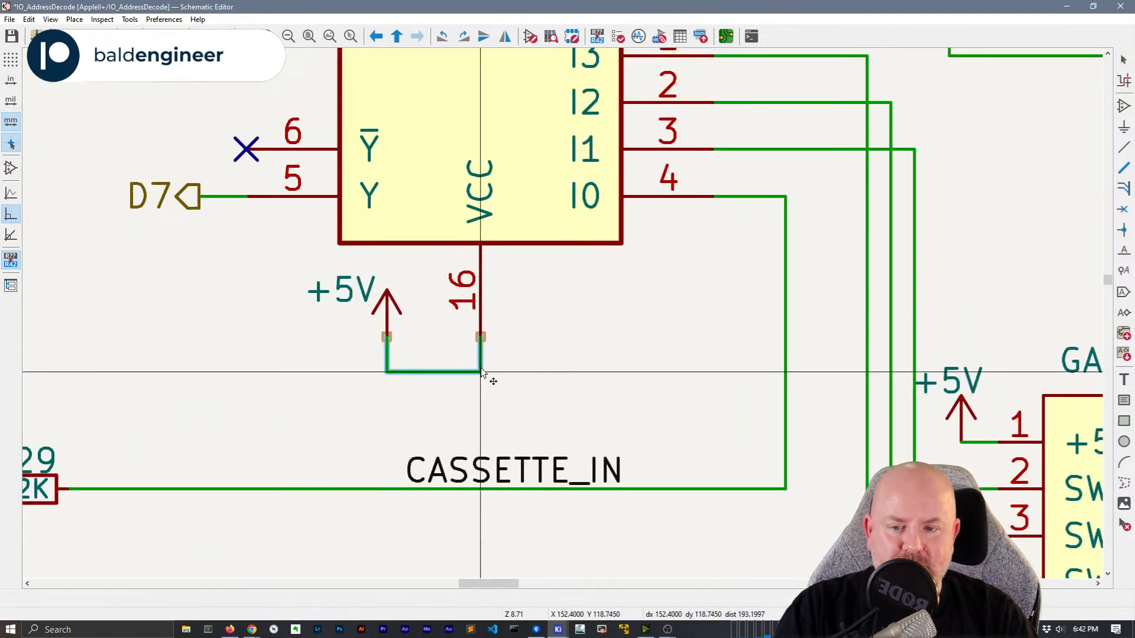
click(348, 284)
drag(347, 281, 377, 274)
click(389, 306)
Move the GND symbol under the 74LS138 onto pin 8
scroll(385, 350, down, 2)
shift+scroll(564, 320, up, 5)
scroll(565, 319, down, 1)
scroll(565, 319, down, 1)
click(491, 308)
drag(490, 302, 489, 324)
click(473, 315)
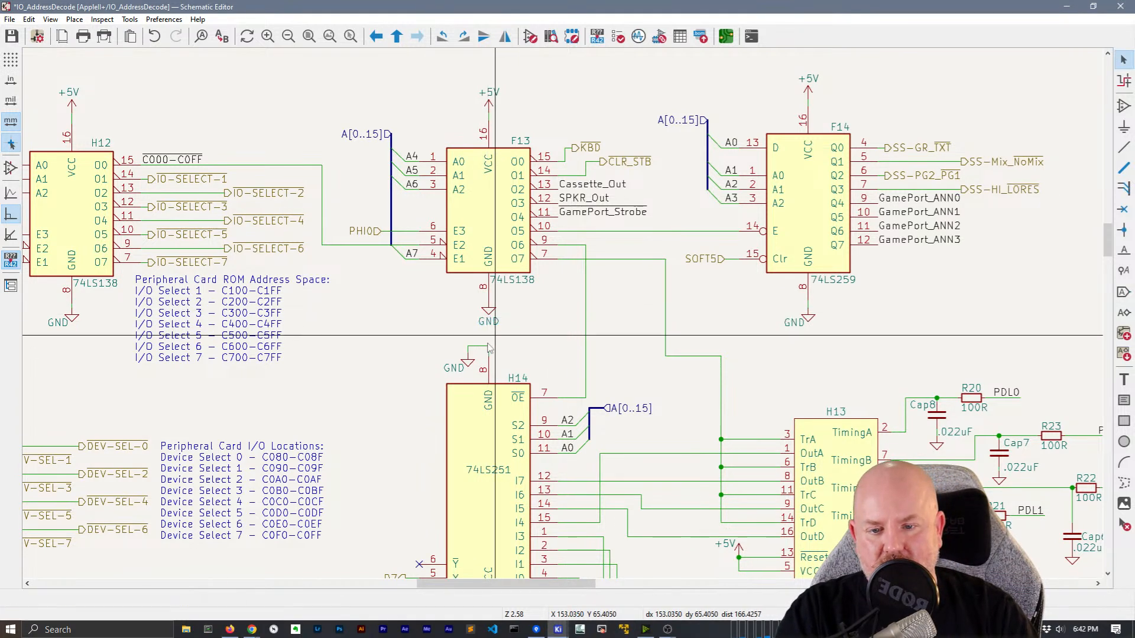
Undo the nudge of the GND symbol above H14 and centre its GND label
click(470, 363)
drag(470, 363, 467, 353)
click(548, 309)
key(ctrl+z)
click(468, 363)
click(456, 370)
mouse_move(467, 361)
mouse_down()
mouse_move(460, 354)
mouse_move(460, 374)
mouse_up()
click(448, 369)
click(544, 346)
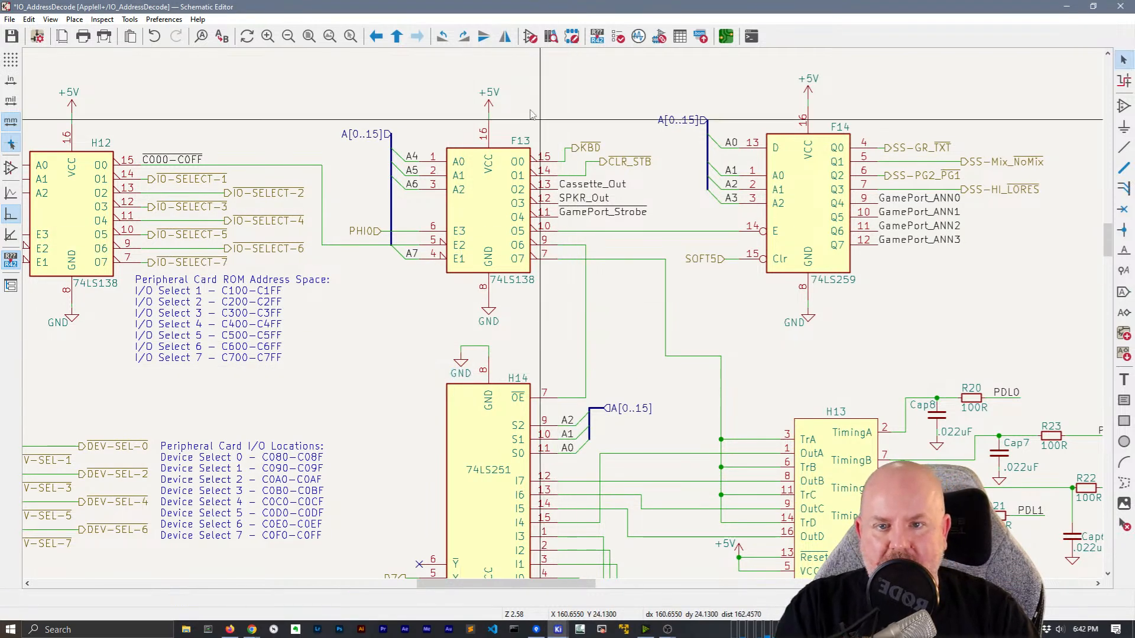
middle_drag(579, 369, 522, 249)
scroll(527, 255, down, 2)
middle_drag(528, 450, 577, 393)
scroll(558, 319, down, 2)
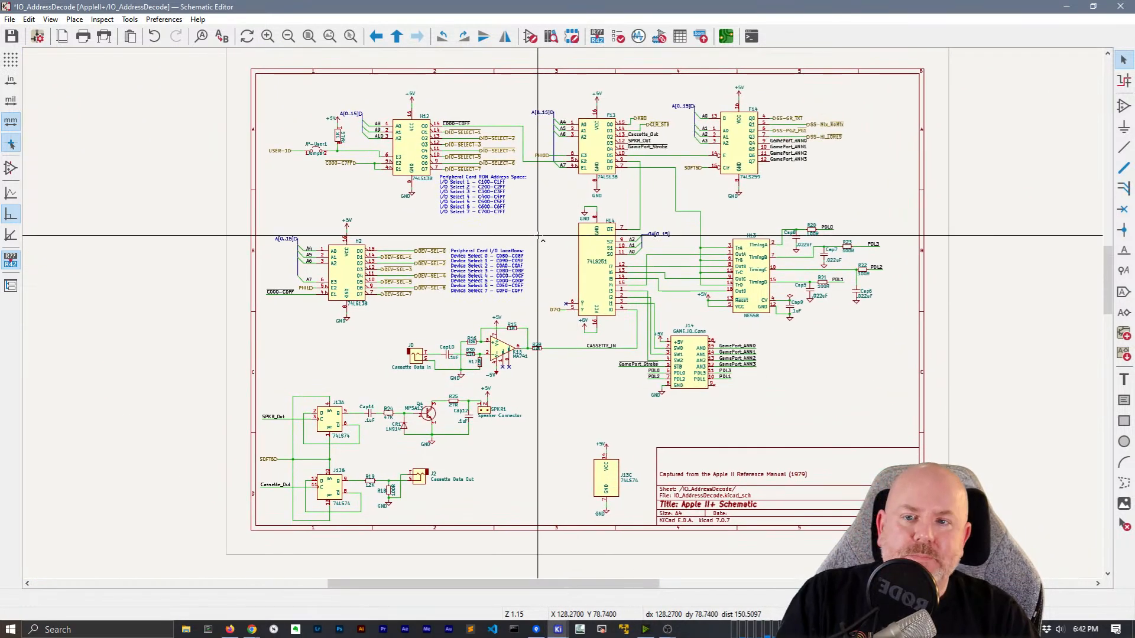
On the root sheet, import IO_AddressDecode's sheet pins, placing PHI1 and A[0..15] on the left
right_click(540, 224)
click(582, 226)
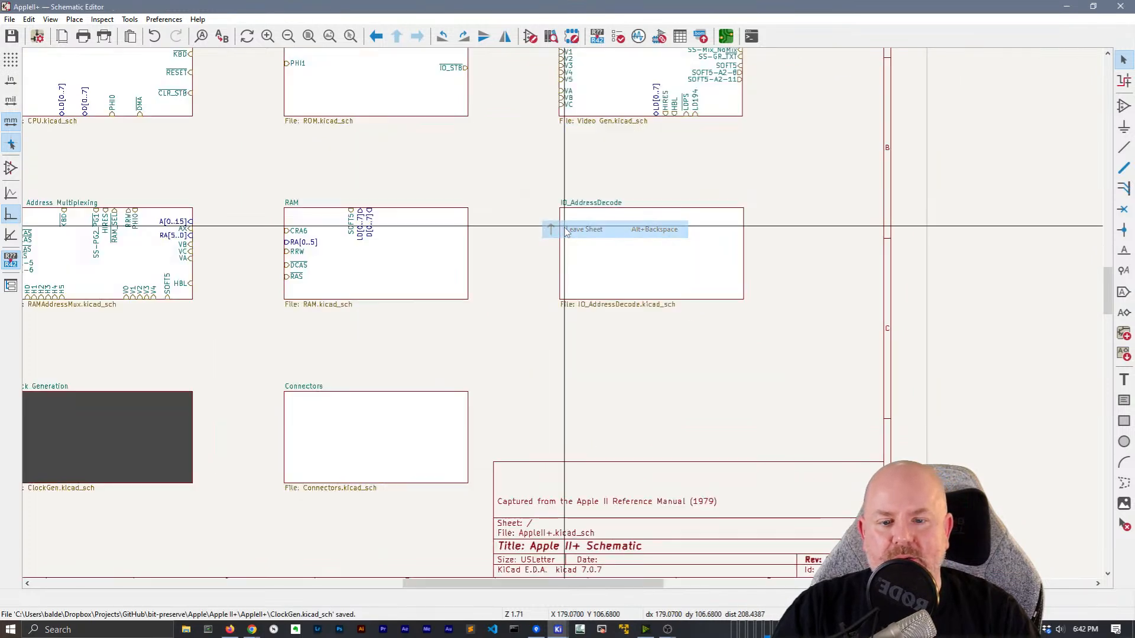
right_click(644, 231)
click(662, 430)
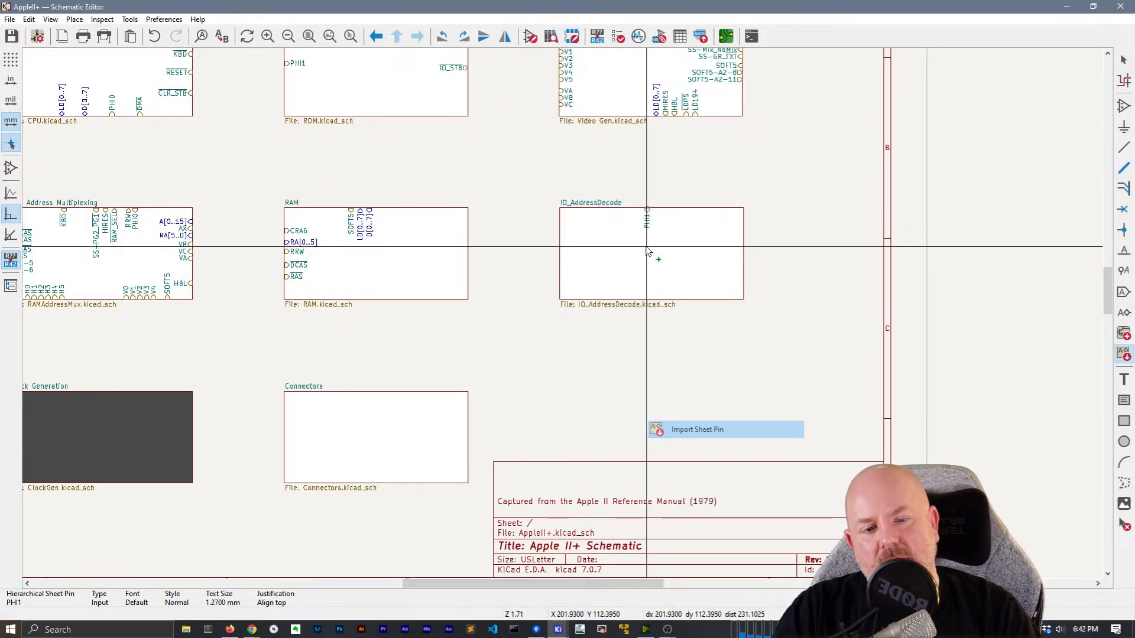
click(571, 257)
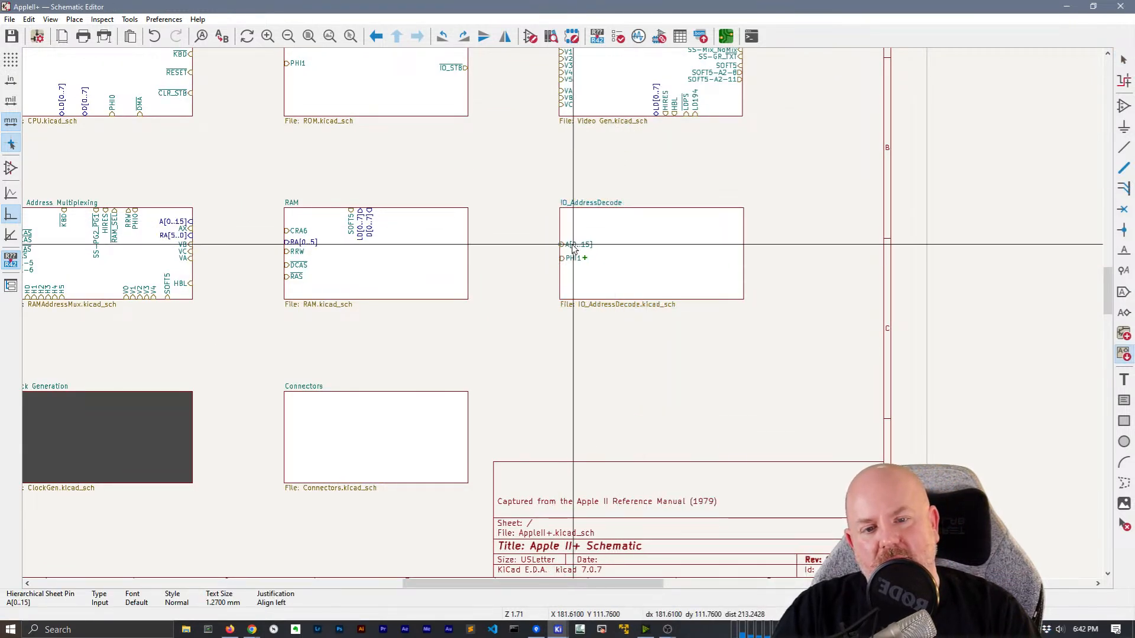
click(565, 236)
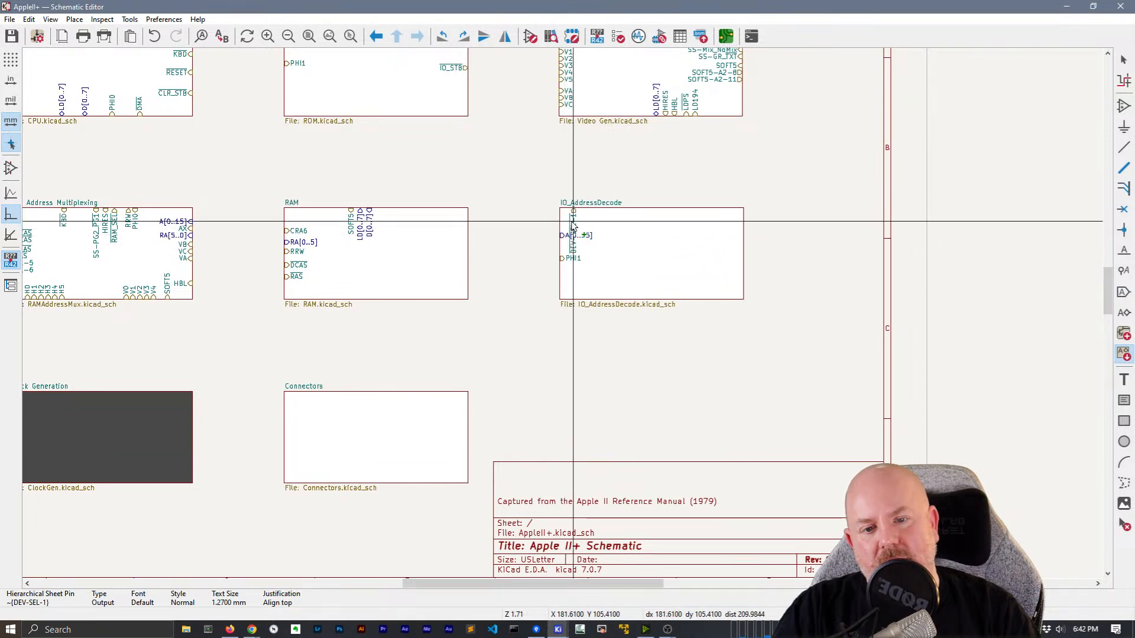
Place the DEV-SEL-0 through DEV-SEL-7 pins along the block's right edge
click(746, 227)
click(745, 249)
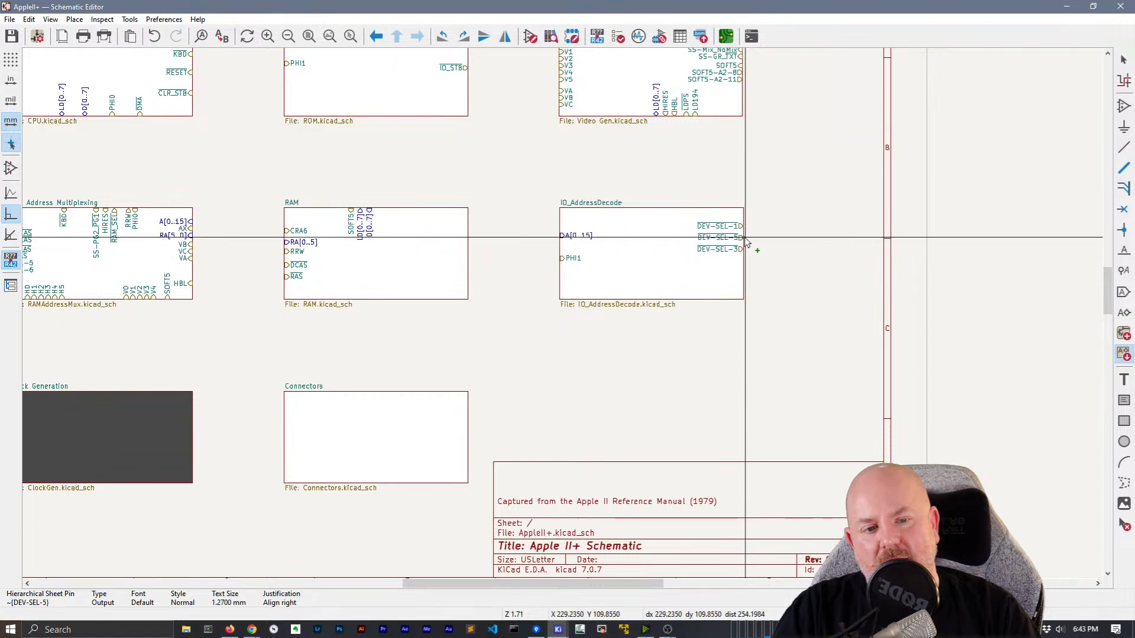
click(744, 267)
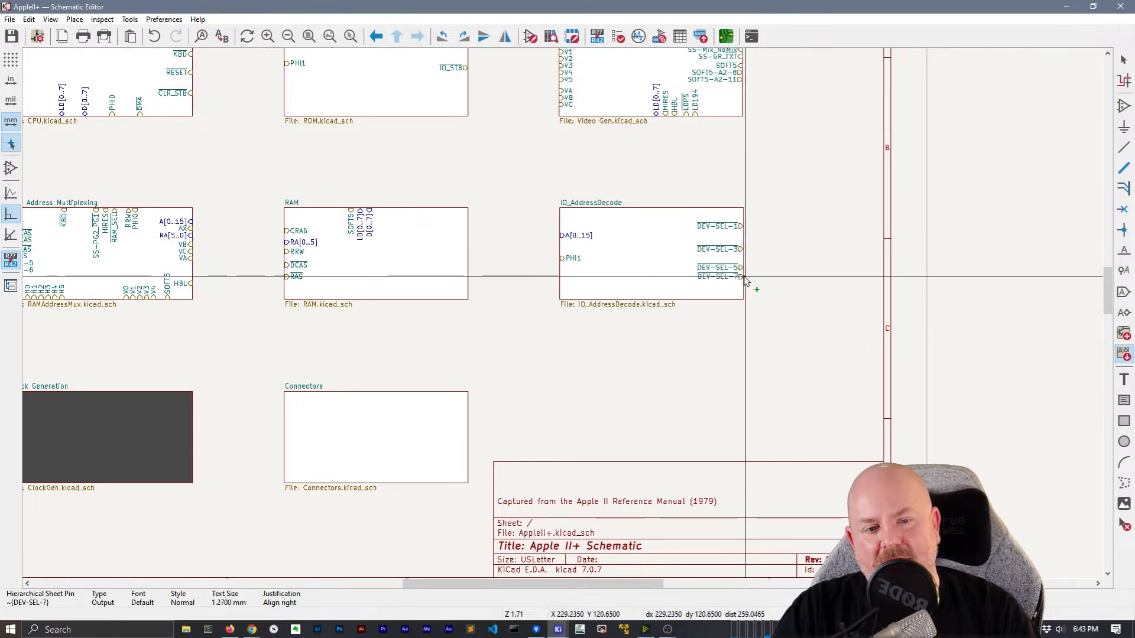
click(746, 283)
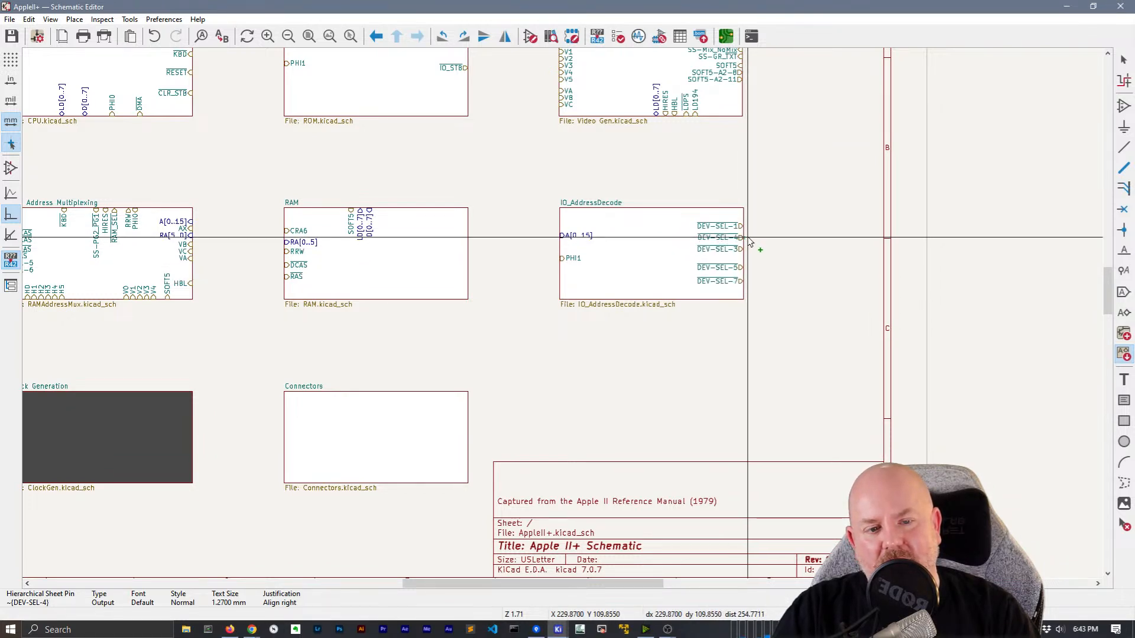
click(747, 259)
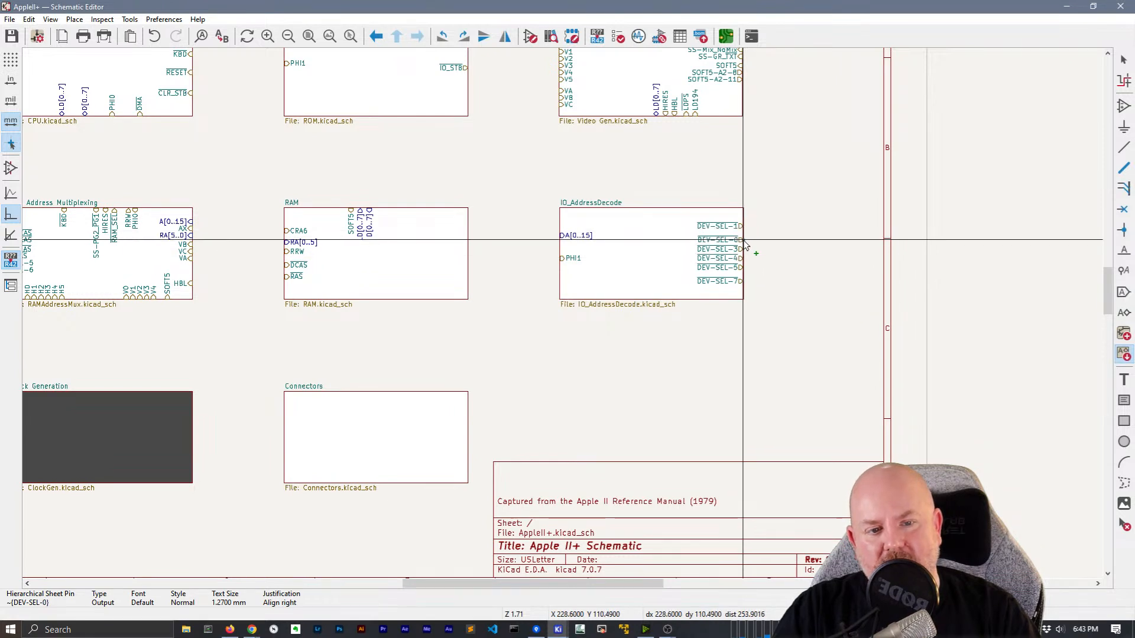
click(746, 218)
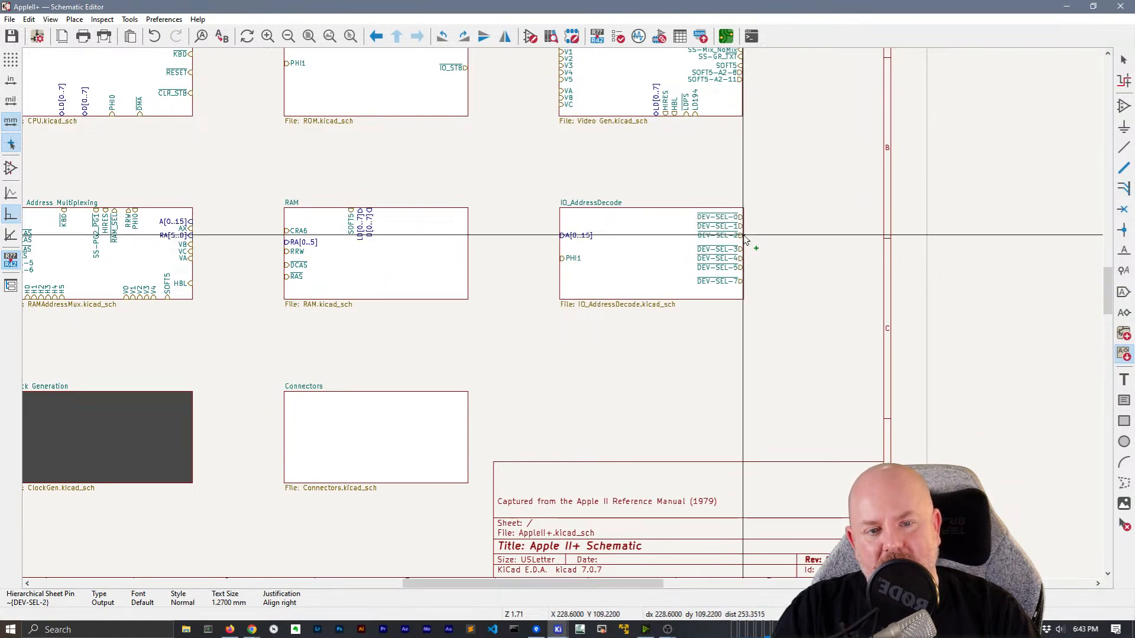
click(745, 236)
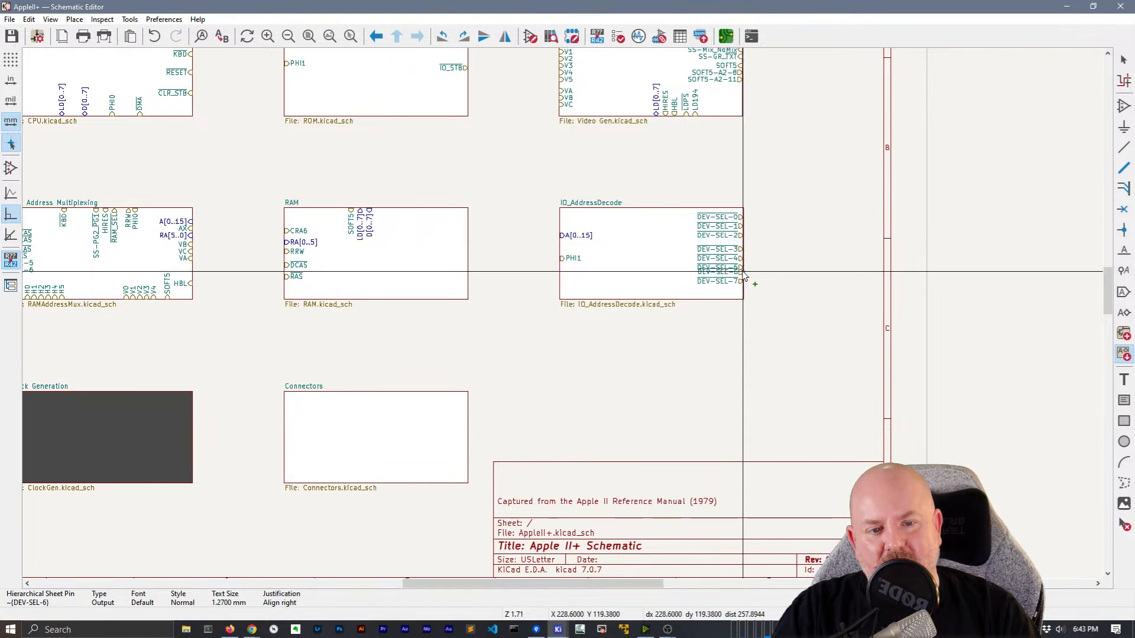
click(739, 274)
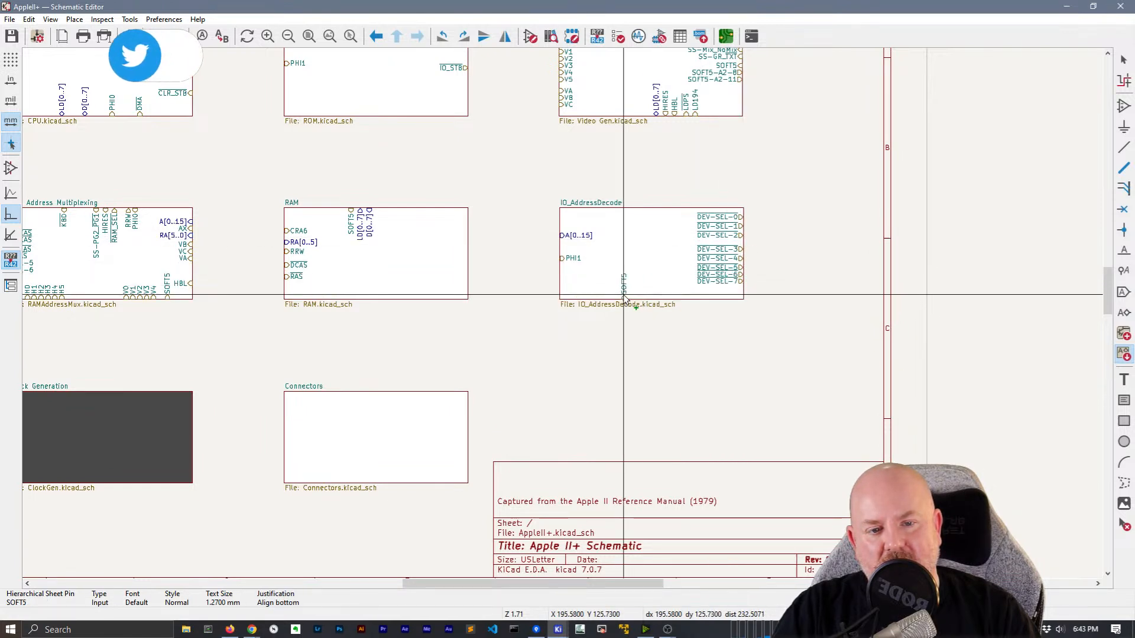
Place SOFT5, C000-C7FF, USER-1 and PHI0 on the left and IO-SELECT-1 to 4 along the bottom
click(551, 269)
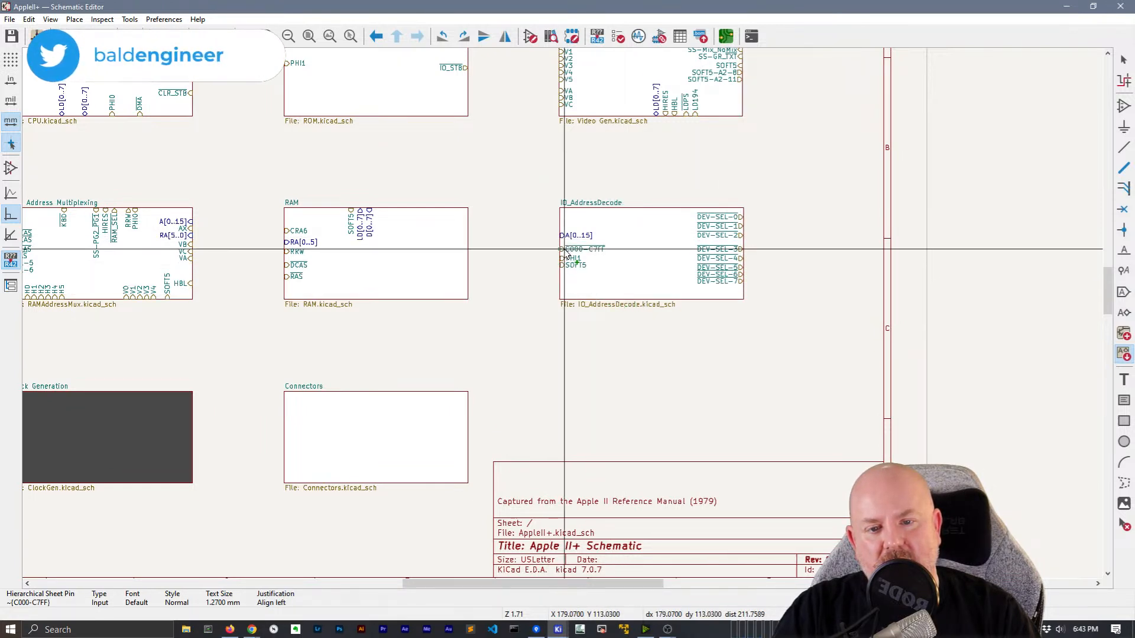
click(561, 252)
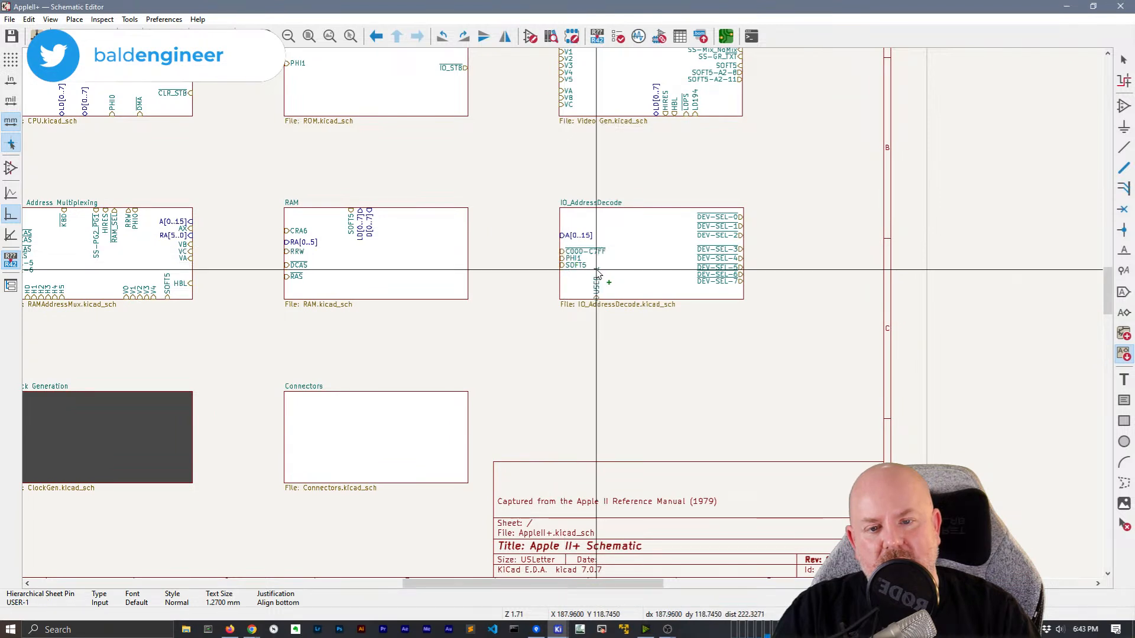
click(549, 274)
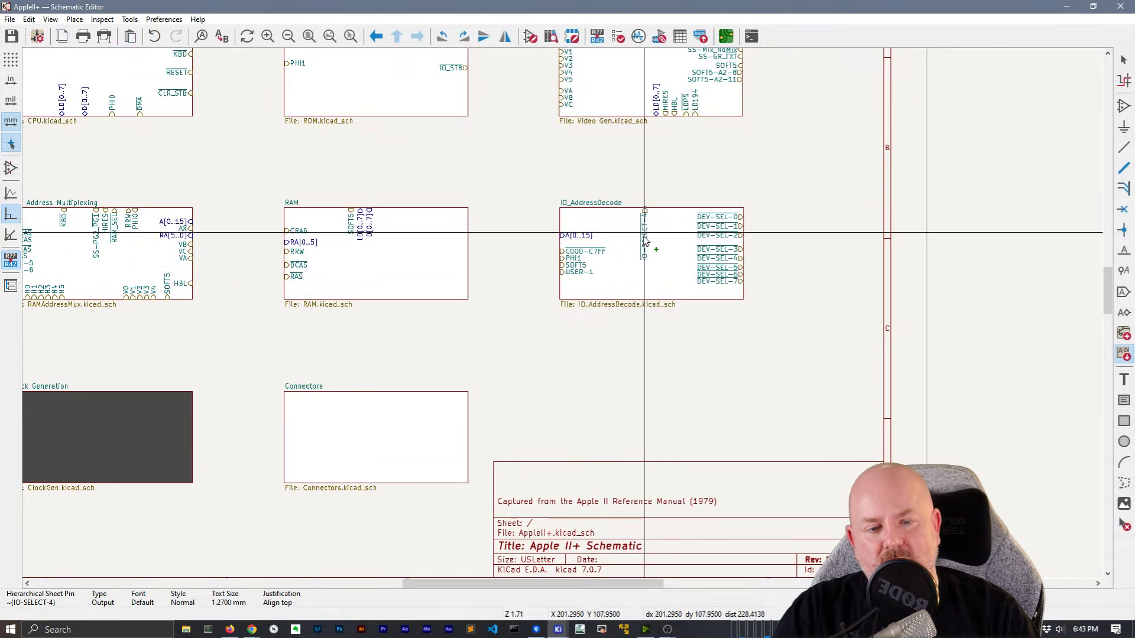
click(634, 297)
click(615, 297)
click(643, 294)
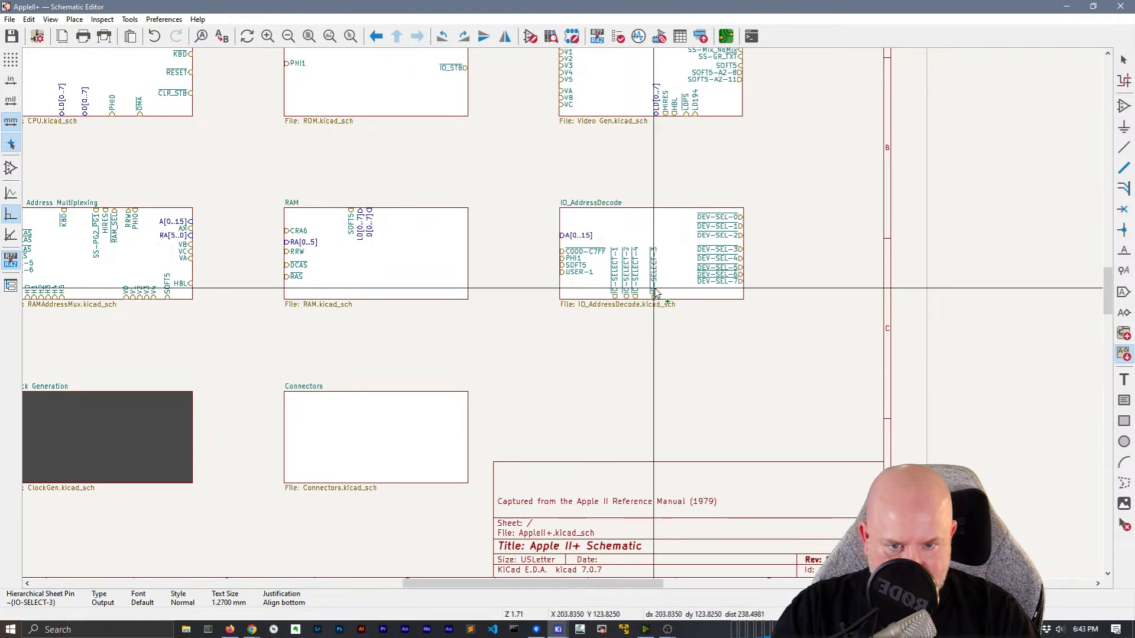
click(645, 292)
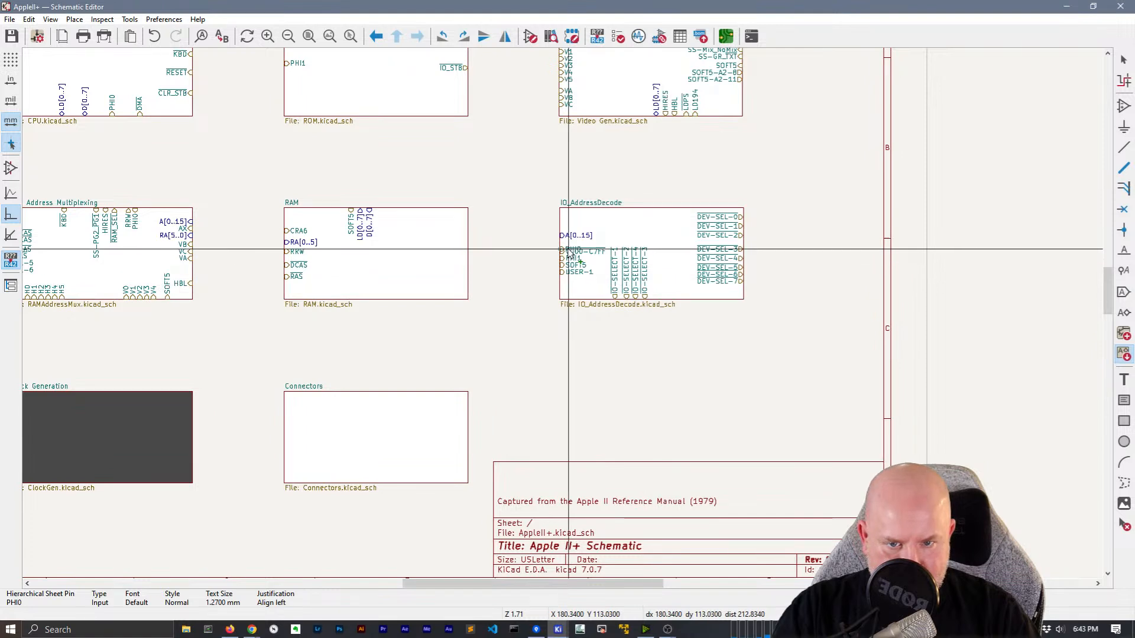
click(561, 278)
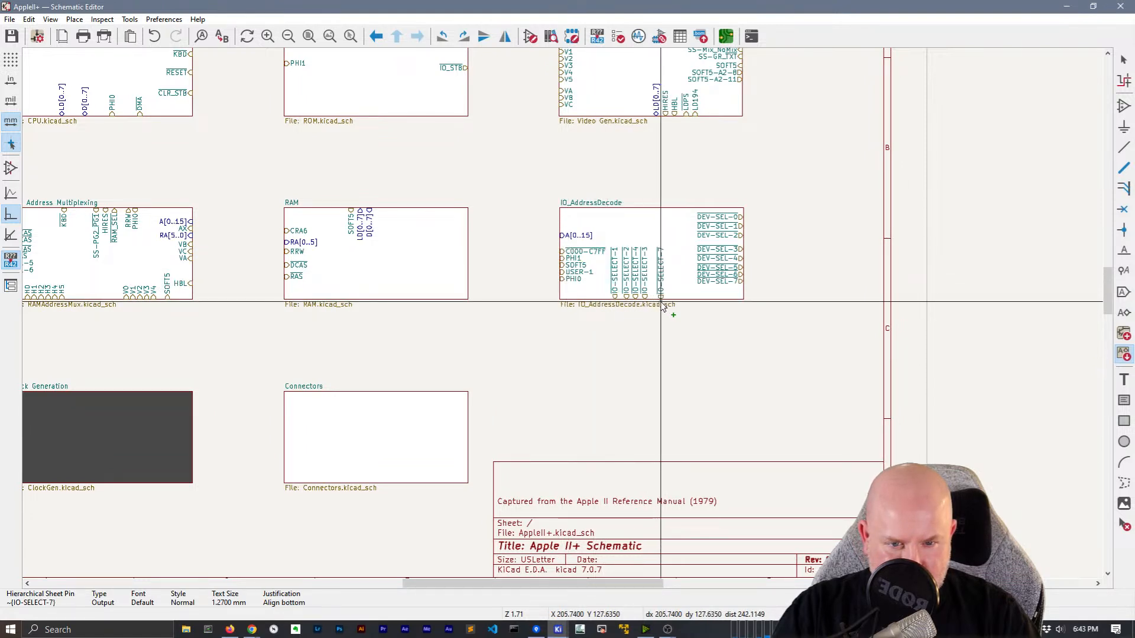
Place IO-SELECT-5 to 7 along the bottom and CLR_STB and KBD on the left edge
click(668, 295)
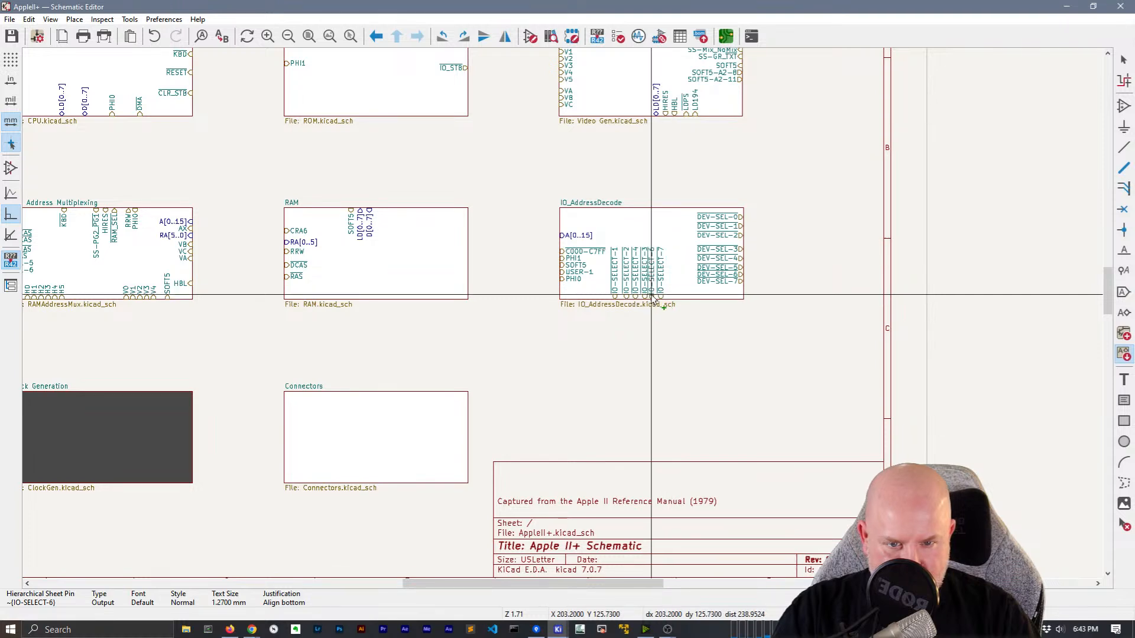
click(661, 298)
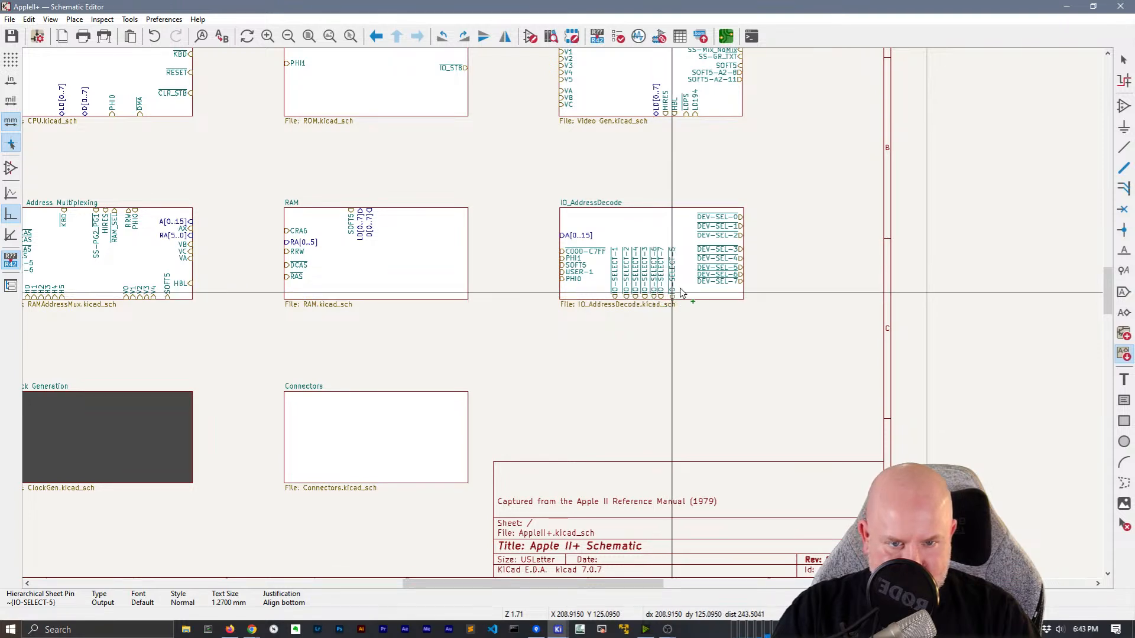
click(672, 296)
click(560, 227)
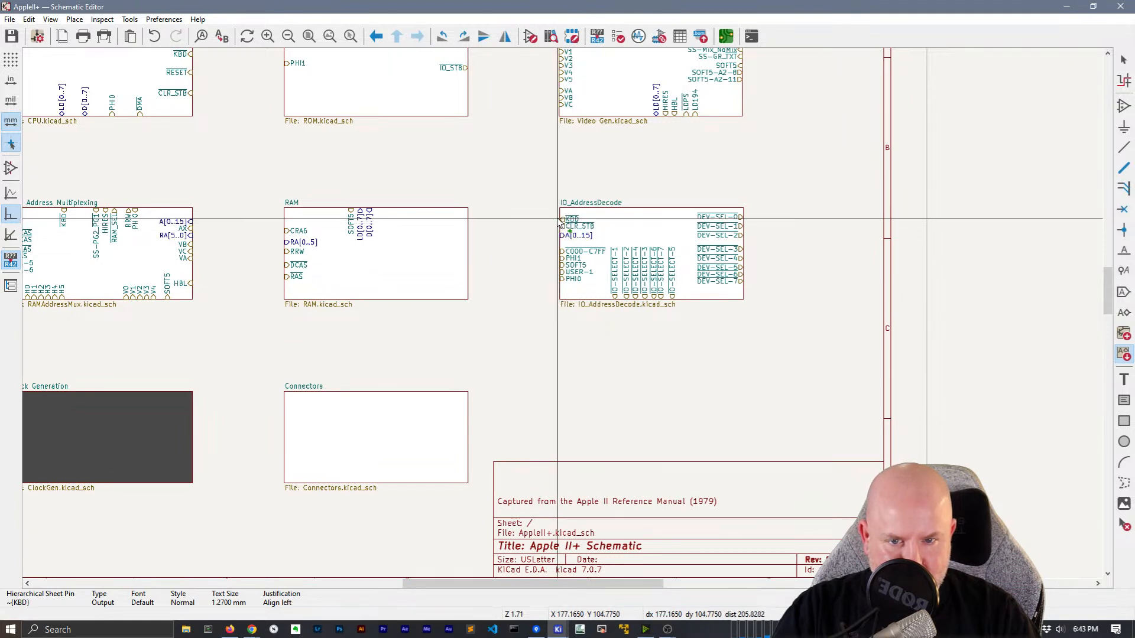
click(560, 217)
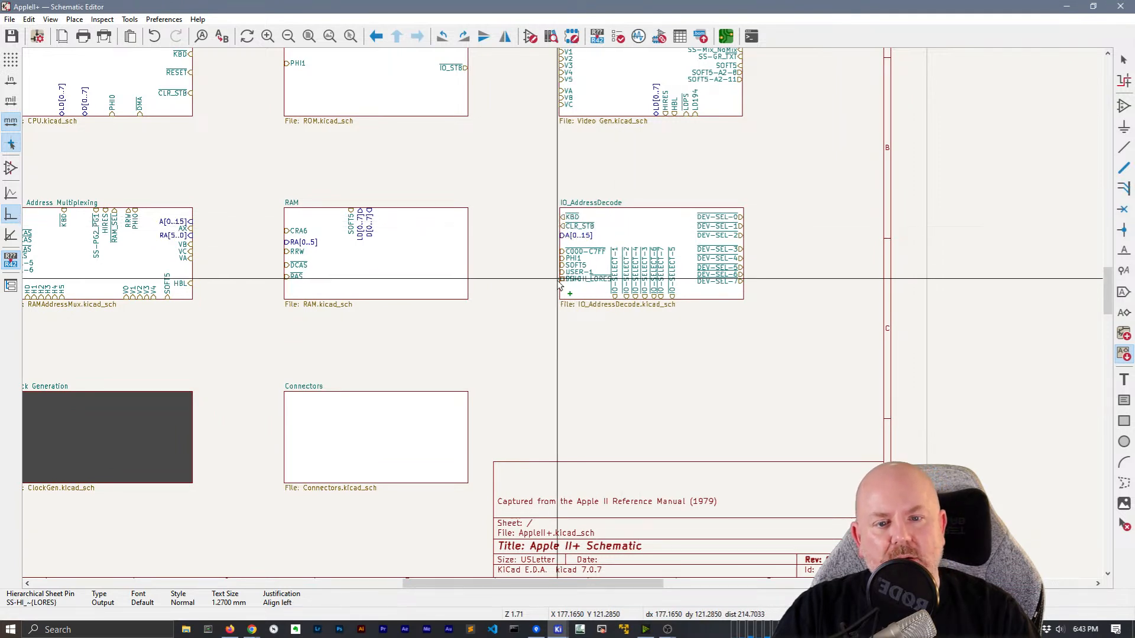
Place SS-HI_LORES, SS-Mix_NoMix, SS-PG2_PG1 and D7 along the block's top edge
click(690, 209)
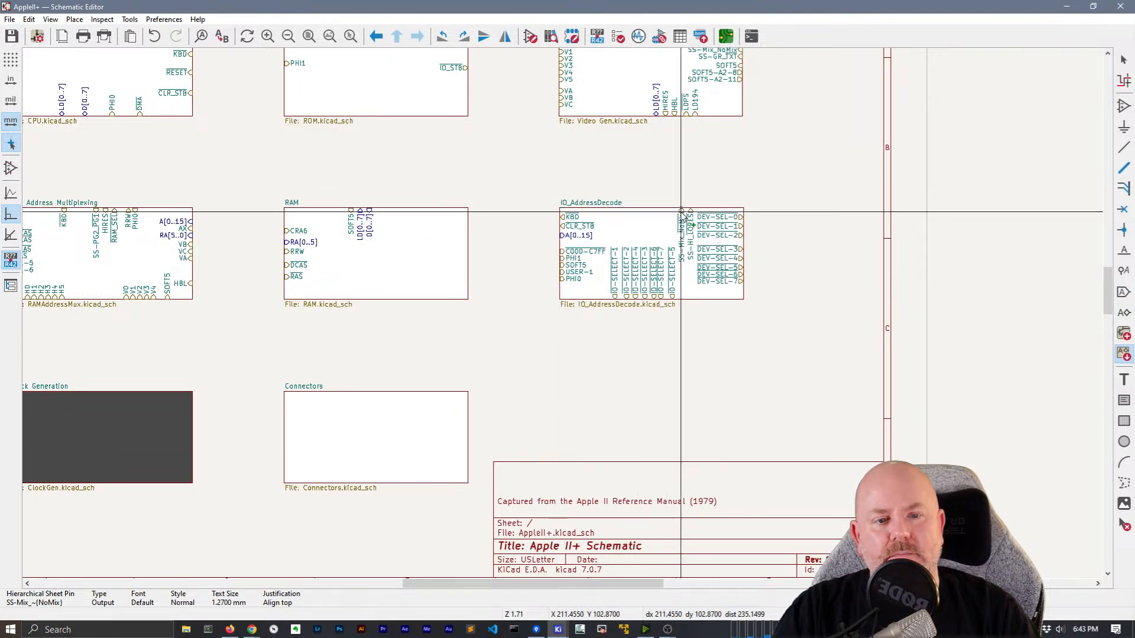
click(682, 210)
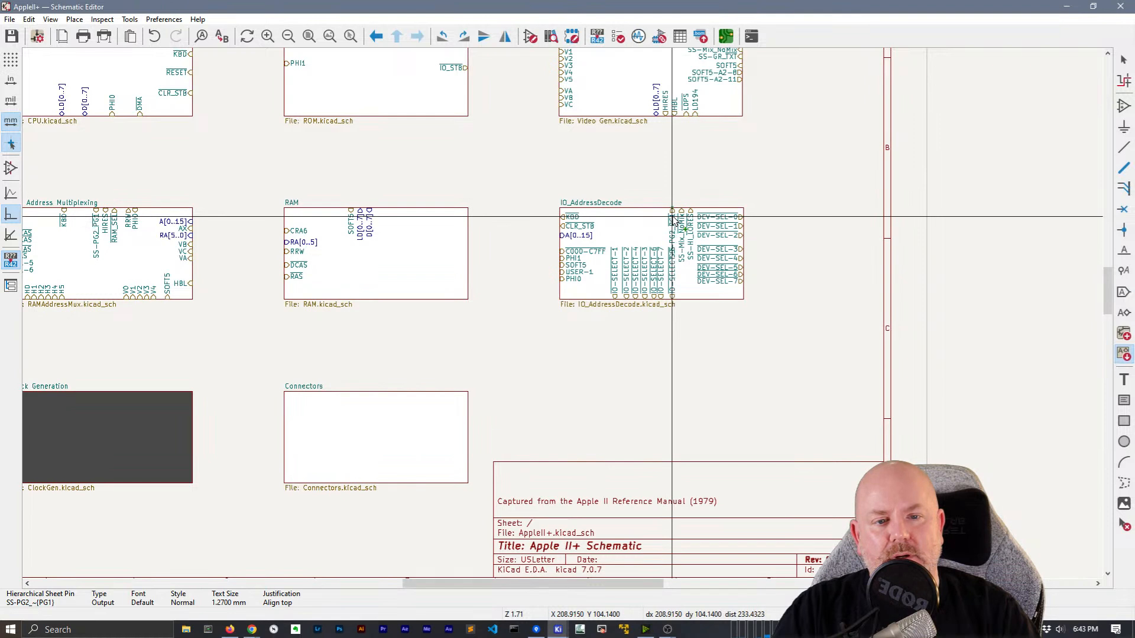
click(672, 216)
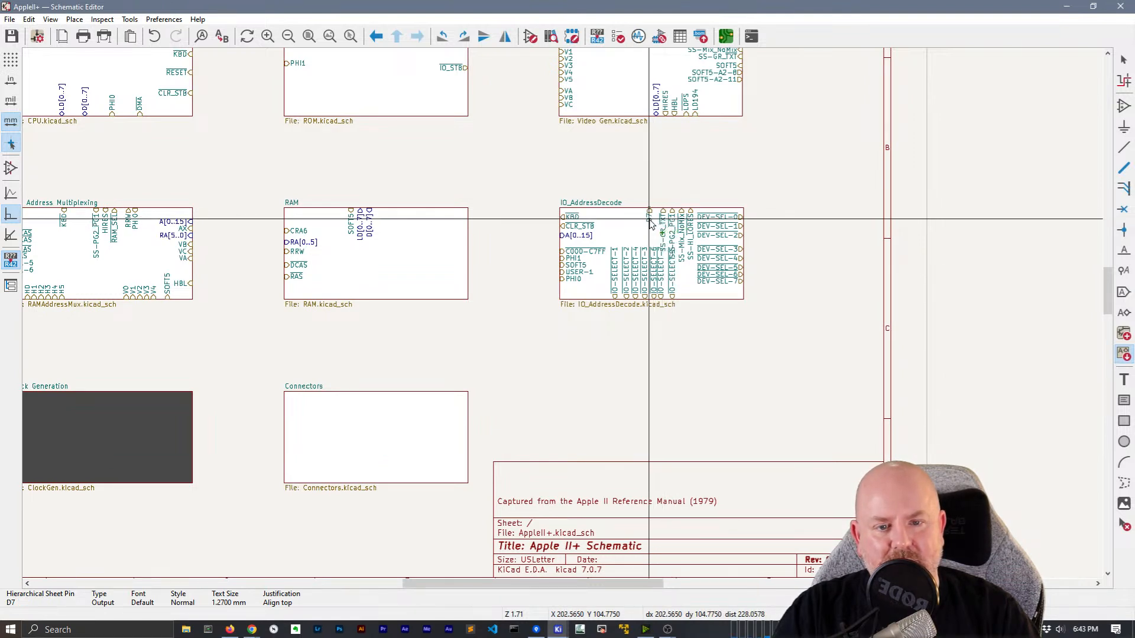
click(650, 221)
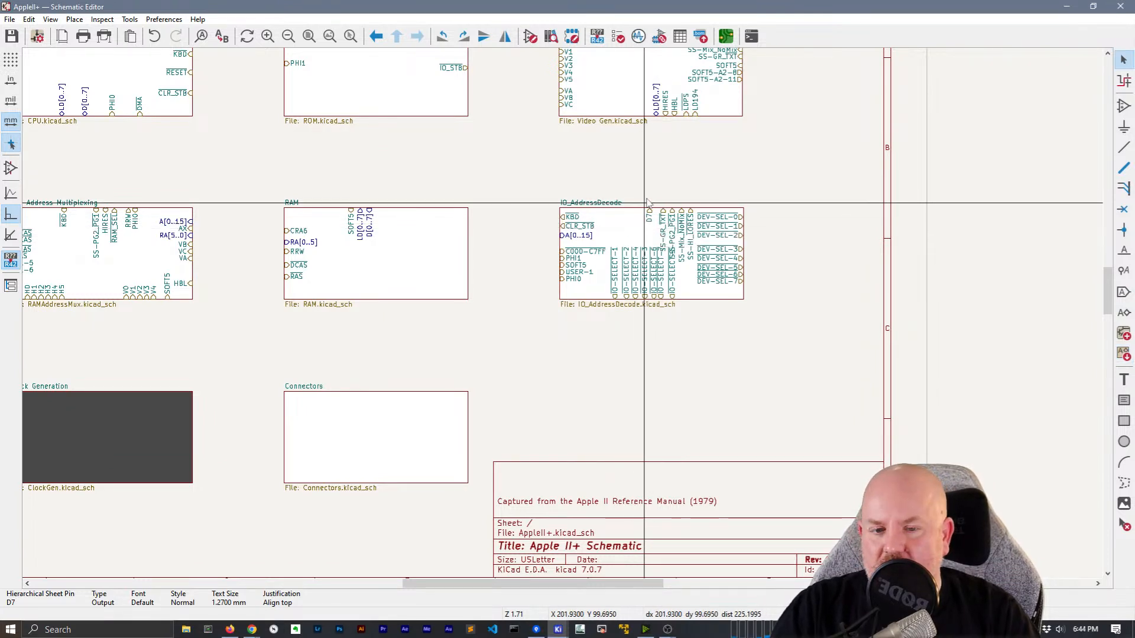
click(694, 301)
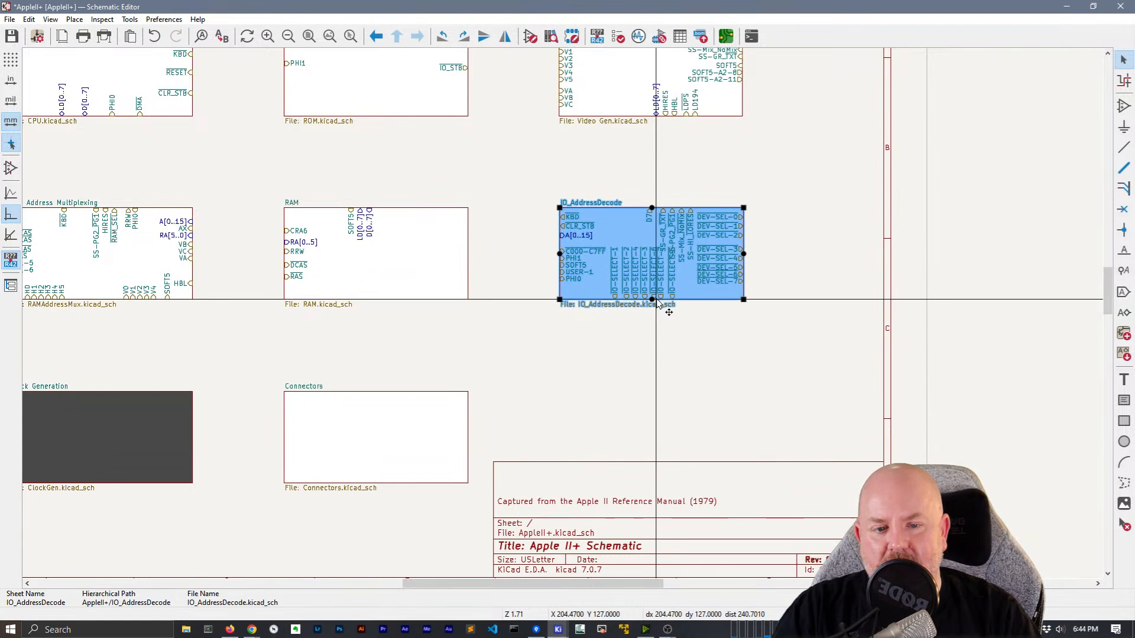
Stretch the IO_AddressDecode block taller and pan the root sheet toward the other blocks
drag(654, 303, 655, 325)
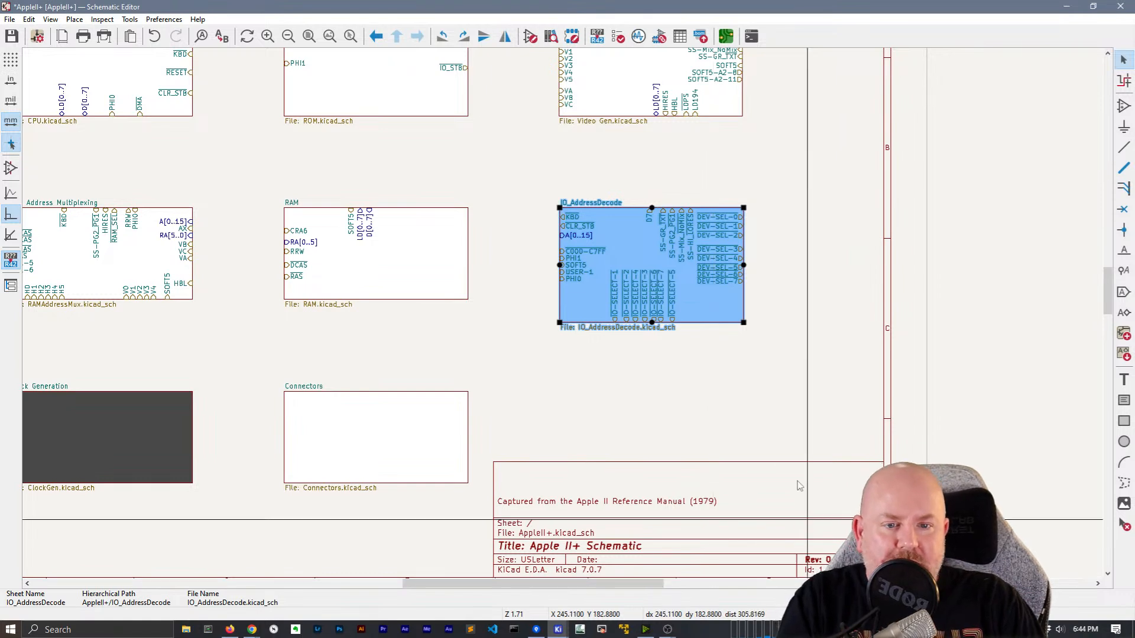
click(505, 389)
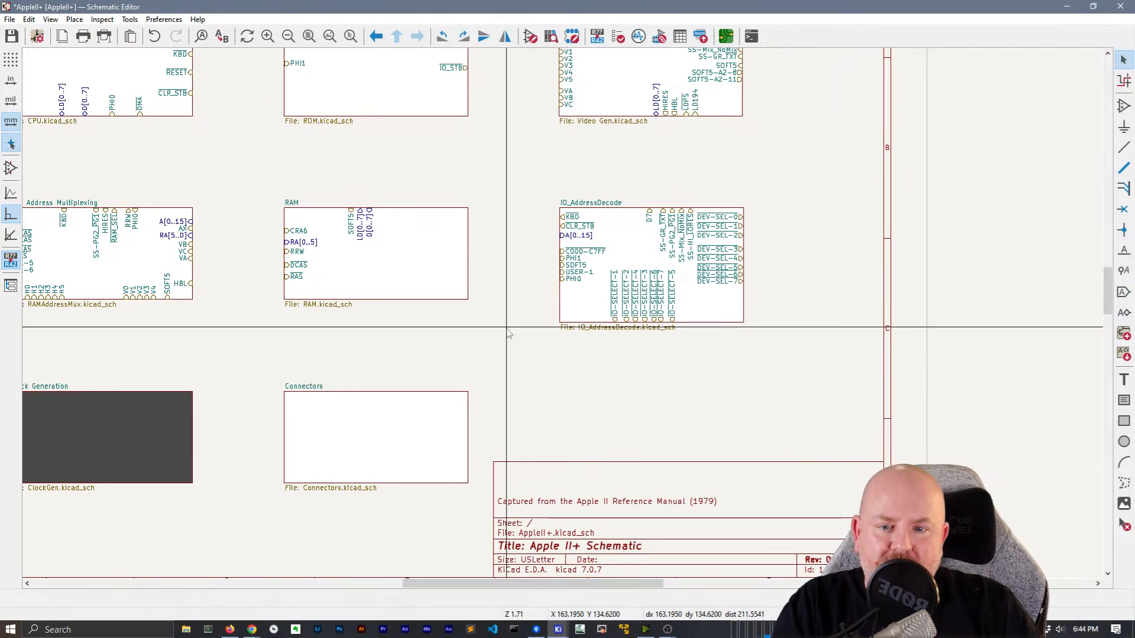
middle_drag(509, 343, 662, 355)
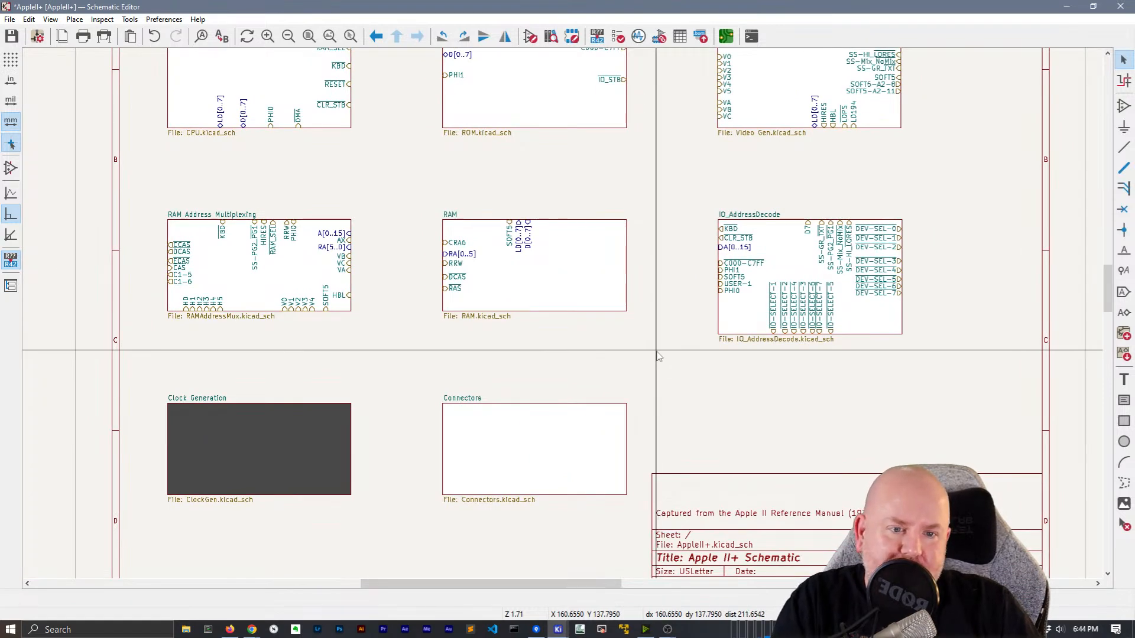
Enter the Connectors sub-sheet, return to the root sheet, then re-enter Connectors
double_click(524, 456)
scroll(411, 152, up, 3)
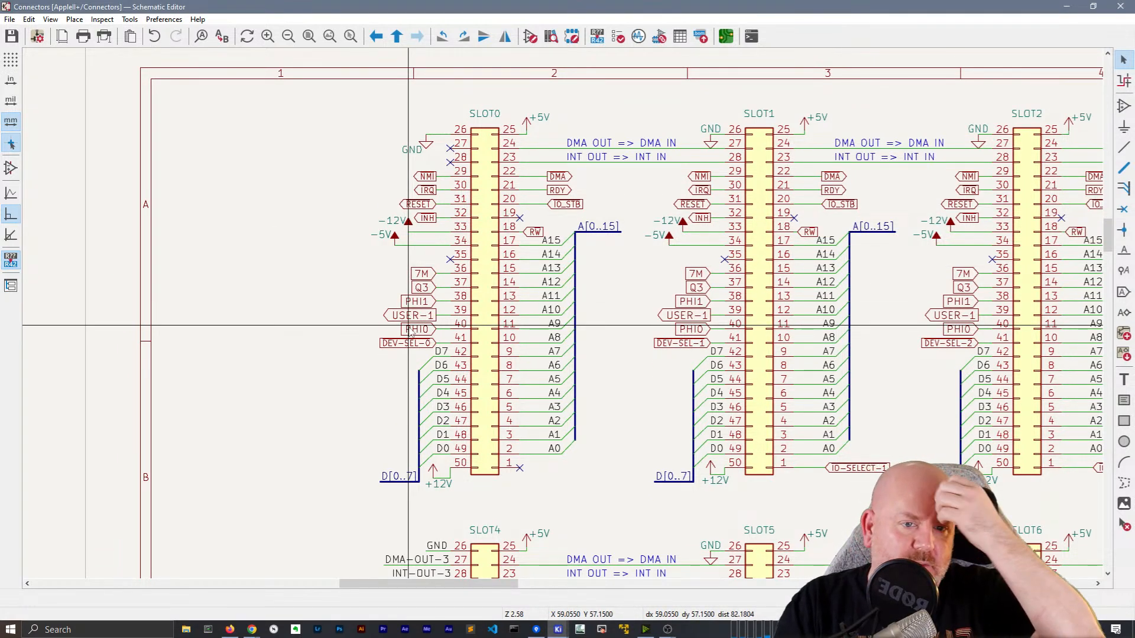
right_click(324, 191)
click(354, 198)
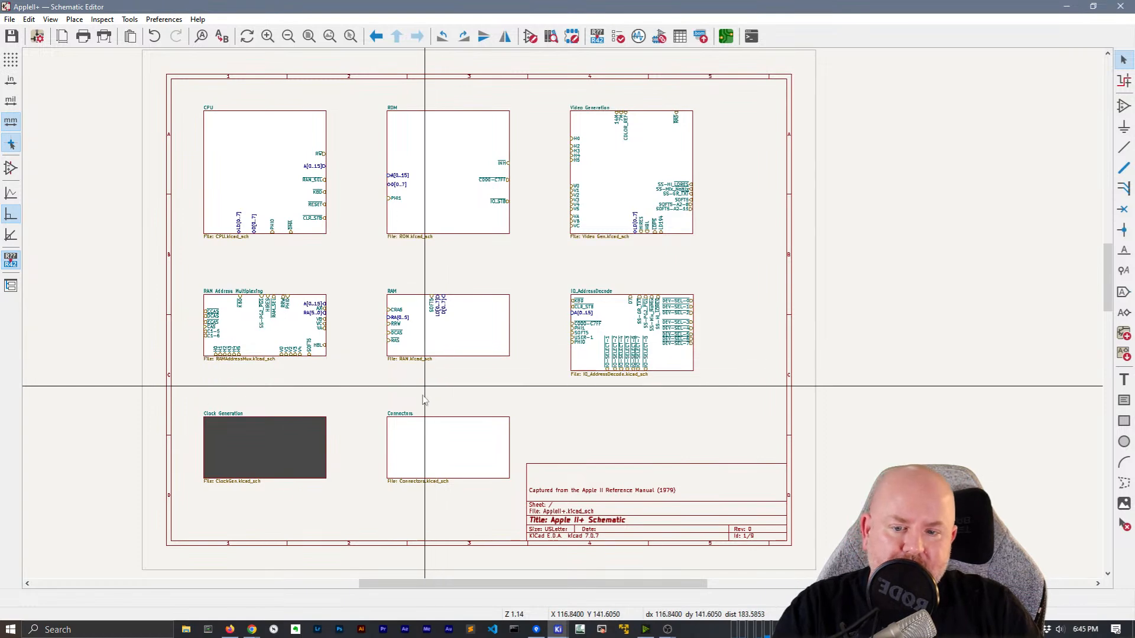
double_click(443, 452)
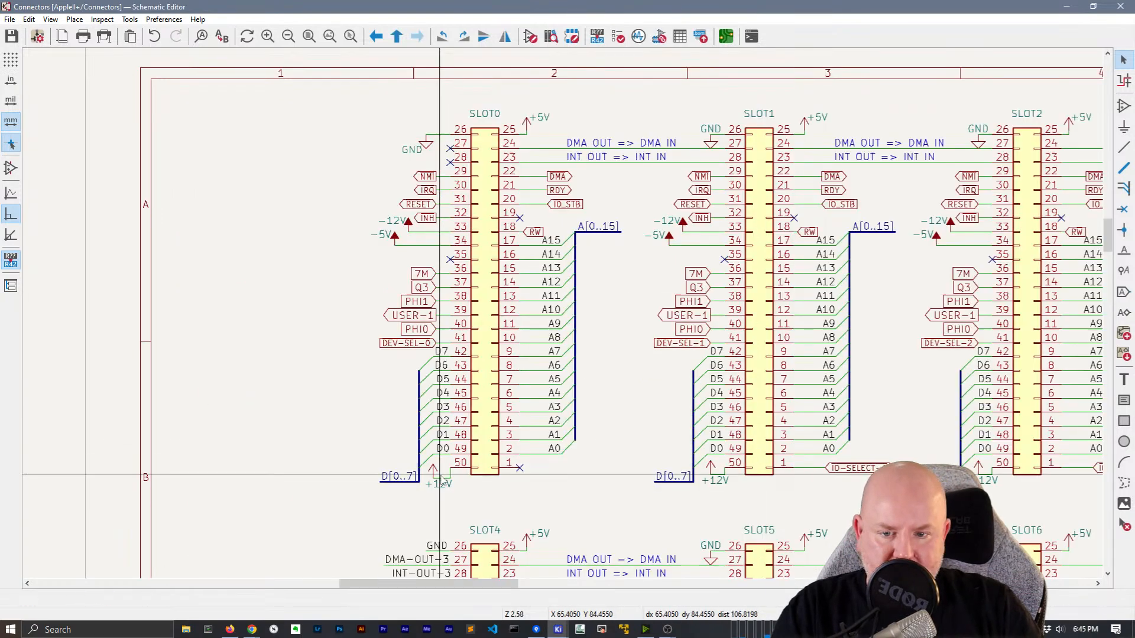
Select SLOT0's labels: 7M–DEV-SEL-0, NMI, IRQ, RESET, INH, DMA, RDY, IO_STB and RW
drag(435, 278, 406, 248)
shift+click(427, 218)
shift+click(425, 204)
shift+click(427, 191)
shift+click(427, 176)
shift+click(557, 177)
shift+click(559, 191)
shift+click(566, 204)
shift+click(536, 232)
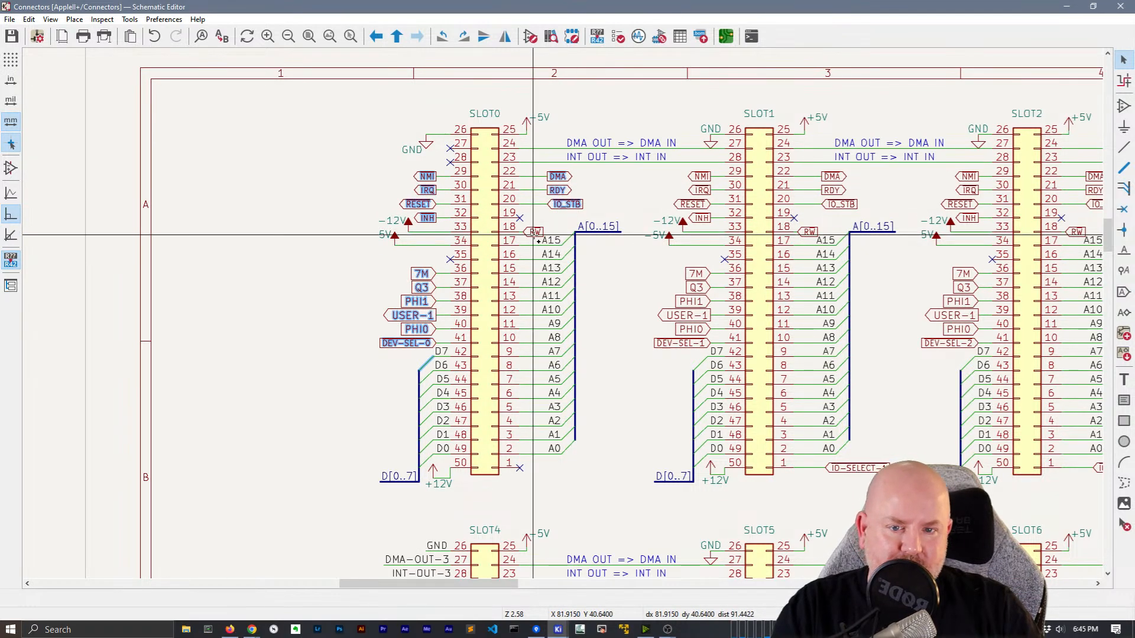
Add SLOT1's NMI–INH, 7M–DEV-SEL-1, DMA, RDY and IO_STB labels, excluding the -12V symbol
shift+drag(703, 221, 682, 173)
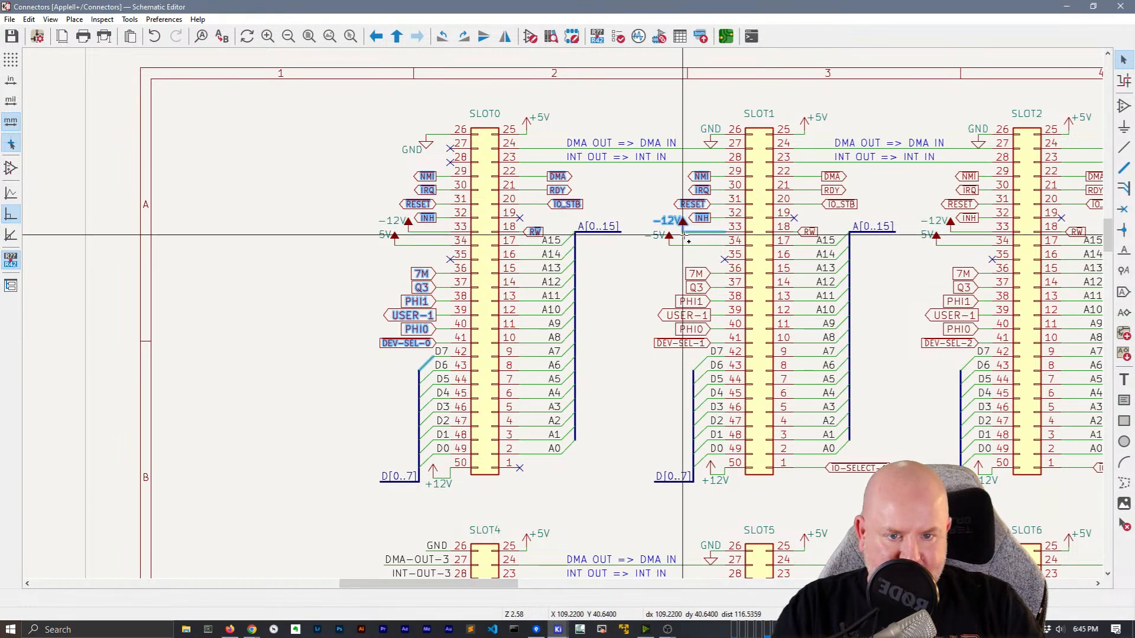
ctrl+shift+click(683, 225)
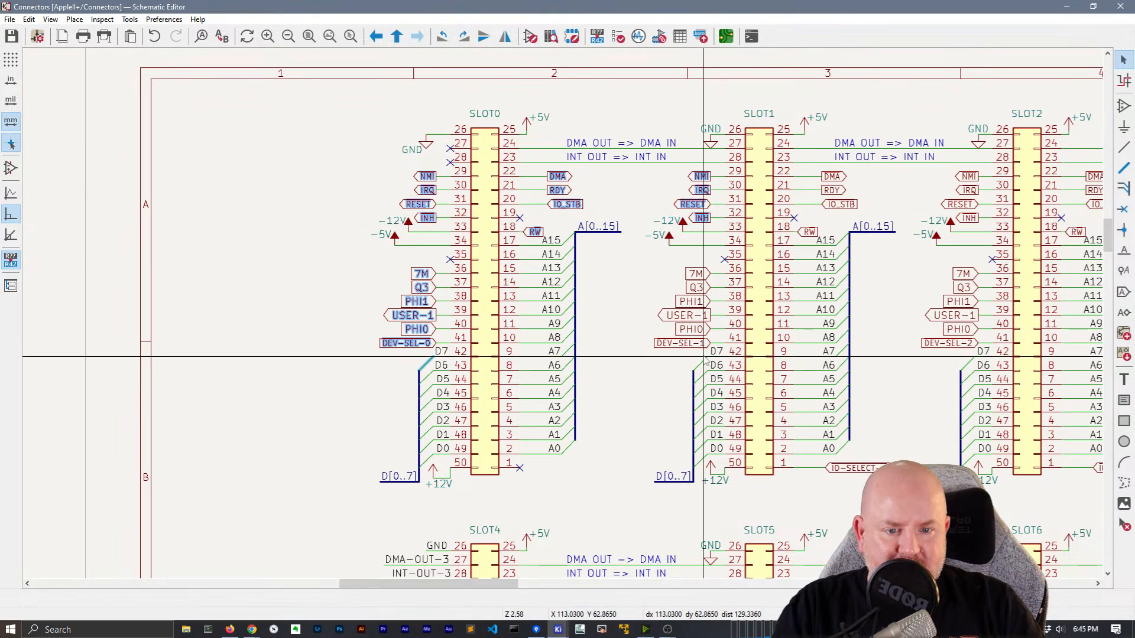
shift+drag(706, 353, 683, 263)
shift+drag(833, 217, 848, 171)
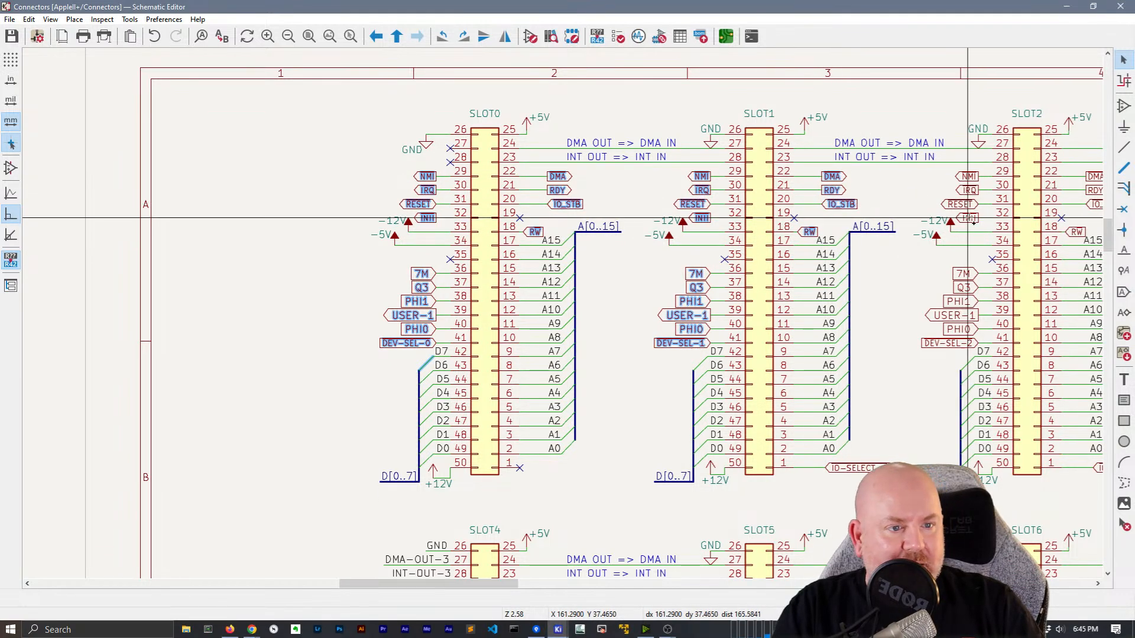
Add SLOT2's and SLOT3's signal labels, including SLOT3's DMA, RDY, IO_STB and RW
middle_drag(956, 336, 739, 275)
shift+drag(750, 292, 739, 197)
shift+drag(885, 154, 875, 106)
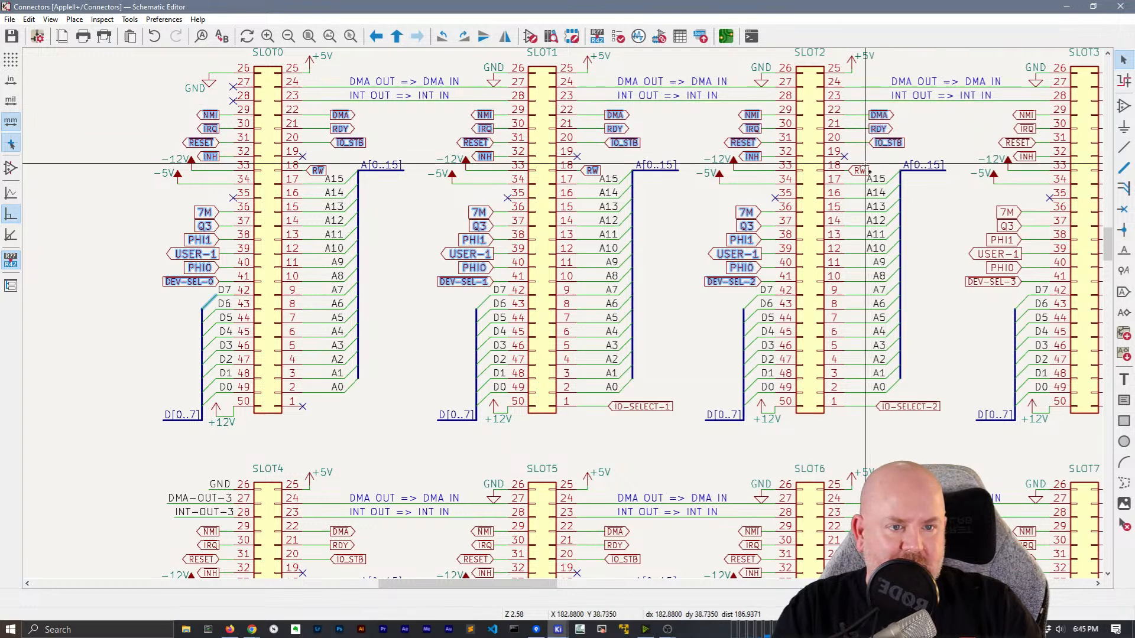
shift+drag(1029, 168, 1019, 110)
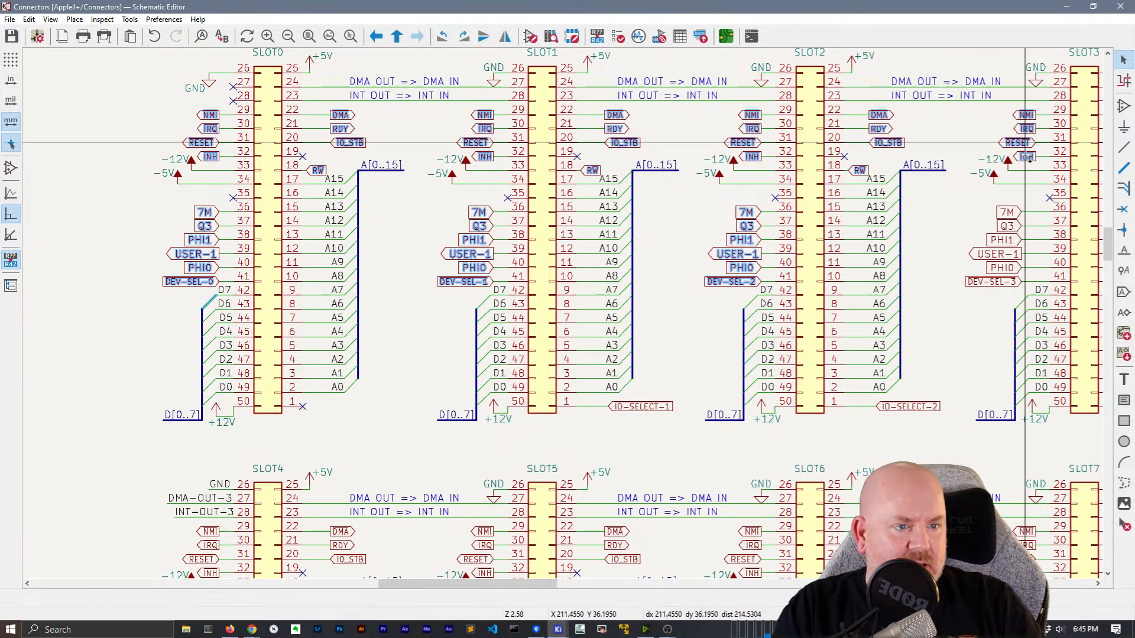
shift+drag(1014, 293, 1004, 191)
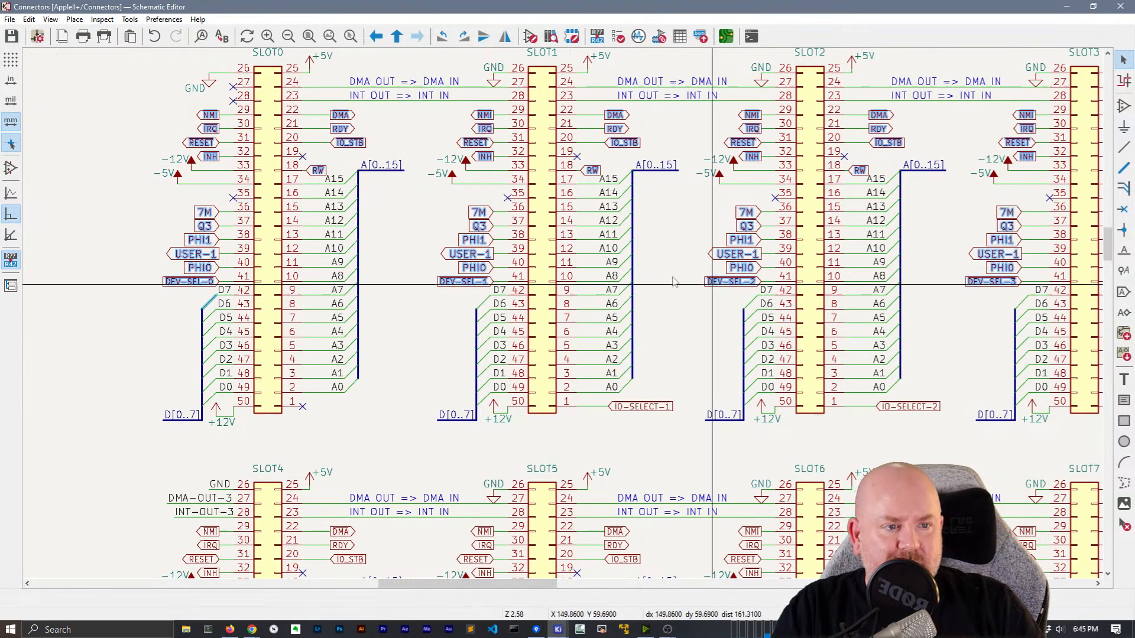
scroll(674, 269, down, 3)
middle_drag(635, 277, 516, 289)
scroll(565, 269, up, 4)
middle_drag(745, 321, 385, 318)
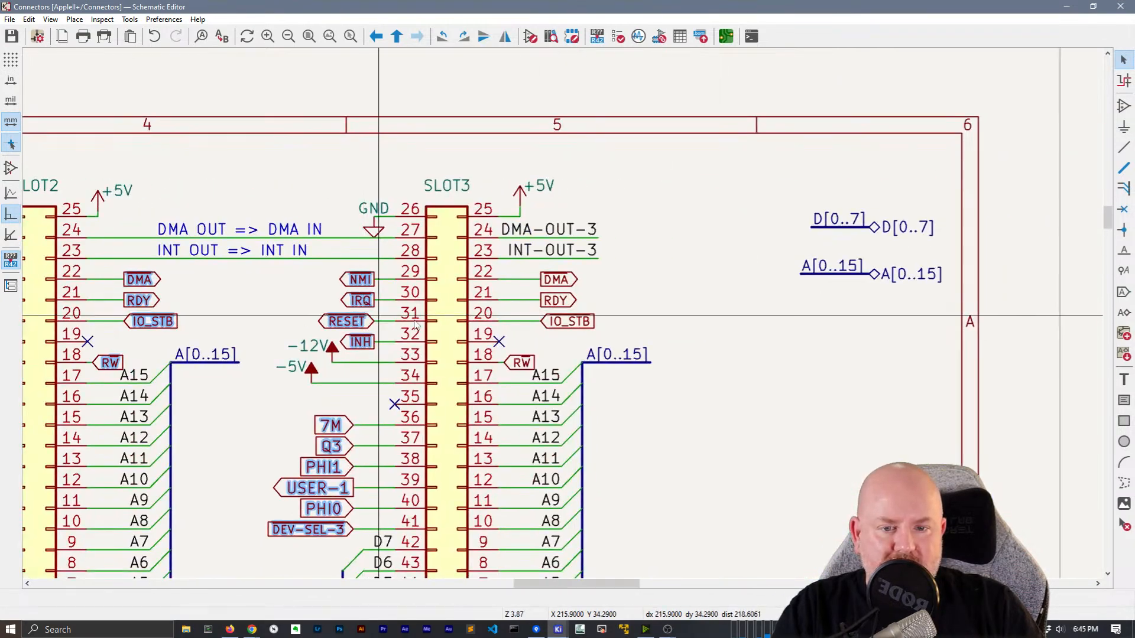
shift+drag(574, 336, 552, 270)
shift+click(524, 364)
Add IO-SELECT-3, SLOT7's labels, SLOT6's DMA/RDY/IO_STB, and IO-SELECT-6 and IO-SELECT-7
scroll(684, 431, down, 2)
middle_drag(516, 383, 607, 163)
shift+click(615, 289)
middle_drag(592, 387, 658, 196)
shift+drag(643, 250, 633, 221)
shift+drag(507, 271, 509, 216)
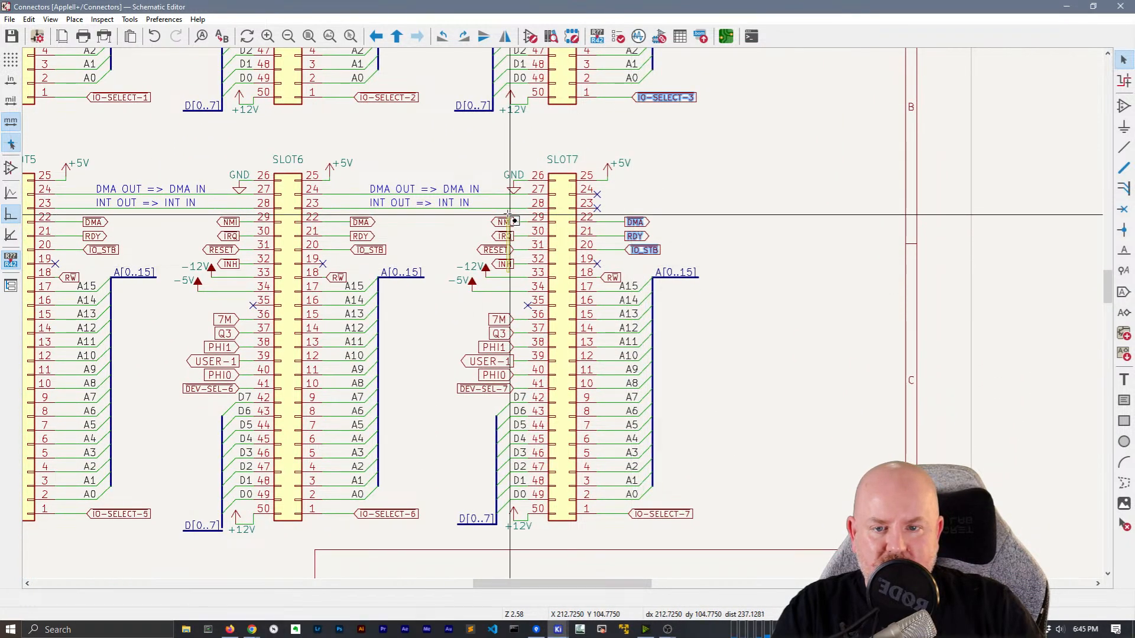
shift+drag(379, 263, 360, 223)
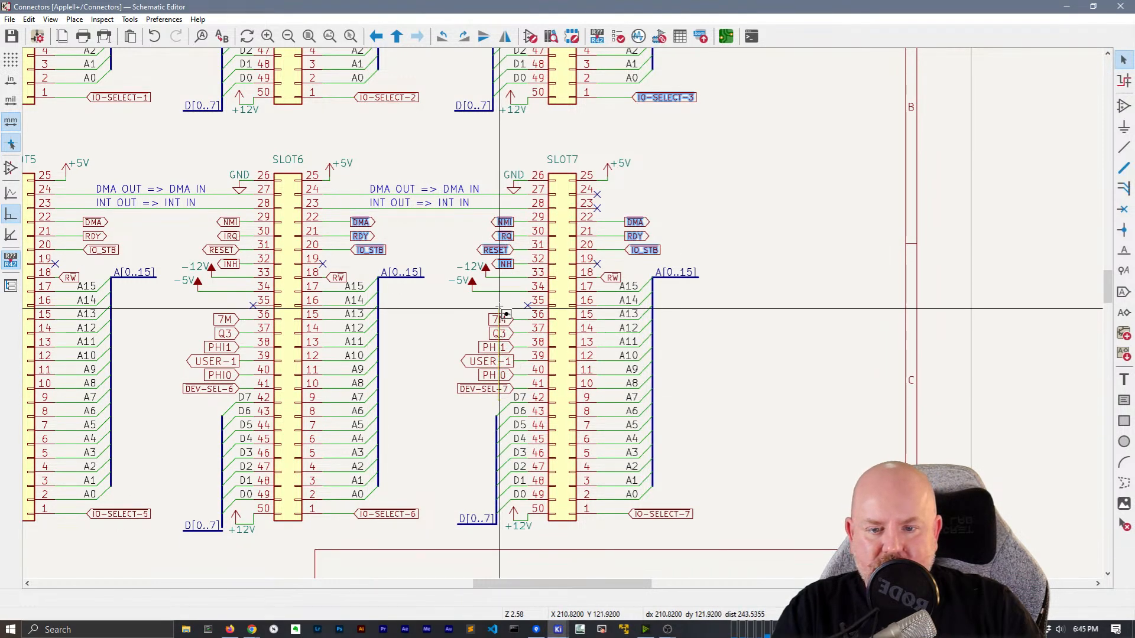
shift+drag(501, 399, 492, 309)
shift+drag(692, 532, 682, 503)
shift+drag(416, 536, 407, 506)
Add IO-SELECT-5, SLOT6's 7M–DEV-SEL-6, and SLOT5's DMA, RDY, IO_STB, RW, NMI–INH, 7M–DEV-SEL-5
middle_drag(389, 440, 666, 381)
shift+drag(418, 481, 409, 440)
shift+drag(498, 342, 505, 156)
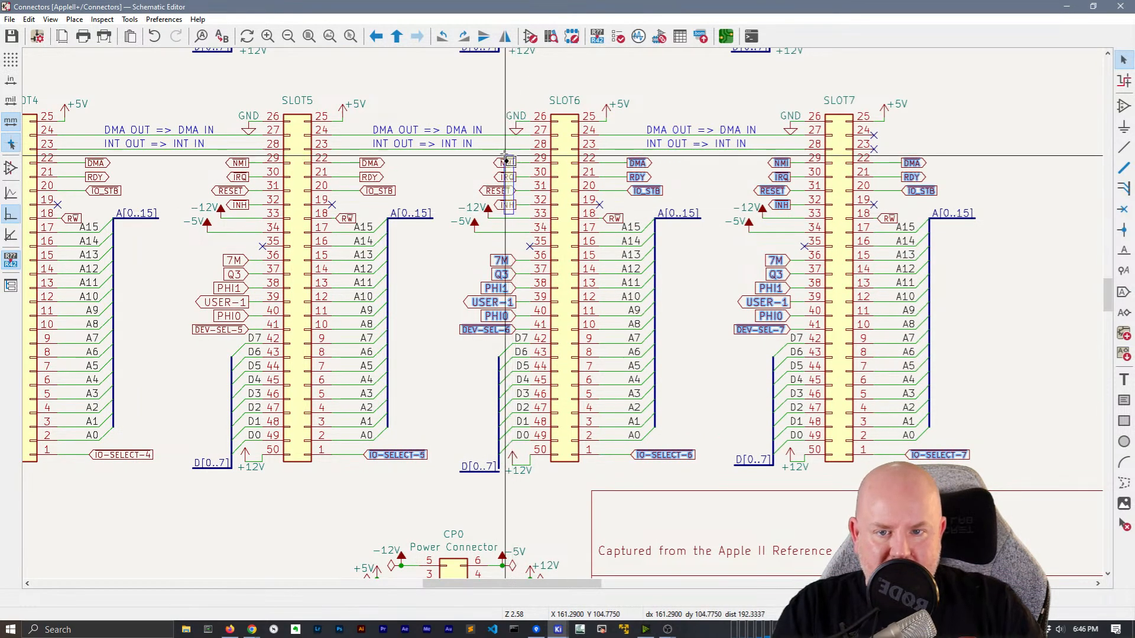
shift+drag(375, 205, 374, 149)
shift+click(353, 225)
middle_drag(276, 229, 418, 248)
shift+drag(384, 235, 375, 176)
shift+drag(380, 358, 370, 270)
Add IO-SELECT-4 and SLOT4's DMA, RDY, IO_STB, RW and 7M–DEV-SEL-4 labels
middle_drag(326, 418, 360, 332)
shift+click(316, 388)
middle_drag(344, 252, 467, 423)
shift+drag(405, 314, 396, 261)
shift+click(377, 323)
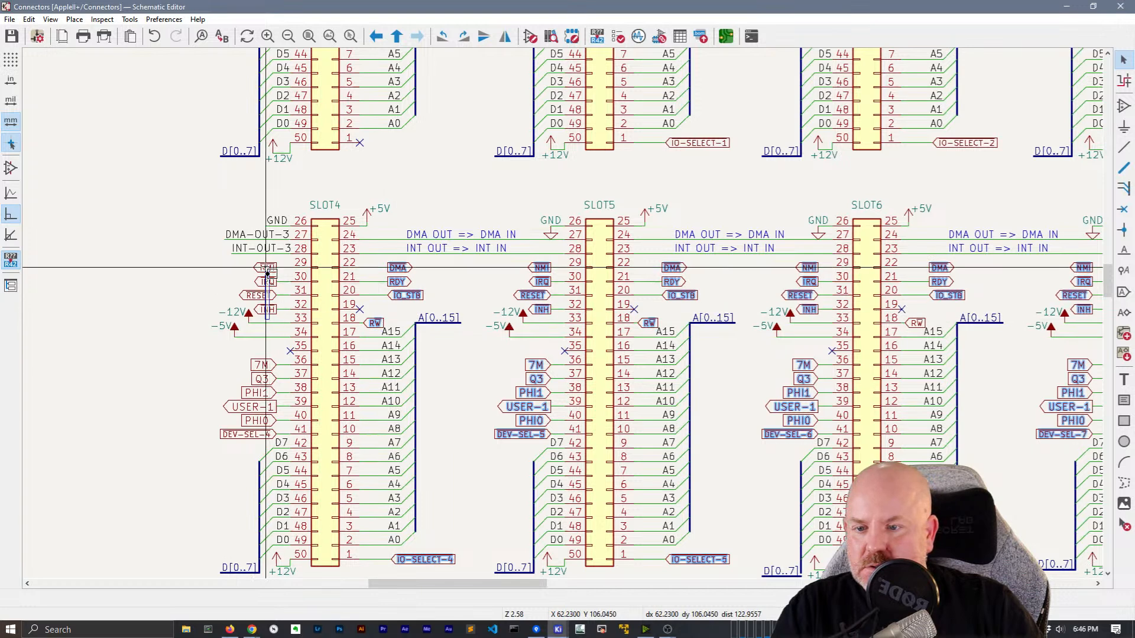
shift+drag(266, 445, 257, 350)
Add the IO-SELECT-1 label and zoom out to show all eight slots
mouse_move(201, 447)
middle_down()
mouse_move(208, 397)
mouse_move(179, 517)
mouse_move(182, 444)
middle_up()
middle_drag(634, 181, 418, 279)
shift+drag(484, 272, 464, 233)
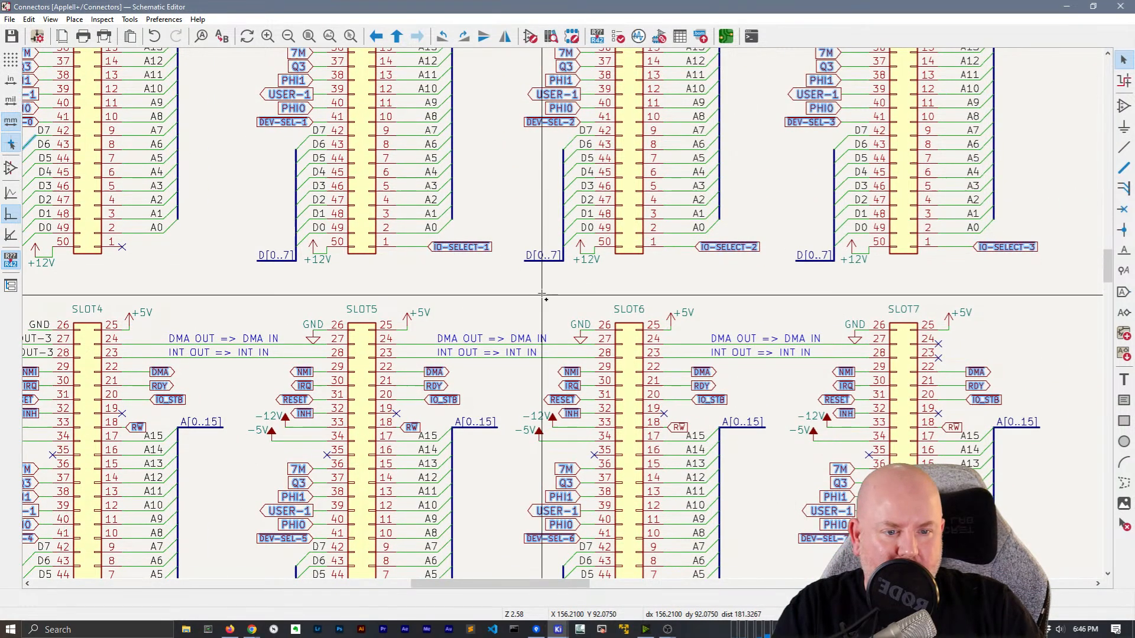
scroll(563, 318, down, 2)
middle_drag(563, 318, 521, 348)
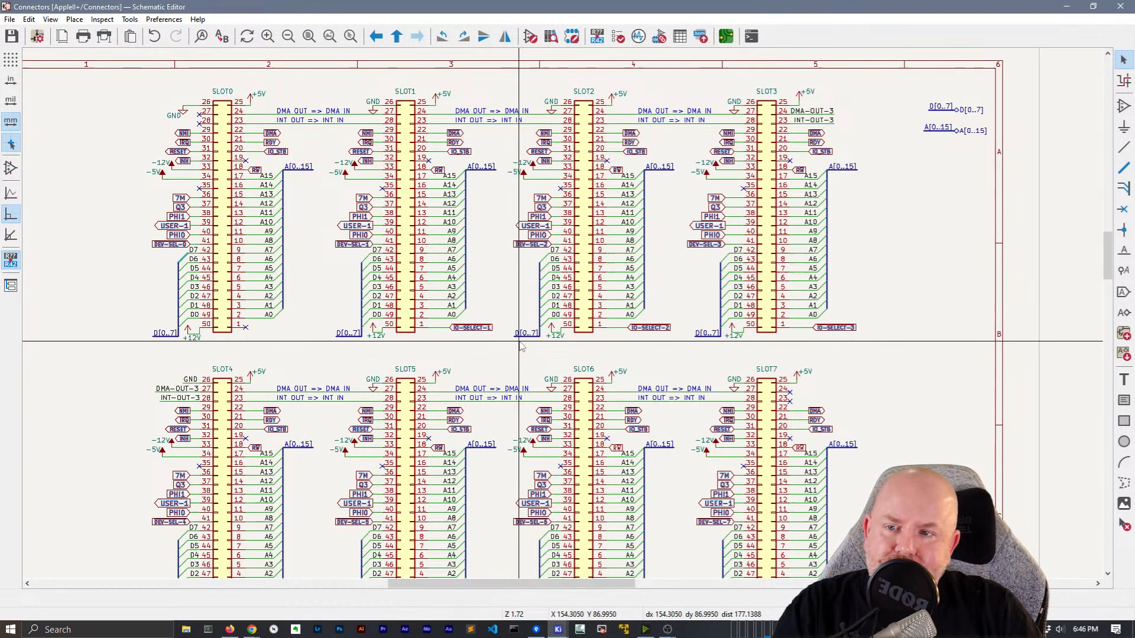
right_click(272, 151)
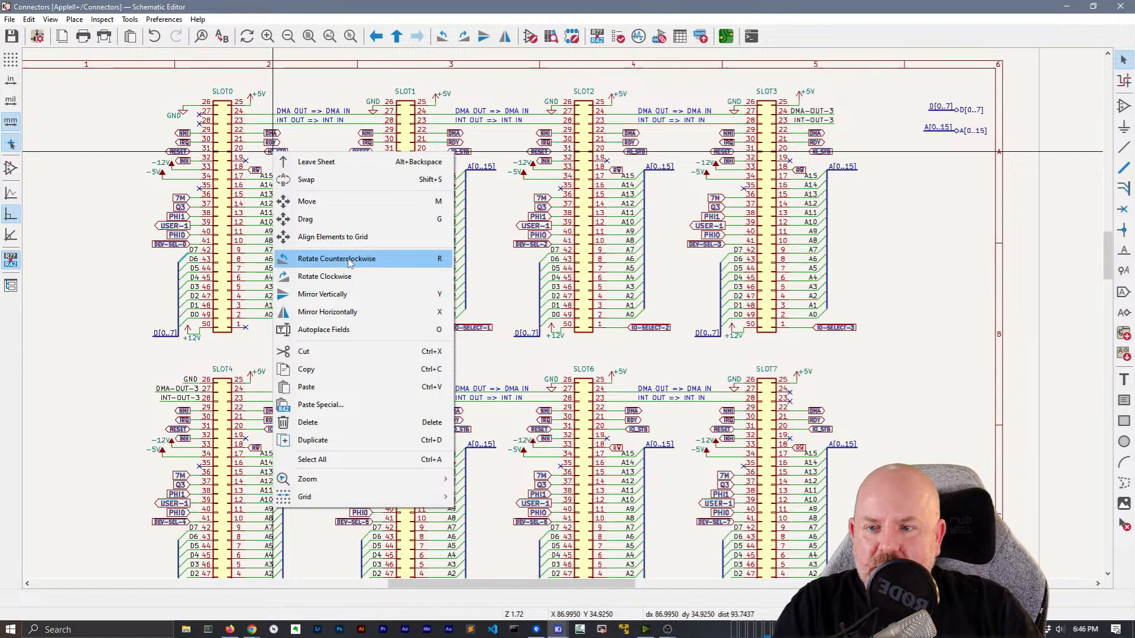
key(Escape)
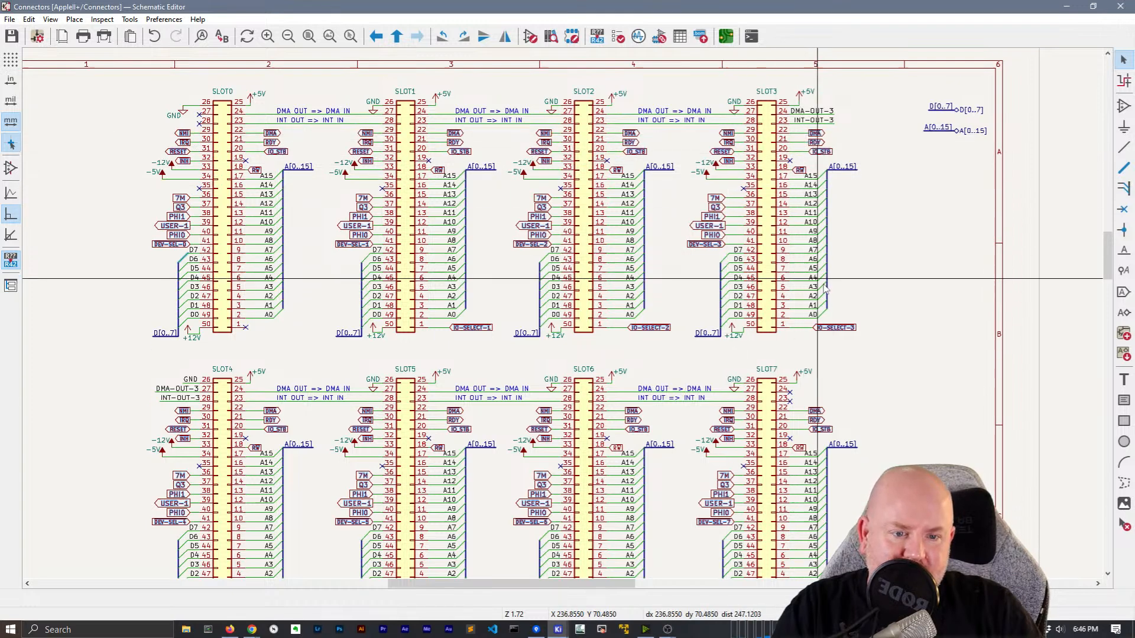
middle_drag(479, 339, 476, 156)
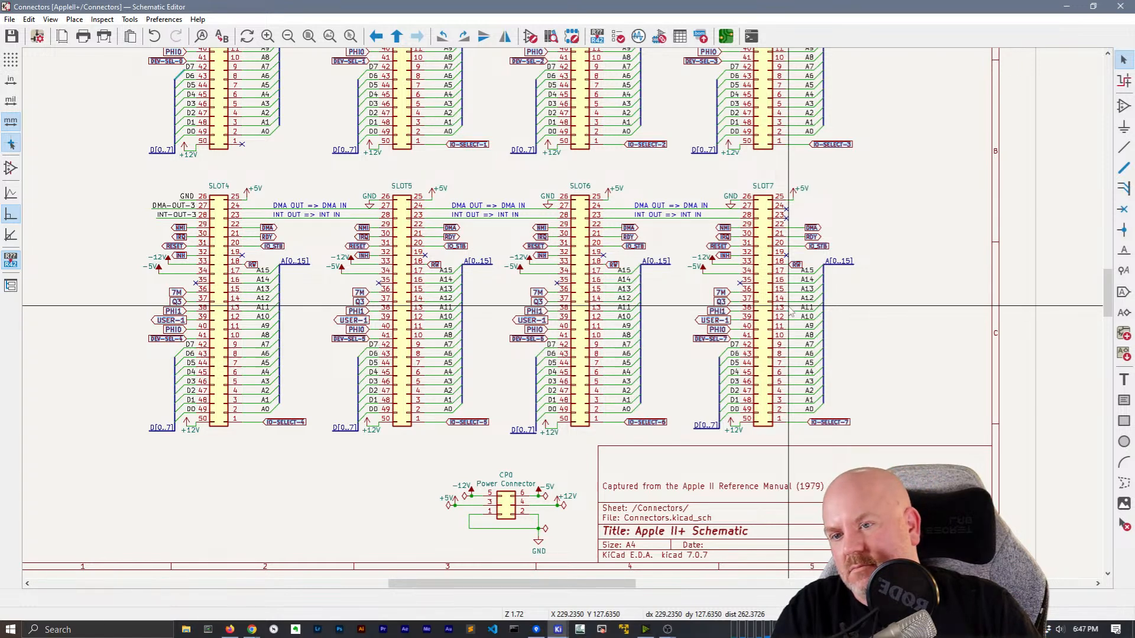
scroll(792, 312, up, 4)
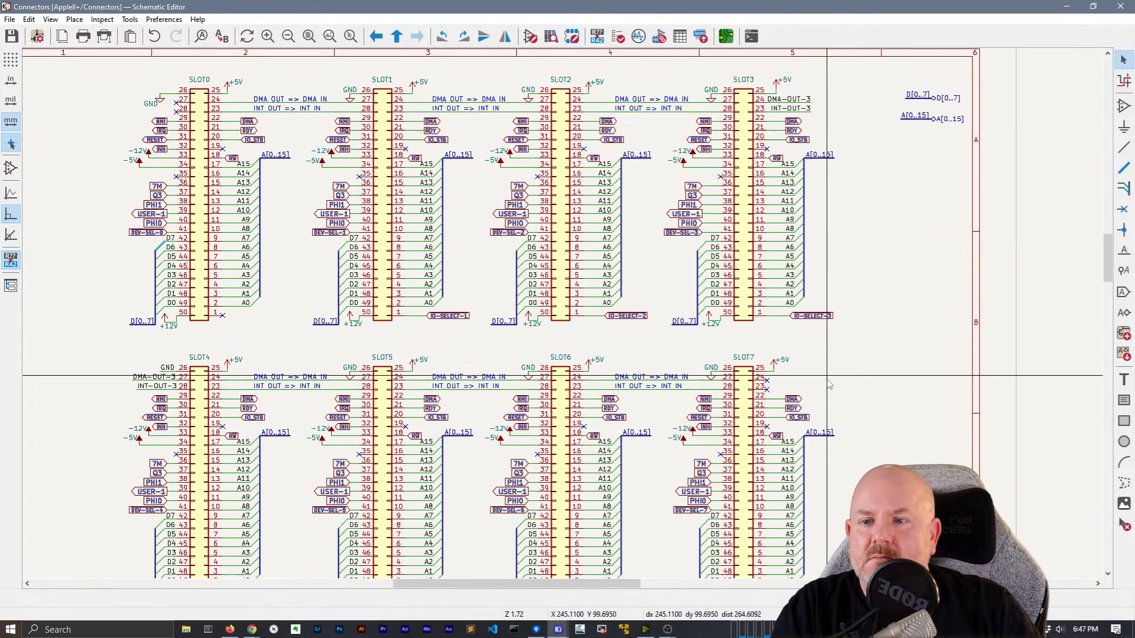
scroll(829, 383, up, 1)
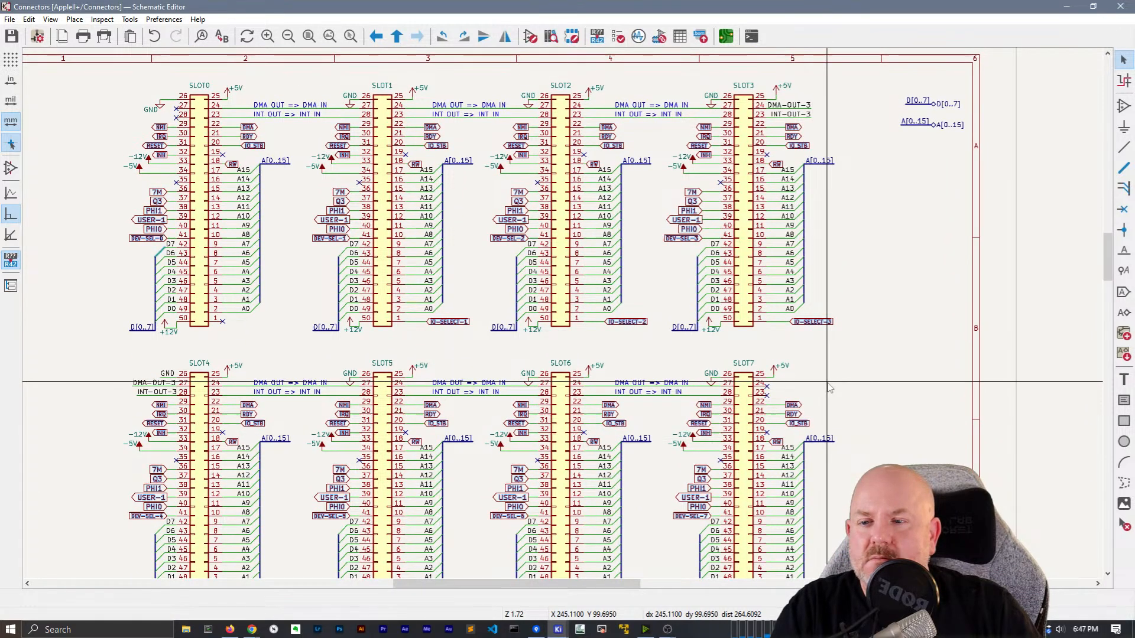
right_click(521, 202)
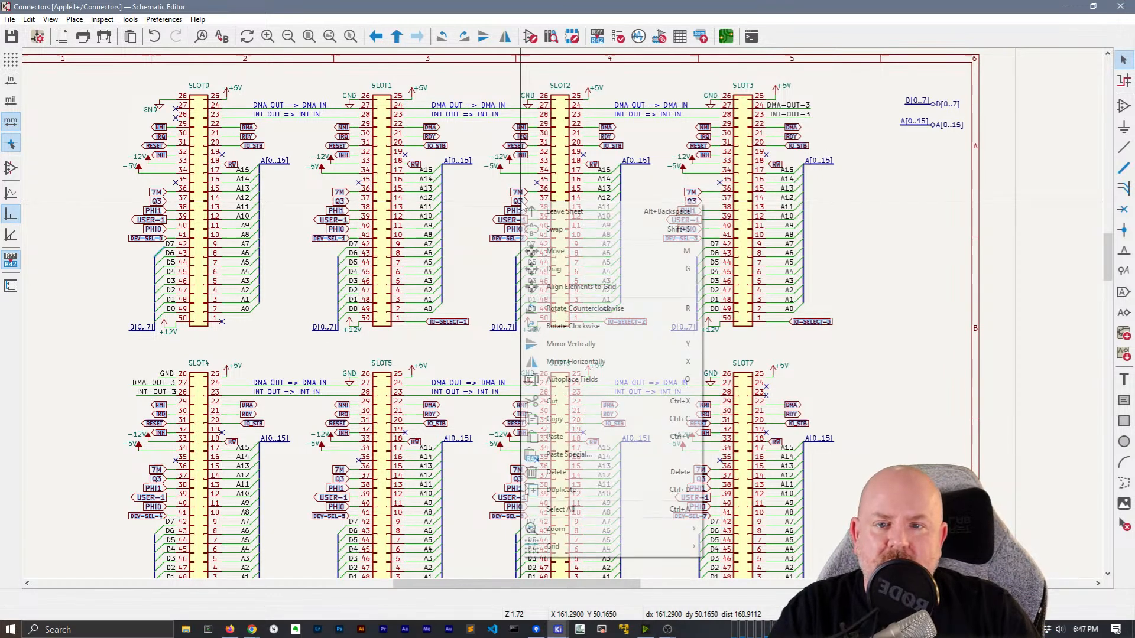
click(848, 5)
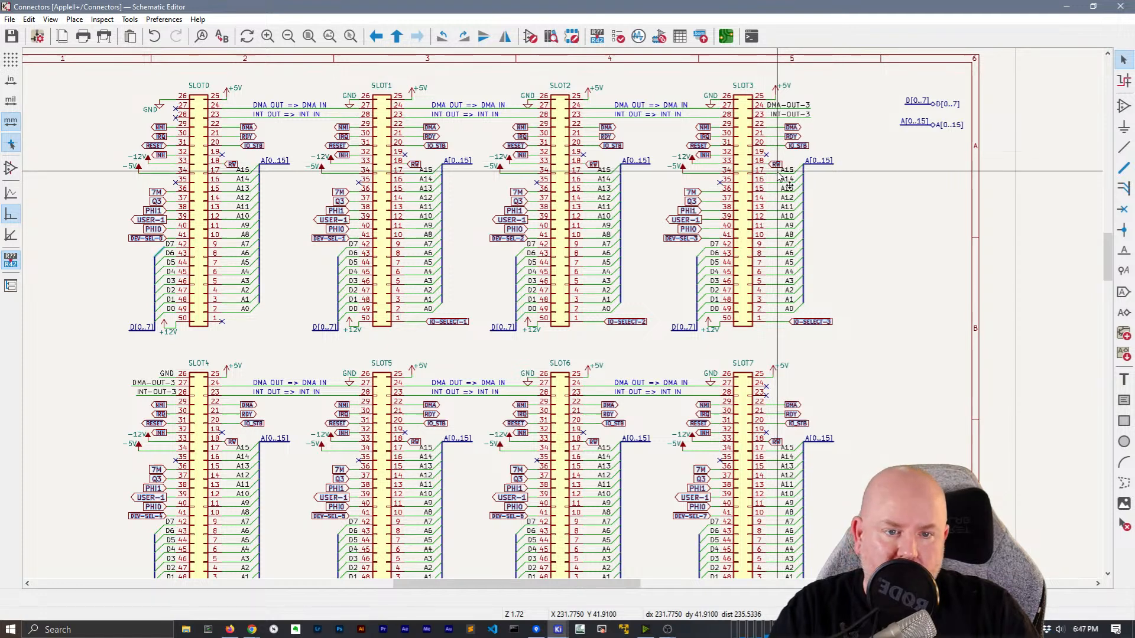
scroll(906, 273, down, 3)
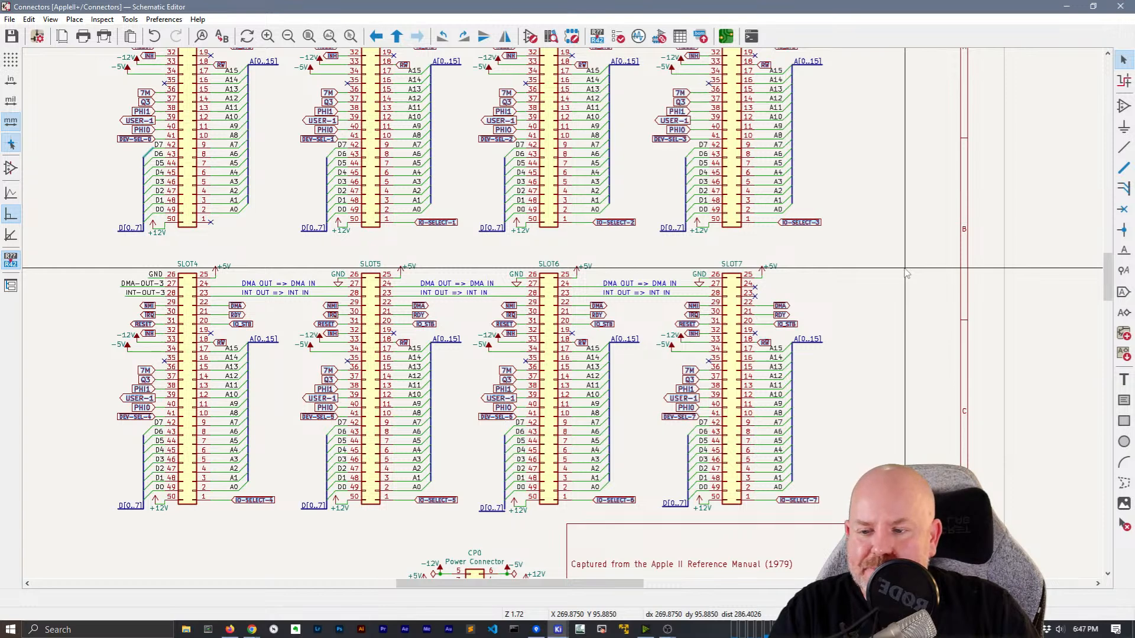
Convert SLOT0's NMI, IRQ, RESET, INH, DMA, RDY and IO_STB labels to hierarchical labels
middle_drag(346, 173, 675, 326)
scroll(523, 260, up, 2)
scroll(721, 299, up, 2)
middle_drag(723, 323, 723, 321)
click(413, 259)
shift+click(417, 237)
shift+click(415, 217)
shift+click(417, 197)
shift+click(627, 237)
shift+click(613, 217)
shift+click(612, 196)
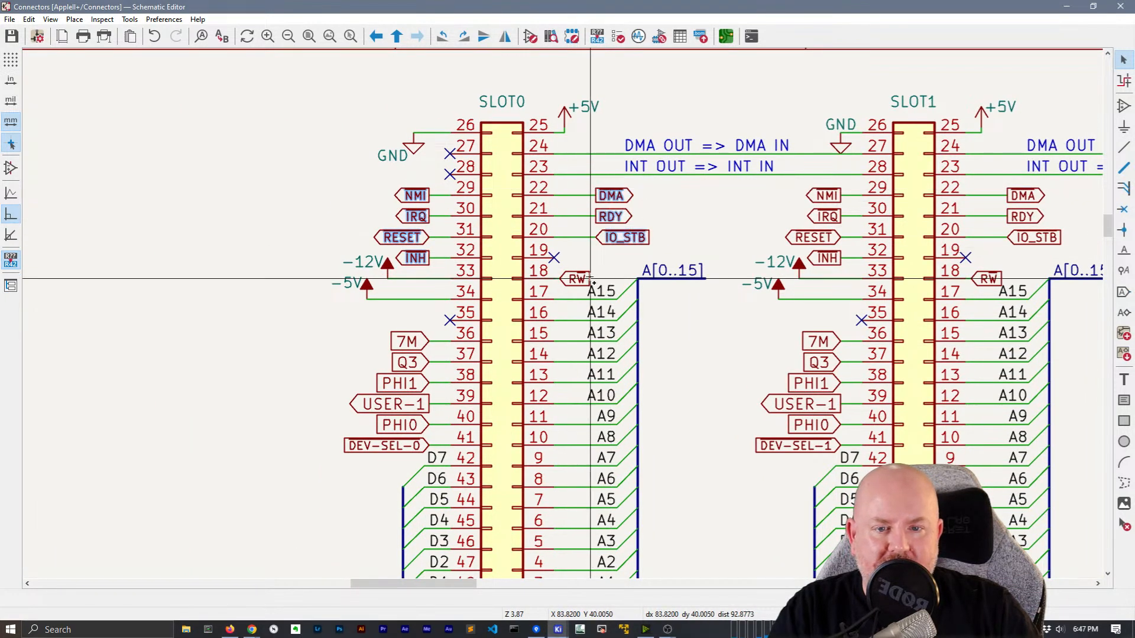
right_click(403, 336)
mouse_move(475, 444)
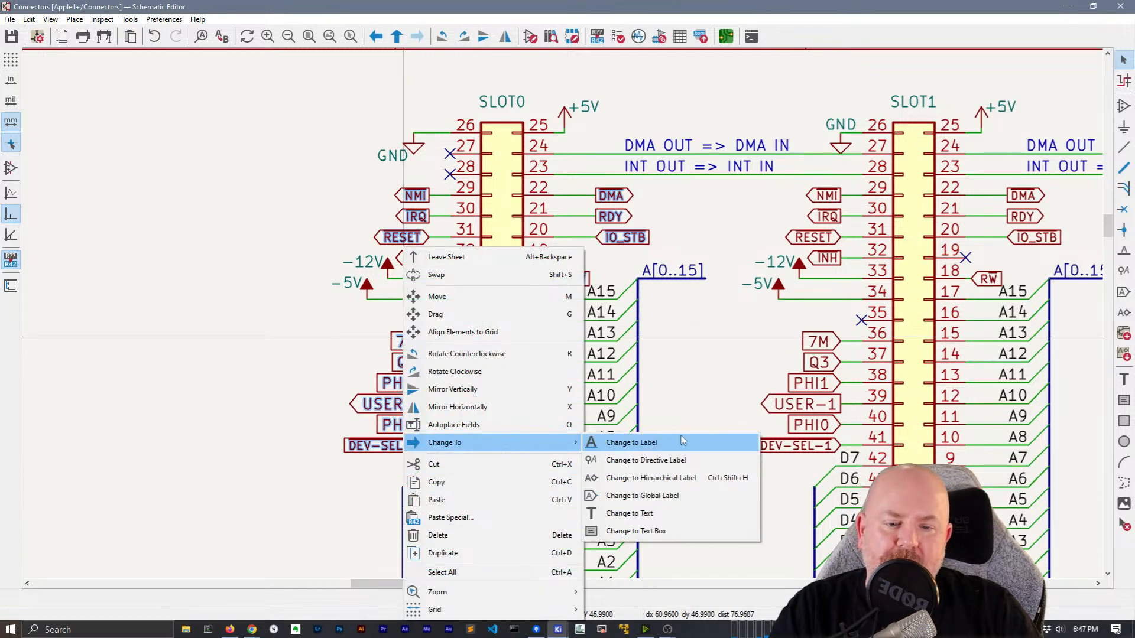
click(680, 473)
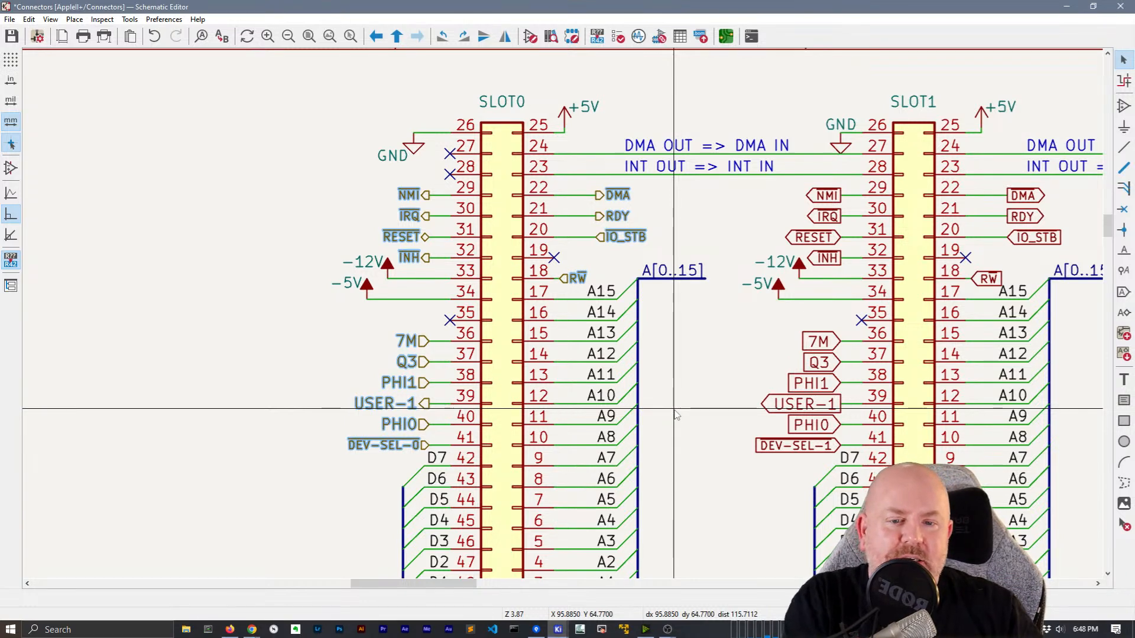
Convert SLOT1's NMI–INH, DMA, RDY, IO_STB, RW and 7M–DEV-SEL-1 labels to hierarchical labels
middle_drag(778, 371, 424, 378)
drag(475, 274, 458, 193)
shift+drag(680, 264, 659, 193)
shift+click(636, 286)
shift+drag(404, 489, 491, 327)
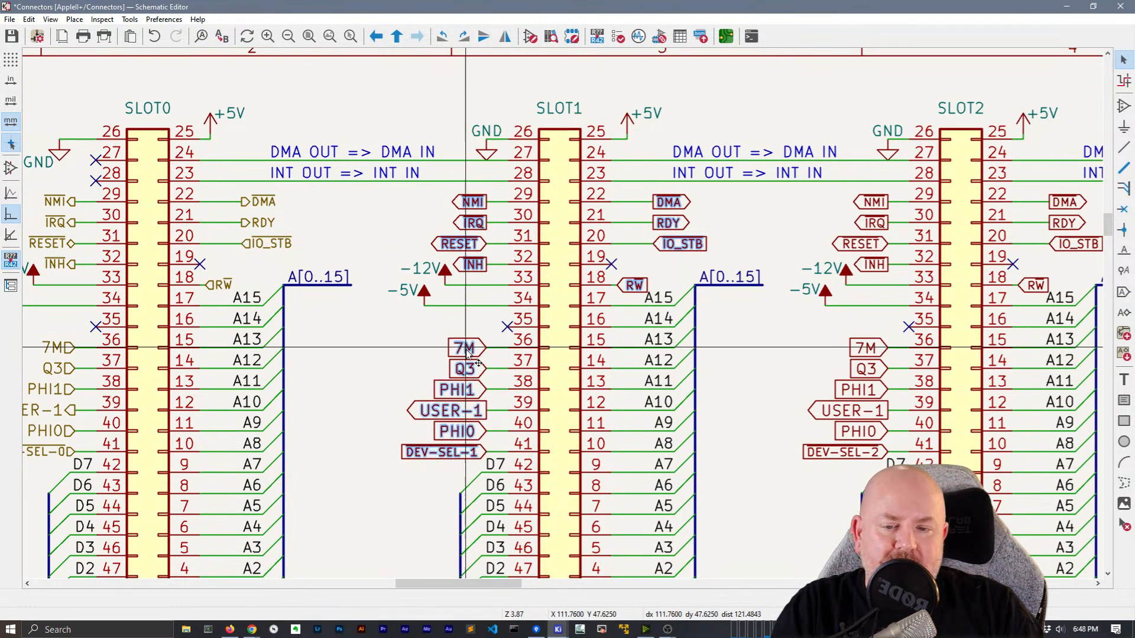
right_click(467, 353)
mouse_move(506, 442)
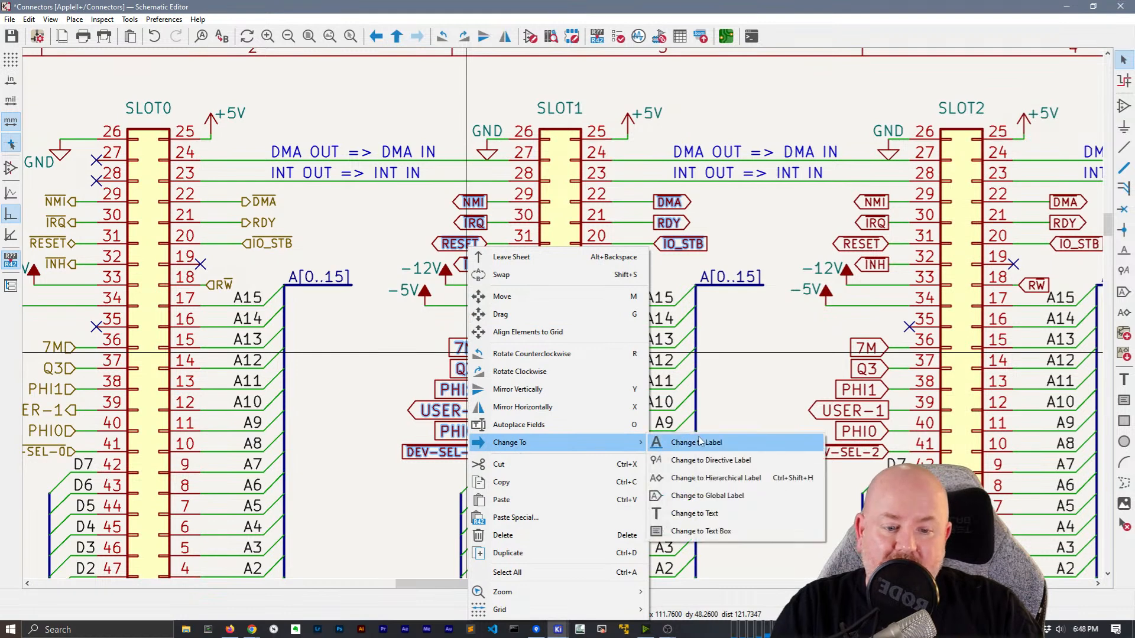
click(720, 478)
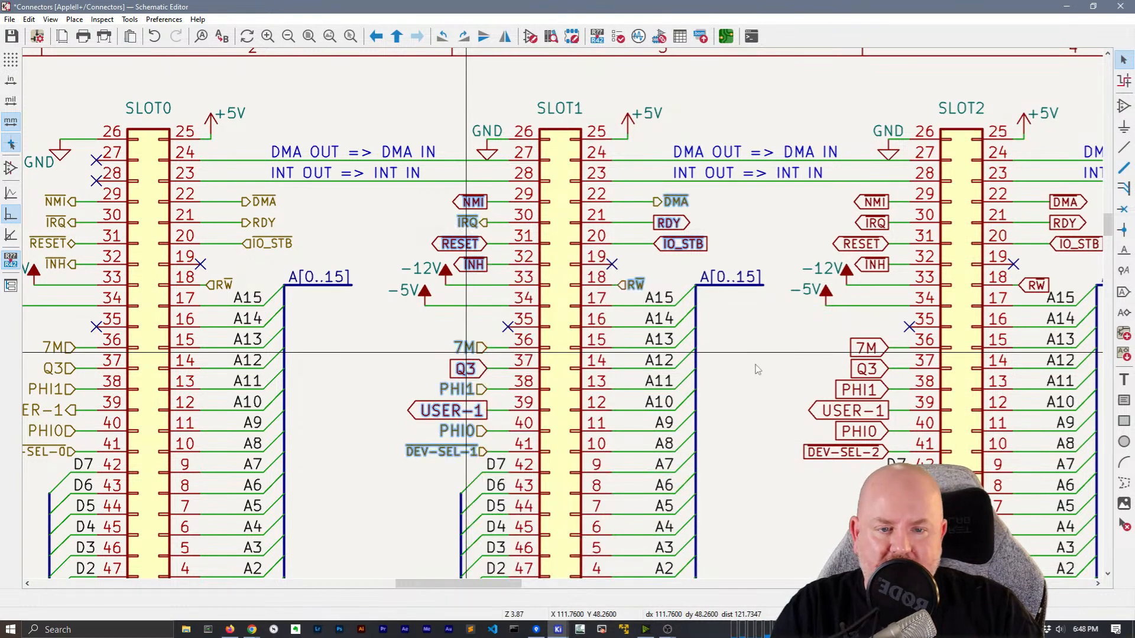
Gather SLOT2's and SLOT3's labels into a selection, then cancel and clear it
scroll(502, 362, right, 5)
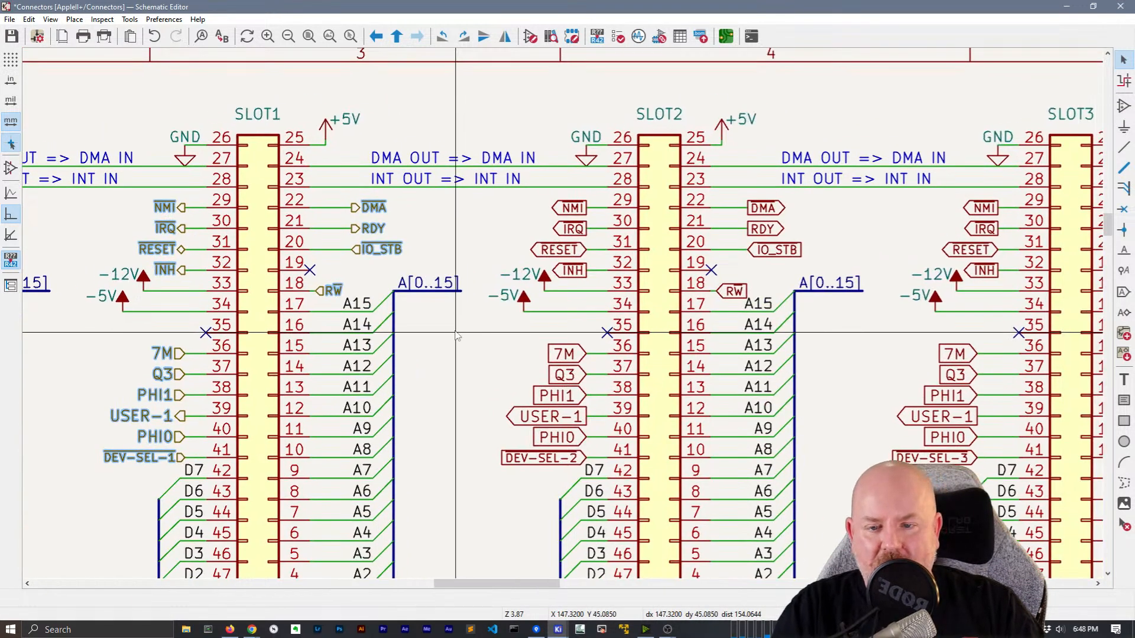
drag(579, 285, 561, 199)
shift+drag(788, 269, 759, 198)
shift+click(737, 292)
shift+drag(563, 479, 556, 349)
shift+drag(962, 467, 937, 342)
shift+drag(995, 282, 977, 203)
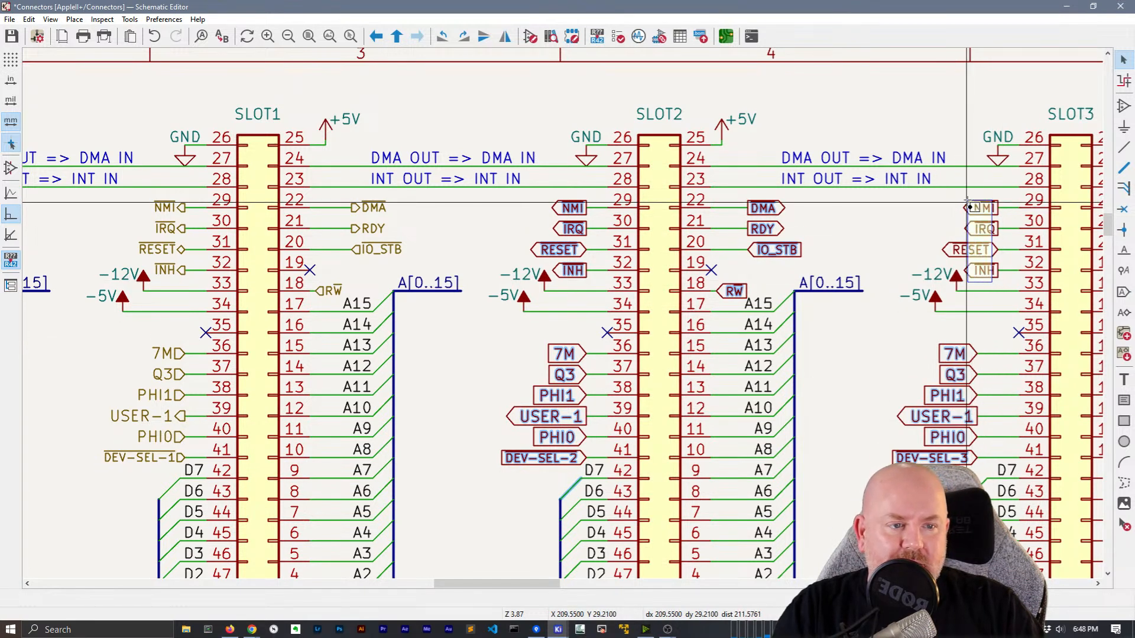
right_click(984, 209)
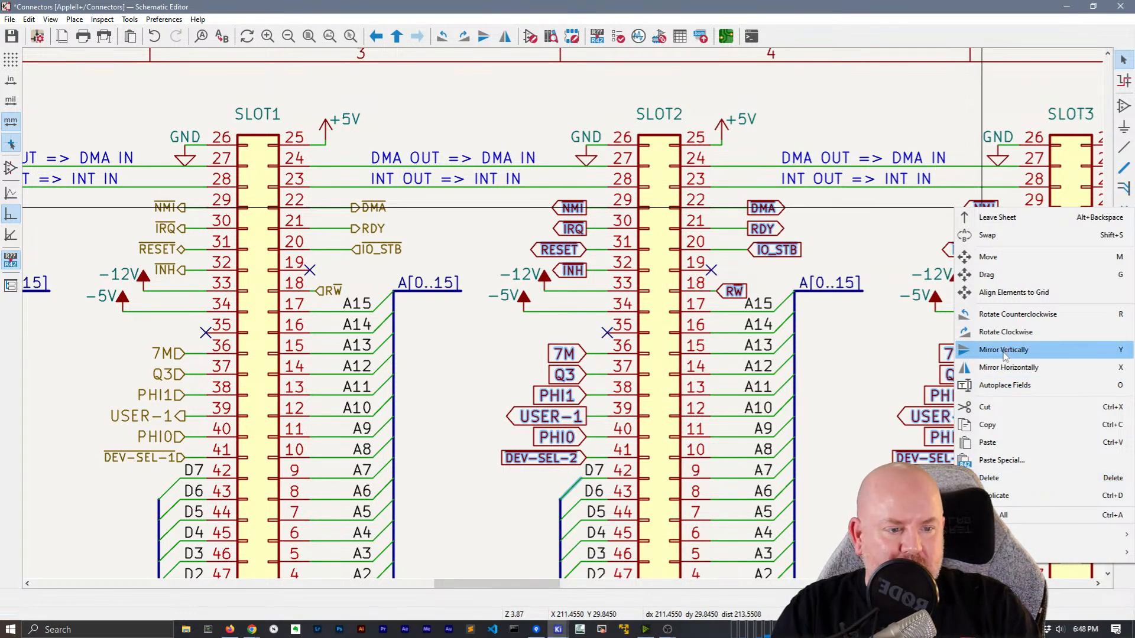
click(861, 362)
Make SLOT3's NMI–INH and SLOT2's NMI–INH, DMA, RDY, IO_STB, 7M–DEV-SEL-2 labels hierarchical
middle_drag(883, 332, 835, 328)
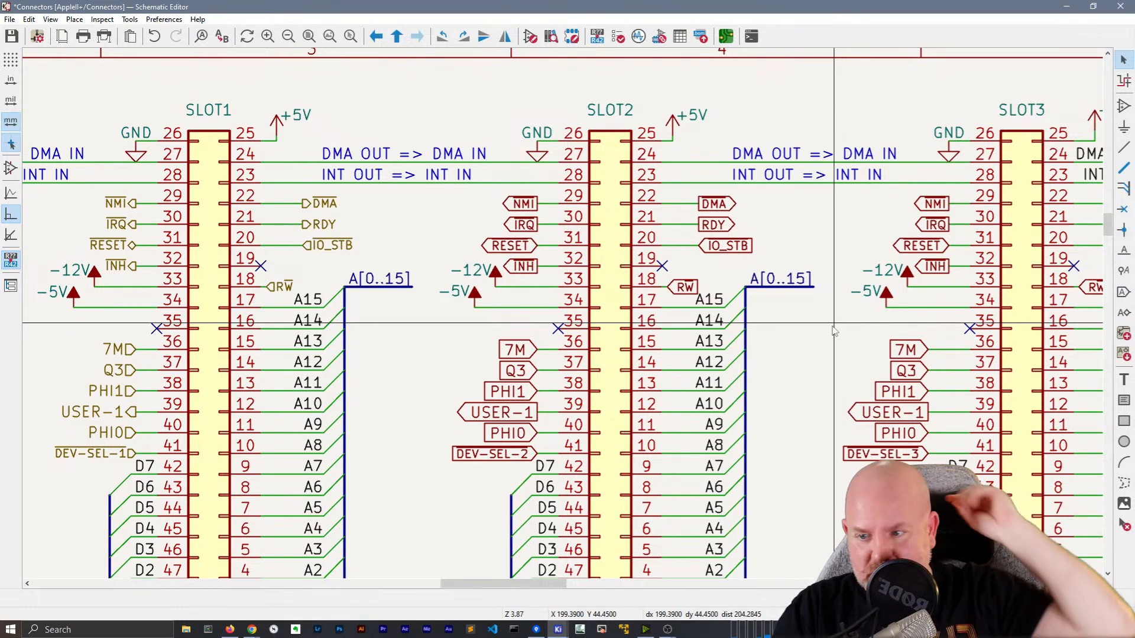
drag(940, 277, 920, 188)
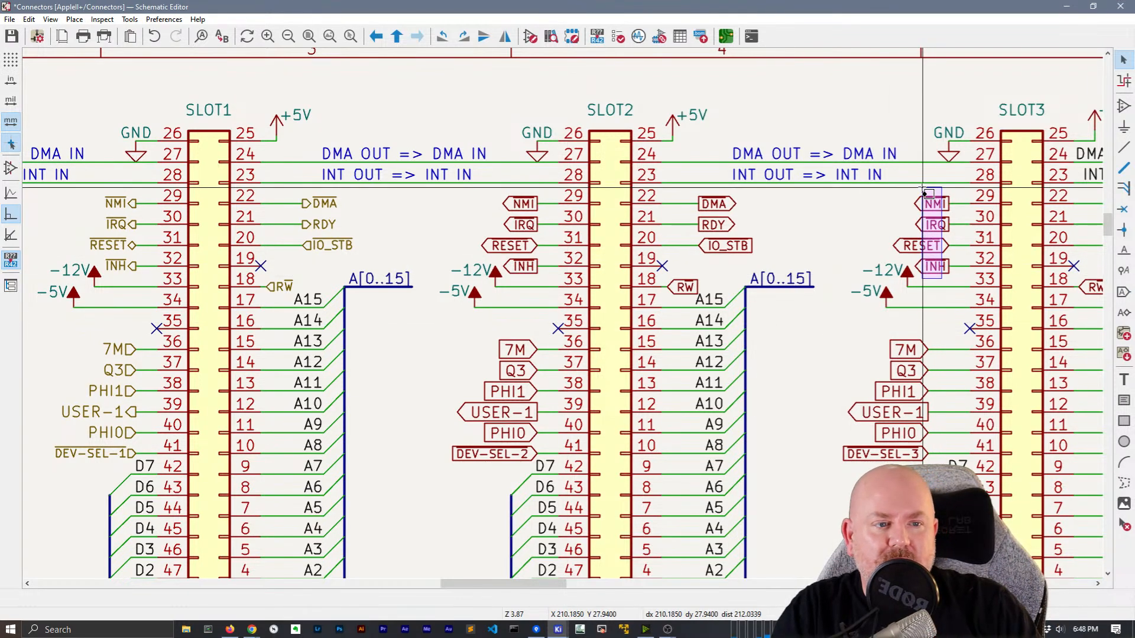
drag(726, 263, 703, 194)
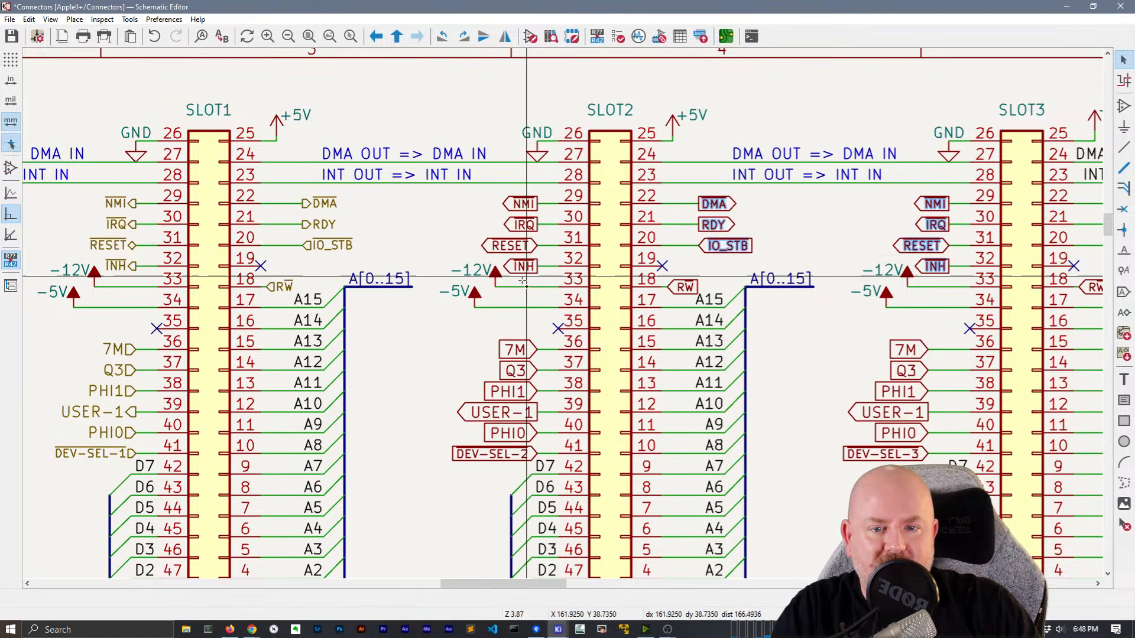
shift+drag(527, 284, 512, 183)
shift+drag(533, 473, 507, 331)
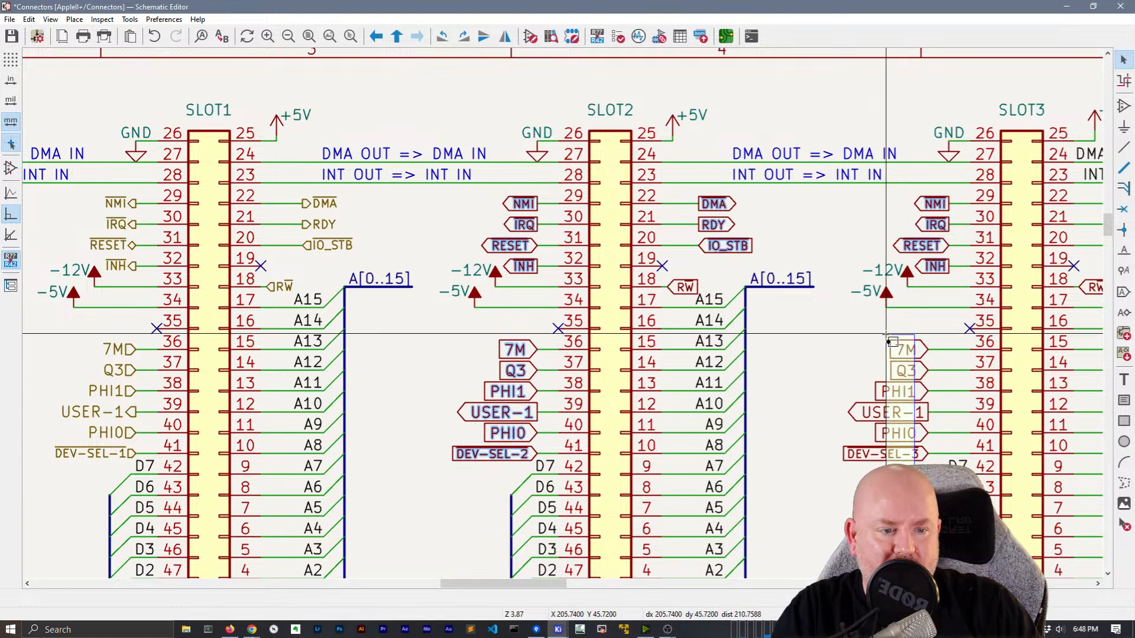
right_click(521, 219)
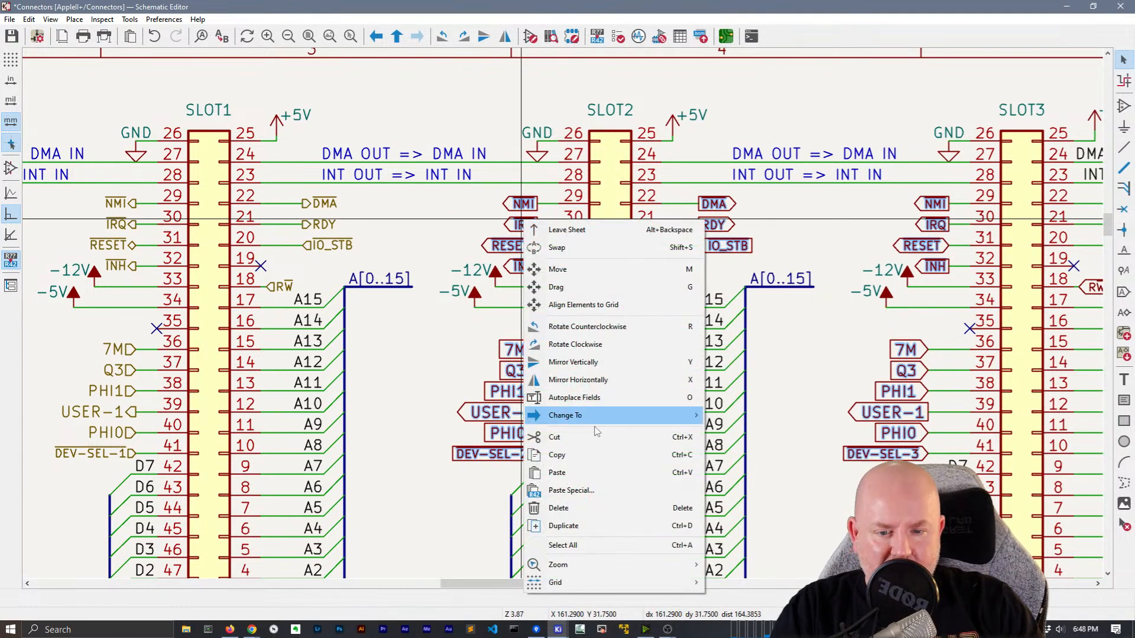
mouse_move(603, 425)
click(768, 451)
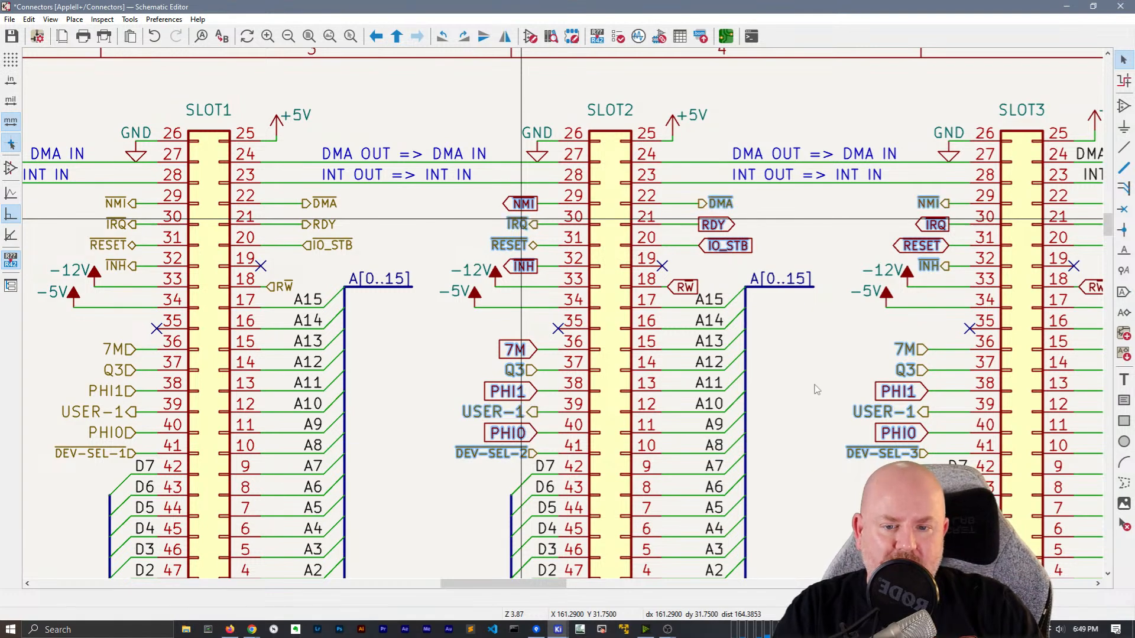
Change SLOT2's RW label to a hierarchical label
click(683, 288)
right_click(683, 288)
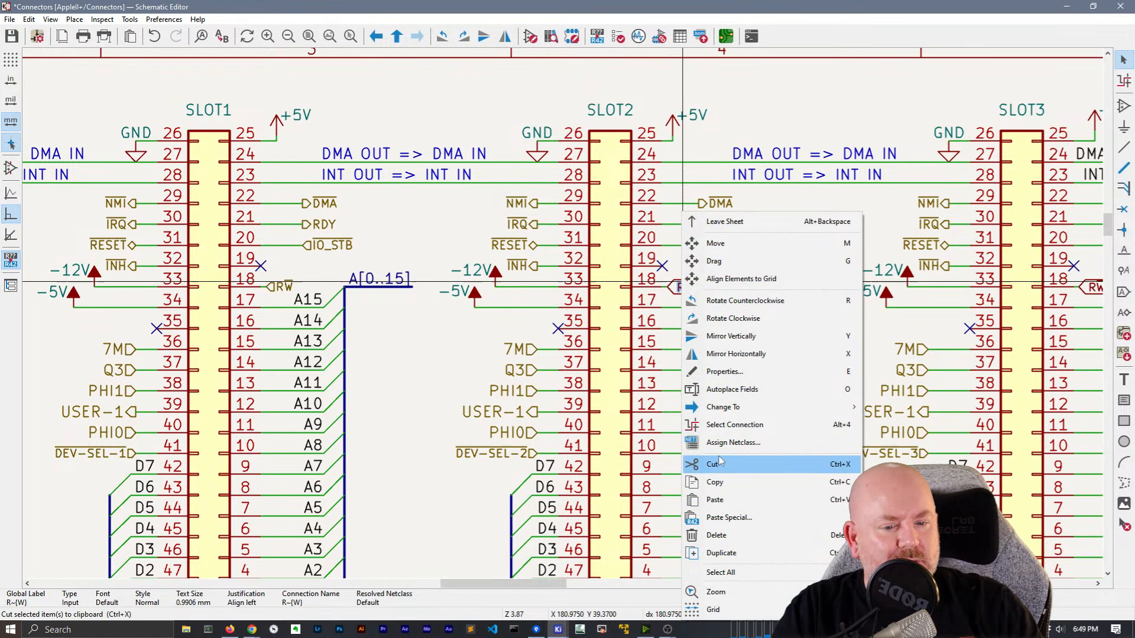
mouse_move(723, 407)
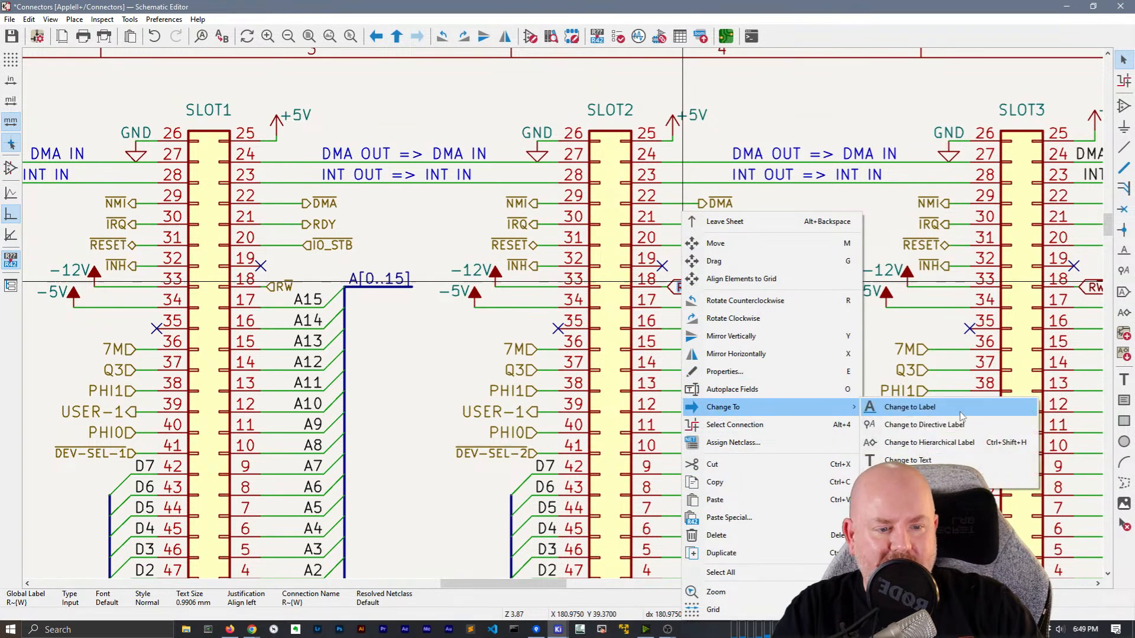
click(922, 438)
Change SLOT3's RW, DMA, RDY and IO_STB labels to hierarchical labels
scroll(810, 276, down, 3)
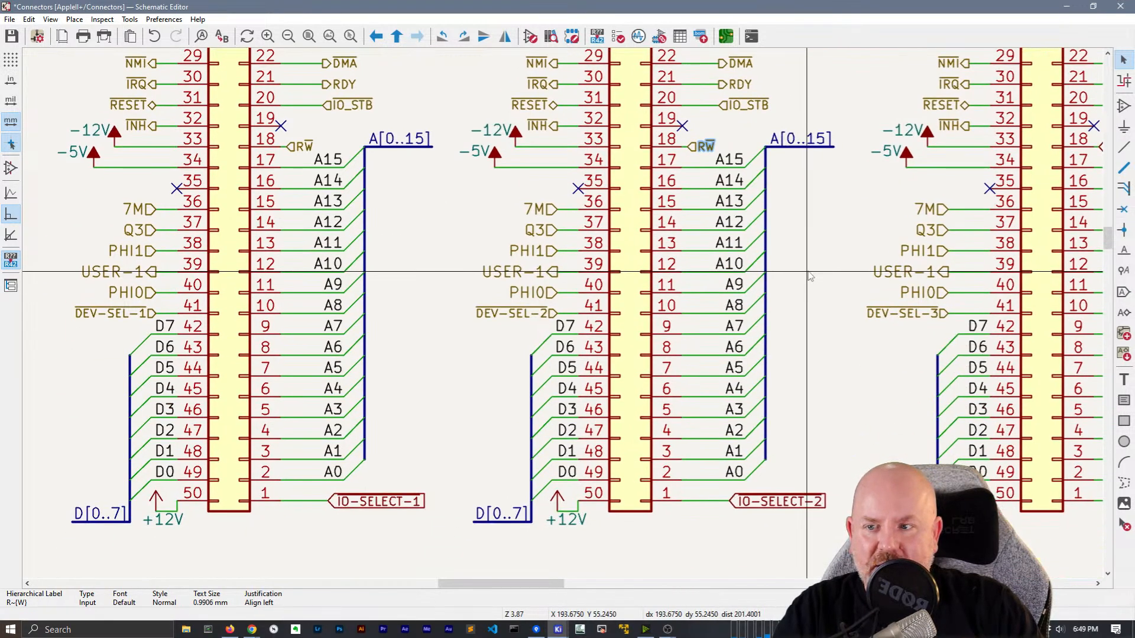
middle_drag(810, 277, 371, 386)
click(652, 273)
drag(745, 248, 683, 190)
right_click(684, 190)
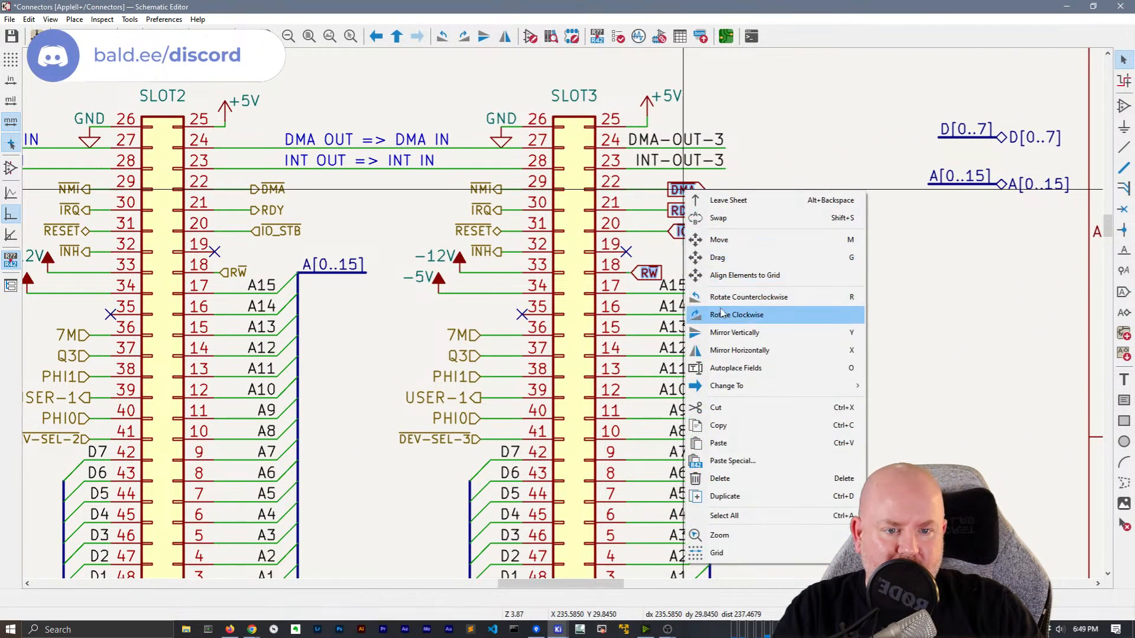
mouse_move(738, 390)
click(972, 420)
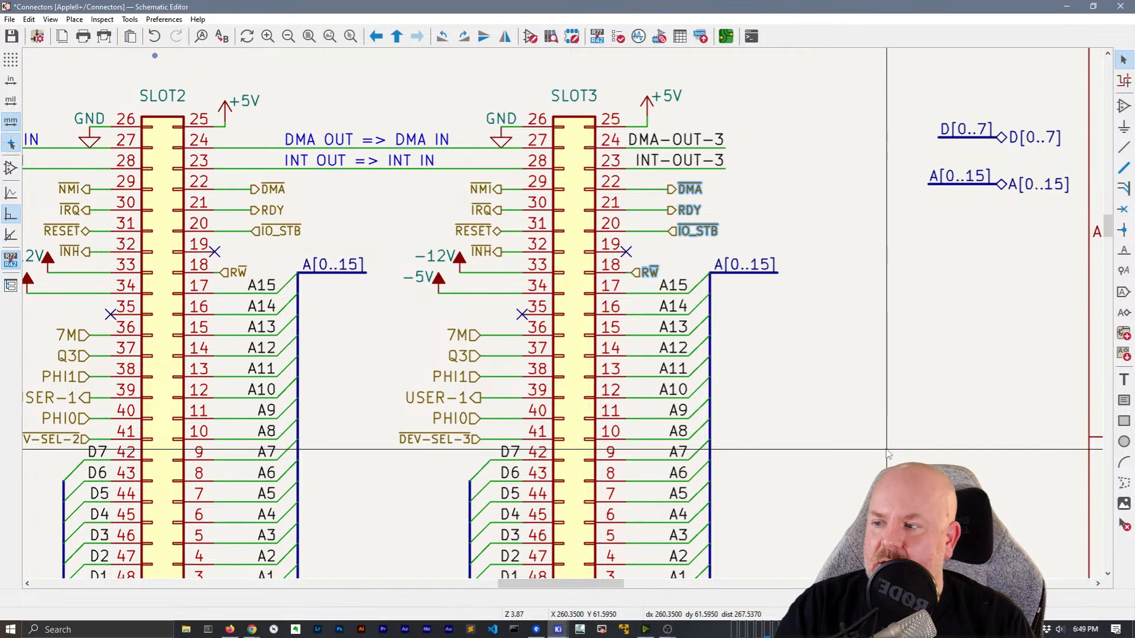
scroll(887, 454, down, 2)
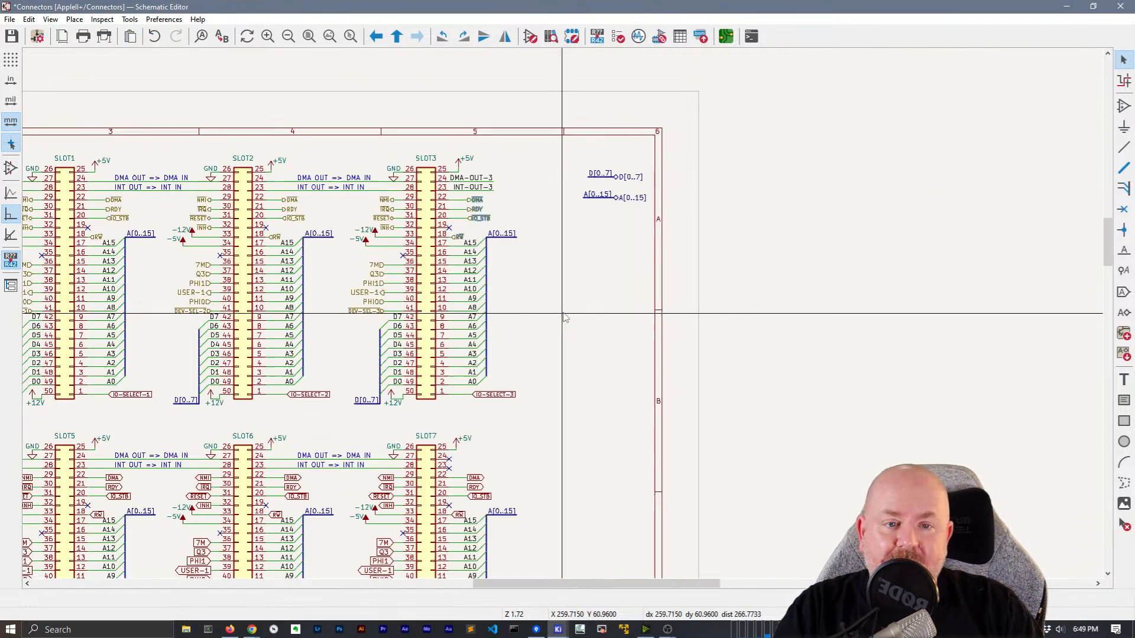
Convert IO-SELECT-1, IO-SELECT-2 and IO-SELECT-3 to hierarchical labels
scroll(465, 366, up, 2)
scroll(465, 367, down, 2)
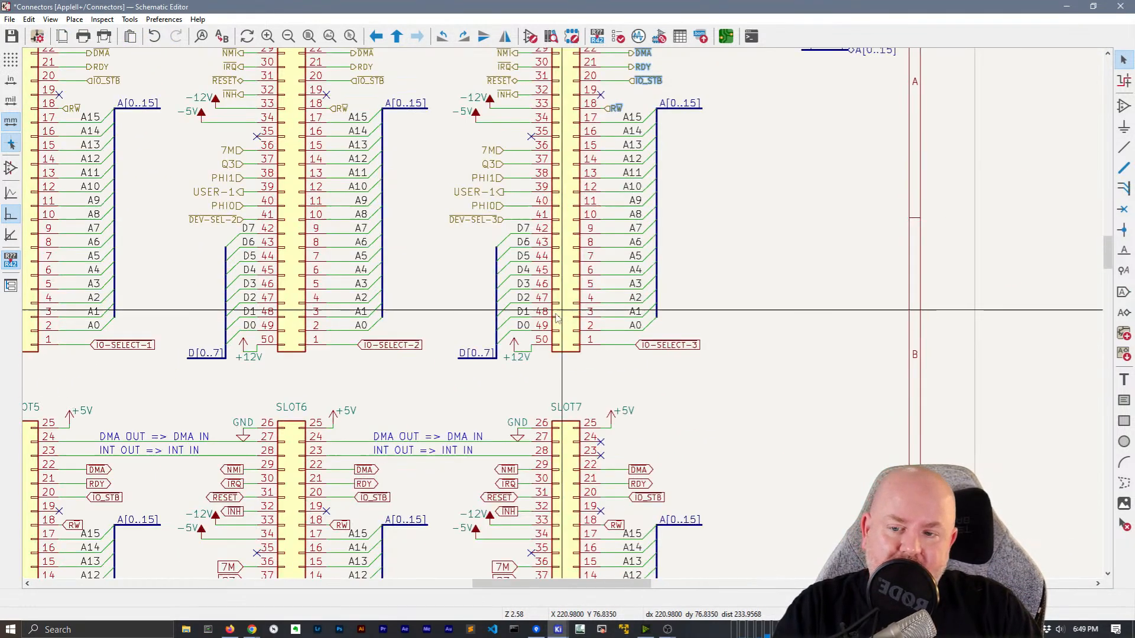
click(130, 345)
key(F4)
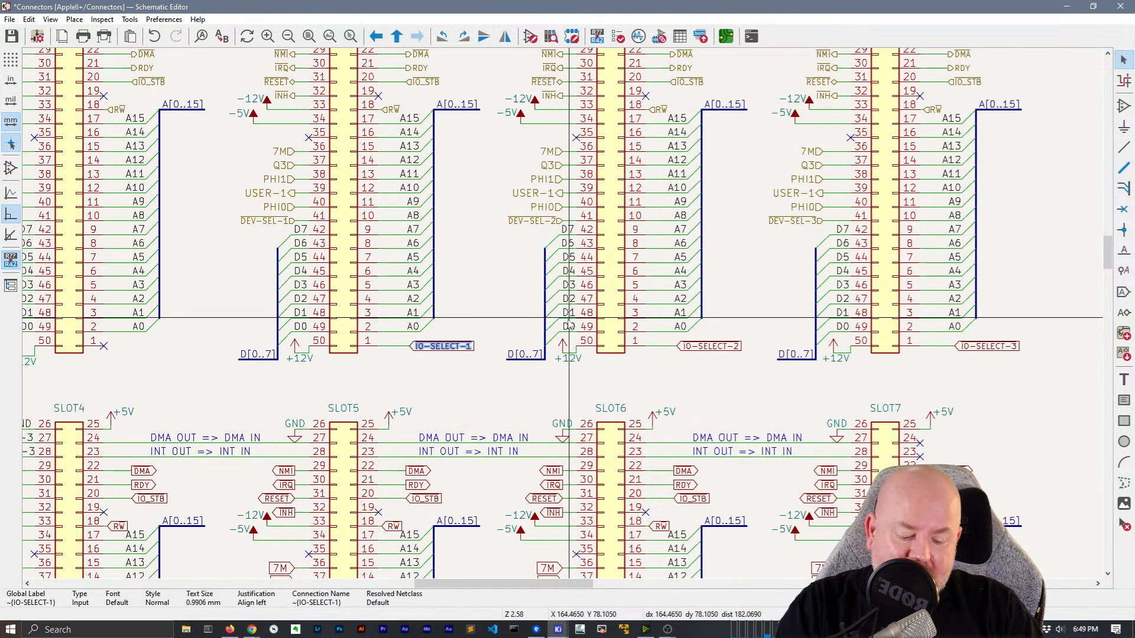
middle_drag(412, 304, 305, 261)
shift+click(649, 301)
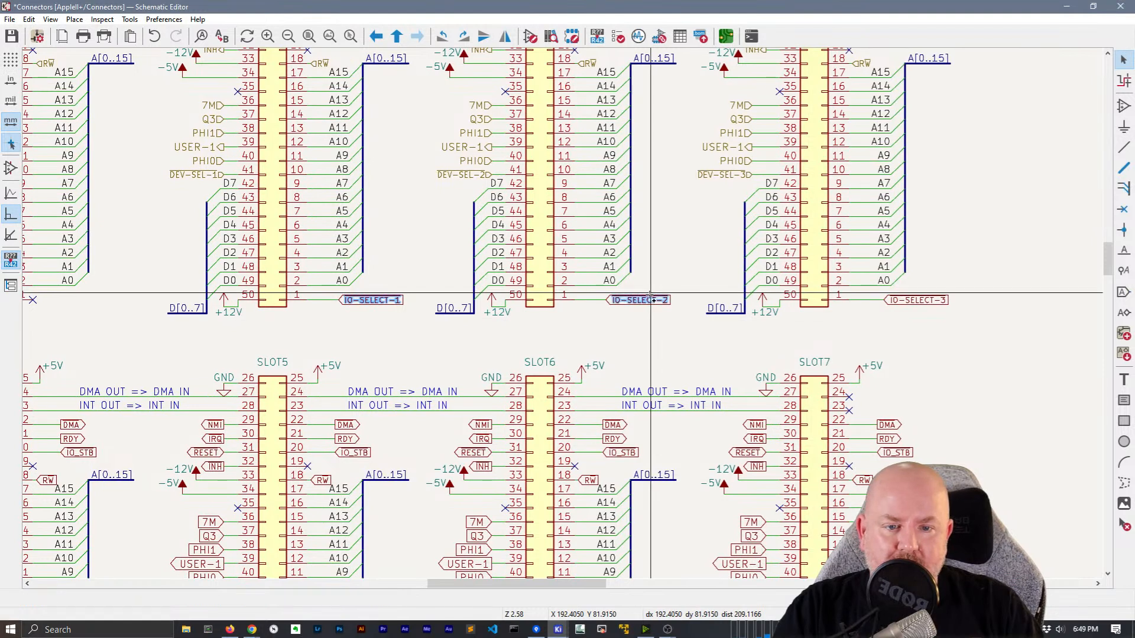
shift+click(912, 300)
right_click(651, 295)
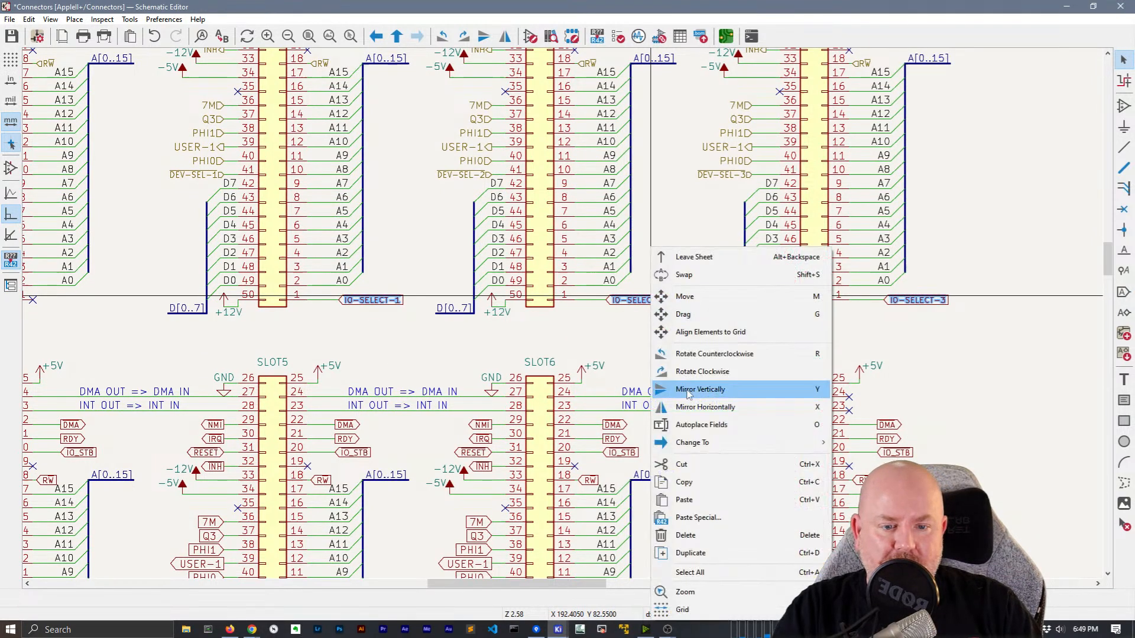
click(862, 482)
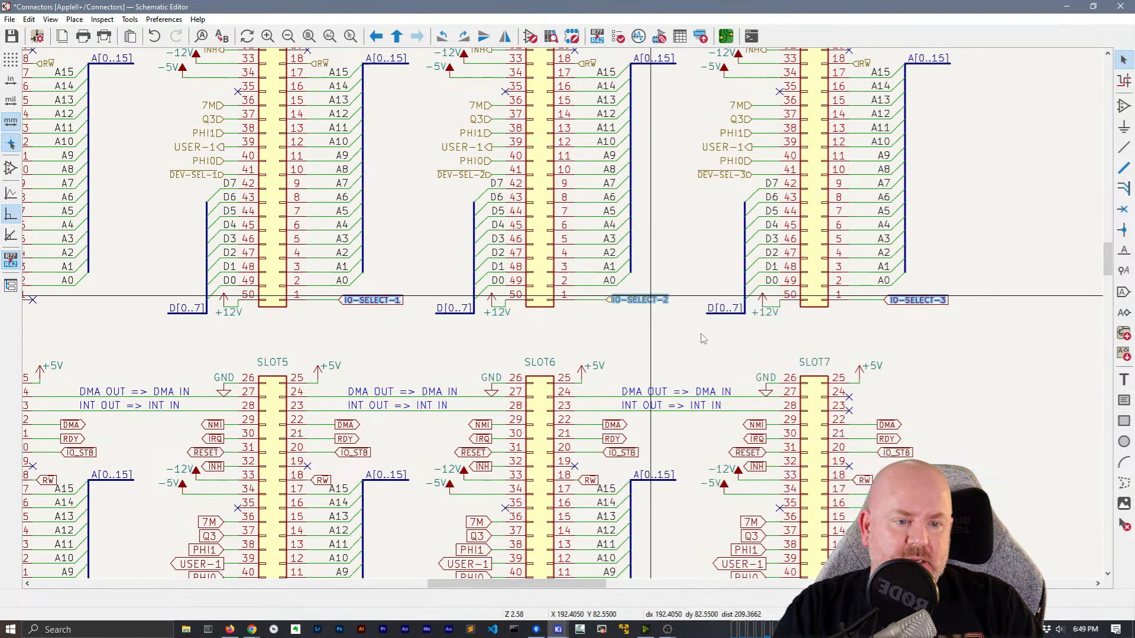
Convert IO-SELECT-4 through IO-SELECT-7 on the lower slot row to hierarchical labels
middle_drag(563, 329, 668, 70)
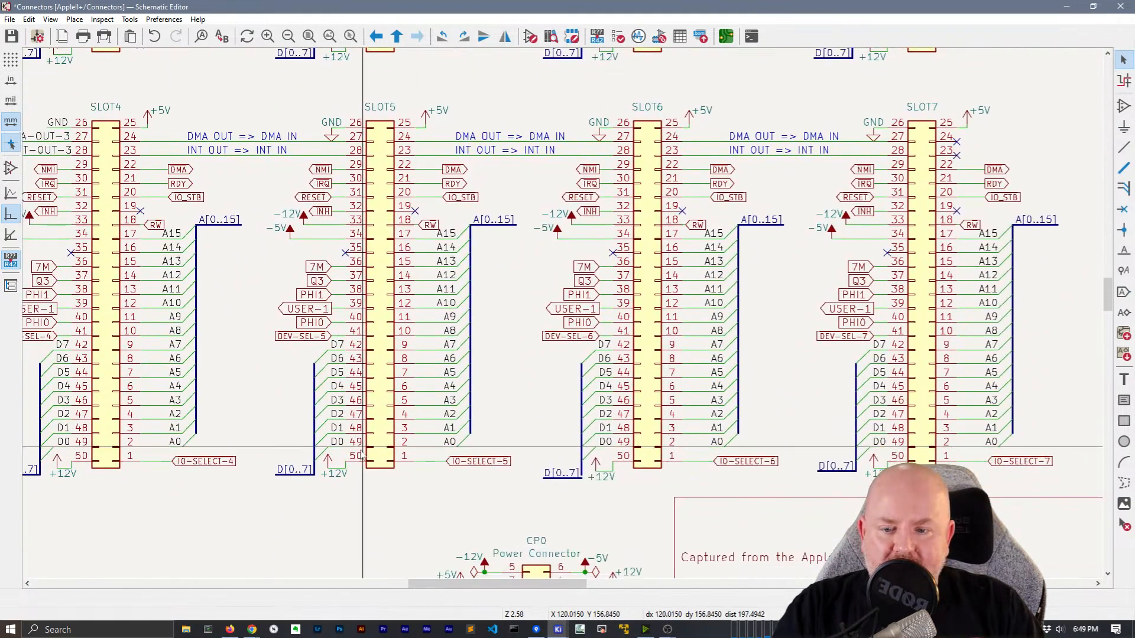
middle_drag(561, 446, 574, 336)
click(223, 347)
shift+click(473, 350)
shift+click(757, 350)
shift+click(1032, 350)
right_click(1034, 353)
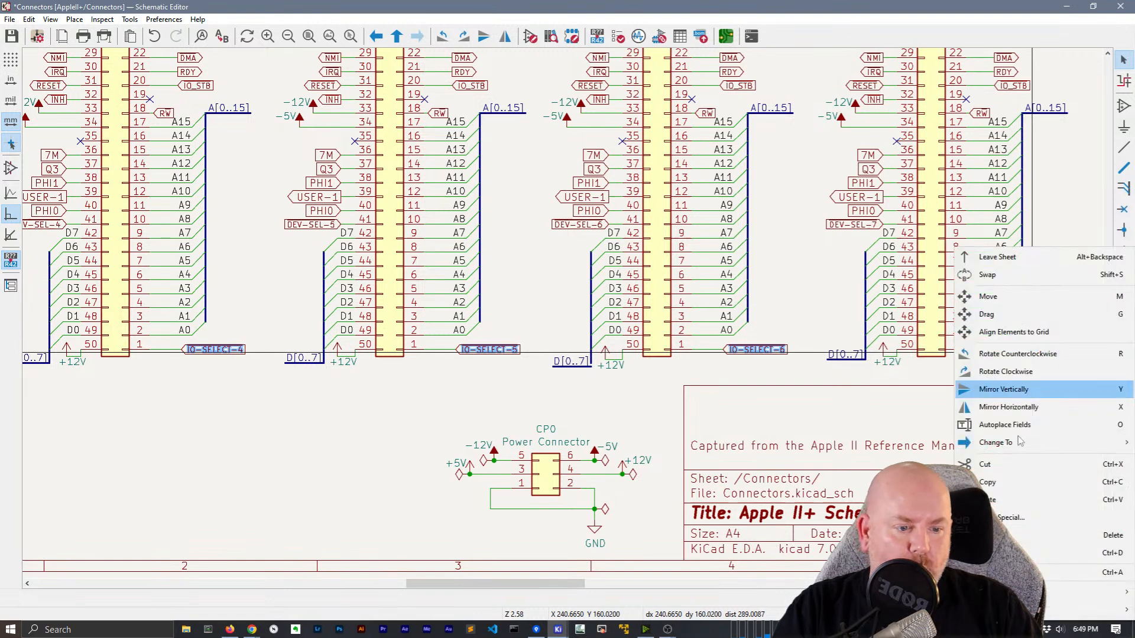
mouse_move(1005, 442)
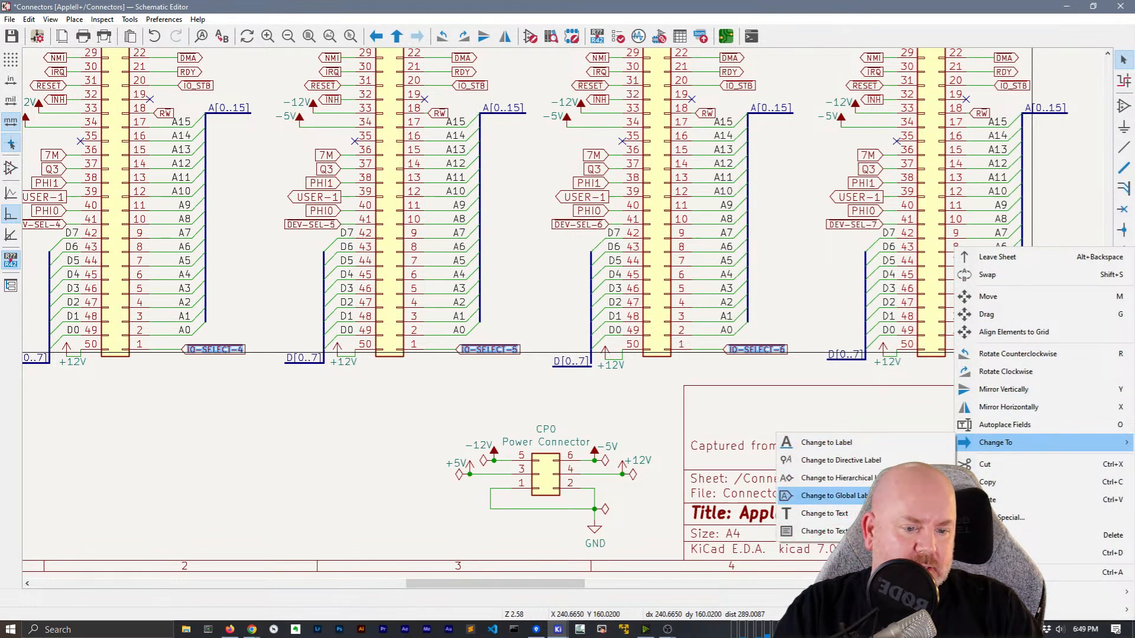
click(827, 478)
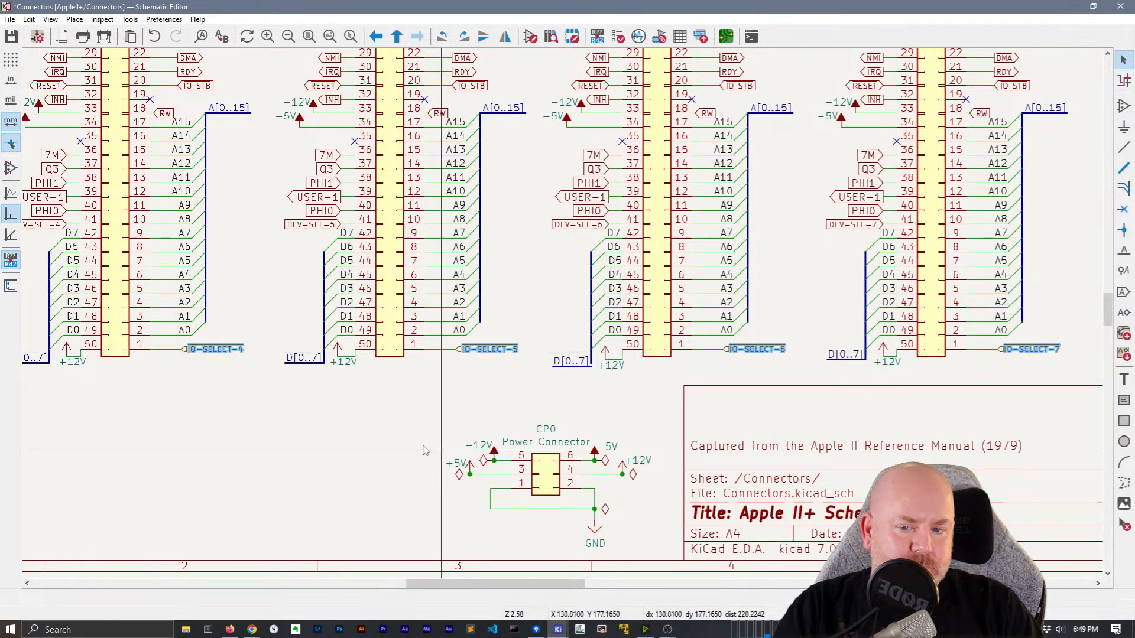
scroll(501, 329, up, 4)
Pan and zoom across the Connectors sheet to bring SLOT4's pins into view
middle_drag(501, 325, 504, 350)
middle_drag(588, 359, 455, 139)
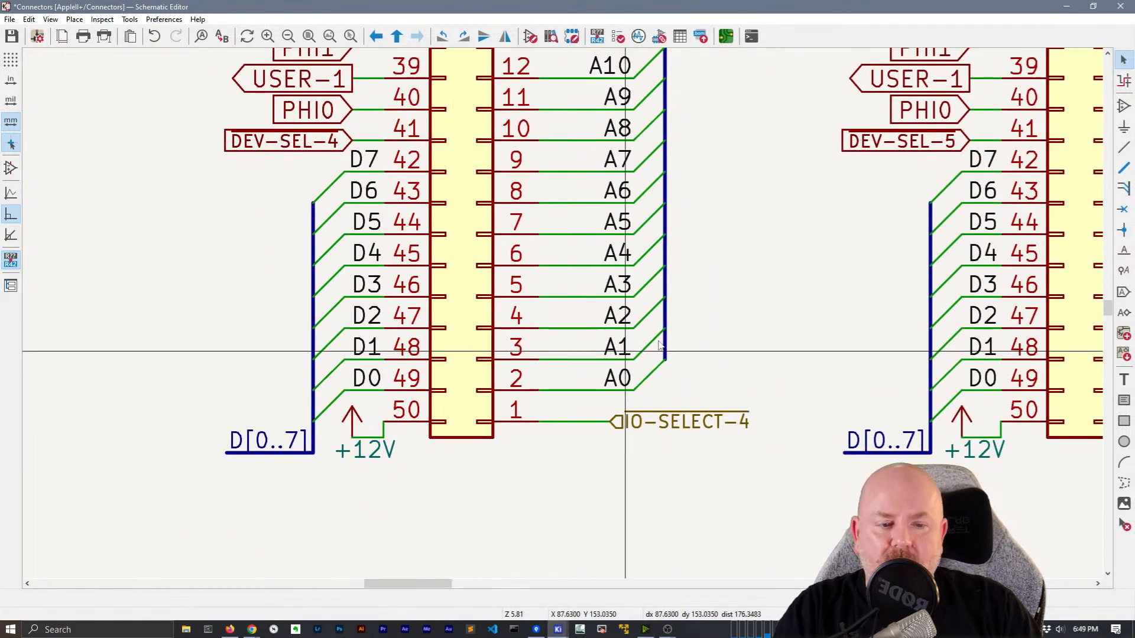
scroll(669, 329, down, 1)
middle_drag(716, 443, 459, 575)
scroll(458, 490, down, 2)
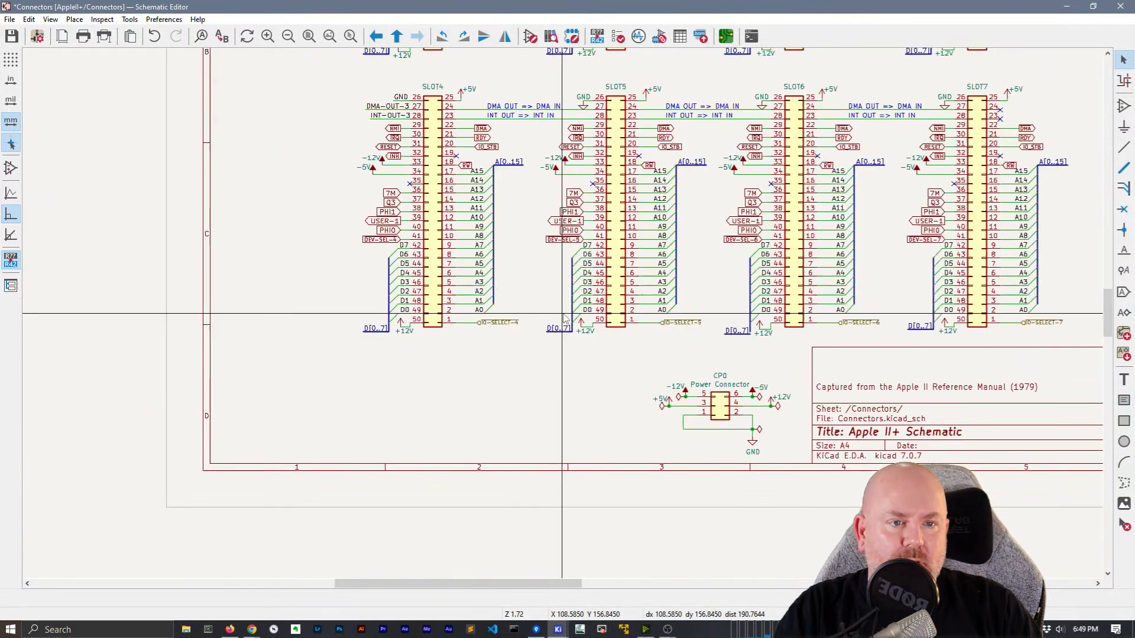
middle_drag(560, 195, 623, 181)
scroll(457, 189, up, 2)
scroll(562, 314, up, 1)
middle_drag(562, 312, 493, 279)
Convert SLOT4's 7M–DEV-SEL-4, NMI, IRQ, RESET, INH, DMA, RDY and IO_STB labels to hierarchical
drag(495, 269, 465, 173)
middle_drag(505, 58, 332, 237)
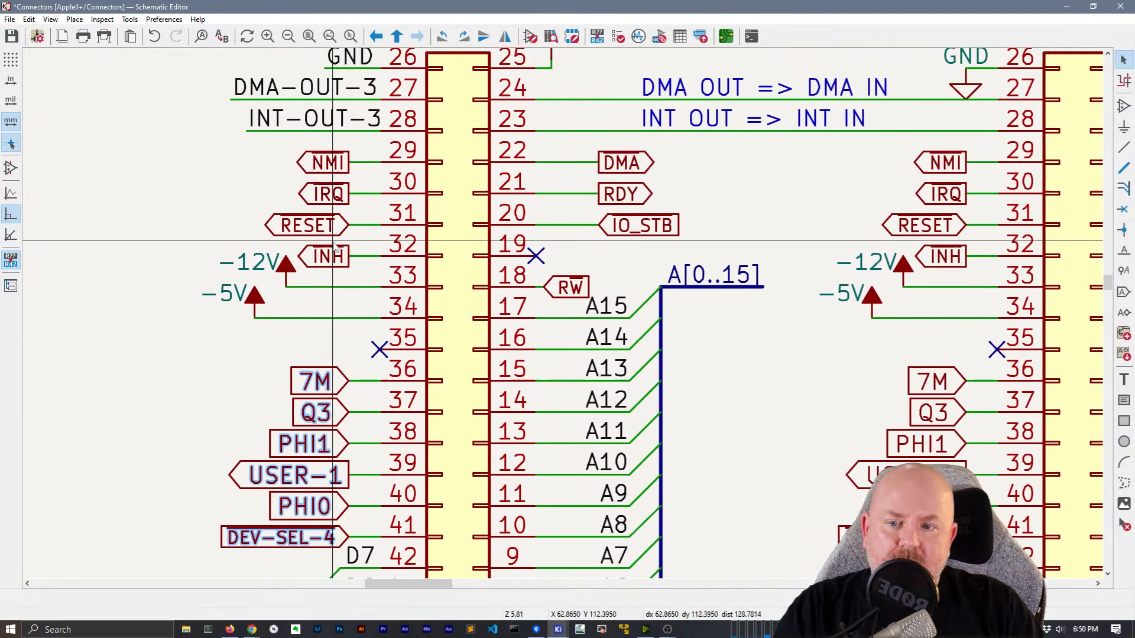
shift+drag(341, 280, 317, 146)
shift+drag(732, 241, 629, 146)
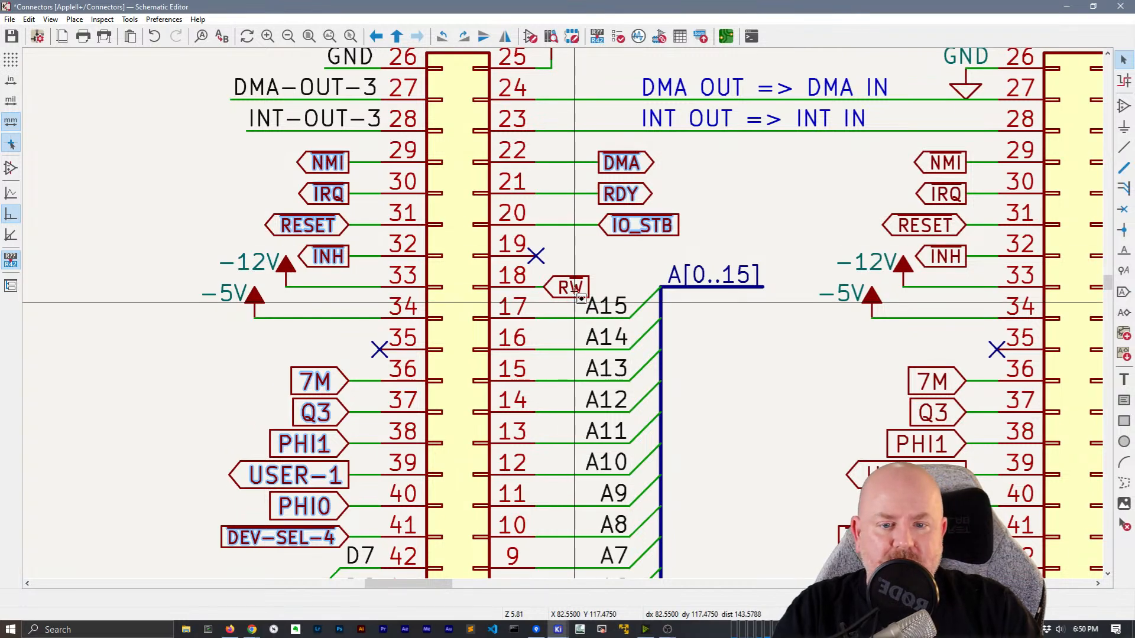
right_click(629, 225)
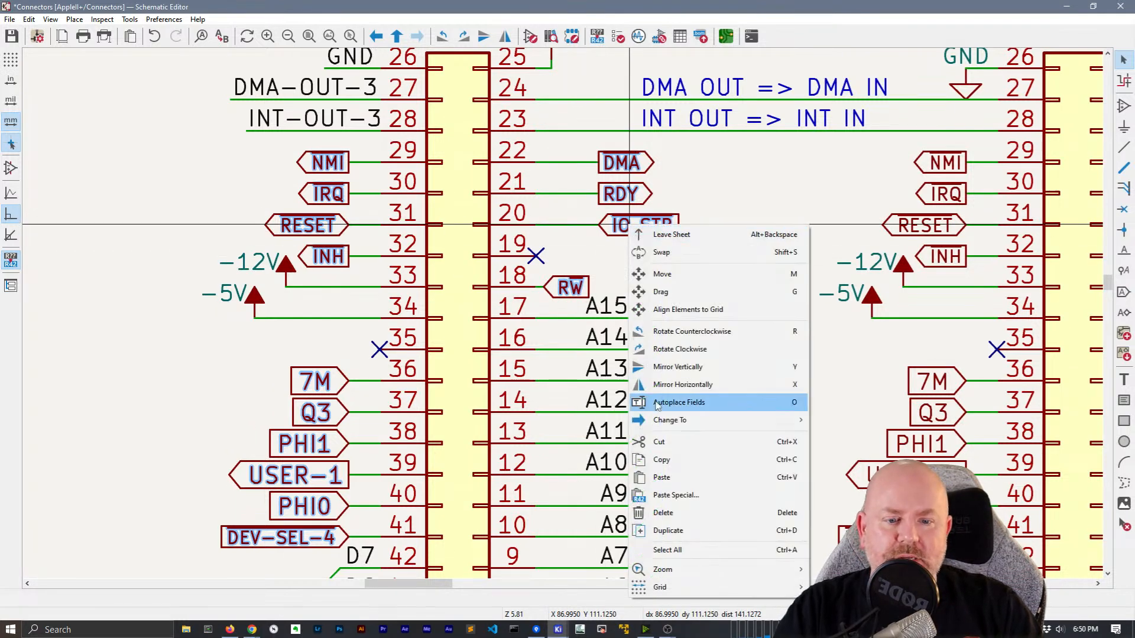
mouse_move(727, 419)
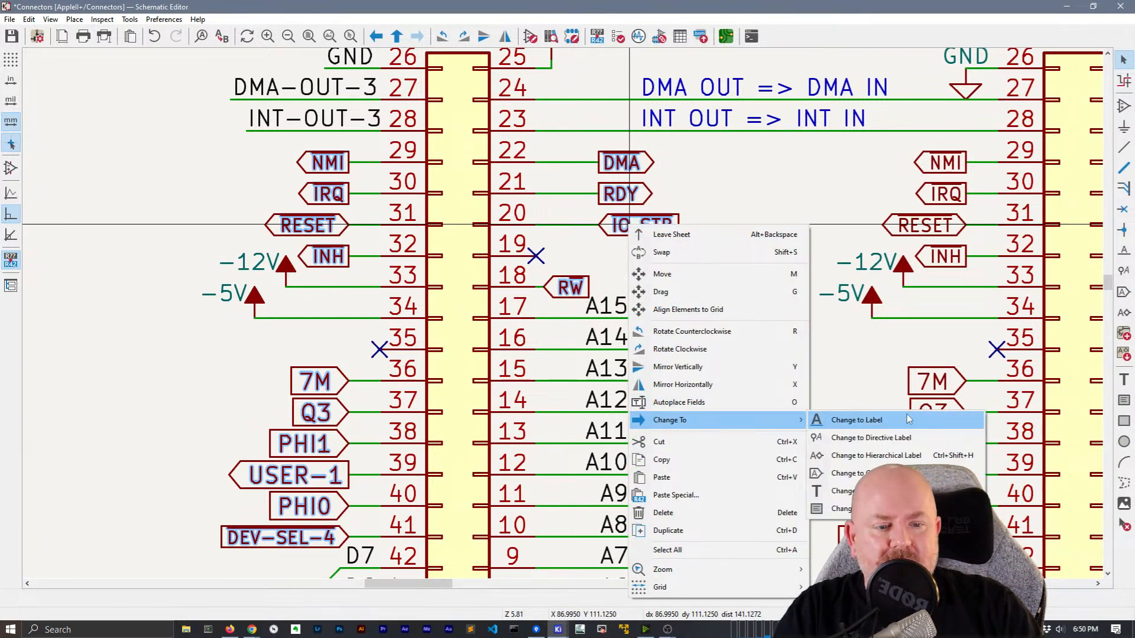
click(886, 456)
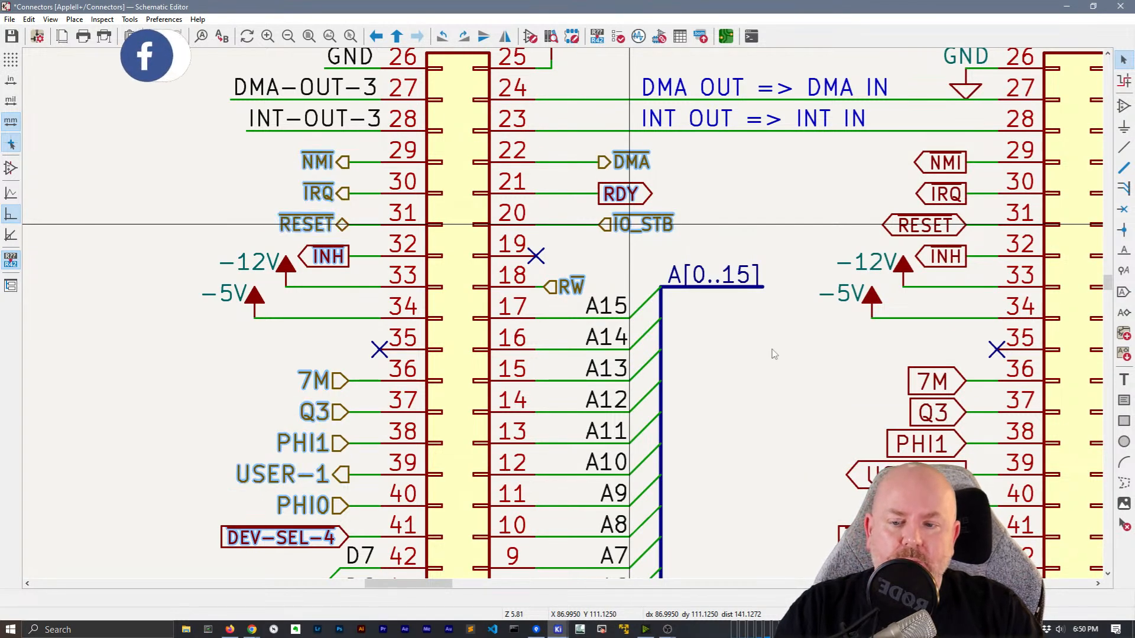
Convert SLOT5's NMI, IRQ, RESET, INH, DMA, RDY, IO_STB and 7M–DEV-SEL-5 labels to hierarchical
middle_drag(786, 381, 588, 326)
drag(763, 221, 727, 94)
middle_drag(675, 155, 385, 171)
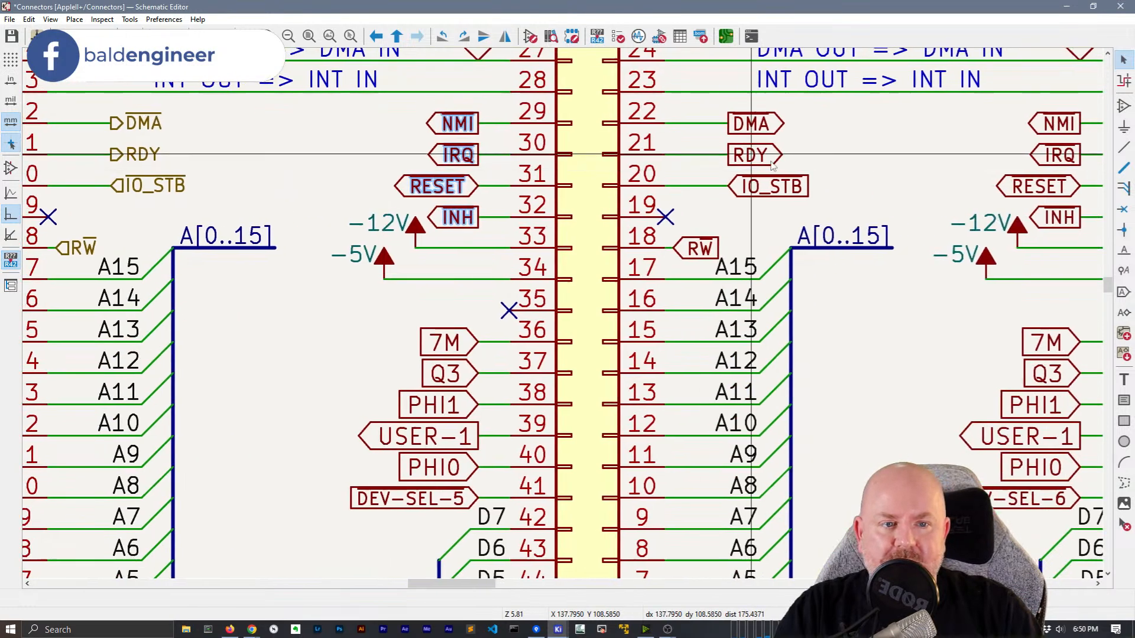
shift+drag(798, 198, 765, 104)
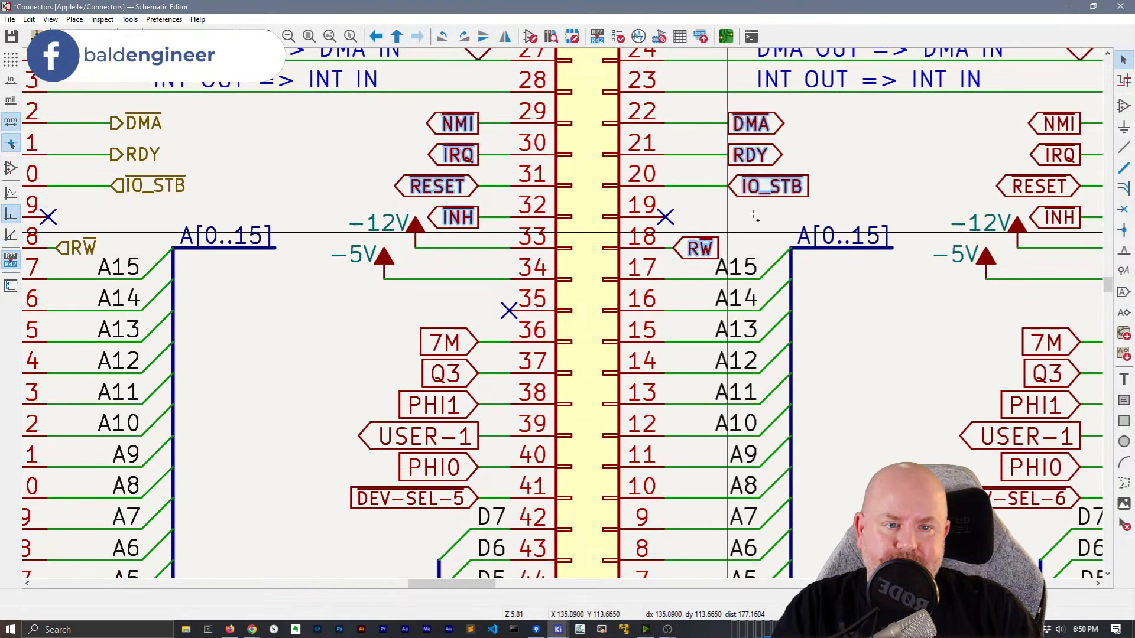
right_click(775, 186)
mouse_move(823, 381)
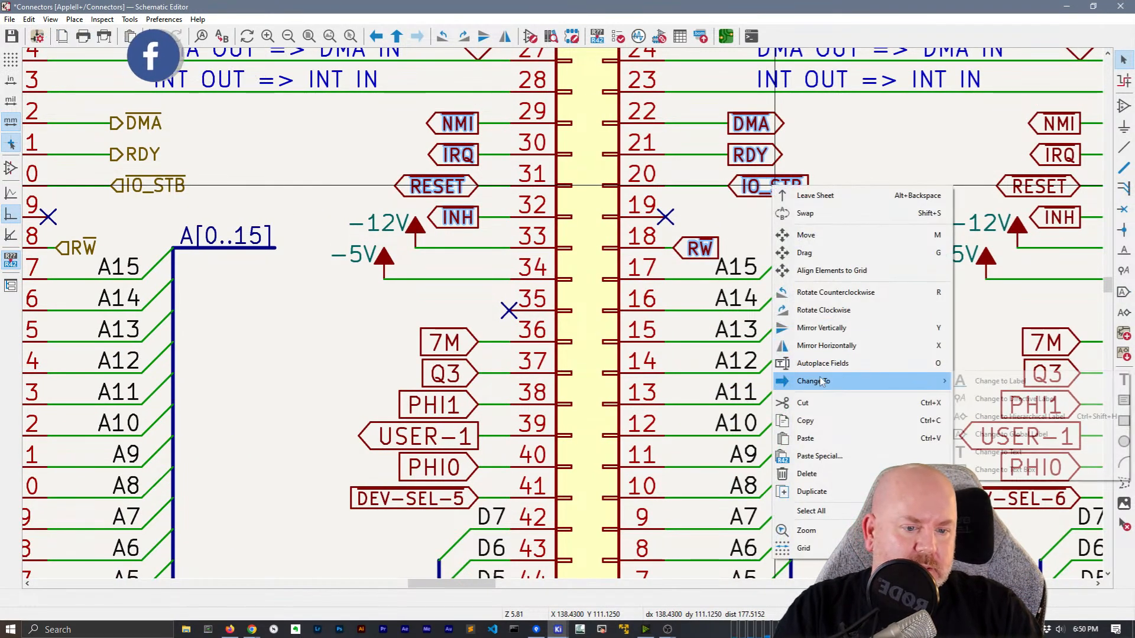
click(1014, 416)
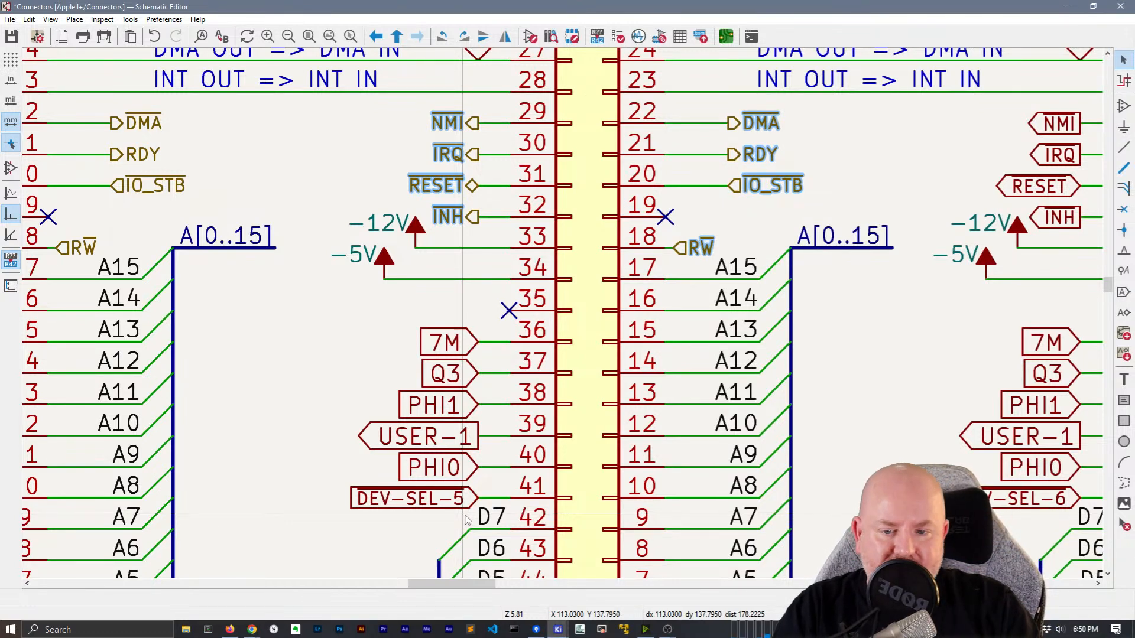
drag(464, 513, 447, 326)
right_click(446, 326)
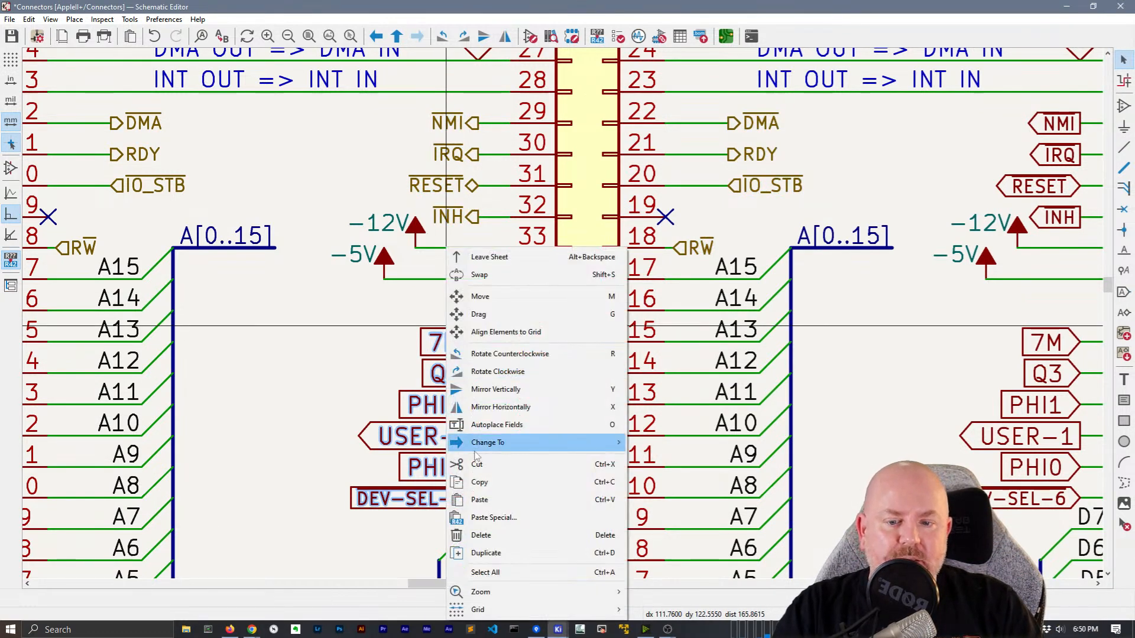
mouse_move(491, 443)
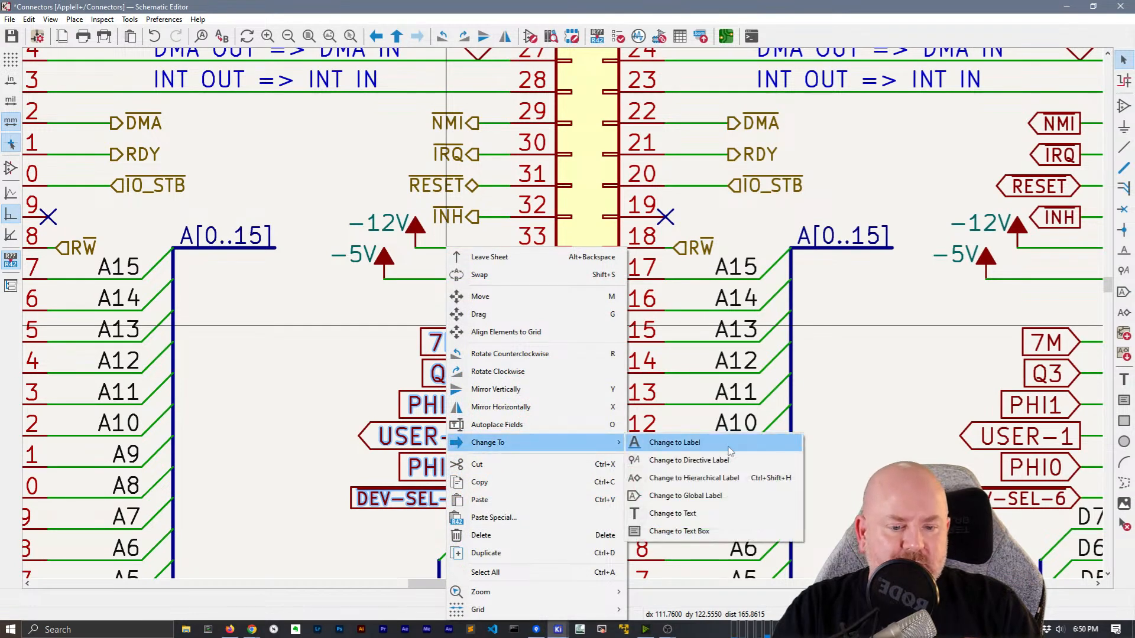
click(731, 476)
Select SLOT6's left-side labels, then open the program Preferences
scroll(523, 340, right, 5)
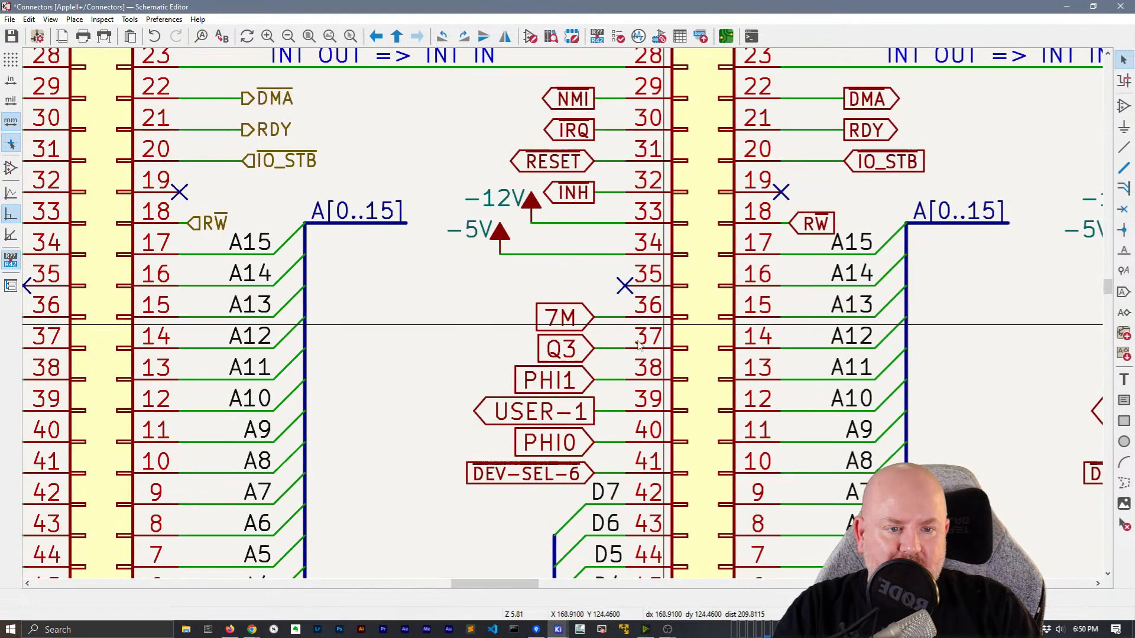
scroll(519, 334, down, 1)
middle_drag(563, 314, 636, 304)
drag(669, 417, 664, 253)
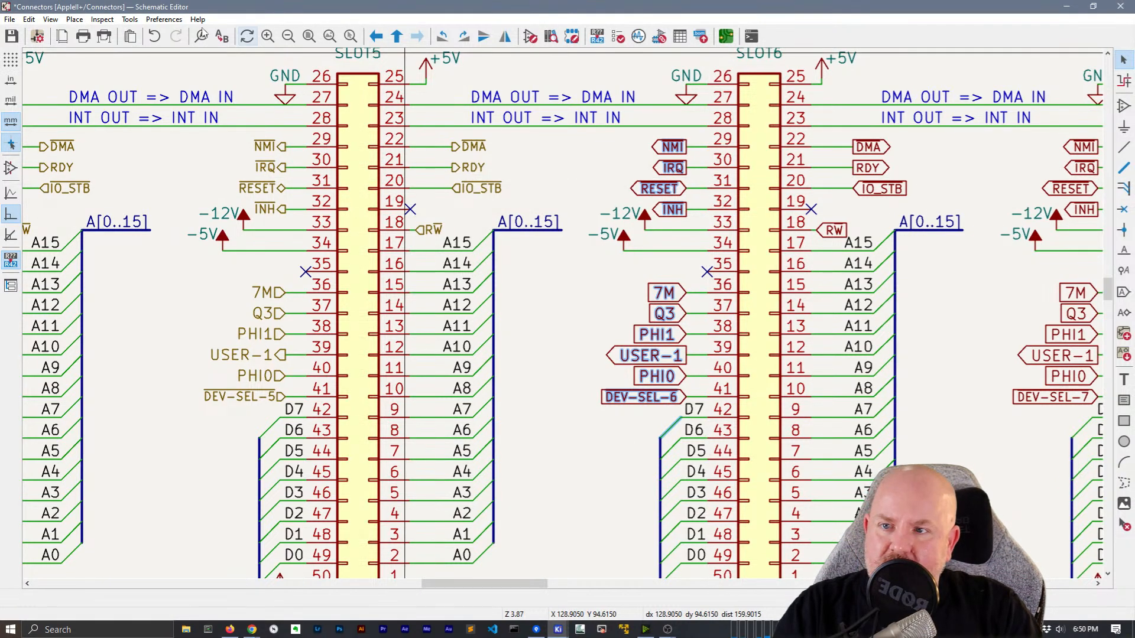
click(140, 20)
click(177, 69)
Filter hotkeys for 'Next G', inspect Switch to Next Grid, and cancel Preferences unchanged
click(347, 185)
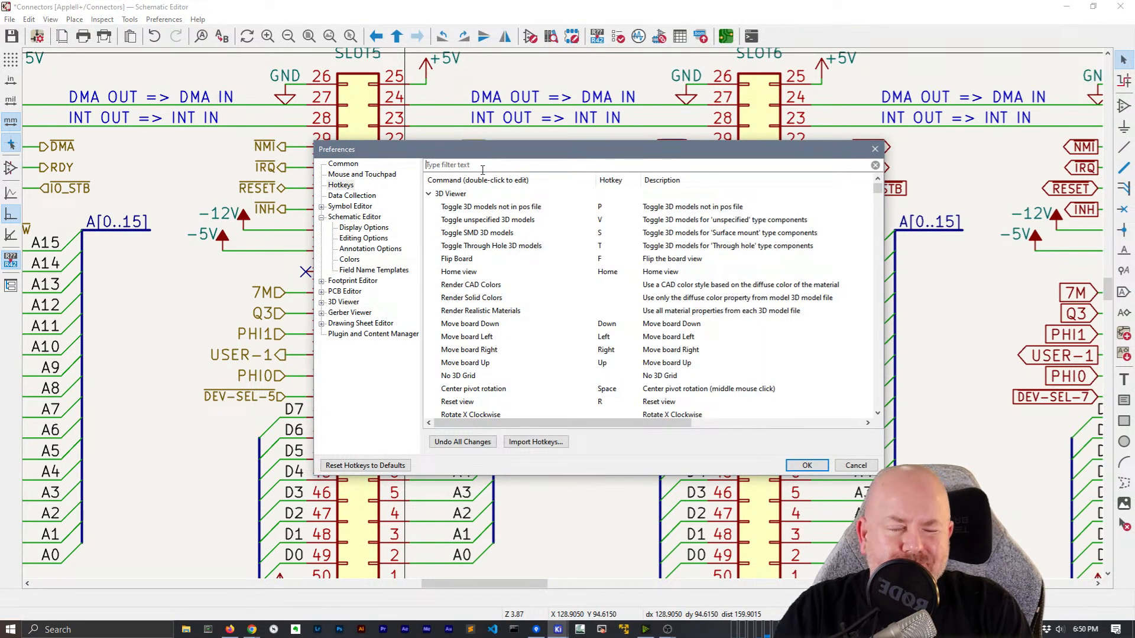
text(Next Grid)
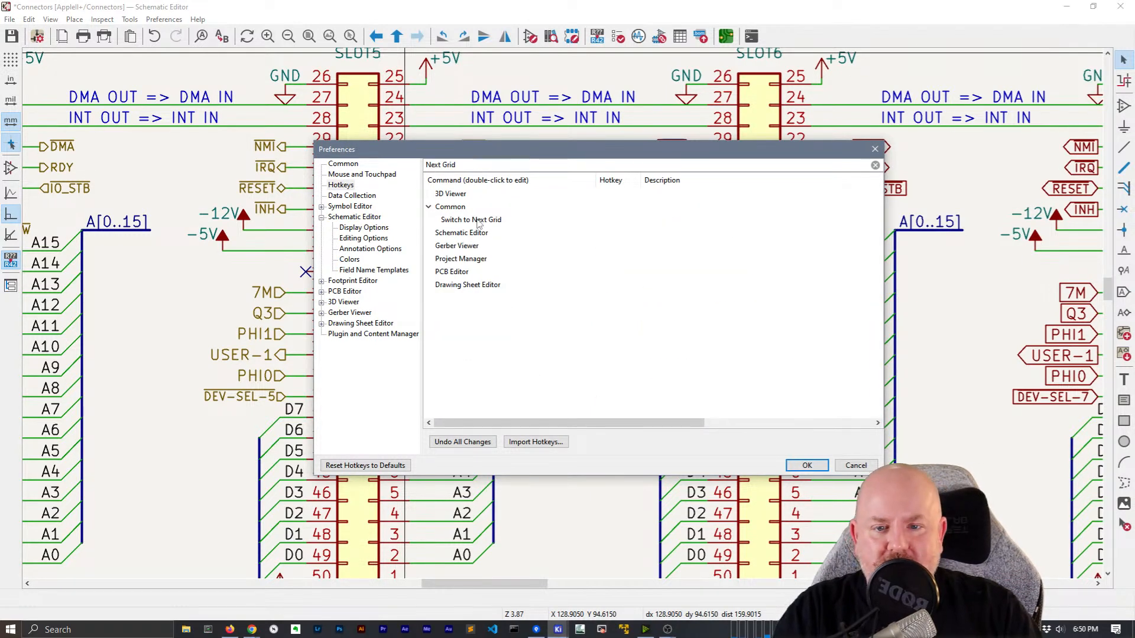
click(478, 221)
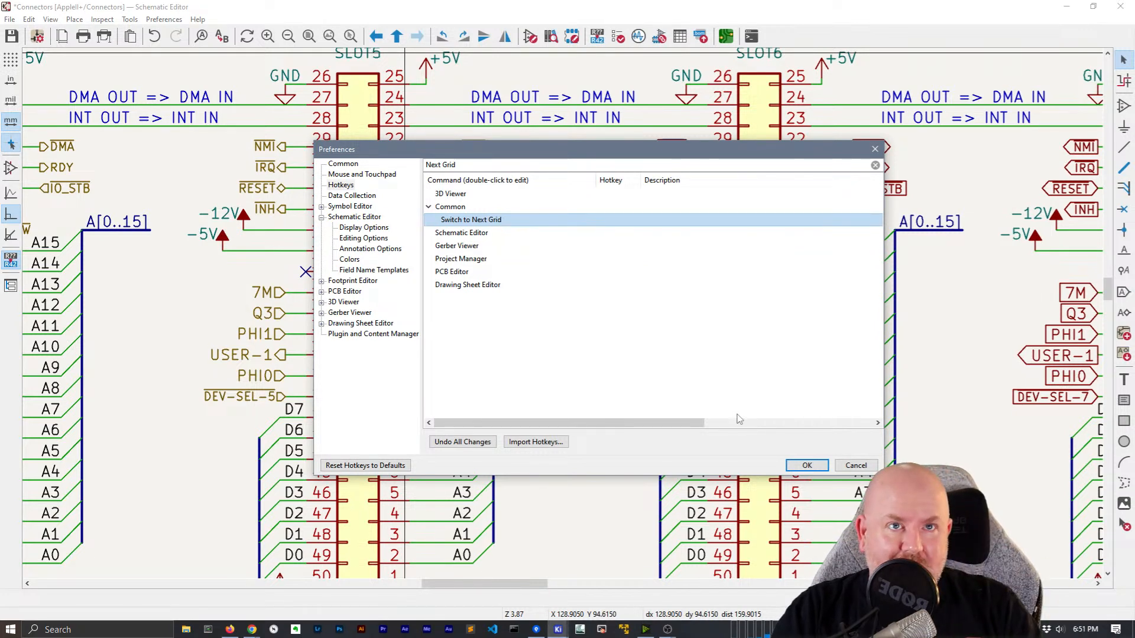
click(856, 466)
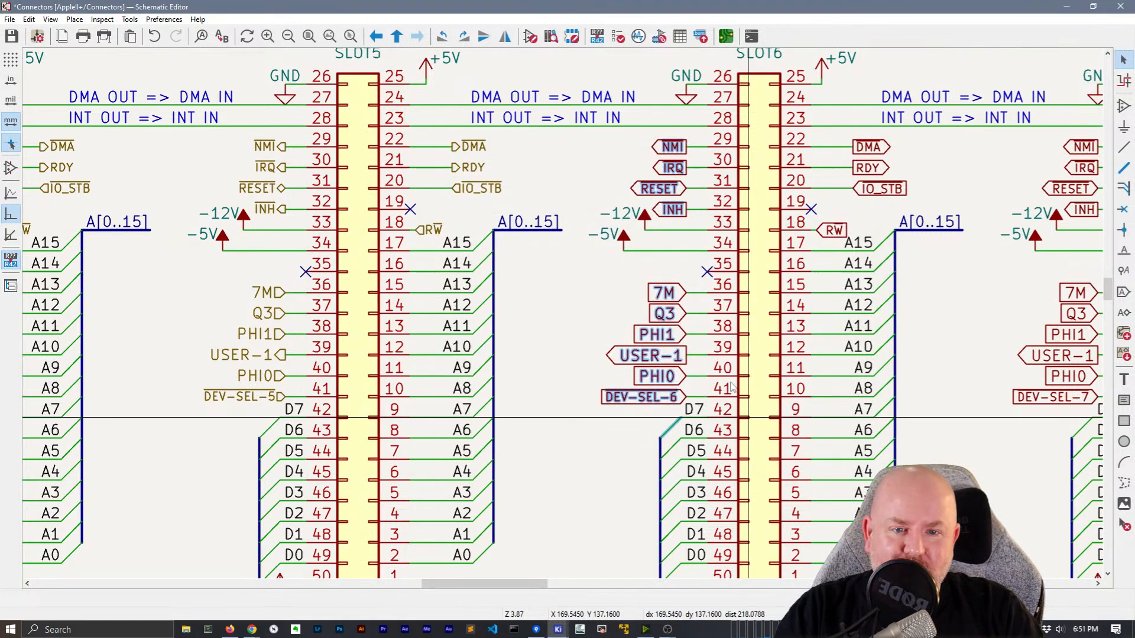
Convert SLOT6's NMI, IRQ, RESET, INH and 7M–DEV-SEL-6 labels to hierarchical labels
ctrl+scroll(488, 188, right, 3)
right_click(492, 170)
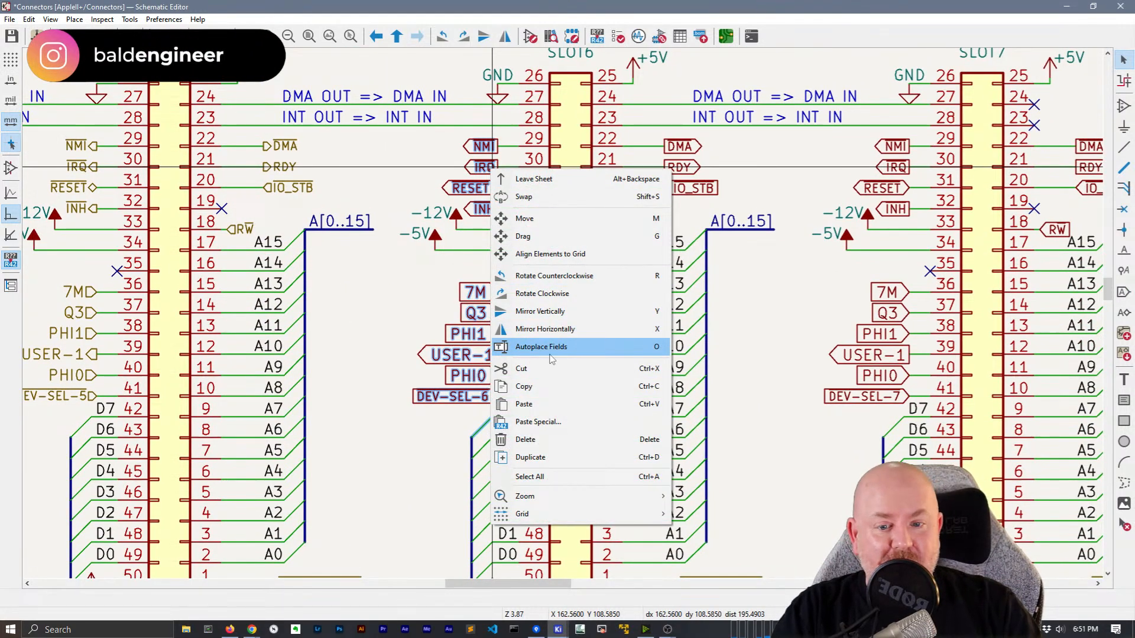
click(388, 314)
drag(488, 222, 477, 131)
right_click(482, 145)
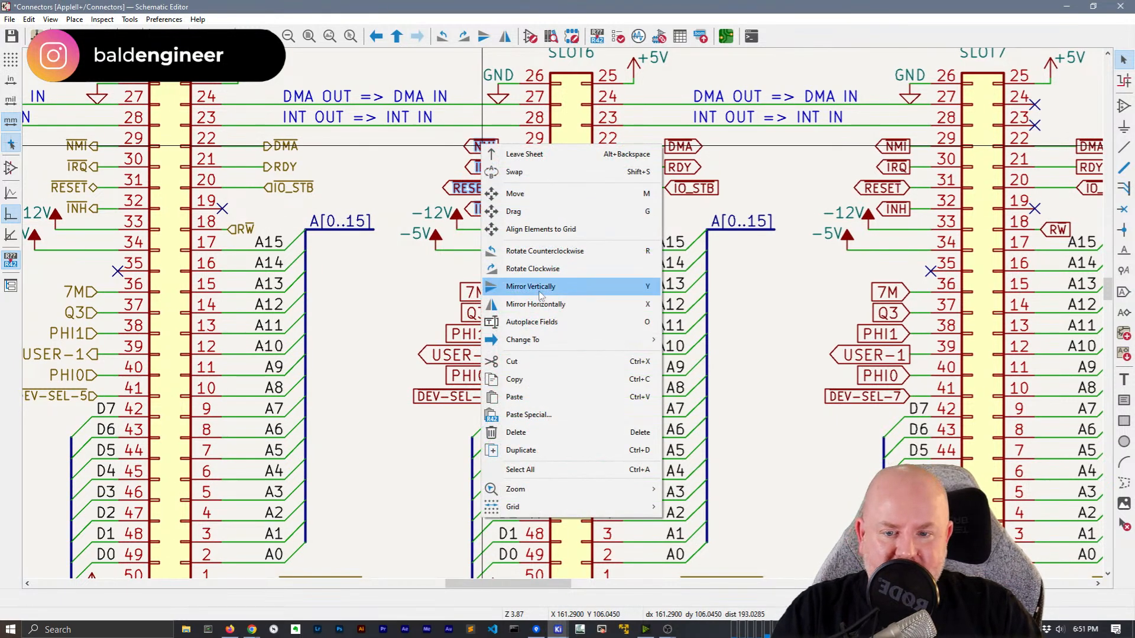
mouse_move(538, 341)
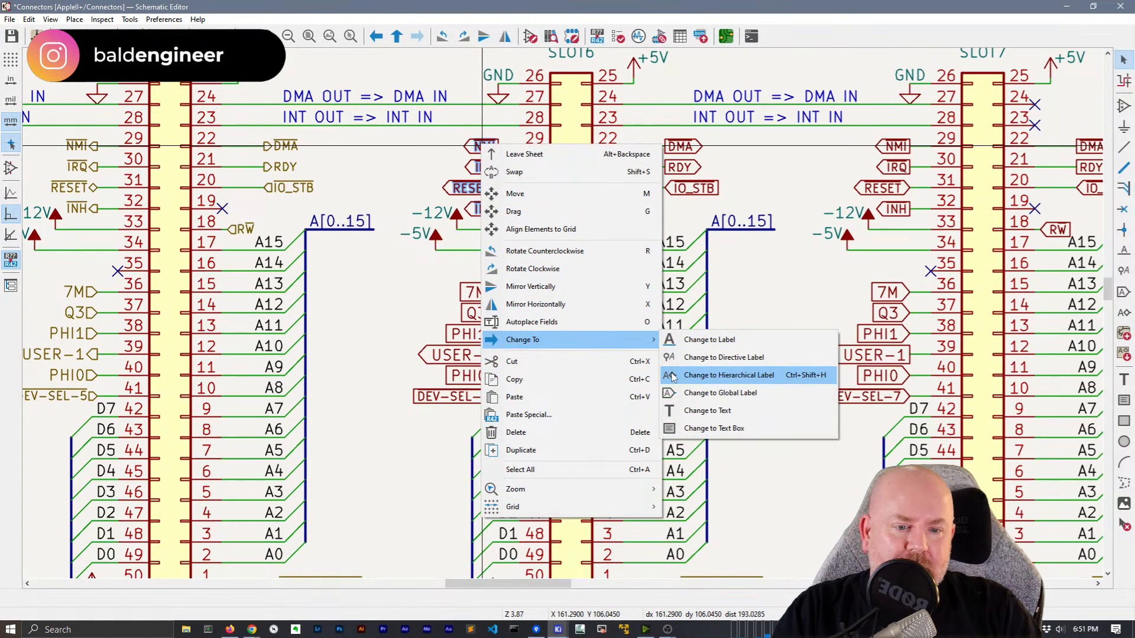
click(672, 376)
drag(481, 407, 467, 276)
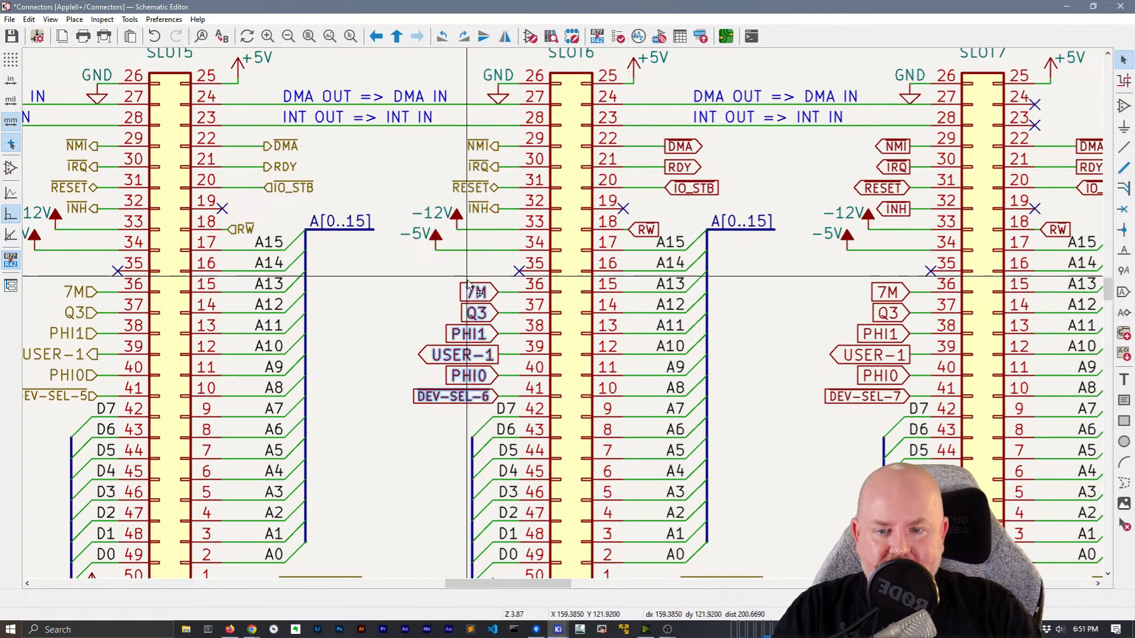
right_click(471, 287)
mouse_move(591, 442)
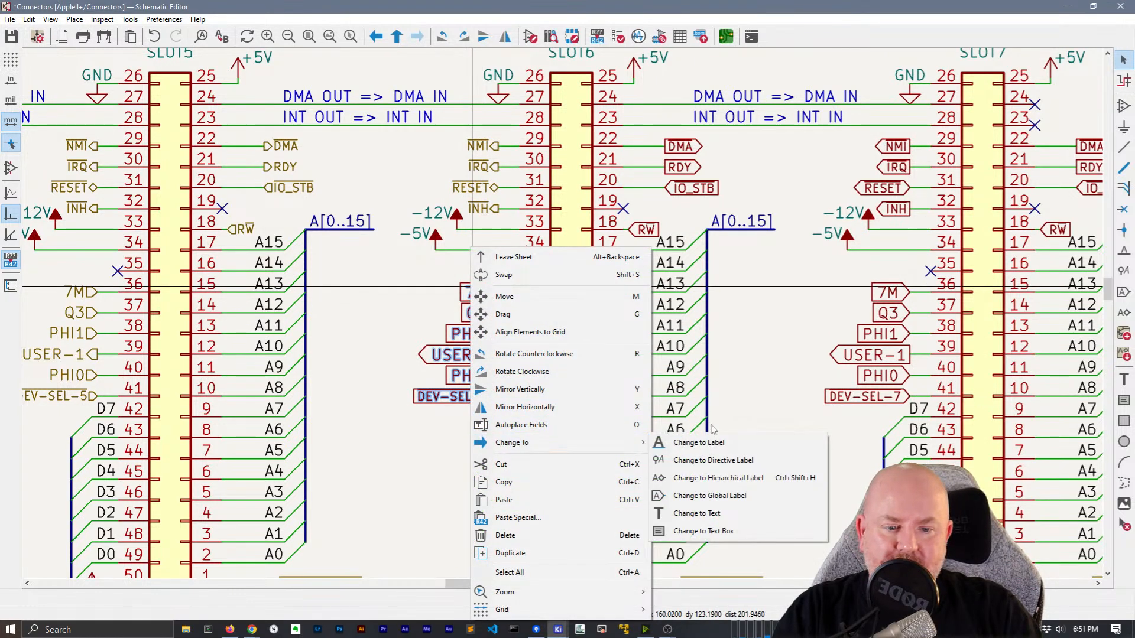
click(699, 477)
Convert SLOT6's DMA, RDY, IO_STB and SLOT7's NMI, IRQ, RESET, INH labels to hierarchical
middle_drag(776, 306, 663, 402)
click(535, 327)
shift+drag(600, 303, 558, 231)
shift+drag(789, 325, 776, 232)
right_click(787, 237)
click(684, 278)
drag(782, 320, 775, 231)
shift+drag(581, 302, 557, 236)
right_click(578, 289)
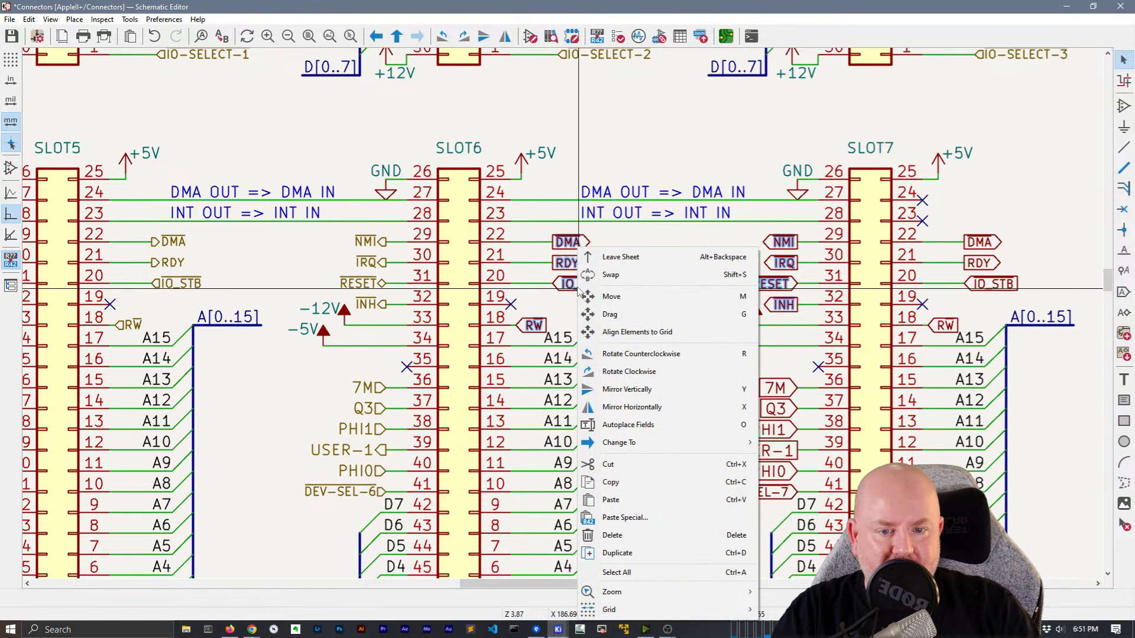
mouse_move(668, 444)
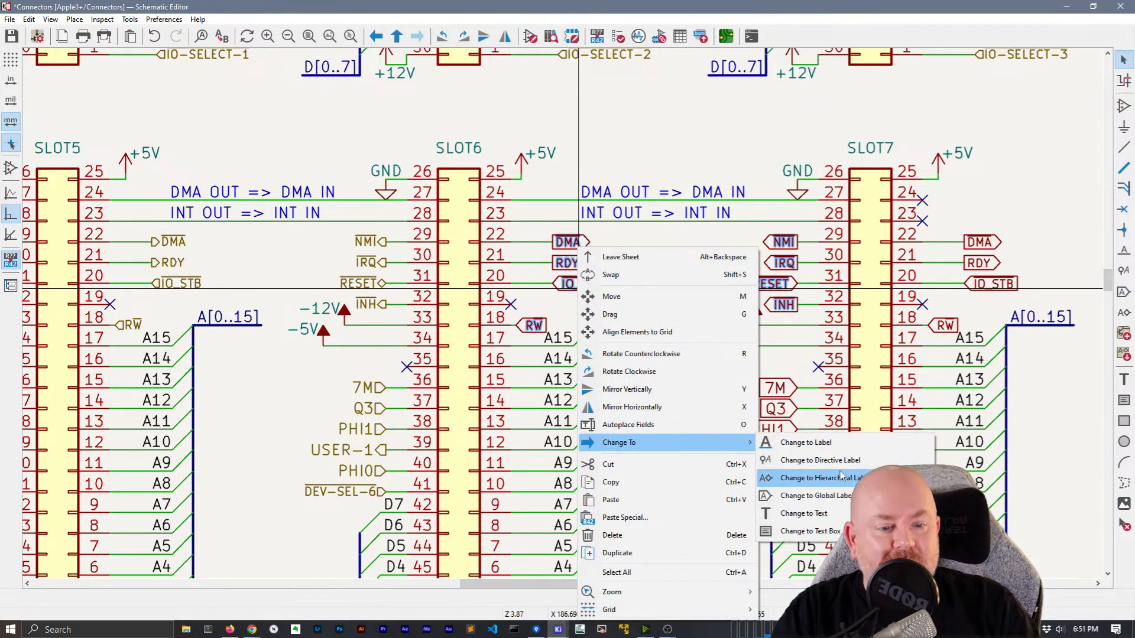
click(822, 478)
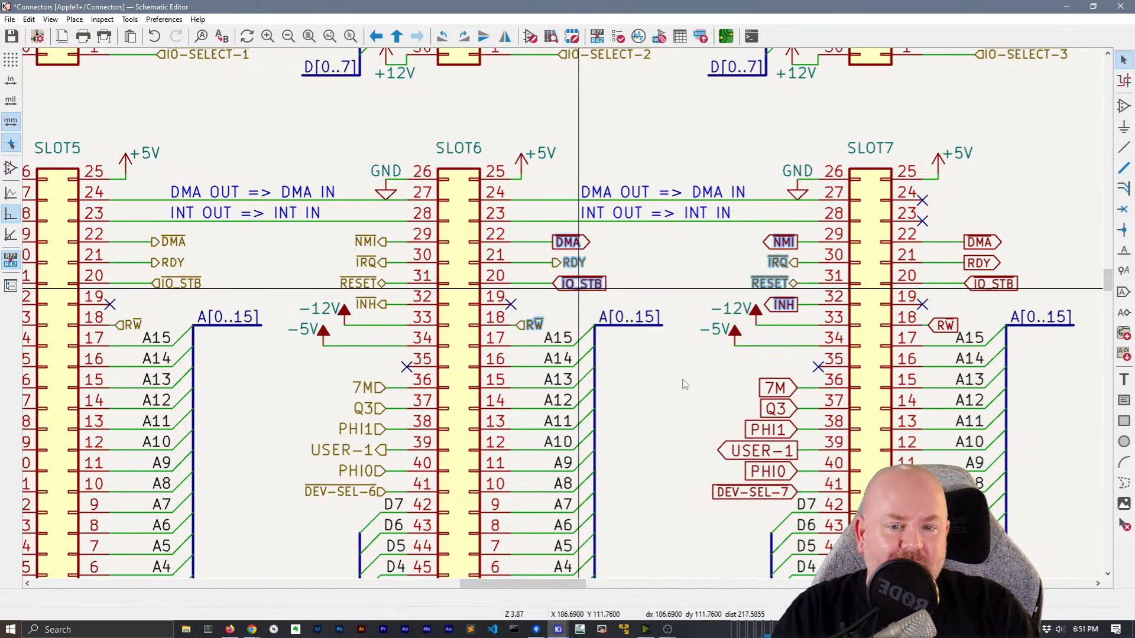
Convert SLOT7's RW, DMA, RDY, IO_STB and 7M–DEV-SEL-7 labels to hierarchical labels
middle_drag(692, 377, 383, 338)
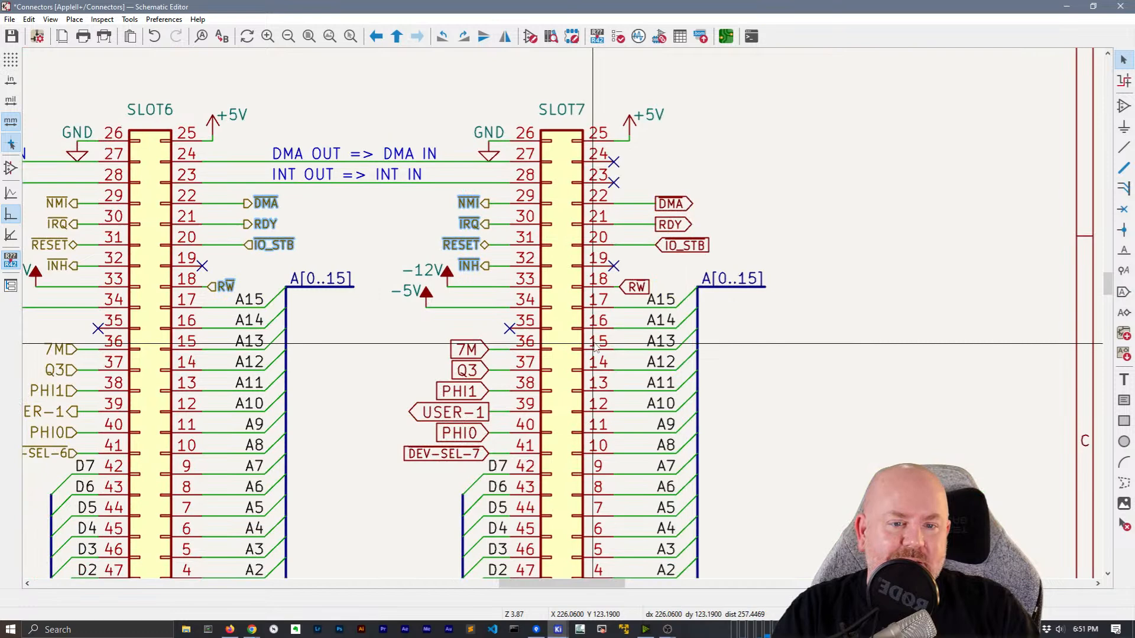
click(639, 287)
shift+drag(702, 257, 674, 188)
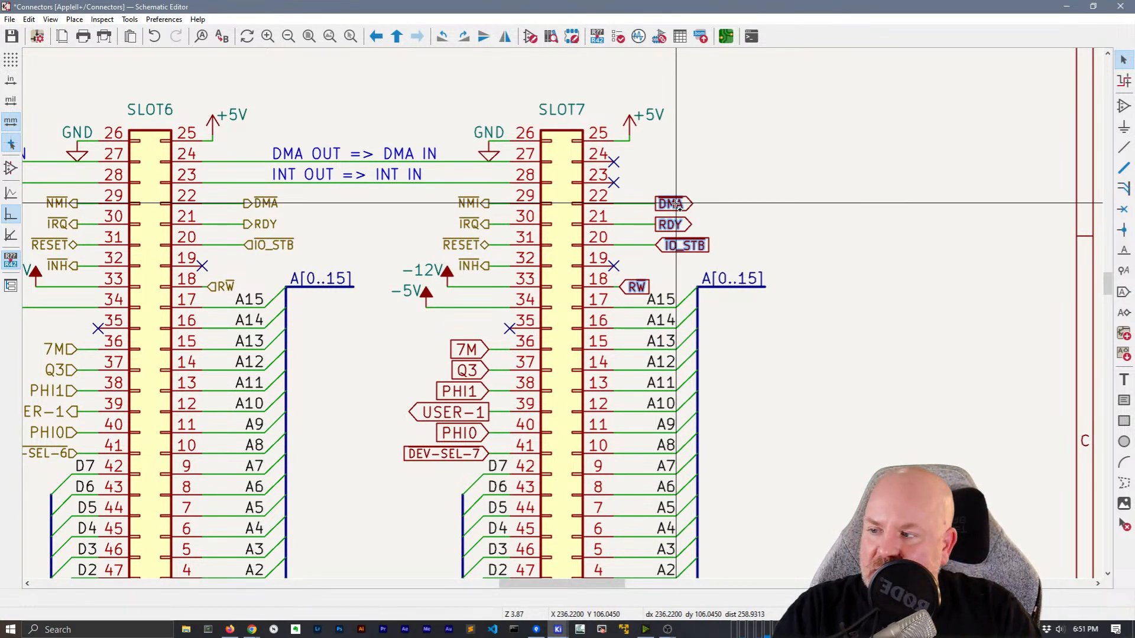
right_click(687, 248)
mouse_move(739, 452)
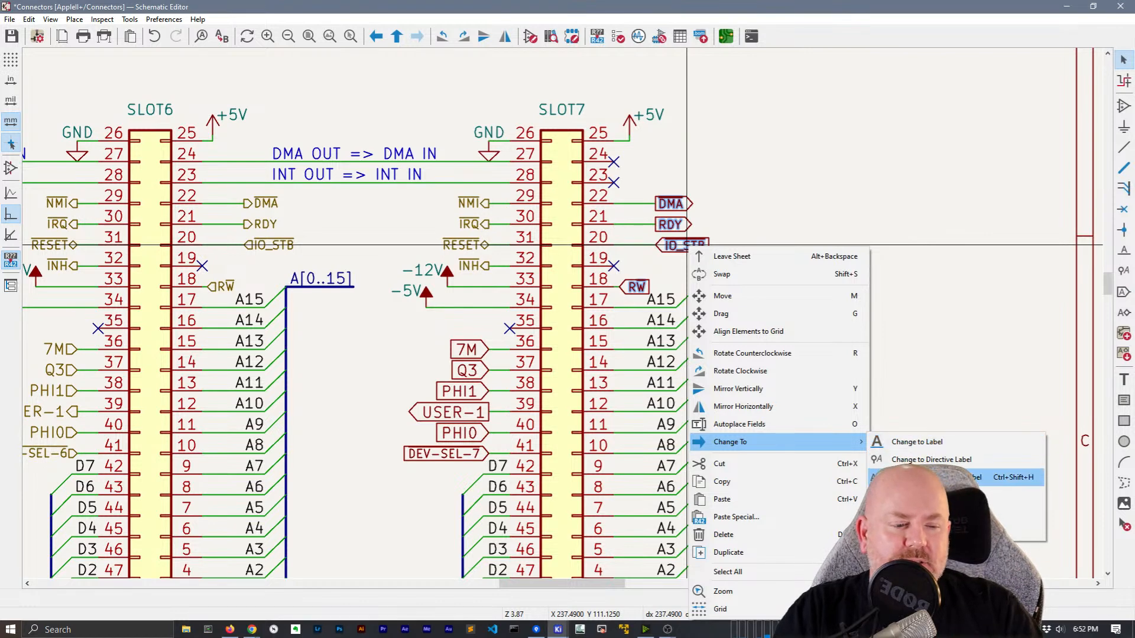
click(948, 477)
middle_drag(871, 357, 951, 291)
drag(558, 396, 543, 276)
right_click(543, 276)
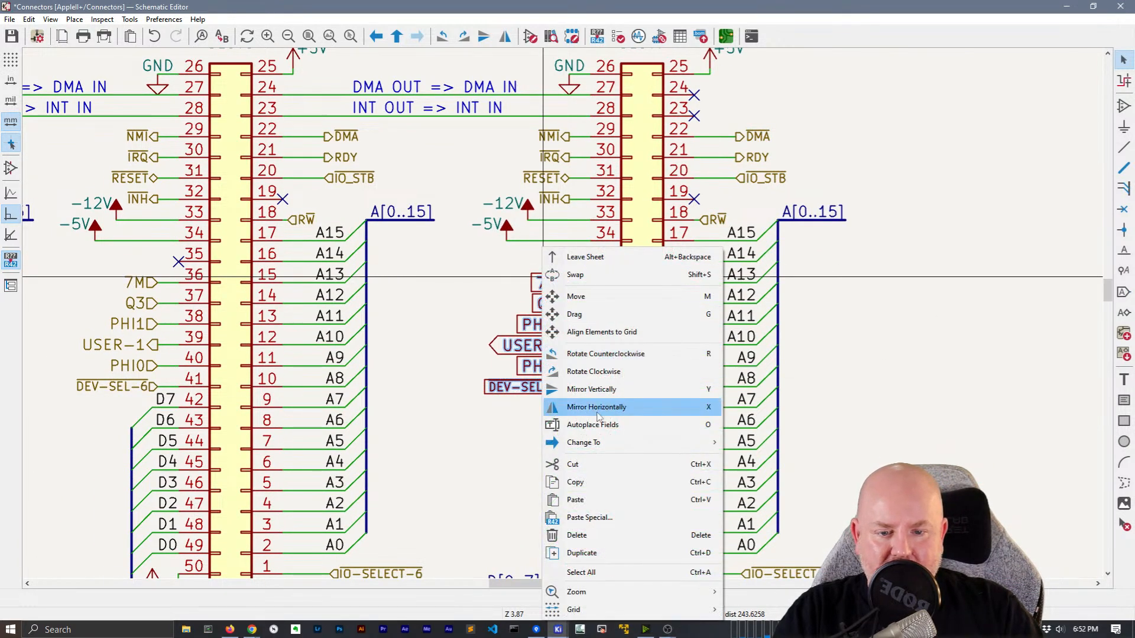
mouse_move(597, 442)
click(762, 478)
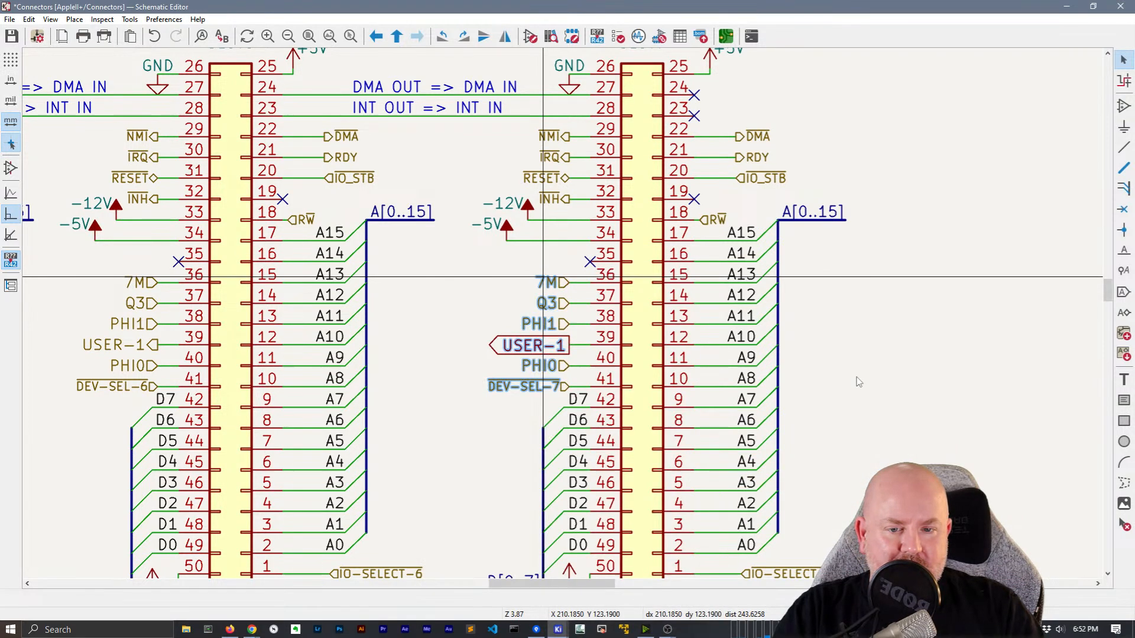
Pan and zoom to review all slot connectors SLOT0–SLOT7
scroll(857, 378, down, 2)
middle_drag(334, 337, 868, 356)
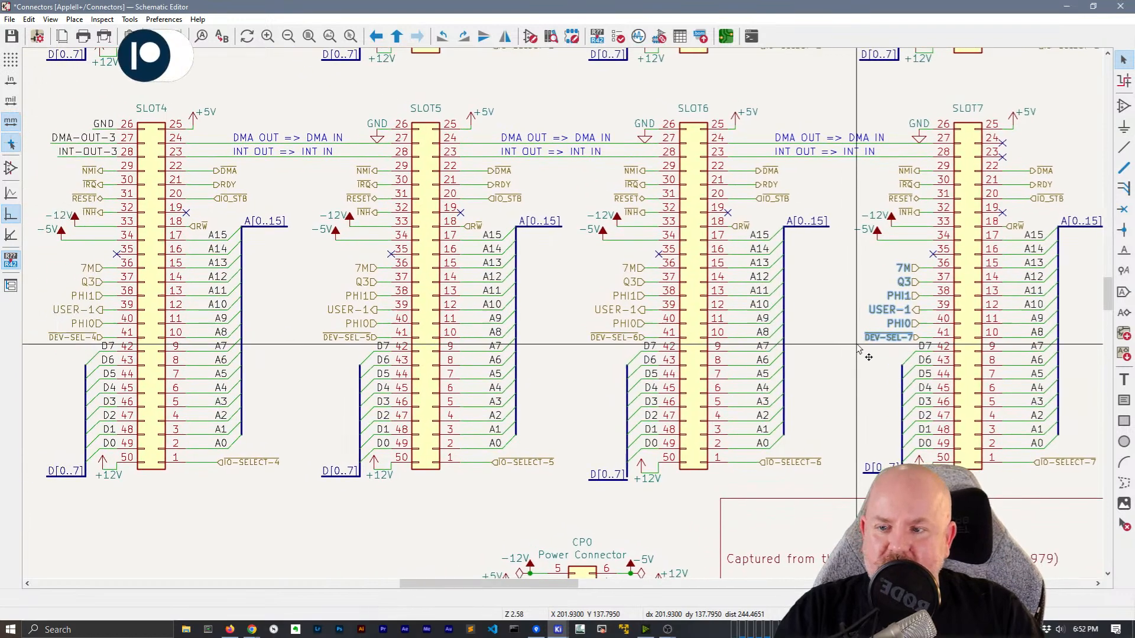
scroll(868, 357, down, 2)
scroll(588, 320, up, 1)
middle_drag(588, 320, 504, 438)
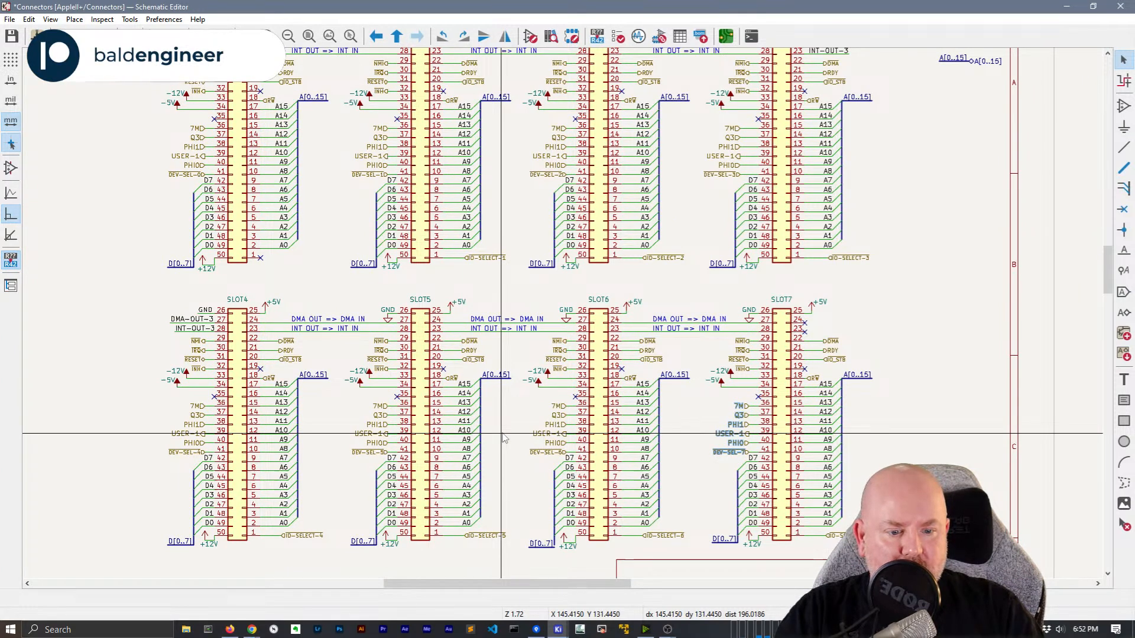
middle_drag(927, 231, 899, 324)
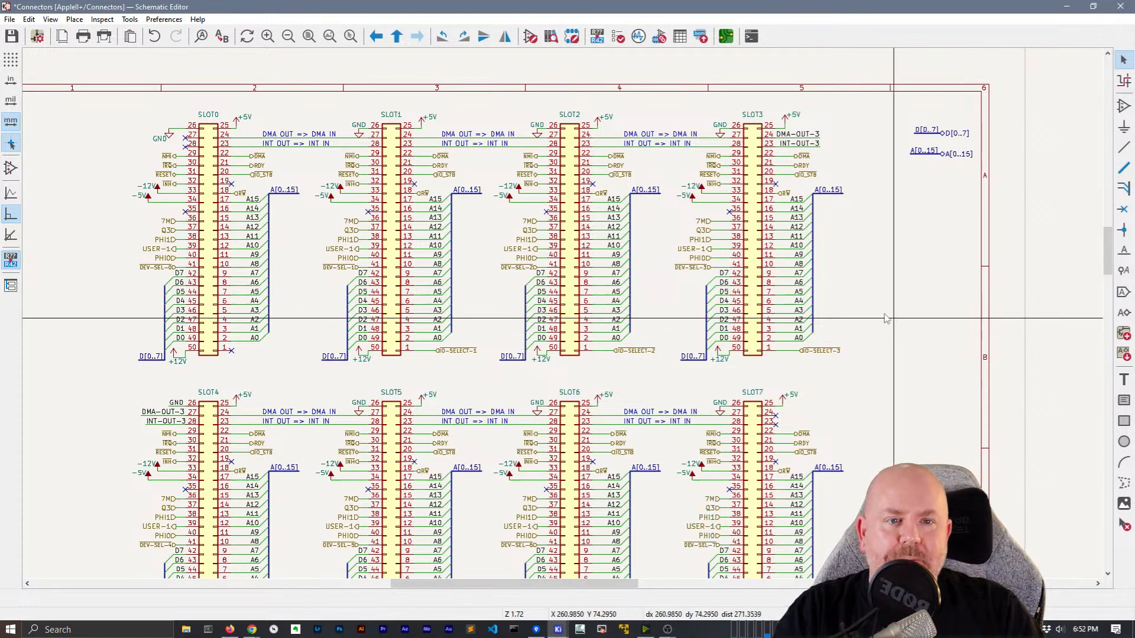
Save the Connectors sheet and leave it for the root Apple II+ schematic
key(ctrl+s)
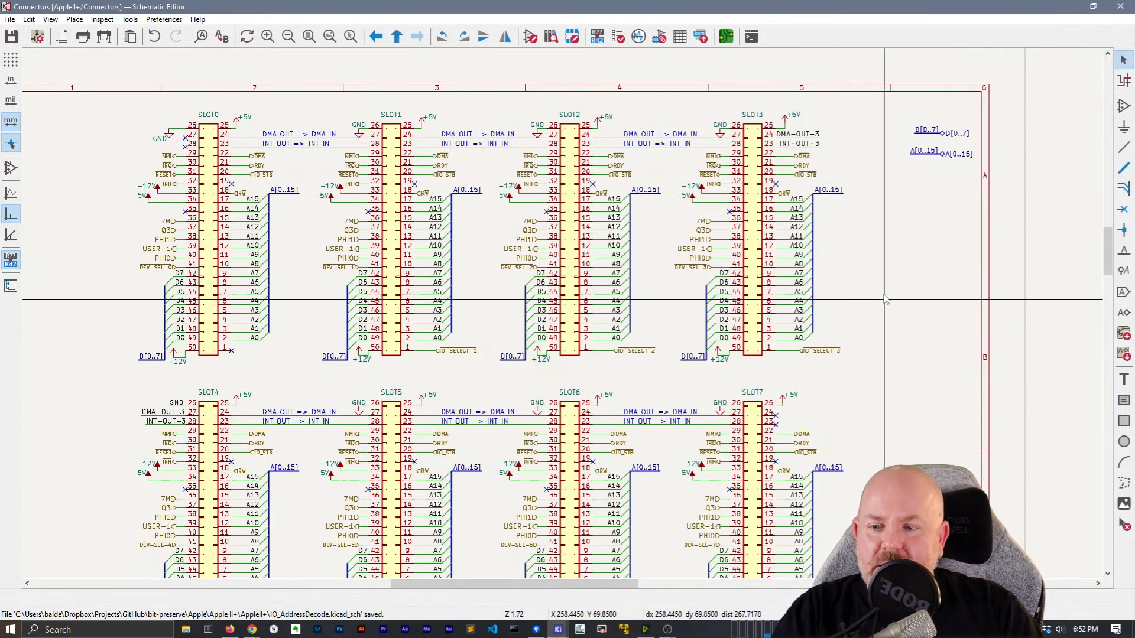
right_click(884, 268)
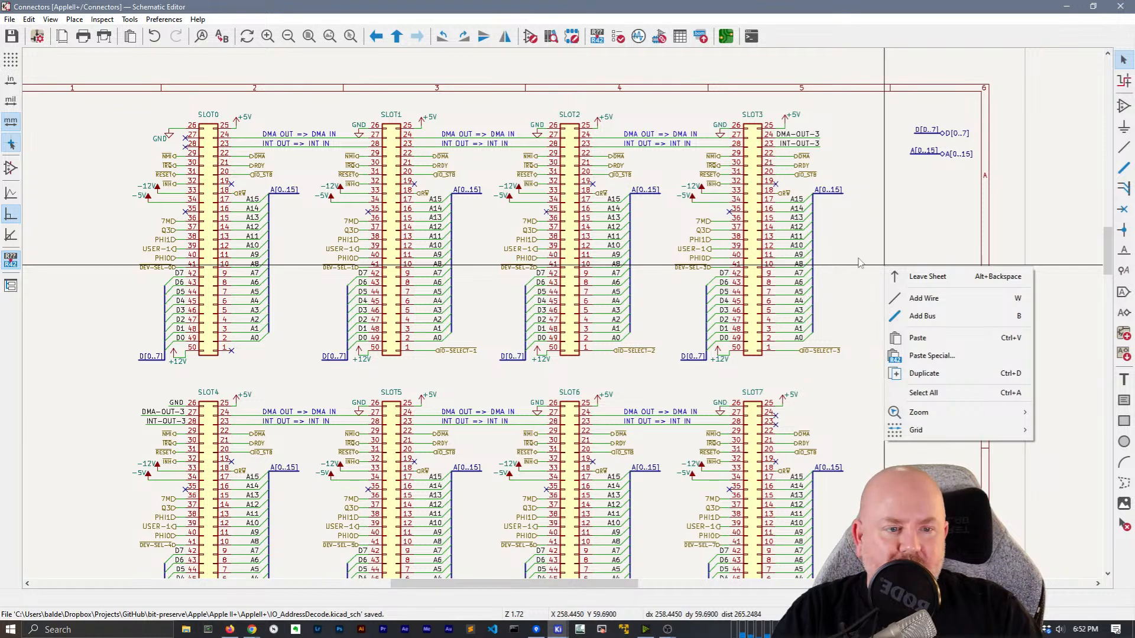
click(904, 276)
click(29, 20)
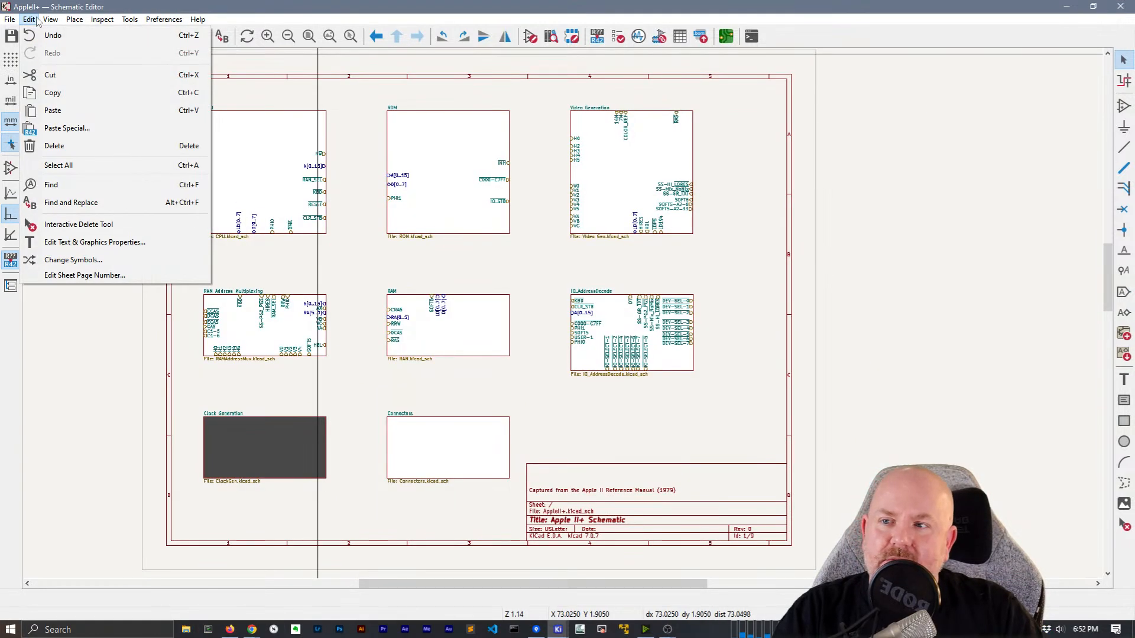
mouse_move(47, 22)
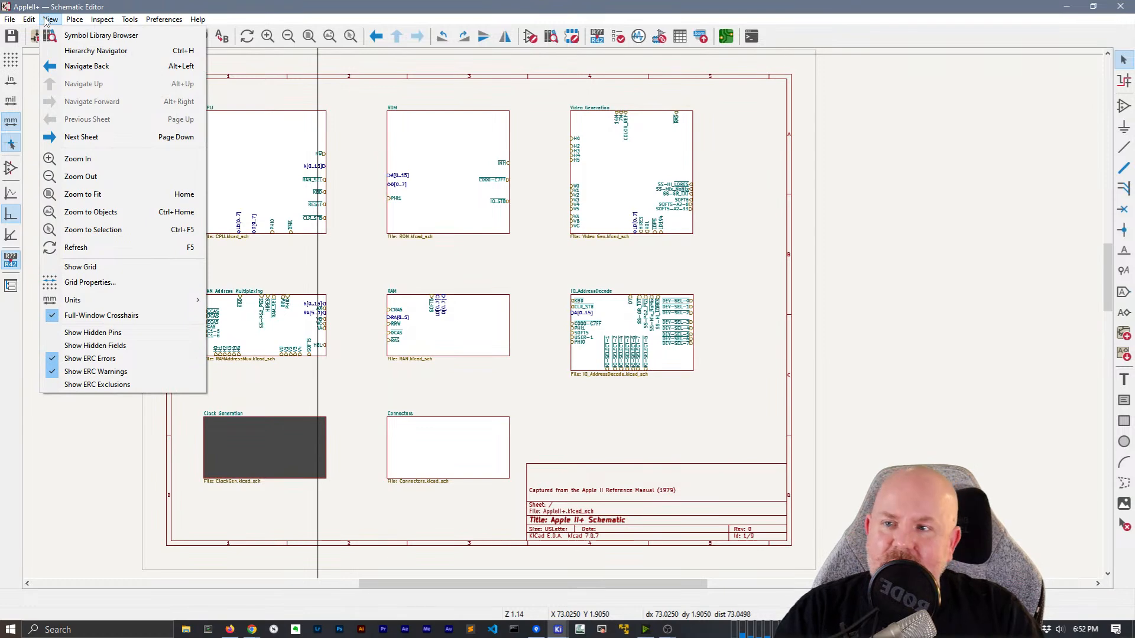
click(67, 20)
click(67, 20)
click(65, 20)
click(25, 19)
click(70, 5)
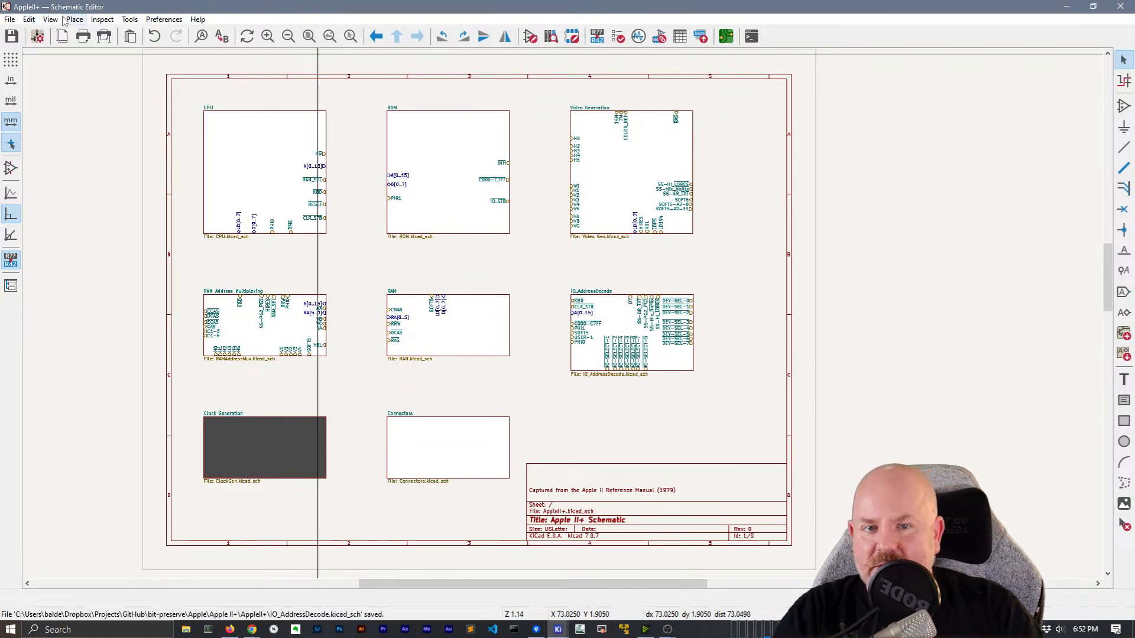
click(29, 20)
click(29, 21)
click(125, 22)
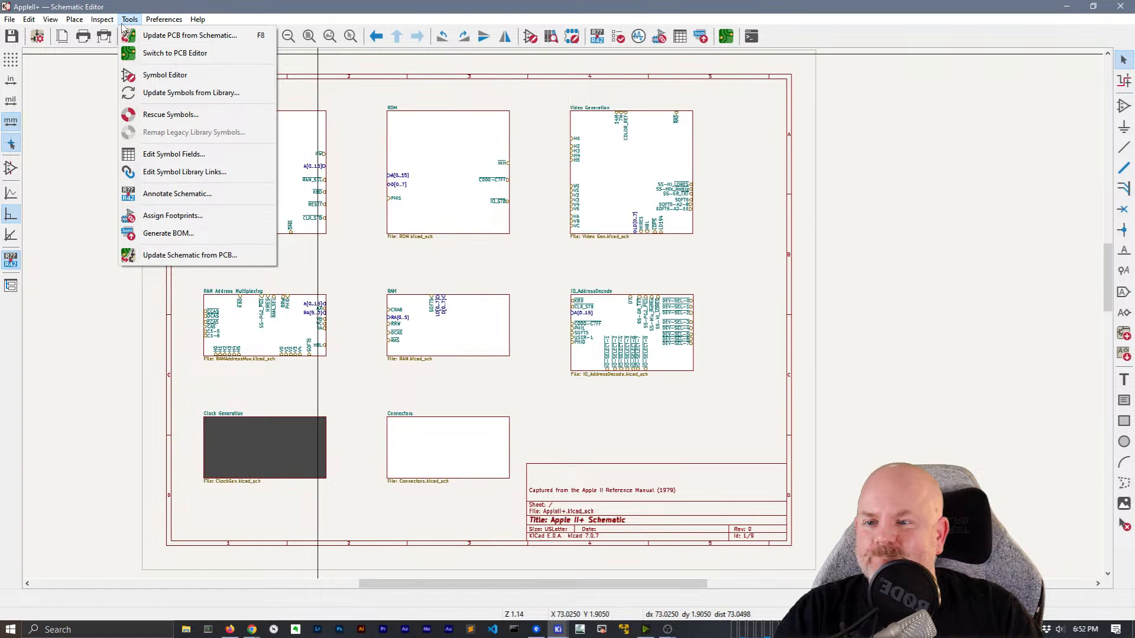
mouse_move(66, 25)
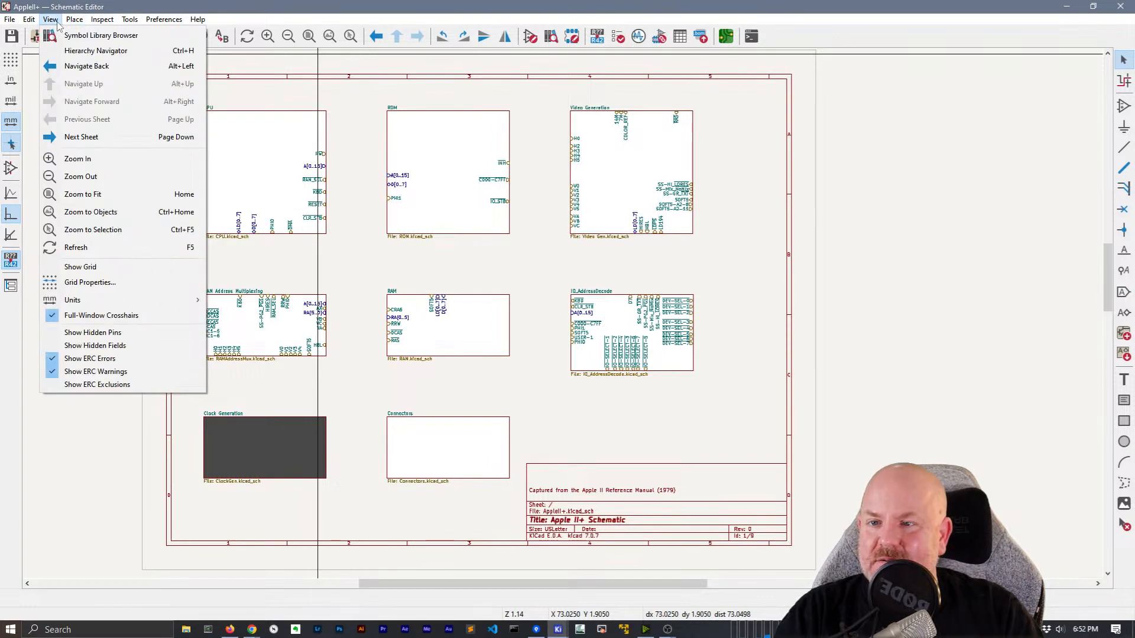
mouse_move(173, 21)
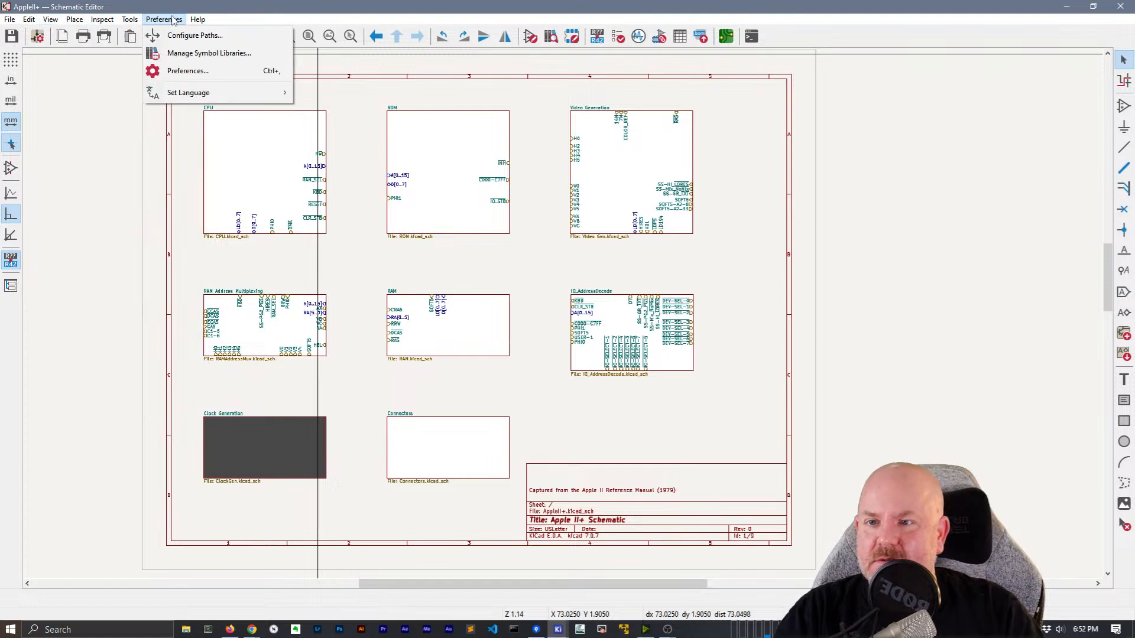
mouse_move(125, 22)
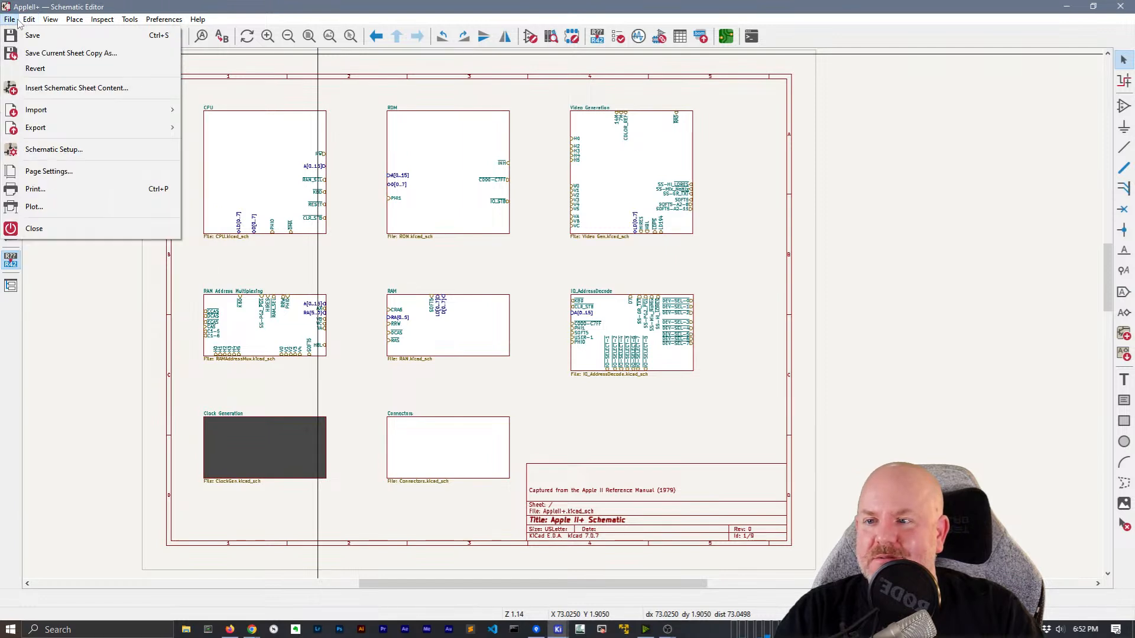
click(207, 6)
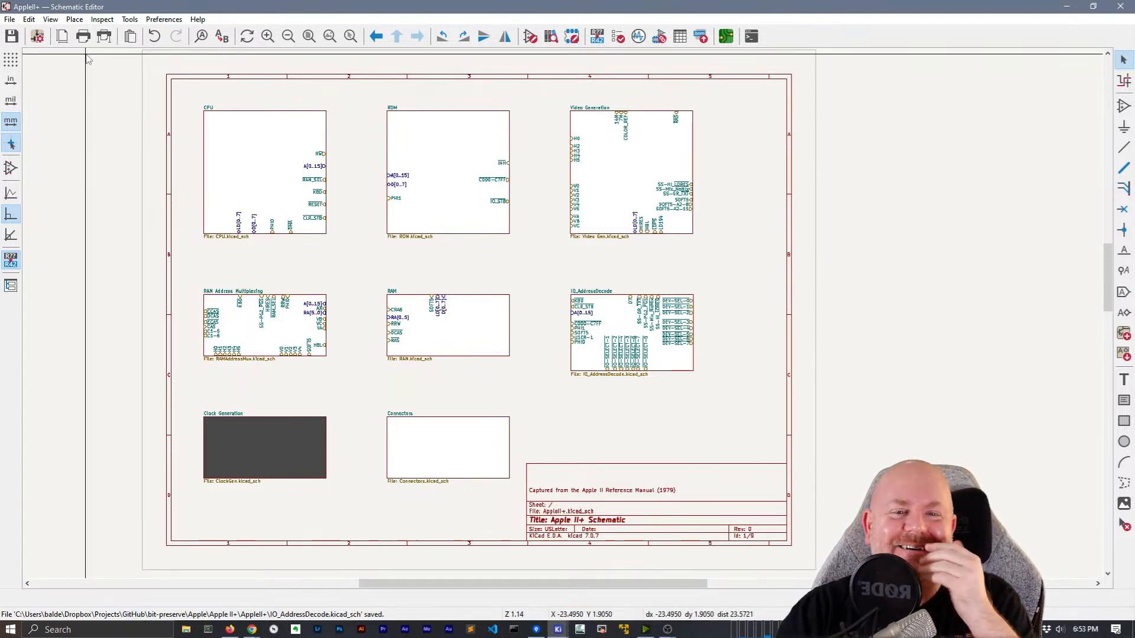
click(37, 37)
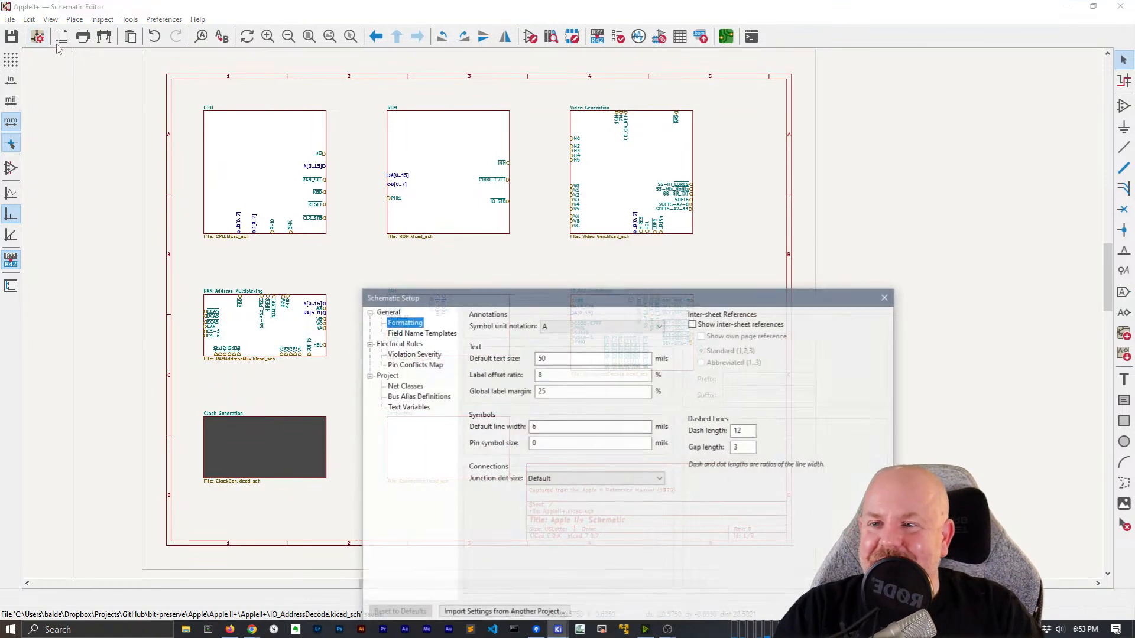
drag(451, 304, 340, 131)
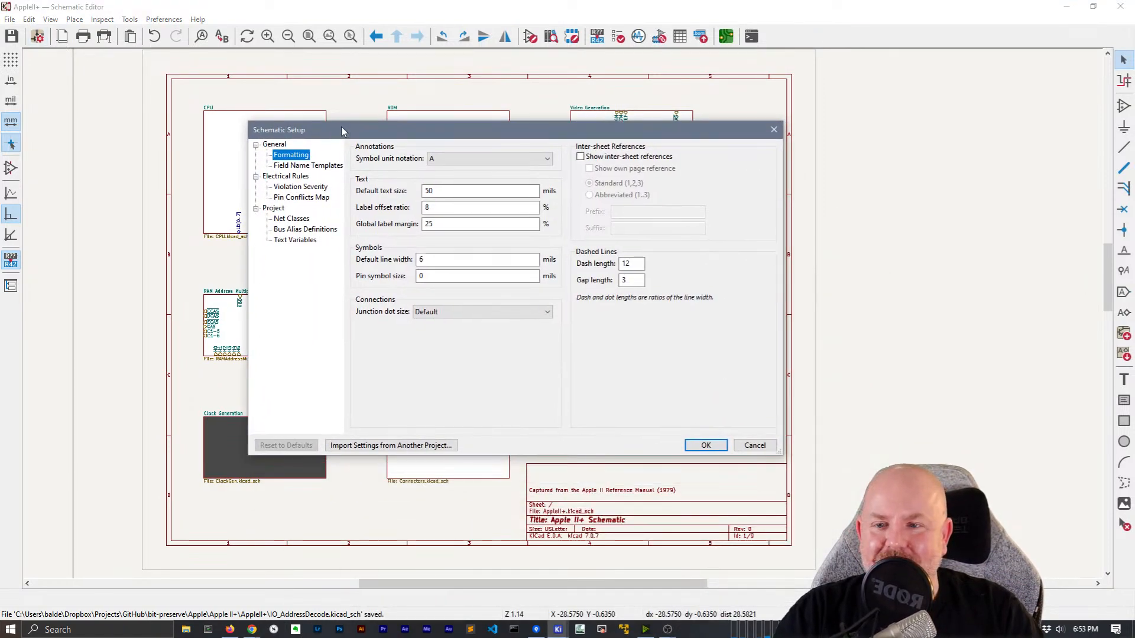
click(296, 166)
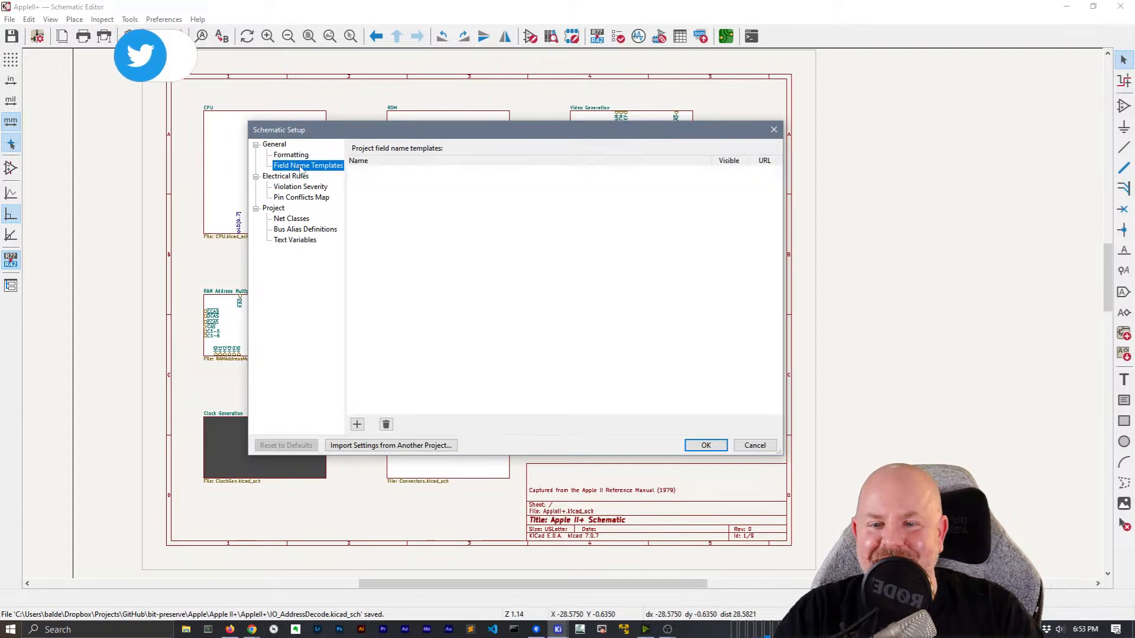
key(Escape)
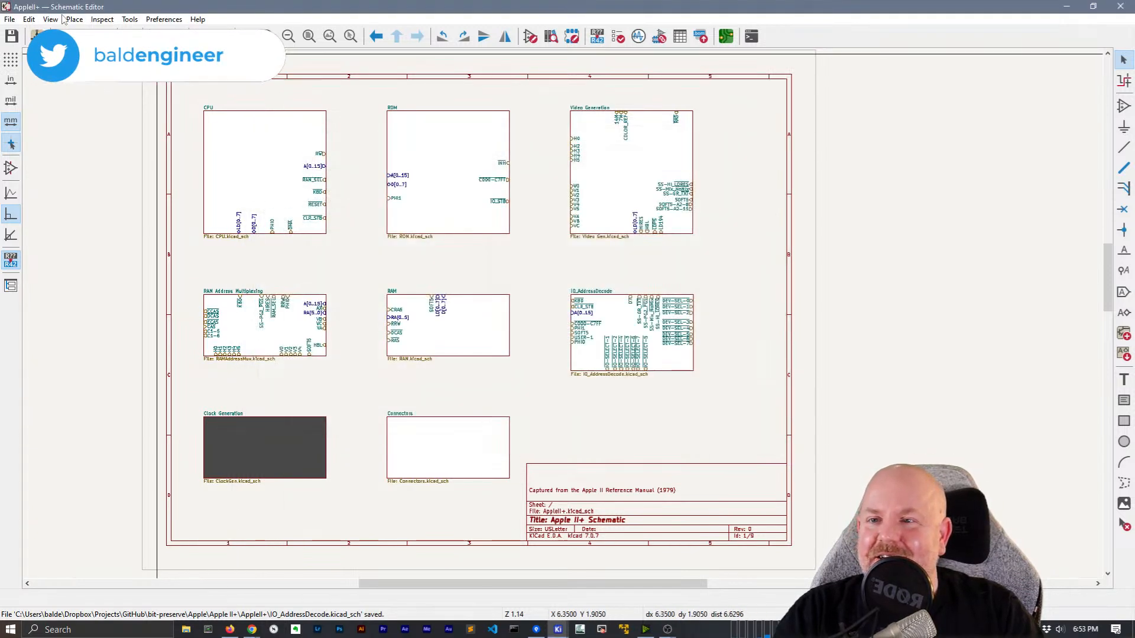
click(30, 20)
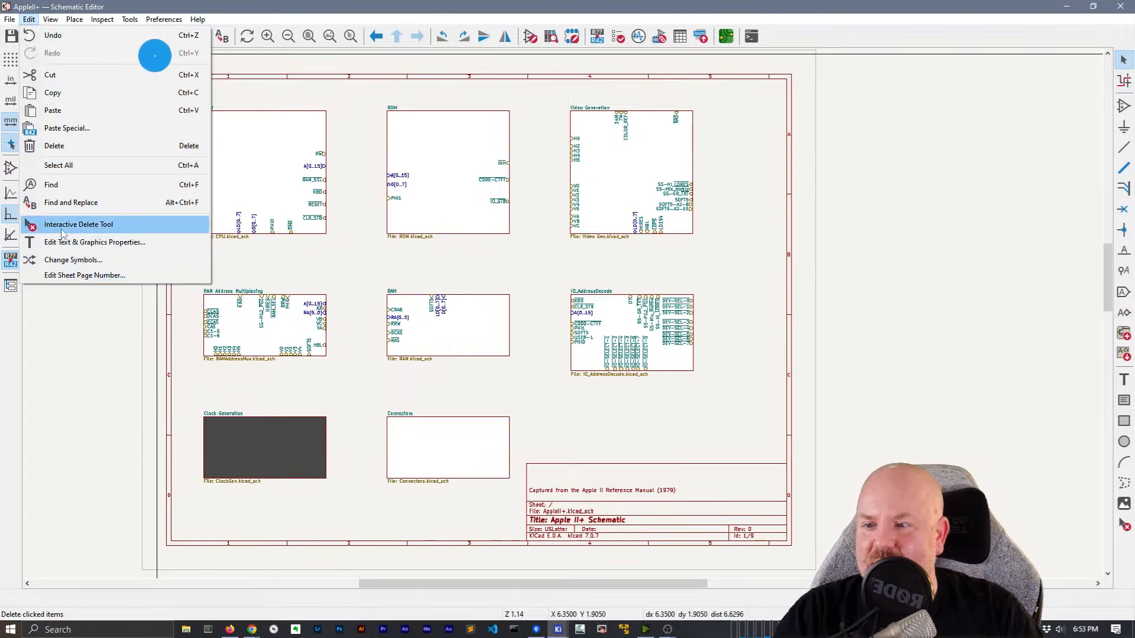
mouse_move(50, 20)
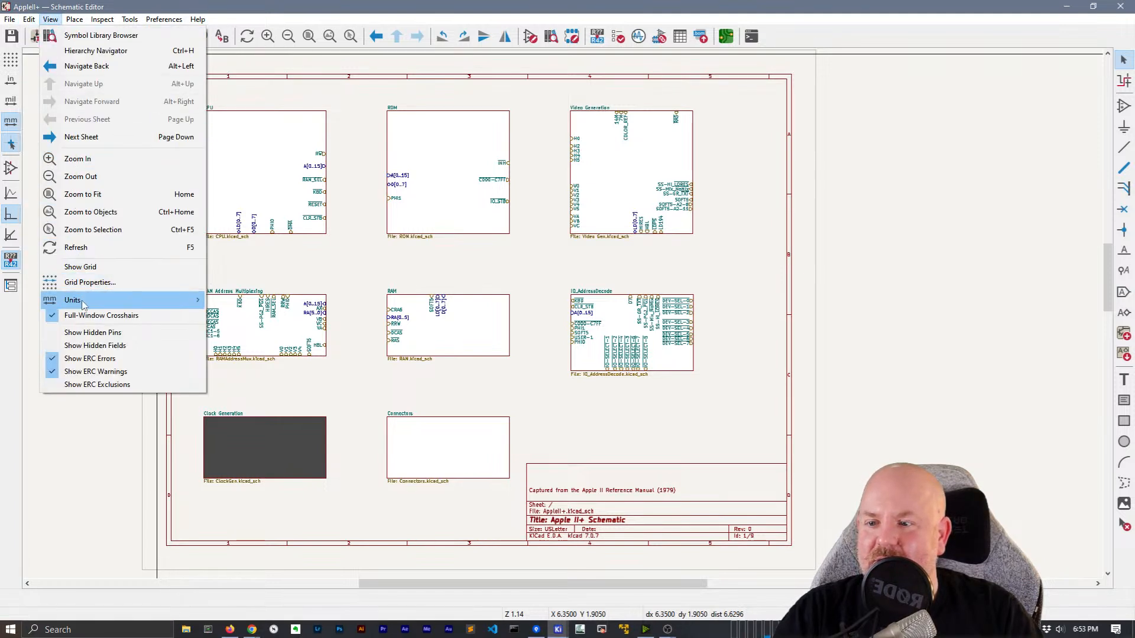
click(98, 288)
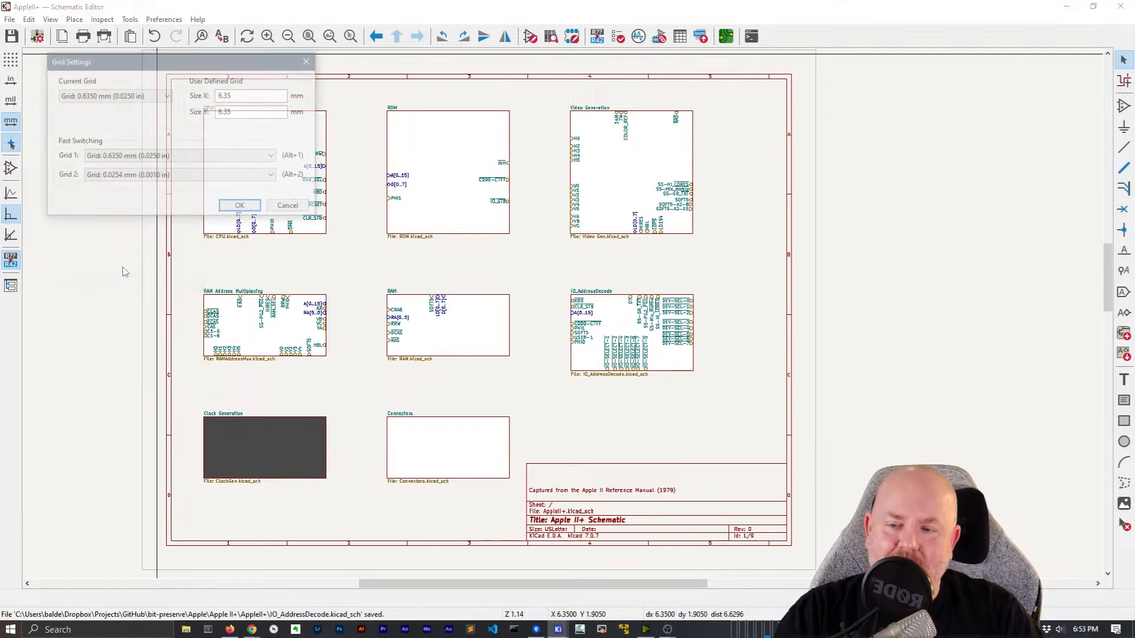
drag(213, 67, 401, 81)
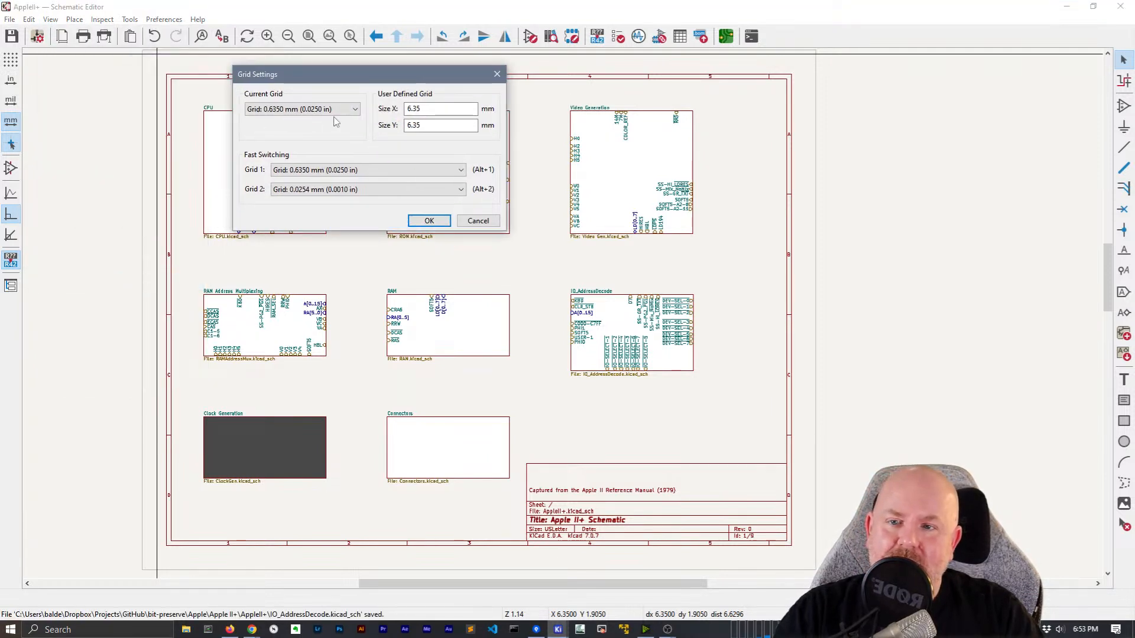
click(275, 112)
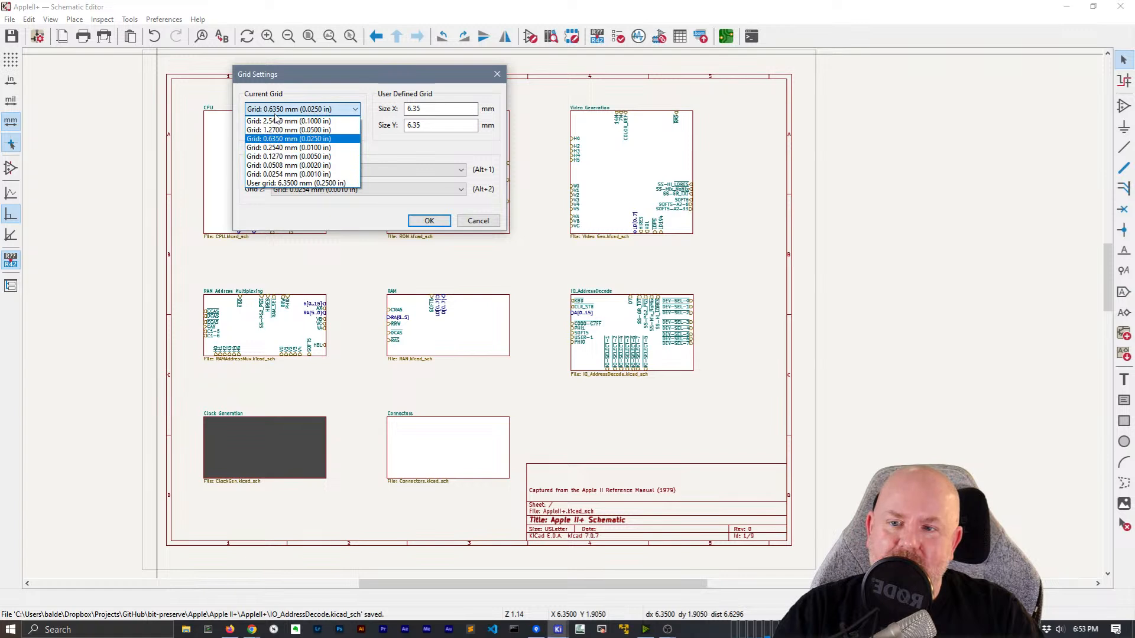
click(297, 143)
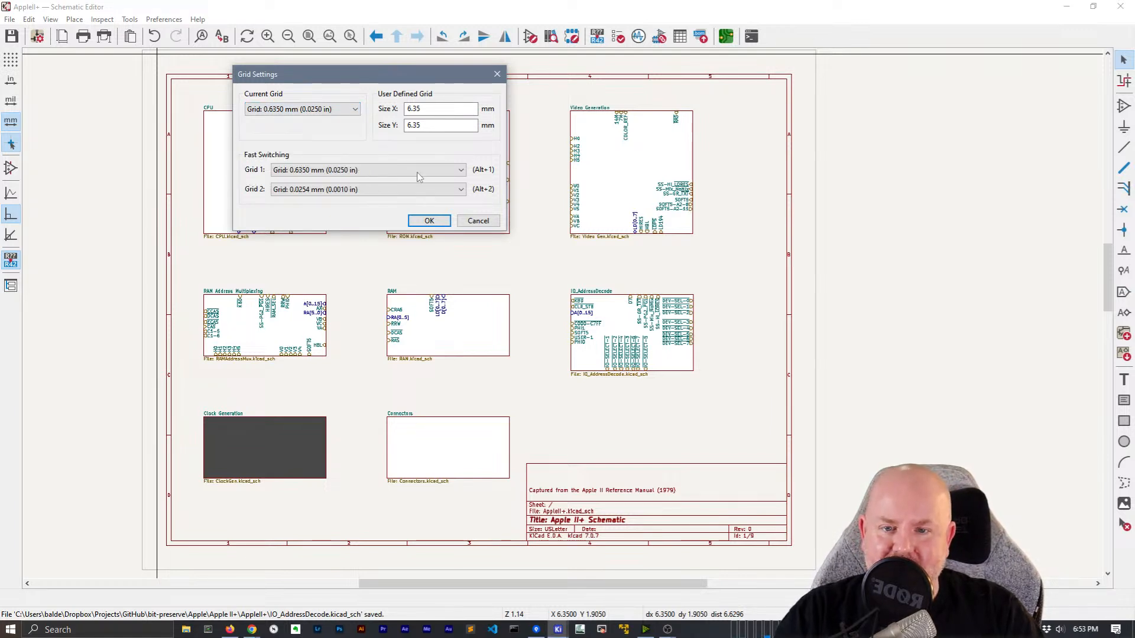
click(429, 220)
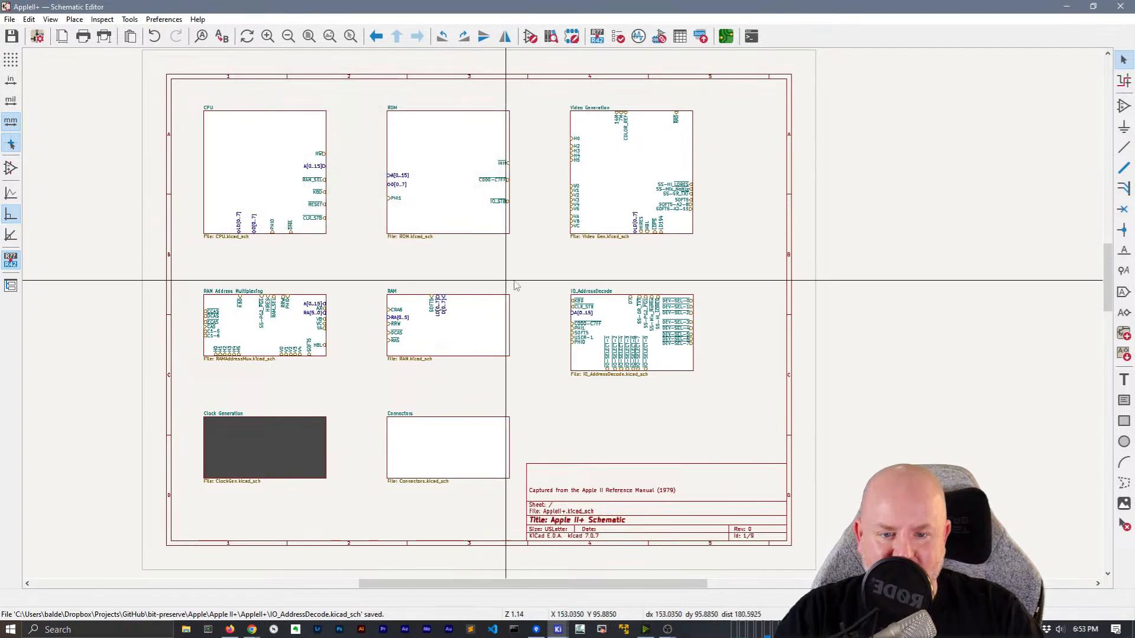
Import sheet pins: IO-SELECT-5 on top; 7M, IO_STB, RDY, Q3, USER-1, PHI1 on the left
right_click(442, 447)
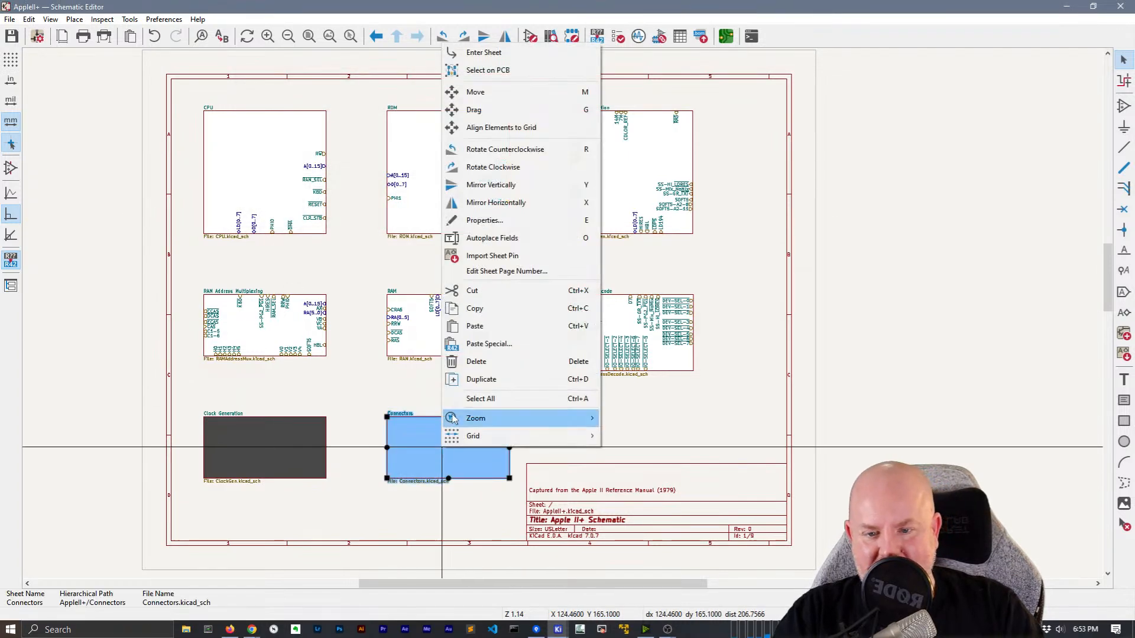
click(492, 256)
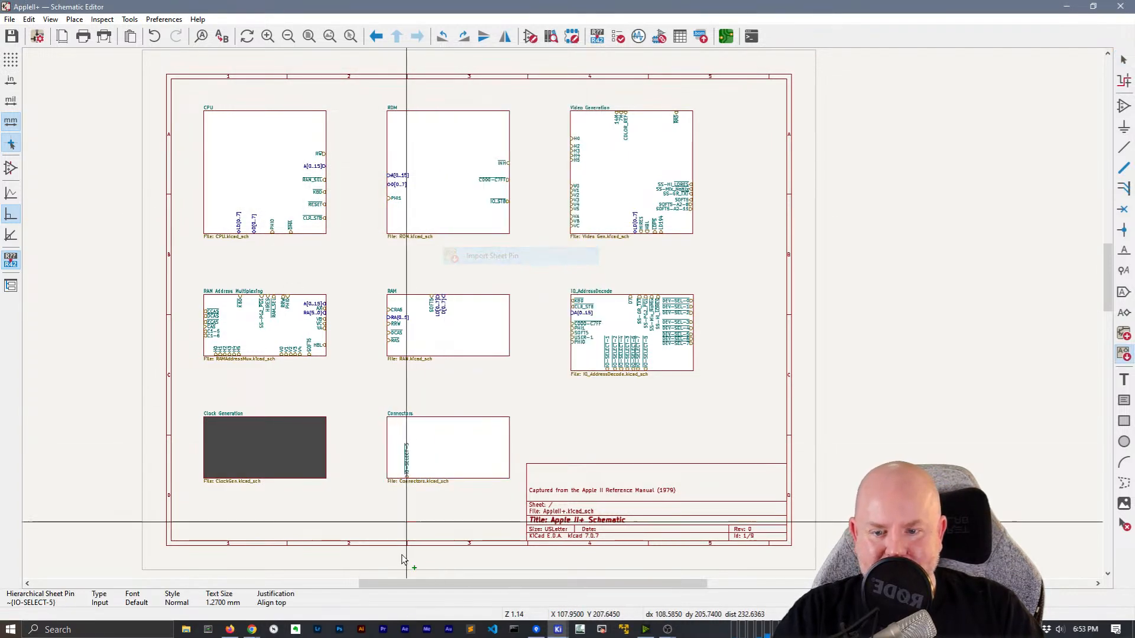
click(433, 444)
scroll(450, 437, up, 4)
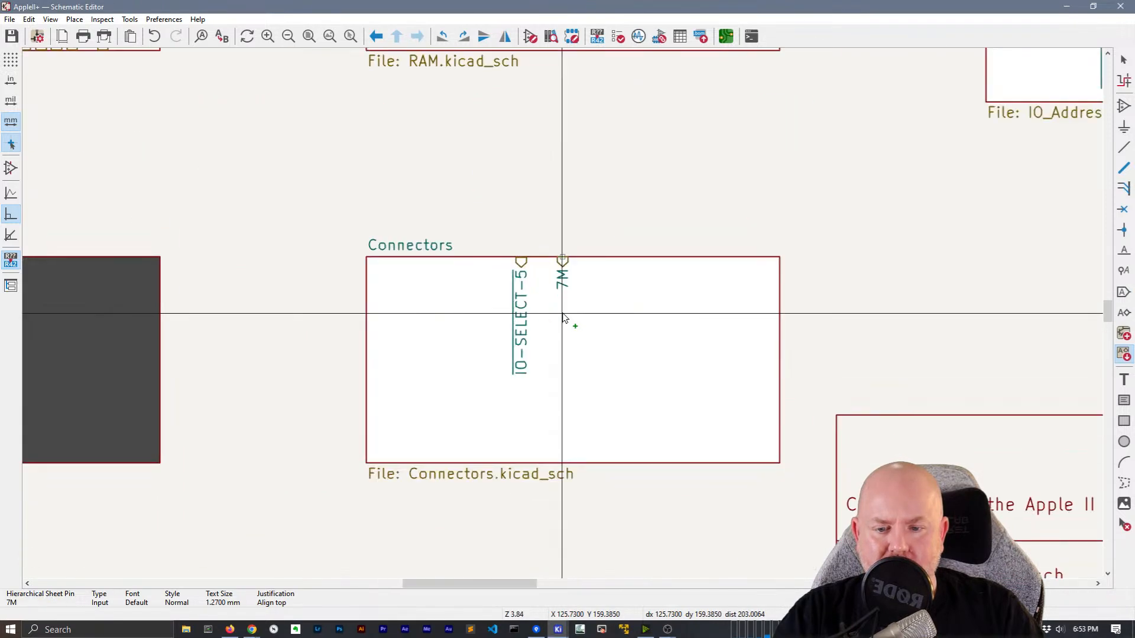
click(401, 331)
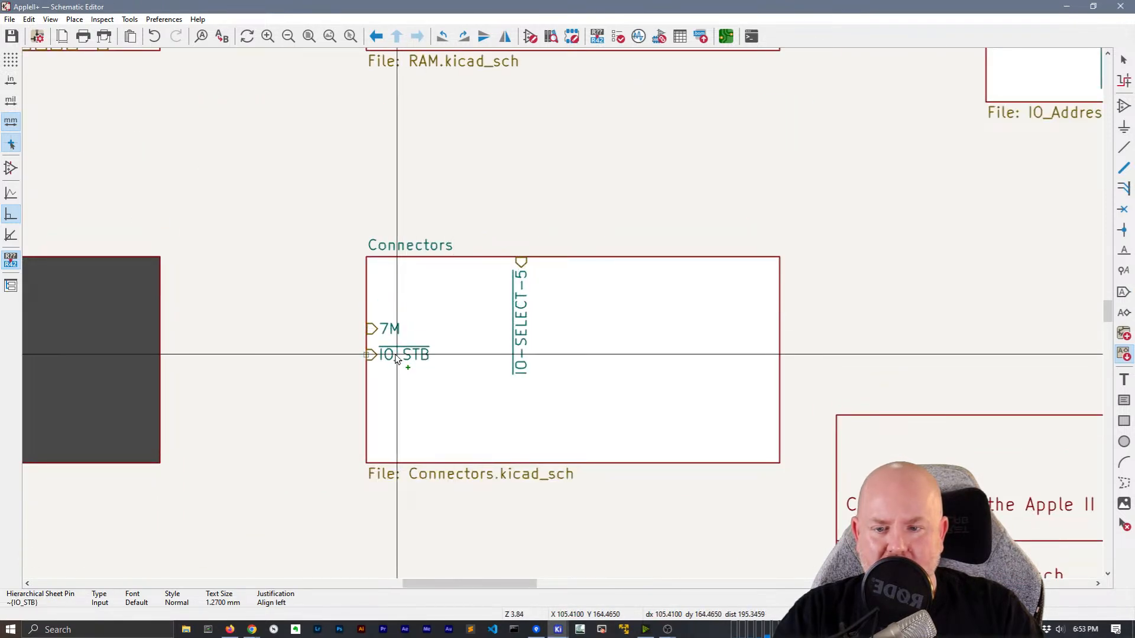
click(397, 350)
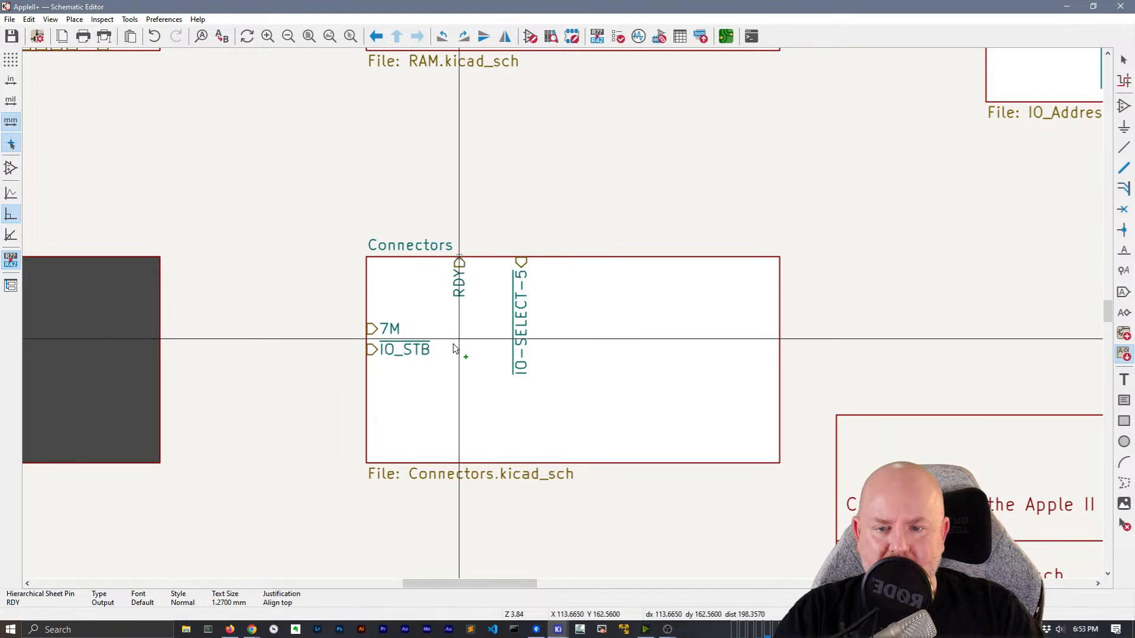
click(383, 365)
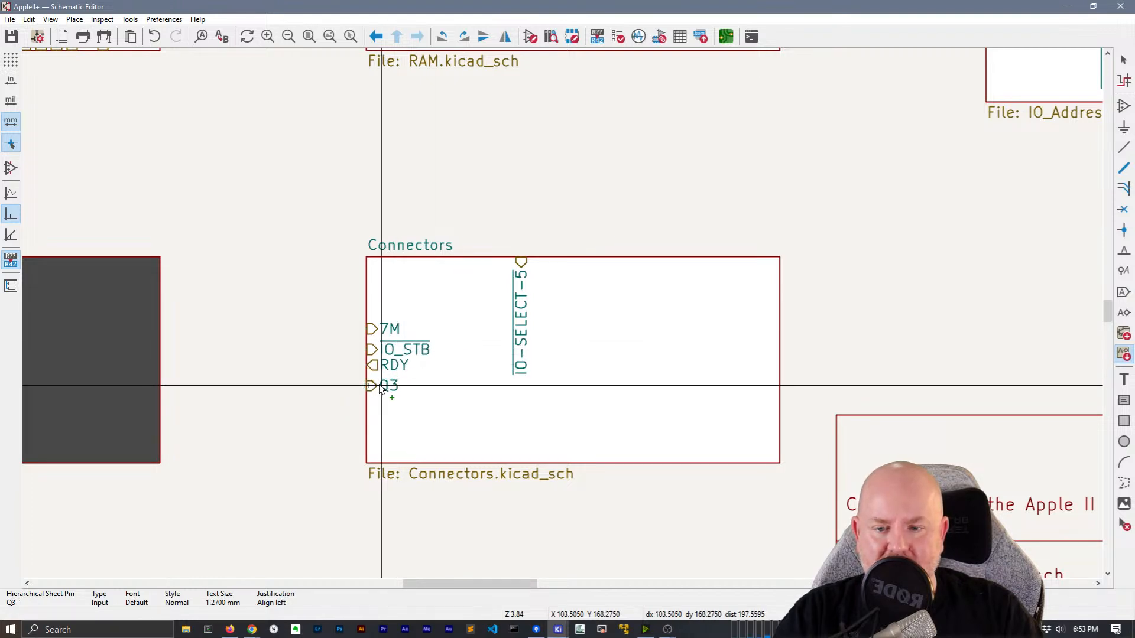
click(371, 314)
click(371, 313)
click(380, 299)
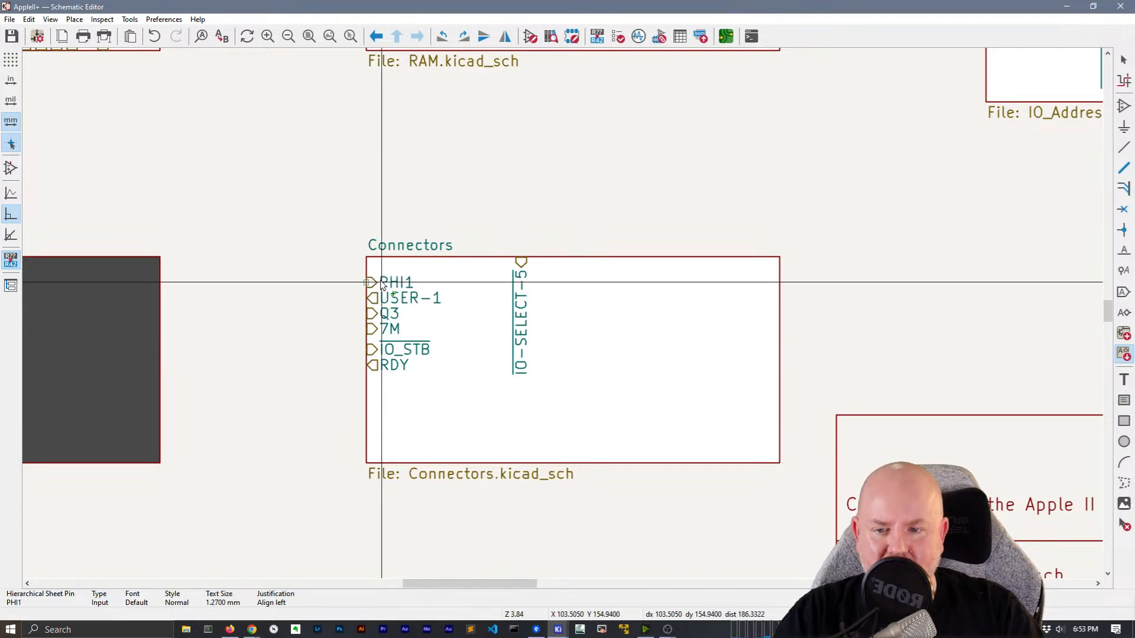
click(372, 381)
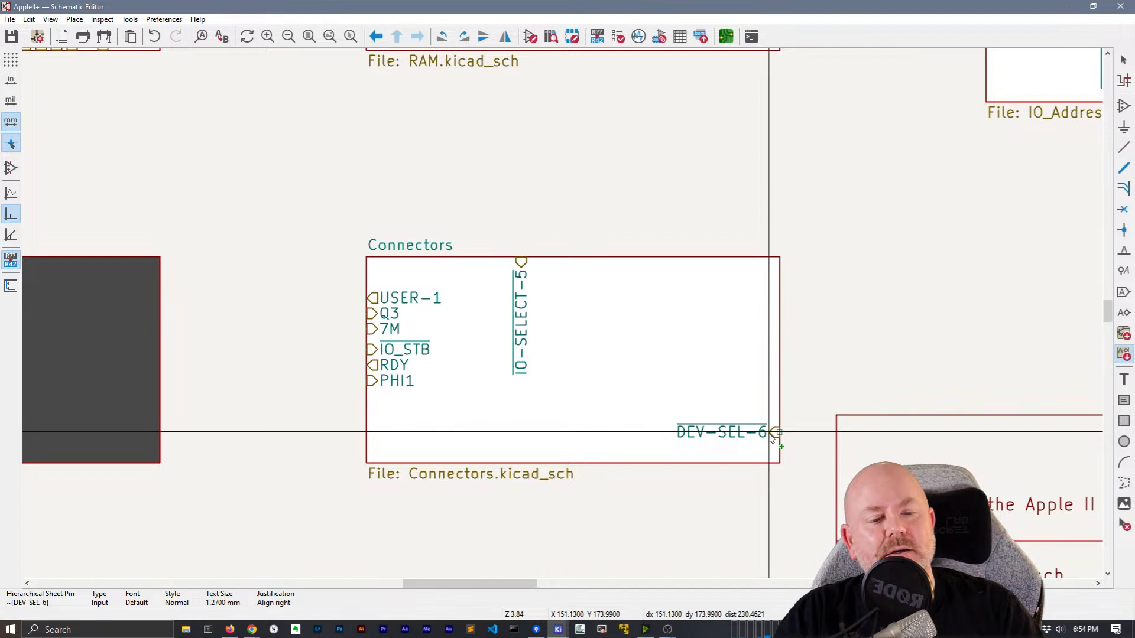
Place DEV-SEL-6/7 right; PHI0, IRQ, INH, RESET, RW left; NMI, DMA, IO-SELECT-6/7 top
click(761, 442)
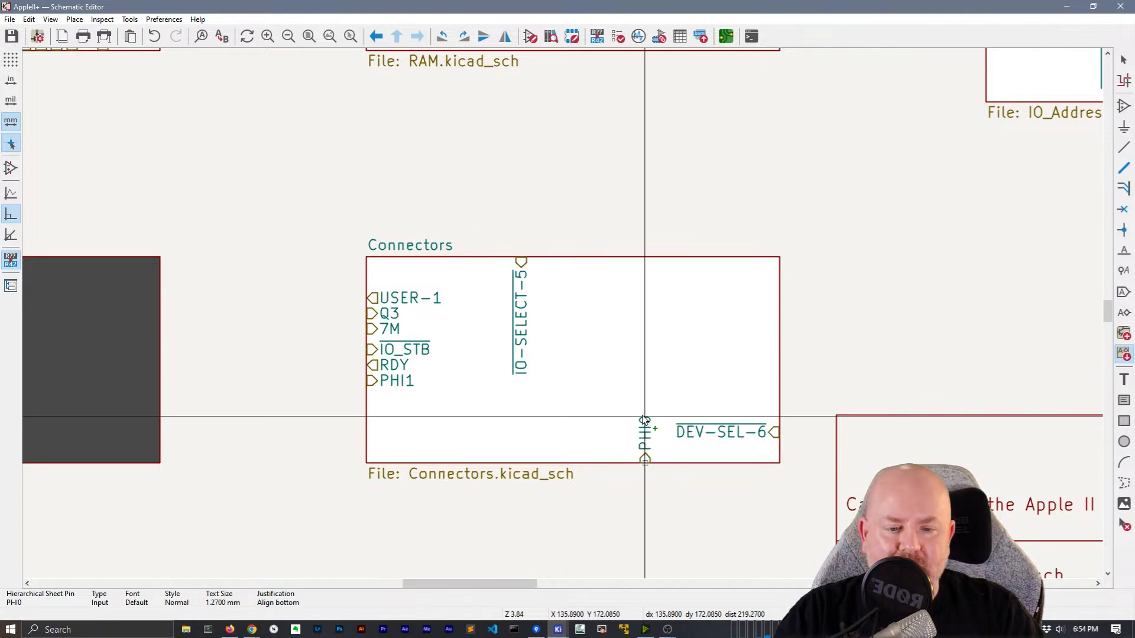
click(369, 396)
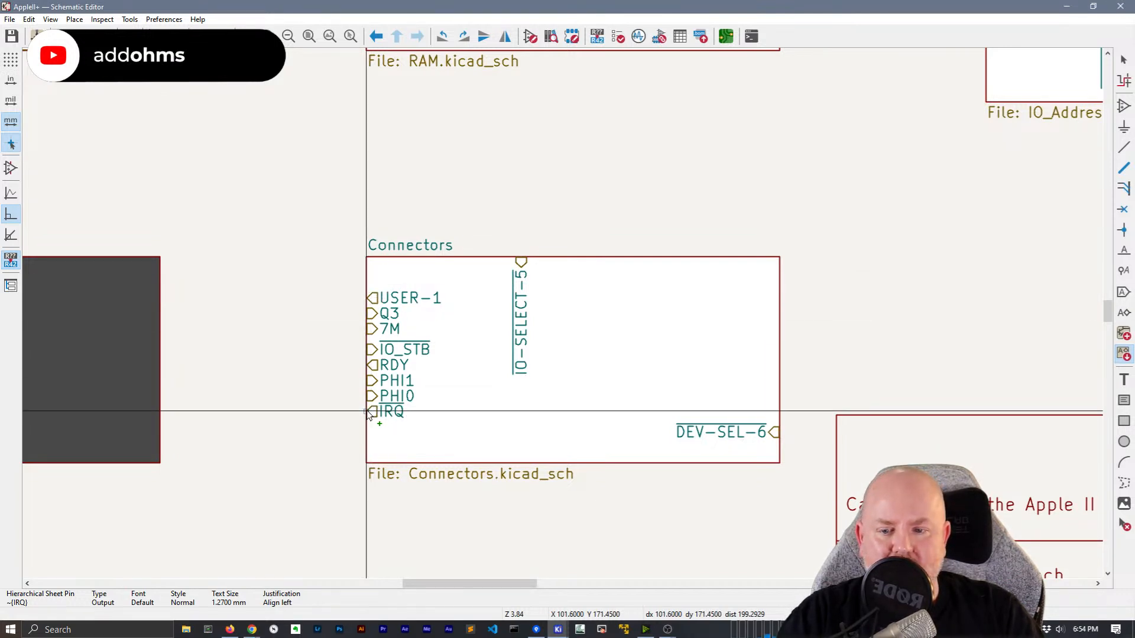
click(369, 412)
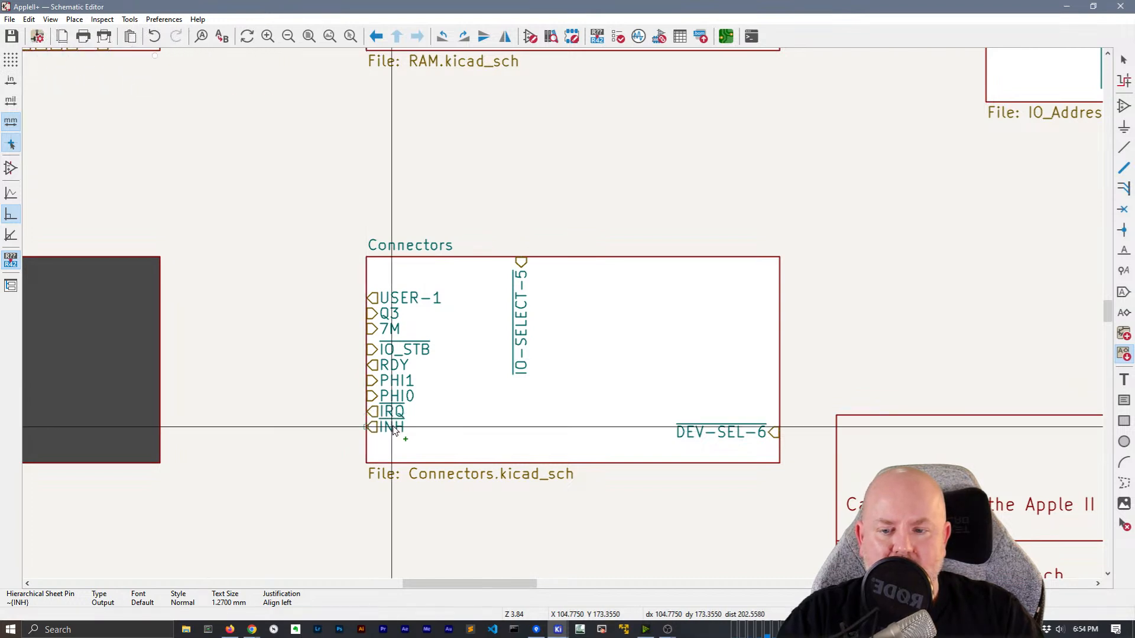
click(393, 427)
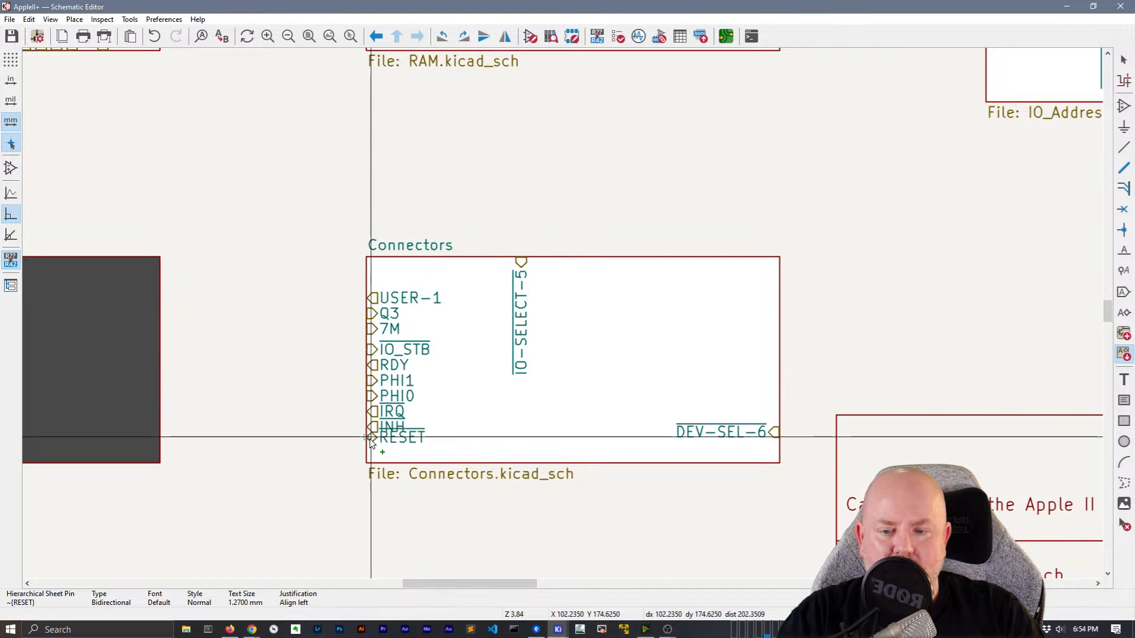
click(371, 442)
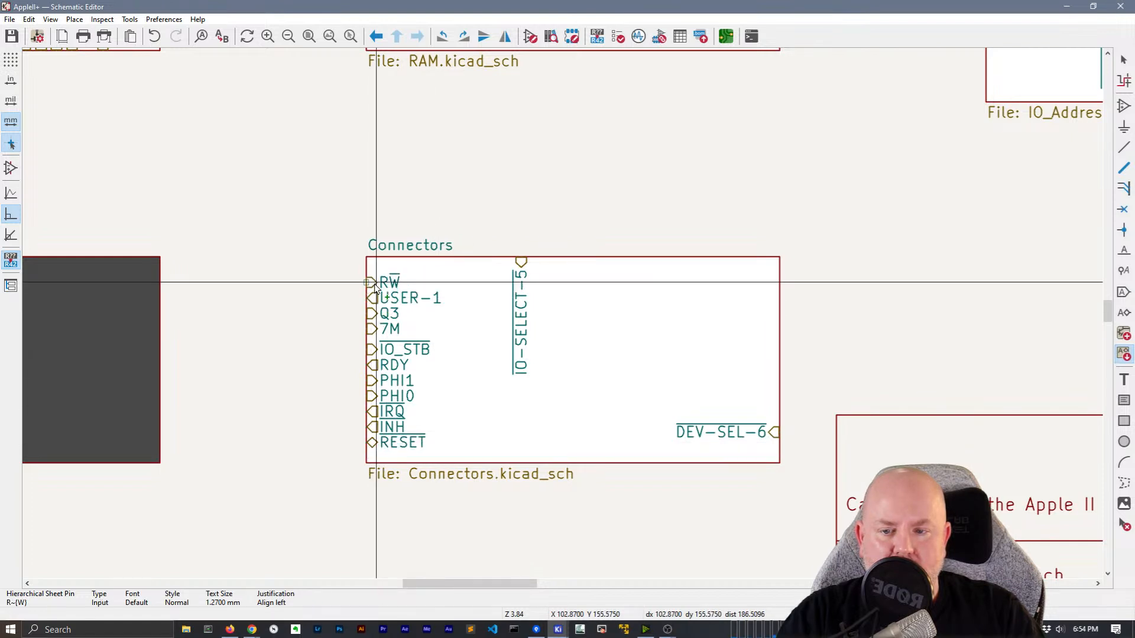
click(374, 283)
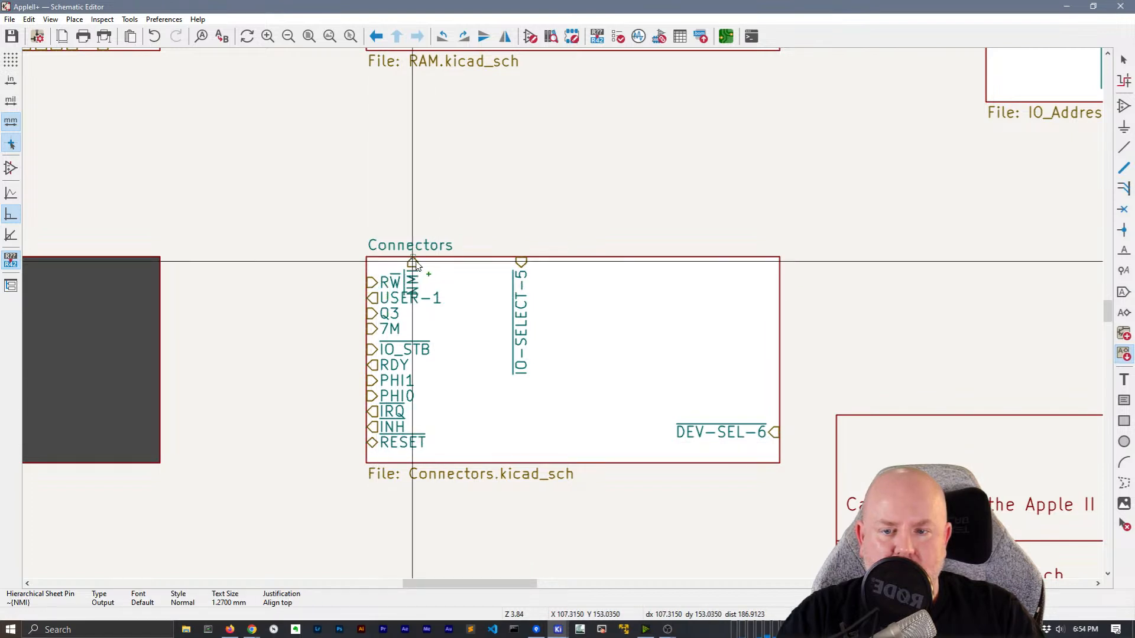
click(453, 263)
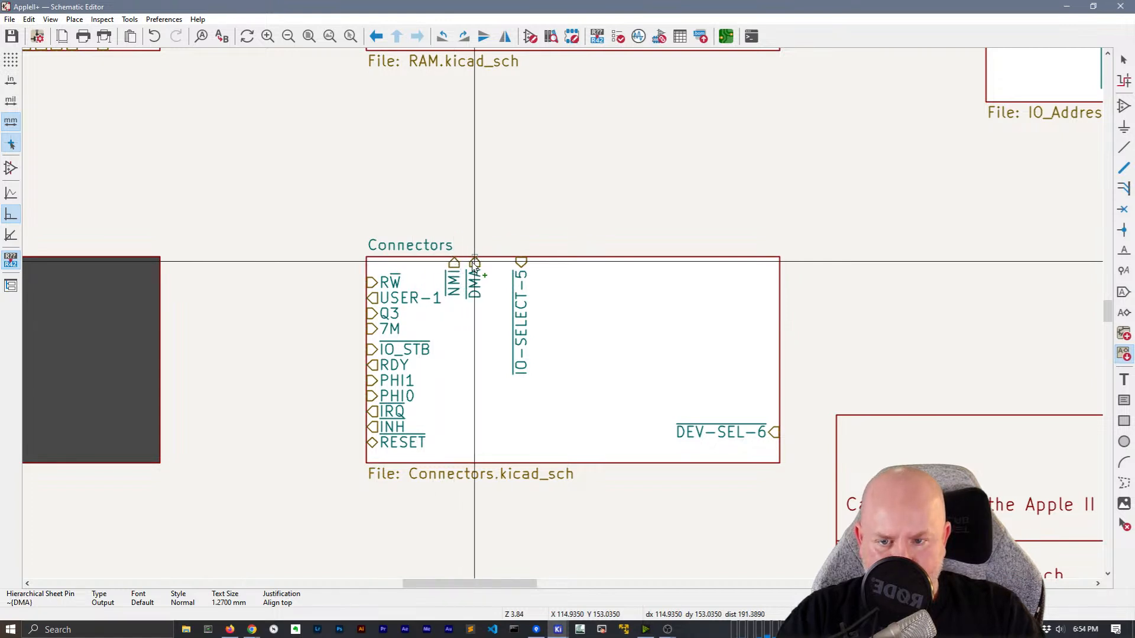
click(471, 264)
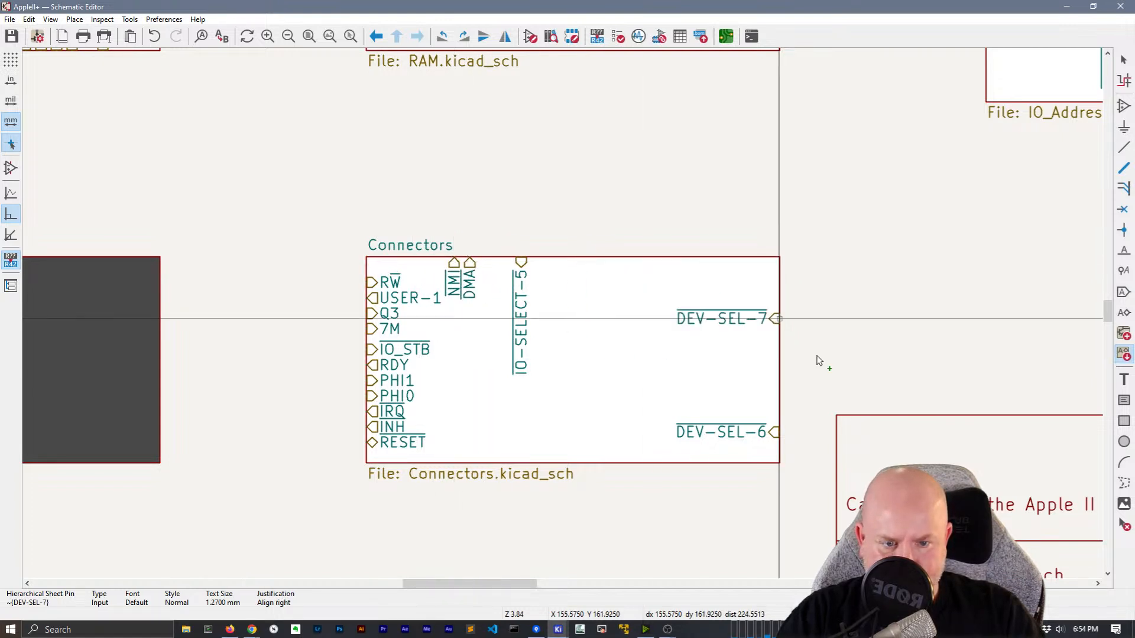
click(778, 448)
click(578, 263)
click(600, 263)
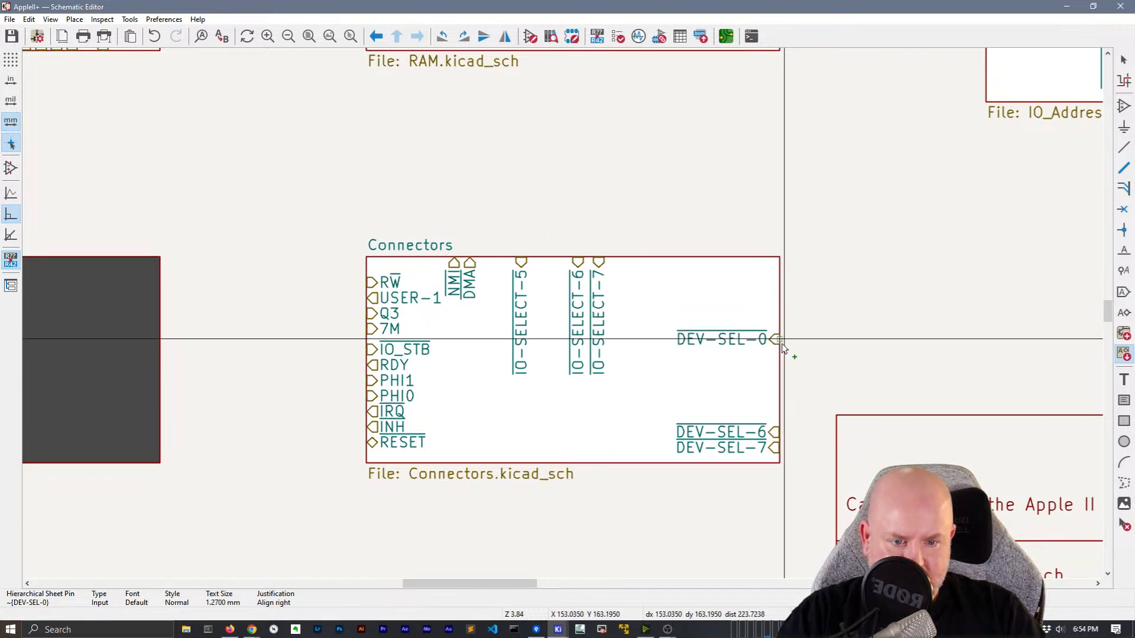
Place remaining pins: DEV-SEL-0–5, A[0..15], D[0..7] on the right; IO-SELECT-1–4 on top
click(778, 340)
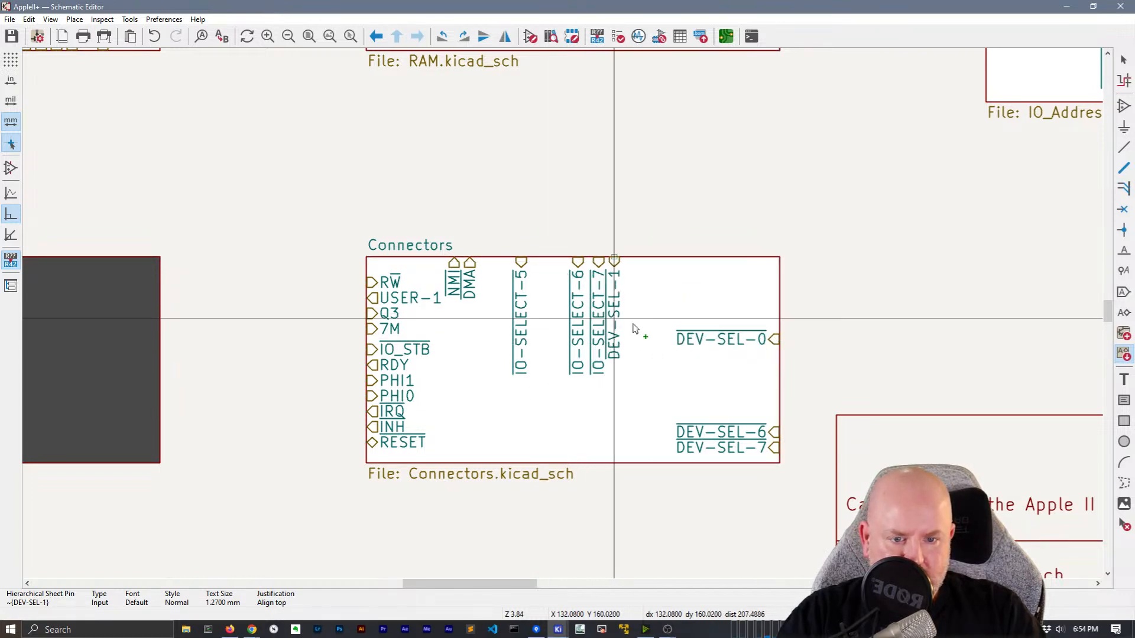
click(778, 360)
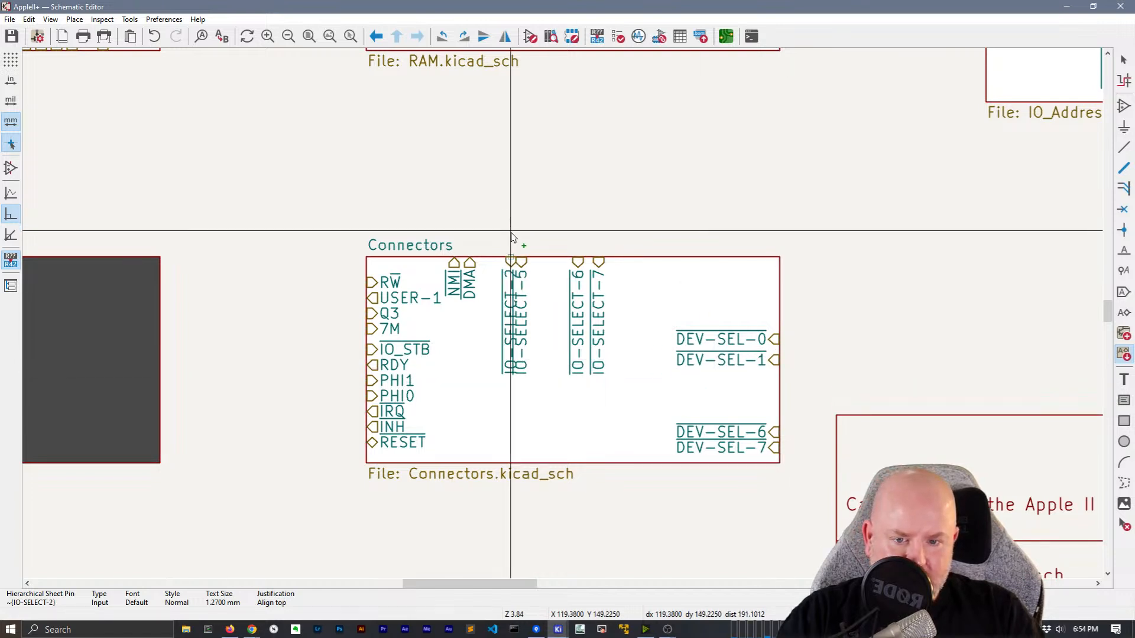
click(527, 261)
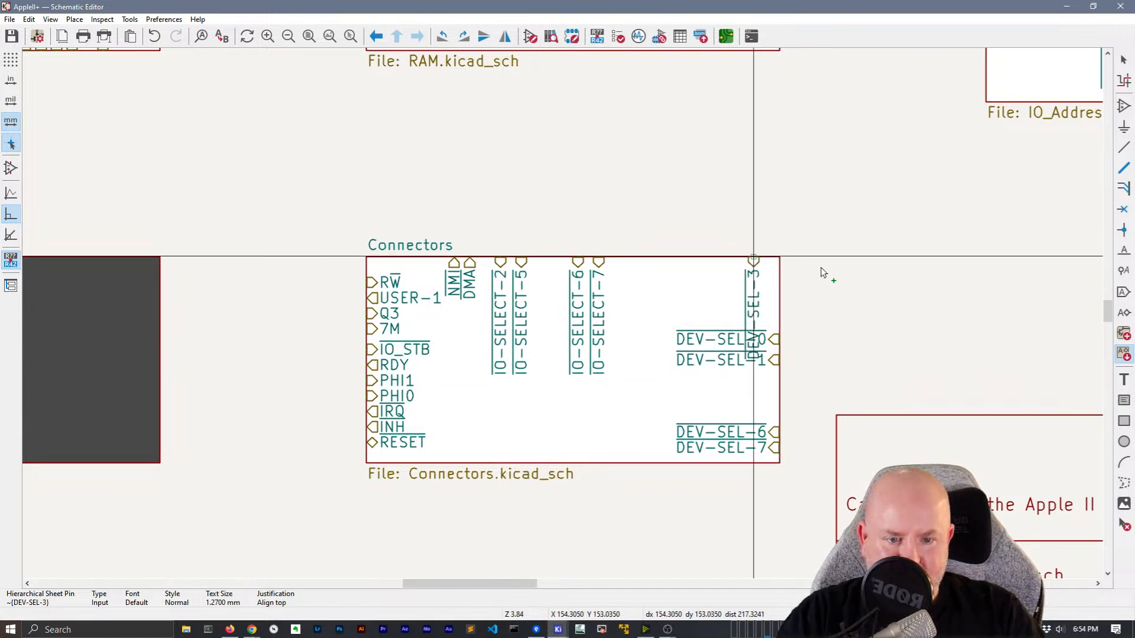
click(787, 397)
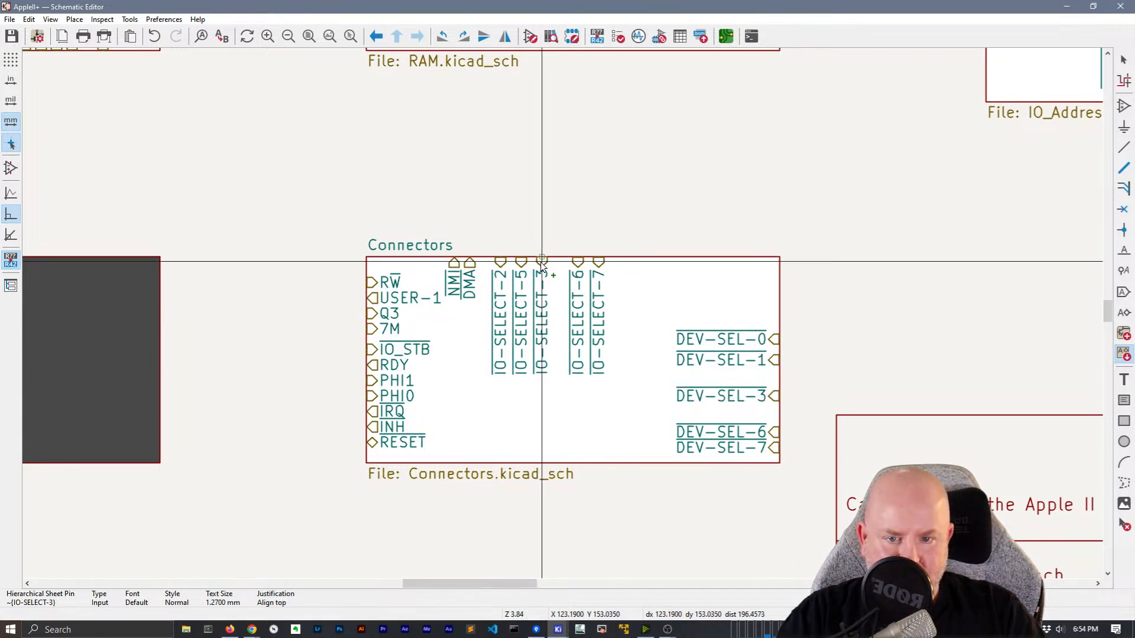
click(540, 264)
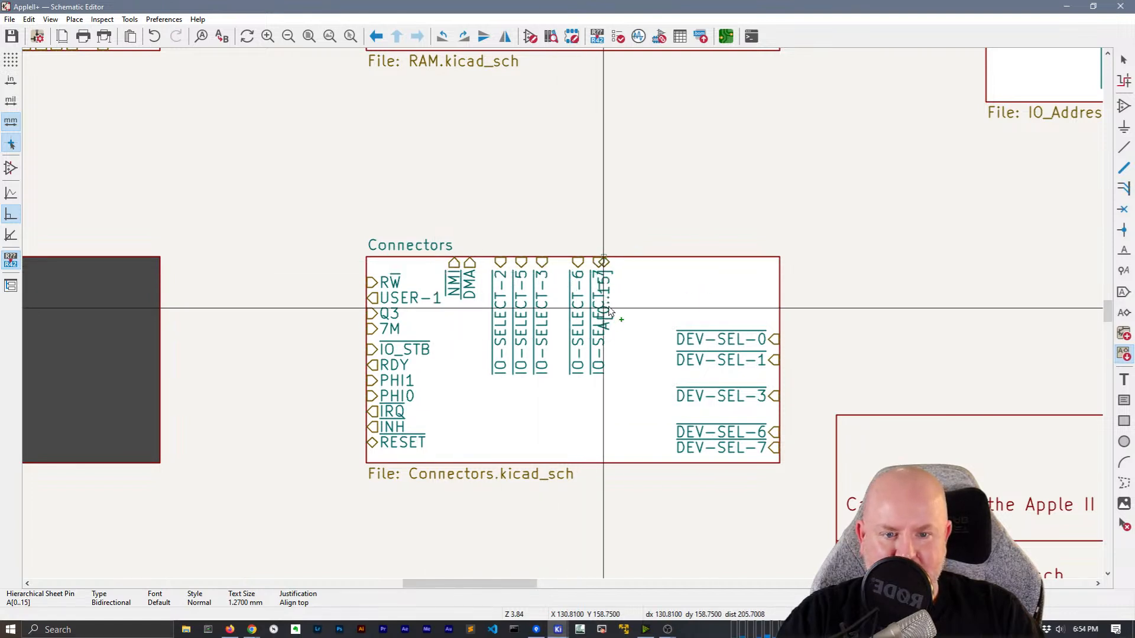
click(788, 273)
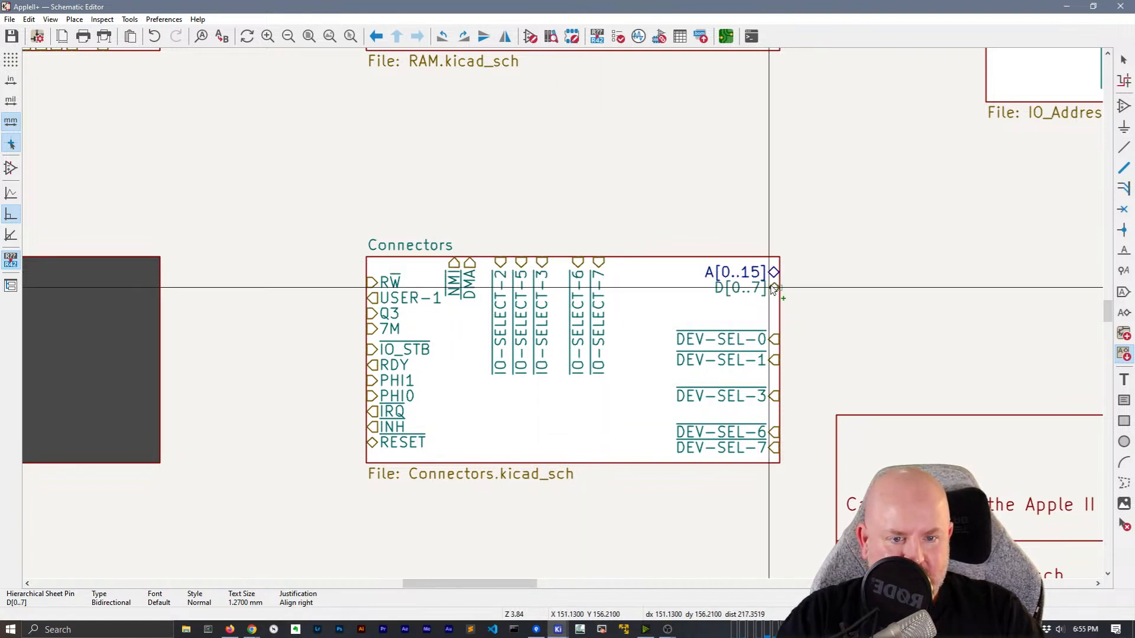
click(781, 288)
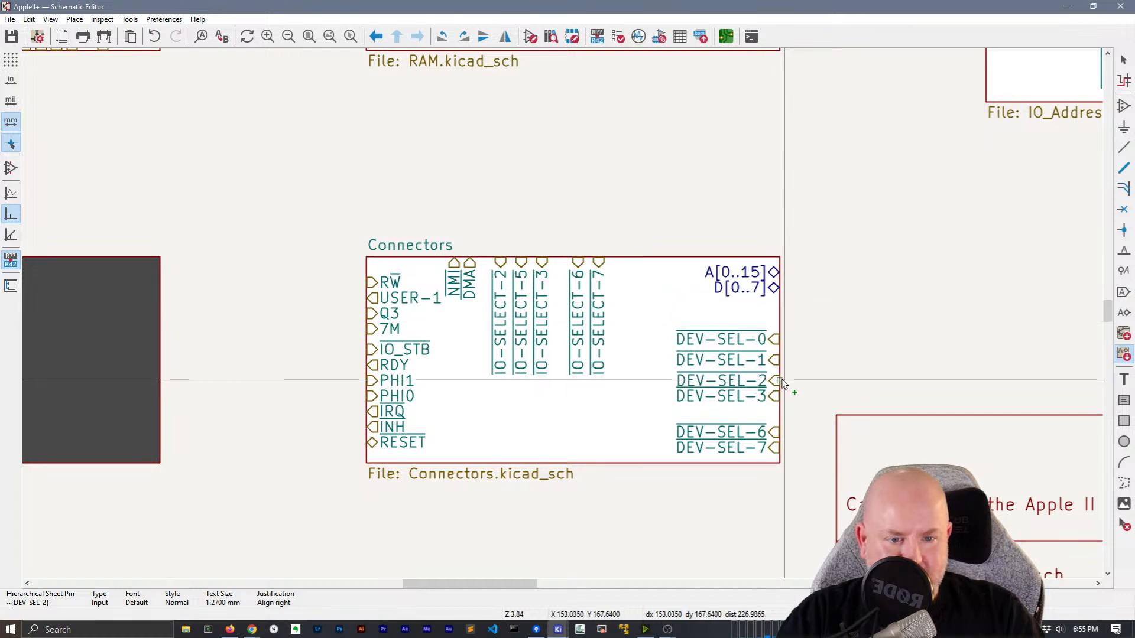
click(783, 382)
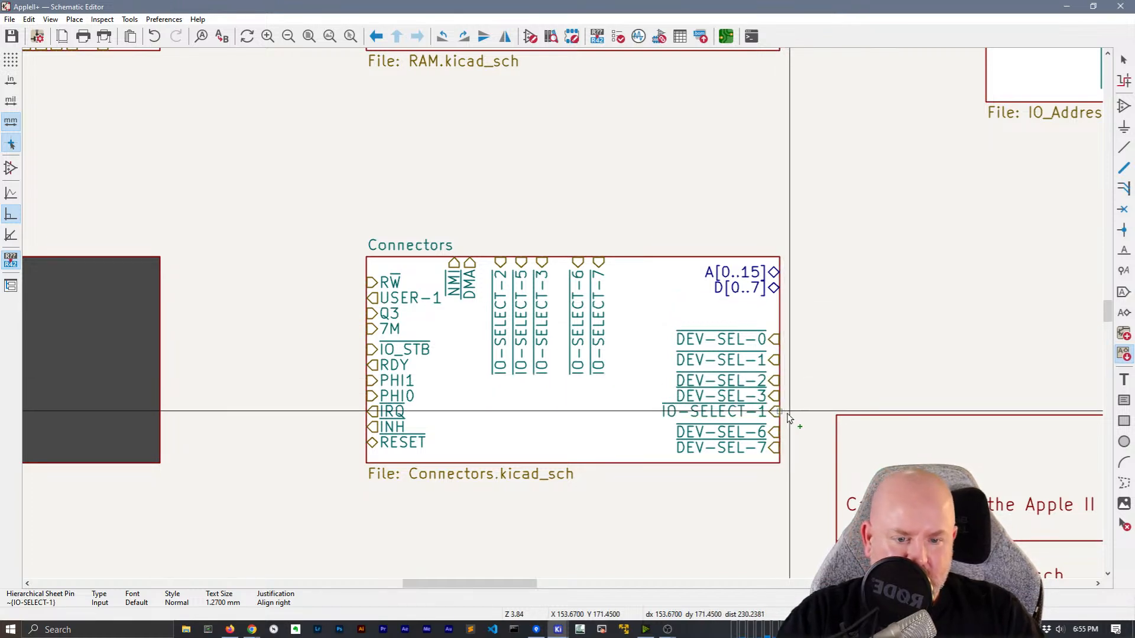
click(485, 259)
click(564, 258)
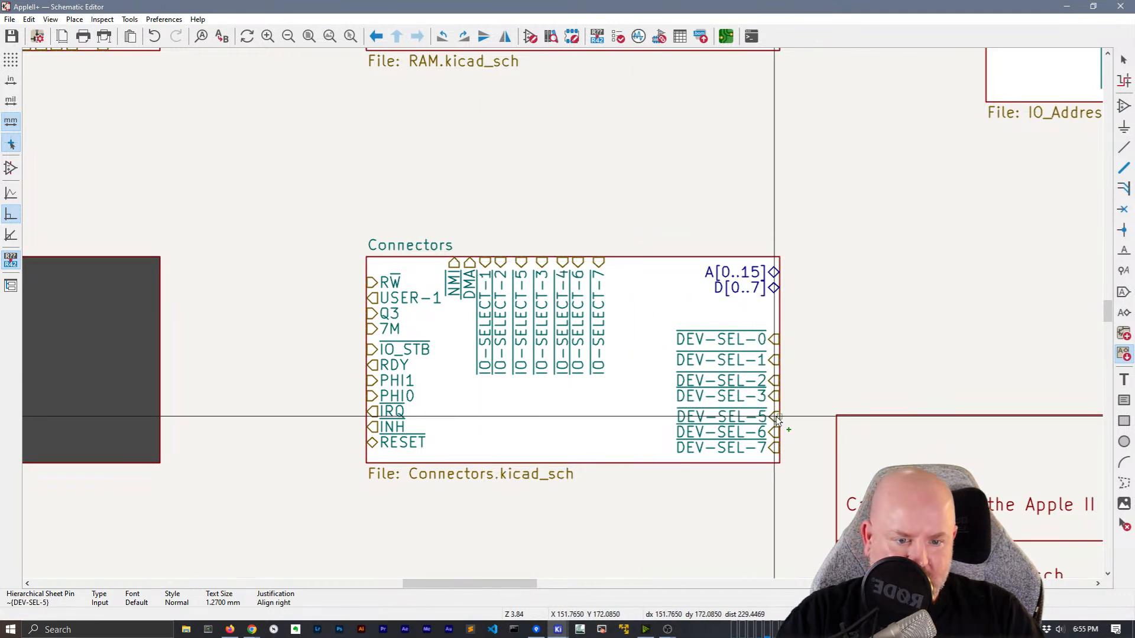
click(774, 417)
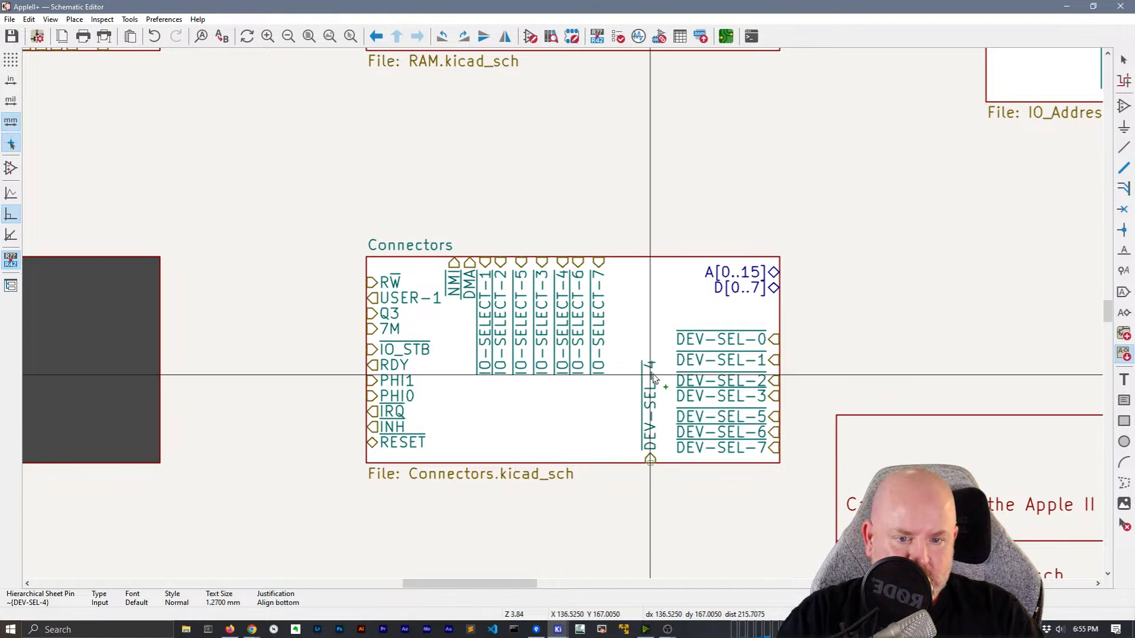
click(765, 323)
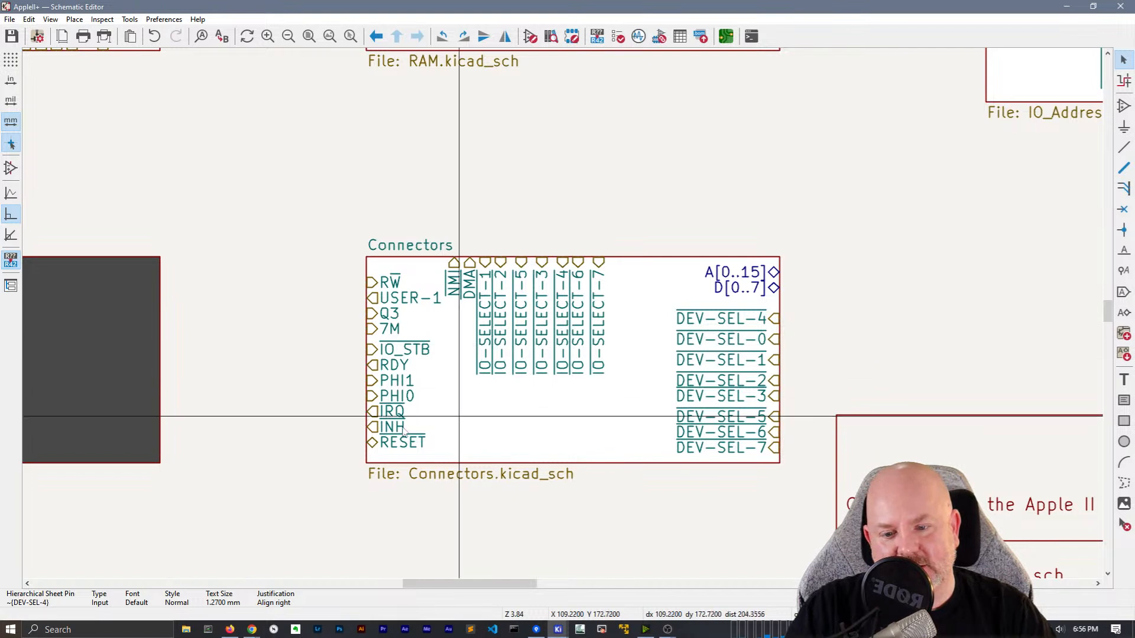
Enlarge the Connectors sheet and move NMI and DMA to its left edge below RESET
click(367, 461)
drag(367, 461, 367, 525)
drag(366, 389, 293, 388)
click(453, 275)
drag(453, 274, 296, 479)
click(522, 294)
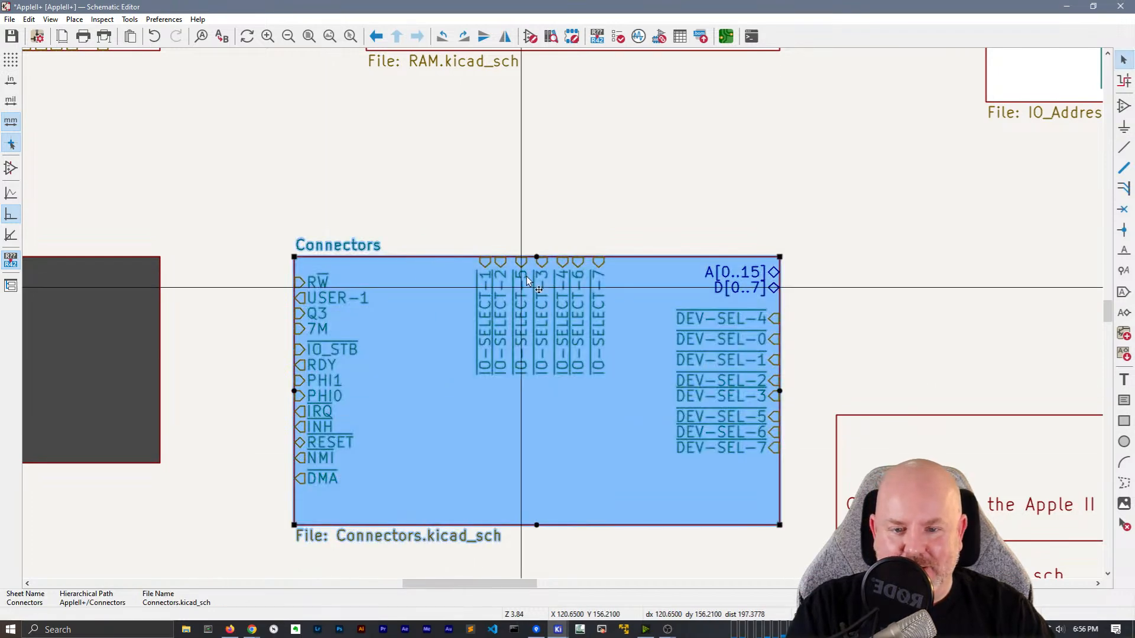
Arrange the top-edge pins in order IO-SELECT-1 through IO-SELECT-7
click(480, 306)
drag(479, 307, 444, 266)
drag(495, 288, 460, 261)
click(490, 291)
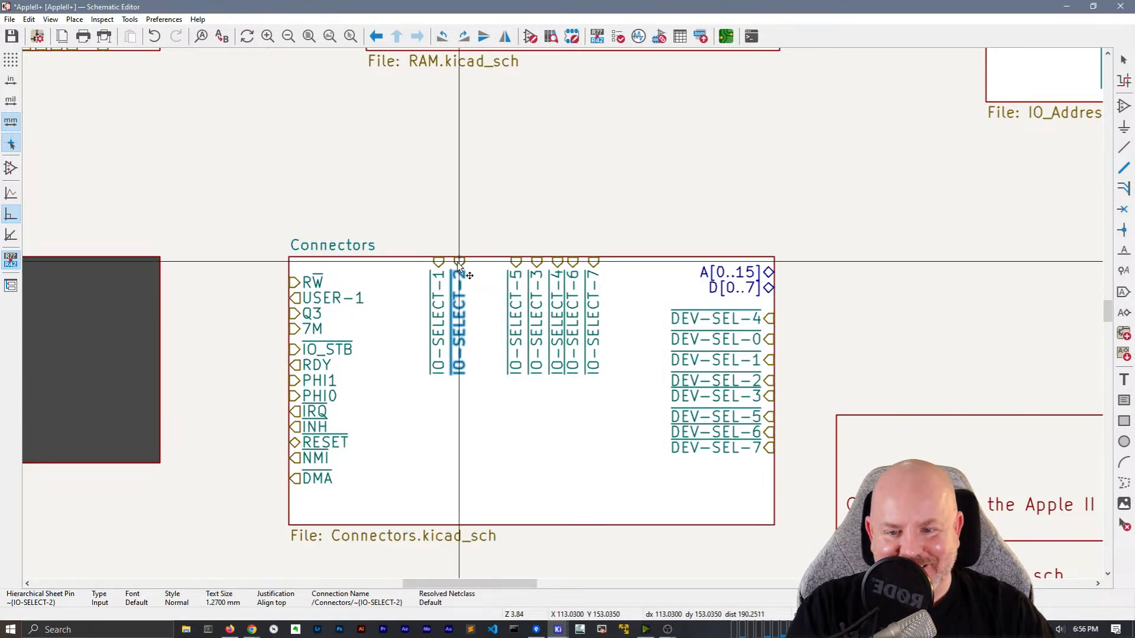
drag(535, 284, 628, 212)
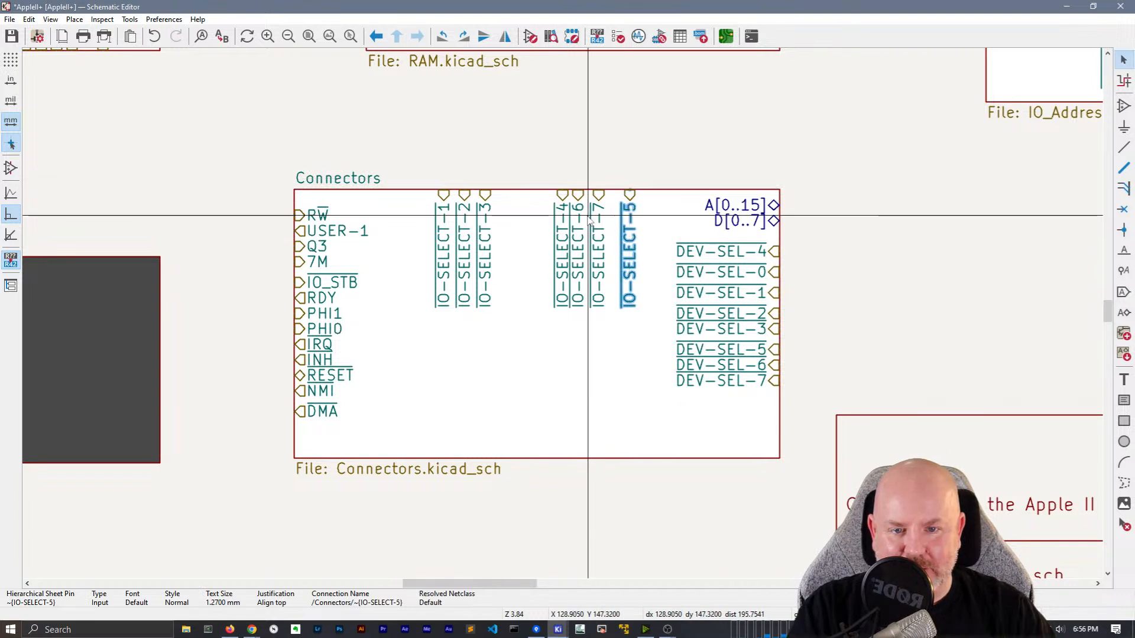
drag(563, 234, 506, 190)
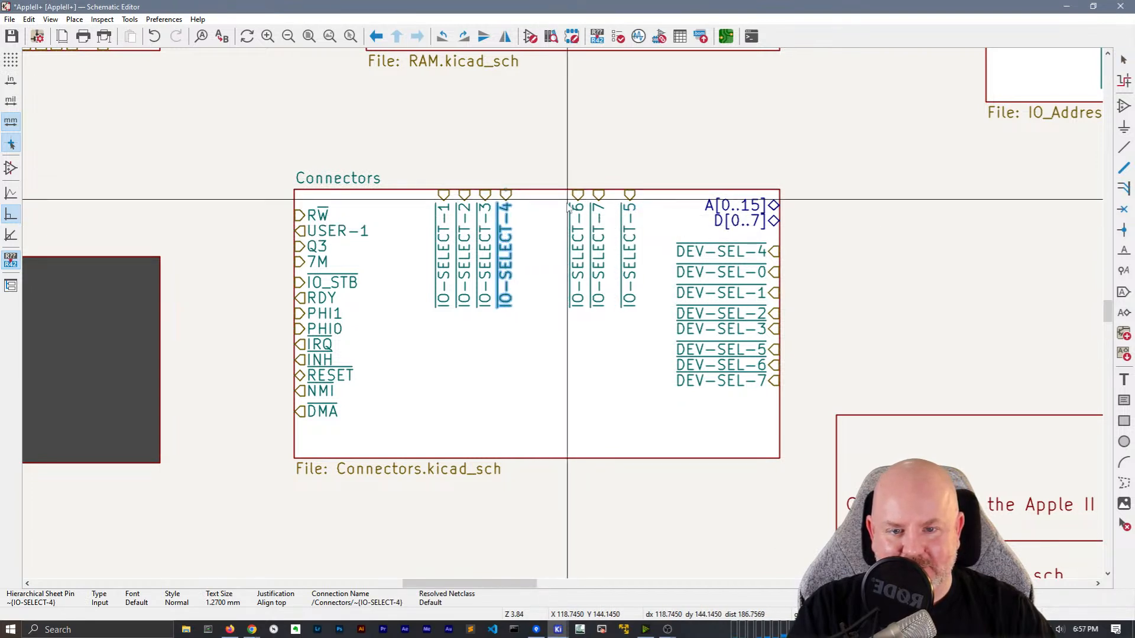
drag(628, 194, 525, 189)
drag(596, 207, 550, 184)
shift+click(578, 221)
Select the DEV-SEL-5, DEV-SEL-6 and DEV-SEL-7 pins on the Connectors sheet
click(641, 236)
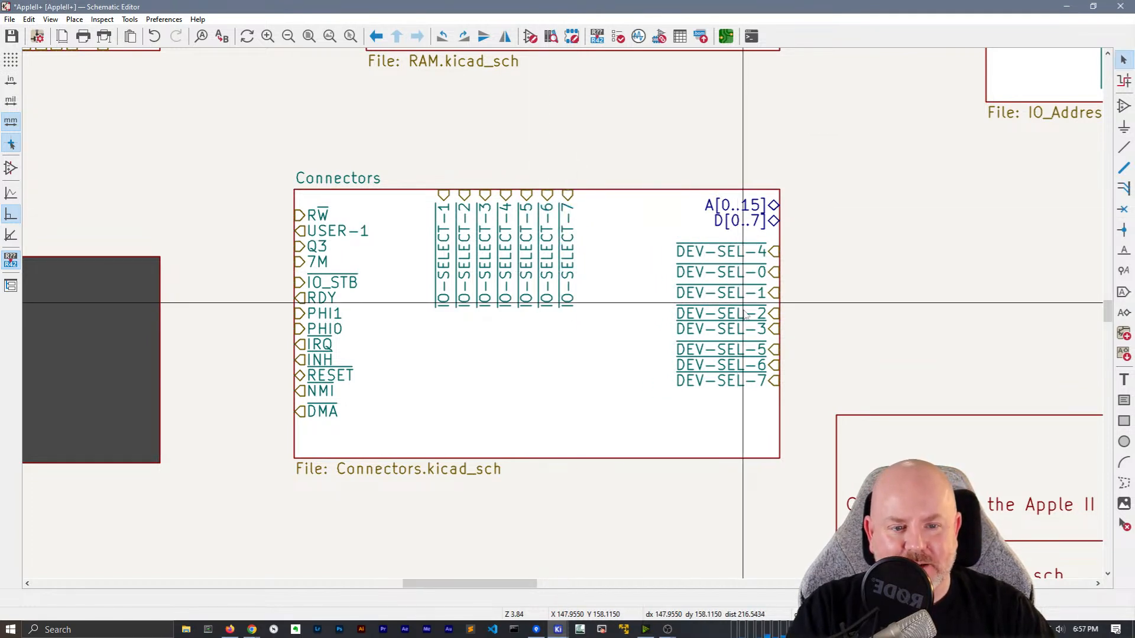
click(742, 380)
shift+click(745, 364)
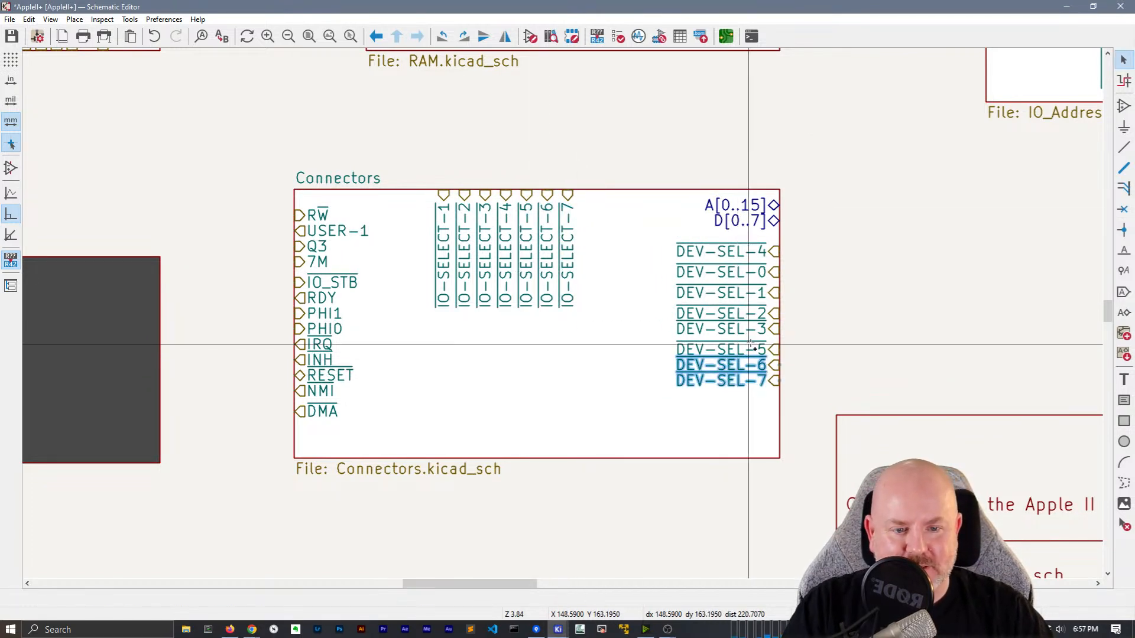
shift+click(748, 348)
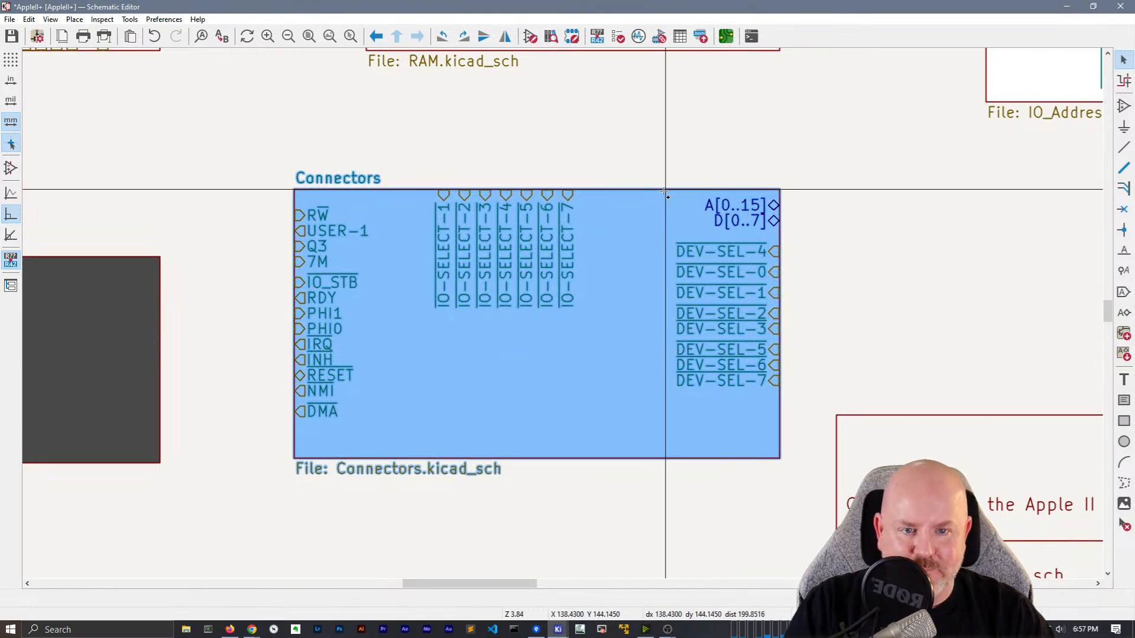
click(692, 160)
click(738, 350)
shift+click(740, 365)
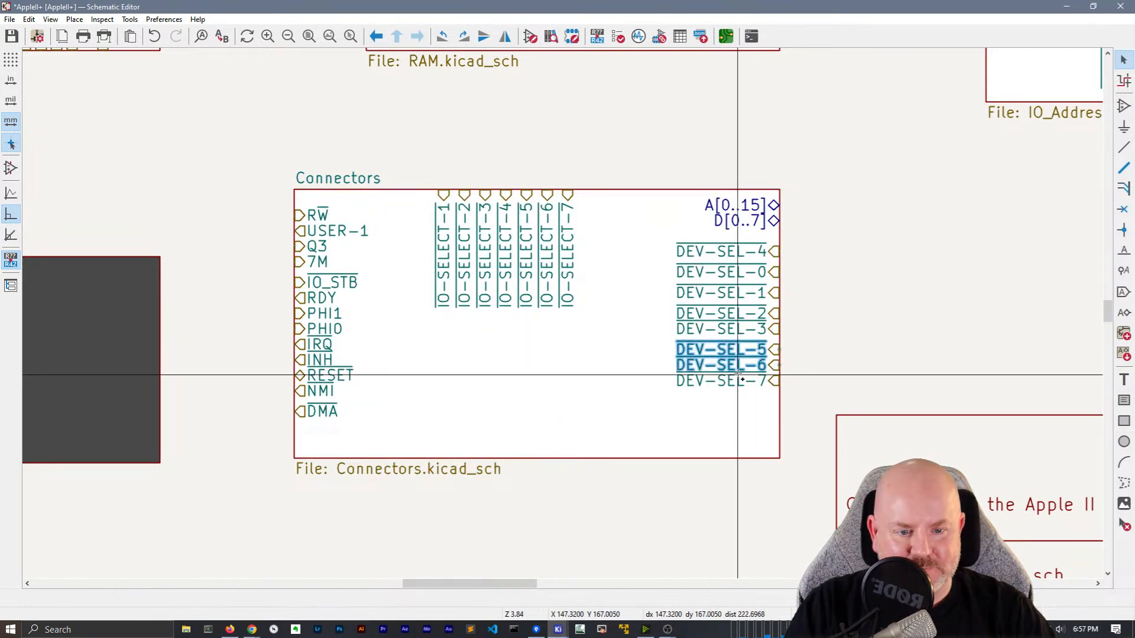
shift+click(739, 378)
click(816, 380)
Move DEV-SEL-5, 6 and 7 together lower down the Connectors sheet's right edge
click(746, 374)
shift+click(744, 363)
shift+click(744, 352)
key(m)
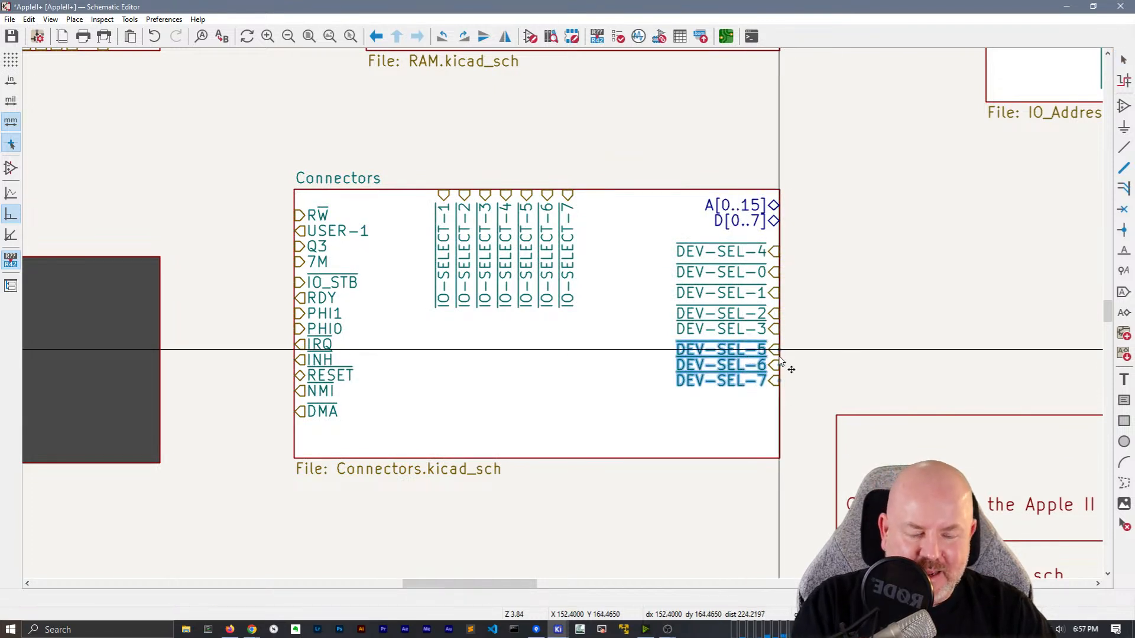
click(782, 388)
click(750, 248)
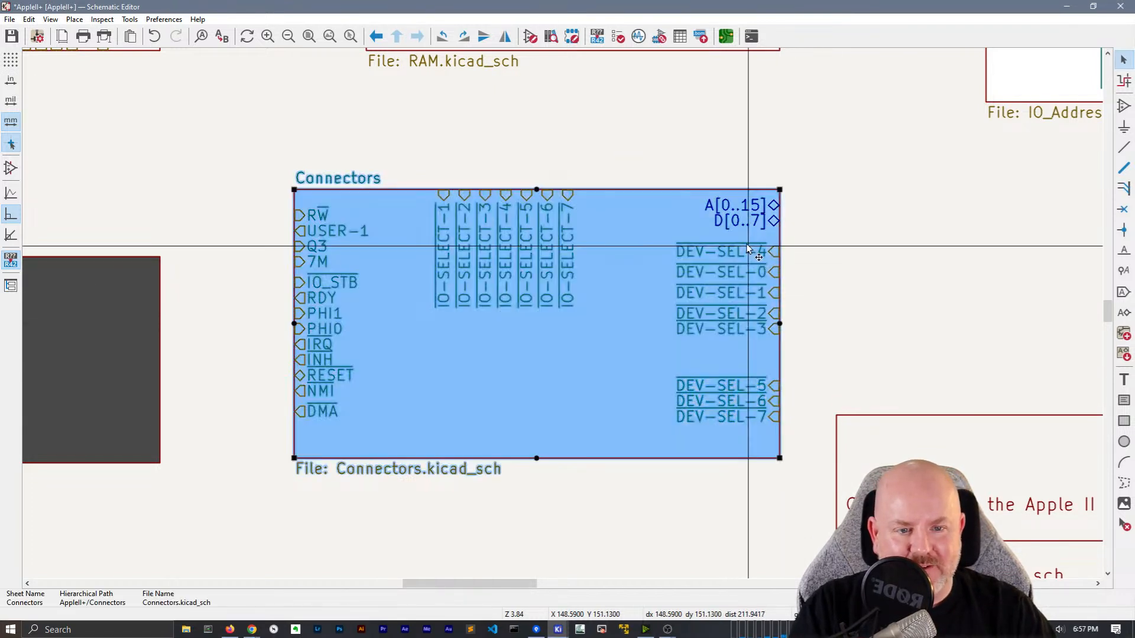
key(m)
key(Escape)
key(Escape)
Stack DEV-SEL-4, DEV-SEL-3 and DEV-SEL-2 in order, each just above the previous
click(767, 266)
key(m)
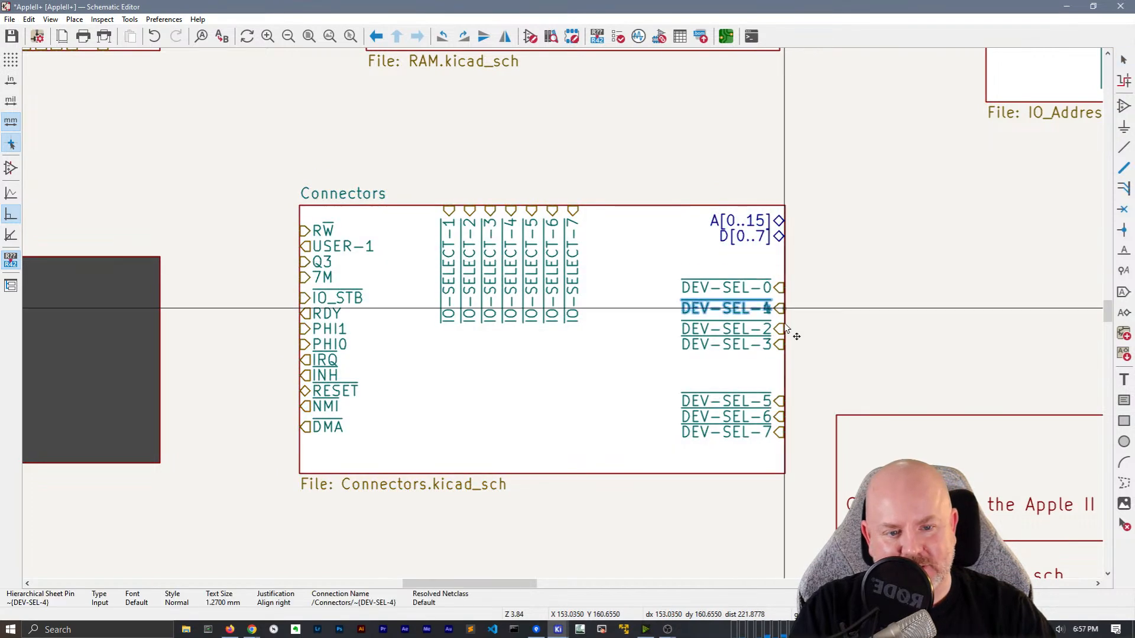
click(786, 387)
click(768, 342)
key(m)
click(786, 372)
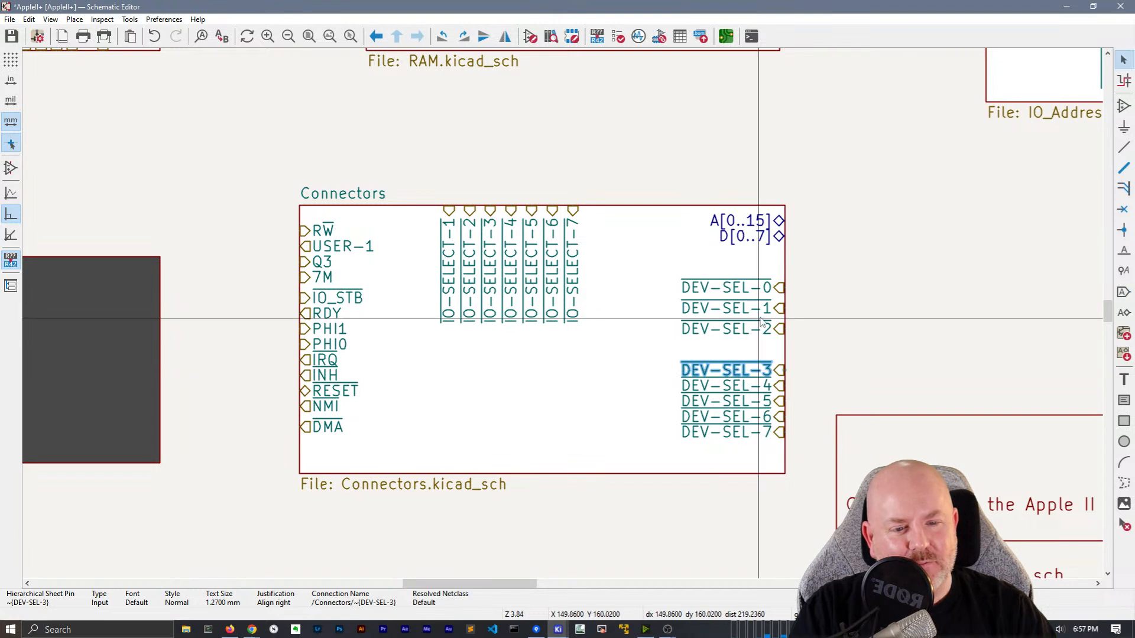
click(783, 331)
key(m)
click(786, 355)
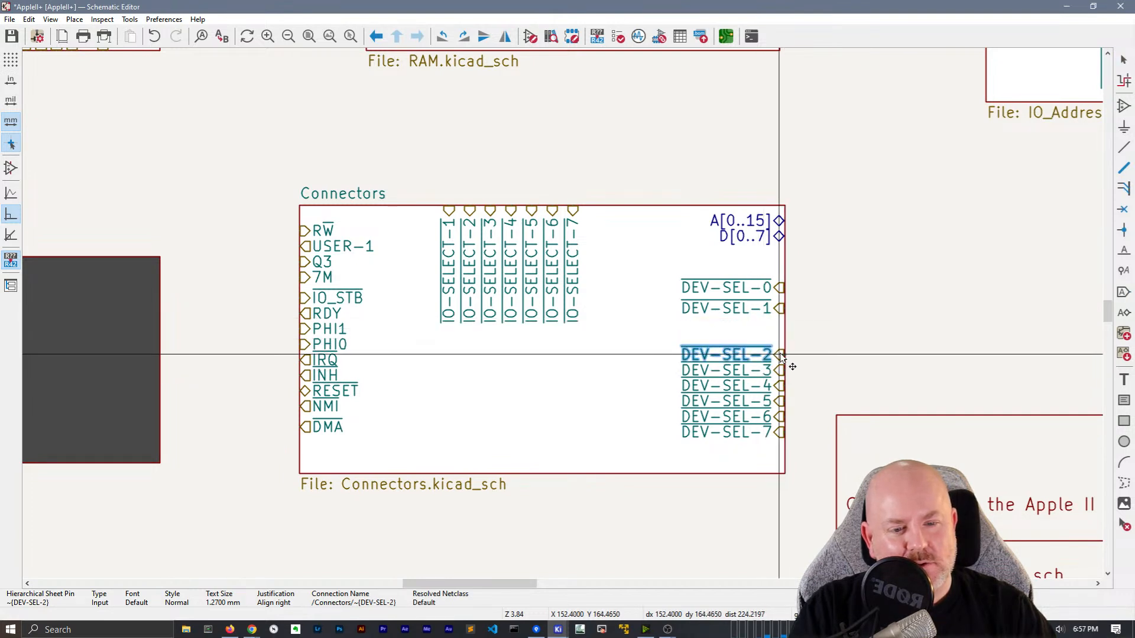
Place DEV-SEL-1 and DEV-SEL-0 at the top to complete the ordered column
click(785, 309)
key(m)
click(787, 340)
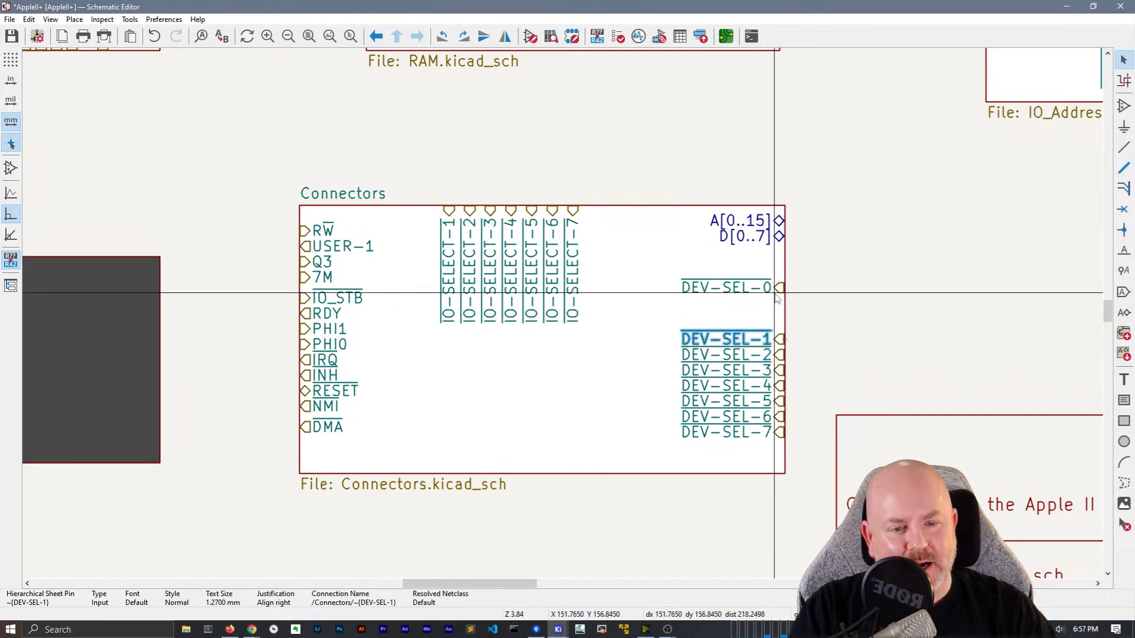
click(780, 288)
key(m)
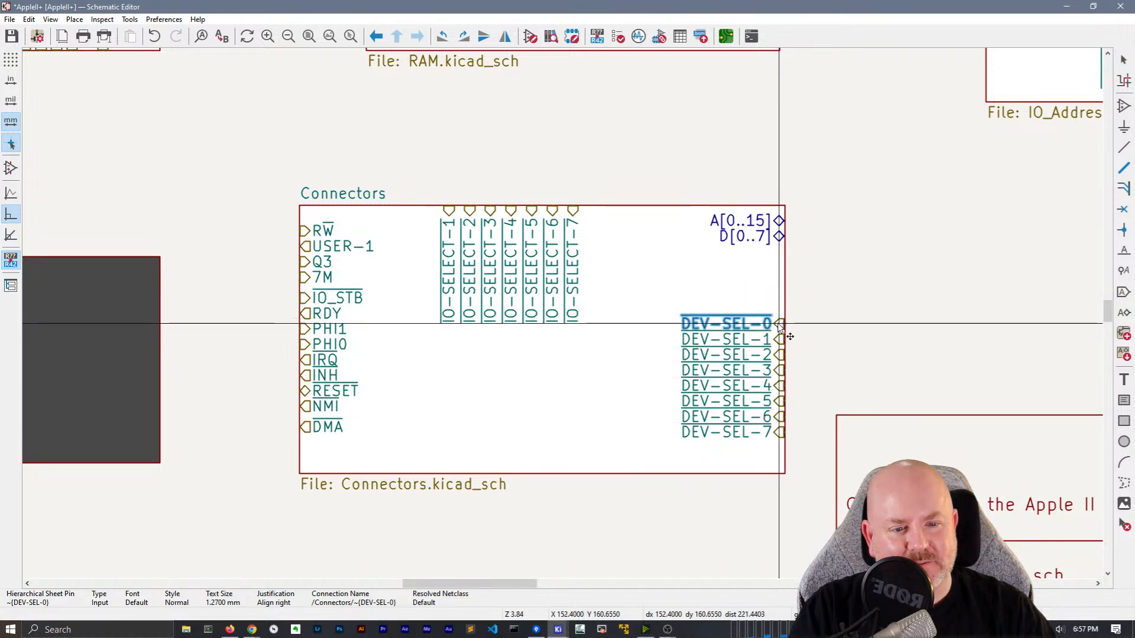
click(779, 323)
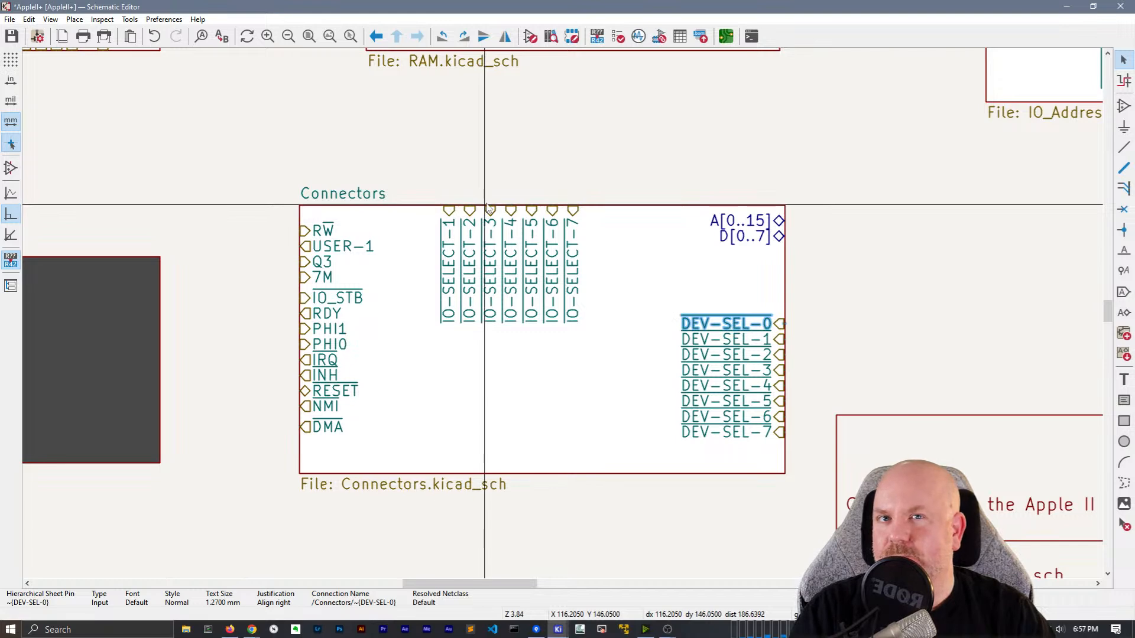
scroll(487, 207, down, 4)
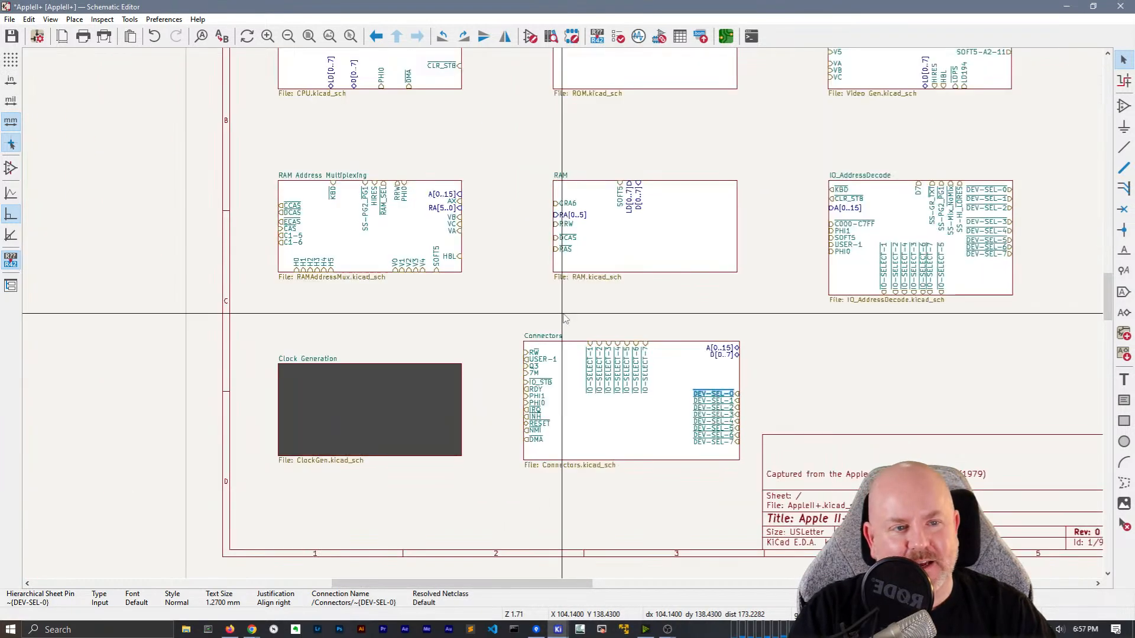
Save the top-level schematic with Ctrl+S
middle_drag(542, 314, 506, 362)
middle_drag(555, 294, 607, 250)
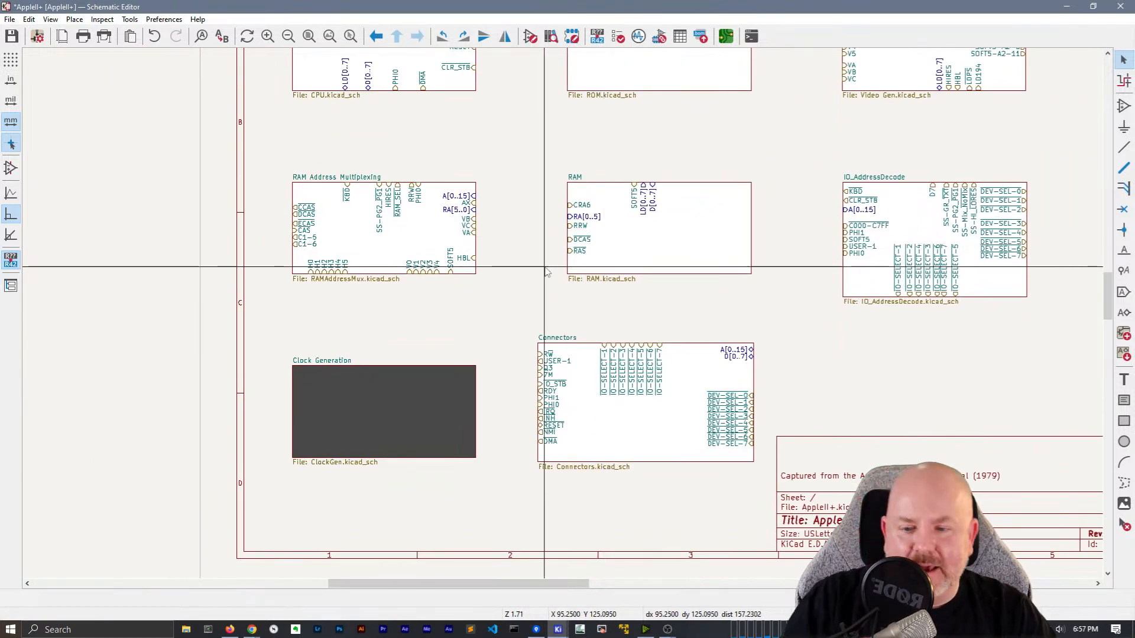
key(ctrl+s)
Change the Clock Generation sheet's background fill colour to white
click(441, 381)
right_click(441, 381)
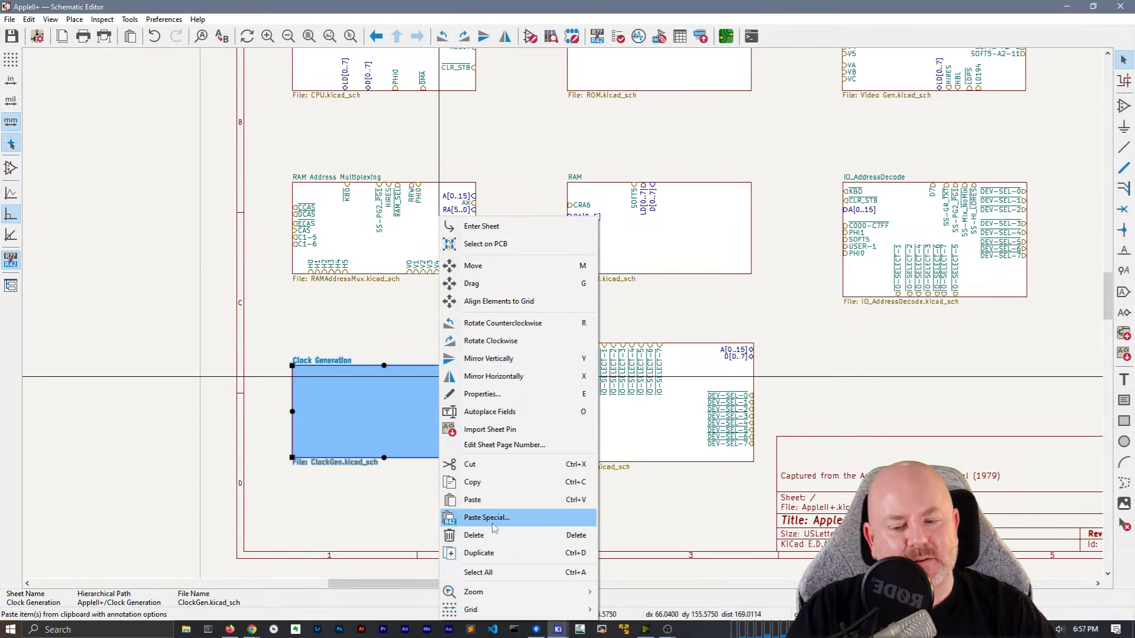
key(Escape)
double_click(448, 410)
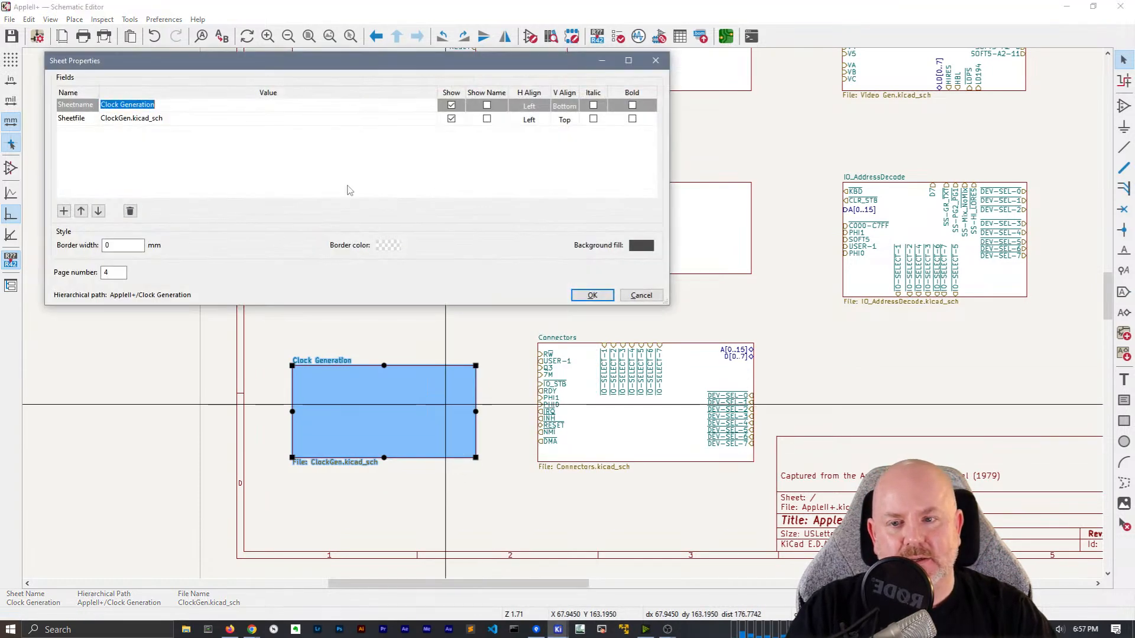
click(648, 247)
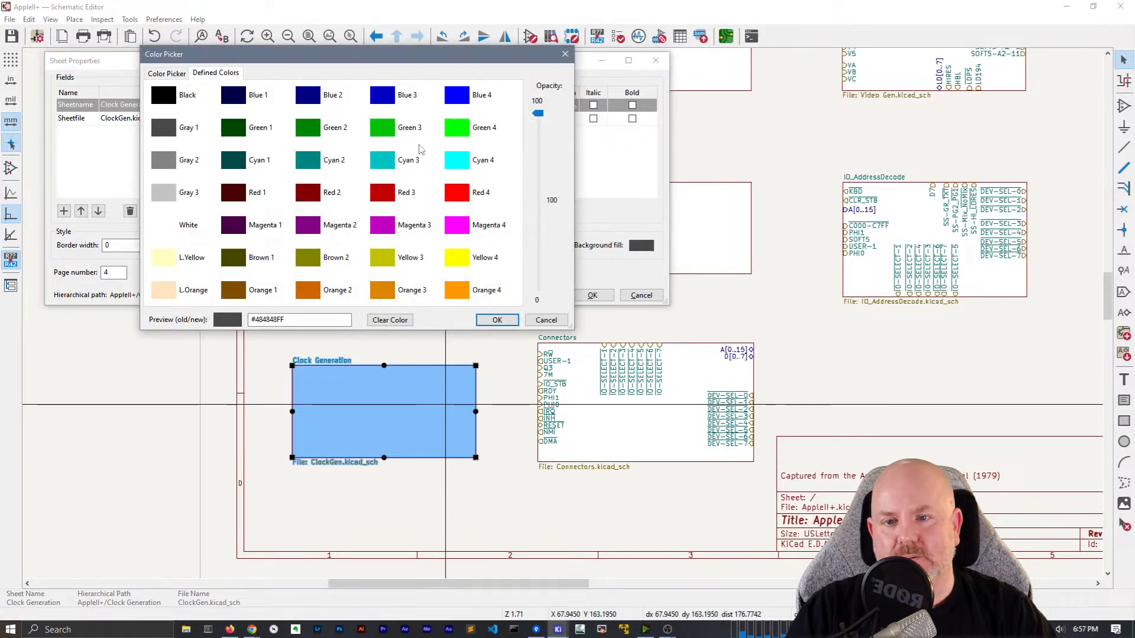
click(168, 226)
click(497, 320)
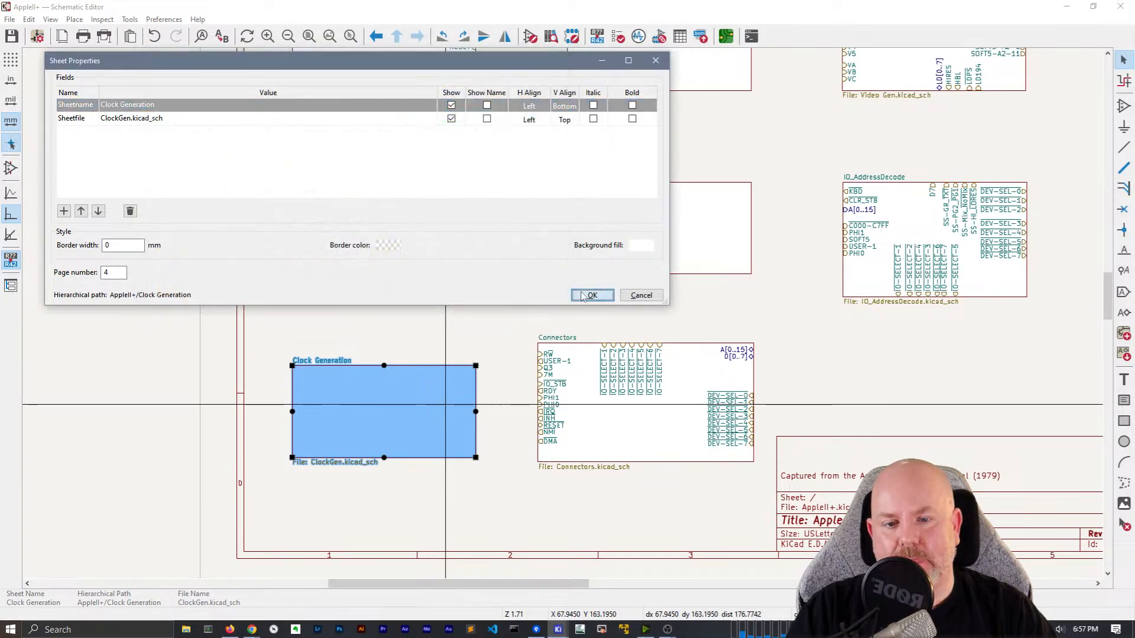
click(593, 295)
scroll(386, 391, up, 3)
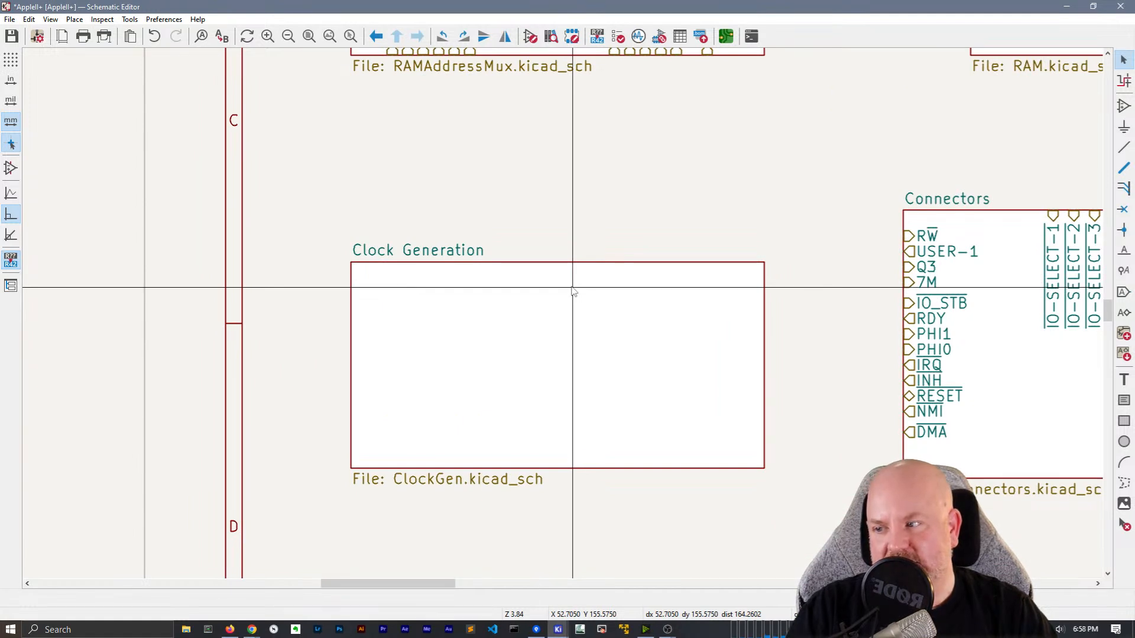
Enter the Clock Generation sheet and shift the 7M, COLOR_REF, PHI0 and PHI1 labels further right
double_click(586, 319)
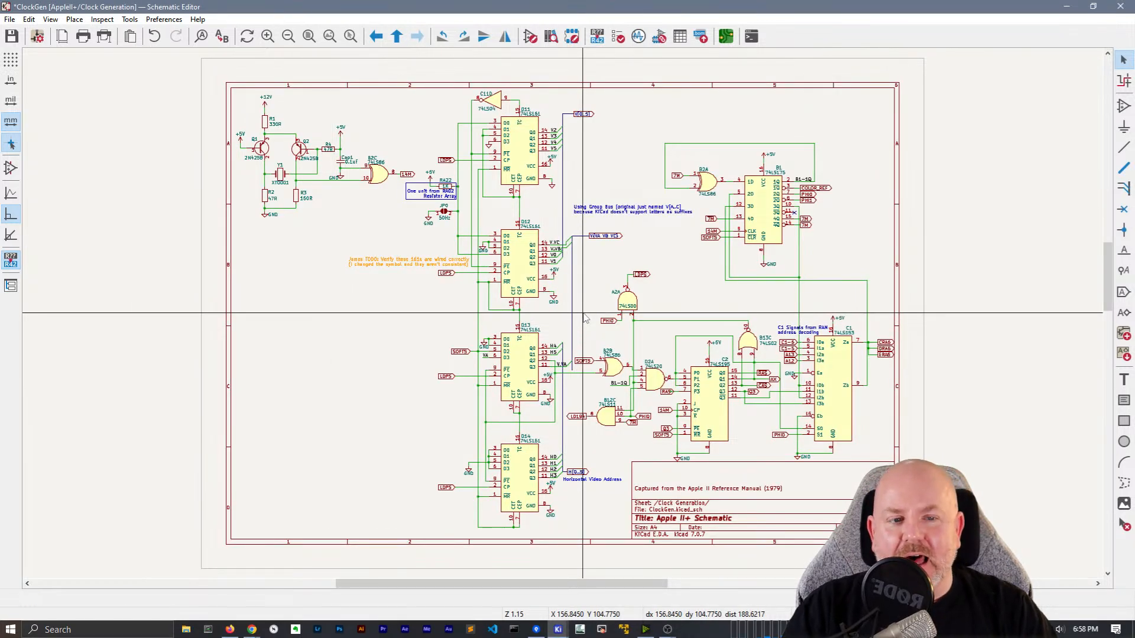
scroll(689, 240, up, 5)
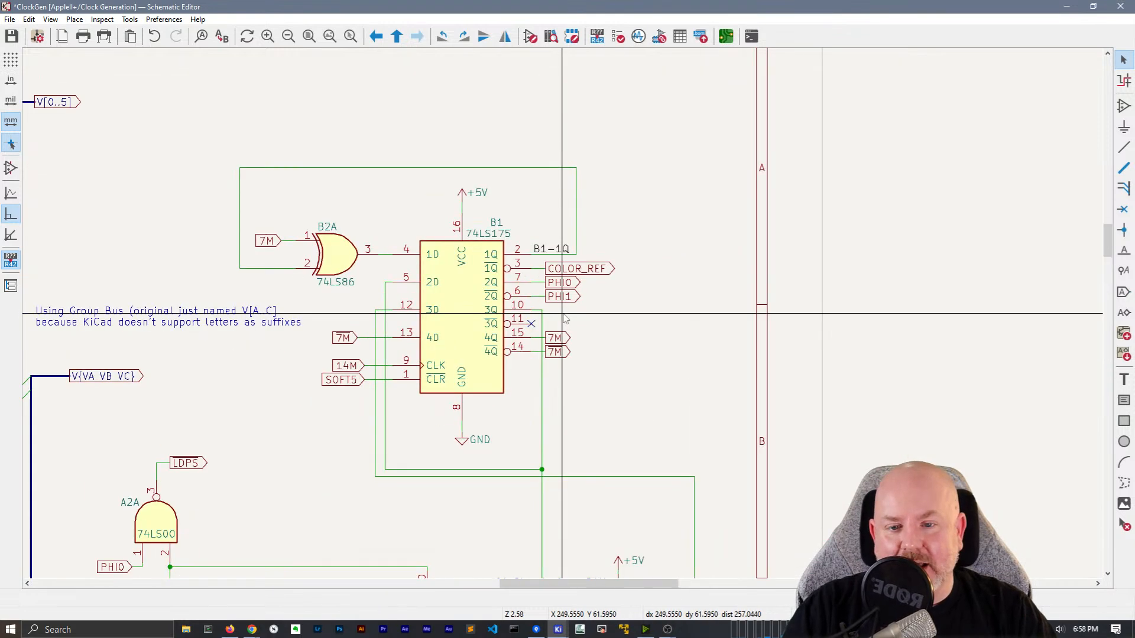
drag(575, 394, 557, 346)
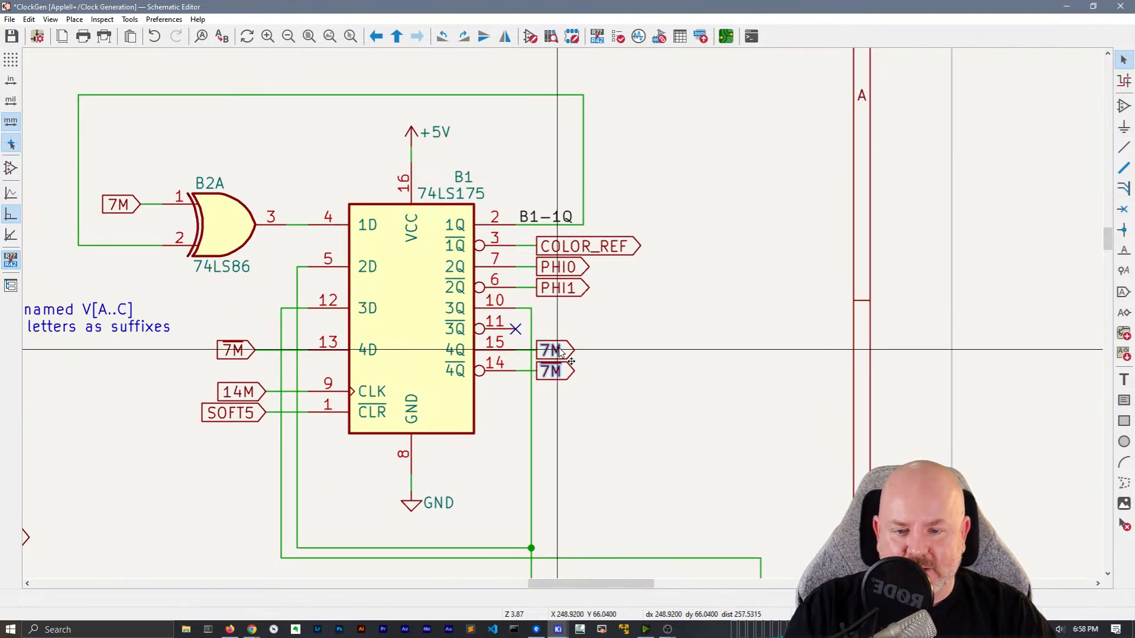
key(g)
click(552, 350)
drag(591, 306, 560, 235)
key(g)
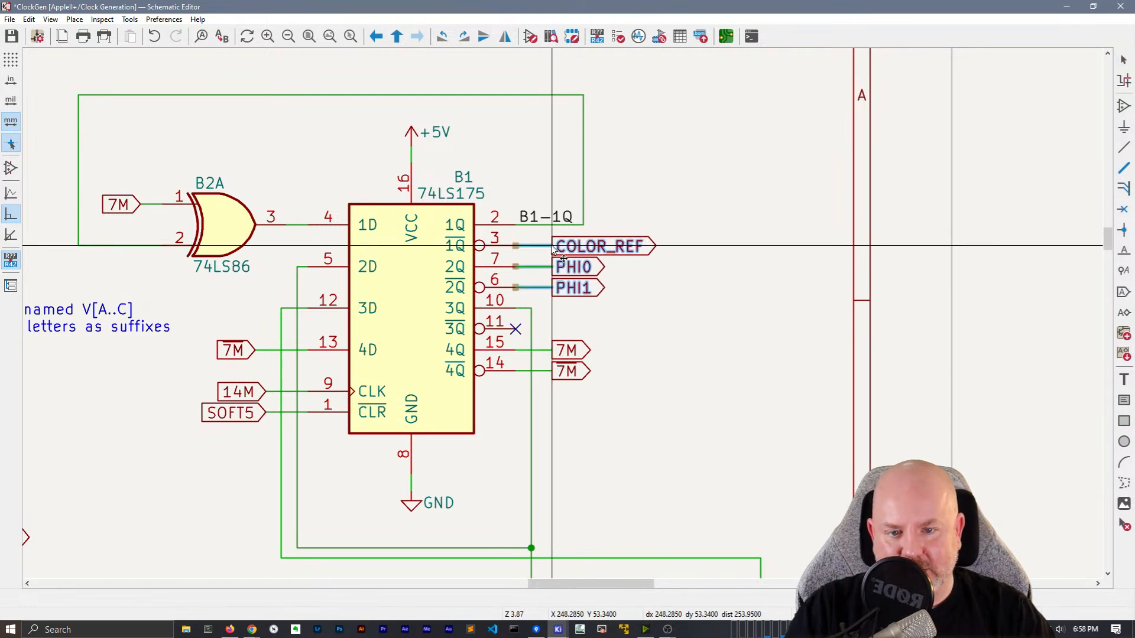
click(549, 244)
Shorten C1's Za stubs to CRA6, DRA6 and ERA6 by moving the vertical wire right
middle_drag(342, 457, 424, 436)
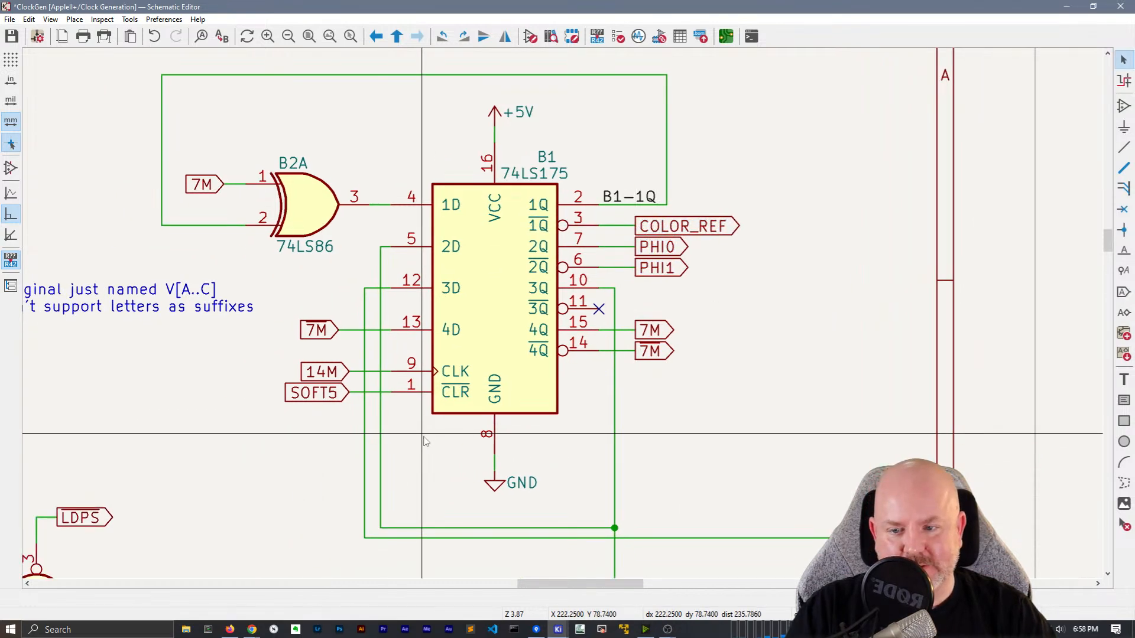
scroll(424, 442, down, 2)
scroll(516, 384, up, 1)
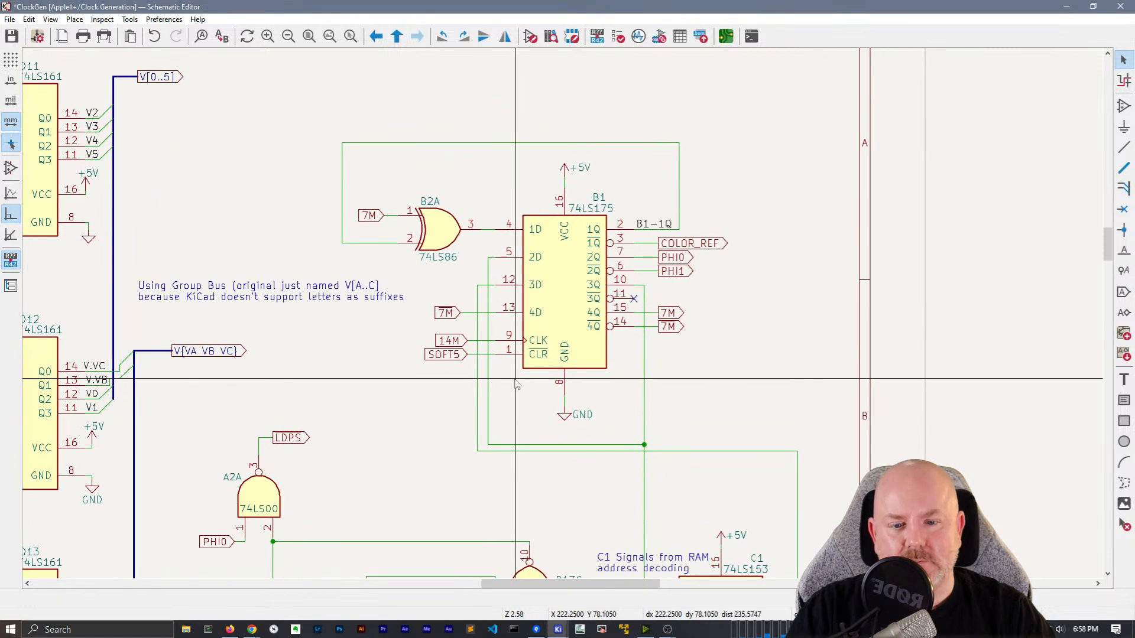
scroll(515, 384, down, 2)
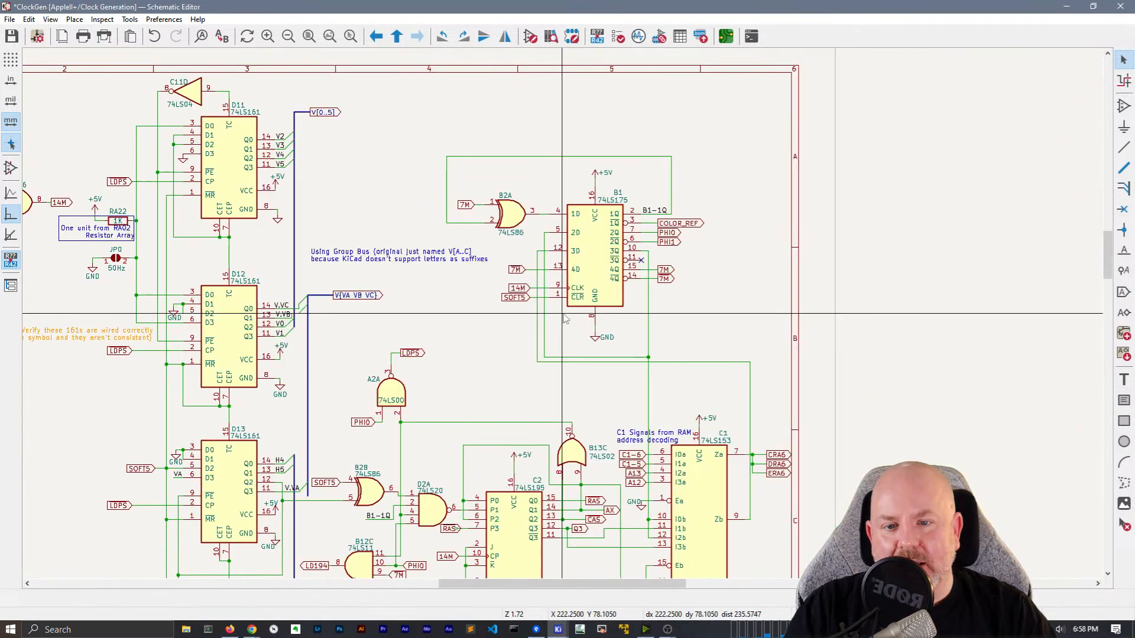
middle_drag(564, 318, 700, 319)
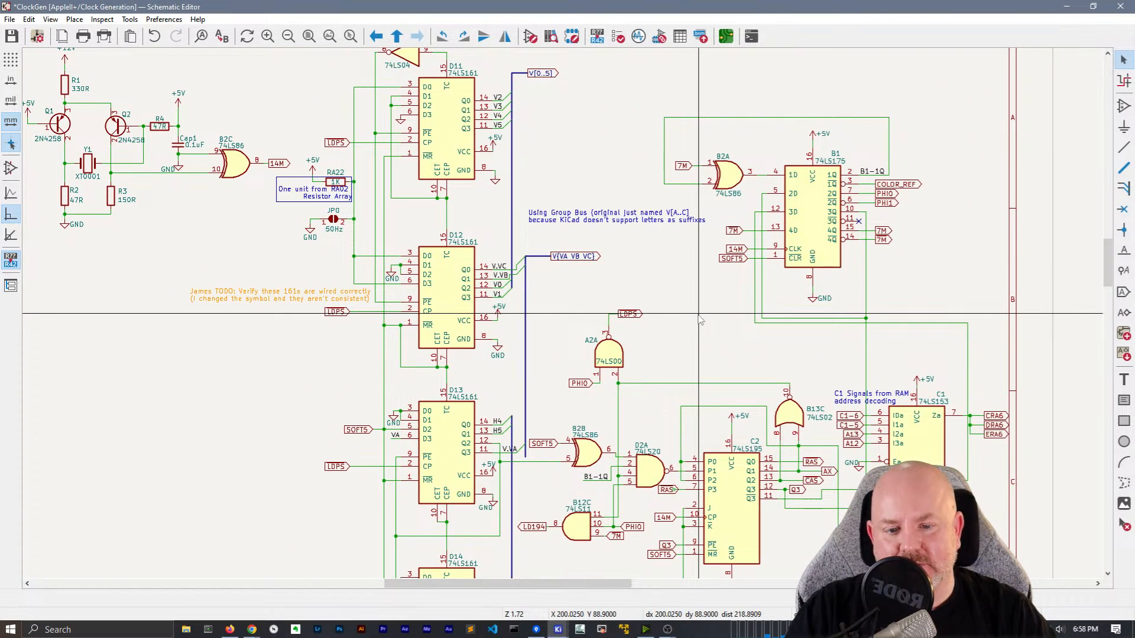
scroll(699, 315, down, 1)
scroll(563, 313, up, 1)
middle_drag(582, 357, 396, 197)
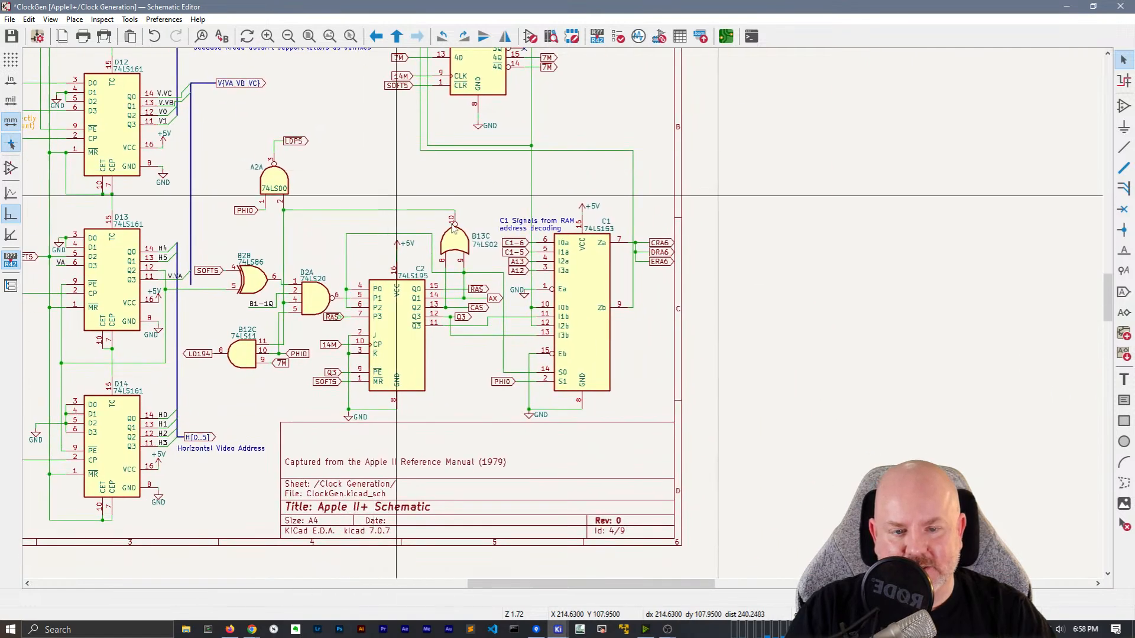
drag(679, 294, 662, 214)
scroll(662, 236, up, 3)
click(490, 345)
drag(476, 352, 492, 343)
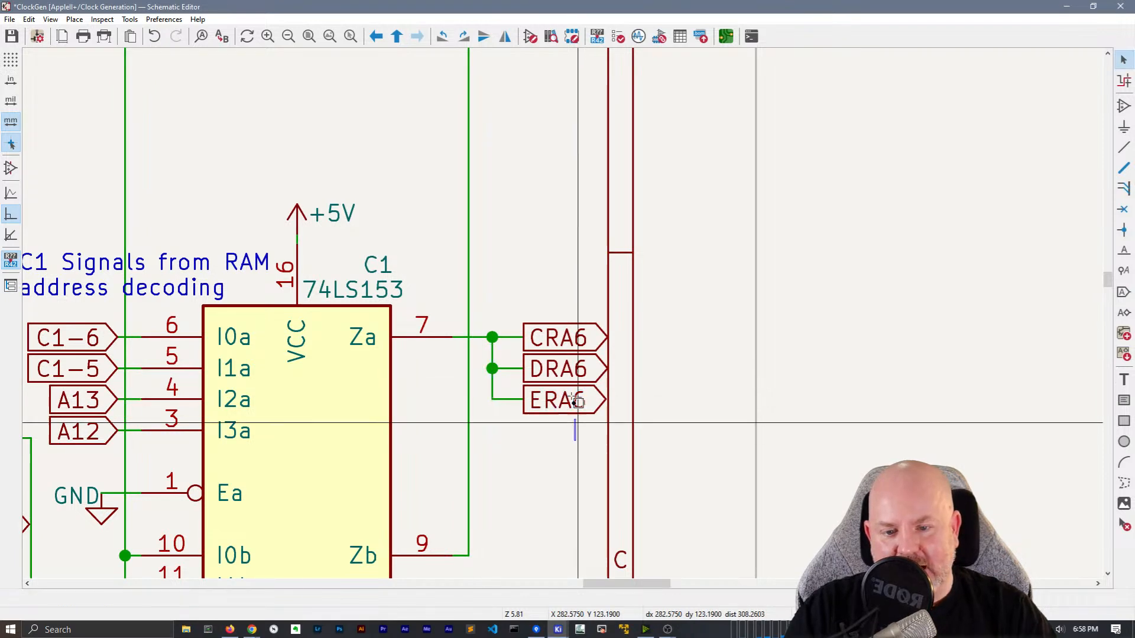
Convert the CRA6, DRA6 and ERA6 labels to global labels, then bring up Change to Hierarchical Label
drag(575, 433, 557, 291)
right_click(574, 341)
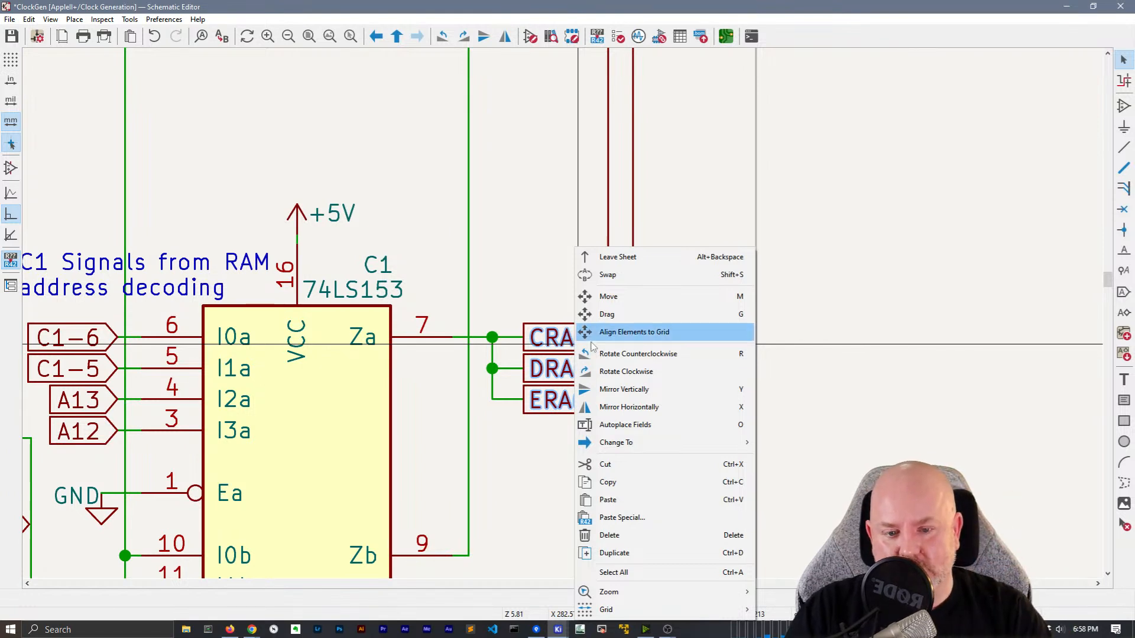
mouse_move(628, 449)
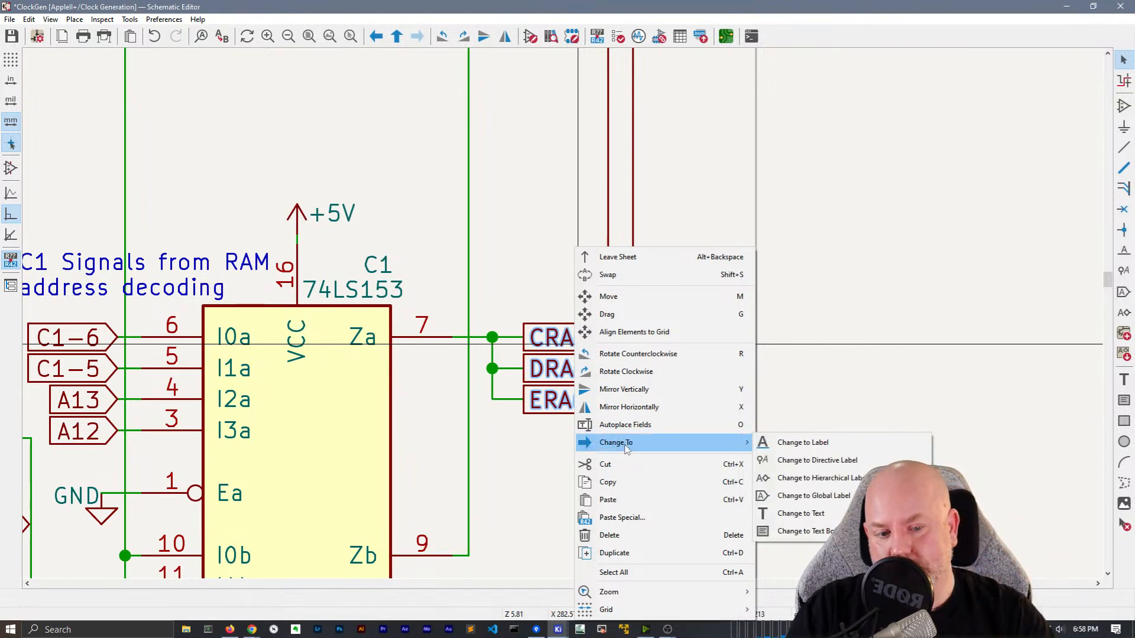
click(789, 497)
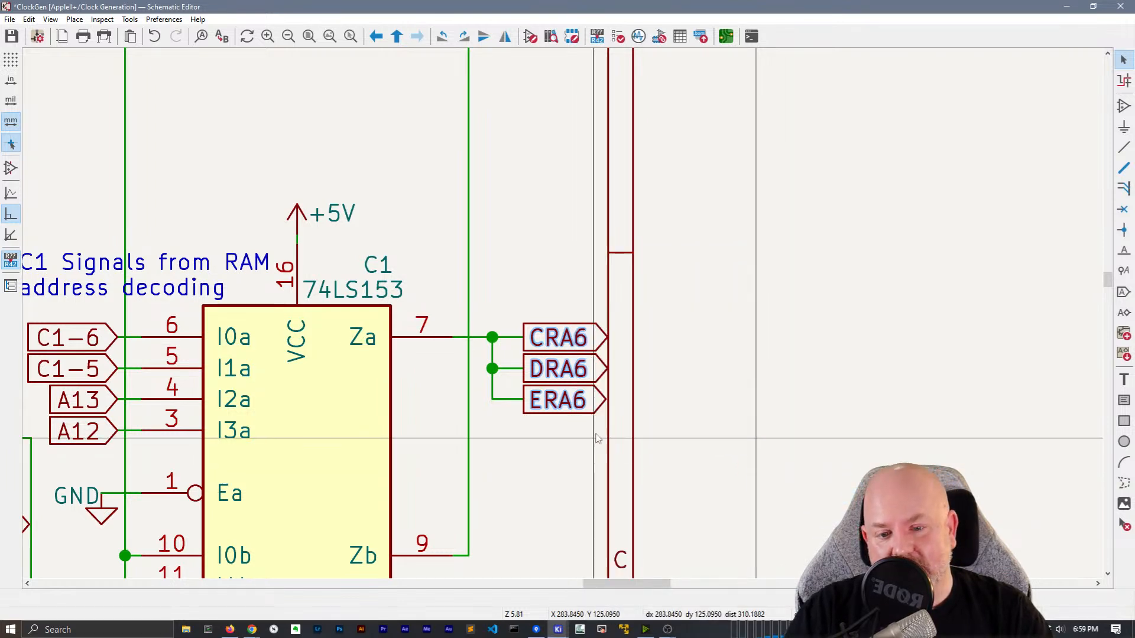
right_click(571, 392)
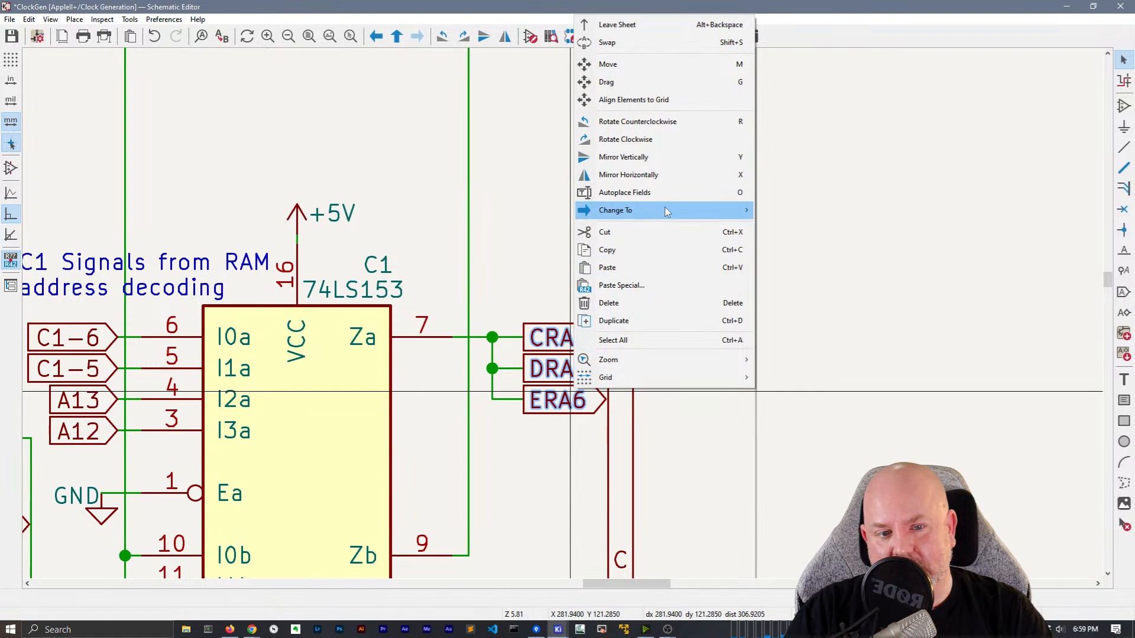
mouse_move(680, 211)
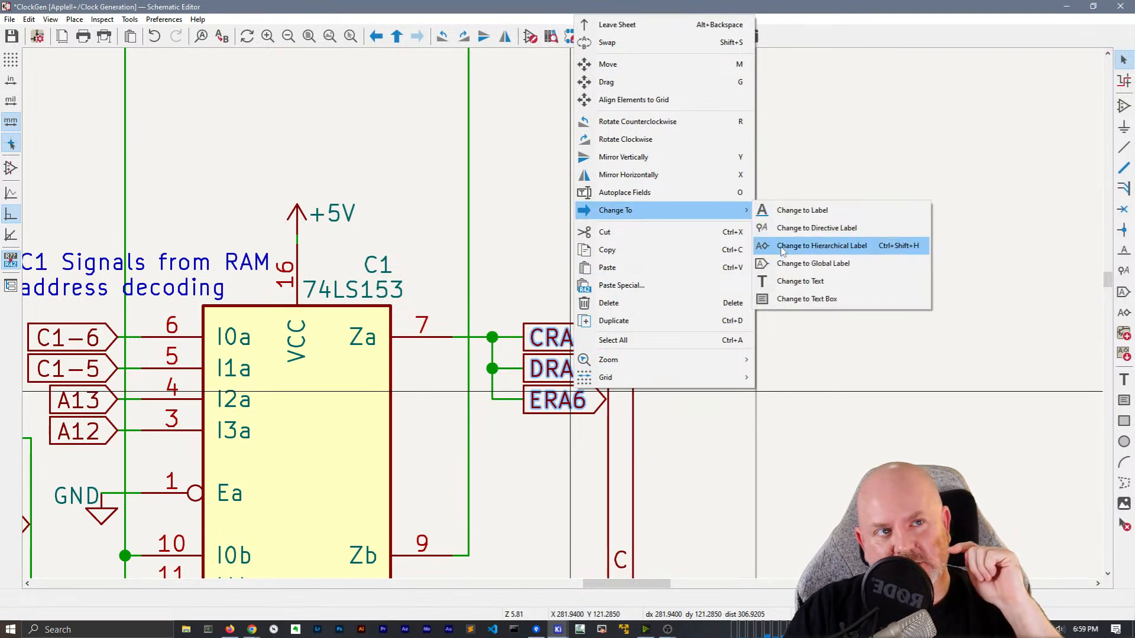
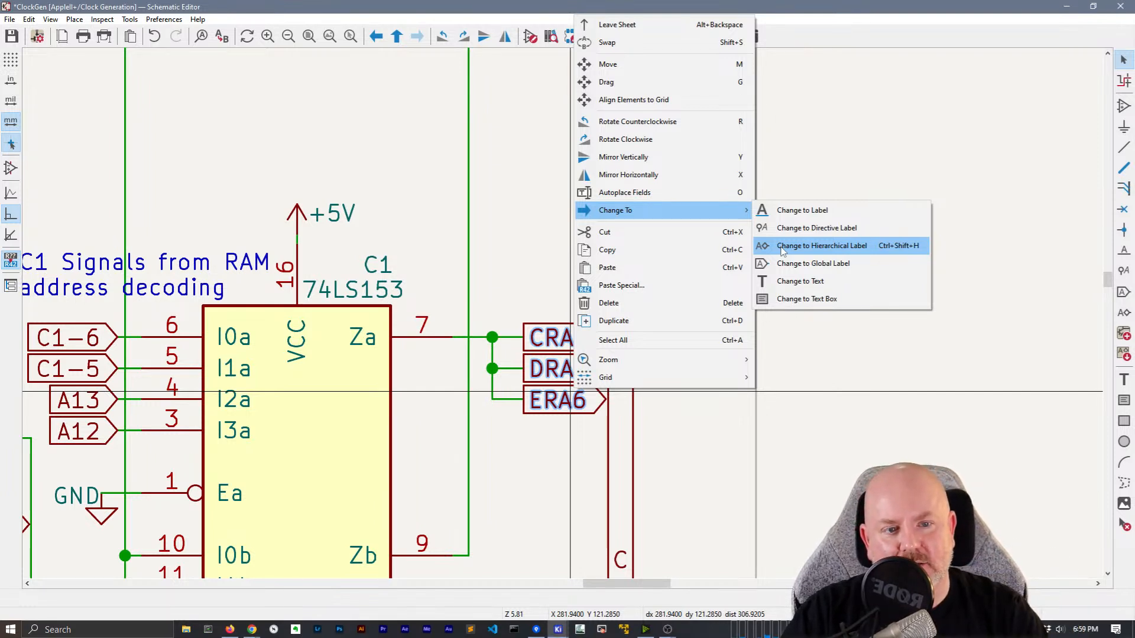
Change the CRA6, DRA6 and ERA6 labels to hierarchical labels
click(783, 251)
middle_drag(547, 492, 582, 464)
scroll(582, 464, down, 5)
scroll(473, 400, up, 4)
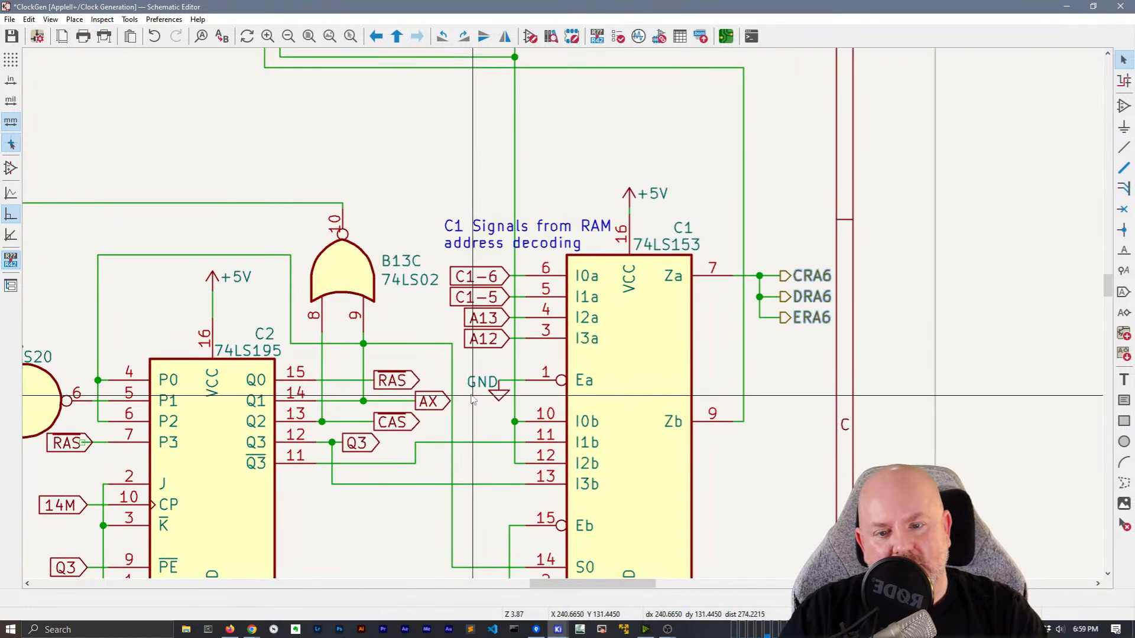
Nudge the RAS label at C2 pin 7 slightly left
middle_drag(460, 384, 722, 296)
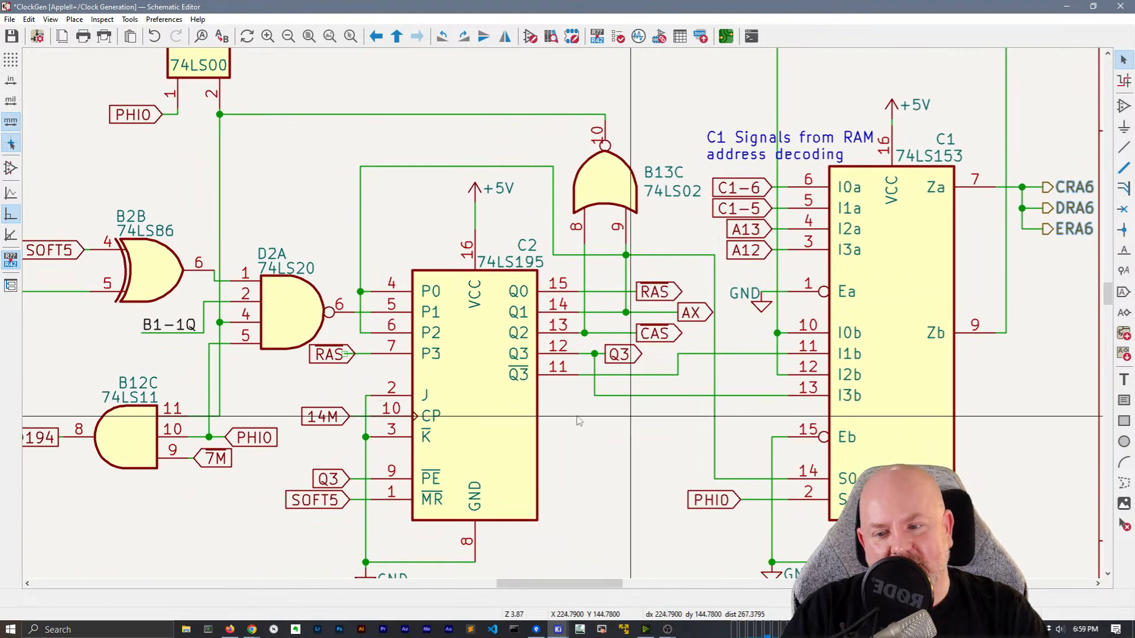
click(349, 353)
mouse_move(349, 355)
mouse_down()
mouse_move(330, 356)
mouse_move(349, 356)
mouse_up()
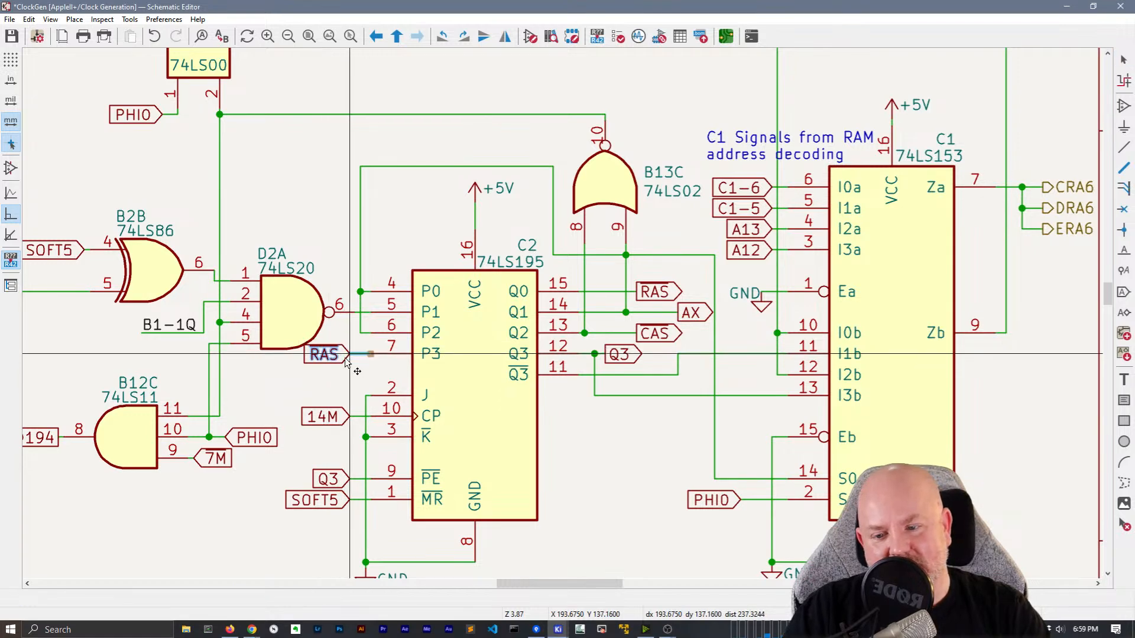
scroll(349, 355, down, 4)
scroll(679, 359, up, 2)
scroll(679, 358, down, 4)
scroll(731, 247, up, 2)
middle_drag(733, 253, 772, 461)
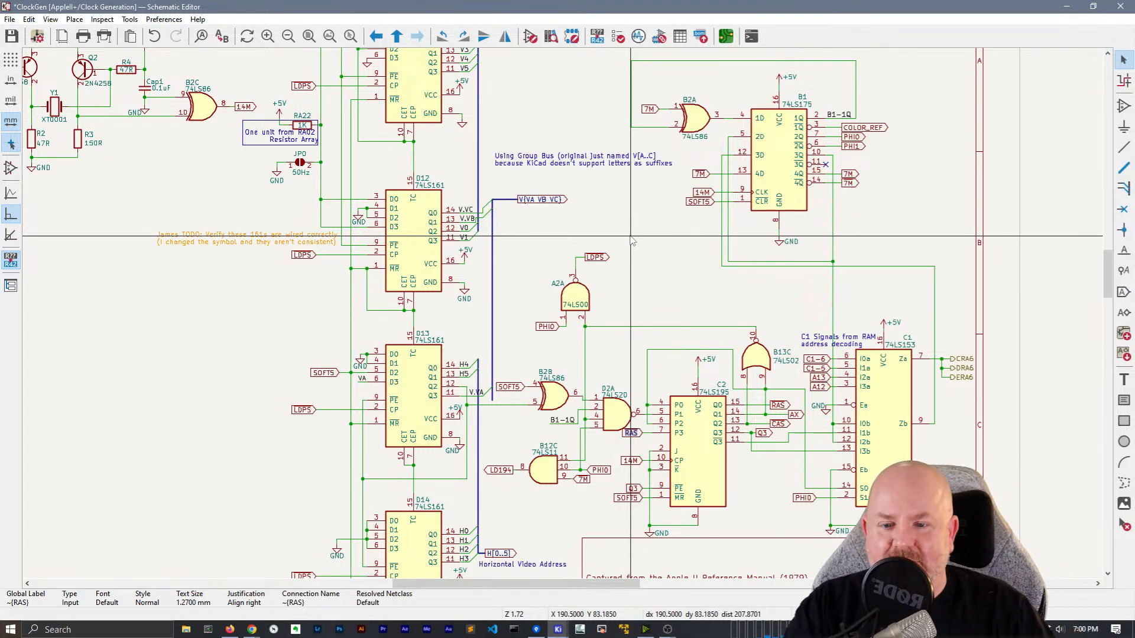
middle_drag(291, 216, 462, 315)
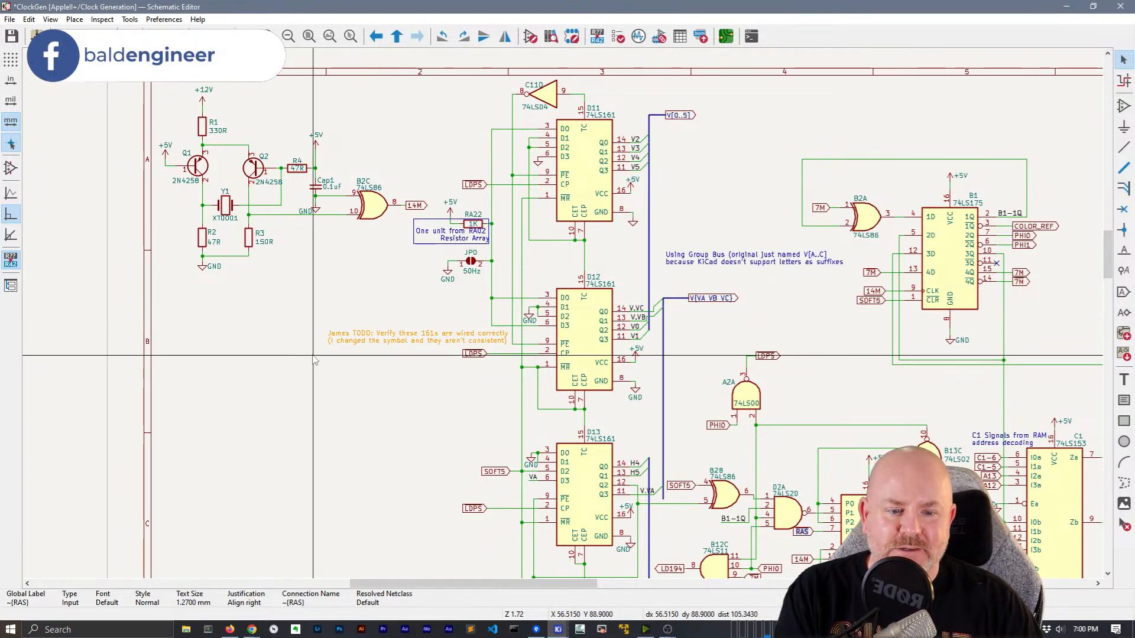
middle_drag(310, 351, 303, 365)
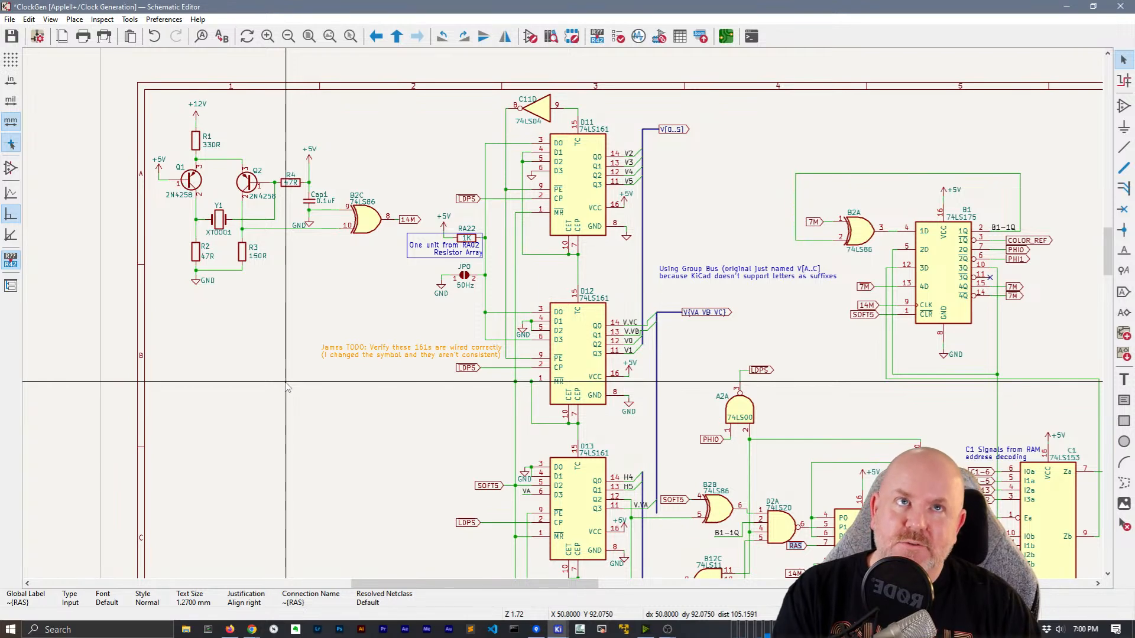
middle_drag(287, 388, 142, 288)
middle_drag(586, 216, 506, 147)
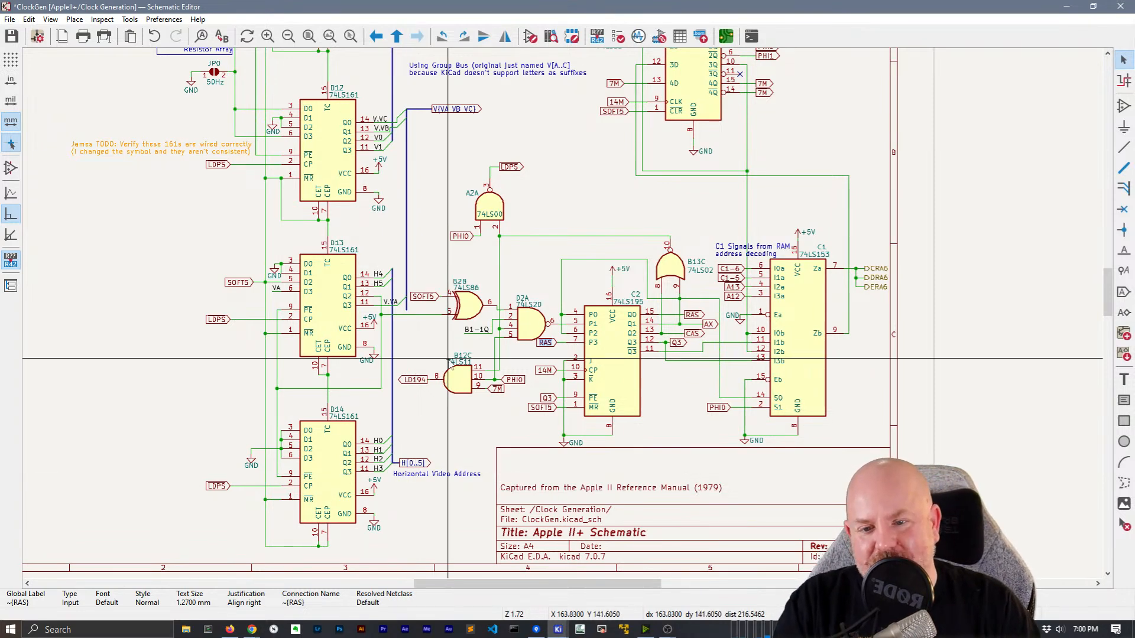
middle_drag(535, 269, 512, 319)
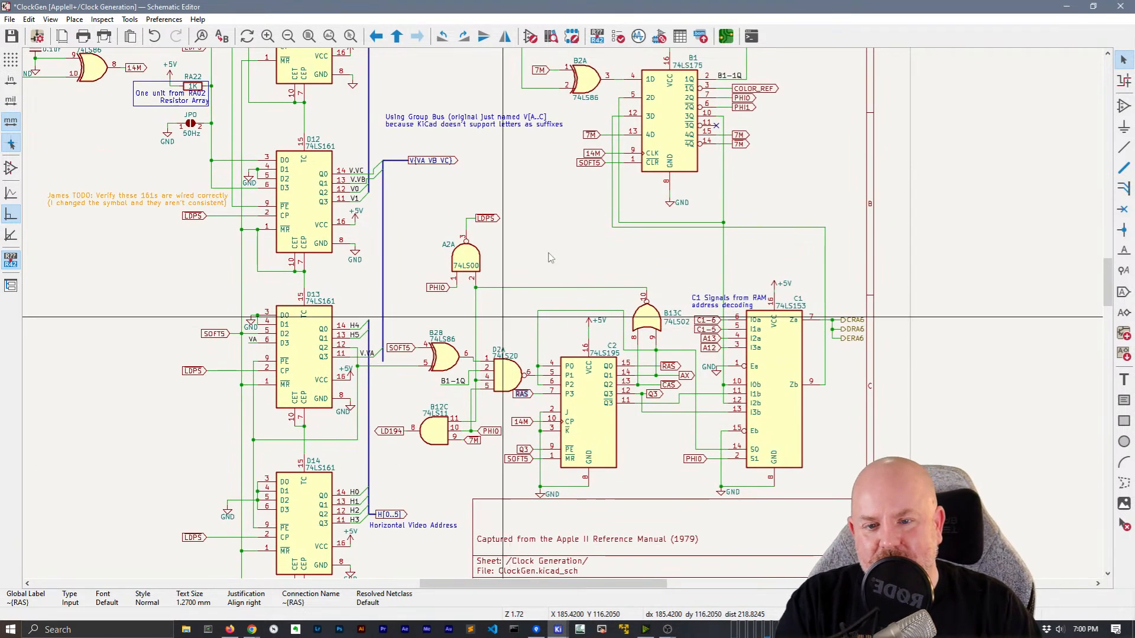
middle_drag(556, 236, 511, 397)
drag(757, 328, 702, 249)
Change the COLOR_REF, PHI0, PHI1, 7M and V[0..5] labels to hierarchical labels
right_click(702, 250)
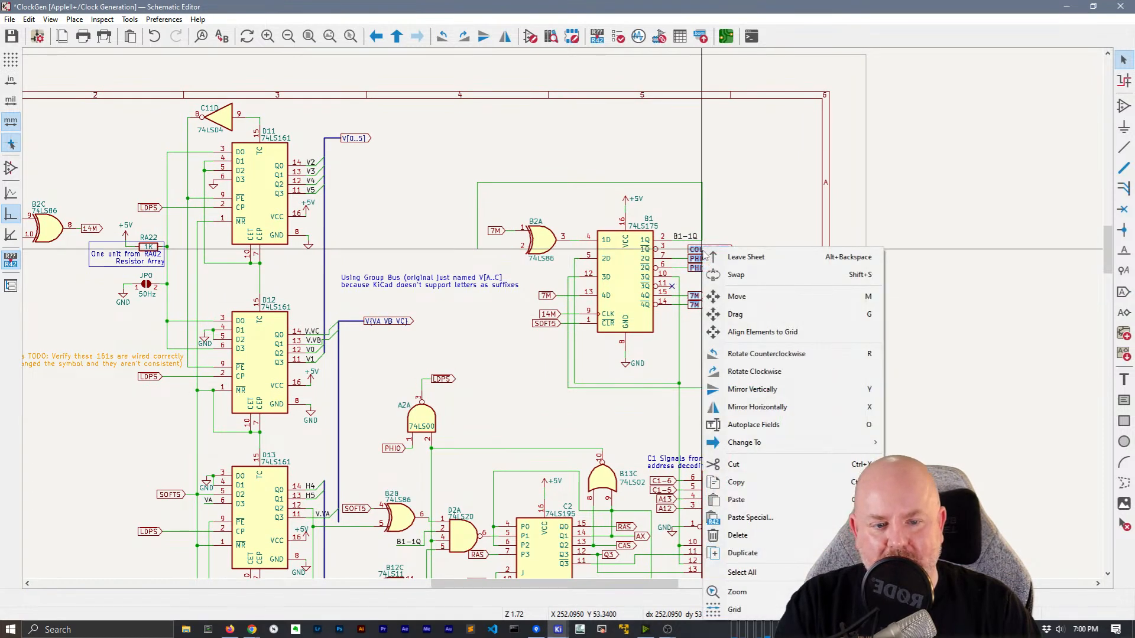
mouse_move(746, 443)
click(999, 477)
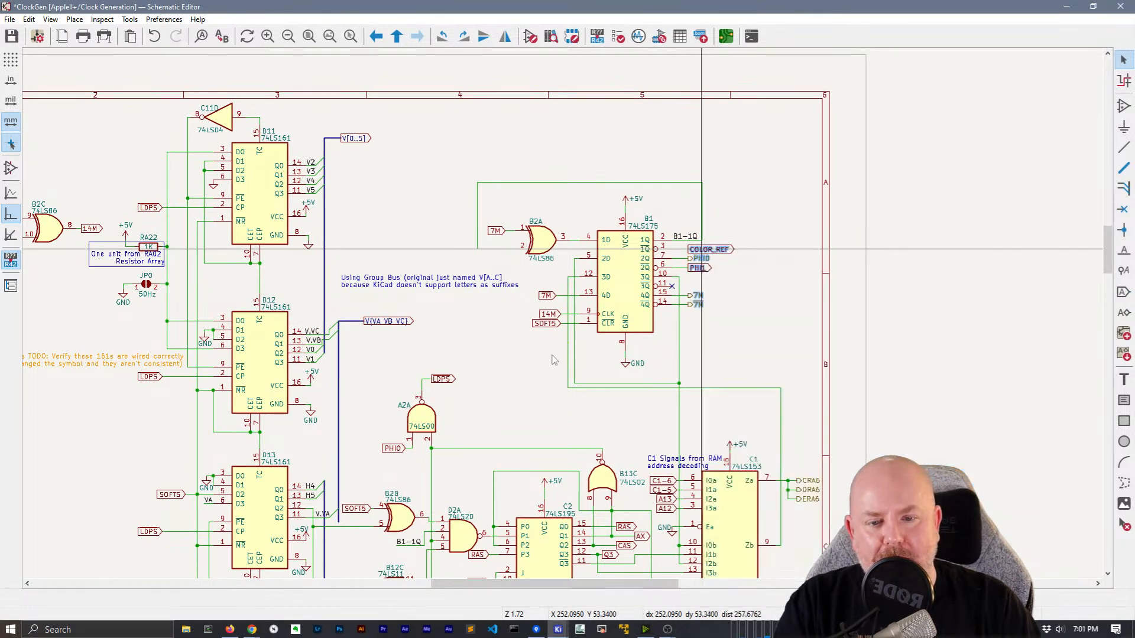
right_click(542, 294)
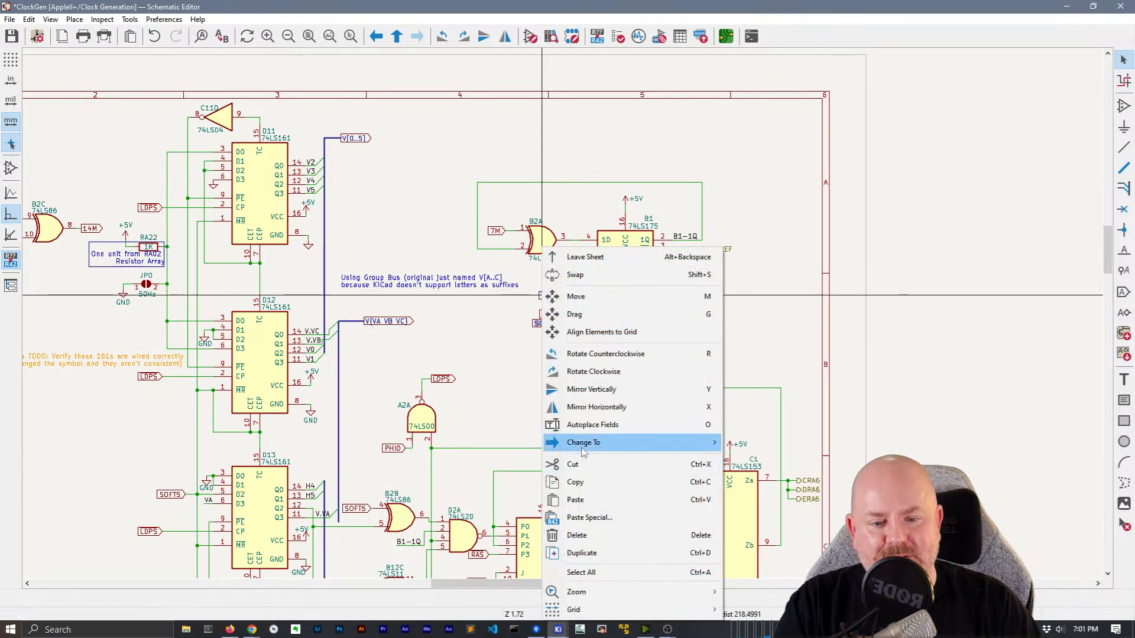
click(769, 461)
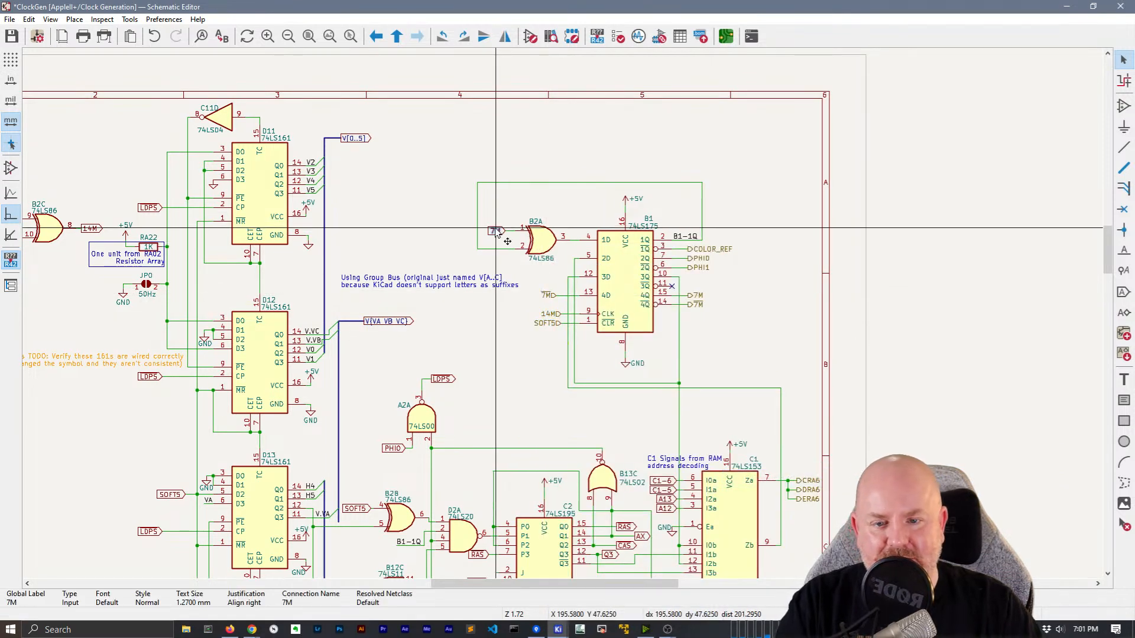
key(h)
middle_drag(340, 182, 525, 198)
click(530, 154)
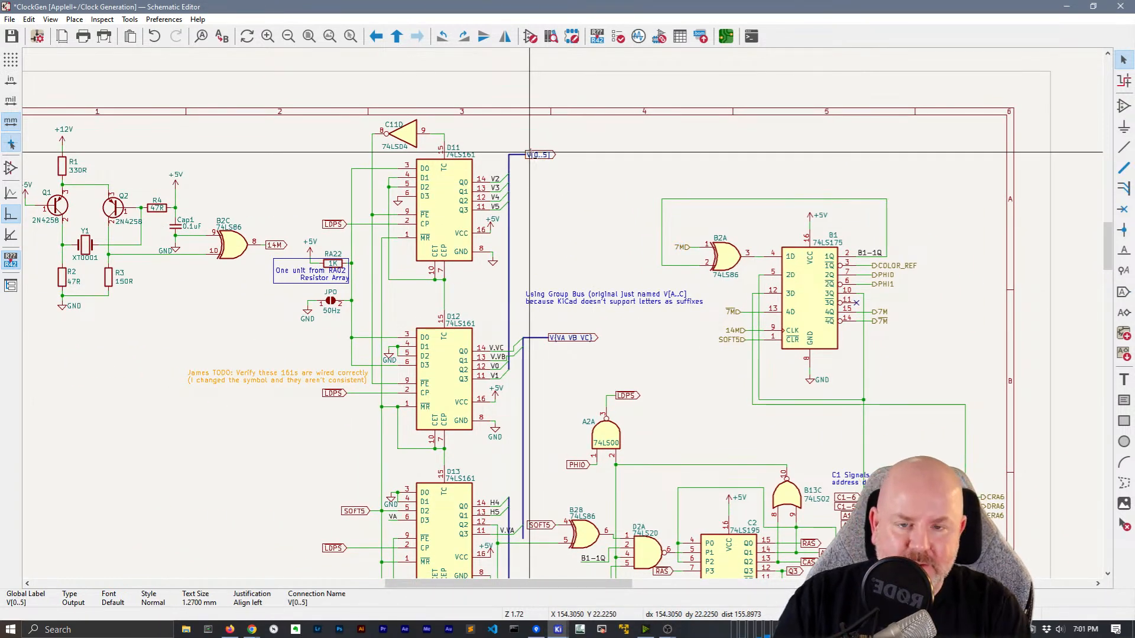
key(h)
Delete the 'Using Group Bus' explanatory note
middle_drag(594, 219, 564, 171)
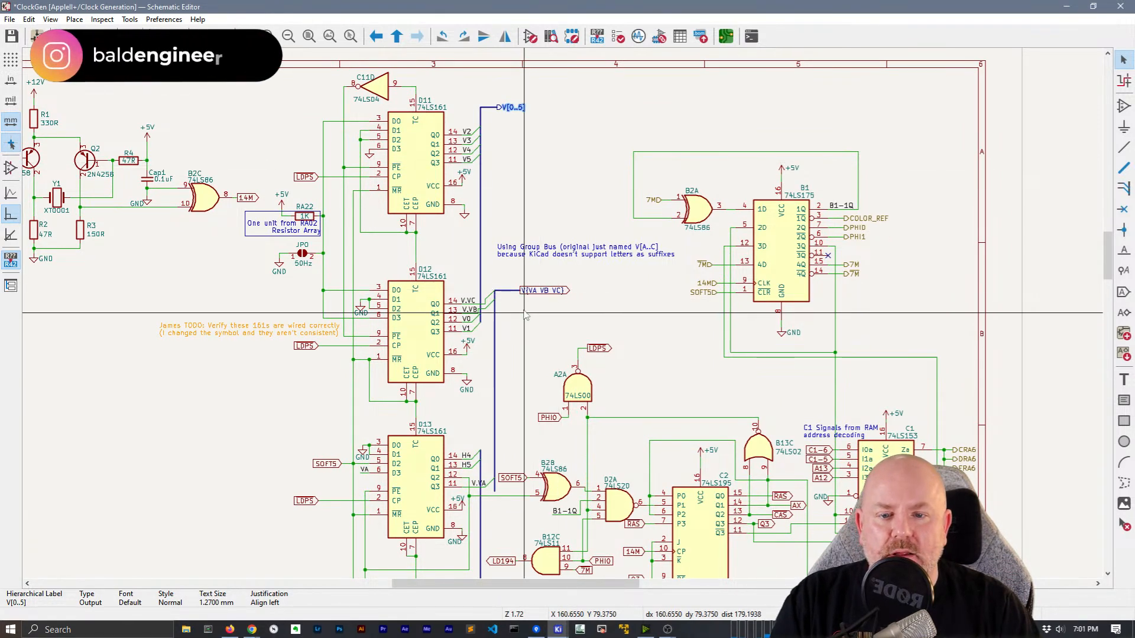
scroll(433, 265, up, 2)
click(591, 260)
key(Delete)
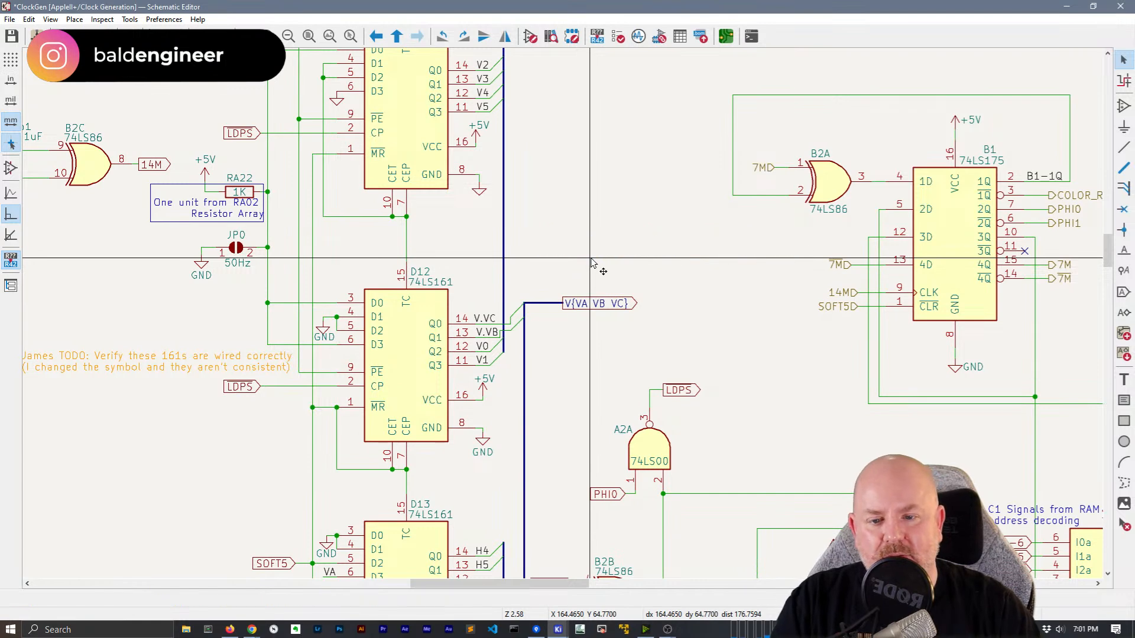
Delete the V[0..5] bus label and its stub above D11
scroll(558, 272, down, 2)
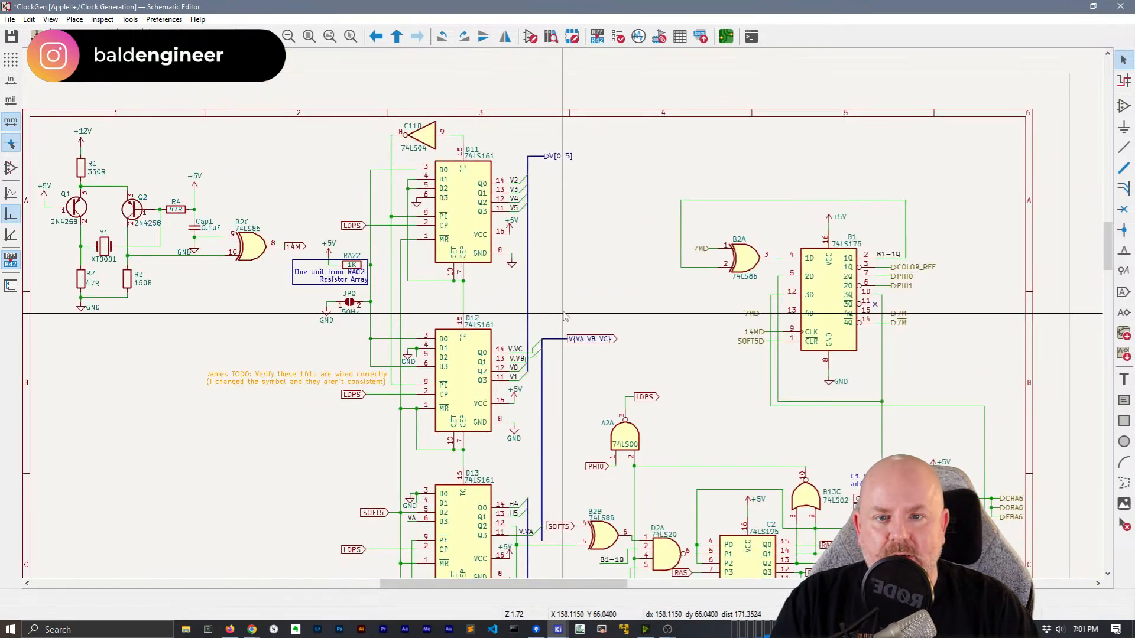
scroll(606, 272, up, 1)
scroll(562, 314, down, 2)
scroll(563, 313, up, 1)
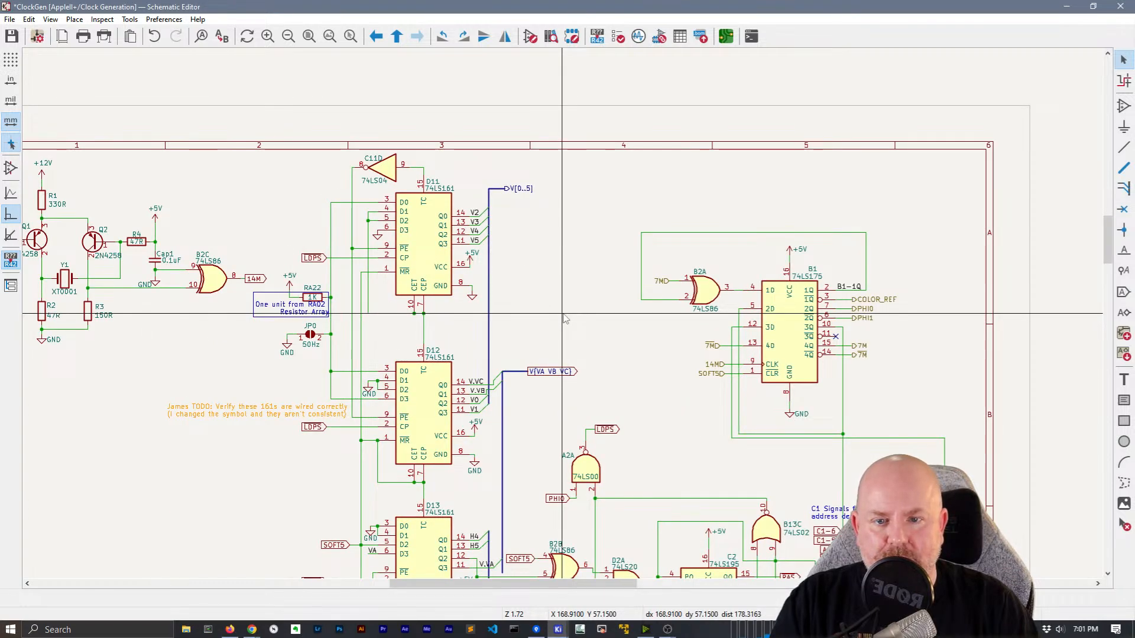
drag(540, 215, 498, 174)
key(Delete)
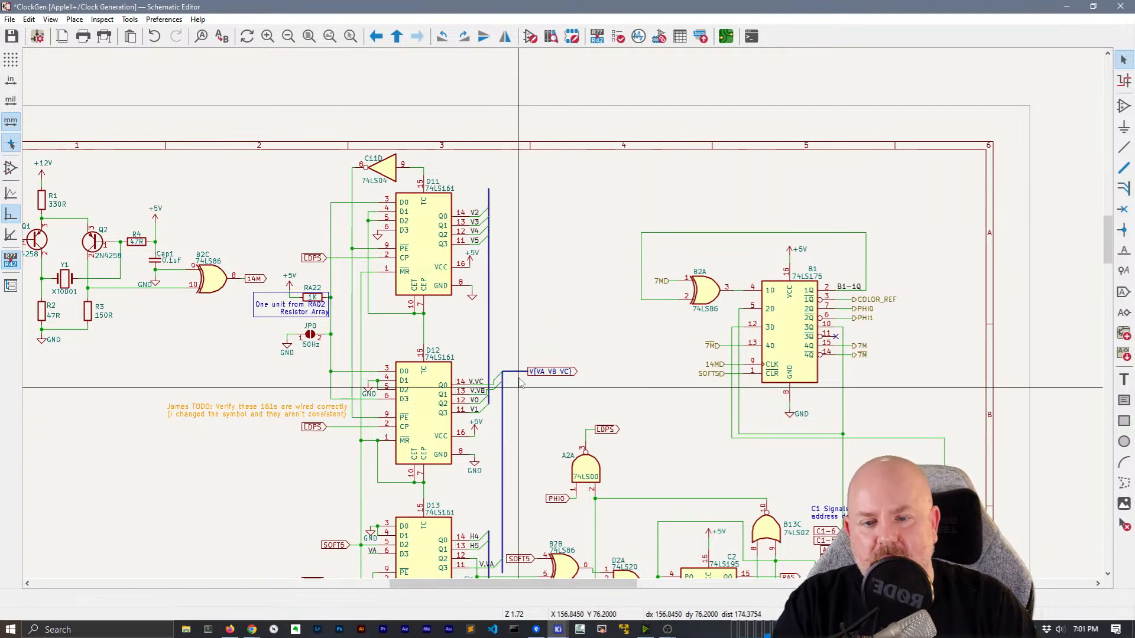
click(486, 317)
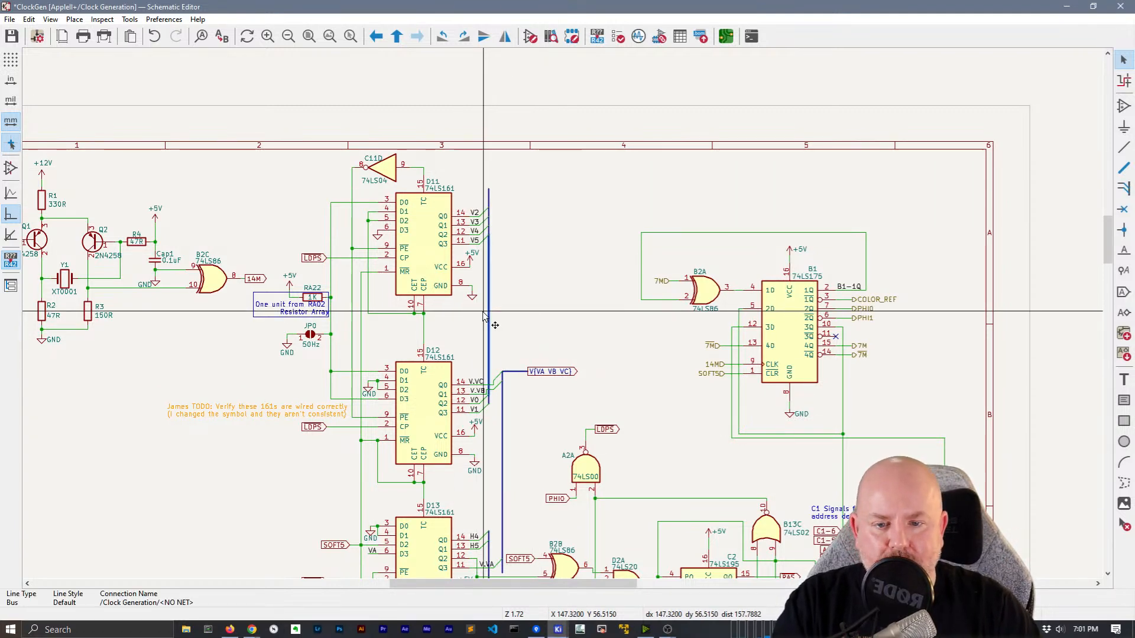
Delete the four bus segments and four bus entries beside D11
scroll(413, 208, up, 4)
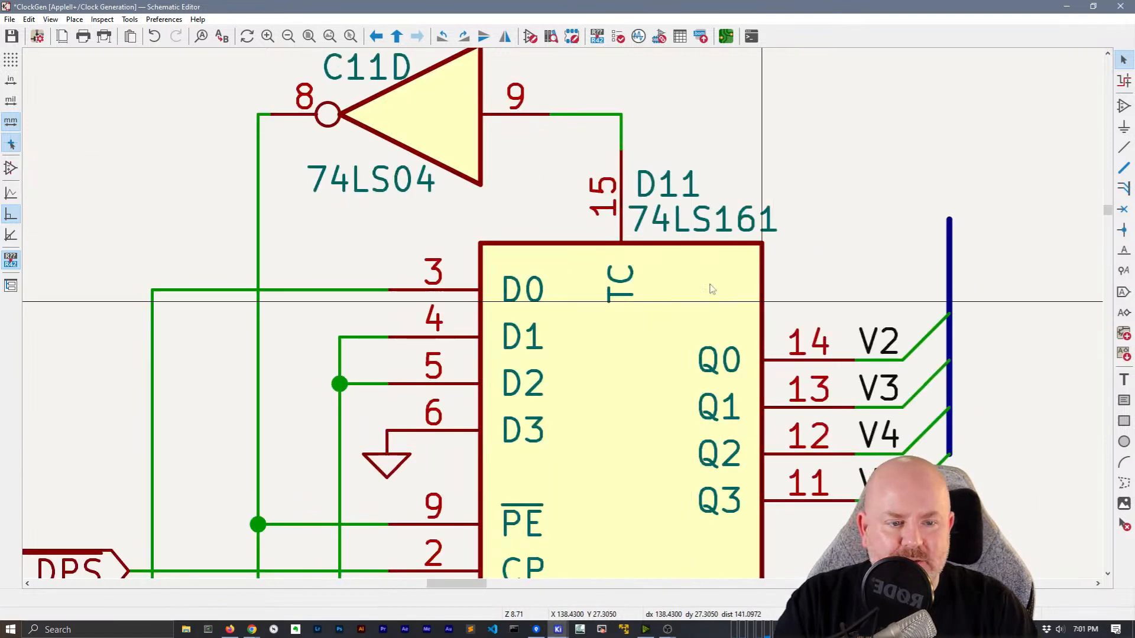
middle_drag(955, 336, 397, 222)
key(Delete)
click(390, 280)
key(Delete)
click(391, 308)
key(Delete)
click(390, 152)
key(Delete)
drag(451, 431, 370, 142)
key(Delete)
Convert the V2–V5 labels to hierarchical labels
scroll(562, 317, down, 3)
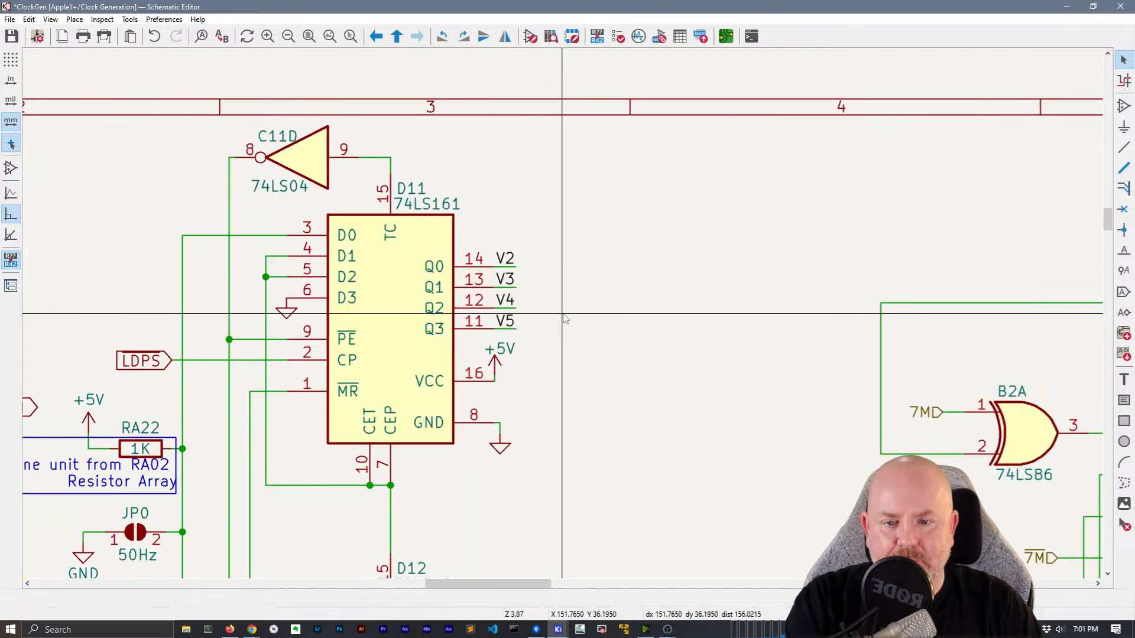
click(505, 259)
shift+click(505, 279)
shift+click(505, 299)
key(h)
Move the V2–V5 hierarchical labels onto the ends of D11's Q0–Q3 wires
click(547, 248)
click(500, 267)
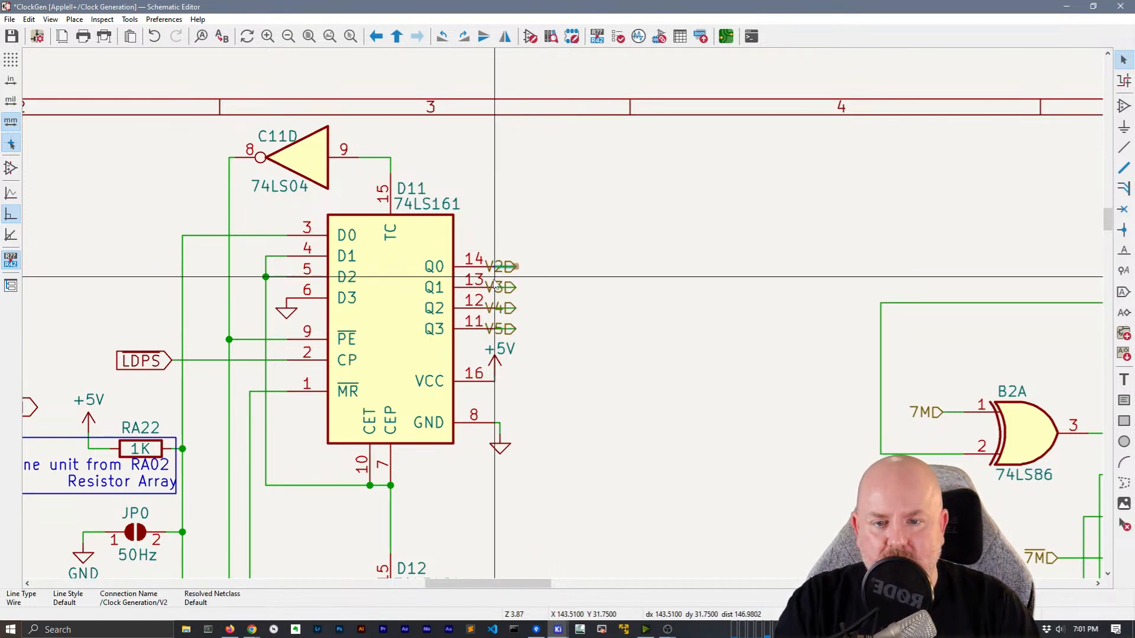
click(565, 238)
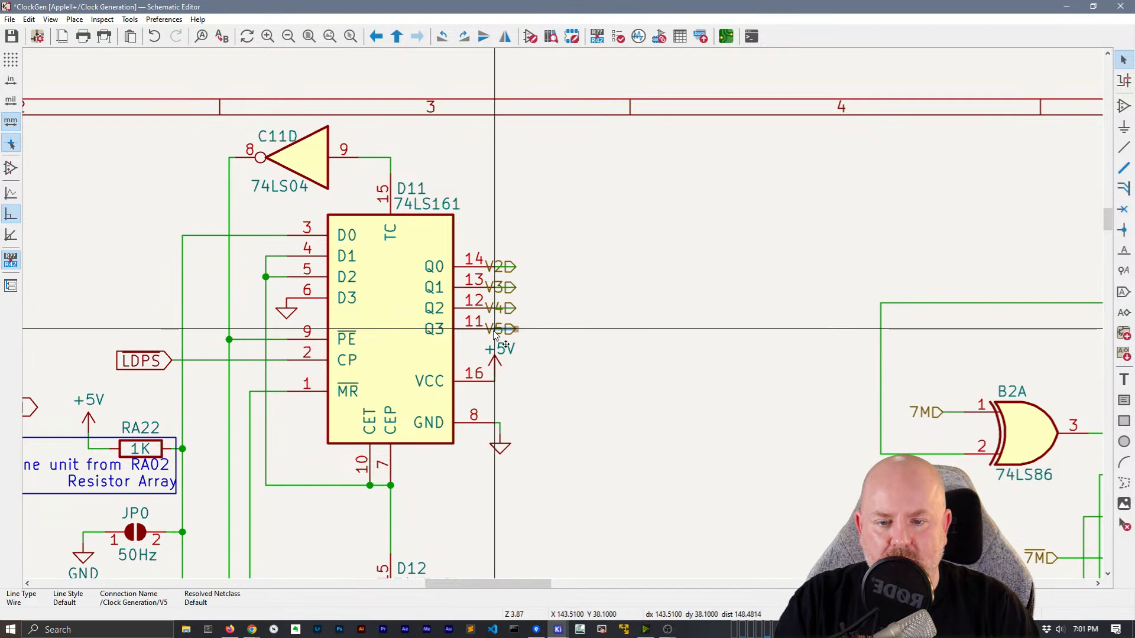
click(493, 332)
click(557, 324)
drag(557, 324, 509, 258)
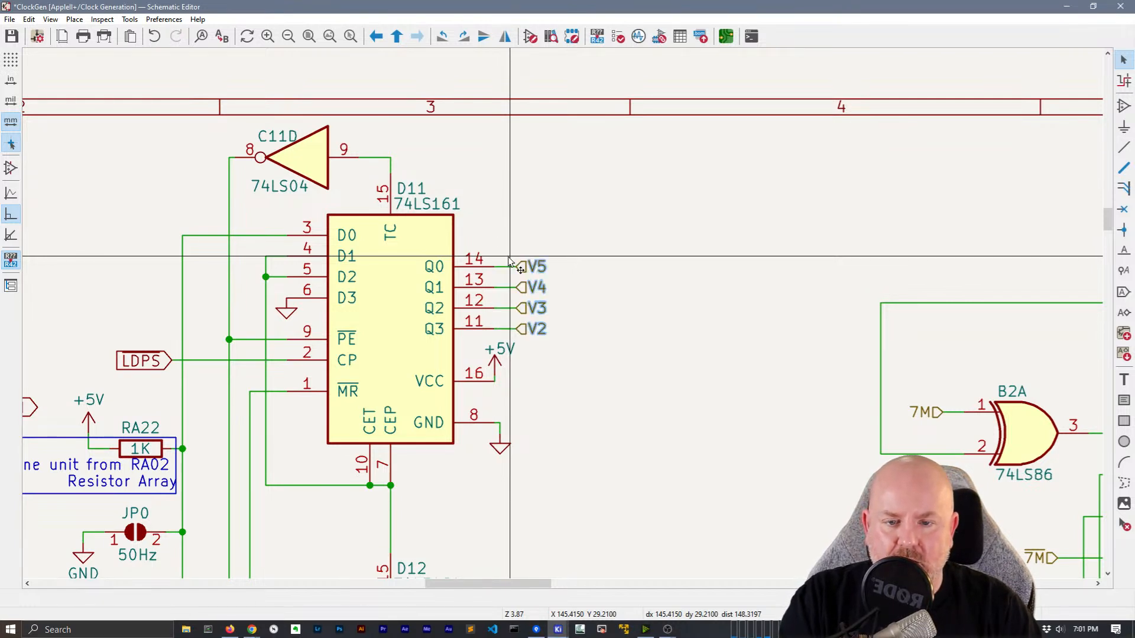
key(m)
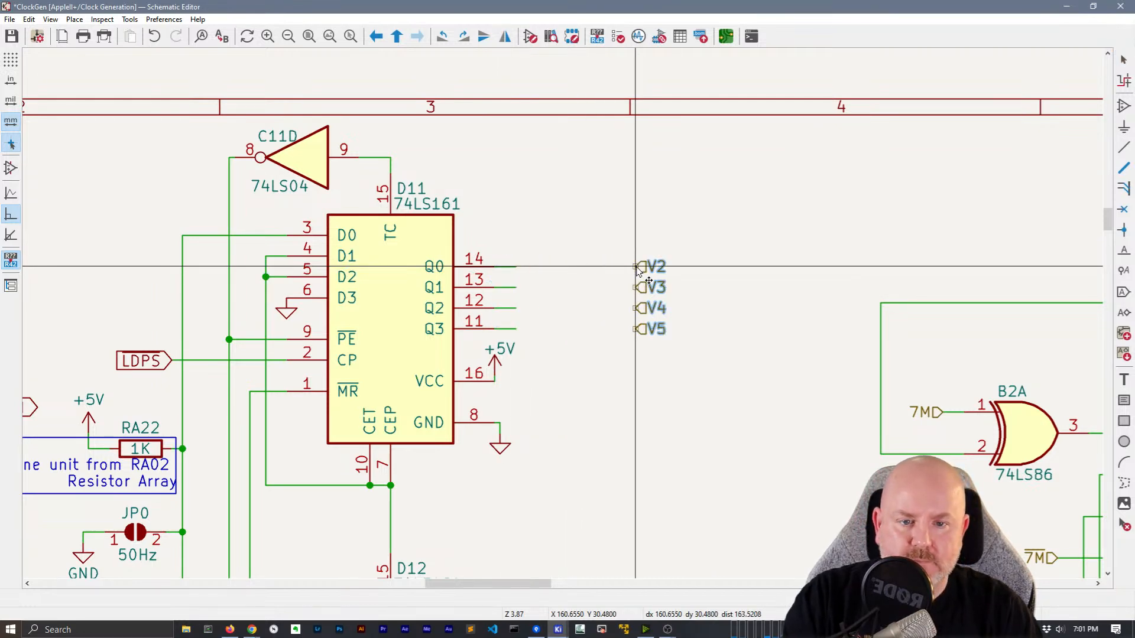
click(515, 267)
Select the bus and V{VA VB VC} label beside D12
scroll(609, 365, down, 2)
middle_drag(574, 474, 538, 290)
click(627, 353)
drag(627, 358, 519, 263)
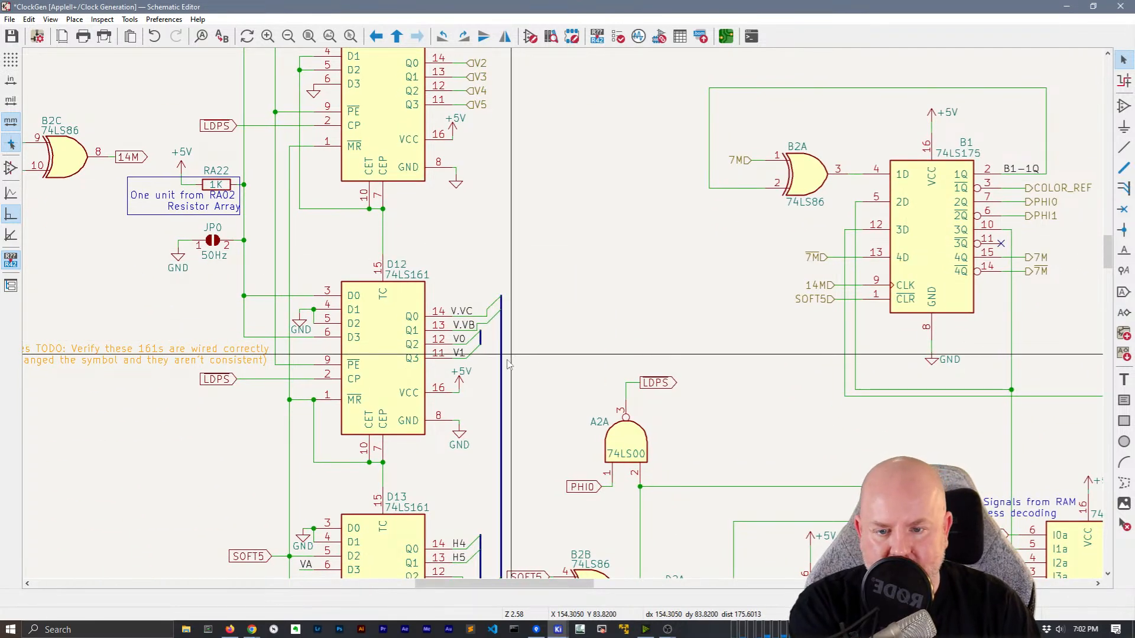
Delete the V{VA VB VC} bus and label, the short bus segment and two bus-entry stubs
key(Delete)
scroll(512, 343, up, 2)
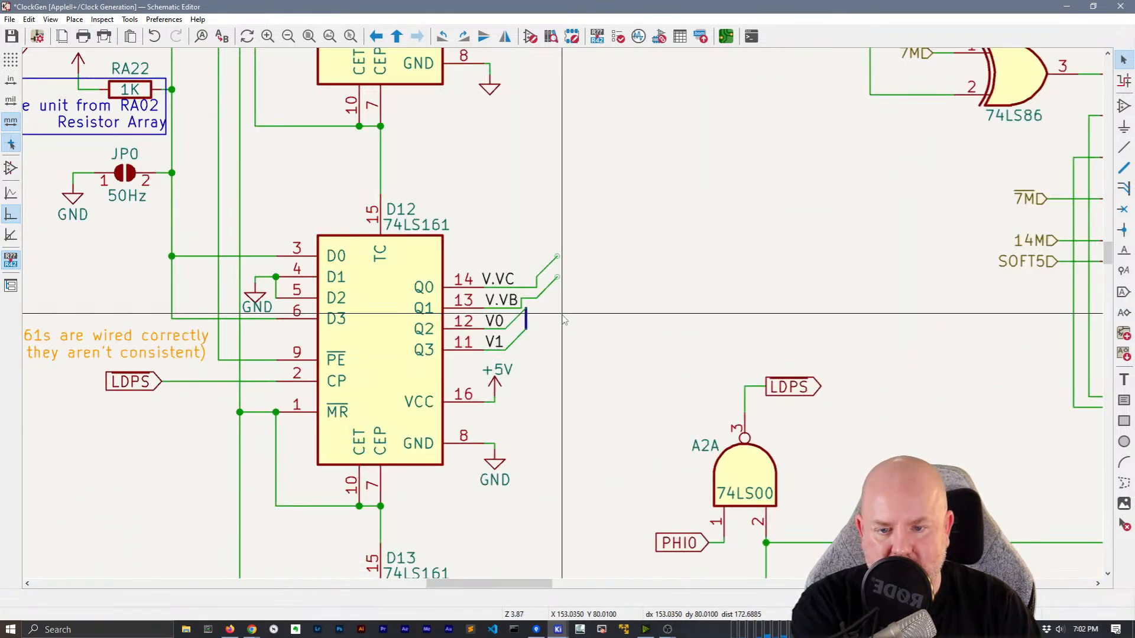
click(527, 324)
key(Delete)
click(549, 287)
key(Delete)
click(548, 267)
key(Delete)
Remove D12's Q0 wire, V.VB's jog and riser wires, and the V0/V1 bus entries
scroll(541, 288, up, 1)
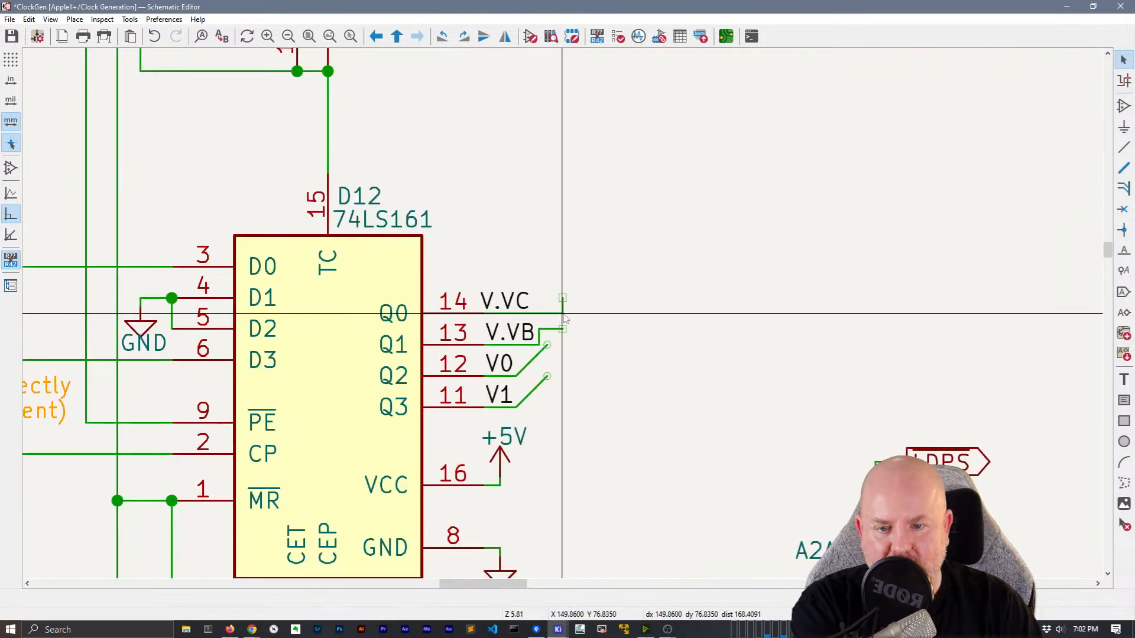
click(564, 314)
key(Delete)
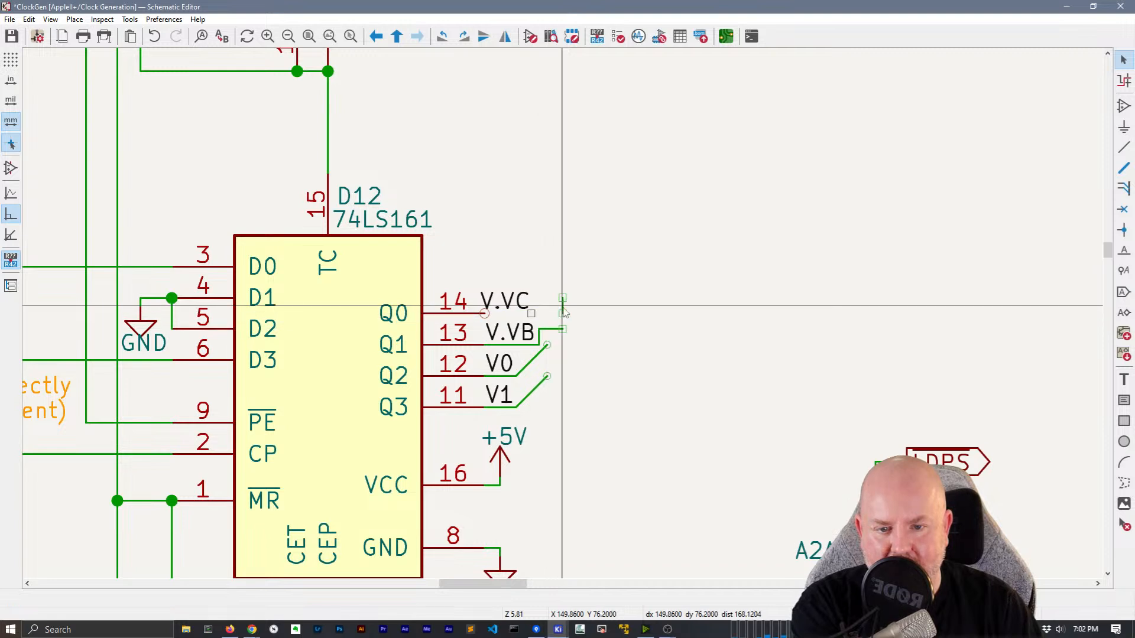
key(Delete)
click(552, 328)
key(Delete)
click(539, 336)
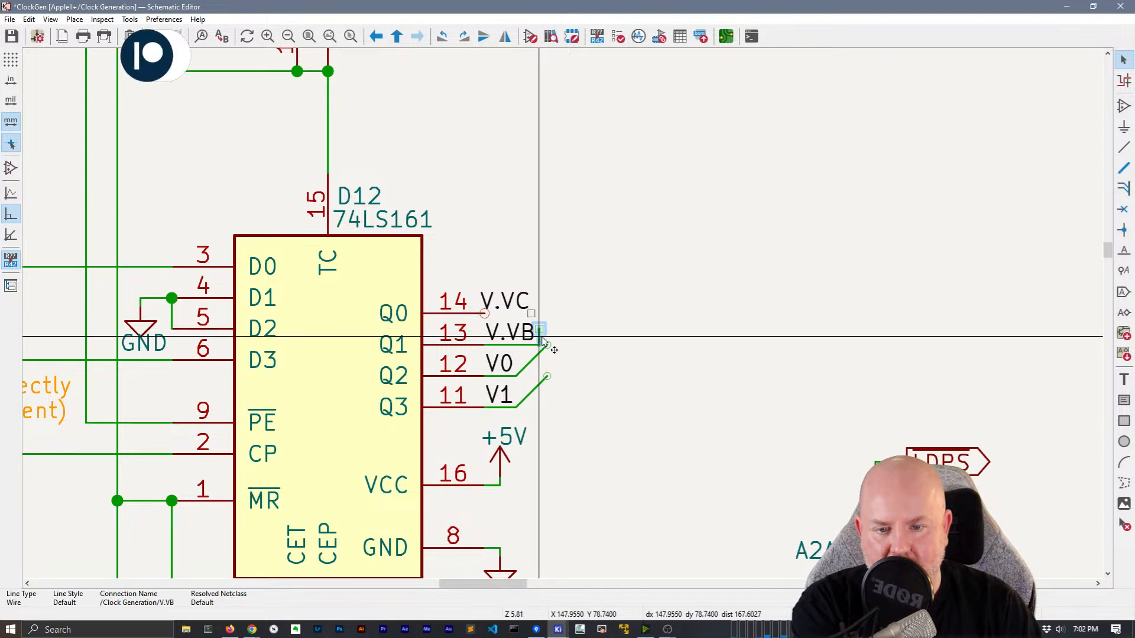
key(Delete)
click(540, 359)
key(Delete)
click(538, 390)
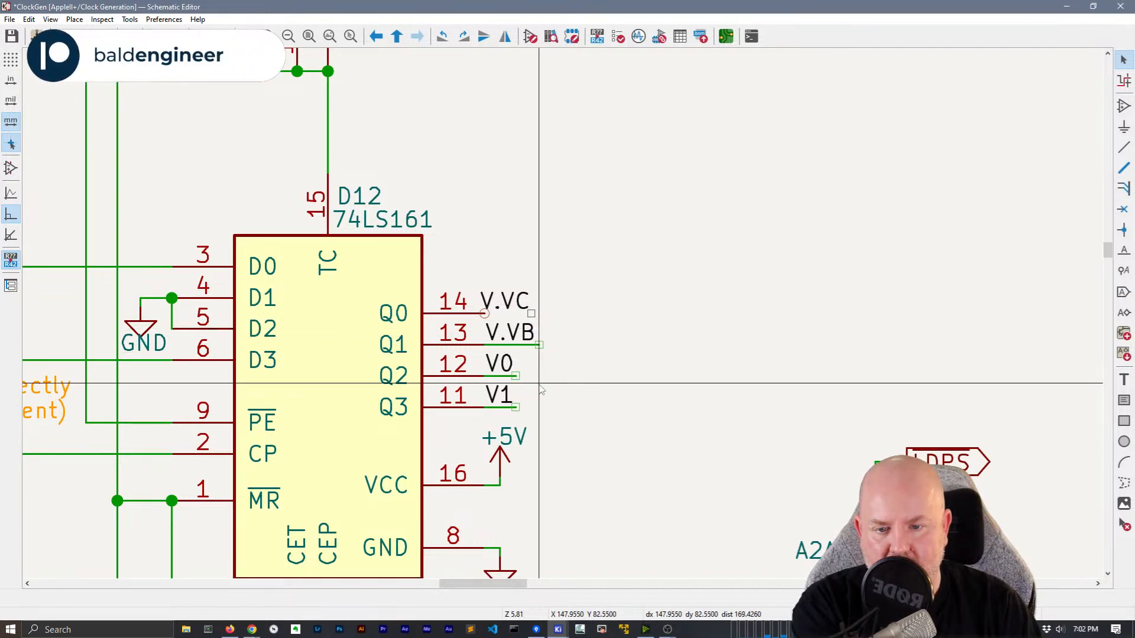
Move the V0 and V1 labels onto the Q2 and Q3 wire ends
click(499, 363)
shift+click(501, 395)
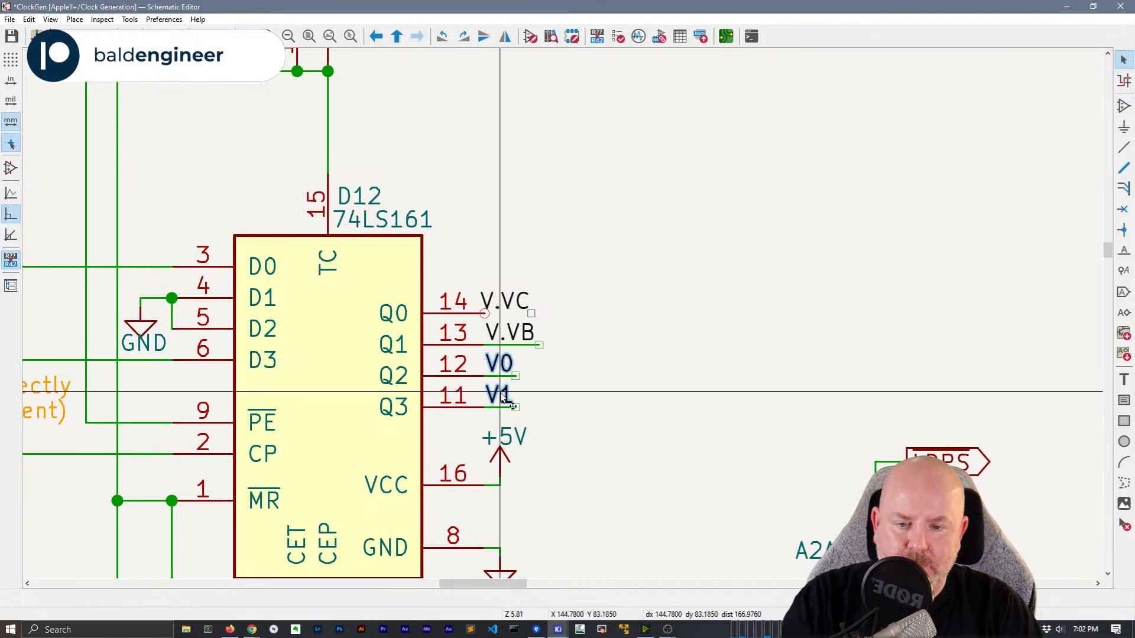
key(m)
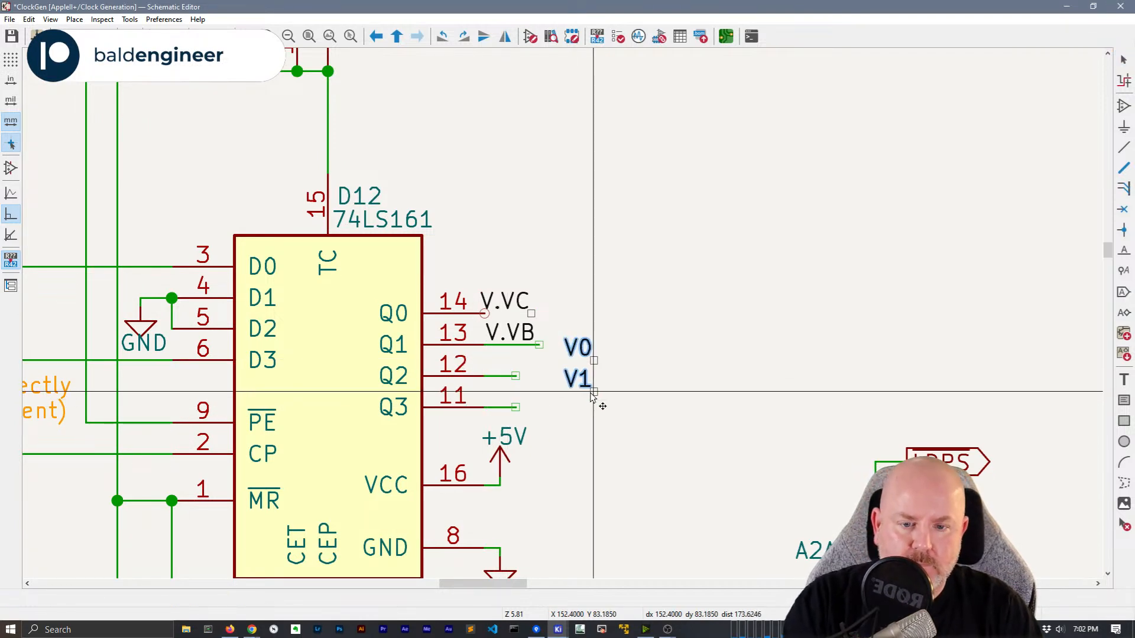
click(516, 408)
click(601, 393)
Rename the V.VC label to VC and the V.VB label to VB
double_click(514, 304)
text(VC)
key(Return)
double_click(511, 331)
text(VB)
key(Return)
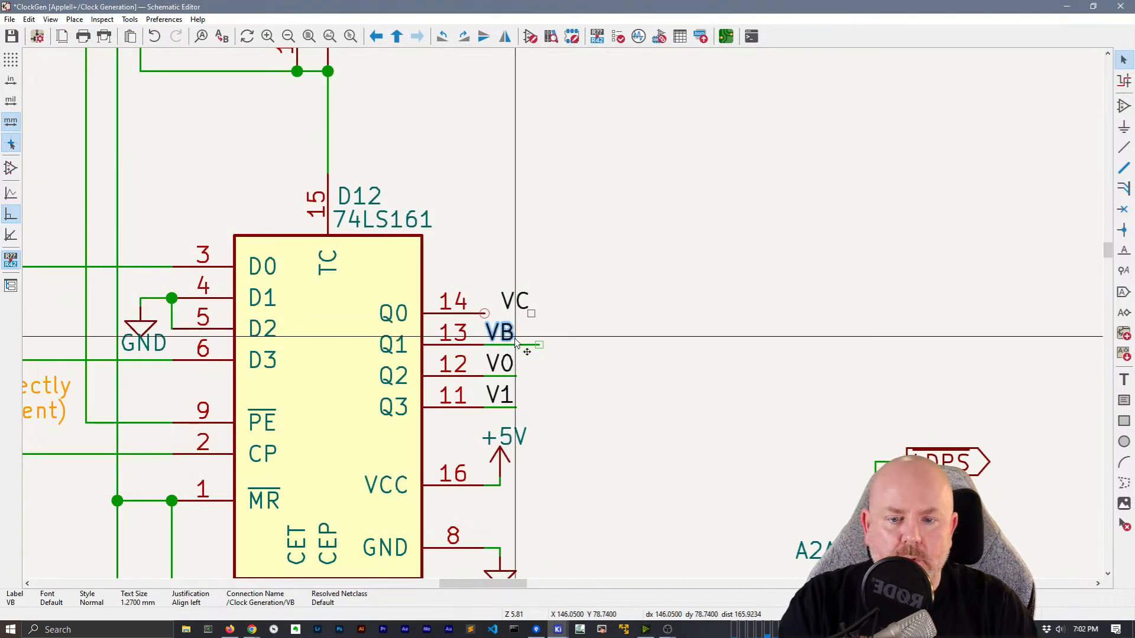
Mirror VB onto the Q1 wire end and wire the VC label to pin 14
key(m)
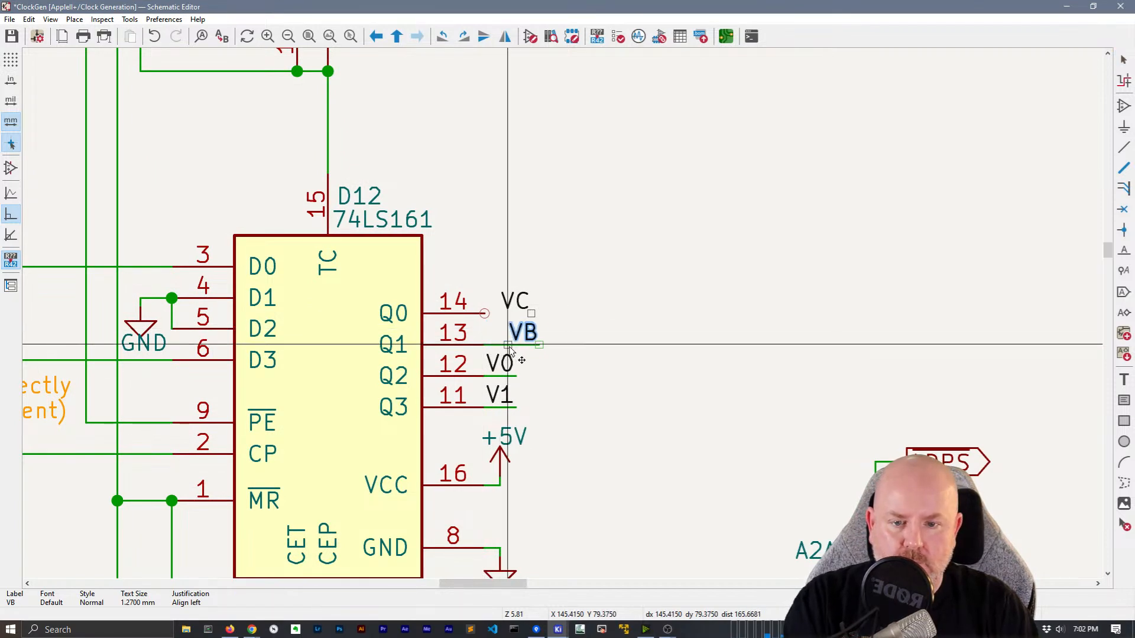
key(x)
click(533, 346)
key(w)
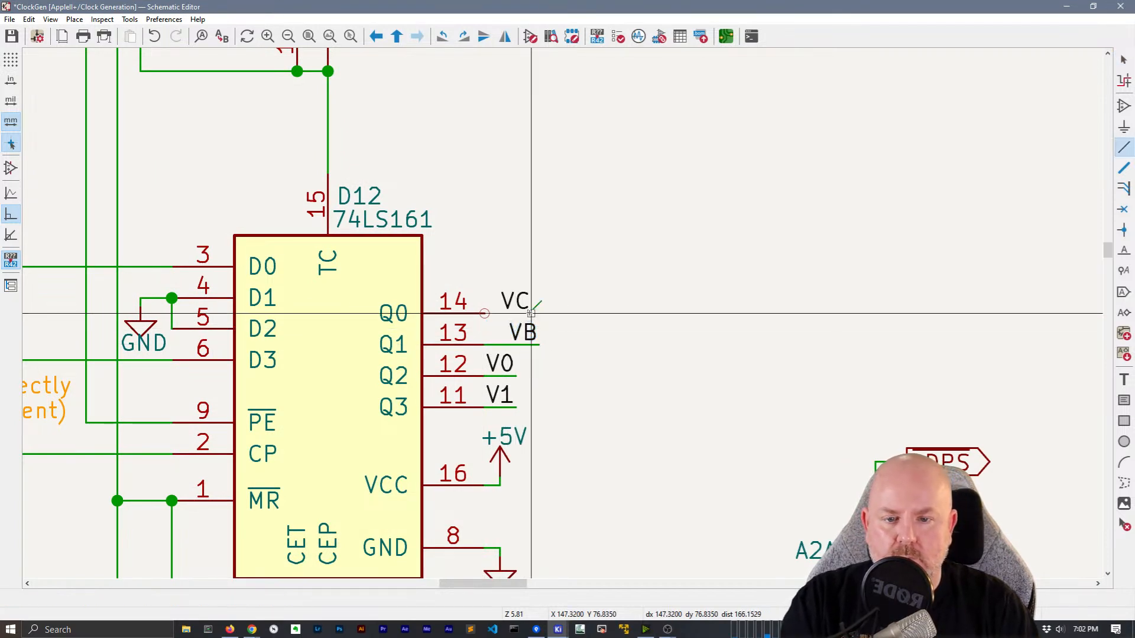
click(486, 314)
key(Escape)
Reposition the VC and VB labels so they line up with their wire ends
click(522, 304)
shift+click(531, 331)
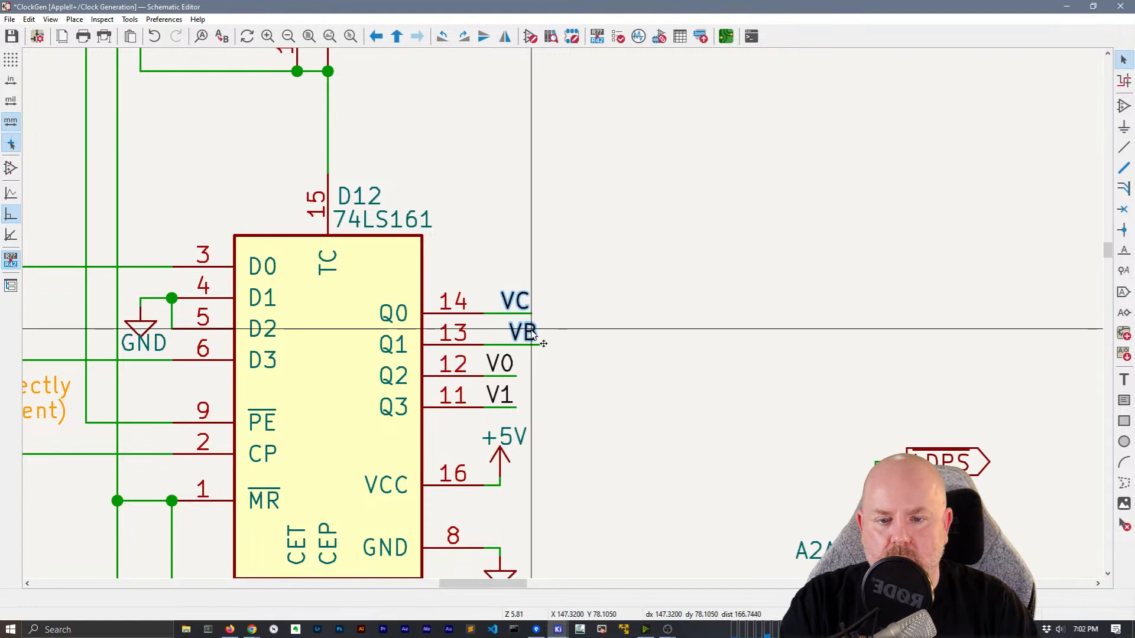
key(g)
click(608, 315)
click(524, 341)
key(g)
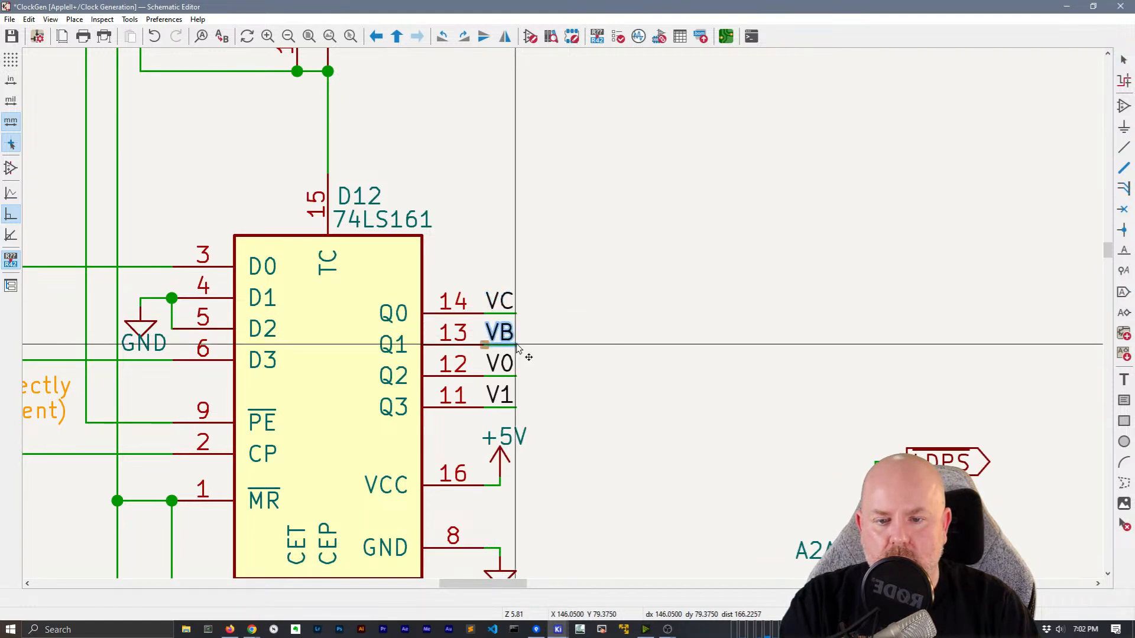
click(525, 352)
Mirror the VC, VB, V0 and V1 labels so they attach to D12's pin ends
scroll(556, 400, down, 1)
middle_drag(573, 459, 526, 107)
scroll(498, 290, down, 1)
scroll(477, 324, up, 2)
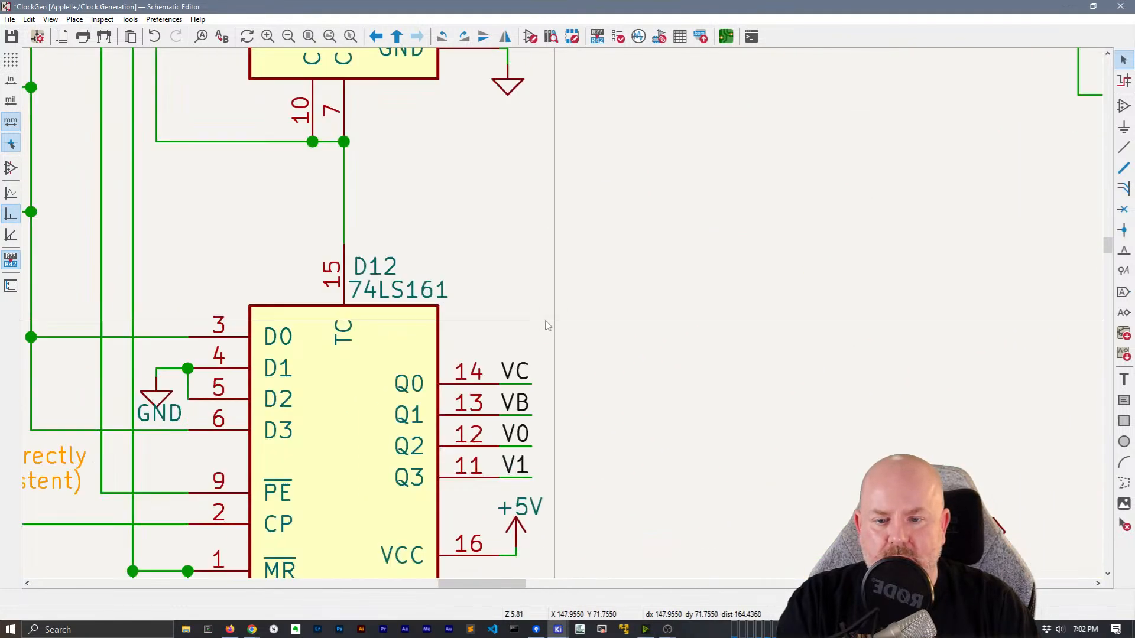
click(515, 372)
shift+click(515, 403)
shift+click(517, 434)
shift+click(523, 465)
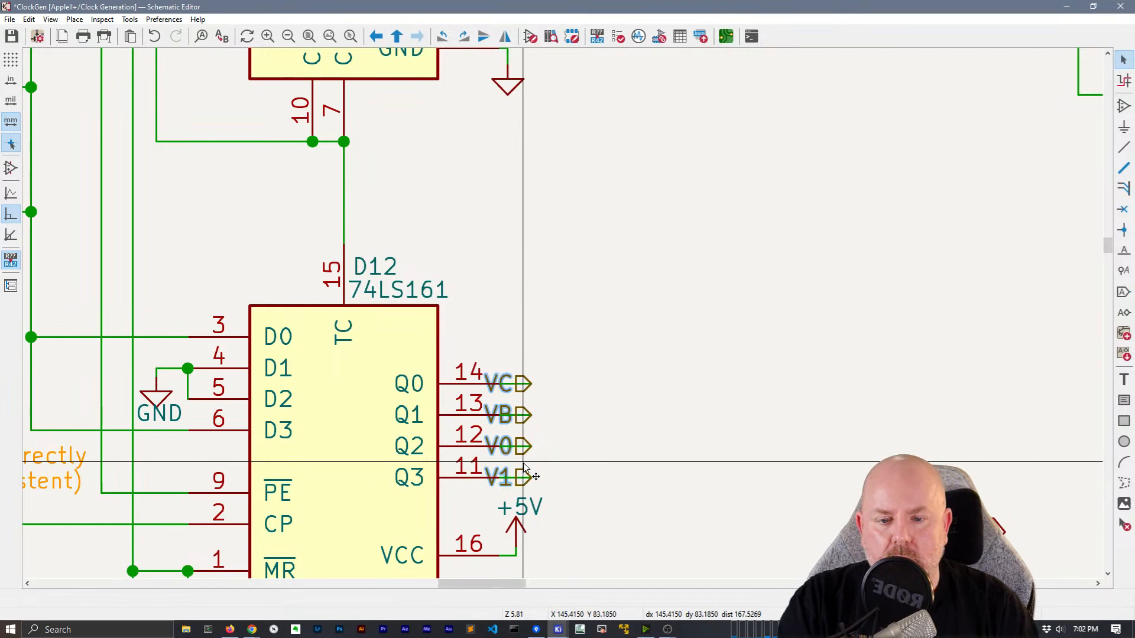
key(x)
click(658, 480)
Delete D13's vertical bus segment and the H4/H5 bus entries and short bus
middle_drag(605, 472, 547, 49)
scroll(597, 285, down, 1)
middle_drag(560, 401, 521, 249)
middle_drag(552, 355, 537, 297)
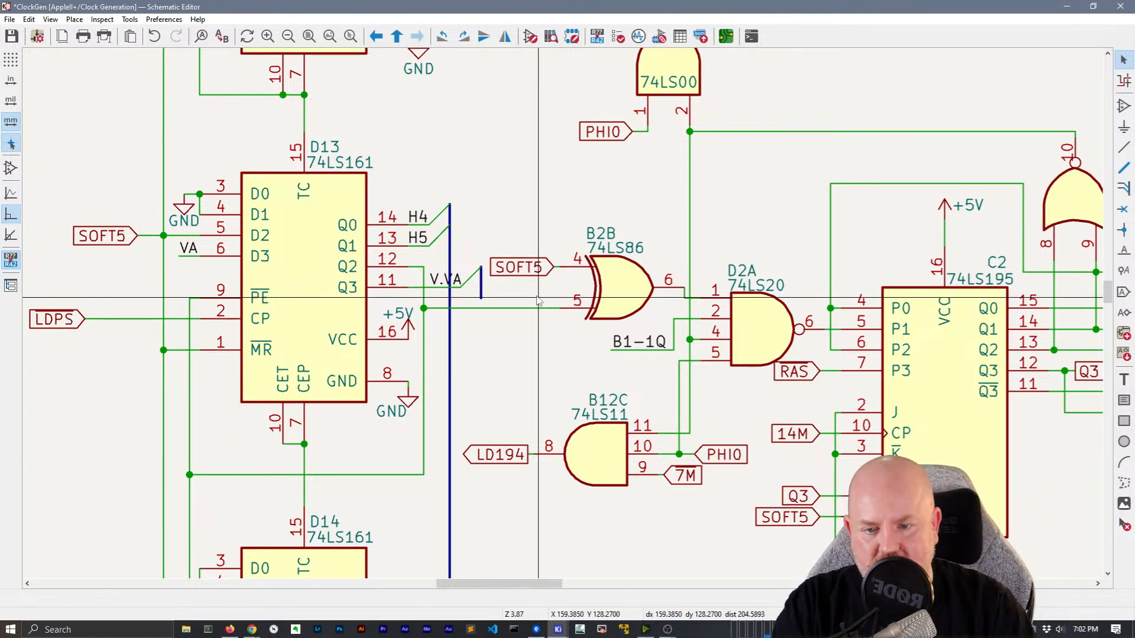
drag(474, 426, 449, 366)
key(Delete)
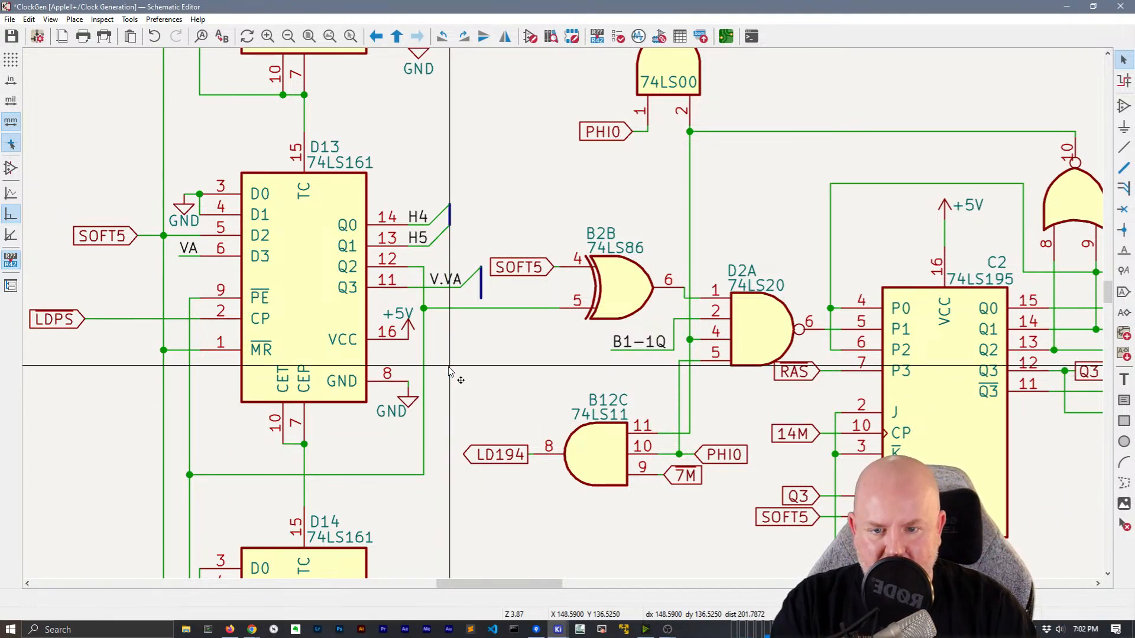
drag(467, 242, 427, 178)
click(472, 180)
drag(459, 248, 432, 173)
key(Delete)
Shift the H4 and H5 labels right and mirror them onto their wire ends
click(474, 285)
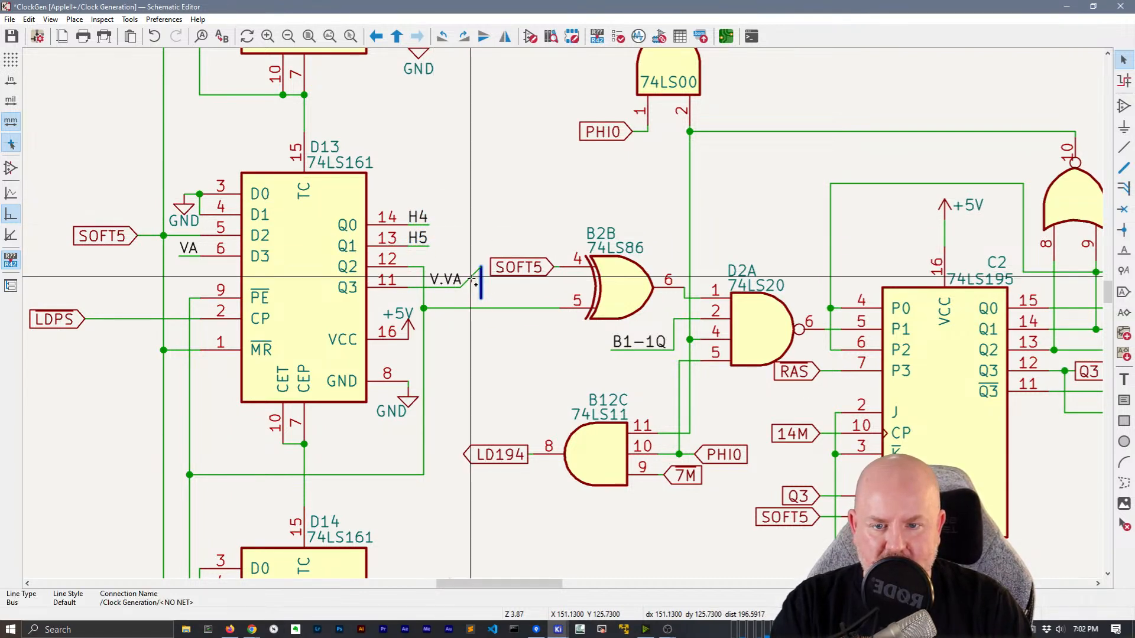
click(424, 239)
shift+click(424, 220)
key(g)
click(463, 227)
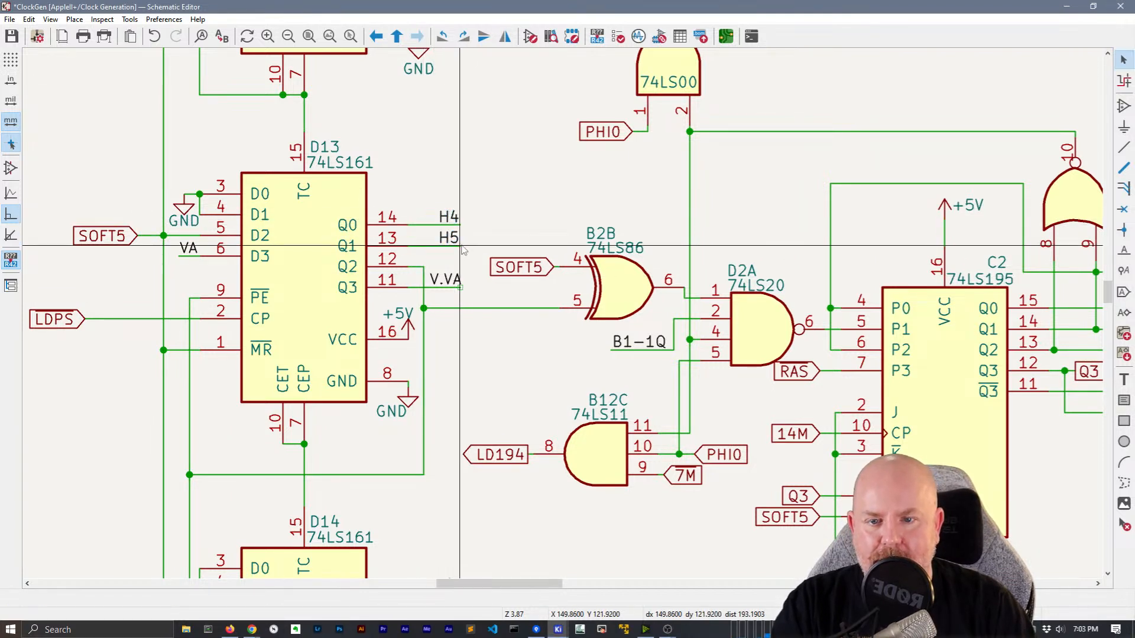
click(457, 281)
shift+click(453, 238)
shift+click(455, 217)
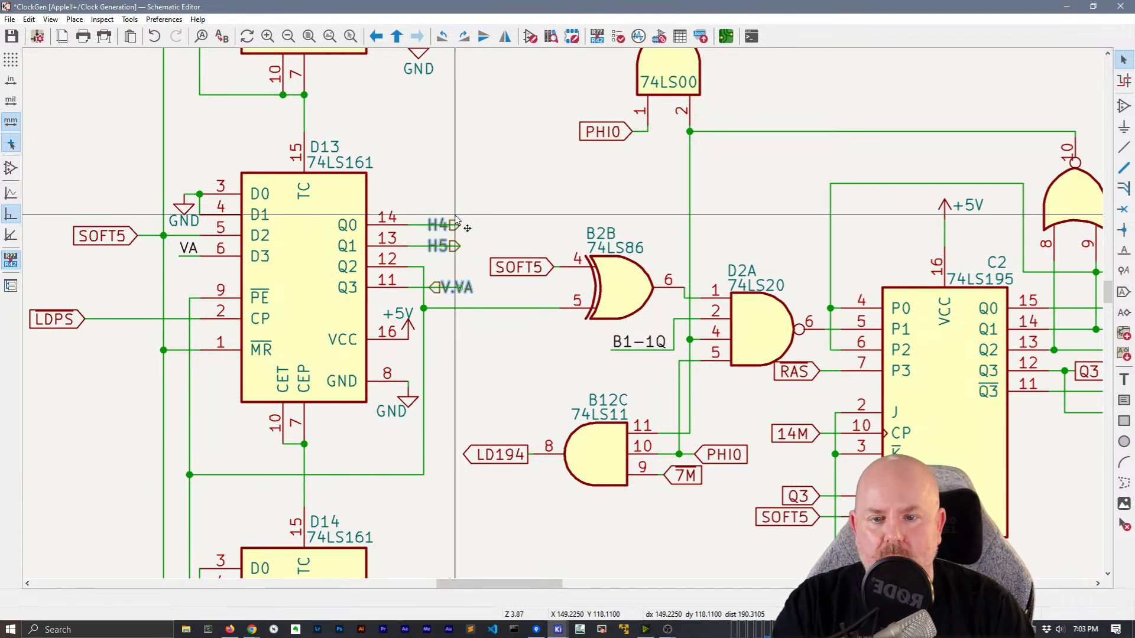
click(441, 241)
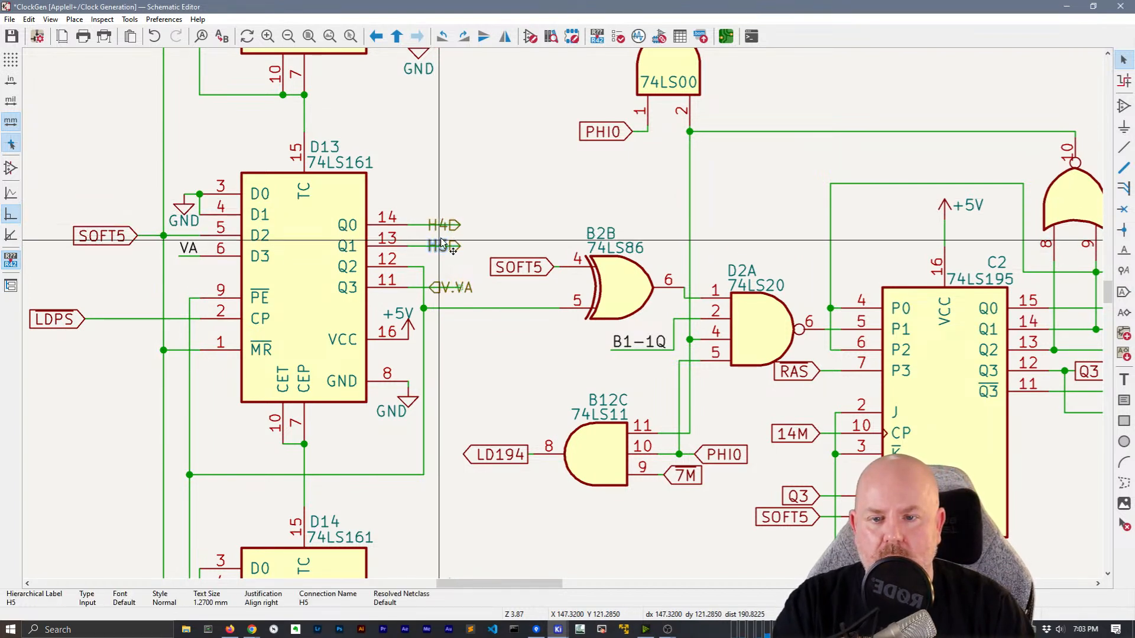
shift+click(444, 230)
key(x)
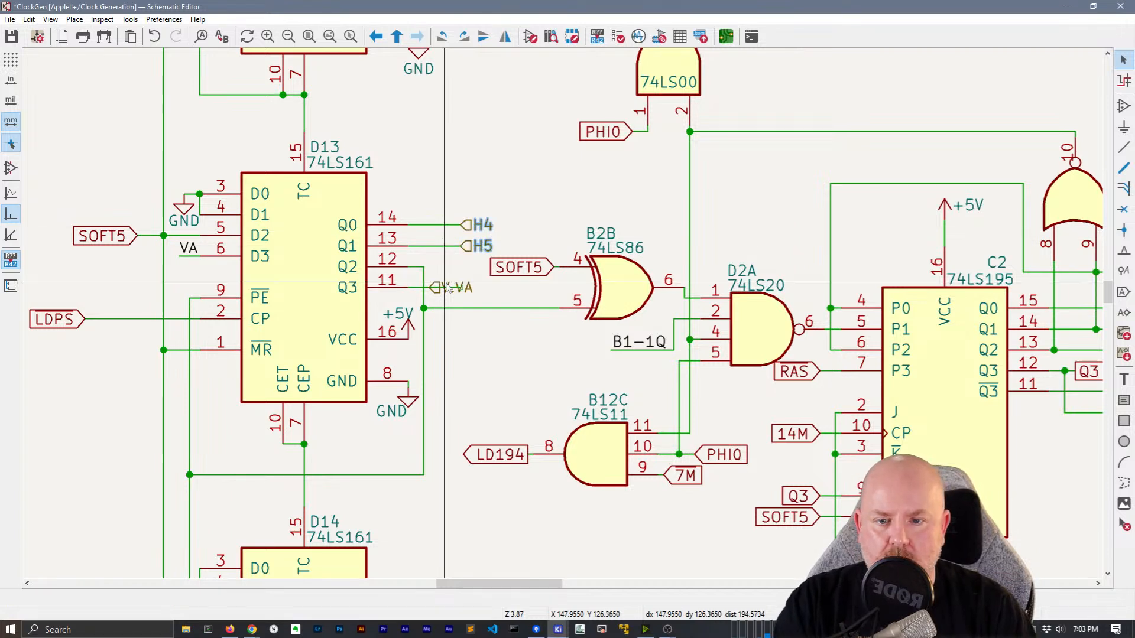
Move V.VA onto its wire end beside the H4 and H5 labels
click(457, 284)
drag(456, 283, 461, 289)
shift+click(477, 246)
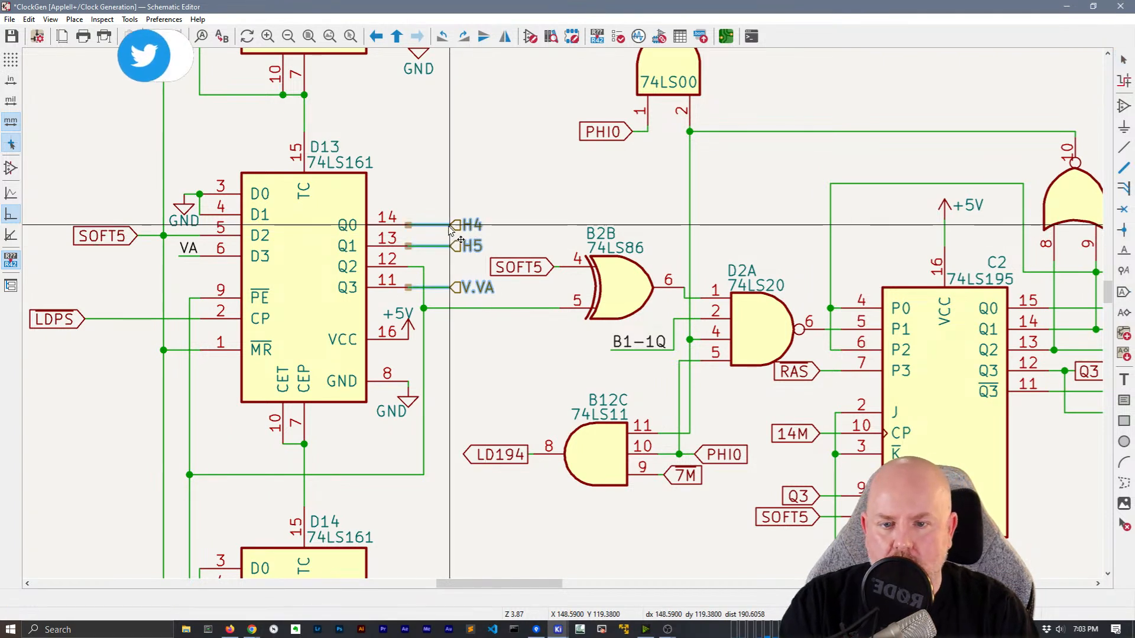
click(461, 221)
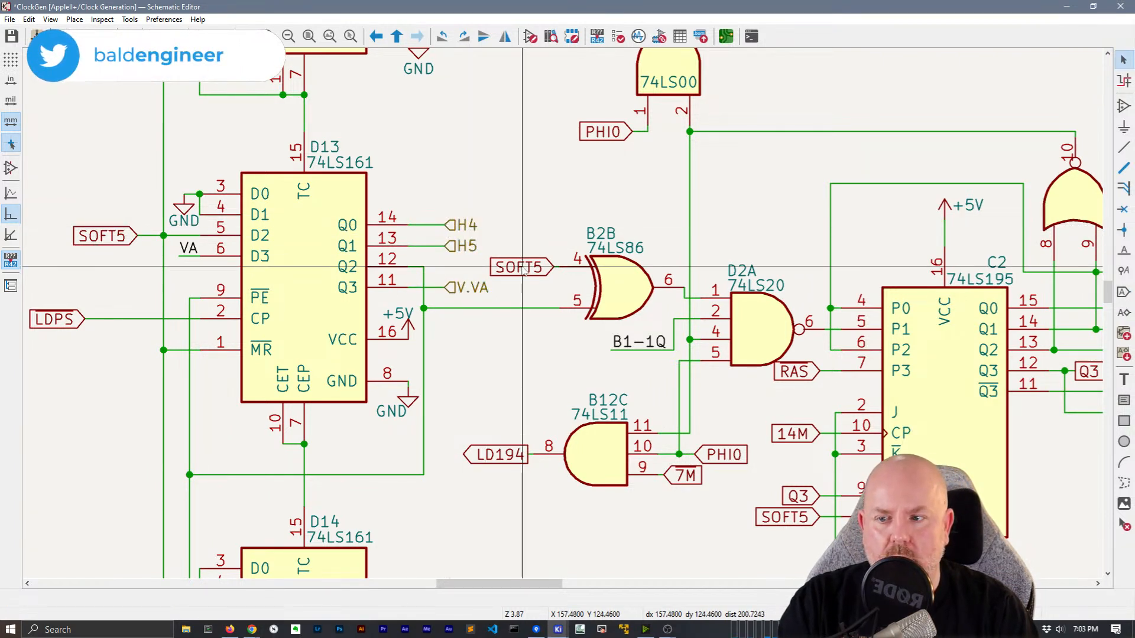
Check the SOFT5, 7M and PHI0 labels and the GND value under D13, leaving them unchanged
click(518, 268)
shift+click(685, 475)
shift+click(722, 455)
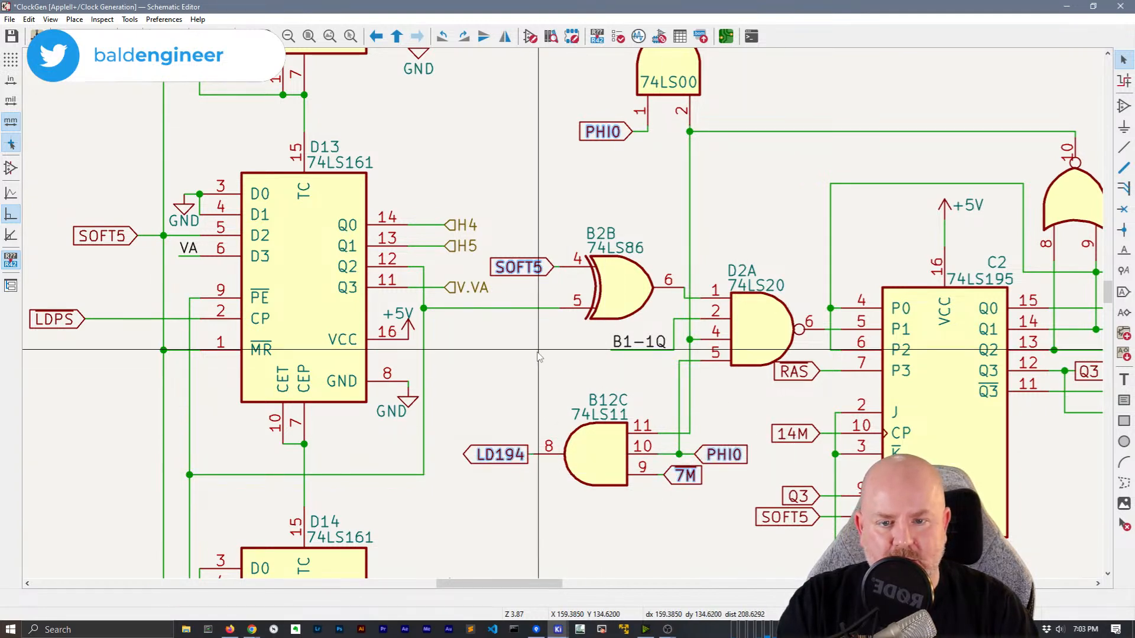
click(523, 360)
middle_drag(497, 350, 528, 280)
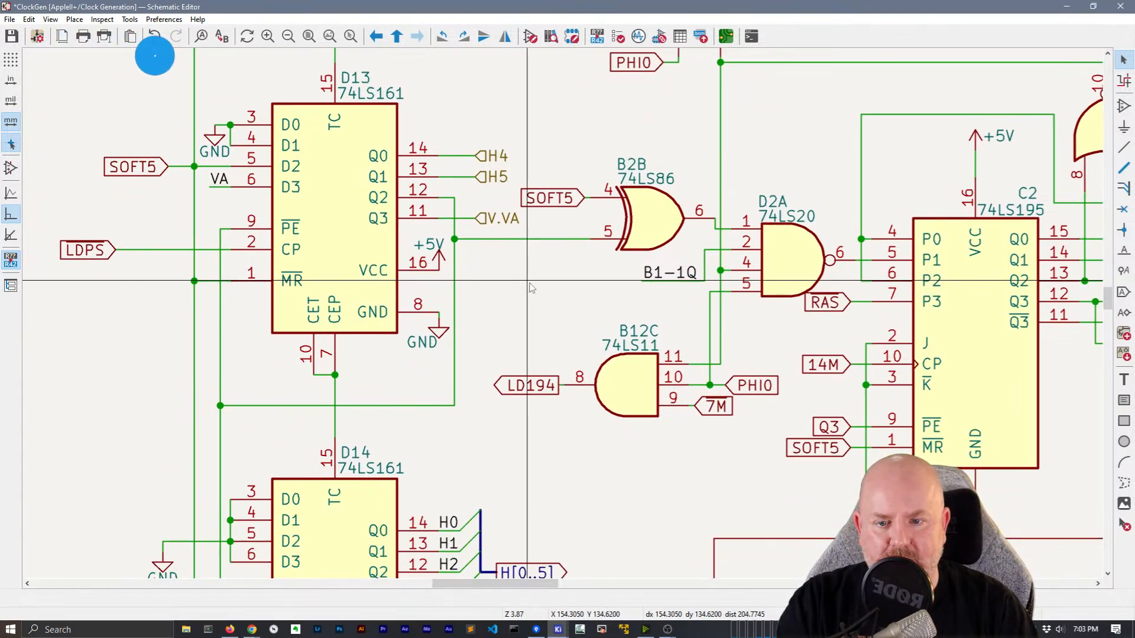
double_click(429, 339)
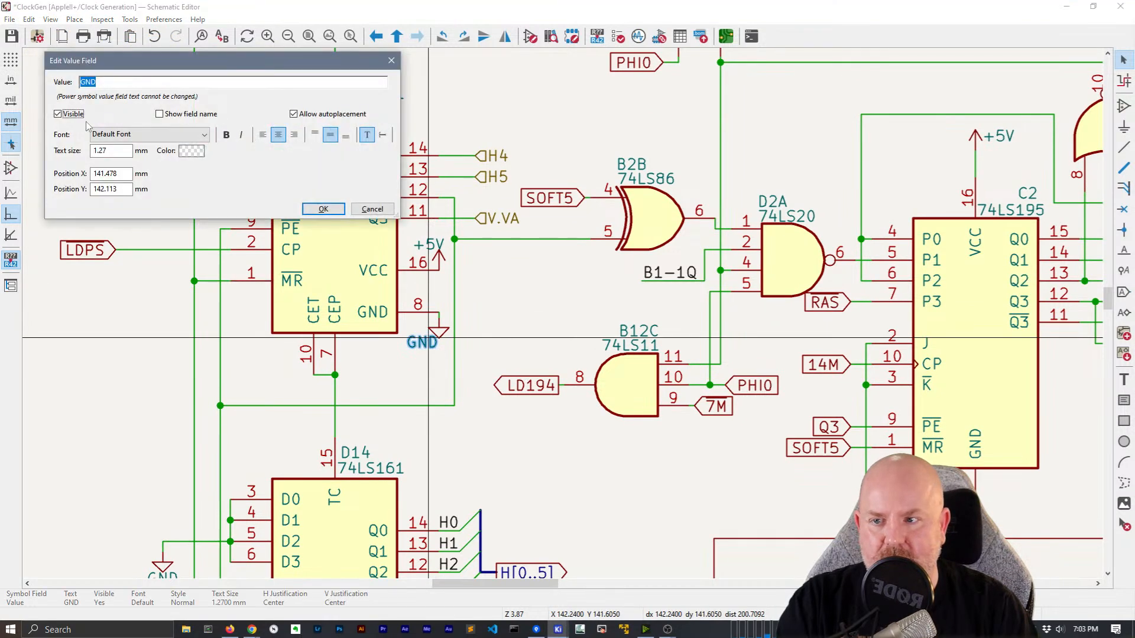
click(323, 210)
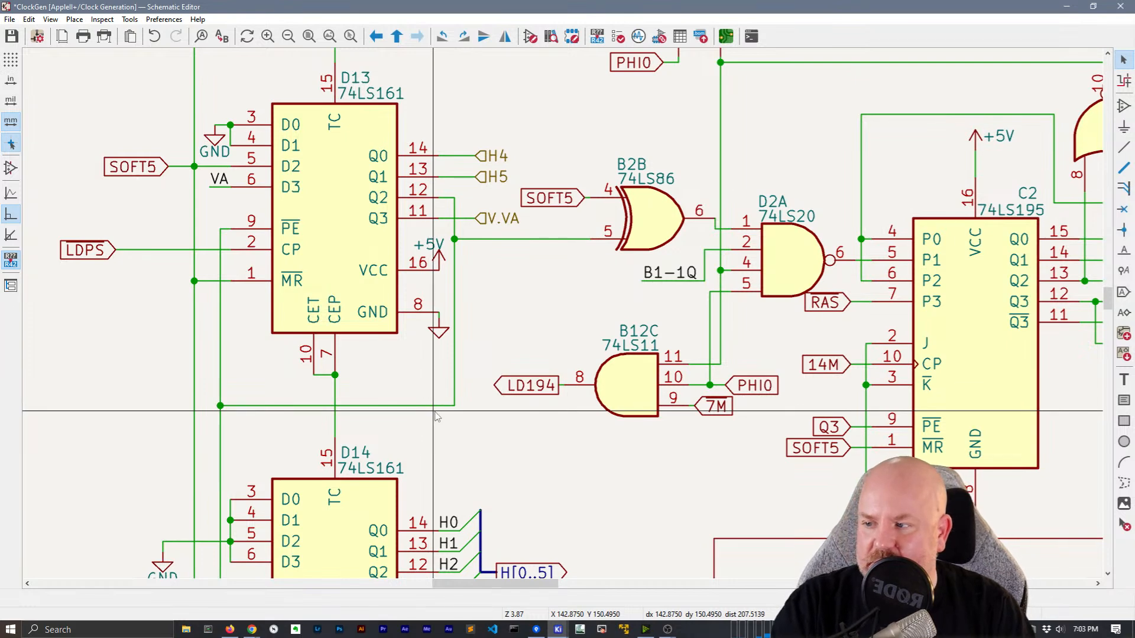
scroll(471, 369, down, 3)
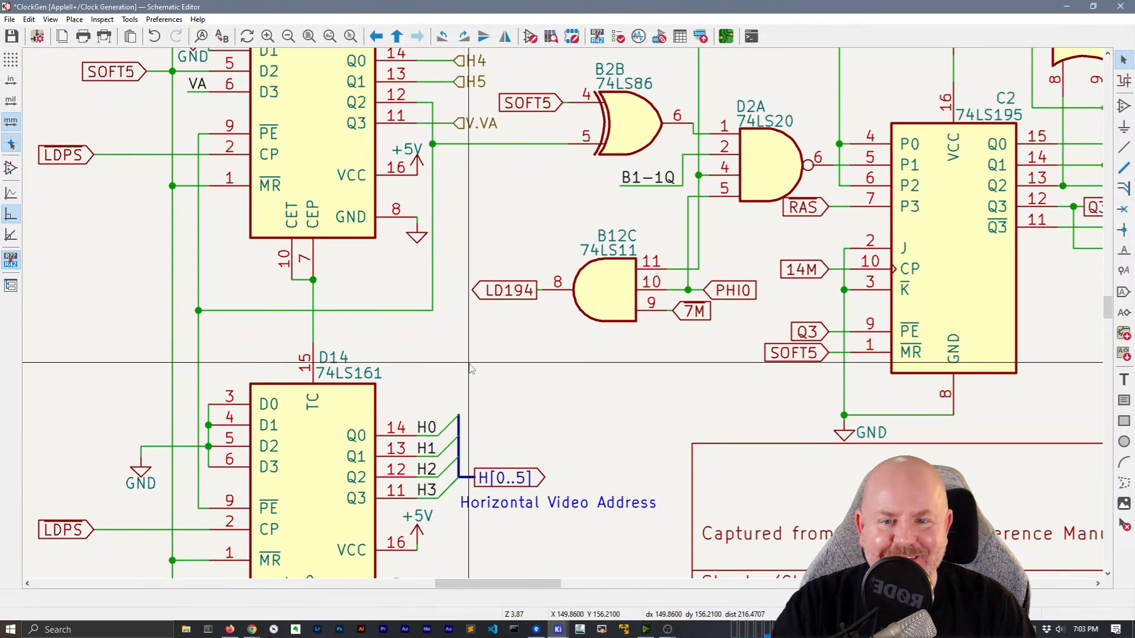
Move the Horizontal Video Address text slightly lower beside D14
scroll(477, 372, down, 3)
click(520, 408)
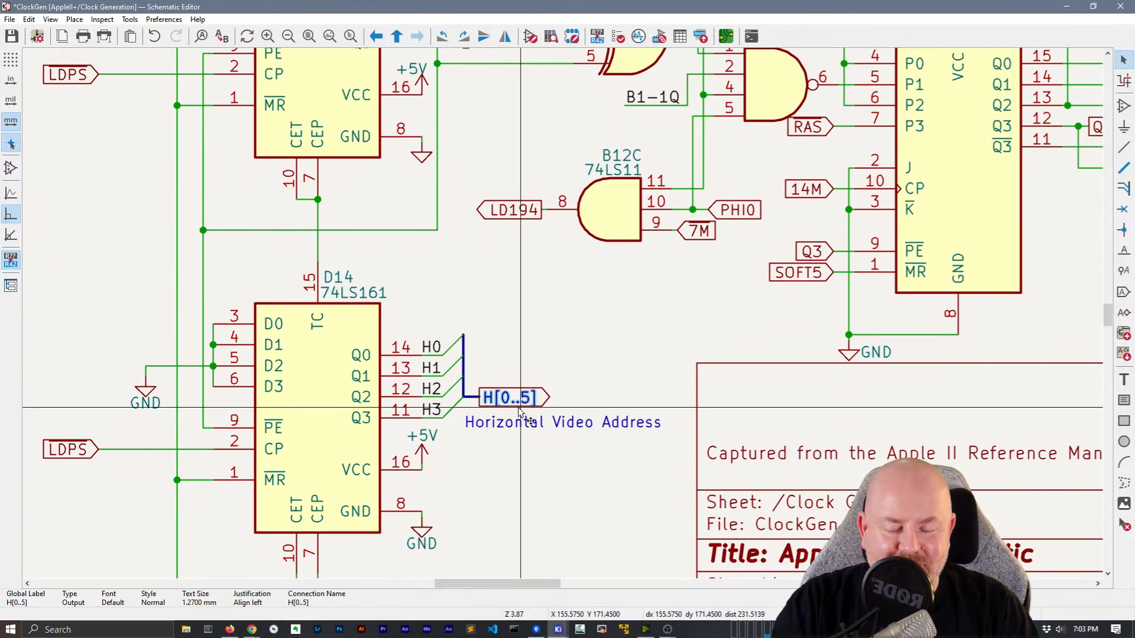
middle_drag(523, 414, 580, 309)
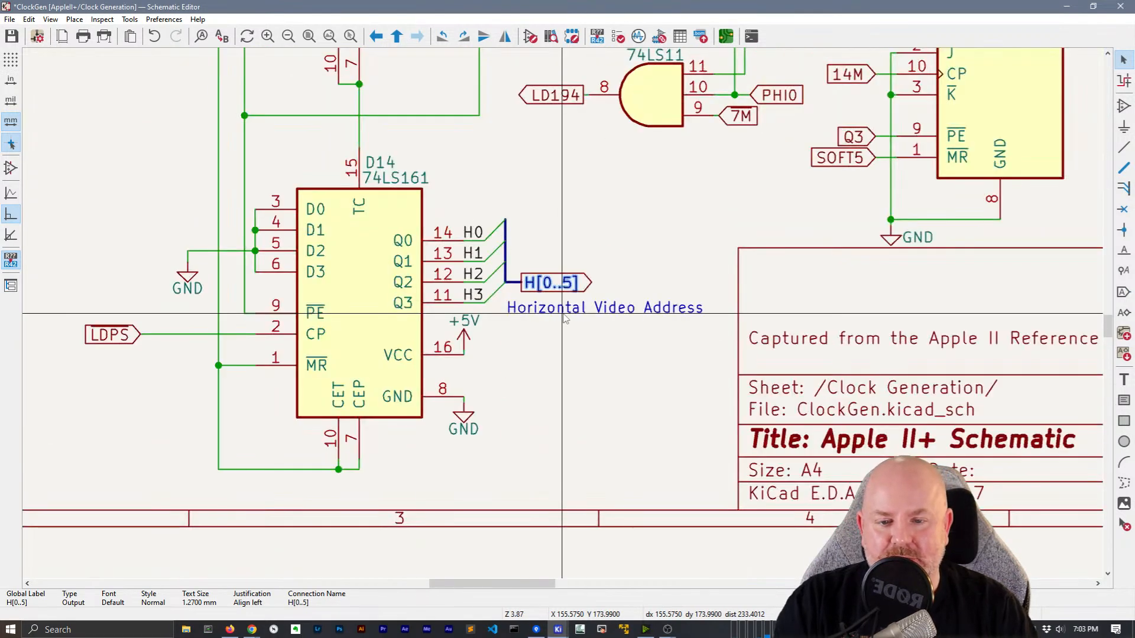
click(583, 312)
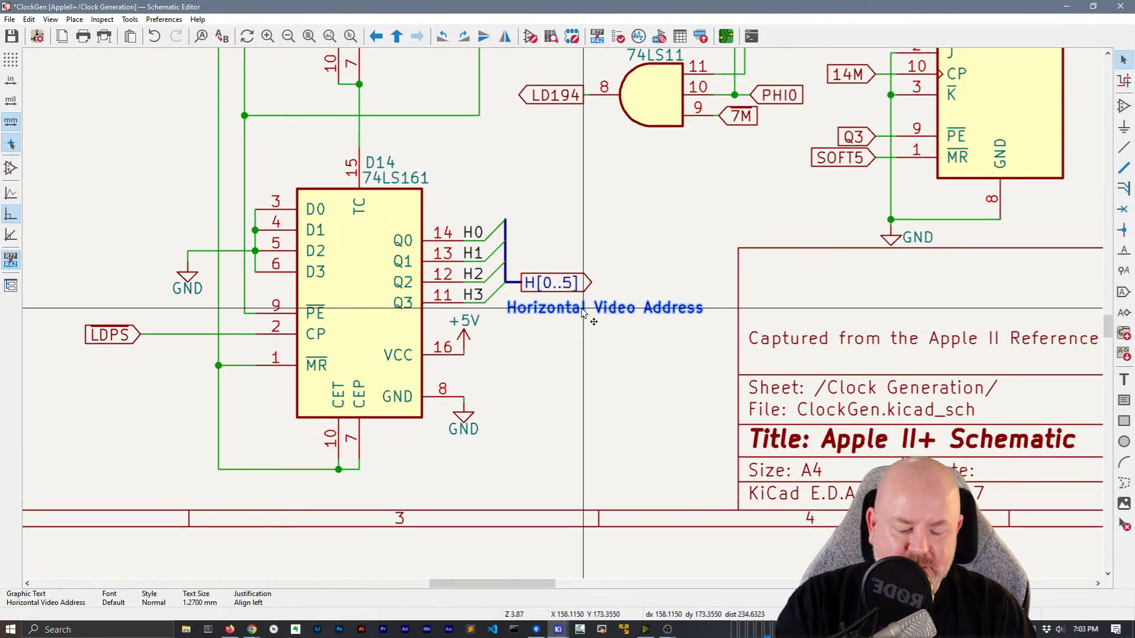
key(m)
click(506, 334)
Delete the H[0..5] global label along with D14's bus and its entries
key(m)
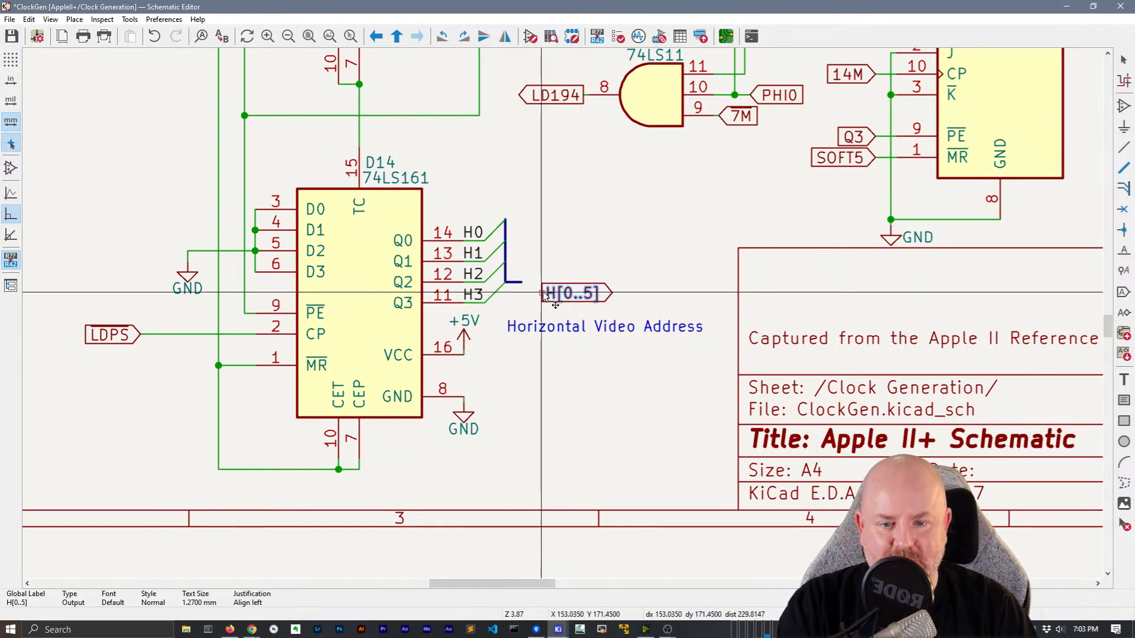
click(521, 282)
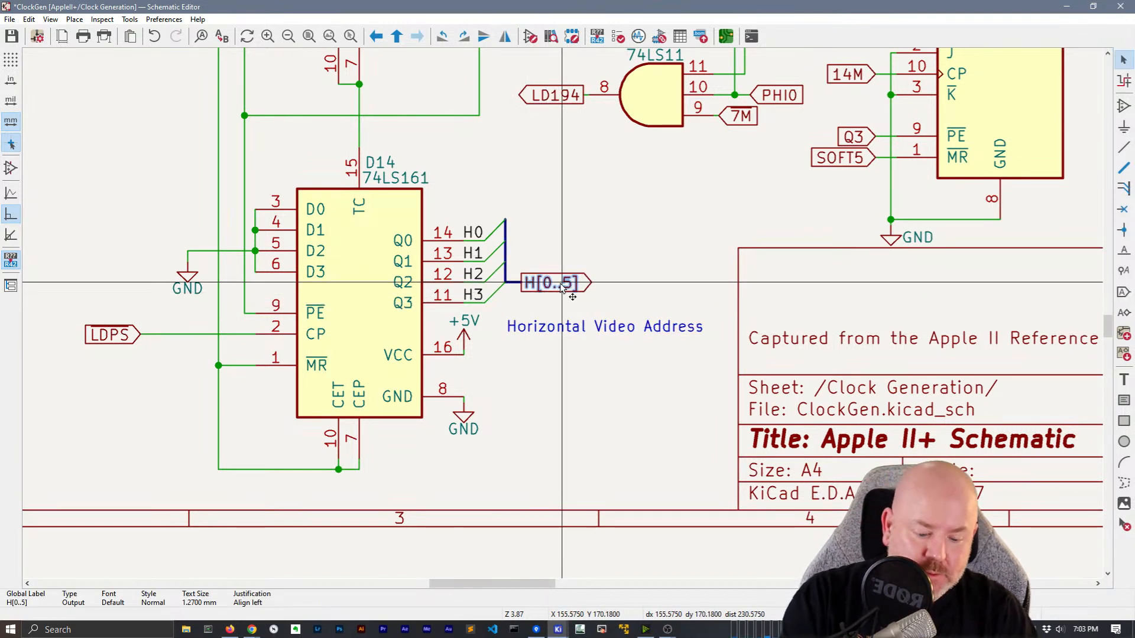
key(Delete)
drag(551, 288, 501, 199)
key(Delete)
Move the H0–H3 labels onto the Q0–Q3 pin ends
click(472, 233)
shift+click(473, 253)
shift+click(473, 273)
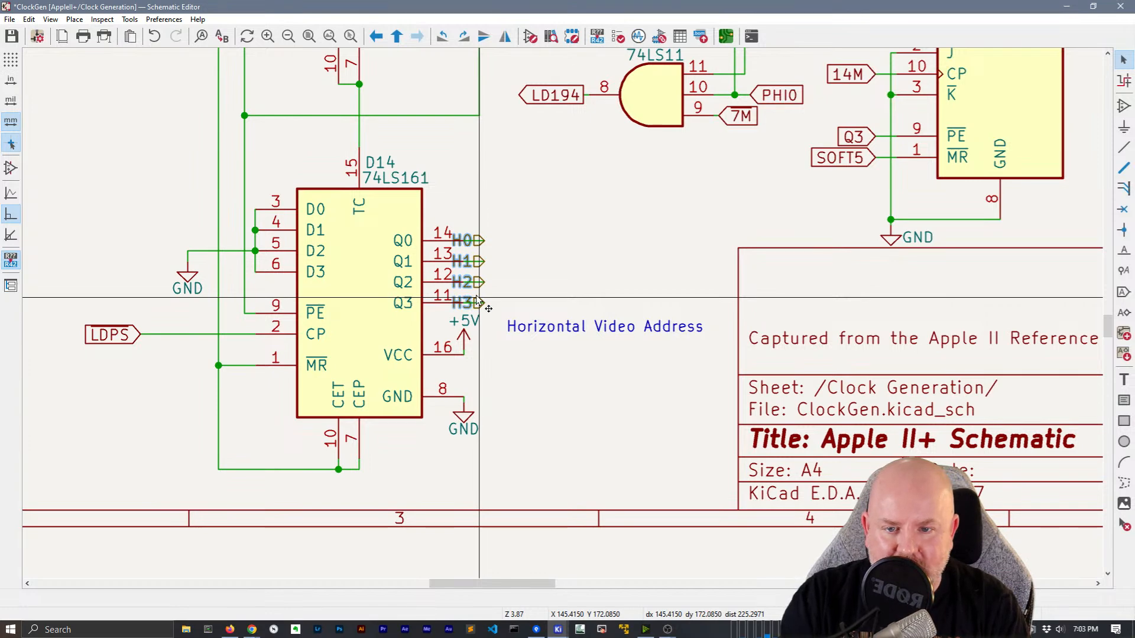
click(477, 302)
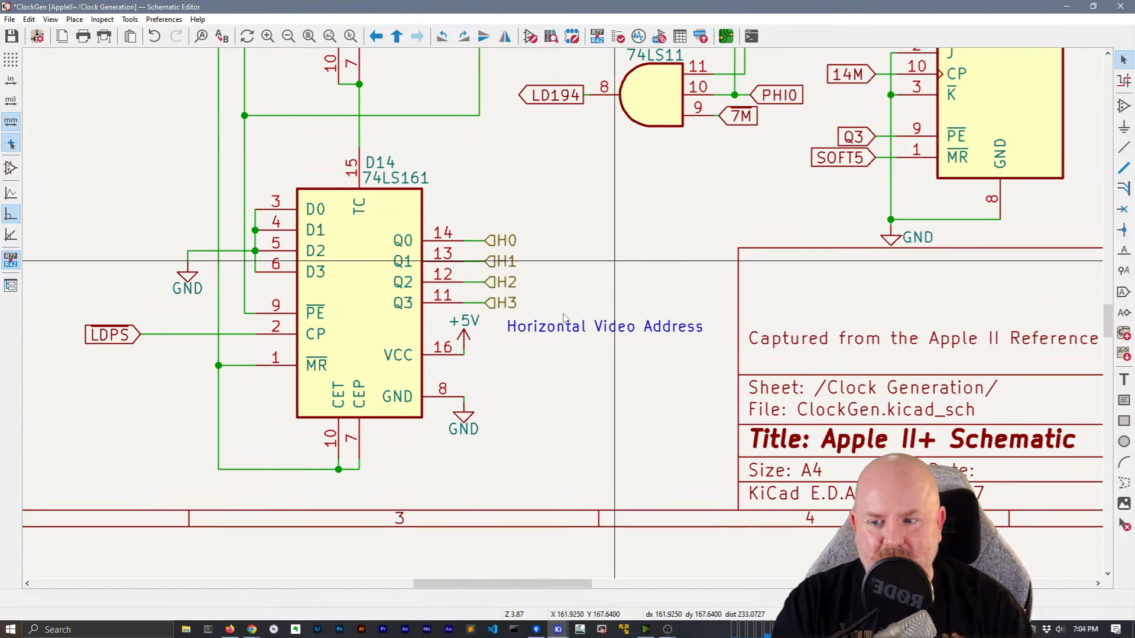
scroll(617, 266, down, 2)
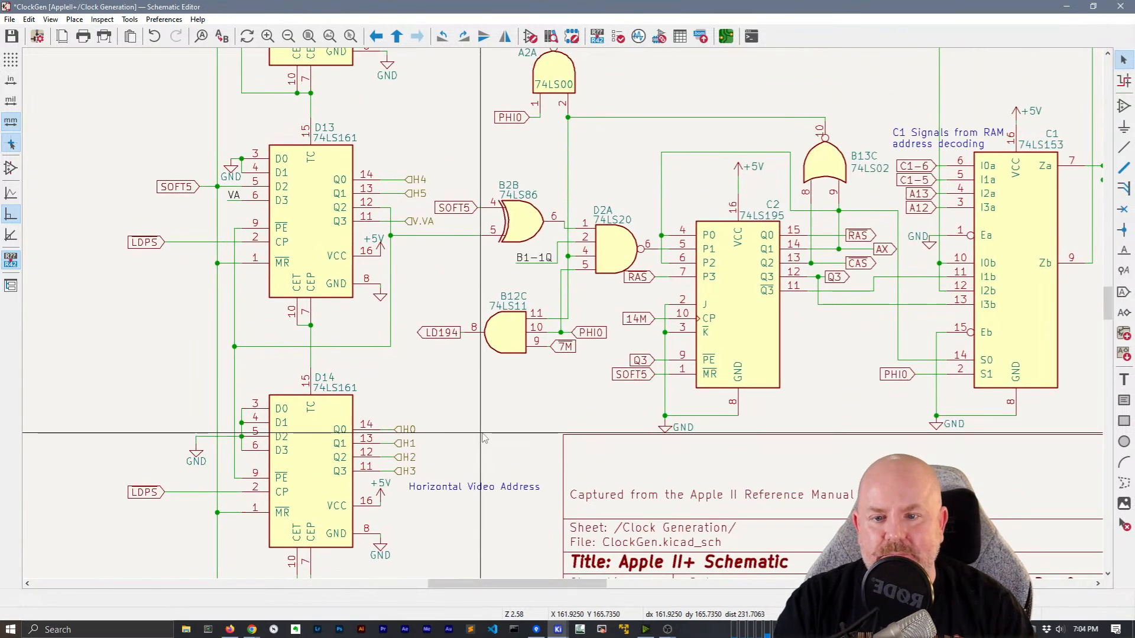
Pan around the Clock Generation sheet and check the V.VA hierarchical label's properties
scroll(498, 403, down, 1)
middle_drag(558, 221, 516, 519)
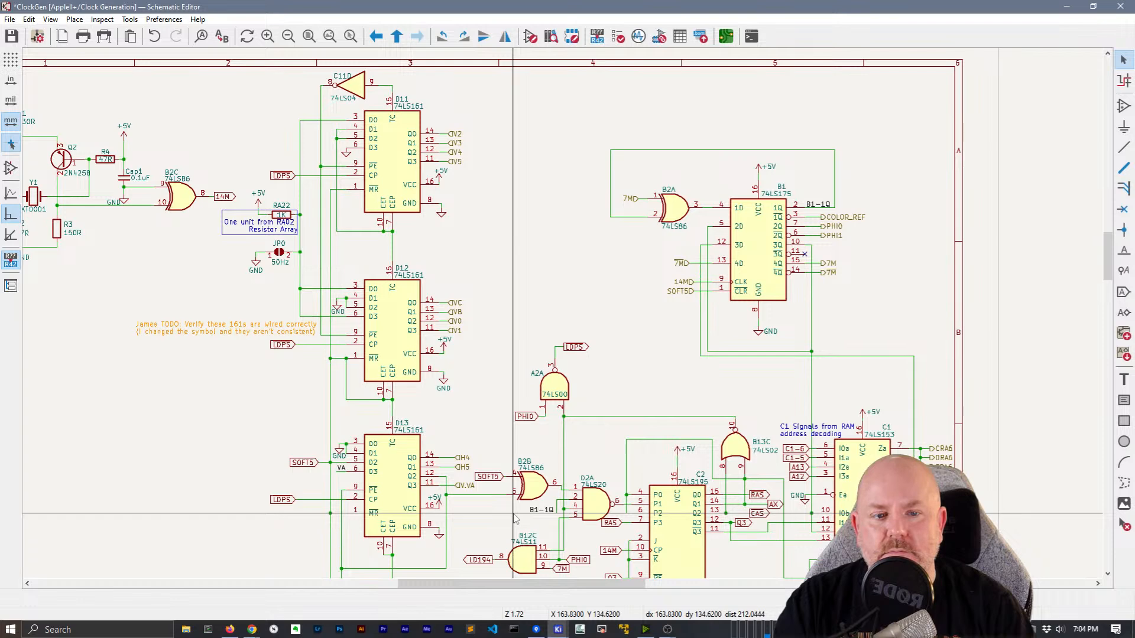
middle_drag(515, 519, 554, 353)
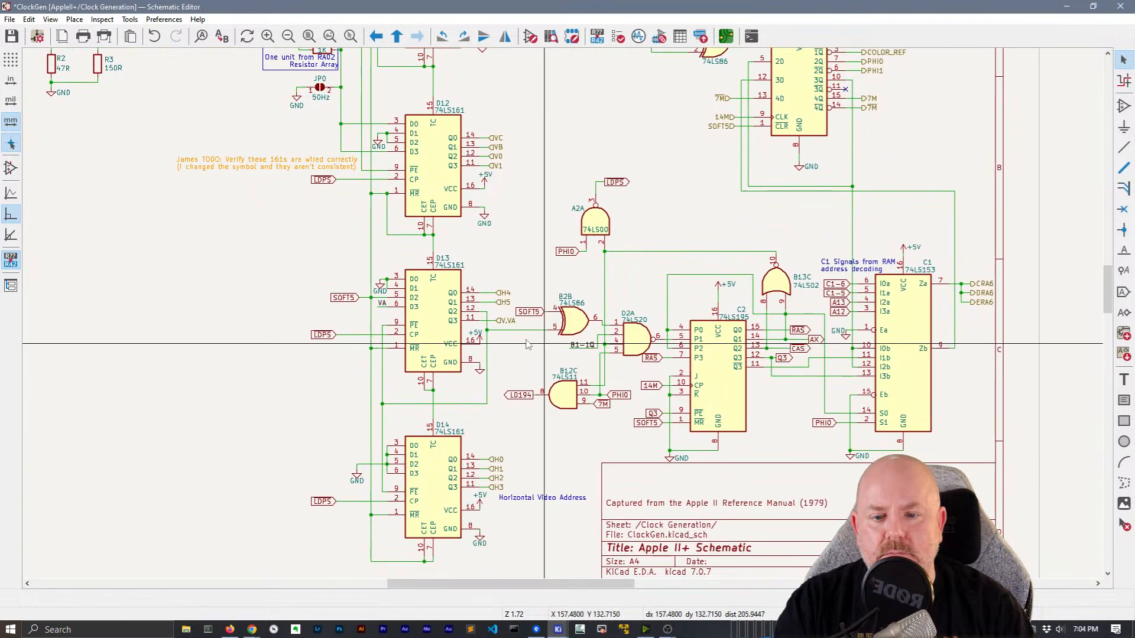
double_click(500, 323)
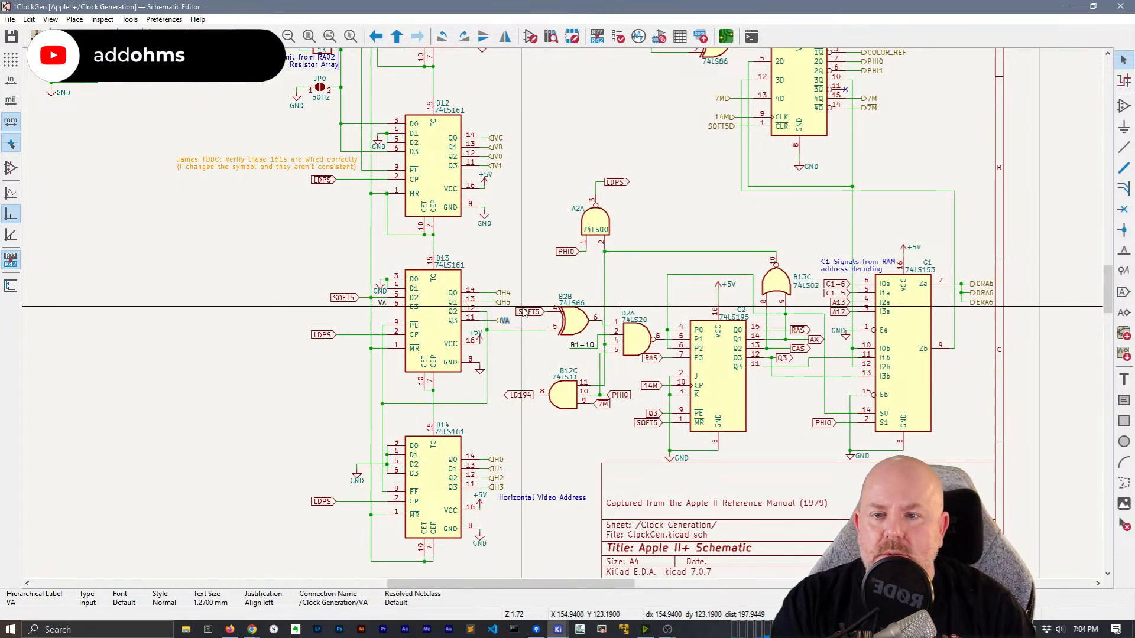
scroll(523, 312, down, 4)
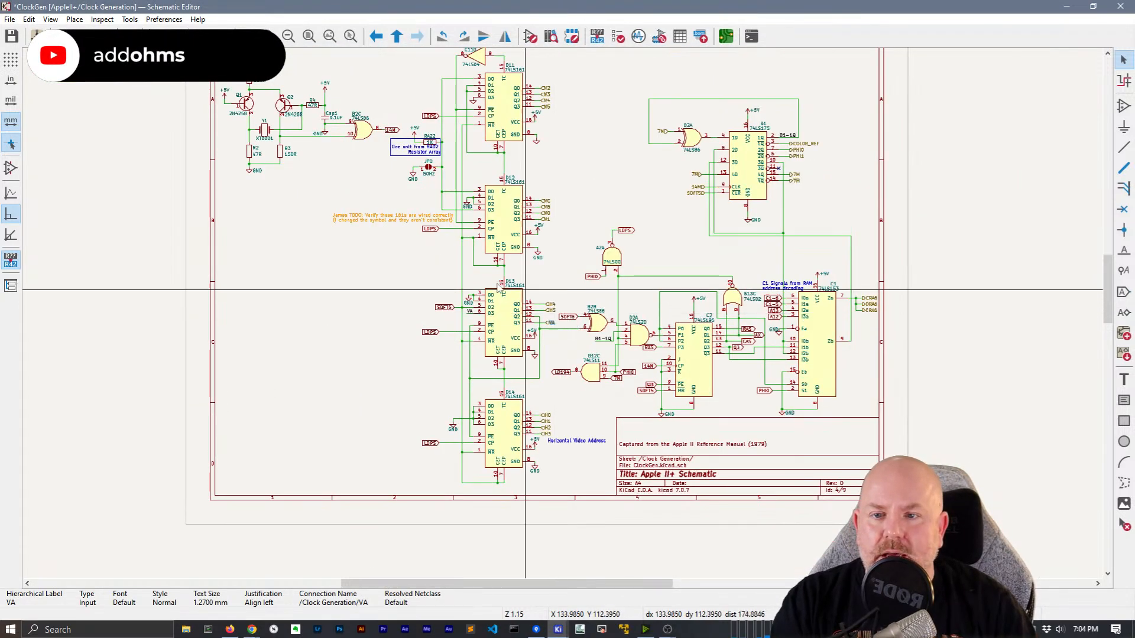
scroll(560, 319, up, 4)
middle_drag(421, 315, 254, 312)
Change the three LDPS global labels and SOFT5 into hierarchical labels
click(377, 250)
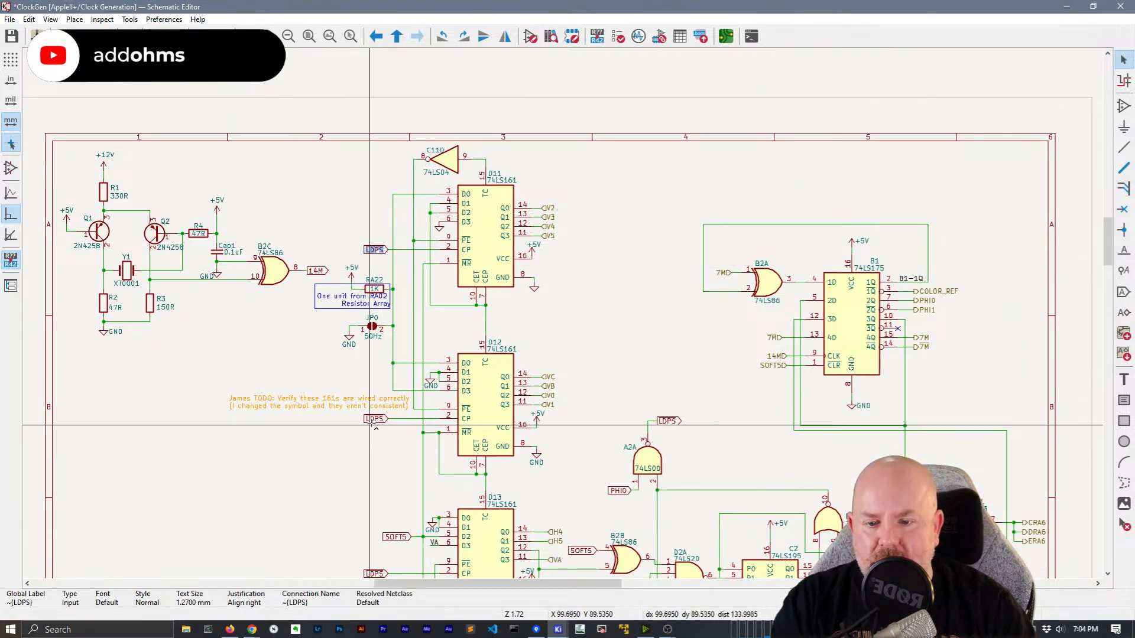
shift+scroll(396, 331, down, 5)
shift+click(401, 305)
shift+click(380, 342)
shift+click(382, 511)
middle_drag(400, 426, 411, 514)
right_click(423, 399)
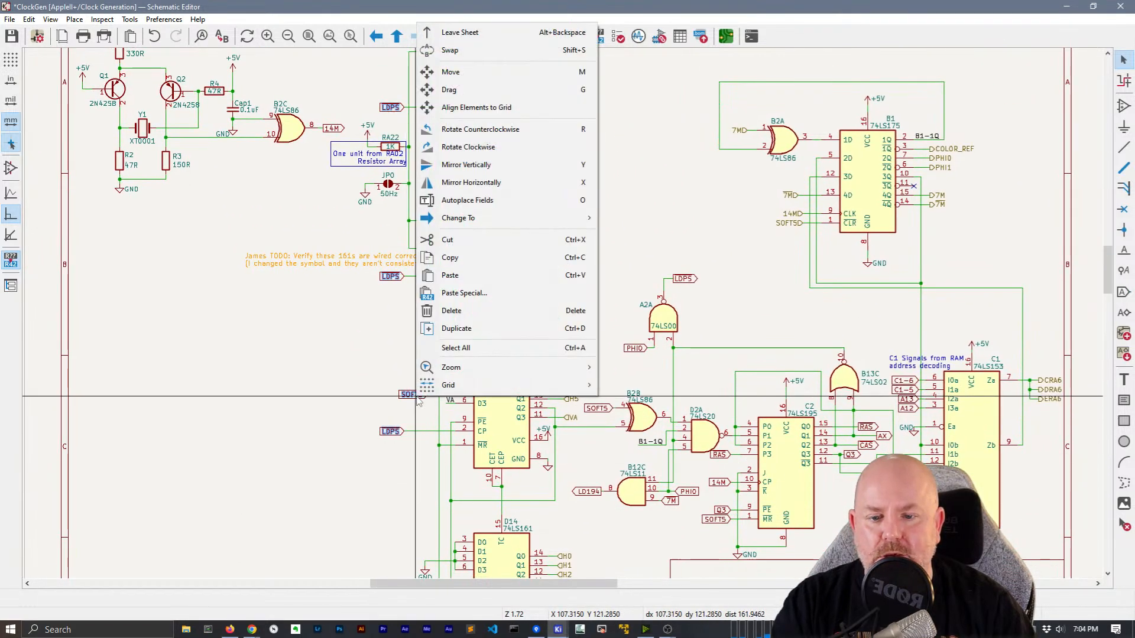
mouse_move(523, 226)
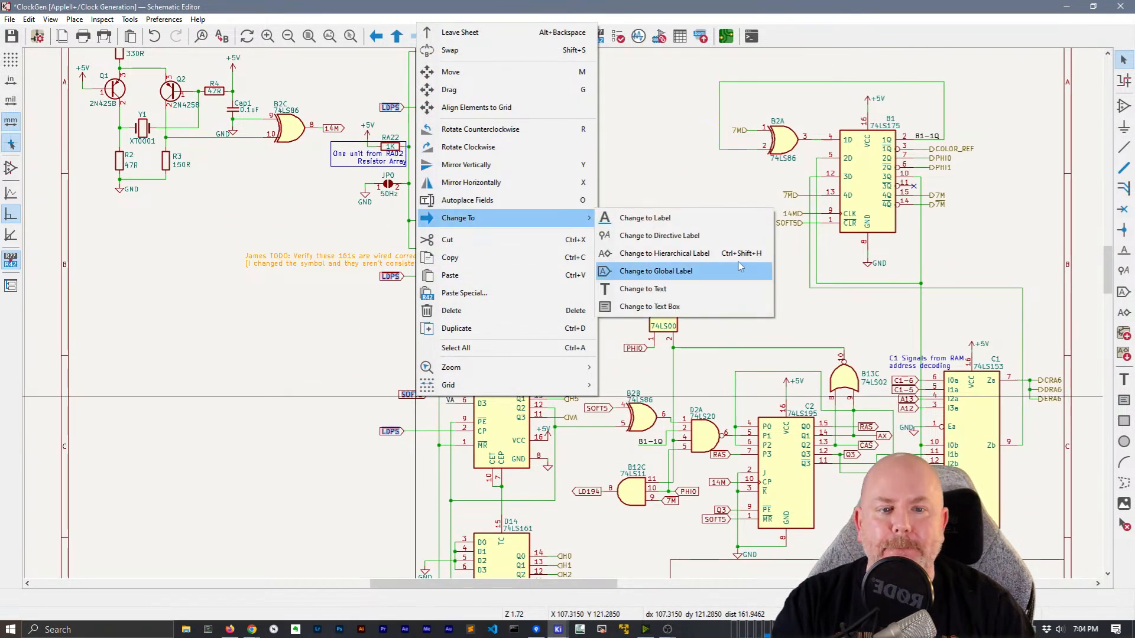
click(662, 253)
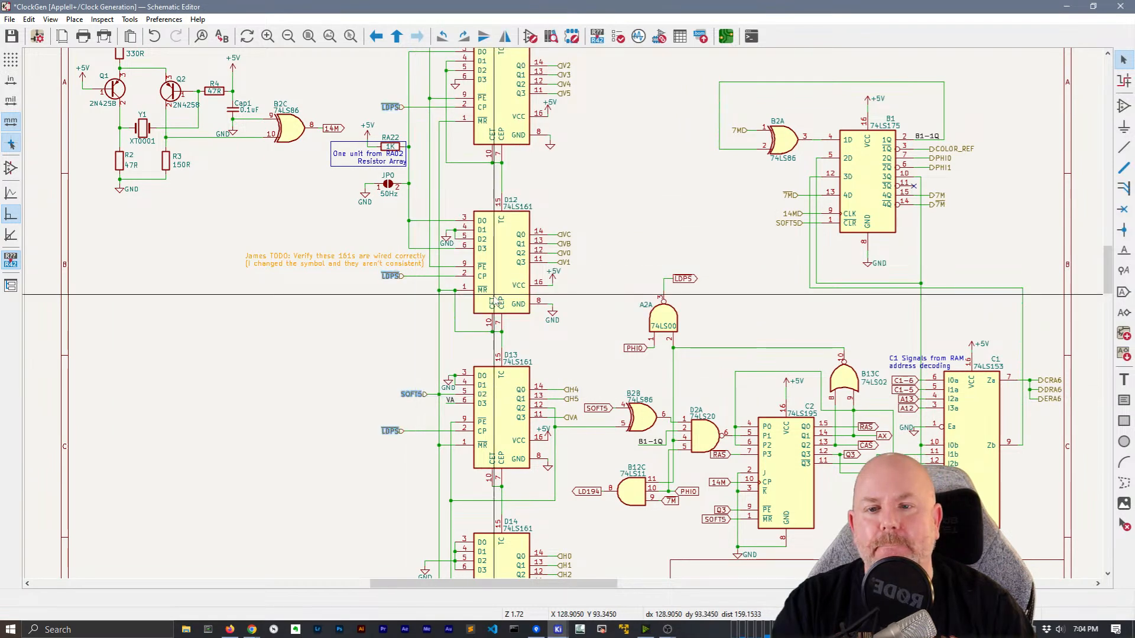
Convert LD194, SOFT5 and the LDPS label above A2A to hierarchical labels
middle_drag(569, 202, 450, 173)
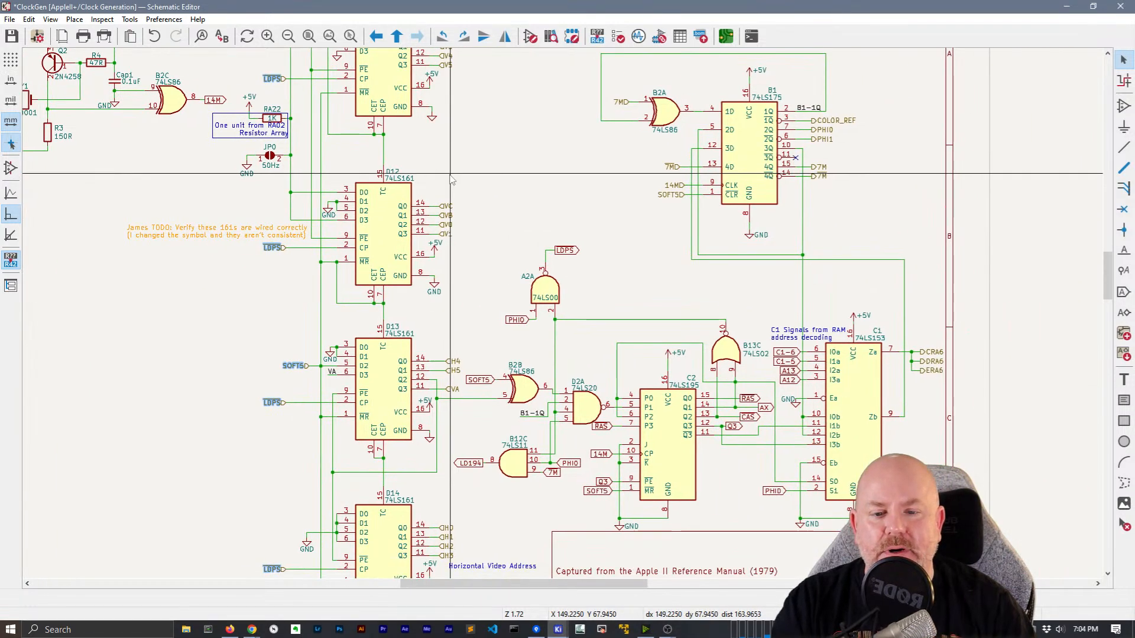
click(471, 464)
shift+click(478, 380)
shift+click(565, 250)
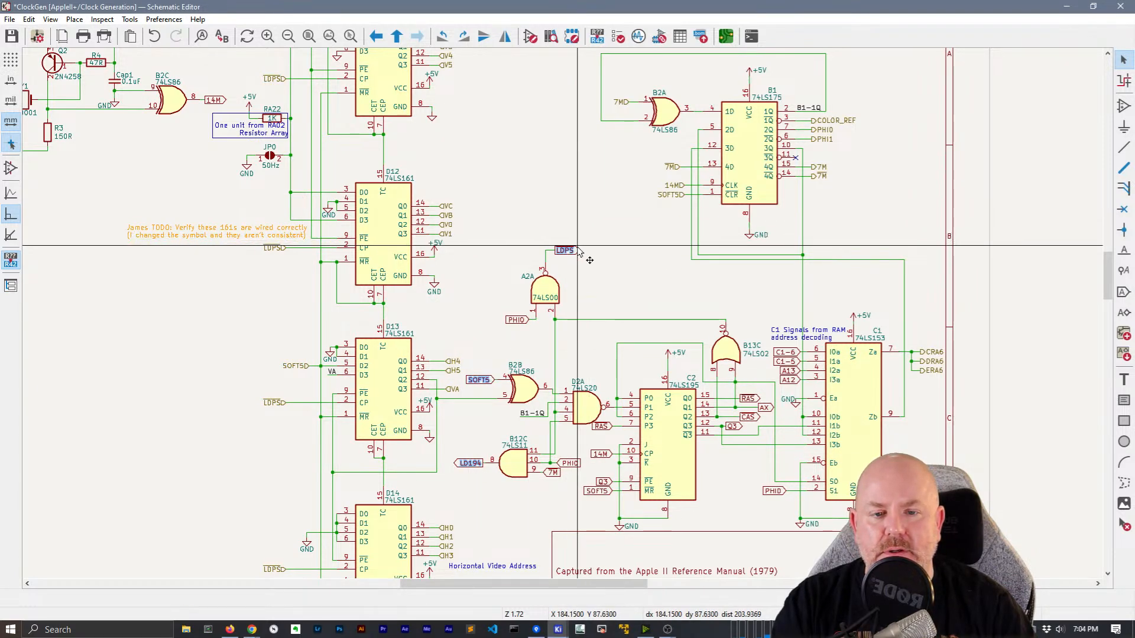
right_click(576, 248)
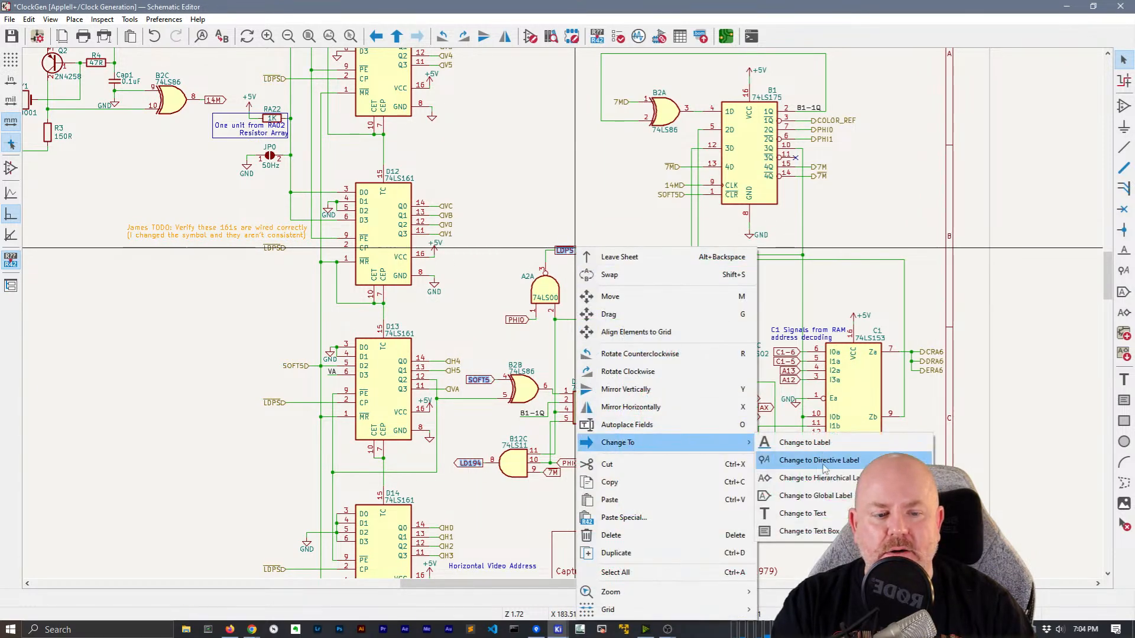
click(823, 461)
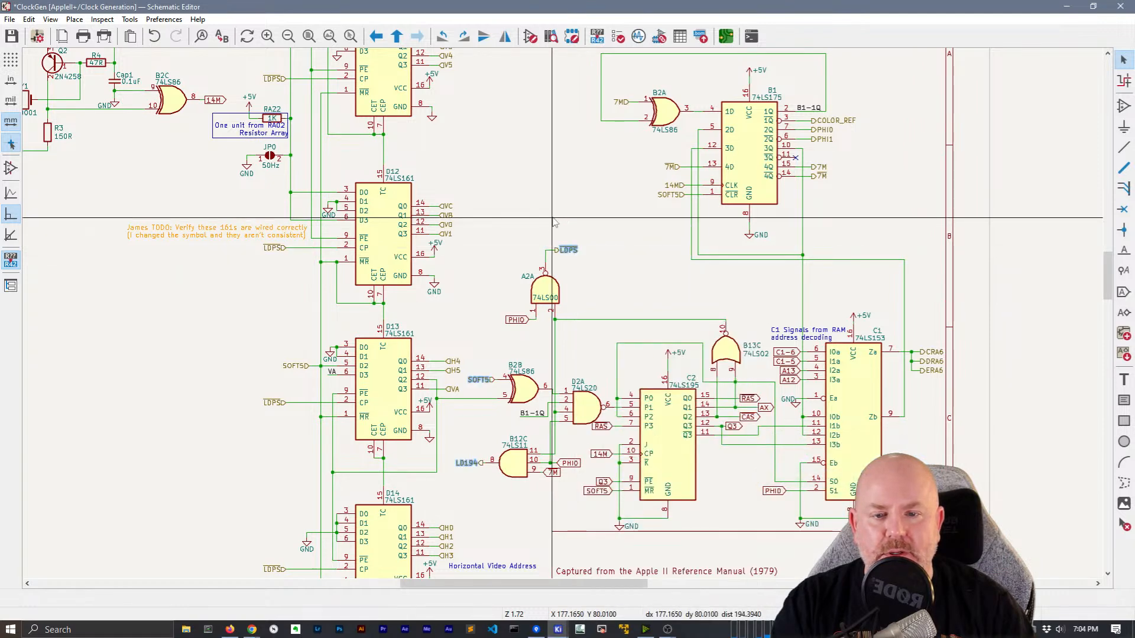
Select the RAS, 14M and Q3 labels near the title block, then 7M and PHI0
click(553, 225)
middle_drag(553, 290, 427, 131)
click(475, 267)
shift+click(475, 296)
shift+click(477, 323)
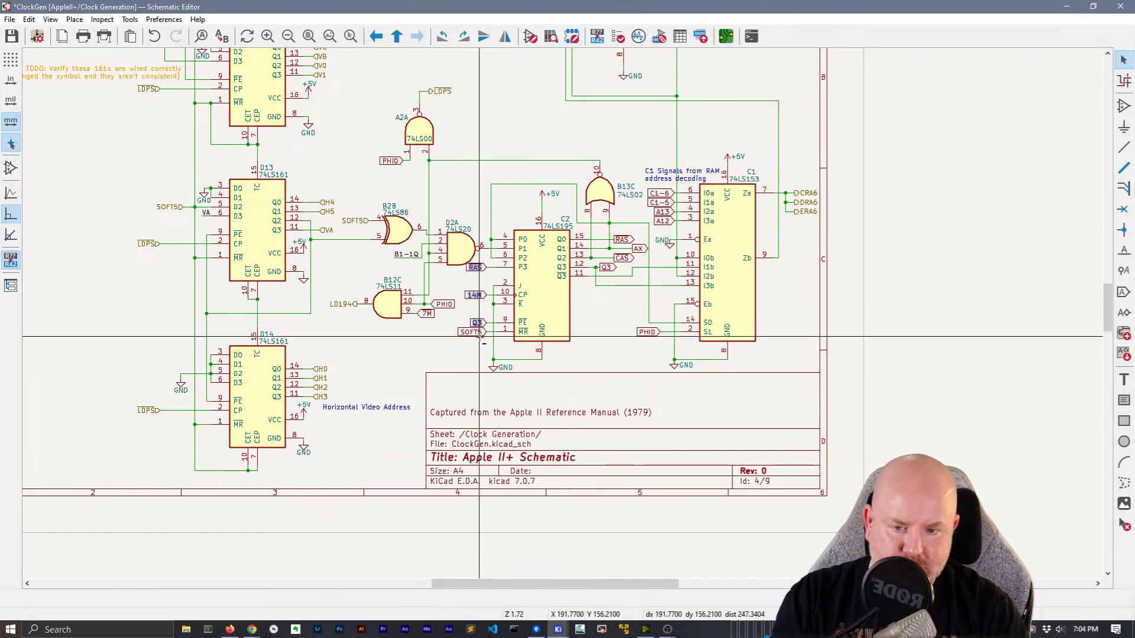
click(426, 313)
shift+click(444, 304)
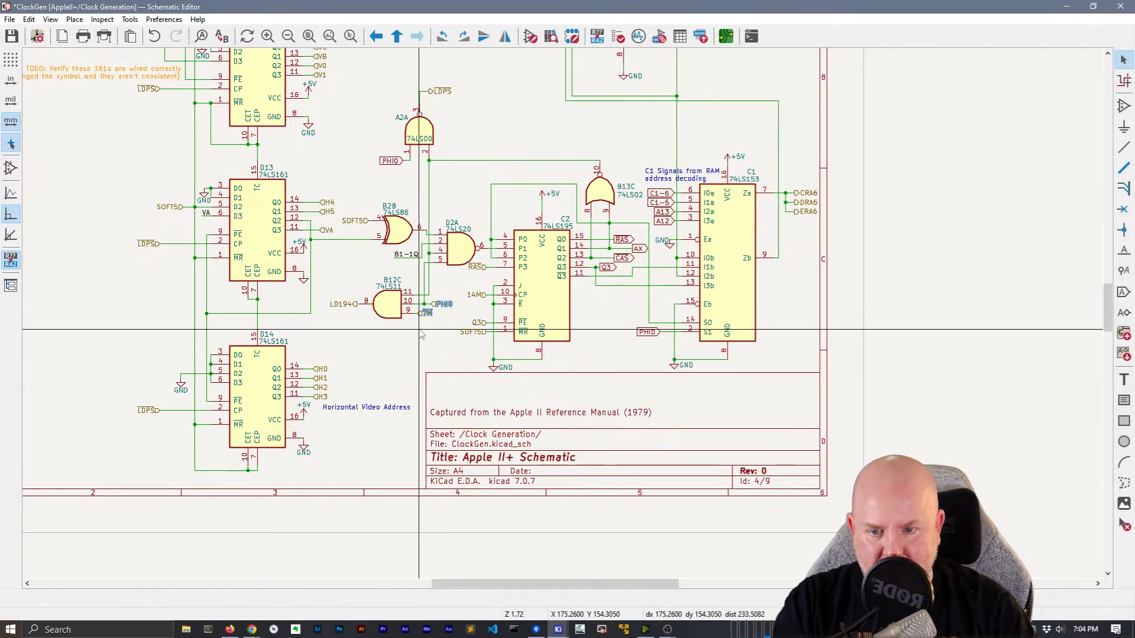
Move the 7M label right so it lines up with PHI0
scroll(447, 308, up, 5)
drag(549, 323, 578, 324)
scroll(567, 377, down, 2)
scroll(565, 319, down, 2)
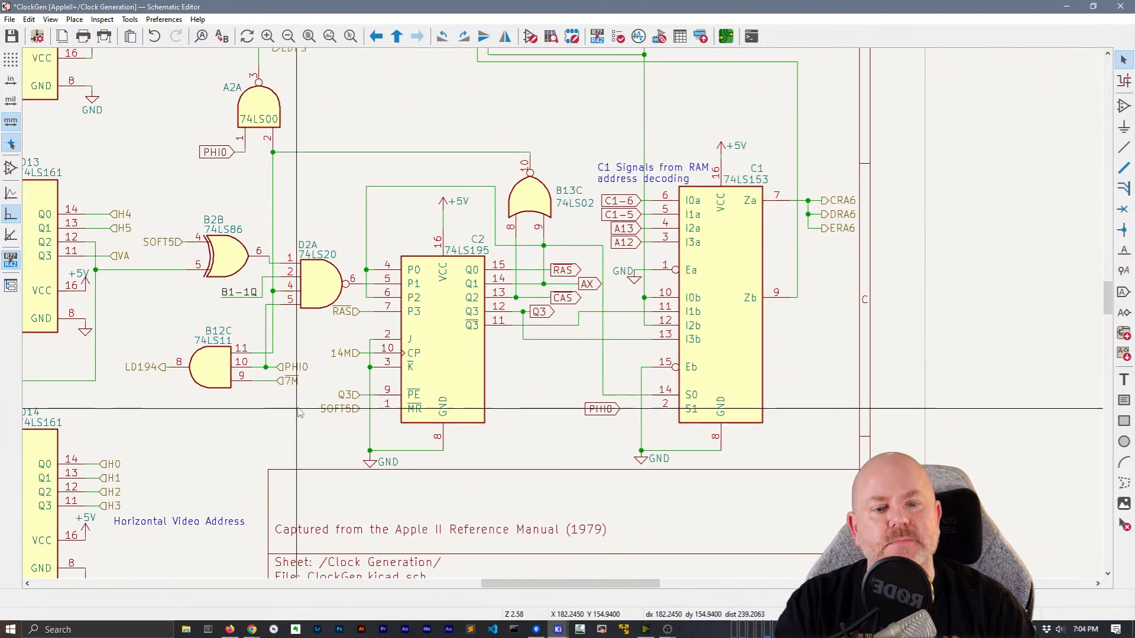
middle_drag(602, 298, 554, 345)
Select the RAS, AX and Q3 labels, then PHI0, A12, A13 and C1-5
click(542, 335)
shift+click(558, 344)
shift+click(536, 361)
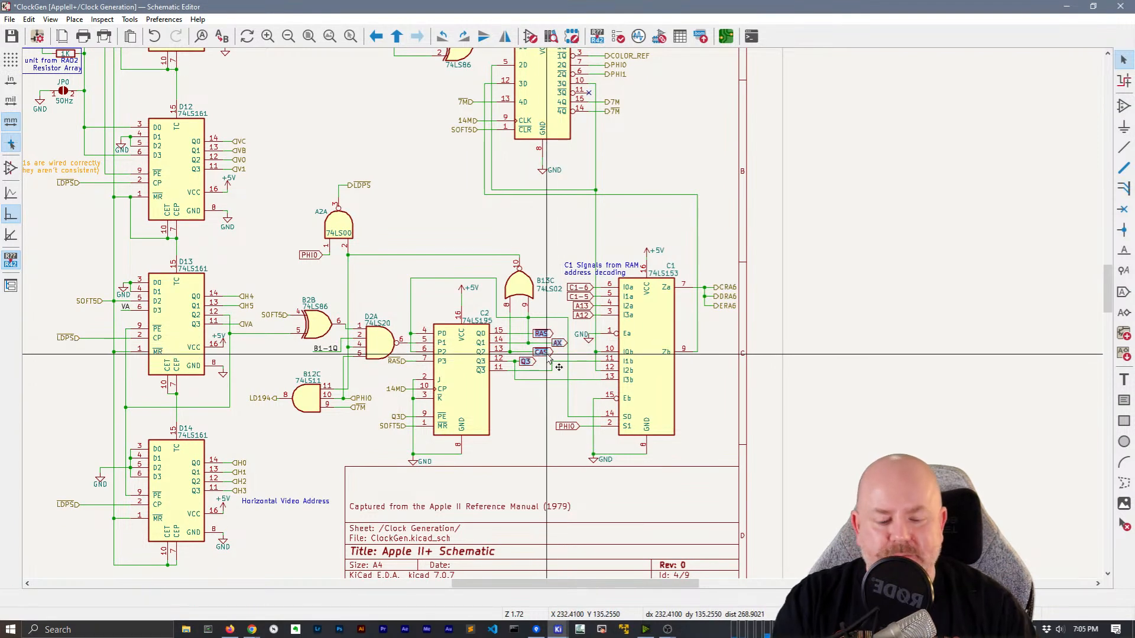
click(572, 465)
click(566, 426)
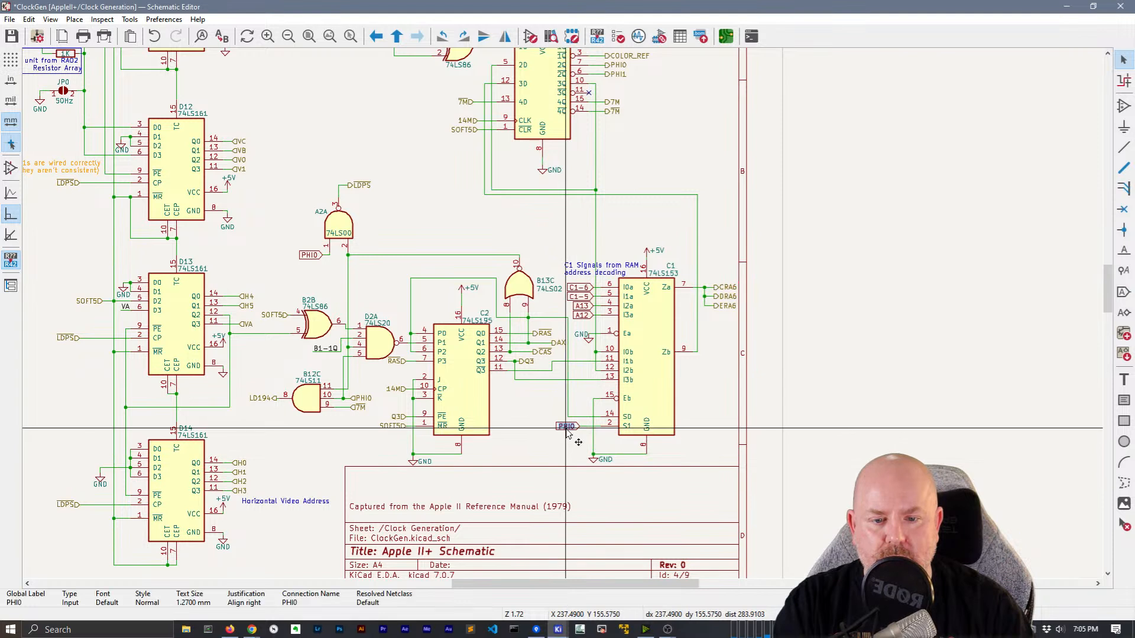
shift+click(577, 315)
shift+click(583, 307)
shift+click(584, 298)
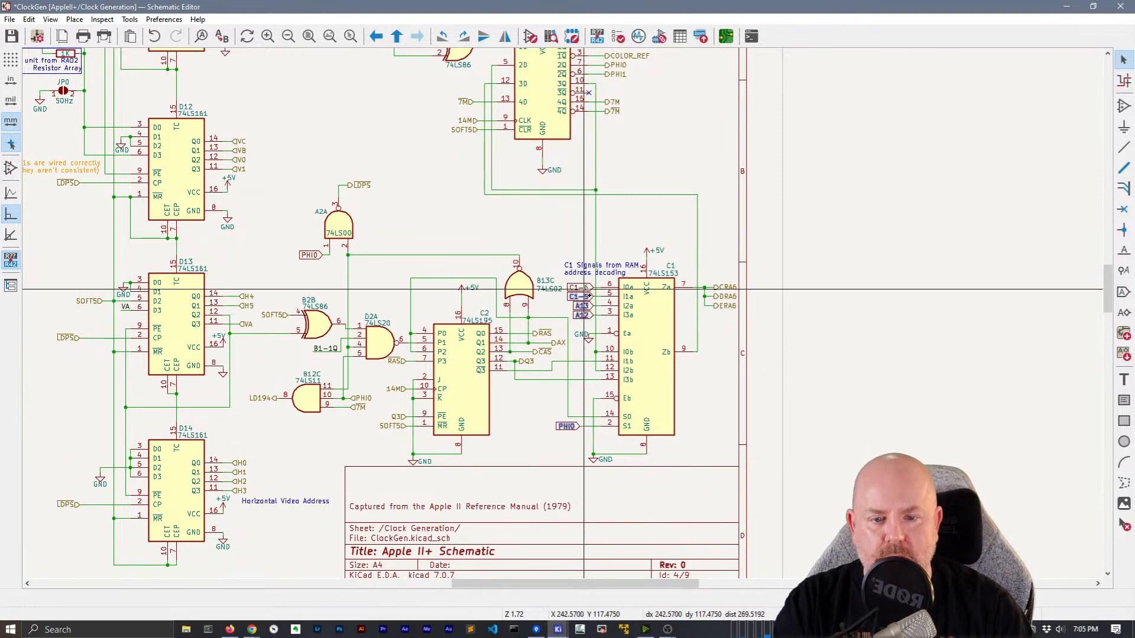
Keep the GND symbol's value unchanged and nudge the GND symbol under B1 upward
double_click(582, 334)
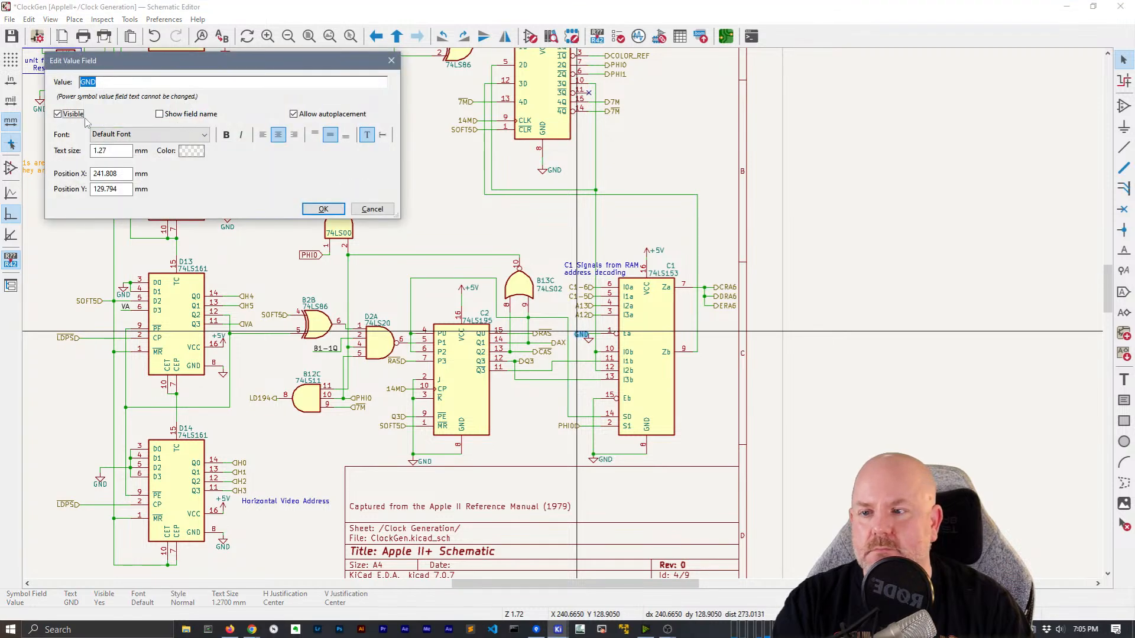
click(323, 209)
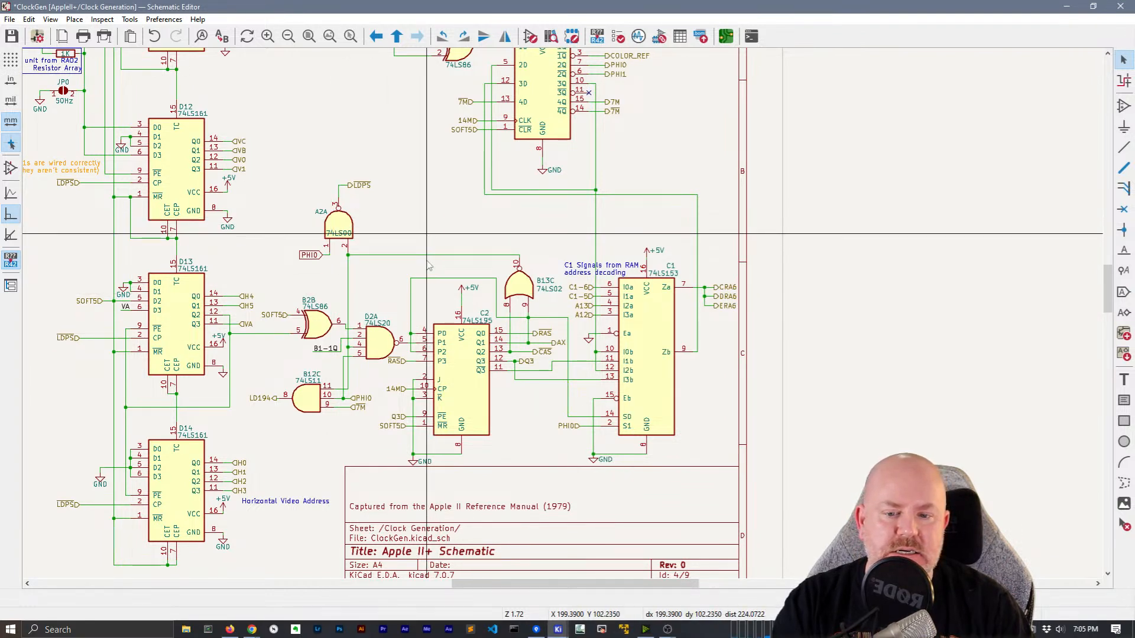
middle_drag(448, 189, 427, 358)
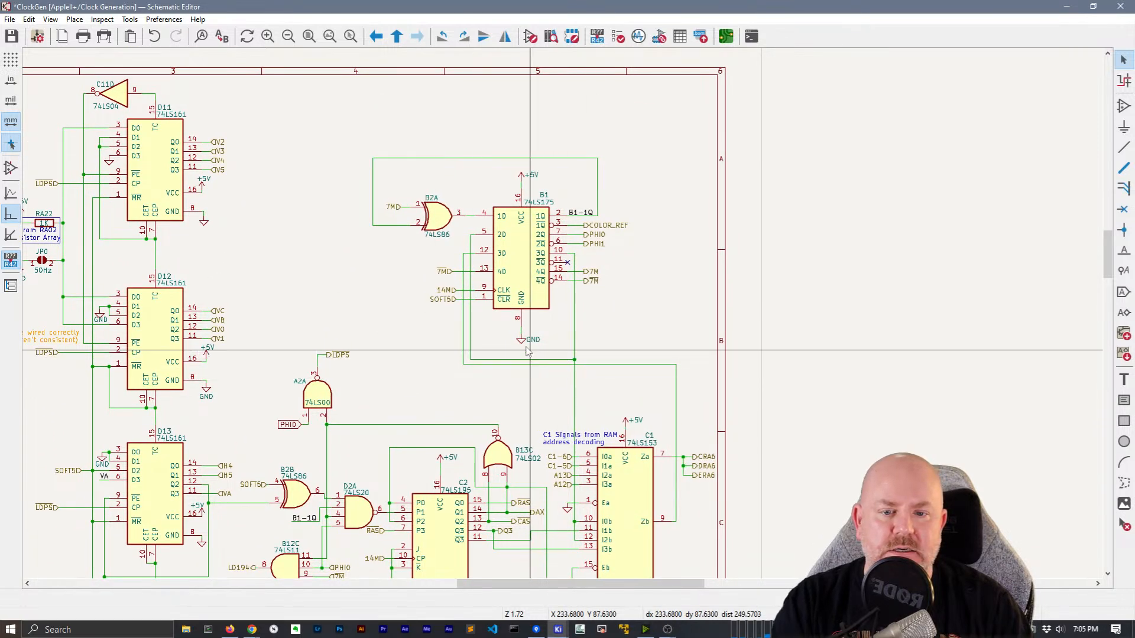
drag(521, 341, 521, 332)
click(339, 279)
Check the 14M label on the B2C gate output is now hierarchical
middle_drag(326, 251, 652, 246)
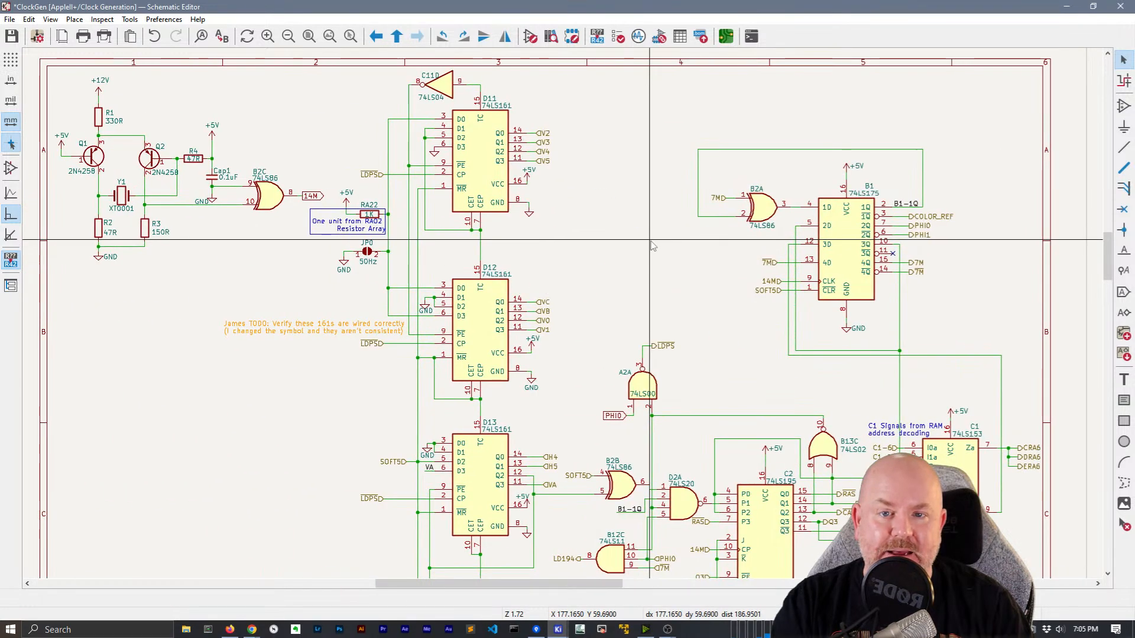
click(314, 196)
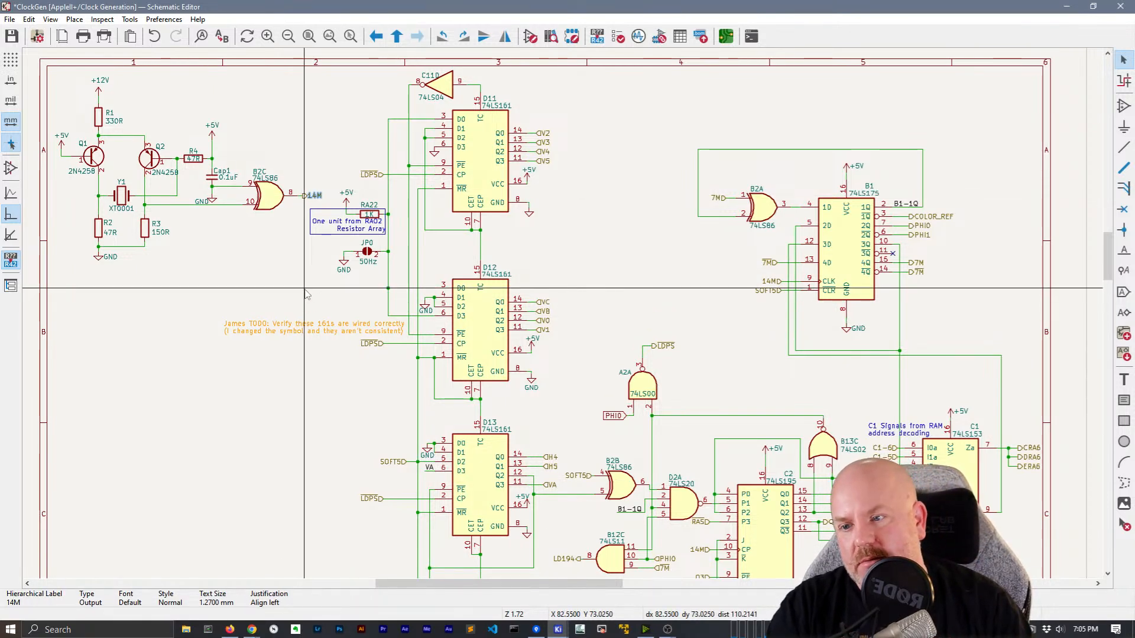
scroll(306, 294, down, 5)
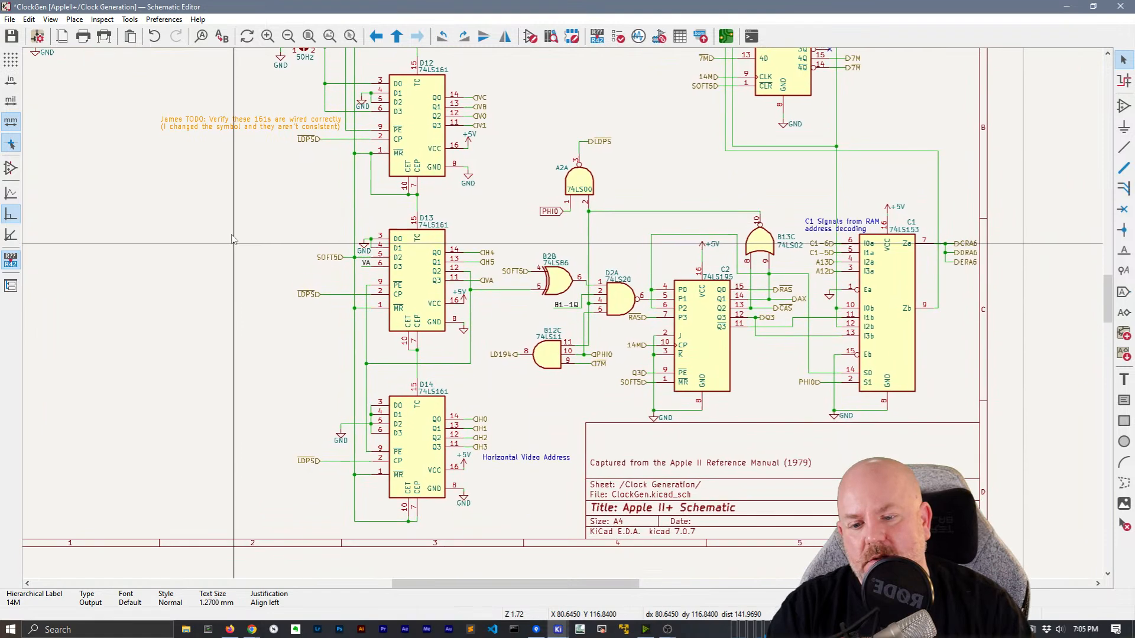
middle_drag(230, 229, 151, 243)
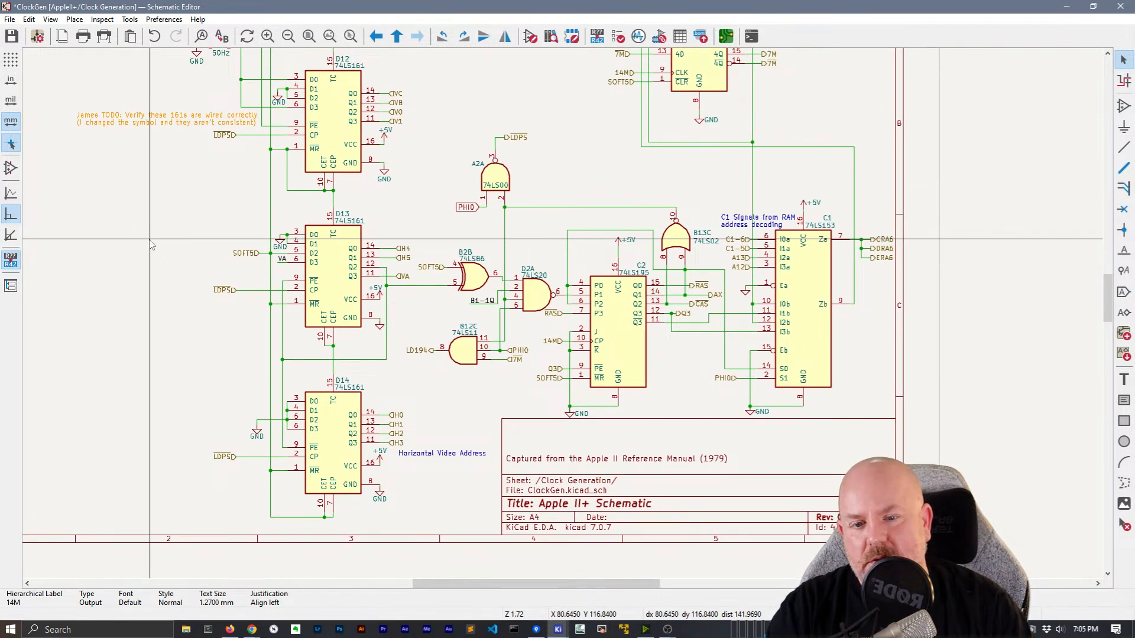
scroll(551, 239, up, 4)
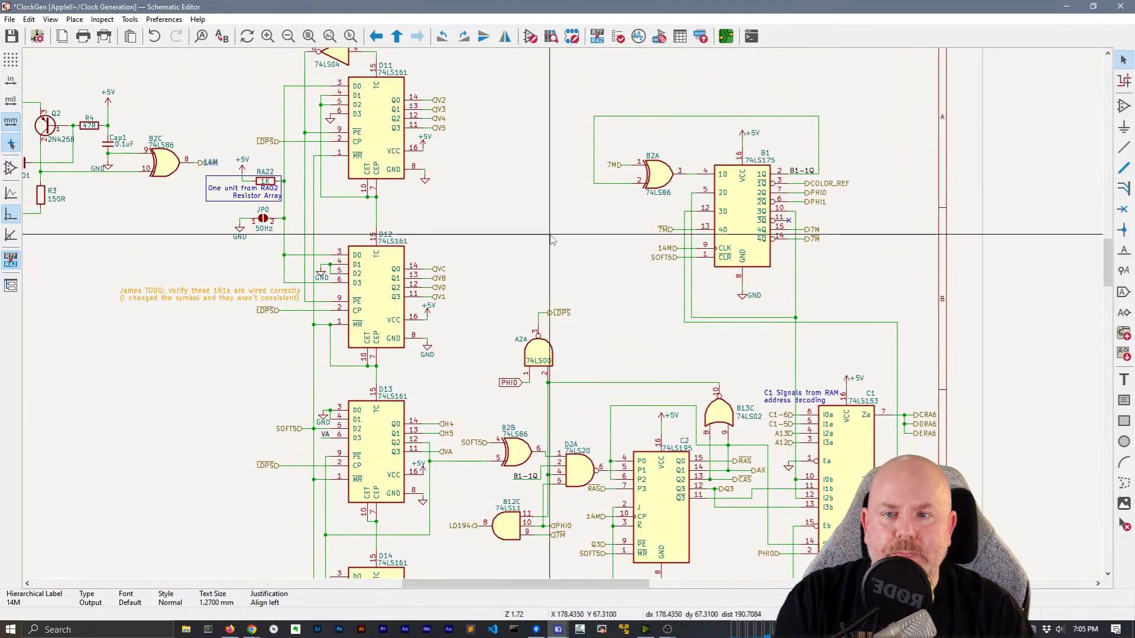
Return to the root sheet and place pins V5, V4, V3 and V2 on Clock Generation's right edge
right_click(529, 168)
click(540, 173)
right_click(449, 354)
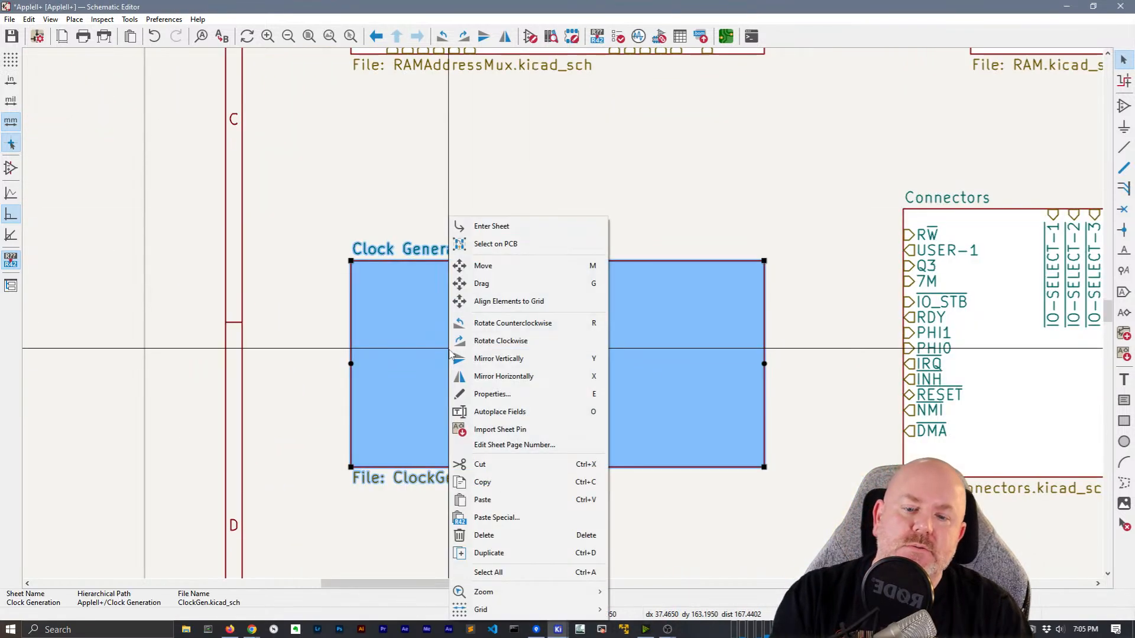
click(499, 430)
click(768, 379)
click(779, 365)
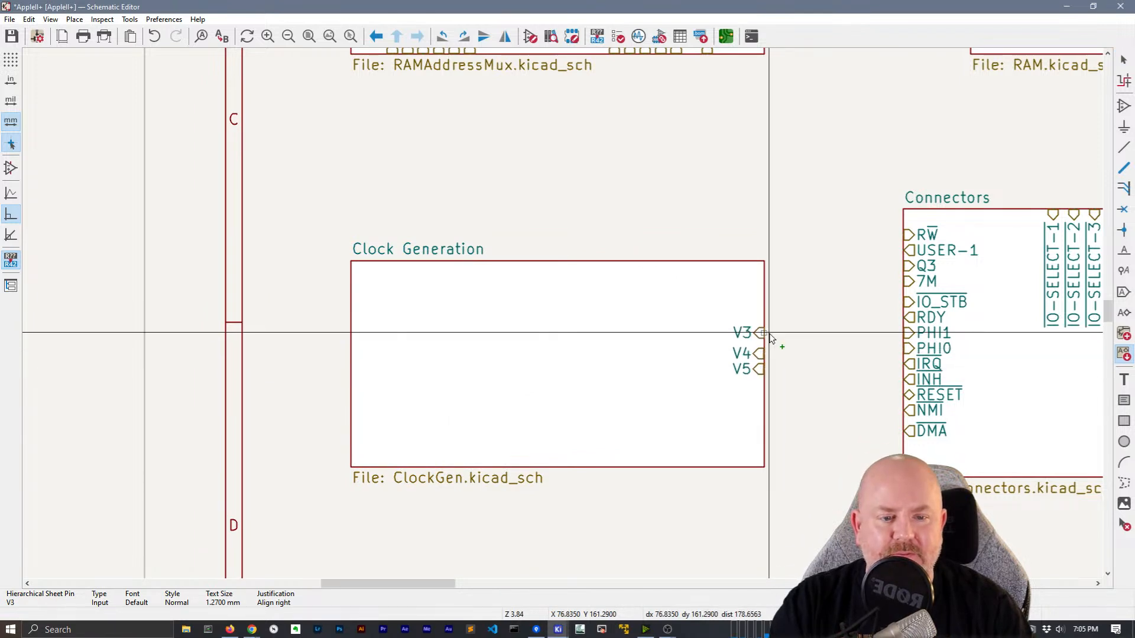
click(768, 338)
click(769, 323)
Place the LDPS, 14M, SOFT5, VB, V1, VC, V0 and VA sheet pins
click(541, 267)
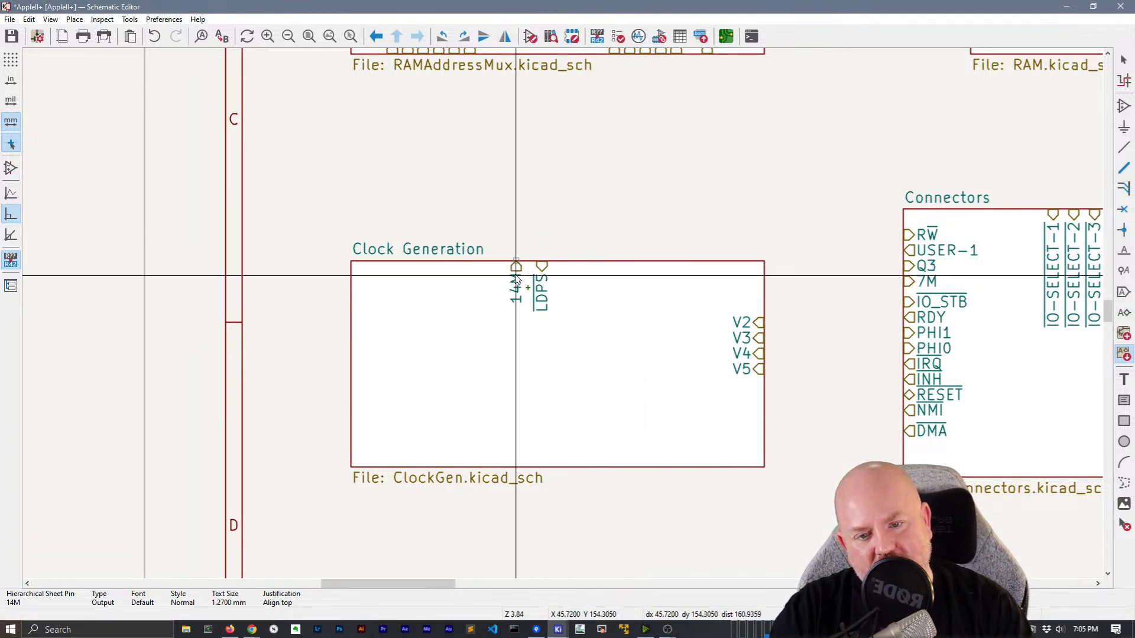
click(516, 274)
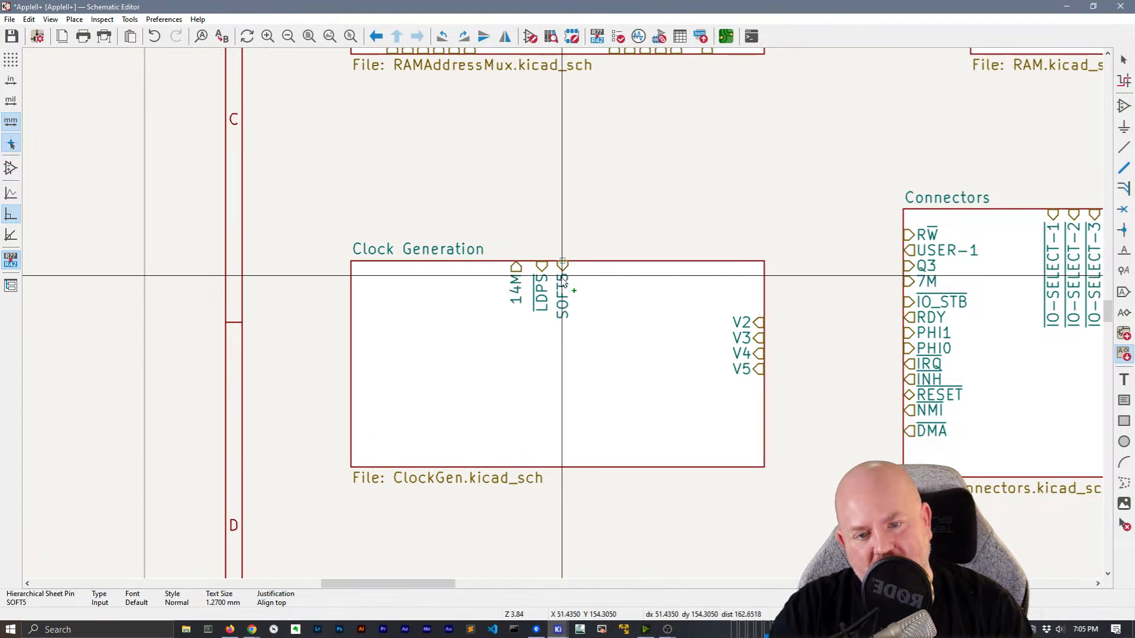
click(588, 268)
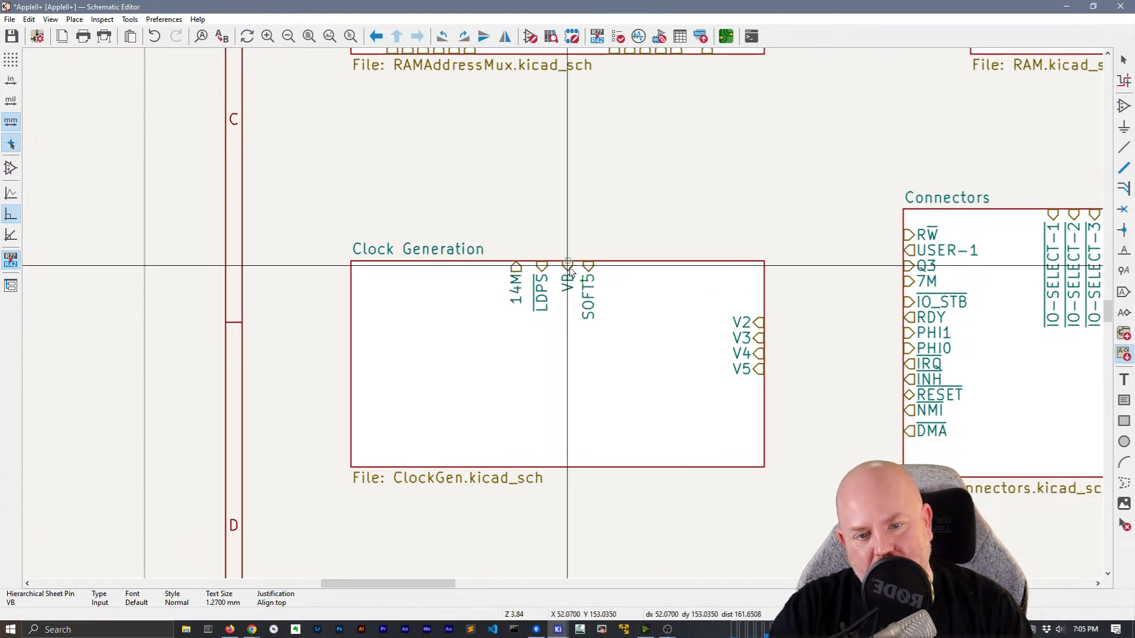
click(668, 272)
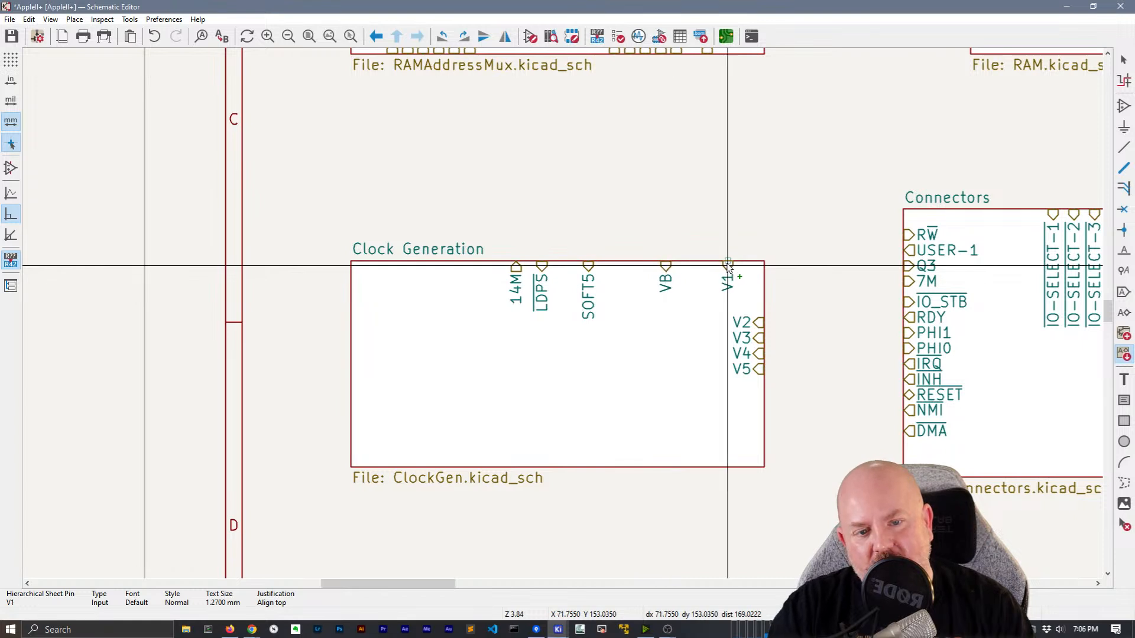
click(763, 308)
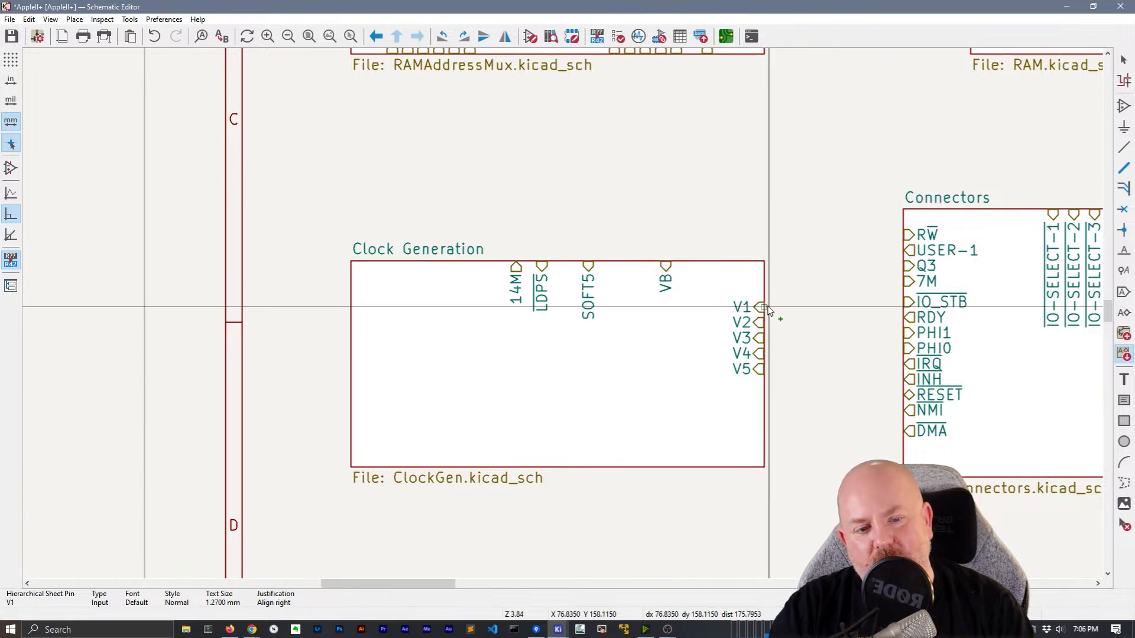
click(681, 276)
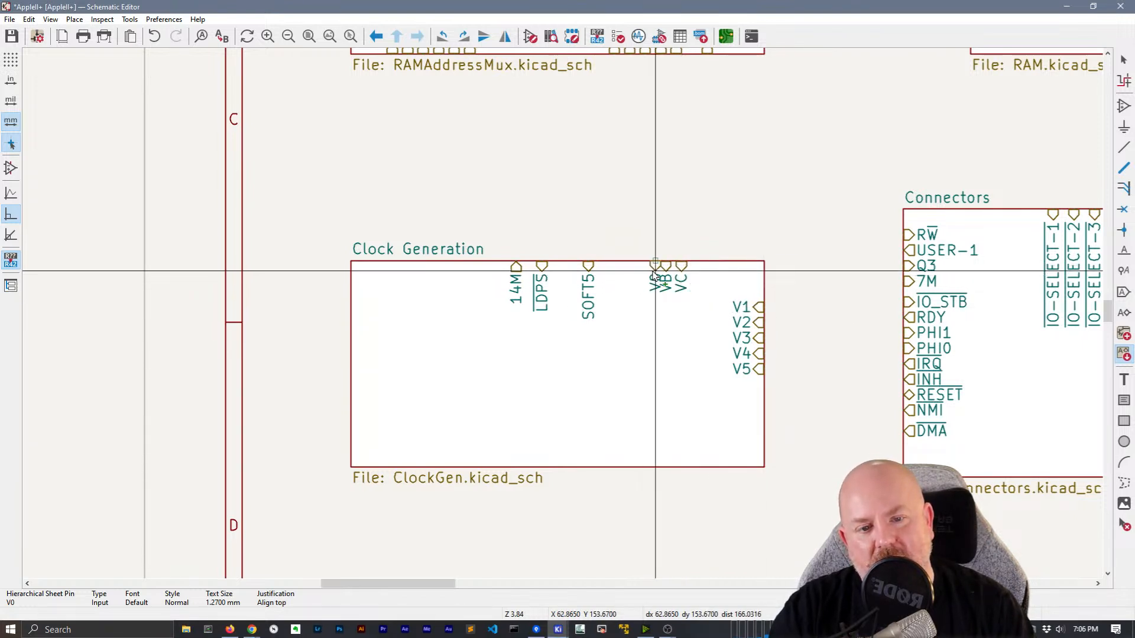
click(753, 291)
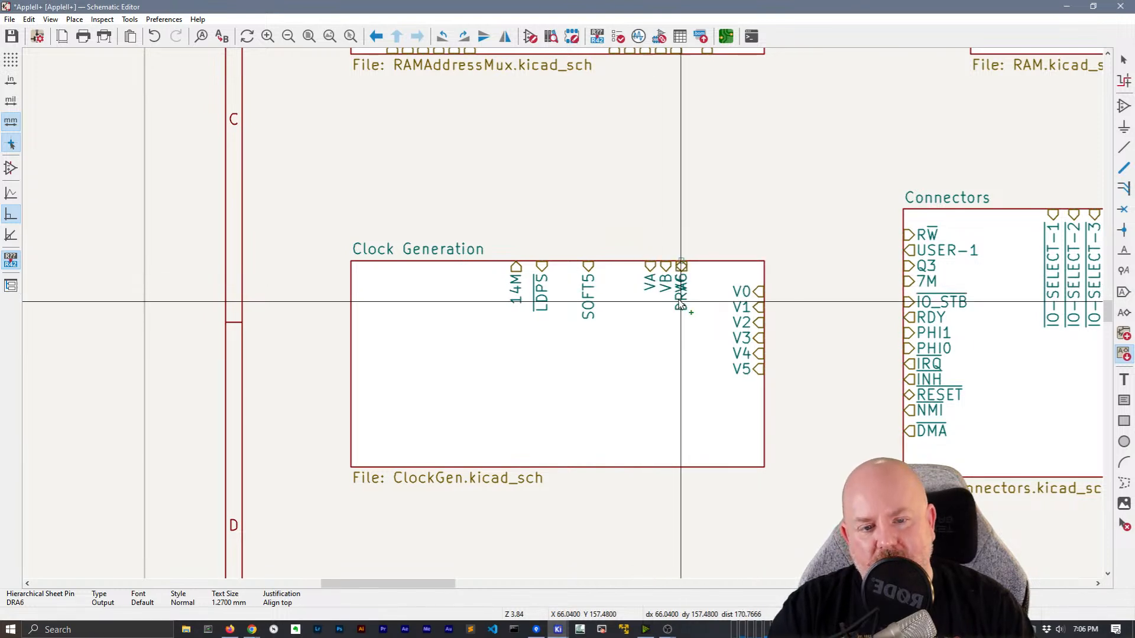
click(680, 304)
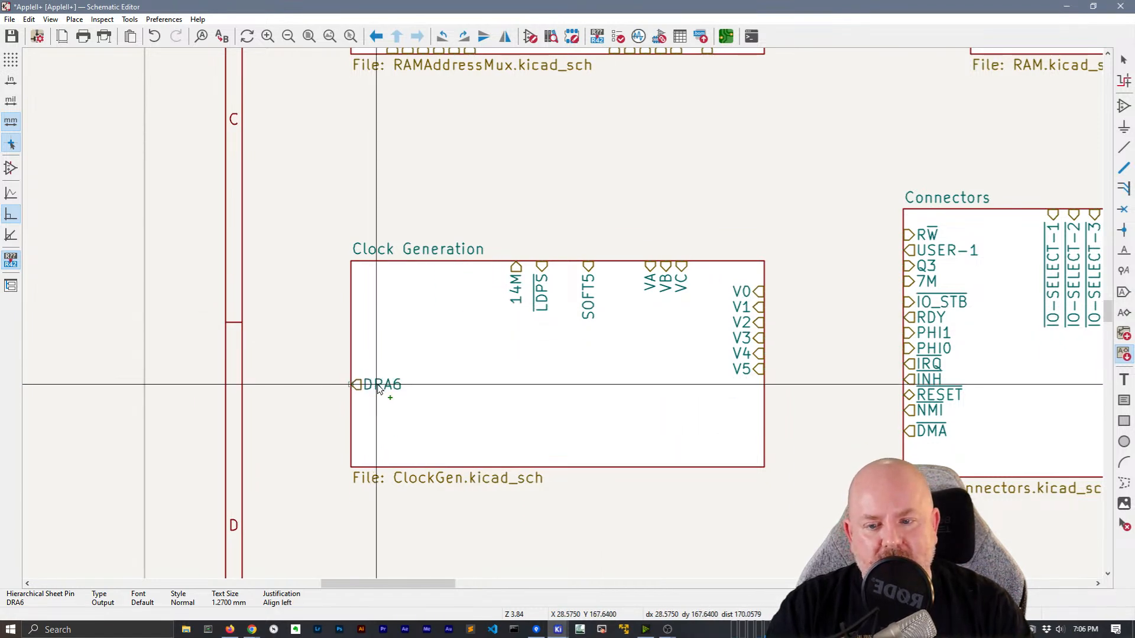
Place the DRA6, ERA6, inverted 7M, 7M, PHI0, PHI1, COLOR_REF and AX sheet pins
click(410, 353)
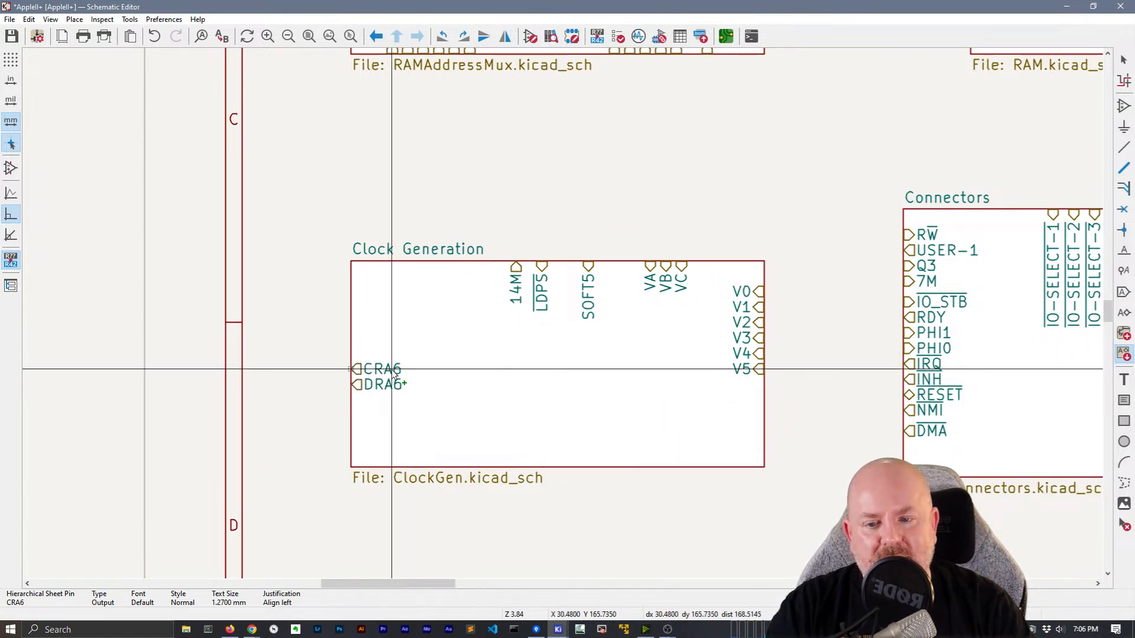
click(398, 354)
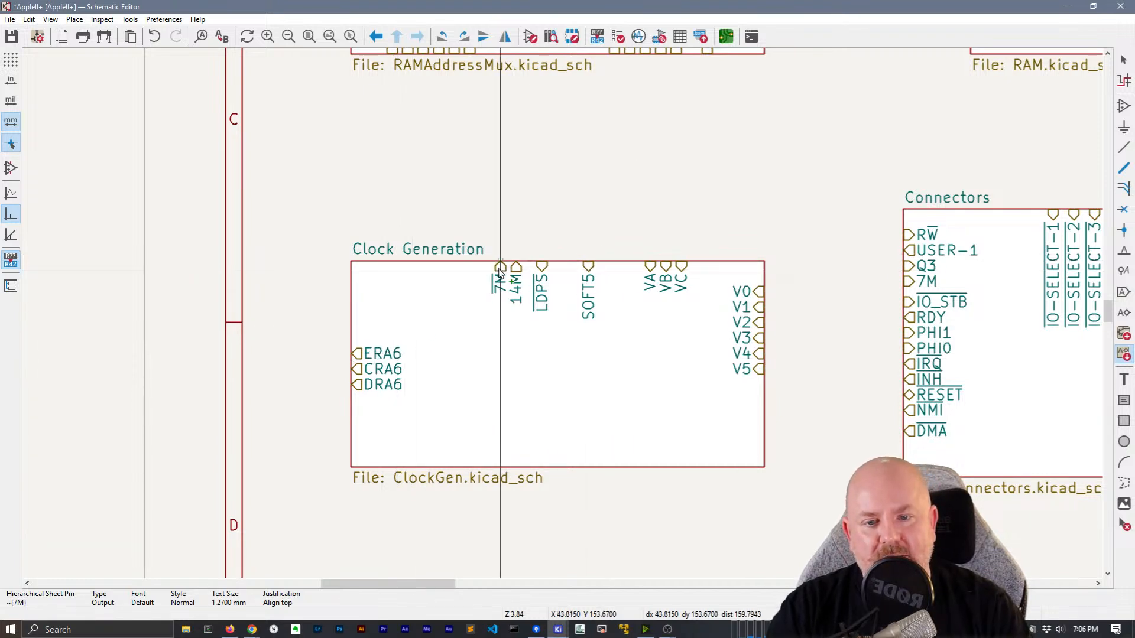
click(473, 350)
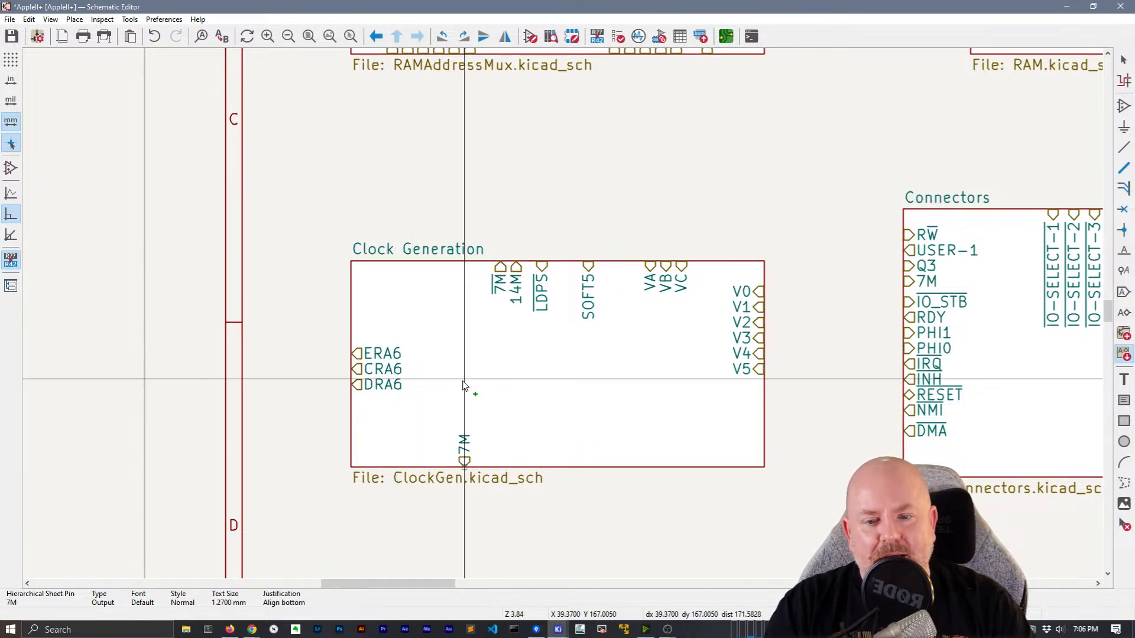
click(485, 233)
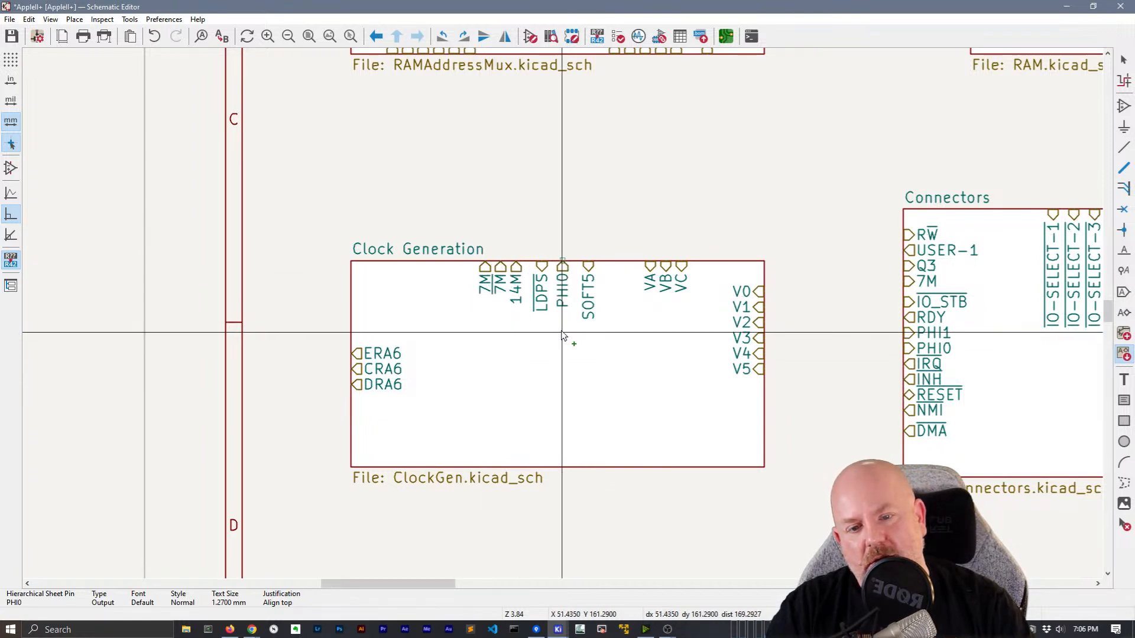
click(450, 342)
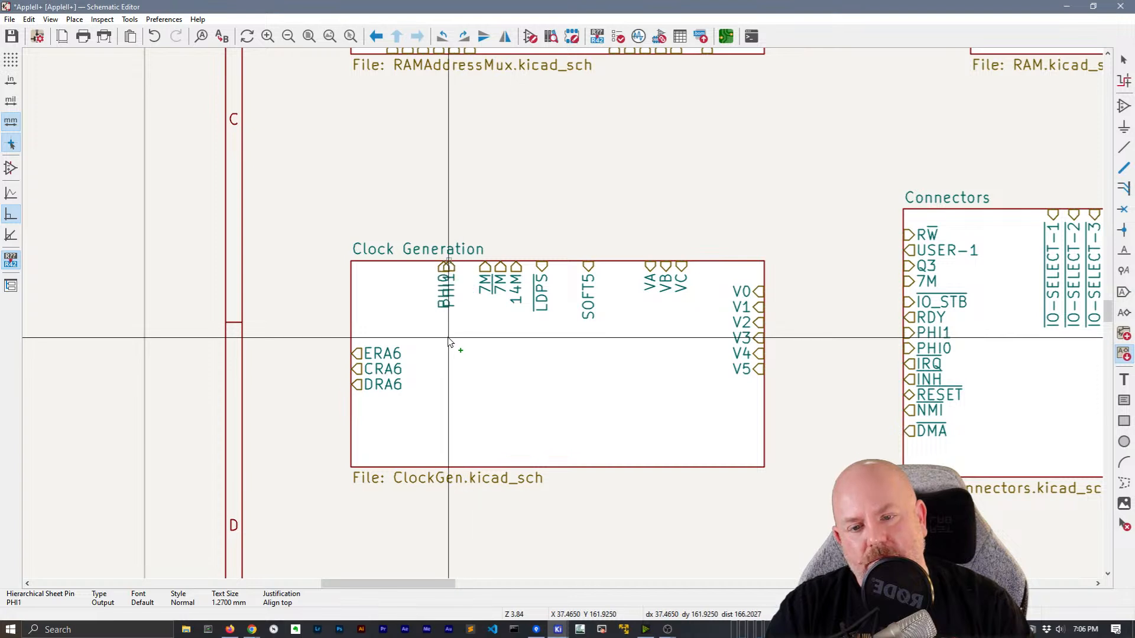
click(460, 347)
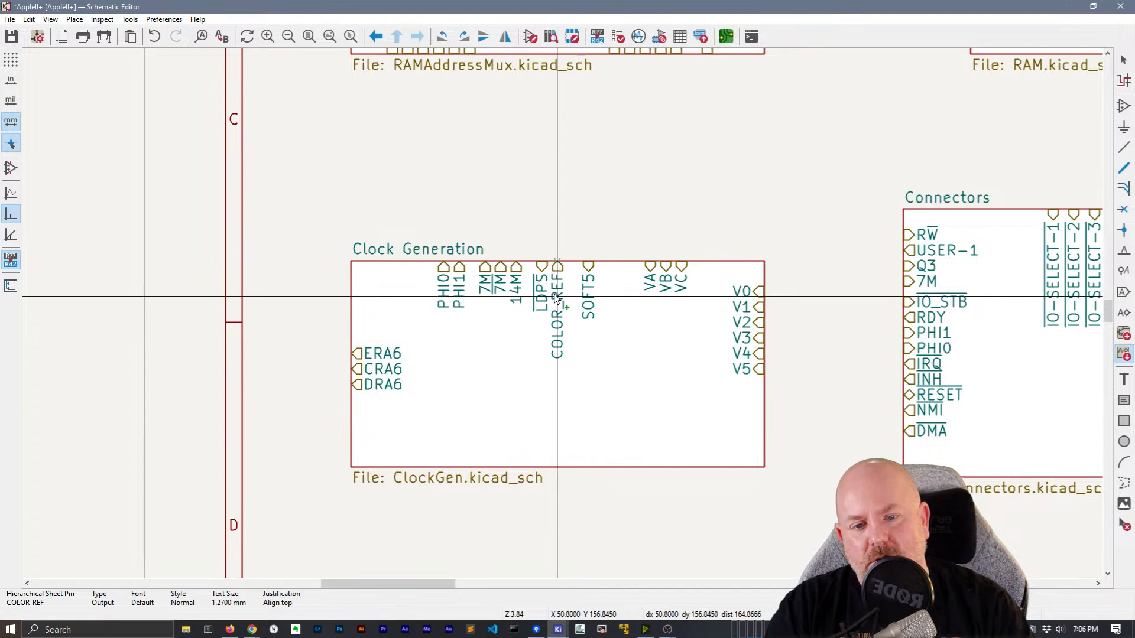
click(558, 310)
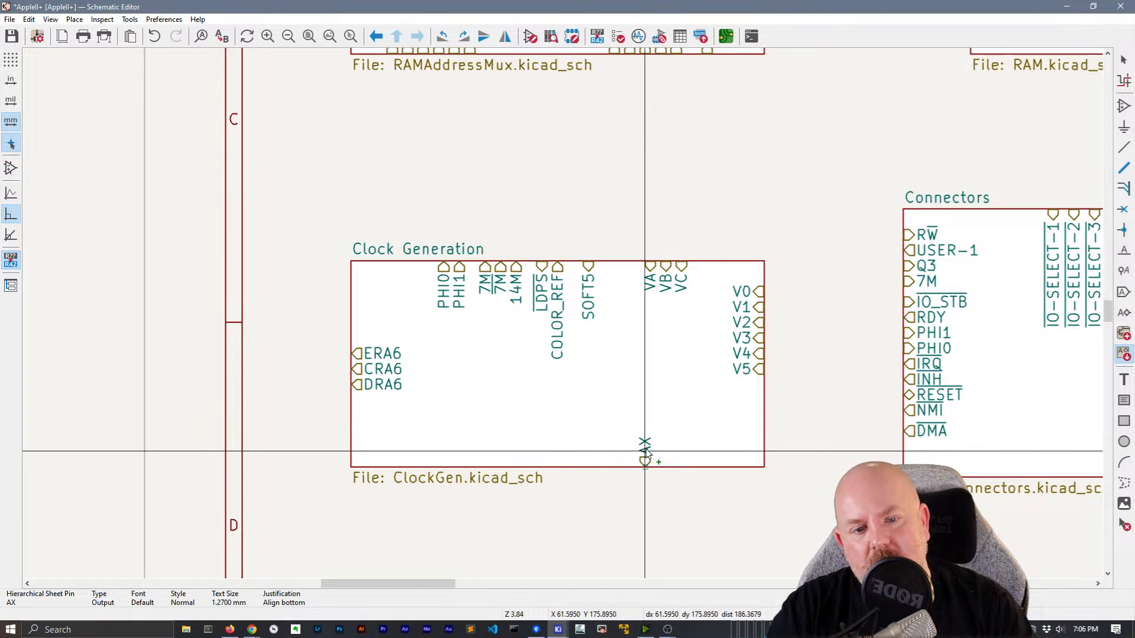
click(770, 411)
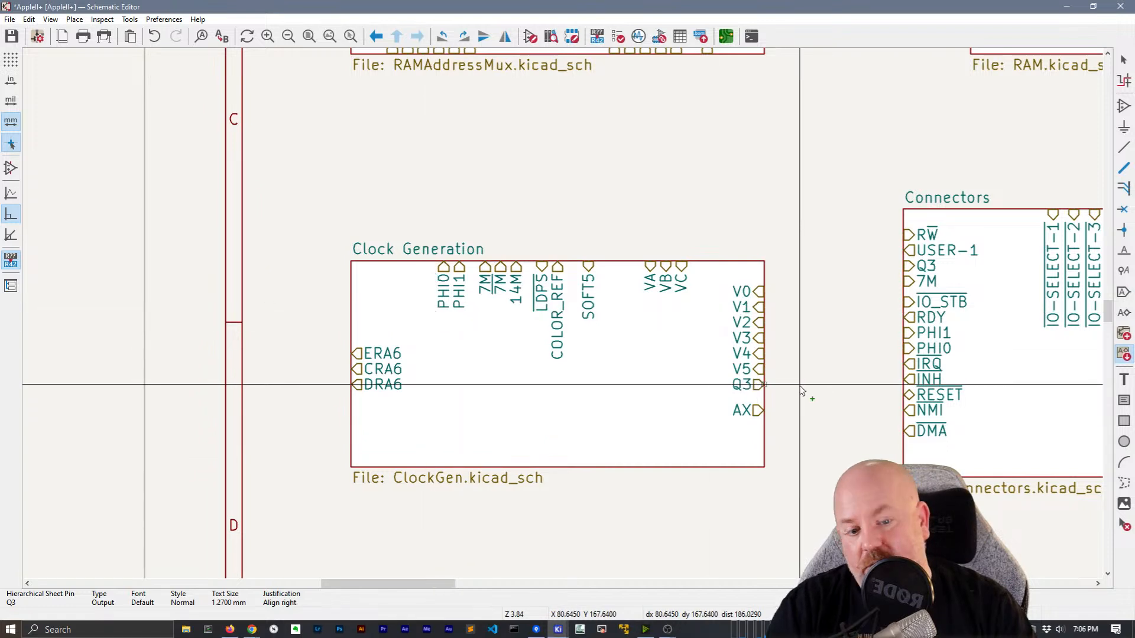
Place the Q3, CAS, RAS, C1-6, C1-5, A13 and A12 sheet pins
click(781, 430)
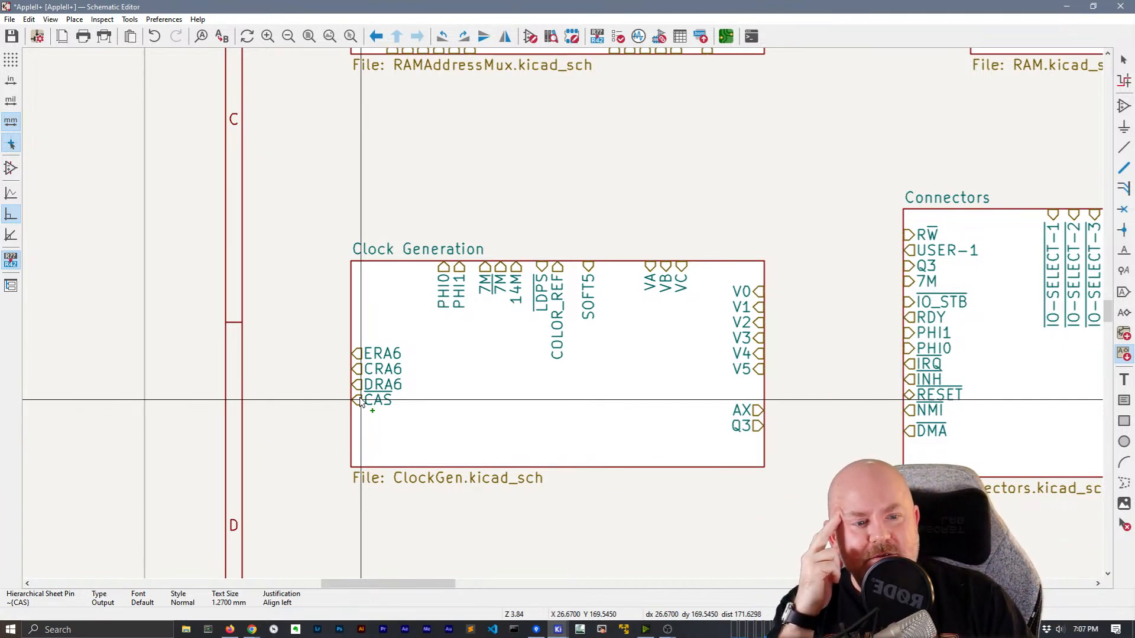
click(361, 403)
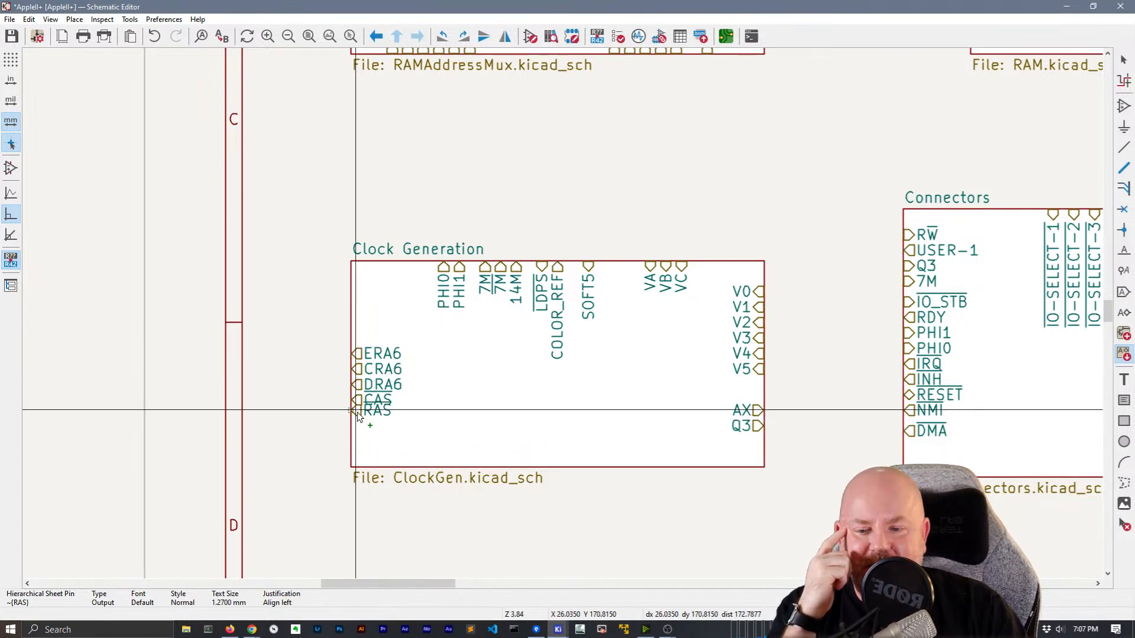
click(355, 416)
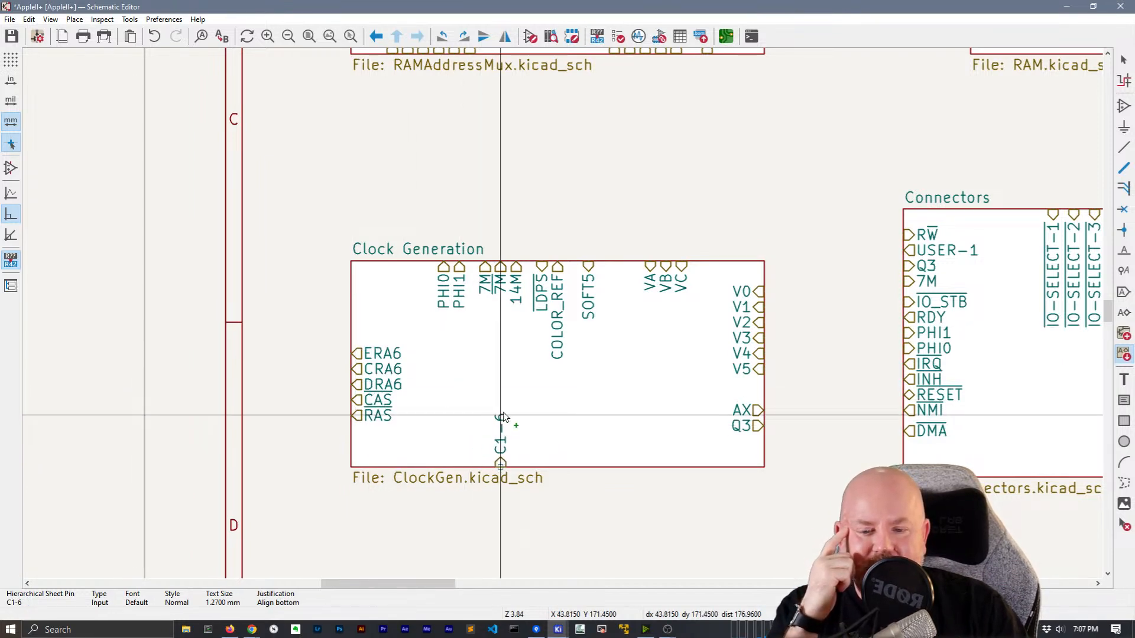
click(615, 451)
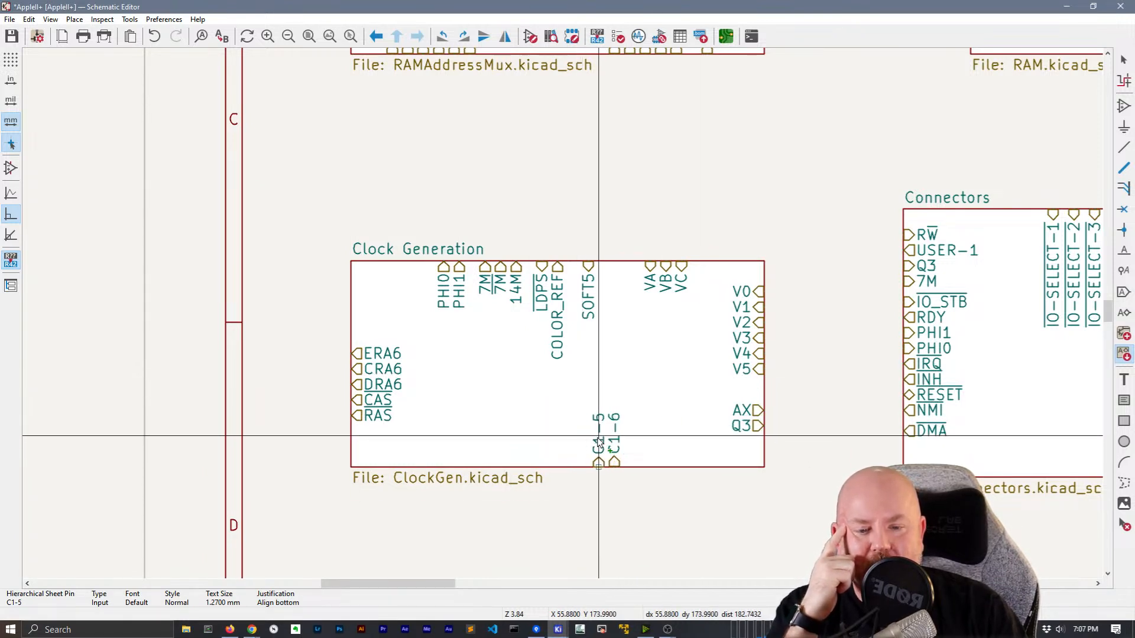
click(598, 440)
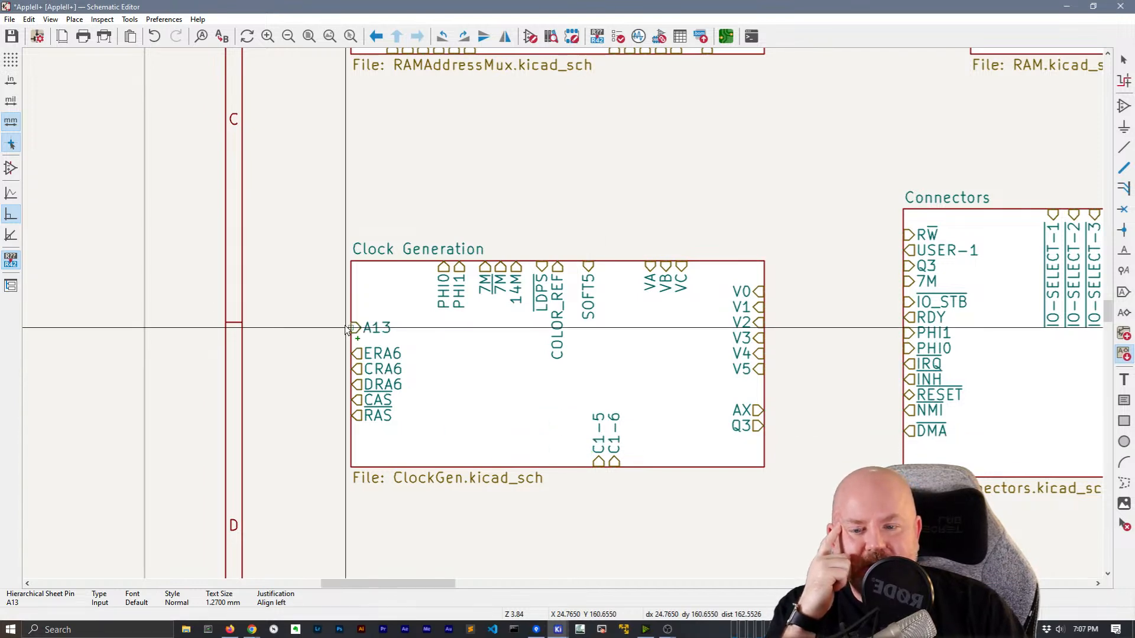
click(454, 440)
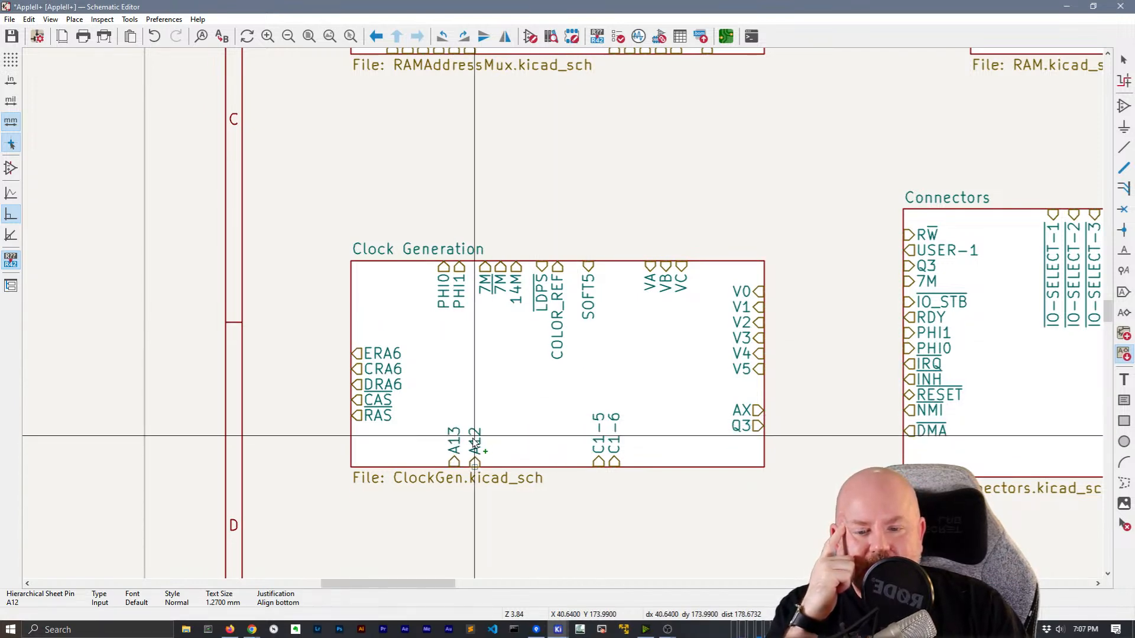
click(438, 452)
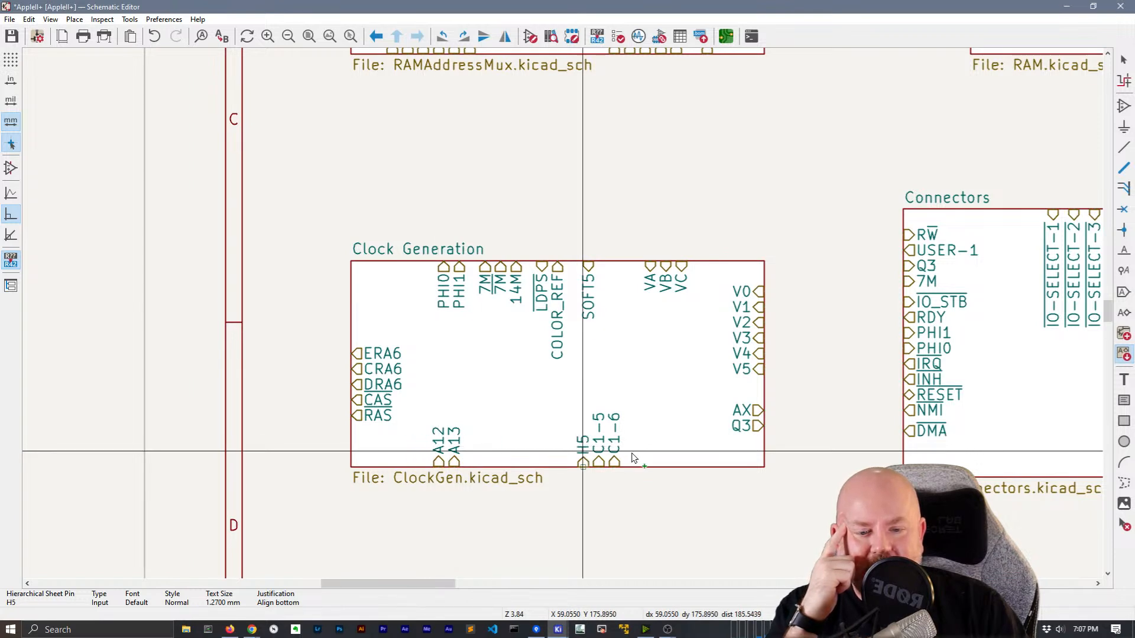
Place the H5 through H0 pins along the bottom edge and LD194 on top
click(702, 461)
click(686, 462)
click(655, 462)
click(671, 462)
click(640, 462)
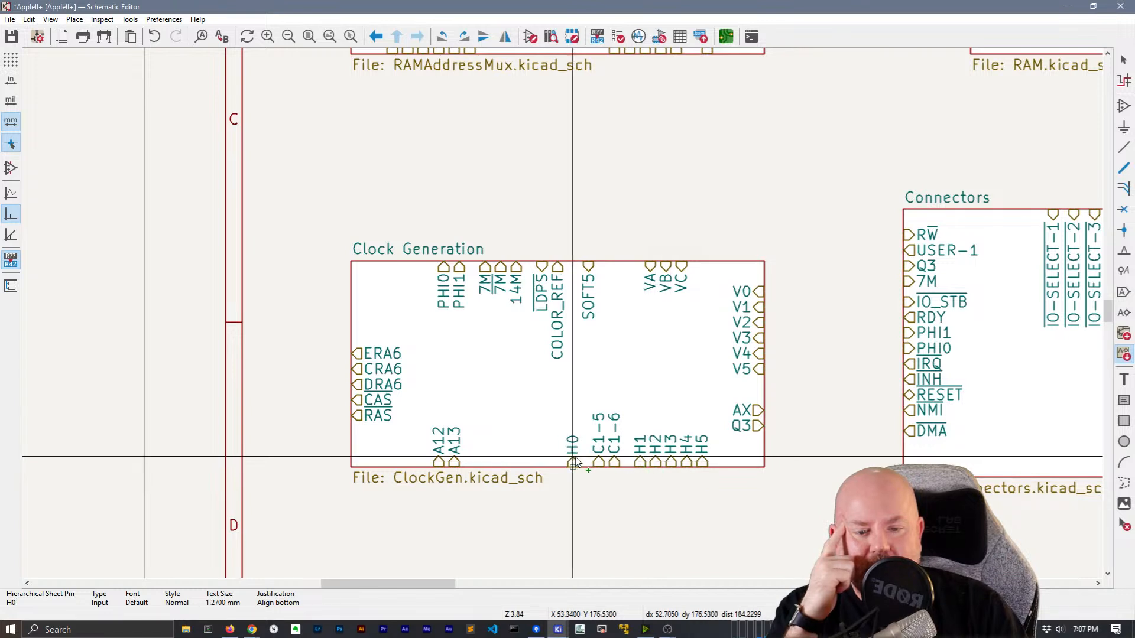
click(625, 461)
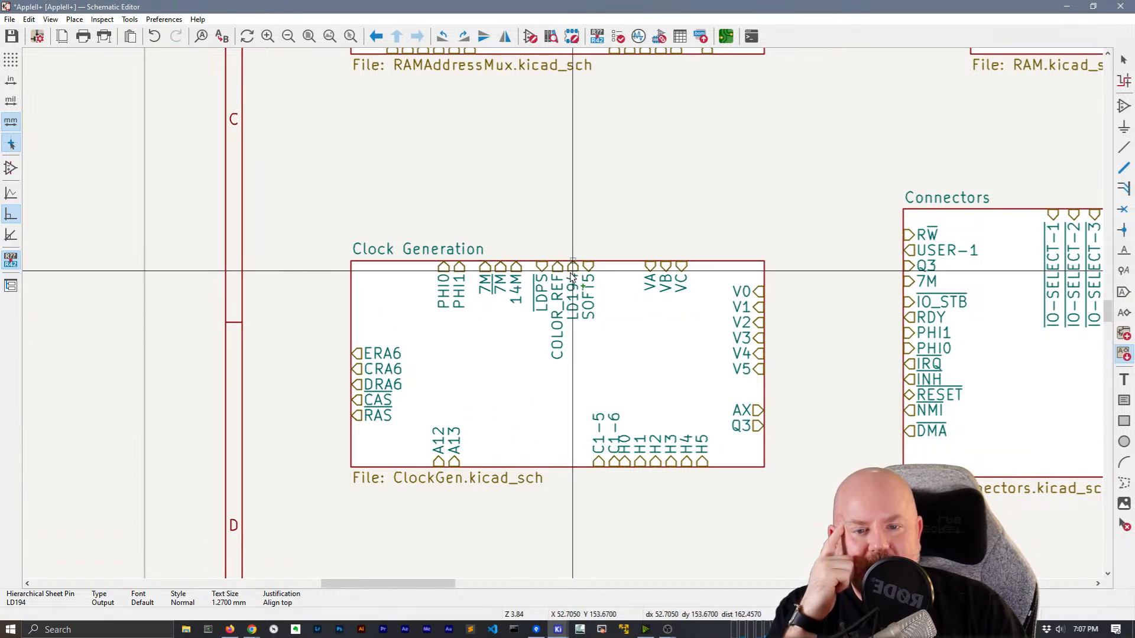
click(572, 273)
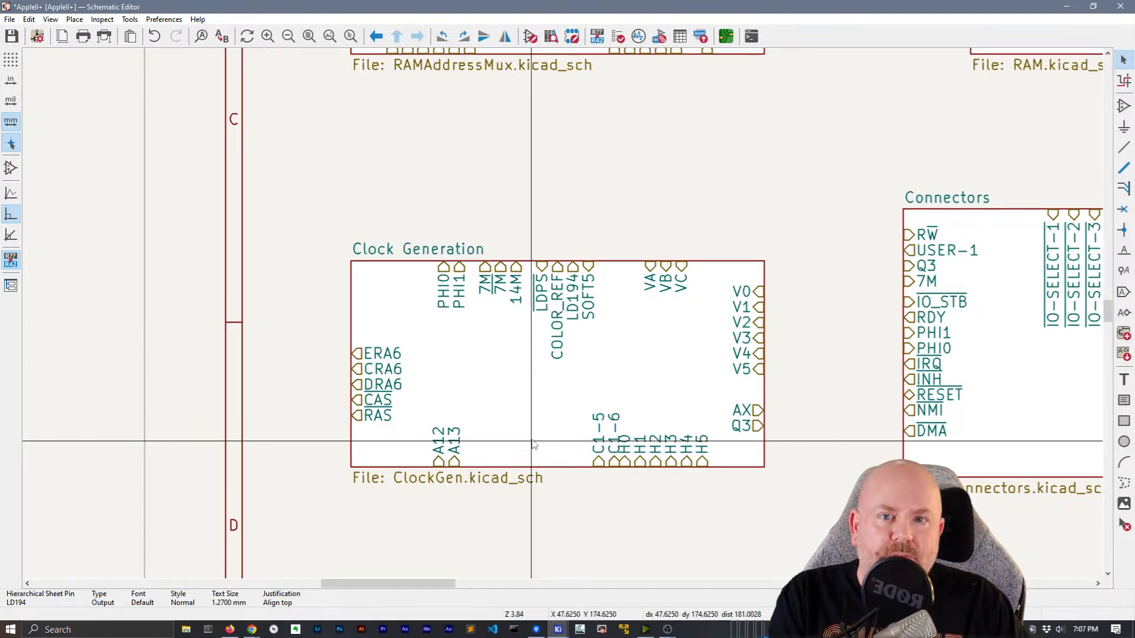
Save ClockGen.kicad_sch and select the C1-5 sheet pin
key(ctrl+s)
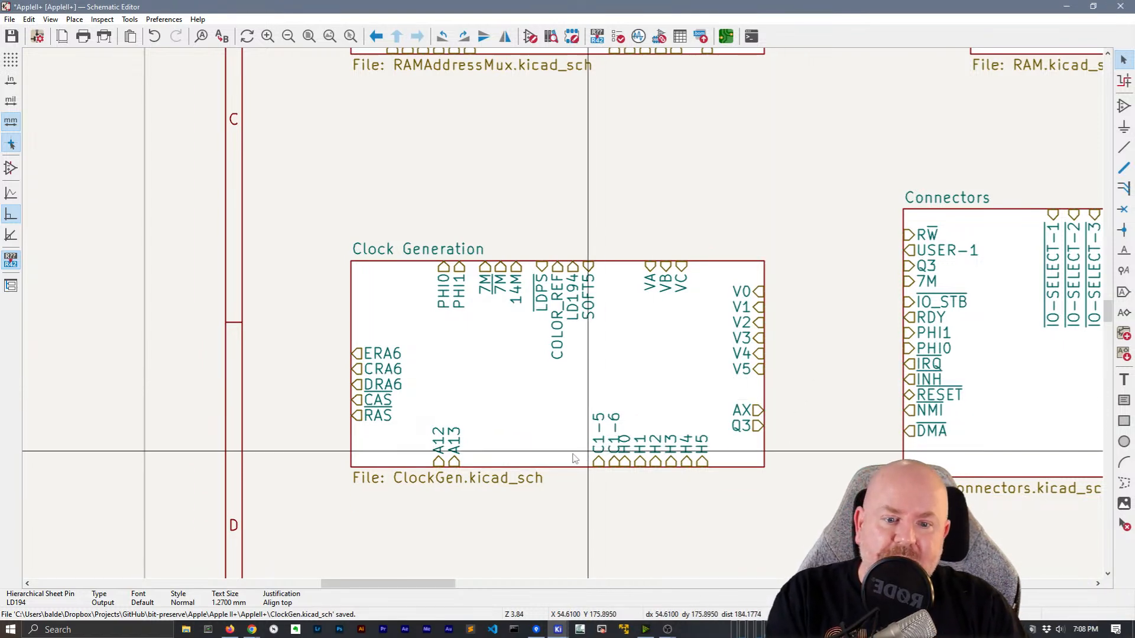
click(599, 436)
Move the C1-5 and C1-6 pins left, clear of the H0–H5 pins
key(m)
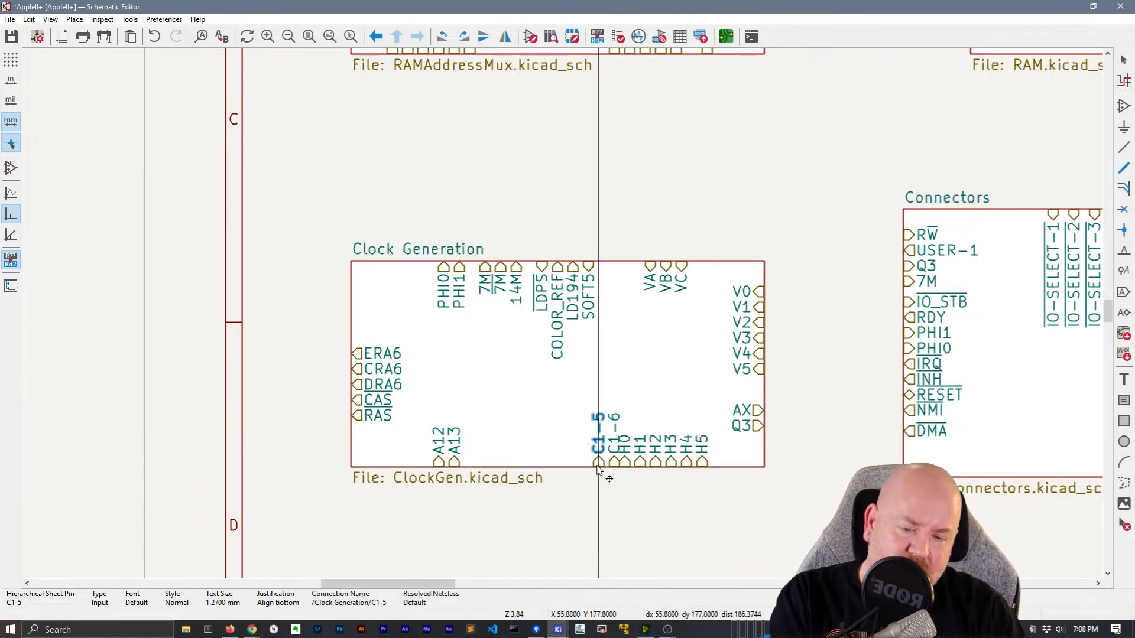
click(583, 463)
click(615, 448)
key(m)
click(598, 476)
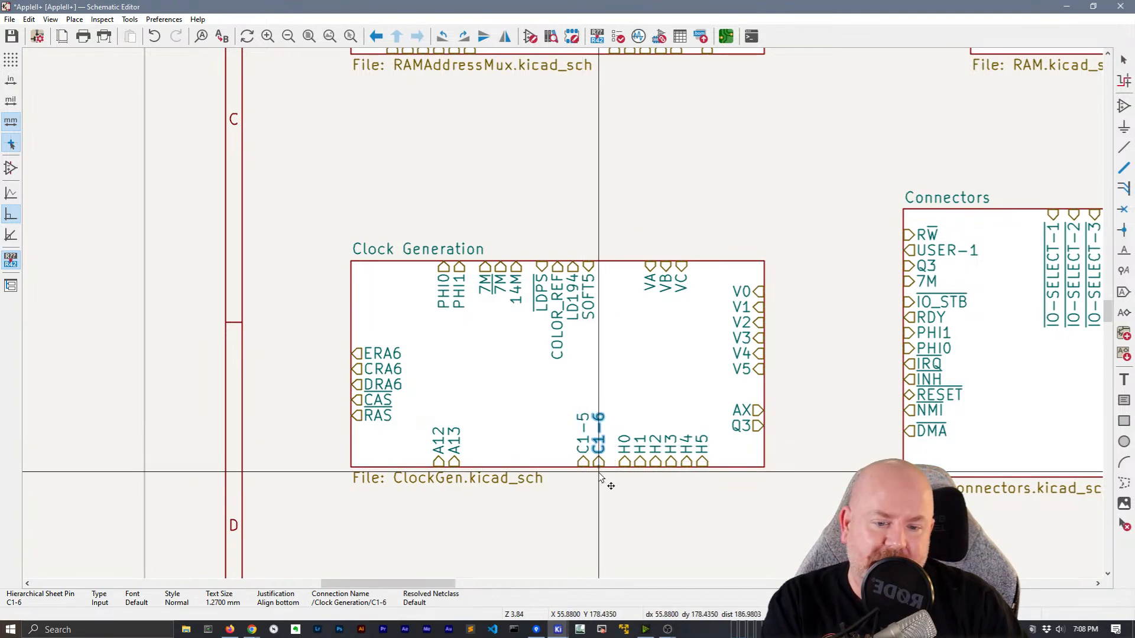
Save the Apple II+ schematic
scroll(840, 345, down, 3)
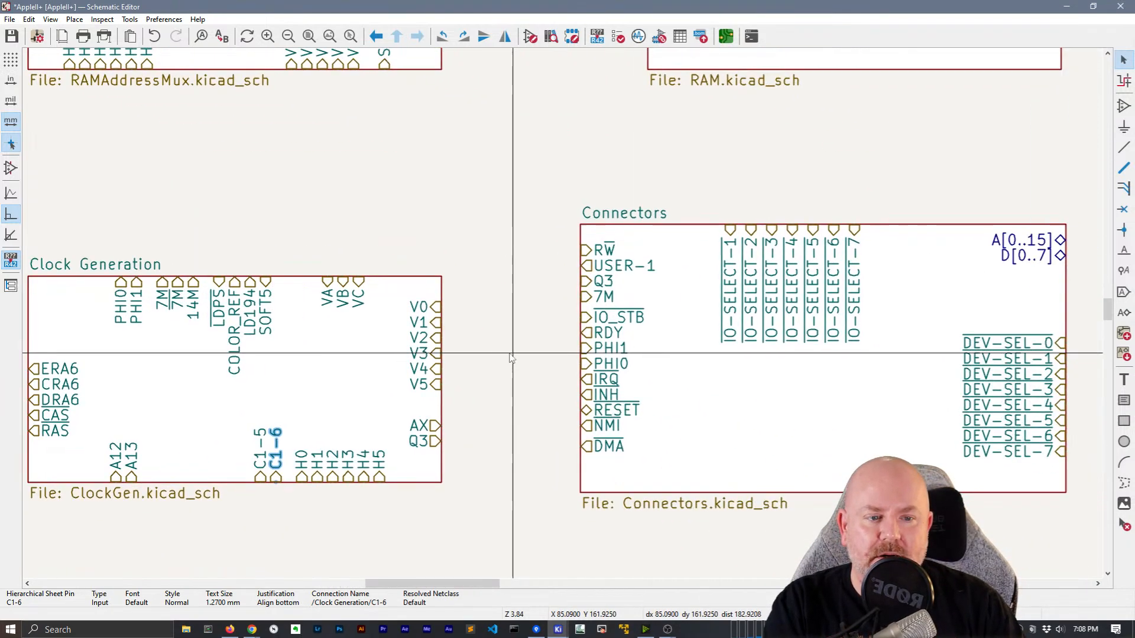
scroll(566, 315, up, 1)
scroll(464, 348, down, 4)
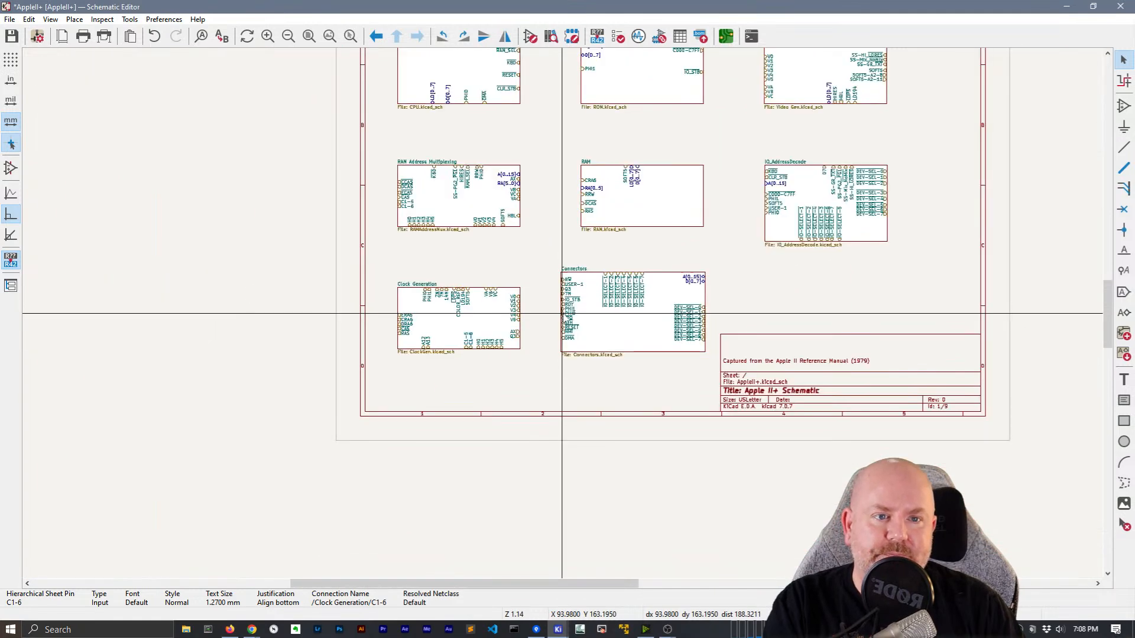
scroll(591, 302, up, 1)
key(ctrl+s)
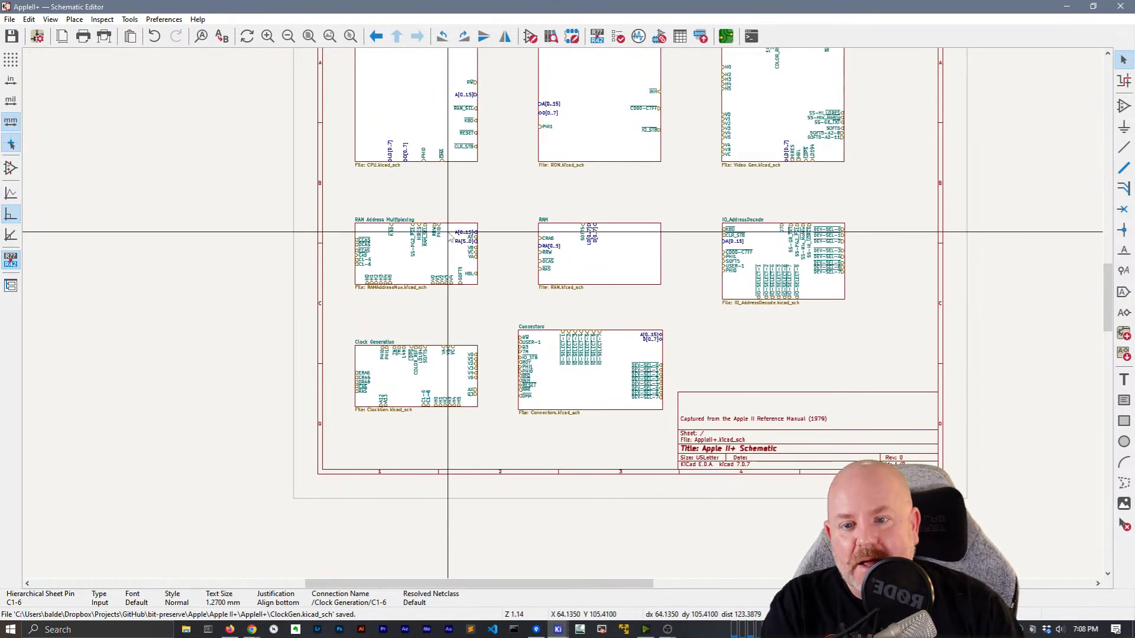
middle_drag(450, 236, 380, 236)
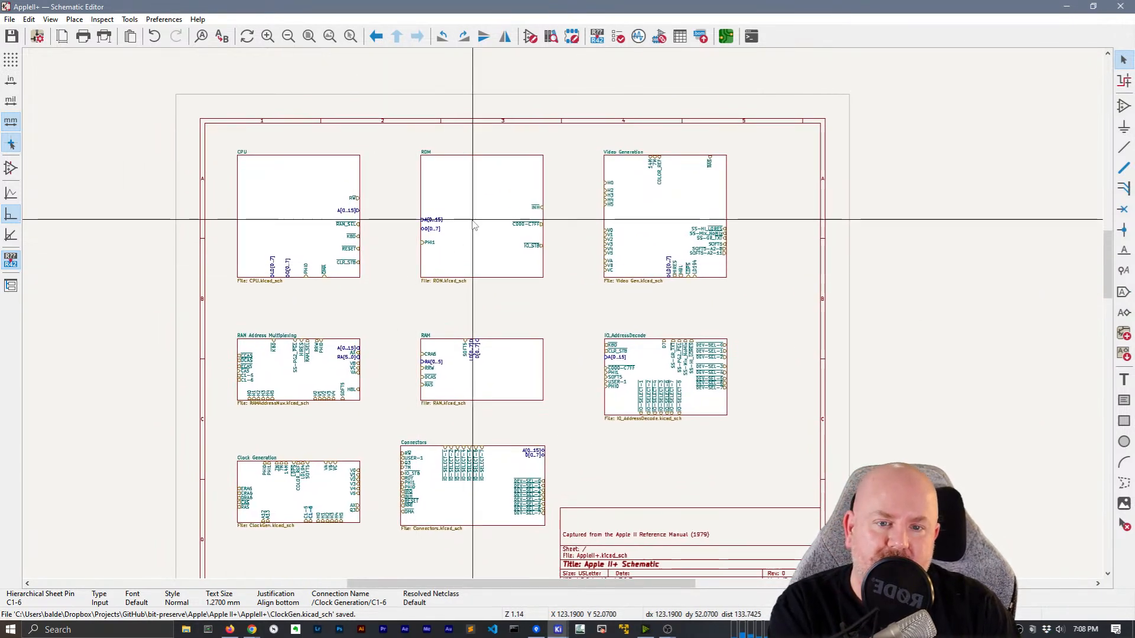
Move the IO_AddressDecode sheet down and right and stretch its top and bottom edges
click(710, 401)
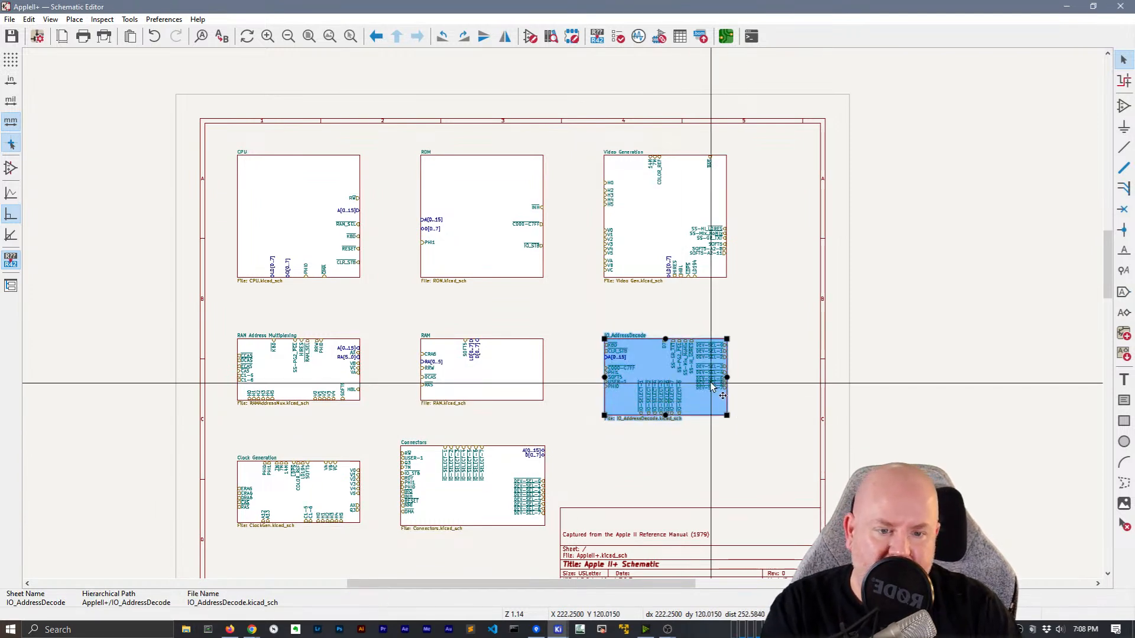
drag(707, 380, 753, 408)
click(699, 366)
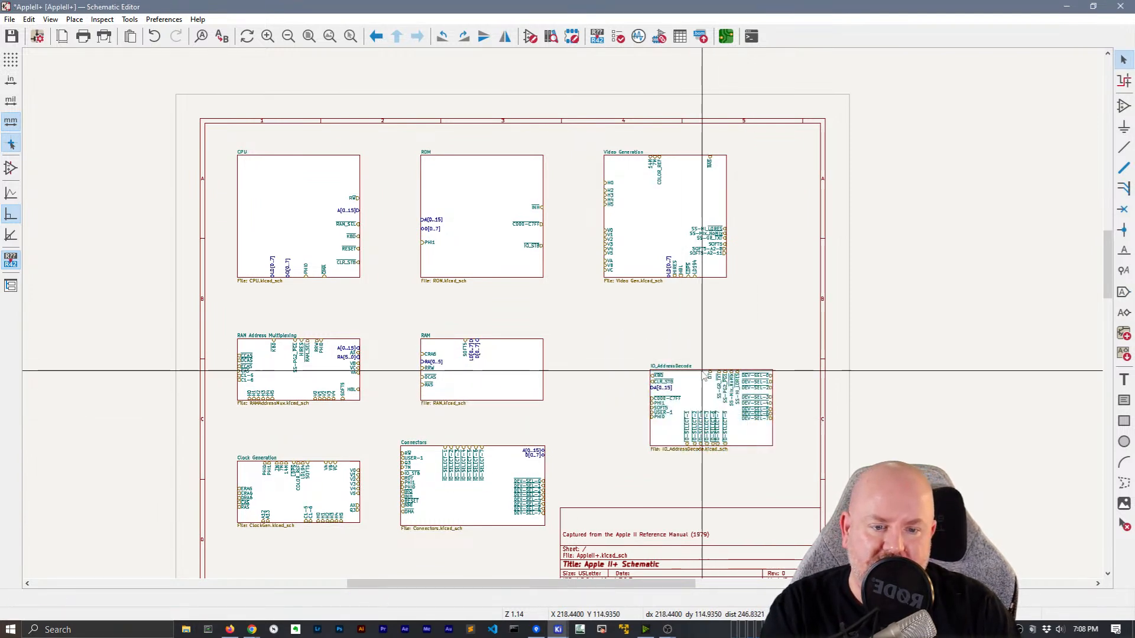
click(707, 370)
drag(708, 370, 710, 321)
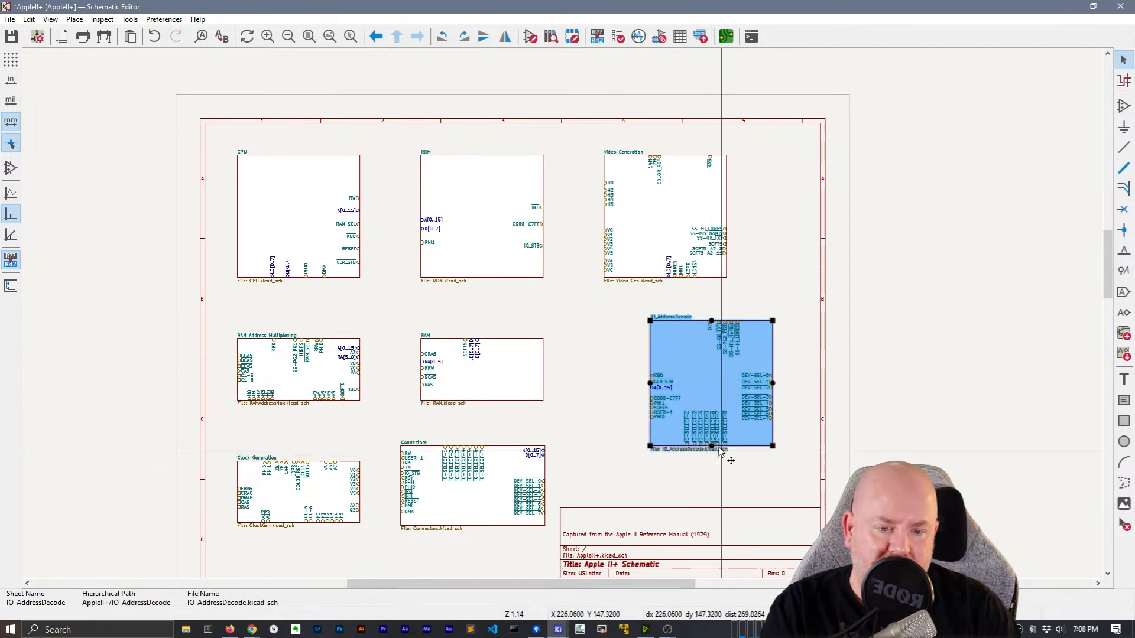
drag(711, 446, 713, 490)
scroll(726, 462, up, 3)
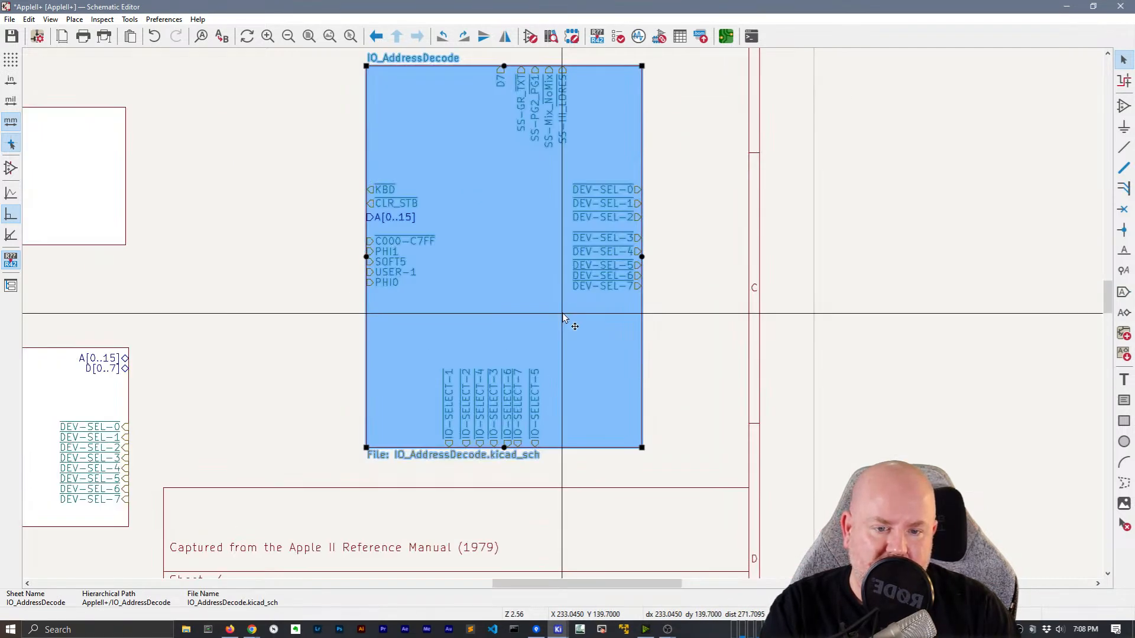
Move DEV-SEL-3 up to close the gap and nudge IO-SELECT-7 and IO-SELECT-1 right
click(684, 292)
double_click(607, 241)
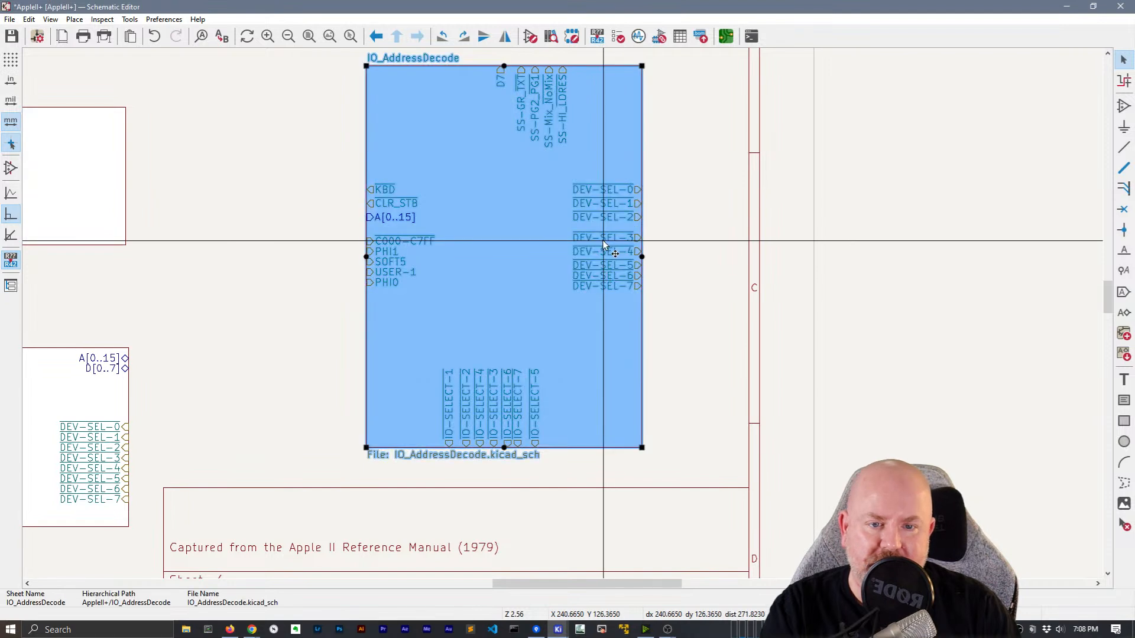
drag(609, 240, 642, 273)
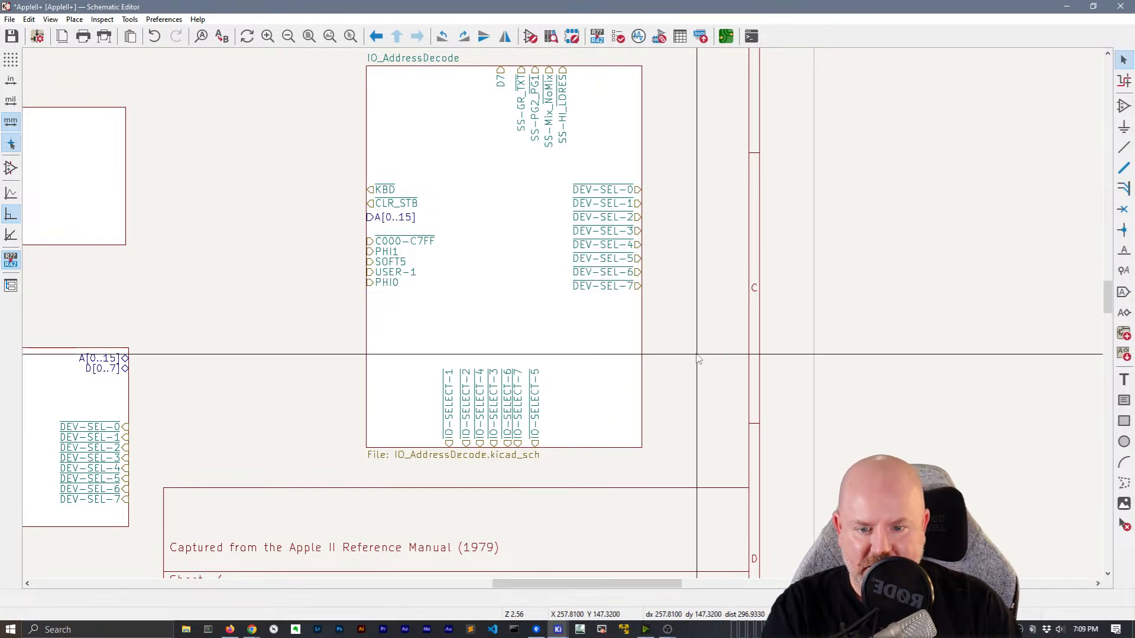
drag(517, 445, 520, 450)
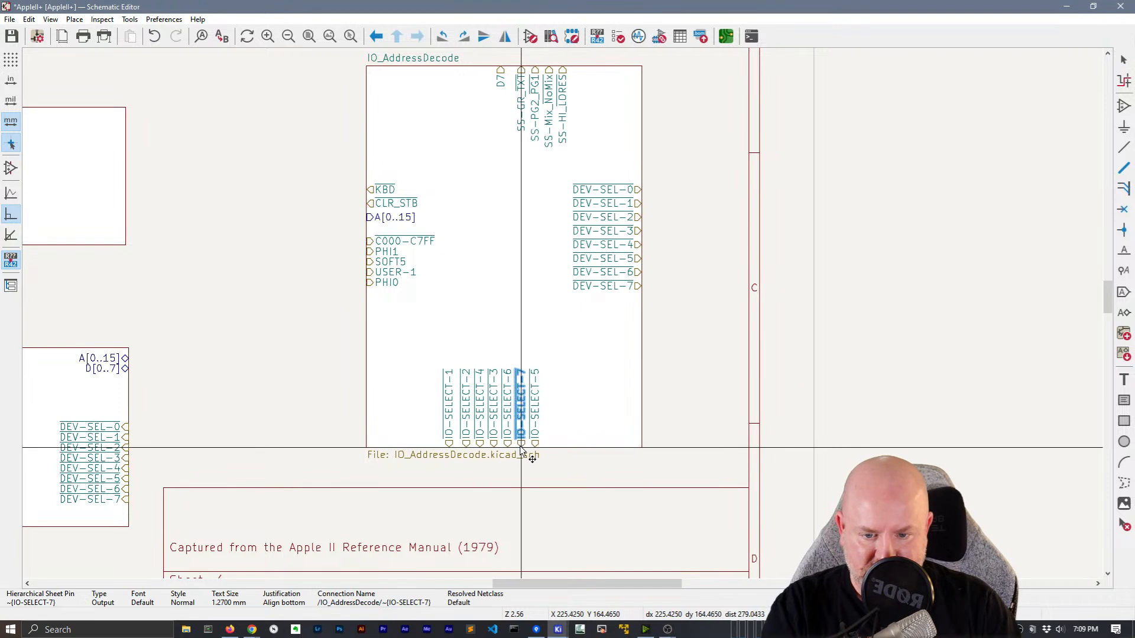
click(448, 448)
drag(448, 448, 453, 451)
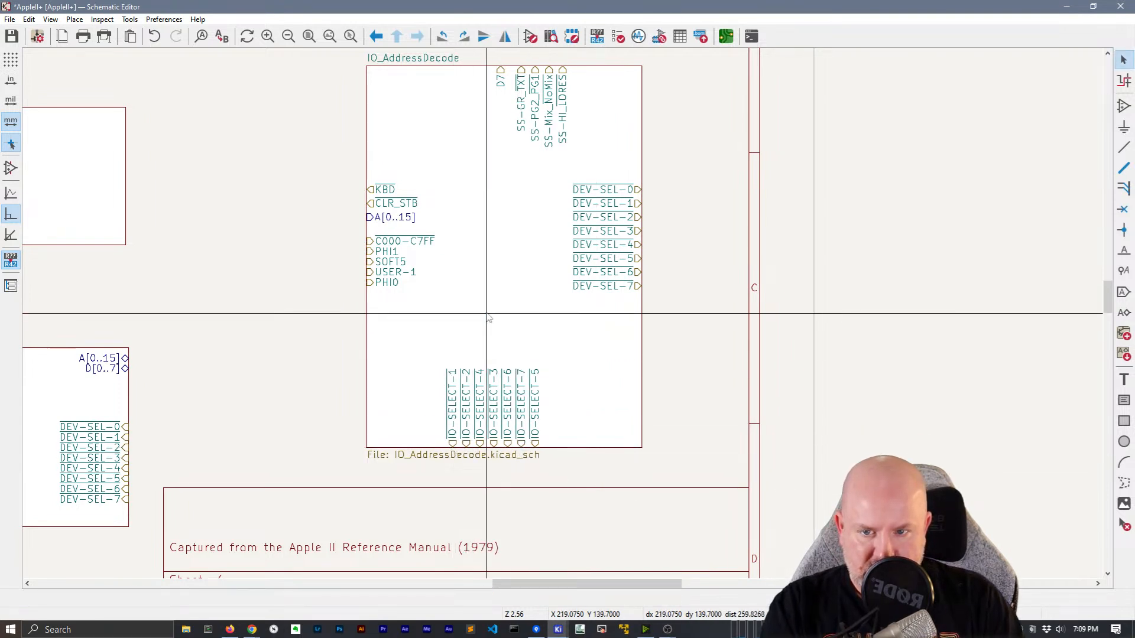
middle_drag(489, 315, 591, 457)
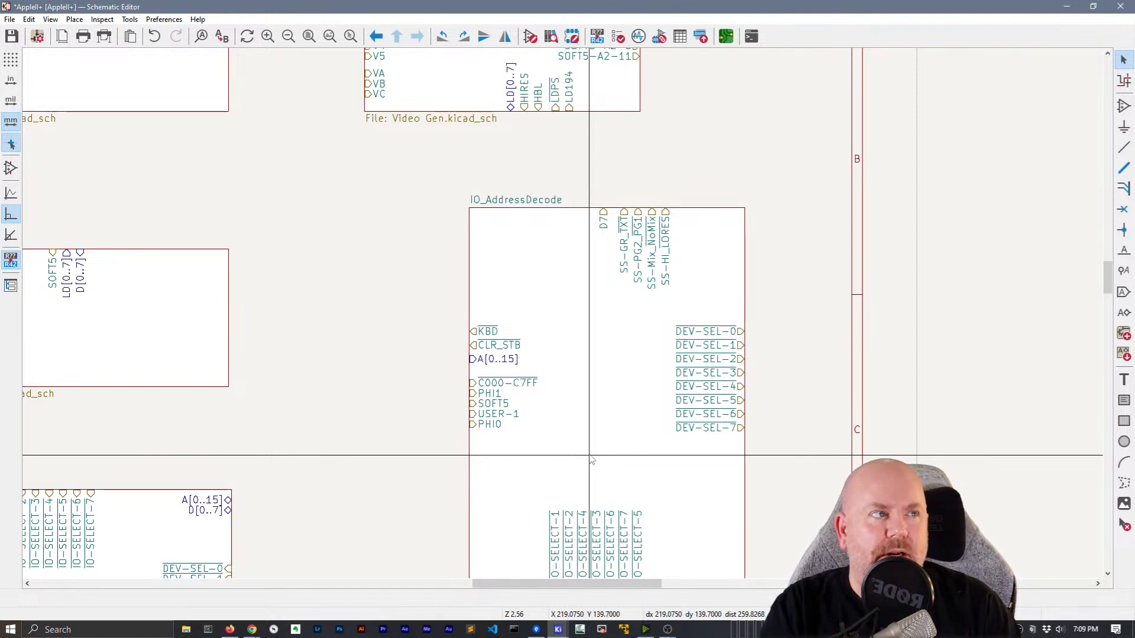
middle_drag(363, 203, 401, 410)
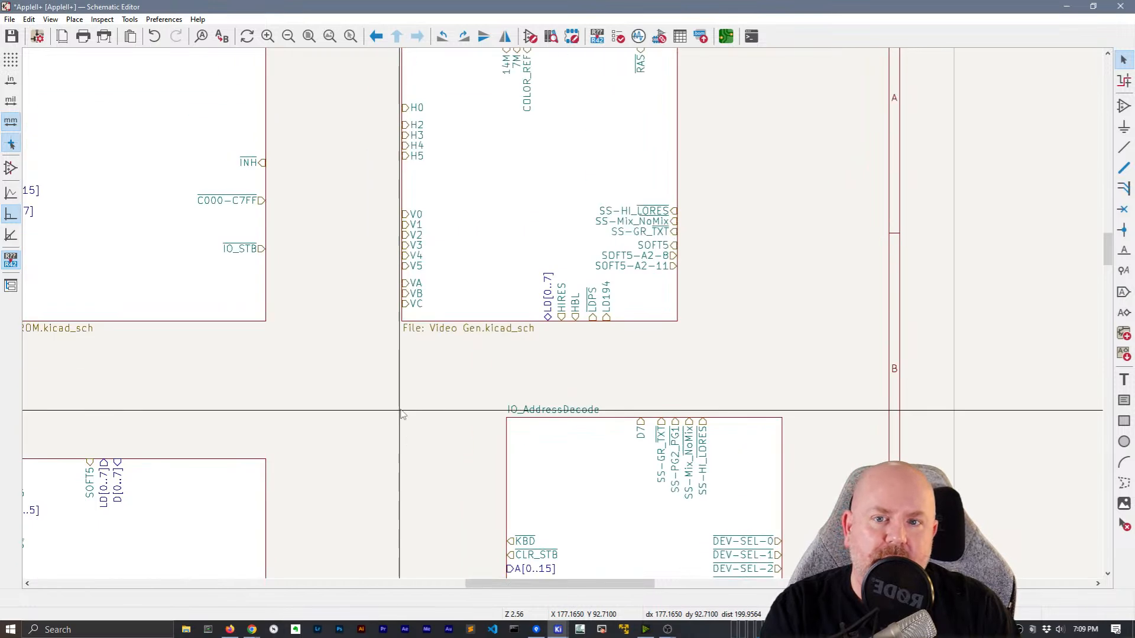
middle_drag(408, 370, 375, 247)
middle_drag(457, 346, 410, 160)
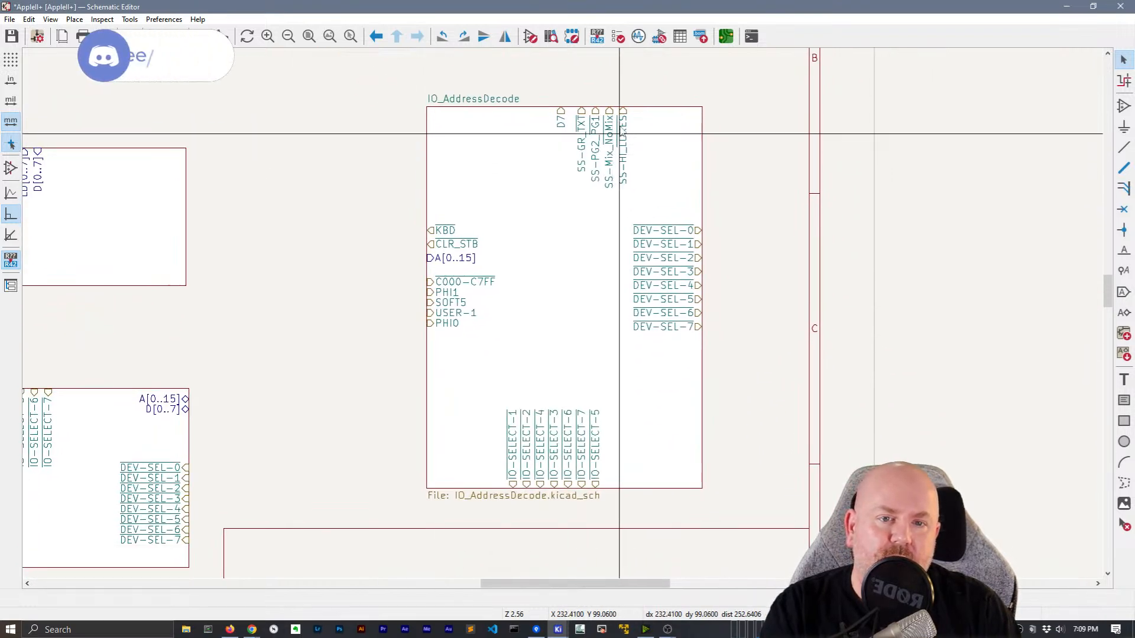
Shift the five top pins of IO_AddressDecode to the left
drag(563, 113, 653, 204)
click(713, 147)
drag(625, 133, 567, 204)
Shrink the IO_AddressDecode sheet from its edges
click(563, 107)
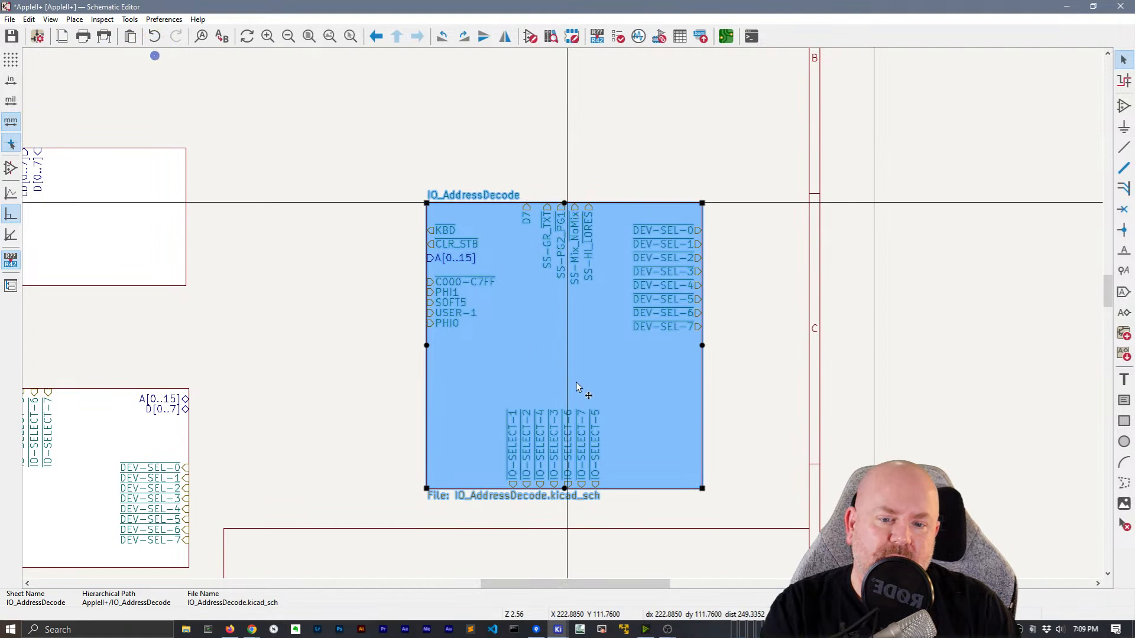
drag(564, 488, 617, 435)
click(609, 431)
Move the seven IO-SELECT pins to the right
key(Escape)
drag(497, 316, 629, 441)
drag(582, 402, 595, 407)
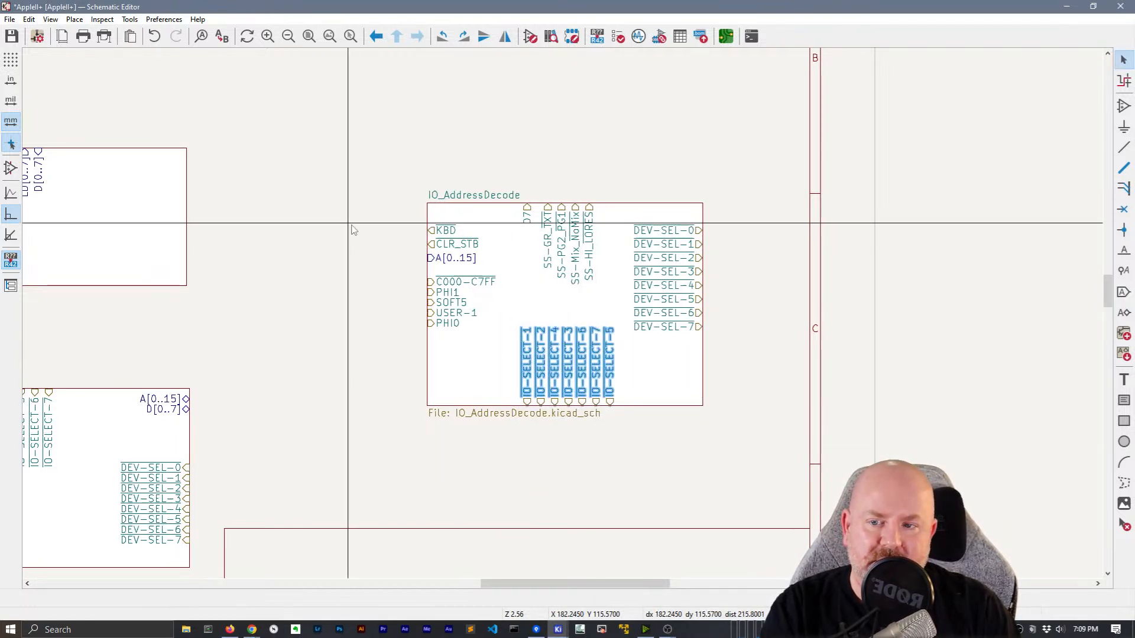
middle_drag(350, 229, 655, 195)
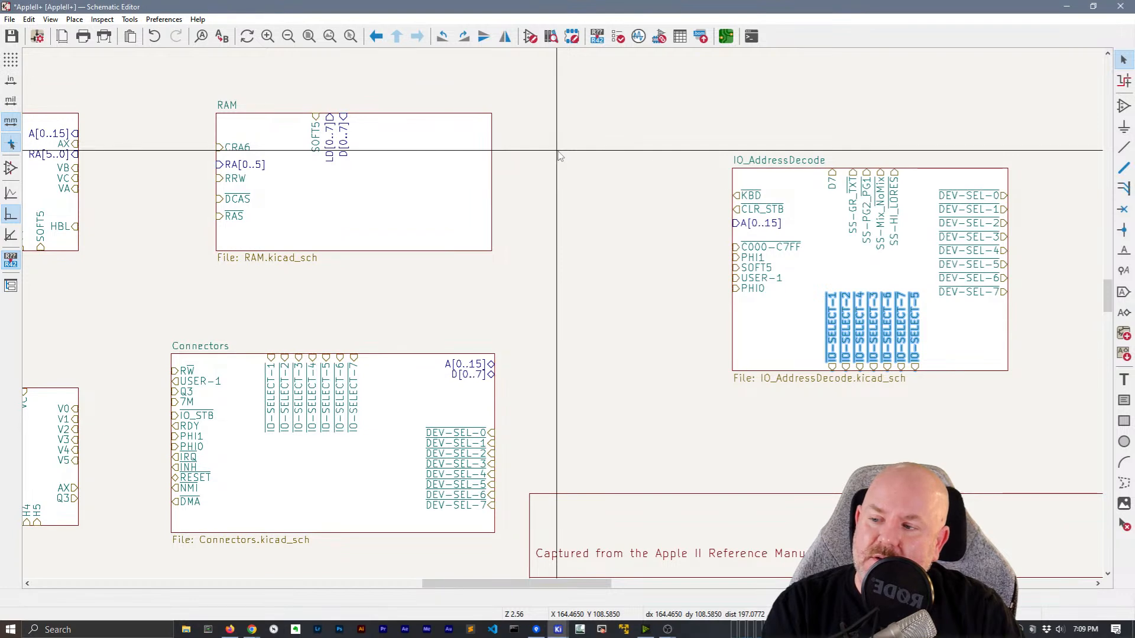
middle_drag(560, 155, 658, 280)
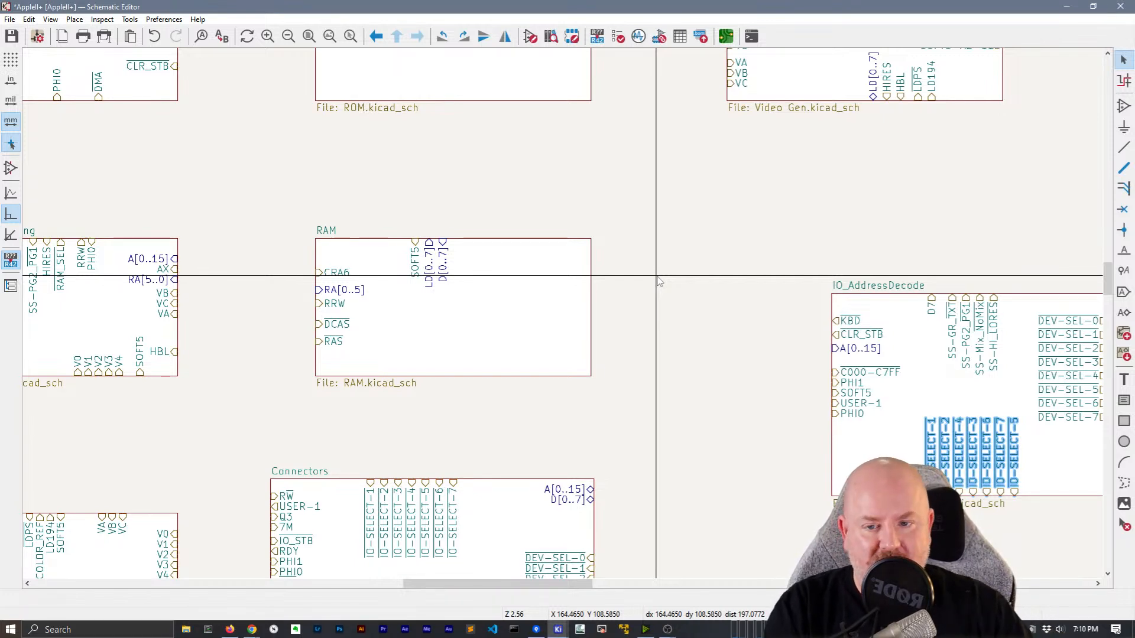
Highlight the CPU's A[0..15] net
scroll(660, 281, down, 2)
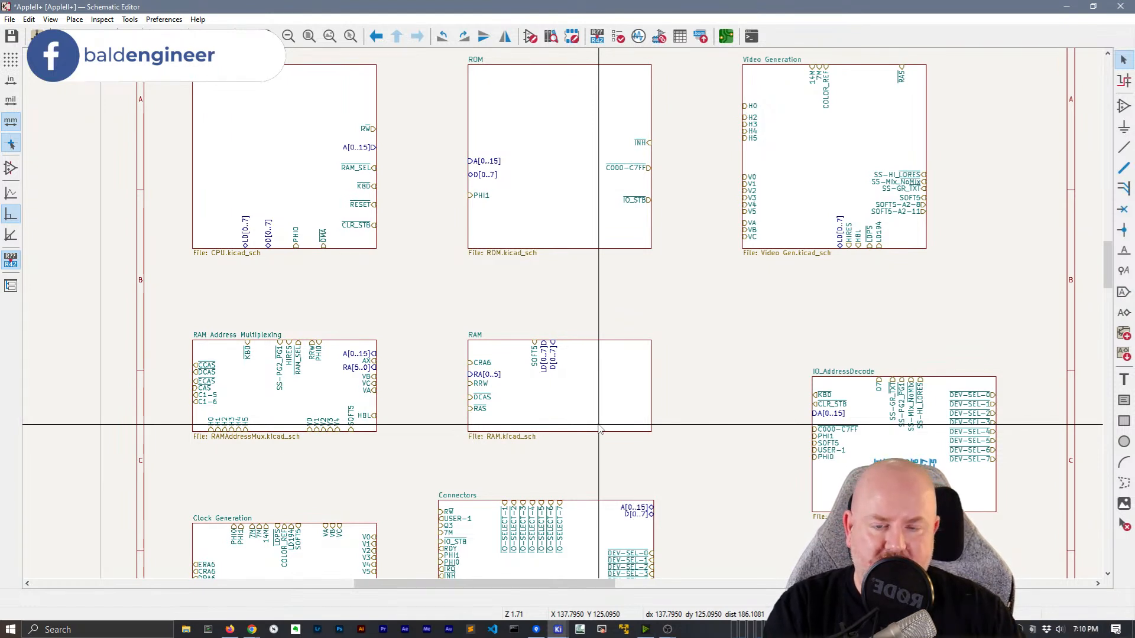
middle_drag(664, 291, 703, 346)
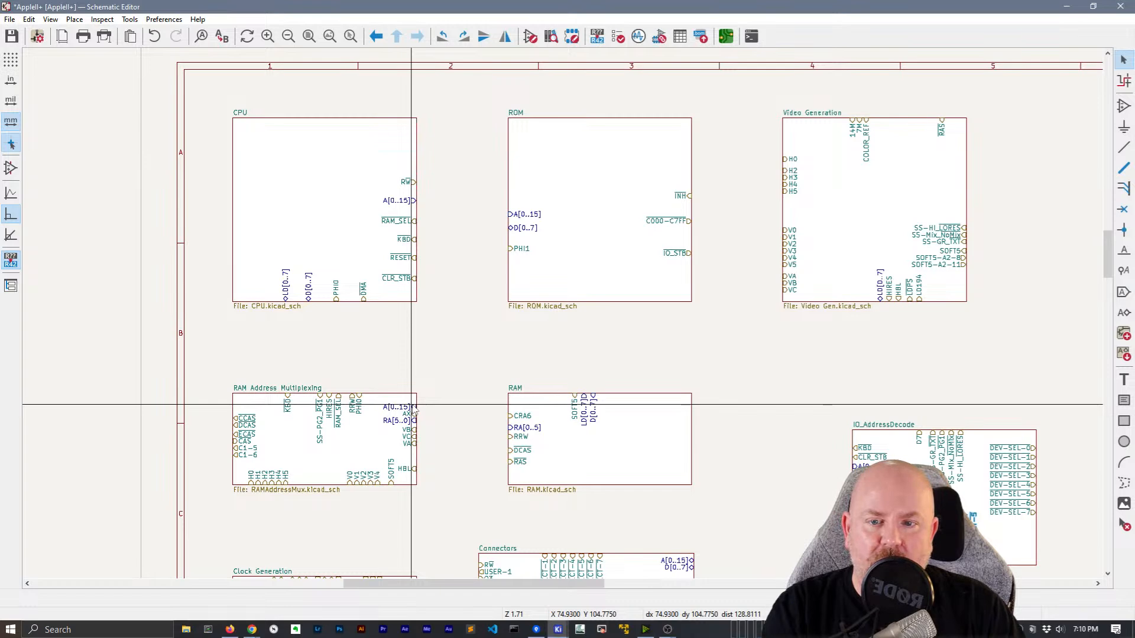
scroll(417, 331, down, 5)
scroll(416, 331, right, 2)
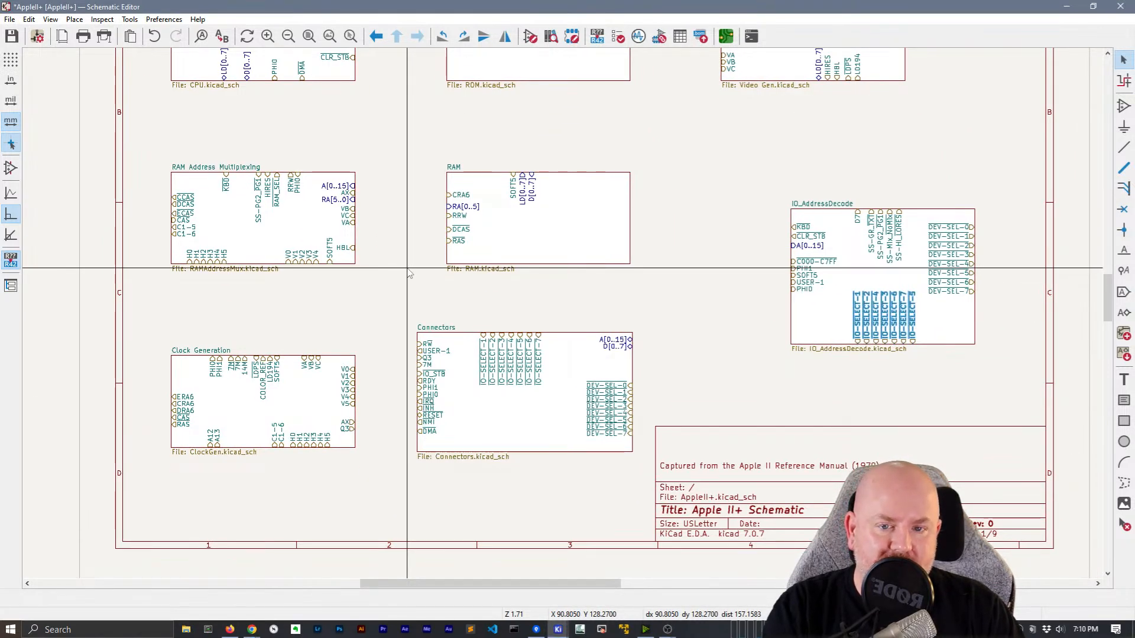
middle_drag(409, 273, 430, 432)
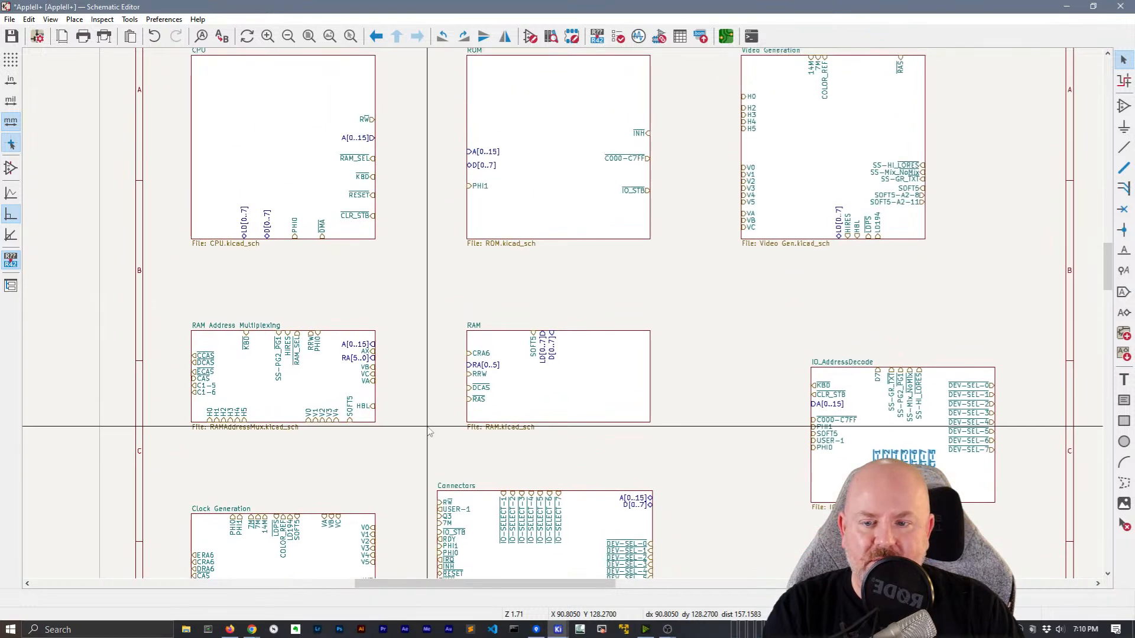
middle_drag(424, 289, 505, 344)
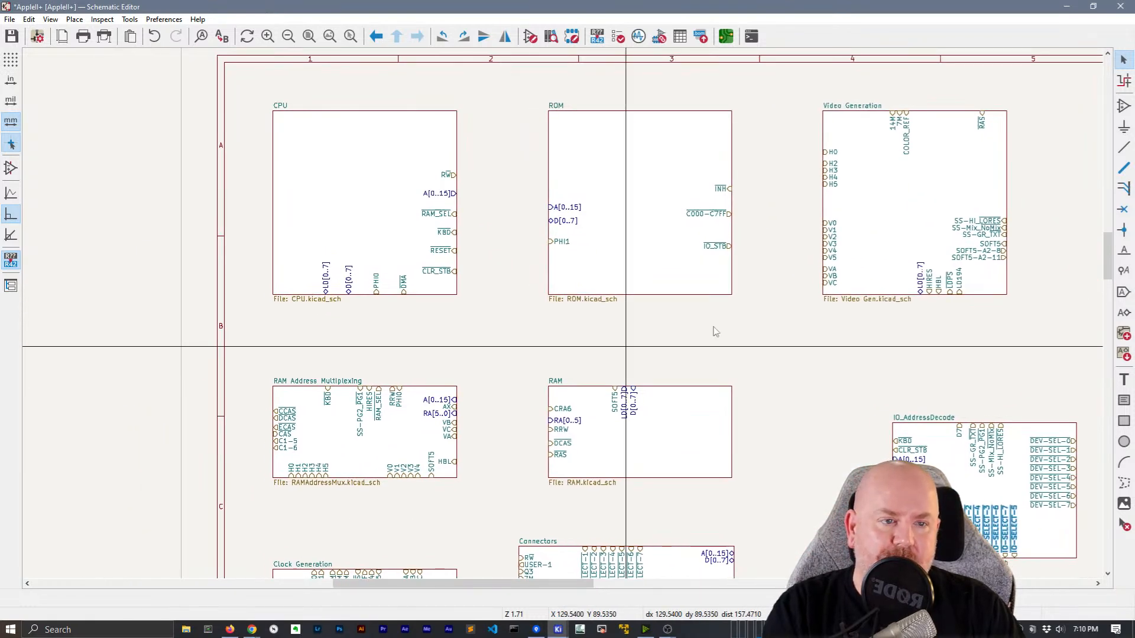
click(1125, 81)
click(433, 193)
Place IO_AddressDecode below RAM and move a taller Connectors sheet to the upper right
middle_drag(495, 368, 467, 348)
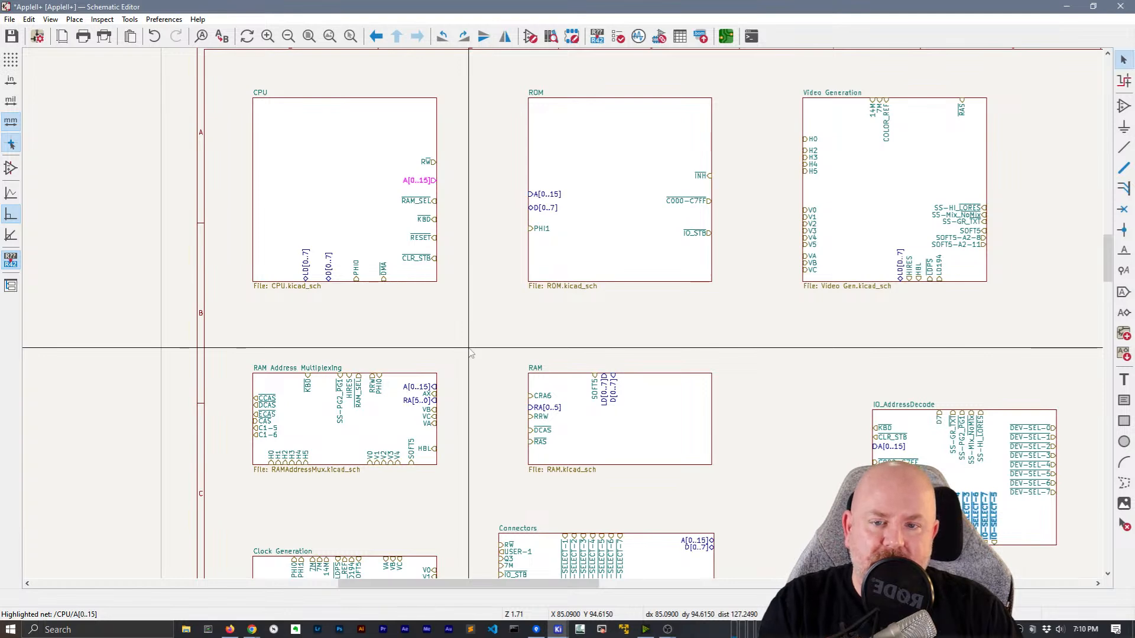
middle_drag(471, 353, 311, 135)
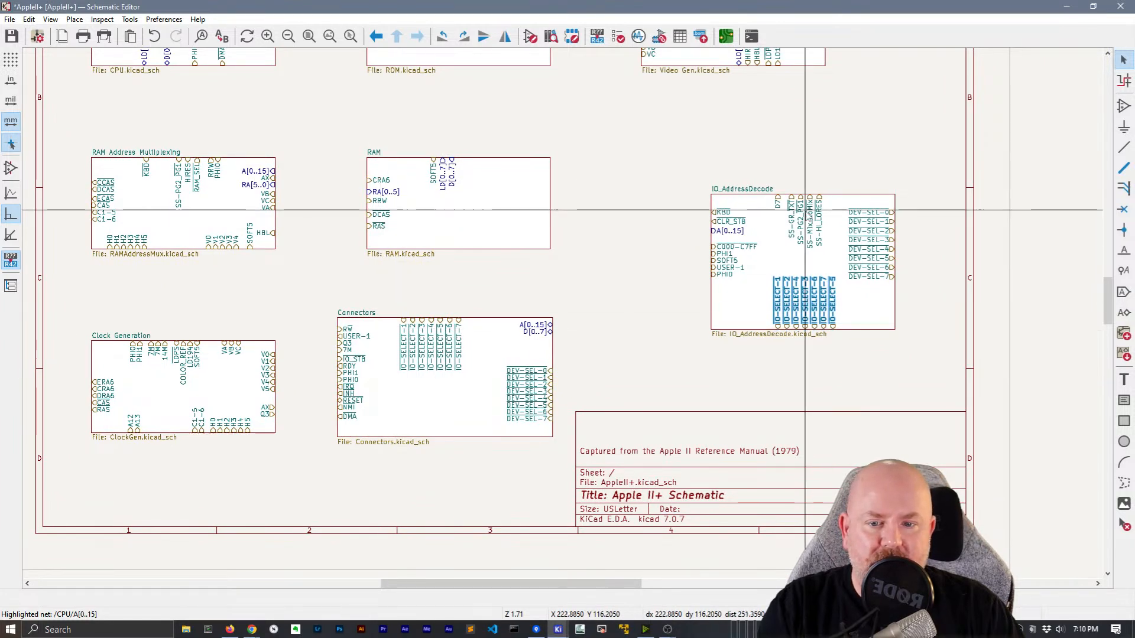
click(369, 350)
drag(369, 349, 840, 412)
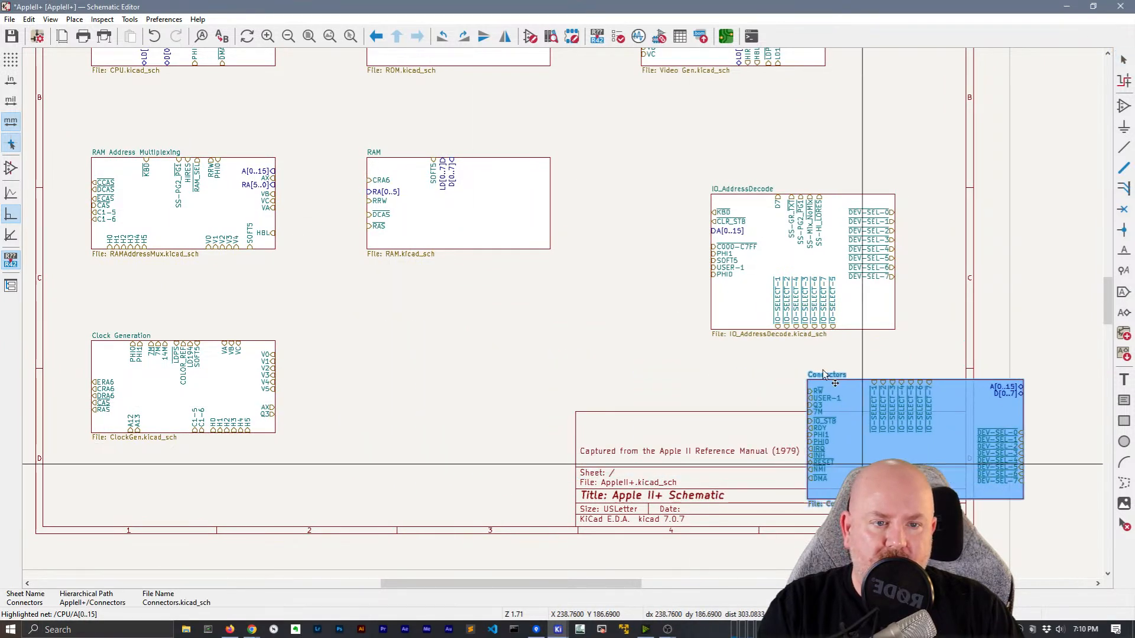
click(739, 310)
drag(739, 310, 592, 367)
click(864, 376)
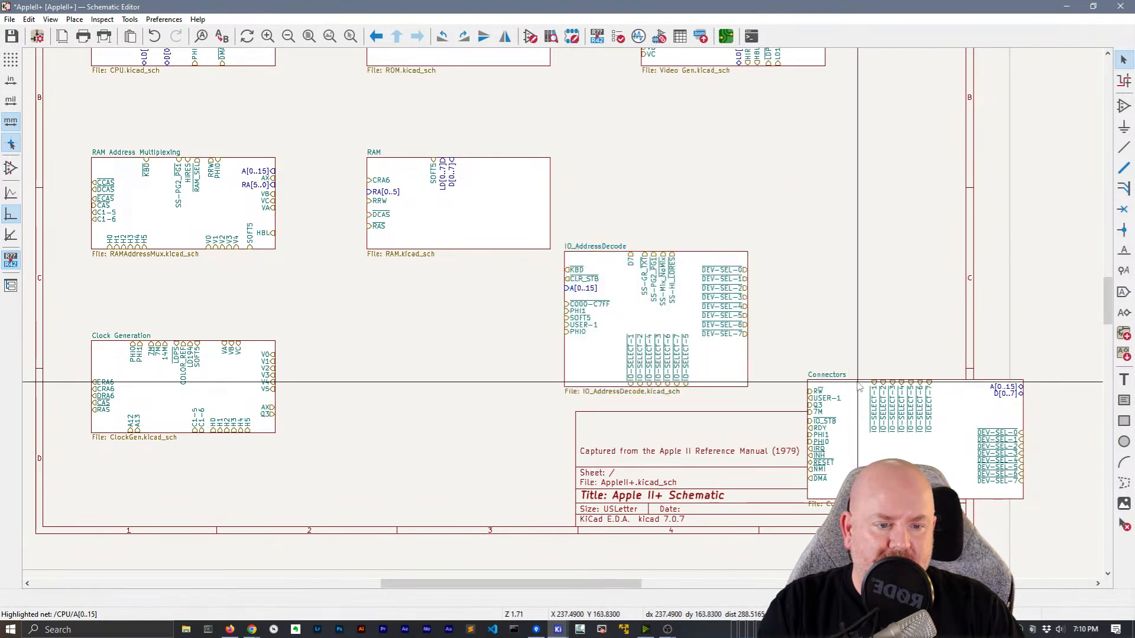
click(860, 387)
drag(860, 387, 875, 136)
drag(936, 247, 936, 373)
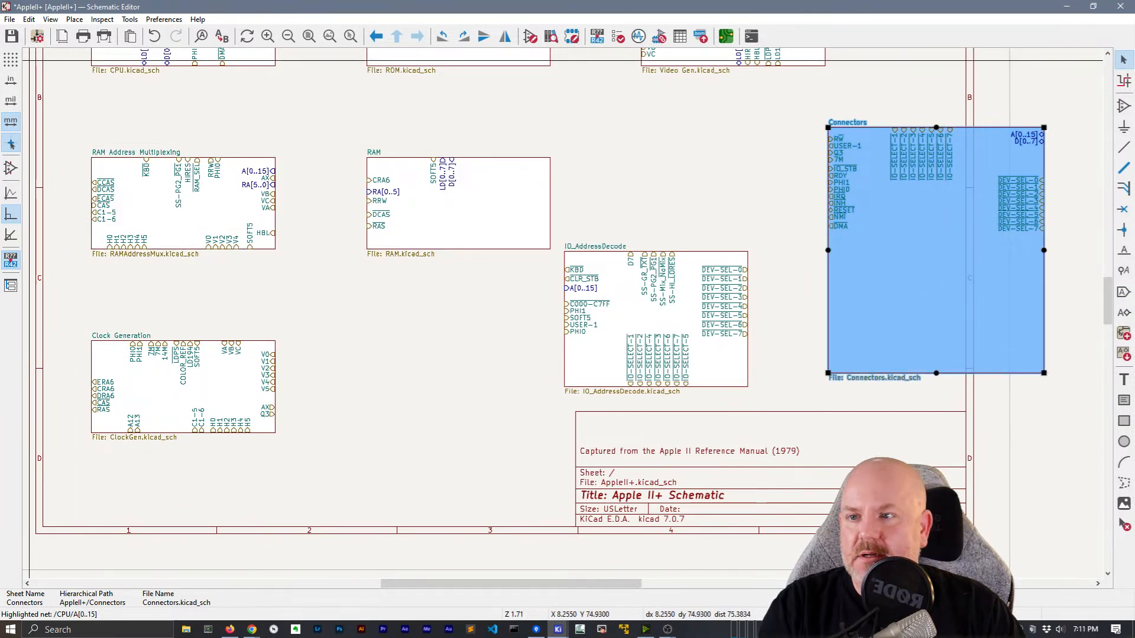
click(62, 37)
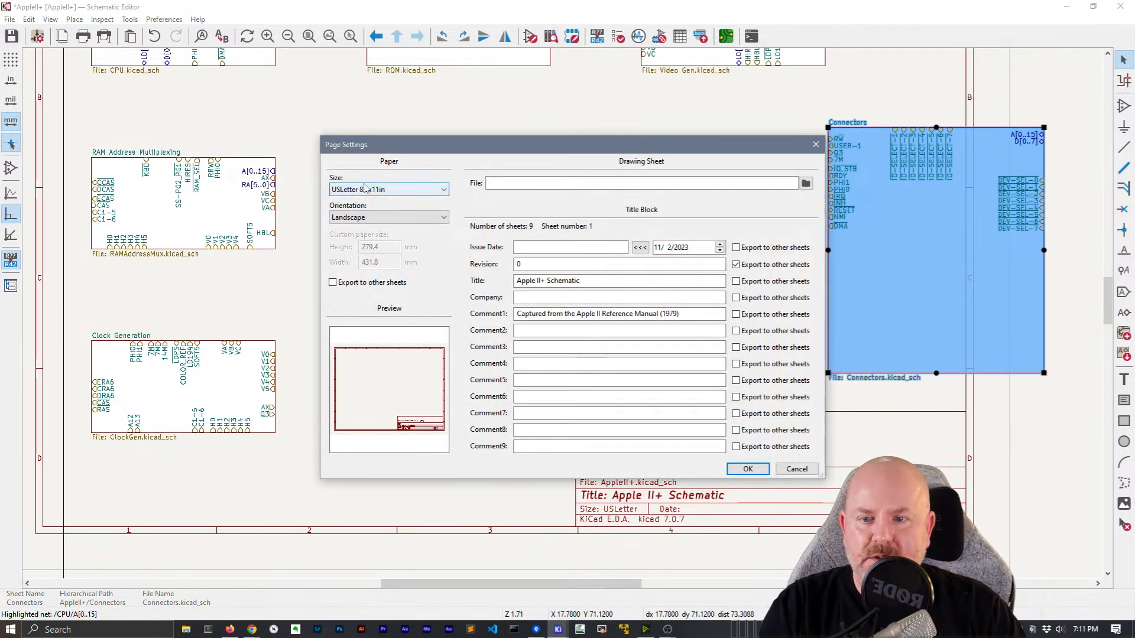
Change the page size from US Letter to A3 297x420mm
click(366, 188)
click(373, 219)
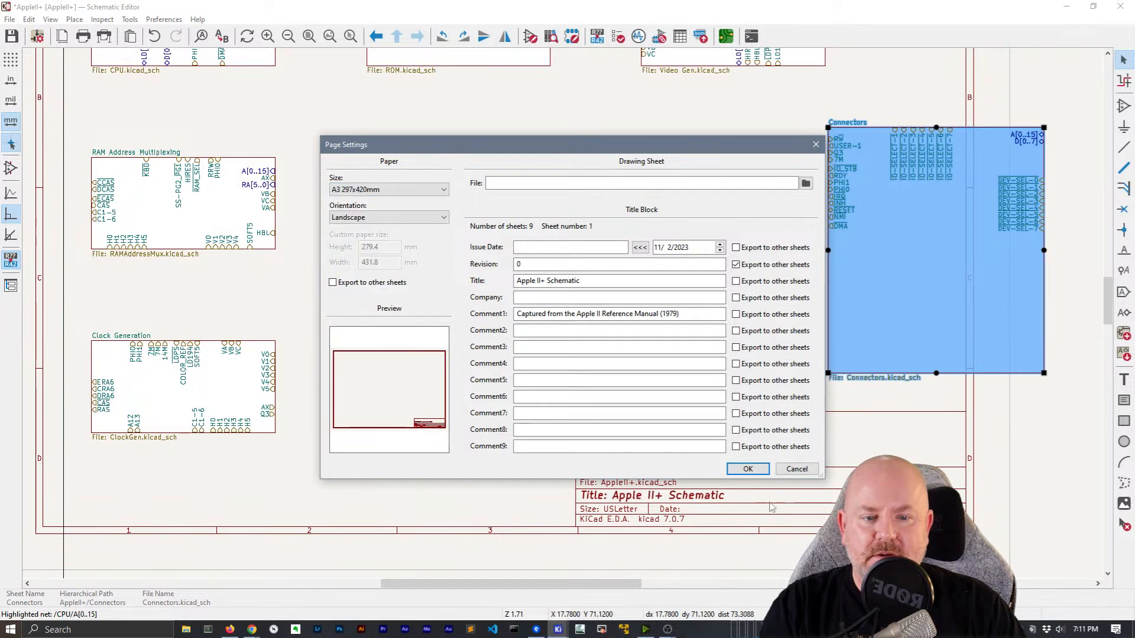
click(747, 469)
scroll(474, 309, down, 5)
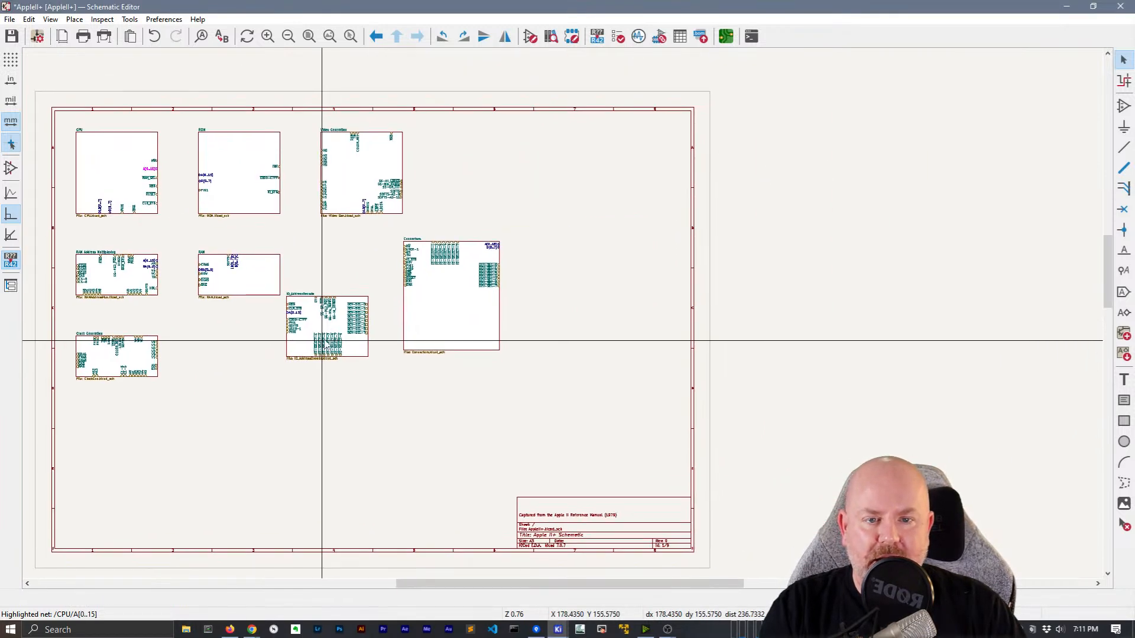
scroll(433, 289, up, 5)
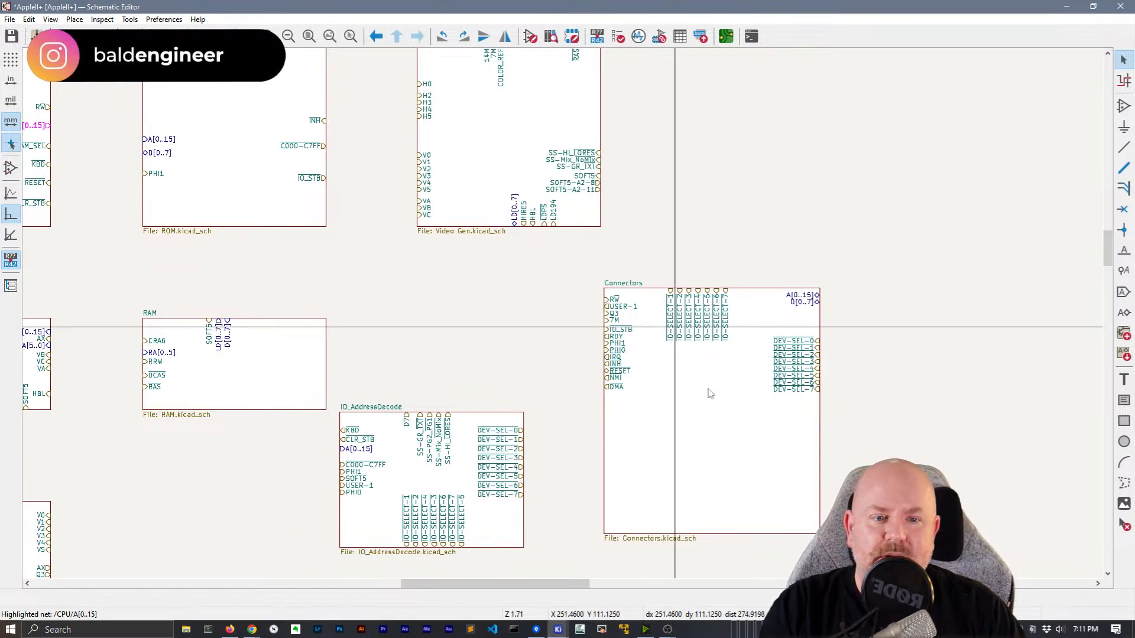
Move the Connectors sheet right and place a resized IO_AddressDecode sheet beside it
drag(946, 526, 834, 432)
middle_drag(847, 467, 772, 431)
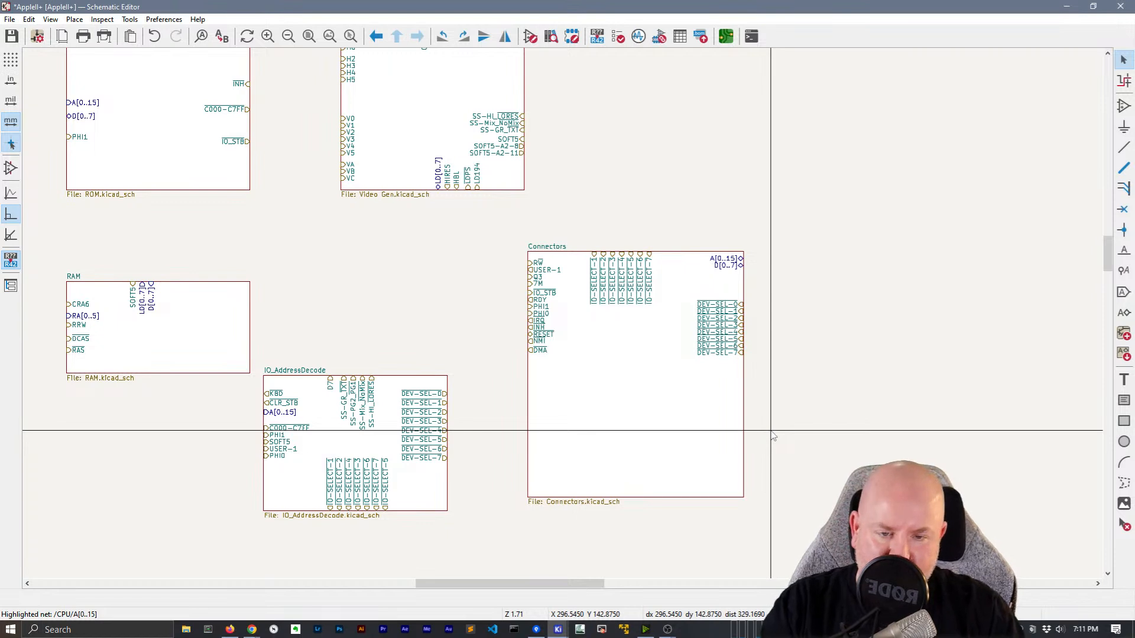
click(654, 402)
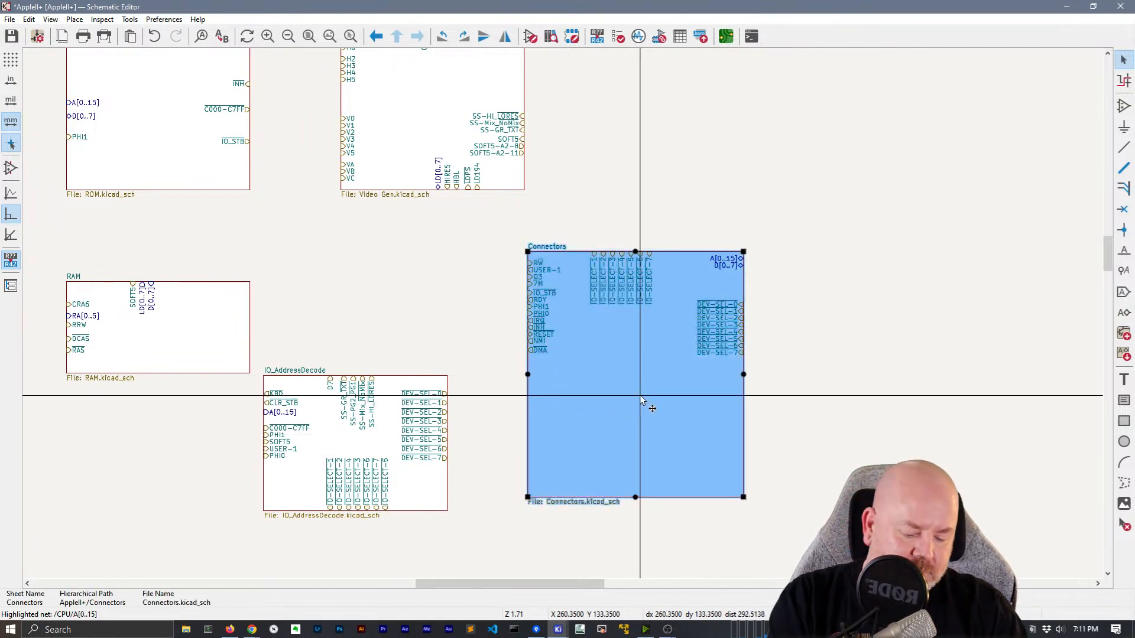
drag(640, 395, 800, 458)
click(427, 492)
drag(427, 492, 622, 437)
middle_drag(692, 492, 603, 280)
click(578, 268)
click(520, 218)
drag(475, 237, 478, 346)
click(491, 400)
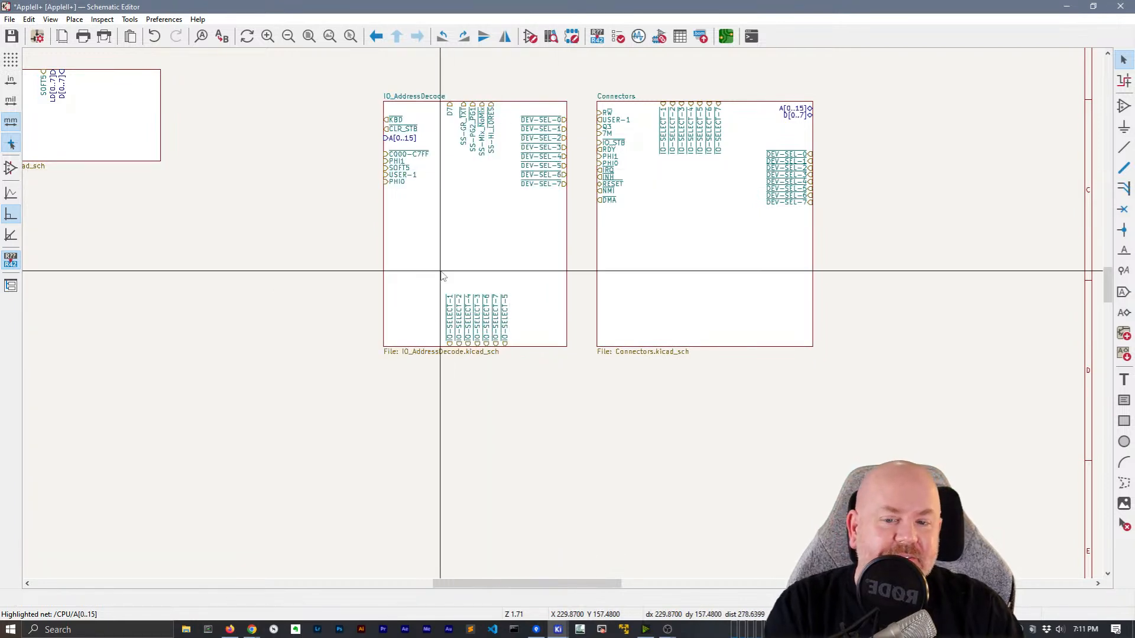
Slide the IO-SELECT pins and both sheets' DEV-SEL pins lower along their edges
drag(443, 275, 529, 385)
mouse_move(476, 345)
mouse_down()
mouse_move(374, 301)
mouse_move(398, 348)
mouse_move(578, 314)
mouse_move(553, 346)
mouse_move(491, 353)
mouse_up()
drag(578, 202, 566, 301)
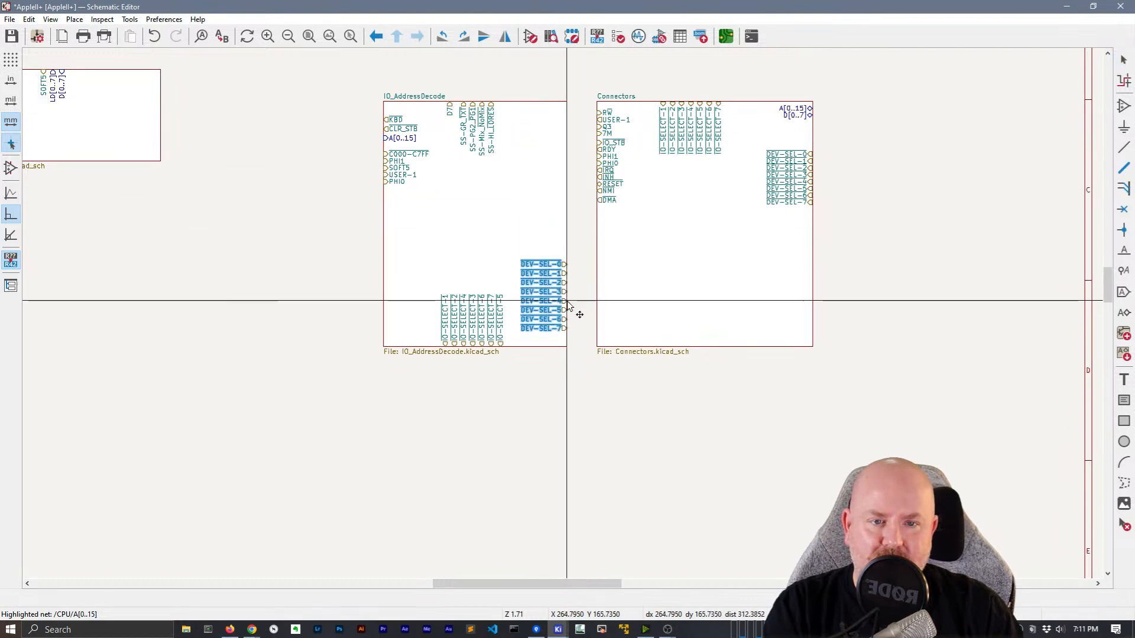
drag(841, 228, 780, 188)
click(813, 224)
drag(748, 143, 862, 236)
drag(788, 172, 585, 282)
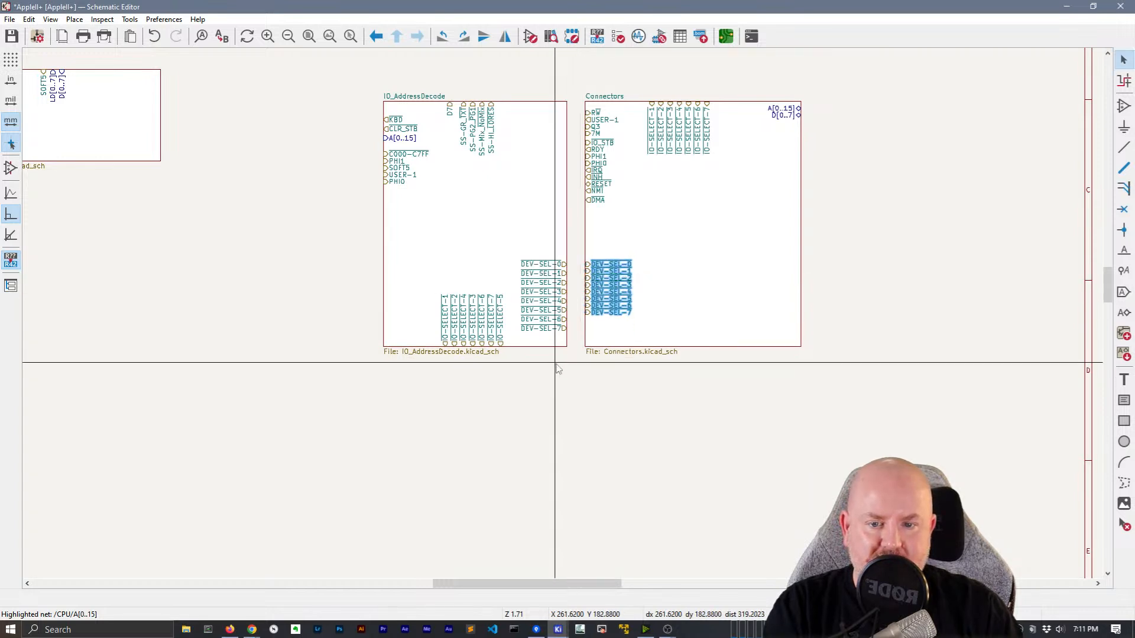
Shift IO_AddressDecode slightly left and gather its IO-SELECT pins, moving IO-SELECT-4 down the right edge
click(557, 363)
mouse_move(452, 309)
mouse_down()
mouse_move(473, 316)
mouse_move(459, 316)
mouse_up()
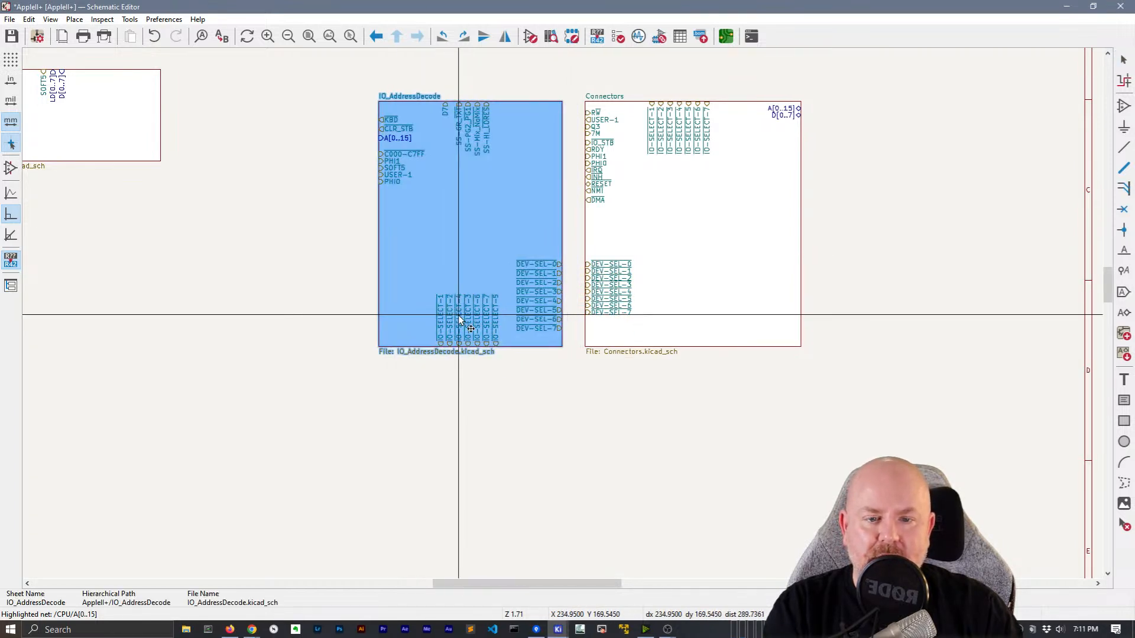
click(506, 376)
mouse_move(418, 273)
mouse_down()
mouse_move(511, 371)
mouse_move(536, 227)
mouse_move(562, 208)
mouse_move(561, 151)
mouse_move(544, 148)
mouse_move(566, 184)
mouse_move(550, 130)
mouse_up()
click(571, 155)
Place IO-SELECT-2 and then IO-SELECT-1 above the stacked pins on the right edge
scroll(550, 130, up, 3)
scroll(549, 130, down, 1)
scroll(550, 130, up, 1)
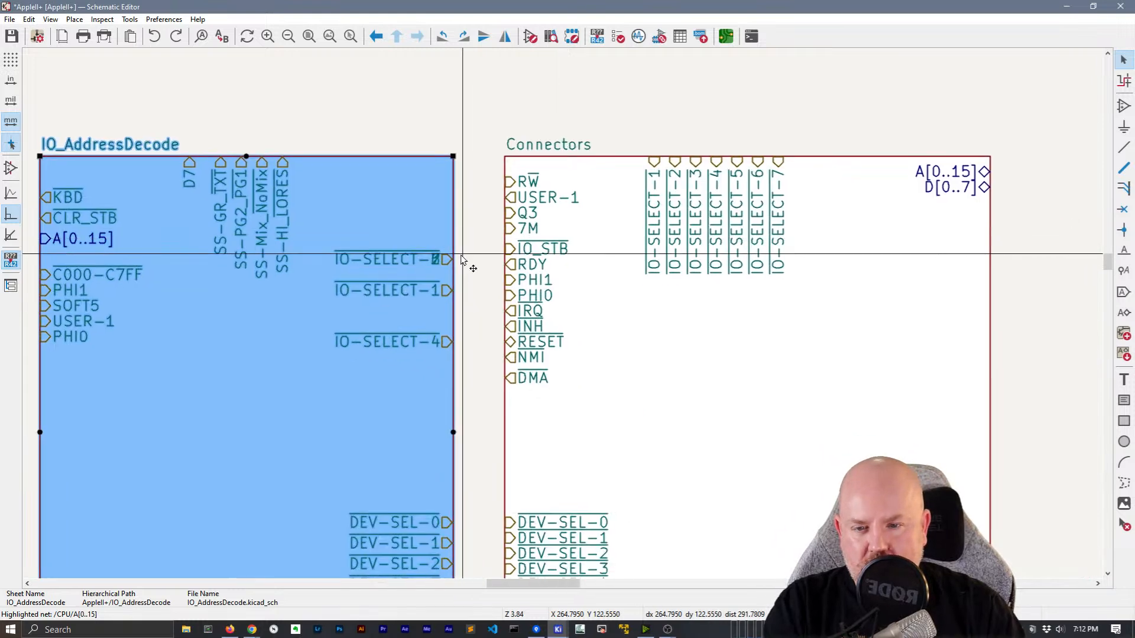
click(462, 260)
click(423, 263)
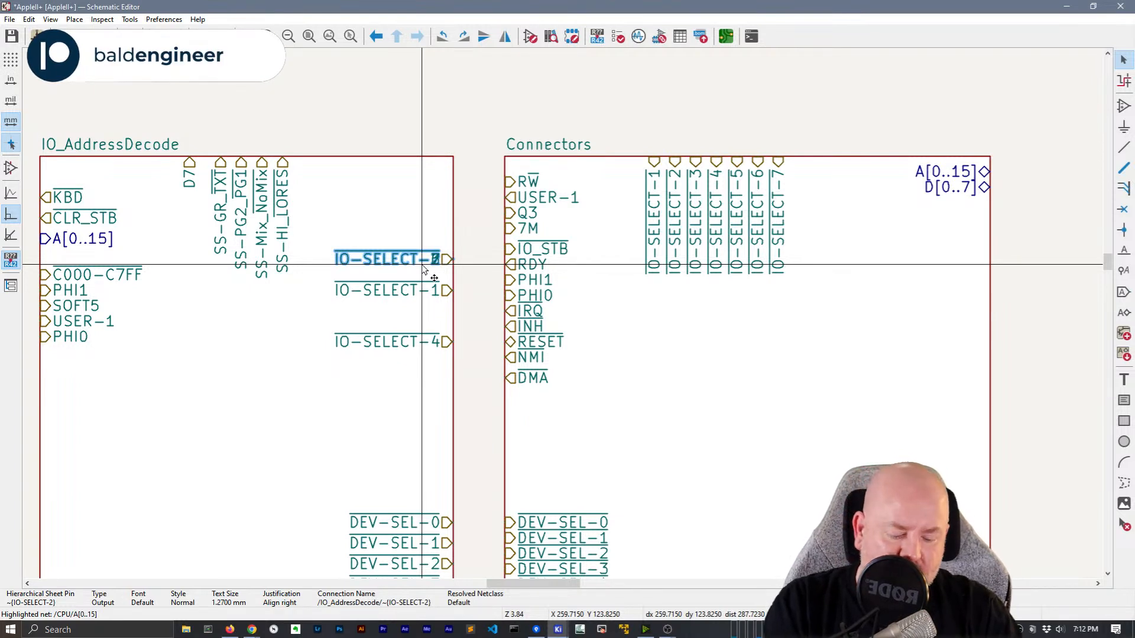
key(m)
click(454, 239)
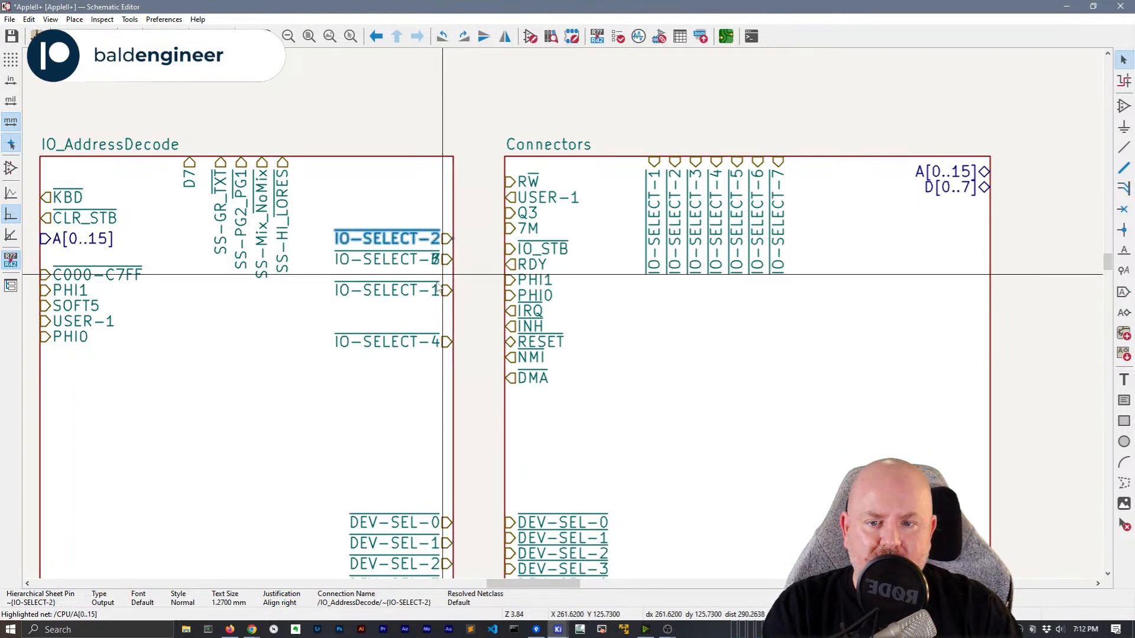
click(443, 289)
key(m)
click(453, 218)
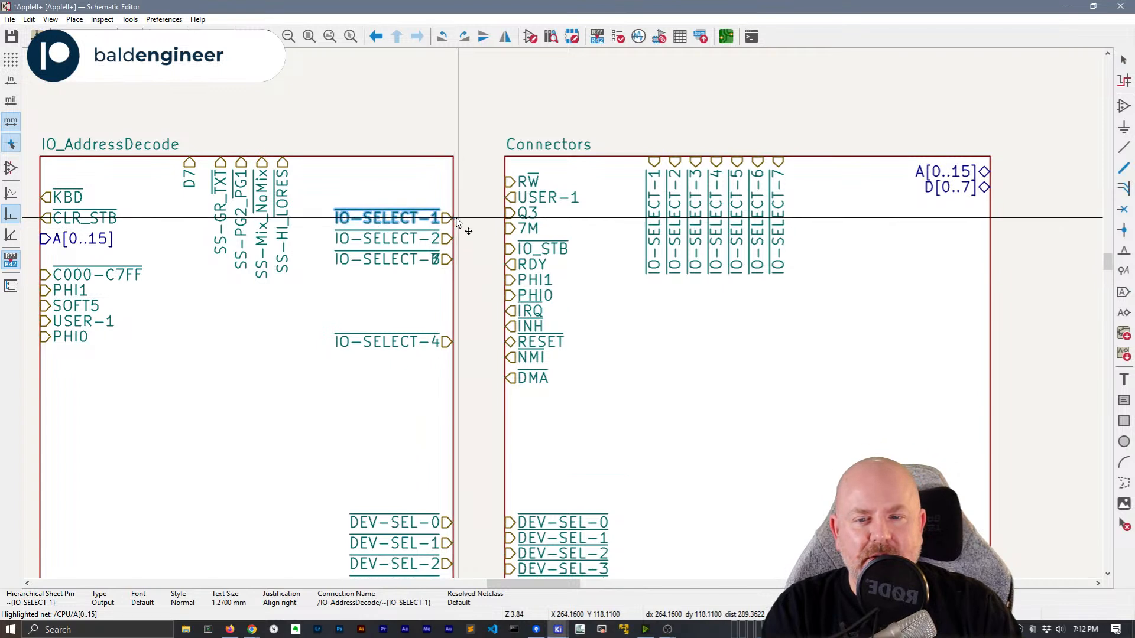
Reposition IO-SELECT-3, 7, 6 and 5 lower on the right edge
click(442, 263)
key(m)
click(451, 363)
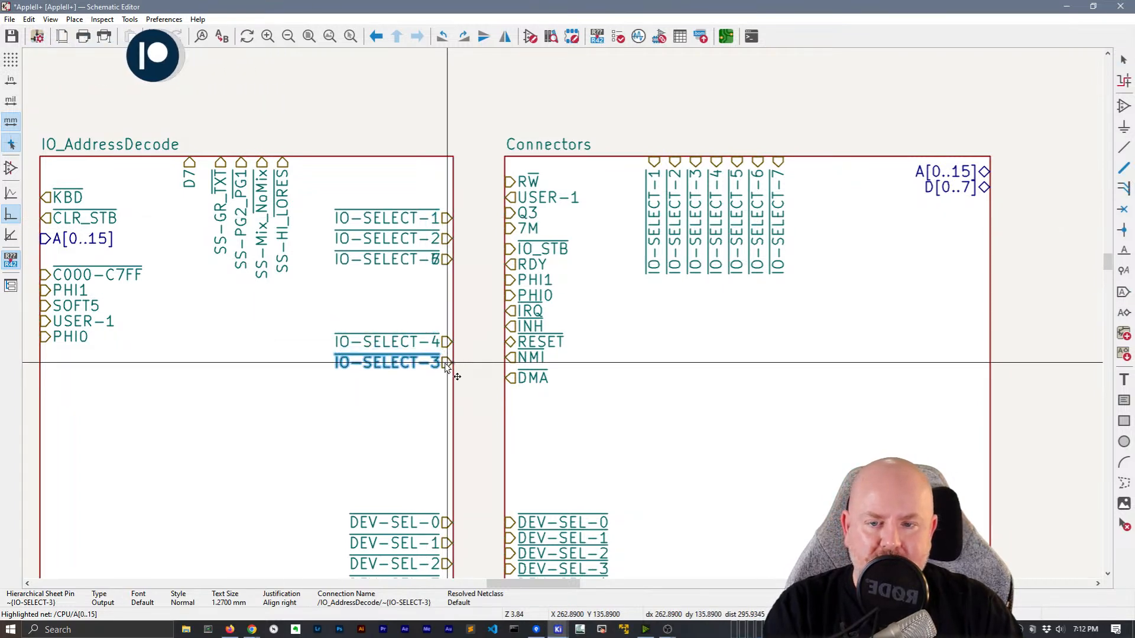
click(431, 264)
key(m)
click(449, 321)
click(452, 267)
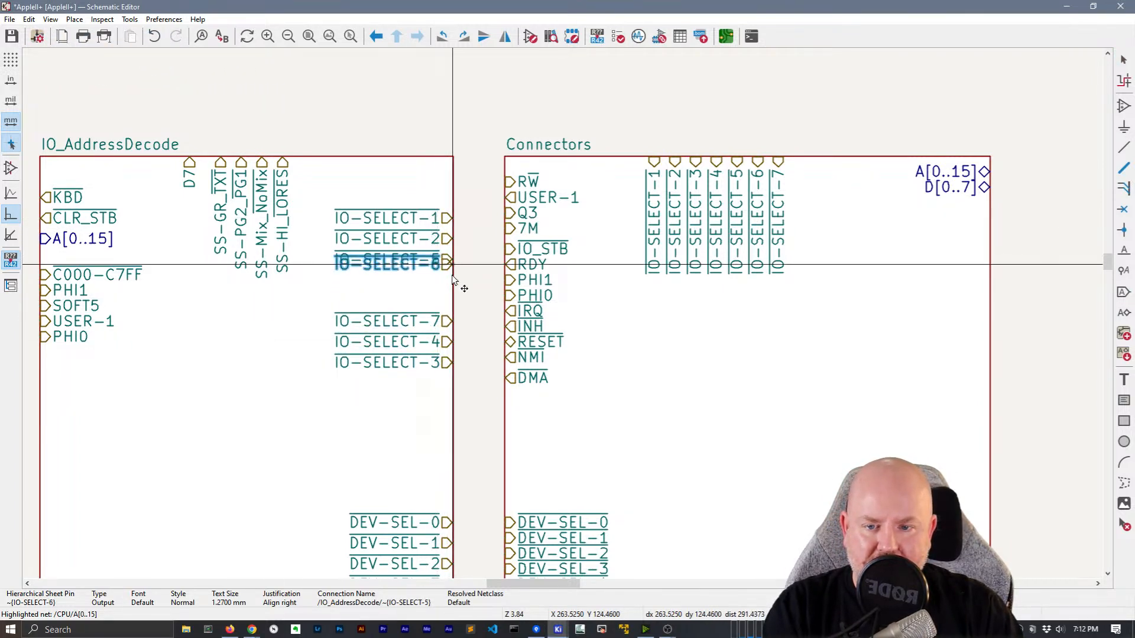
key(m)
click(452, 300)
click(443, 362)
key(m)
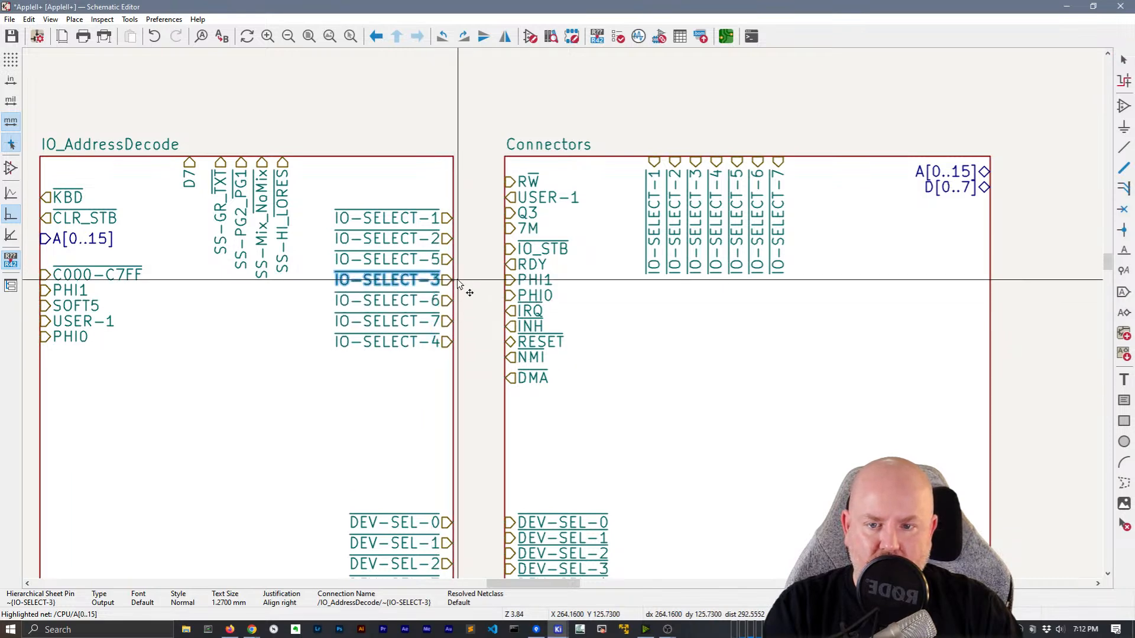
click(449, 280)
click(443, 260)
key(m)
click(452, 363)
Put IO-SELECT-3 under 2 and IO-SELECT-4 under 3, pushing 6 and 7 further down
key(m)
click(452, 362)
key(Escape)
click(449, 281)
key(m)
click(451, 259)
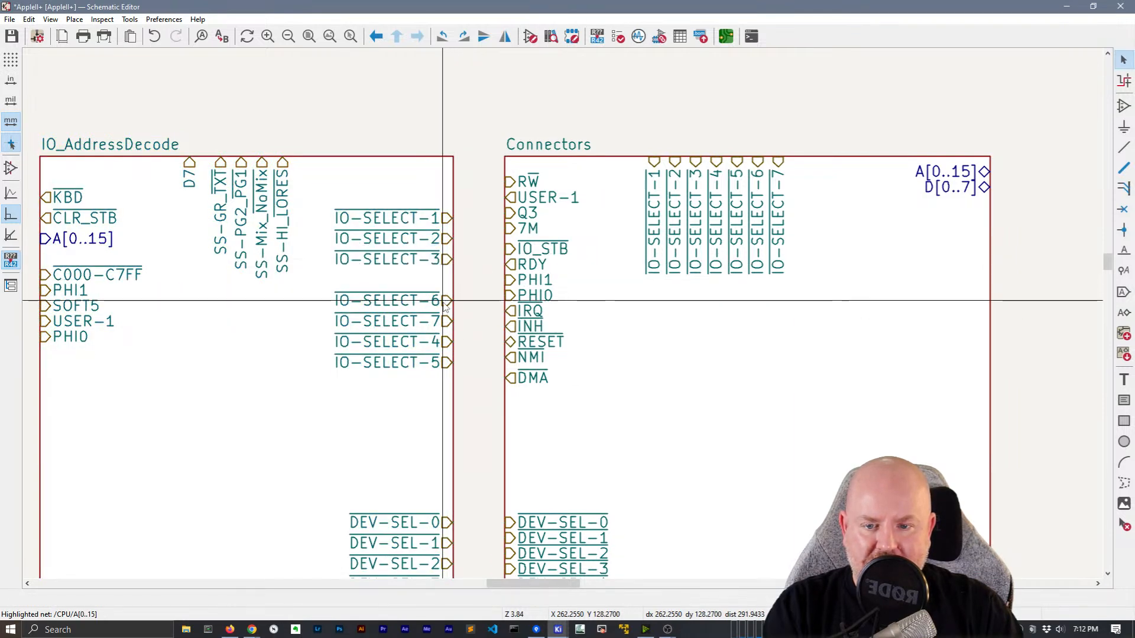
click(446, 342)
key(m)
click(478, 283)
click(449, 301)
key(m)
click(468, 345)
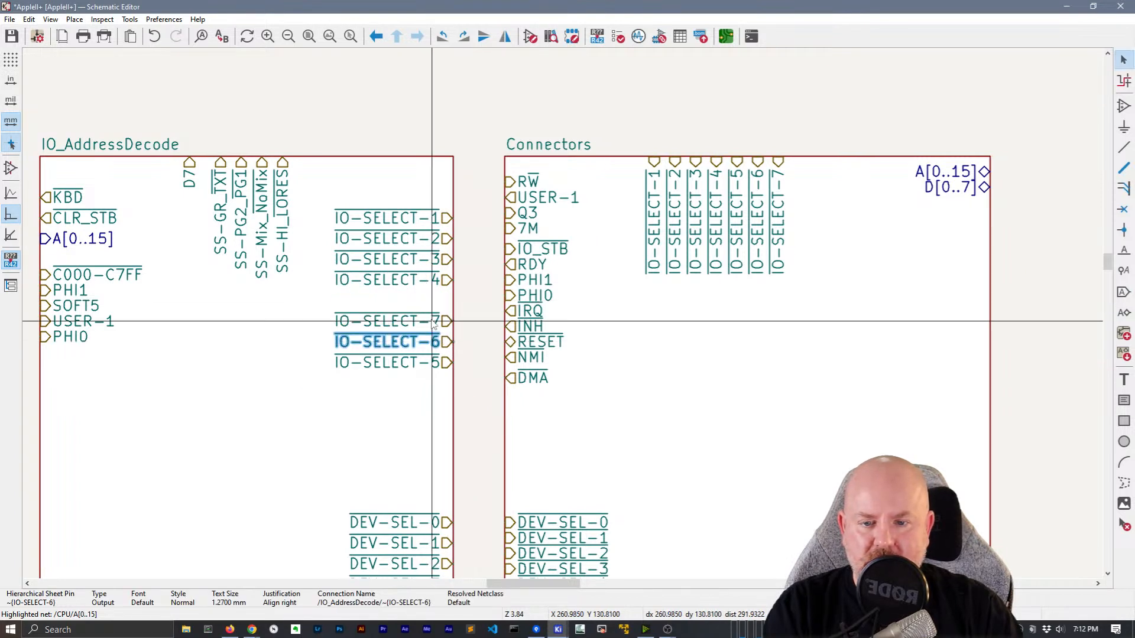
click(431, 322)
key(m)
click(455, 387)
click(431, 340)
key(m)
click(452, 373)
Stack IO-SELECT-5, 6 and 7 evenly below IO-SELECT-4
click(450, 360)
key(m)
click(449, 295)
click(449, 369)
key(m)
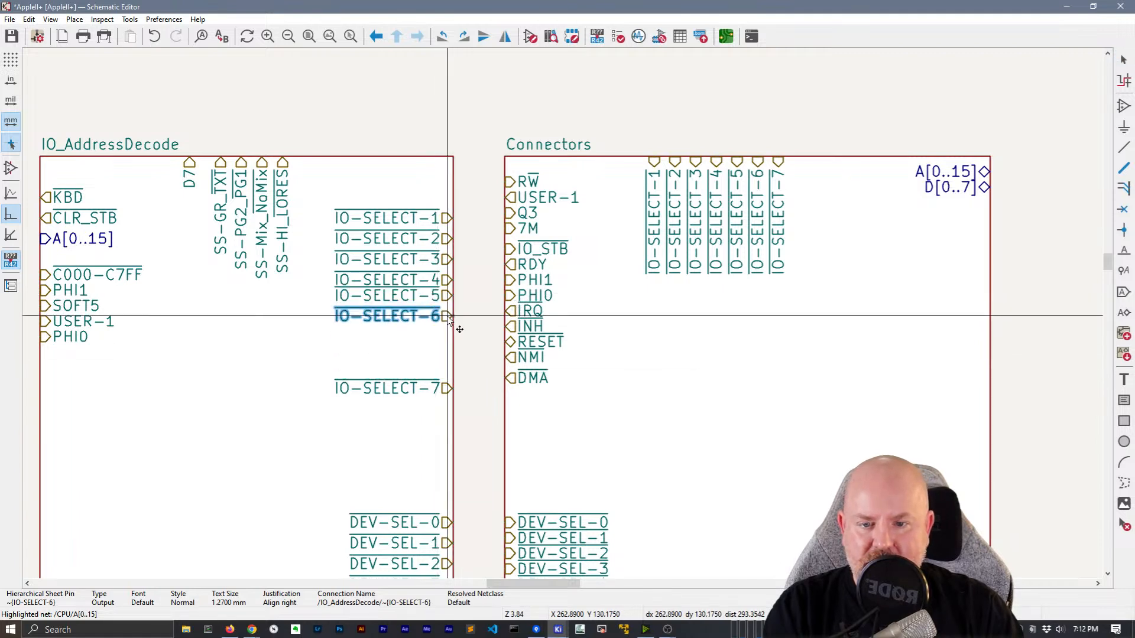
click(446, 316)
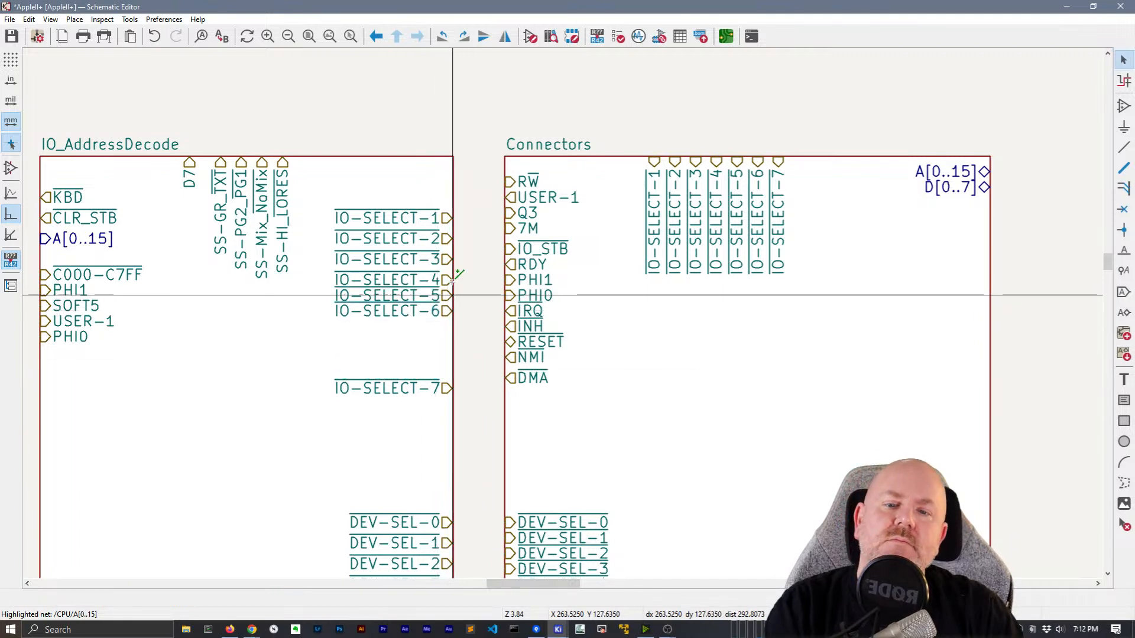
click(445, 317)
key(m)
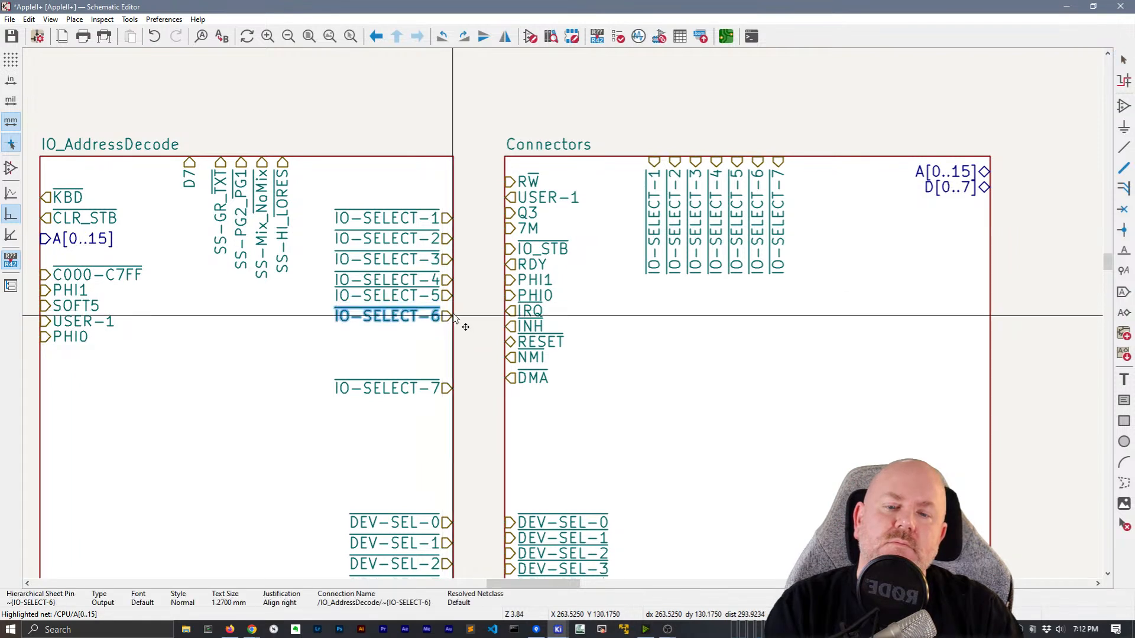
click(468, 301)
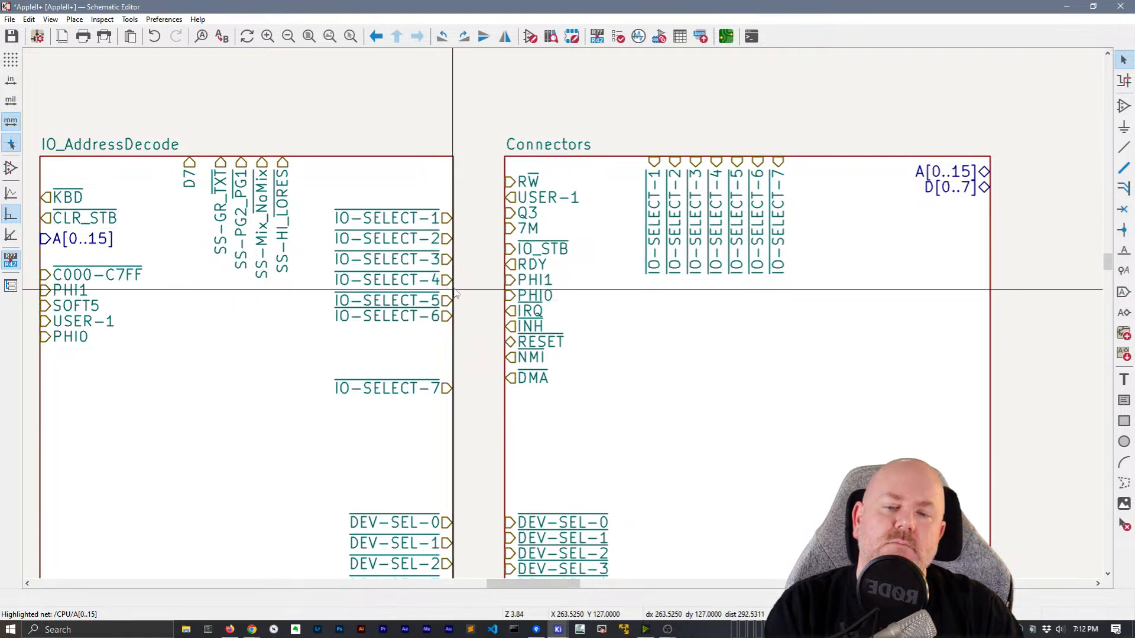
drag(453, 316, 453, 322)
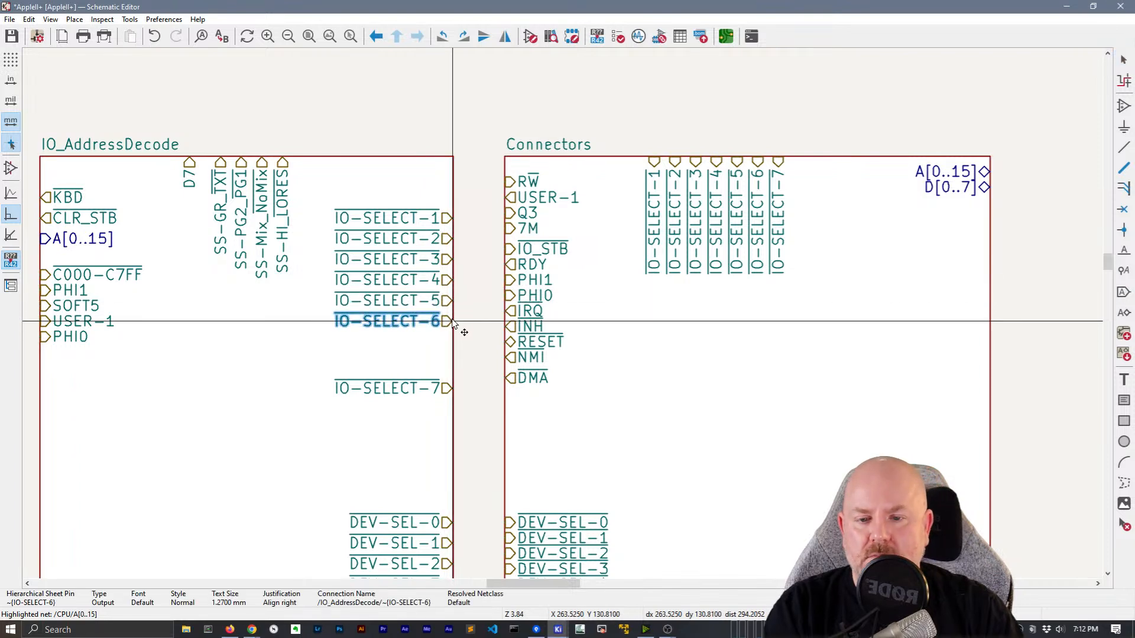
click(470, 317)
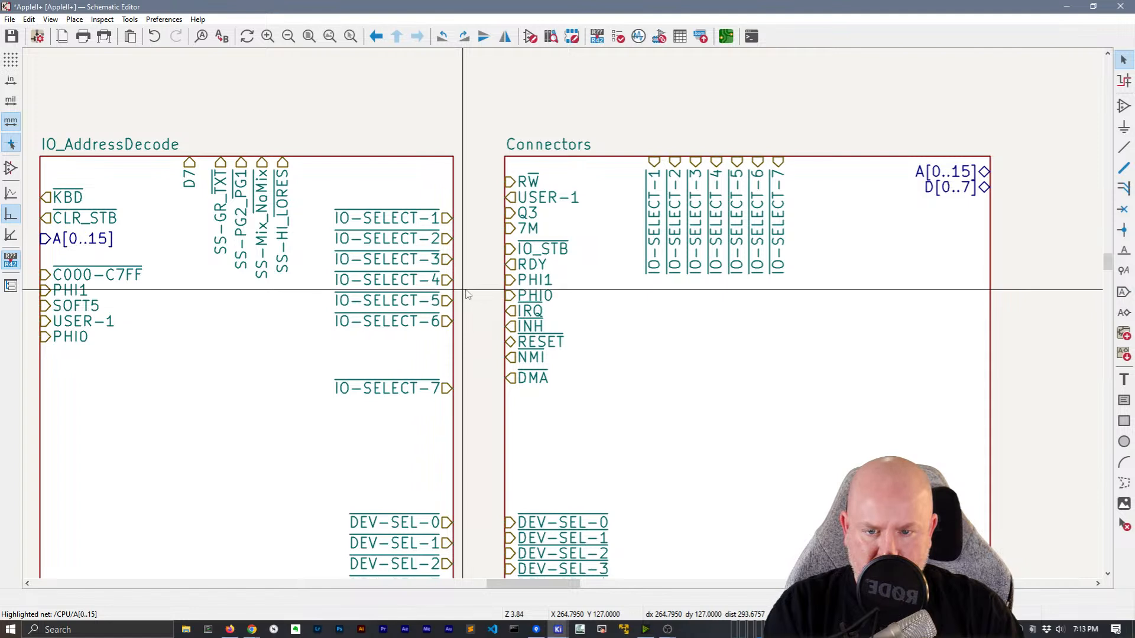
drag(461, 388, 467, 349)
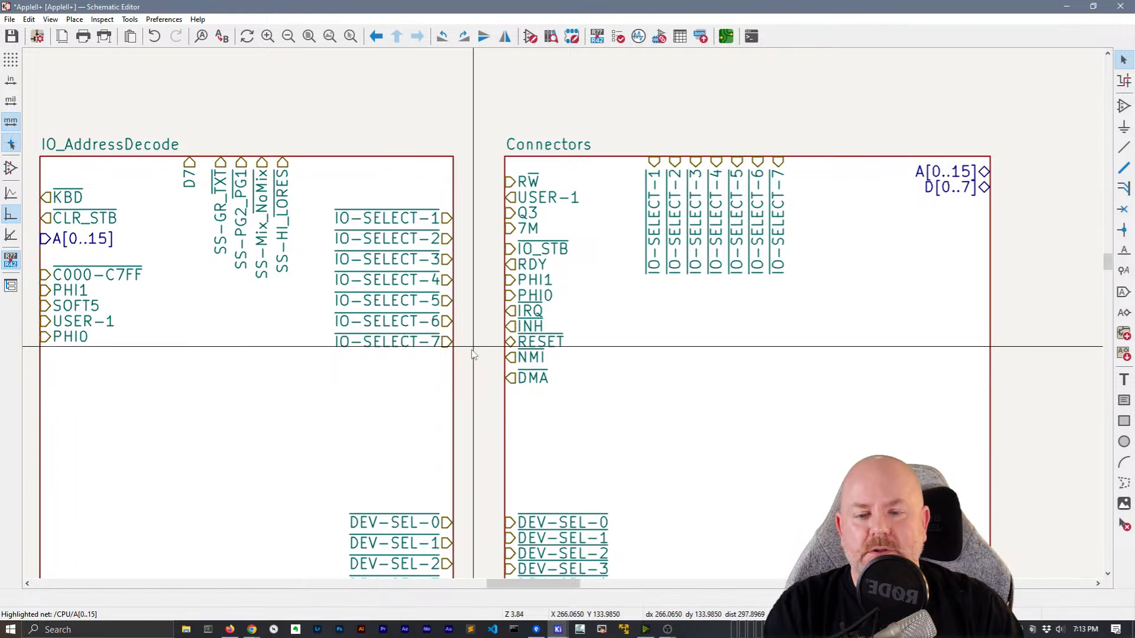
Lower the Connectors DEV-SEL-5, 6 and 7 pins to match their partner pins
scroll(464, 334, down, 4)
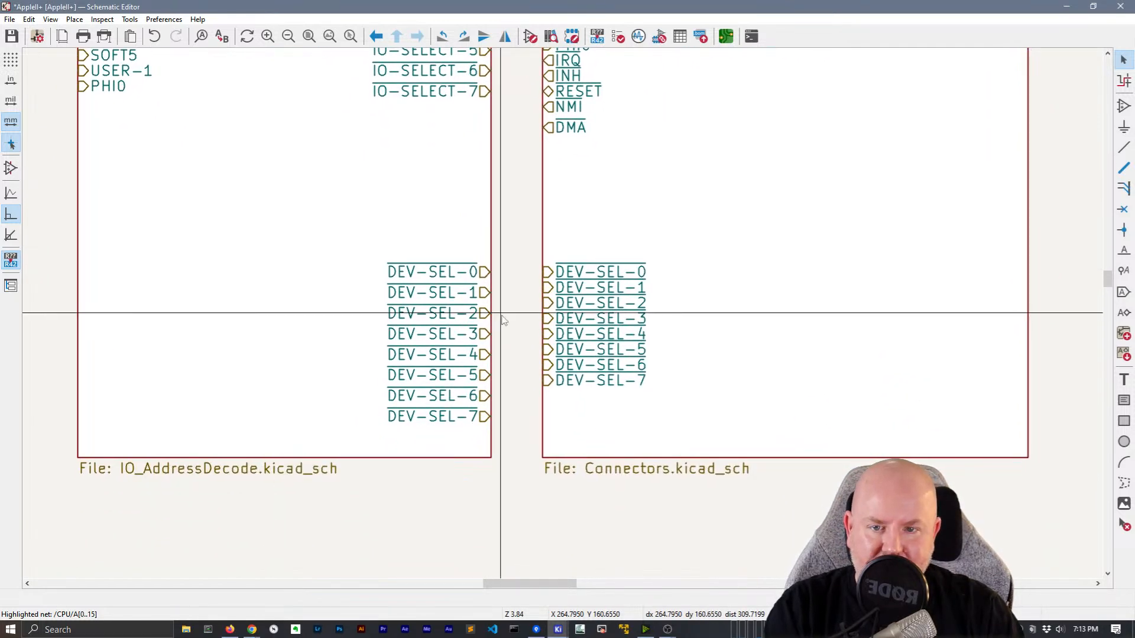
scroll(502, 320, down, 4)
scroll(562, 314, up, 4)
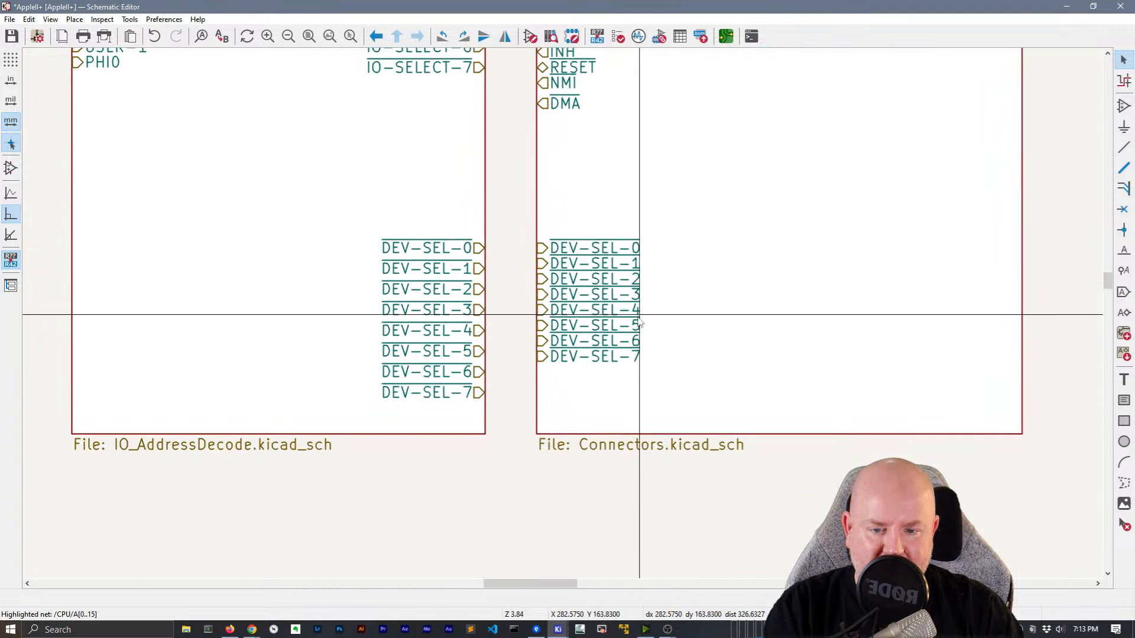
drag(541, 357, 538, 393)
drag(539, 340, 538, 372)
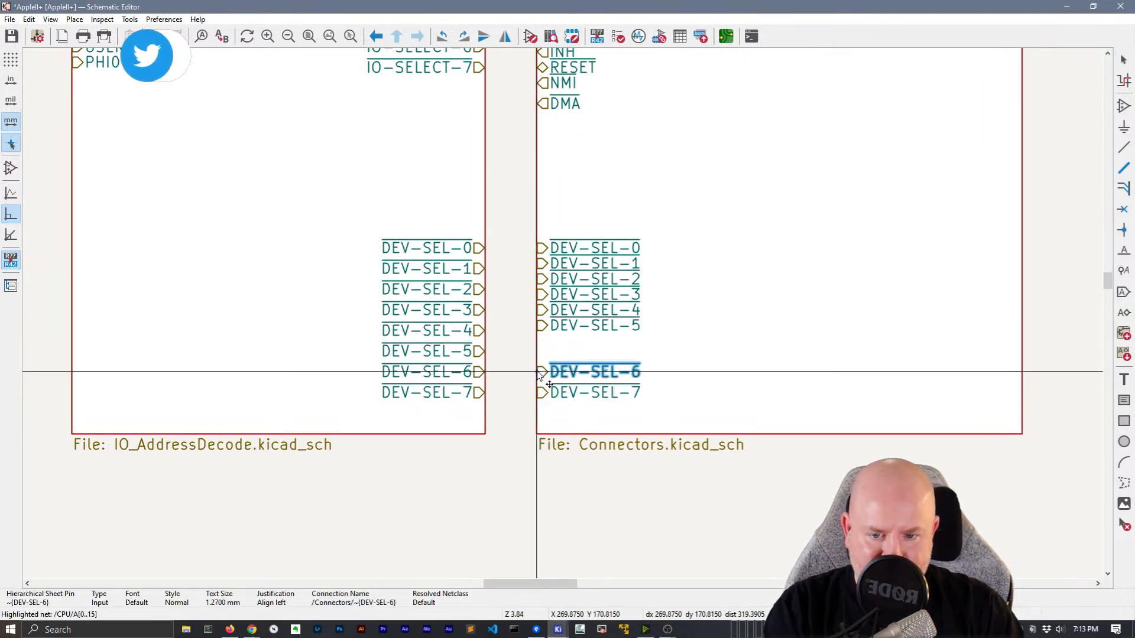
drag(536, 324, 536, 271)
Move the Connectors control pins to its right edge
scroll(530, 310, down, 4)
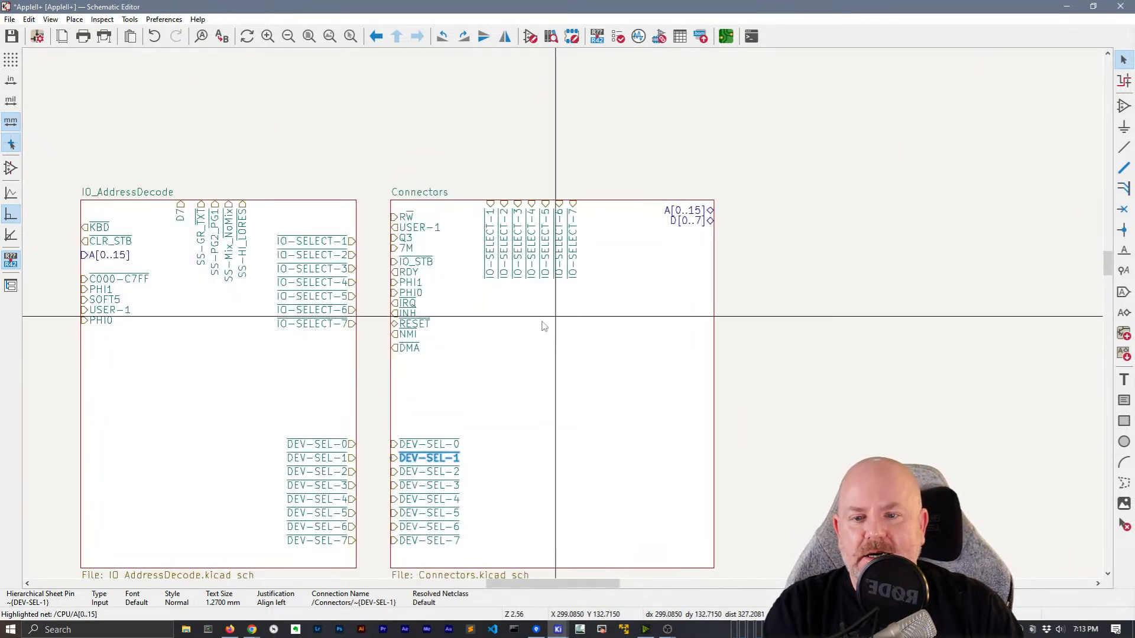
scroll(470, 303, up, 1)
drag(524, 412, 449, 173)
click(417, 233)
drag(464, 402, 546, 407)
click(415, 202)
drag(470, 266, 985, 322)
Place Connectors' IO-SELECT-7 through IO-SELECT-1 in order on its left edge
drag(717, 246, 399, 348)
drag(696, 225, 440, 325)
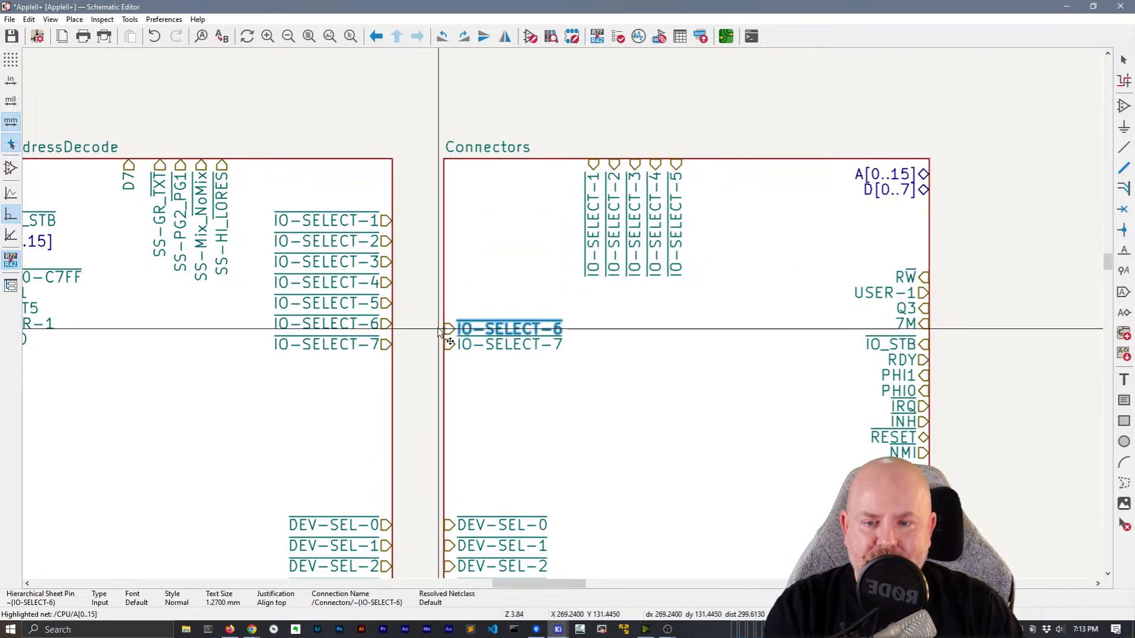
drag(671, 239, 448, 304)
drag(655, 237, 450, 285)
drag(631, 246, 453, 263)
drag(615, 231, 453, 242)
drag(590, 227, 460, 214)
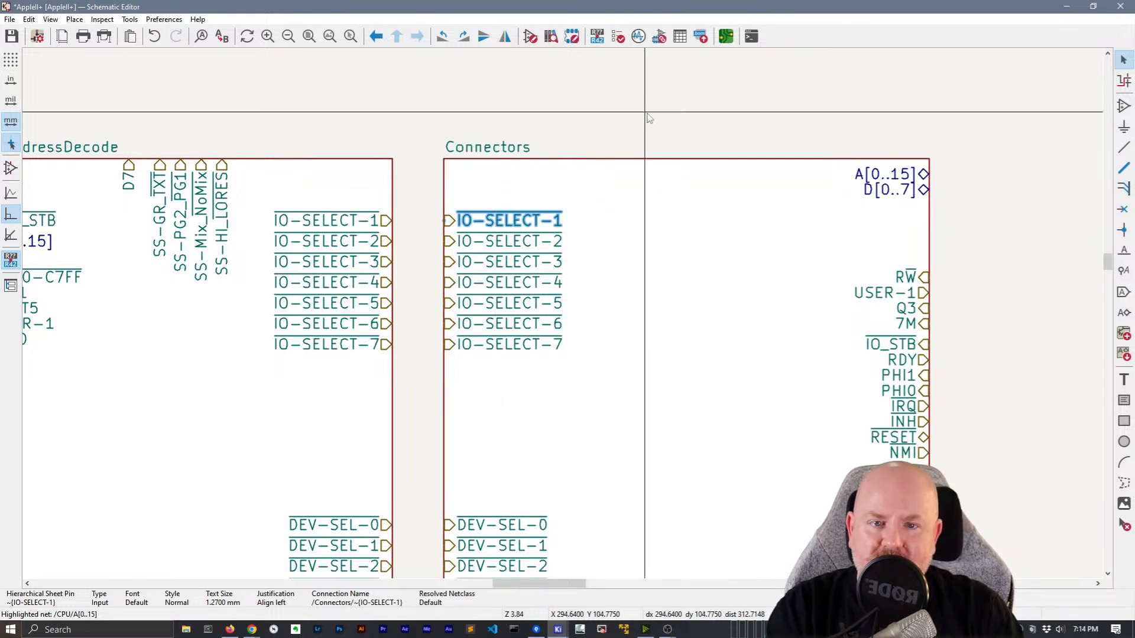
click(624, 128)
Narrow the Connectors sheet from its left side
scroll(624, 129, down, 1)
middle_drag(565, 337, 608, 240)
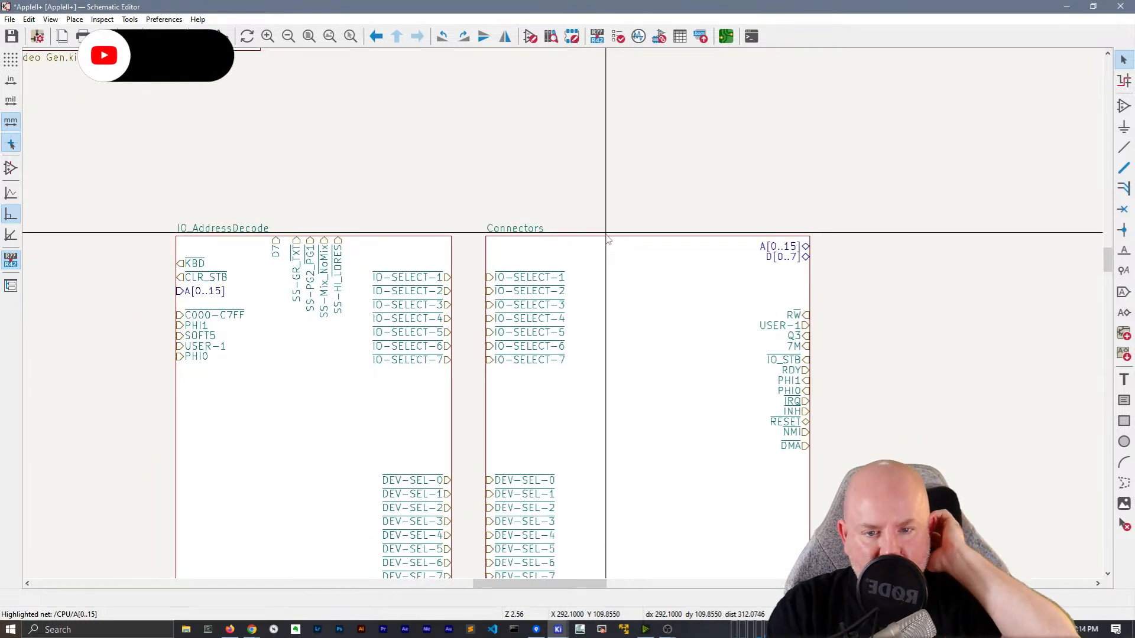
middle_drag(629, 294, 578, 197)
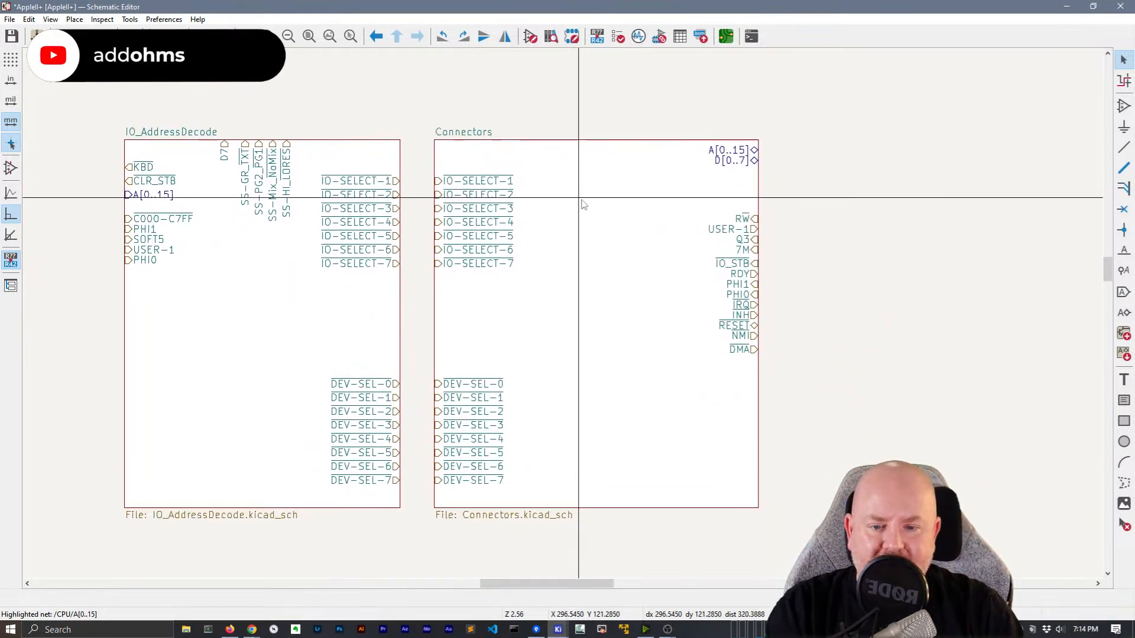
click(437, 332)
drag(435, 328, 531, 326)
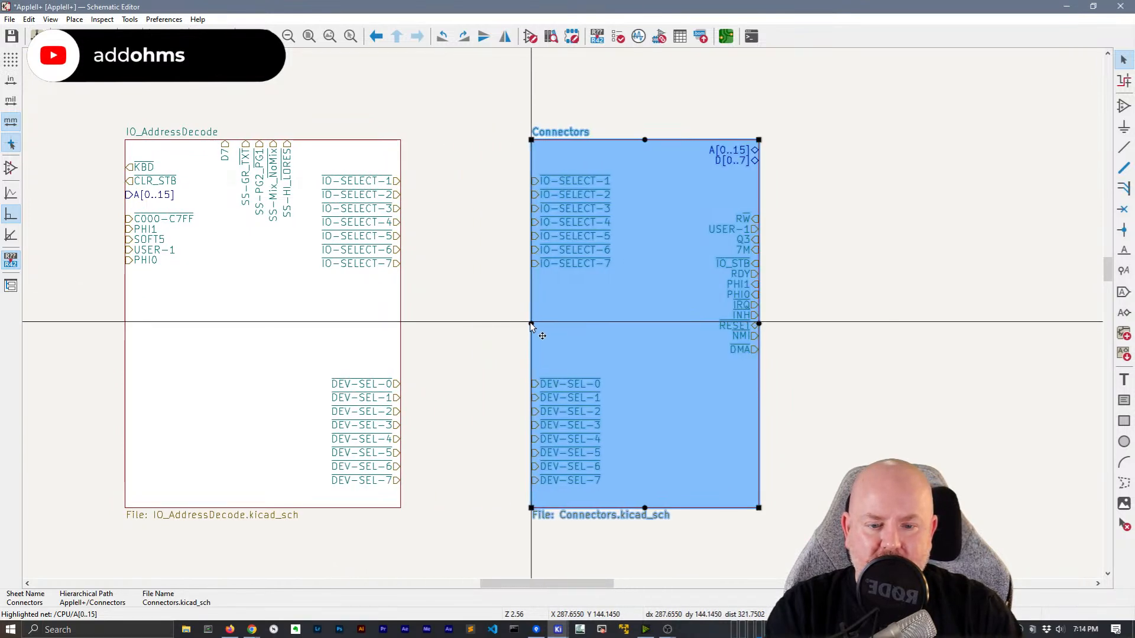
click(408, 322)
Shift the Connectors IO-SELECT pins down level with IO_AddressDecode's IO-SELECT pins
middle_drag(438, 298, 468, 235)
scroll(598, 272, up, 2)
drag(730, 233, 793, 225)
click(541, 97)
drag(660, 159, 611, 294)
click(567, 296)
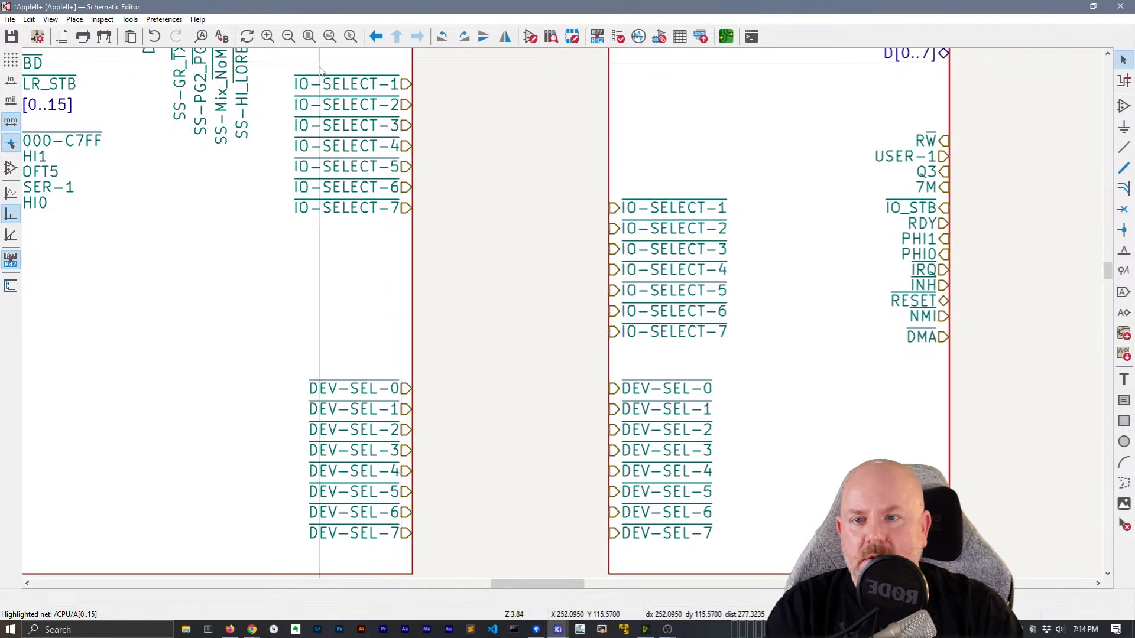
drag(283, 74, 419, 336)
click(523, 326)
Move the Connectors sheet closer to IO_AddressDecode
scroll(561, 313, down, 2)
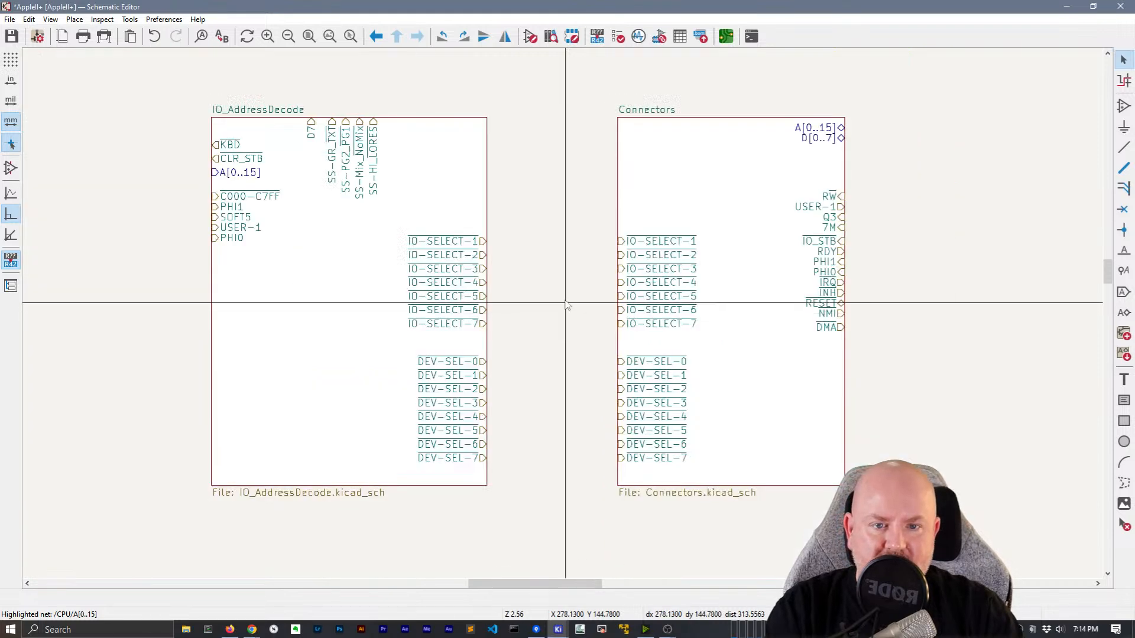
click(631, 188)
drag(632, 188, 579, 186)
click(455, 118)
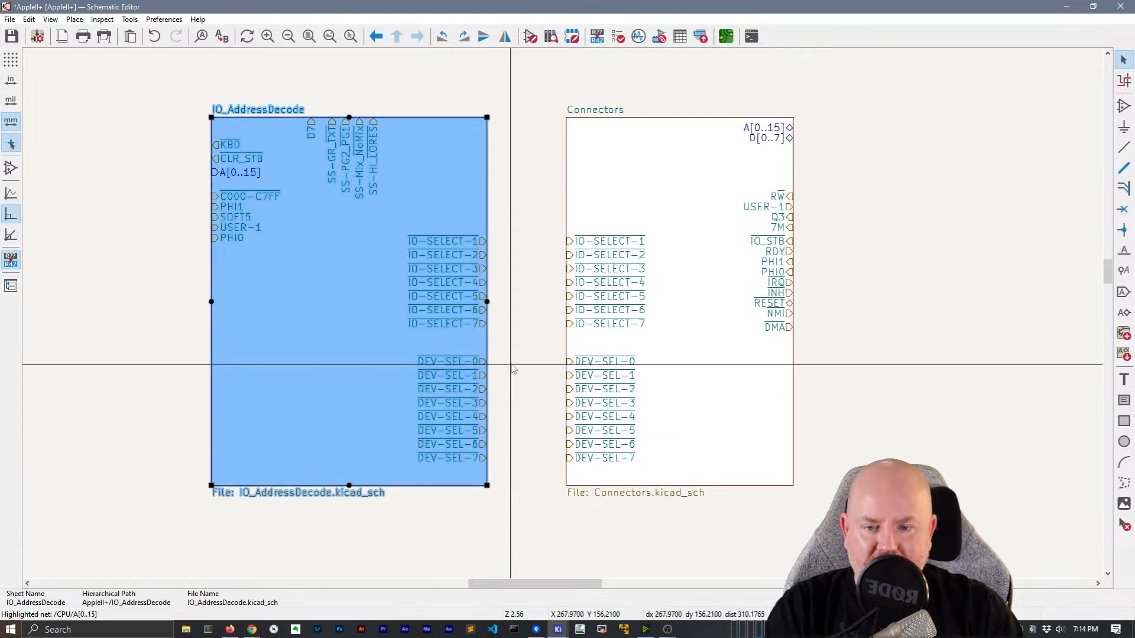
Move Connectors' A[0..15] and D[0..7] pins onto its top edge
scroll(507, 372, up, 2)
middle_drag(476, 445, 530, 510)
drag(944, 170, 727, 161)
drag(944, 184, 748, 167)
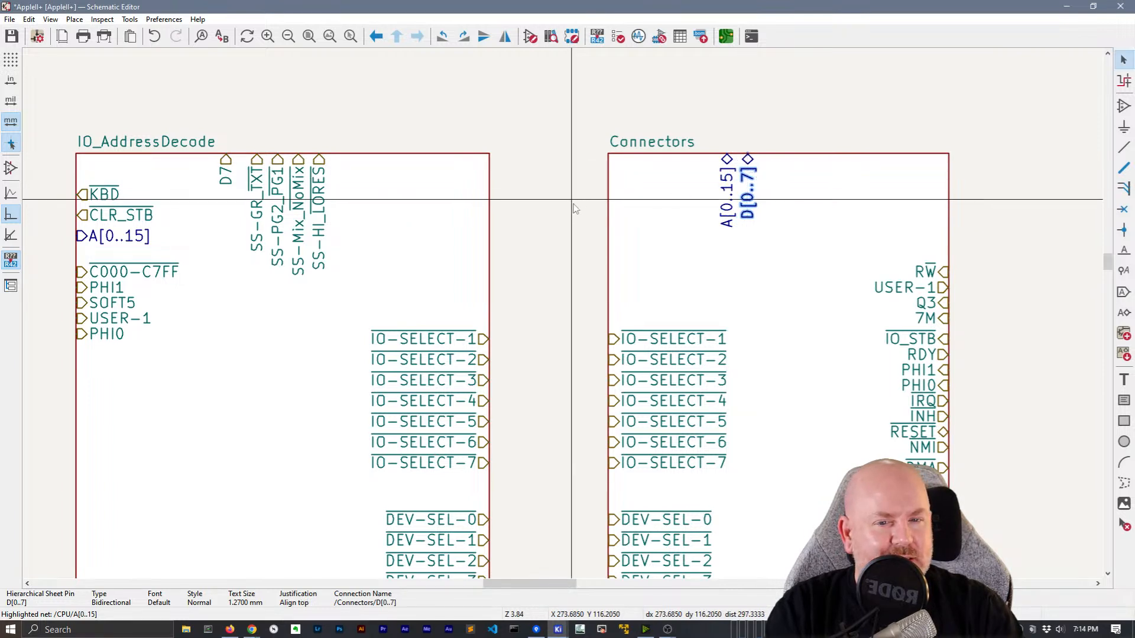
Move IO_AddressDecode's A[0..15] pin from its left edge to its top edge
click(96, 241)
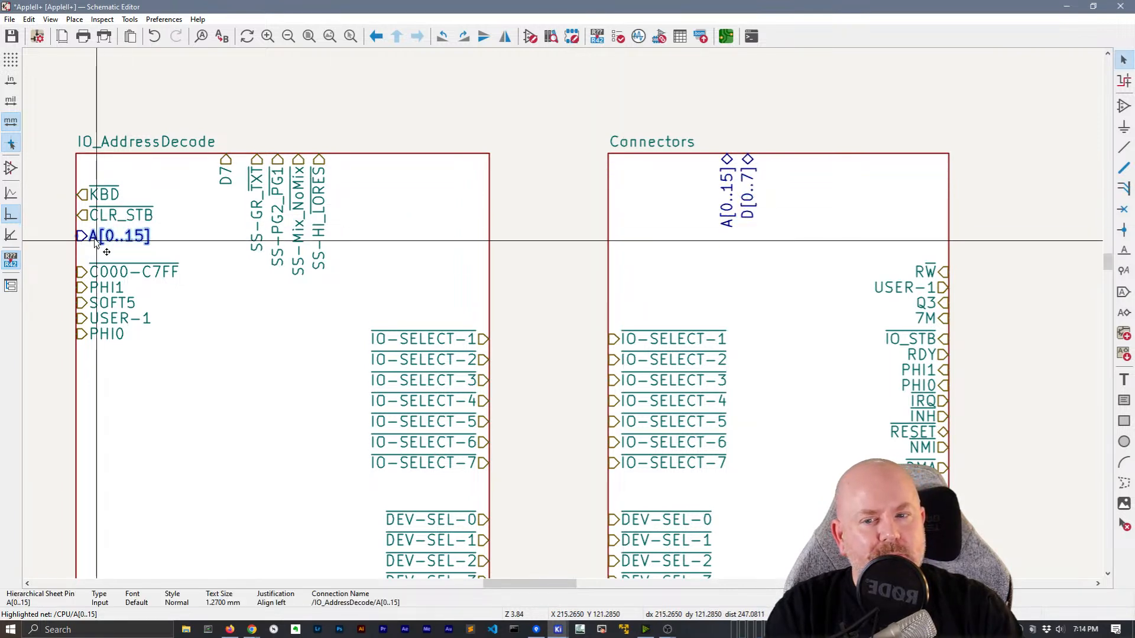
drag(95, 243, 258, 191)
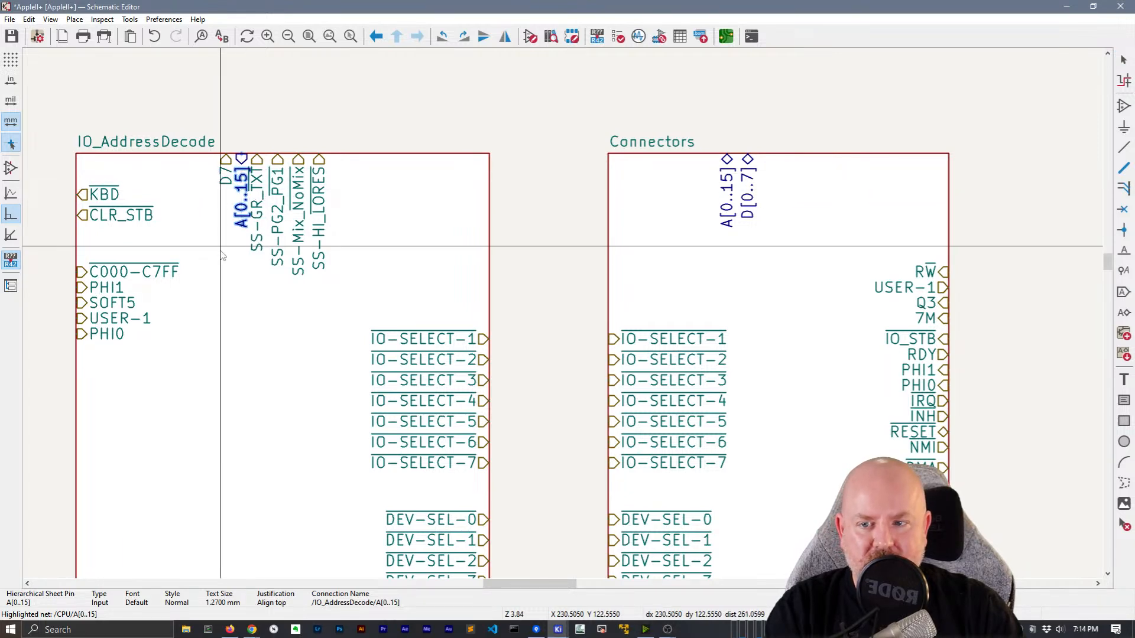
click(184, 263)
click(554, 195)
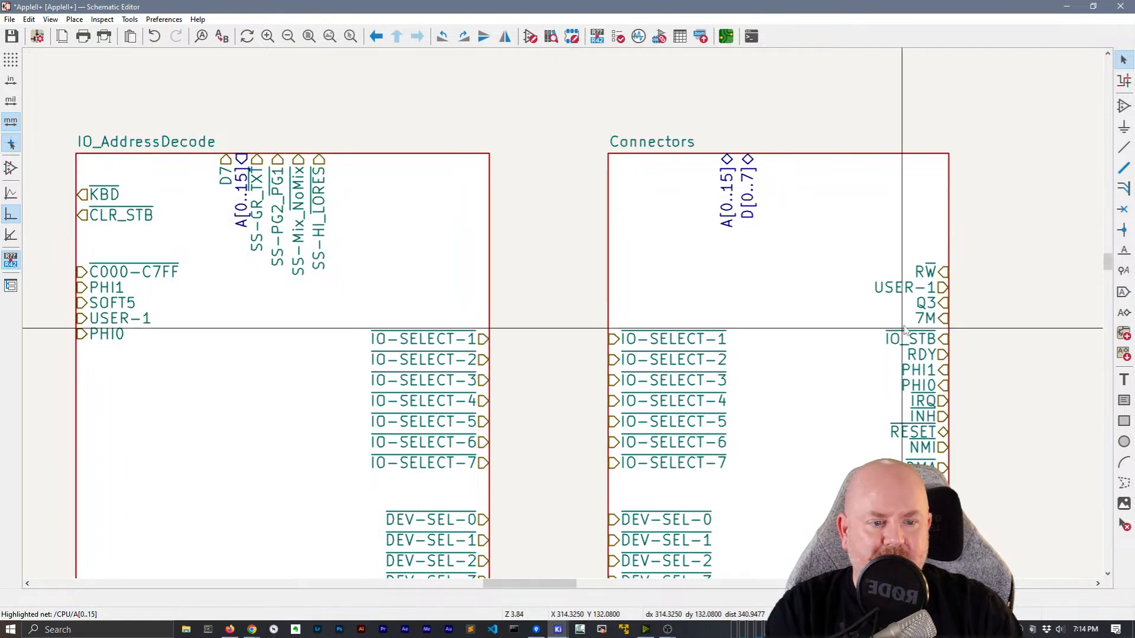
click(934, 468)
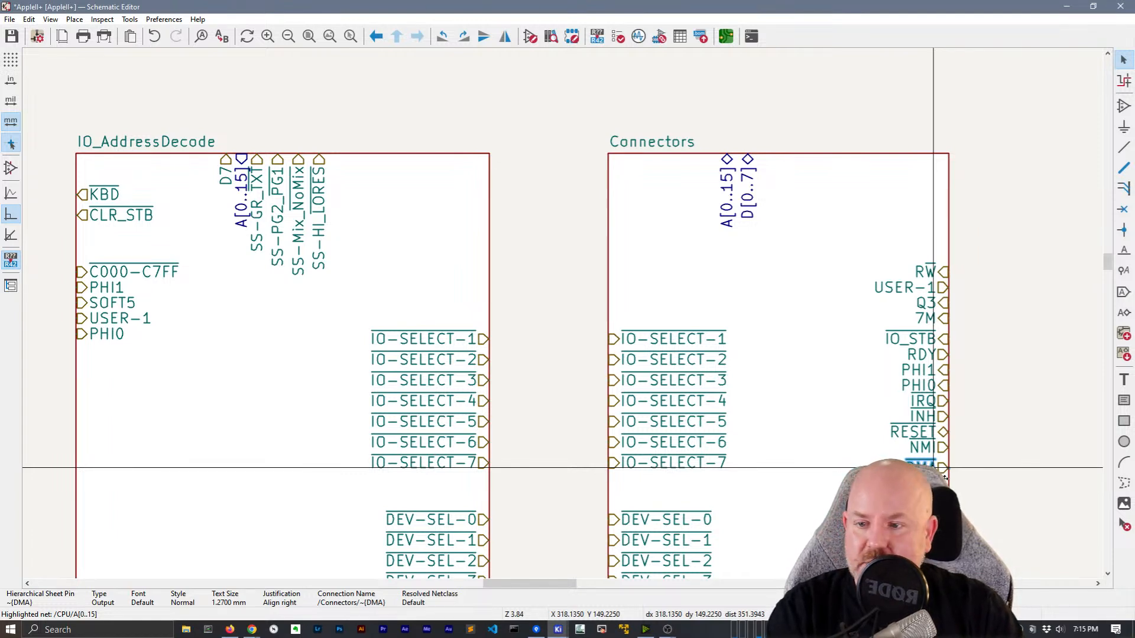
Move the Connectors Q3, 7M, PHI0 and PHI1 pins onto its top edge
click(988, 407)
drag(944, 303, 842, 160)
drag(956, 320, 857, 154)
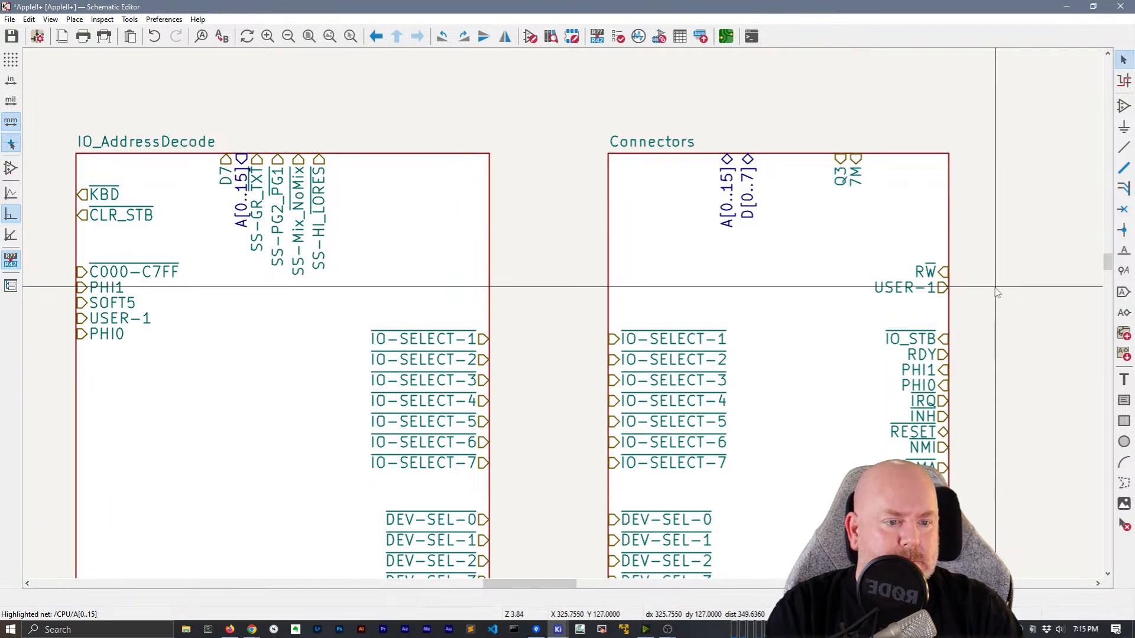
click(930, 386)
drag(930, 386, 805, 168)
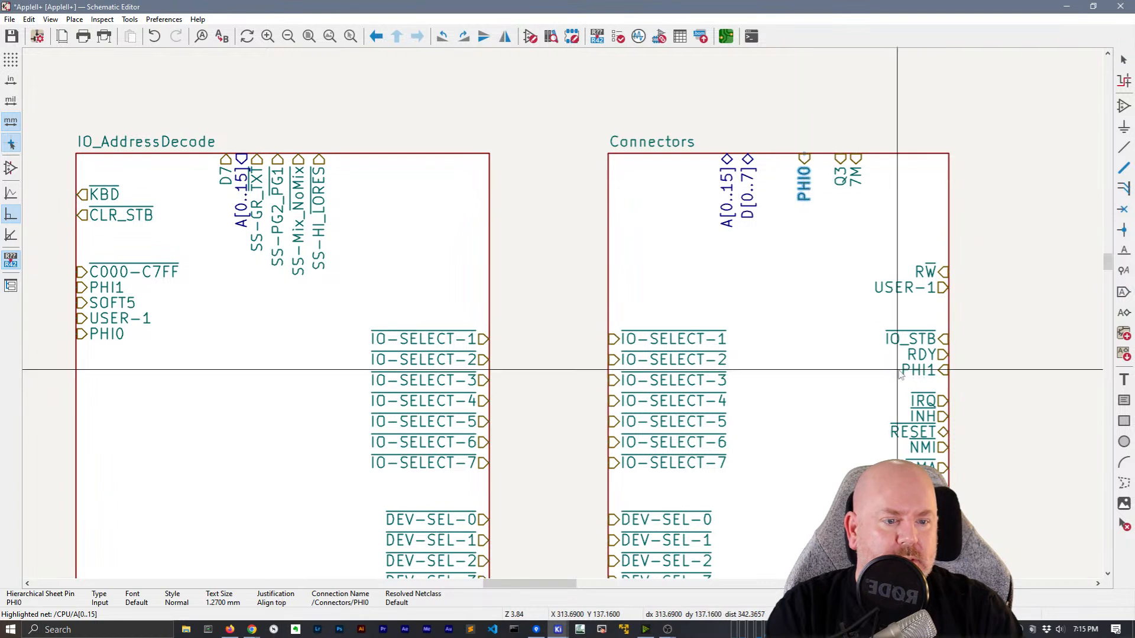
mouse_move(919, 372)
mouse_down()
mouse_move(895, 166)
mouse_move(823, 172)
mouse_move(847, 167)
mouse_up()
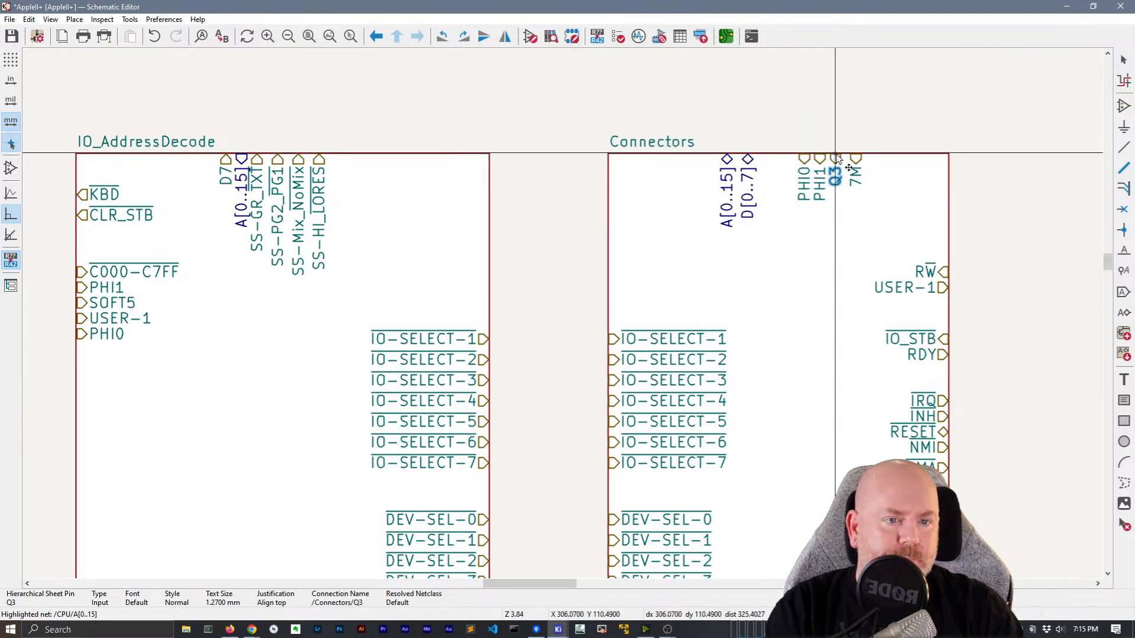
Cancel the wire tool and move IO_AddressDecode's PHI0 pin to its top edge
key(w)
key(Escape)
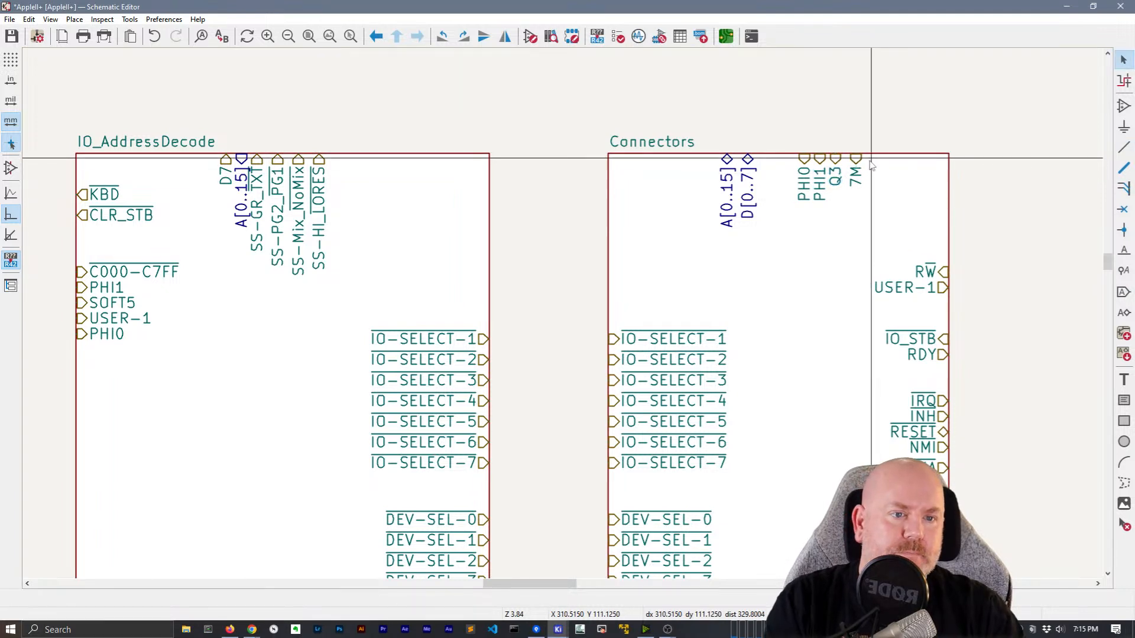
click(857, 165)
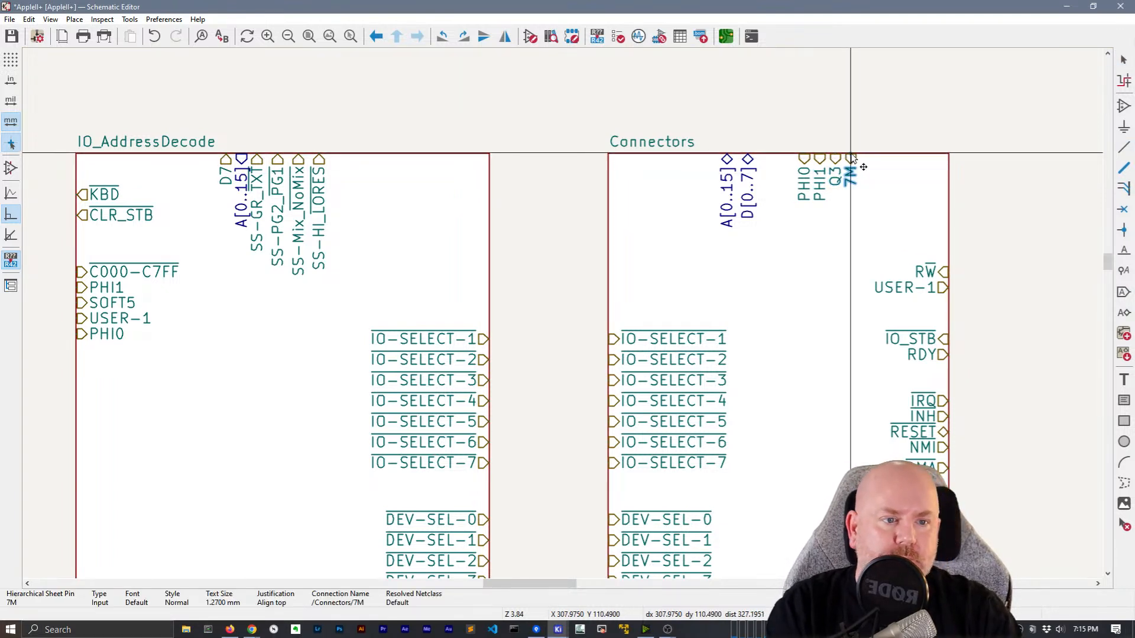
click(976, 204)
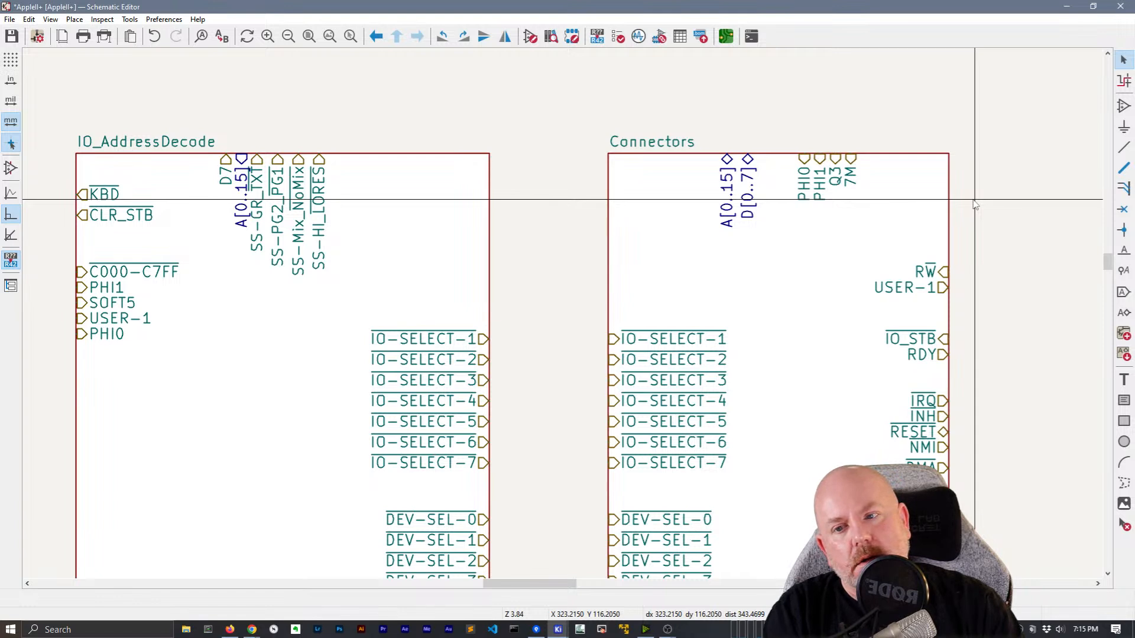
middle_drag(562, 355, 603, 381)
drag(125, 344, 398, 167)
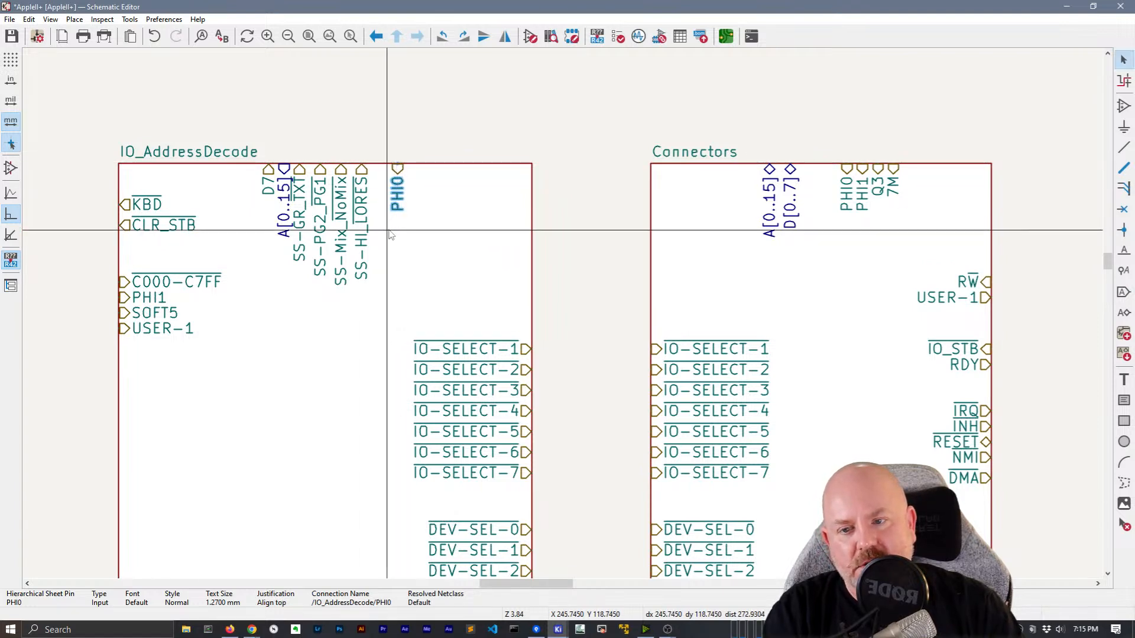
Move IO_AddressDecode's A[0..15] pin to the left of D7 on the top edge
click(268, 178)
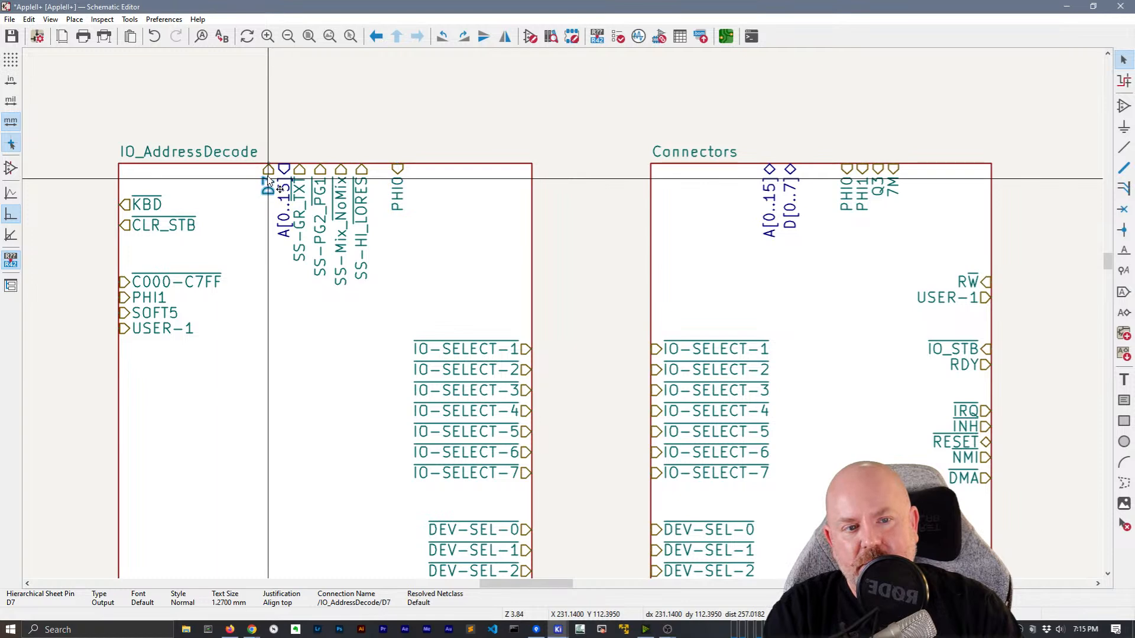
drag(284, 178, 252, 168)
click(278, 246)
click(586, 225)
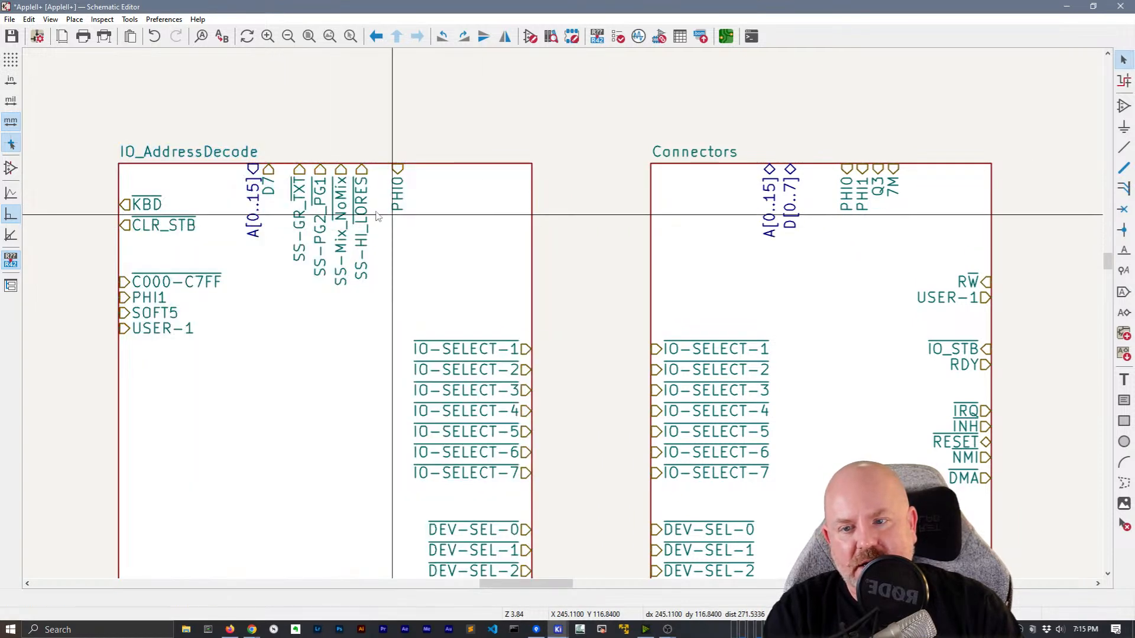
Move the SS-GR_TXT, SS-PG2_PG1 and SS-HI_LORES pins onto the sheet's left edge
drag(304, 195, 139, 381)
drag(319, 190, 190, 435)
drag(360, 201, 149, 452)
click(176, 283)
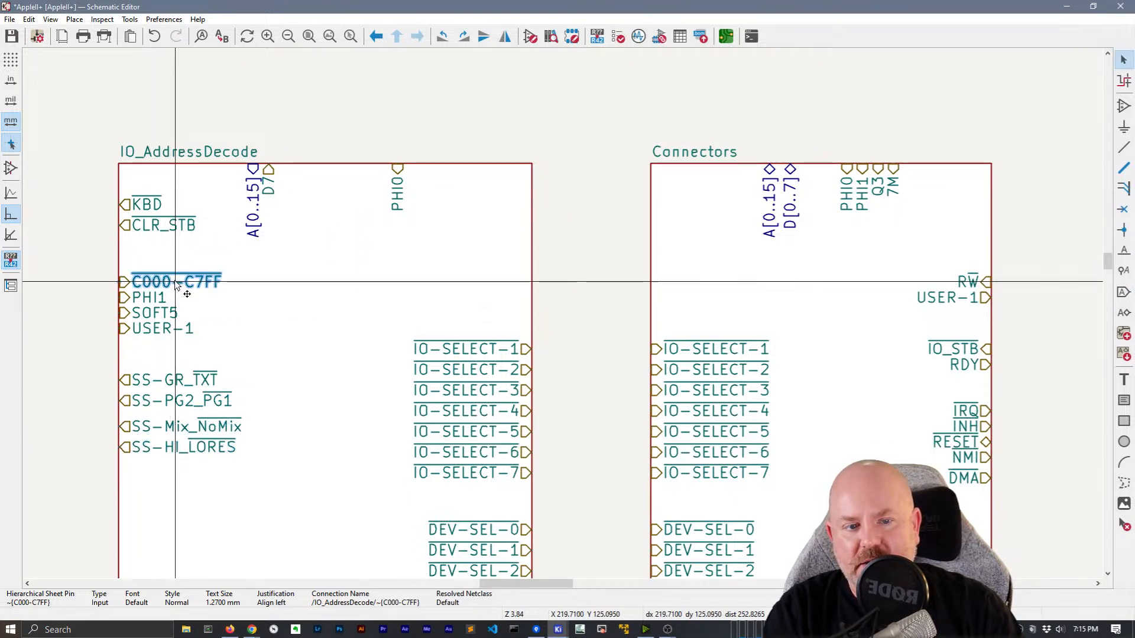
scroll(330, 297, down, 4)
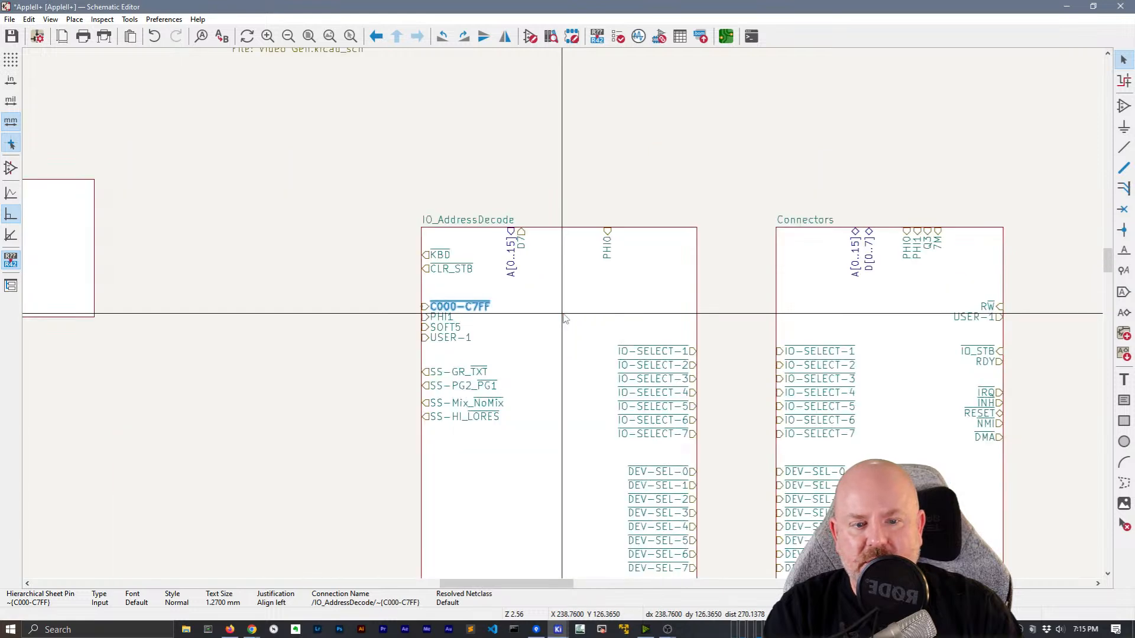
scroll(575, 329, up, 2)
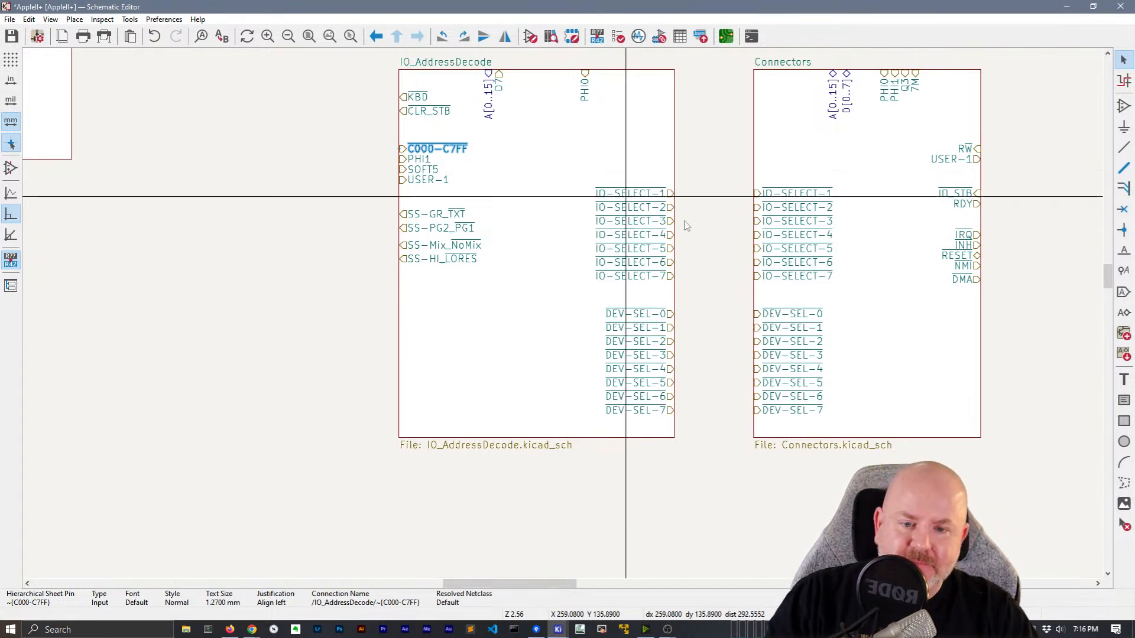
key(F4)
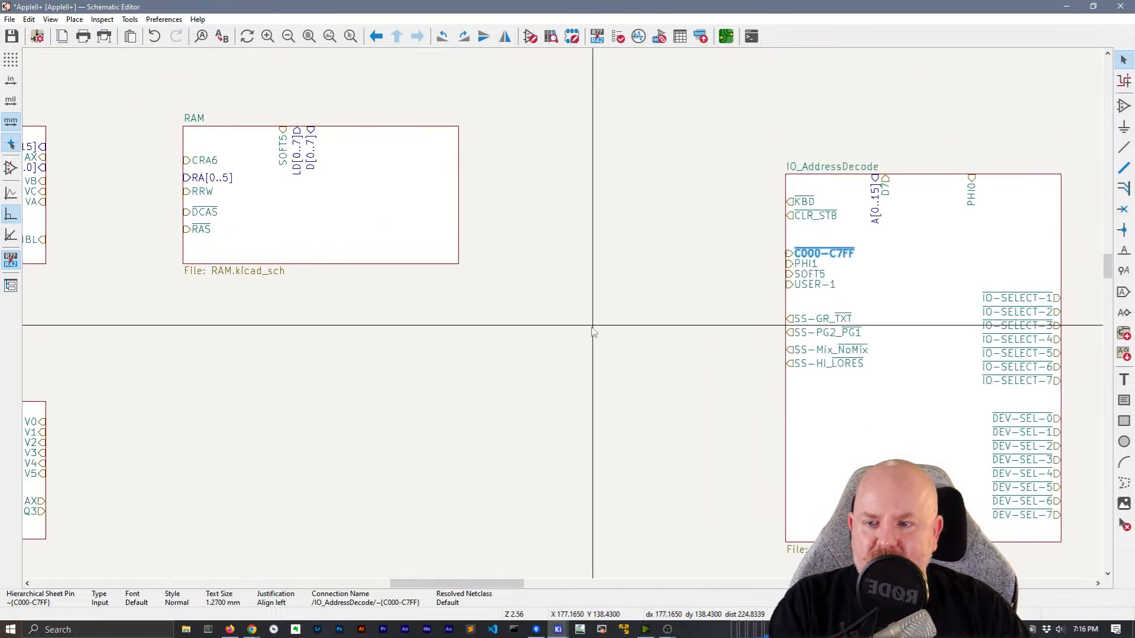
scroll(593, 332, down, 2)
middle_drag(610, 312, 599, 356)
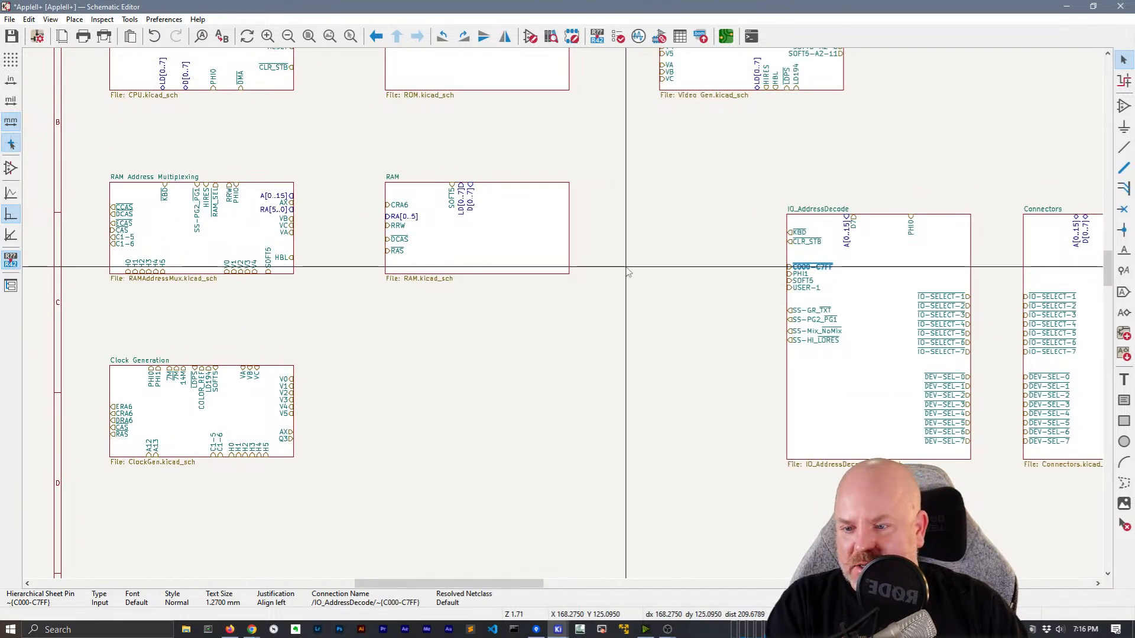
middle_drag(628, 272, 275, 408)
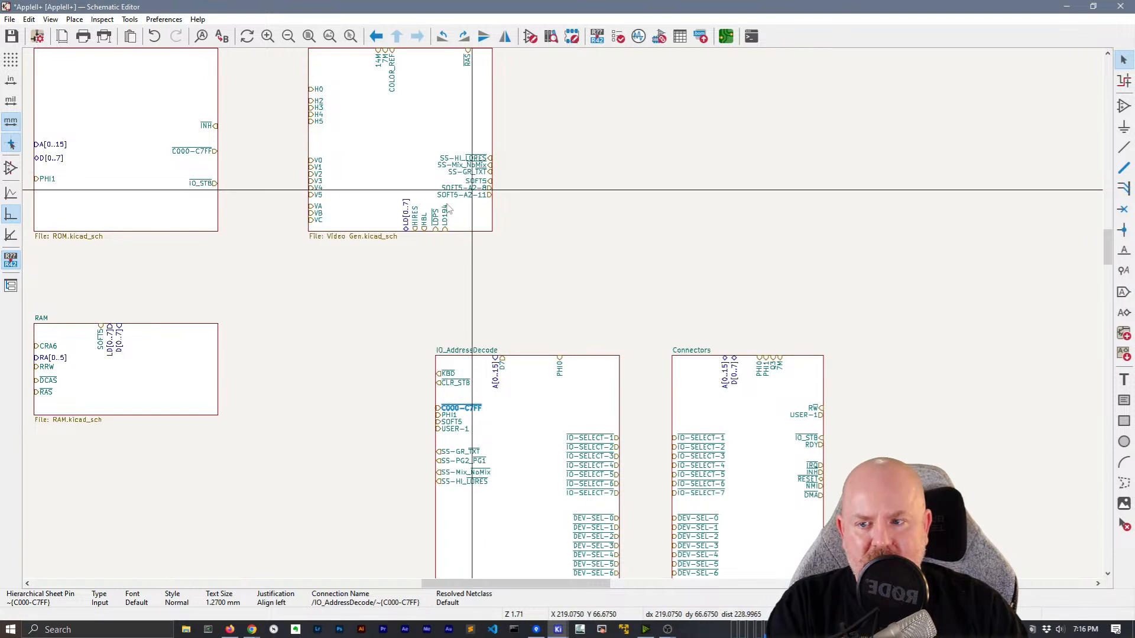
middle_drag(319, 237, 428, 237)
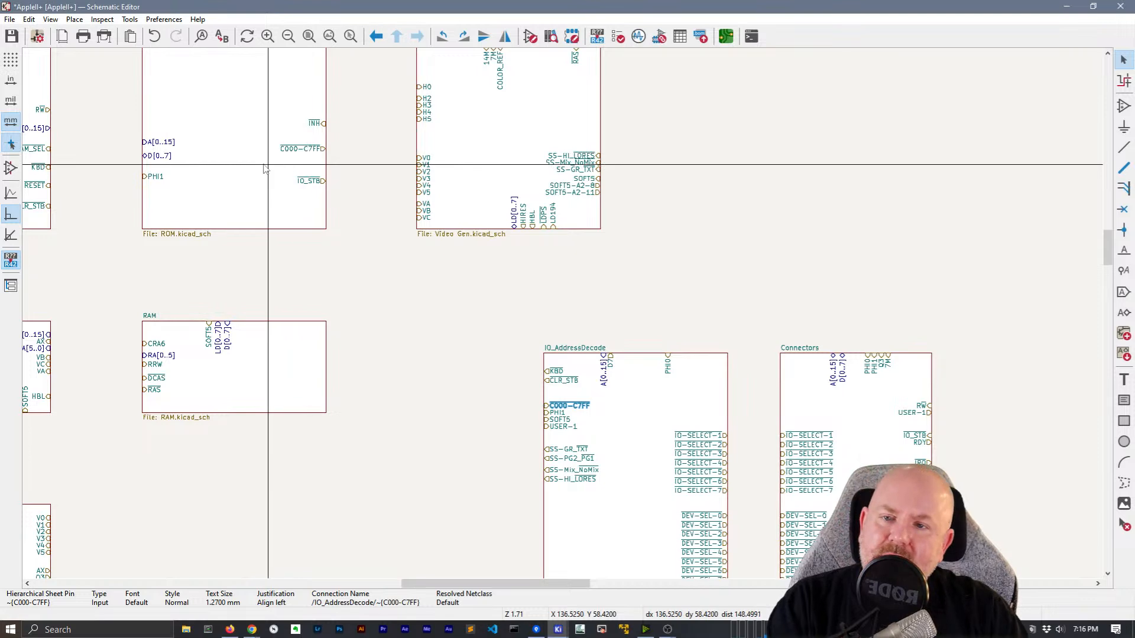
Open the ROM sub-sheet and inspect its C000–C7FF decoder note
double_click(286, 169)
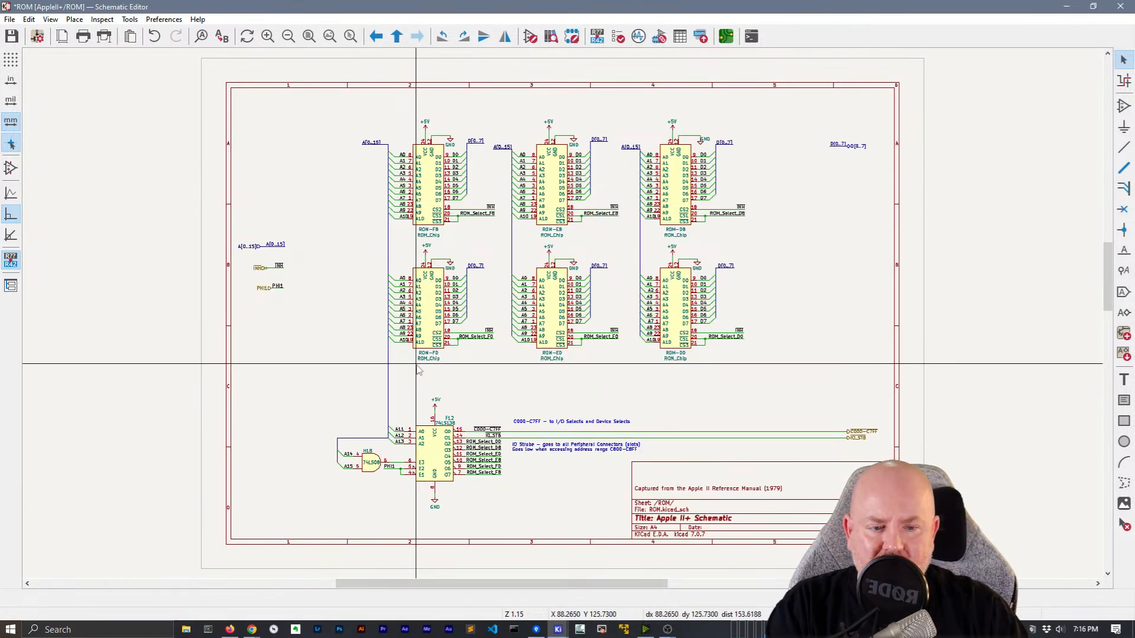
scroll(392, 406, up, 3)
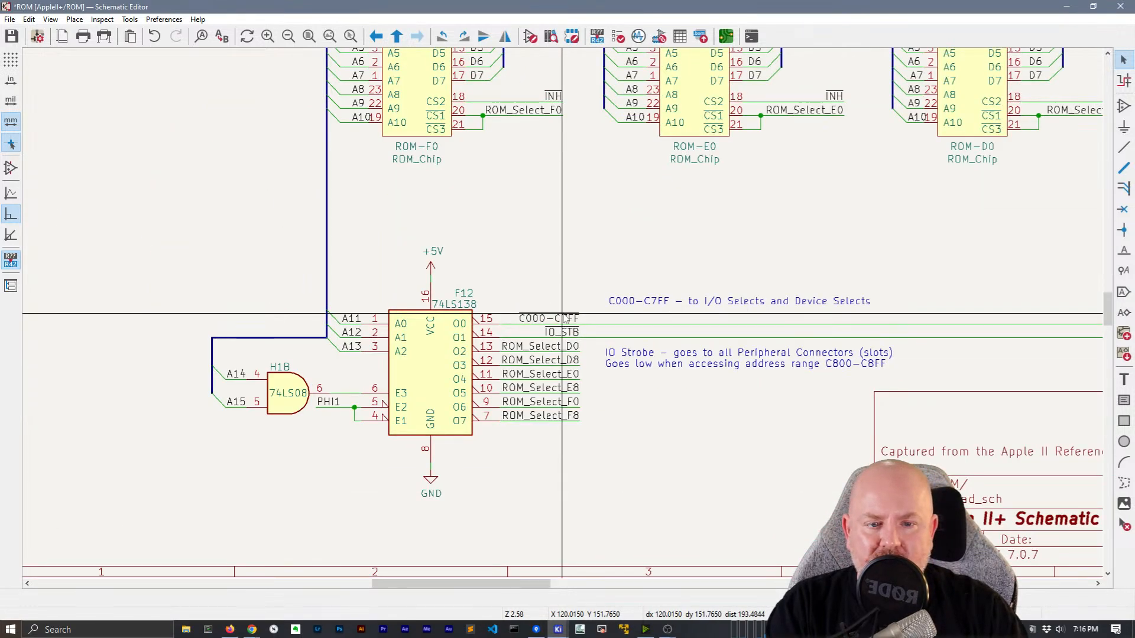
click(717, 301)
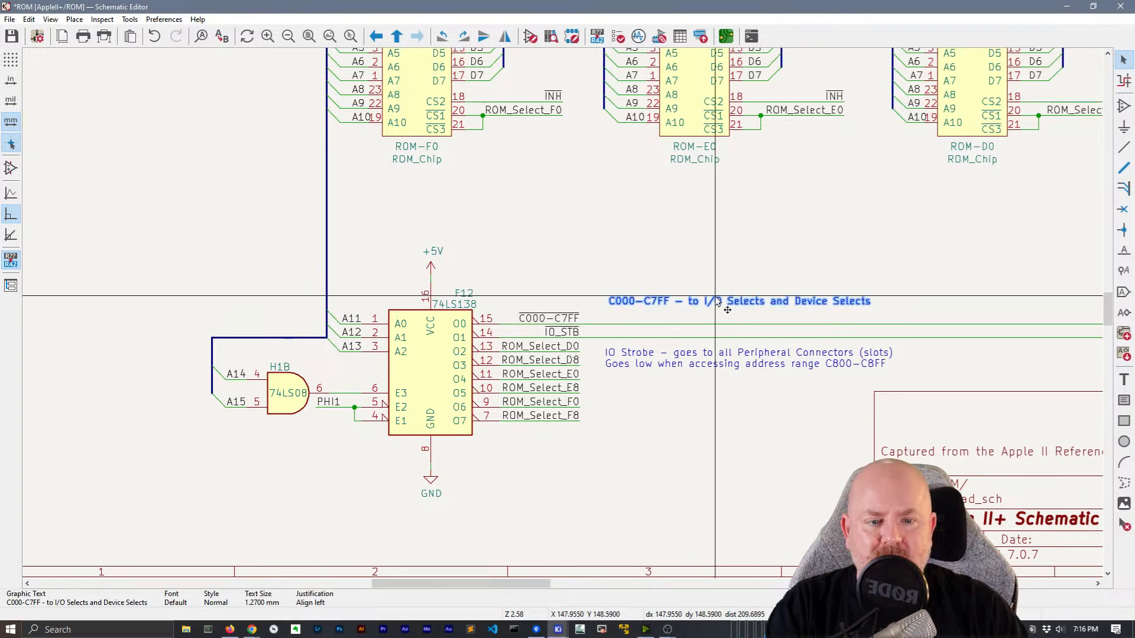
scroll(717, 302, down, 1)
Leave the ROM sheet and enter the IO_AddressDecode sub-sheet
right_click(959, 235)
click(981, 244)
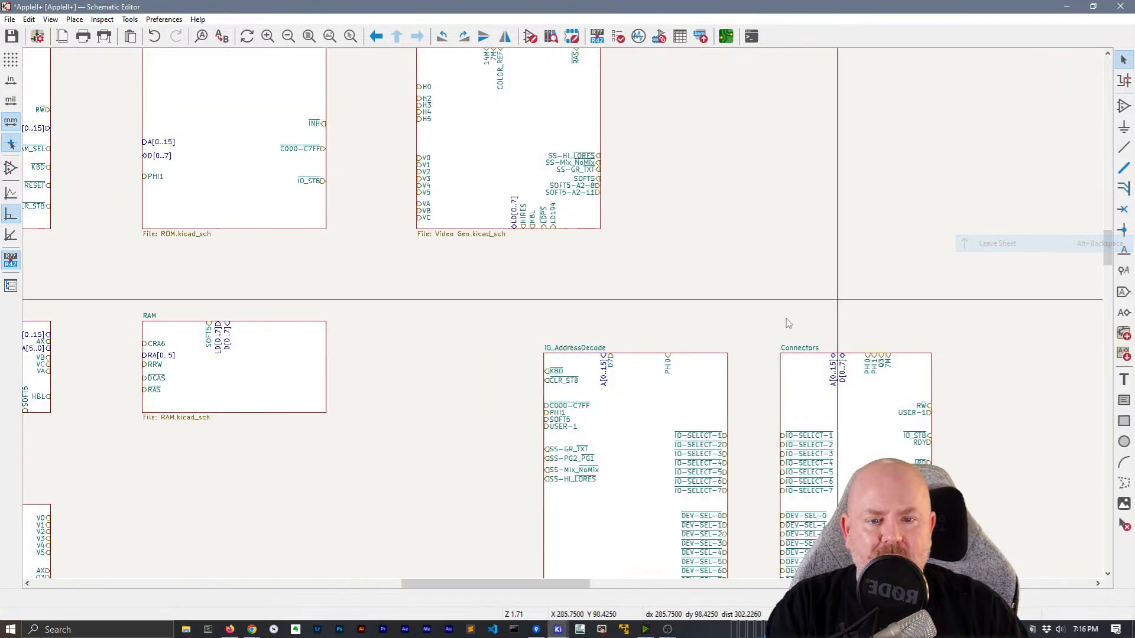
double_click(612, 418)
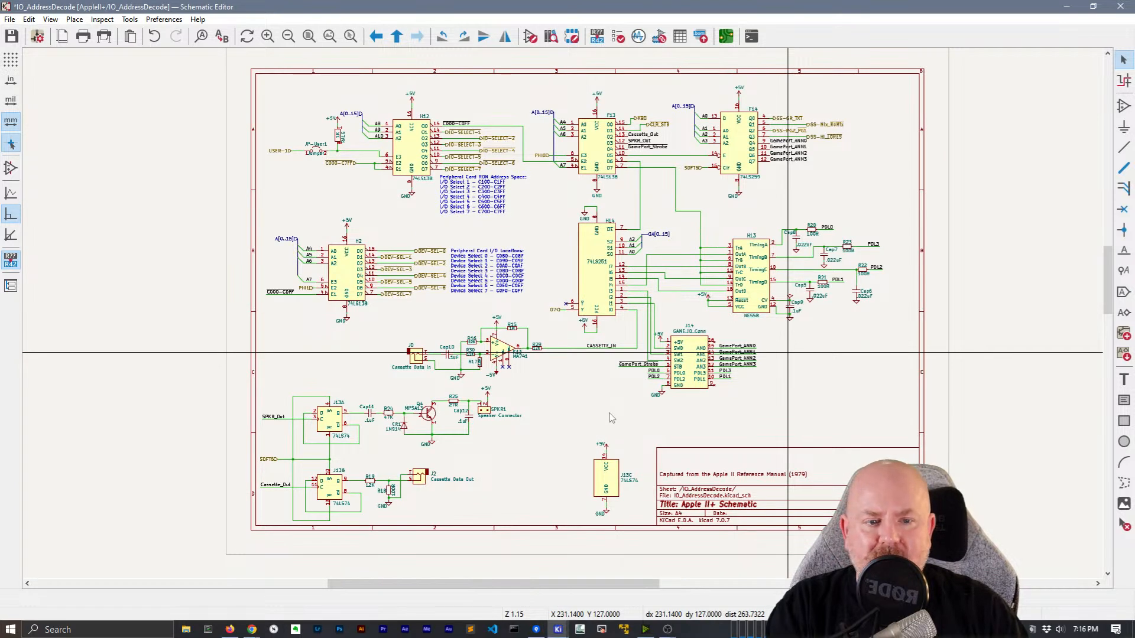
Leave IO_AddressDecode and re-open it from the top-level sheet
right_click(874, 182)
click(905, 194)
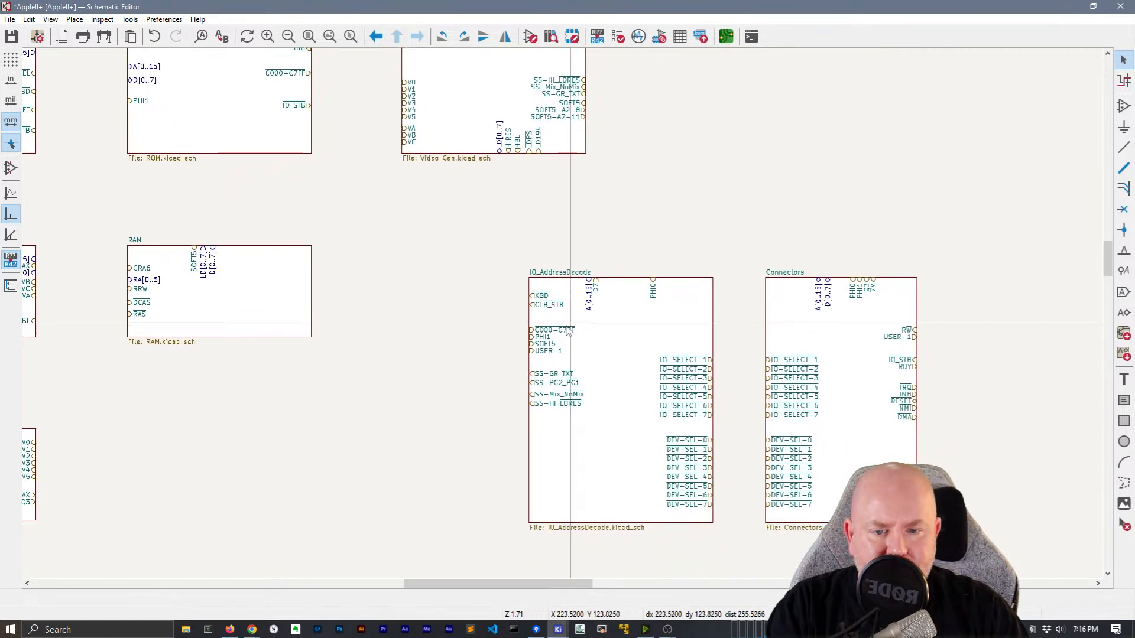
click(590, 333)
double_click(604, 331)
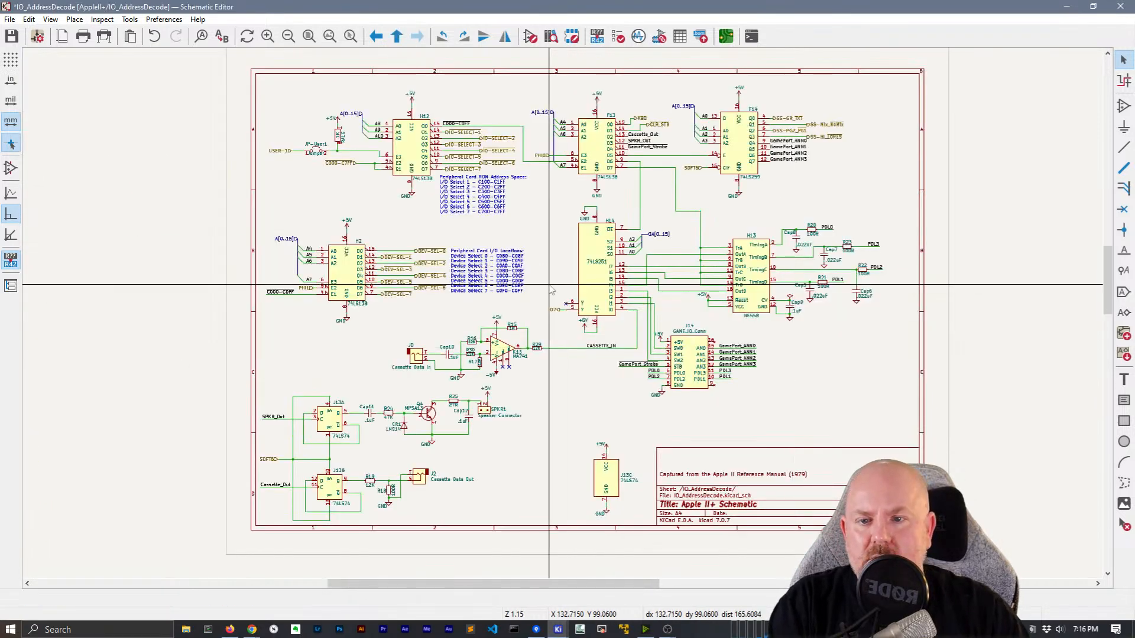
Zoom in on the H2 decoder, then return to the top-level AppleII+ schematic
scroll(334, 265, up, 5)
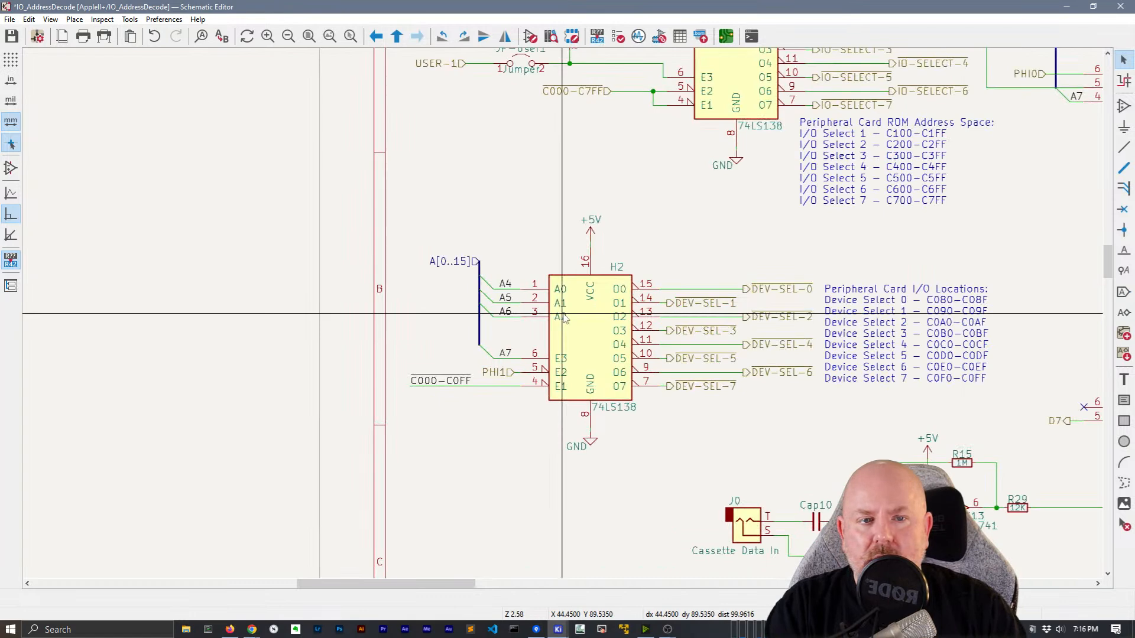
scroll(563, 299, down, 2)
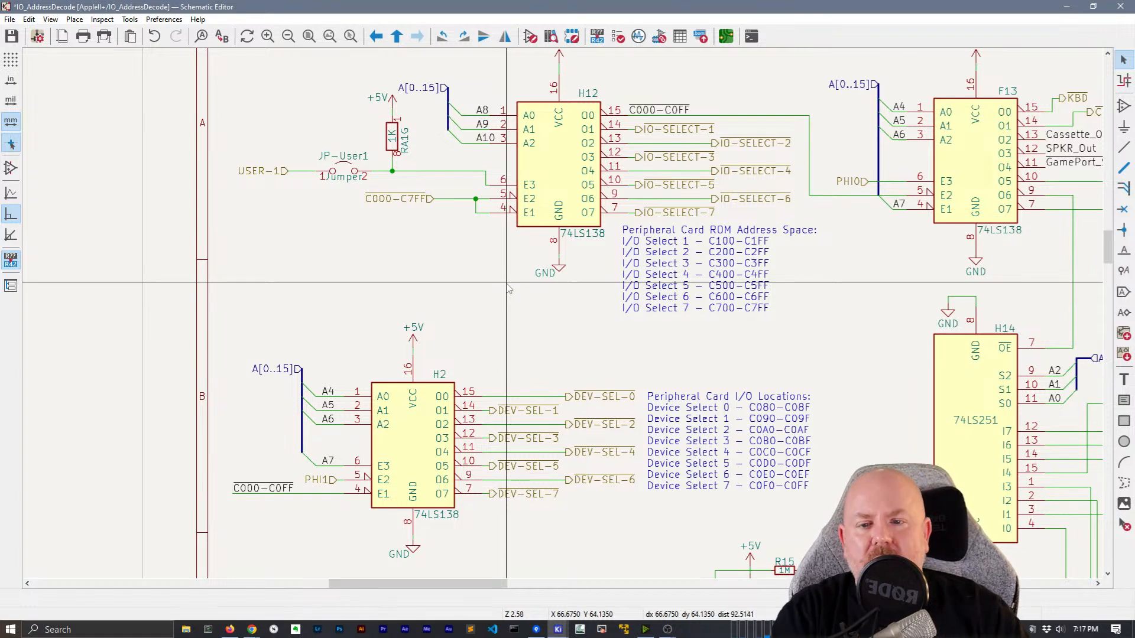
right_click(477, 288)
click(490, 296)
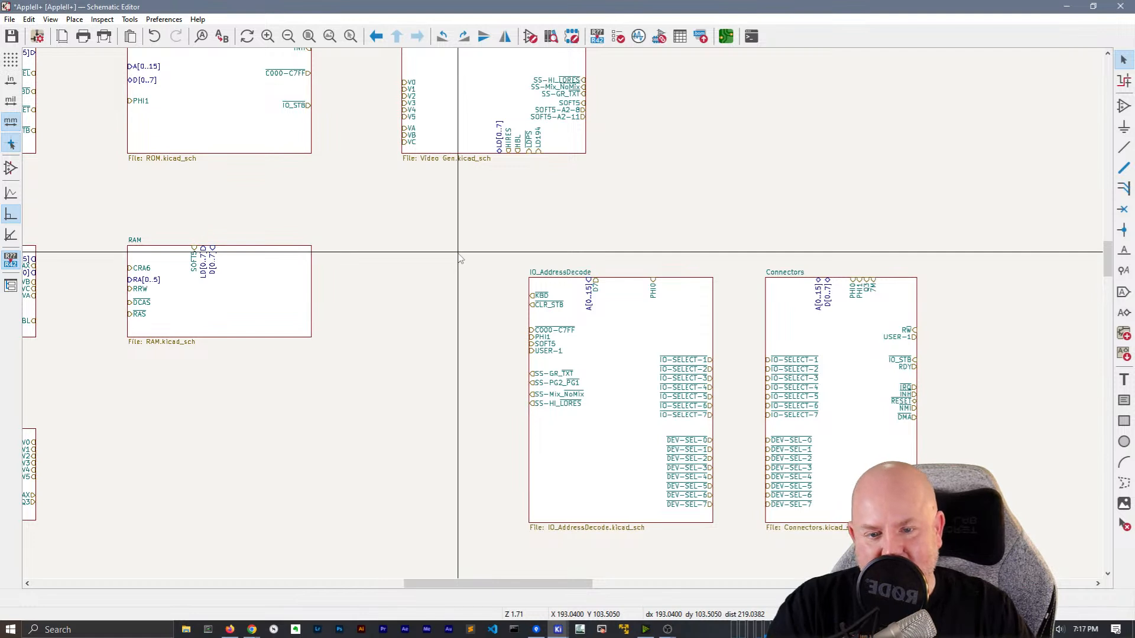
Pan the root sheet to the Video Generation block and enter that sub-sheet
middle_drag(476, 261, 495, 363)
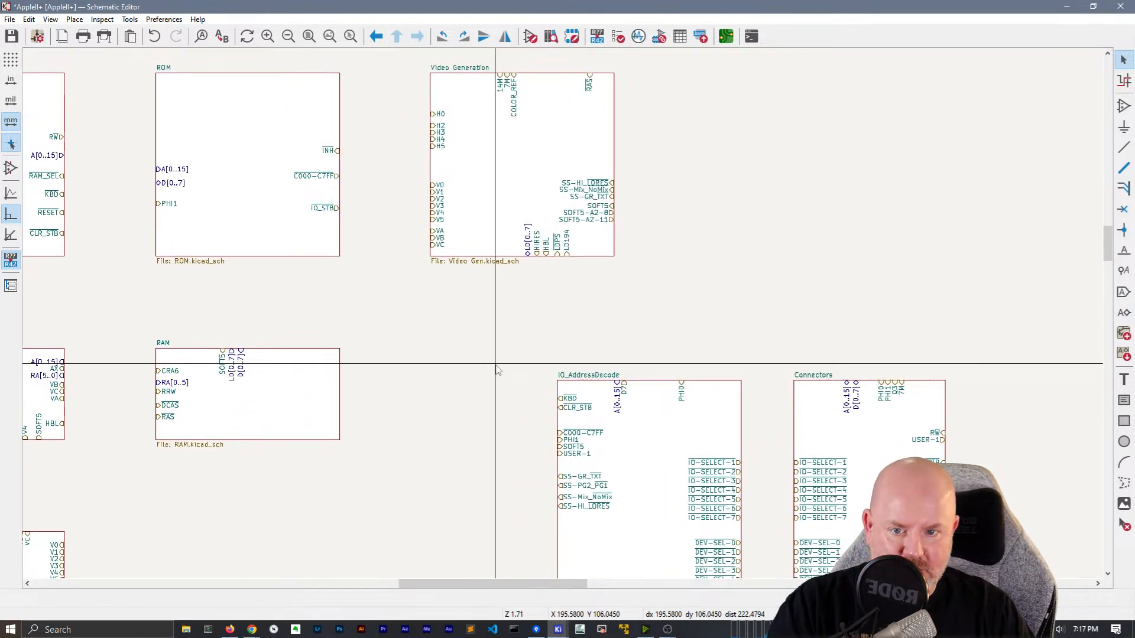
middle_drag(329, 299, 291, 325)
scroll(408, 174, up, 3)
scroll(562, 313, down, 1)
middle_drag(448, 328, 398, 282)
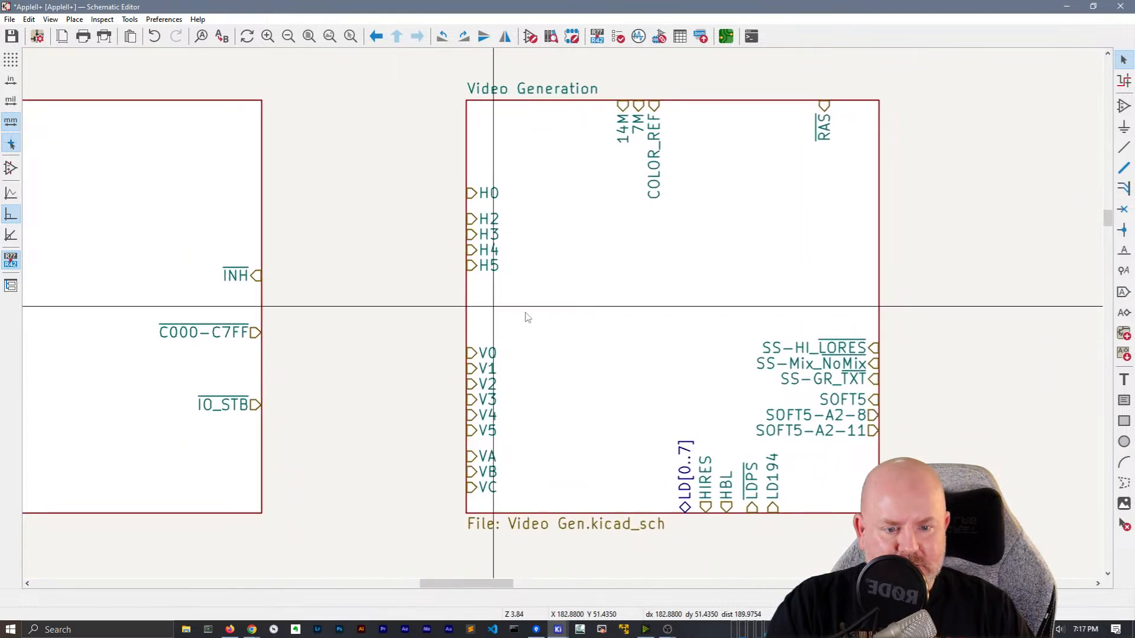
double_click(605, 313)
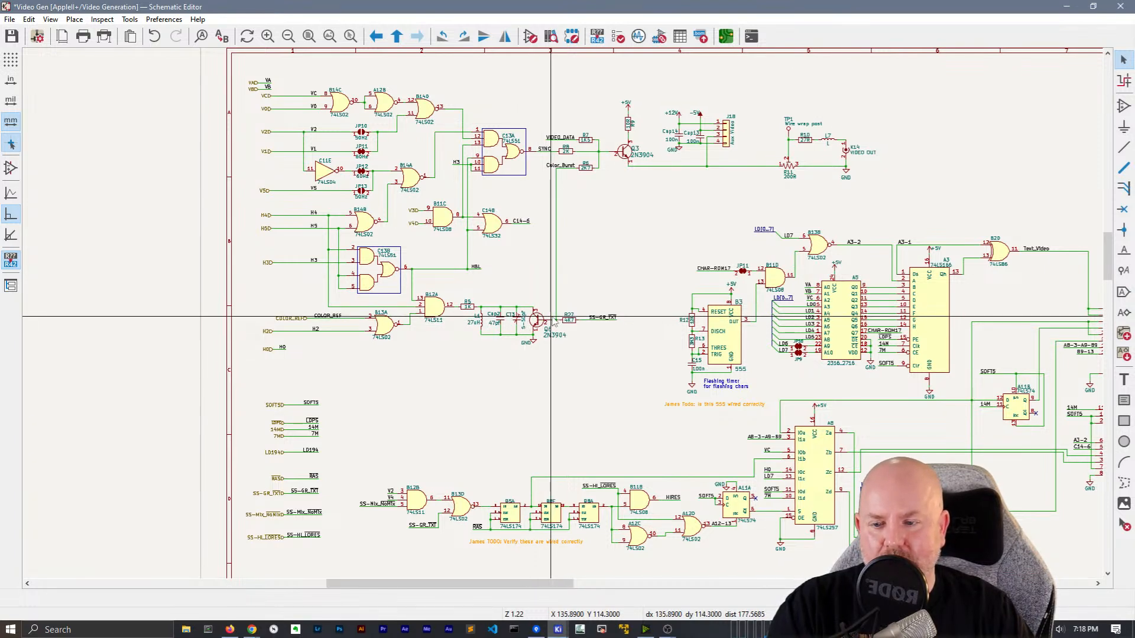
Look over more Video Generation circuitry, then return to the top-level Apple II+ sheet
scroll(313, 246, up, 4)
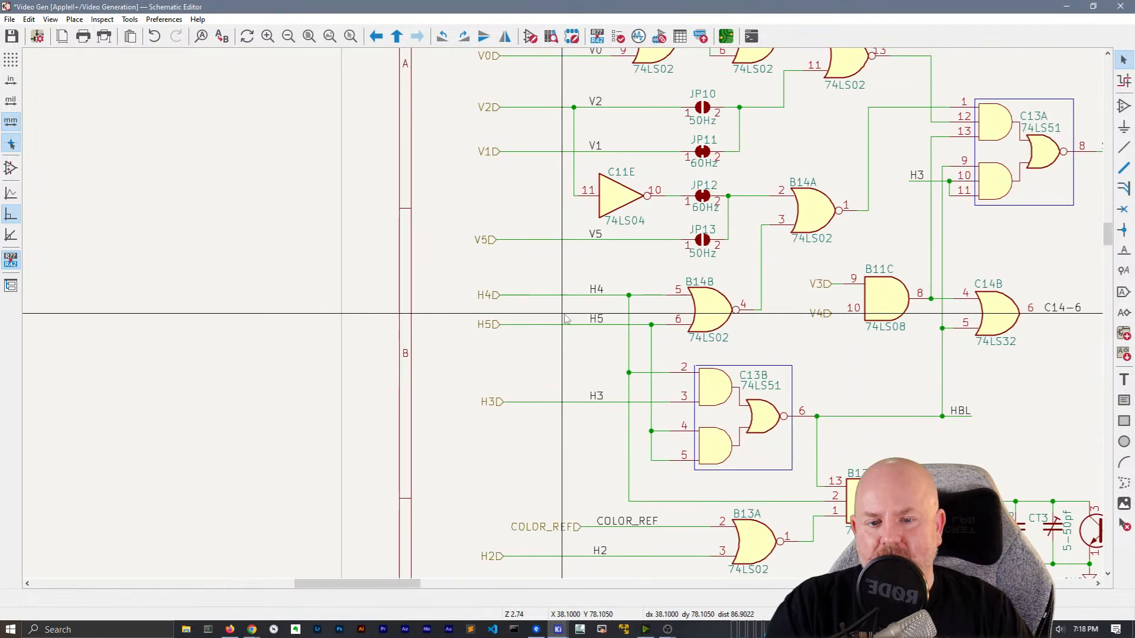
scroll(537, 302, down, 2)
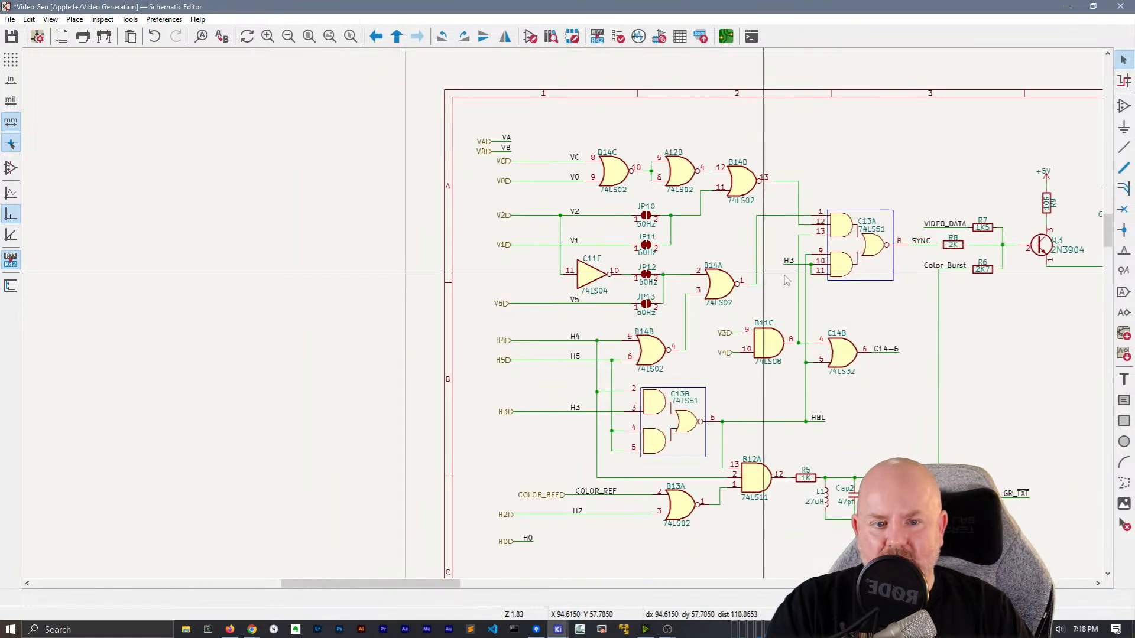
middle_drag(905, 325, 767, 296)
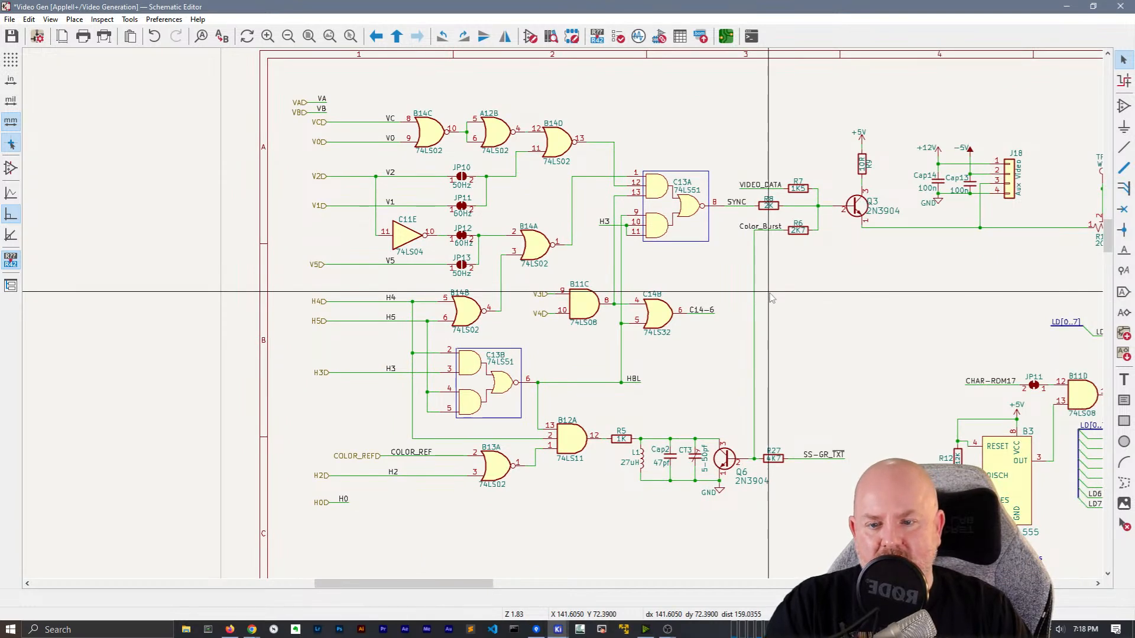
right_click(845, 285)
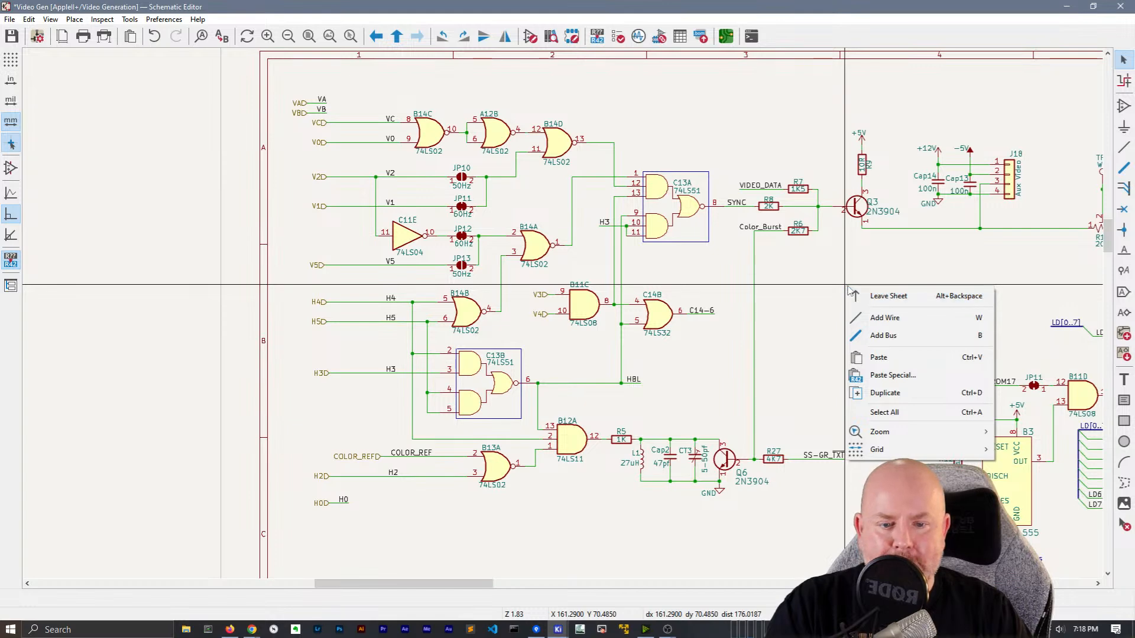
click(854, 294)
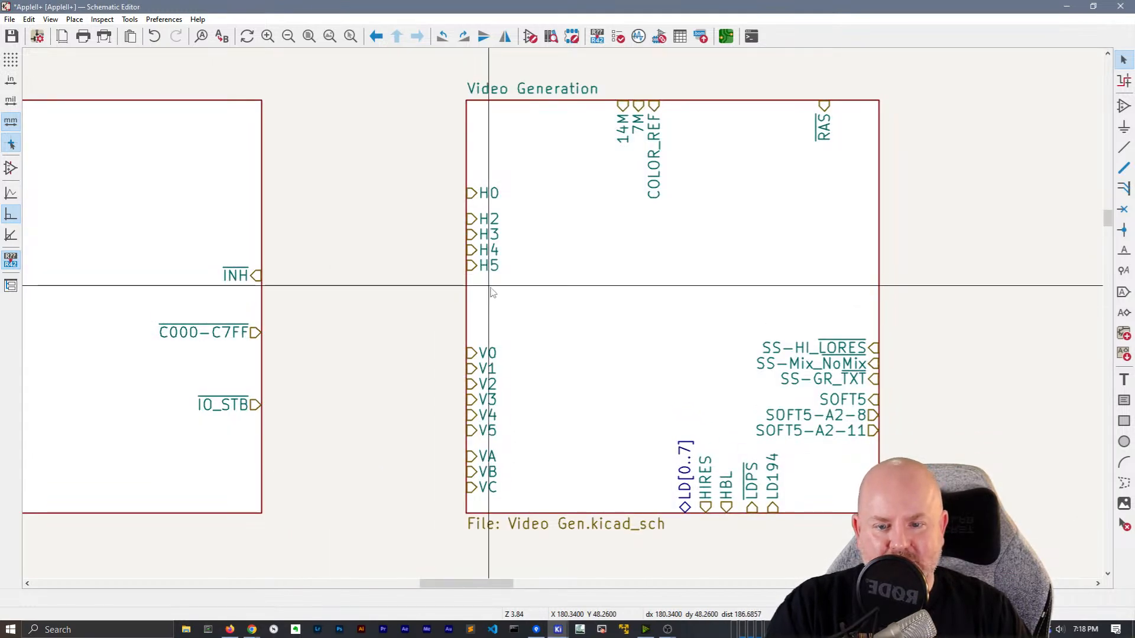
Check the H1 pin on the RAM Address Multiplexing sheet block
middle_drag(375, 299, 626, 252)
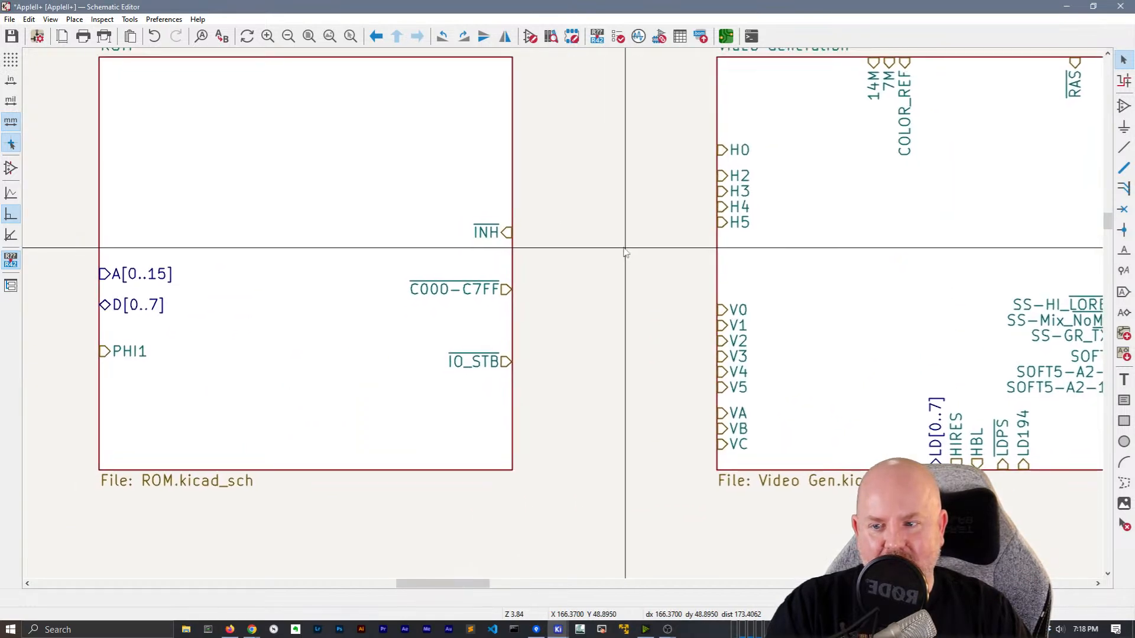
scroll(626, 252, down, 3)
shift+scroll(526, 284, down, 3)
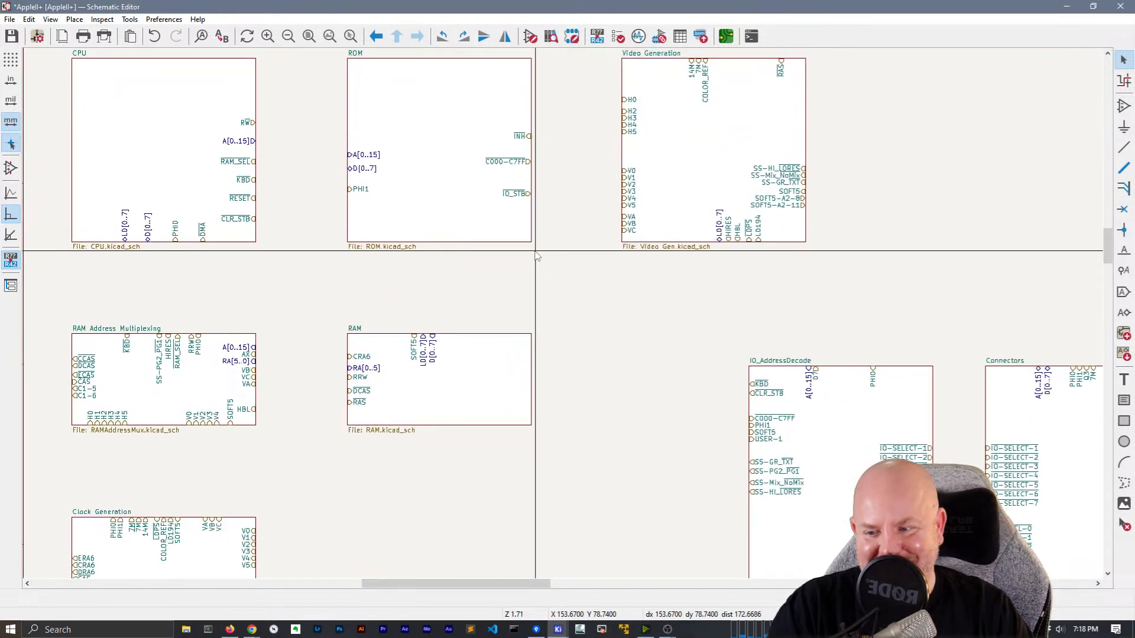
click(97, 416)
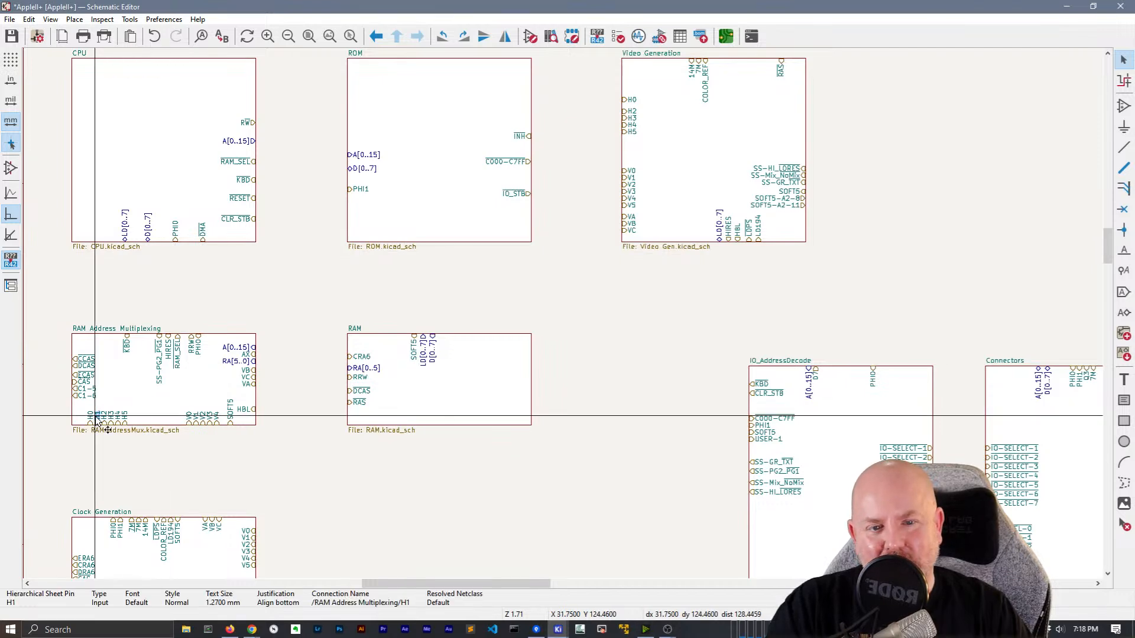
Re-enter Video Generation, save AppleII+.kicad_sch, and bring up the Find dialog
double_click(633, 148)
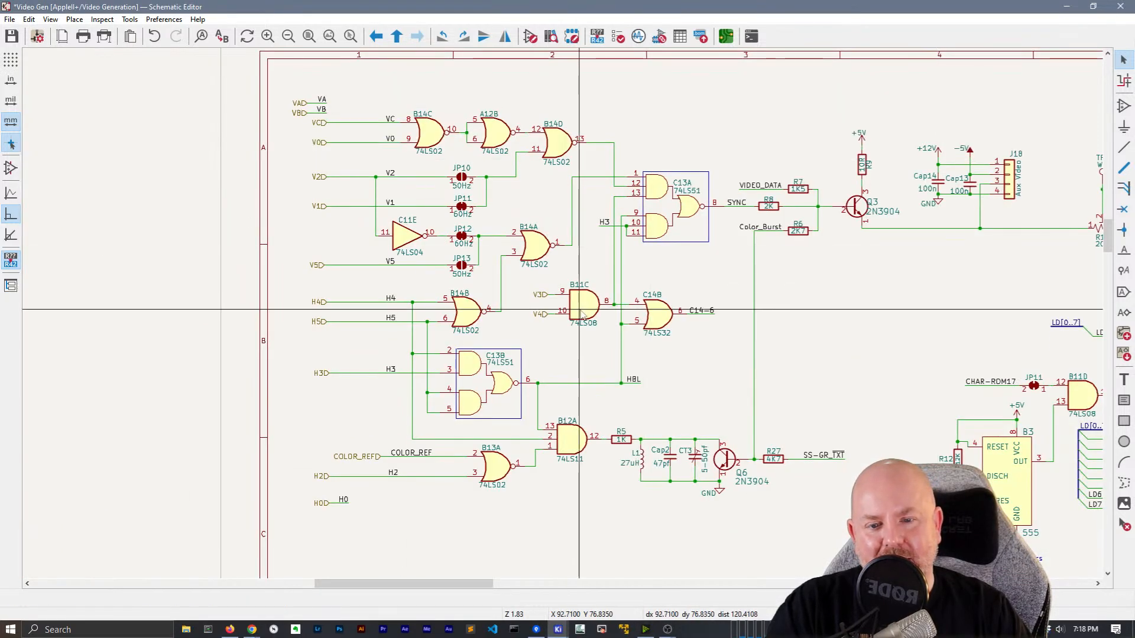
scroll(562, 312, down, 2)
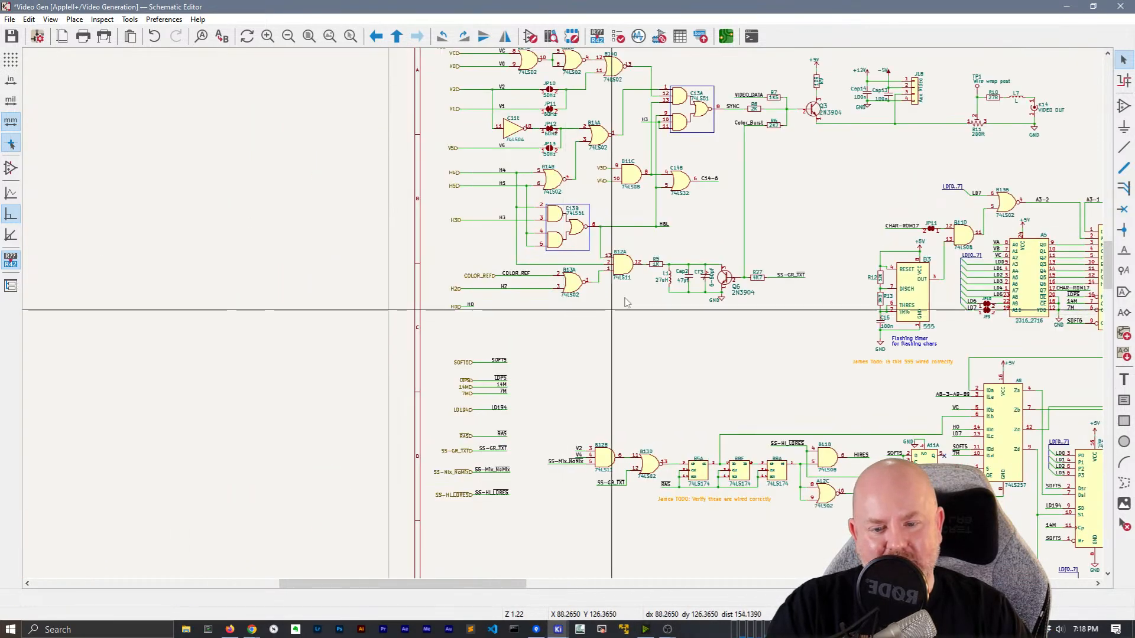
middle_drag(803, 206, 459, 209)
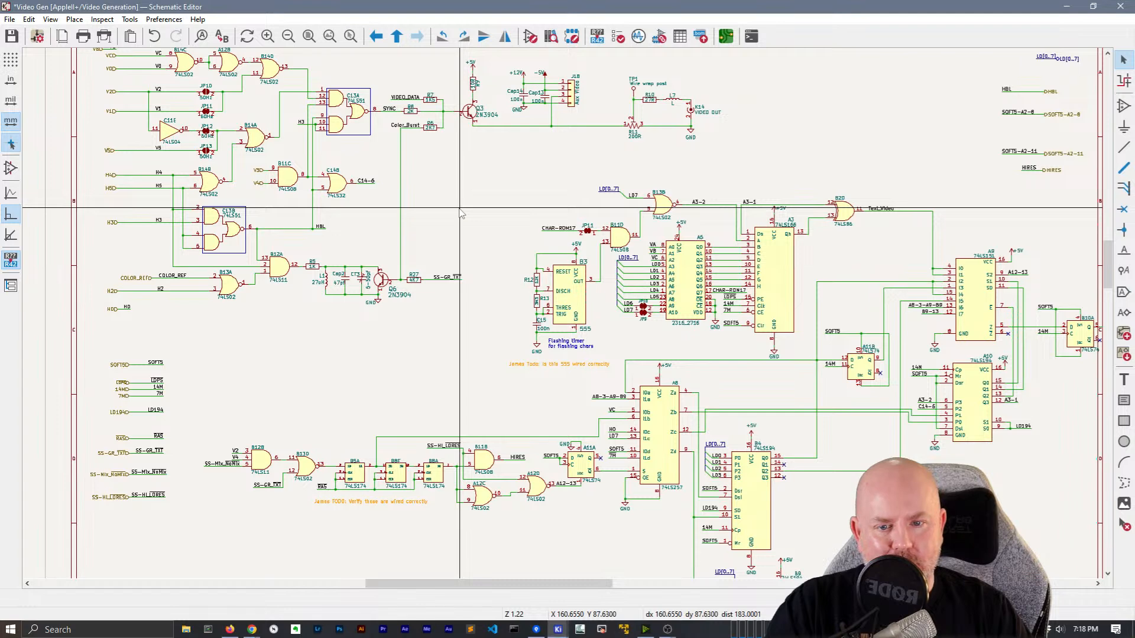
middle_drag(461, 214, 469, 251)
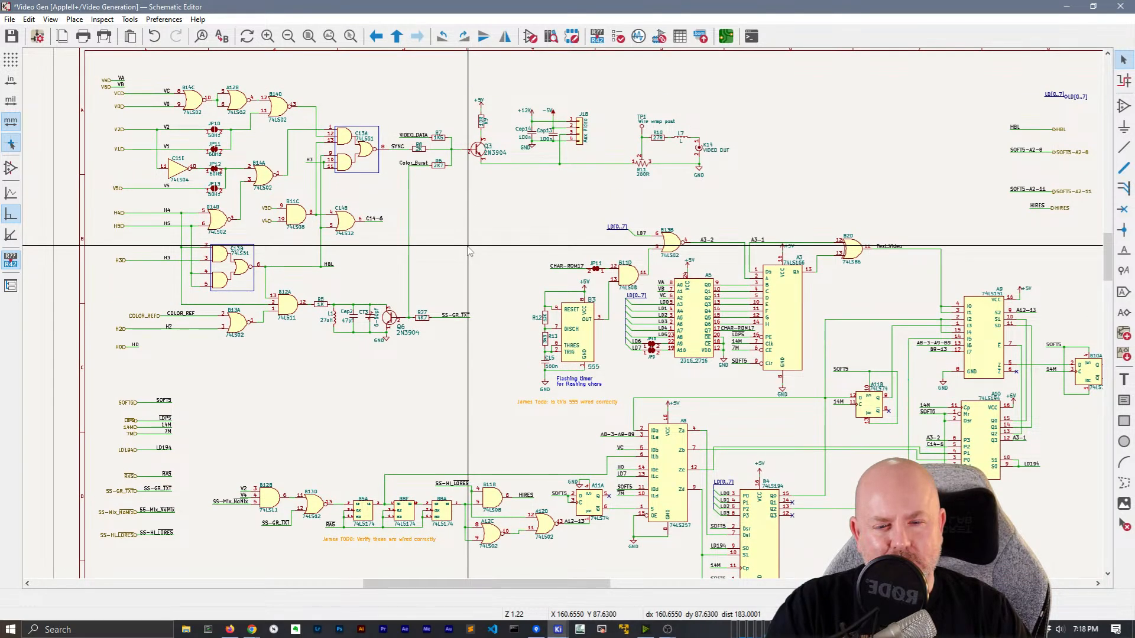
key(ctrl+s)
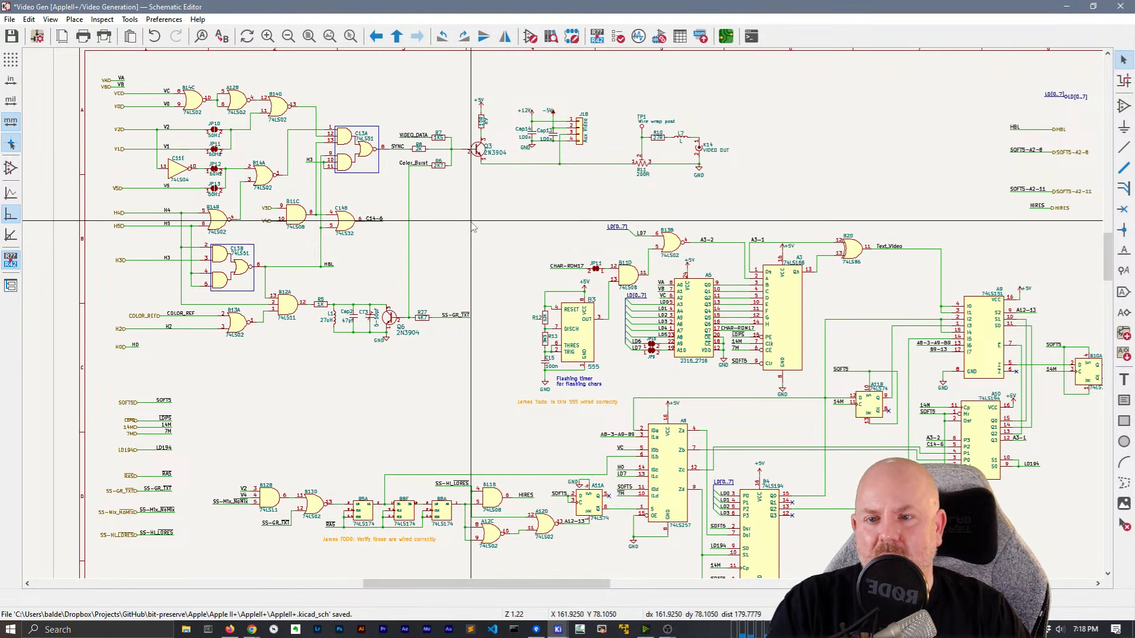
key(ctrl+f)
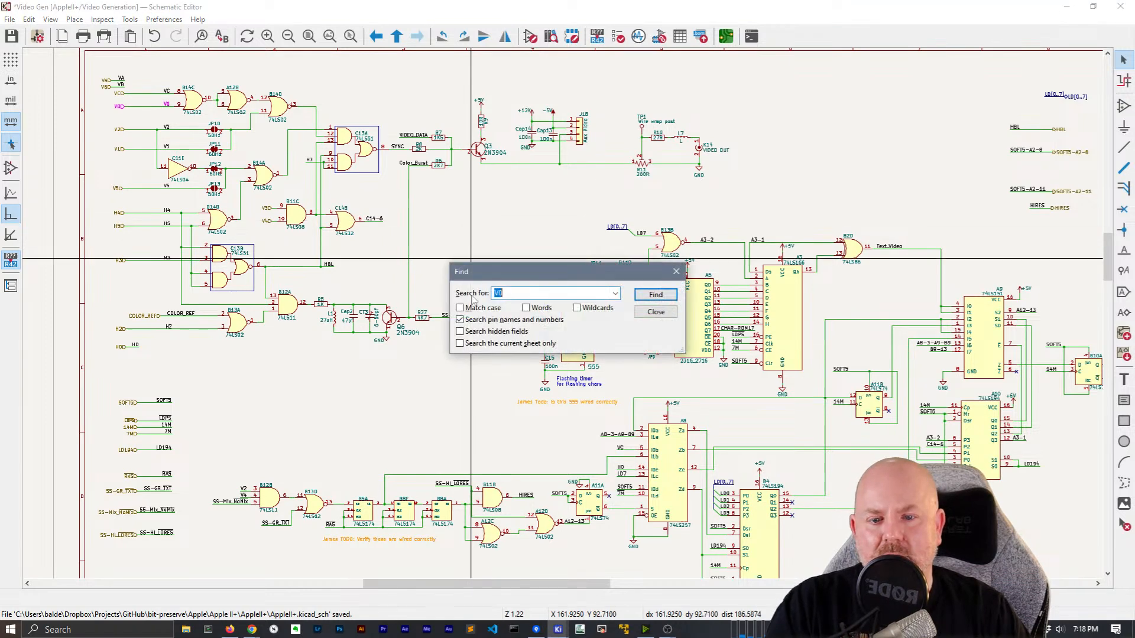
Search only the current sheet for H1, then close the Find dialog
click(494, 346)
double_click(514, 293)
text(H1)
key(Return)
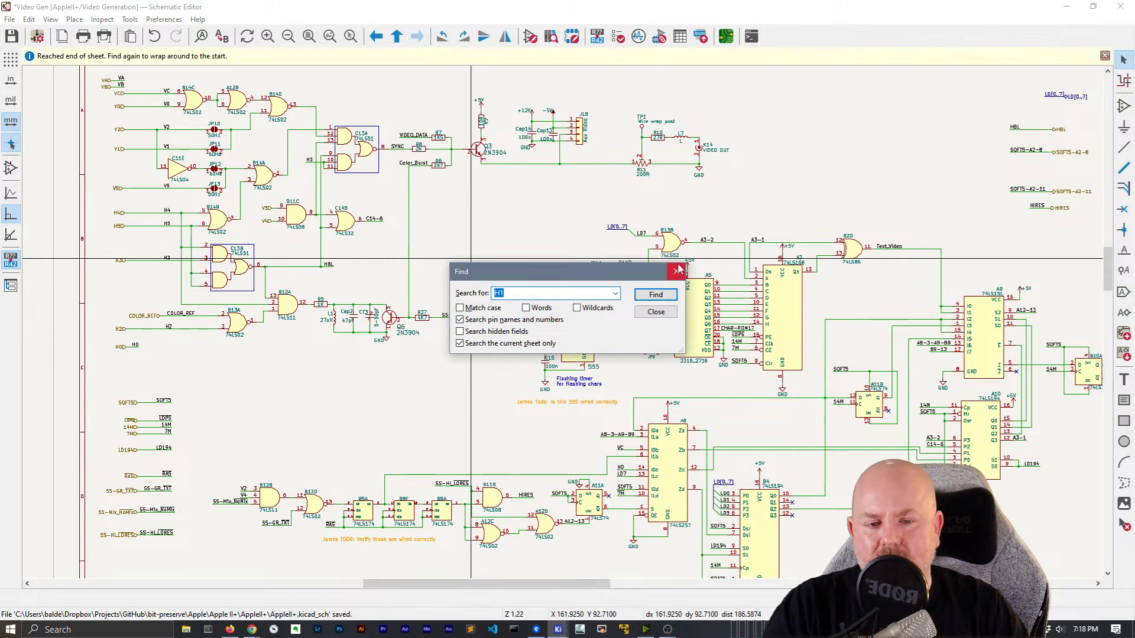
click(670, 307)
Place the note "Why isn't there an H1 here?" above the V-signal gates, then return to the top level
middle_drag(789, 391, 740, 513)
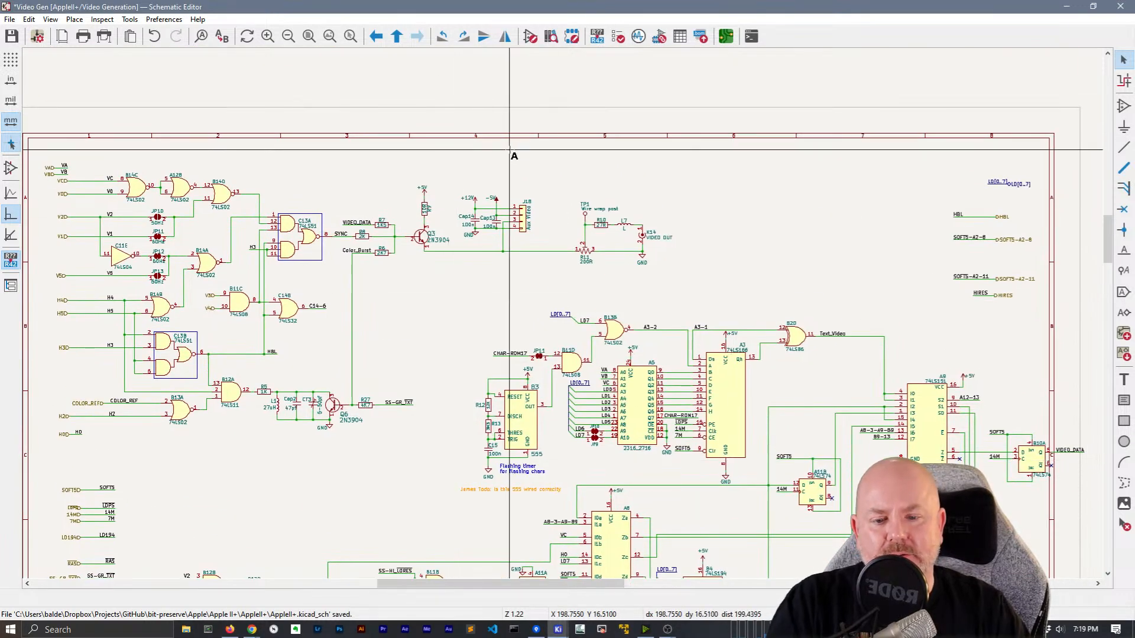
text(tWhy isn't )
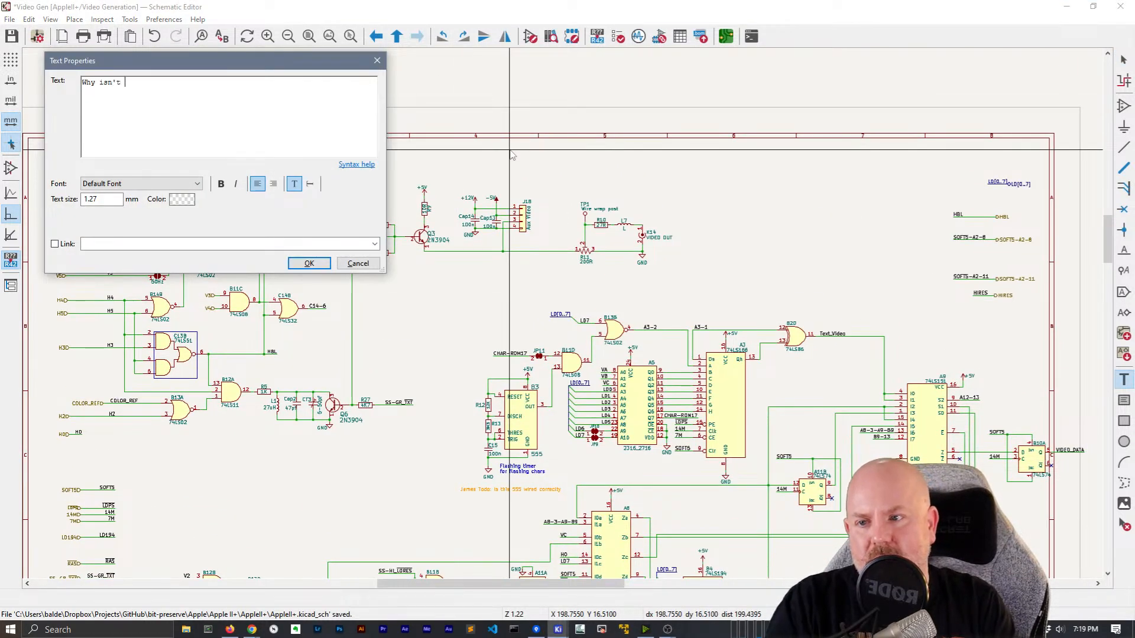
text(there an H1 here?)
click(309, 264)
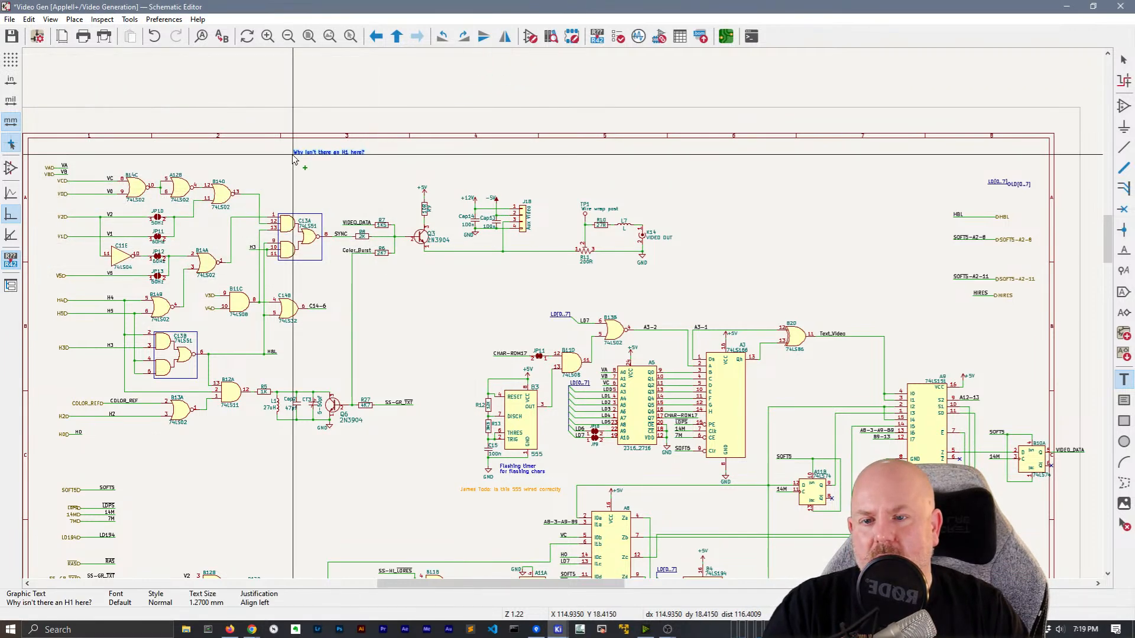
middle_drag(293, 158, 562, 135)
click(391, 127)
click(533, 92)
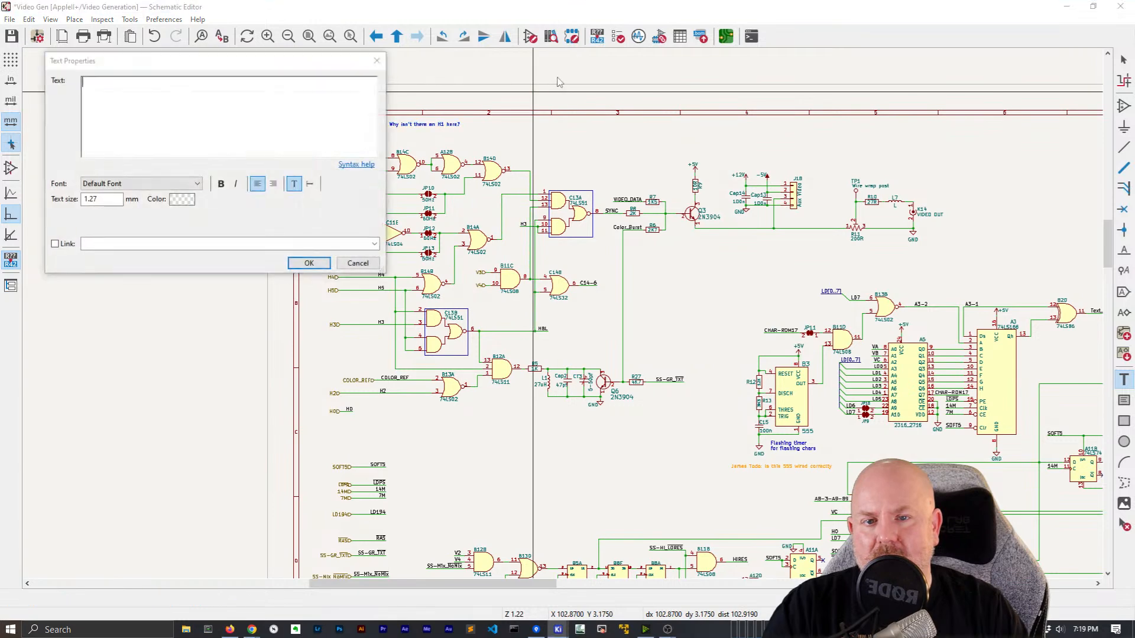
key(Escape)
right_click(559, 110)
click(576, 114)
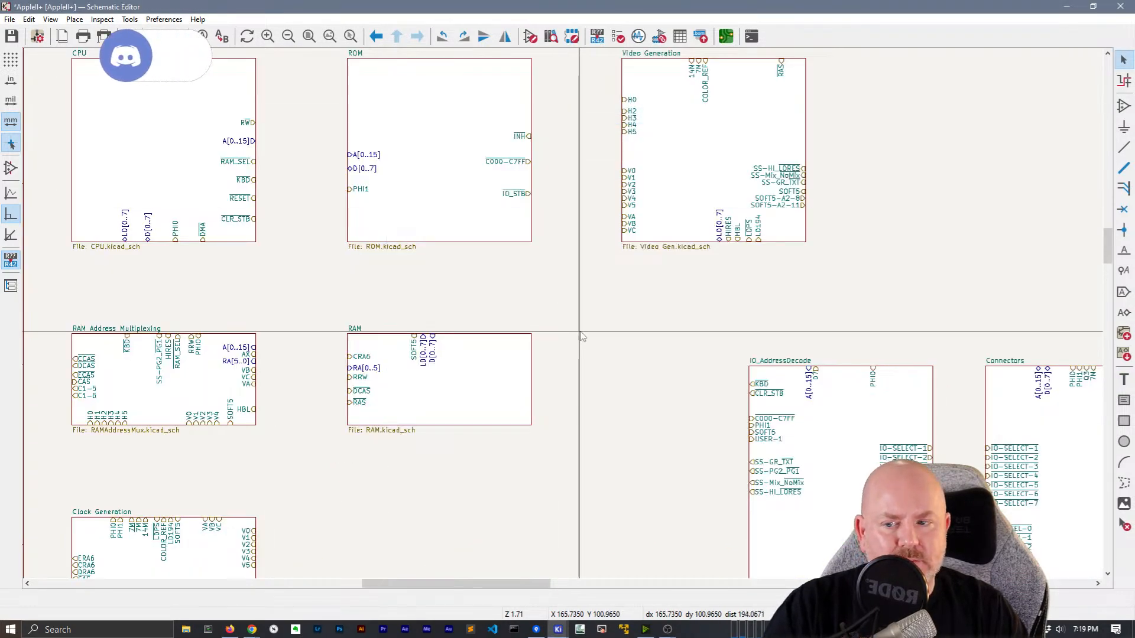
Select the Clock Generation sheet block below RAM Address Multiplexing and enter it
click(158, 407)
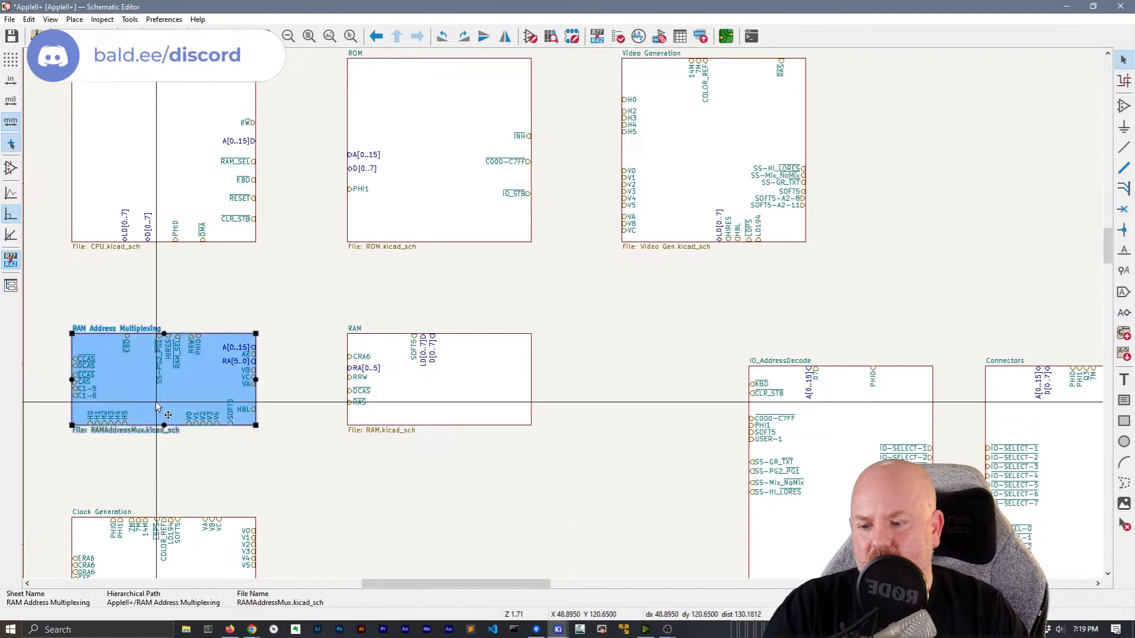
scroll(271, 236, down, 3)
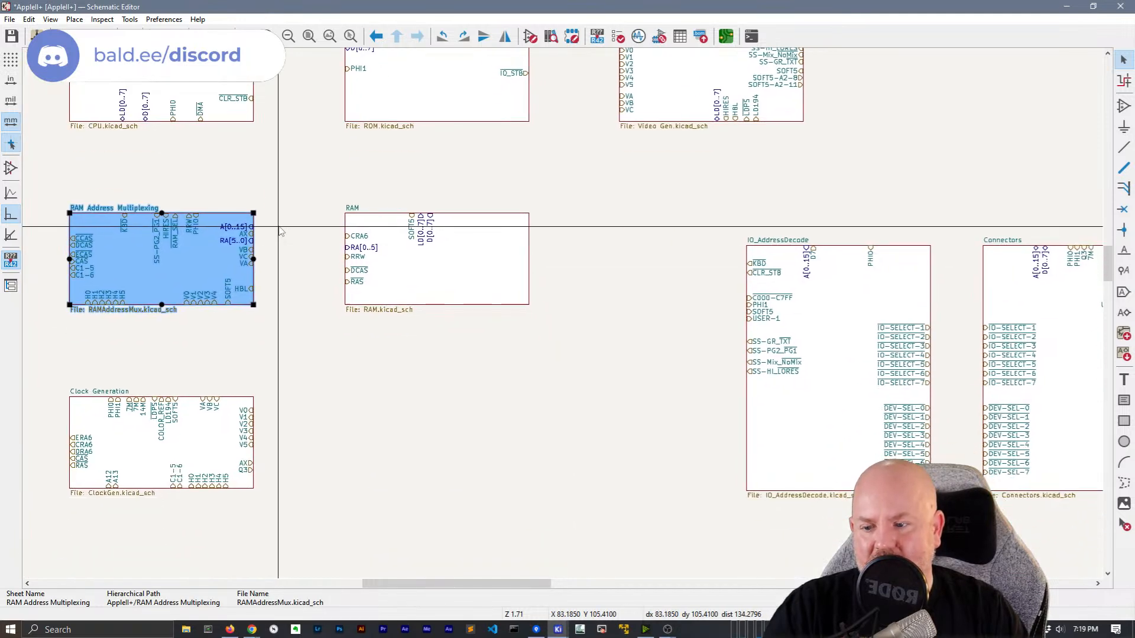
click(201, 461)
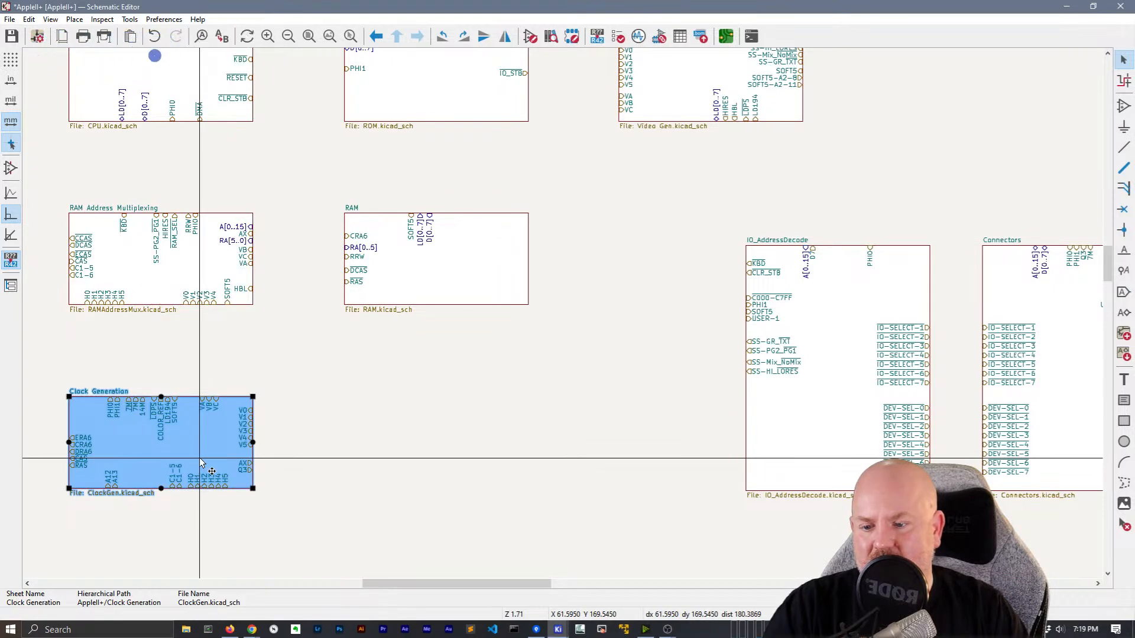
double_click(201, 462)
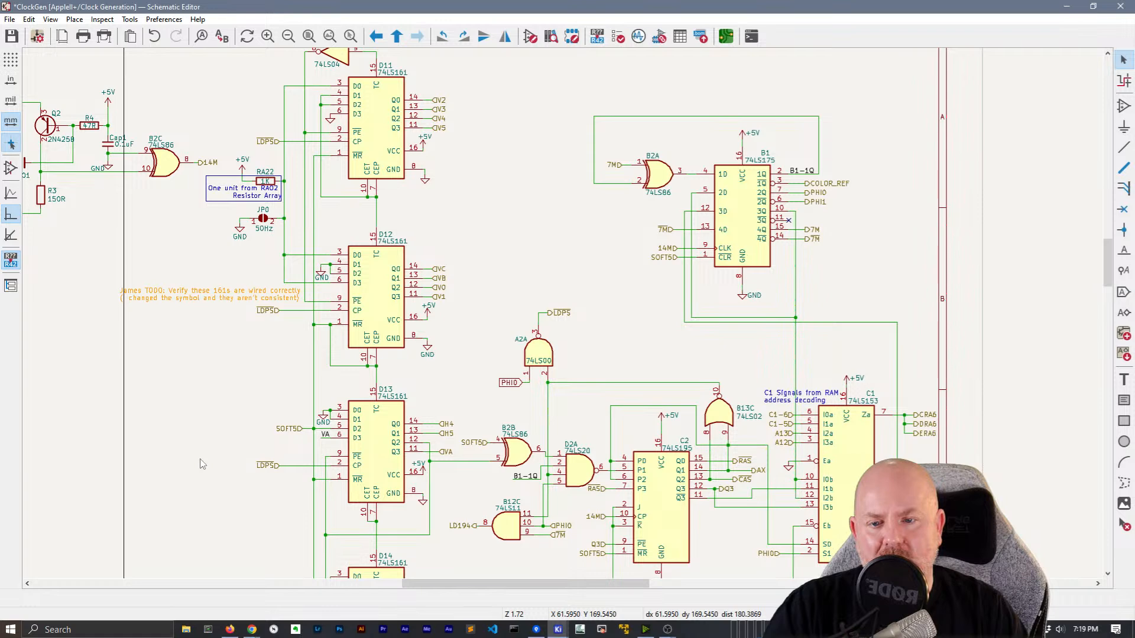
Select the V2–V5 hierarchical labels on D11's outputs and cut them from the schematic
click(392, 142)
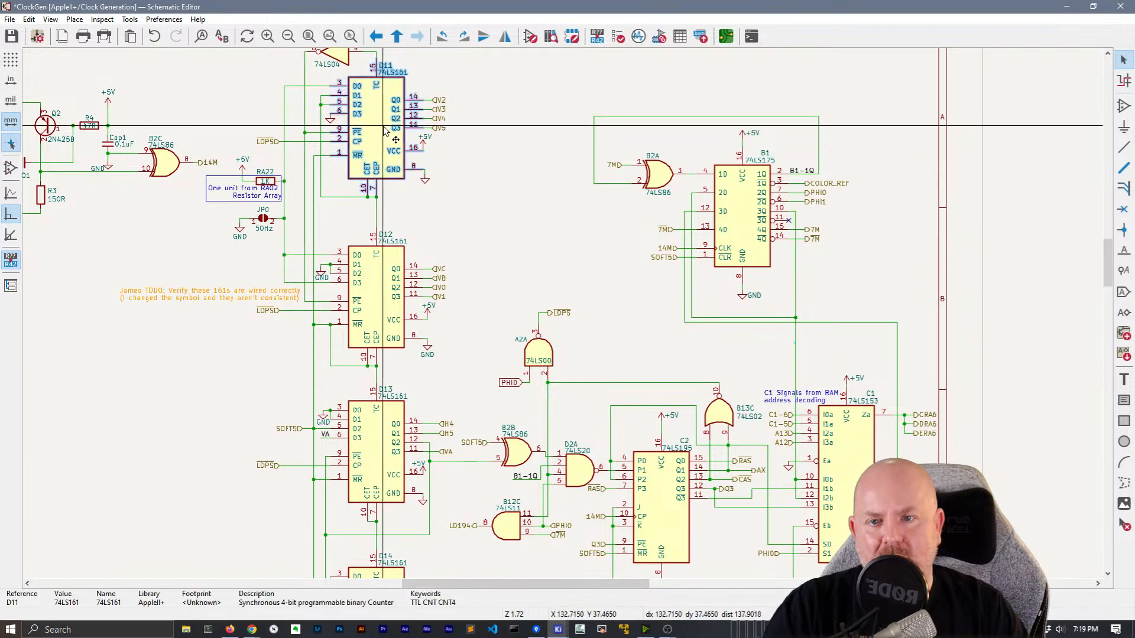
double_click(401, 153)
key(Escape)
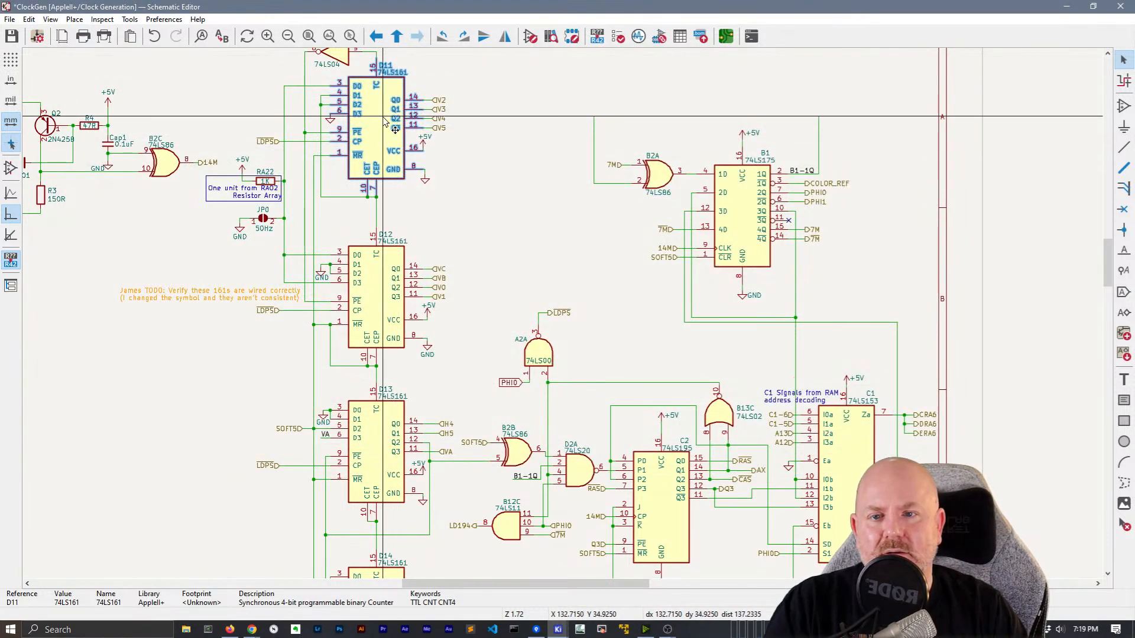
drag(464, 142, 441, 98)
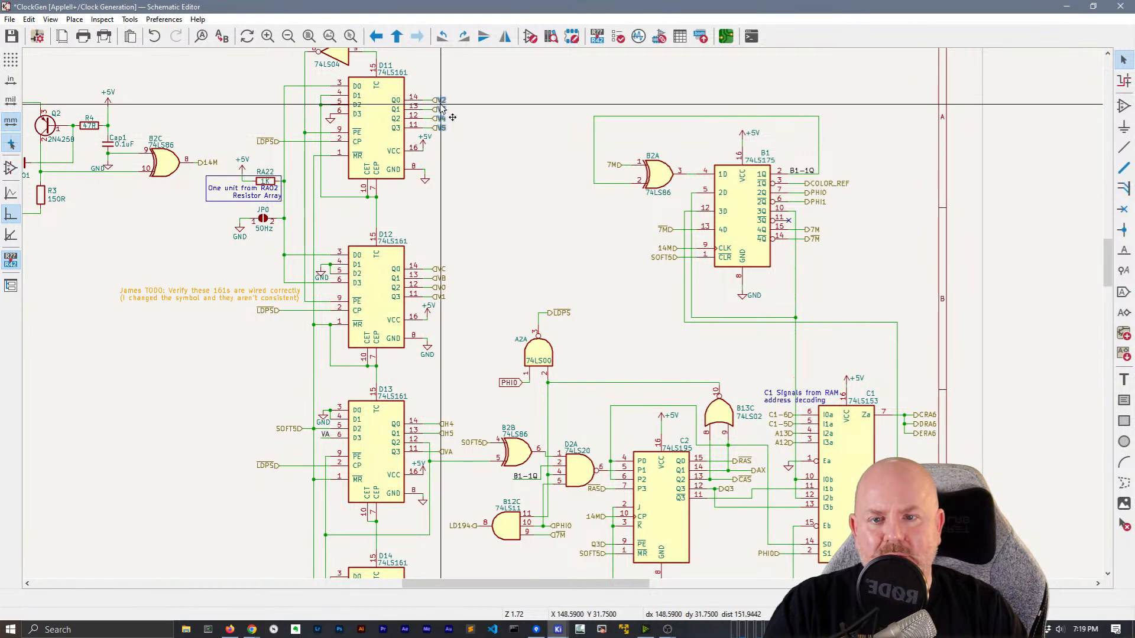
click(444, 101)
click(453, 215)
drag(460, 144, 442, 107)
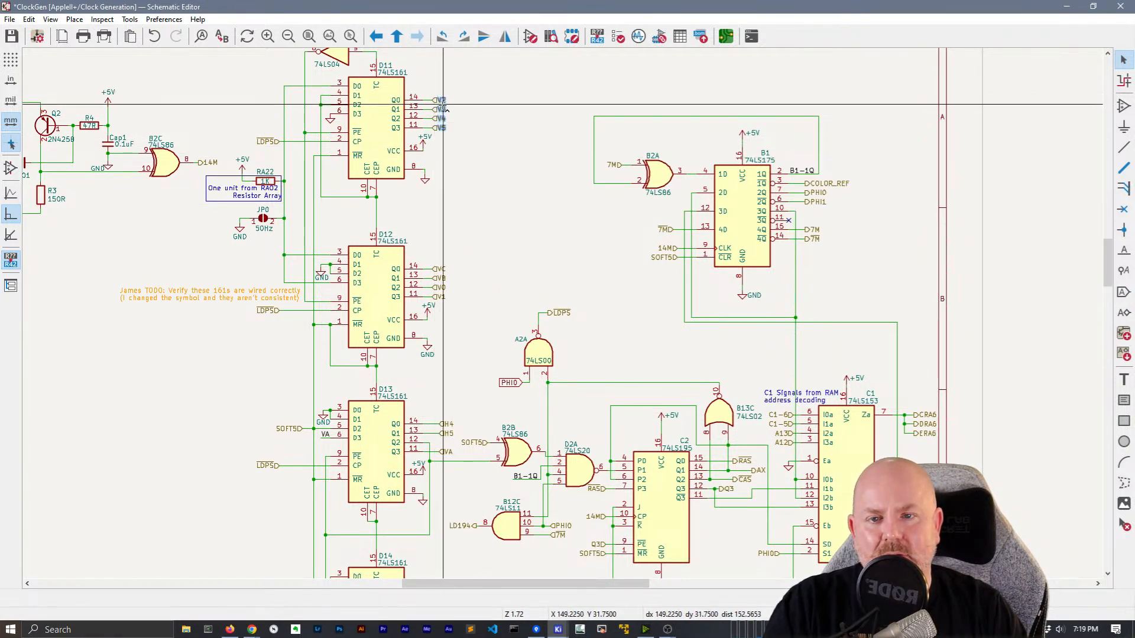
key(Delete)
In Sublime Text, change the V5, V4, V3 and V2 label shapes from input to output
key(super)
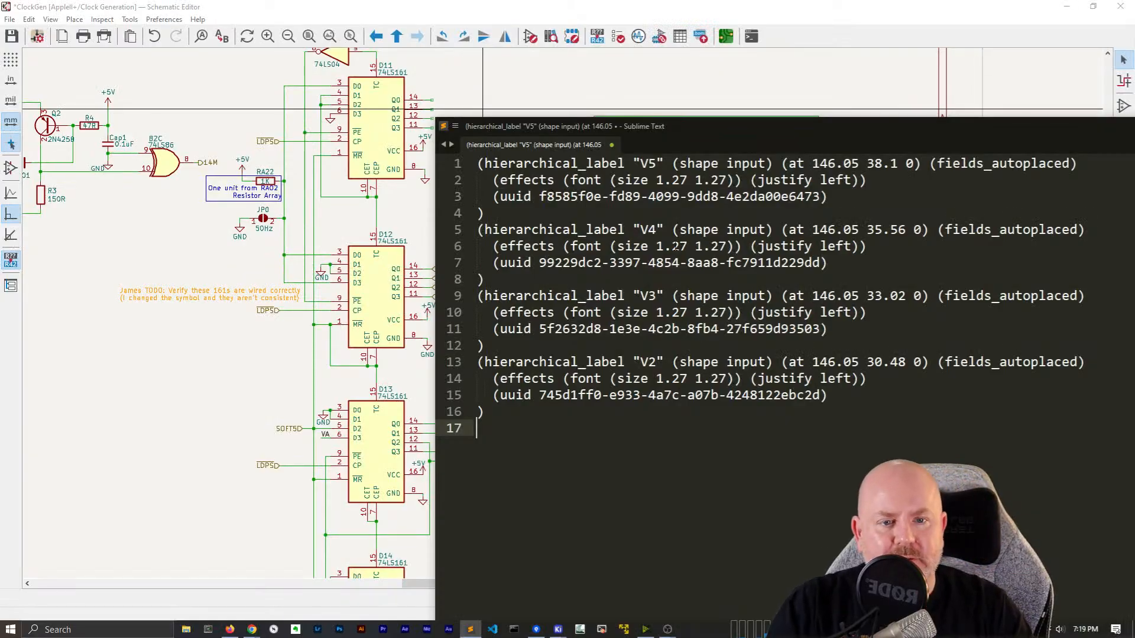
double_click(745, 163)
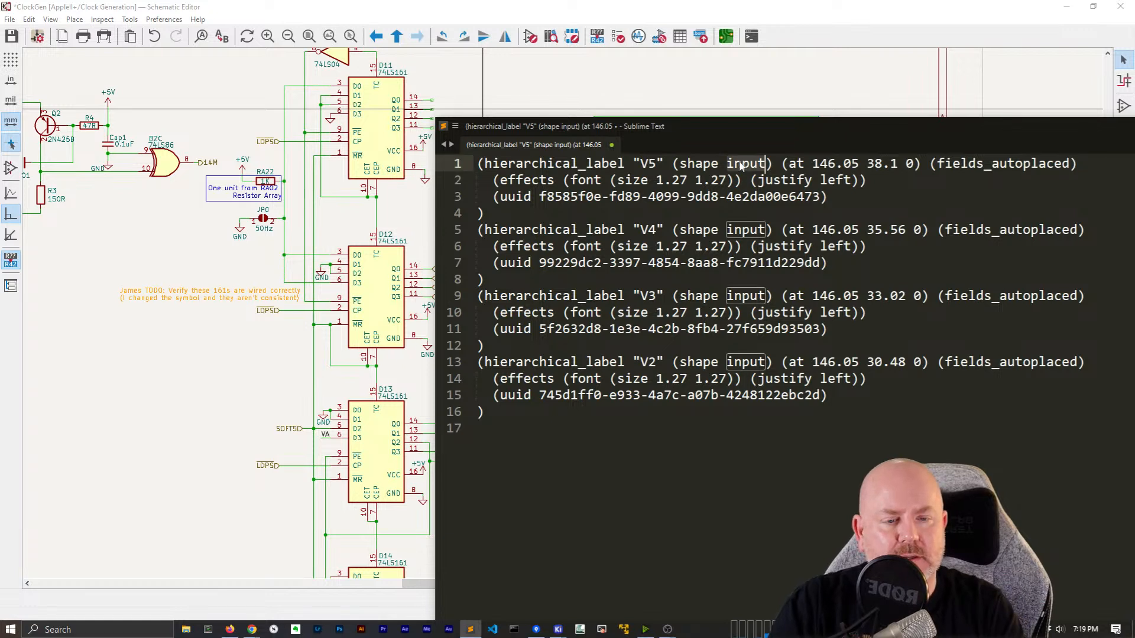
text(output)
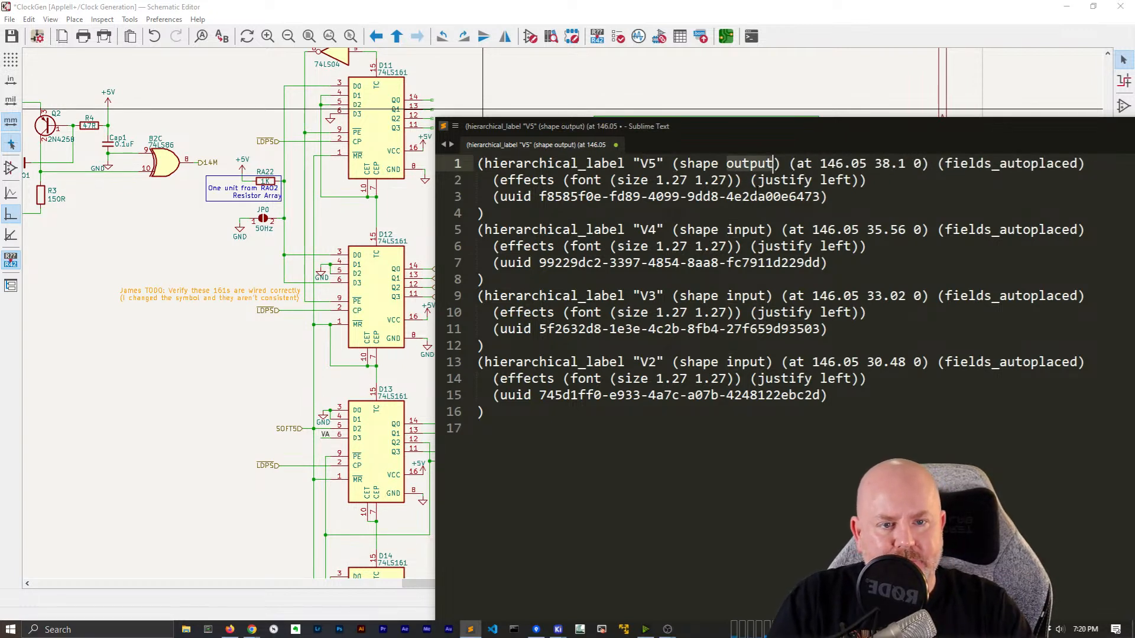
double_click(752, 232)
text(output)
double_click(751, 295)
text(output)
double_click(750, 361)
text(output)
Cut the converted label definitions and paste them back into the Clock Generation sheet
drag(491, 428, 477, 163)
key(ctrl+x)
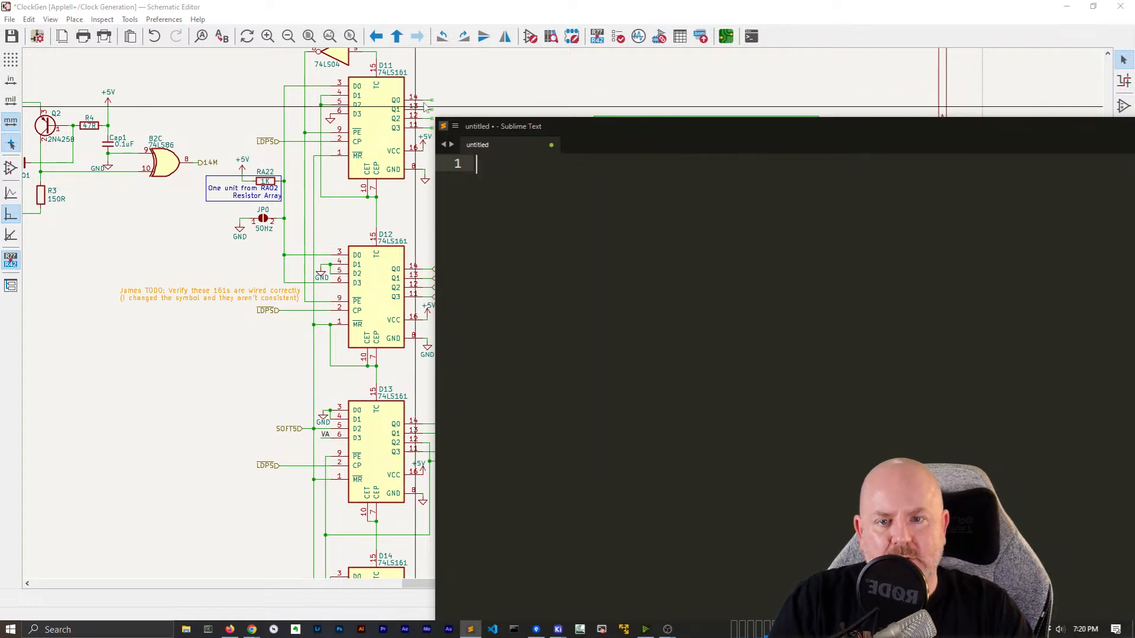
click(505, 98)
key(ctrl+v)
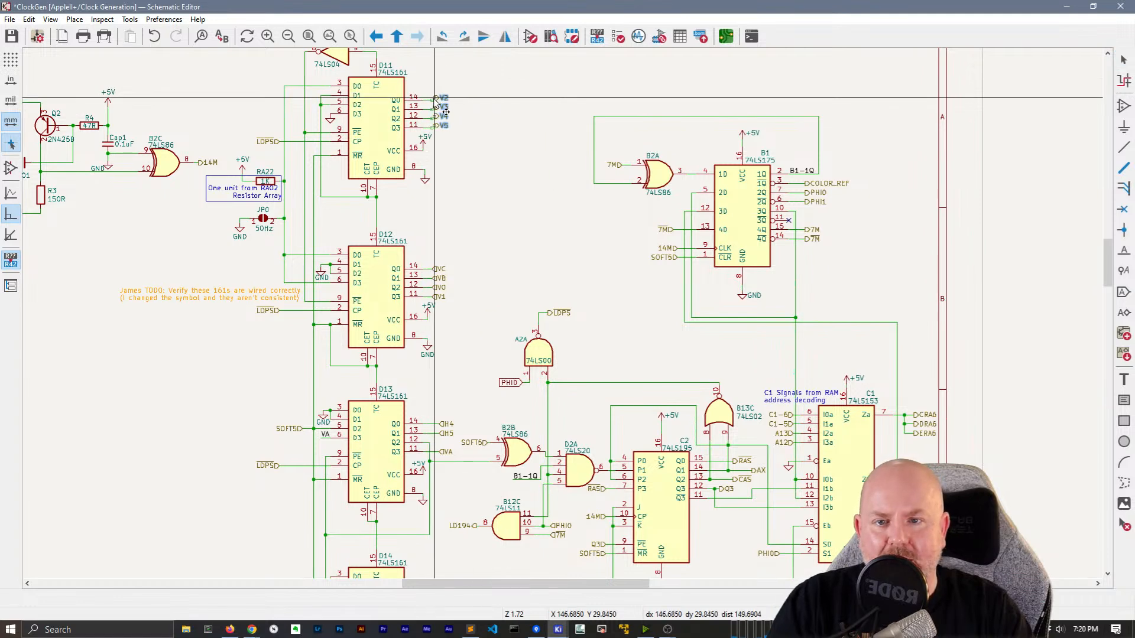
Drop V2–V5 on D11's outputs, then copy D12's VC, VB, V0 and V1 labels into Sublime Text
click(434, 102)
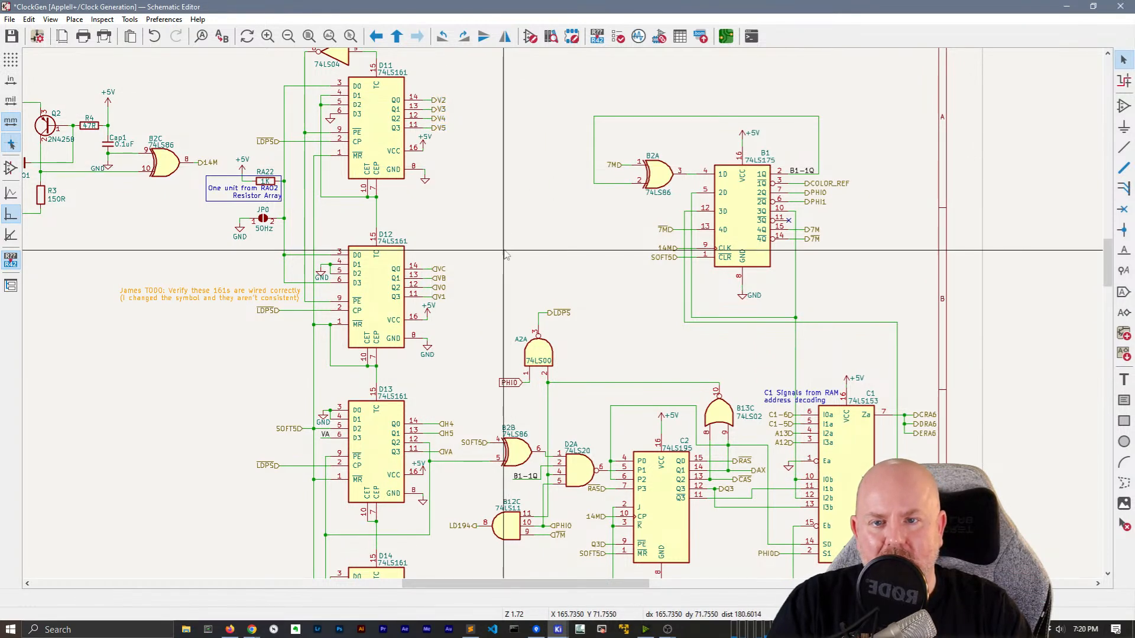
middle_drag(506, 256, 488, 144)
drag(453, 194, 418, 147)
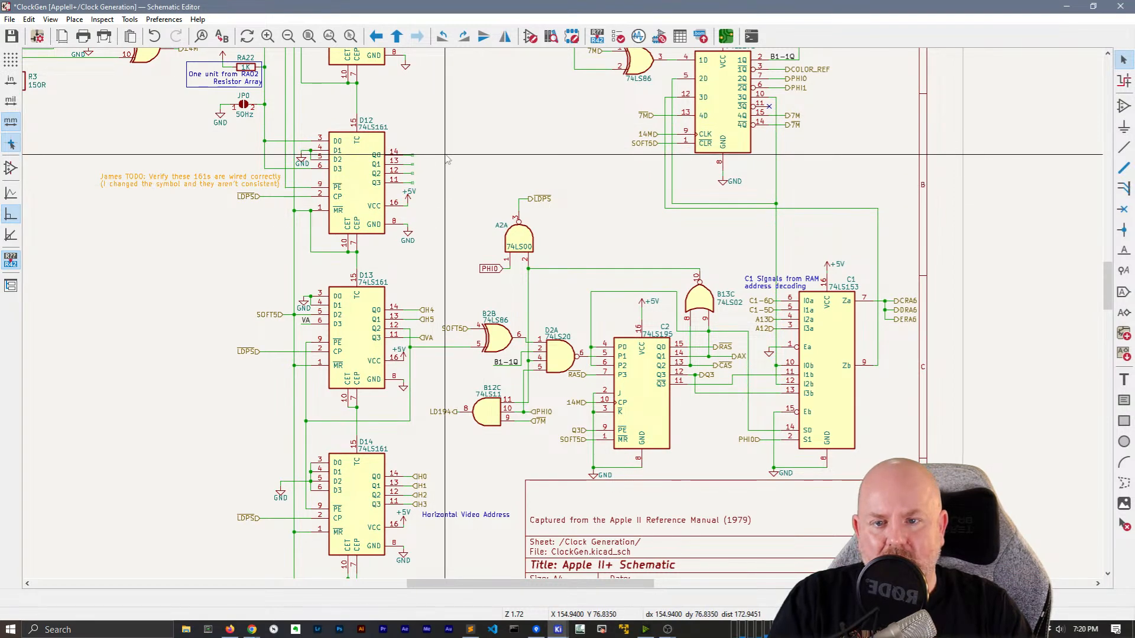
key(ctrl+c)
key(alt+Tab)
key(ctrl+v)
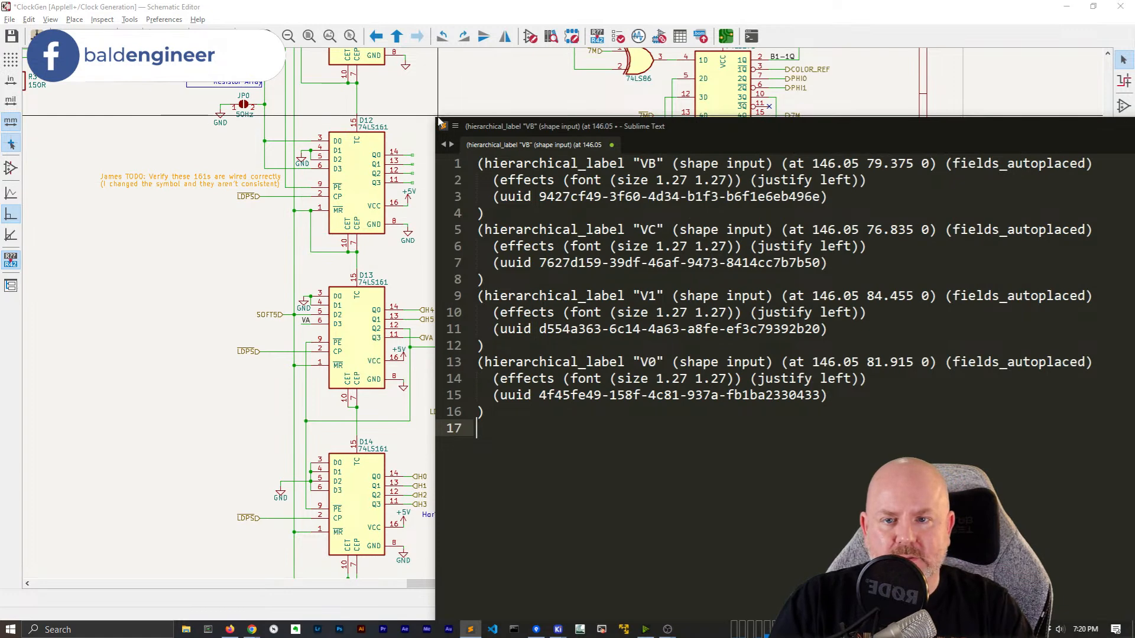
Replace All 'shape input' with 'shape output' in the D12 label text and cut it
drag(436, 117, 228, 82)
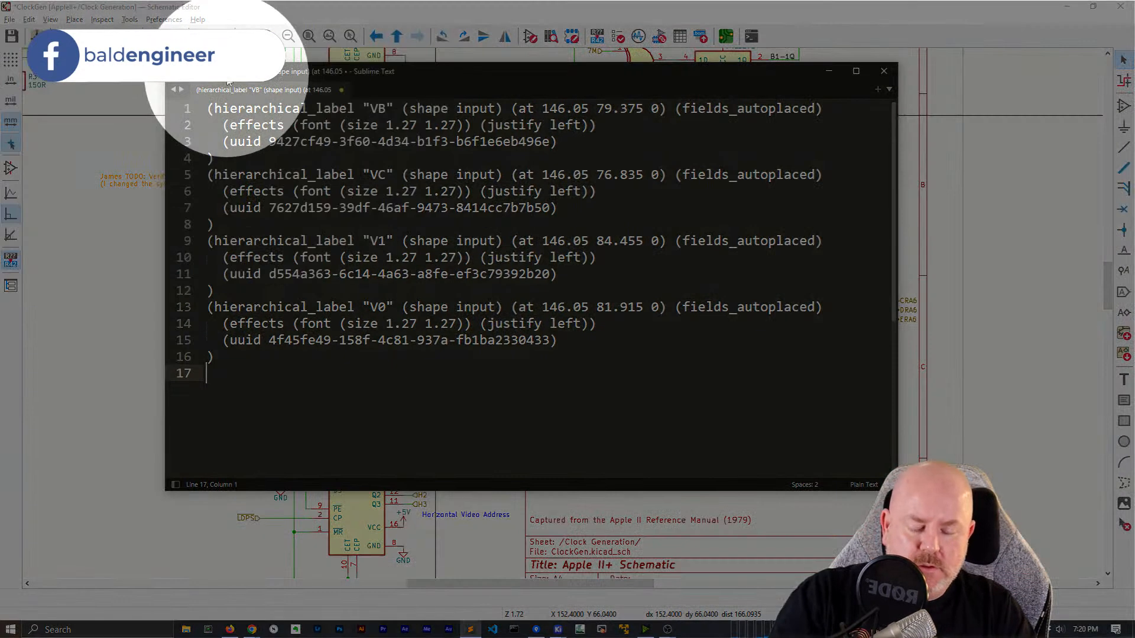
key(ctrl+h)
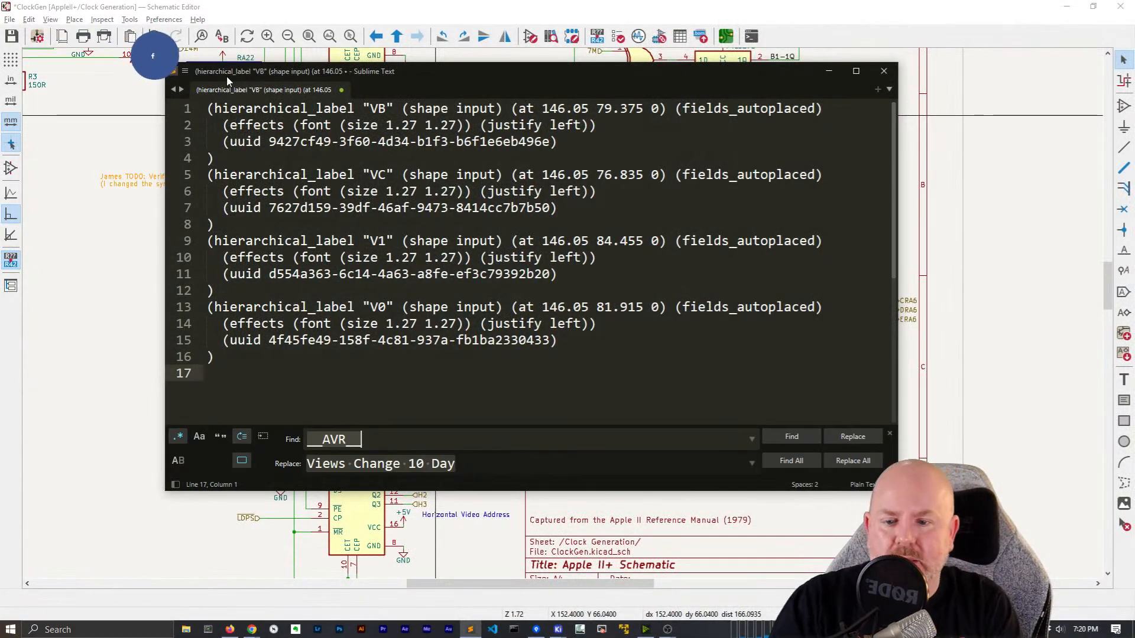
text(shape inpu)
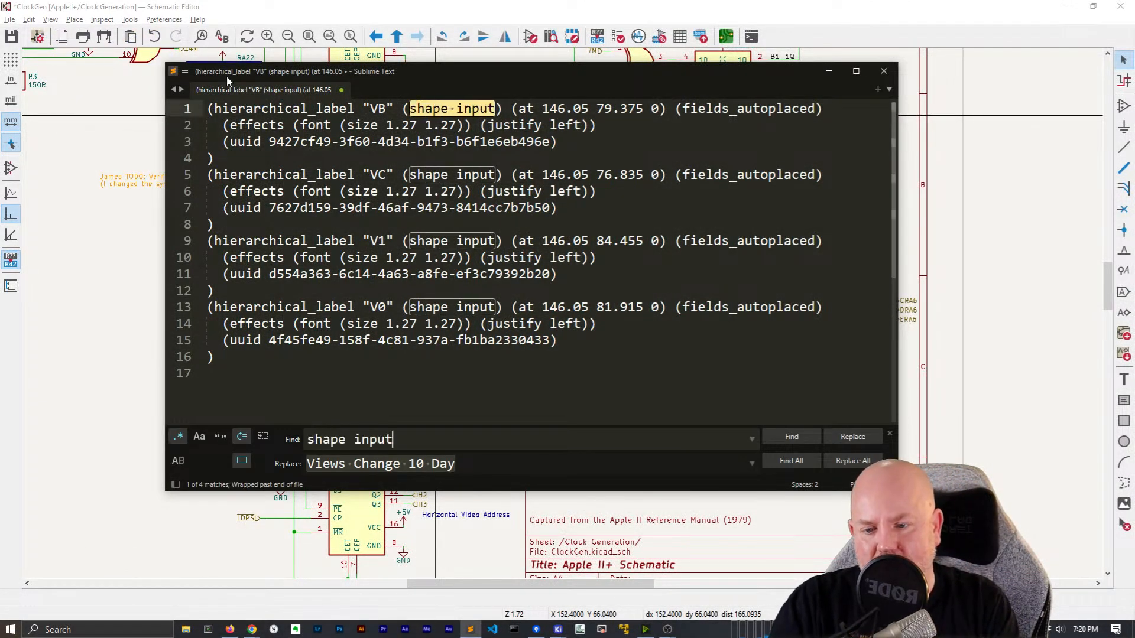
text(t)
key(Tab)
text(shape output)
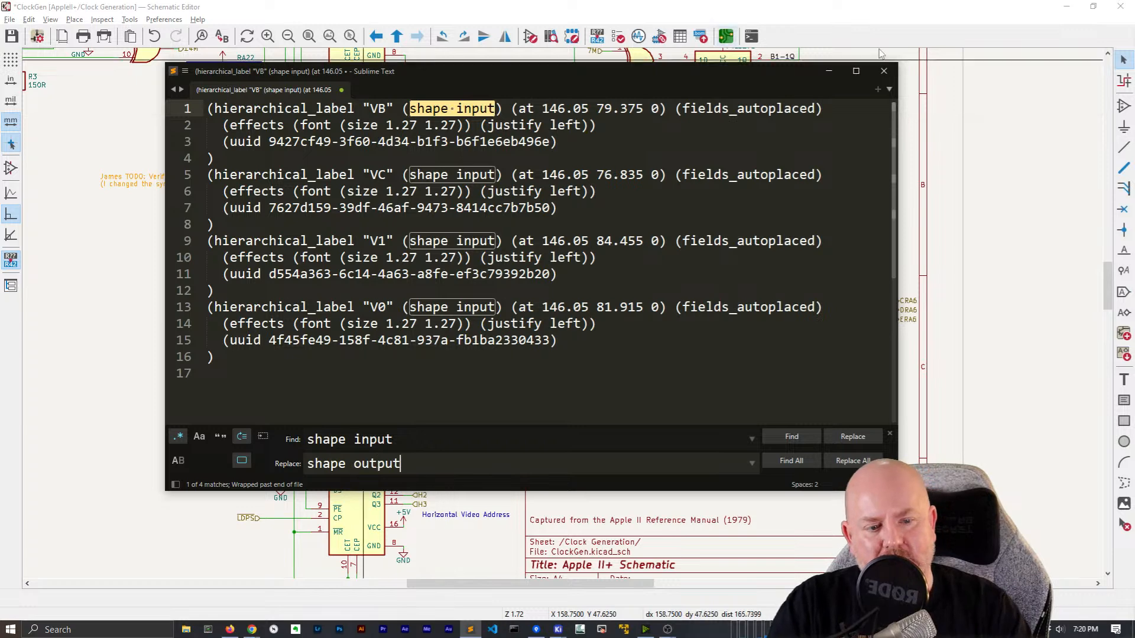
click(845, 463)
drag(591, 357, 578, 342)
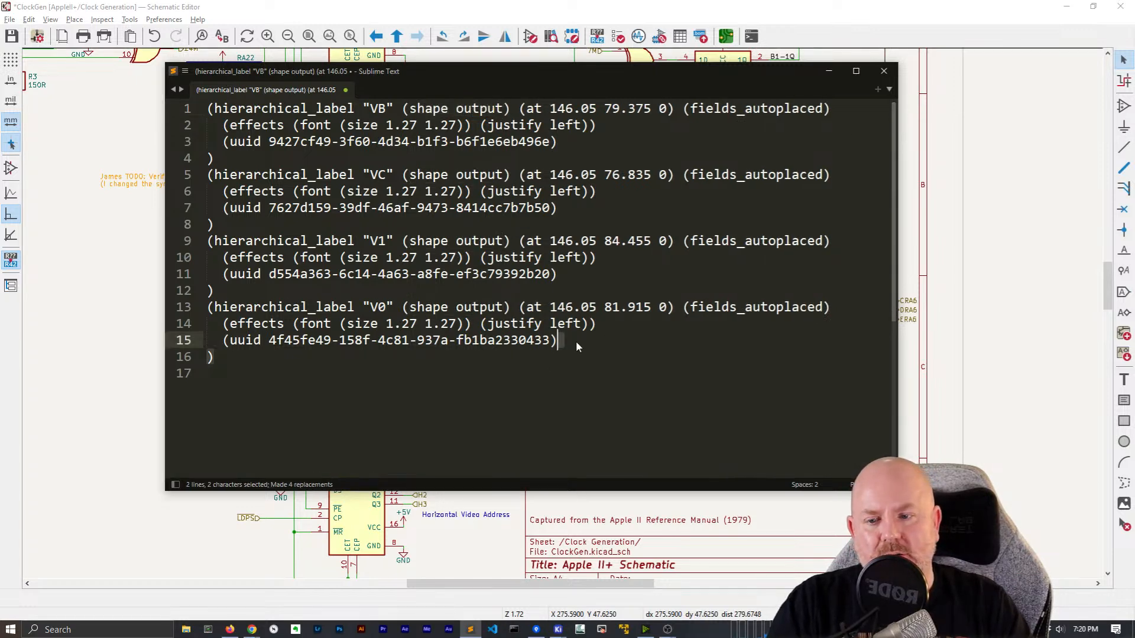
key(ctrl+a)
key(ctrl+x)
key(alt+Tab)
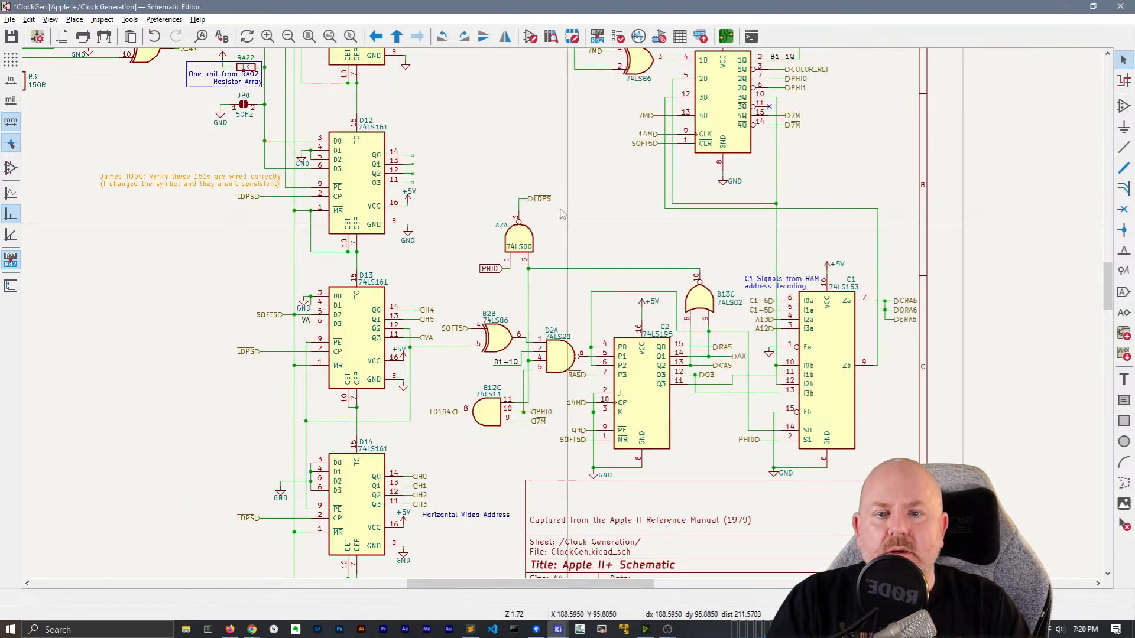
Paste the output-shaped VC, VB, V0 and V1 labels back onto D12's outputs
key(ctrl+v)
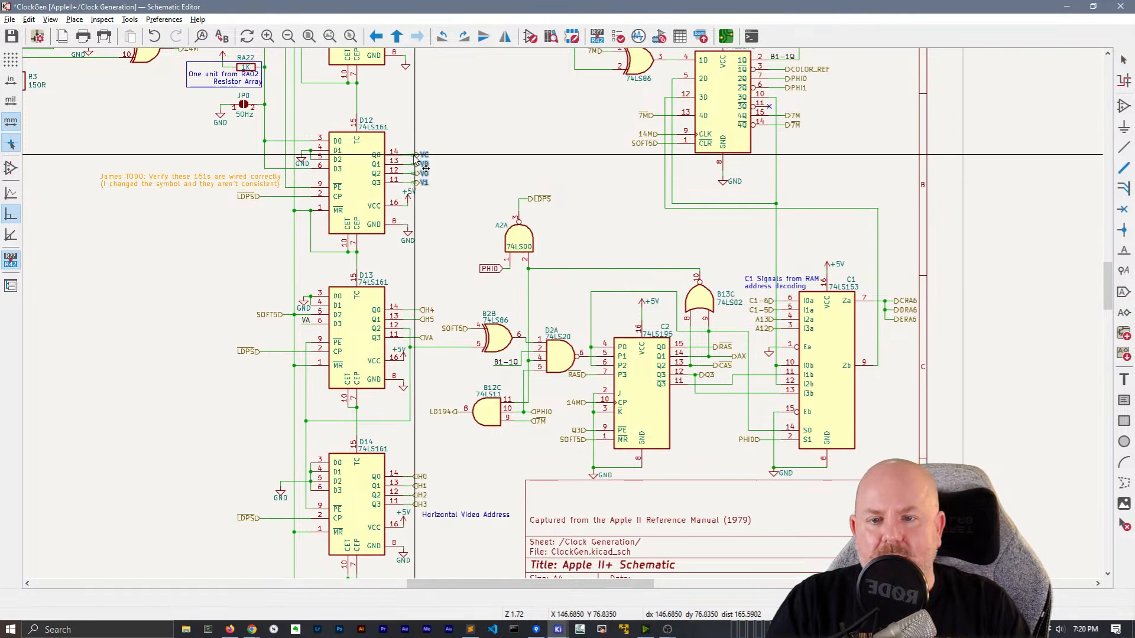
scroll(414, 159, up, 5)
click(564, 317)
scroll(567, 384, down, 5)
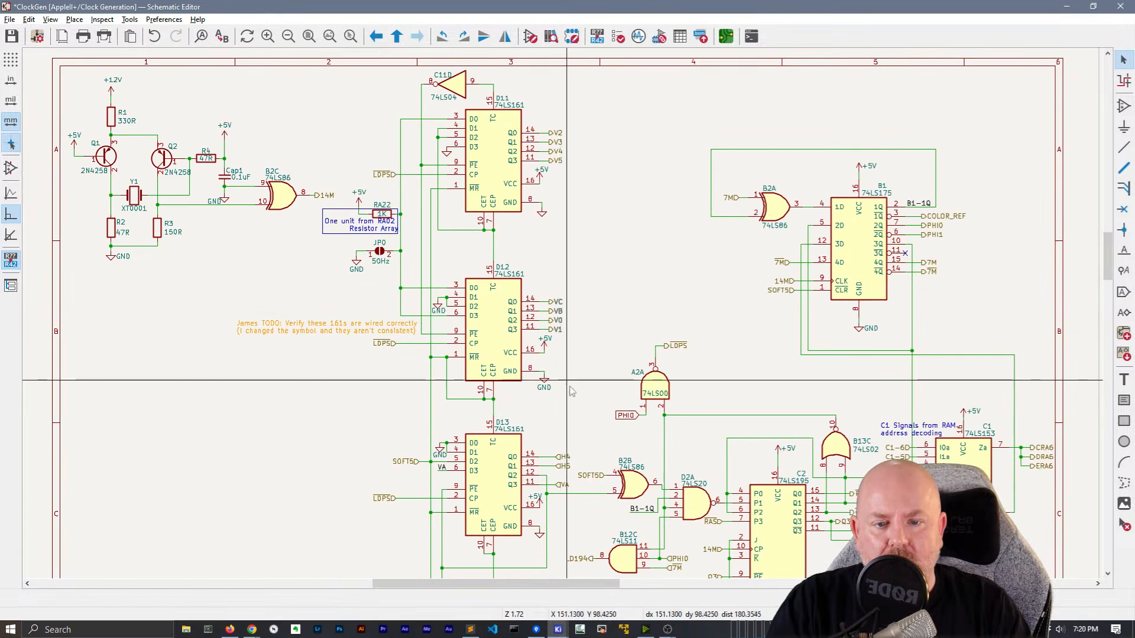
scroll(566, 384, down, 2)
scroll(535, 364, up, 5)
Convert D13's H4, H5 and VA labels to shape output in Sublime Text and place them back
drag(535, 363, 523, 278)
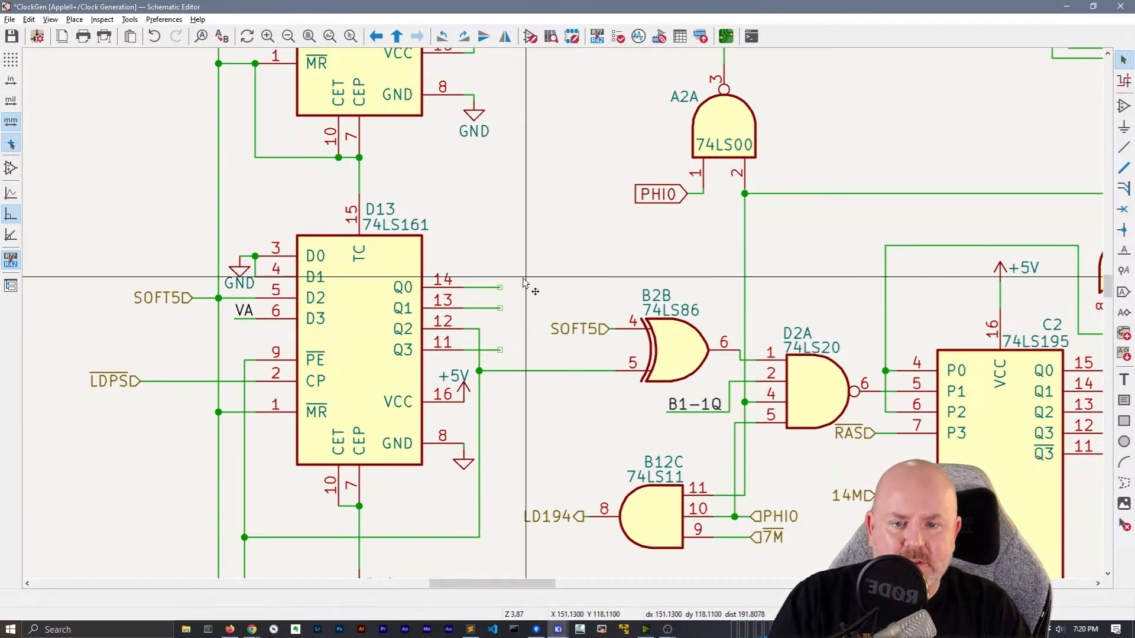
key(ctrl+c)
key(alt+Tab)
key(ctrl+v)
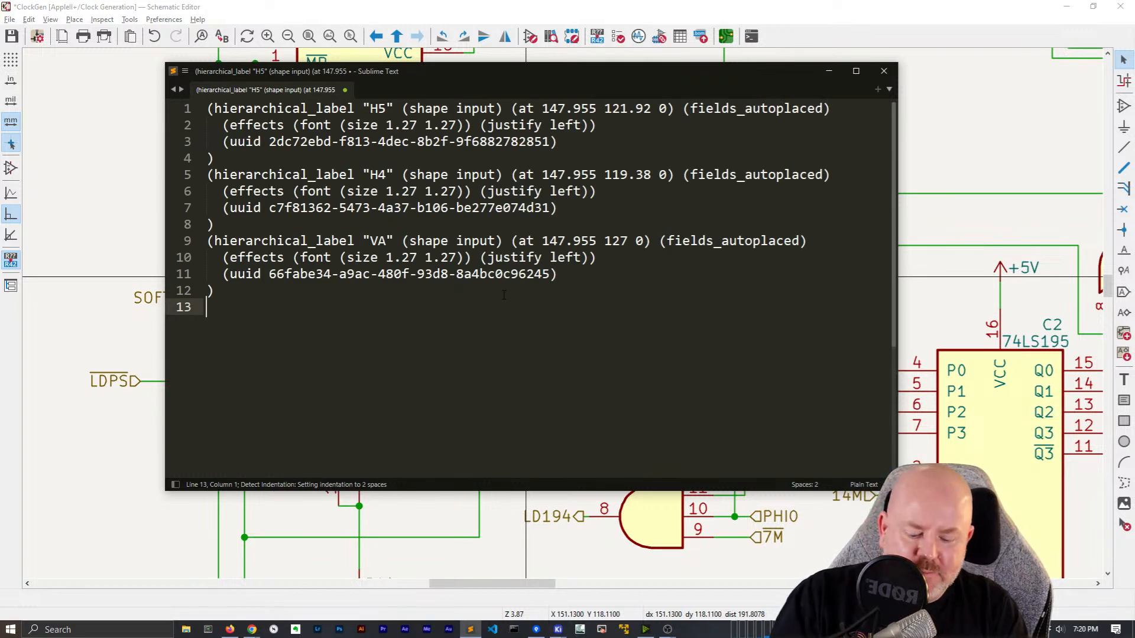
key(ctrl+h)
click(850, 460)
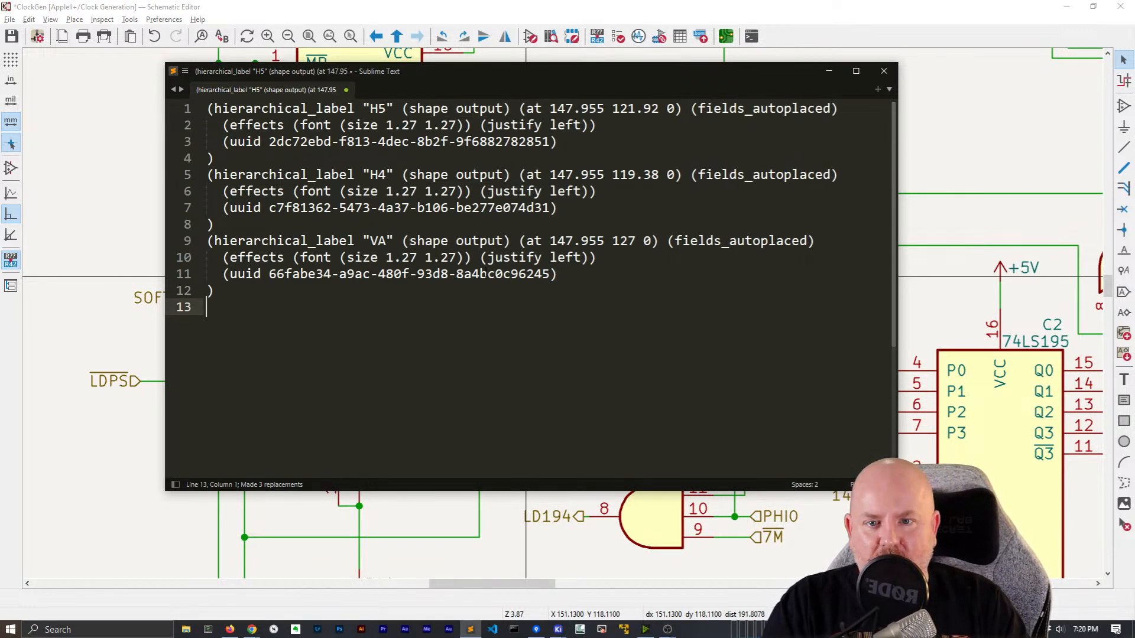
key(ctrl+a)
key(ctrl+x)
key(alt+Tab)
key(ctrl+v)
click(501, 287)
Cut D14's H0–H3 labels and paste their definitions into Sublime Text
scroll(534, 288, down, 2)
middle_drag(578, 374, 517, 230)
scroll(539, 355, up, 1)
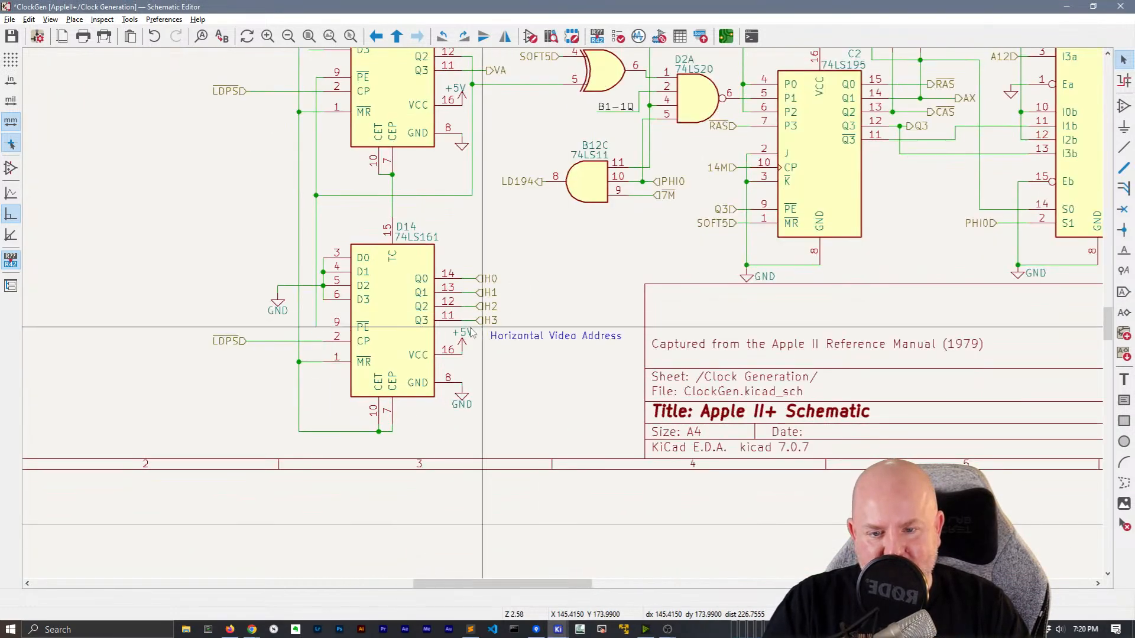
drag(511, 324, 486, 265)
key(Delete)
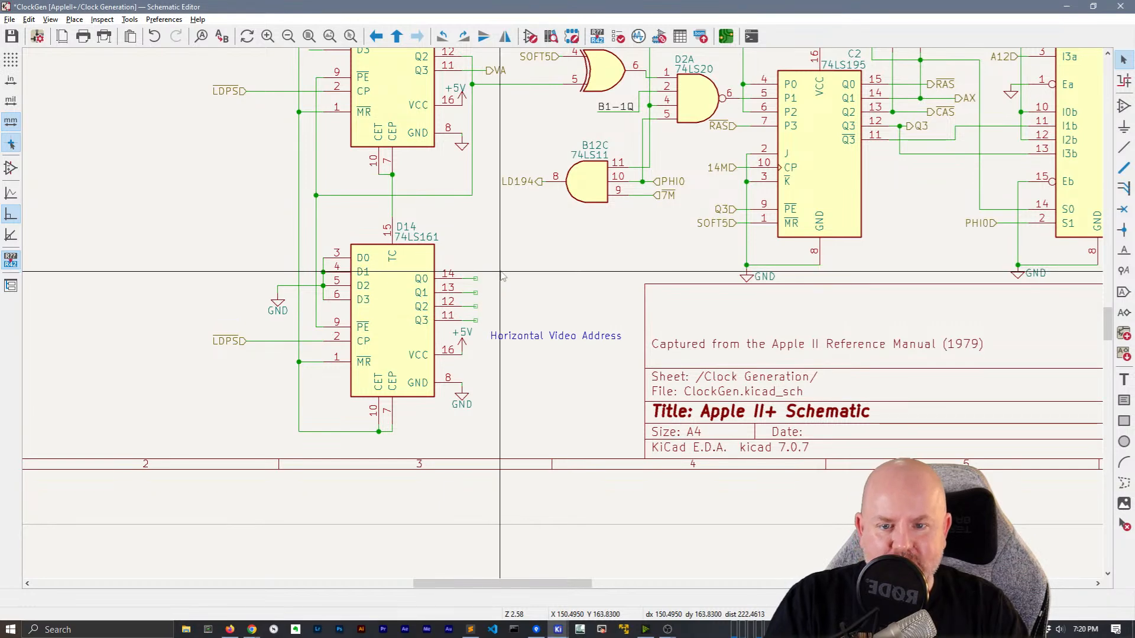
key(alt+Tab)
key(ctrl+v)
Replace All 'shape input' with 'shape output' and paste H0–H3 back on D14's outputs
key(ctrl+h)
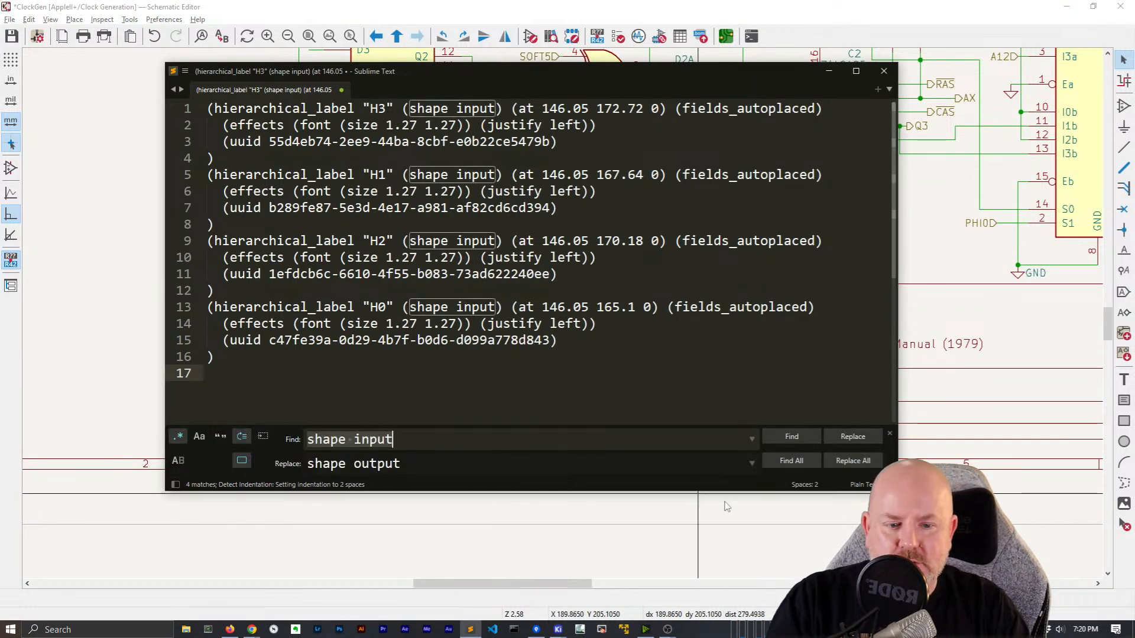
click(853, 460)
key(ctrl+a)
key(ctrl+x)
key(alt+Tab)
key(ctrl+v)
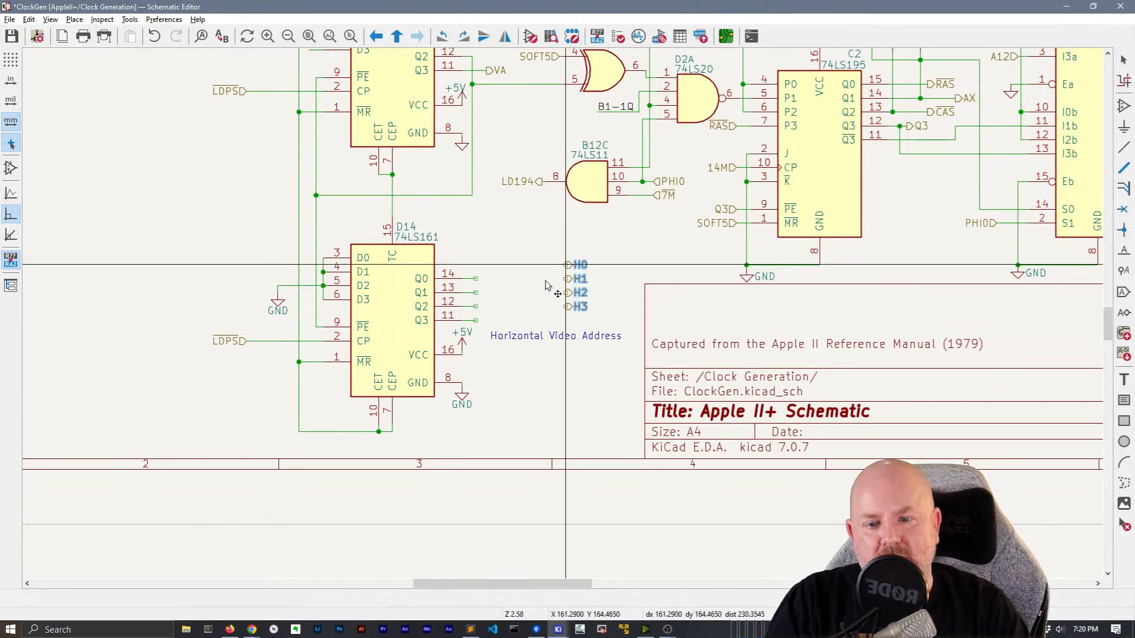
click(476, 279)
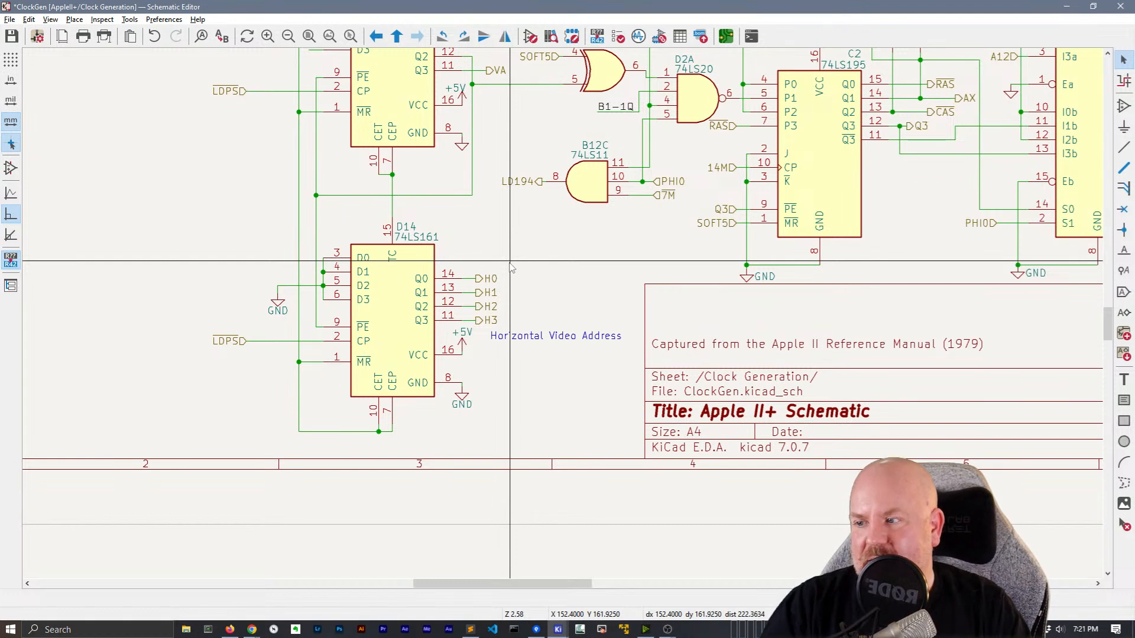
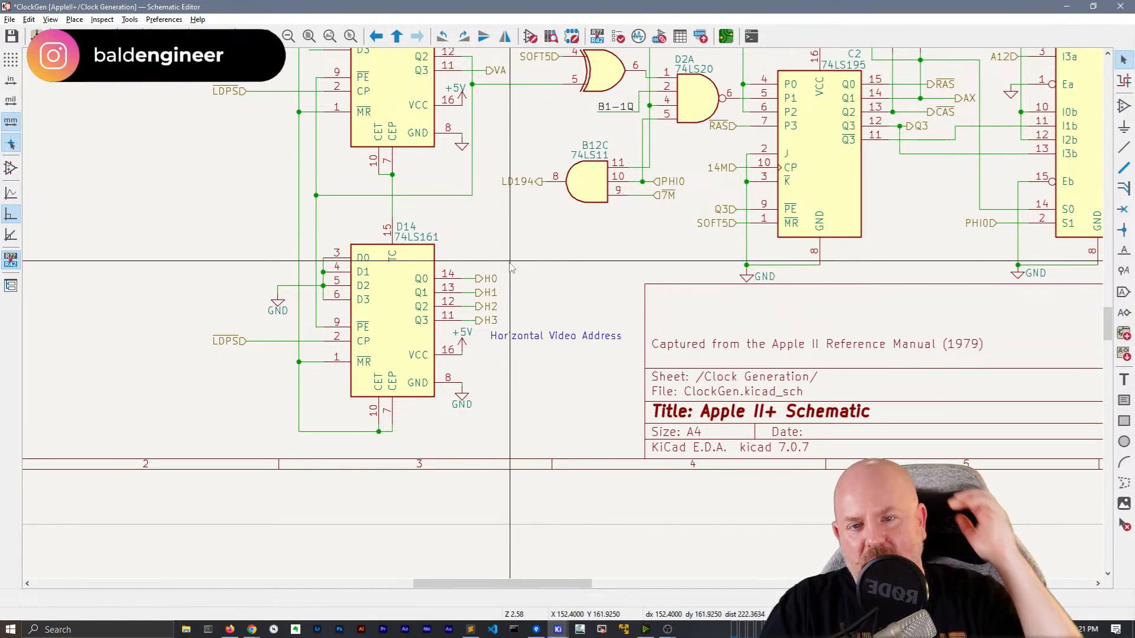
Move D13's +5V power label clear of the VCC wire
middle_drag(497, 196, 466, 336)
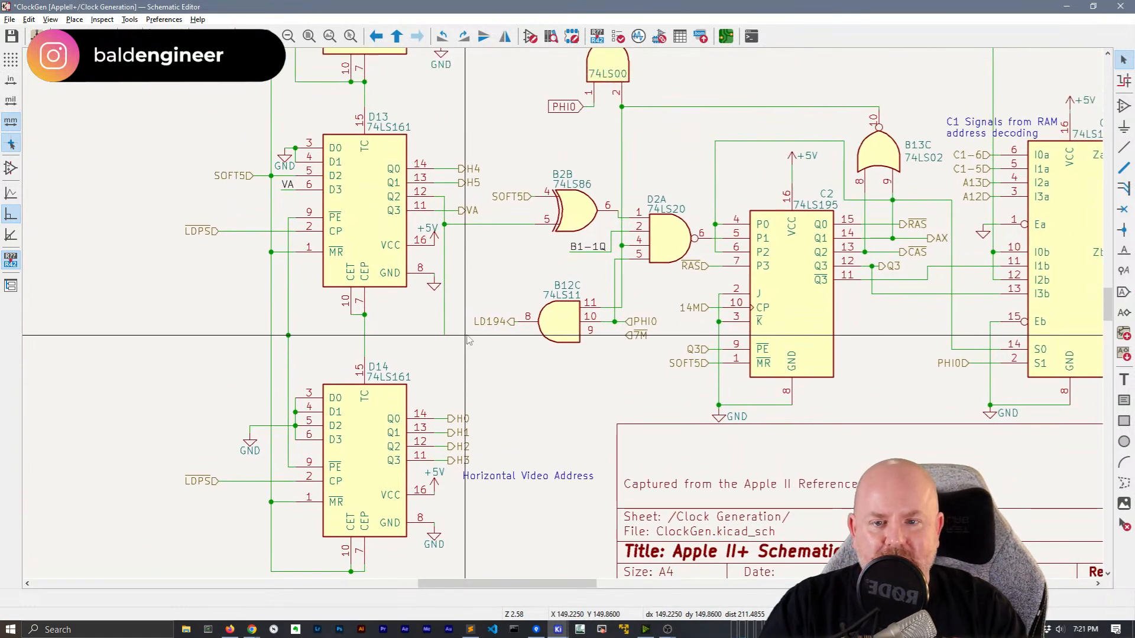
scroll(429, 223, up, 1)
click(561, 325)
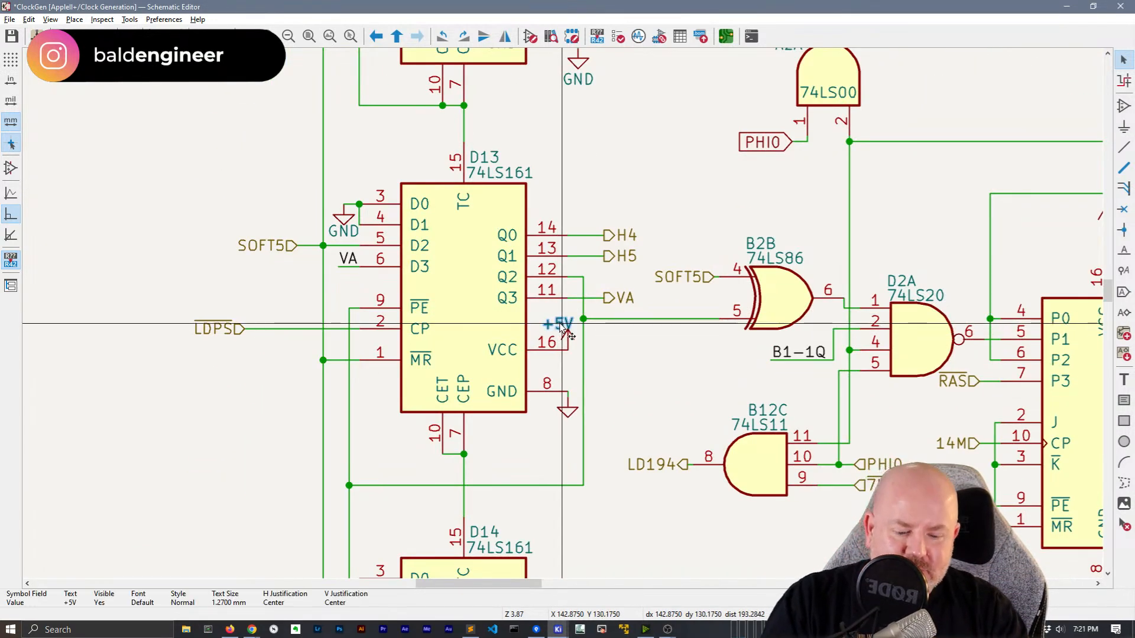
key(m)
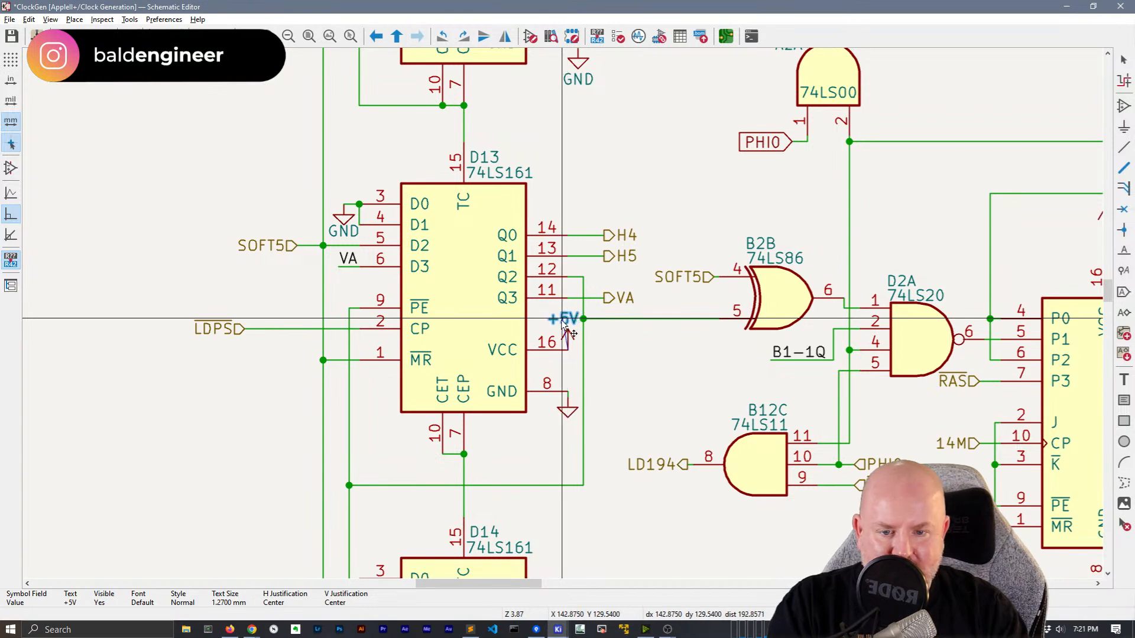
click(559, 321)
Leave the Clock Generation sheet and return to the Apple II+ root sheet
middle_drag(744, 136, 654, 468)
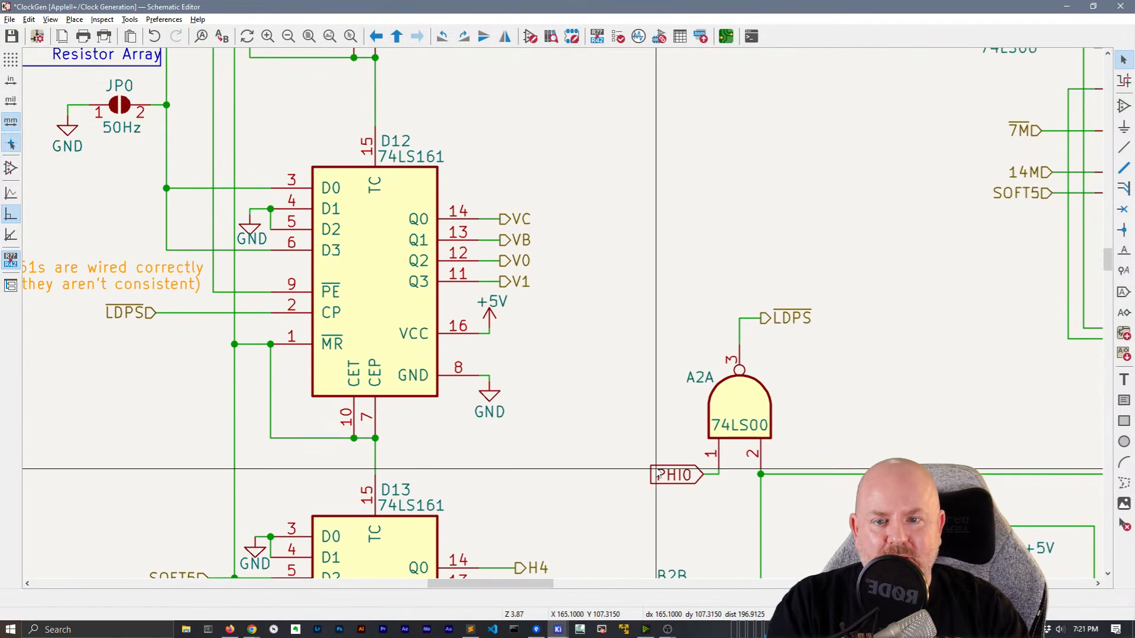
scroll(610, 393, down, 1)
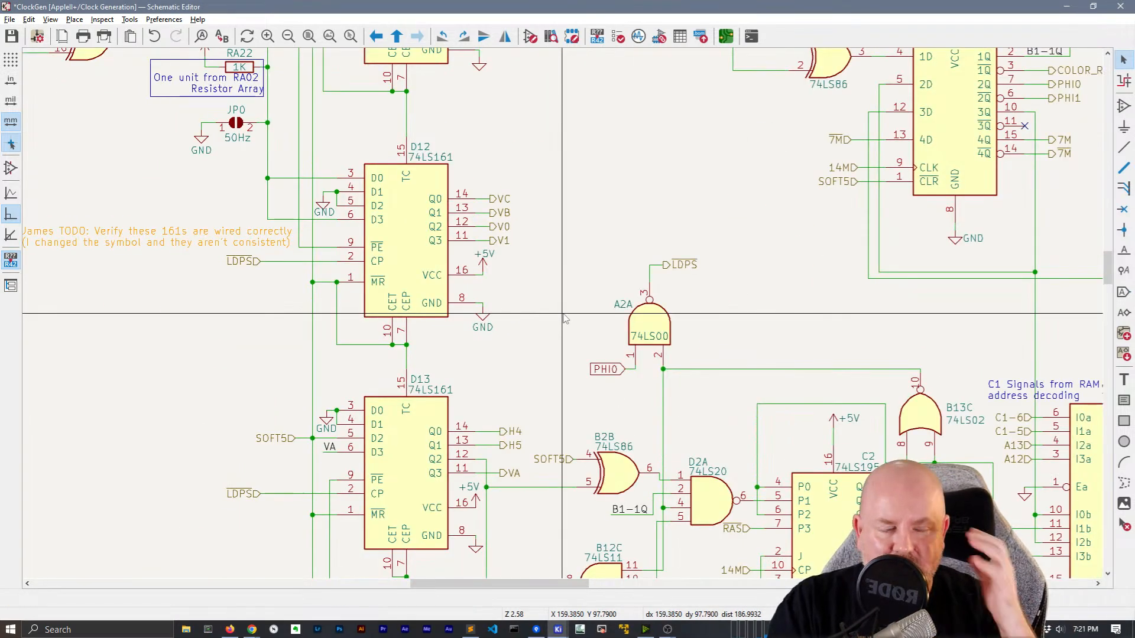
scroll(559, 321, down, 3)
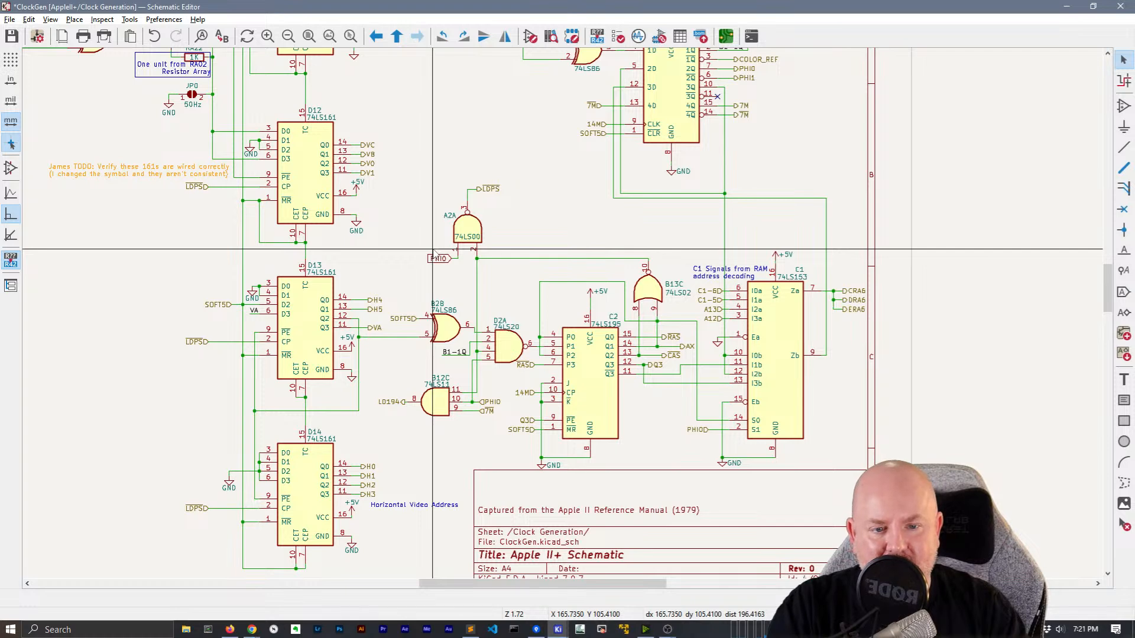
middle_drag(444, 173, 539, 160)
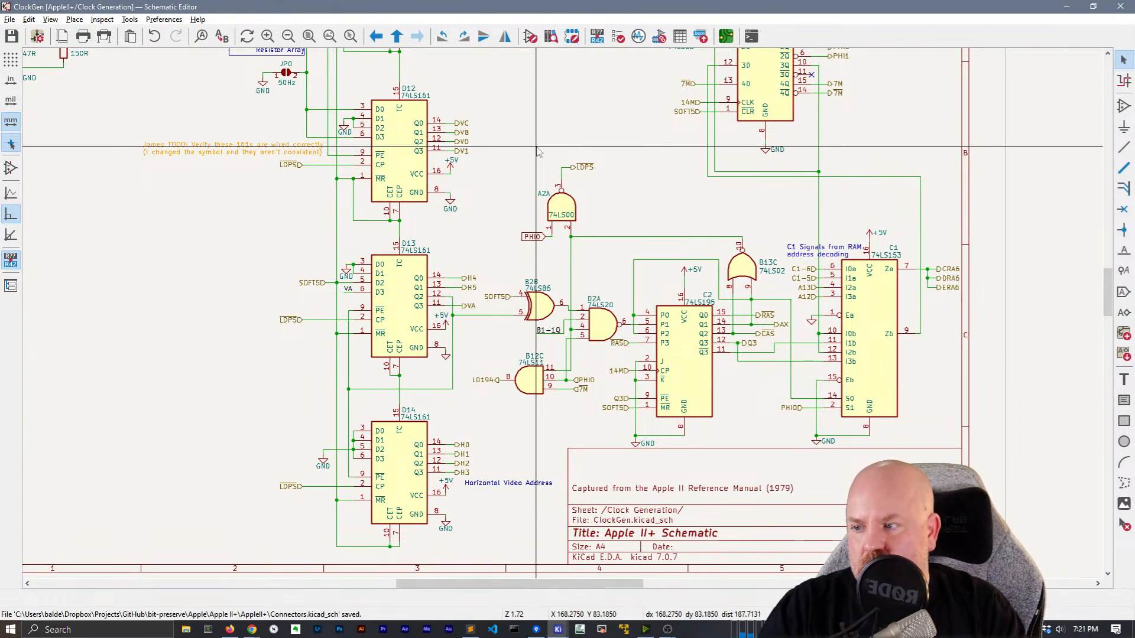
right_click(533, 110)
click(549, 114)
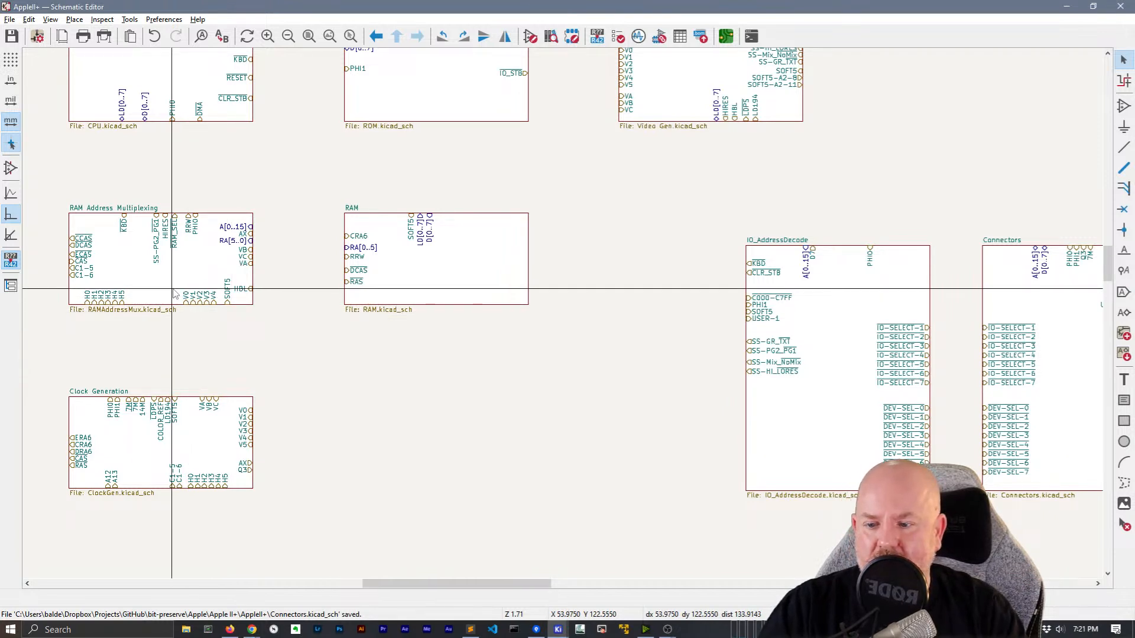
Check the Clock Generation sheet, then delete the block's old H0–H4 sheet pins
click(208, 438)
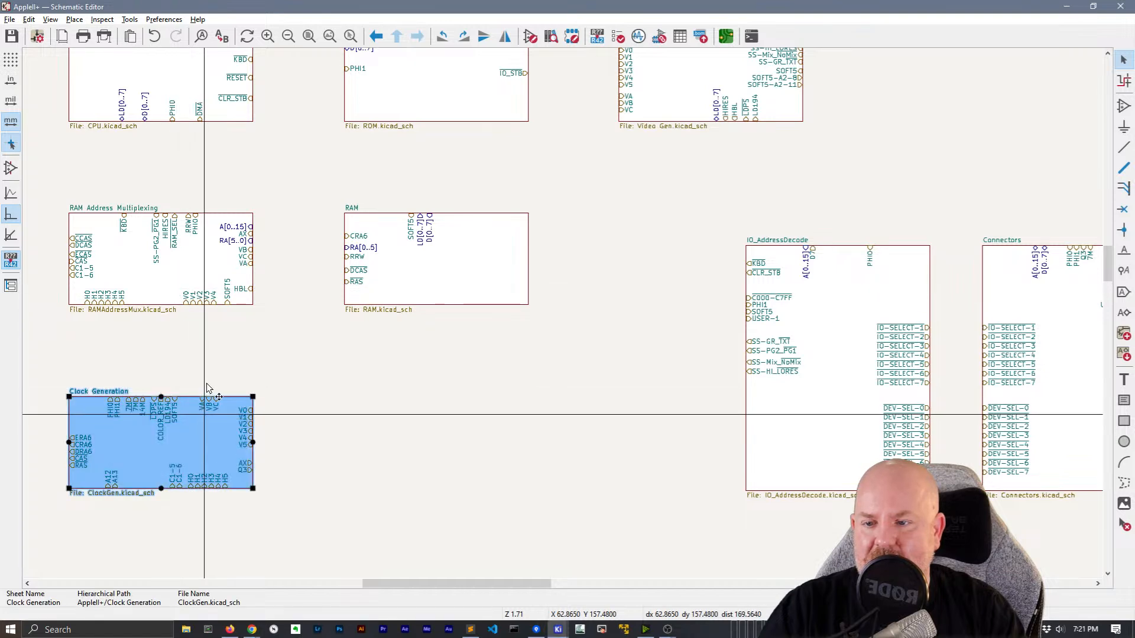
double_click(210, 437)
right_click(179, 299)
click(209, 307)
scroll(172, 481, up, 4)
middle_drag(747, 320, 508, 343)
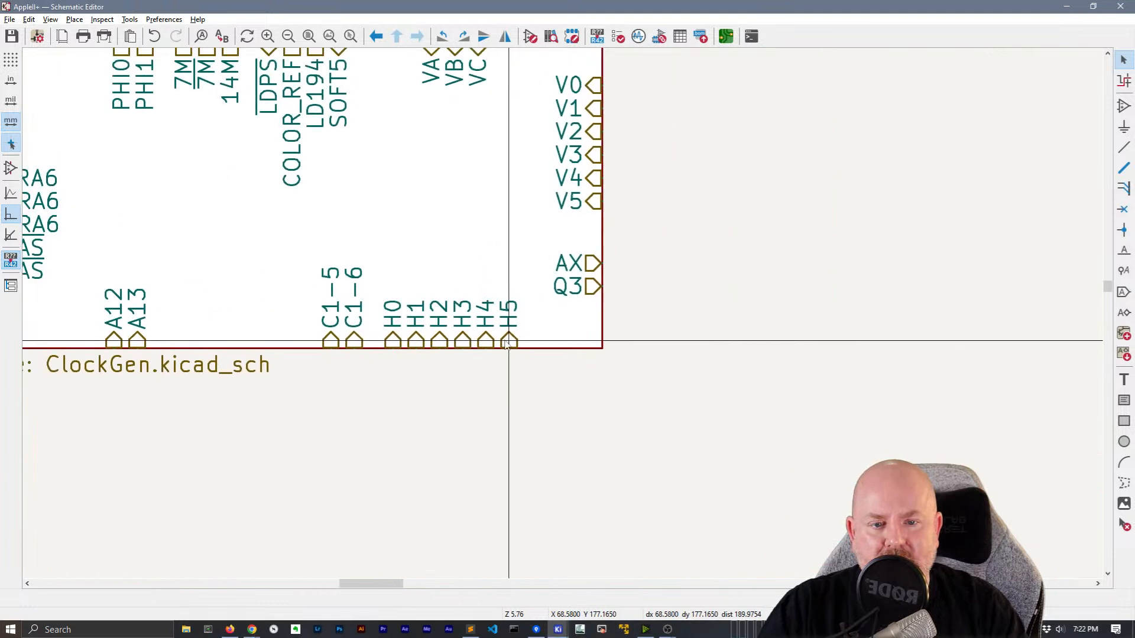
click(399, 339)
key(Delete)
click(422, 337)
key(Delete)
key(Delete)
key(Delete)
key(Delete)
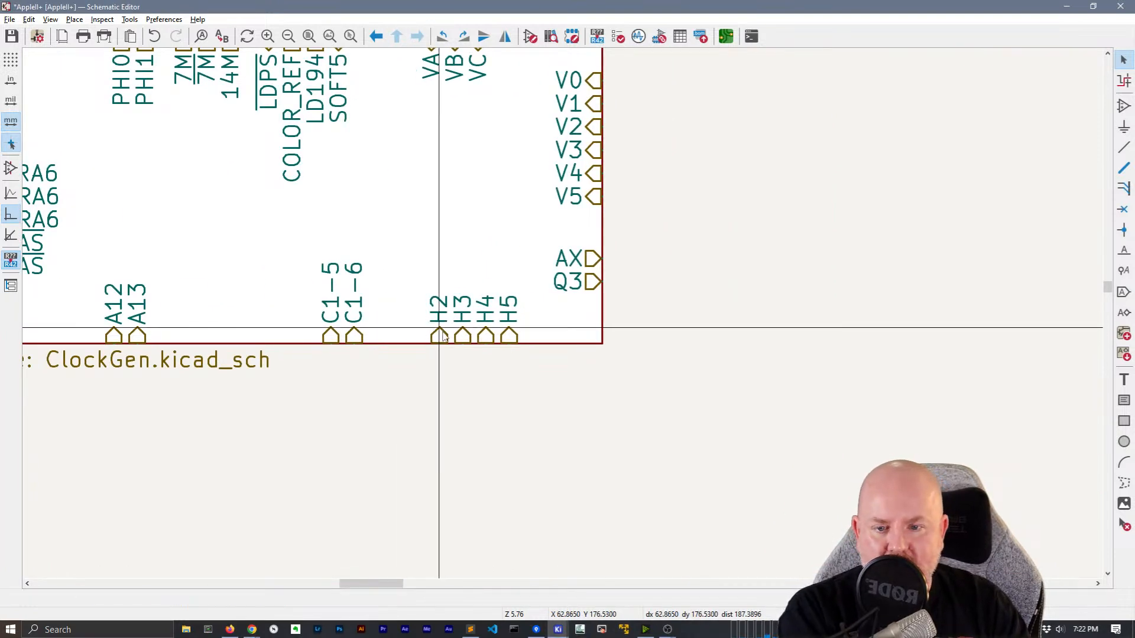
Import the hierarchical labels as H0–H5 sheet pins along the block's bottom edge
right_click(463, 266)
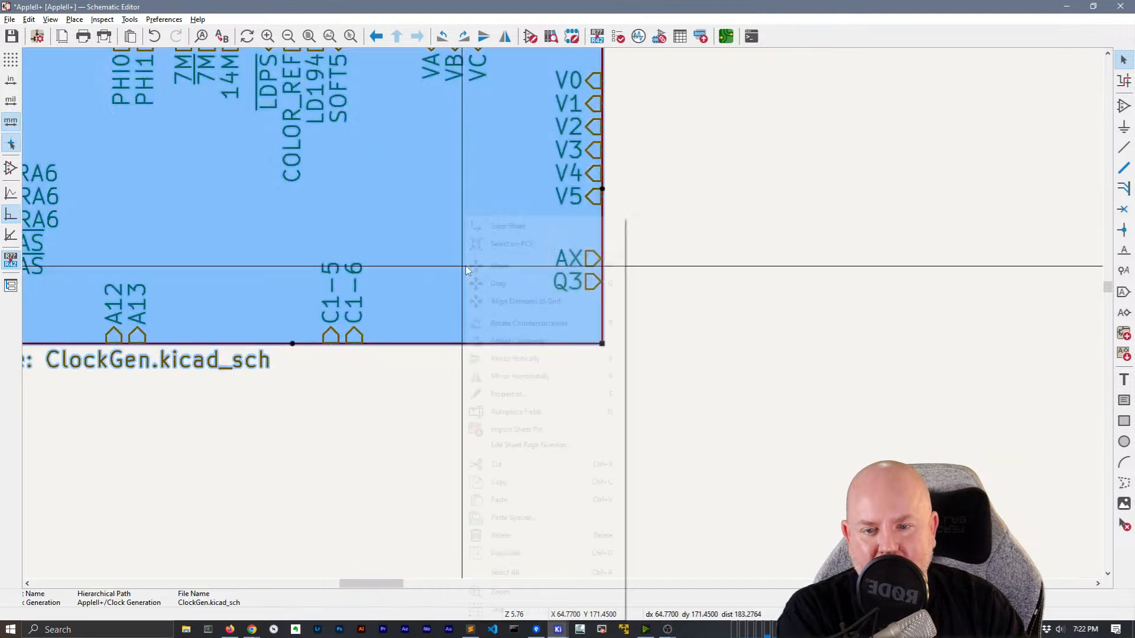
click(534, 430)
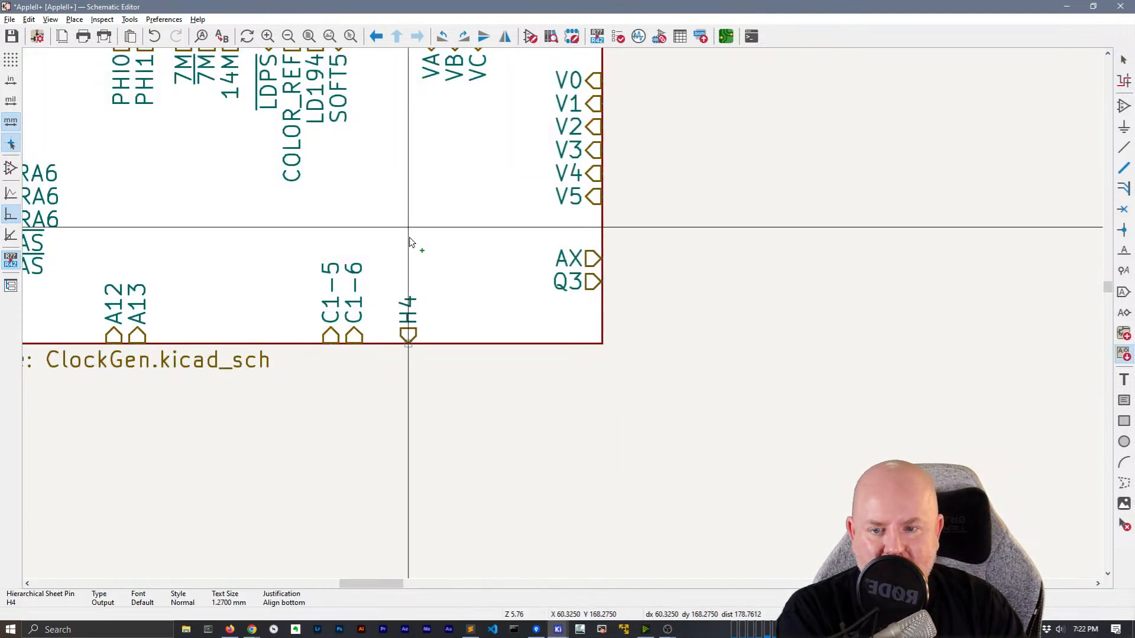
click(470, 334)
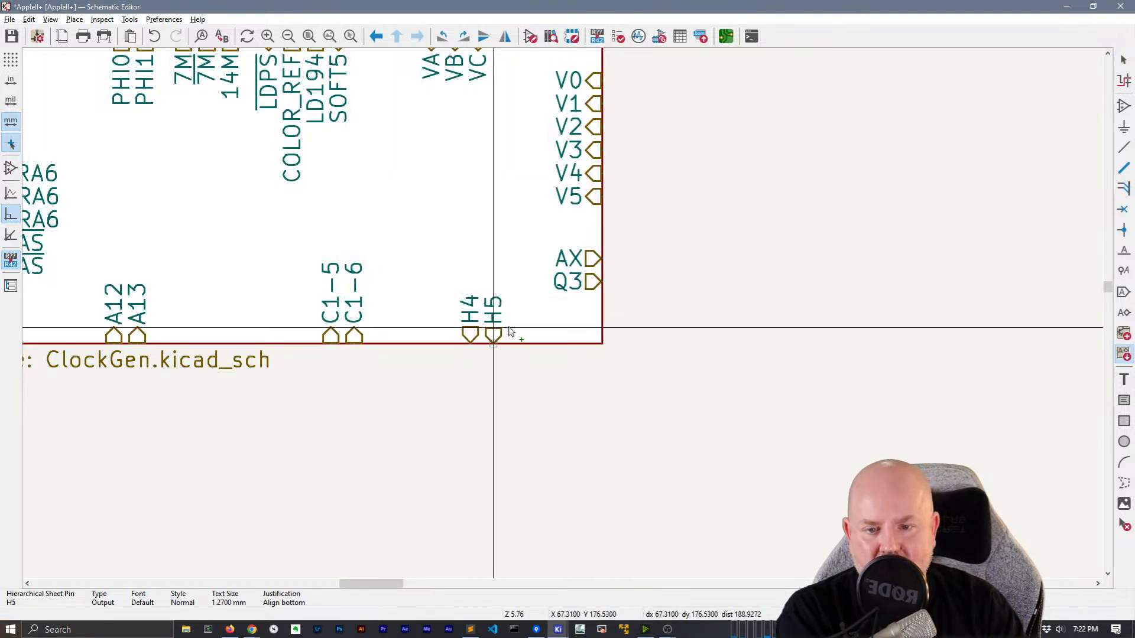
click(423, 334)
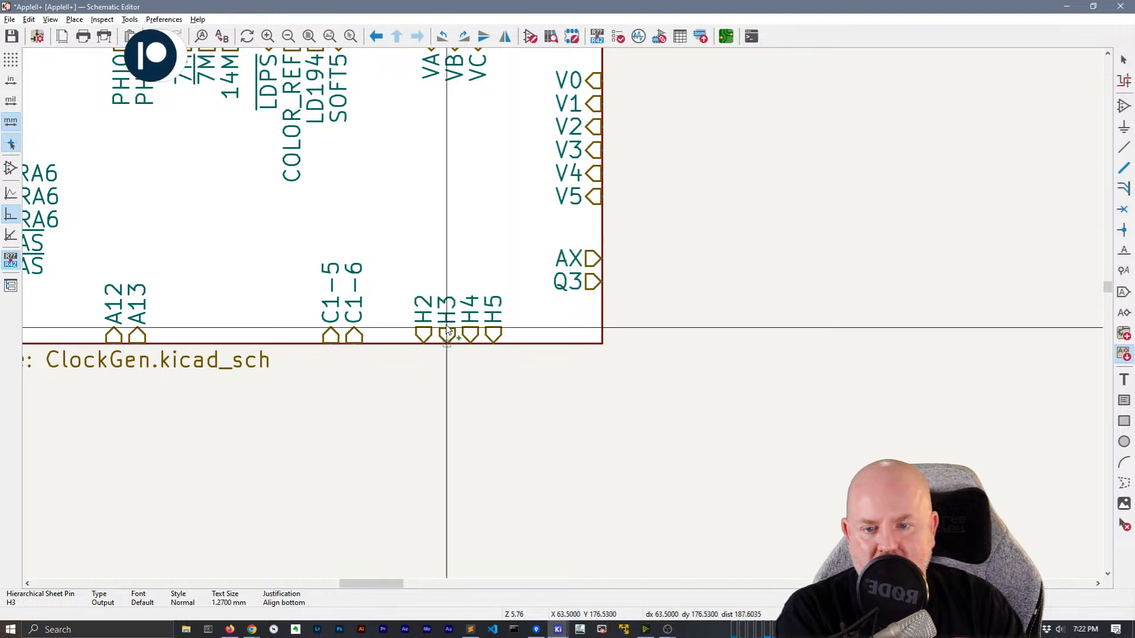
click(446, 334)
click(401, 334)
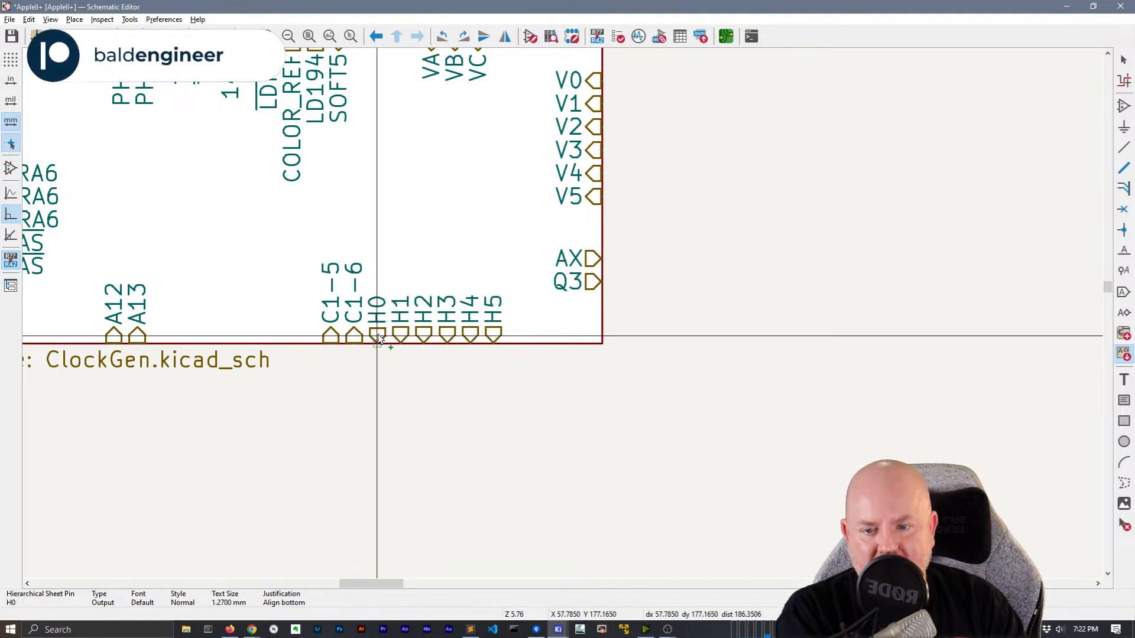
click(377, 335)
scroll(587, 343, up, 2)
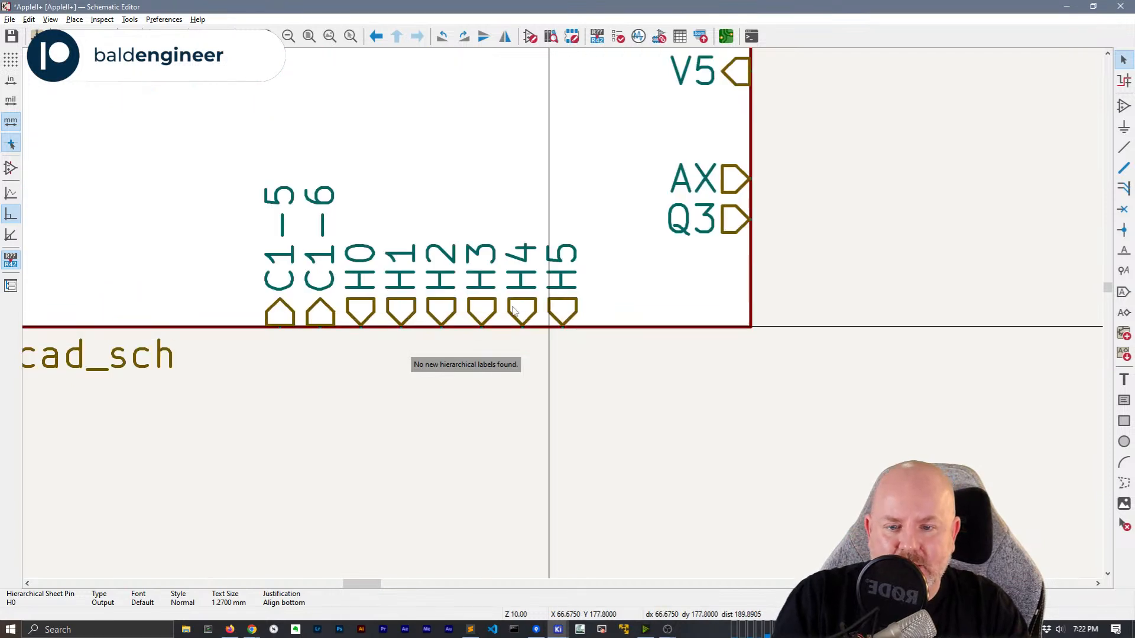
scroll(547, 331, down, 3)
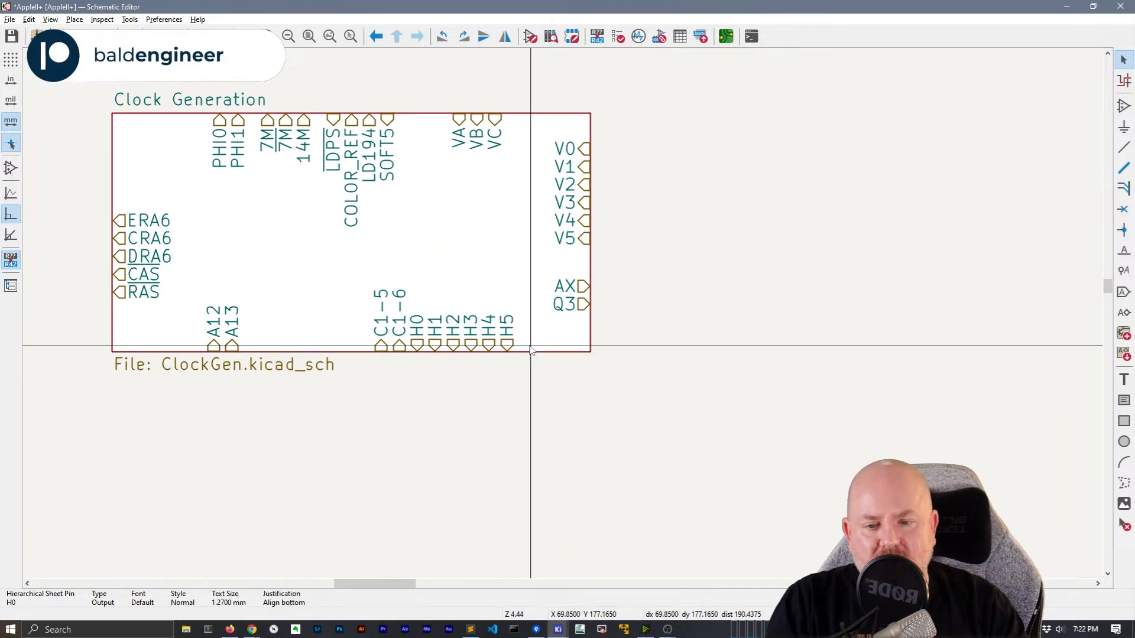
Shift the H0–H5 pins one pitch right so they sit evenly right of C1-6
drag(423, 285, 535, 392)
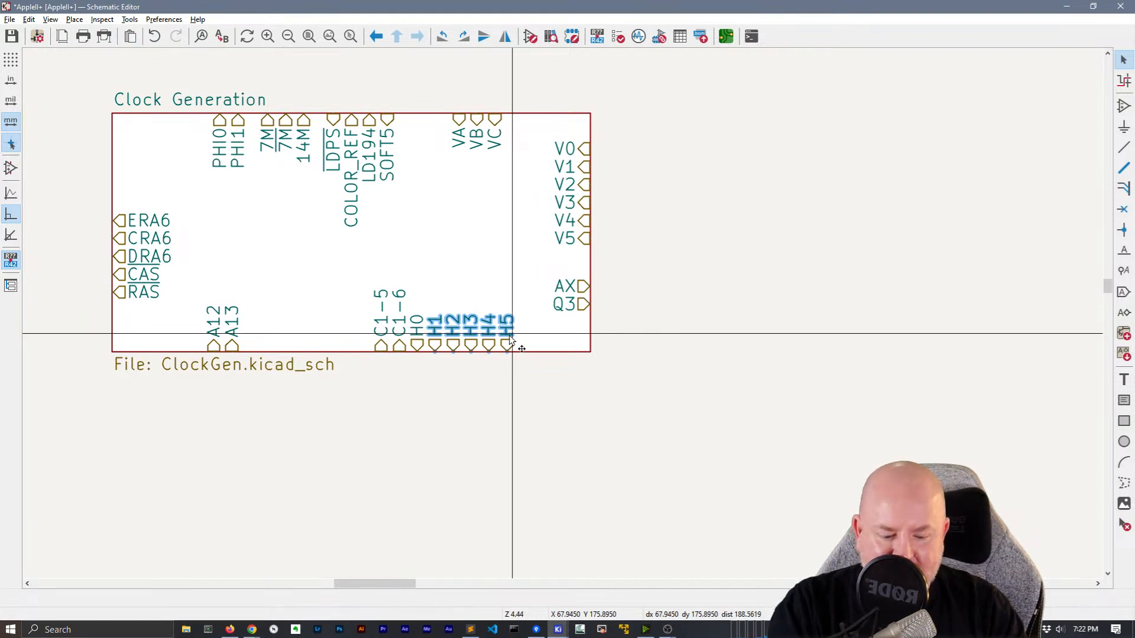
drag(489, 353, 507, 353)
click(499, 382)
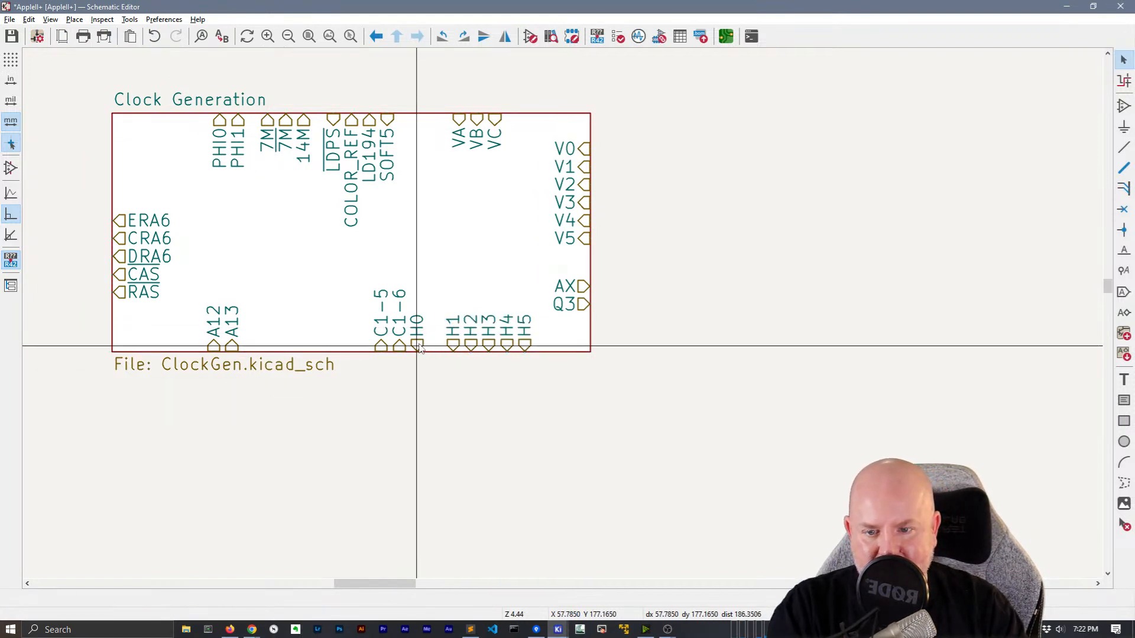
drag(419, 349, 434, 355)
click(447, 400)
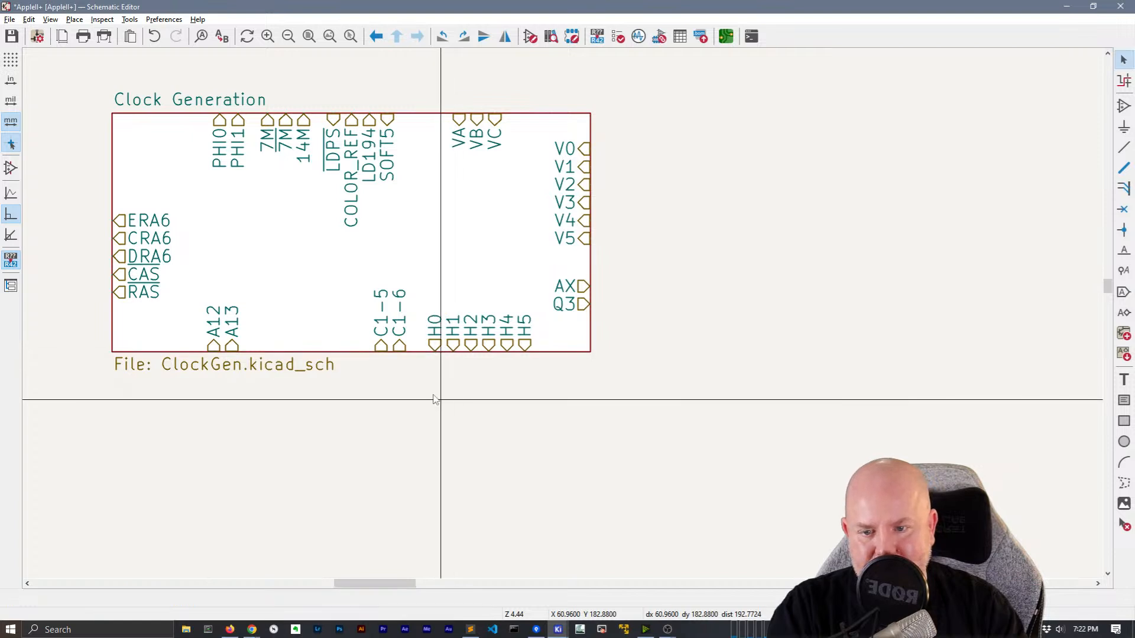
scroll(443, 391, down, 3)
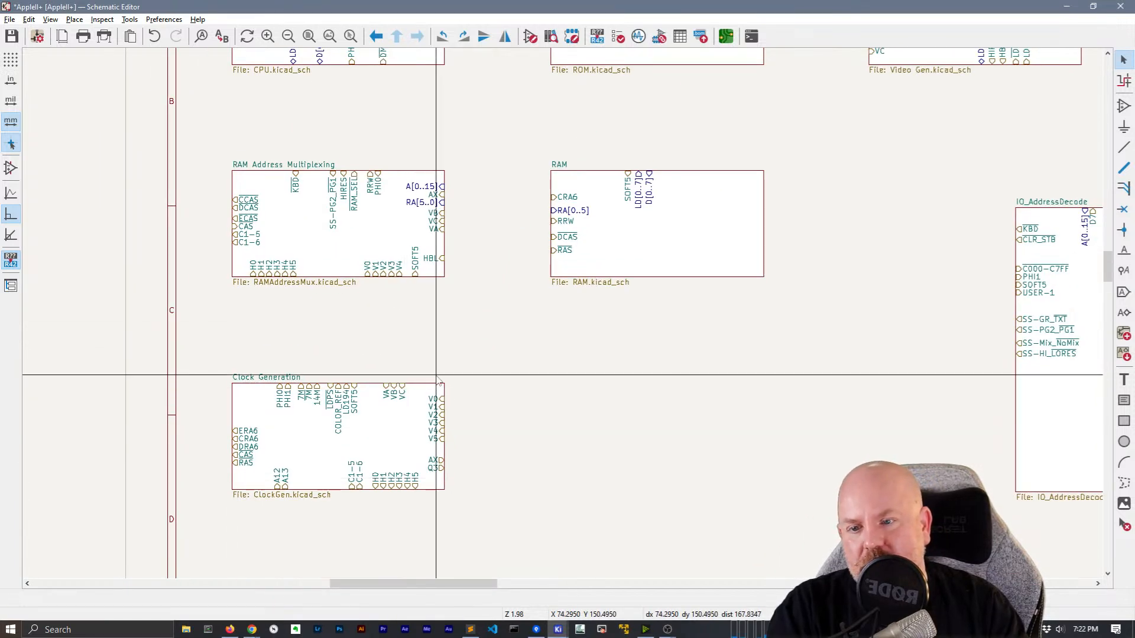
Move the RAM block's LD[0..7] pin from its top edge onto its right edge
middle_drag(438, 284, 245, 454)
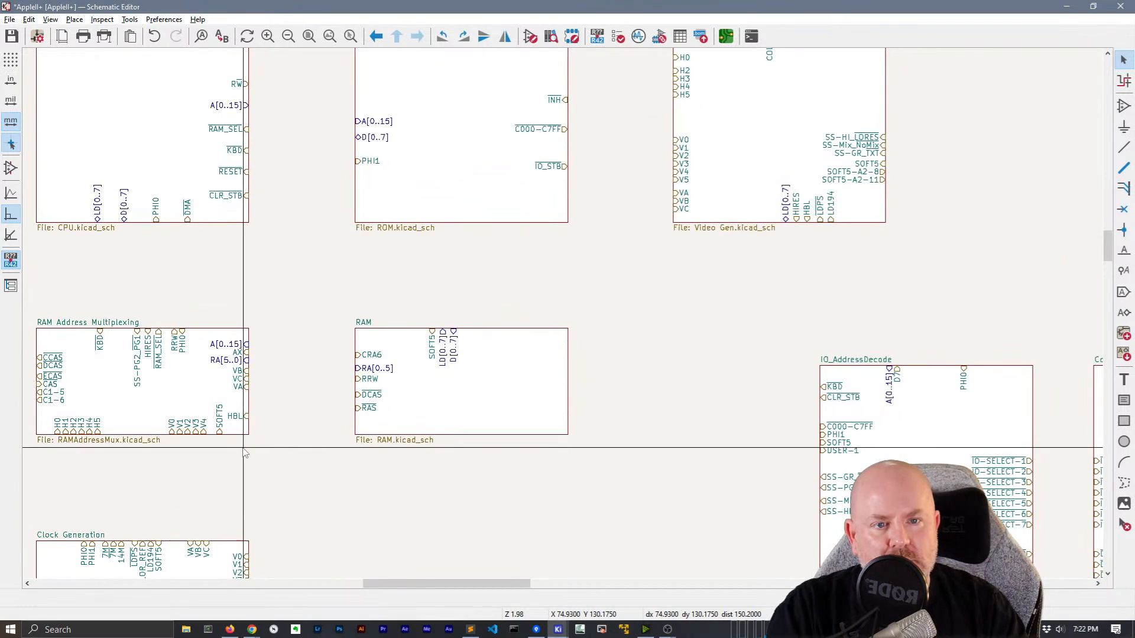
middle_drag(245, 453, 295, 371)
middle_drag(445, 241, 397, 428)
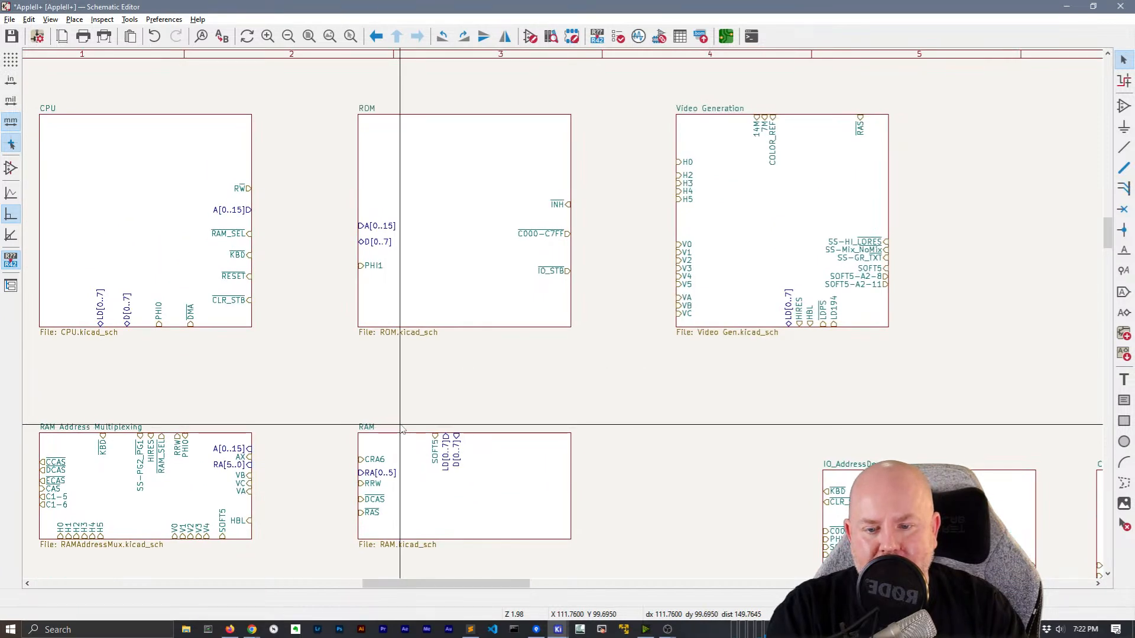
drag(461, 460, 466, 433)
click(445, 448)
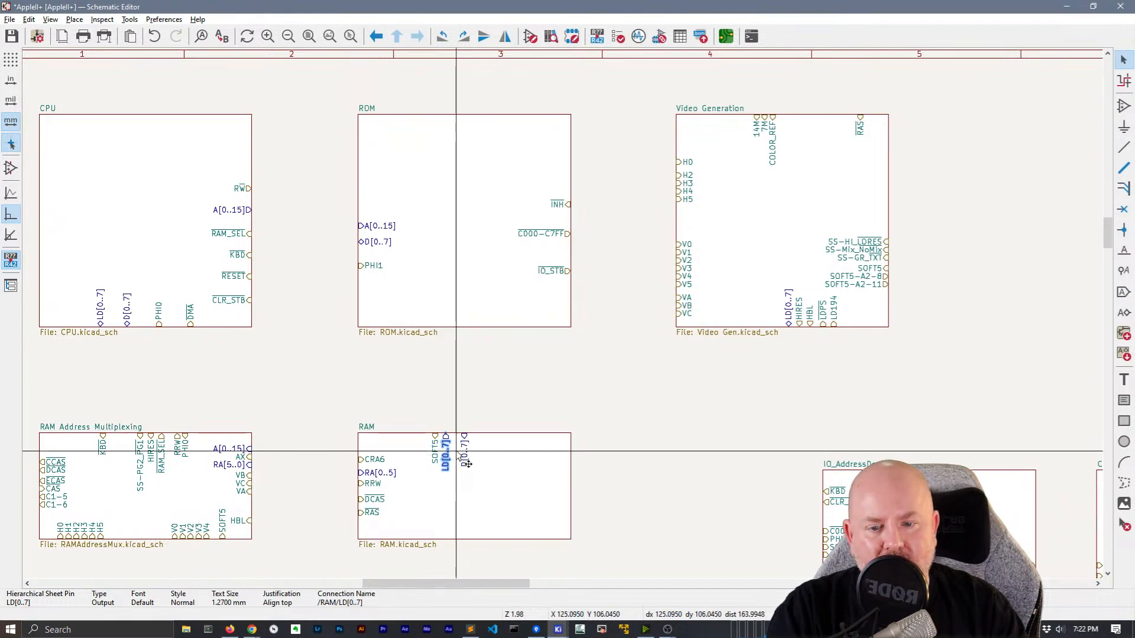
drag(446, 450, 572, 475)
scroll(513, 375, up, 3)
click(373, 300)
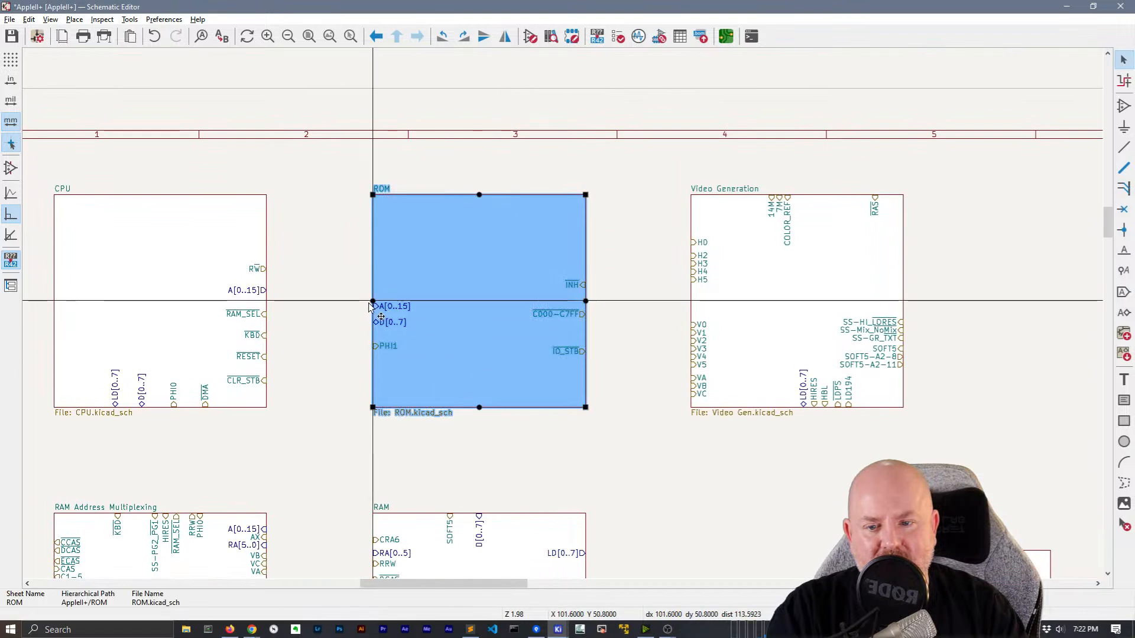
Raise ROM's A[0..15] and D[0..7] pins and put PHI1 and INH on its top edge
click(391, 306)
drag(392, 307, 371, 242)
drag(387, 322, 371, 251)
drag(385, 353, 456, 207)
drag(576, 291, 458, 210)
Place C000-C7FF and IO_STB together high on the ROM block's right edge
drag(566, 319, 464, 215)
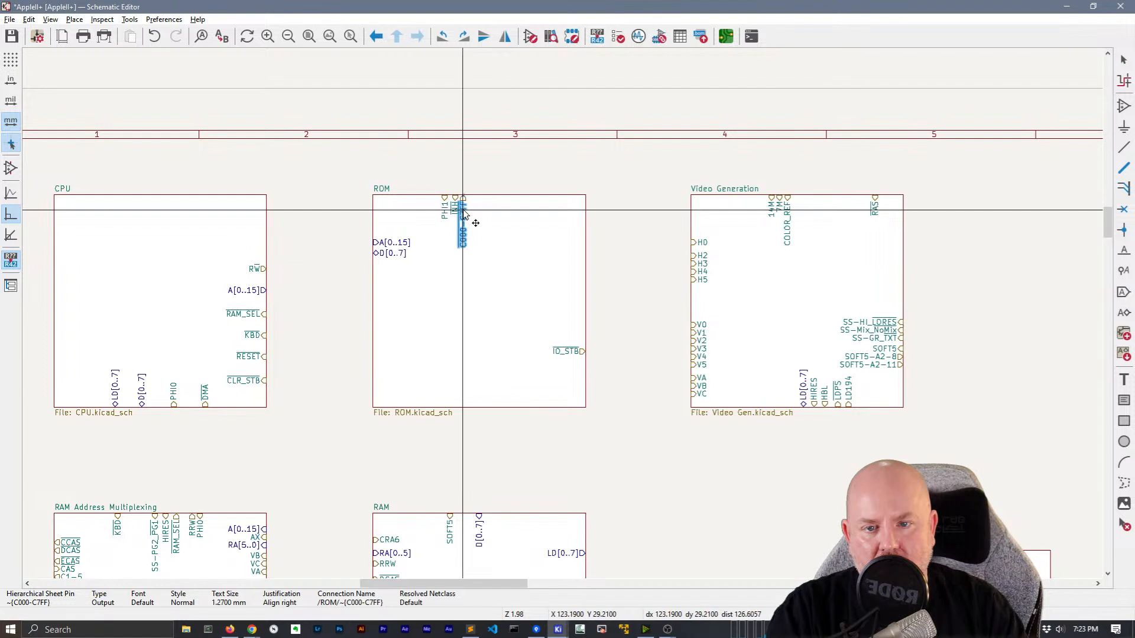
click(561, 347)
drag(561, 350, 494, 317)
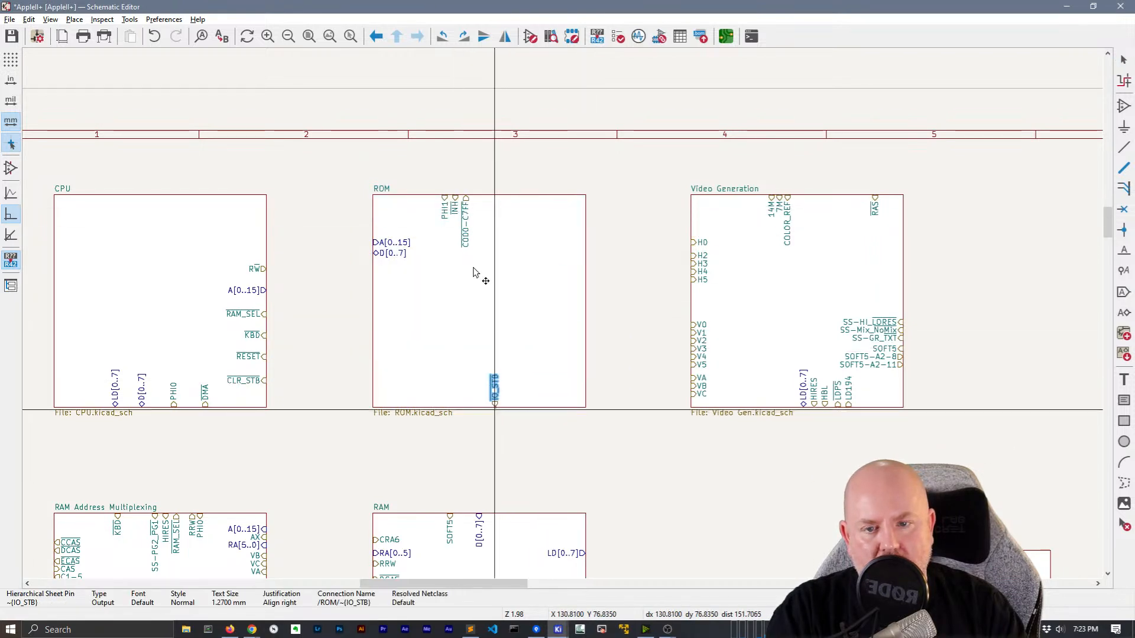
drag(467, 236, 582, 372)
click(492, 396)
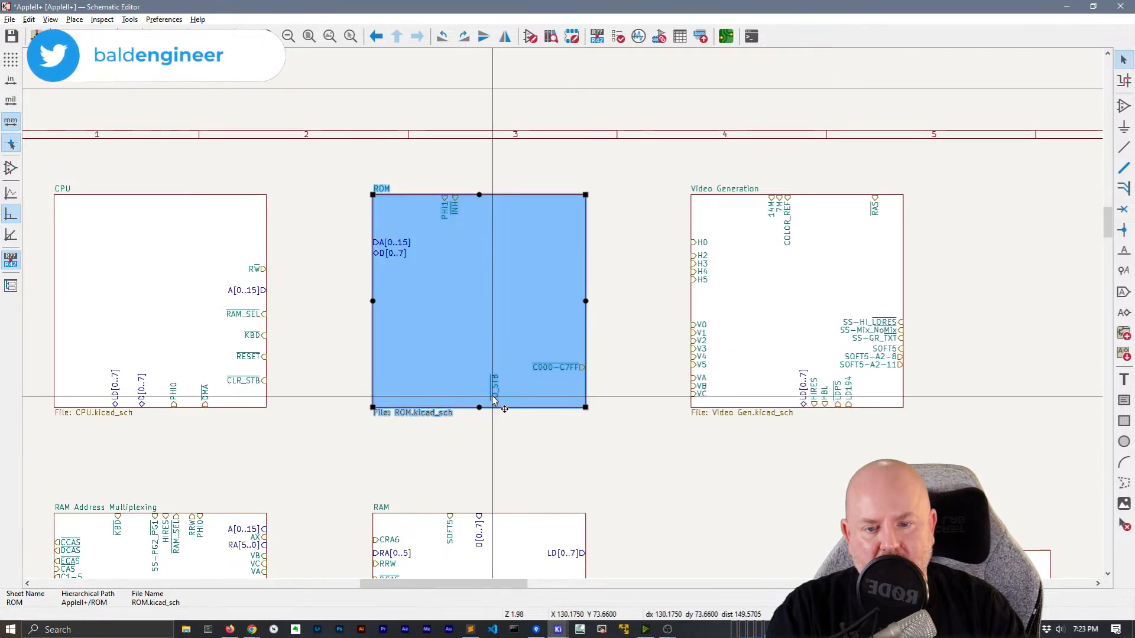
drag(499, 403, 579, 386)
click(478, 415)
click(577, 368)
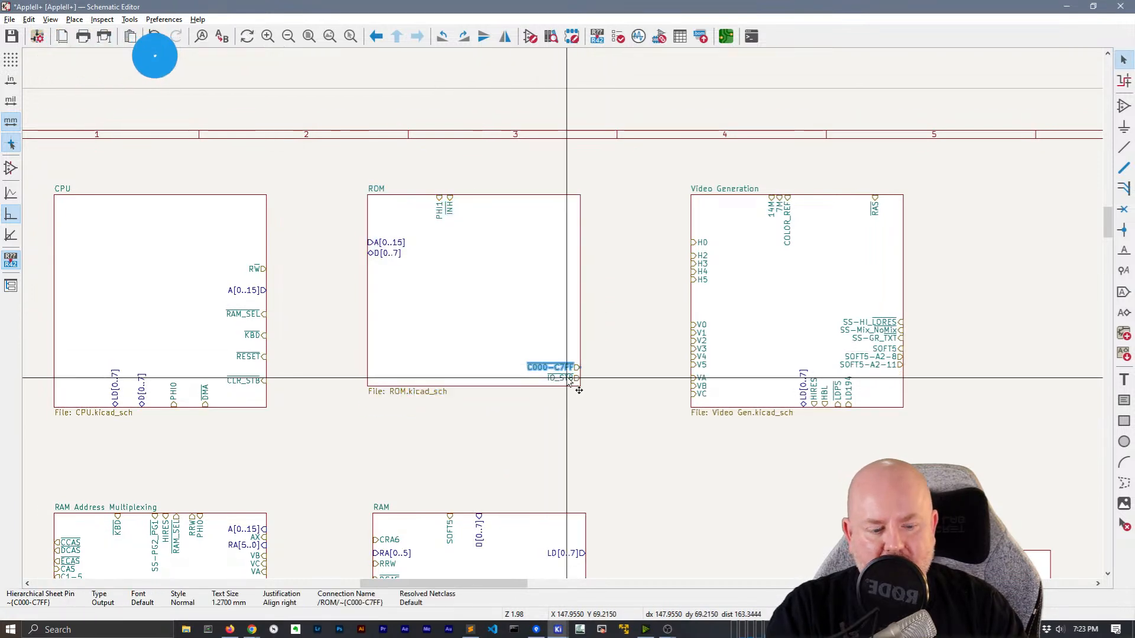
shift+click(570, 367)
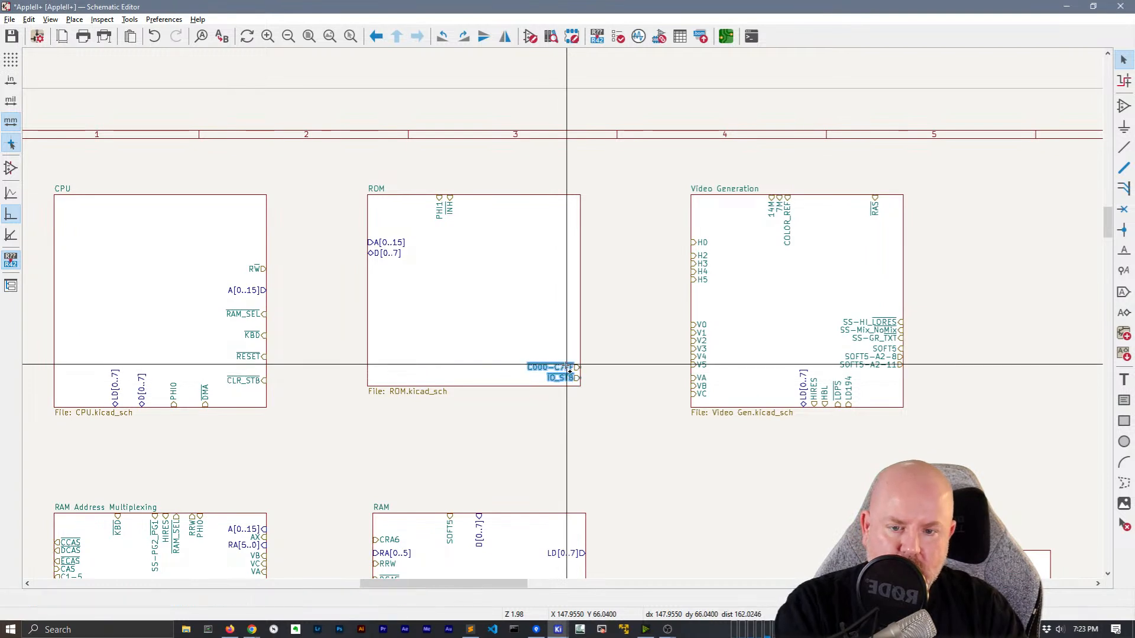
drag(570, 372, 581, 247)
Shorten the ROM block and move the RAM block up directly beneath it
click(461, 390)
drag(474, 386, 487, 271)
click(529, 363)
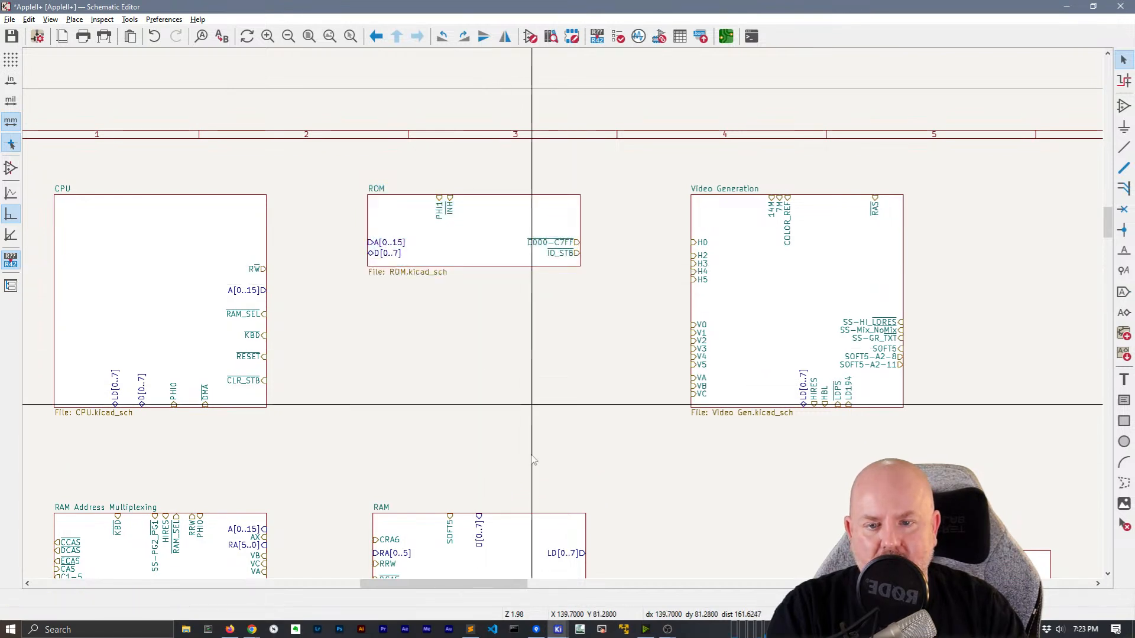
click(507, 520)
drag(516, 521, 510, 305)
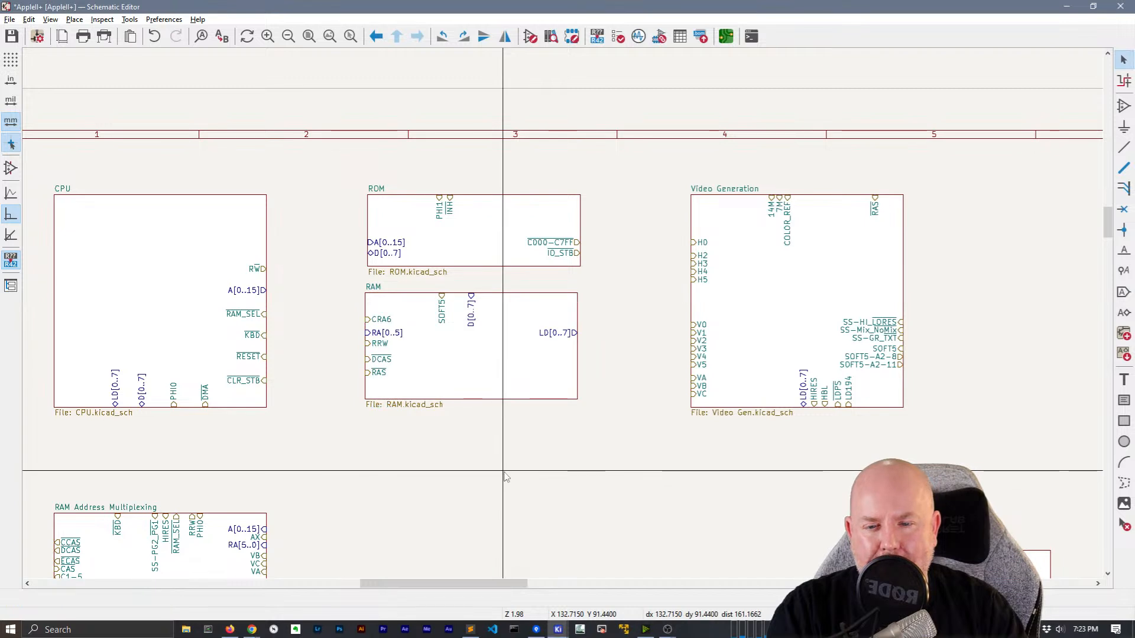
Move RAM's RA[0..5], RAS, DCAS, RRW and CRA6 pins onto its bottom edge
click(380, 333)
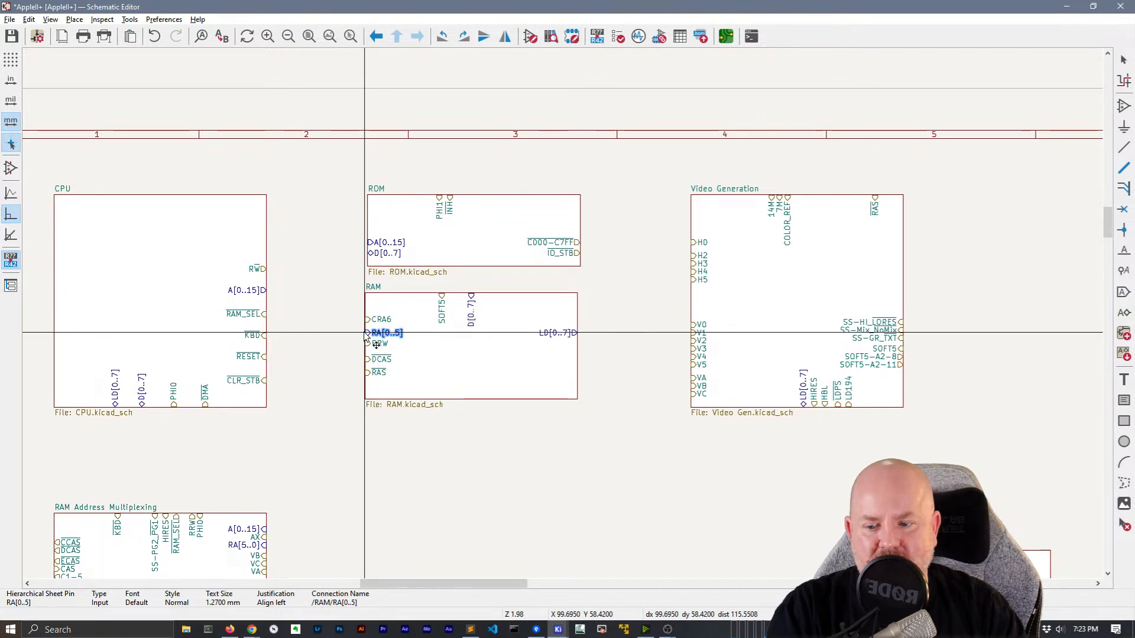
drag(364, 333, 463, 400)
drag(379, 374, 472, 391)
drag(378, 359, 490, 385)
drag(373, 343, 500, 385)
click(506, 406)
click(502, 415)
click(381, 320)
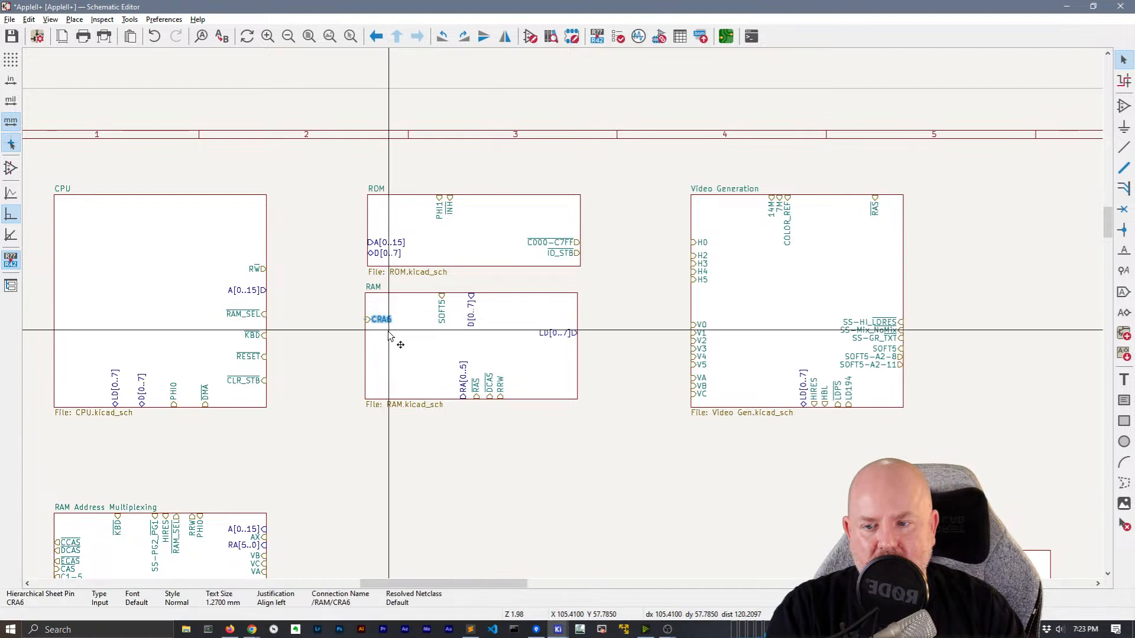
drag(381, 320, 517, 375)
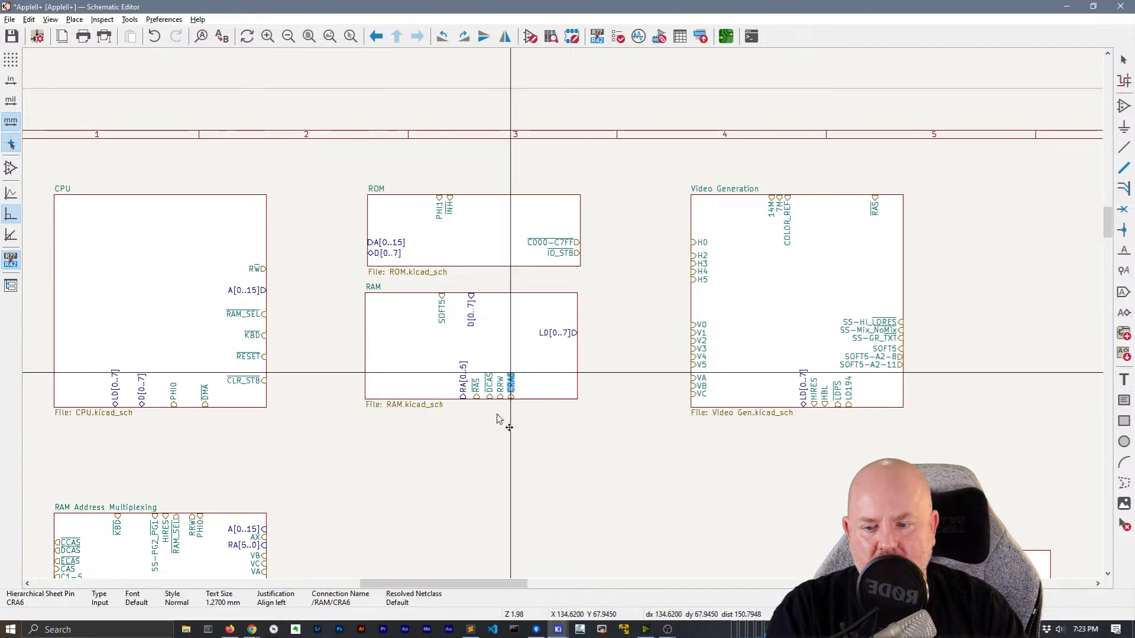
Move the RAM Address Multiplexing sheet to sit under the RAM block
scroll(507, 354, down, 3)
click(263, 362)
drag(264, 362, 579, 295)
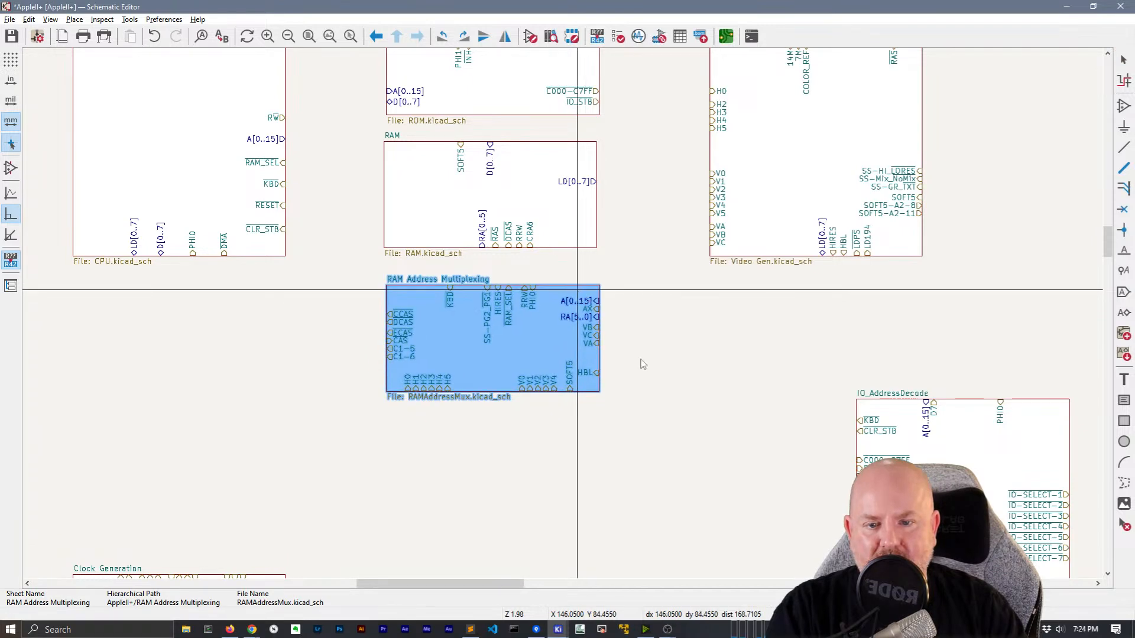
Move A[0..15] to RAM Address Multiplexing's left edge and stretch the block taller
scroll(605, 263, up, 2)
scroll(563, 314, down, 2)
click(582, 471)
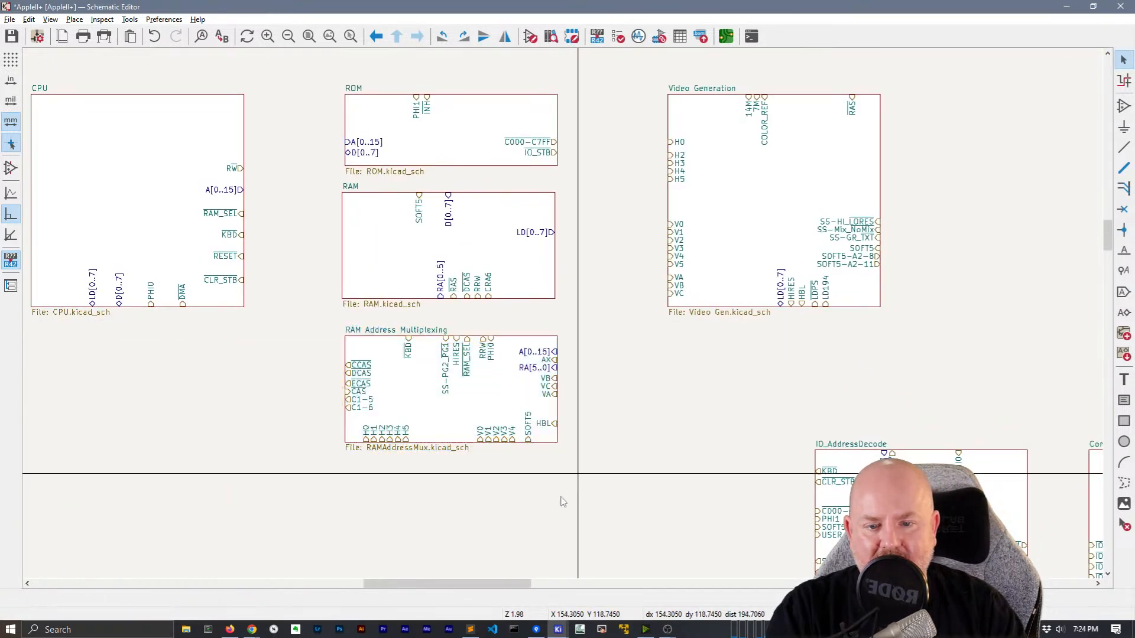
middle_drag(495, 462, 508, 537)
drag(545, 432, 360, 429)
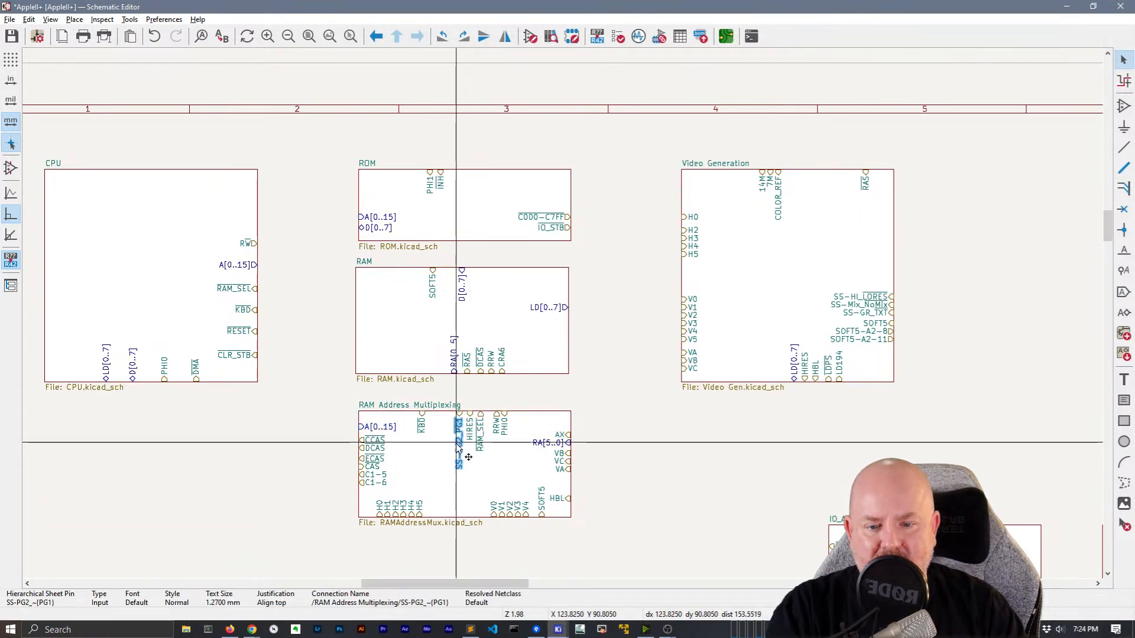
scroll(460, 449, down, 2)
click(472, 346)
drag(472, 346, 481, 450)
Move RA[5..0] down, VA up, and SS-PG2_PG1 onto the block's right edge
scroll(569, 387, up, 2)
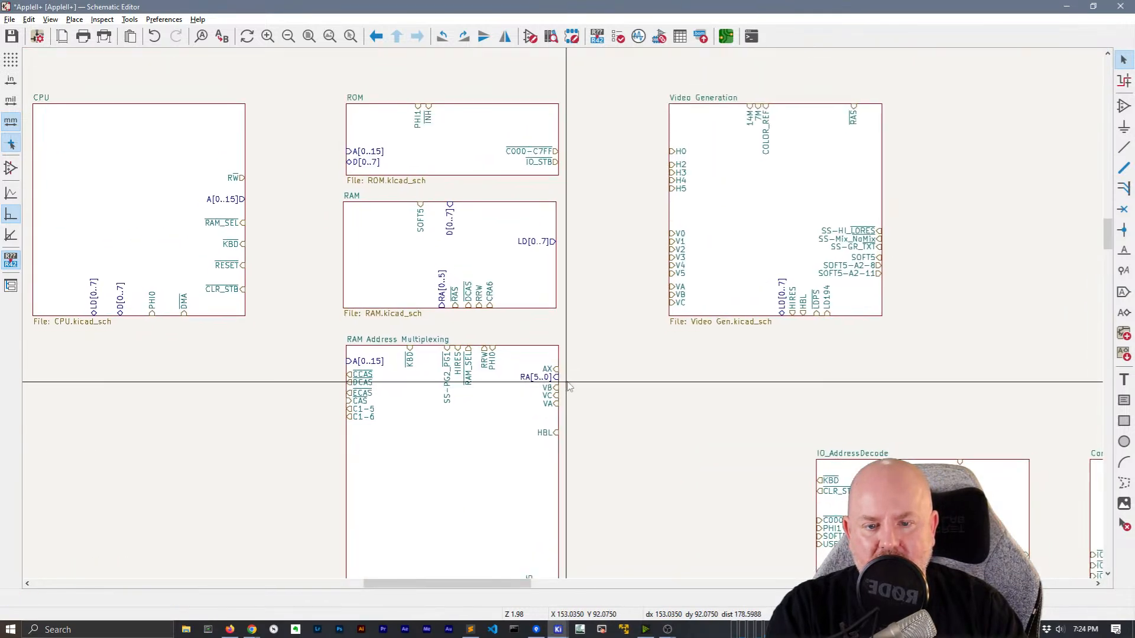
click(556, 379)
drag(556, 378, 555, 457)
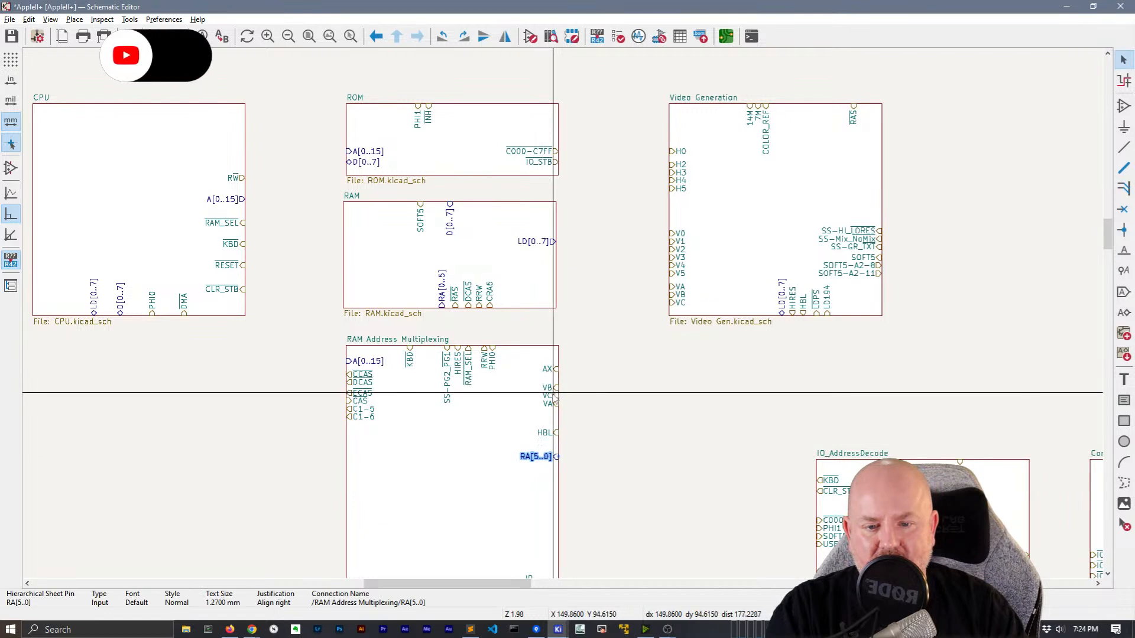
drag(555, 404, 563, 375)
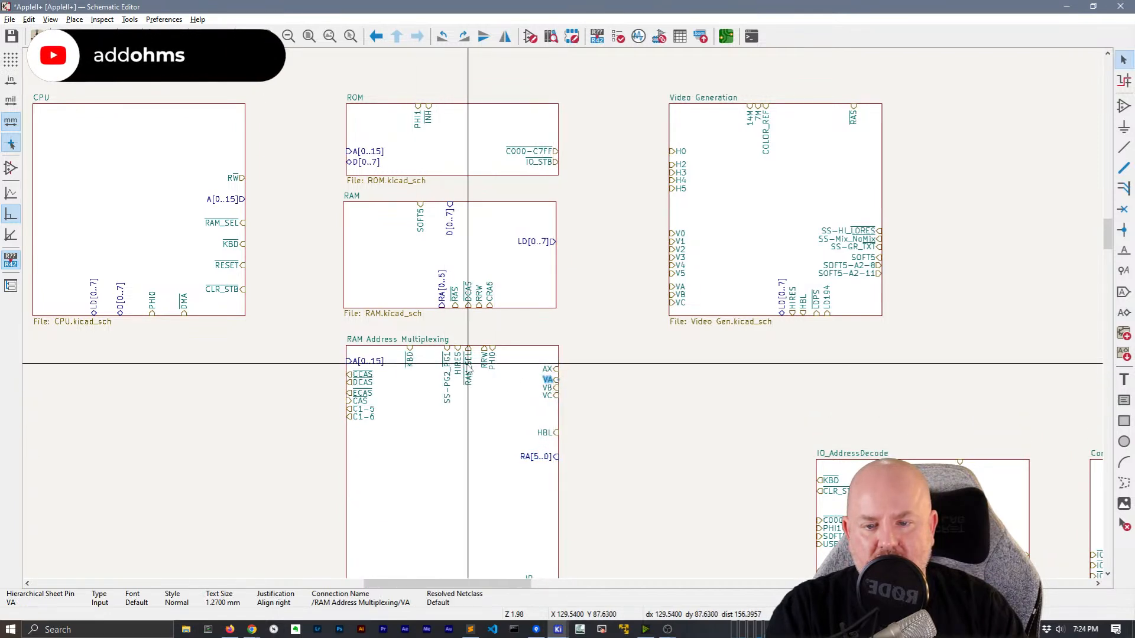
drag(448, 355, 555, 408)
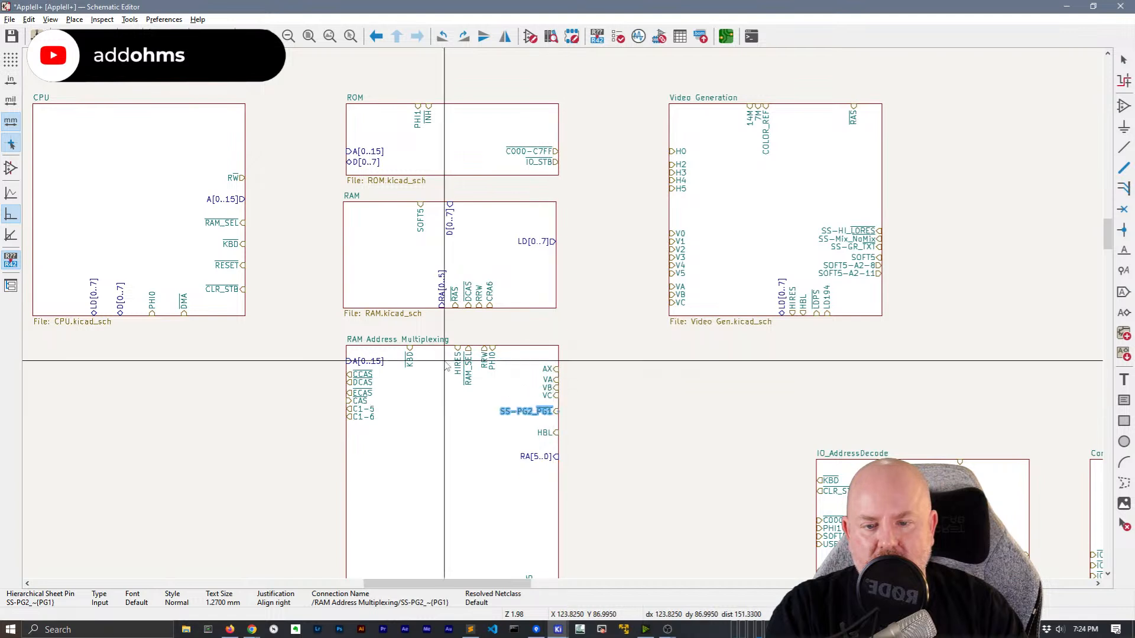
Put SOFT5 on the block's top edge and shrink the block to a compact height
middle_drag(615, 412, 589, 317)
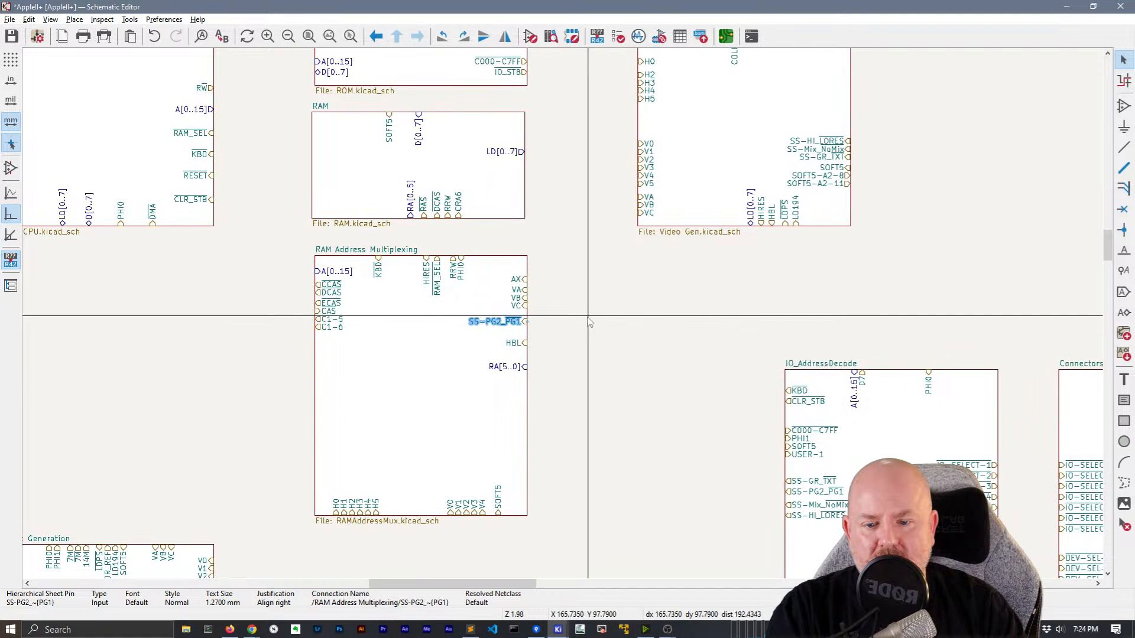
drag(498, 502, 414, 249)
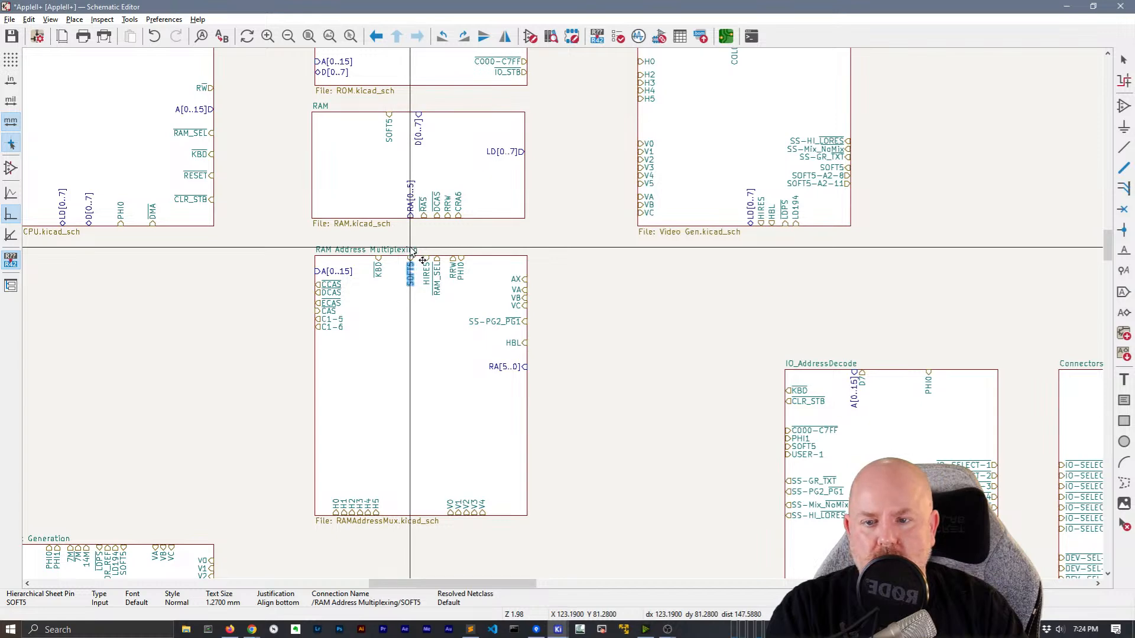
scroll(562, 317, down, 2)
scroll(565, 317, up, 2)
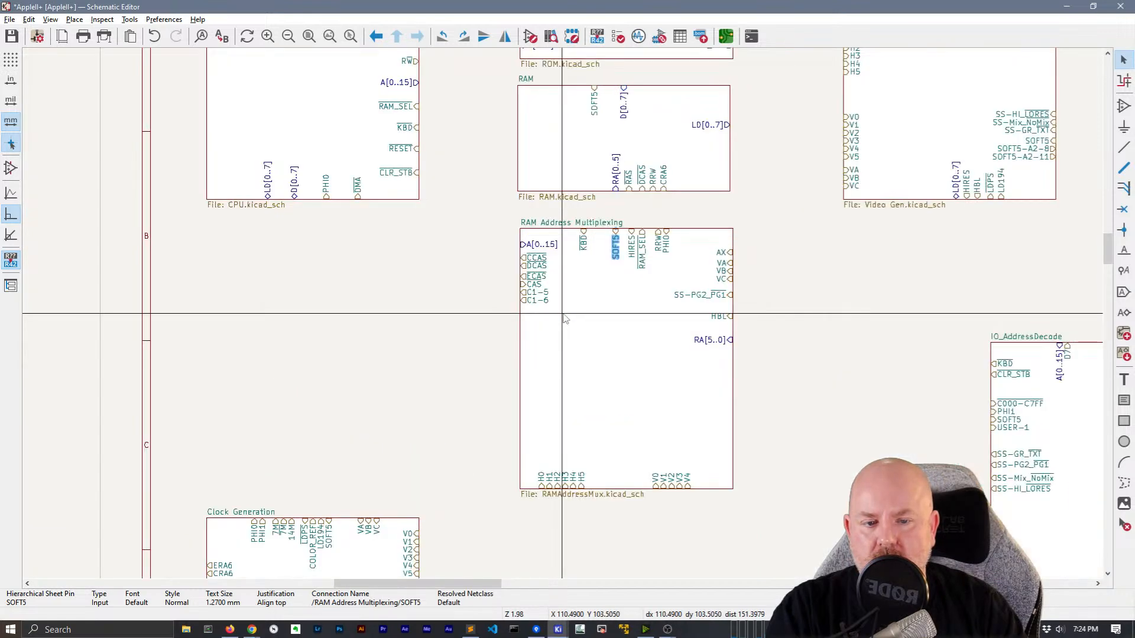
click(638, 495)
drag(637, 495, 650, 381)
middle_drag(738, 438, 565, 438)
scroll(565, 438, down, 2)
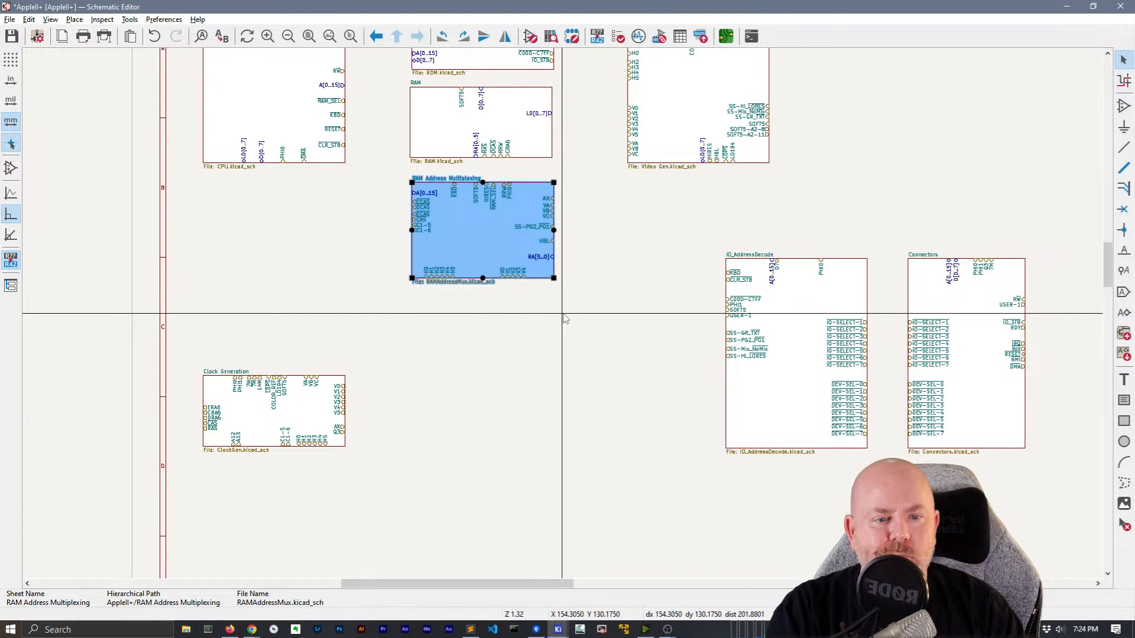
Move Clock Generation beside RAM Address Multiplexing, directly under Video Generation
middle_drag(582, 314, 569, 362)
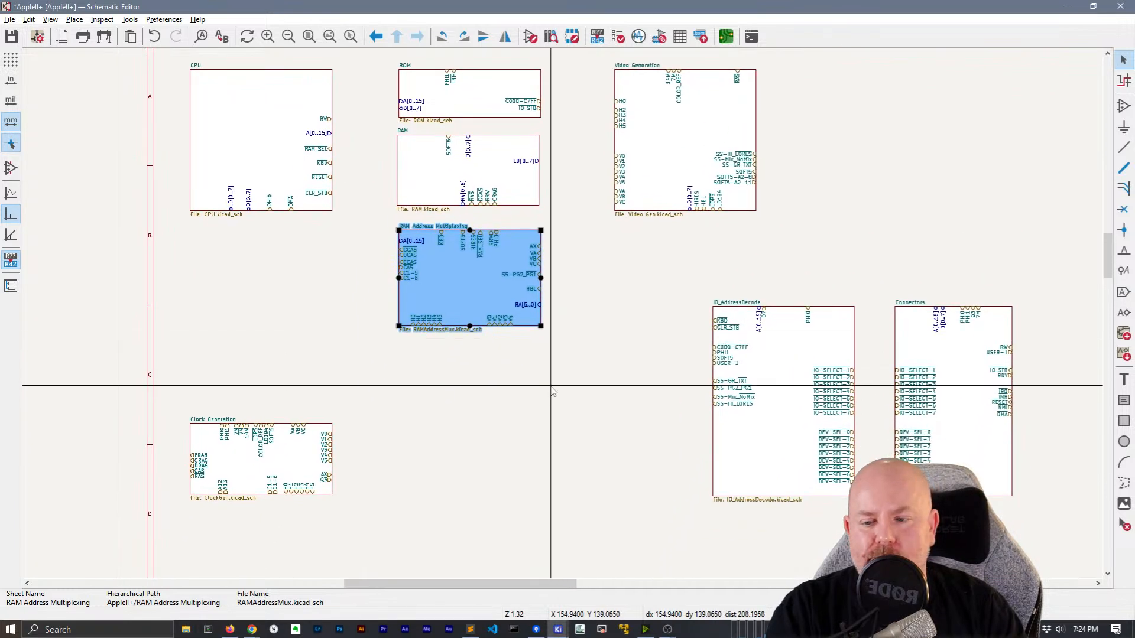
click(416, 435)
click(196, 433)
drag(197, 434, 628, 252)
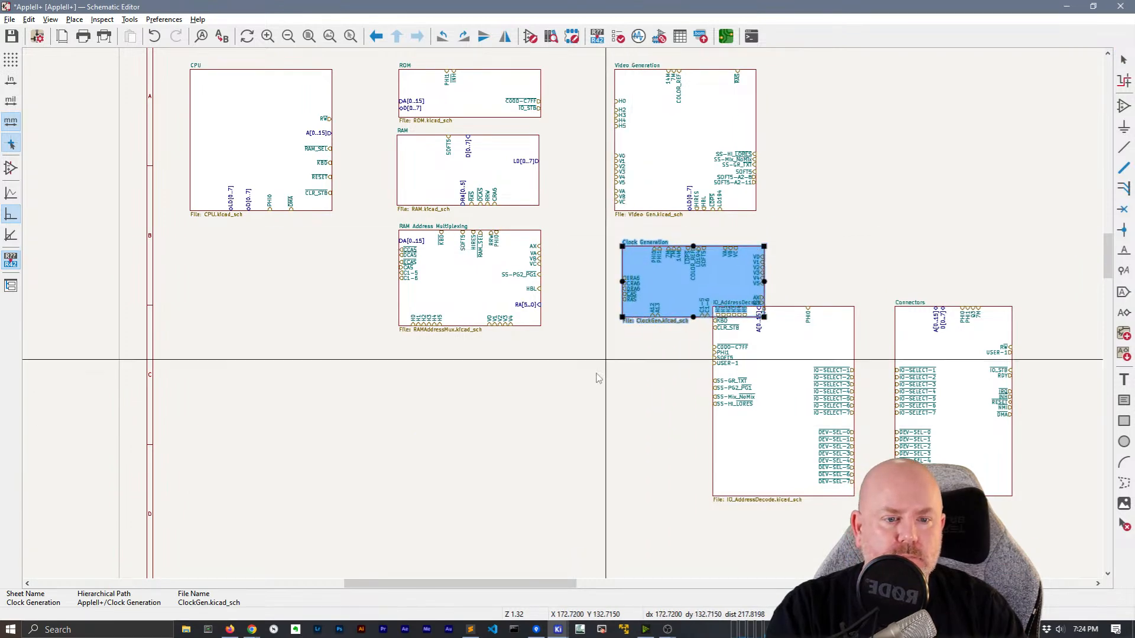
click(609, 359)
Move IO_AddressDecode and Connectors together toward the lower left
drag(1048, 594, 717, 347)
drag(800, 325, 356, 375)
click(629, 350)
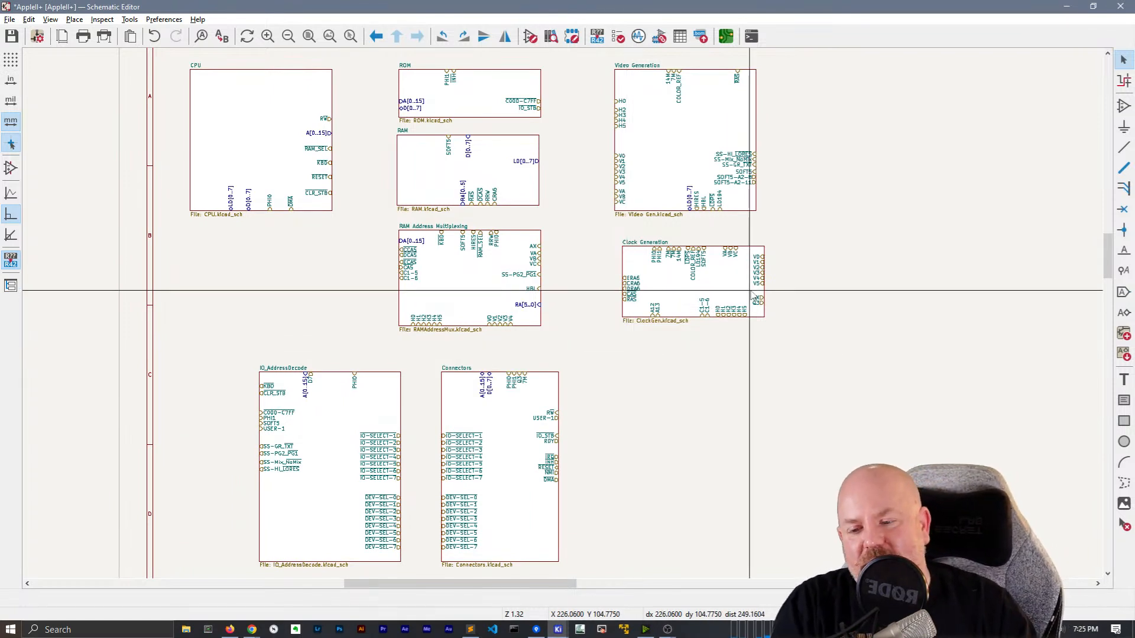
Place IO_AddressDecode to the right of Connectors, below Clock Generation
click(353, 408)
drag(349, 409, 705, 410)
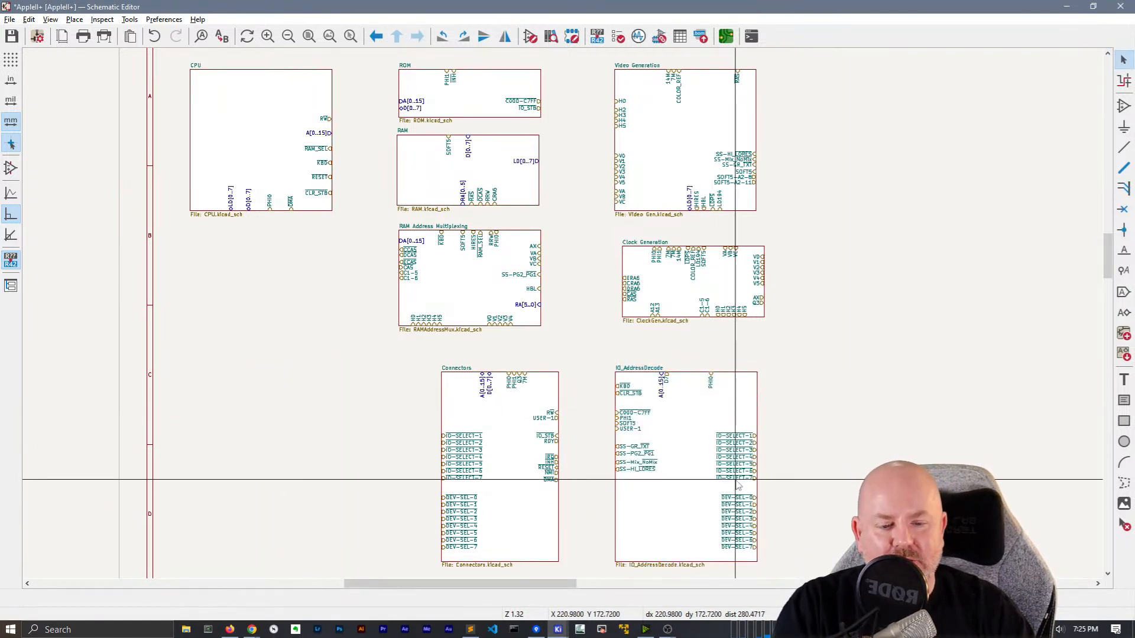
drag(739, 524, 740, 528)
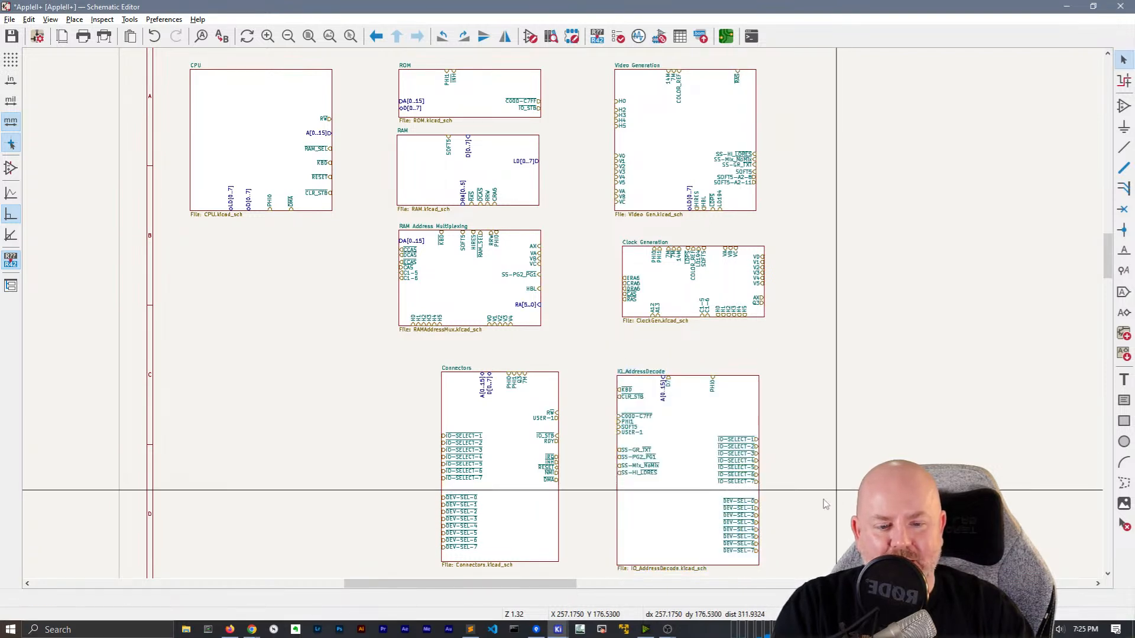
drag(701, 414, 702, 417)
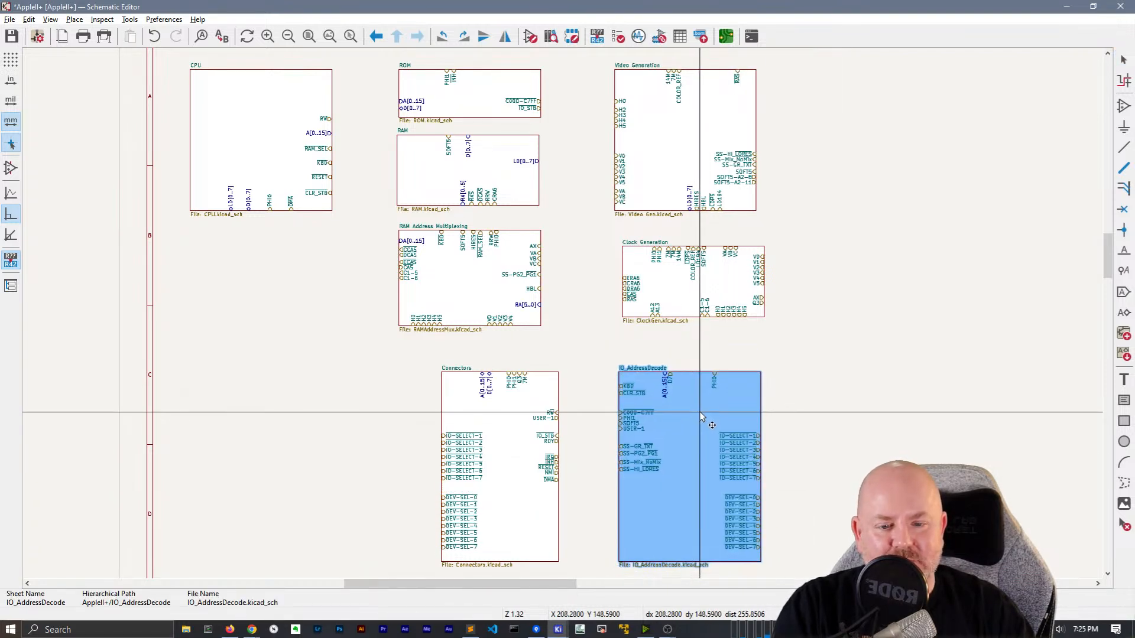
click(703, 496)
click(848, 500)
Regroup IO_AddressDecode's pins: DEV-SEL and IO-SELECT to the left edge, SS pins to the right
drag(705, 483, 812, 559)
drag(747, 524, 590, 530)
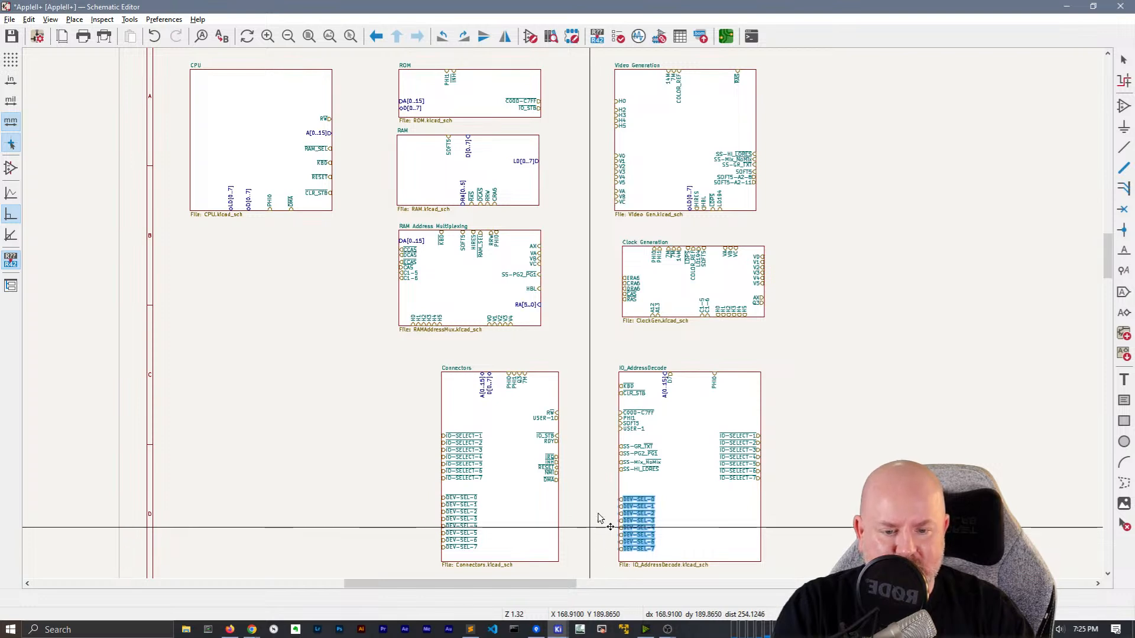
drag(606, 438, 683, 476)
drag(635, 466, 787, 422)
drag(698, 426, 788, 486)
drag(739, 458, 616, 460)
key(Escape)
Make the Connectors block taller and move its DEV-SEL-0..7 pins to its right edge
mouse_move(572, 499)
mouse_down()
mouse_move(537, 403)
mouse_move(578, 491)
mouse_up()
key(Escape)
drag(556, 439, 305, 551)
key(Escape)
click(518, 429)
click(449, 506)
drag(246, 341, 325, 433)
drag(248, 379, 366, 467)
Move the Connectors sheet's DEV-SEL and IO-SELECT-1..7 pins together onto its right edge
click(345, 523)
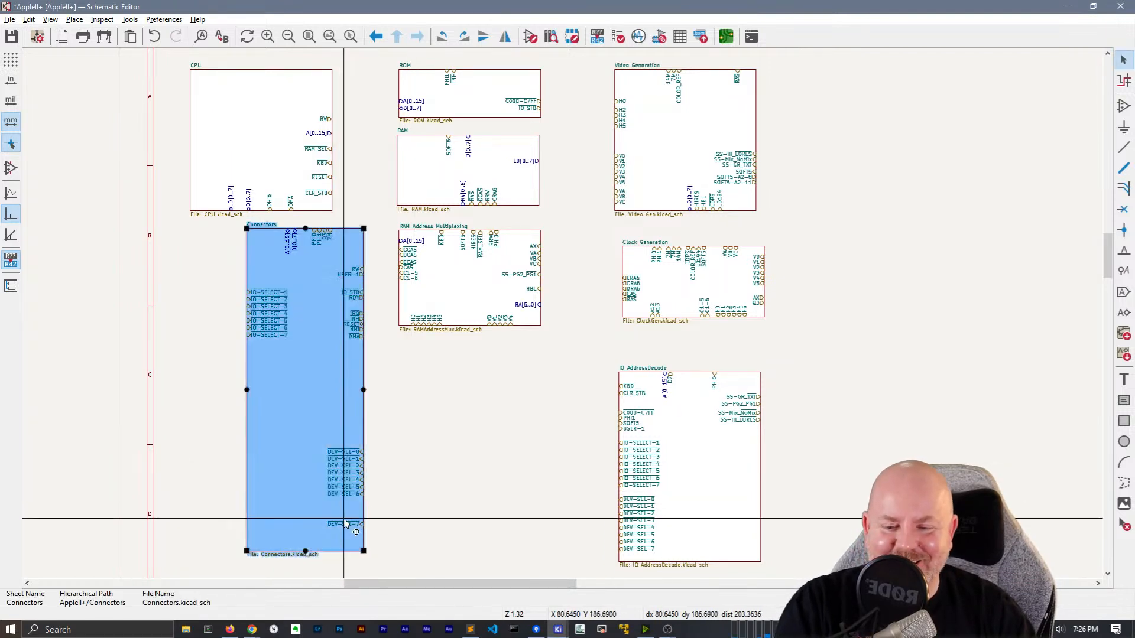
drag(345, 525, 367, 506)
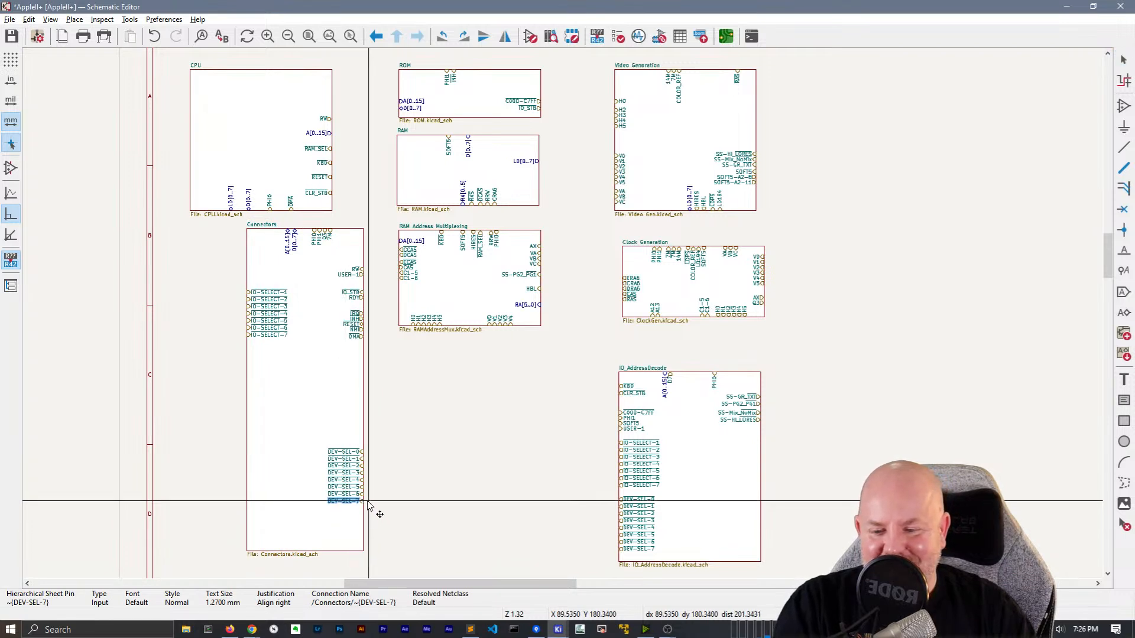
drag(230, 274, 313, 348)
drag(248, 303, 421, 512)
key(Escape)
drag(362, 482, 370, 458)
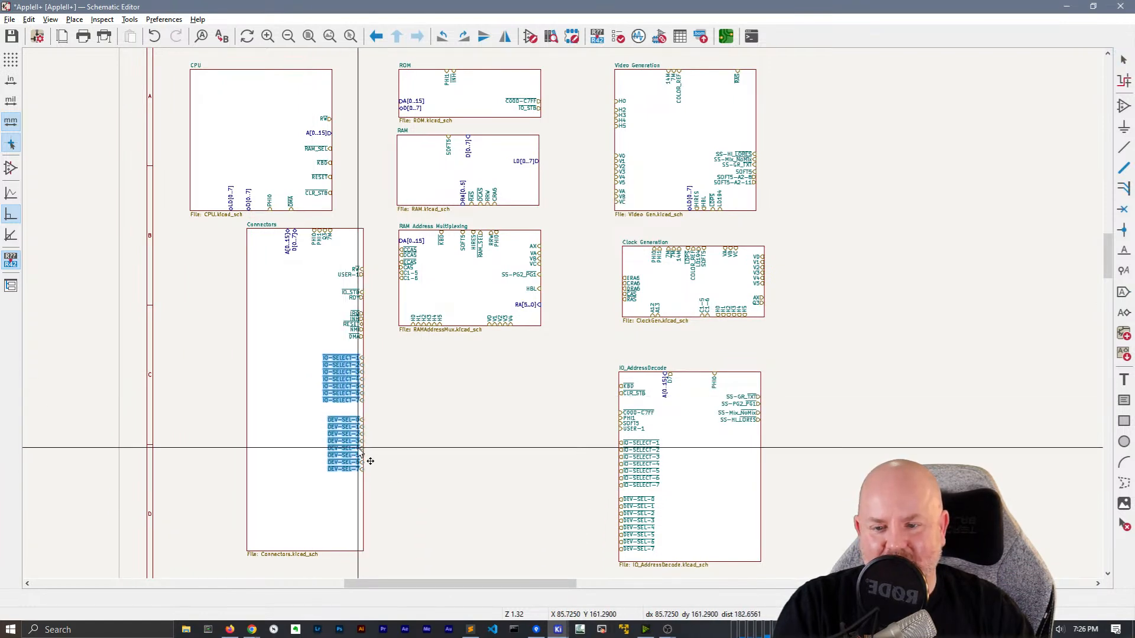
click(335, 564)
Shorten the Connectors sheet and move it beneath RAM Address Multiplexing, raising its right-edge pins
click(320, 549)
drag(305, 551, 299, 480)
drag(366, 252, 562, 539)
shift+scroll(591, 434, down, 1)
drag(539, 458, 548, 420)
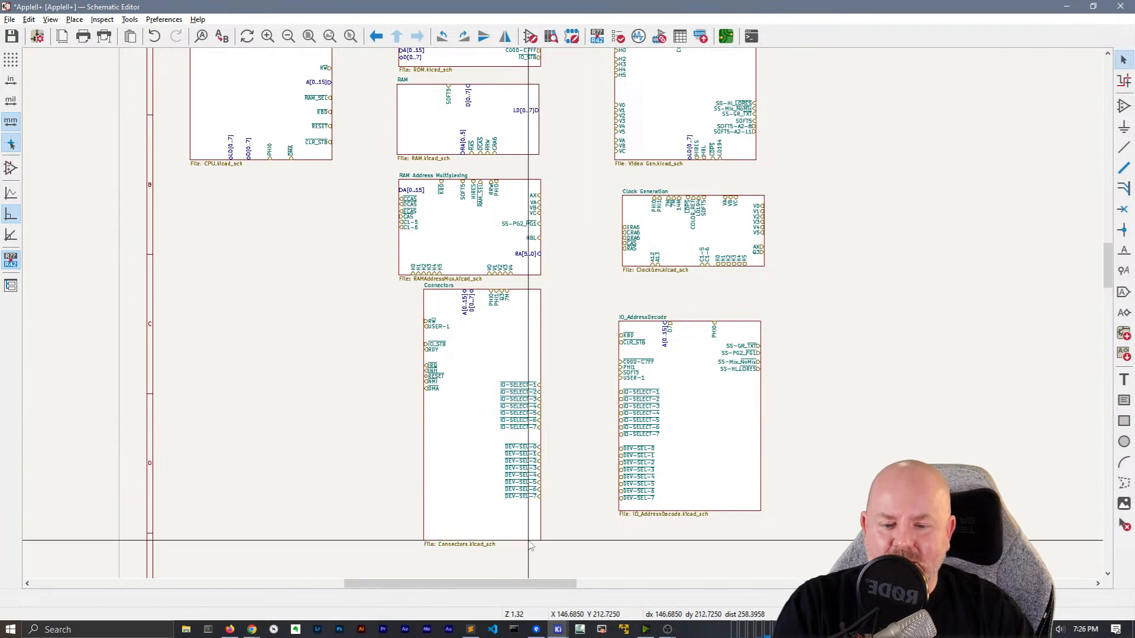
click(483, 540)
drag(486, 536, 488, 513)
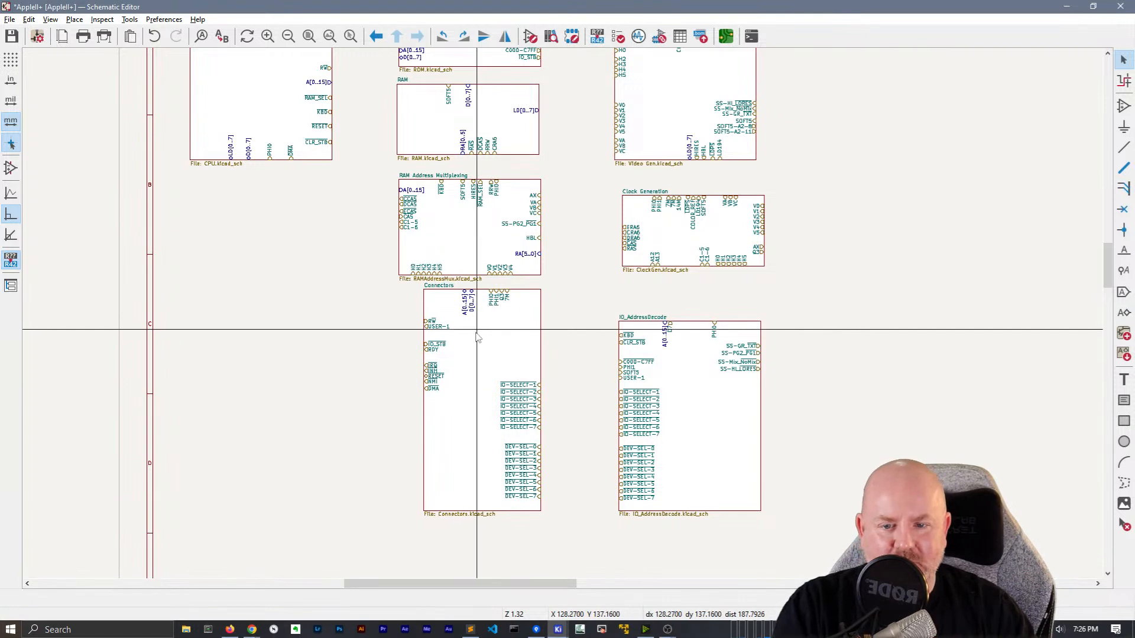
Fine-tune the Connectors sheet's outline and widen it to the left
click(447, 300)
drag(482, 317, 484, 312)
drag(448, 379, 450, 378)
click(409, 330)
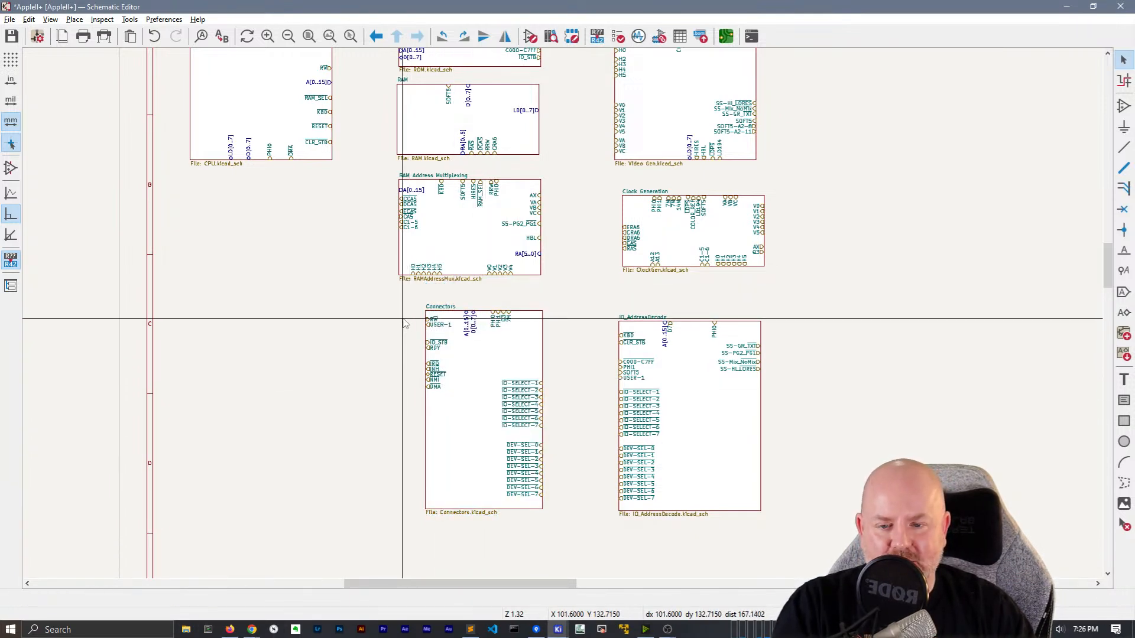
click(427, 316)
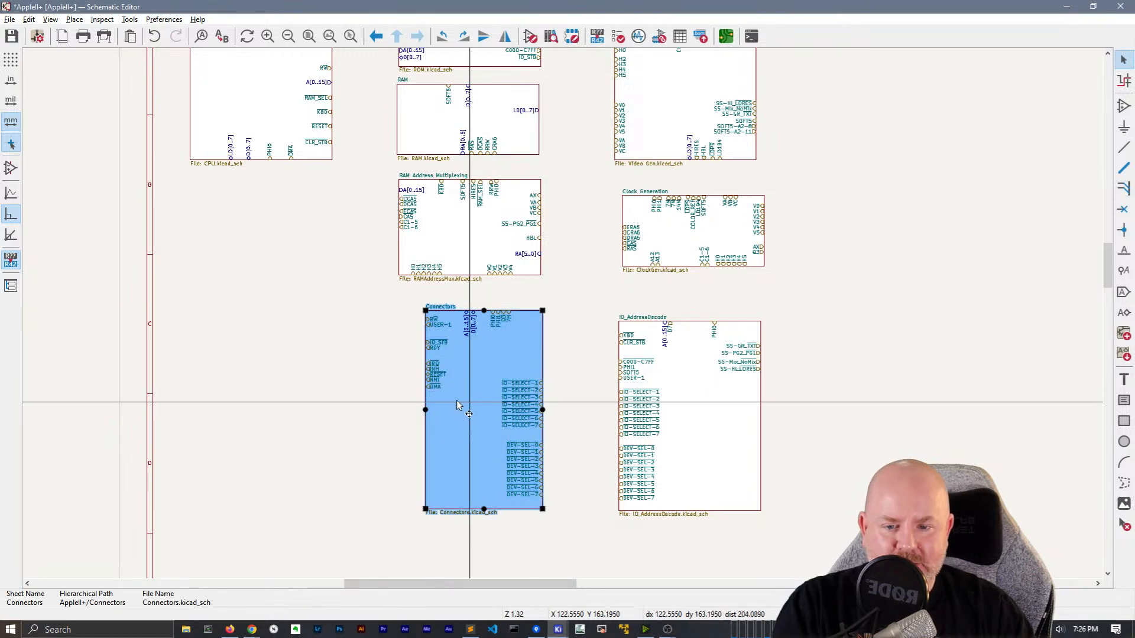
drag(426, 409, 398, 410)
key(Escape)
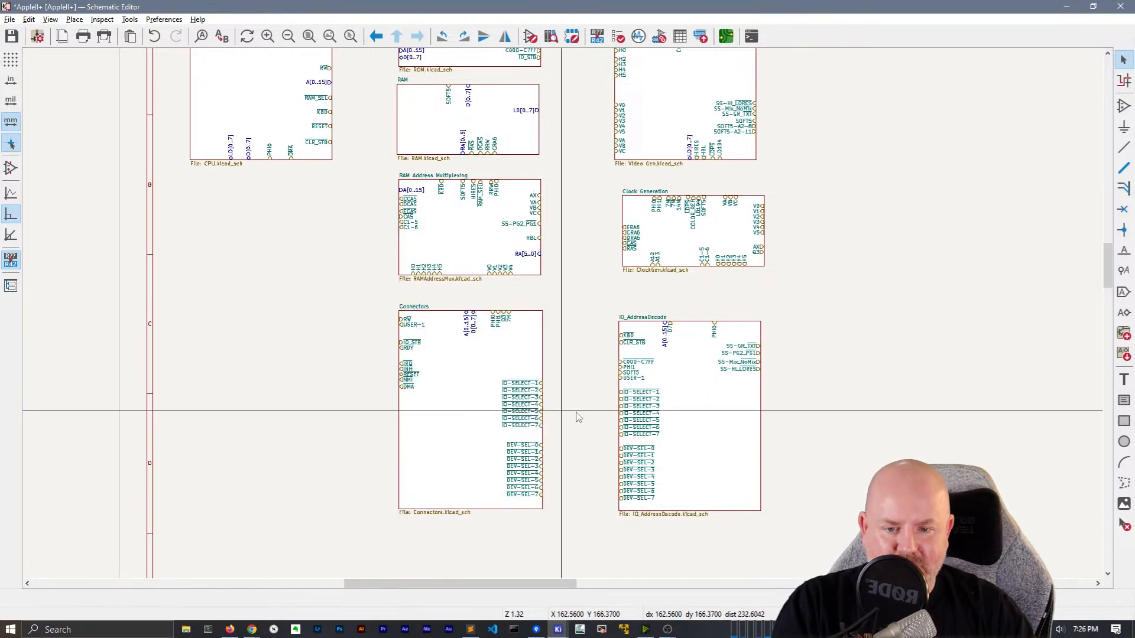
Lower the seven left-edge pins and place A[0..15] and D[0..7] at the top of the left edge
drag(382, 338, 435, 400)
drag(406, 367, 401, 409)
drag(381, 310, 419, 379)
drag(467, 324, 404, 333)
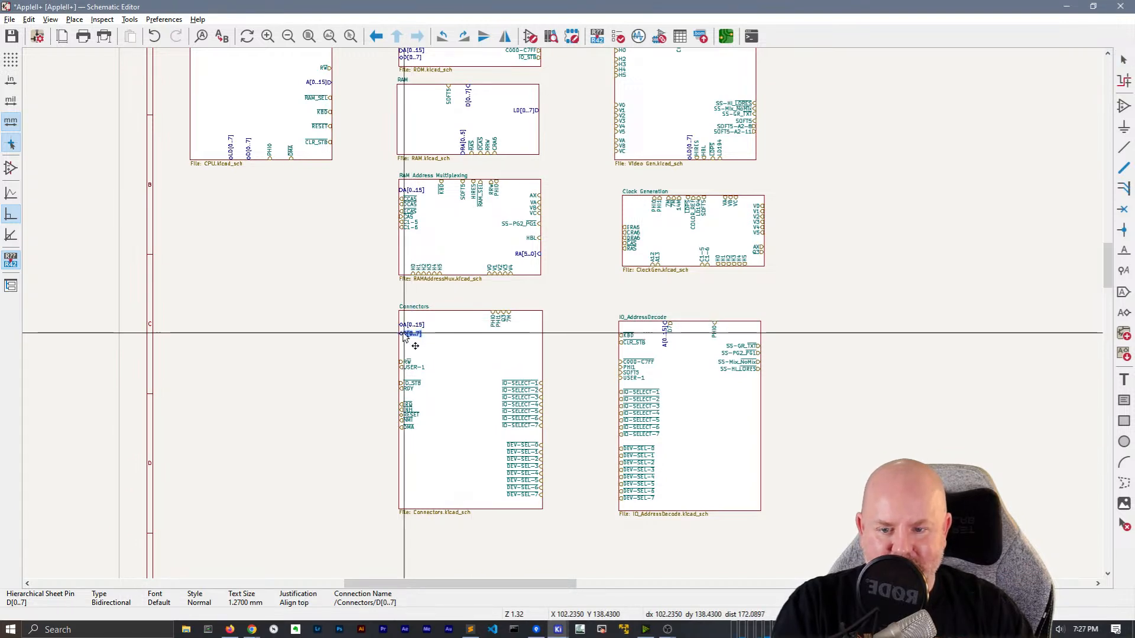
middle_drag(544, 274, 510, 331)
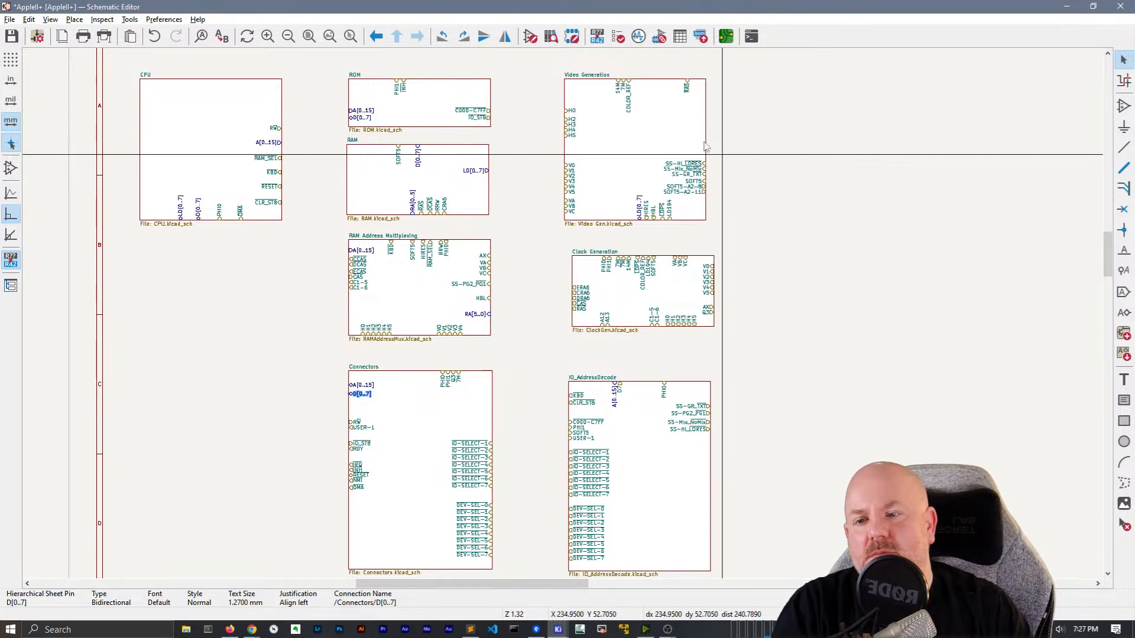
Extend and narrow the CPU sheet, moving PHI0, D[0..7] and LD[0..7] to its right edge
click(217, 118)
drag(211, 220, 211, 334)
drag(141, 206, 289, 228)
click(242, 347)
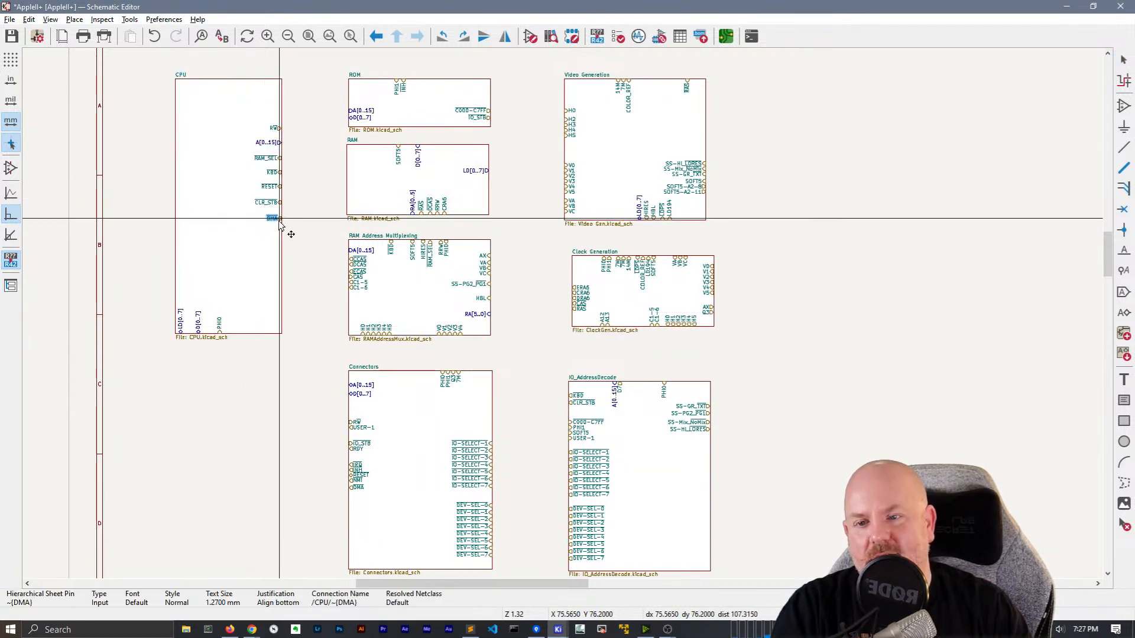
drag(223, 329, 295, 230)
drag(197, 321, 299, 116)
drag(179, 325, 309, 110)
Bring the CPU, ROM and RAM sheets into view and shorten the CPU sheet from the bottom
click(262, 82)
click(296, 133)
scroll(245, 104, up, 1)
middle_drag(562, 317, 281, 148)
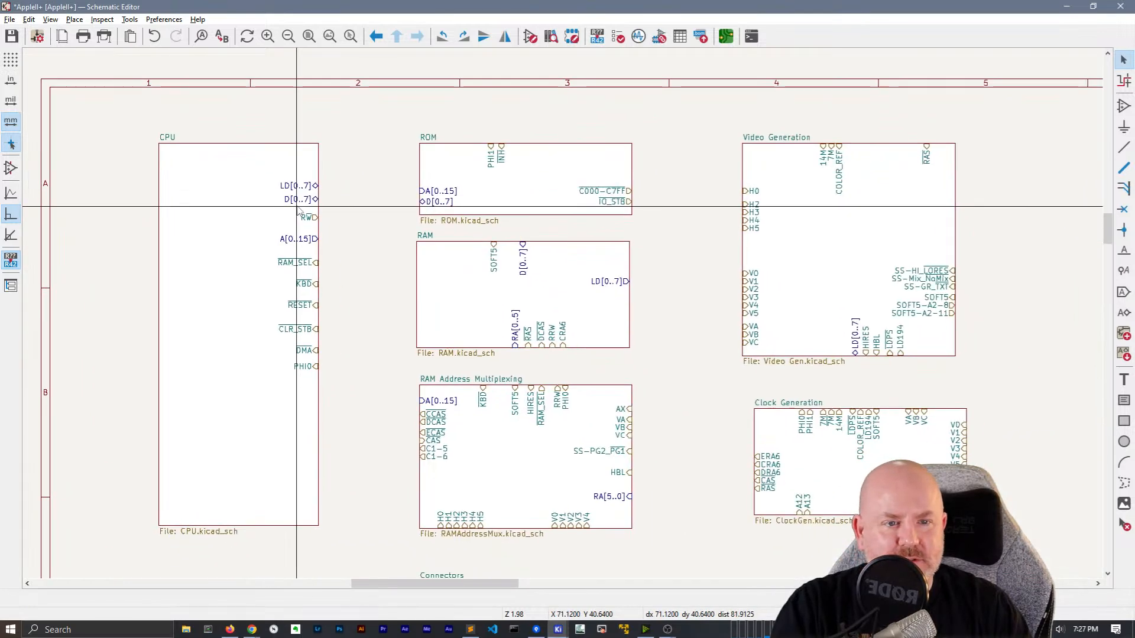
click(281, 152)
click(392, 255)
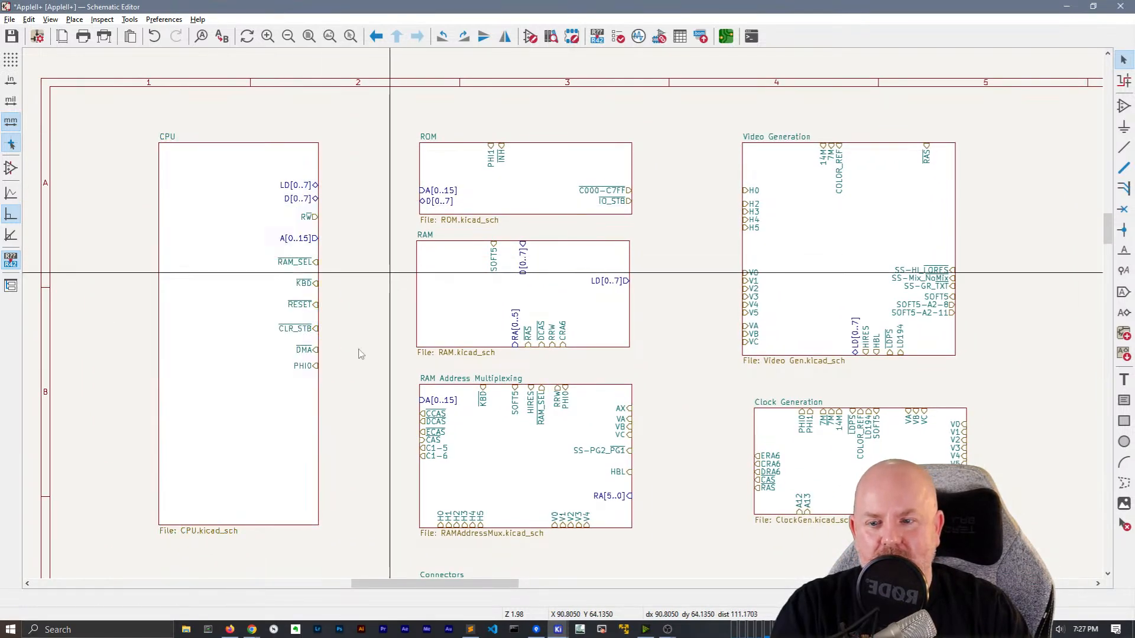
click(236, 531)
drag(238, 525, 239, 387)
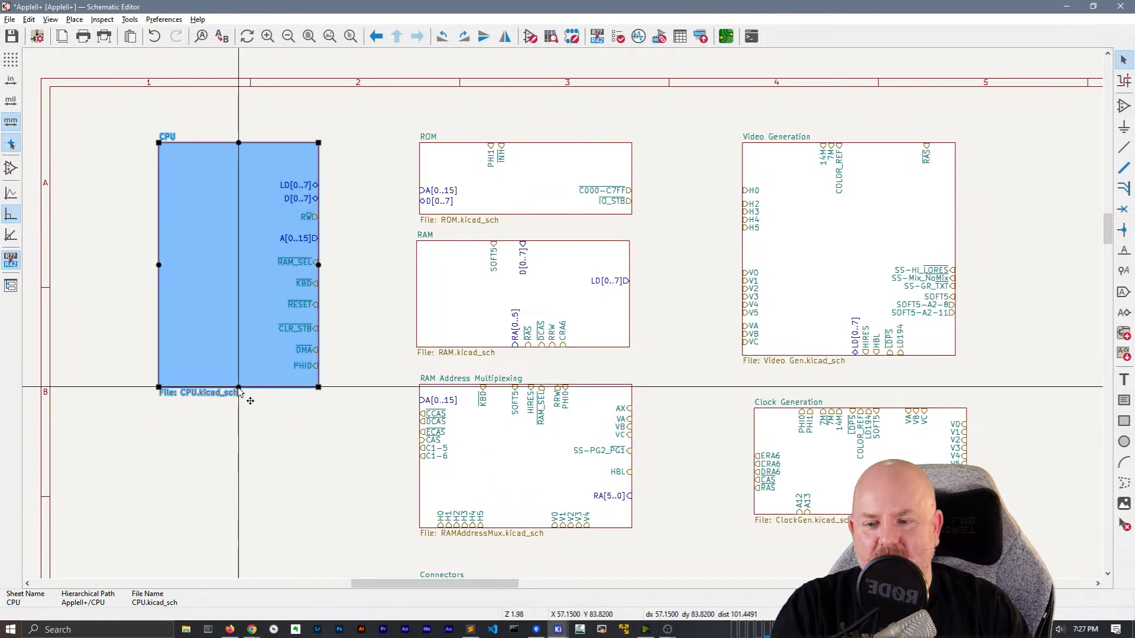
click(360, 324)
Move the CPU's A[0..15] above LD[0..7], with KBD and RESET raised beneath
click(309, 239)
drag(309, 239, 318, 177)
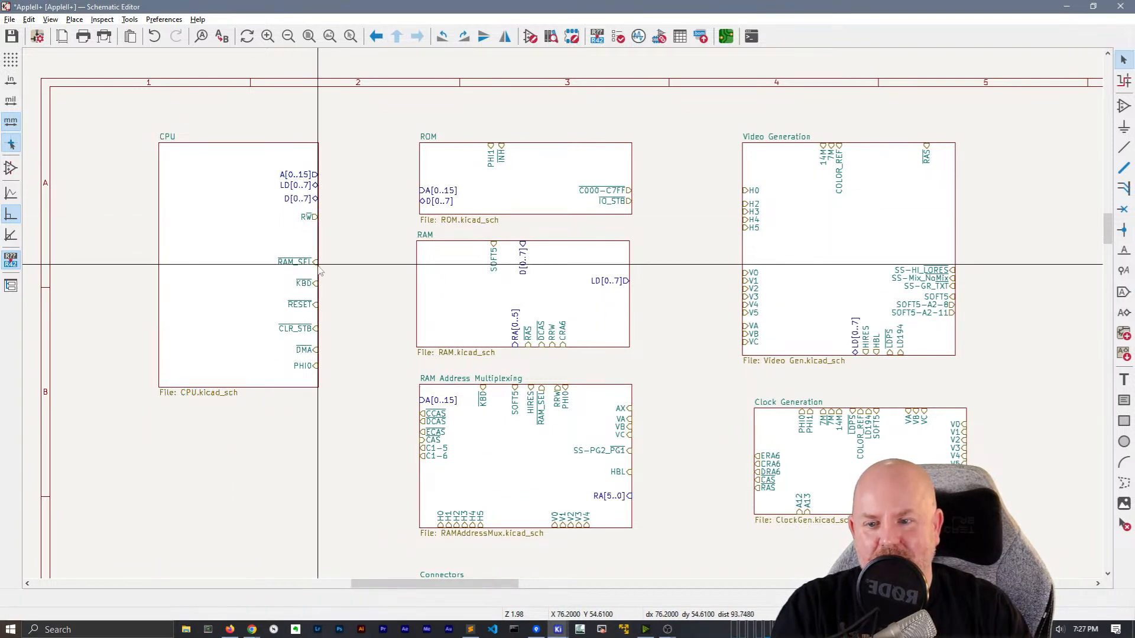
click(304, 284)
mouse_move(304, 285)
mouse_down()
mouse_move(320, 275)
mouse_move(322, 291)
mouse_up()
click(333, 279)
Reorder the CPU's RW, CLR_STB, DMA and PHI0 pins down the right edge
click(322, 289)
drag(305, 217, 327, 253)
click(325, 251)
drag(307, 329, 361, 304)
drag(309, 348, 318, 312)
click(330, 316)
drag(308, 366, 329, 331)
click(343, 318)
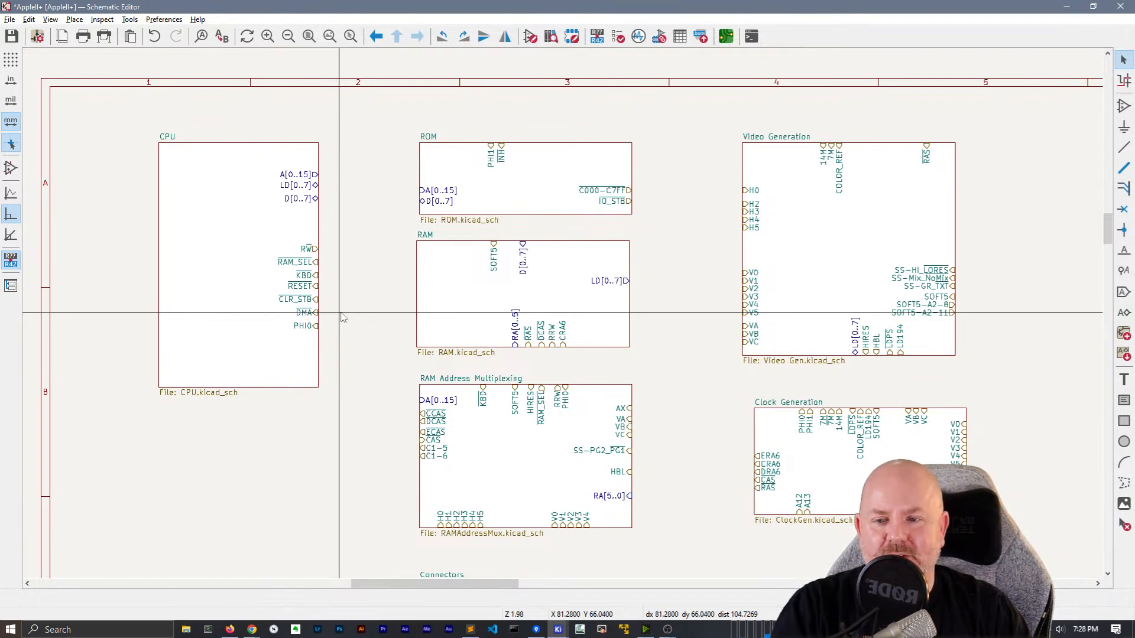
Place CLR_STB below PHI0, RAM_SEL just above it, and DMA just below RESET
click(318, 302)
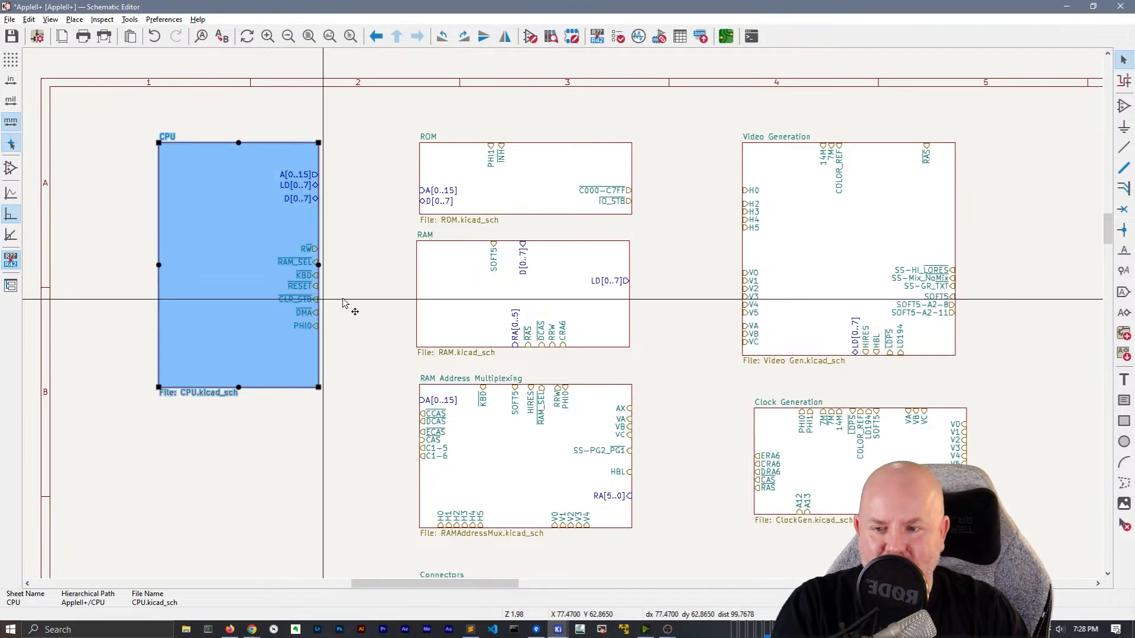
click(321, 304)
click(302, 300)
drag(302, 300, 319, 350)
click(311, 265)
click(307, 262)
drag(307, 262, 313, 304)
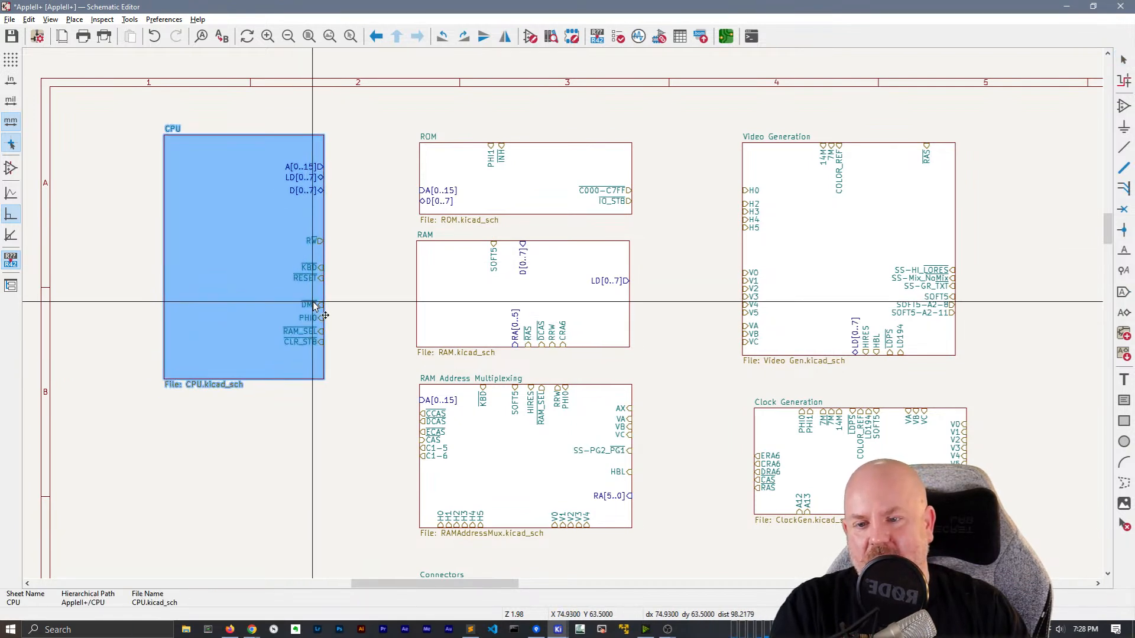
key(Escape)
click(305, 315)
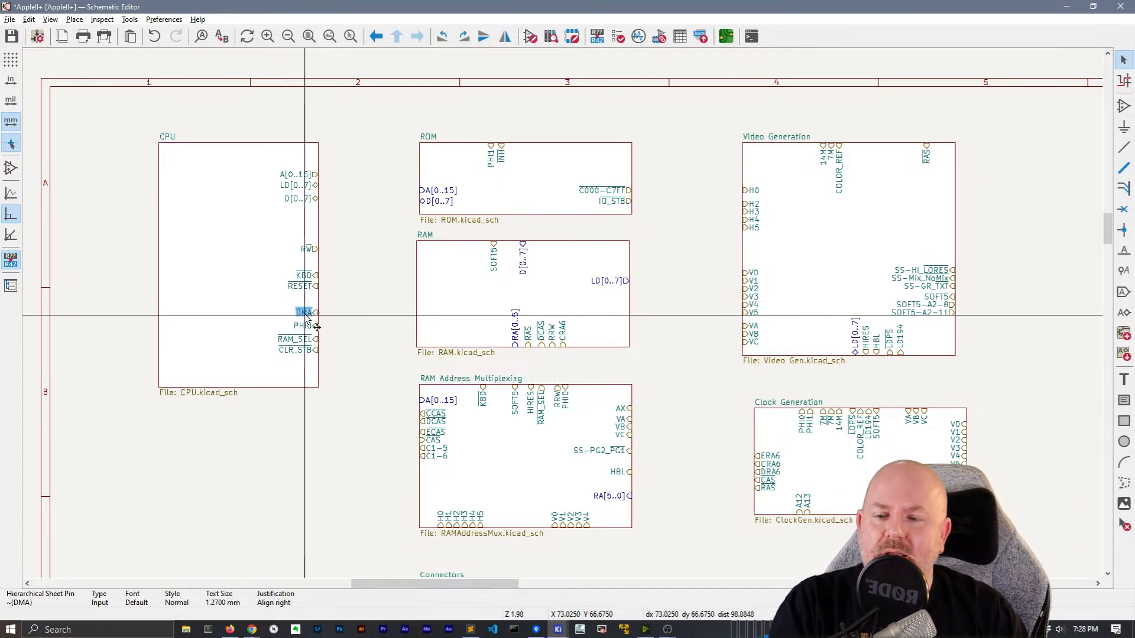
mouse_move(305, 315)
mouse_down()
mouse_move(318, 297)
mouse_move(323, 305)
mouse_up()
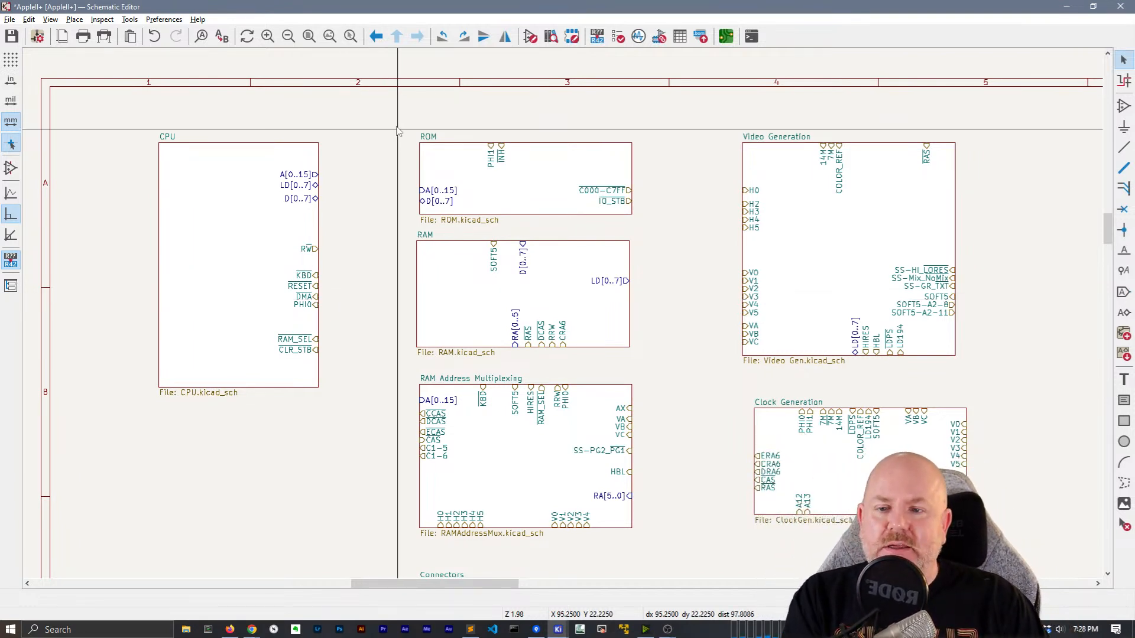
Narrow the CPU sheet from its left side and recentre on the CPU and ROM sheets
click(307, 188)
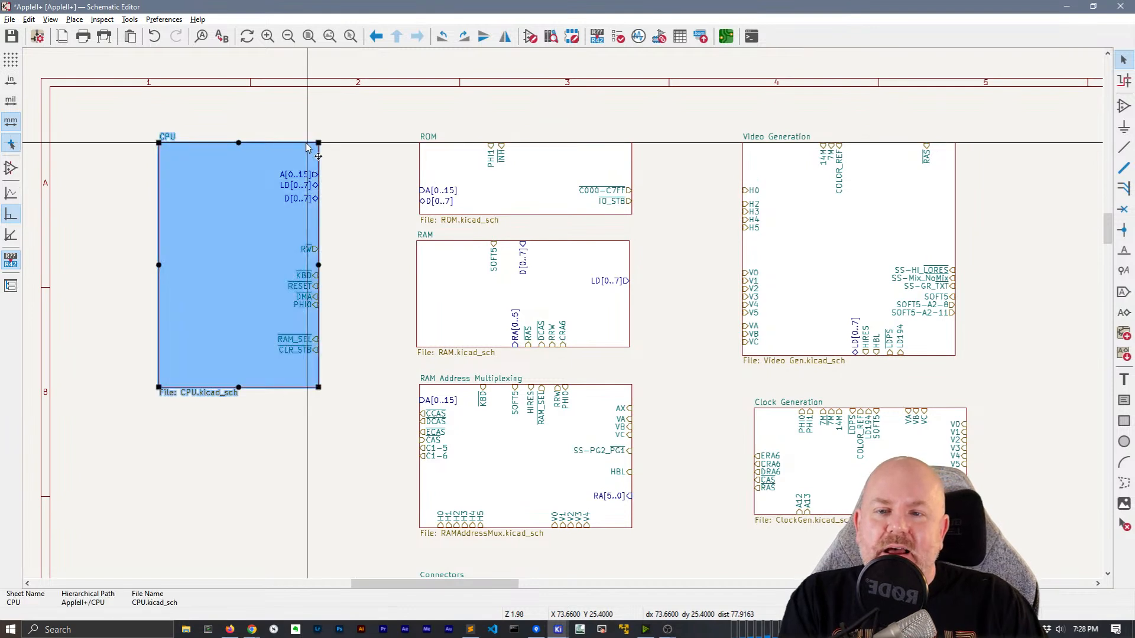
click(397, 187)
click(158, 265)
drag(158, 264, 225, 265)
click(370, 264)
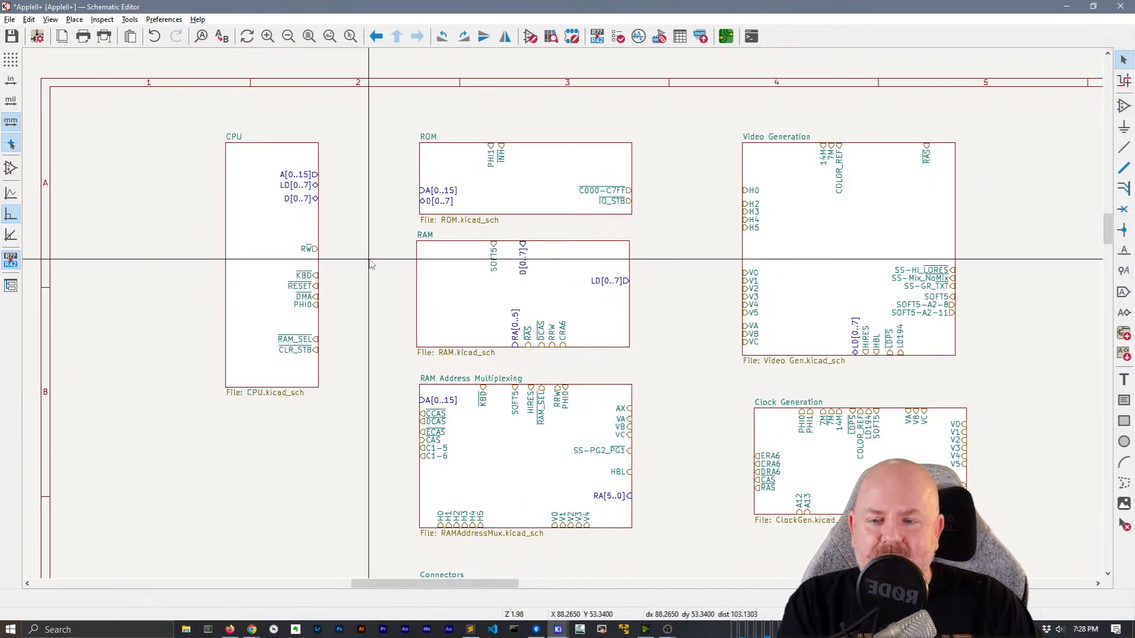
middle_drag(370, 261, 318, 274)
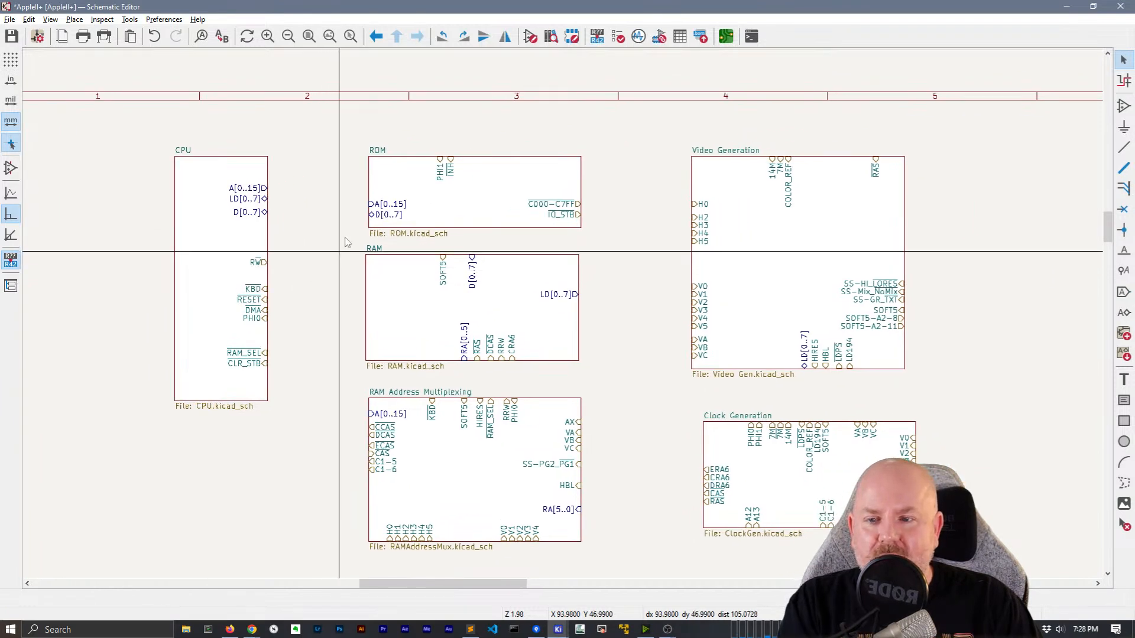
Align ROM's A[0..15] and D[0..7] pins level with the CPU's bus pins
click(375, 204)
mouse_move(370, 206)
mouse_down()
mouse_move(370, 191)
mouse_move(381, 215)
mouse_move(360, 216)
mouse_up()
click(331, 234)
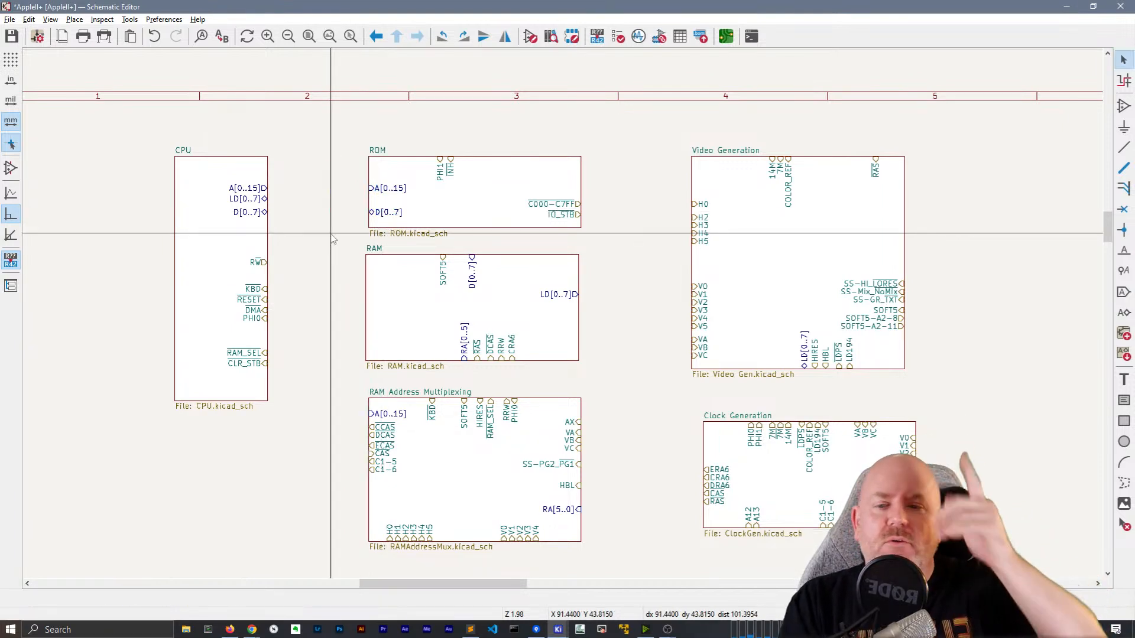
drag(263, 198, 267, 185)
click(292, 199)
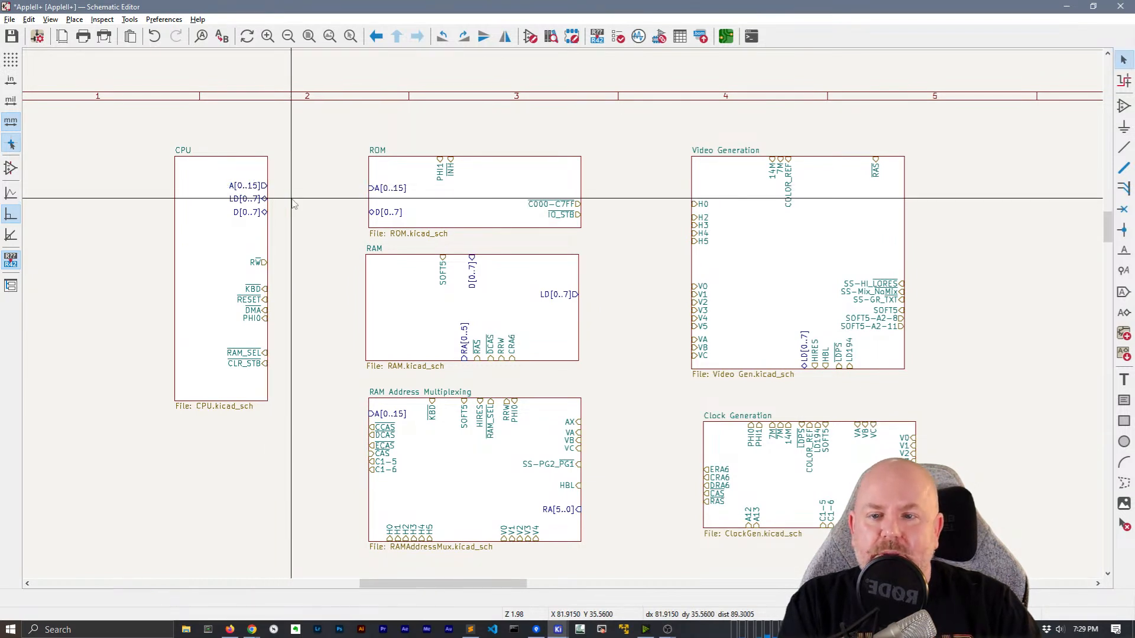
click(371, 188)
drag(370, 188, 370, 186)
click(349, 193)
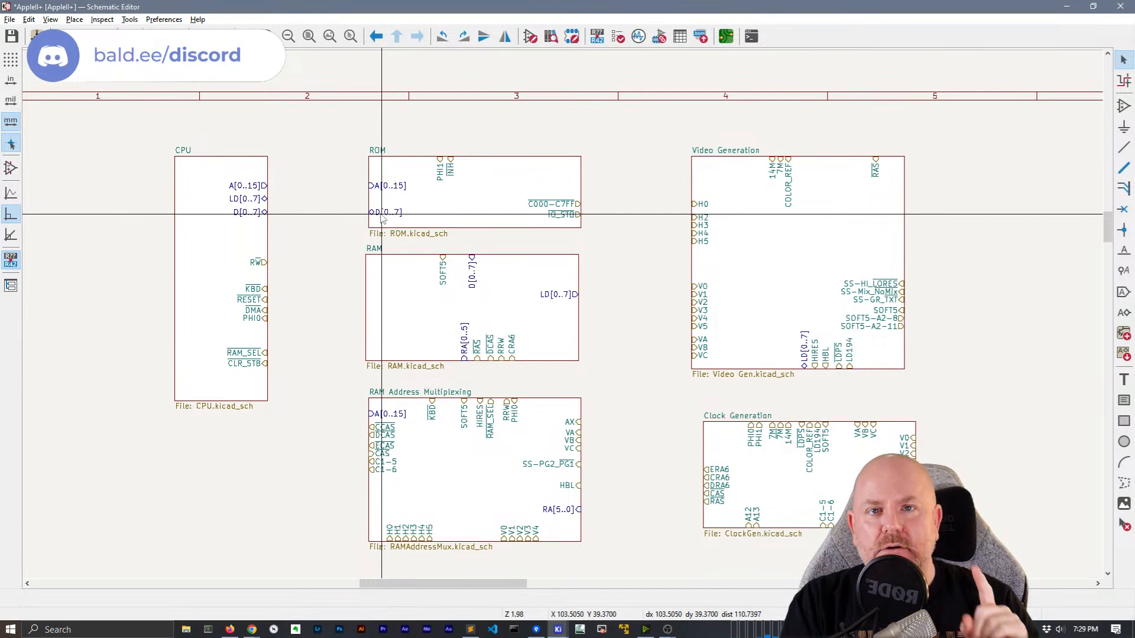
Move the RAM sheet's RA[0..5] and D[0..7] pins onto its left edge
click(366, 305)
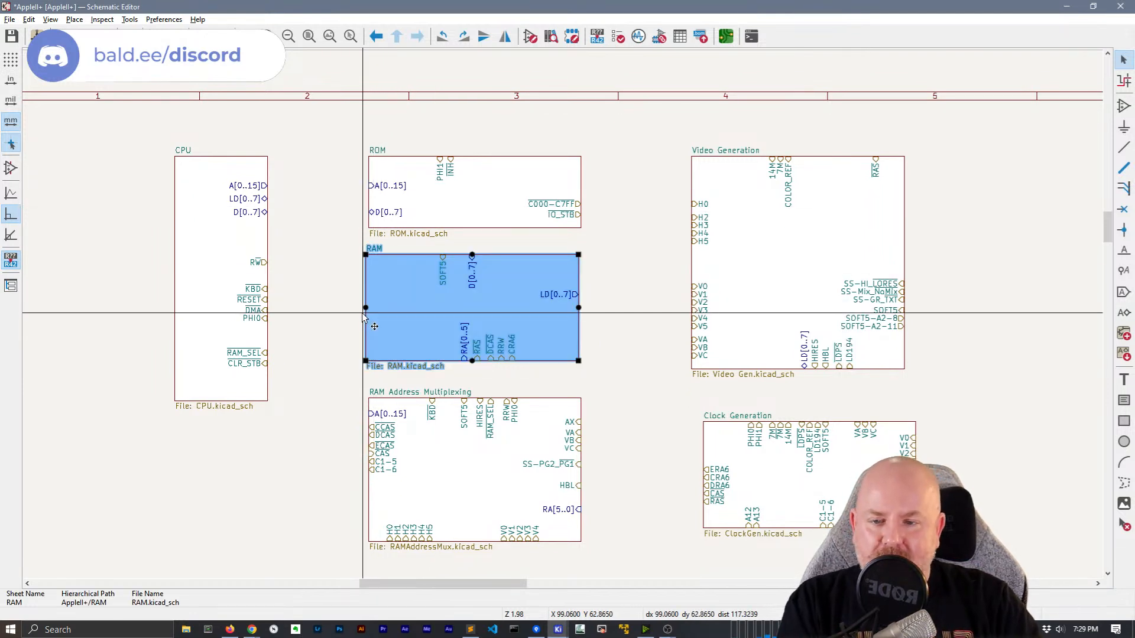
drag(366, 305, 369, 309)
click(356, 320)
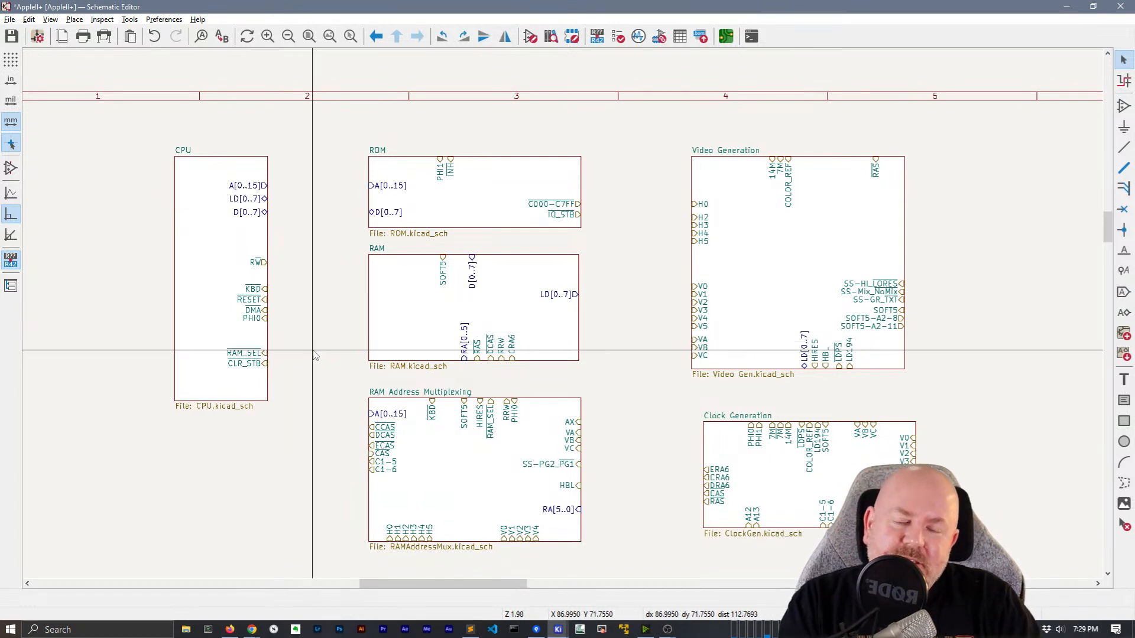
click(464, 350)
drag(464, 350, 371, 282)
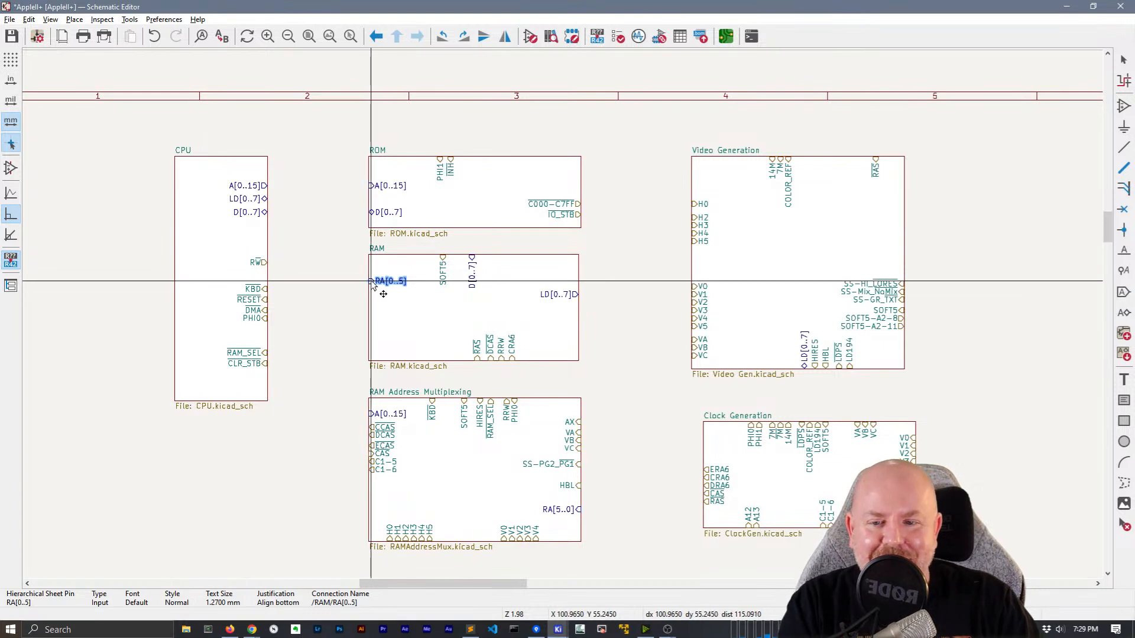
drag(472, 271, 378, 302)
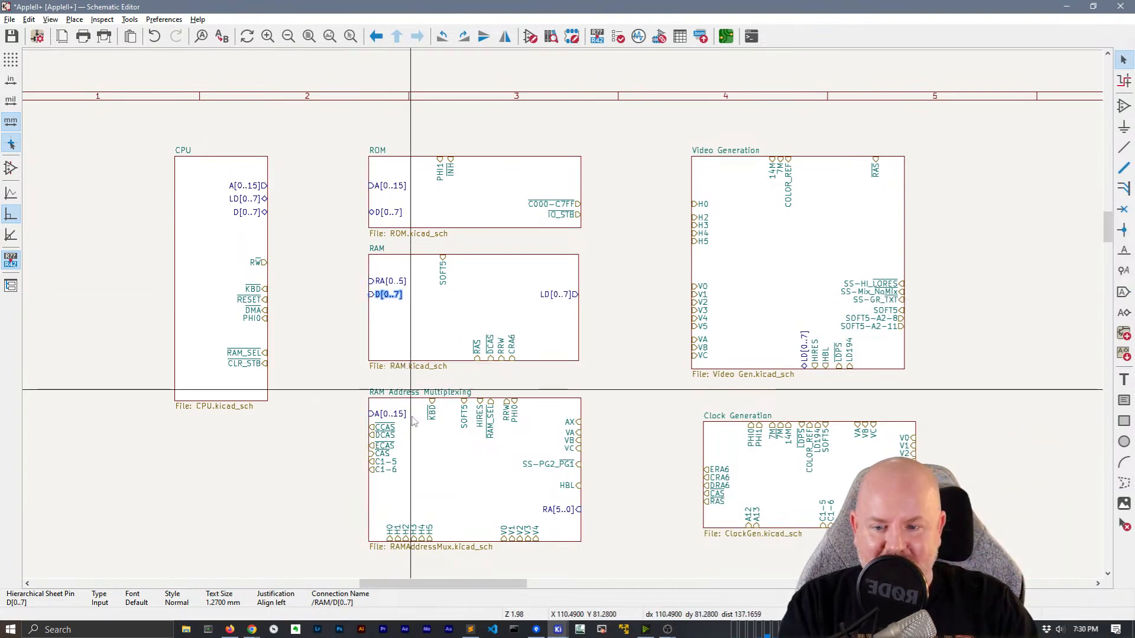
Lower the multiplexer's CCAS–C1-6 pins and place RA[5..0] on its left edge below A[0..15]
drag(399, 485, 221, 487)
click(203, 492)
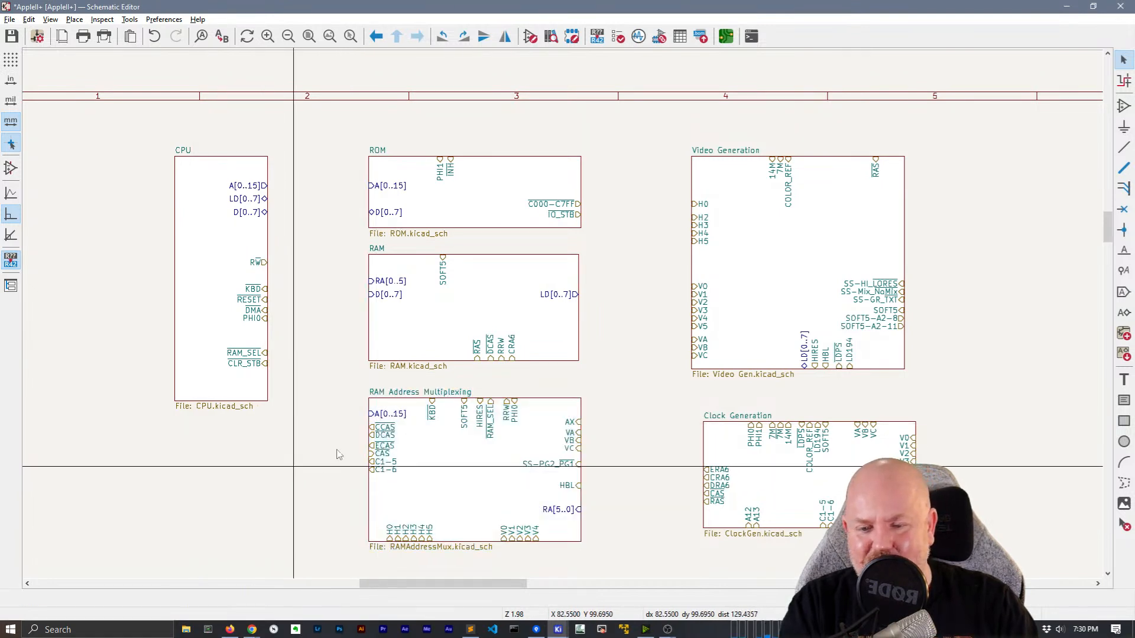
drag(352, 418, 419, 474)
click(367, 522)
drag(559, 506, 377, 432)
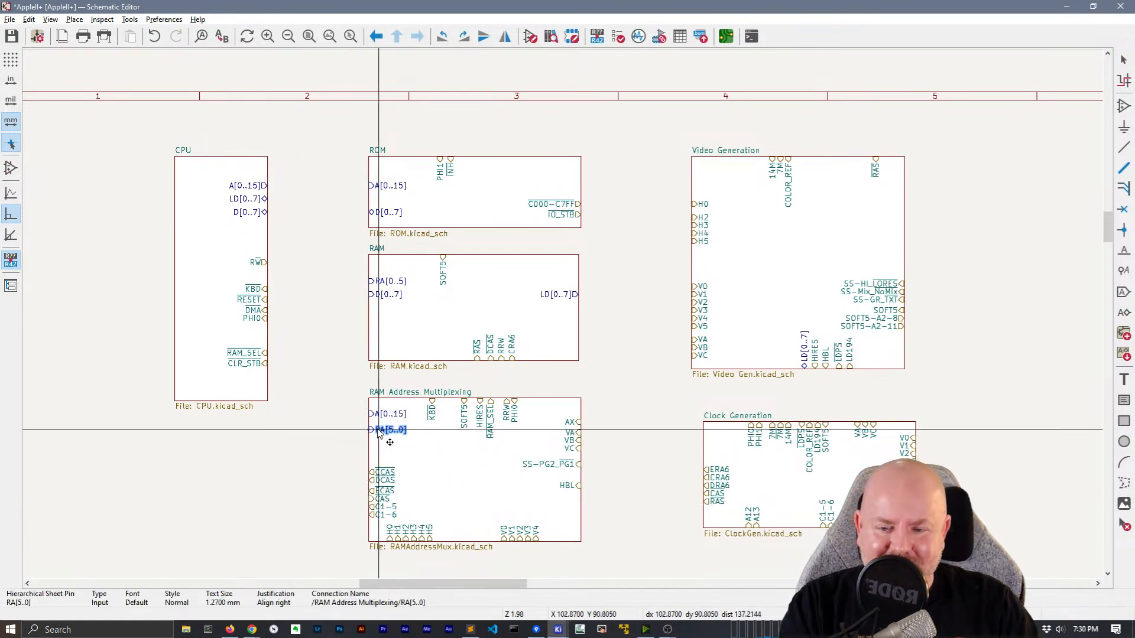
click(377, 430)
click(326, 415)
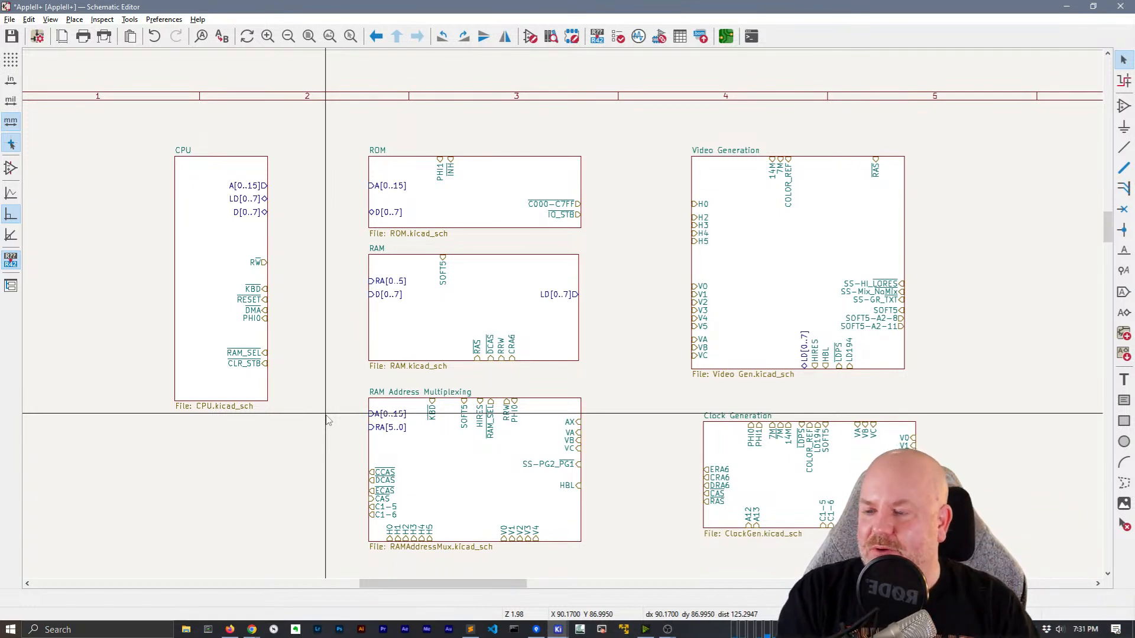
middle_drag(607, 393, 596, 366)
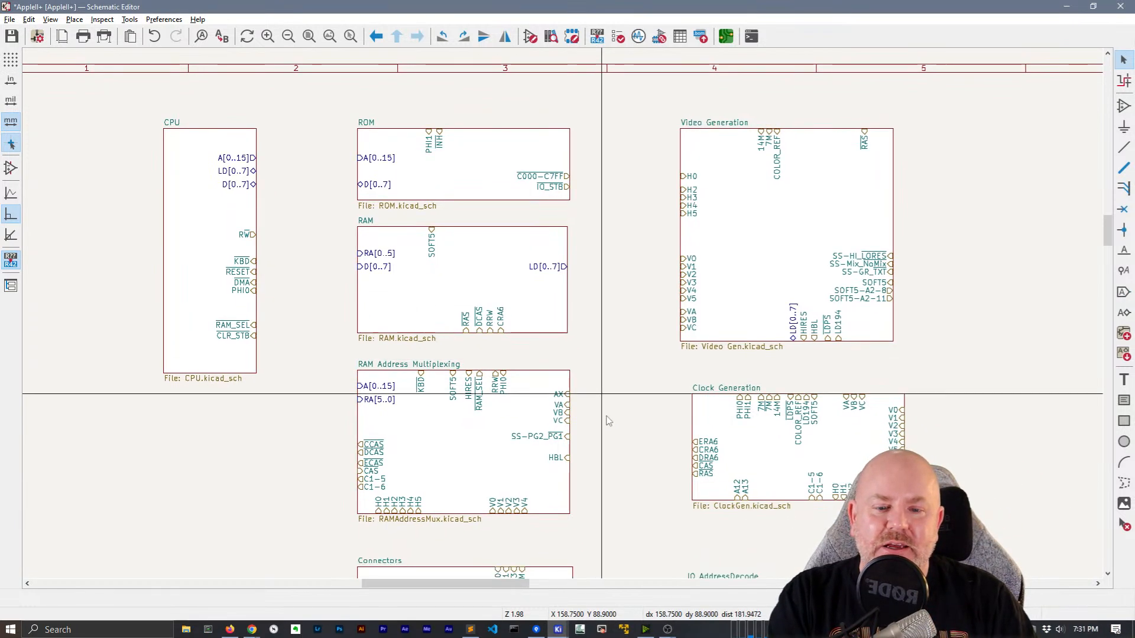
Shift the CPU sheet slightly left and save the root schematic with Ctrl+S
scroll(643, 544, down, 2)
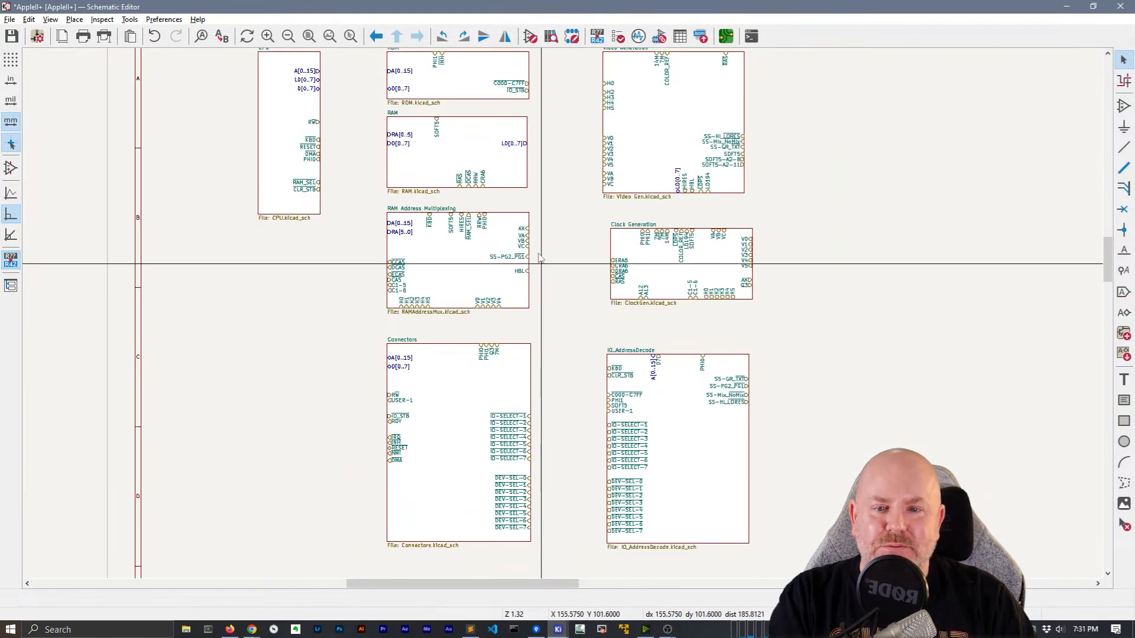
middle_drag(540, 260, 562, 330)
drag(336, 335, 281, 136)
drag(301, 192, 289, 193)
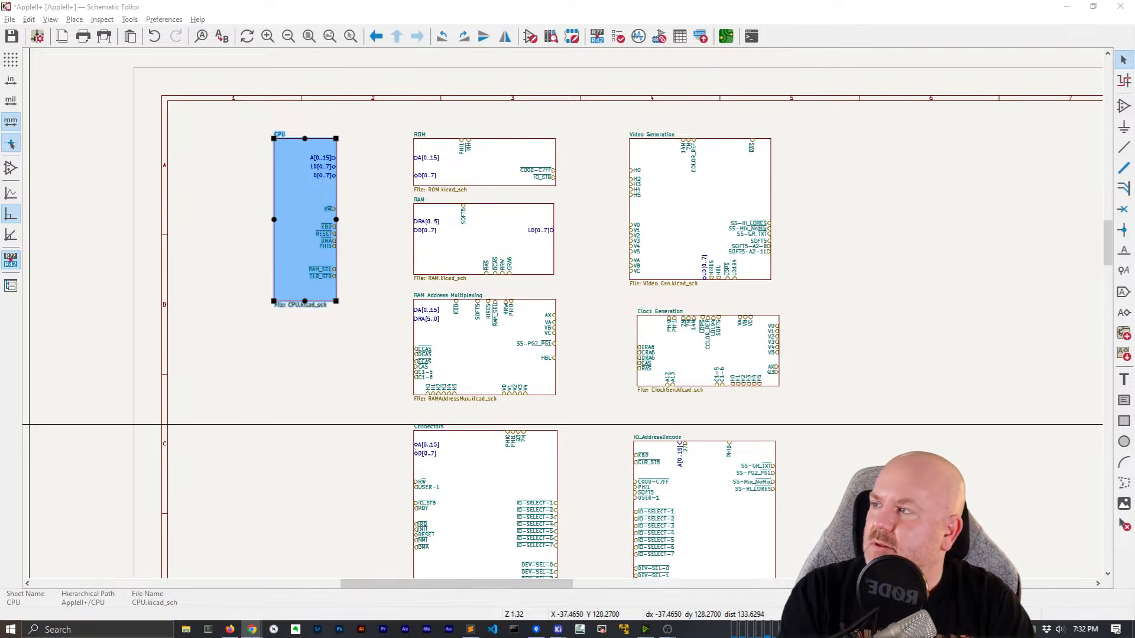
key(ctrl+s)
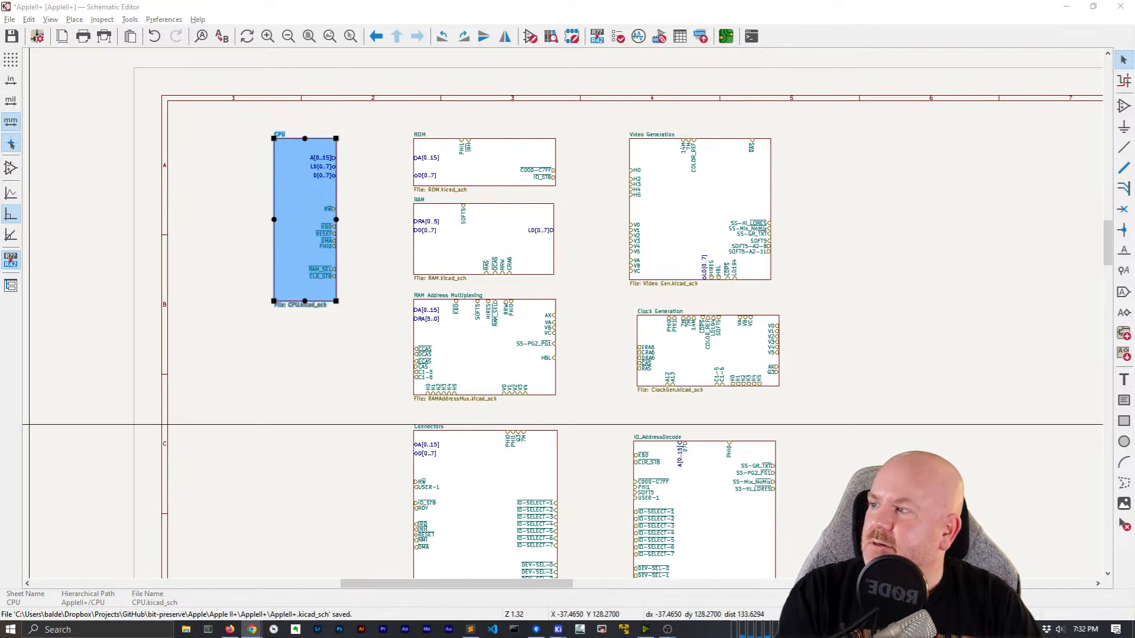
drag(240, 637, 398, 37)
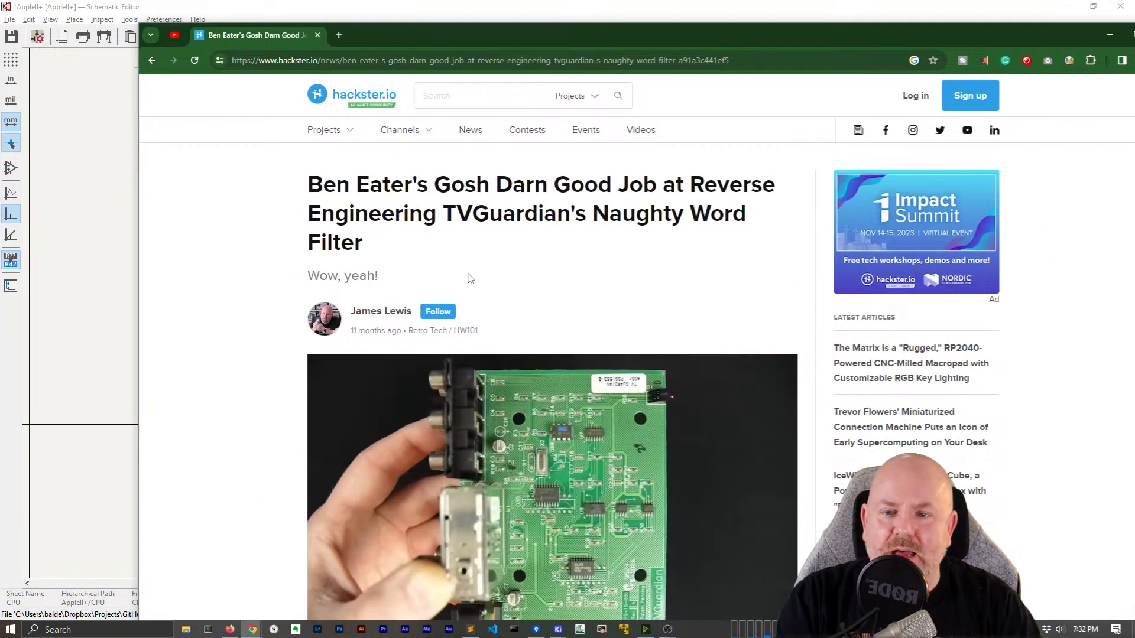
Scroll through the Hackster TVGuardian word-filter article, then close its tab
scroll(413, 275, down, 2)
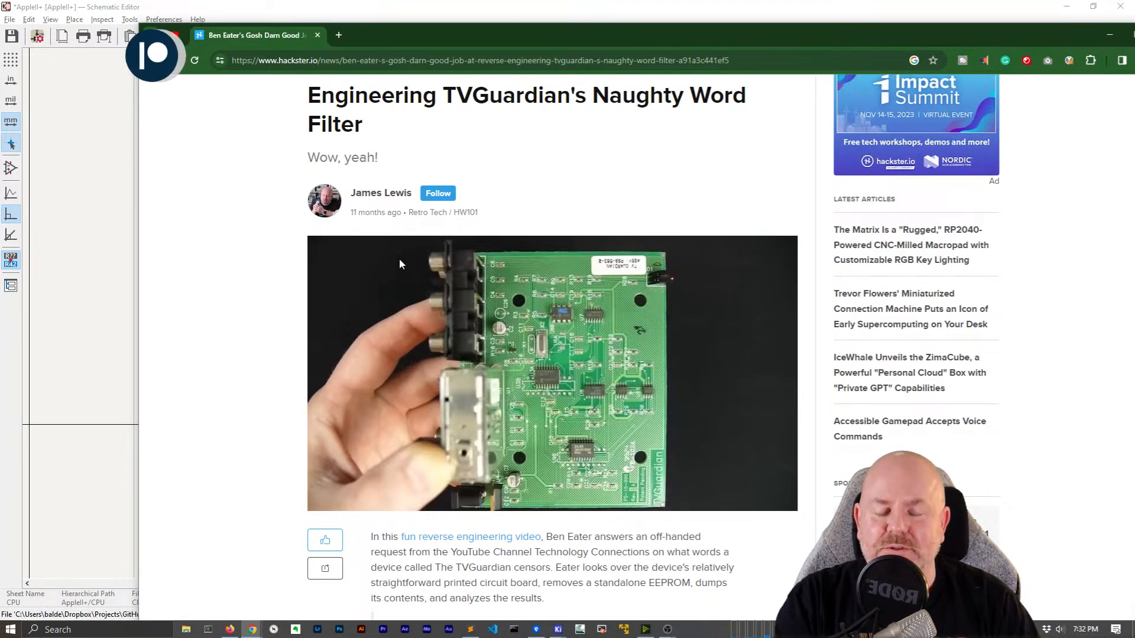
scroll(399, 260, down, 4)
scroll(400, 263, down, 2)
scroll(402, 260, down, 11)
scroll(407, 253, down, 1)
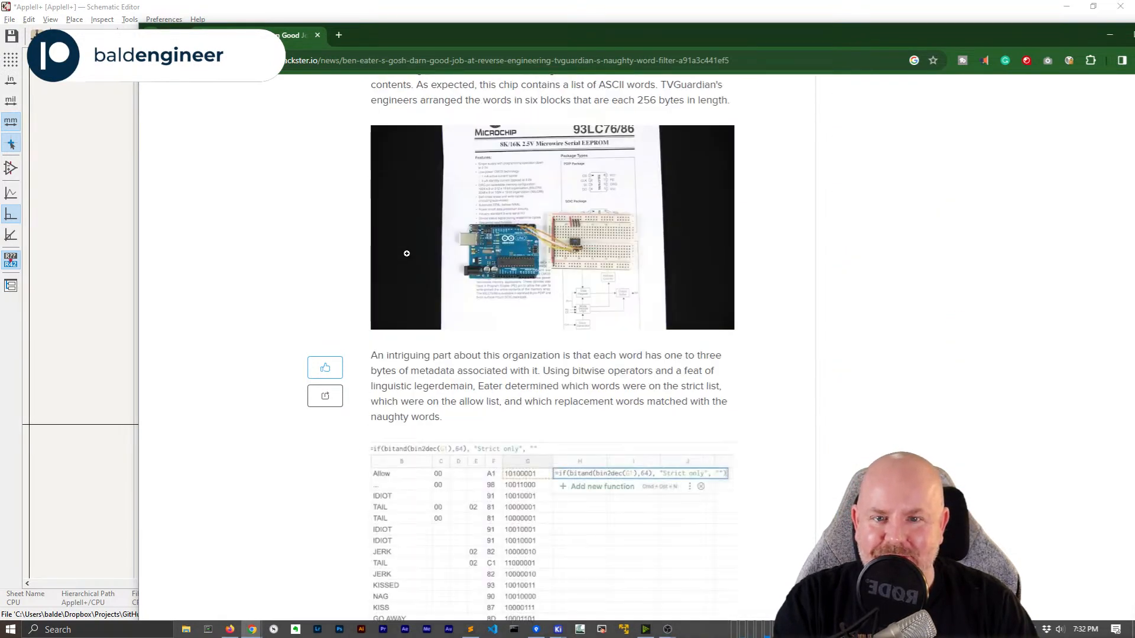
scroll(408, 256, down, 8)
scroll(409, 258, up, 20)
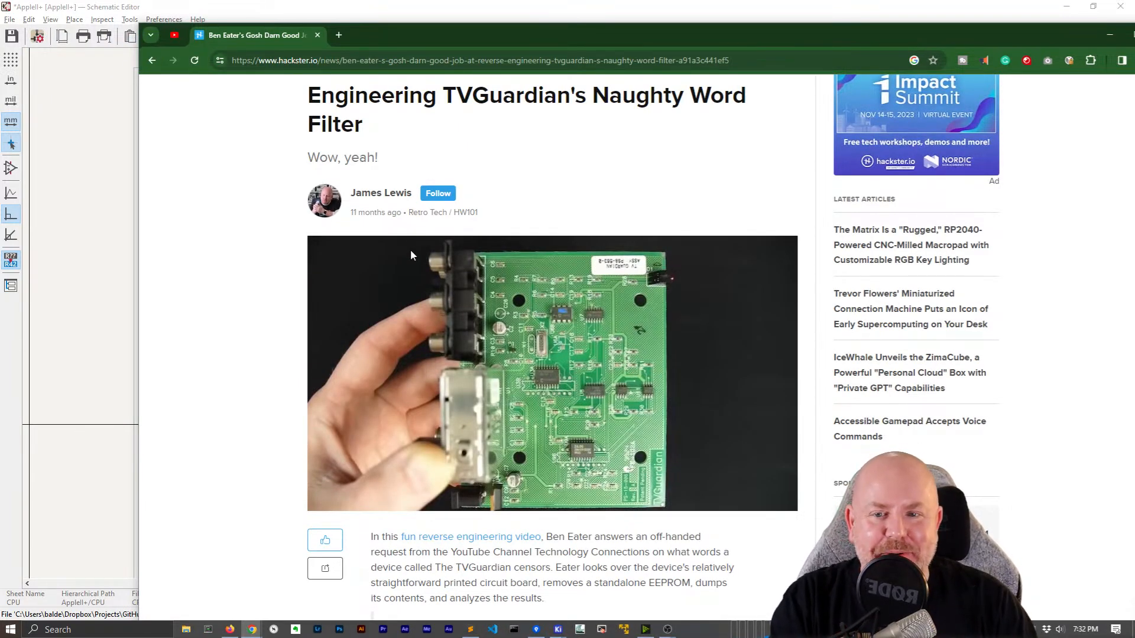
click(317, 35)
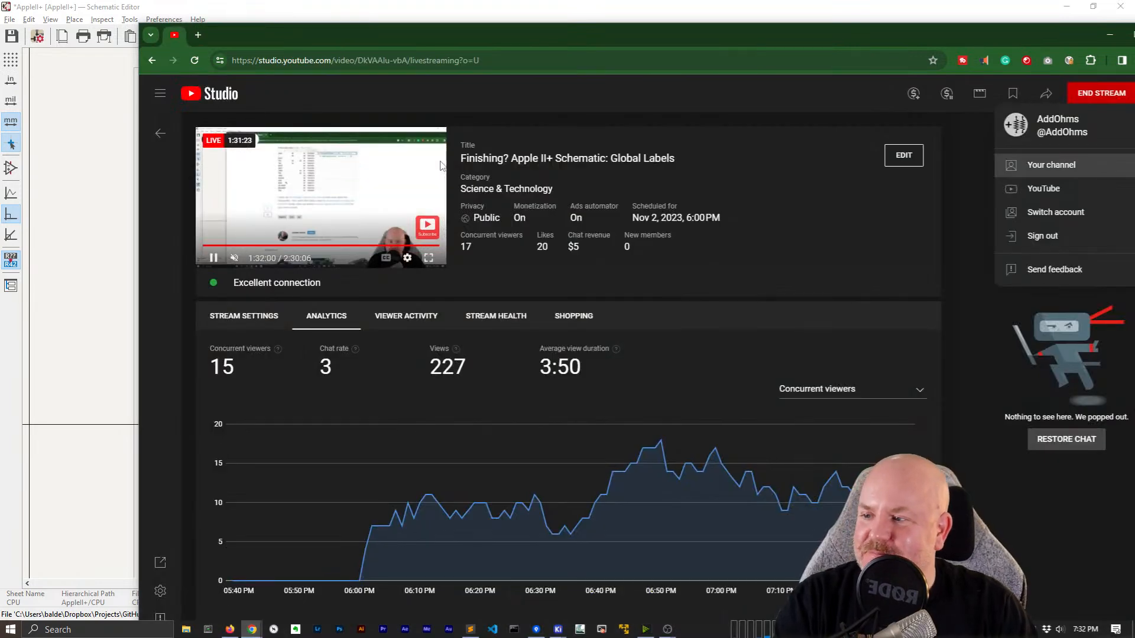
Drag the browser window left, mostly off-screen, to reveal the KiCad schematic
drag(428, 23, 0, 53)
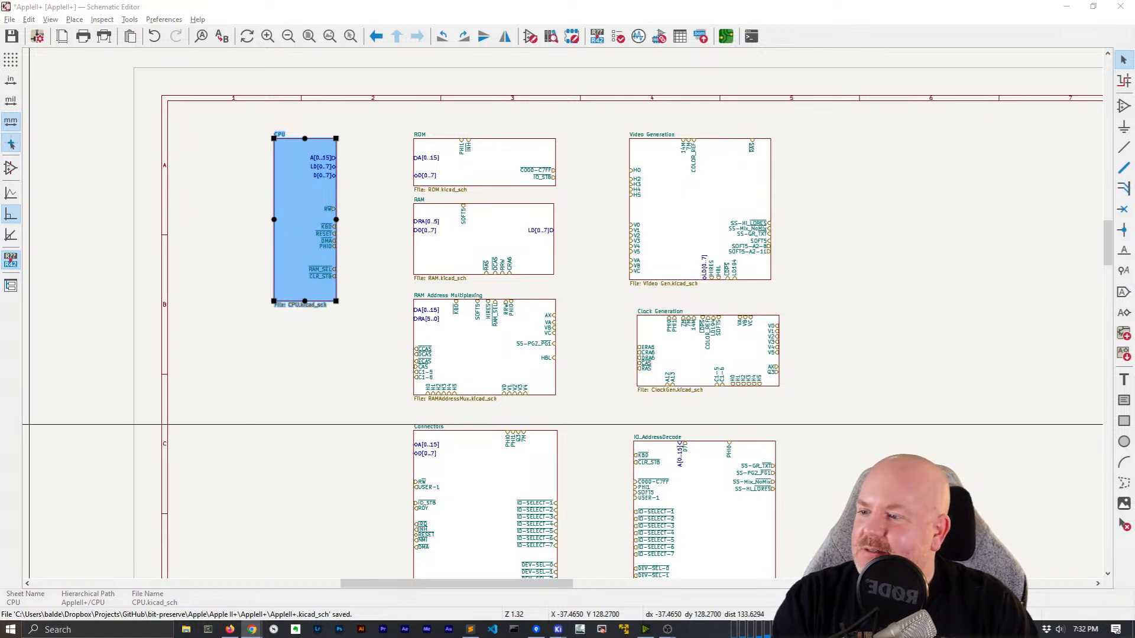
click(435, 10)
click(361, 372)
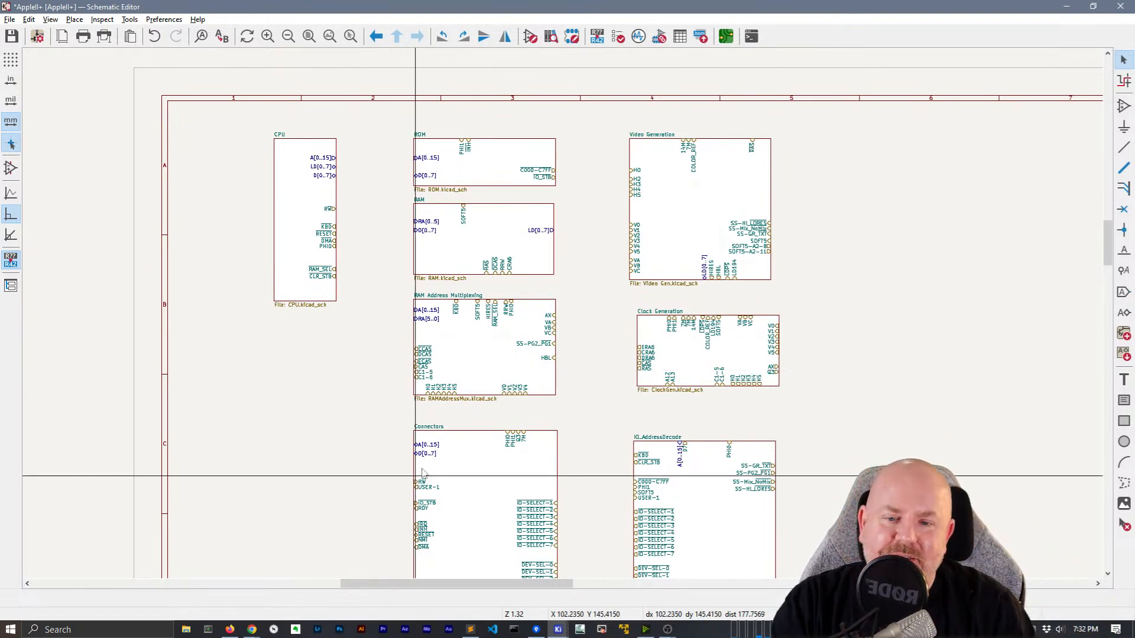
middle_drag(354, 423, 318, 410)
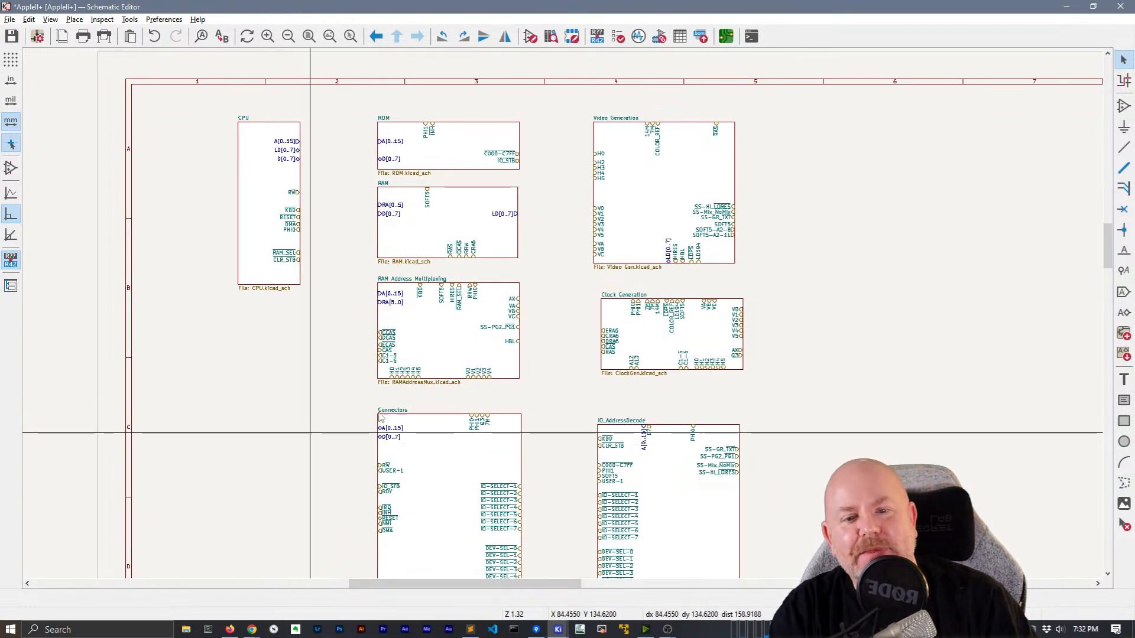
scroll(653, 236, up, 2)
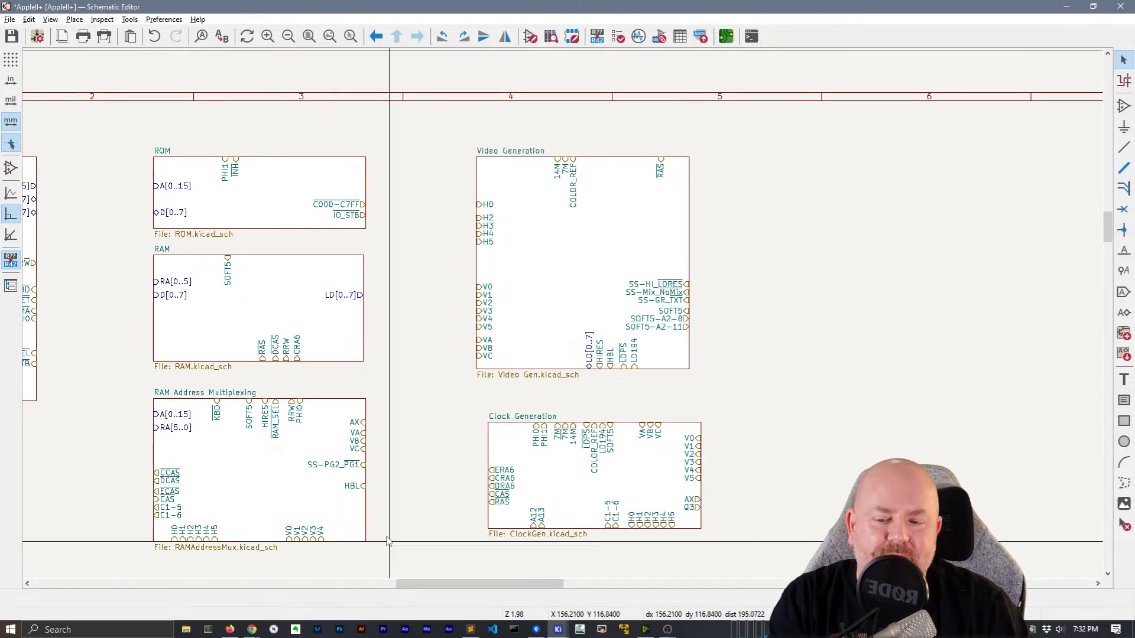
mouse_move(335, 559)
mouse_down()
mouse_move(261, 507)
mouse_move(343, 555)
mouse_up()
Move the V0–V4 pins from the multiplexing sheet's bottom onto its right edge
click(322, 563)
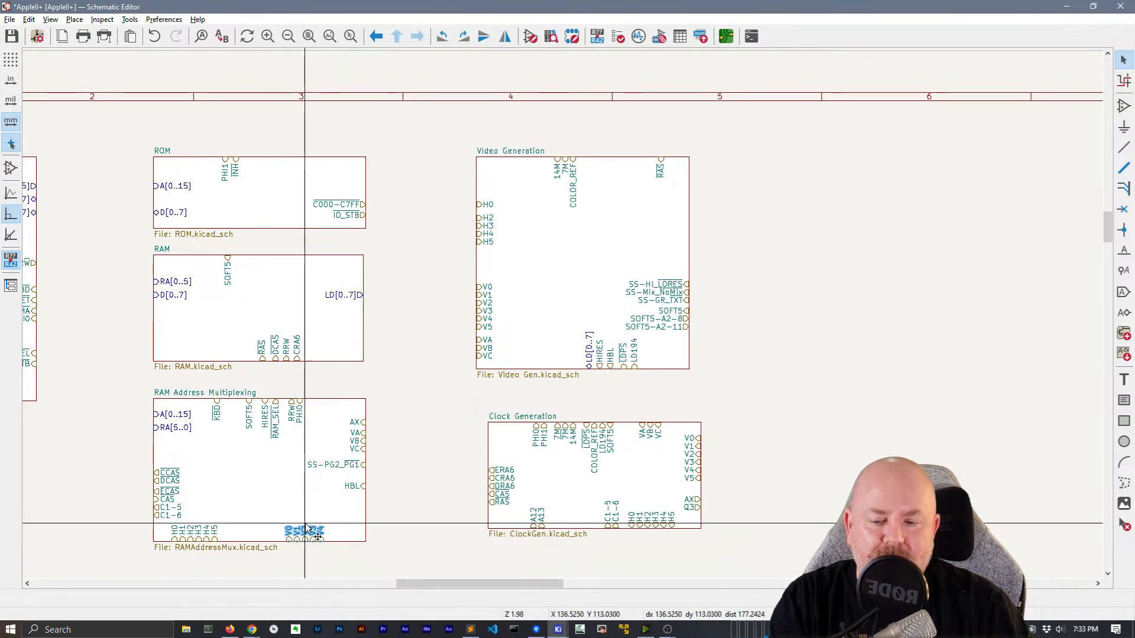
key(m)
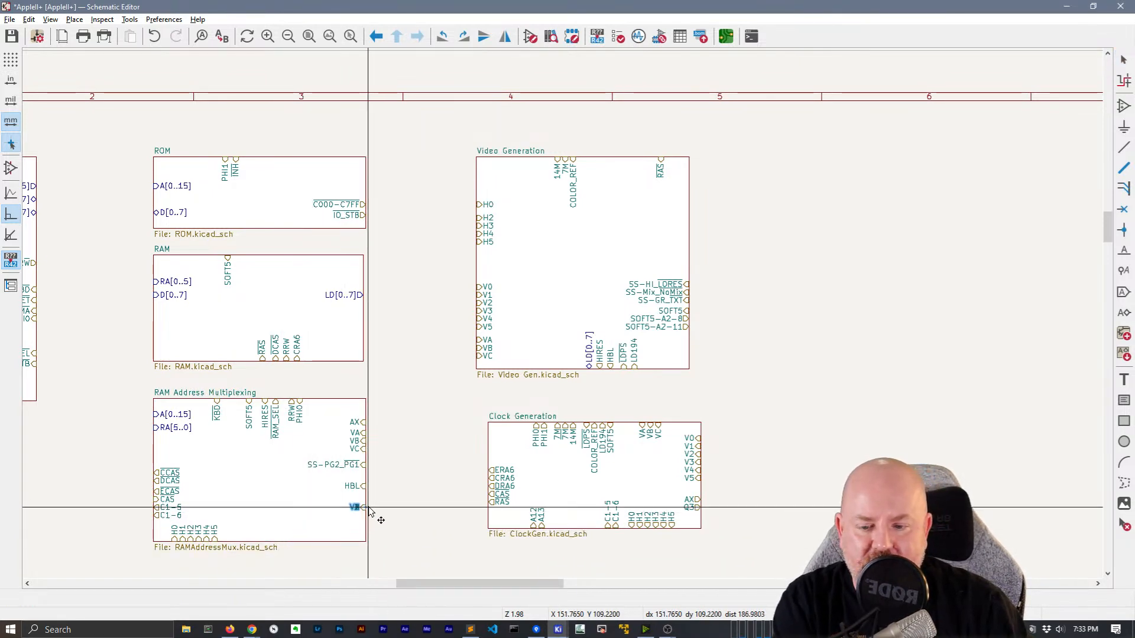
scroll(376, 513, up, 5)
click(626, 305)
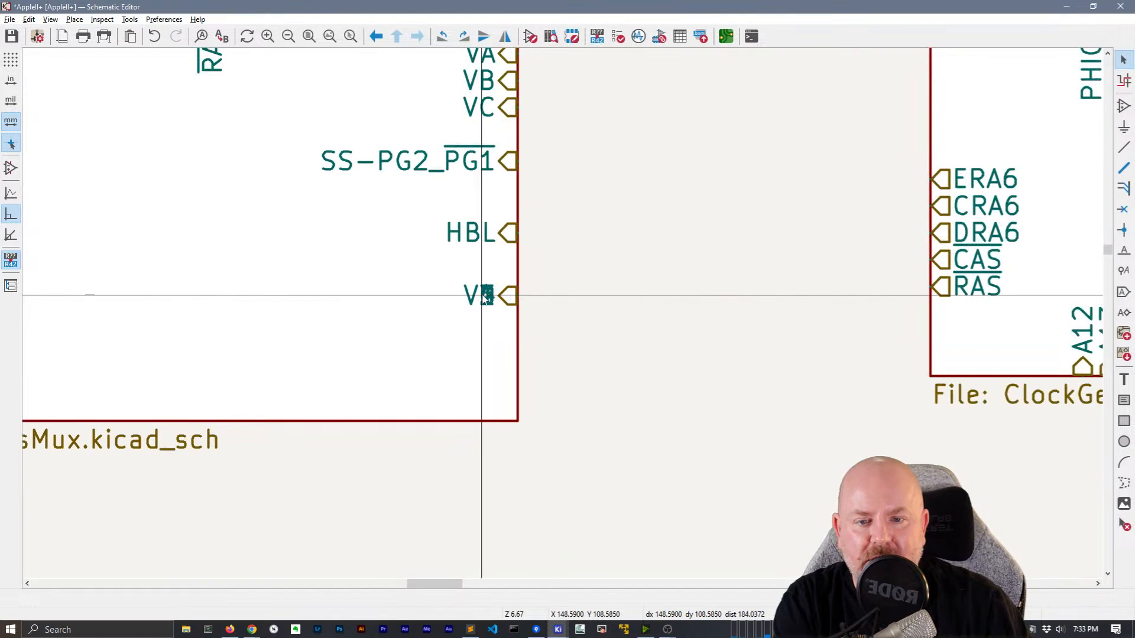
Stack V4, V3, V2, V1 and V0 one above another, with V0 just below HBL
key(m)
click(518, 358)
key(m)
click(518, 331)
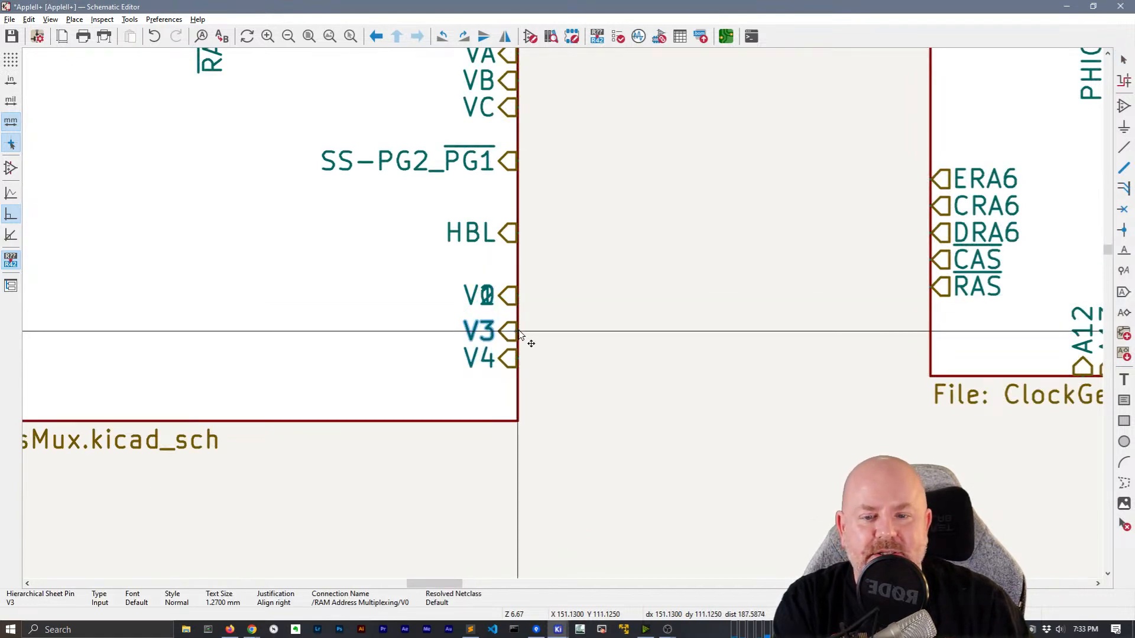
key(m)
click(519, 305)
key(m)
click(518, 277)
key(m)
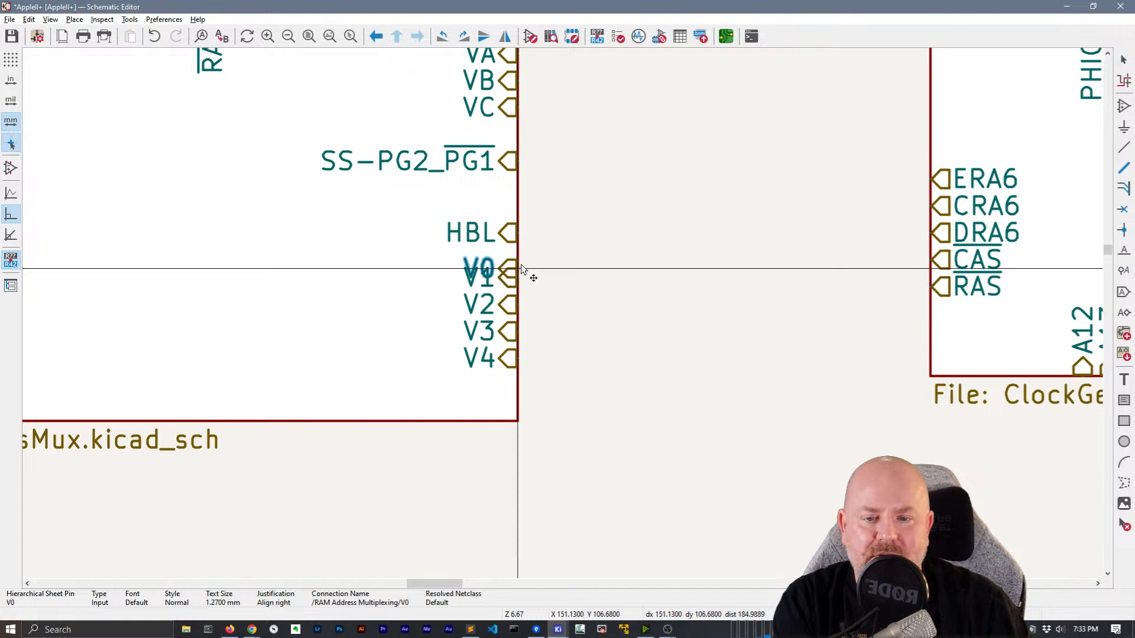
click(518, 250)
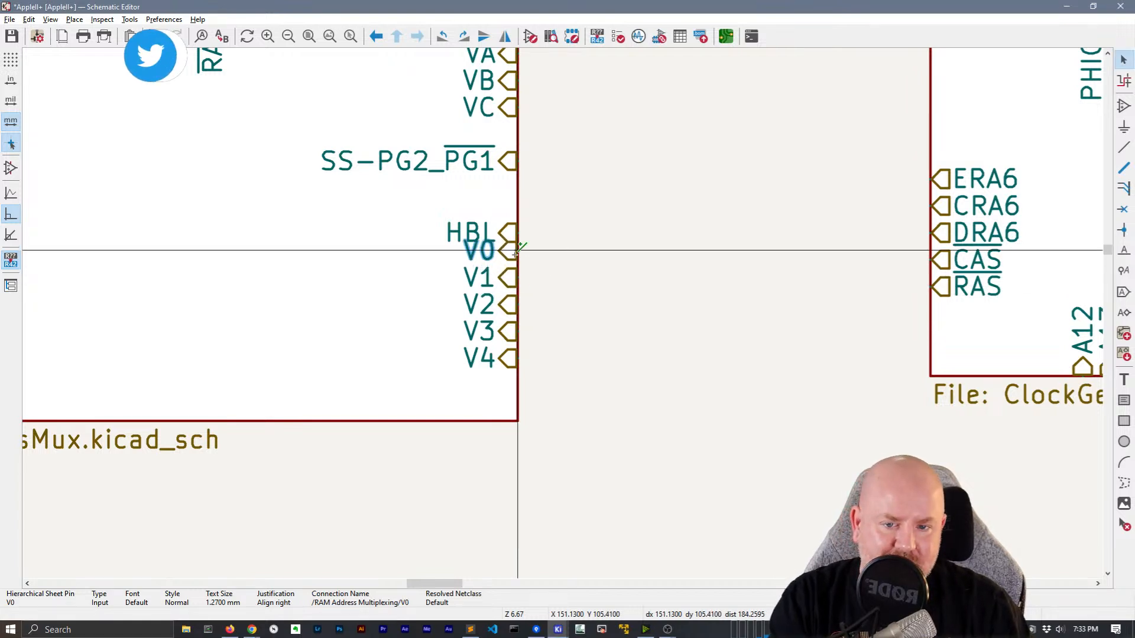
Select the V0–V4 pins together and move the group into position
shift+click(482, 334)
shift+click(482, 302)
shift+click(481, 280)
key(m)
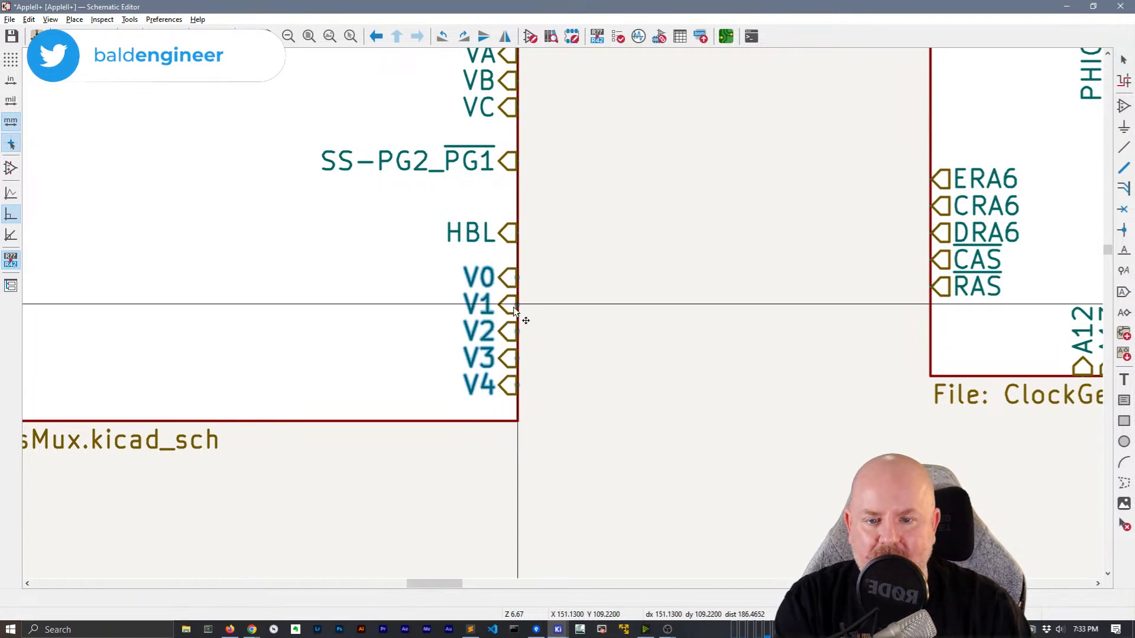
scroll(519, 313, down, 3)
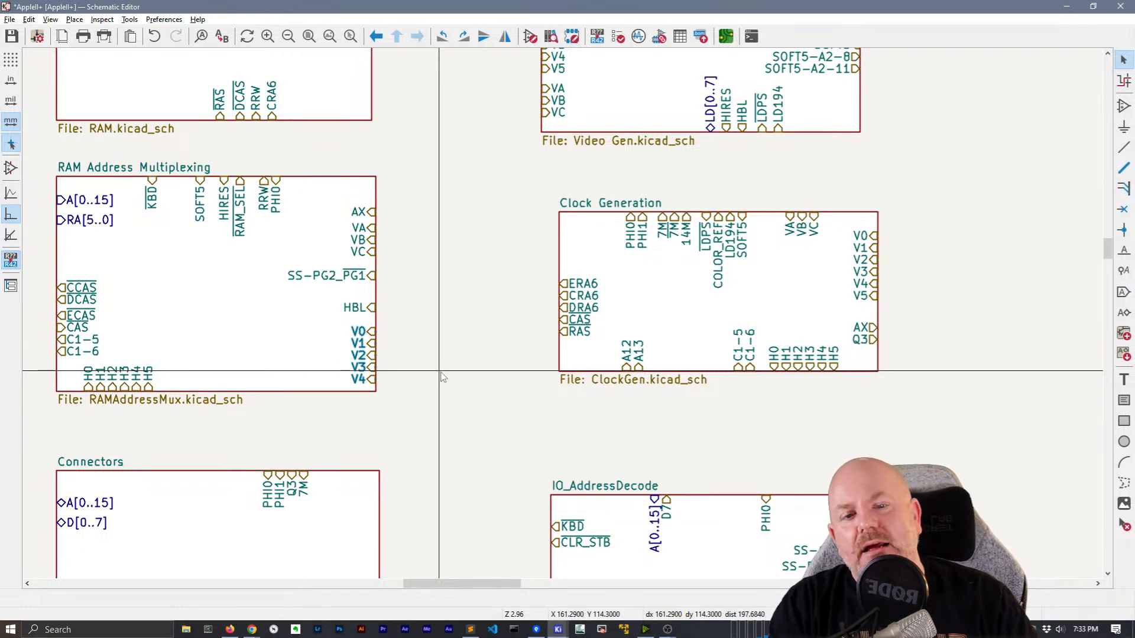
Adjust the Video Generation sheet's left edge slightly to fit the grid
scroll(441, 373, down, 1)
middle_drag(571, 315, 549, 422)
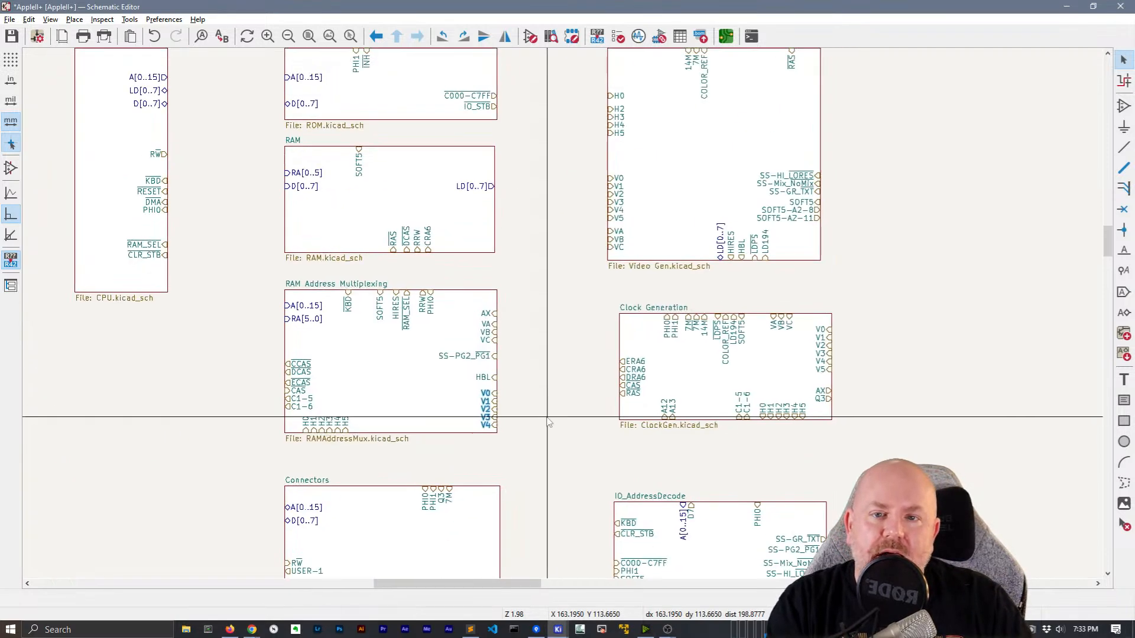
scroll(548, 417, down, 1)
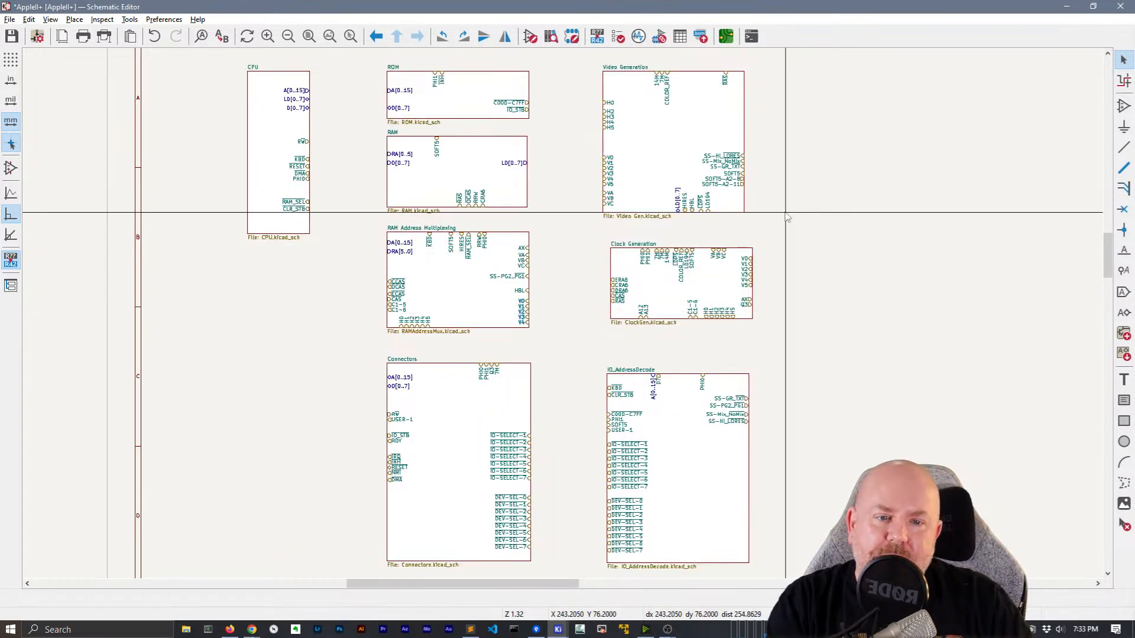
scroll(718, 258, up, 1)
scroll(566, 318, down, 1)
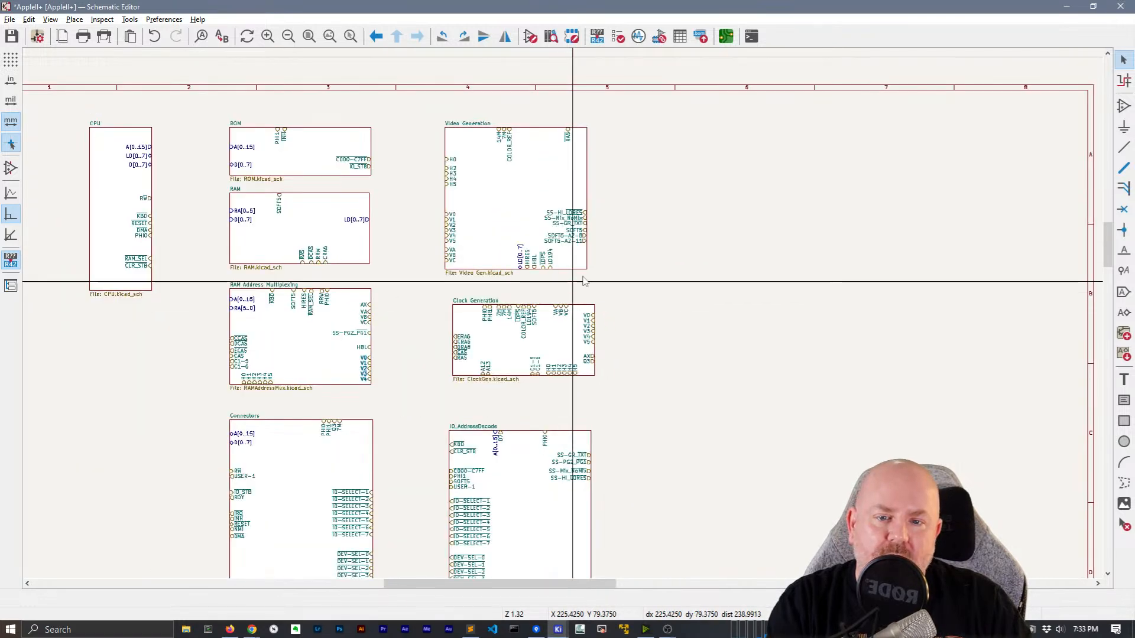
middle_drag(562, 297, 538, 309)
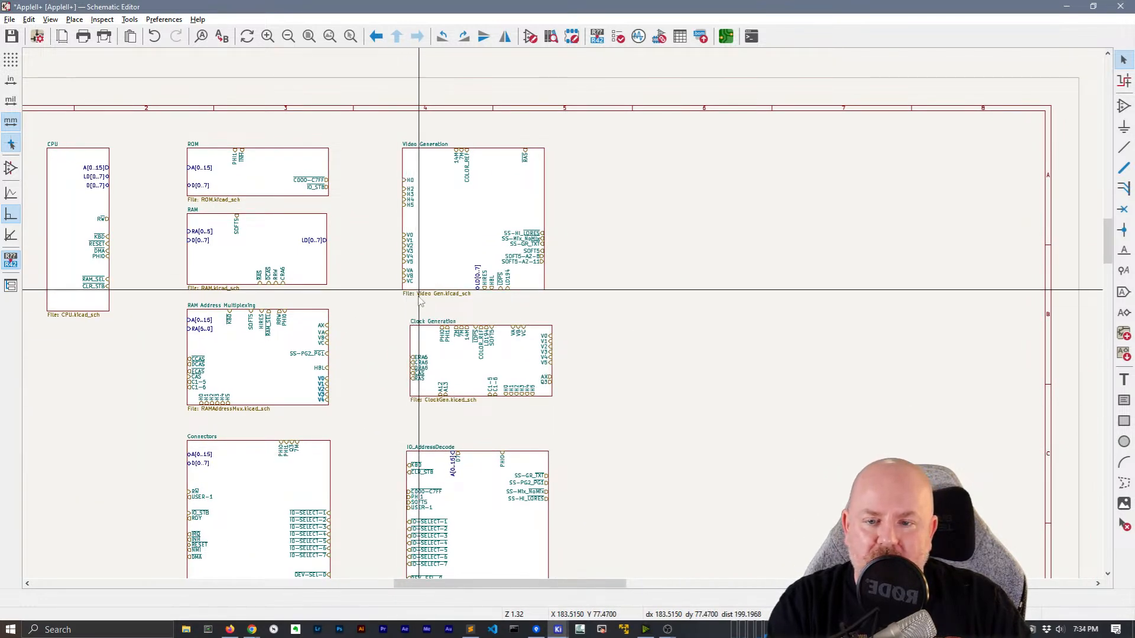
click(402, 219)
drag(403, 220, 410, 220)
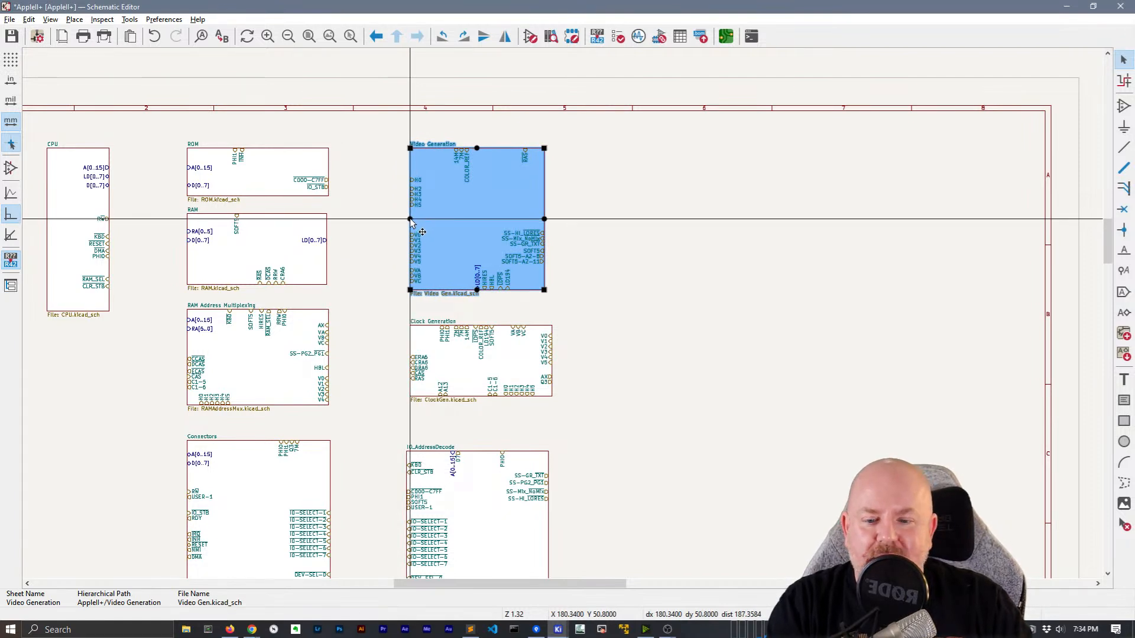
drag(410, 219, 406, 220)
click(390, 239)
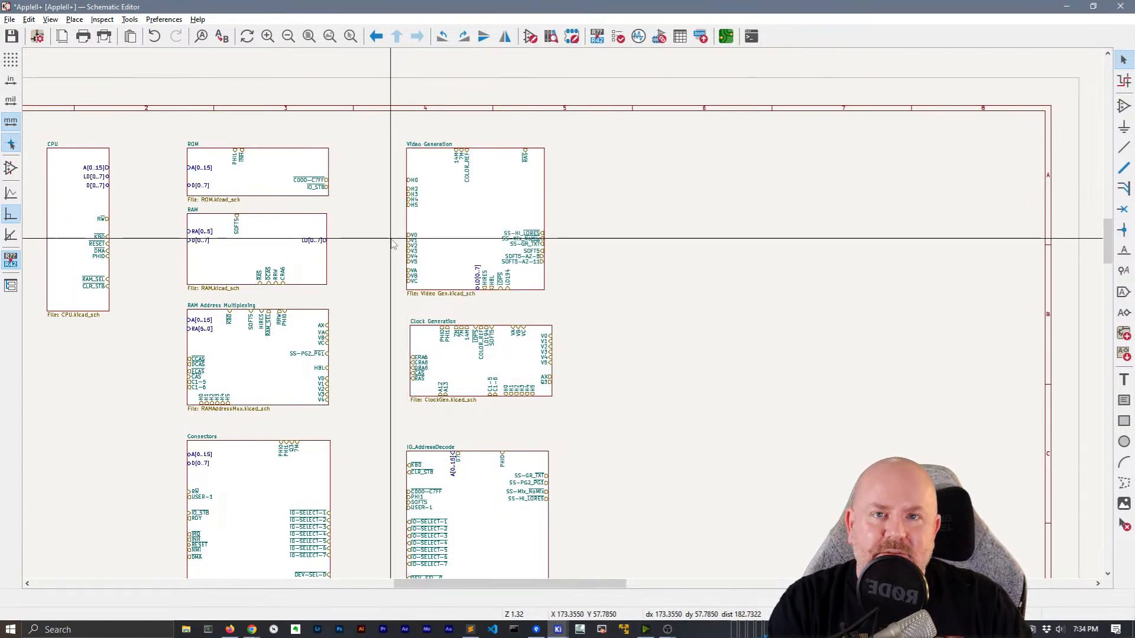
Align Clock Generation's left edge and pull its right edge inward to match neighbouring sheets
click(411, 337)
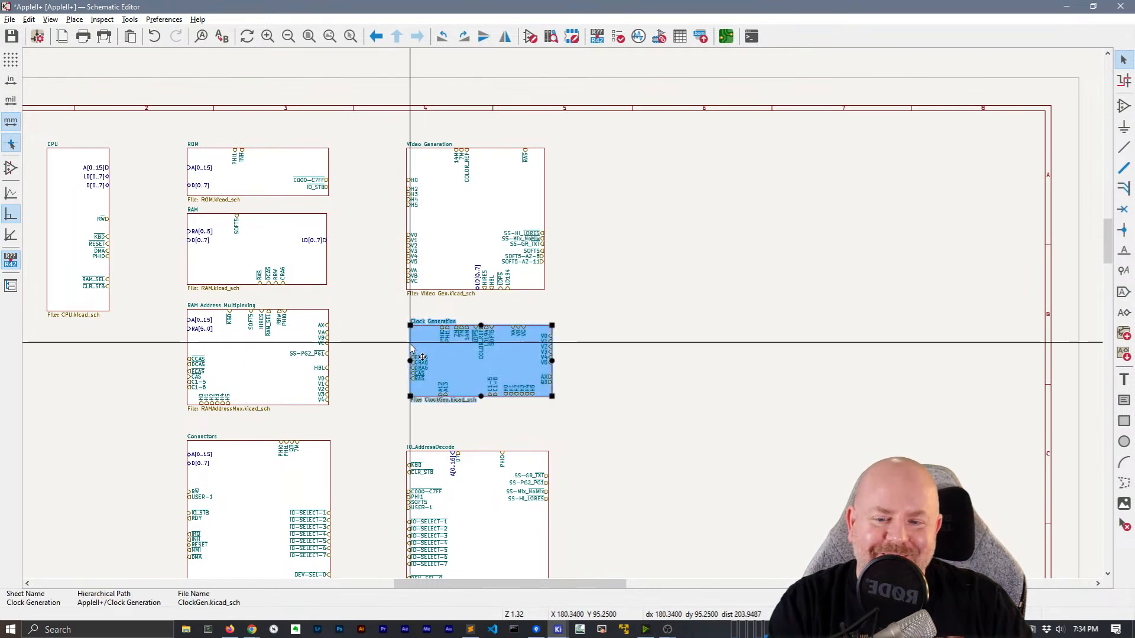
drag(411, 362, 407, 363)
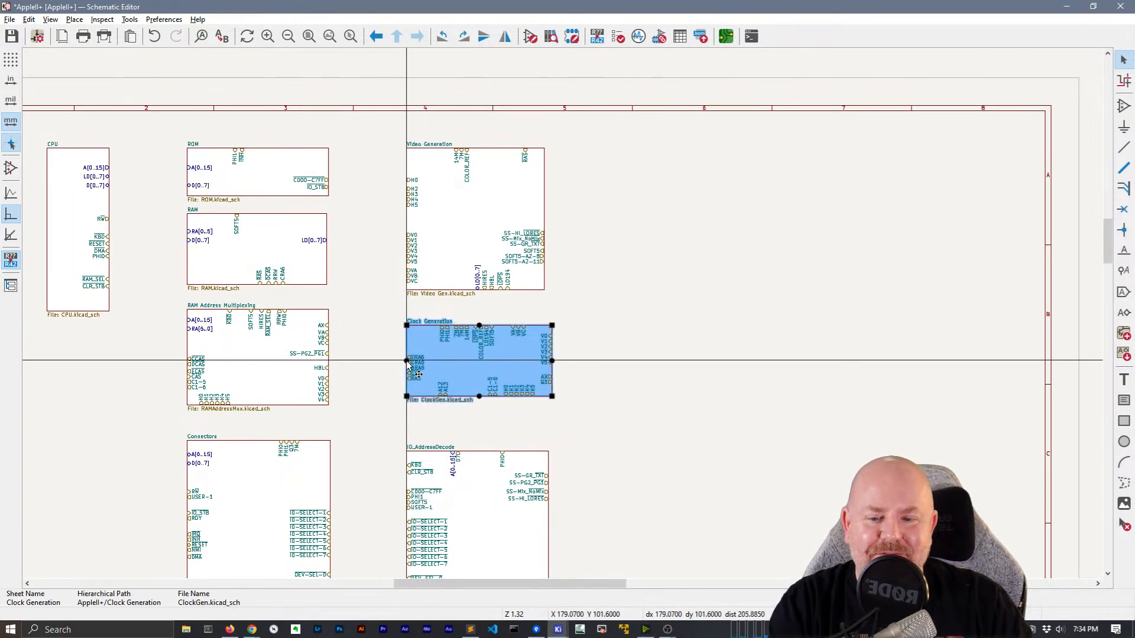
click(380, 363)
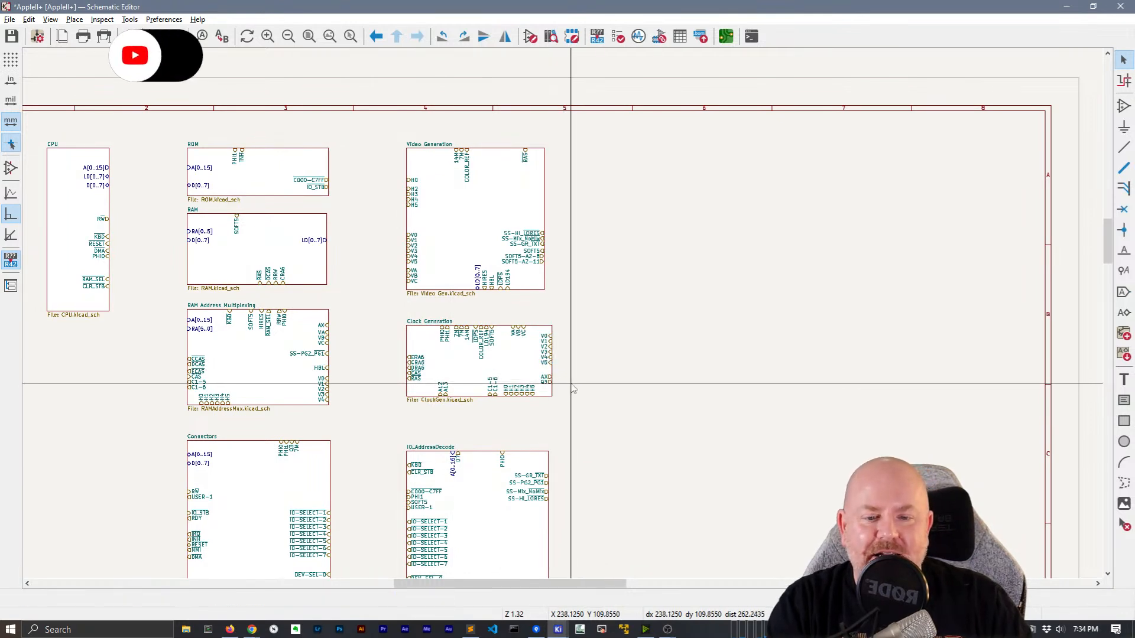
scroll(561, 375, up, 4)
drag(513, 324, 561, 357)
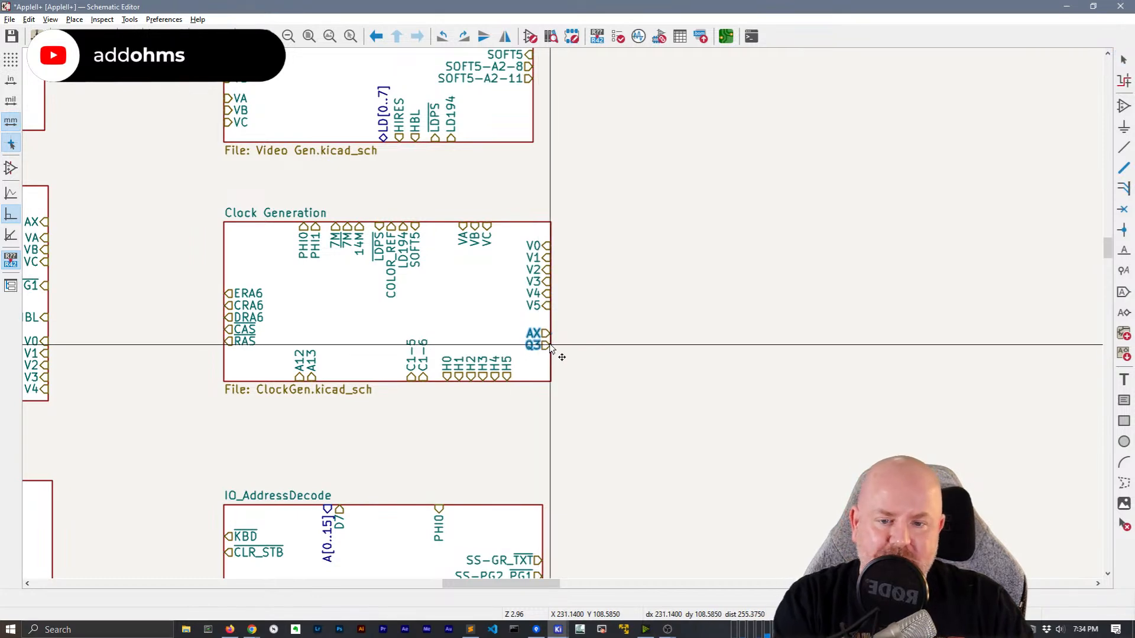
scroll(561, 316, down, 3)
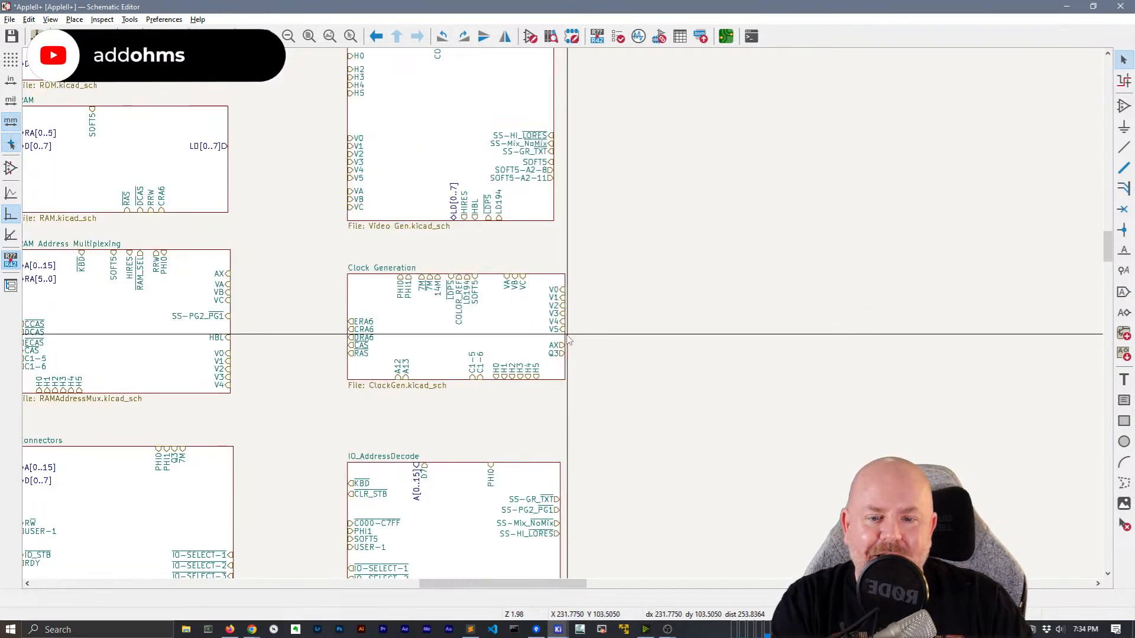
click(563, 322)
drag(564, 327, 552, 327)
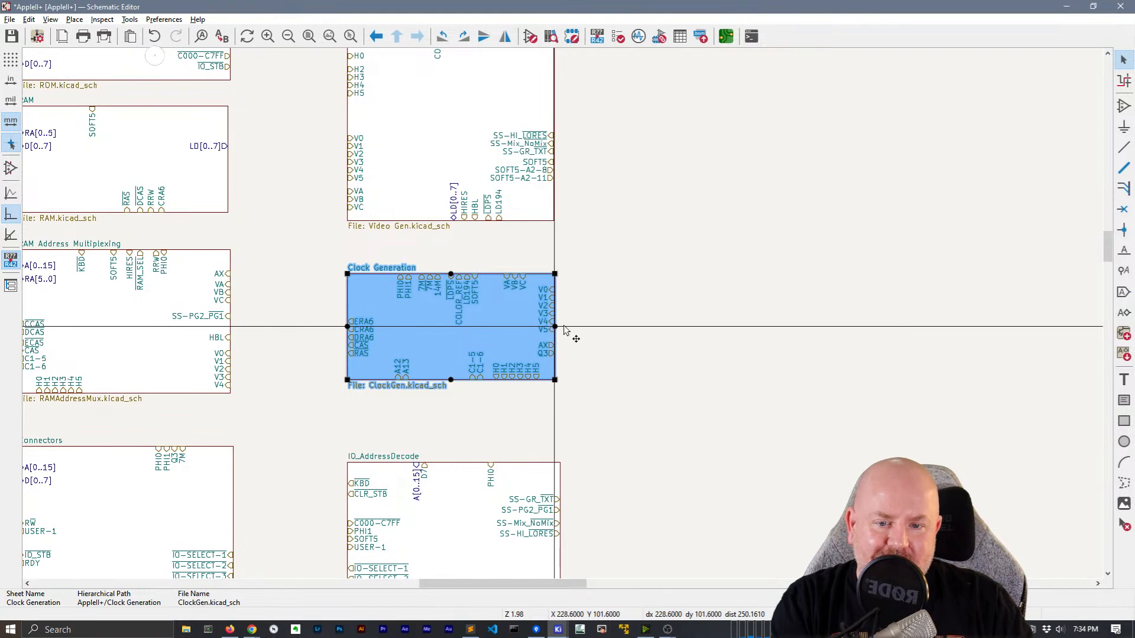
click(619, 348)
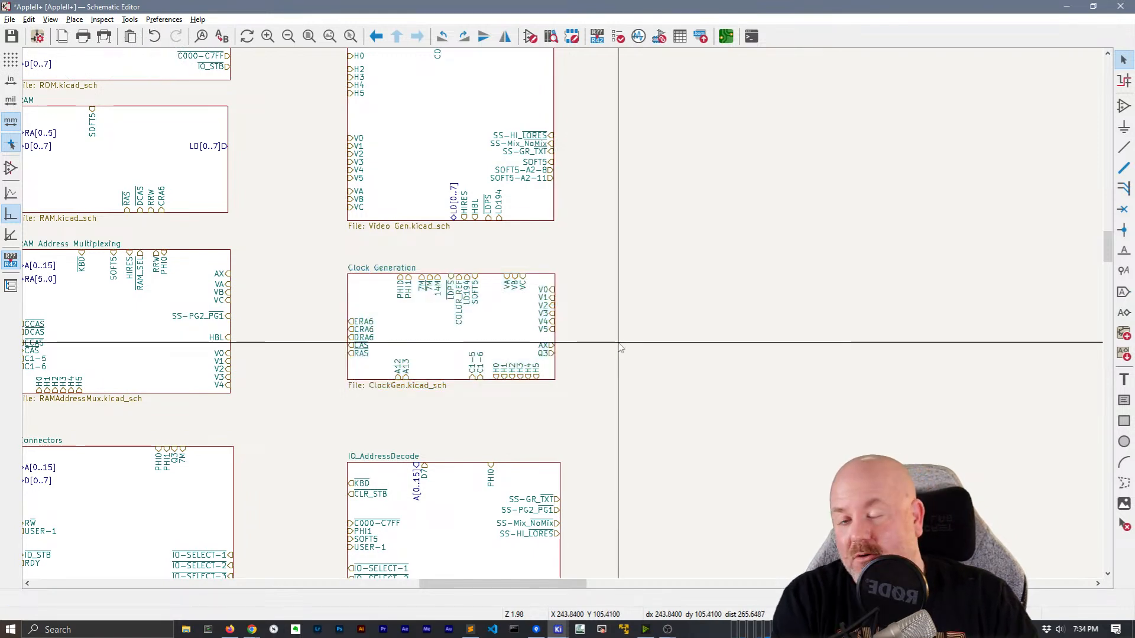
scroll(619, 347, down, 2)
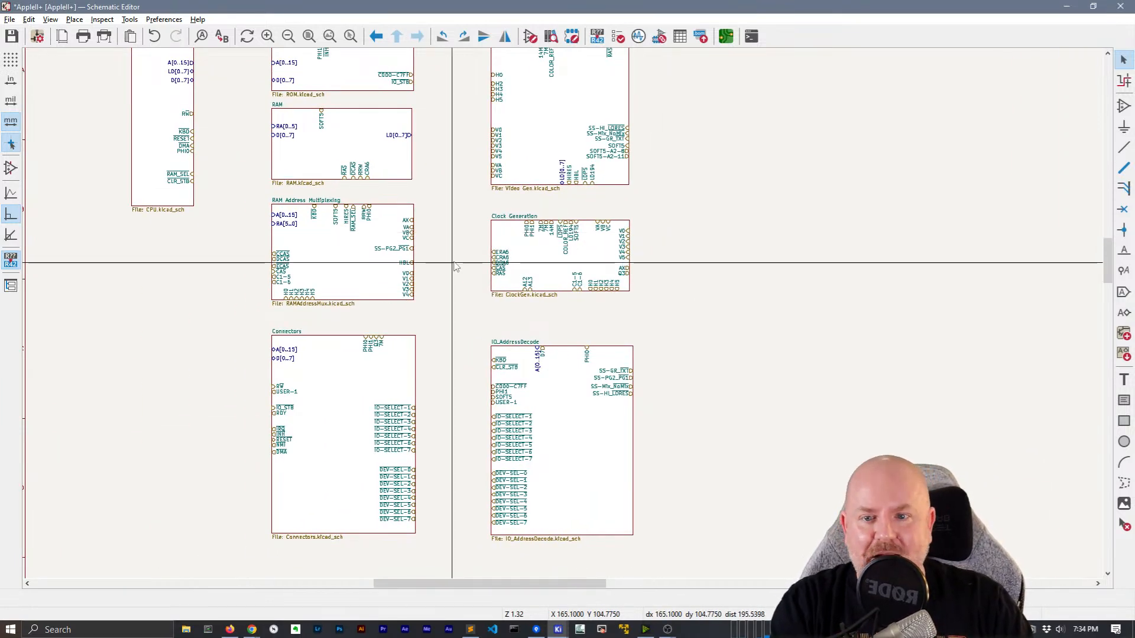
scroll(562, 313, up, 2)
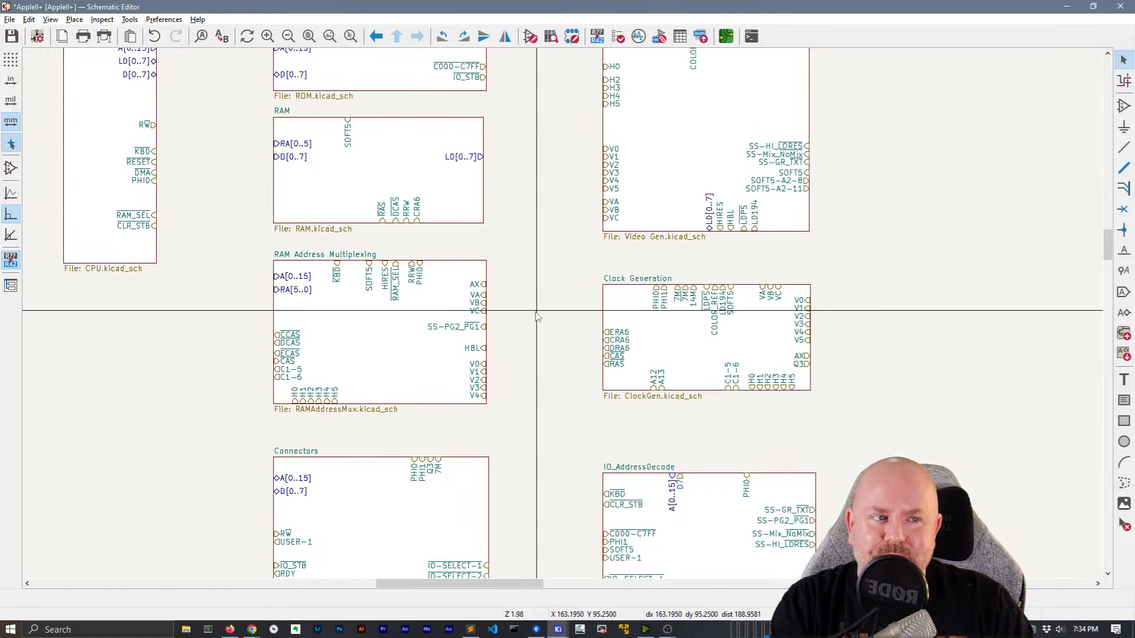
scroll(537, 317, up, 1)
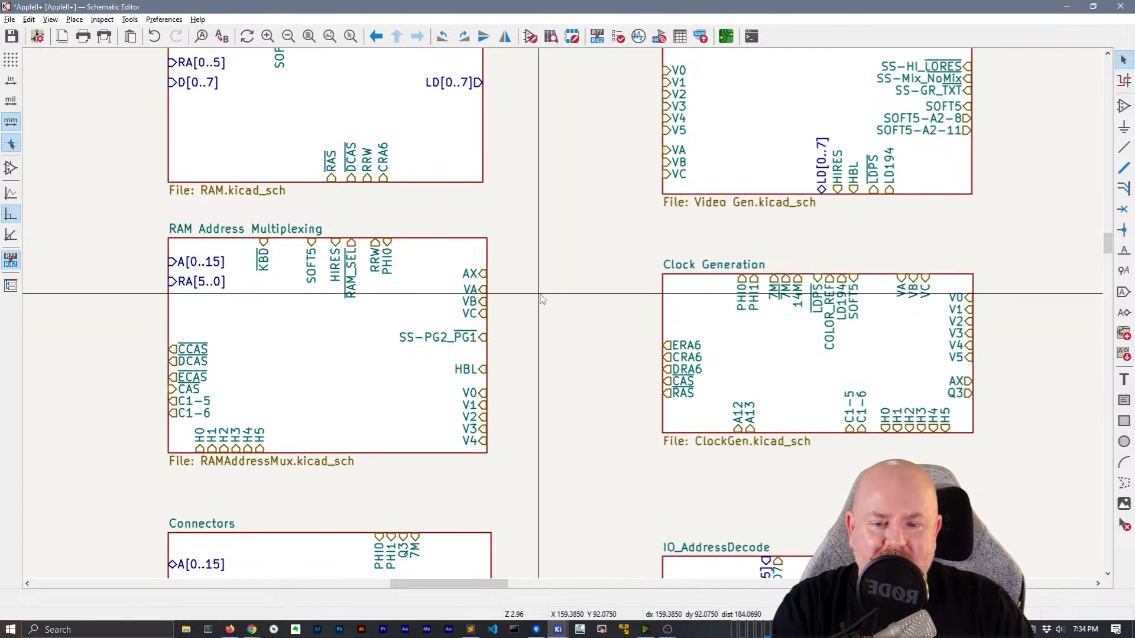
Move the AX to HBL sheet pins onto RAM Address Multiplexing's bottom edge
drag(512, 376, 466, 260)
click(519, 309)
drag(397, 253, 509, 379)
drag(483, 288, 349, 449)
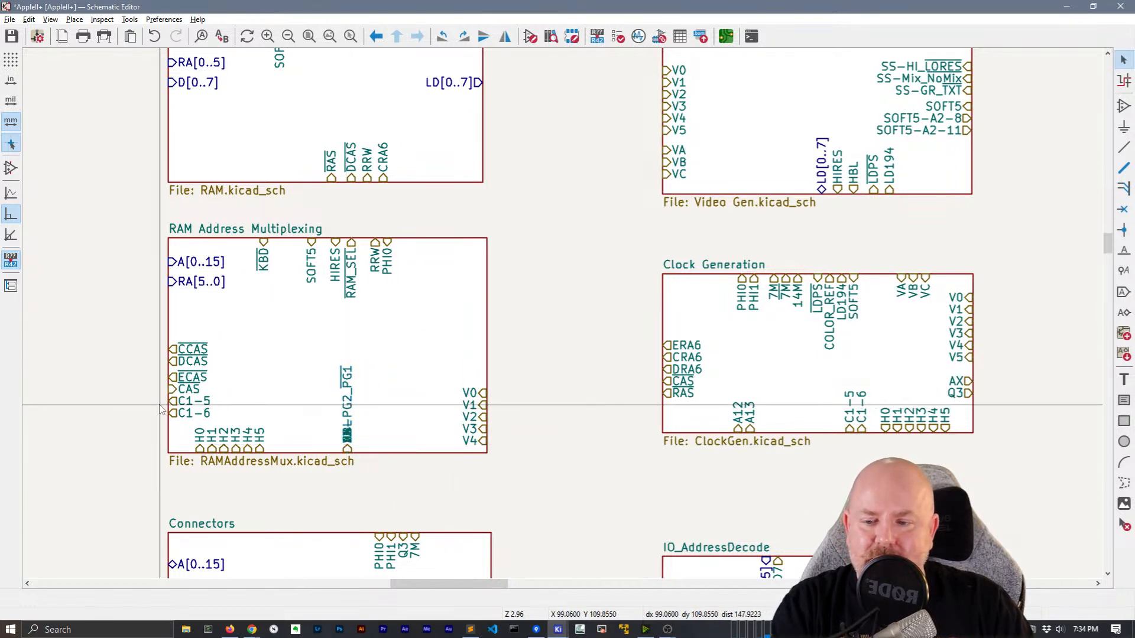
Place pins H0–H5 in order down the sheet's right edge
drag(184, 421, 507, 351)
drag(478, 286, 483, 264)
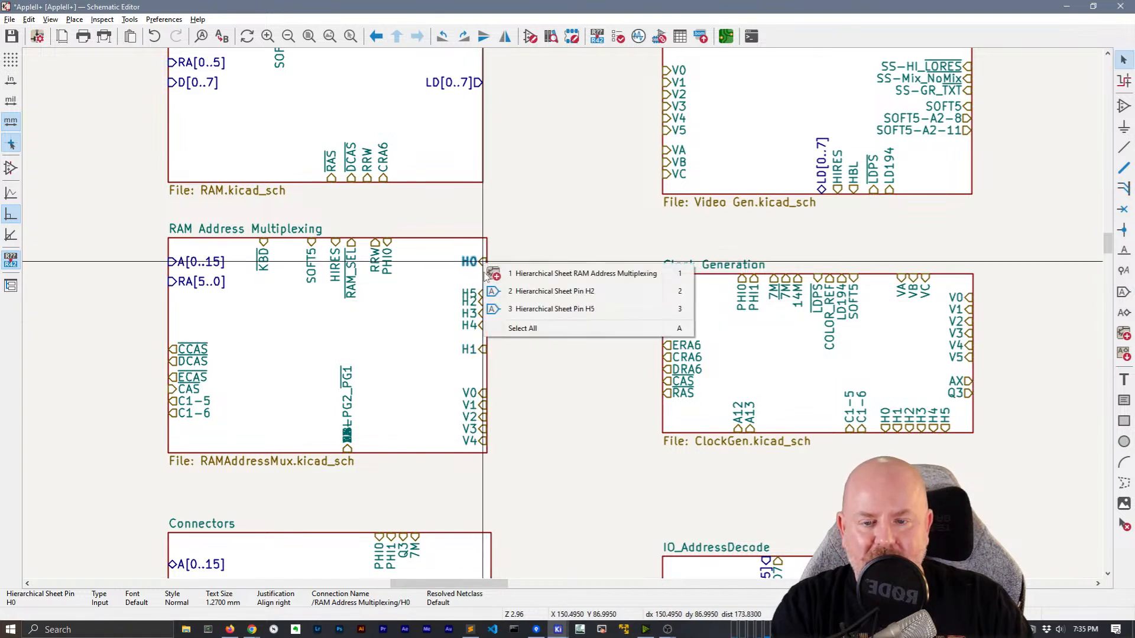
click(464, 288)
mouse_move(480, 350)
mouse_down()
mouse_move(496, 275)
mouse_move(491, 337)
mouse_up()
click(468, 291)
click(470, 290)
mouse_move(486, 274)
mouse_down()
mouse_move(491, 290)
mouse_move(489, 281)
mouse_up()
click(504, 281)
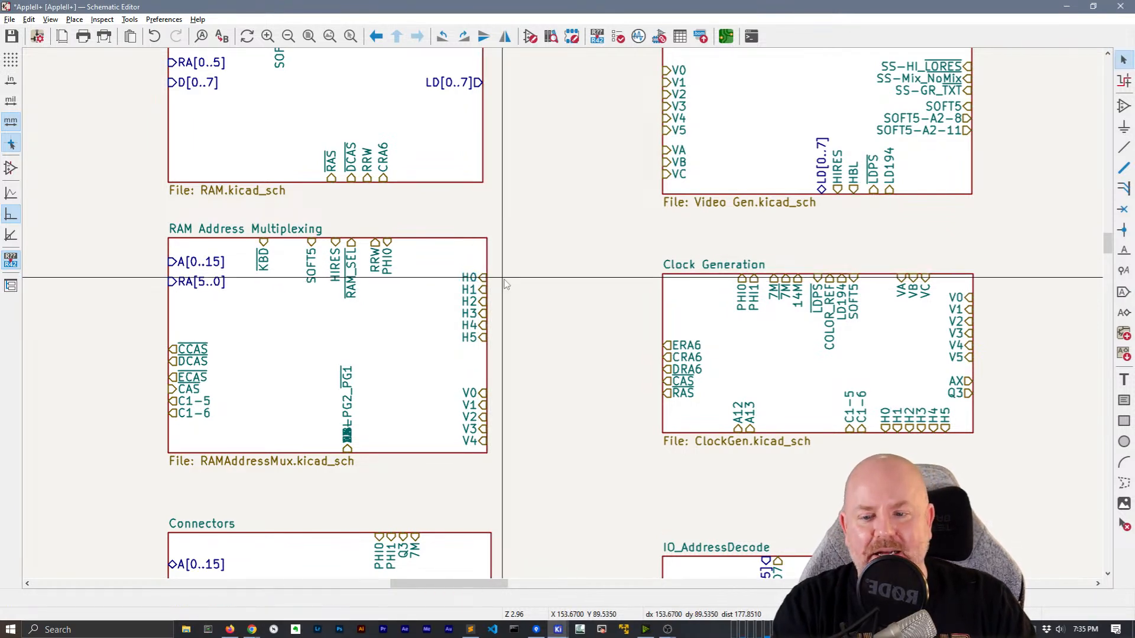
Rearrange the bottom-edge pins so HBL, VB and AX sit in order beside VA
click(353, 431)
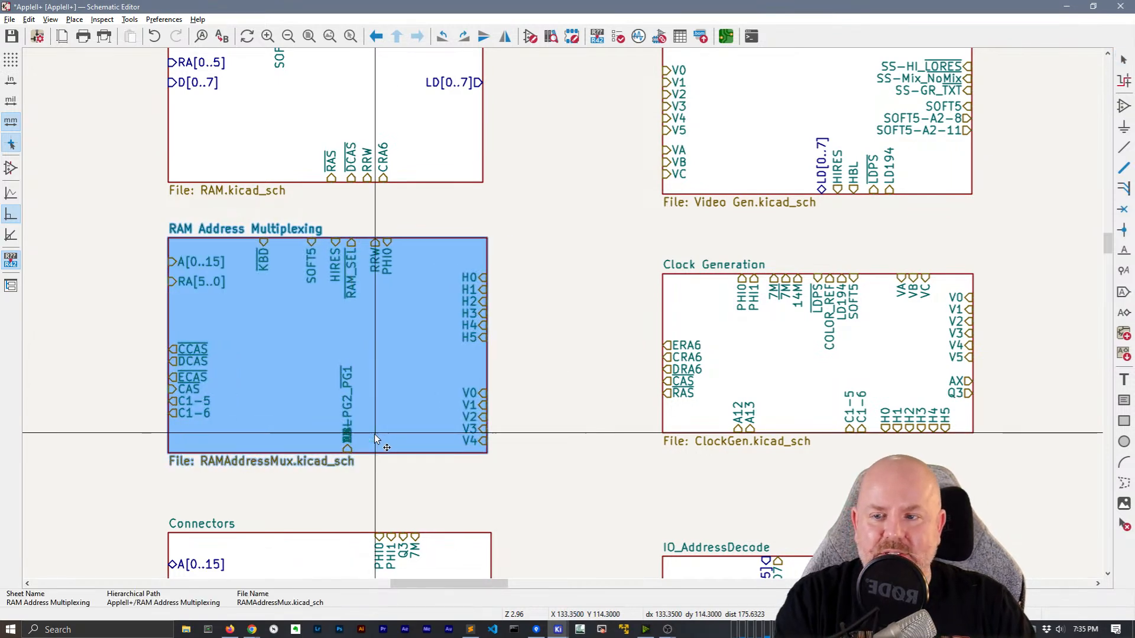
click(540, 433)
click(349, 432)
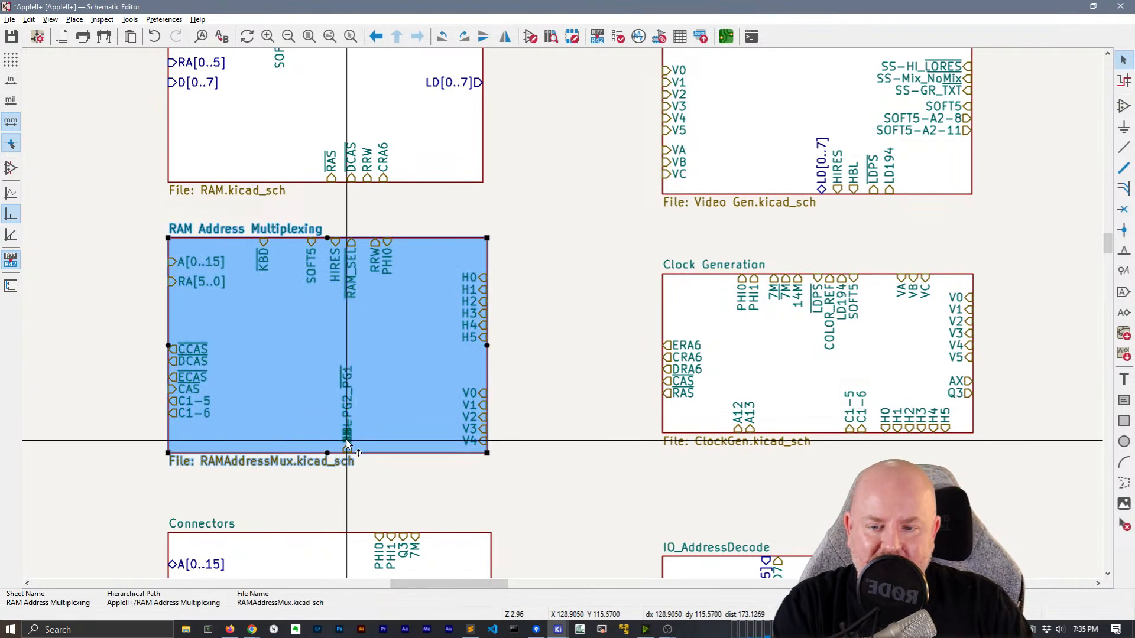
click(347, 441)
drag(347, 452, 287, 452)
click(345, 437)
click(345, 437)
click(348, 438)
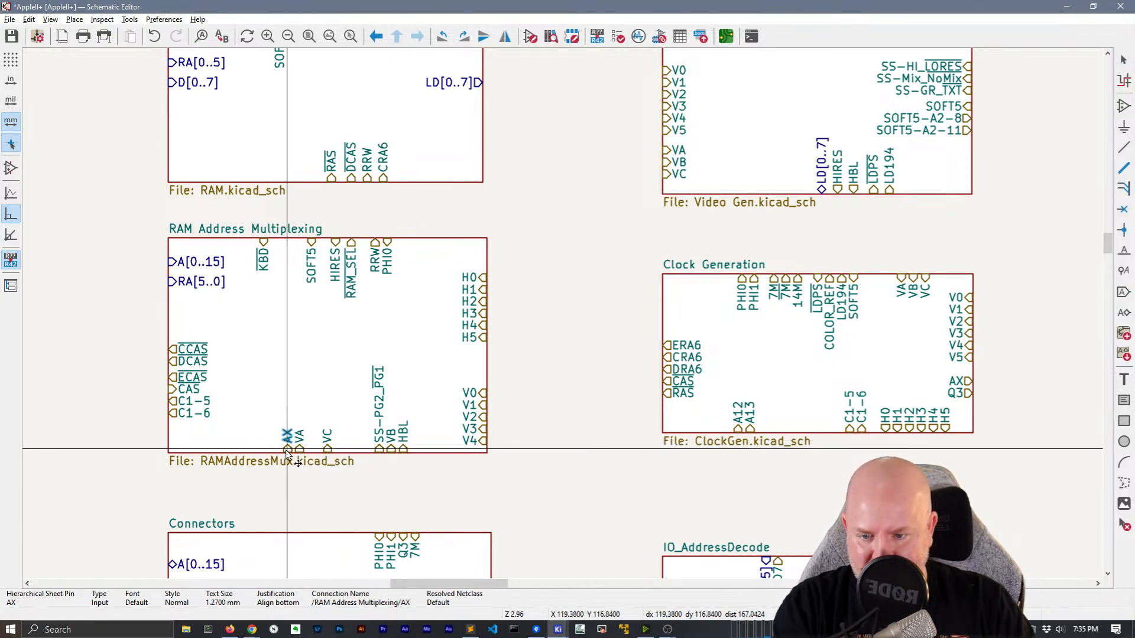
click(391, 447)
drag(391, 447, 310, 450)
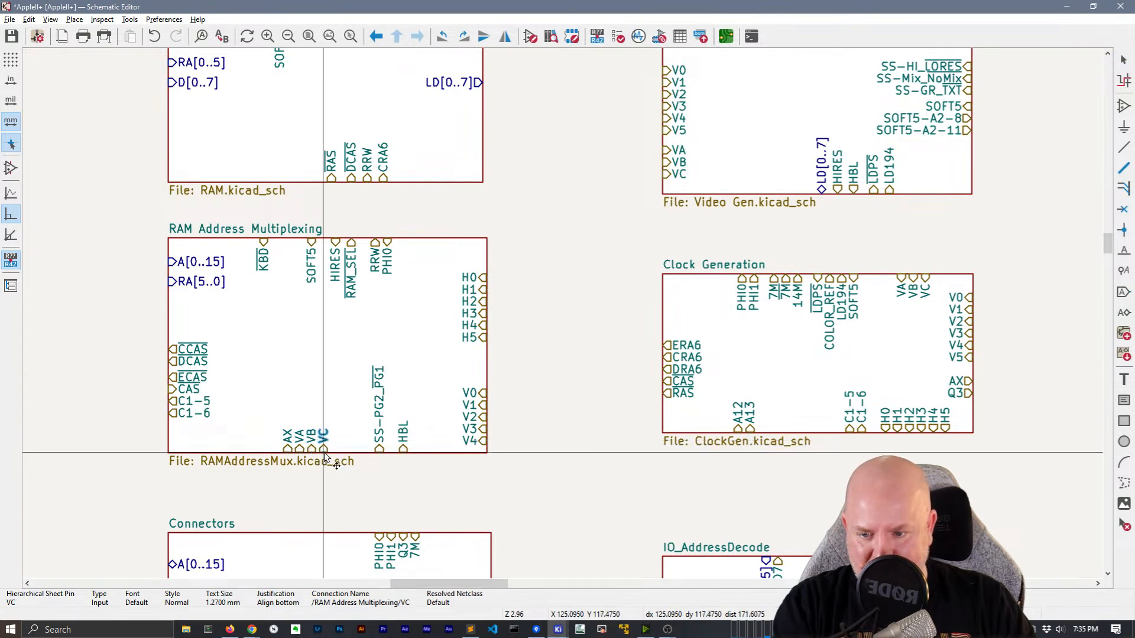
click(328, 470)
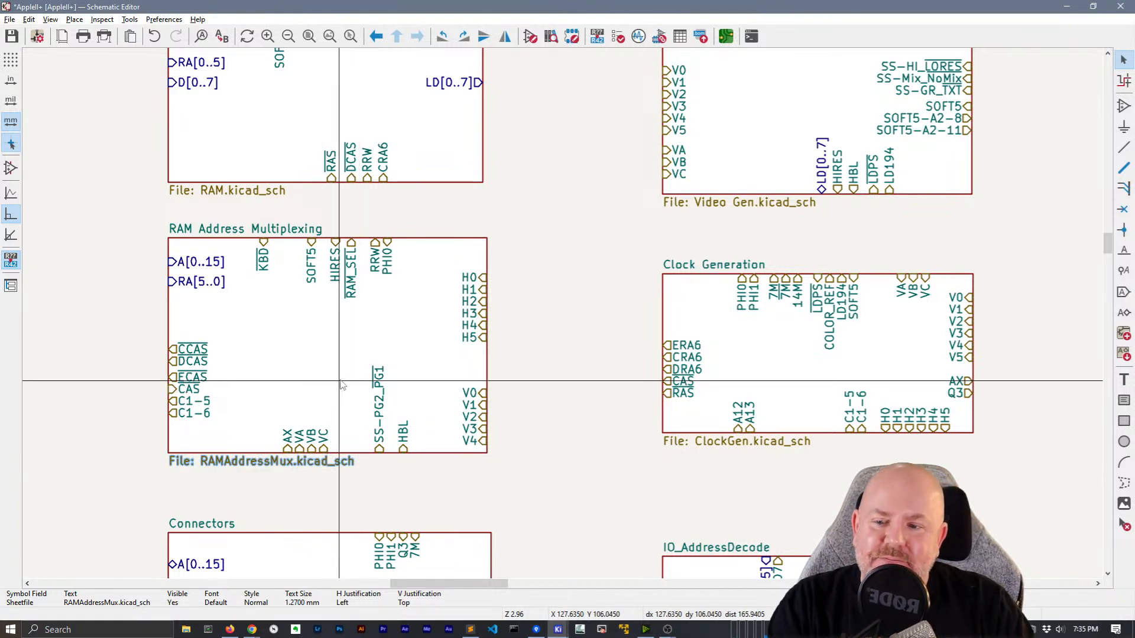
Raise CCAS on the left edge and place KBD then RRW along the top edge
click(168, 346)
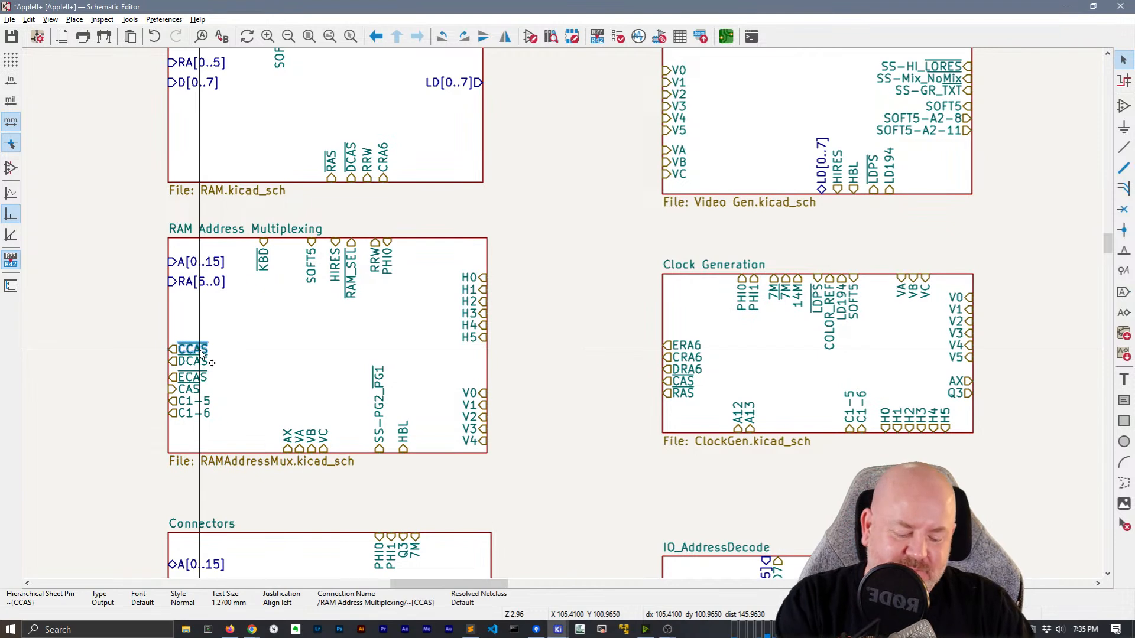
mouse_move(168, 346)
mouse_down()
mouse_move(165, 325)
mouse_move(168, 372)
mouse_move(168, 357)
mouse_up()
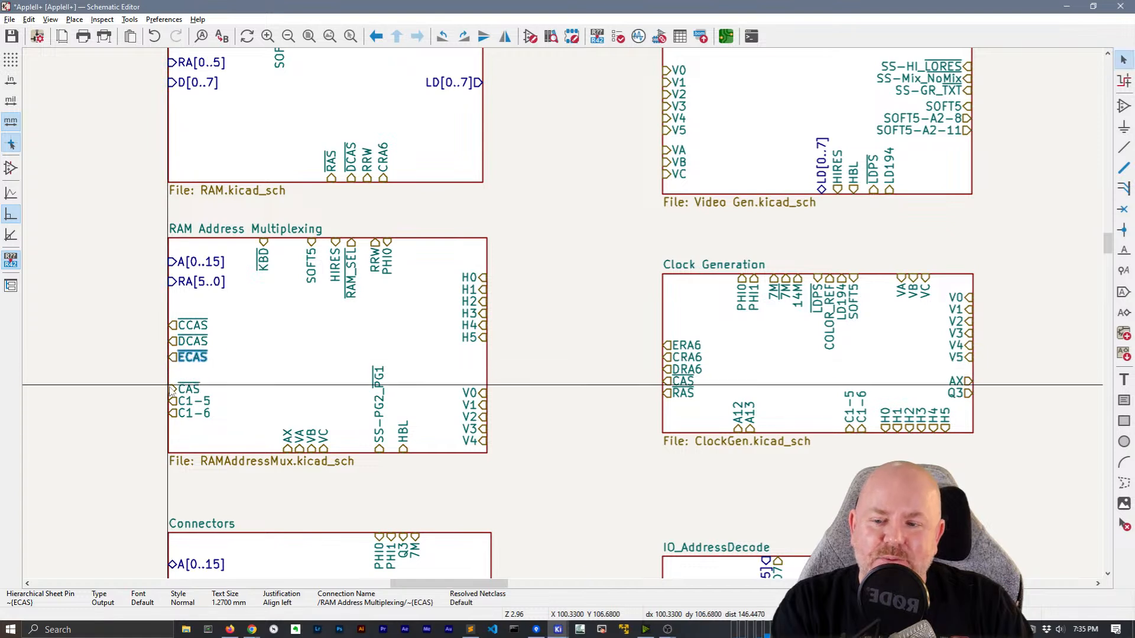
click(142, 405)
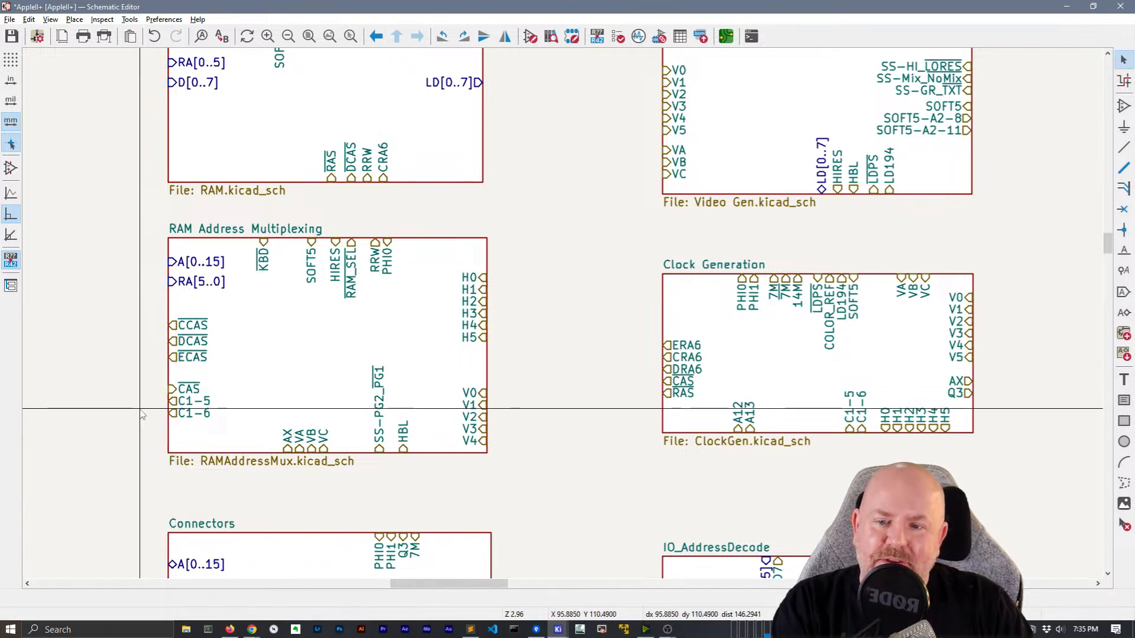
drag(264, 253, 416, 243)
click(375, 242)
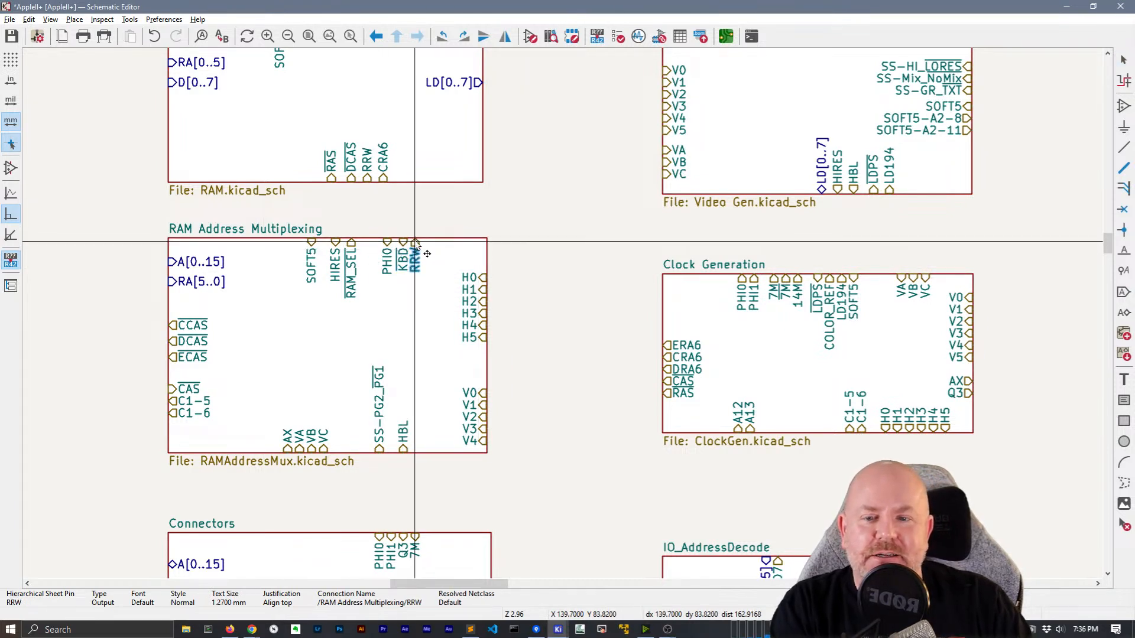
click(526, 257)
scroll(529, 260, up, 3)
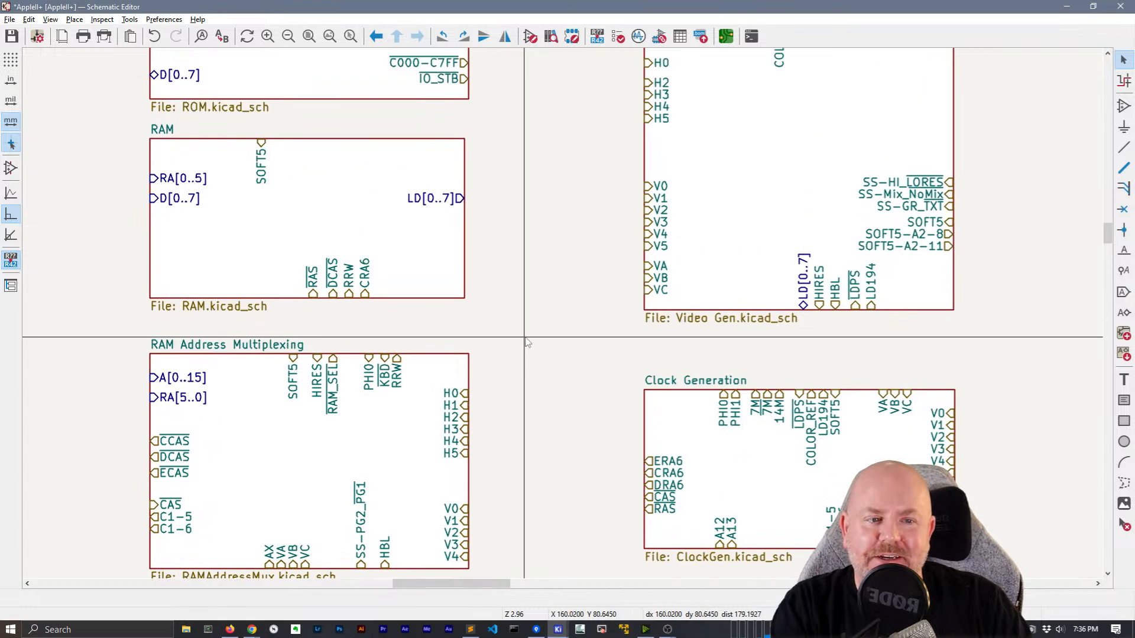
Nudge the ROM sheet's D[0..7] pin slightly lower
scroll(562, 286, down, 2)
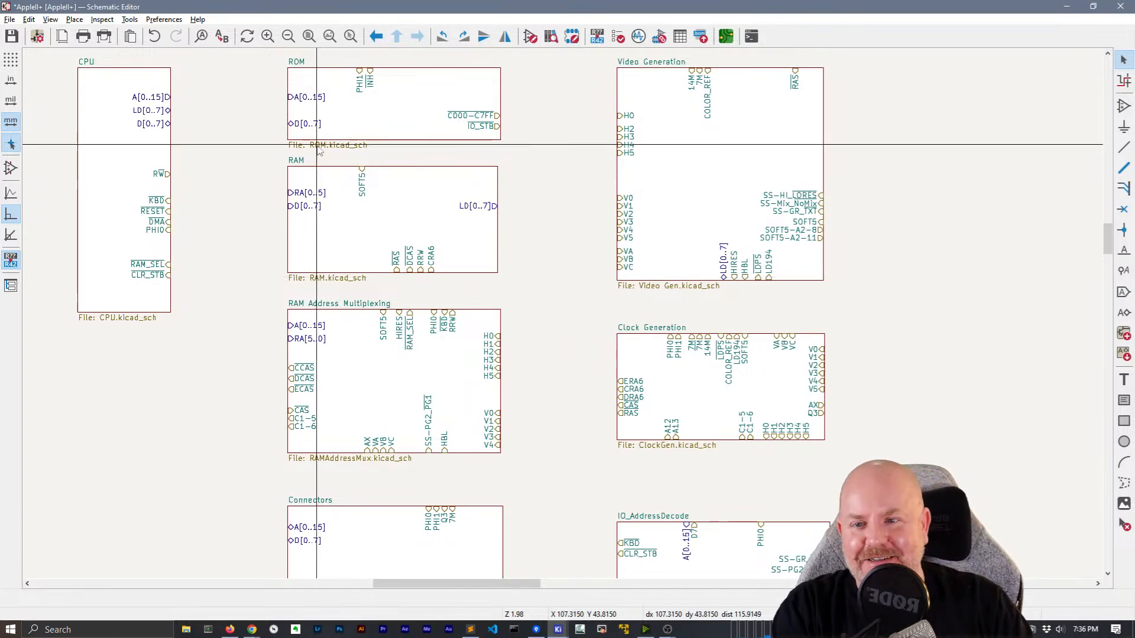
click(286, 108)
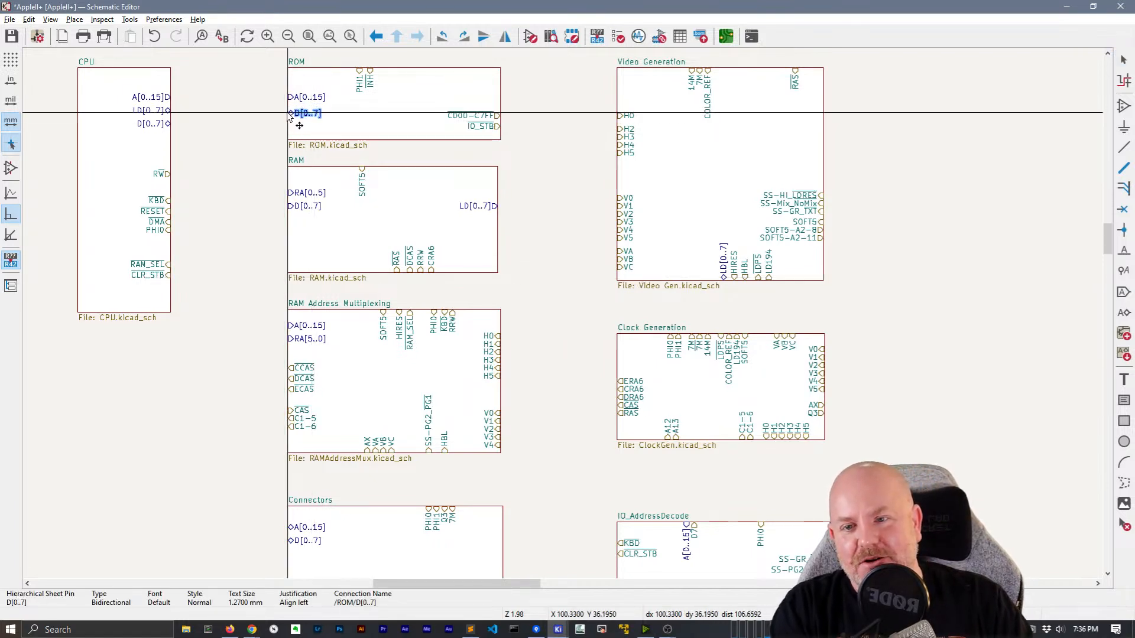
click(289, 111)
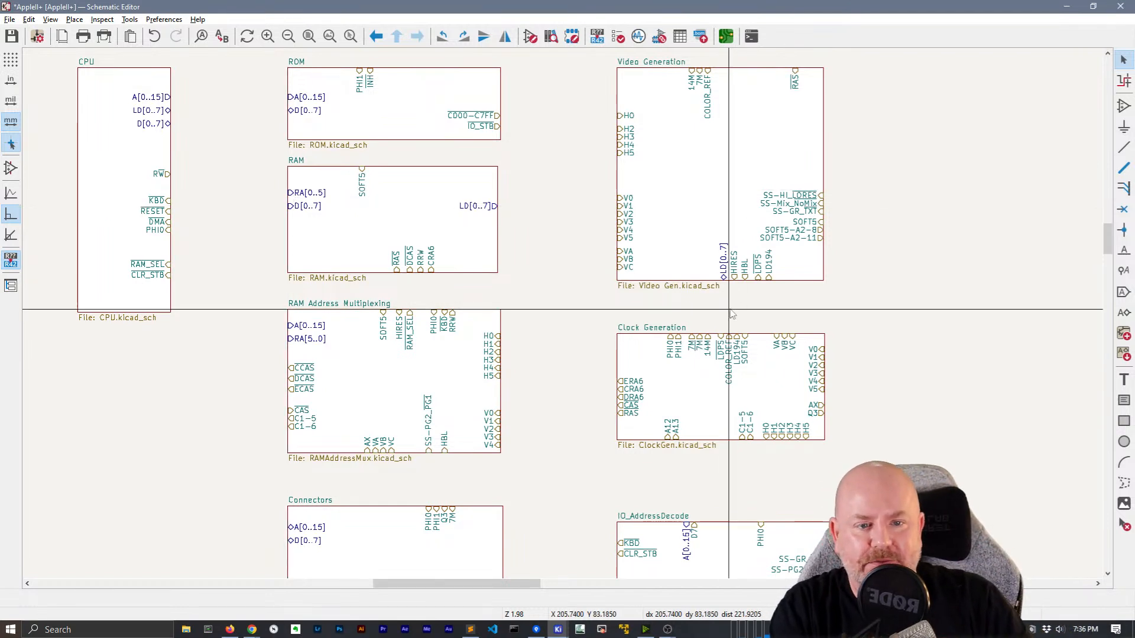
Move LD[0..7] to Video Generation's left edge and PHI0, PHI1 to Clock Generation's left edge
drag(726, 270, 617, 89)
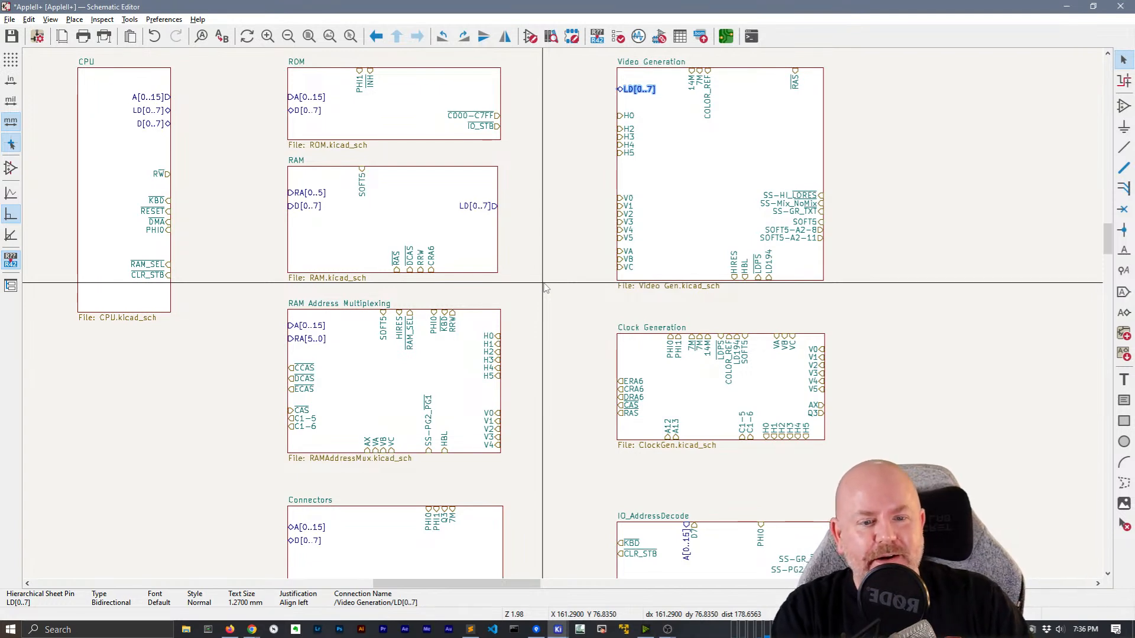
drag(669, 347, 622, 368)
click(678, 349)
click(590, 345)
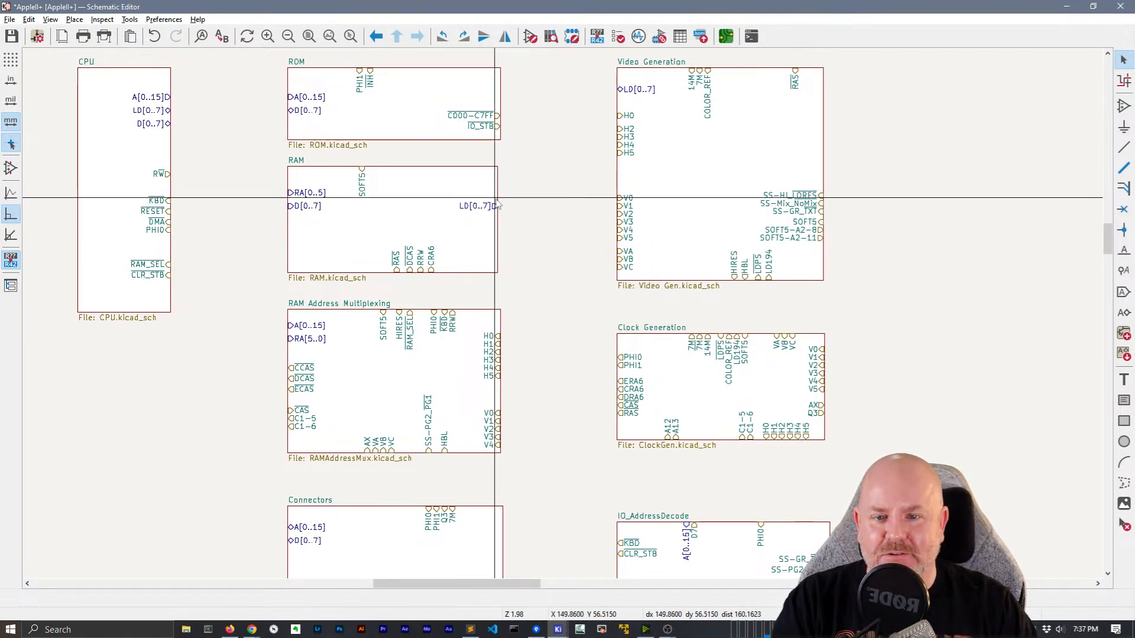
Widen the RAM and ROM sheets so their right edges line up
click(498, 218)
drag(498, 219, 511, 230)
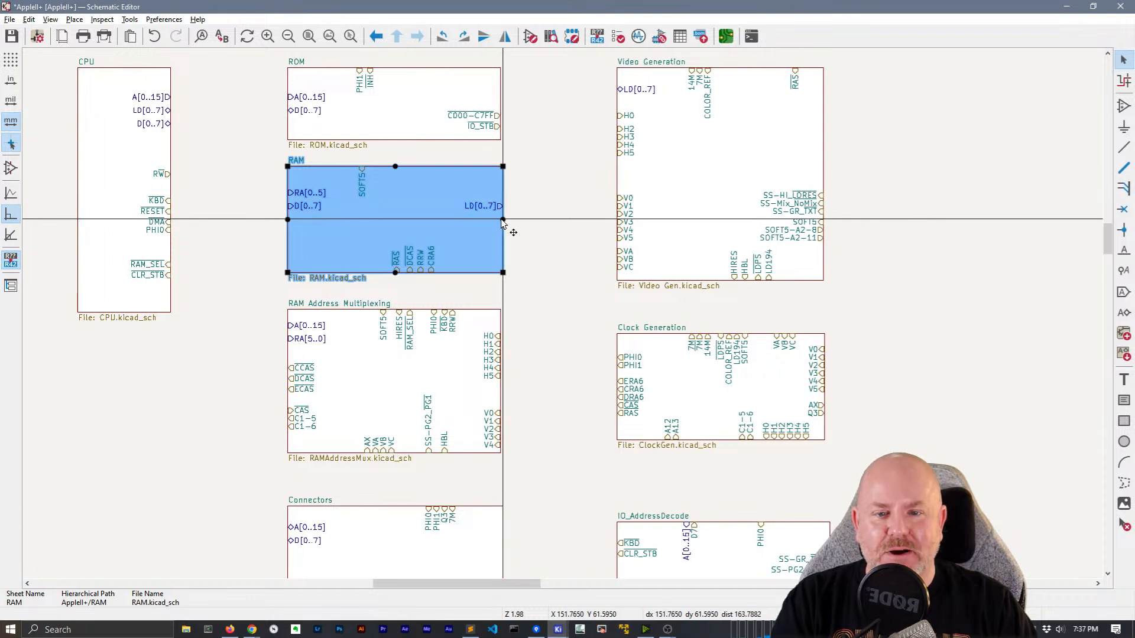
click(534, 198)
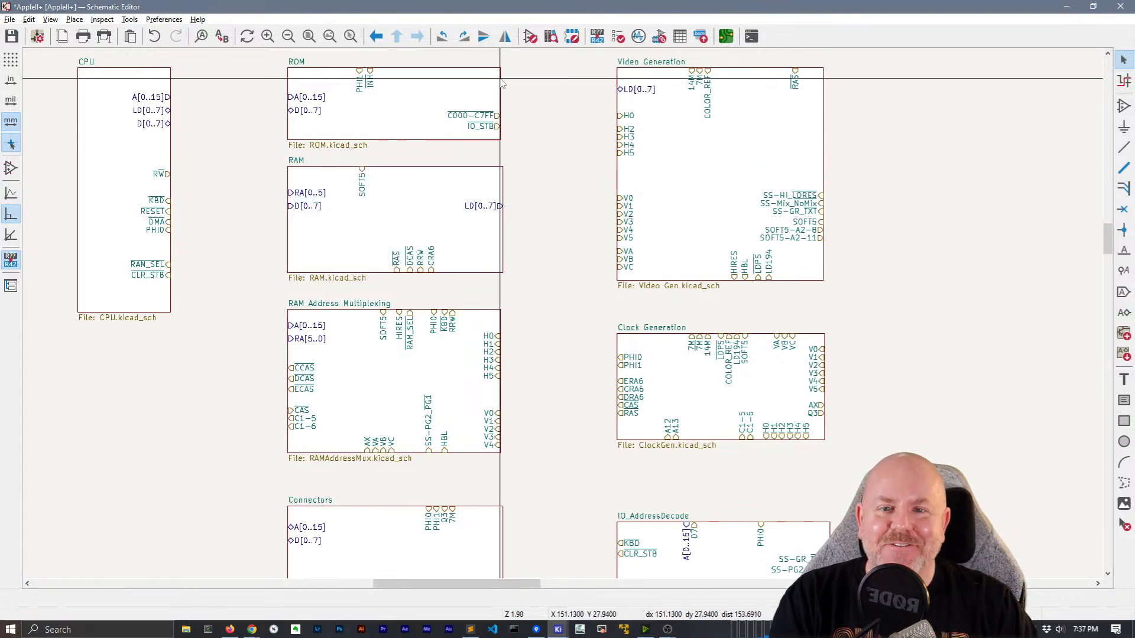
click(501, 104)
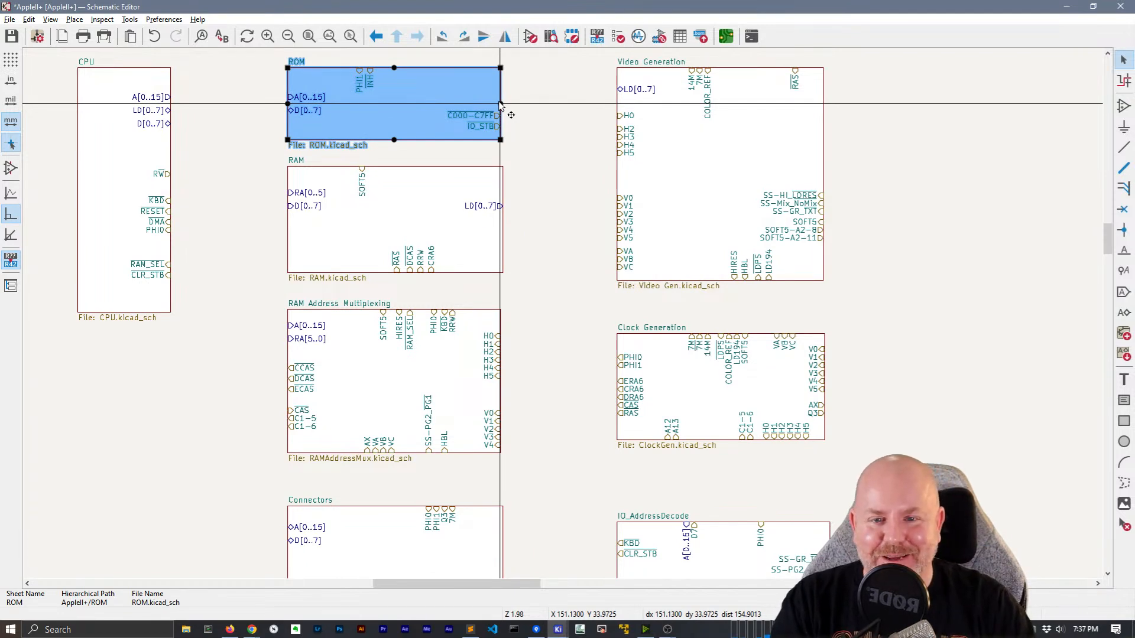
drag(500, 104, 511, 114)
key(w)
key(Escape)
click(289, 96)
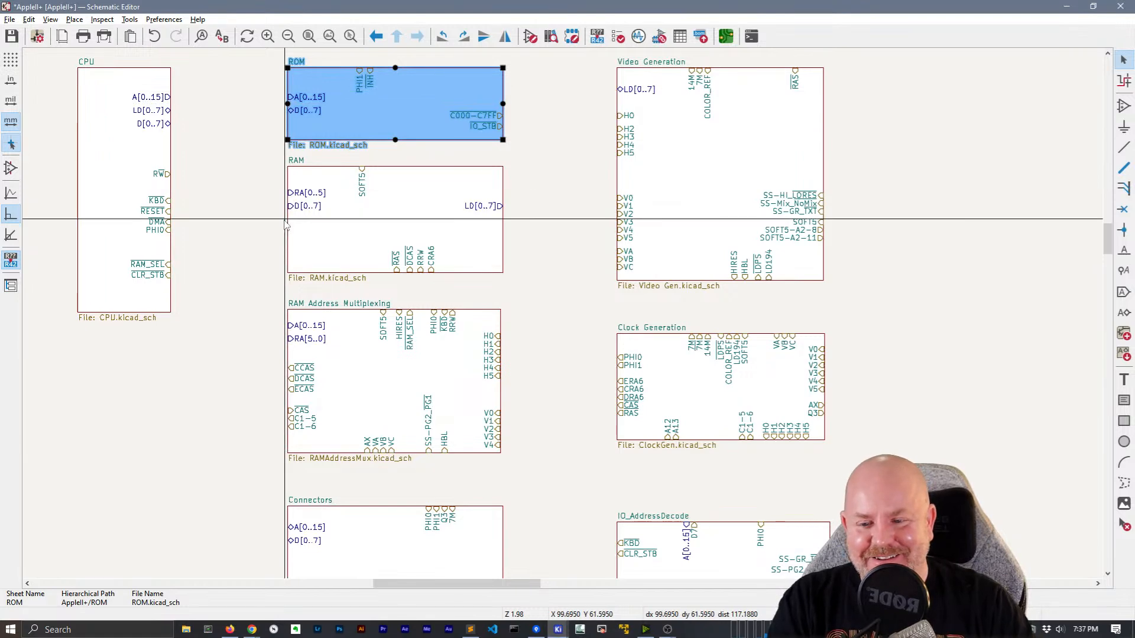
Narrow IO_AddressDecode so its right edge matches Clock Generation
scroll(285, 224, down, 3)
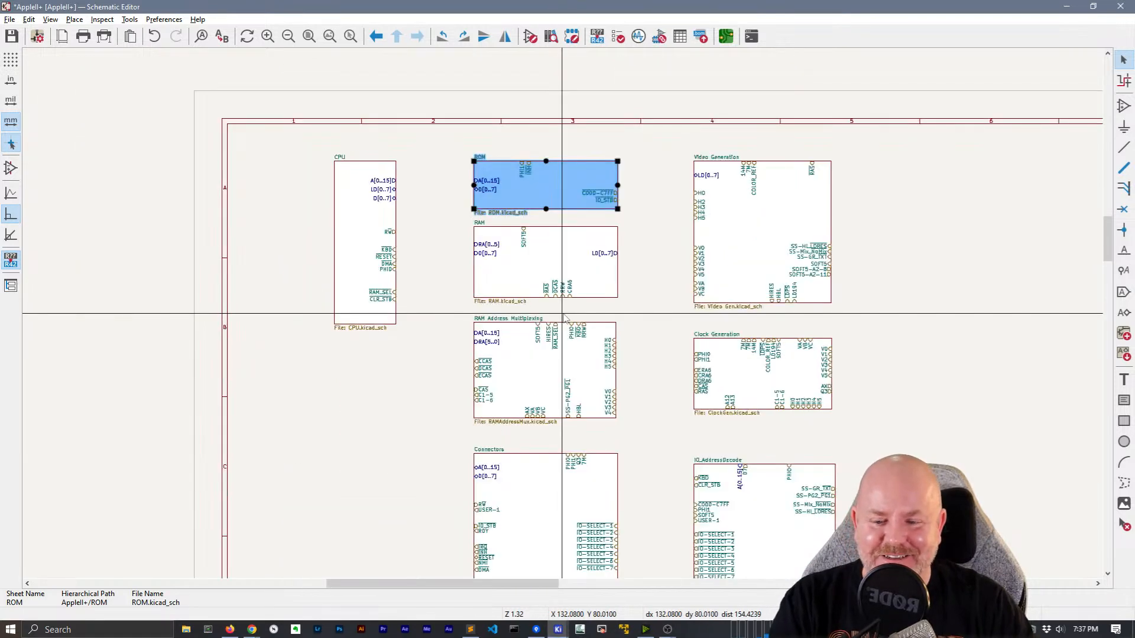
middle_drag(502, 451, 451, 406)
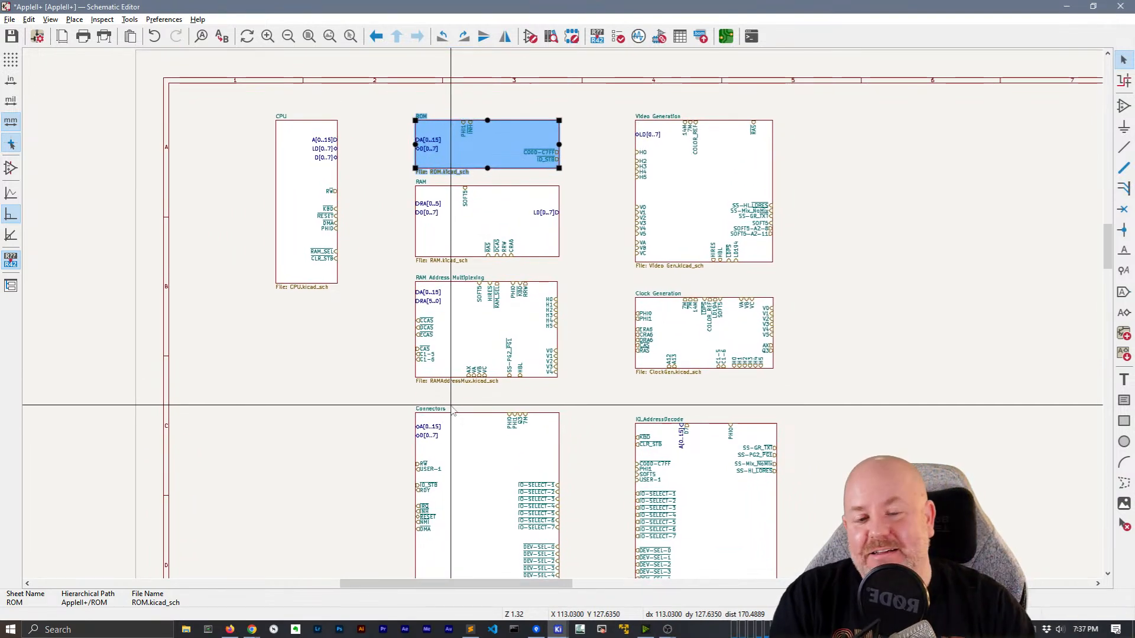
middle_drag(552, 350, 499, 341)
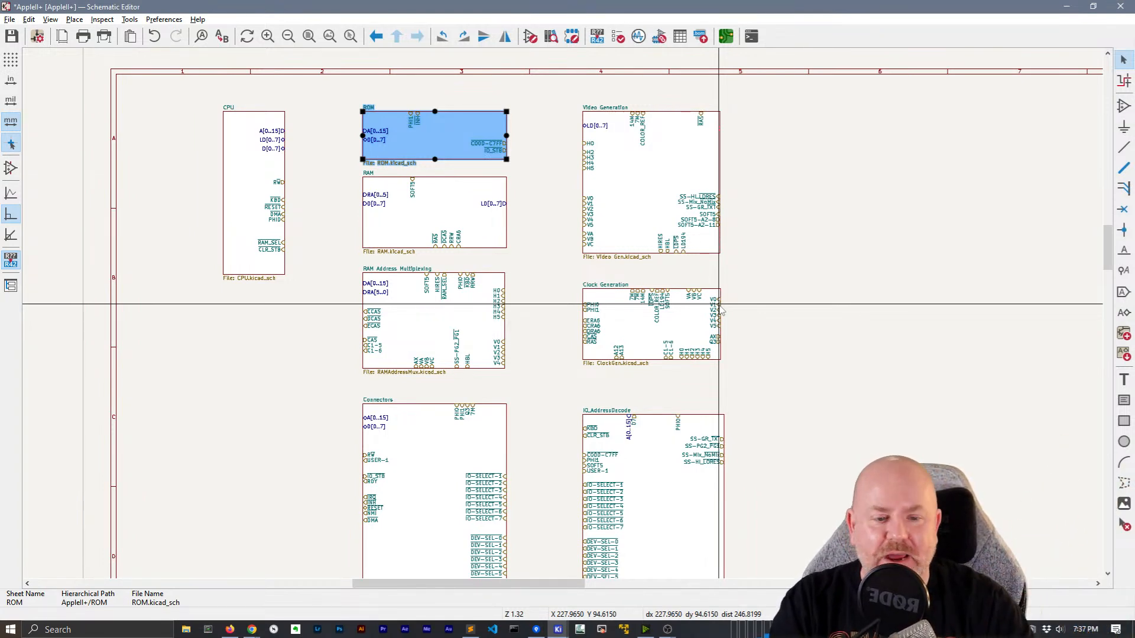
click(720, 441)
drag(722, 492, 718, 505)
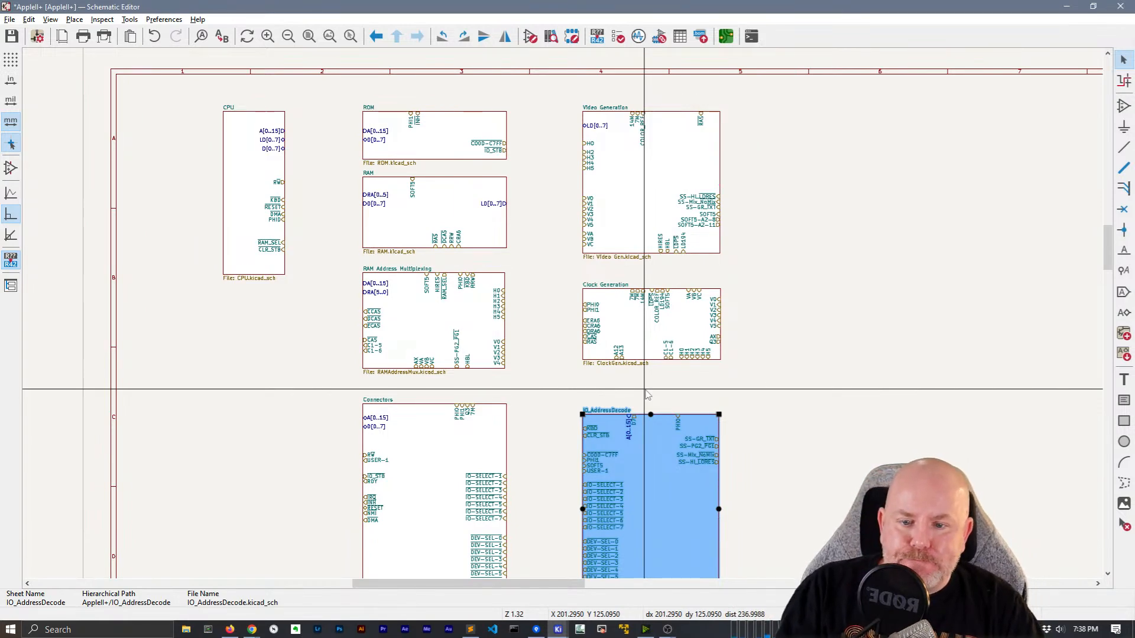
Move SOFT5 to Video Generation's left edge and shift RAM's SOFT5 further right on top
key(Escape)
scroll(569, 331, up, 2)
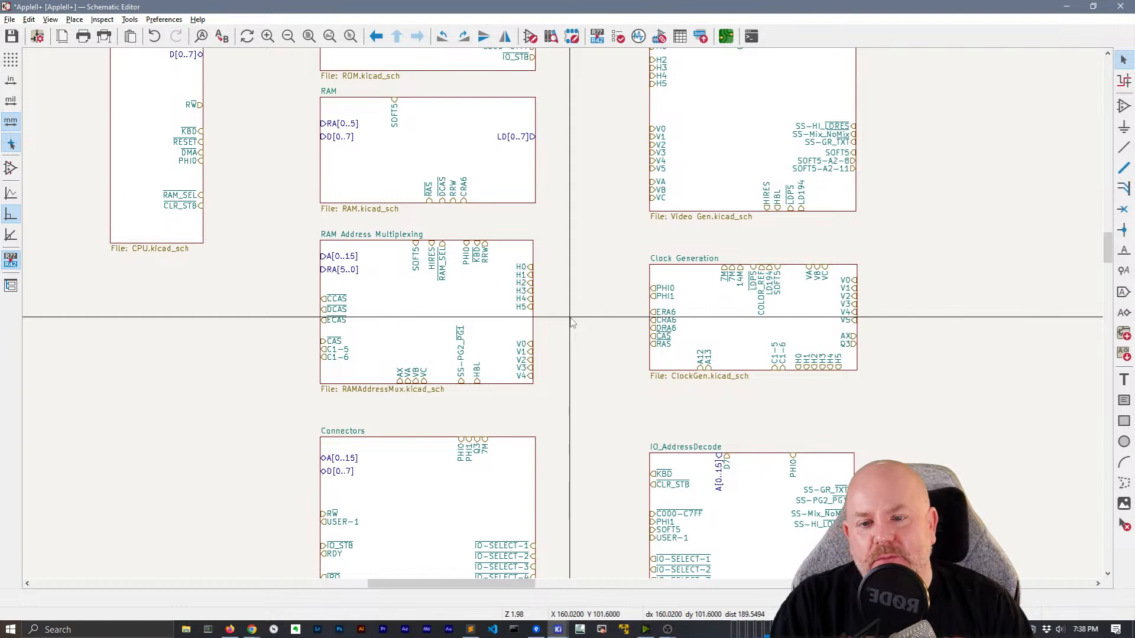
ctrl+scroll(571, 322, up, 3)
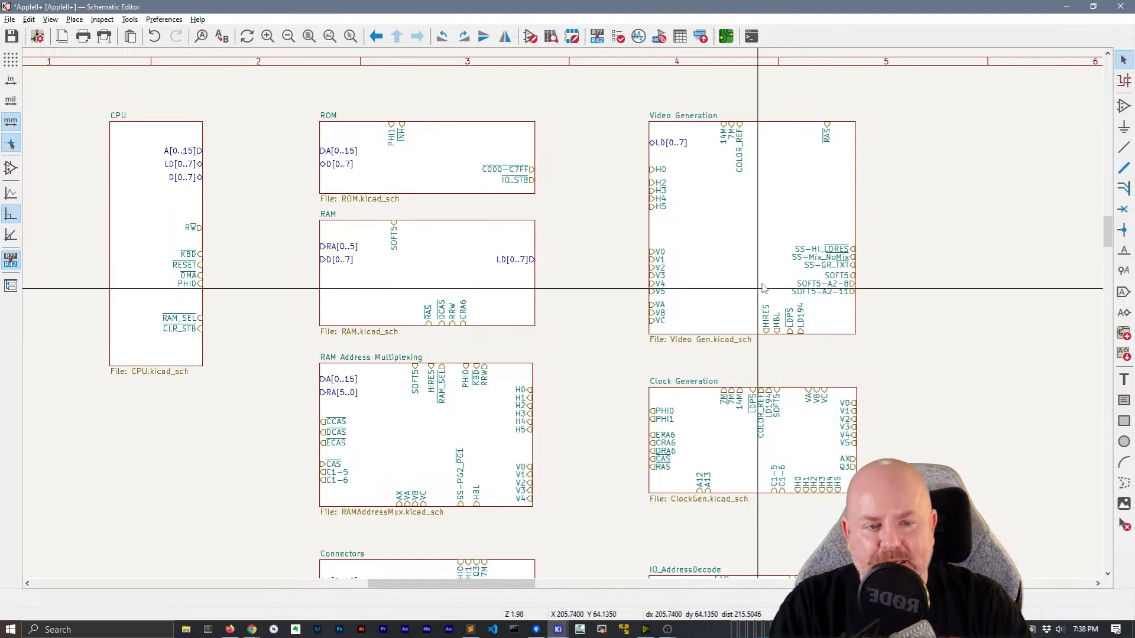
click(852, 279)
key(m)
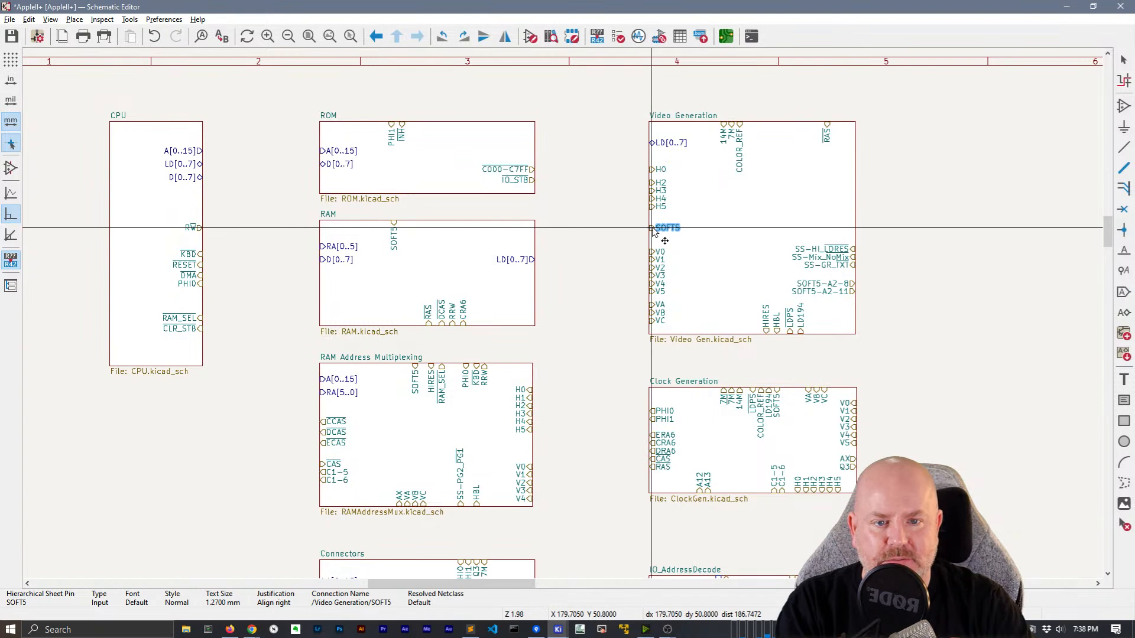
click(652, 229)
key(m)
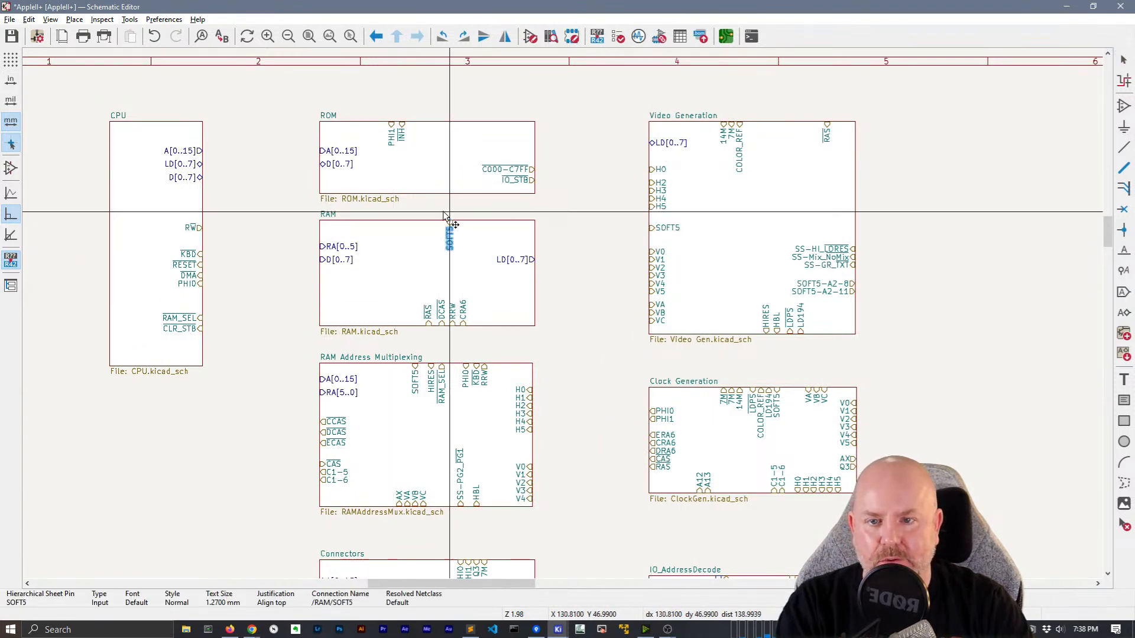
click(429, 224)
click(566, 234)
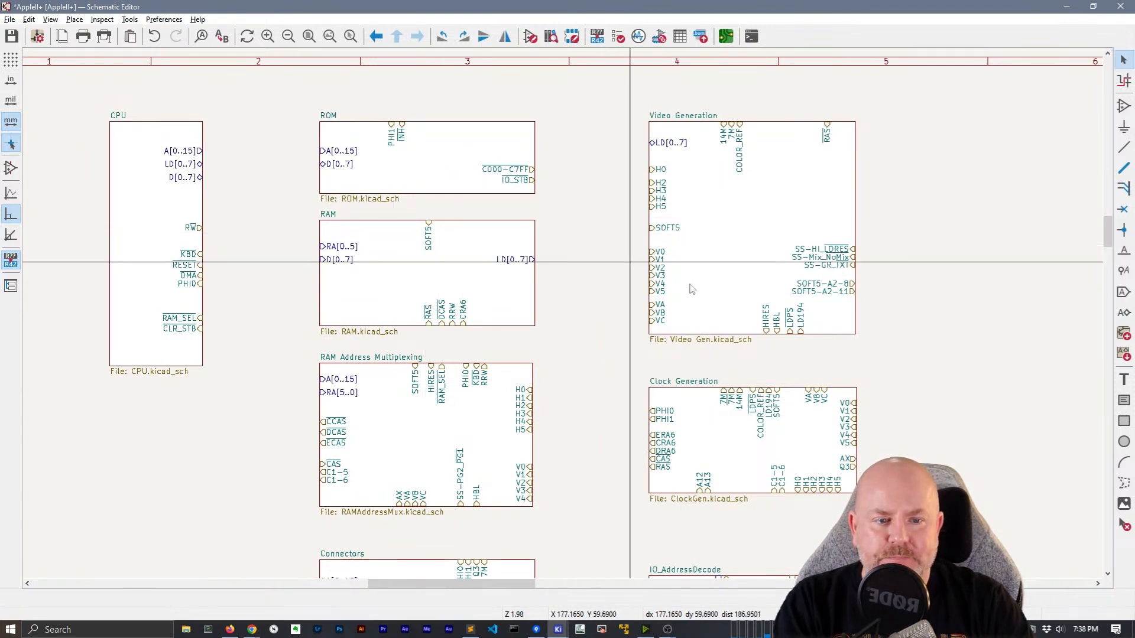
Slide Video Generation's HIRES pin left and pick up the LDPS and LD194 pins
click(767, 320)
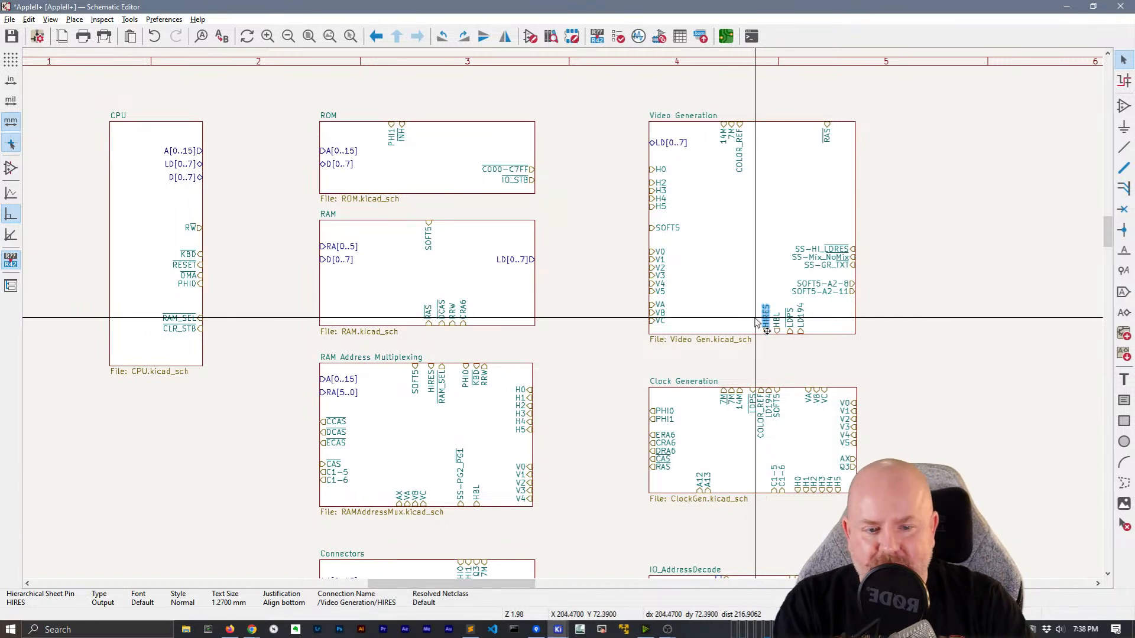
mouse_move(768, 324)
mouse_down()
mouse_move(715, 329)
mouse_move(756, 332)
mouse_up()
click(787, 328)
click(786, 322)
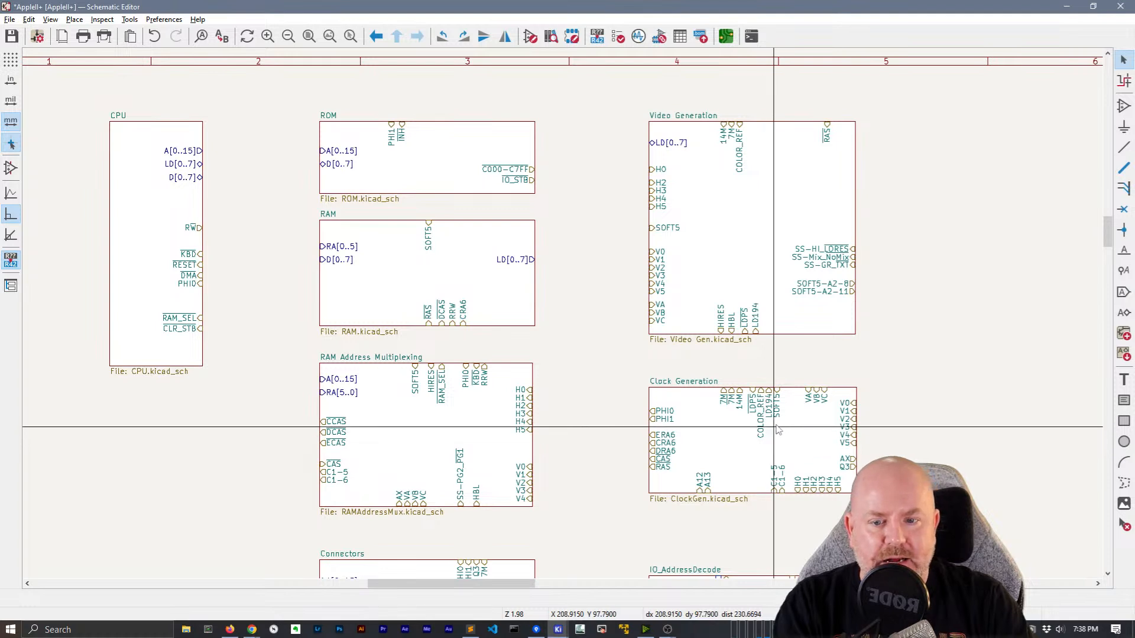
Place SS-PG2_PG1 above H0 on RAM Address Multiplexing's right edge
middle_drag(570, 441, 603, 406)
click(455, 425)
drag(458, 427, 542, 333)
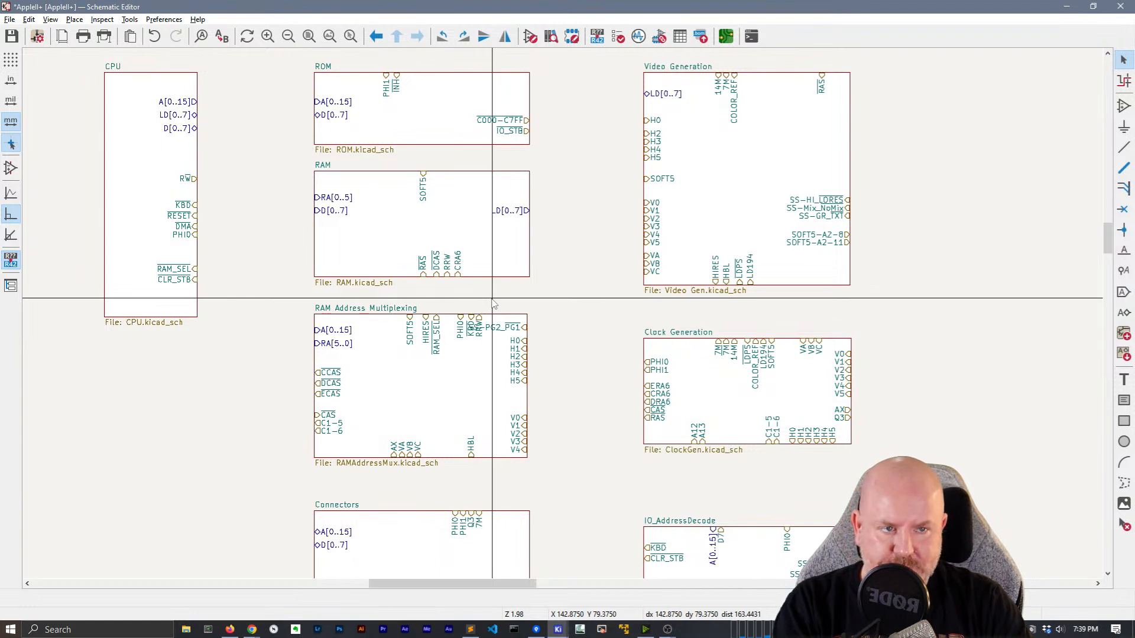
drag(491, 300, 568, 462)
click(589, 411)
mouse_move(508, 335)
mouse_down()
mouse_move(551, 387)
mouse_move(529, 383)
mouse_move(510, 334)
mouse_move(532, 328)
mouse_move(530, 354)
mouse_move(527, 344)
mouse_up()
key(Escape)
key(Escape)
click(540, 342)
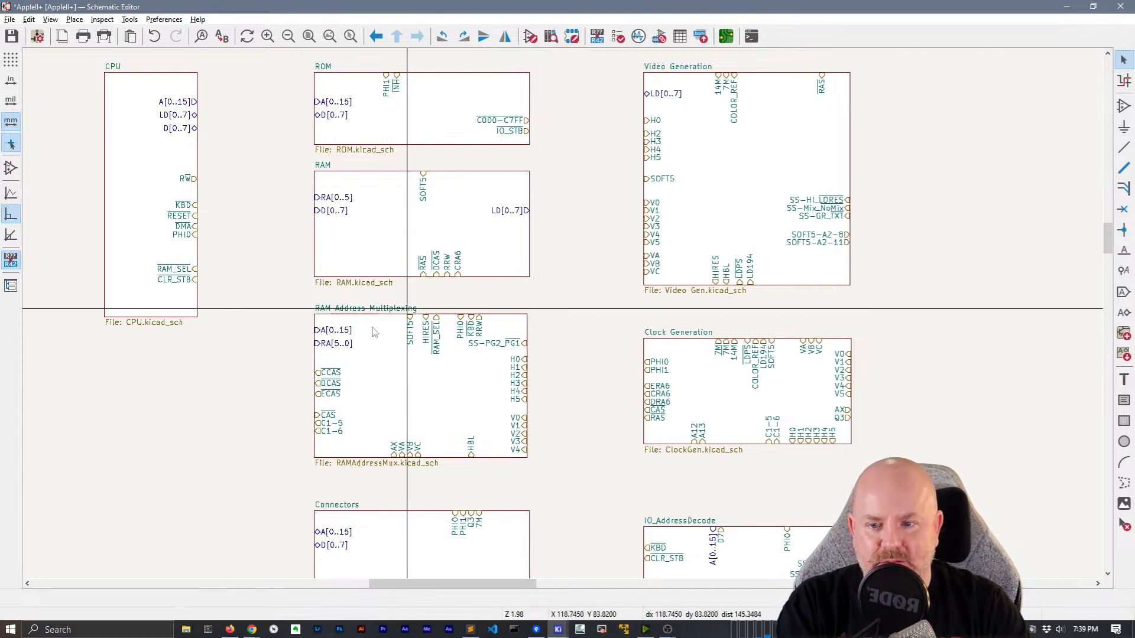
click(315, 342)
click(310, 348)
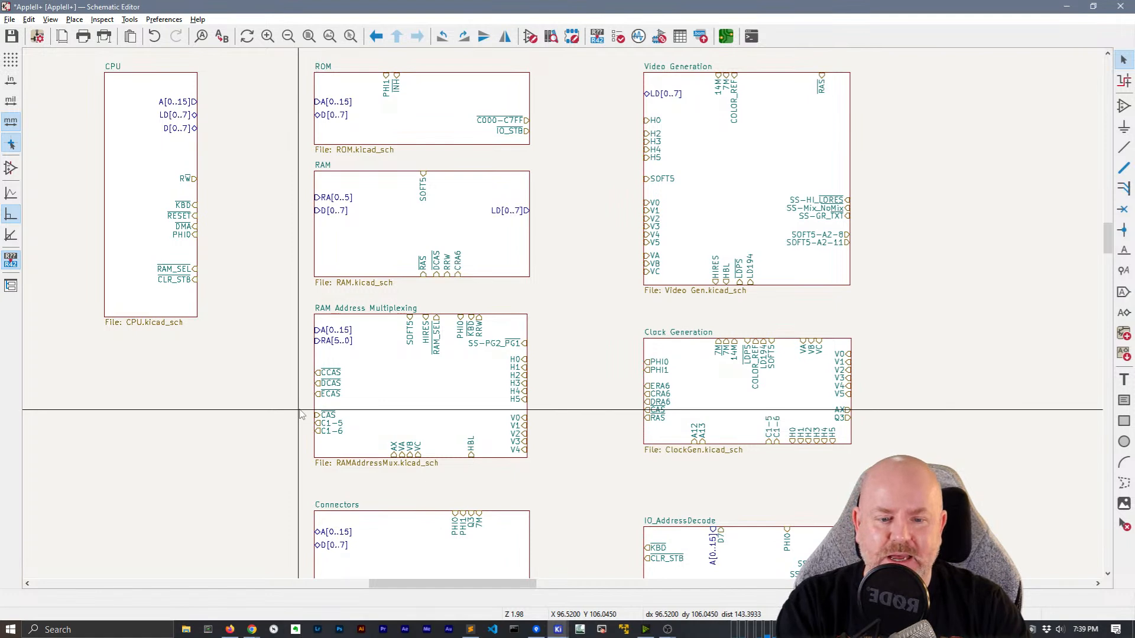
Slide IO_AddressDecode's D7 pin right along the top edge, away from A[0..15]
middle_drag(636, 483, 443, 375)
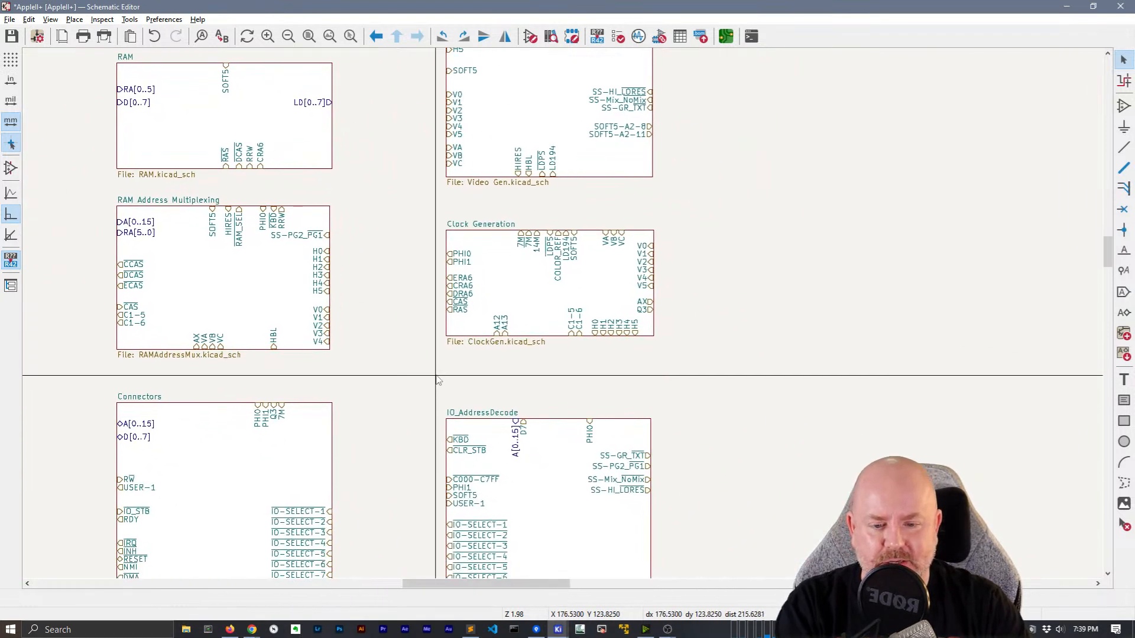
mouse_move(523, 427)
mouse_down()
mouse_move(552, 423)
mouse_move(518, 422)
mouse_move(531, 421)
mouse_up()
click(539, 401)
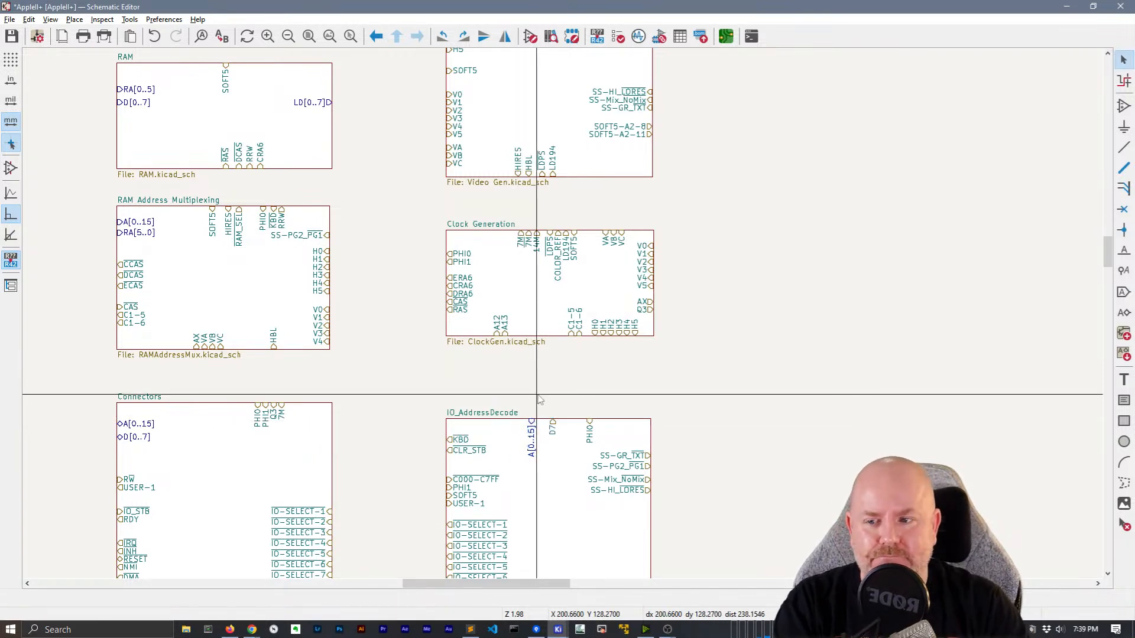
middle_drag(649, 367, 670, 416)
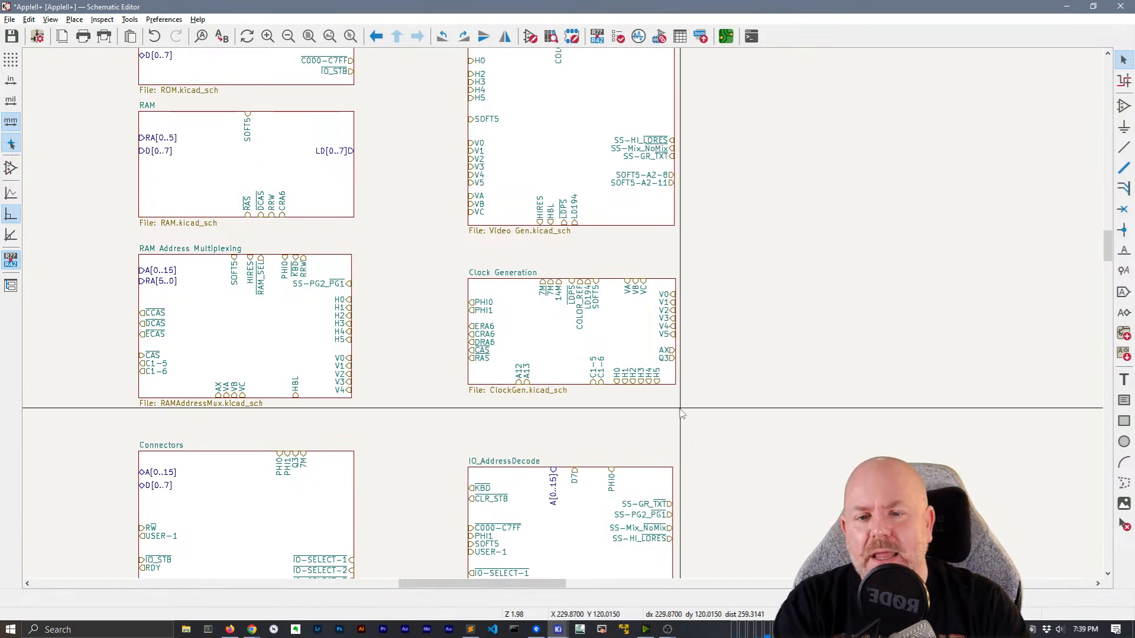
middle_drag(385, 245, 443, 352)
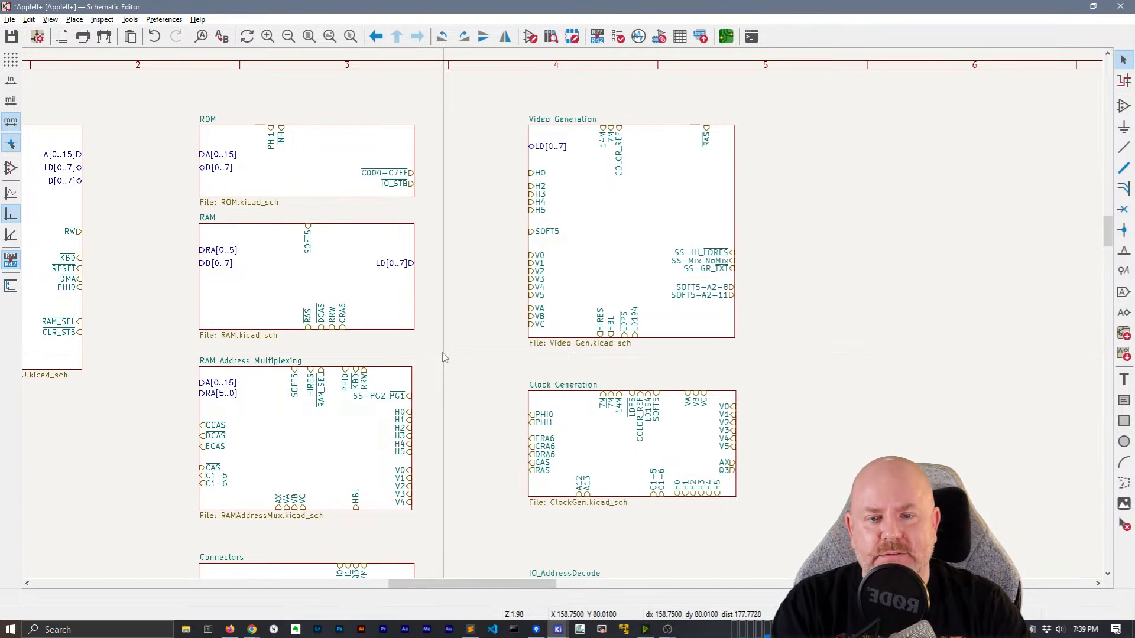
double_click(614, 220)
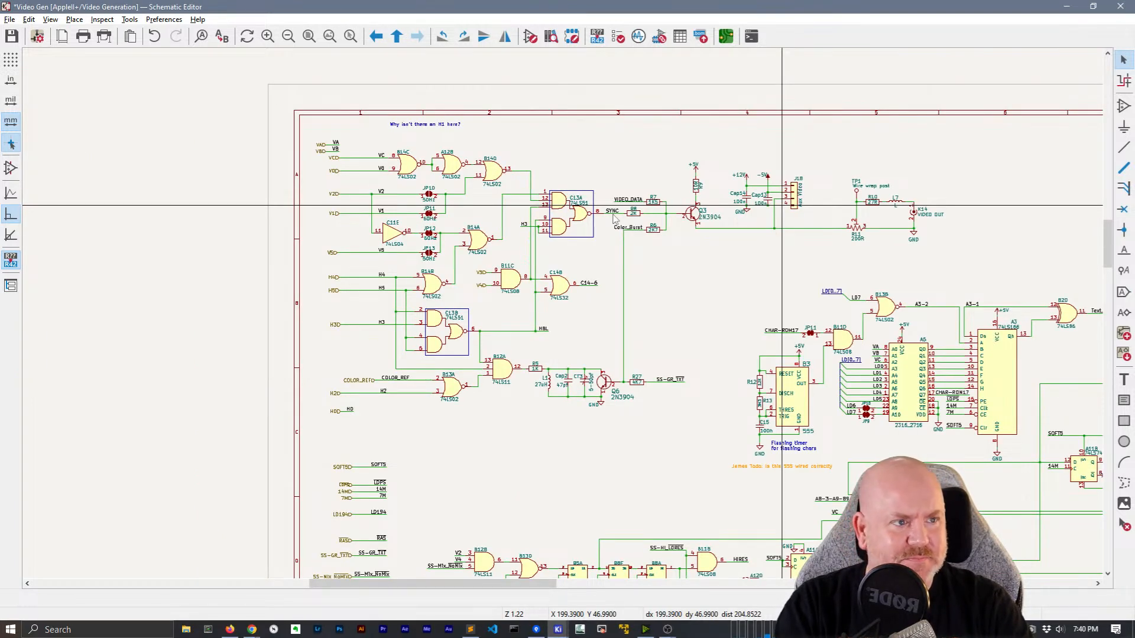
right_click(668, 286)
click(686, 291)
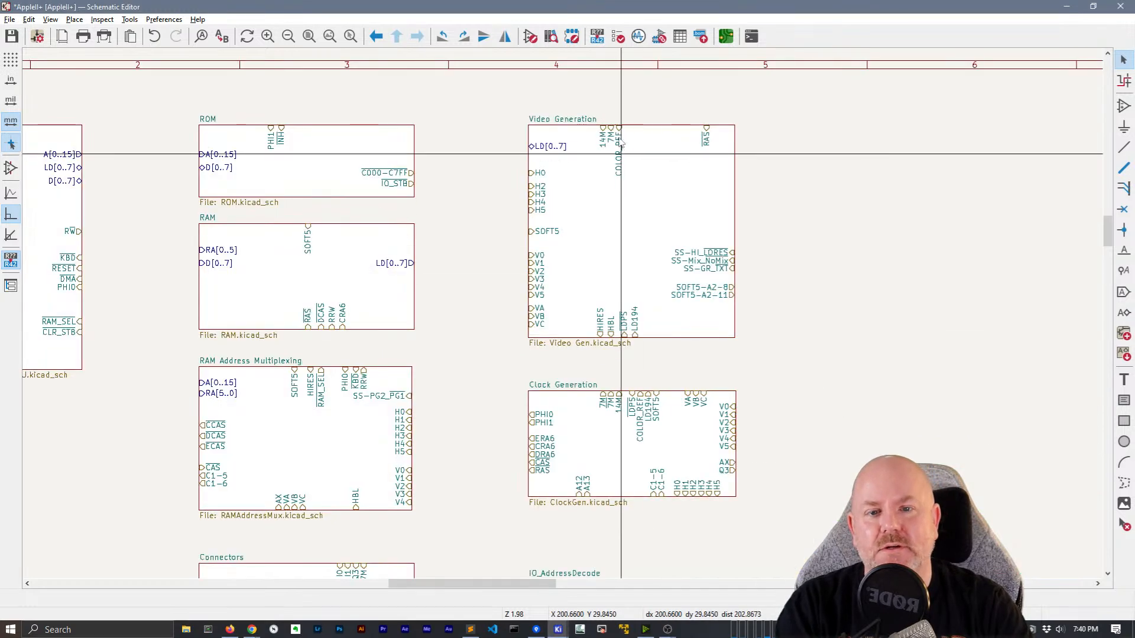
double_click(591, 189)
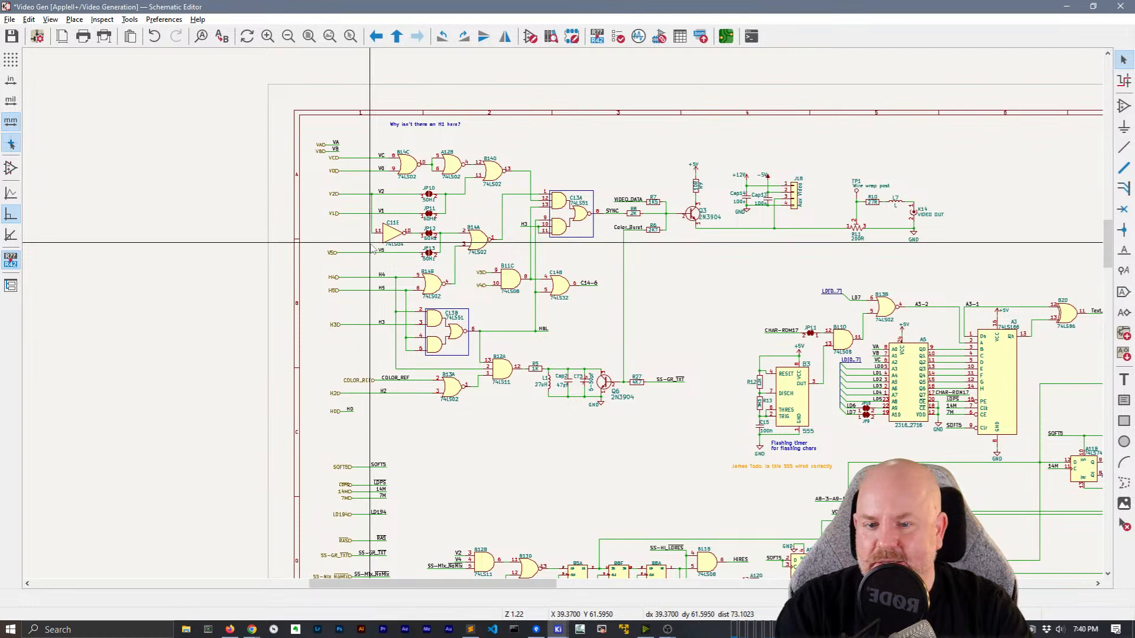
right_click(697, 302)
click(713, 306)
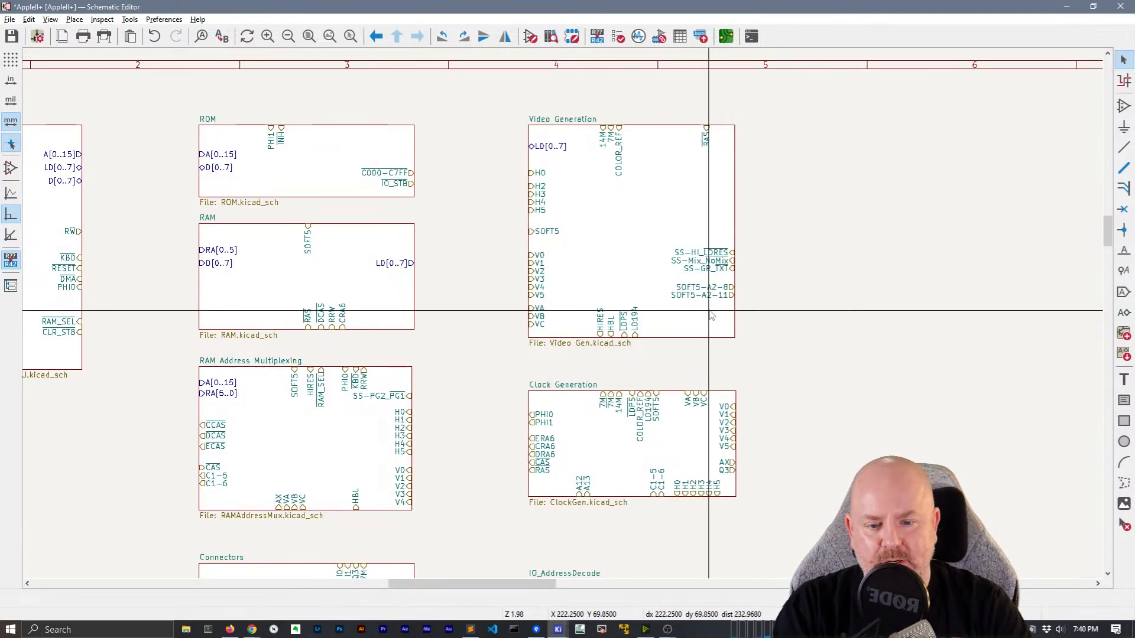
middle_drag(746, 333, 766, 273)
scroll(594, 300, down, 2)
scroll(562, 314, up, 2)
middle_drag(371, 263, 430, 259)
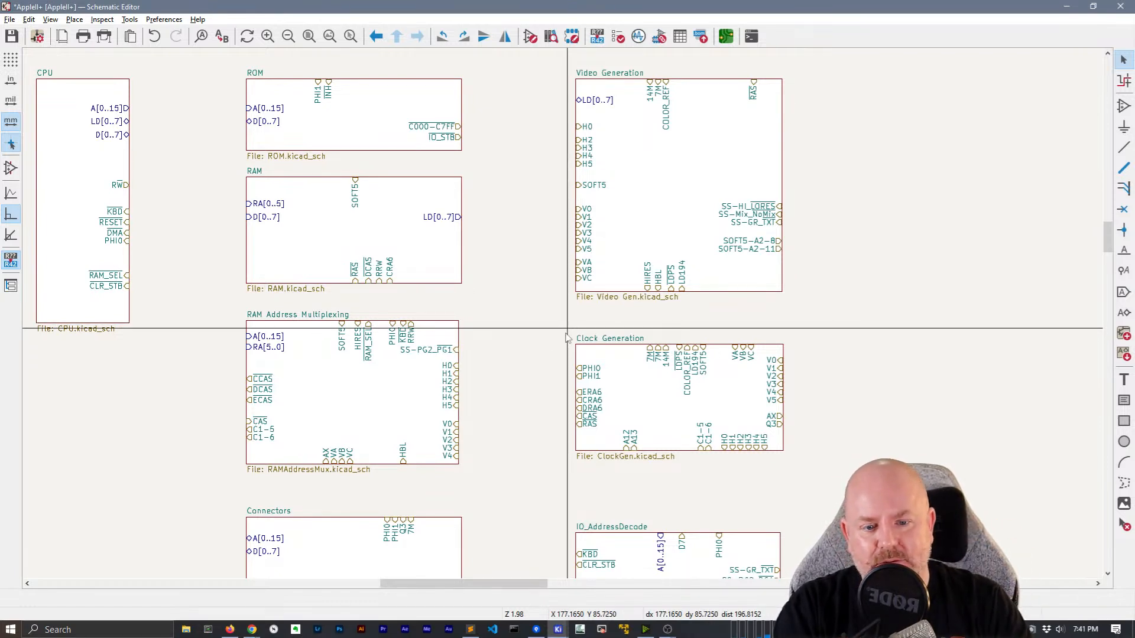
scroll(550, 323, right, 1)
scroll(550, 324, right, 5)
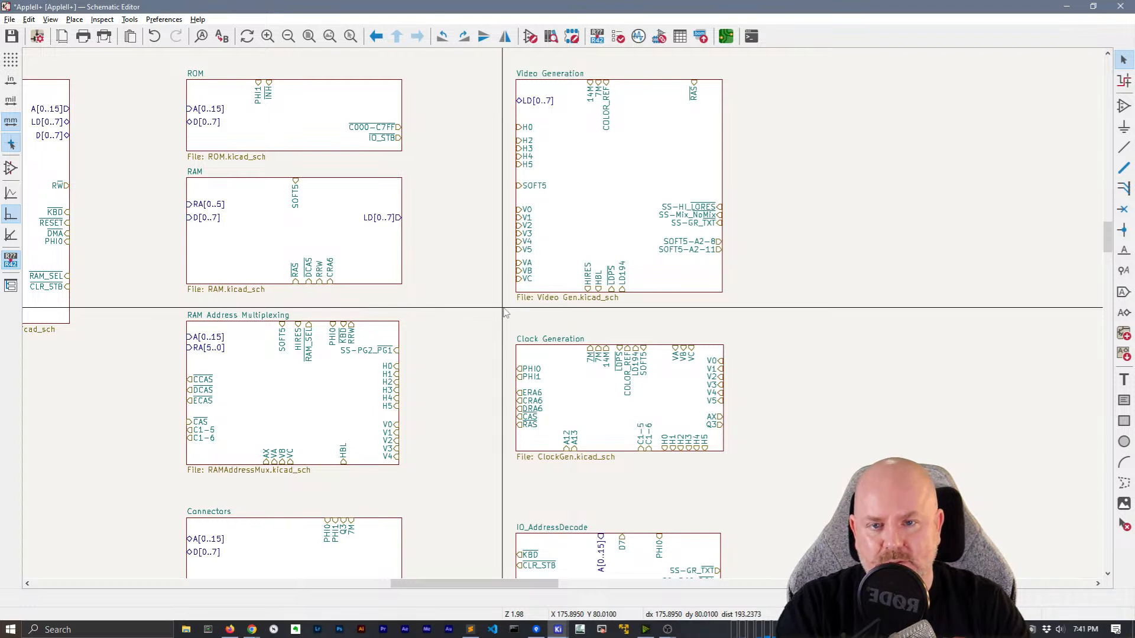
drag(506, 314, 781, 479)
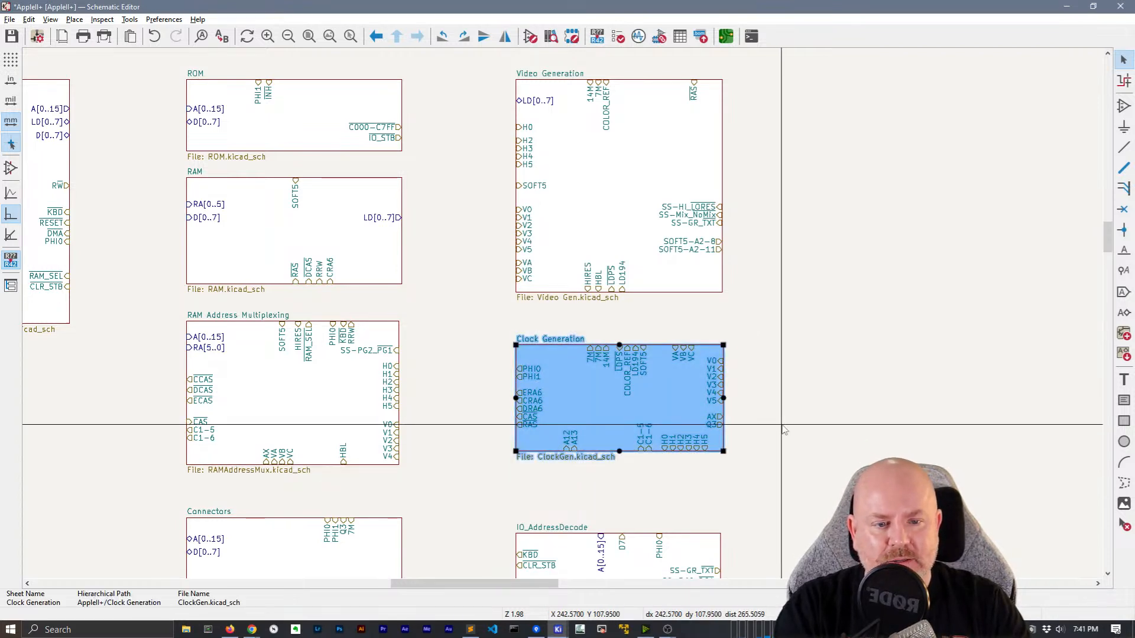
Move the Clock Generation sheet a little right and down
scroll(782, 479, down, 2)
middle_drag(559, 312, 647, 347)
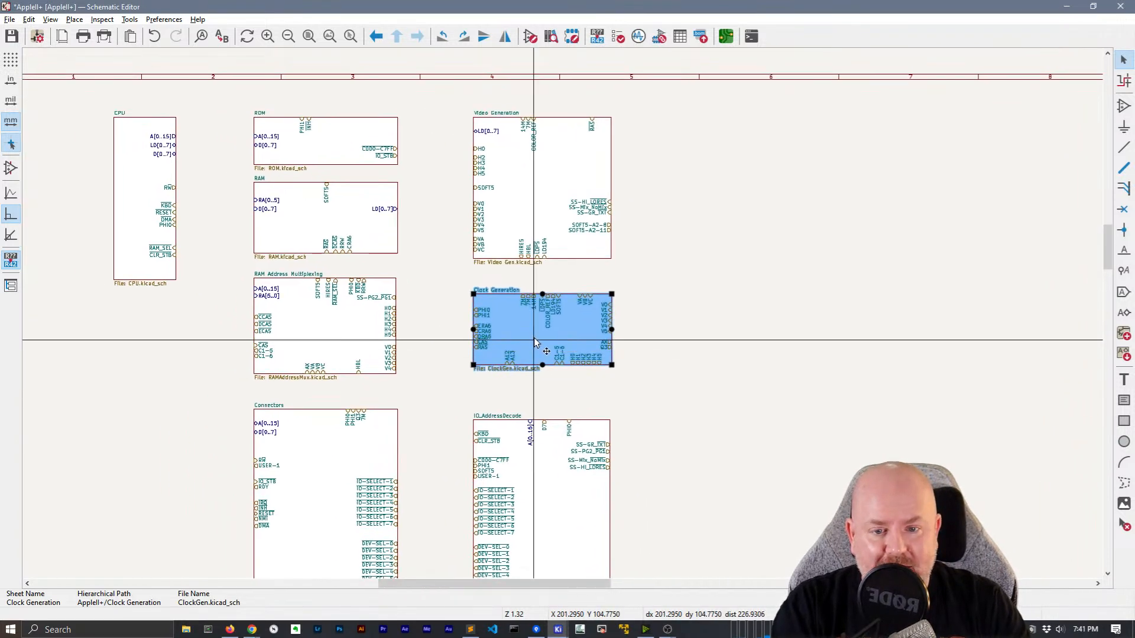
key(m)
click(564, 354)
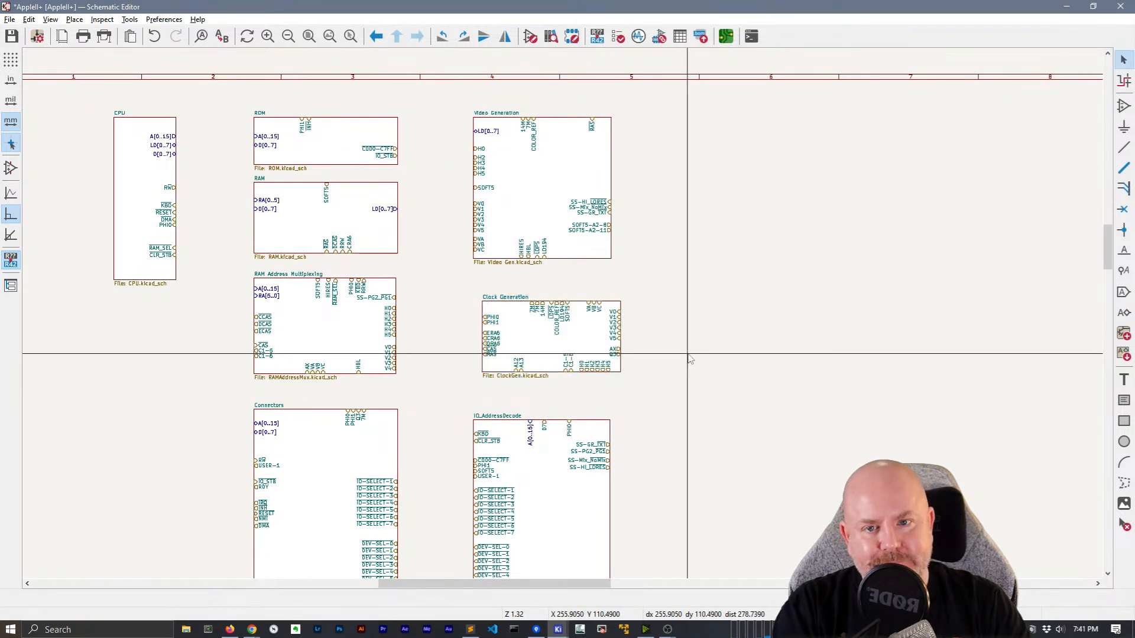
middle_drag(698, 407, 729, 269)
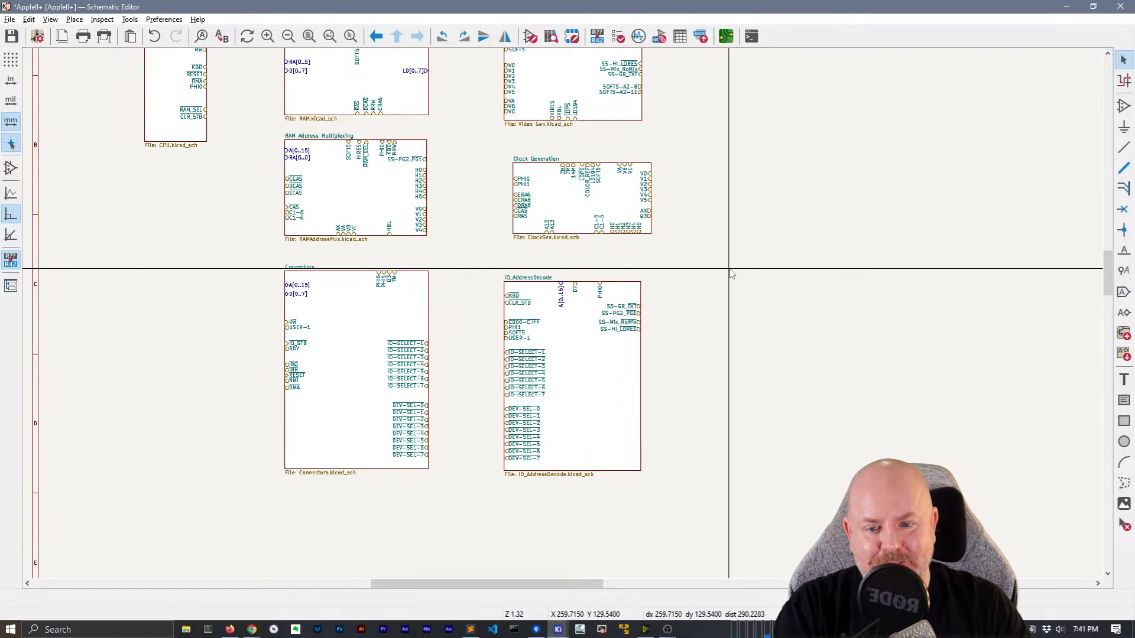
scroll(452, 400, up, 3)
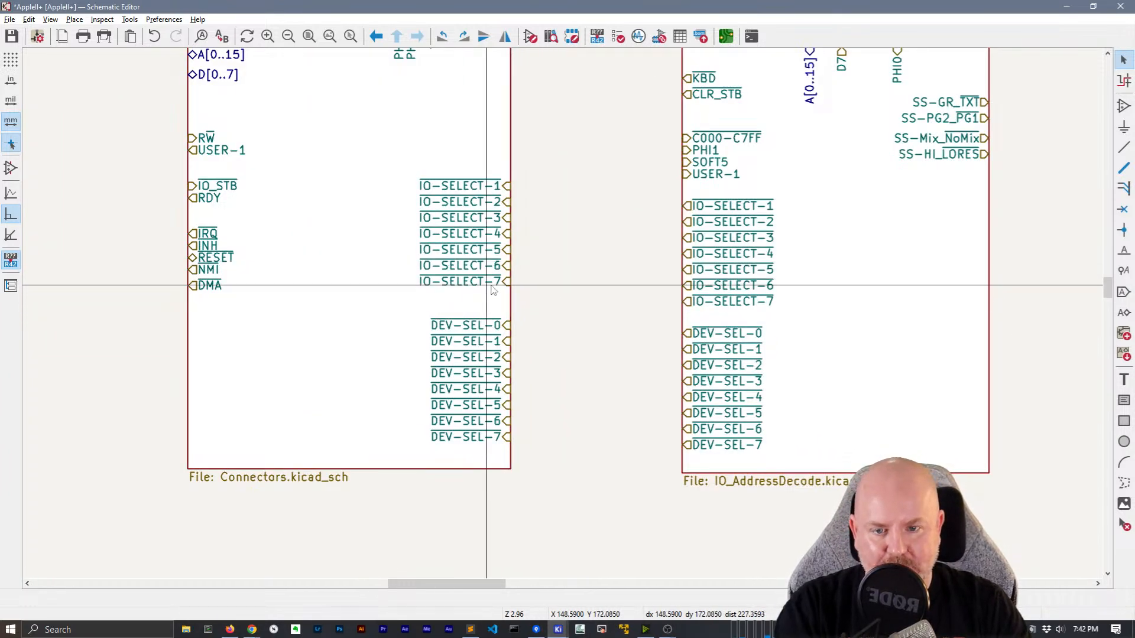
Lower Connectors' IO-SELECT-1..7 pins and shift DEV-SEL-0..7 down one grid step
drag(552, 297, 439, 189)
drag(543, 224, 531, 209)
drag(395, 157, 512, 304)
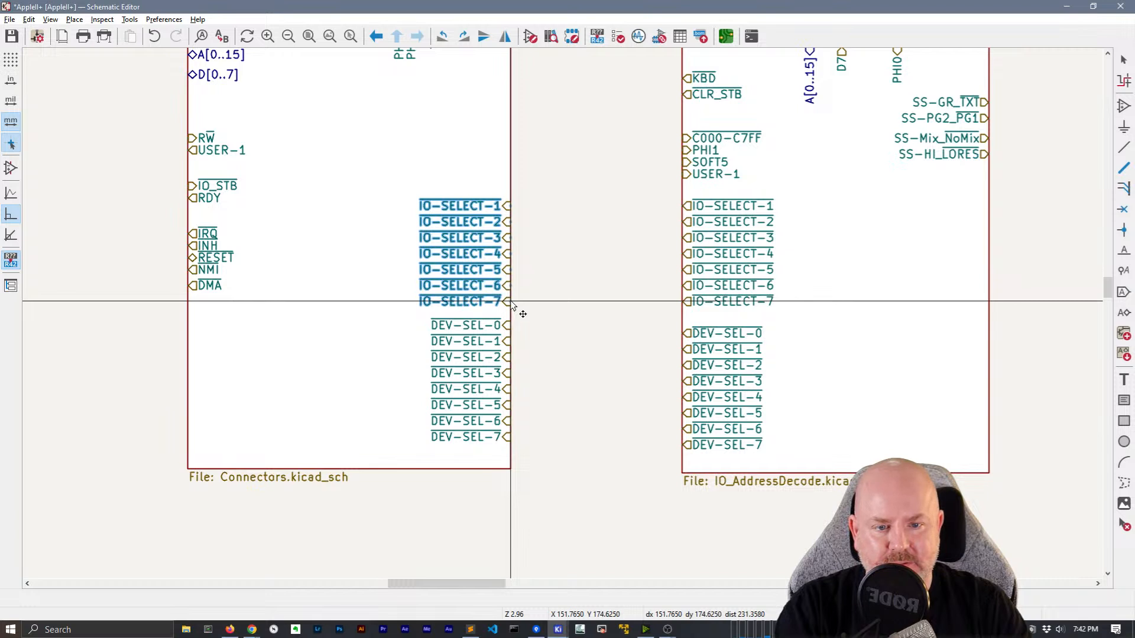
click(548, 301)
drag(416, 312, 522, 449)
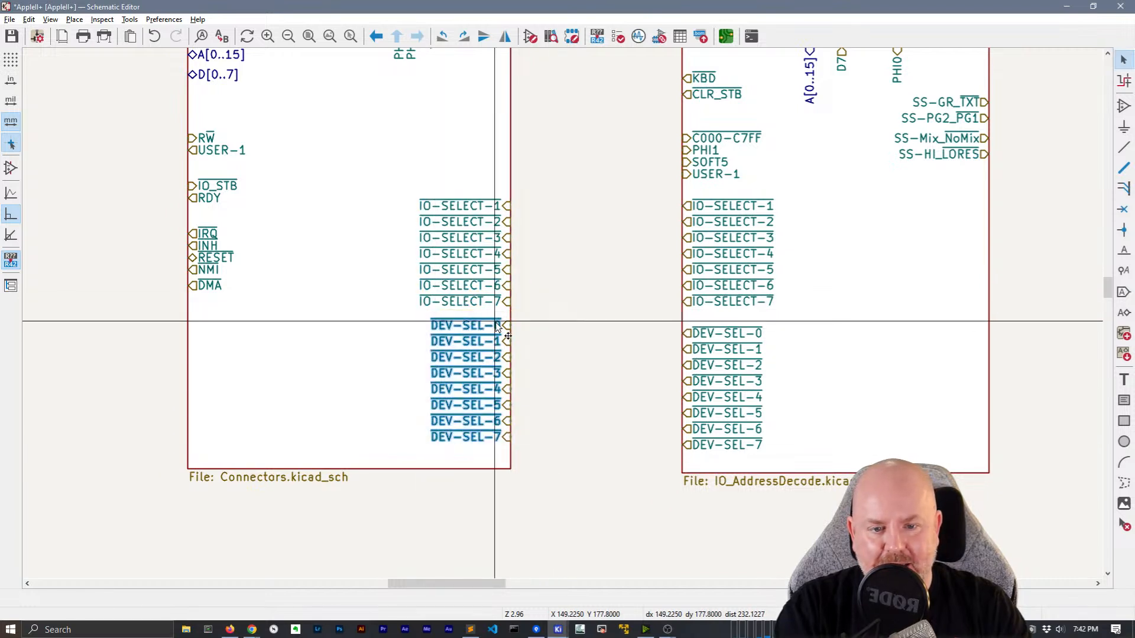
drag(509, 335, 512, 341)
click(577, 334)
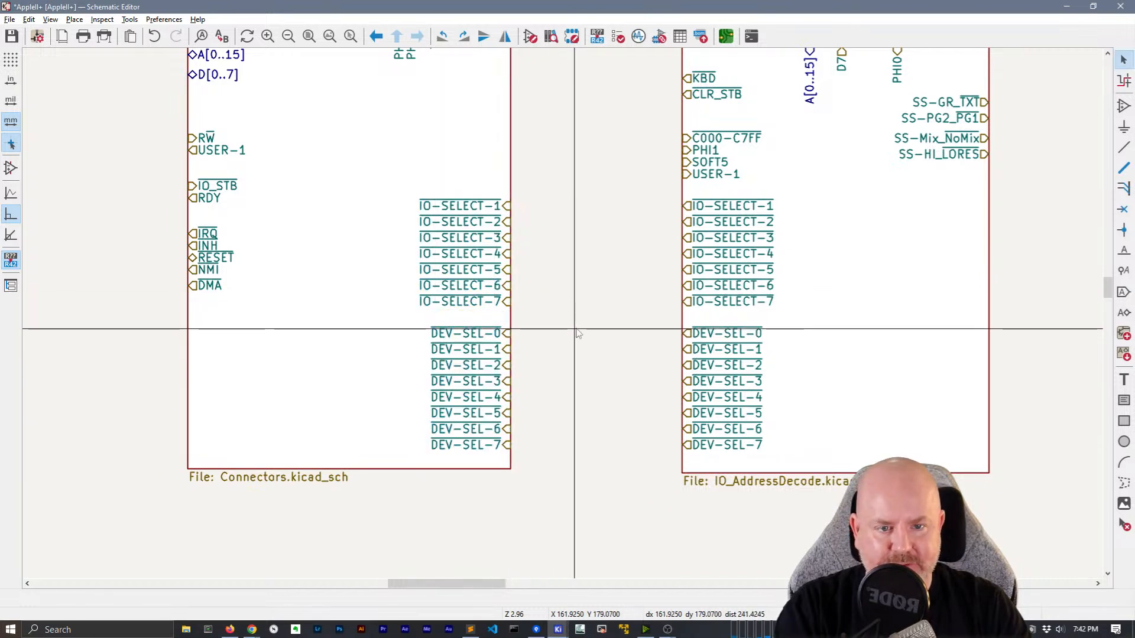
scroll(577, 334, down, 2)
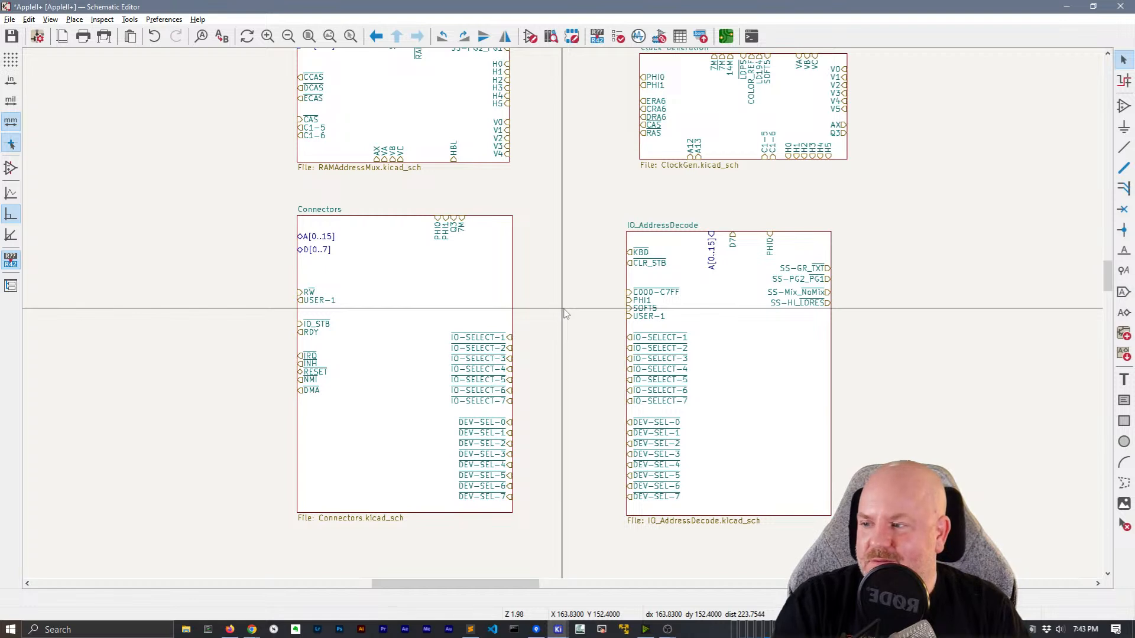
Save the root schematic and pan up to the CPU, ROM and RAM sheets
key(ctrl+s)
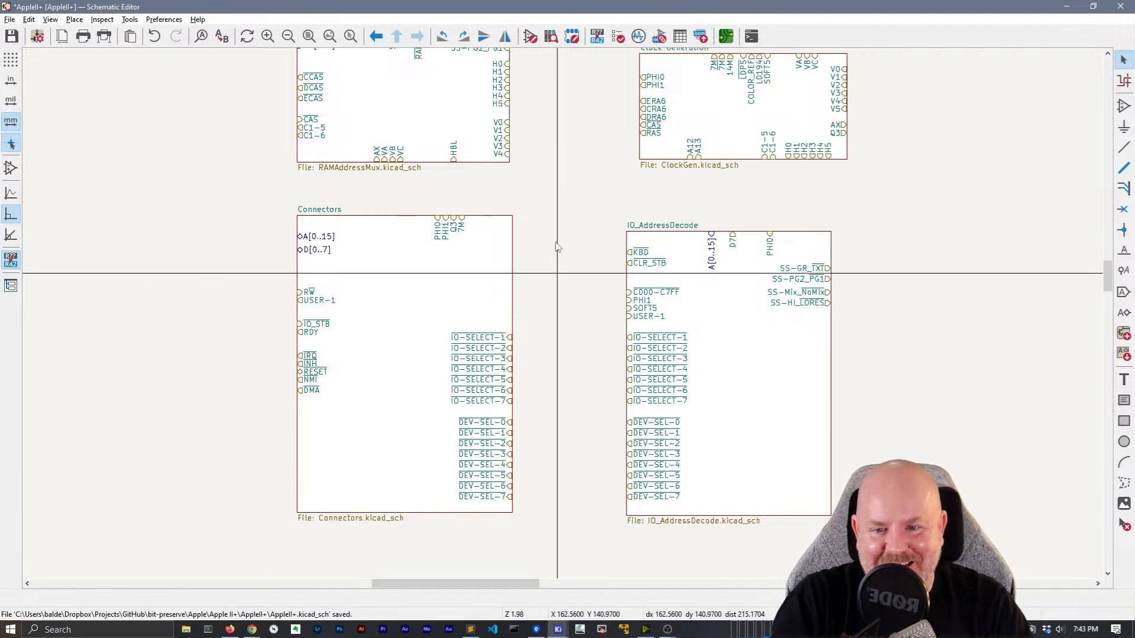
middle_drag(559, 200, 566, 371)
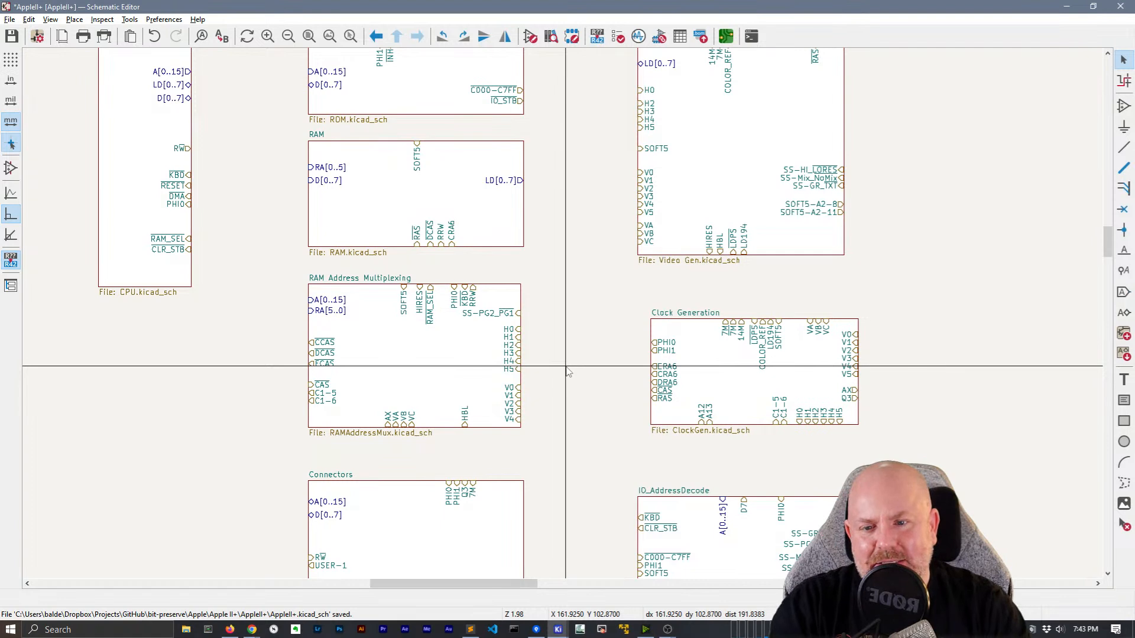
middle_drag(568, 371, 582, 443)
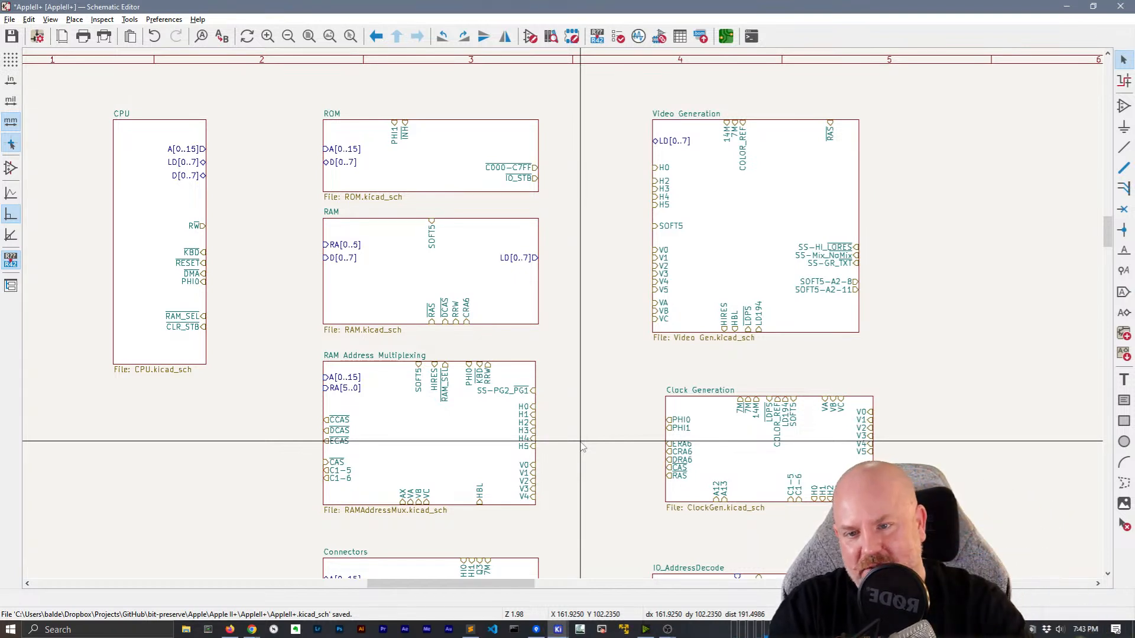
Delete the mistaken plain wire drawn between the CPU and ROM A[0..15] pins
click(207, 148)
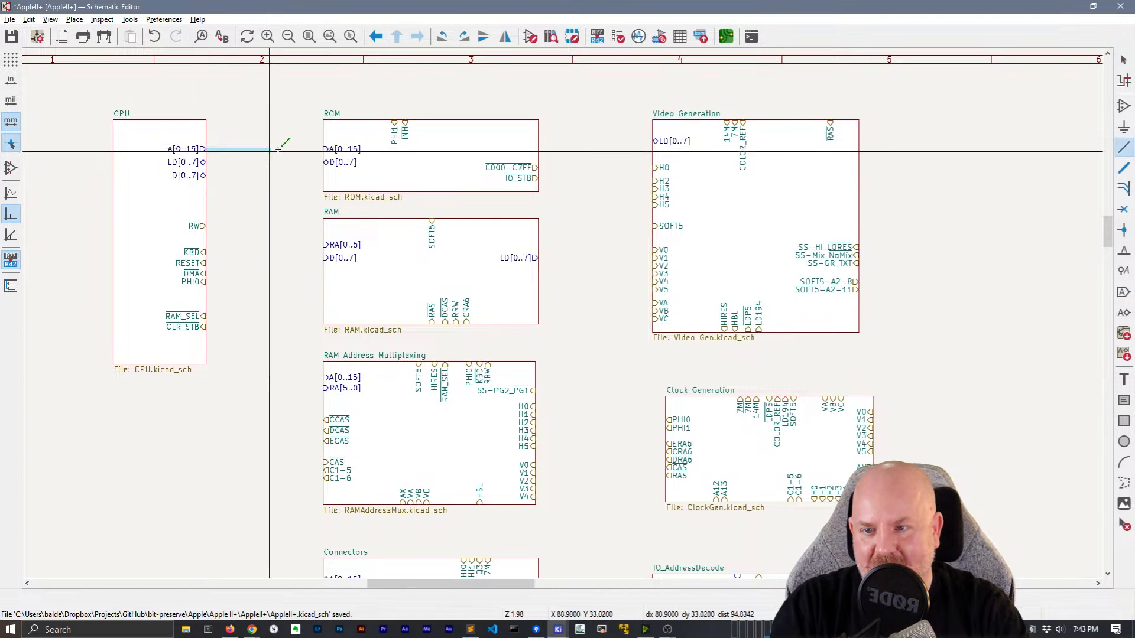
click(323, 149)
scroll(290, 149, up, 3)
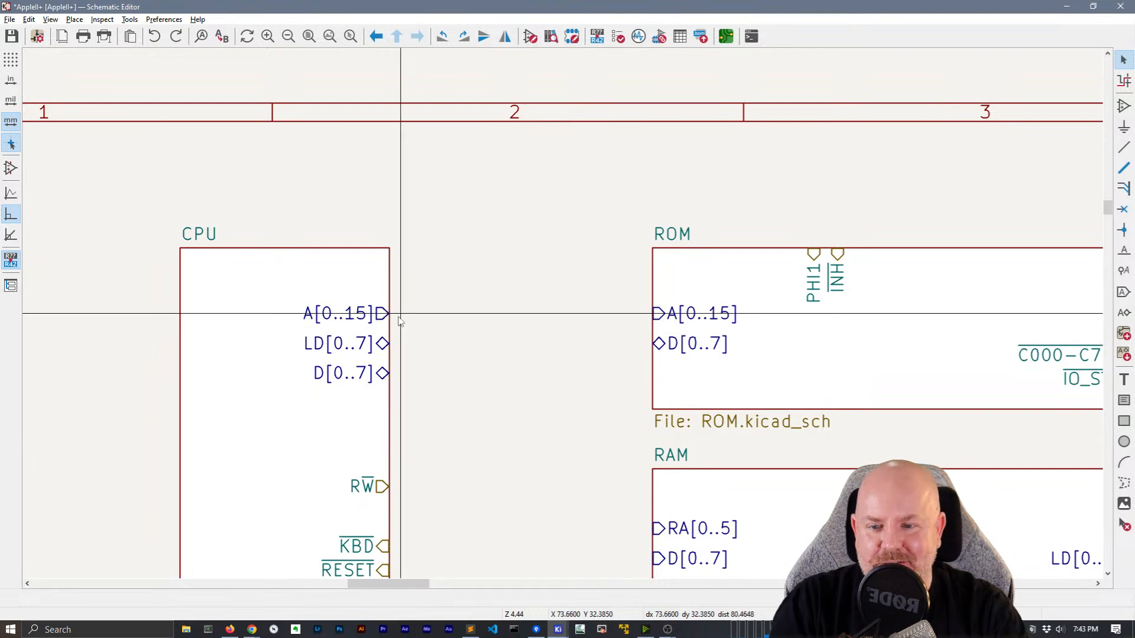
key(w)
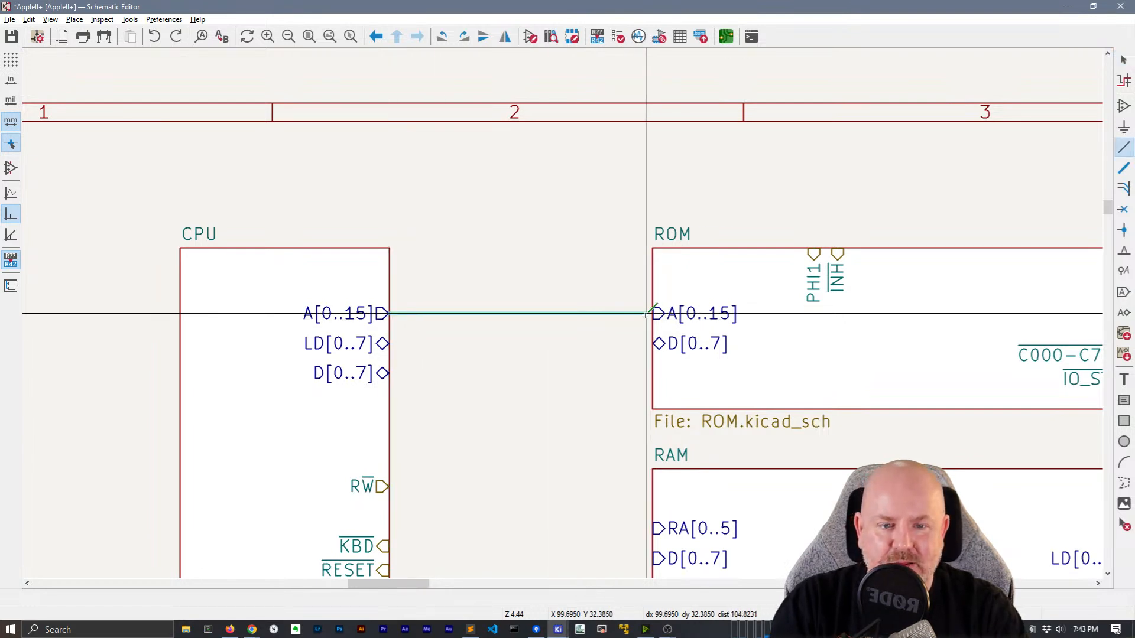
drag(585, 347, 526, 274)
key(Delete)
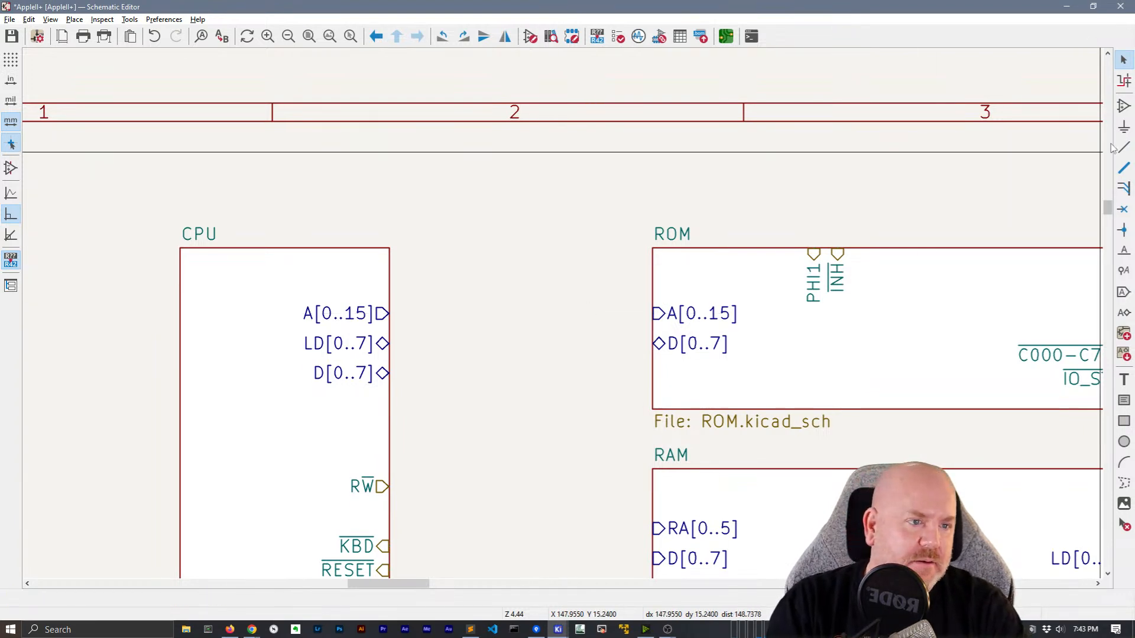
Draw a bus from the CPU's A[0..15] pin to the ROM's A[0..15] pin
click(1124, 168)
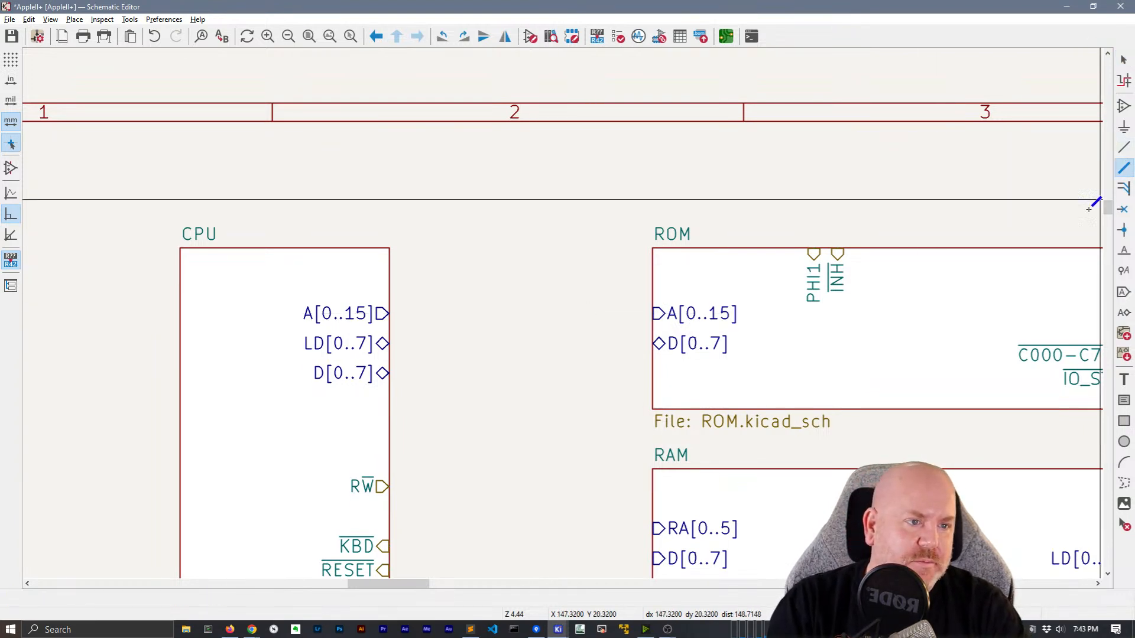
click(389, 313)
click(654, 313)
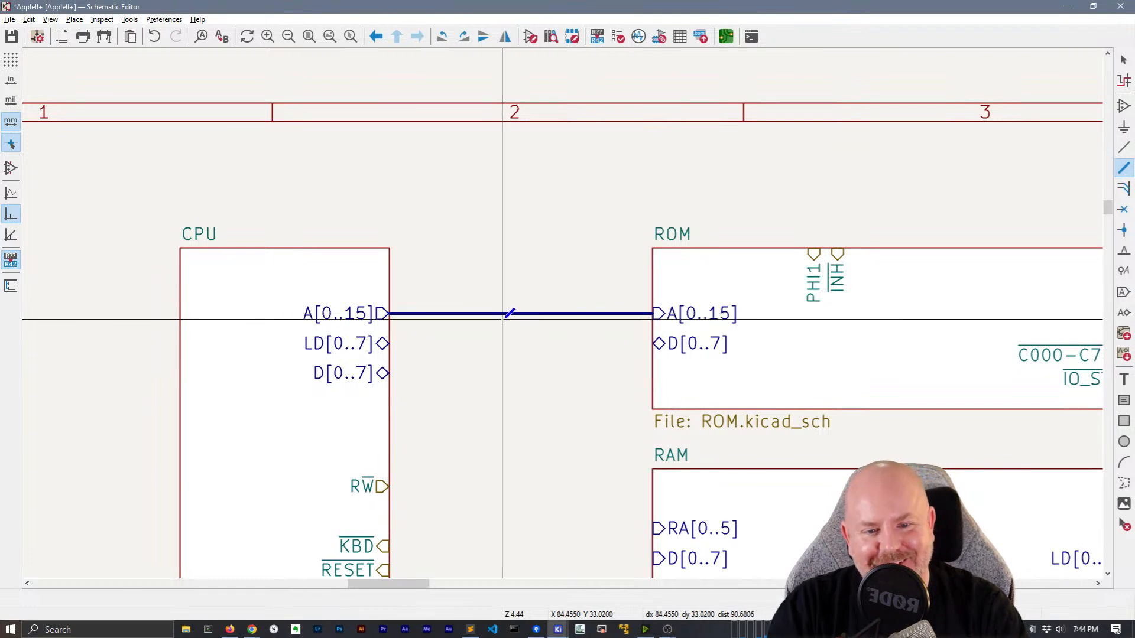
key(Escape)
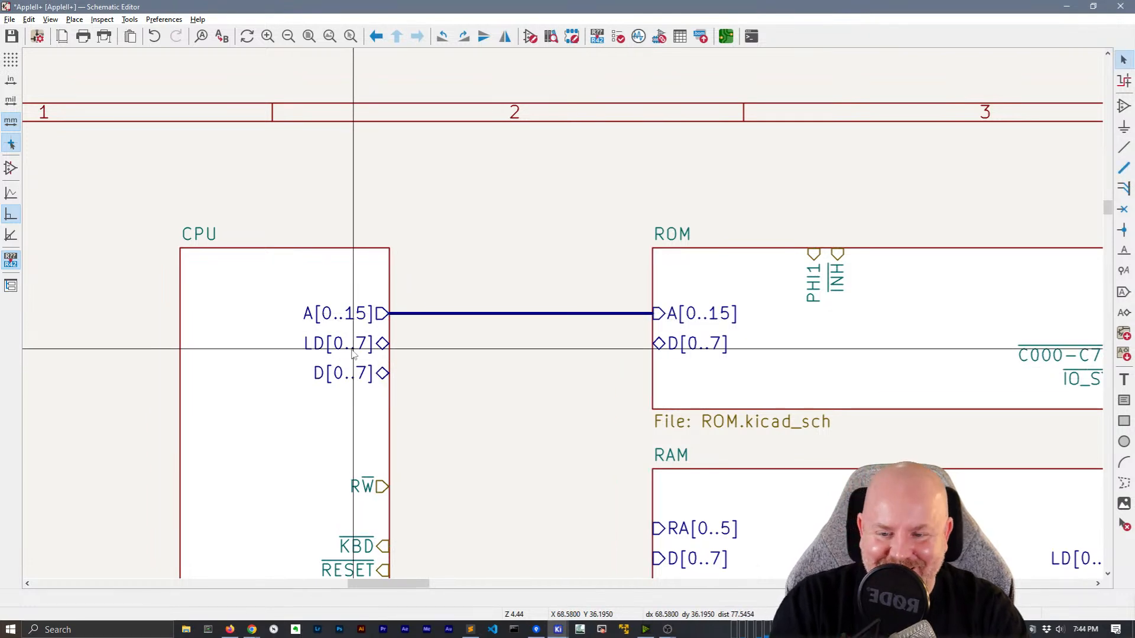
Reorder sheet pins: CPU LD[0..7] above A[0..15], CPU and ROM D[0..7] just below it
click(352, 349)
drag(352, 350, 385, 296)
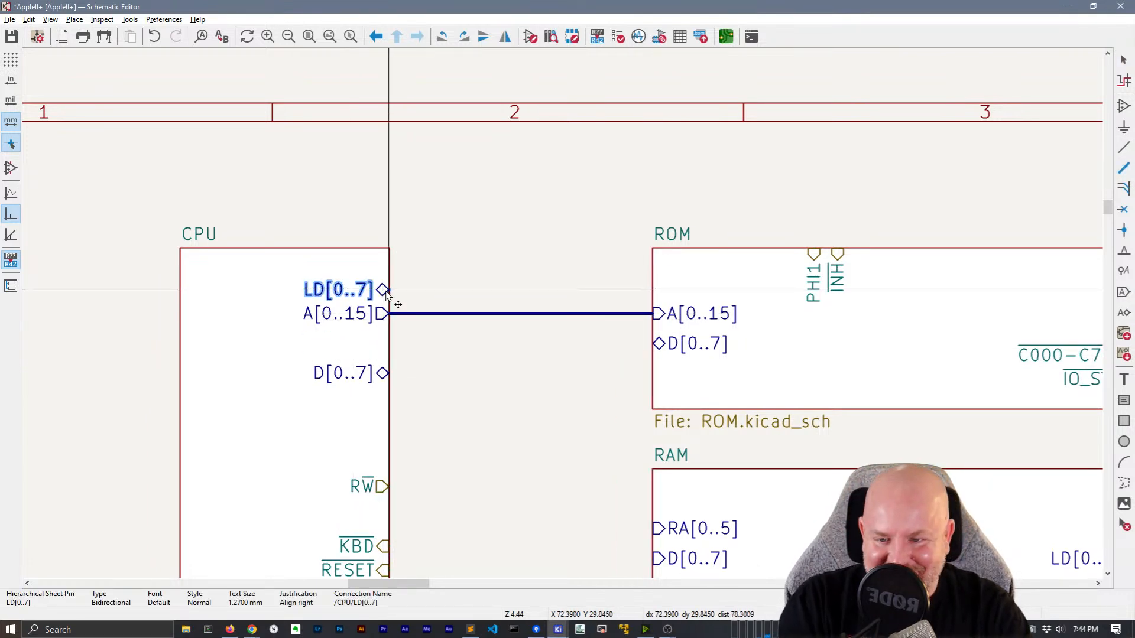
drag(368, 370, 390, 342)
click(417, 345)
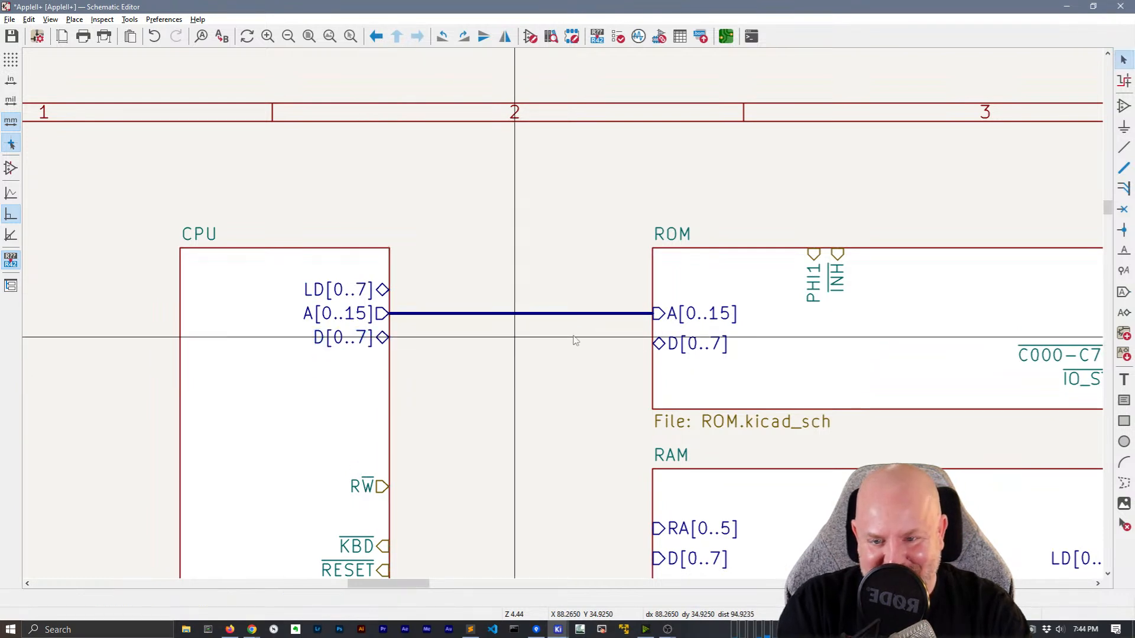
drag(680, 343, 657, 339)
click(621, 344)
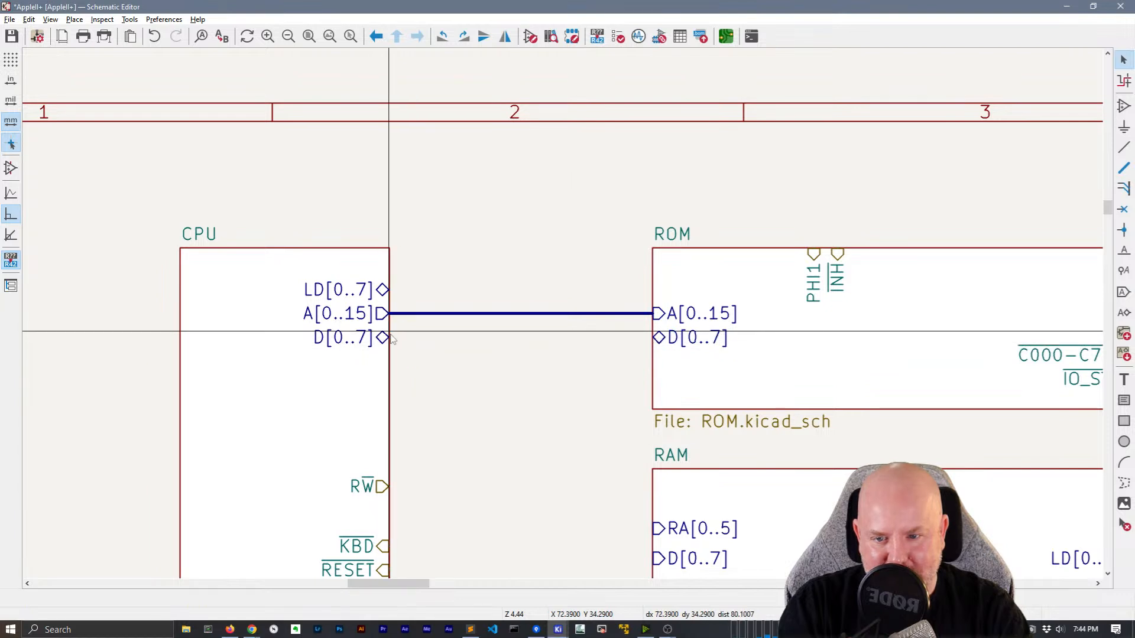
drag(391, 336, 618, 337)
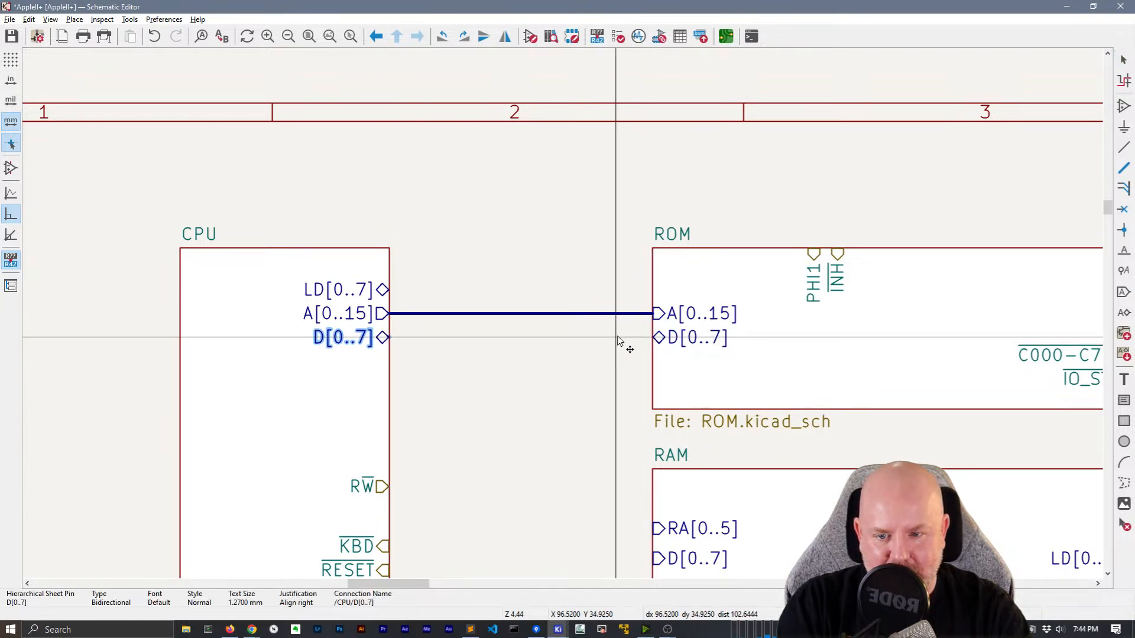
Bus the CPU's D[0..7] to the ROM's D[0..7] and join RAM's D[0..7] onto it
click(391, 337)
click(650, 337)
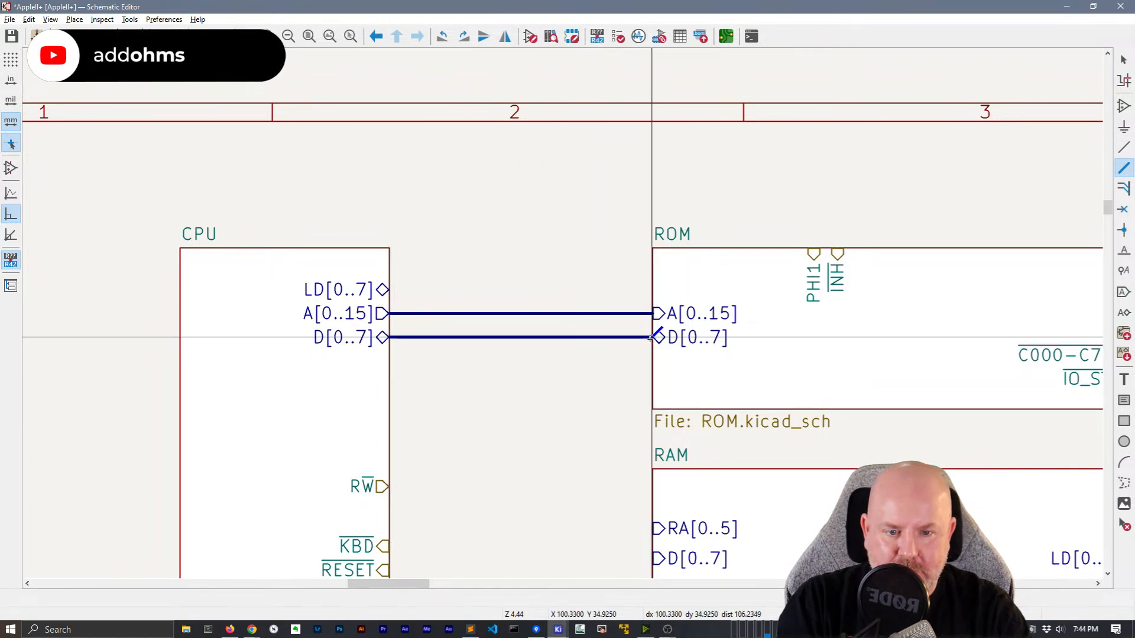
scroll(651, 338, down, 3)
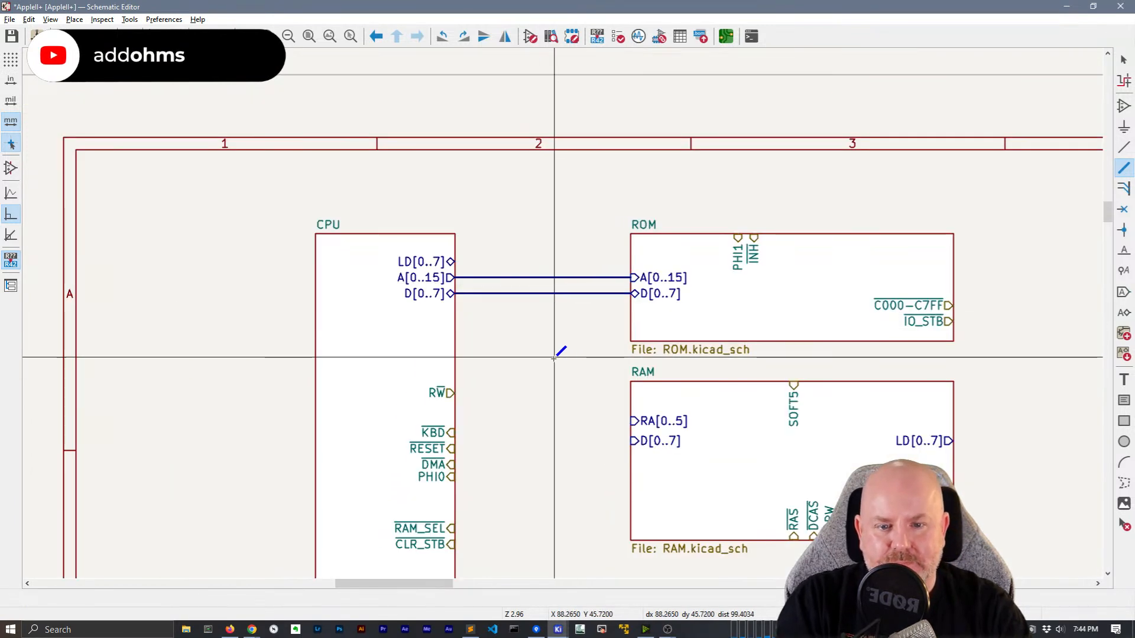
middle_drag(511, 351, 462, 303)
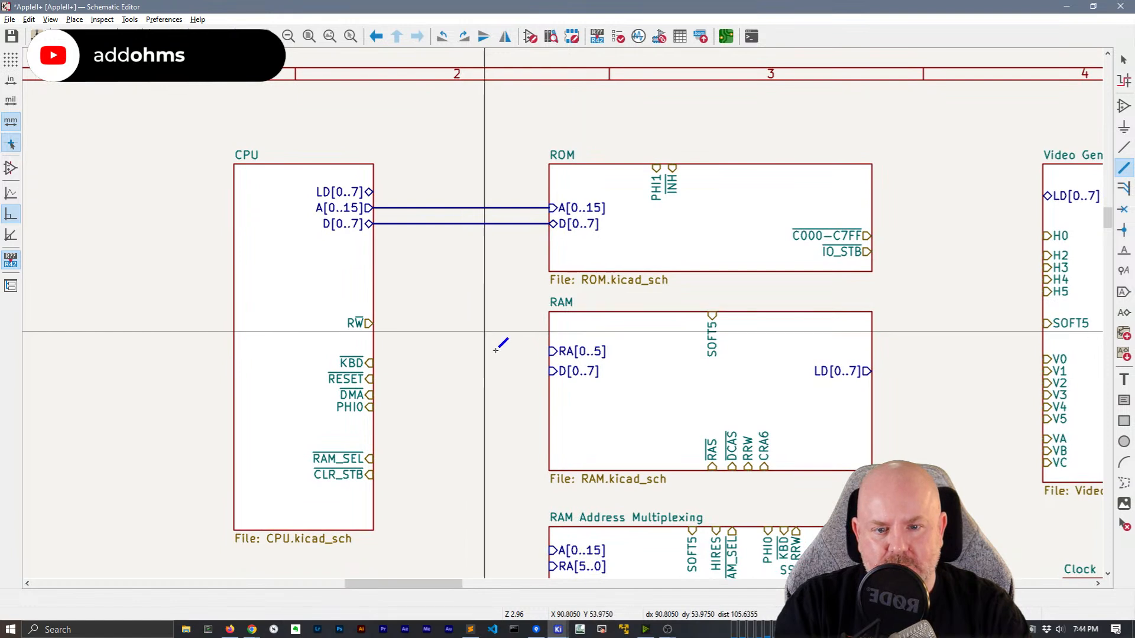
click(549, 371)
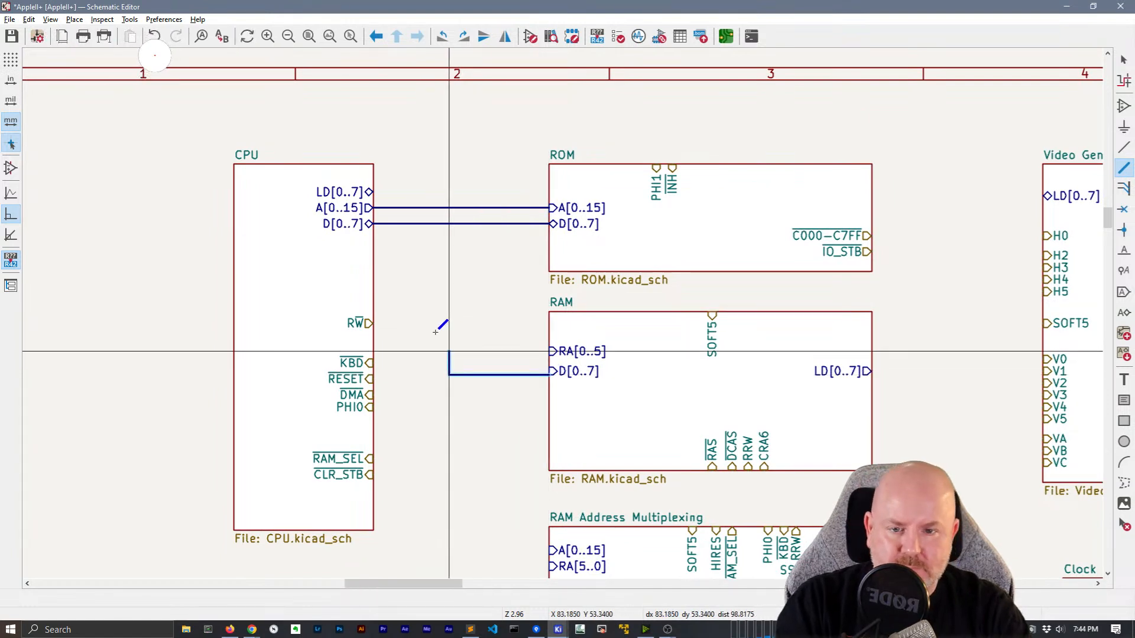
click(449, 223)
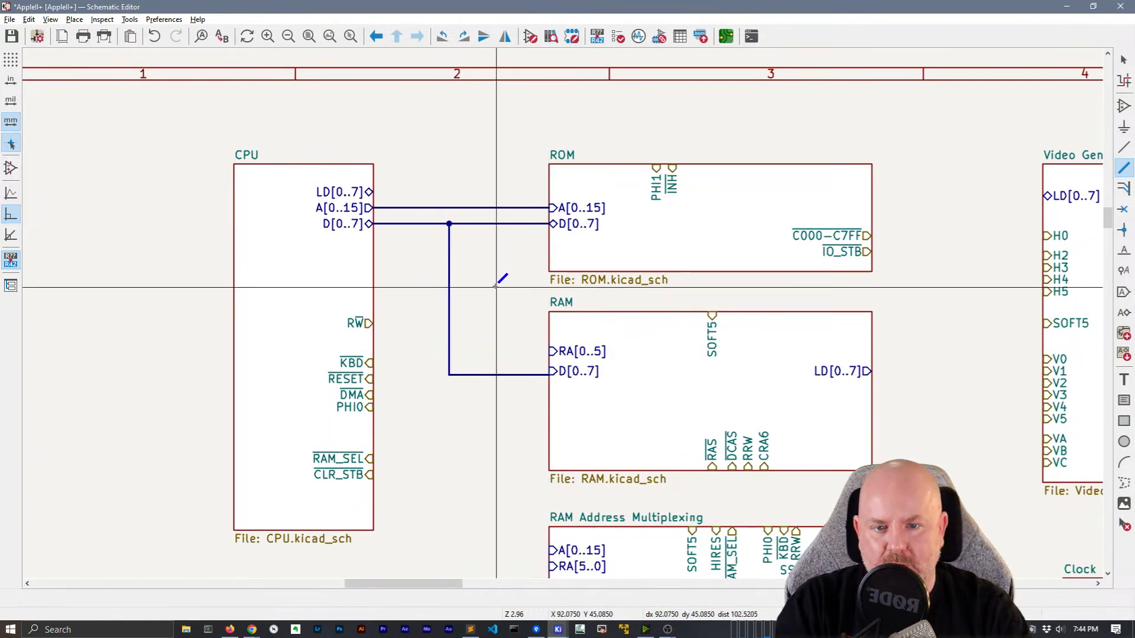
Join the multiplexer's A[0..15] to the A bus and bus its RA[5..0] to RAM's RA[0..5]
scroll(563, 310, down, 2)
scroll(563, 313, up, 2)
middle_drag(562, 313, 513, 250)
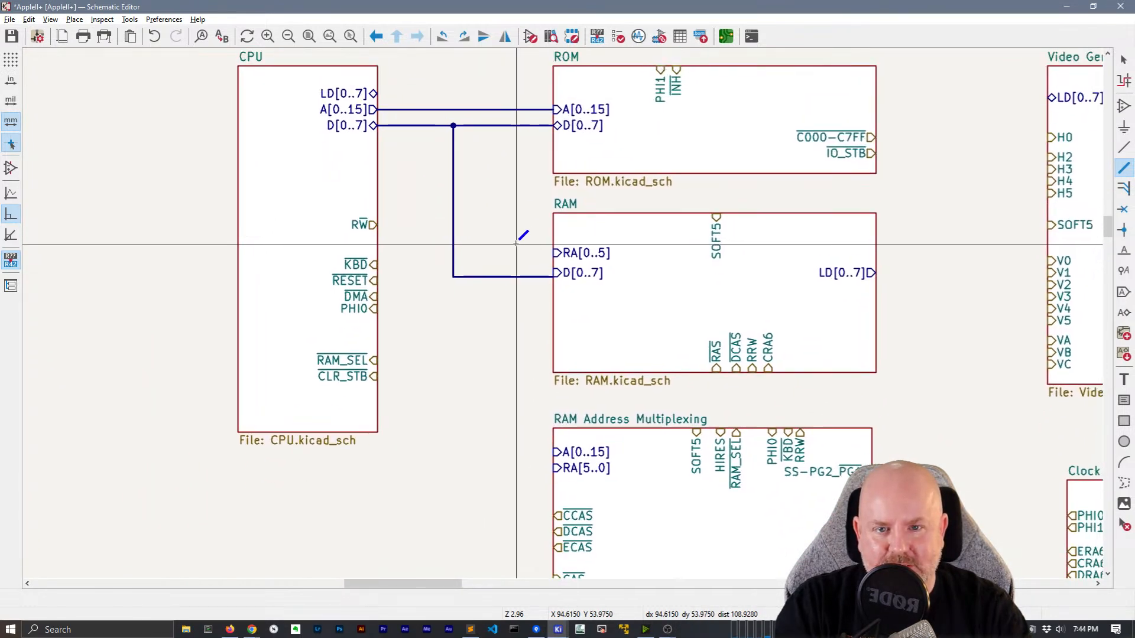
click(552, 452)
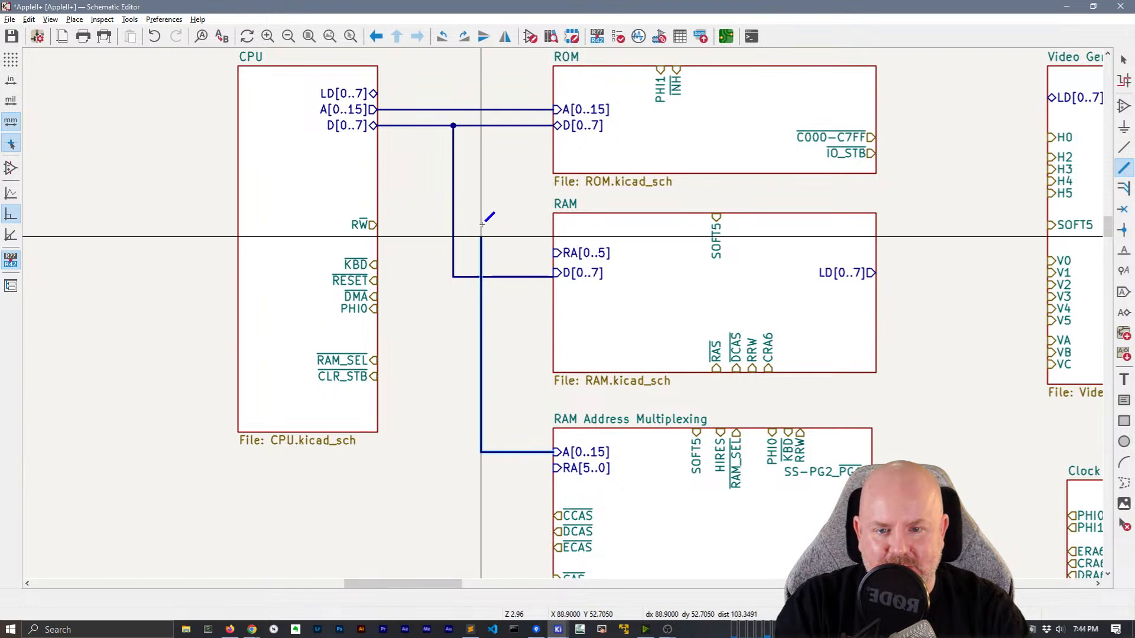
click(473, 109)
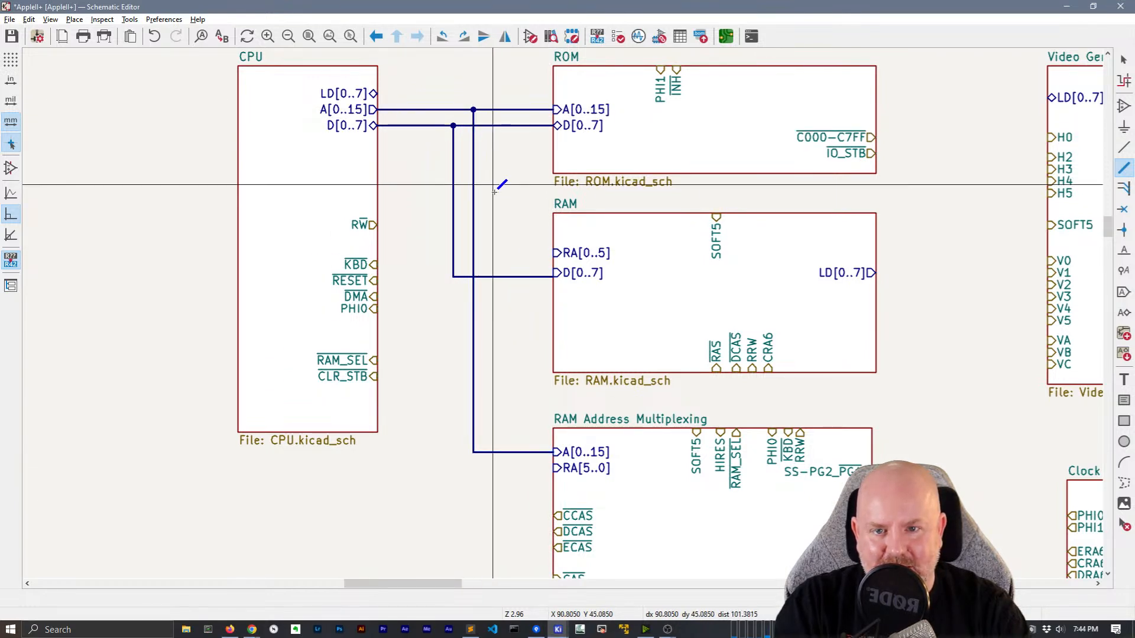
click(556, 468)
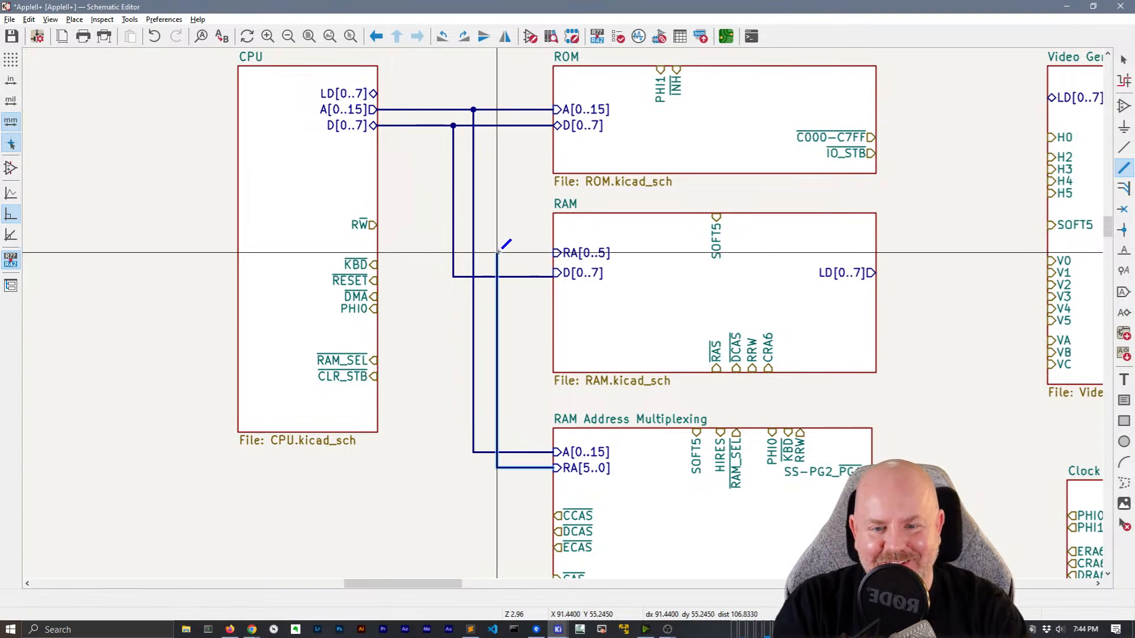
click(497, 252)
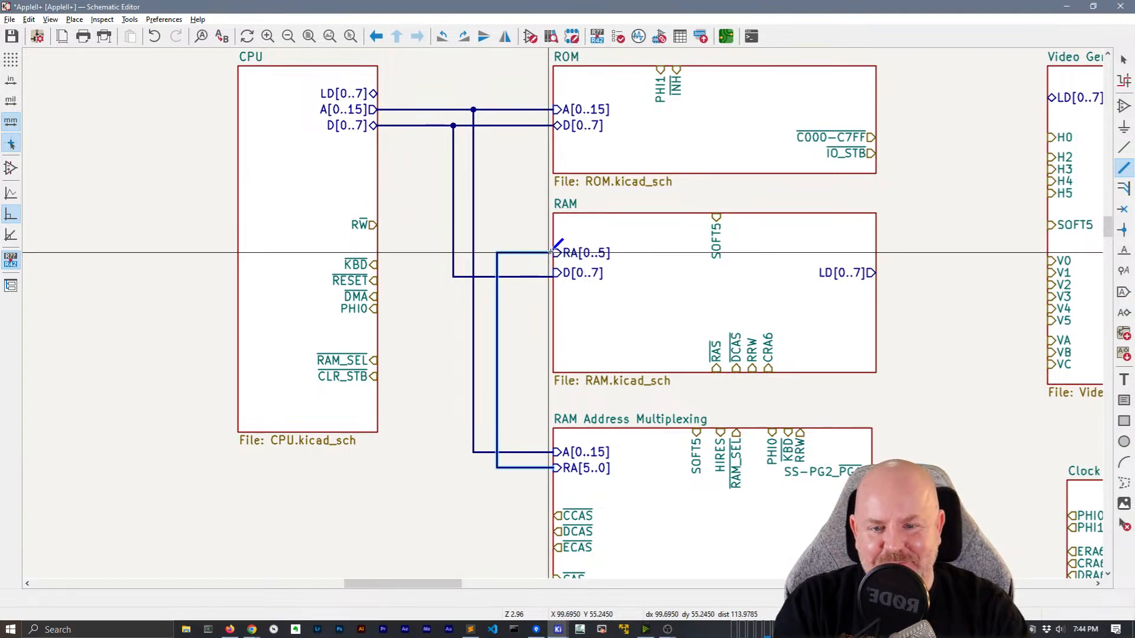
click(553, 253)
Join the Connectors sheet's A[0..15] and D[0..7] pins onto the CPU address and data buses
scroll(562, 311, down, 3)
scroll(500, 343, up, 2)
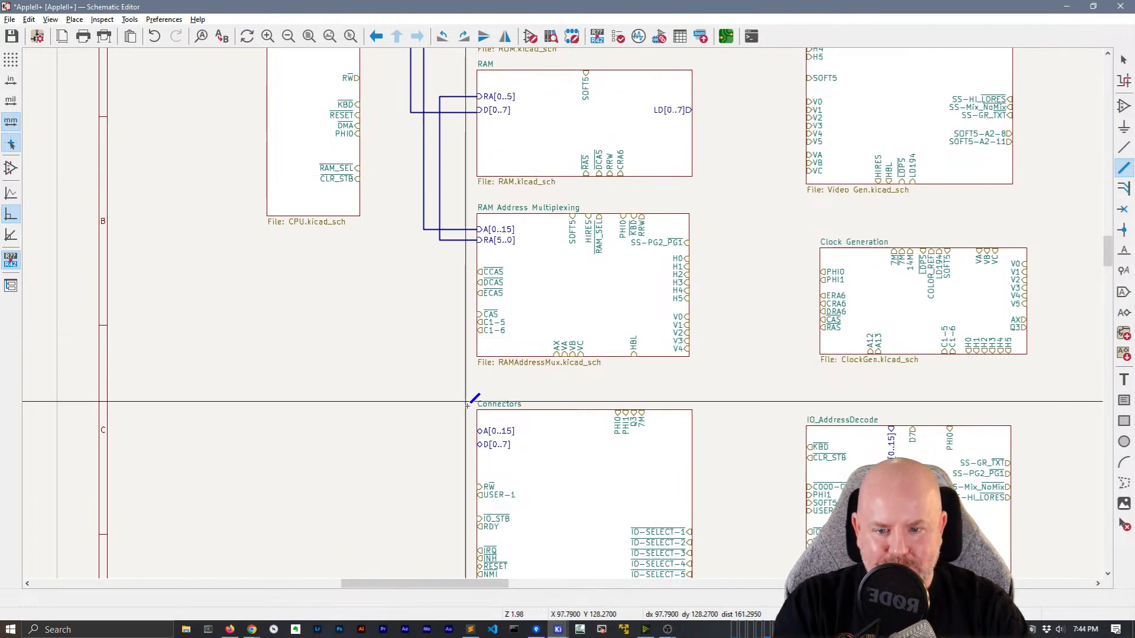
click(477, 430)
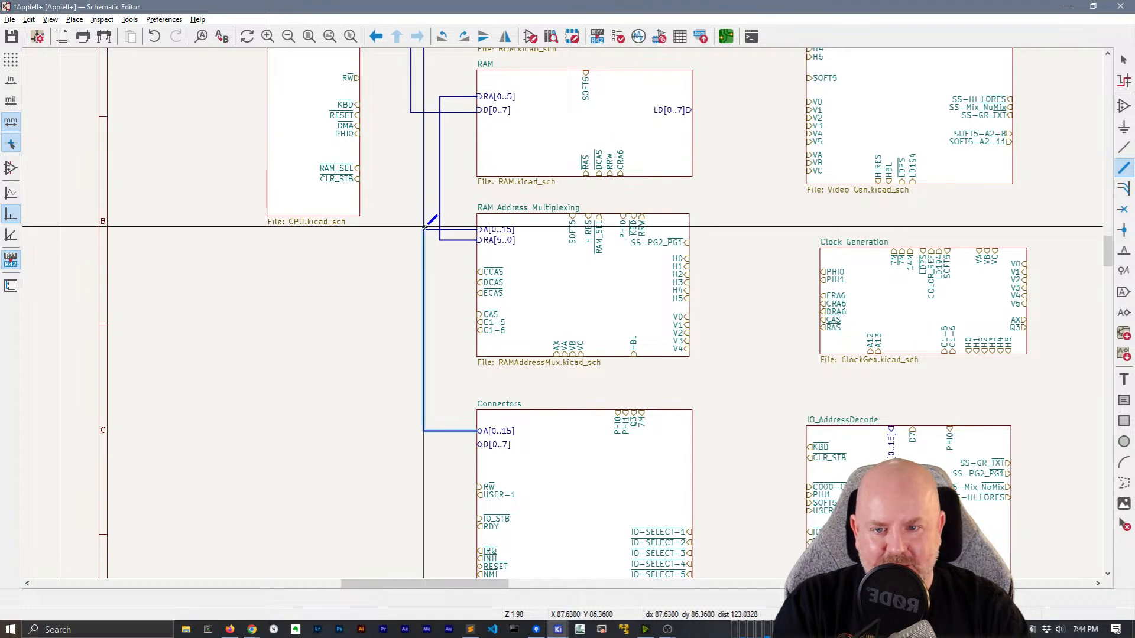
click(424, 228)
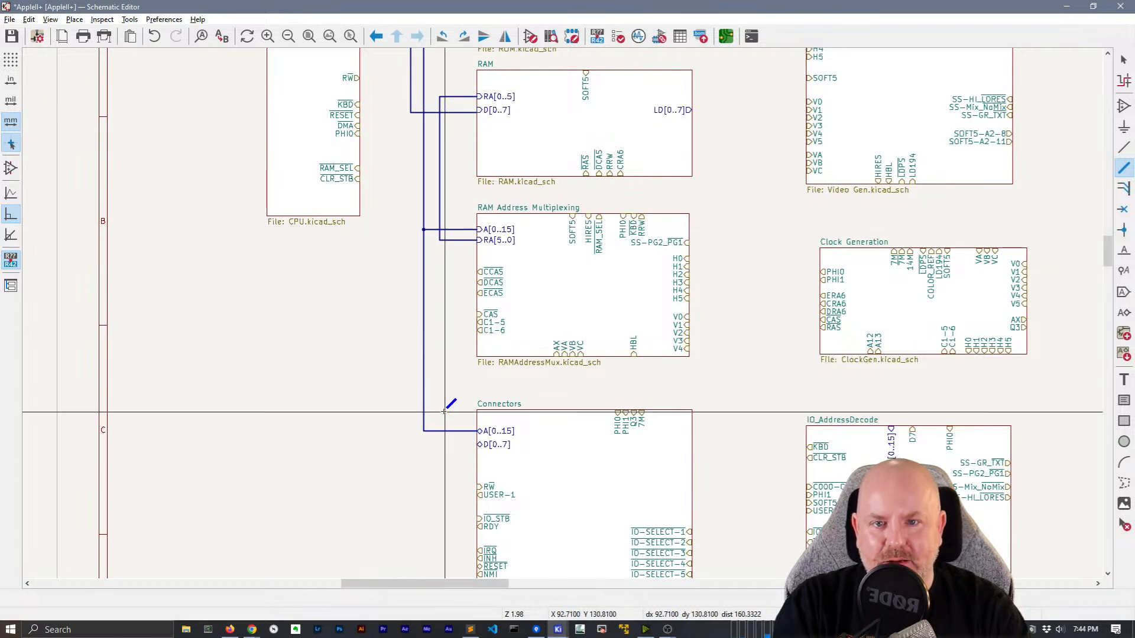
click(479, 444)
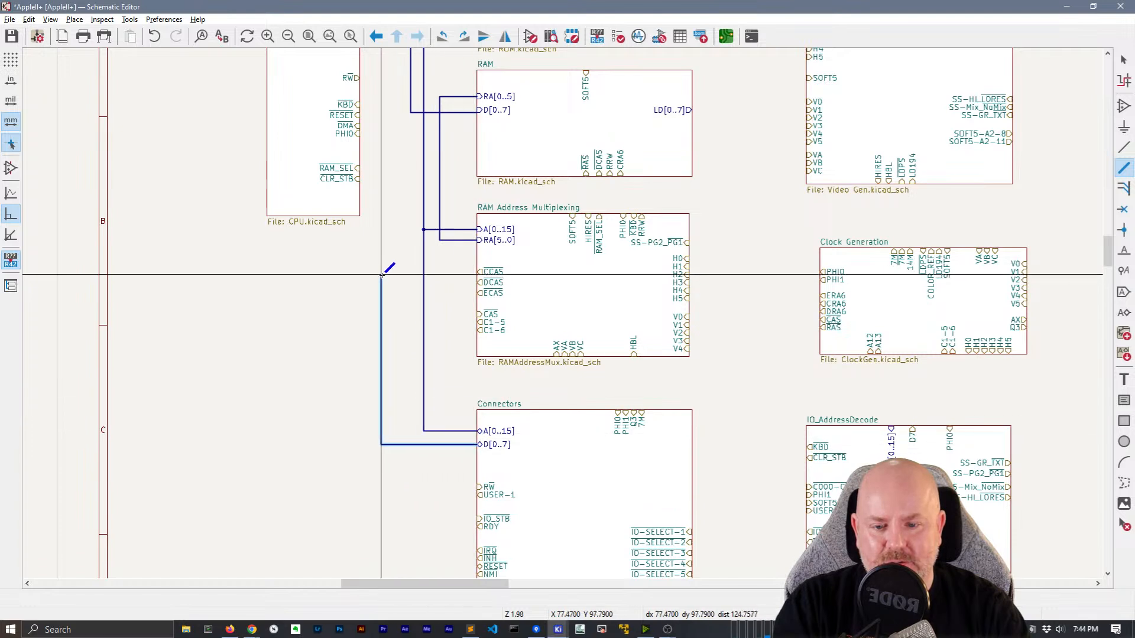
click(410, 112)
middle_drag(388, 217, 293, 322)
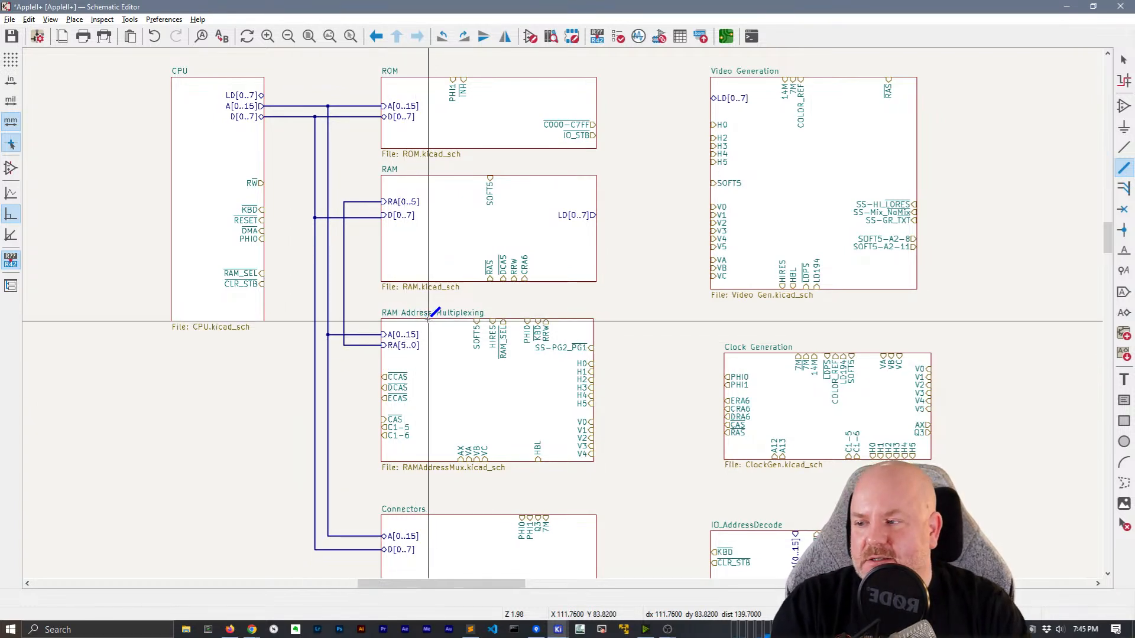
Move the vertical A[0..15] bus segment so it meets the CPU–ROM address bus
scroll(382, 253, up, 2)
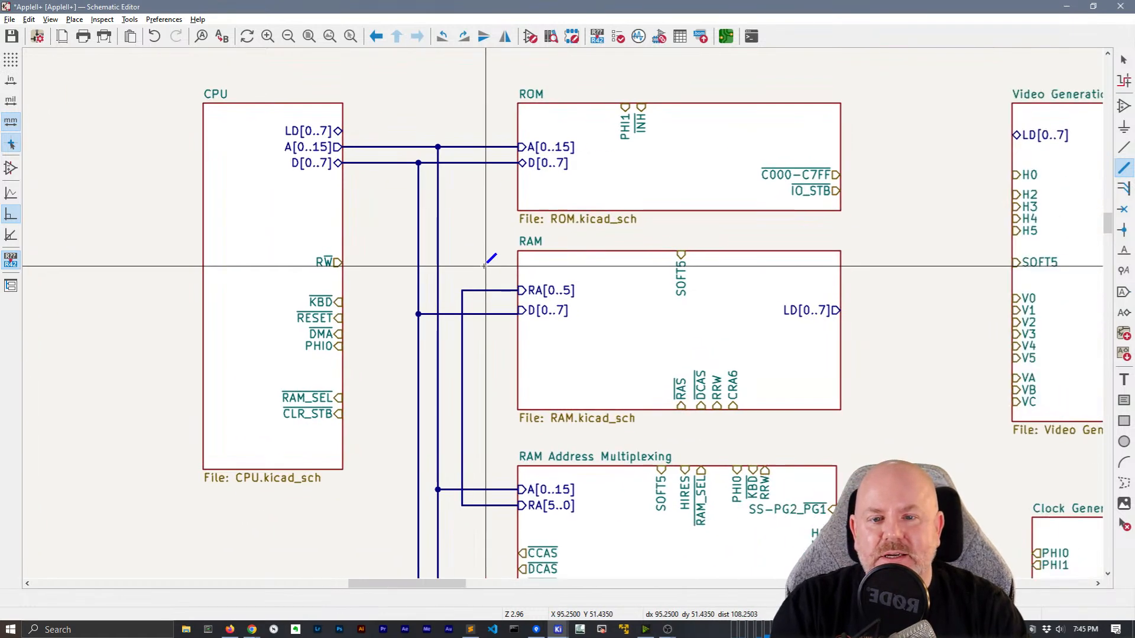
key(g)
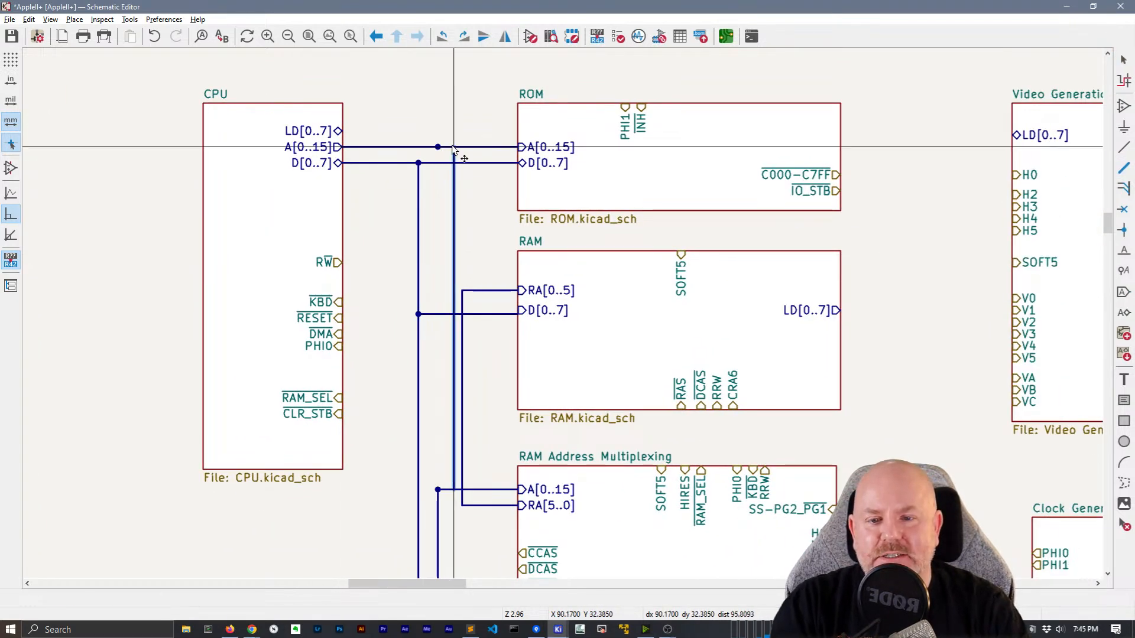
scroll(527, 499, down, 2)
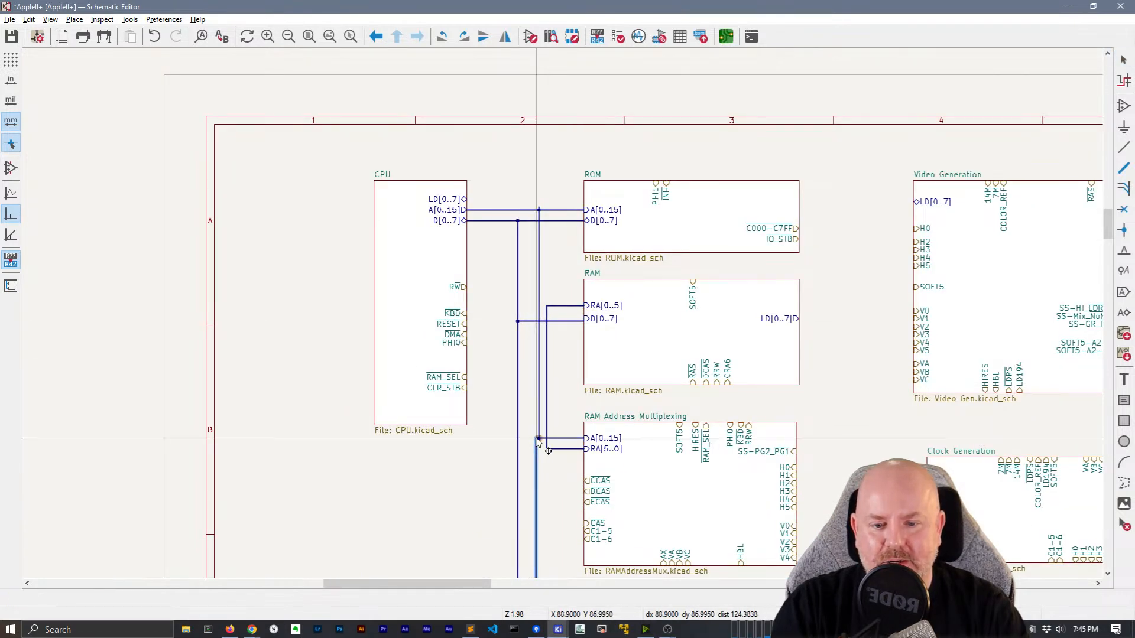
middle_drag(524, 359, 418, 361)
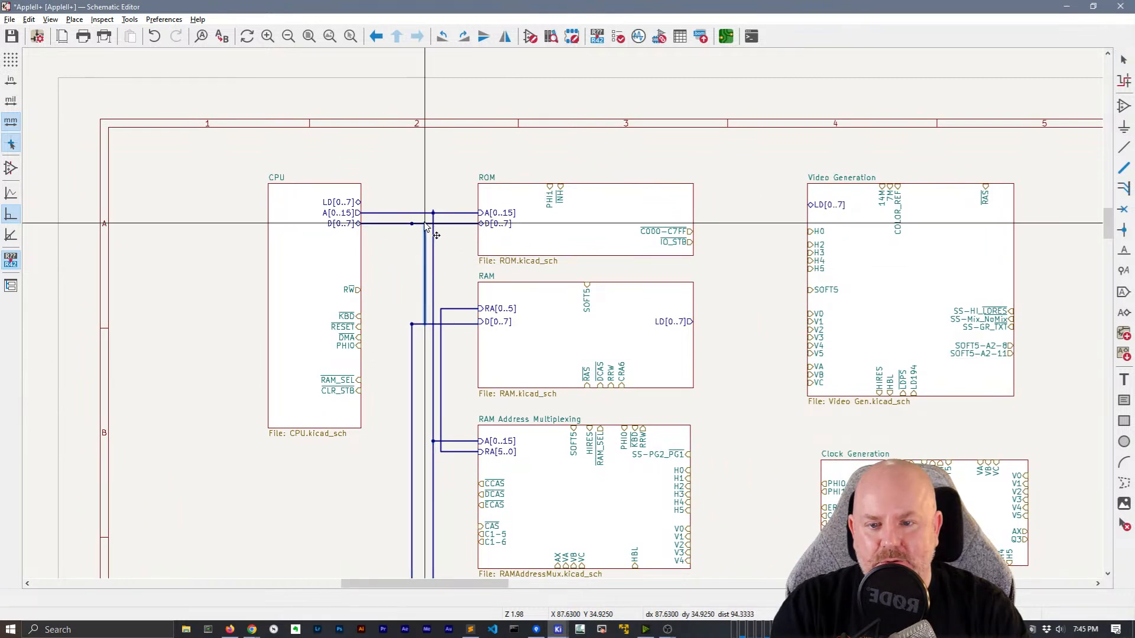
click(425, 327)
scroll(425, 327, down, 2)
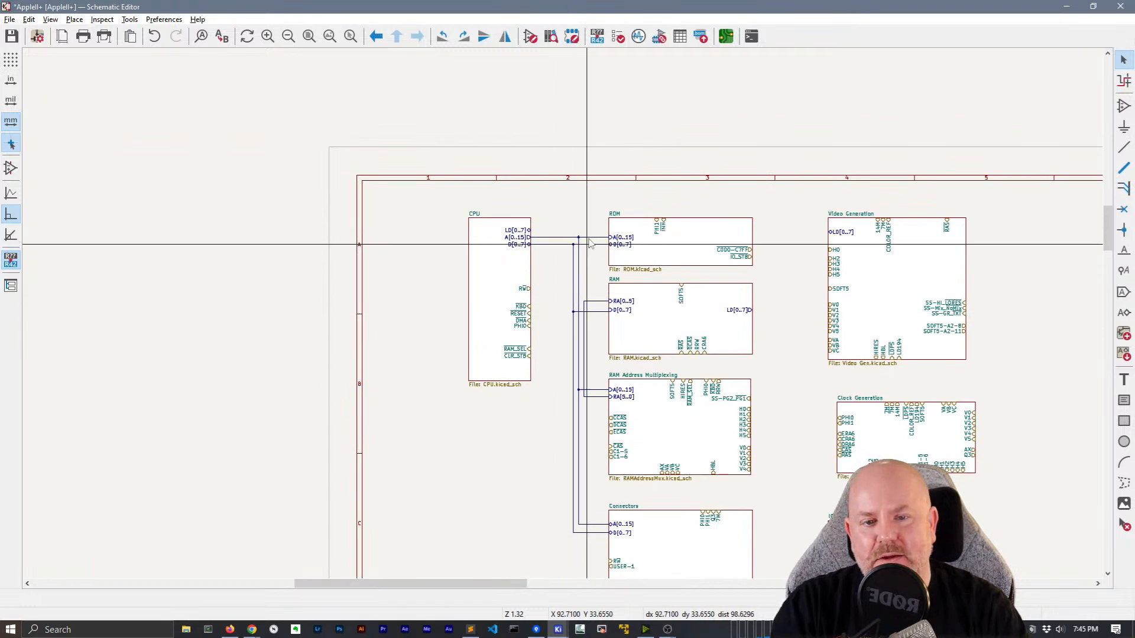
scroll(585, 245, up, 8)
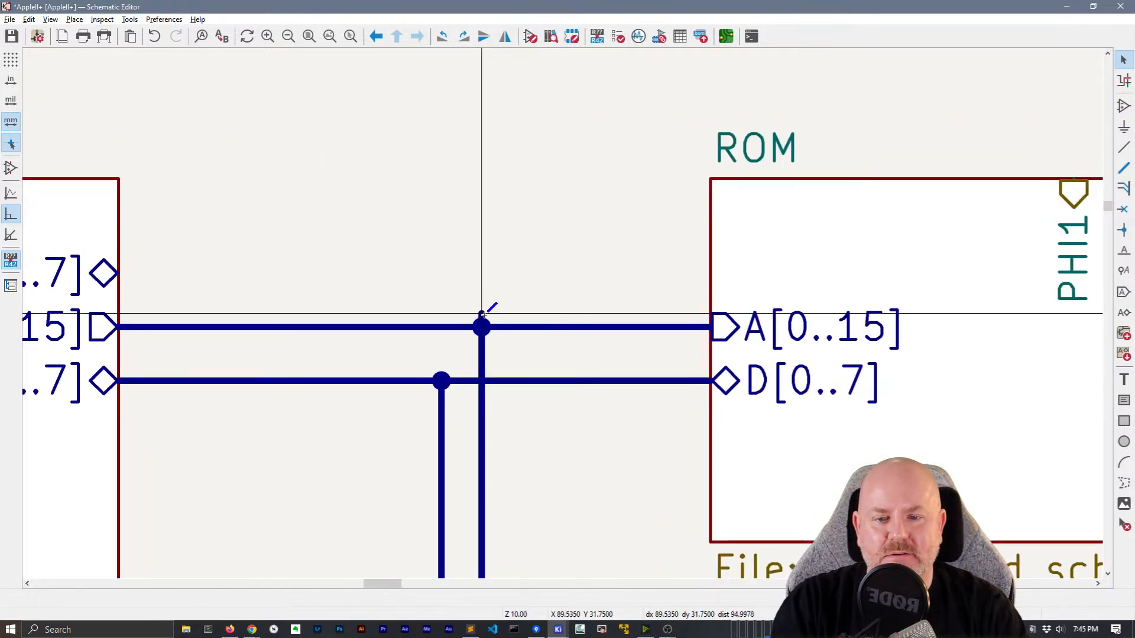
key(Escape)
Box-select around the A bus junction to check it, then pan to the Connectors sheet
drag(466, 275, 492, 326)
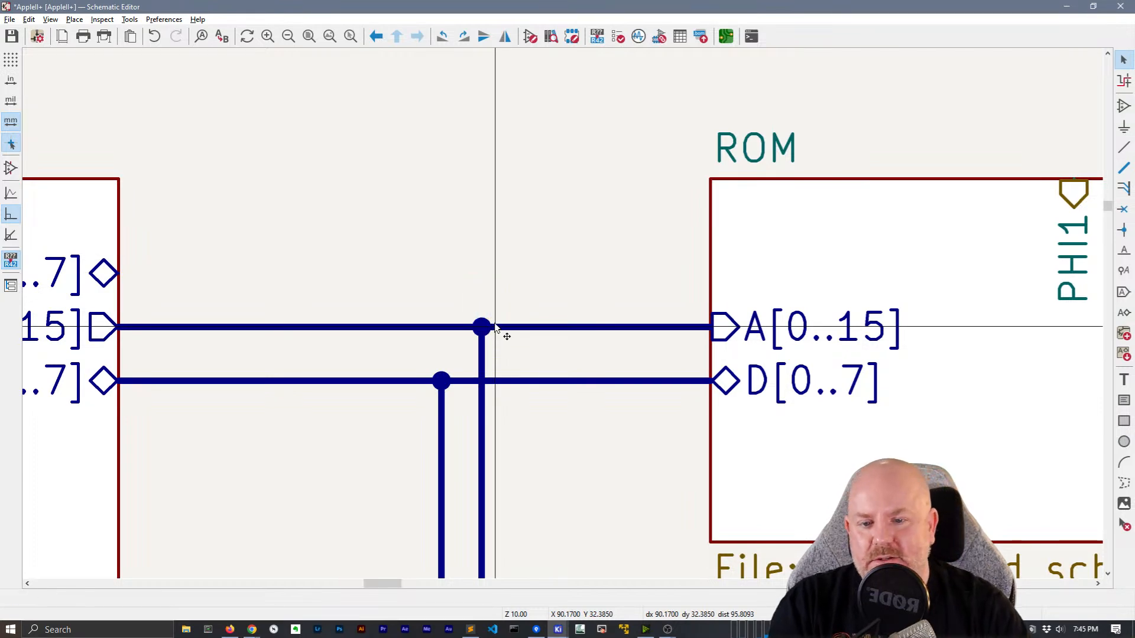
scroll(496, 328, down, 5)
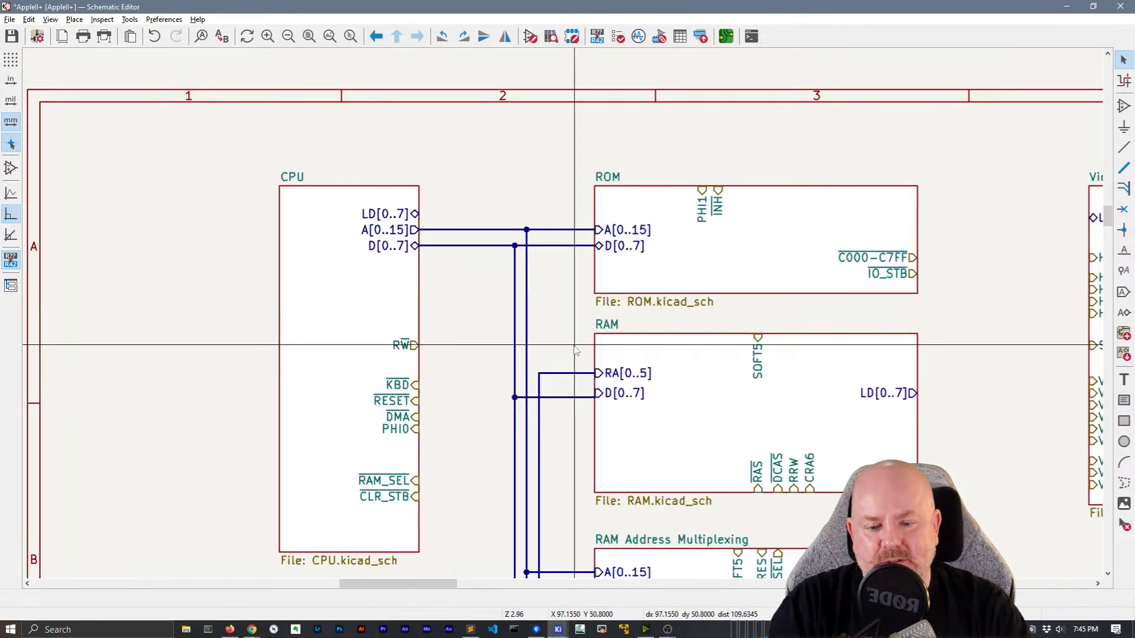
middle_drag(571, 376, 430, 168)
scroll(431, 170, down, 1)
middle_drag(660, 447, 467, 406)
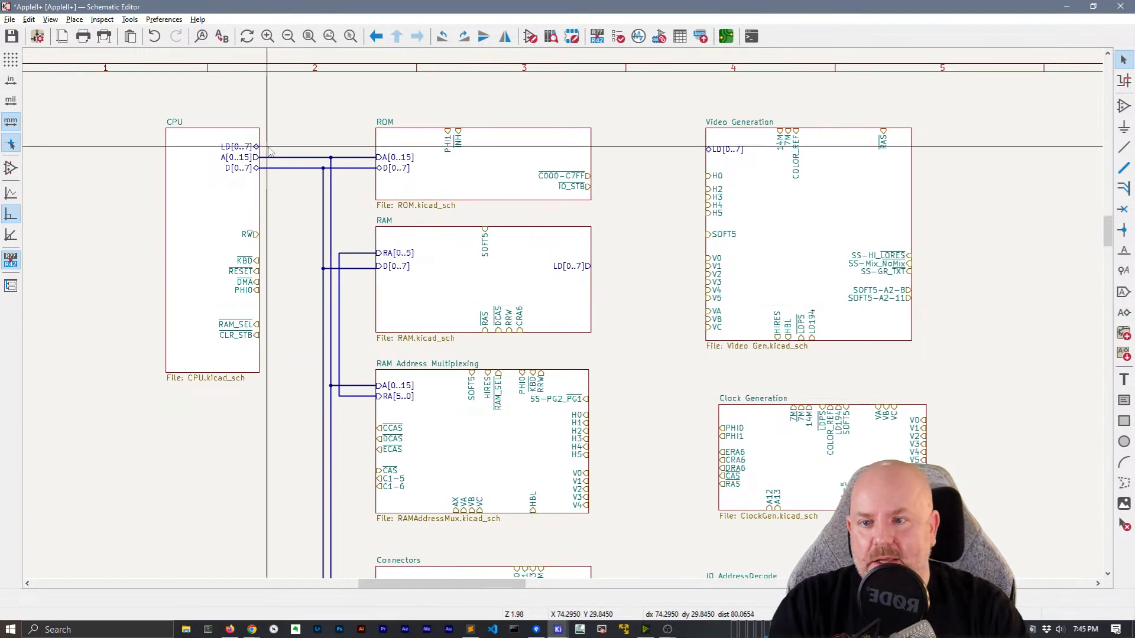
Route a wire from the CPU's LD[0..7] pin over the ROM sheet to Video Generation's LD[0..7]
key(w)
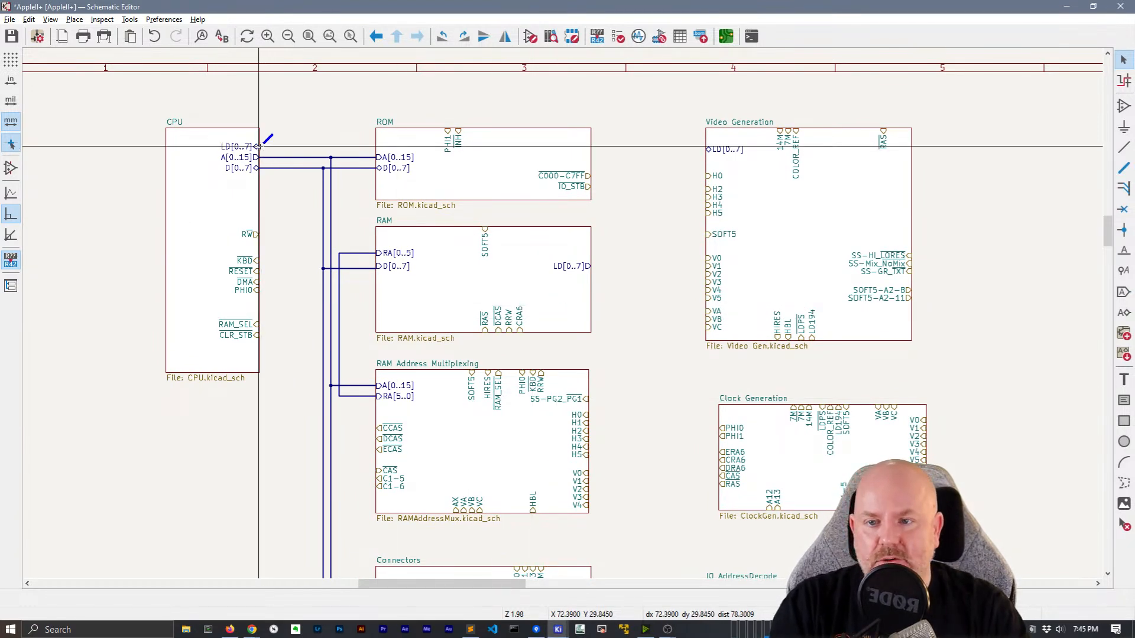
click(258, 146)
click(294, 107)
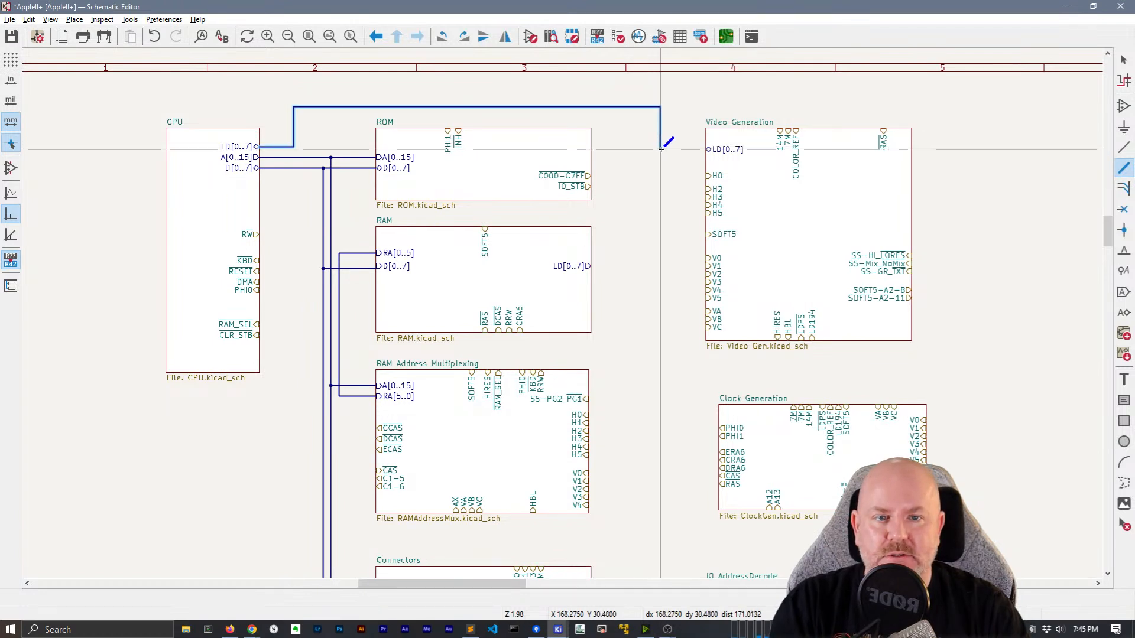
click(708, 149)
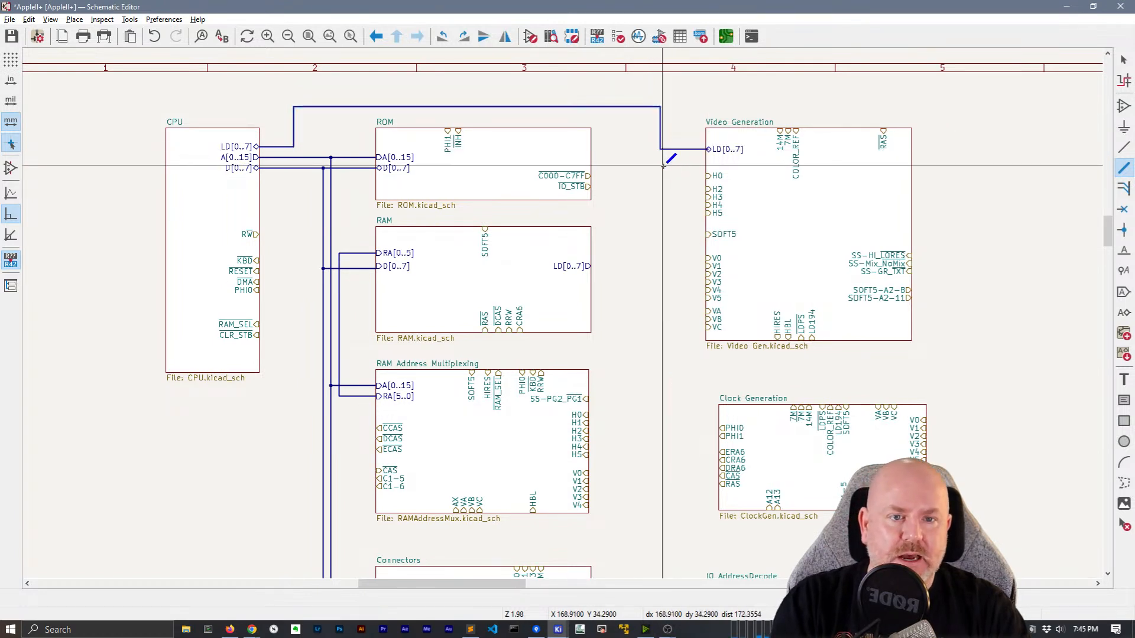
Replace the last horizontal segment with a new wire into Video Generation's LD[0..7] pin
scroll(708, 149, up, 6)
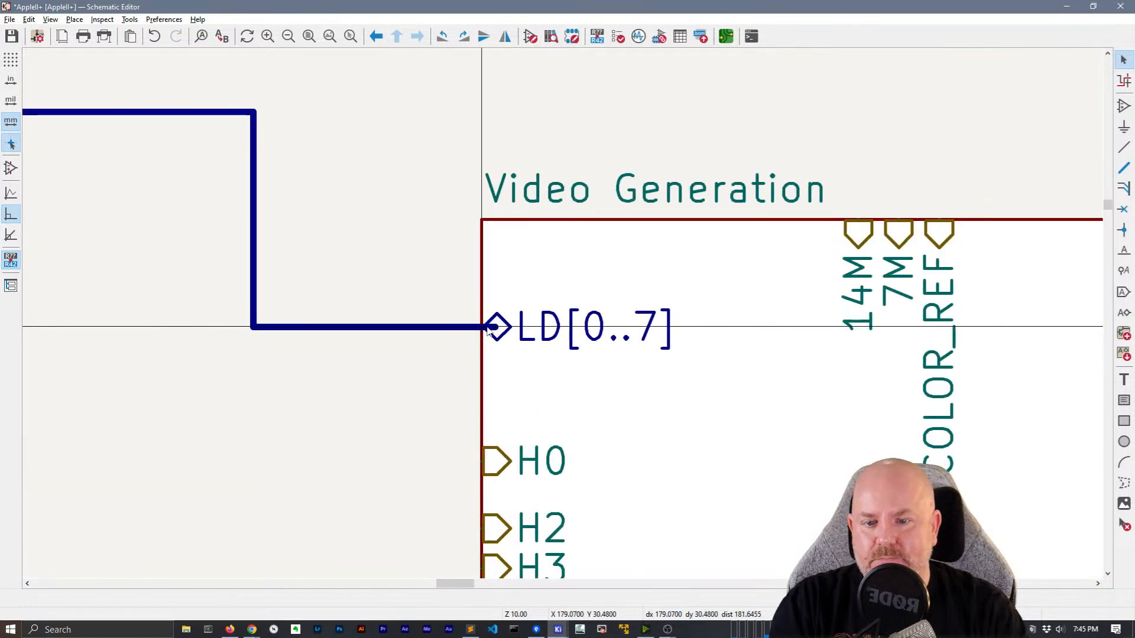
key(Delete)
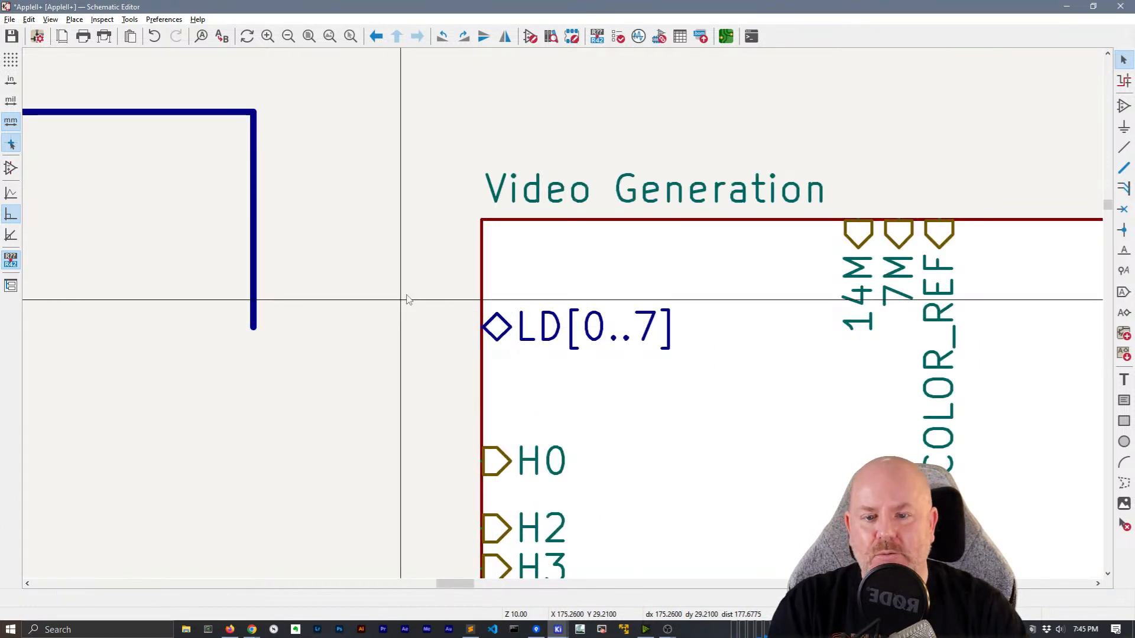
key(w)
click(482, 327)
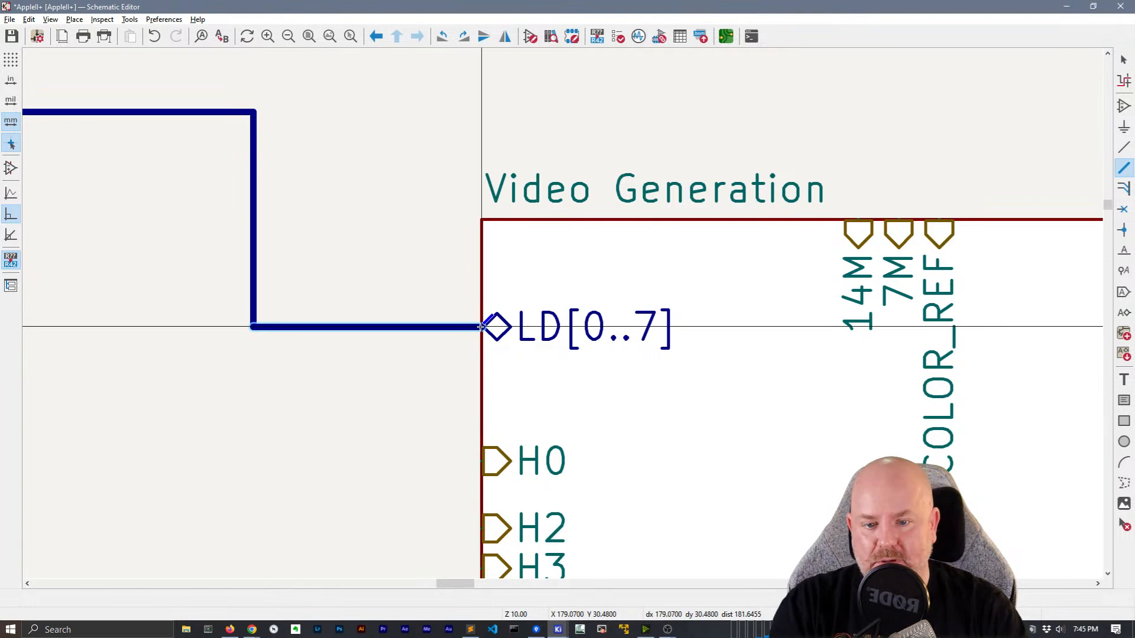
key(Escape)
scroll(422, 385, down, 6)
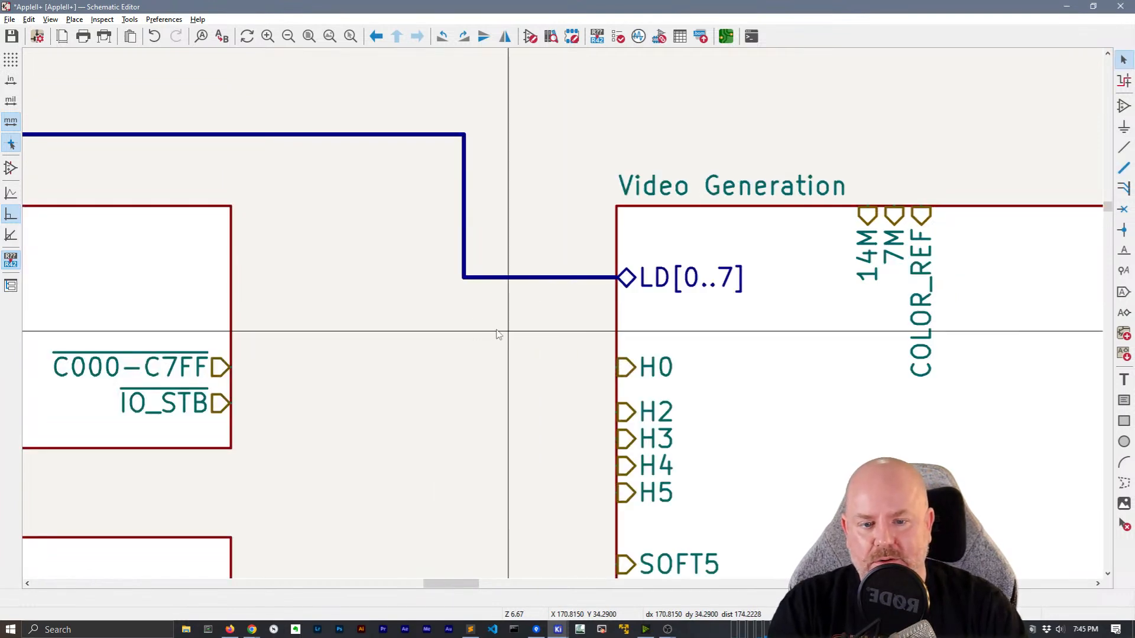
middle_drag(514, 320, 590, 257)
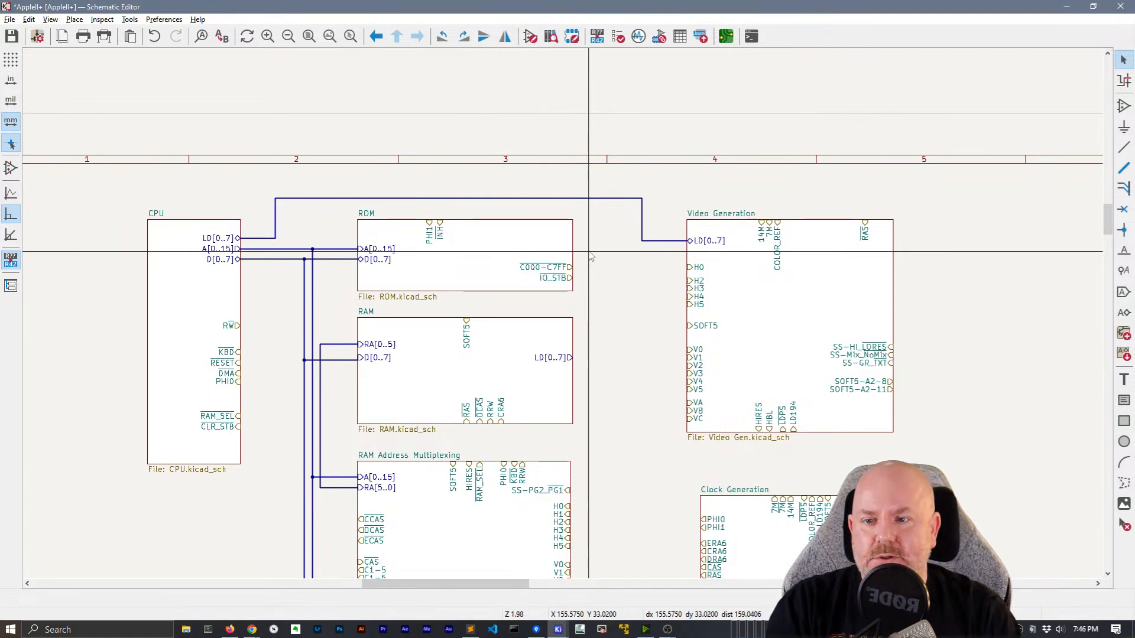
Wire RAM's LD[0..7] pin onto the existing CPU–Video Generation LD line at a junction
middle_drag(628, 293, 532, 292)
key(w)
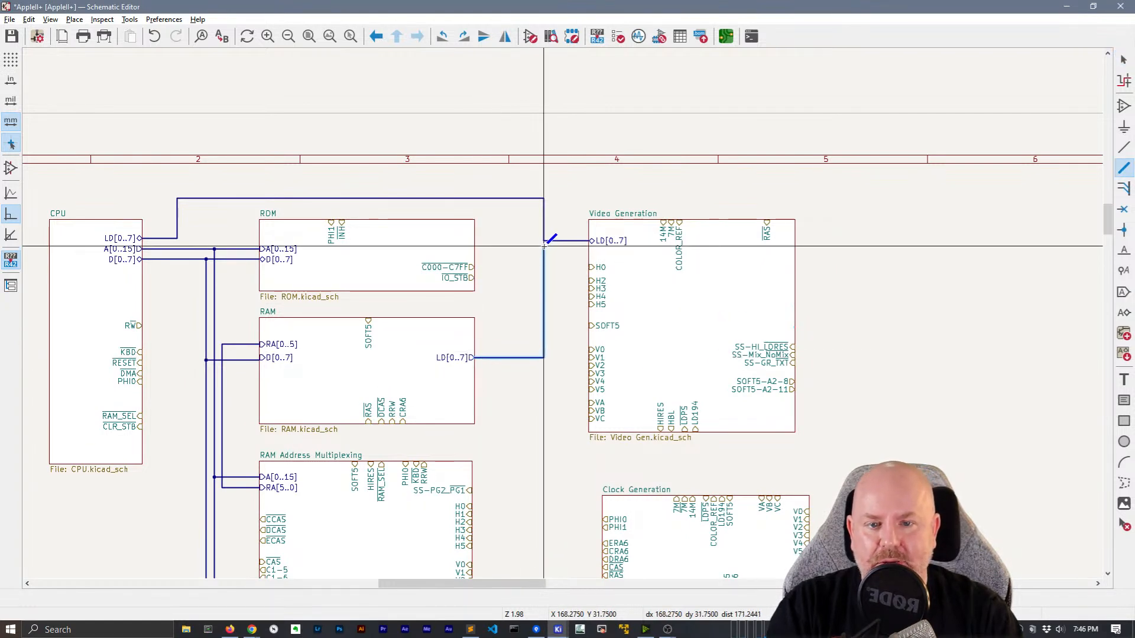
click(543, 241)
key(Escape)
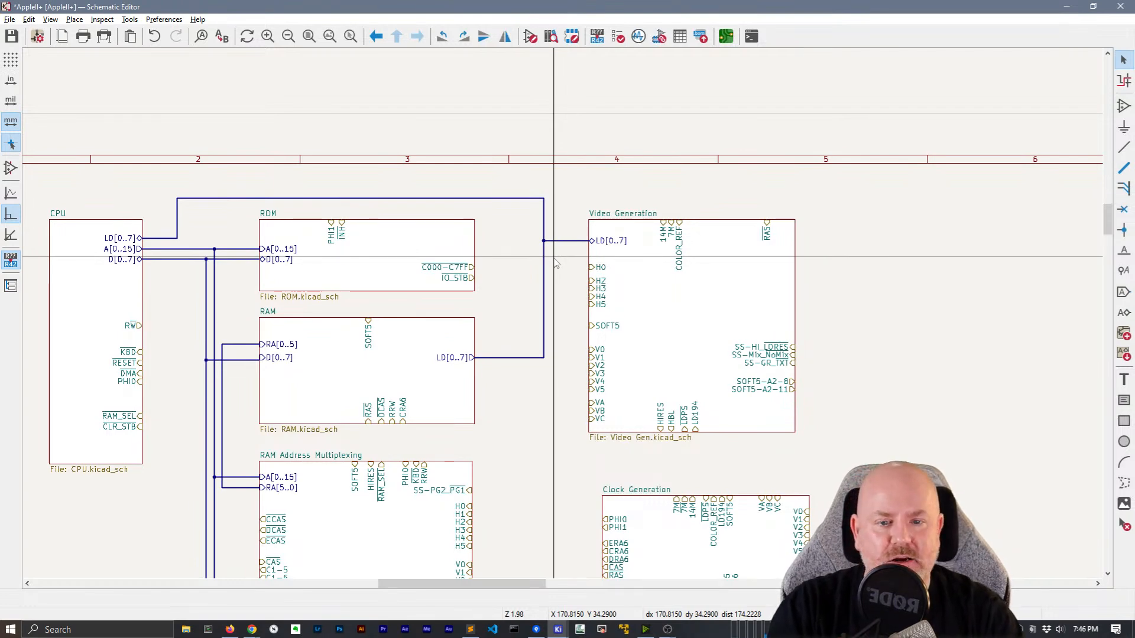
middle_drag(529, 375, 573, 291)
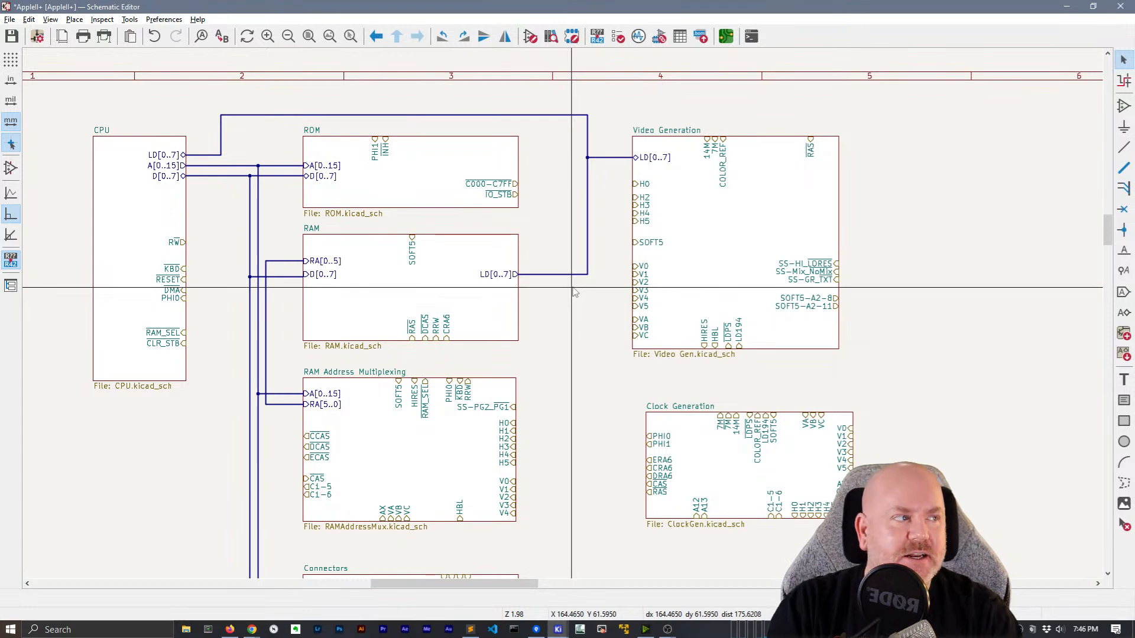
scroll(574, 291, down, 2)
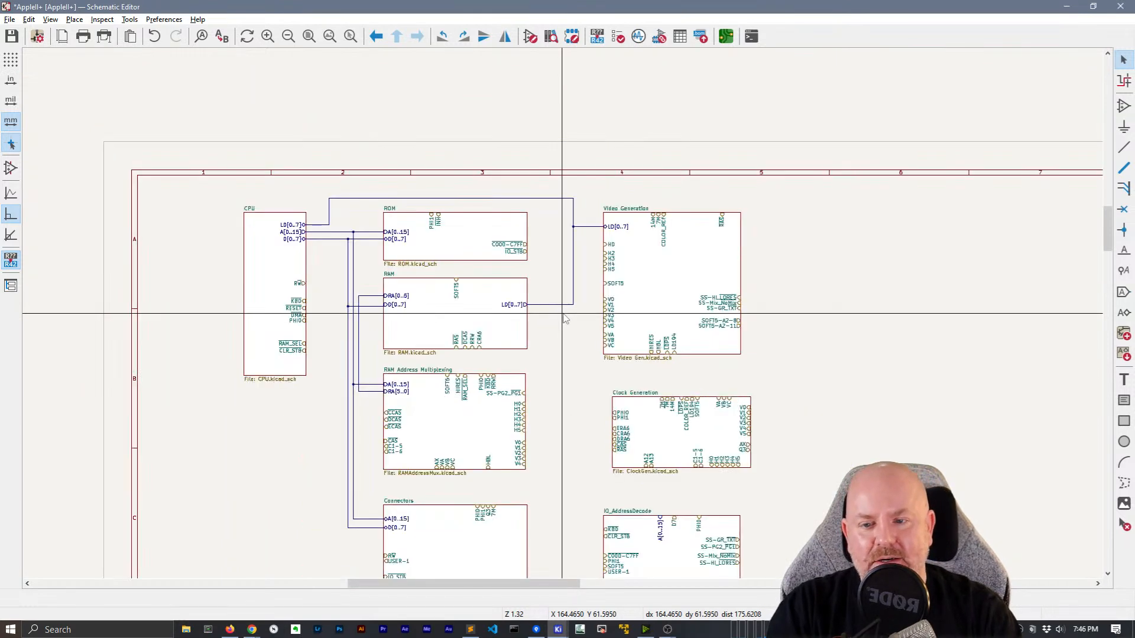
middle_drag(548, 394, 522, 217)
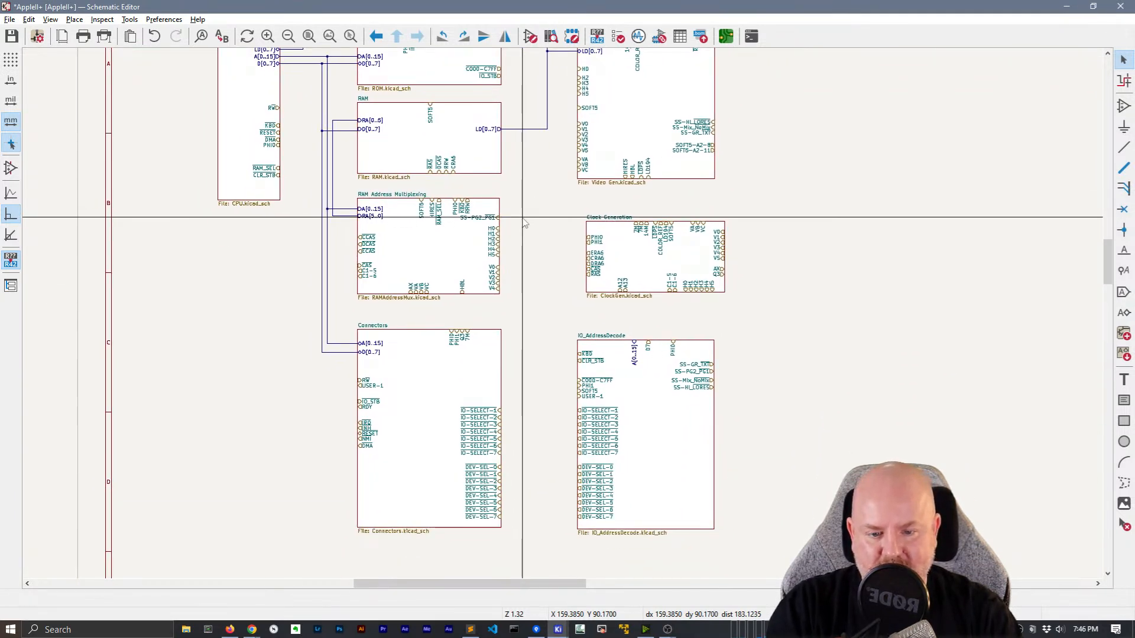
middle_drag(524, 223, 459, 336)
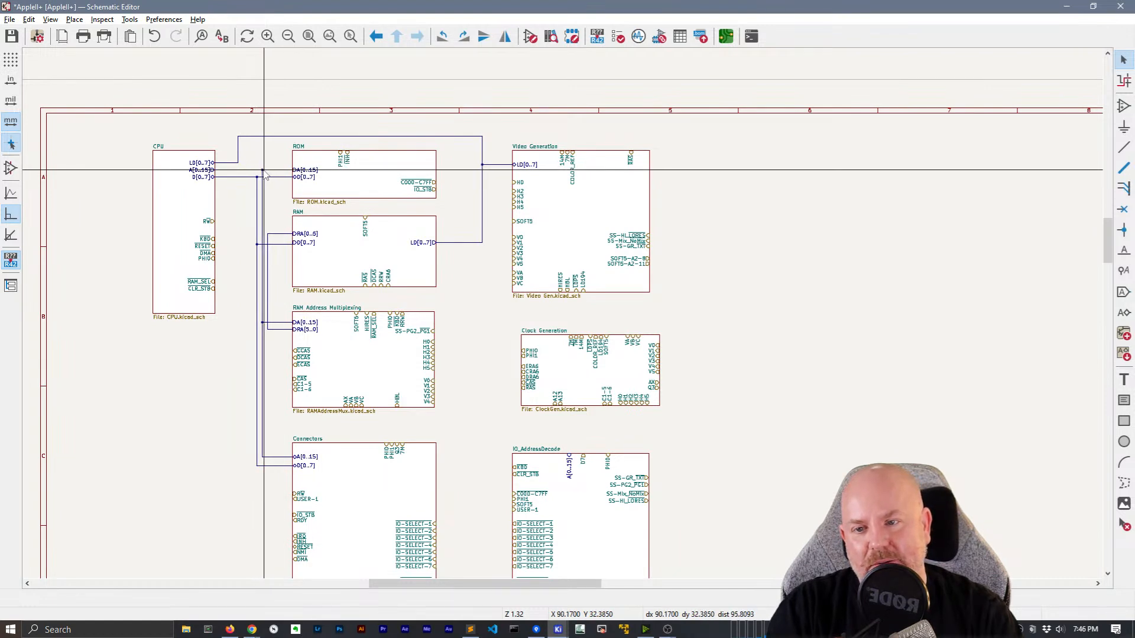
Start a bus at the A[0..15] junction with a corner above the ROM sheet, toward IO_AddressDecode
key(b)
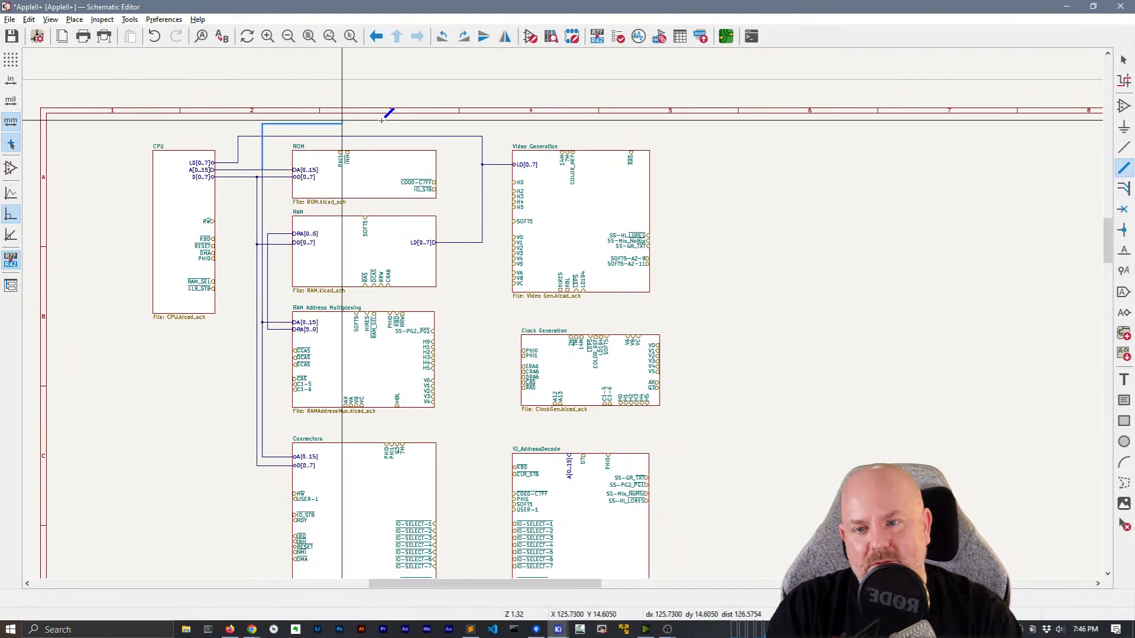
click(713, 124)
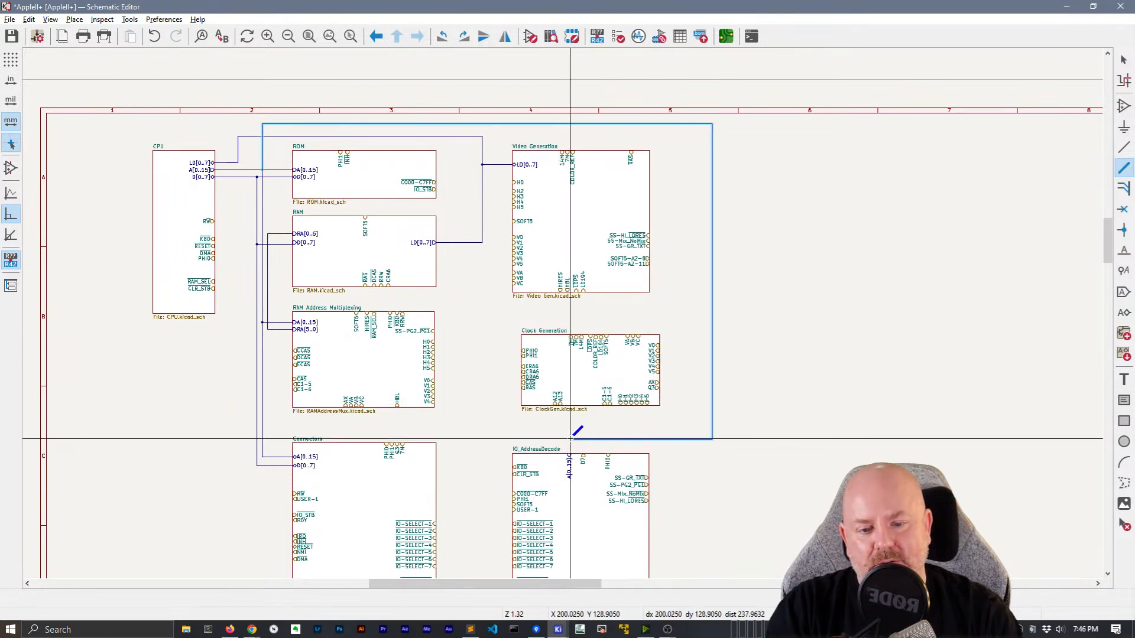
scroll(563, 313, up, 6)
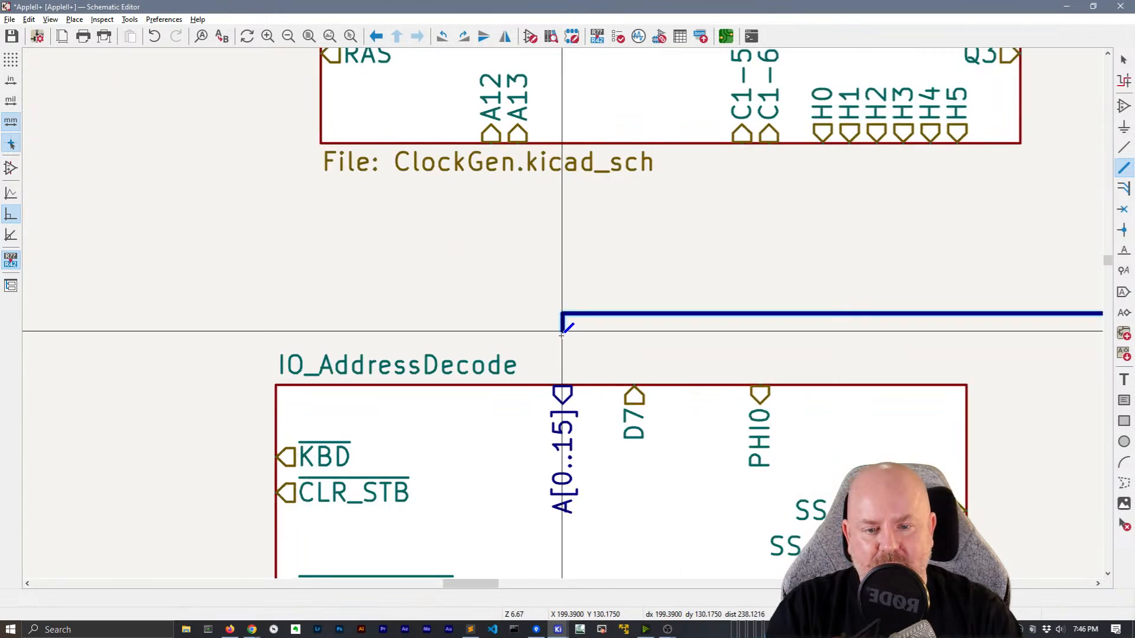
scroll(483, 339, down, 6)
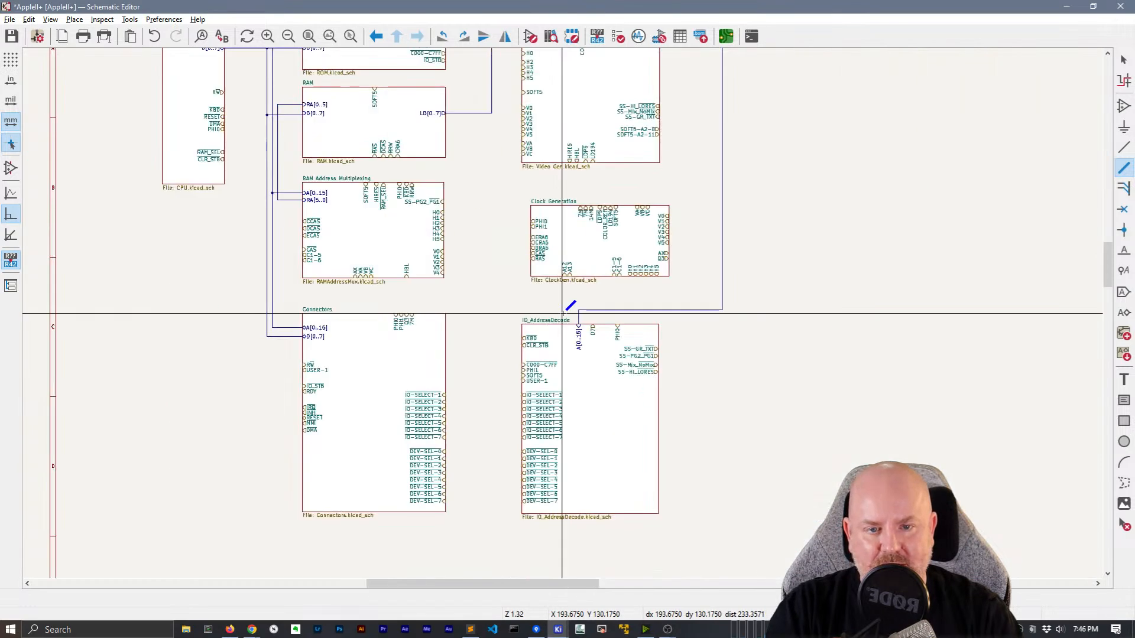
scroll(532, 165, up, 1)
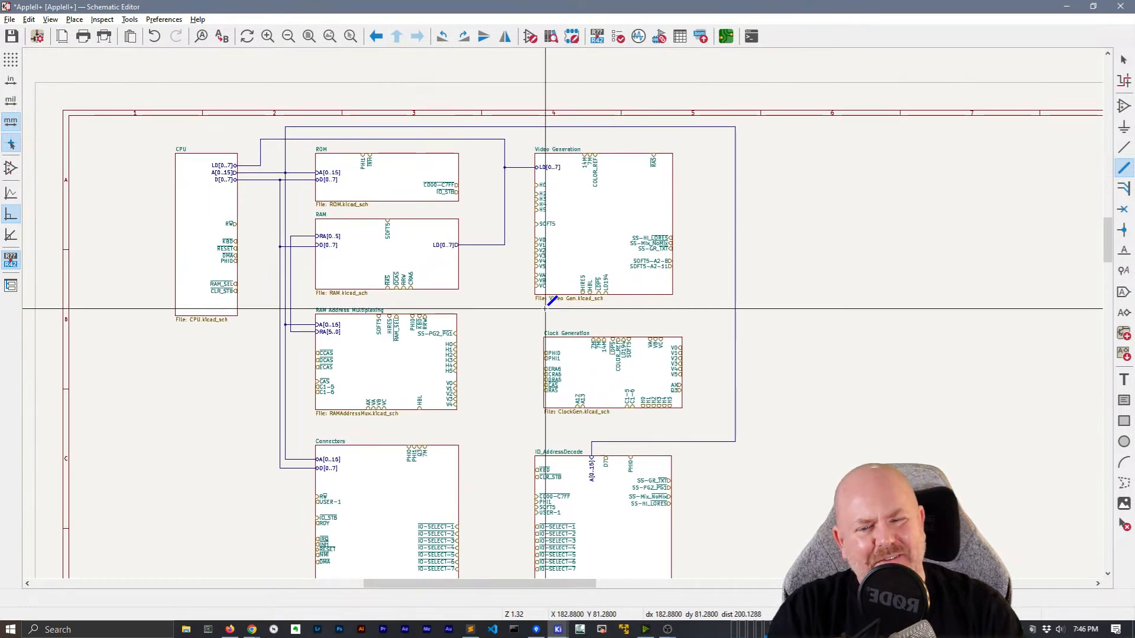
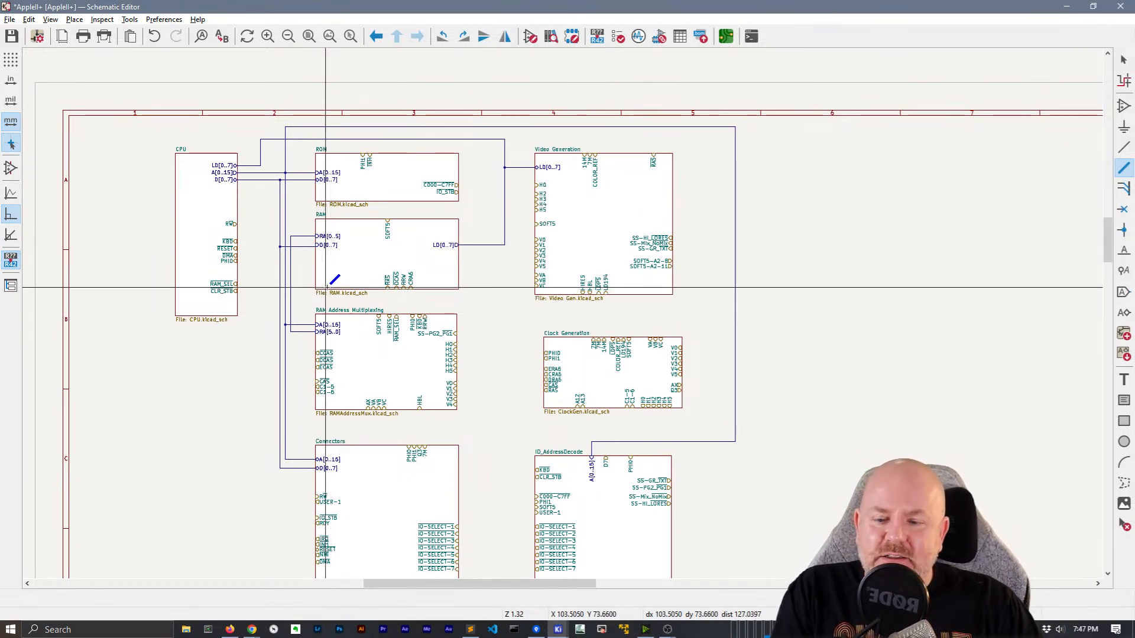
Run a wire from the Connectors sheet's RW pin up to the CPU sheet's RW pin
key(Escape)
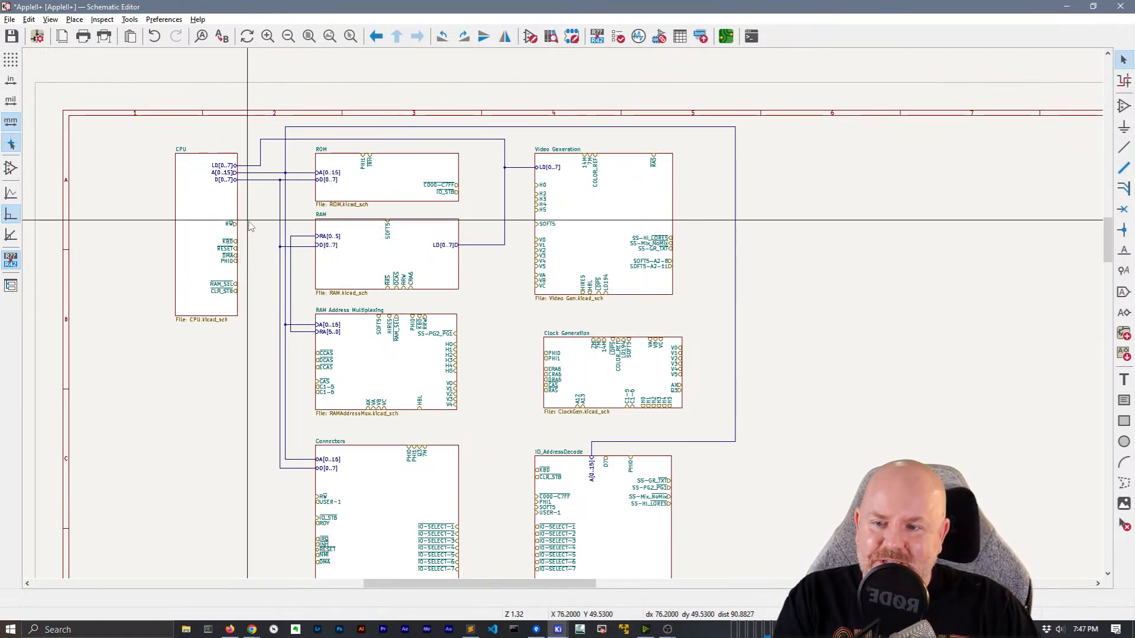
scroll(266, 285, down, 2)
middle_drag(264, 281, 267, 255)
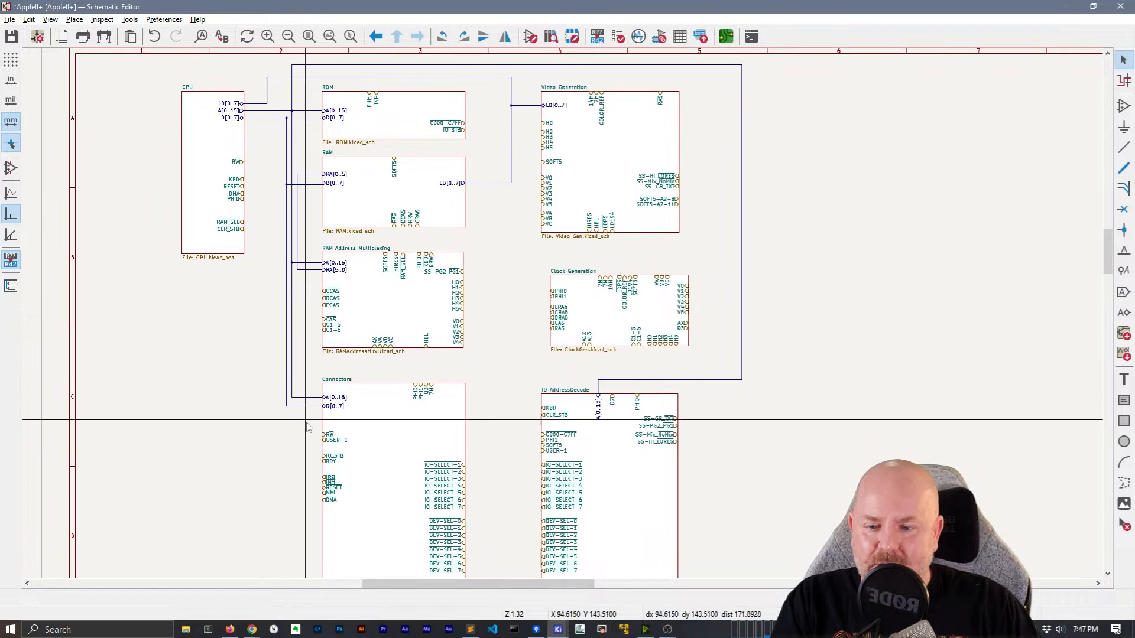
scroll(307, 428, up, 2)
click(586, 321)
middle_drag(480, 198, 437, 480)
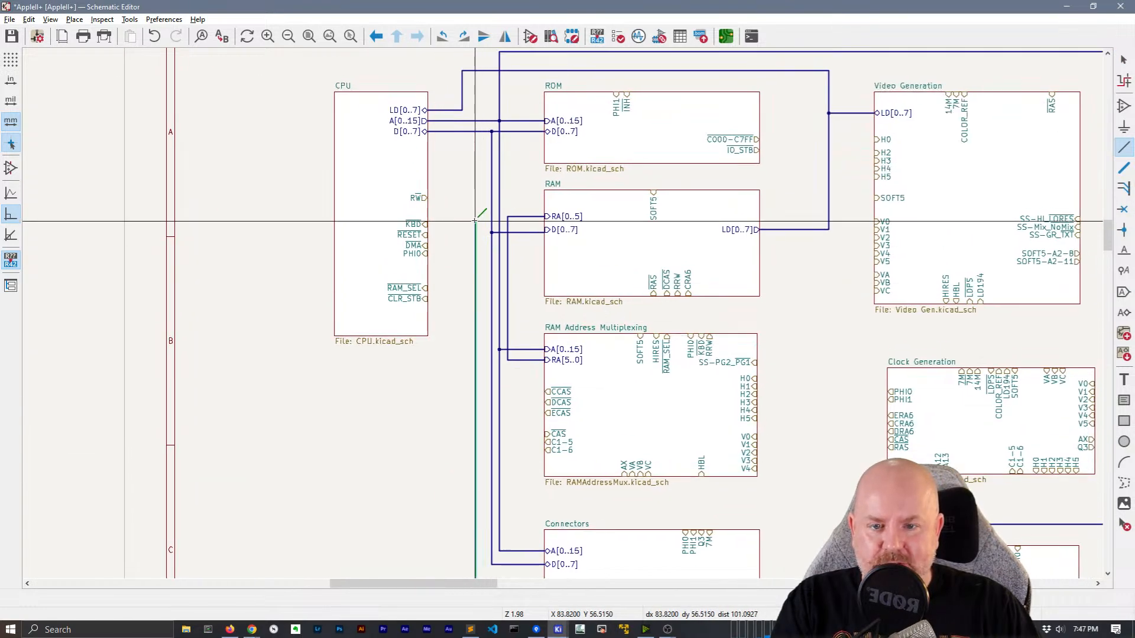
click(426, 199)
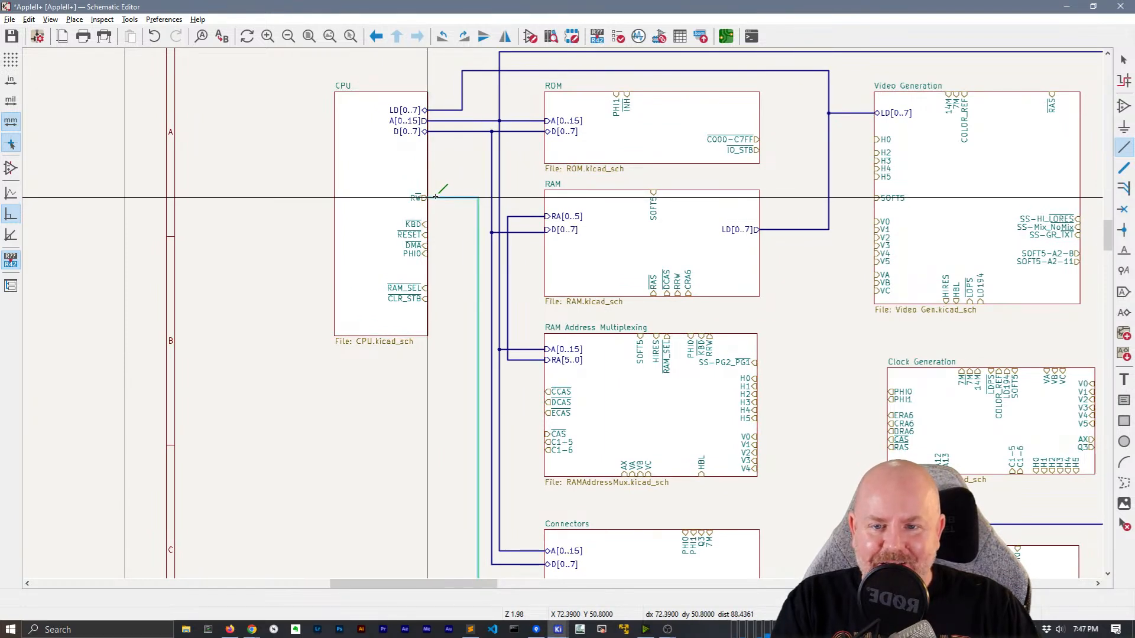
key(Escape)
middle_drag(441, 287, 347, 210)
scroll(348, 209, down, 1)
middle_drag(557, 323, 322, 151)
Wire IO-SELECT-1 to IO_AddressDecode, repeat it down through DEV-SEL-7, and delete the stray extra wire
scroll(609, 485, up, 3)
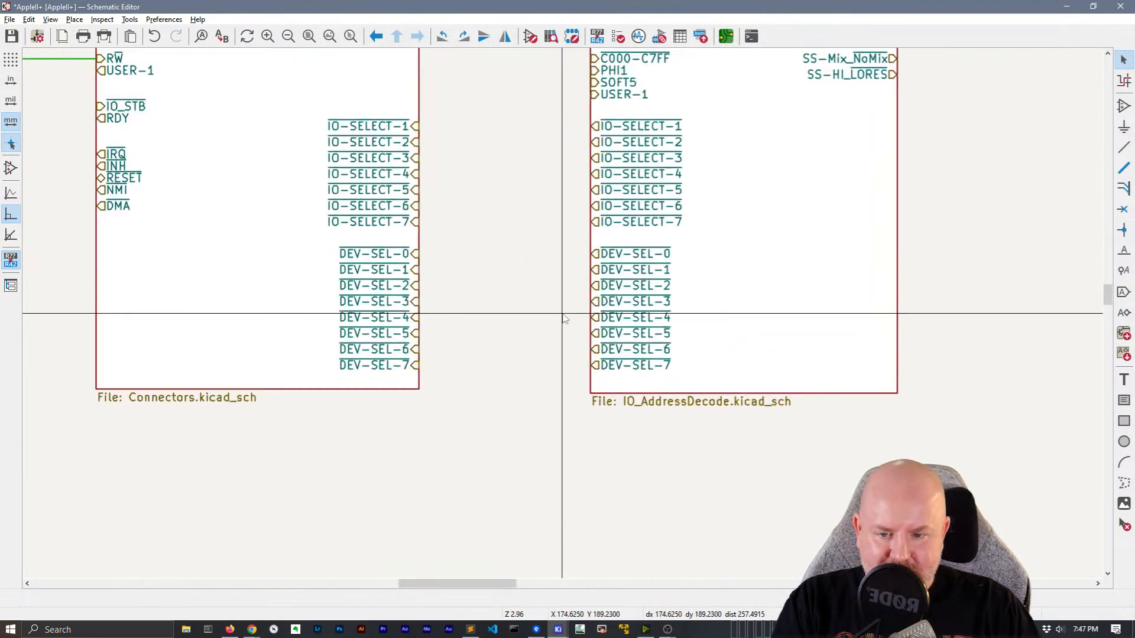
key(w)
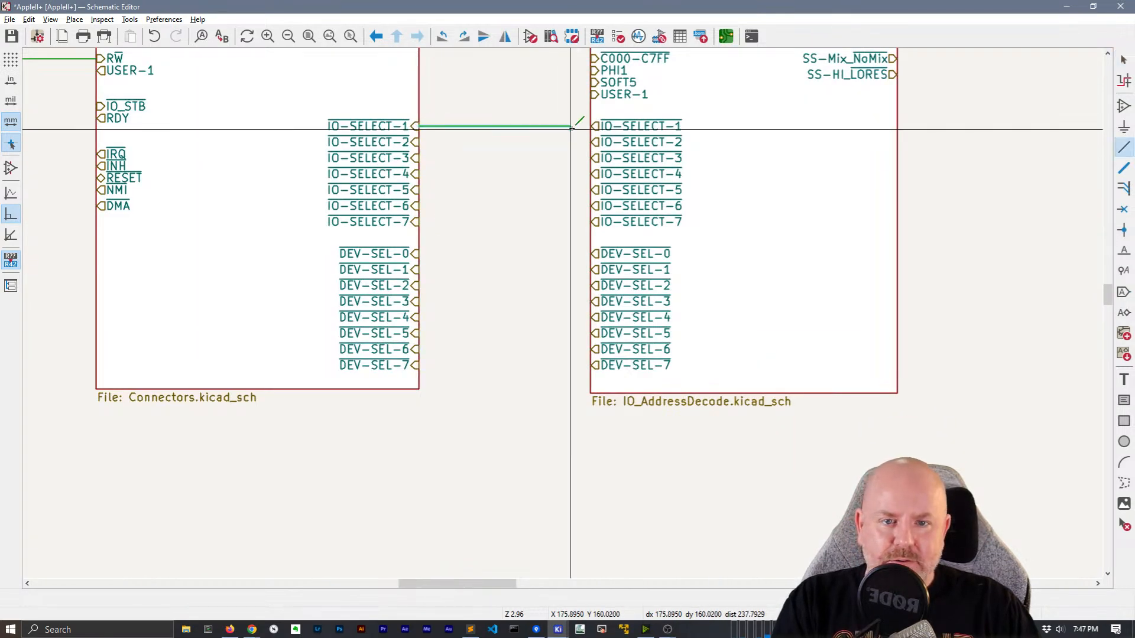
click(593, 126)
key(Escape)
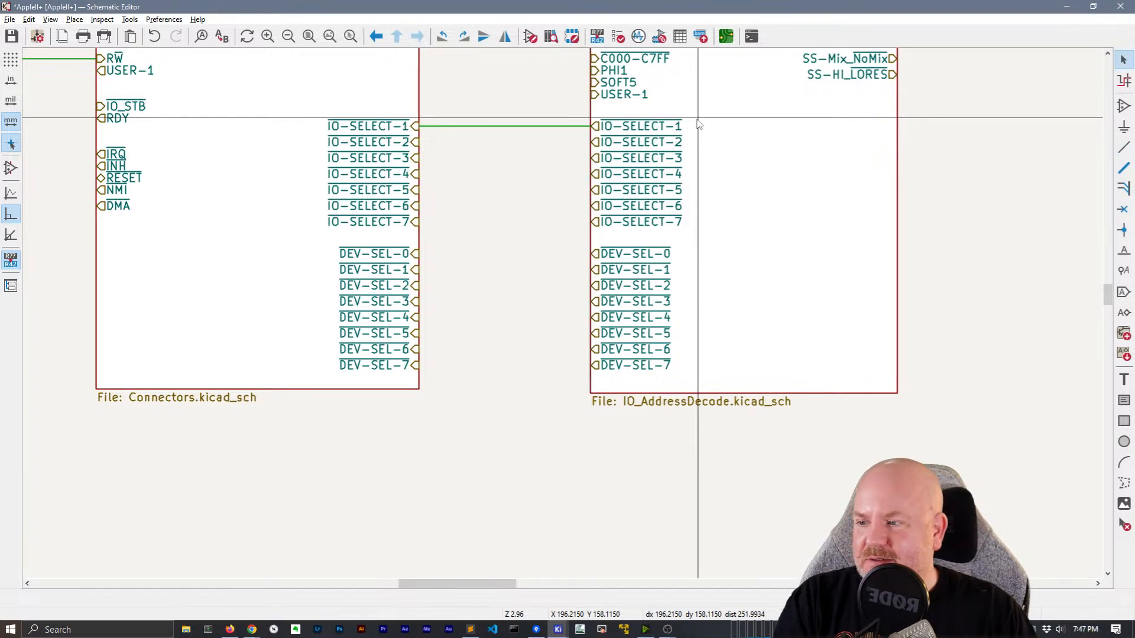
key(Insert)
key(Insert)
key(Insert)
key(Insert)
key(Insert)
key(Insert)
key(Insert)
key(Insert)
key(Insert)
key(Insert)
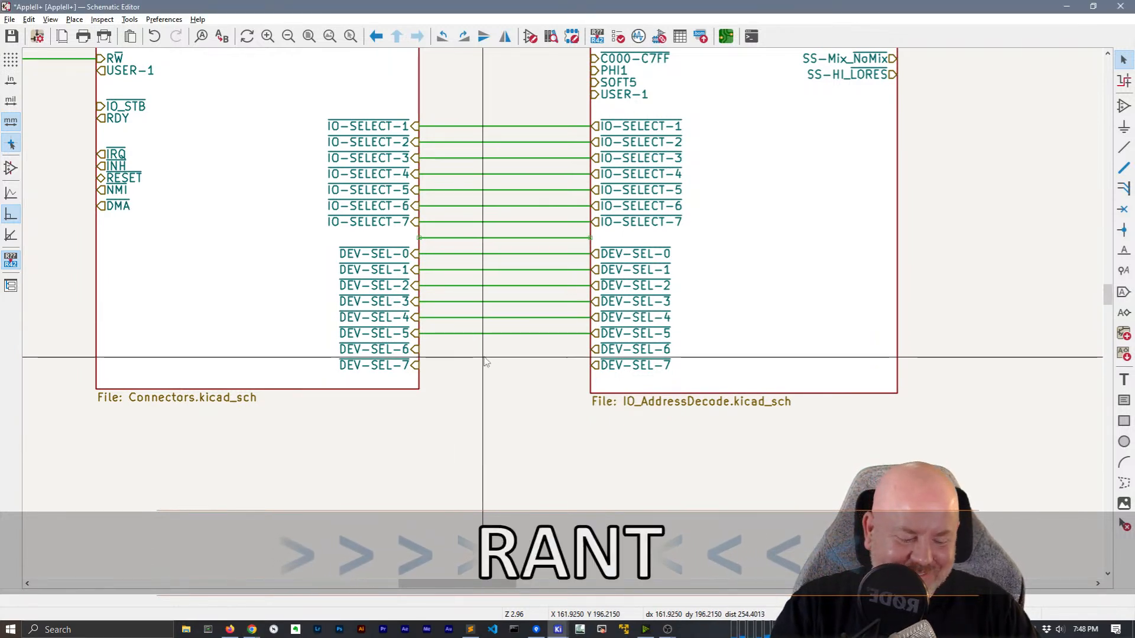
key(Insert)
key(Insert)
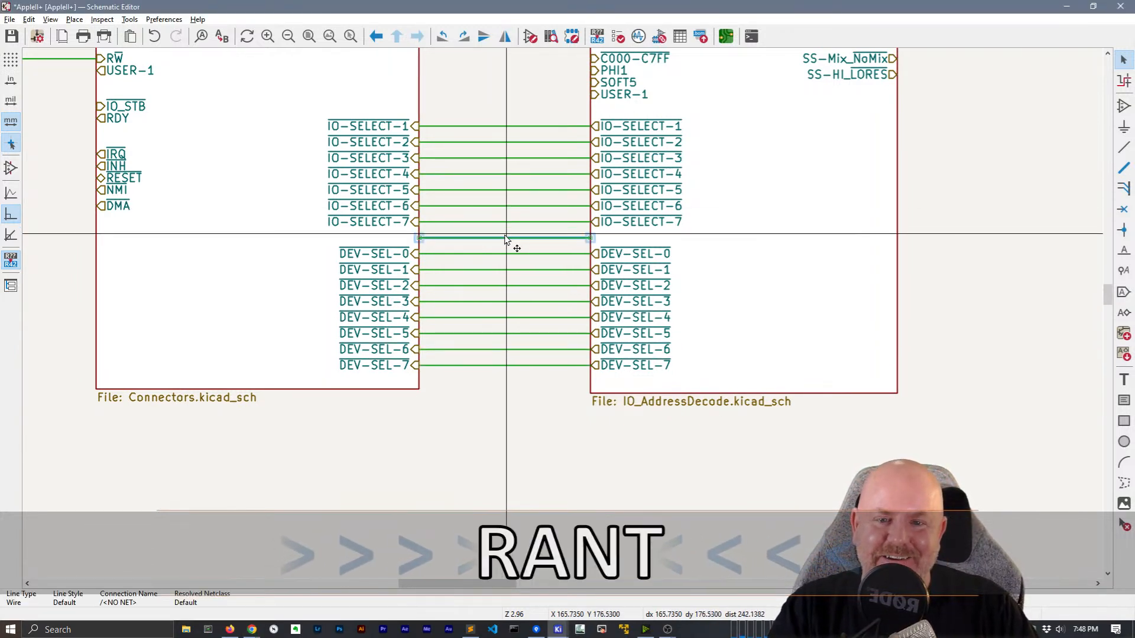
key(Delete)
scroll(515, 242, down, 2)
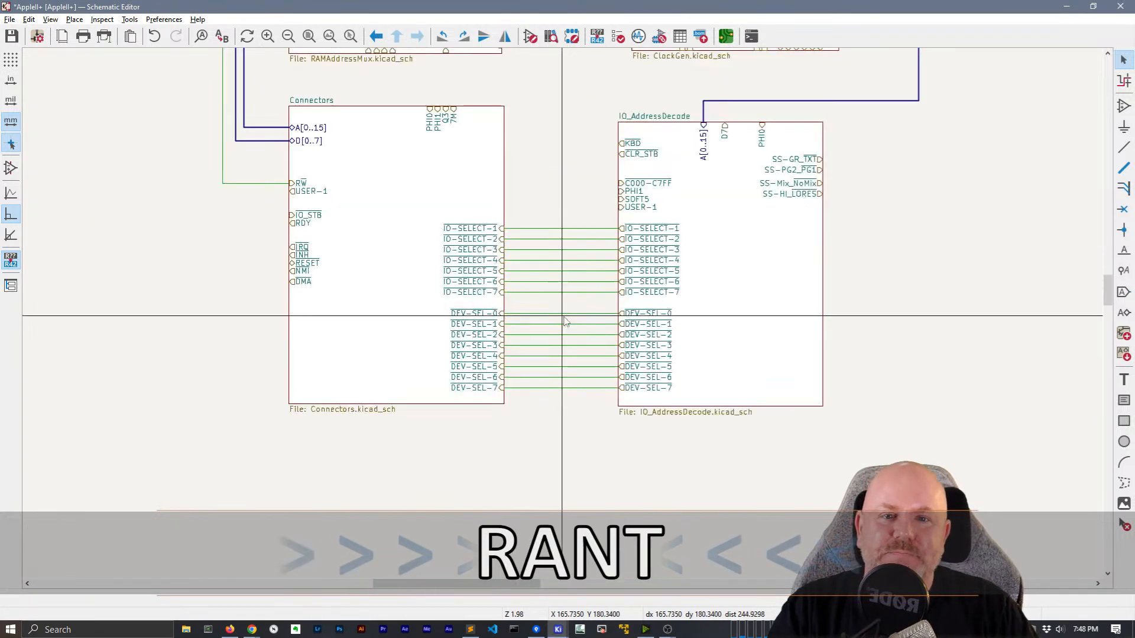
Swap the sheet pins so SS-PG2_PGI sits above SS-GR_TXT
middle_drag(564, 321, 563, 372)
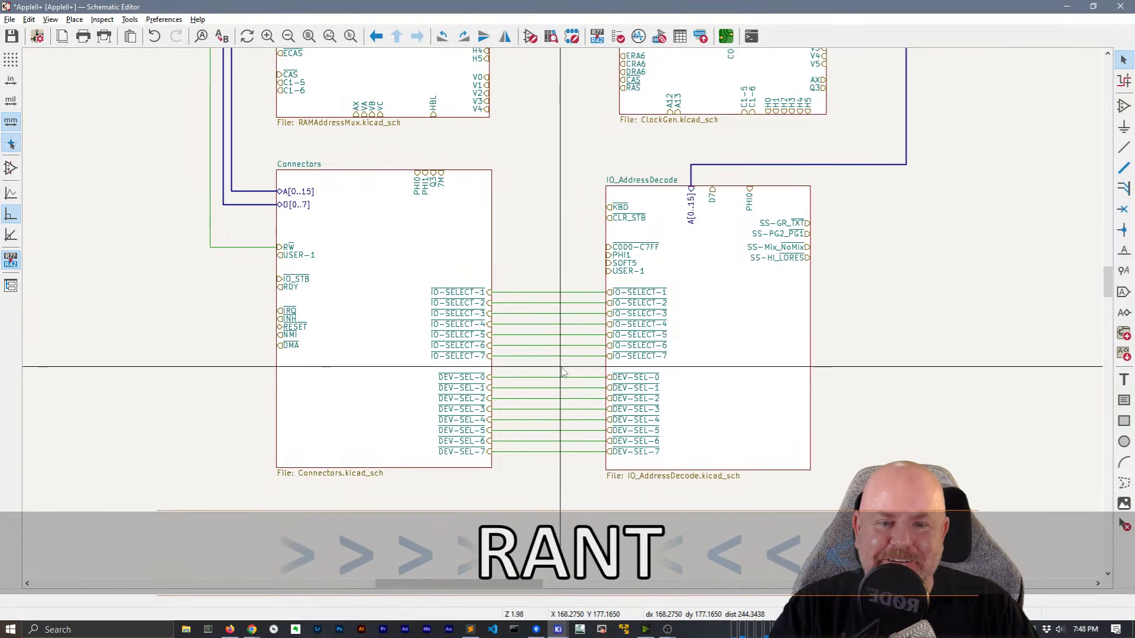
middle_drag(892, 254, 626, 491)
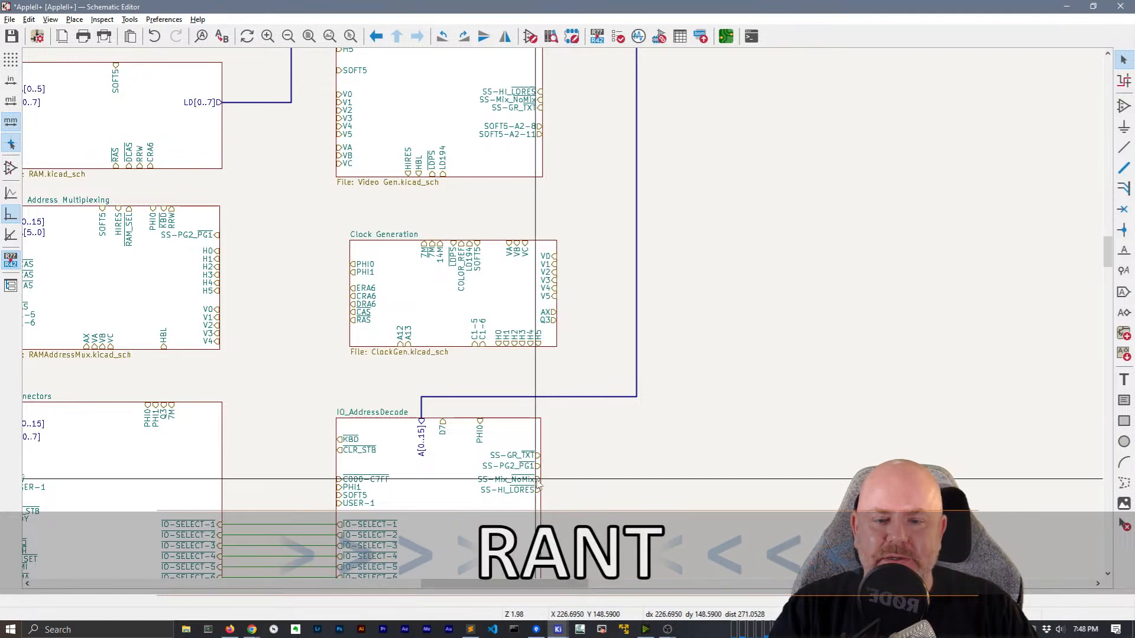
click(520, 467)
click(530, 456)
drag(529, 456, 542, 471)
click(526, 465)
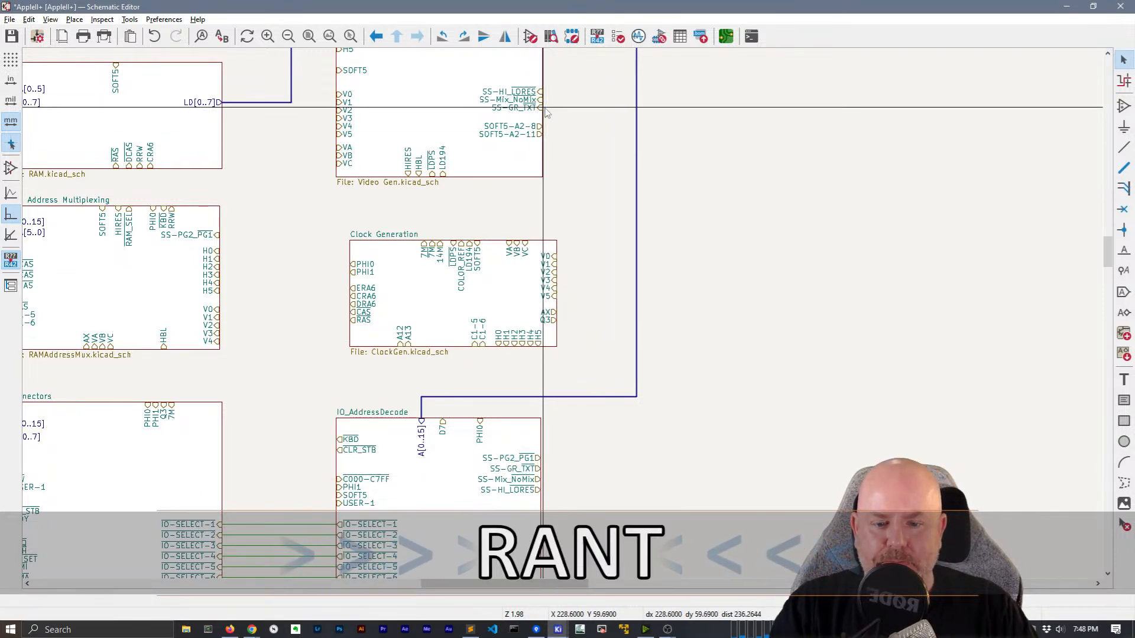
Wire the SS-GR_TXT and SS-Mix_NoMix pins from Video Generation to IO_AddressDecode
key(w)
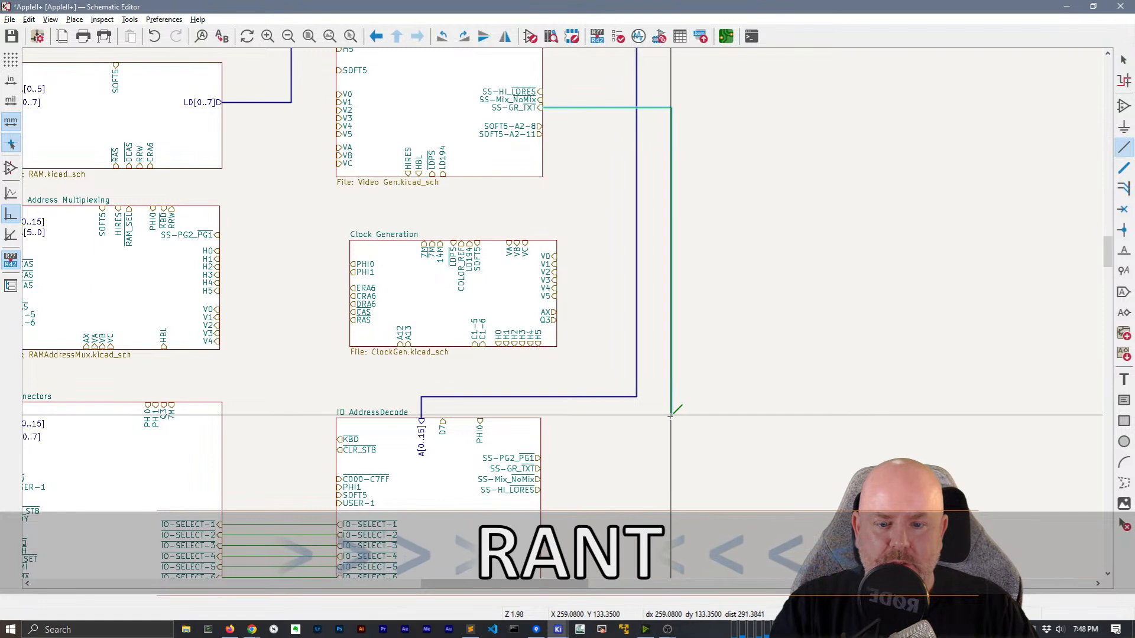
click(597, 471)
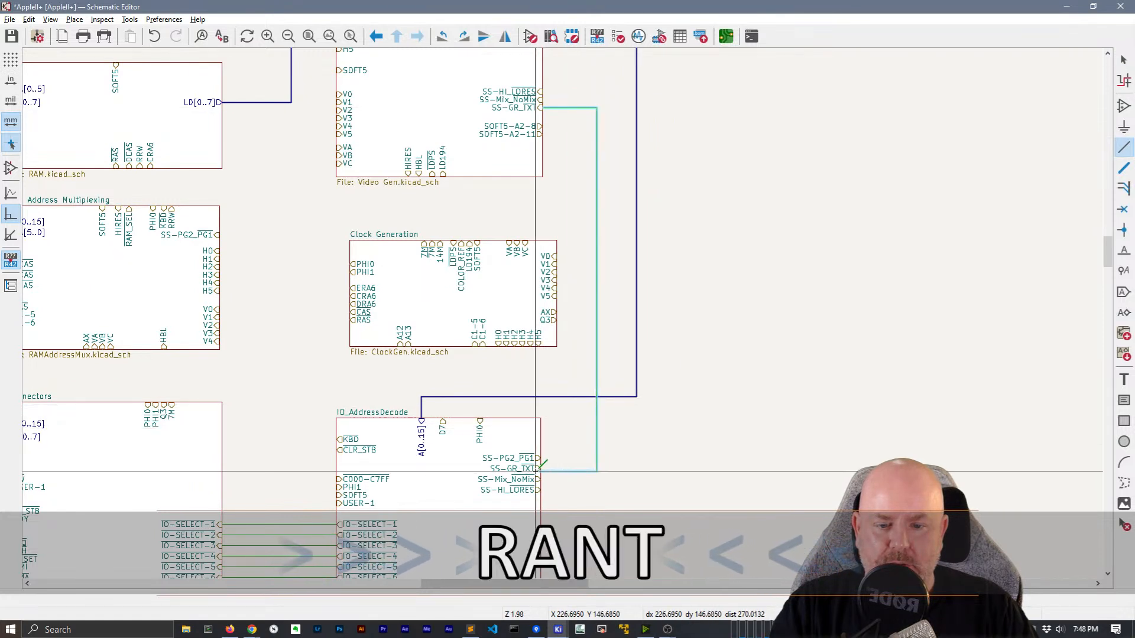
click(538, 468)
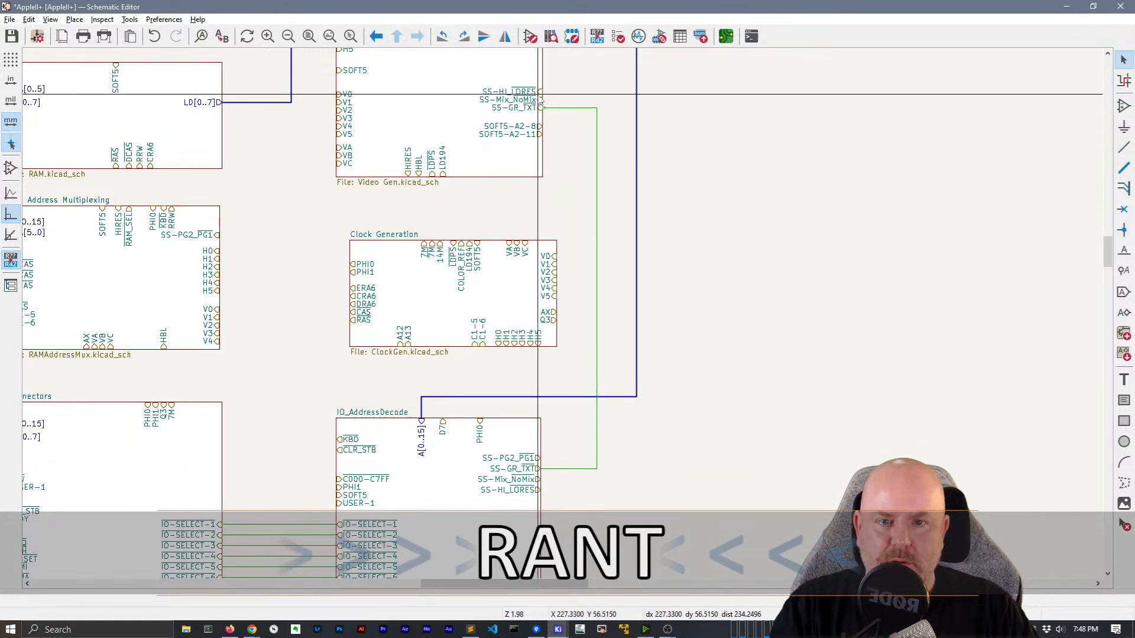
click(543, 100)
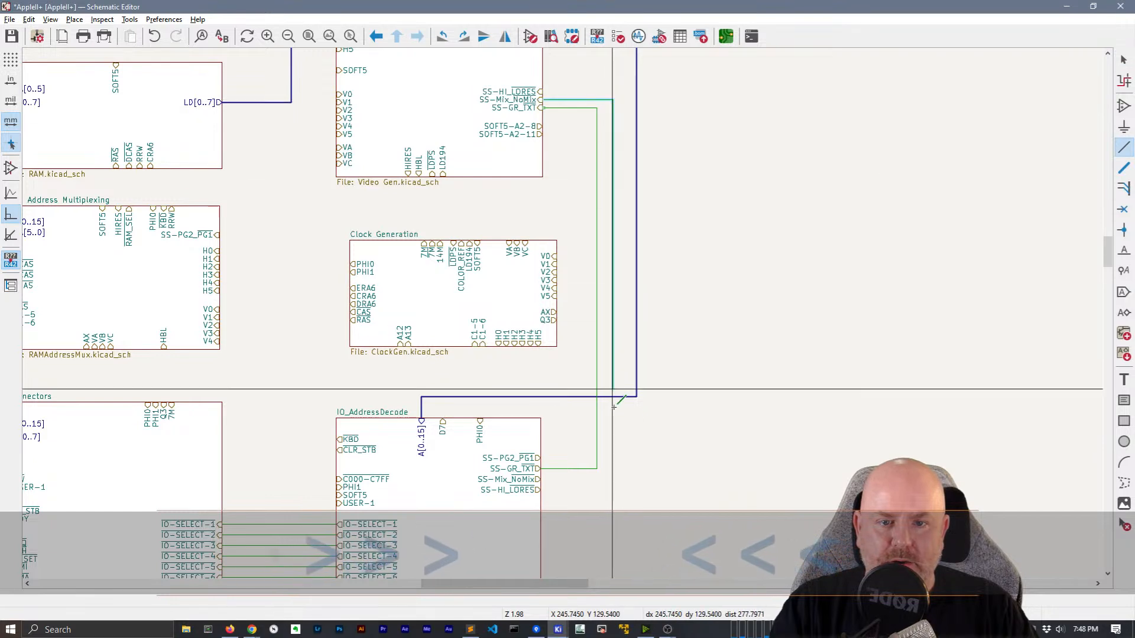
click(604, 479)
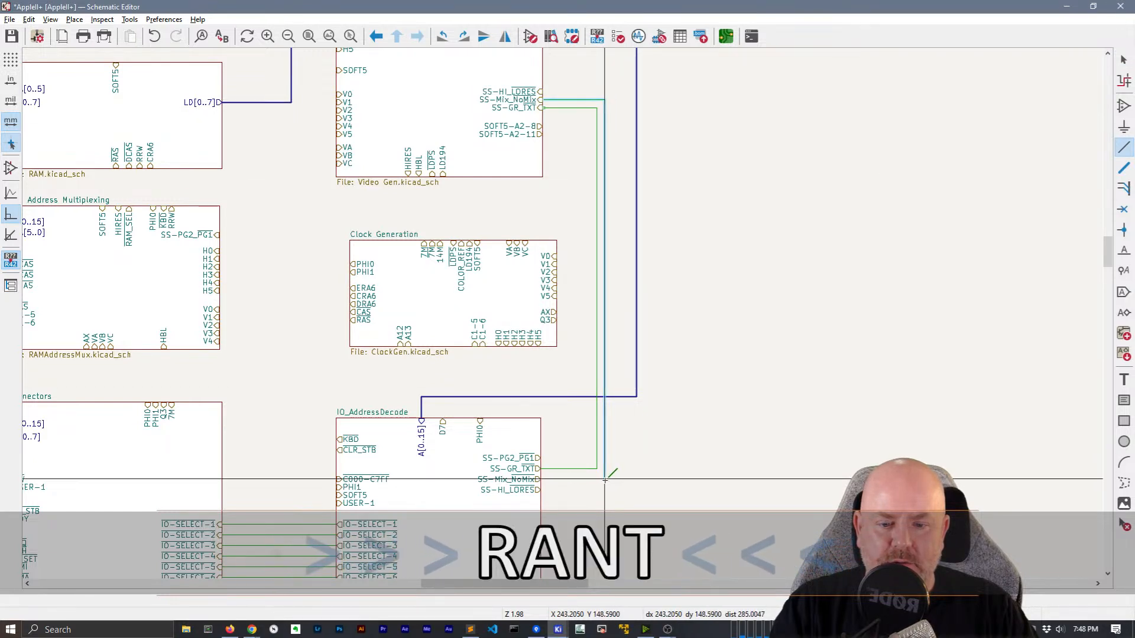
click(541, 479)
Wire Video Generation's SS-HI_LORES pin down to IO_AddressDecode's SS-HI_LORES pin
click(542, 490)
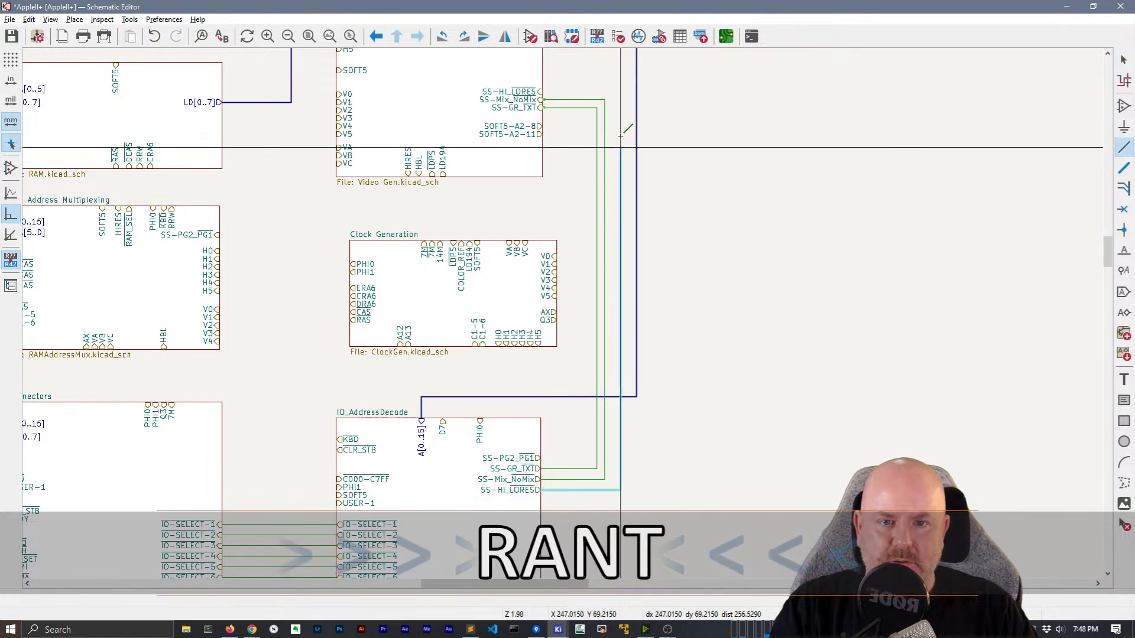
click(613, 490)
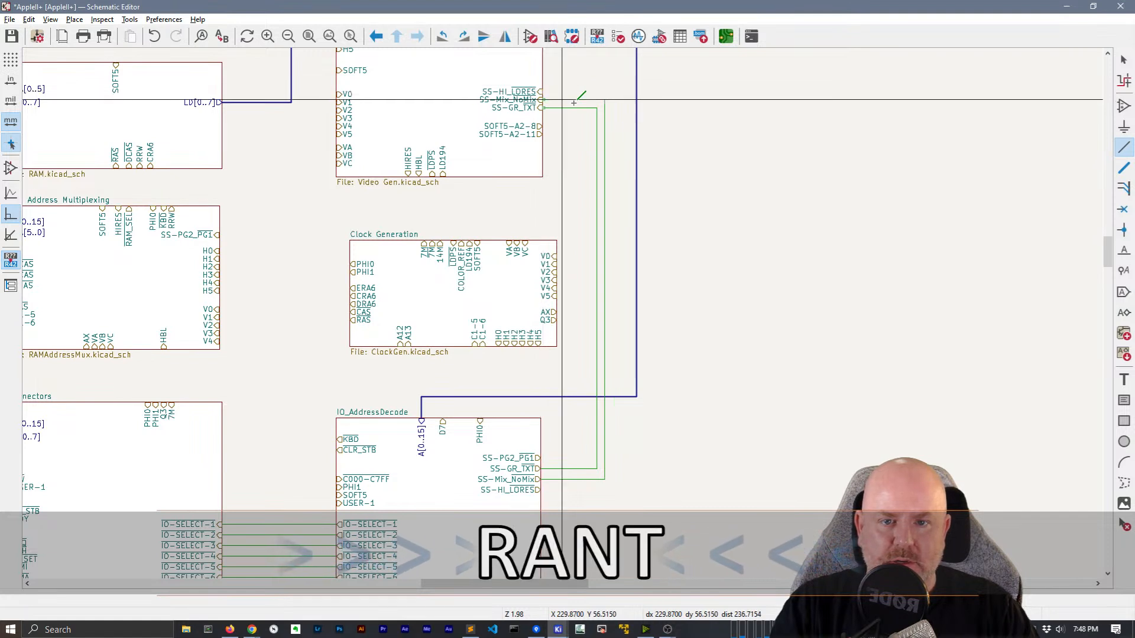
key(Escape)
click(544, 92)
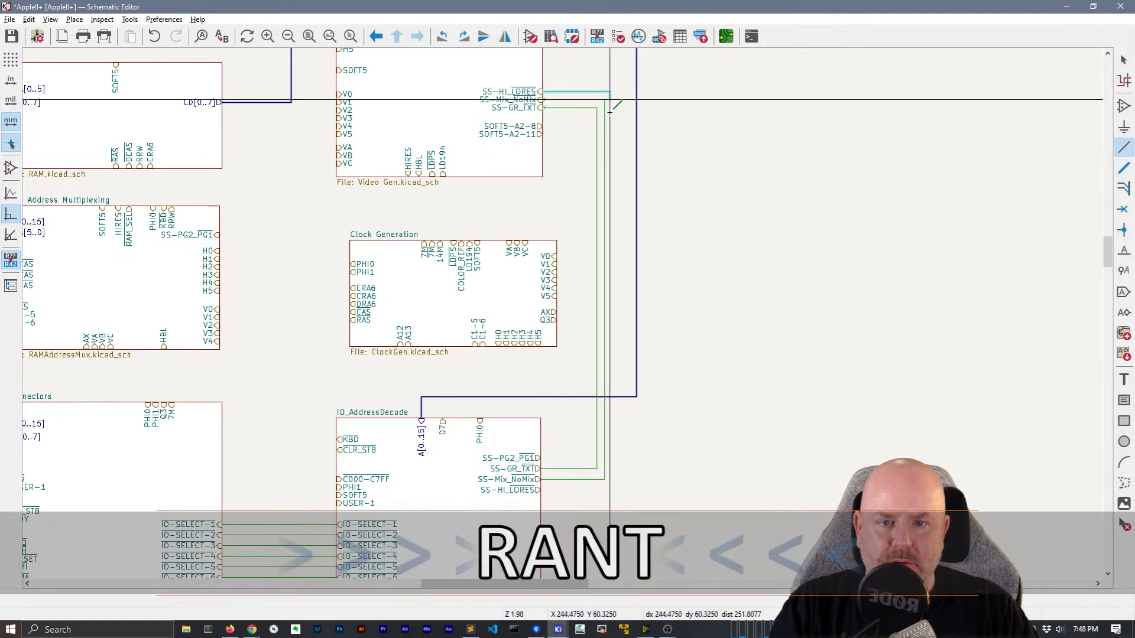
click(614, 490)
click(541, 490)
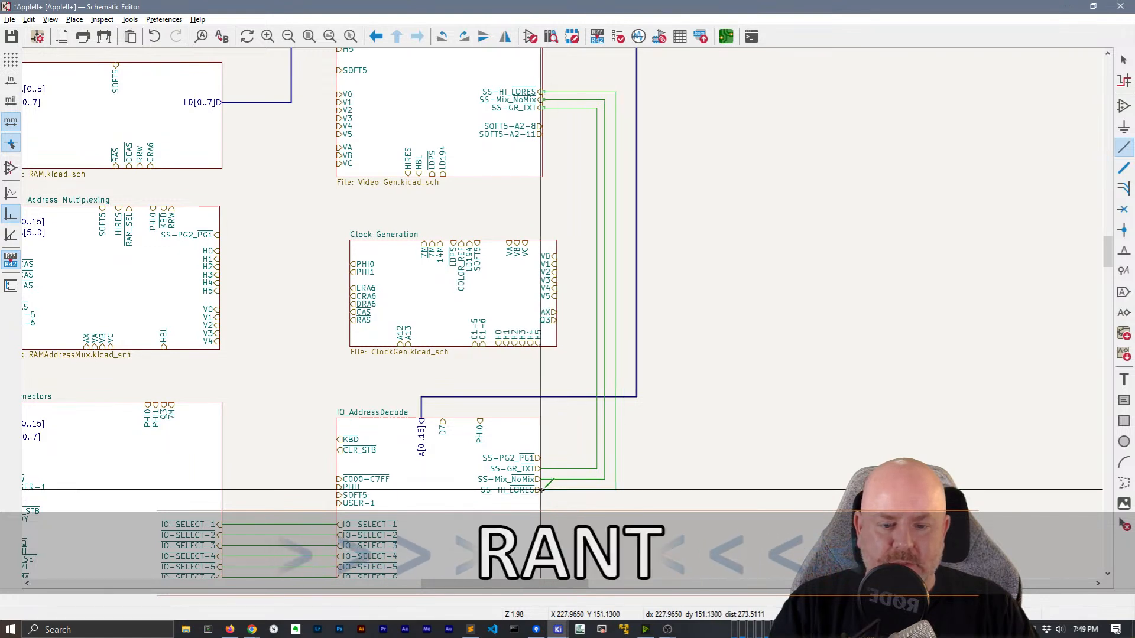
Nudge the SS-HI_LORES wire left and shift the IO_AddressDecode sheet slightly
key(Escape)
key(g)
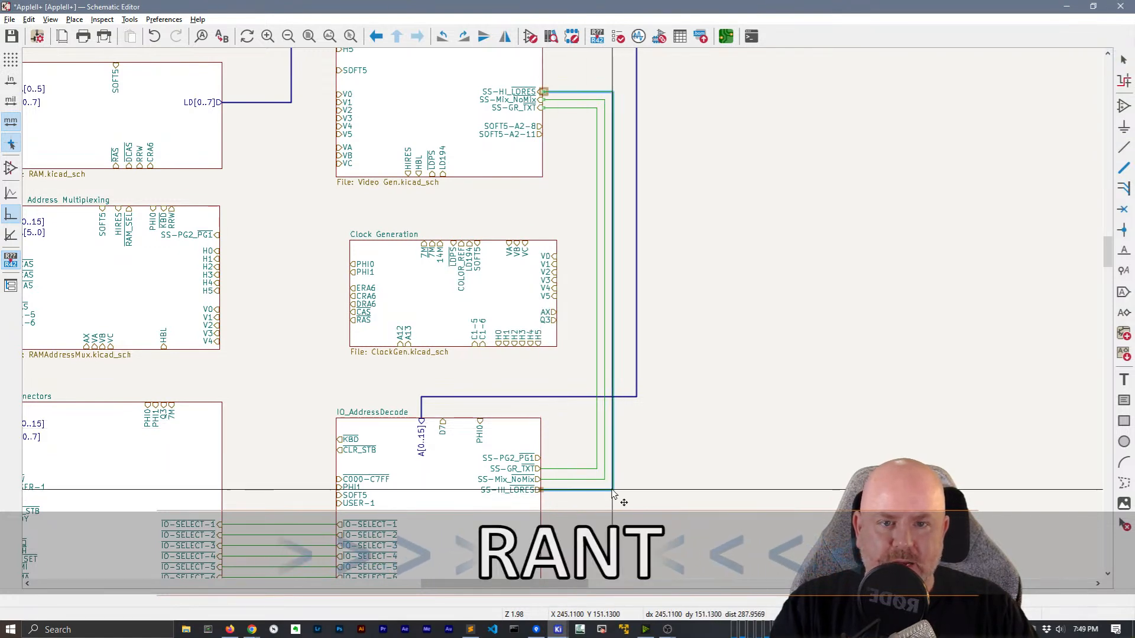
click(613, 493)
click(540, 491)
drag(541, 490, 545, 493)
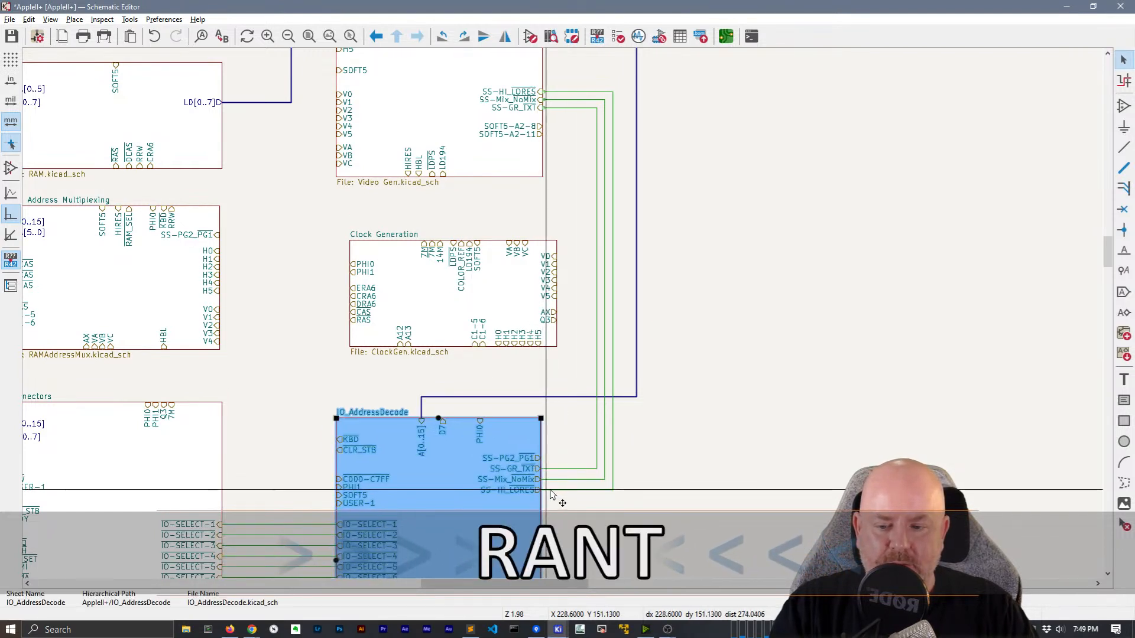
click(746, 463)
scroll(728, 376, down, 2)
middle_drag(530, 233, 637, 280)
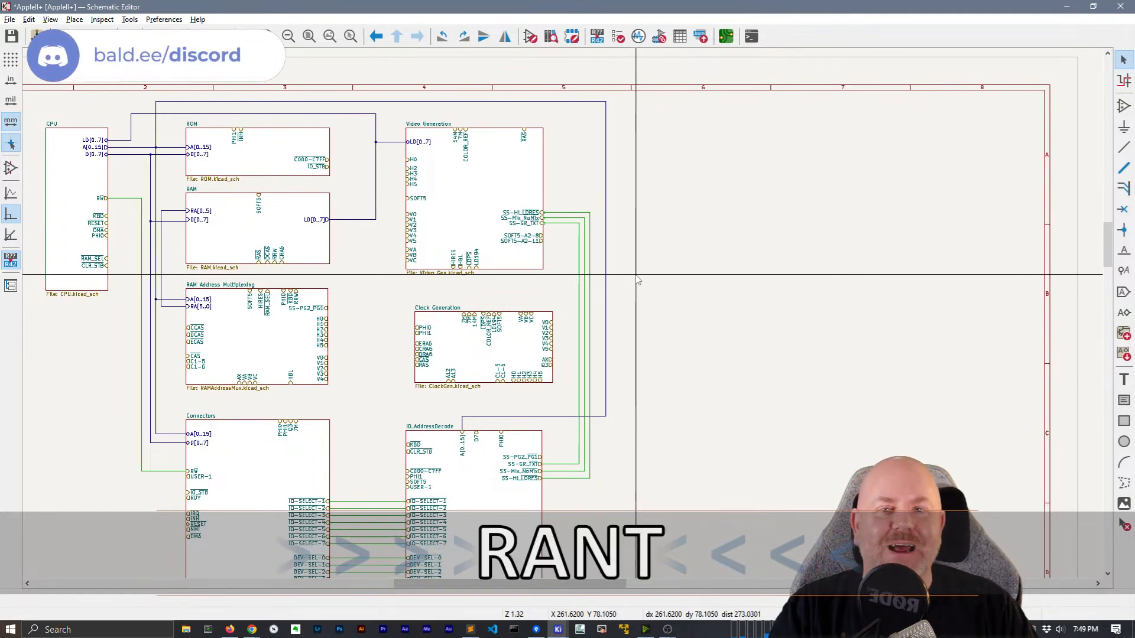
scroll(608, 347, up, 2)
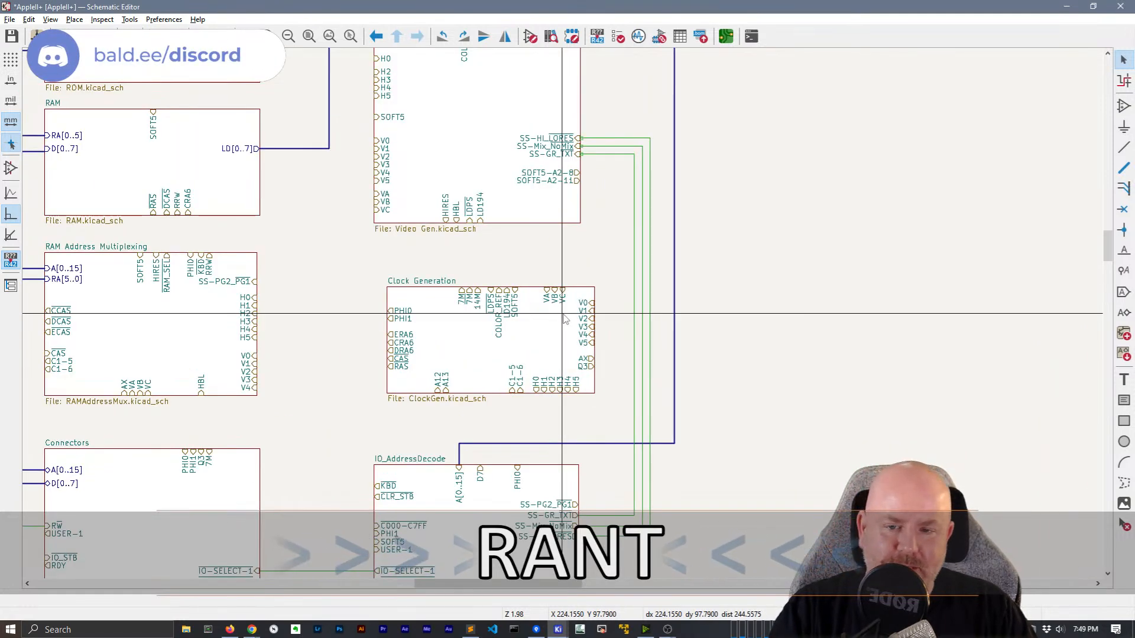
middle_drag(563, 314, 547, 426)
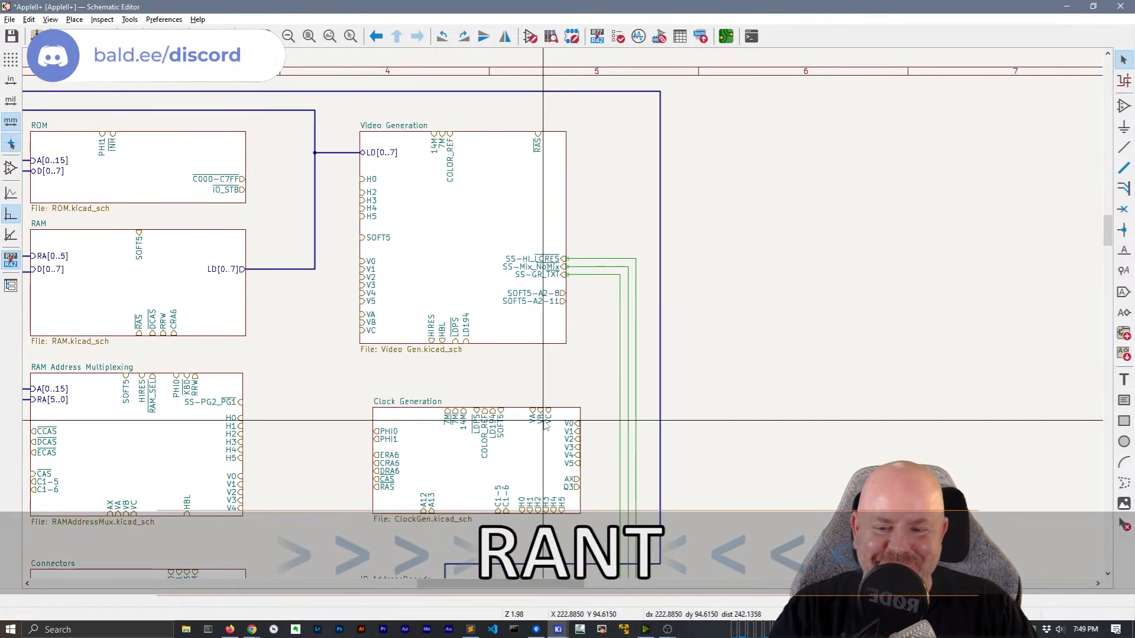
click(466, 462)
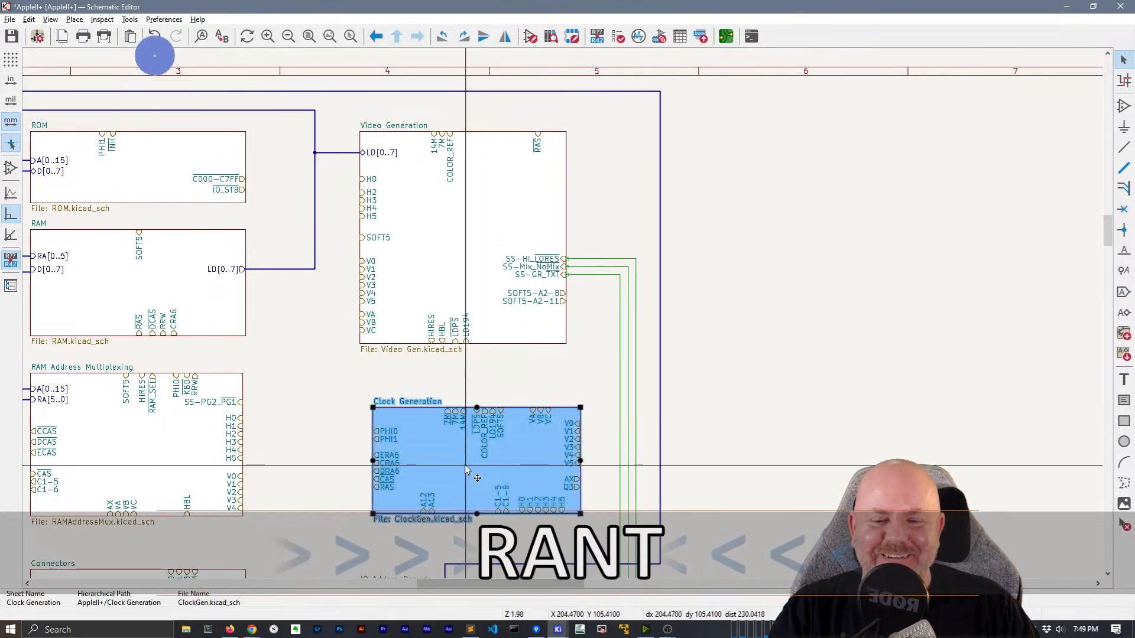
drag(456, 453, 449, 458)
click(507, 382)
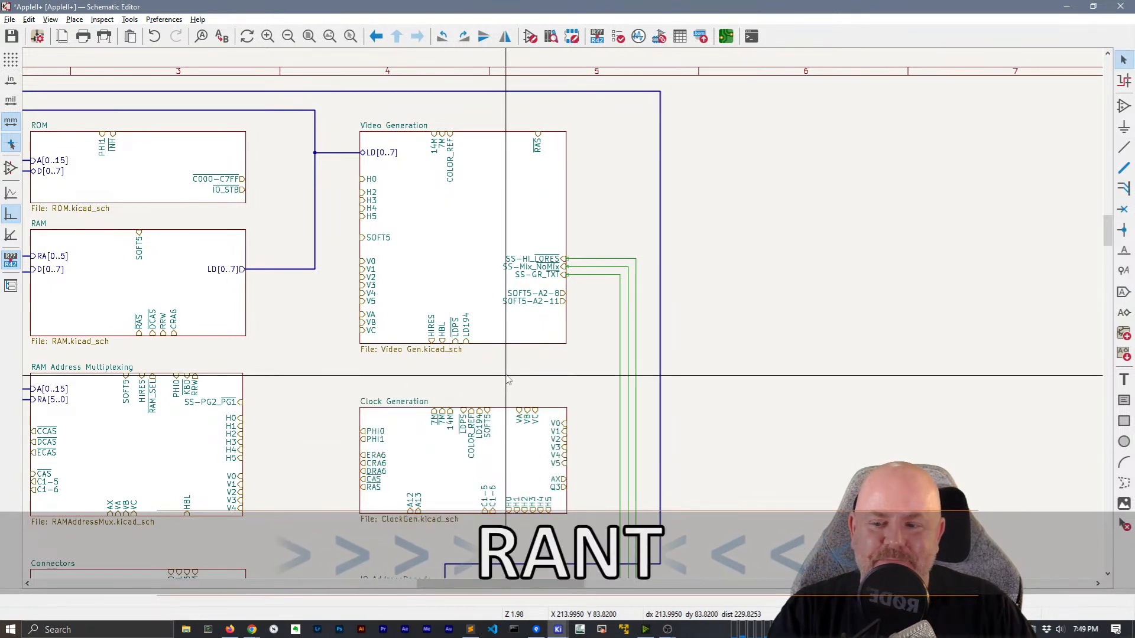
scroll(507, 381, down, 2)
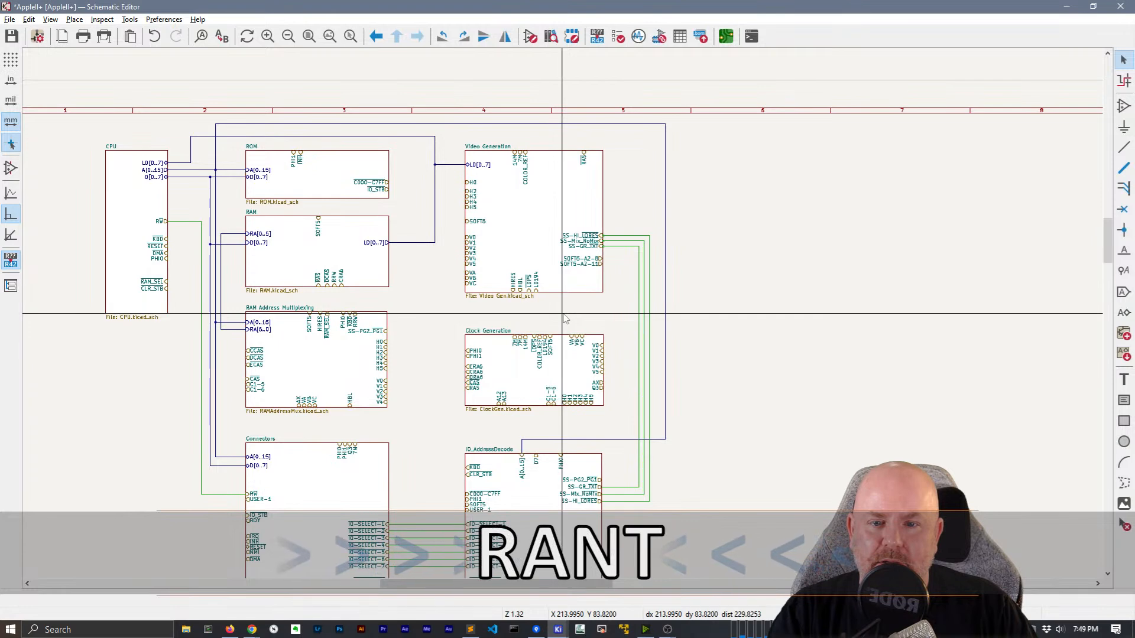
scroll(345, 271, up, 2)
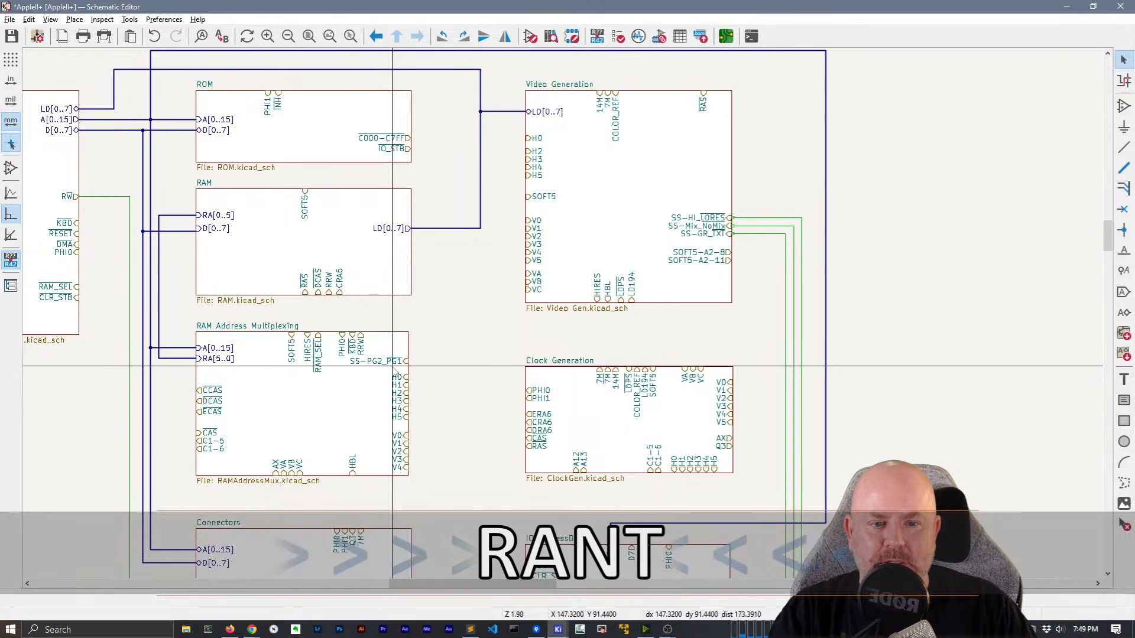
click(631, 159)
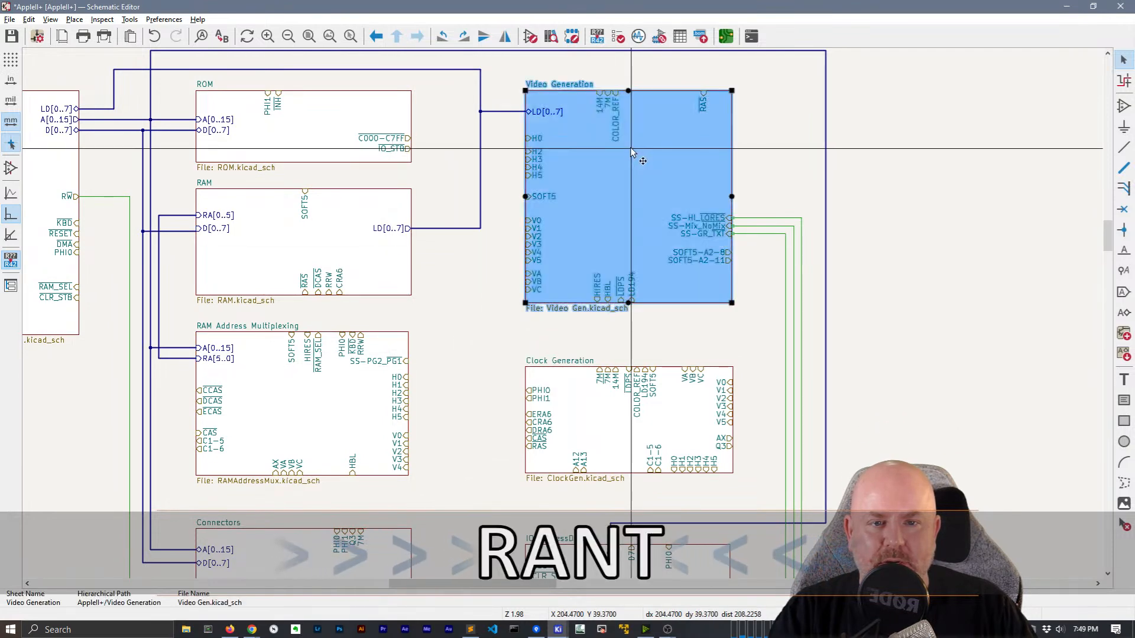
double_click(664, 186)
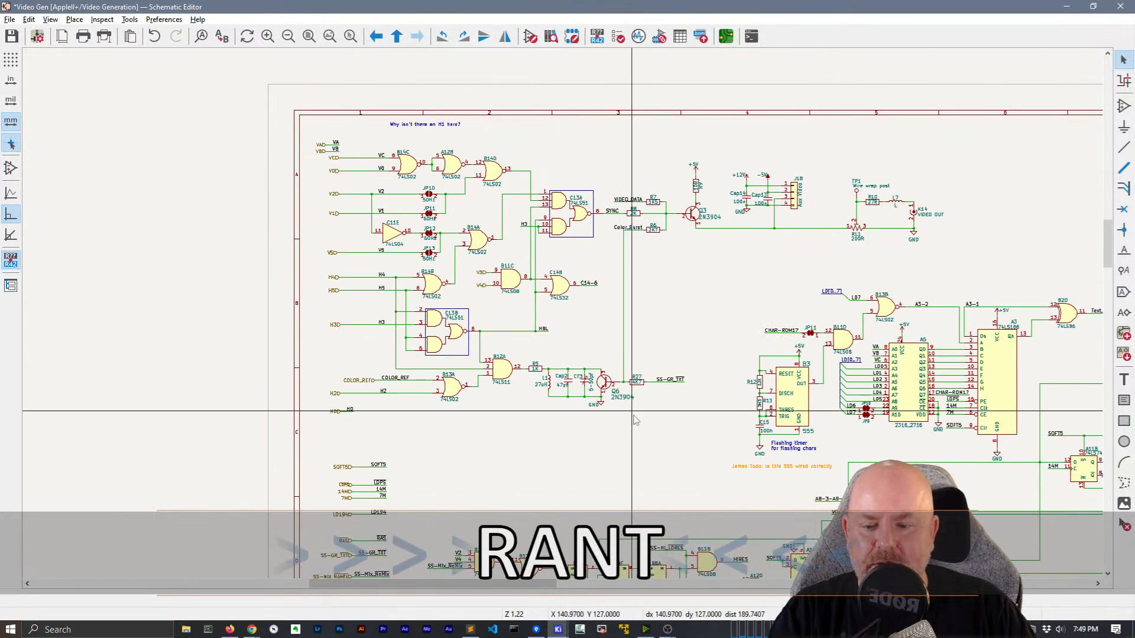
middle_drag(644, 431, 352, 183)
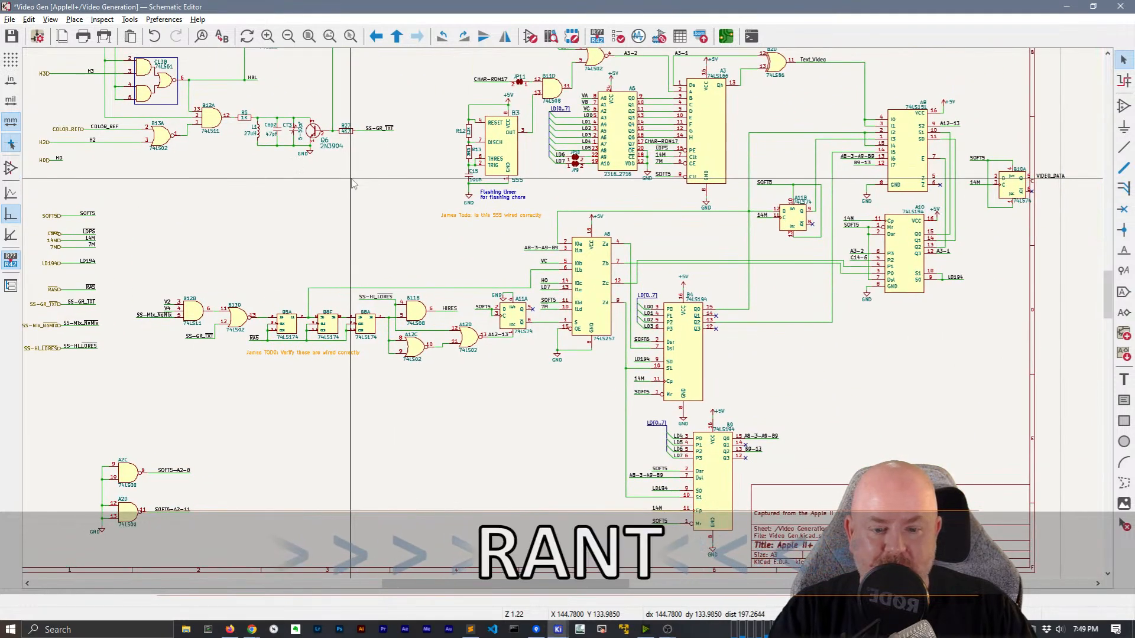
middle_drag(352, 183, 362, 382)
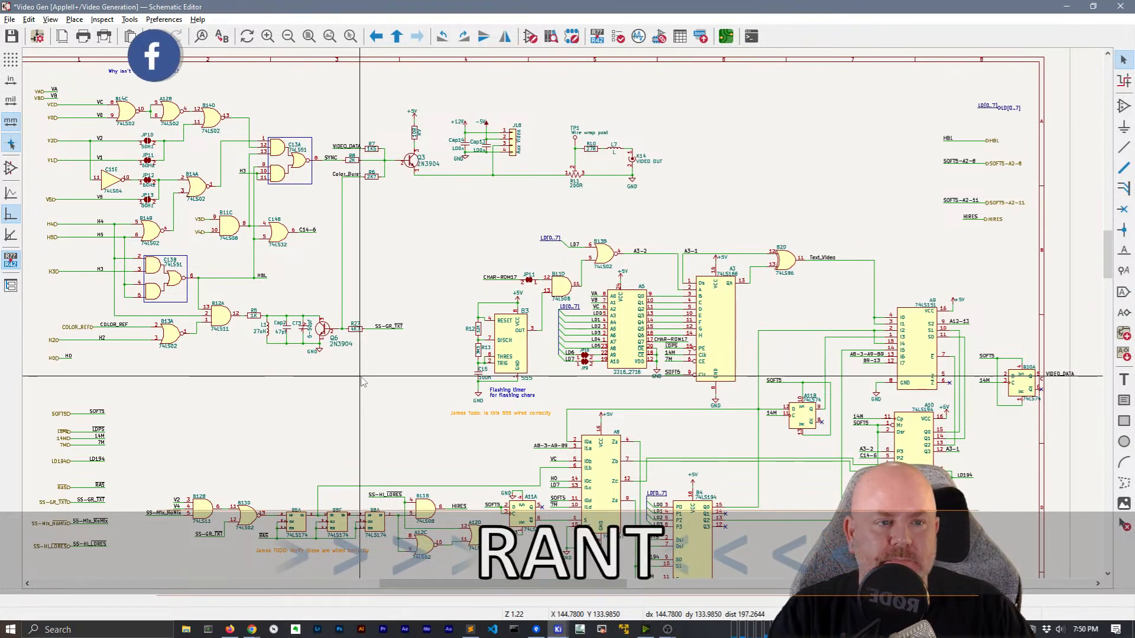
right_click(413, 245)
click(421, 255)
scroll(519, 379, down, 1)
middle_drag(524, 308, 525, 255)
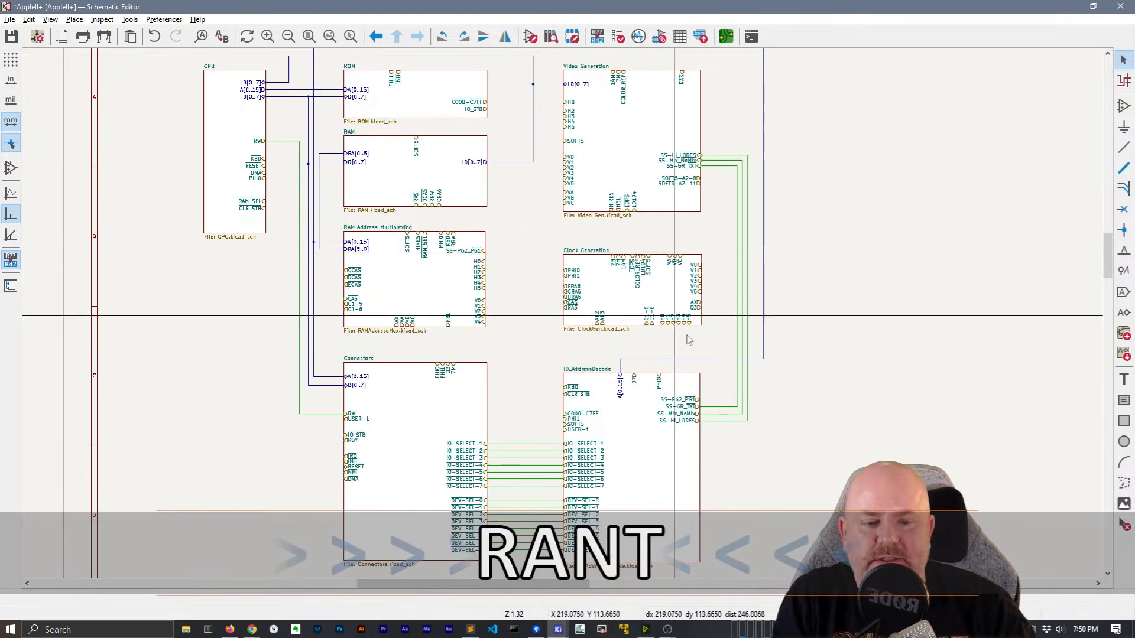
Save the schematic and open the Net Classes page of Schematic Setup
key(ctrl+s)
middle_drag(780, 185, 811, 282)
click(10, 20)
click(53, 149)
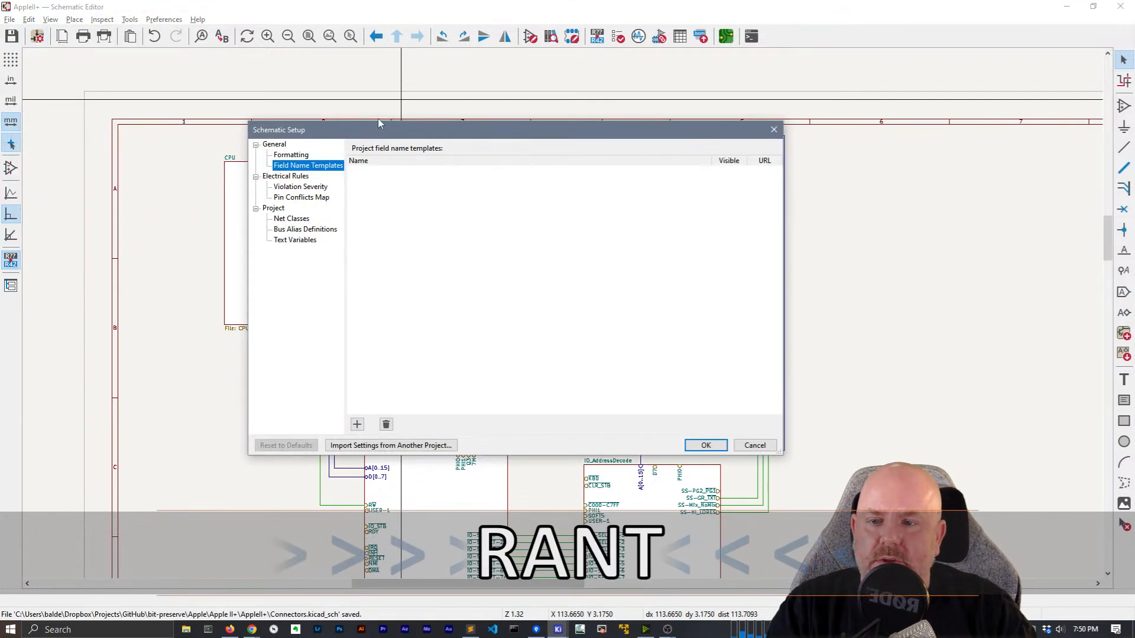
drag(376, 133, 628, 195)
click(544, 281)
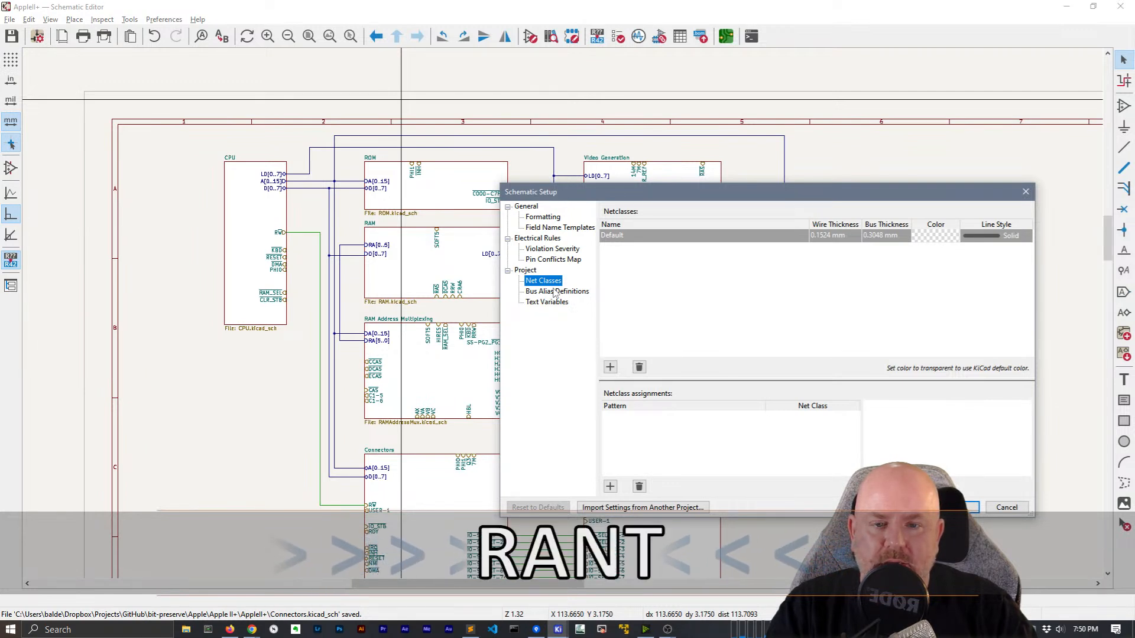
click(555, 292)
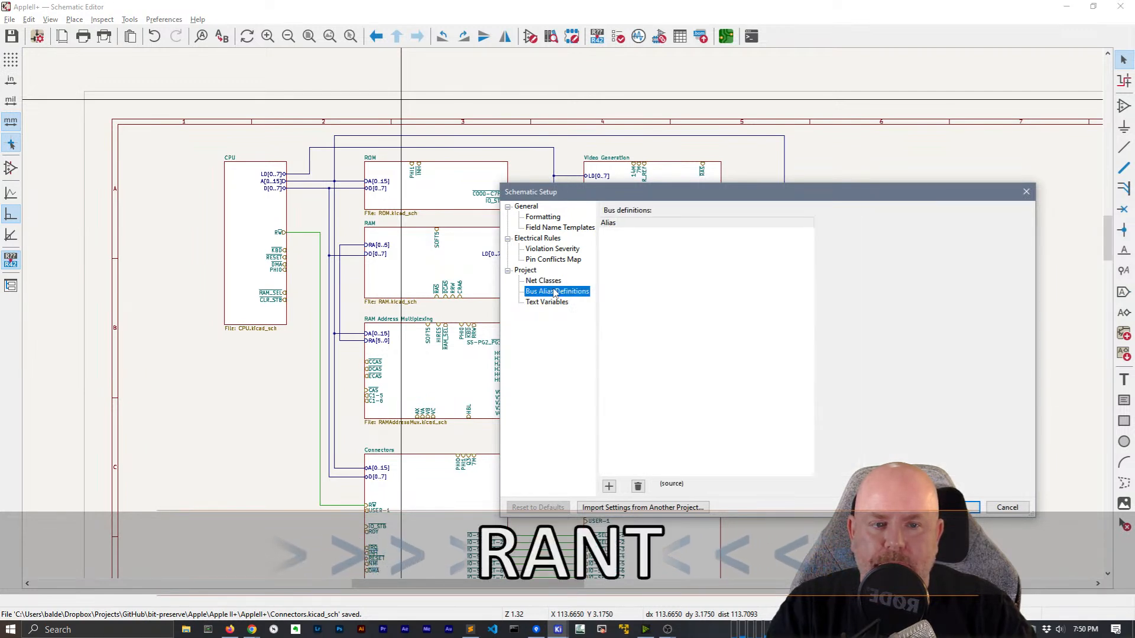
click(552, 282)
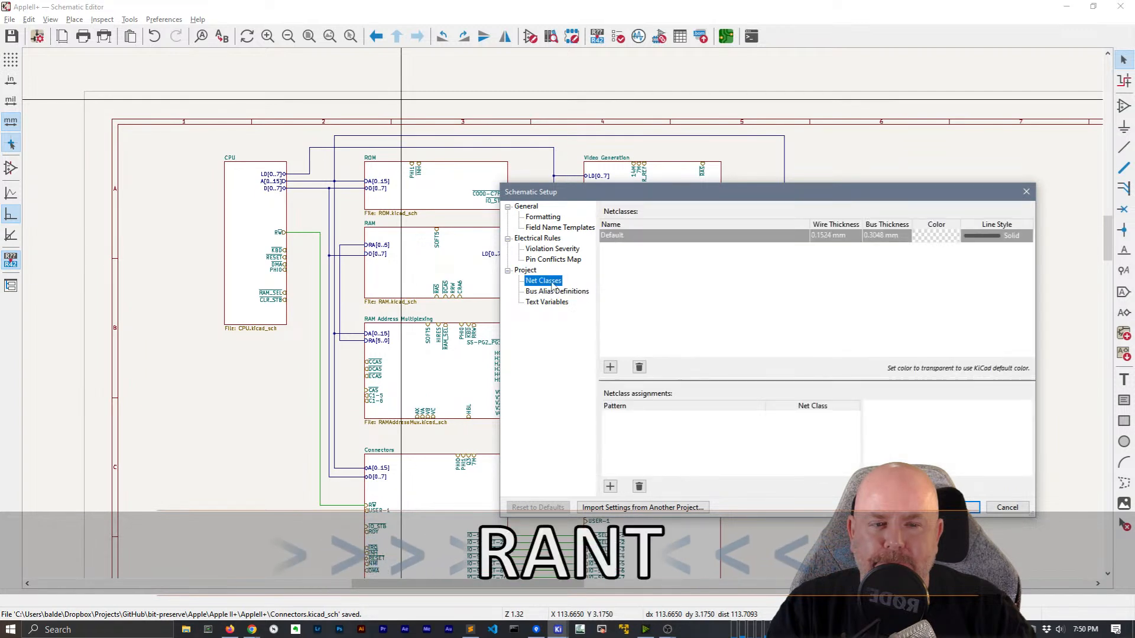
Add a new net class named 'Address Bus'
click(610, 367)
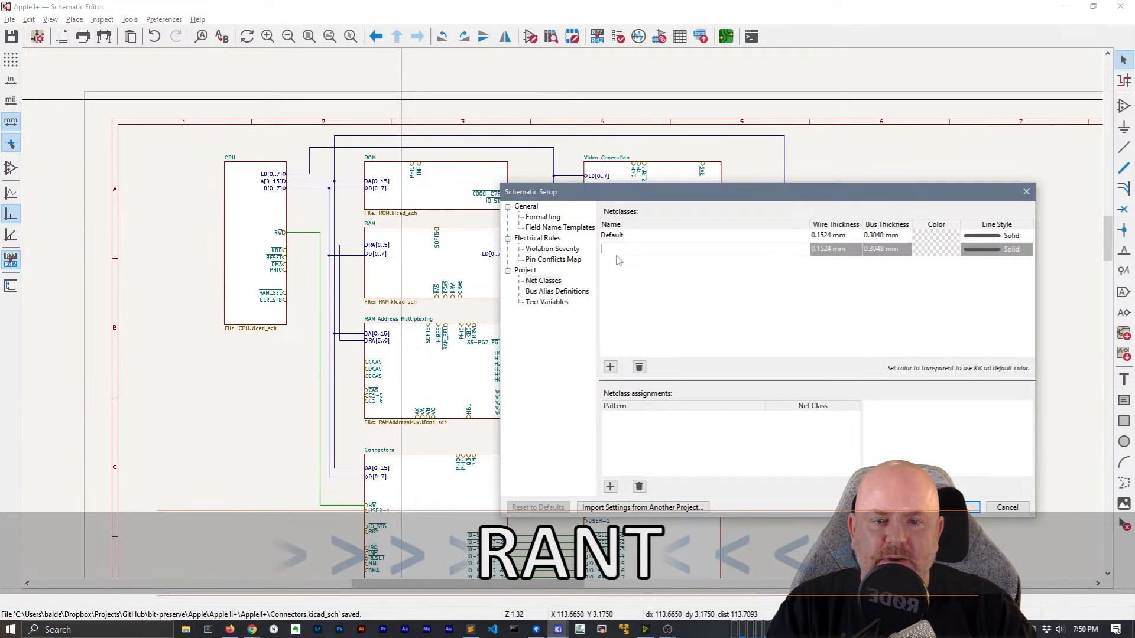
text(Address Bus)
key(Return)
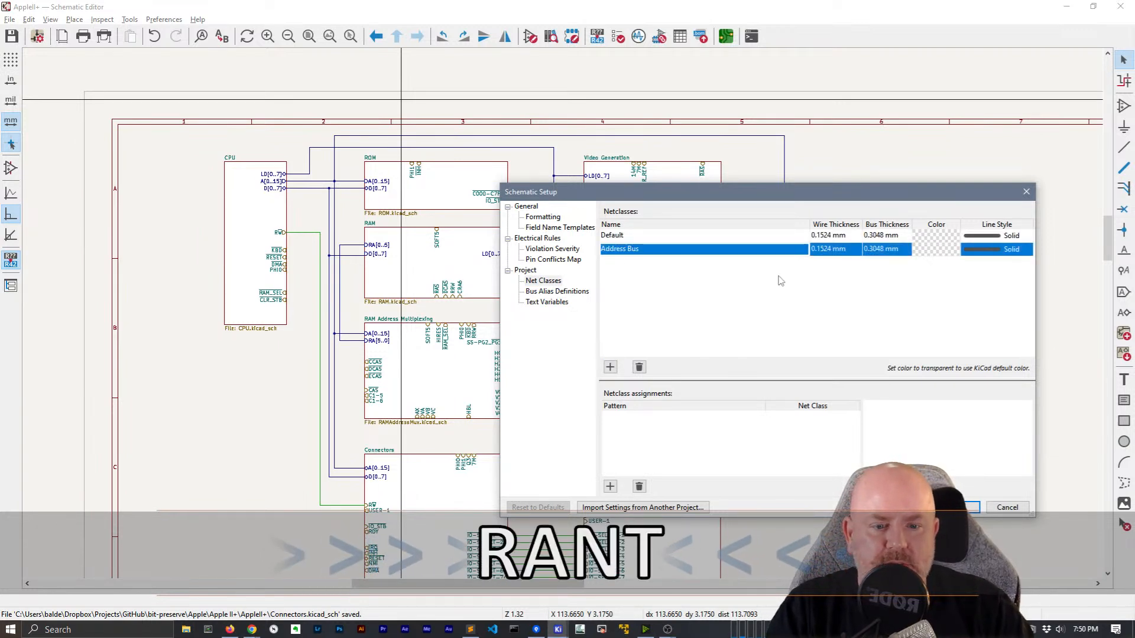
Add a netclass assignment pattern '/A*' and apply the setup changes
click(610, 486)
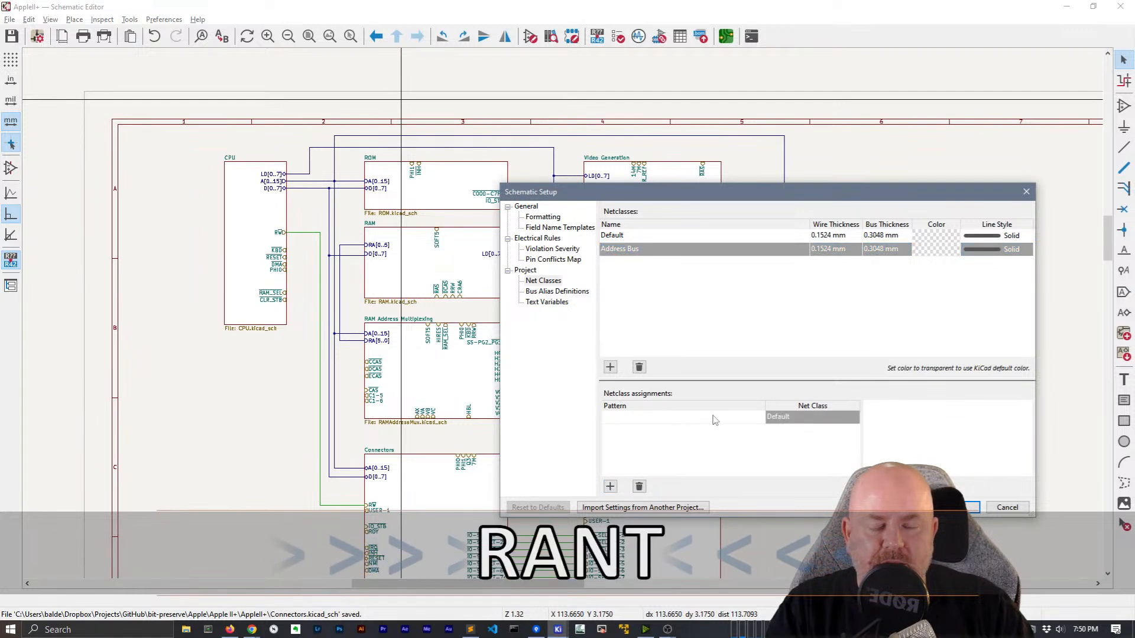
text(A[p)
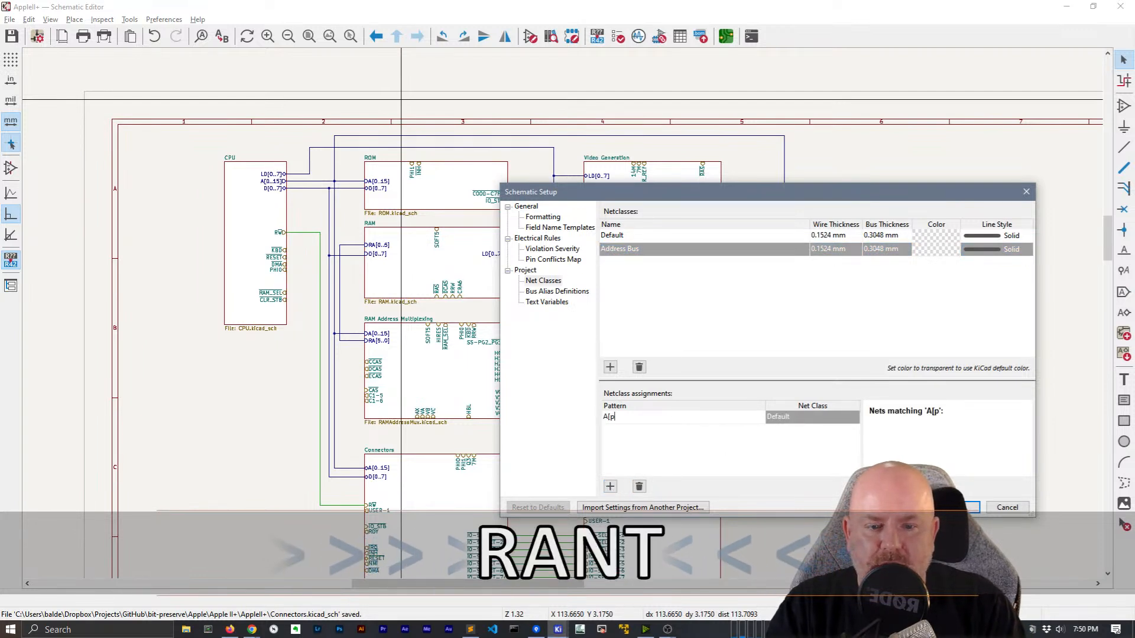
text(0..15)
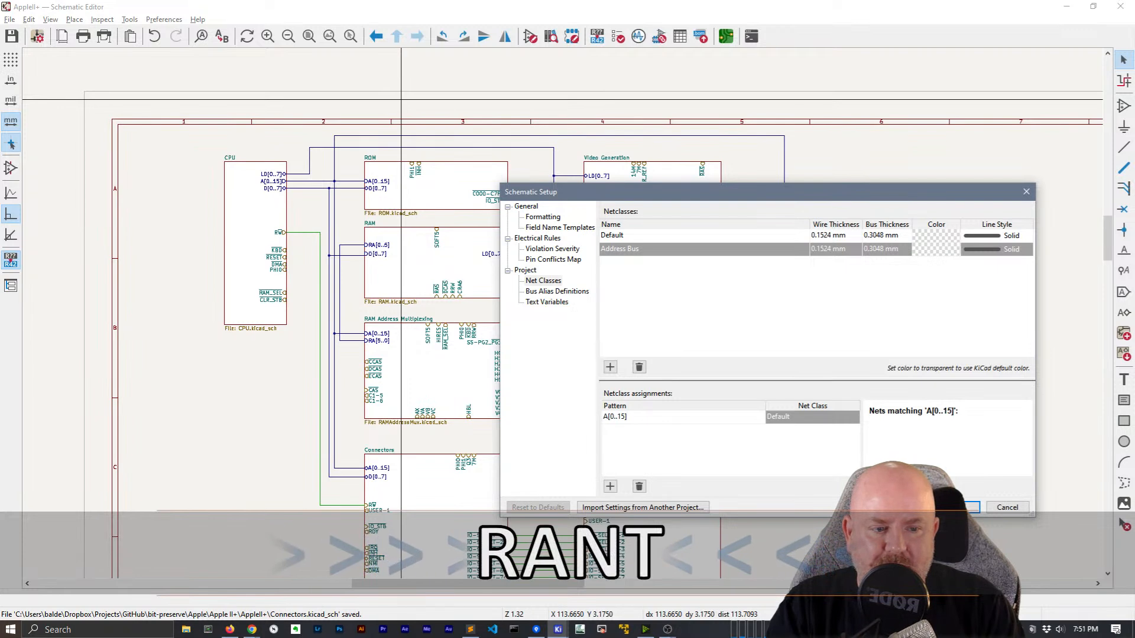
key(Home)
key(BackSpace)
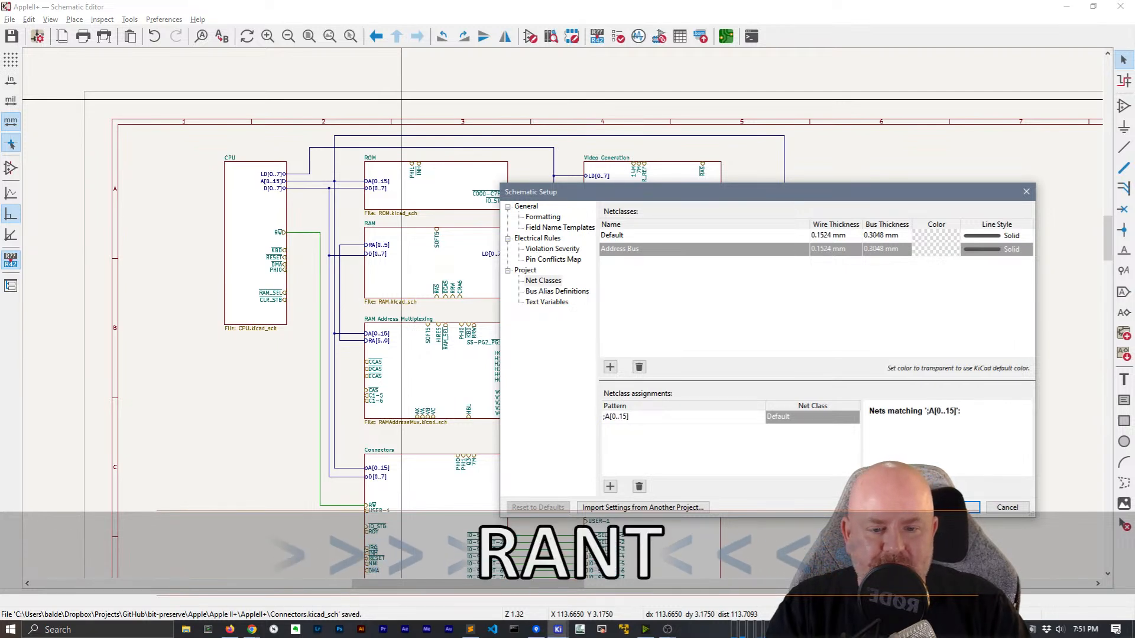
text(/)
key(End)
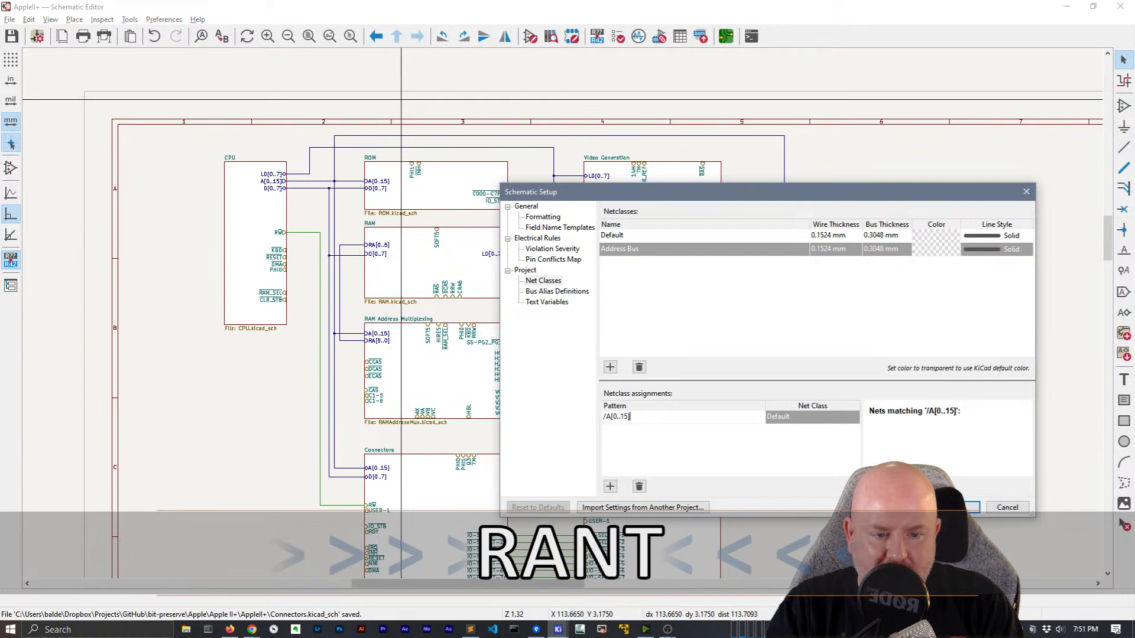
text(*)
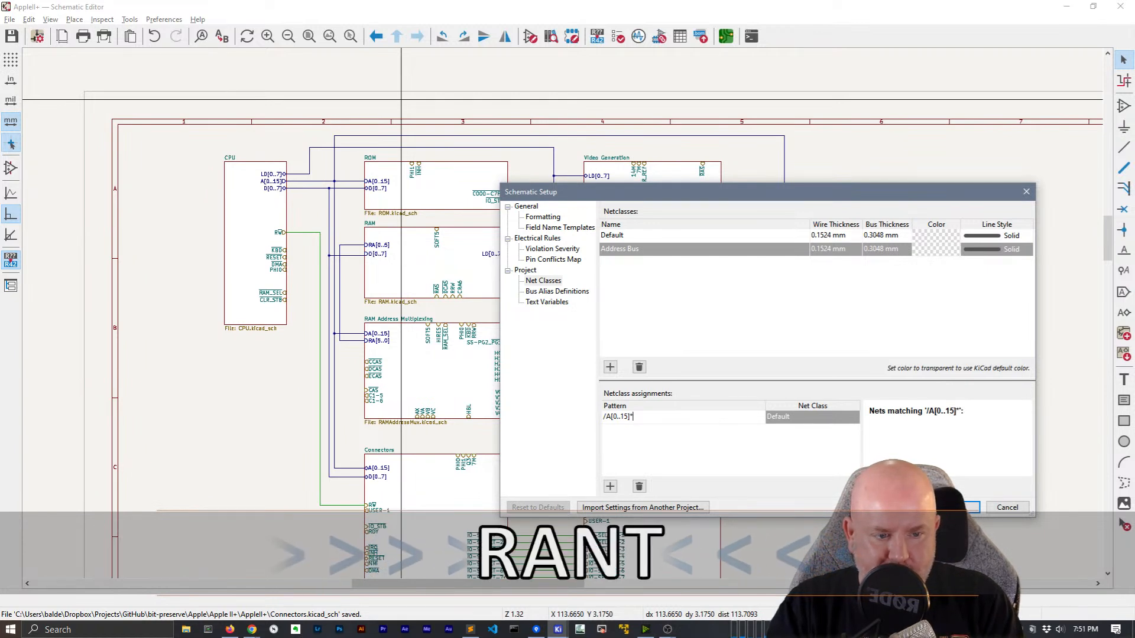
key(BackSpace)
key(BackSpace)
key(BackSpace)
key(BackSpace)
key(BackSpace)
key(BackSpace)
key(BackSpace)
key(BackSpace)
text(*)
key(Delete)
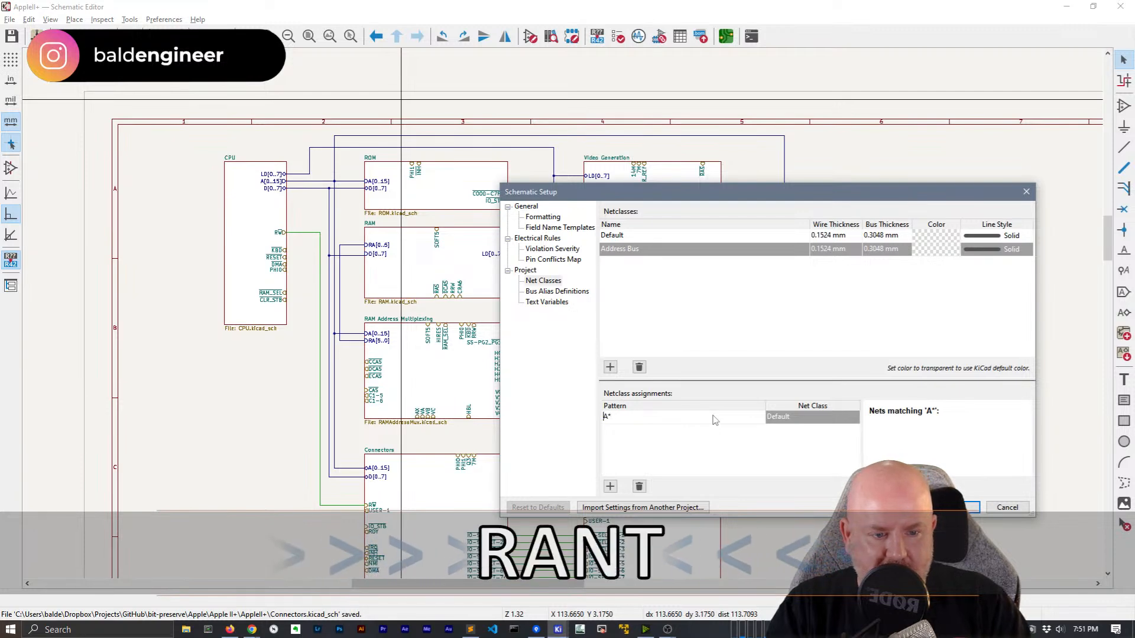
text(/)
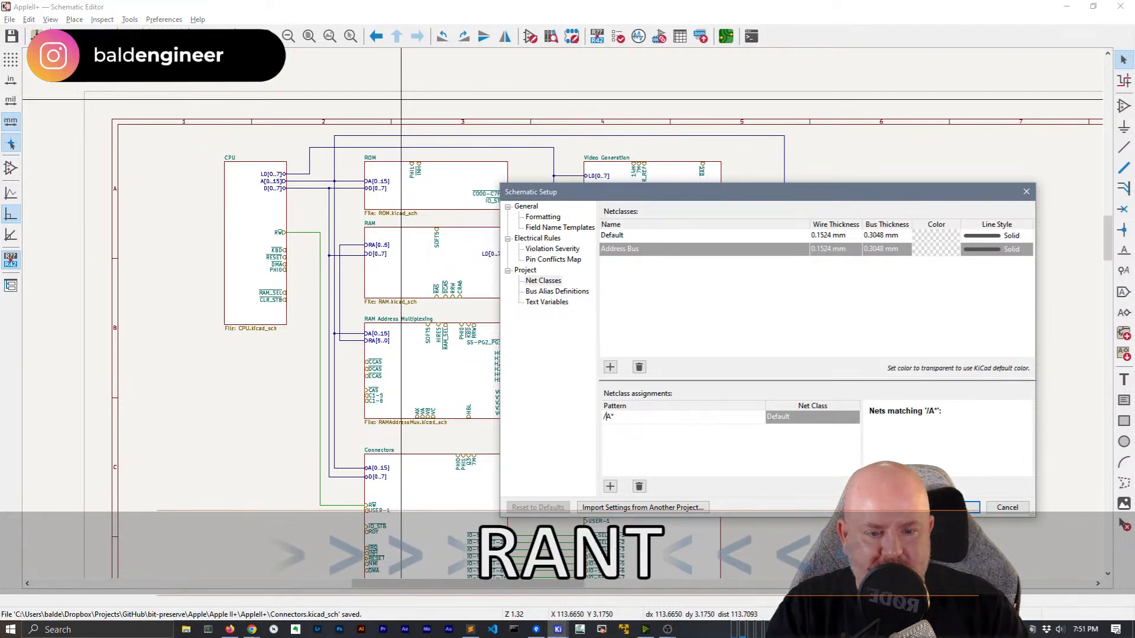
click(958, 508)
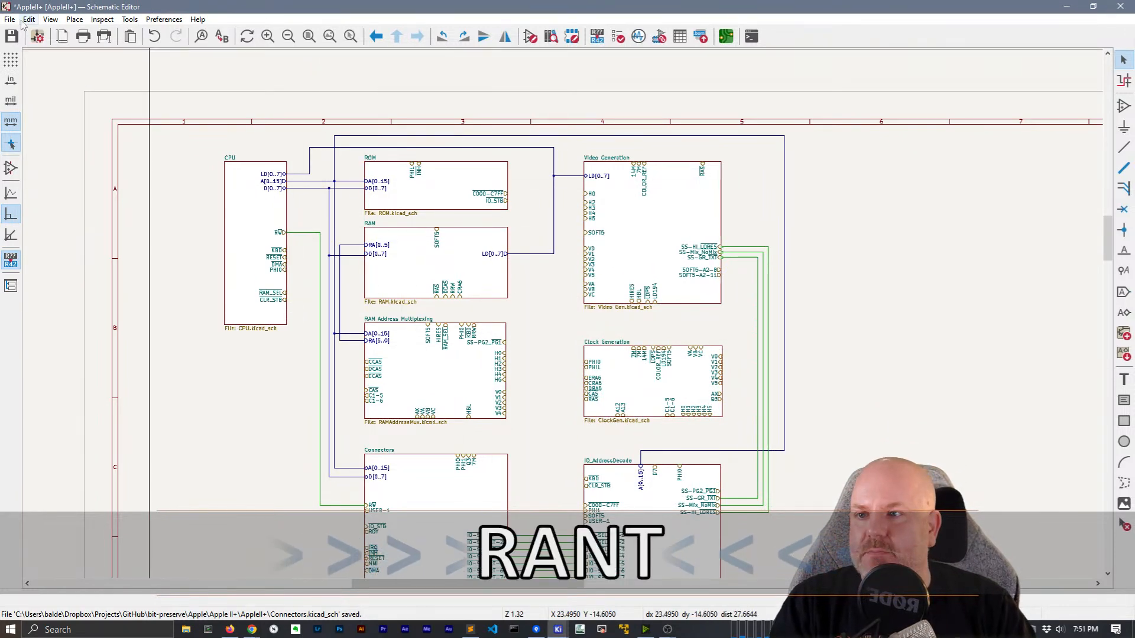
click(36, 37)
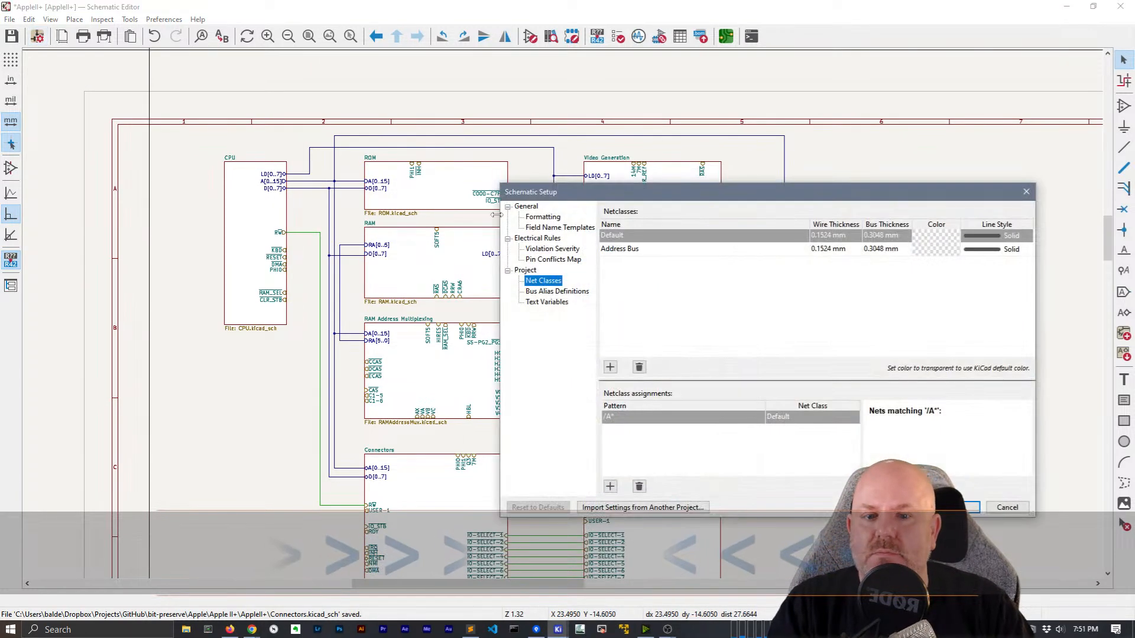
Add a new net class named 'RW'
click(610, 367)
text(R)
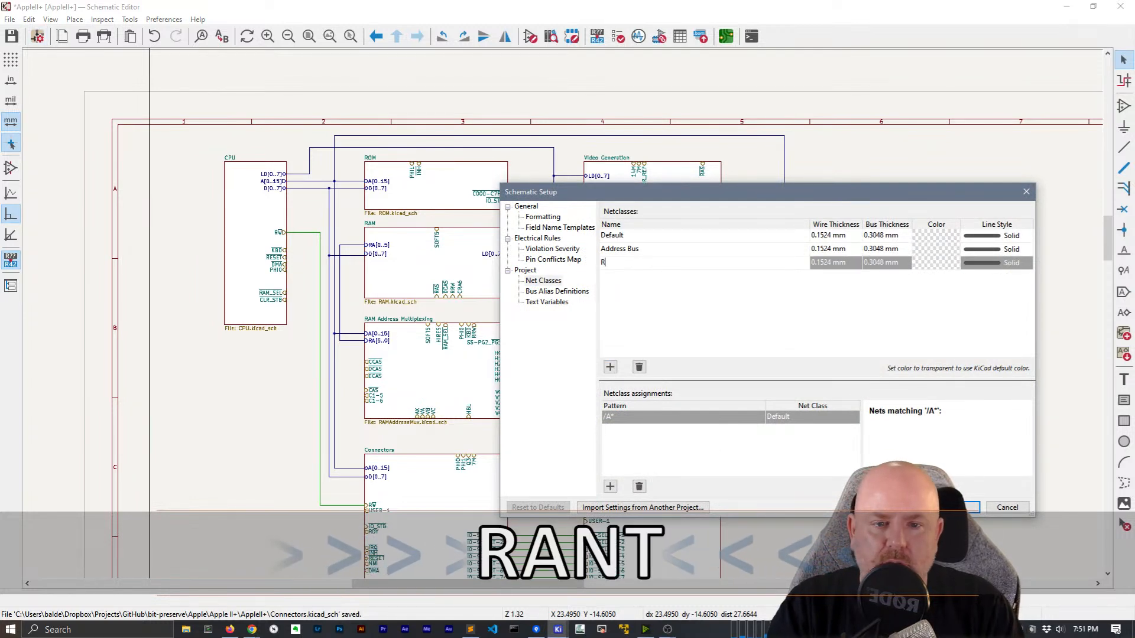
click(630, 420)
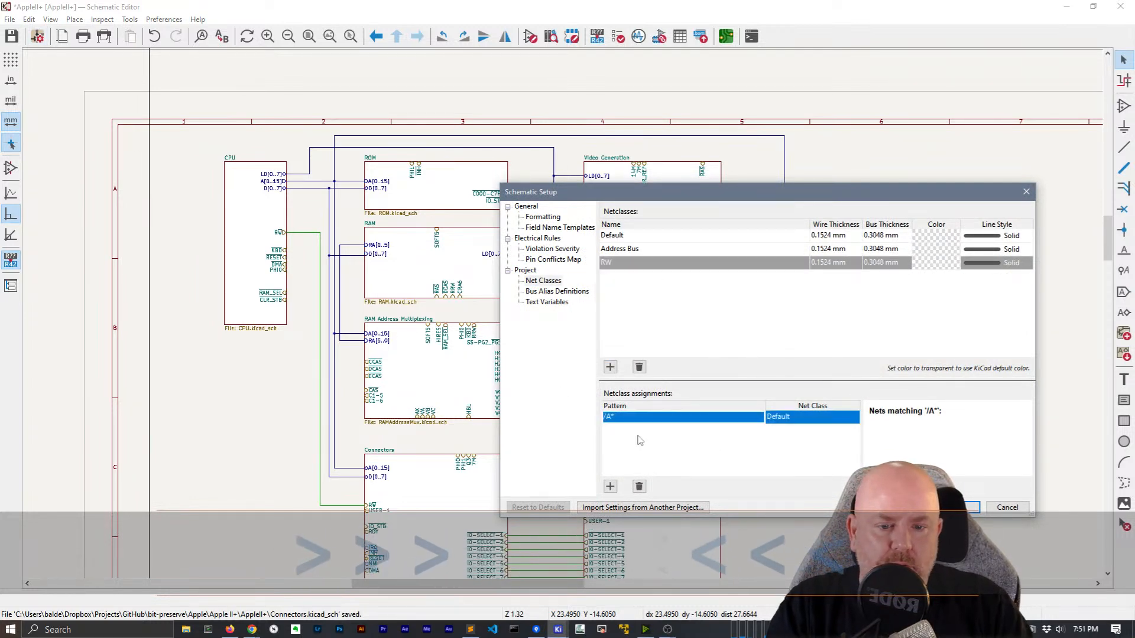
click(614, 249)
click(616, 249)
click(634, 268)
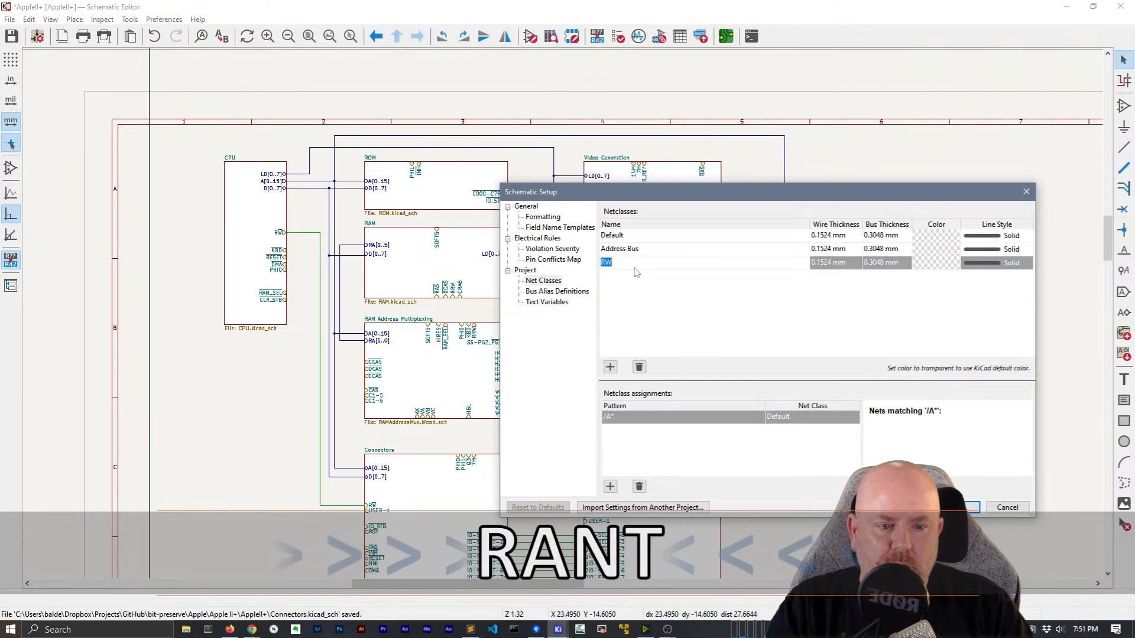
Change the assignment pattern to /R~{W}, apply, and check the CPU RW wire's net name
click(646, 418)
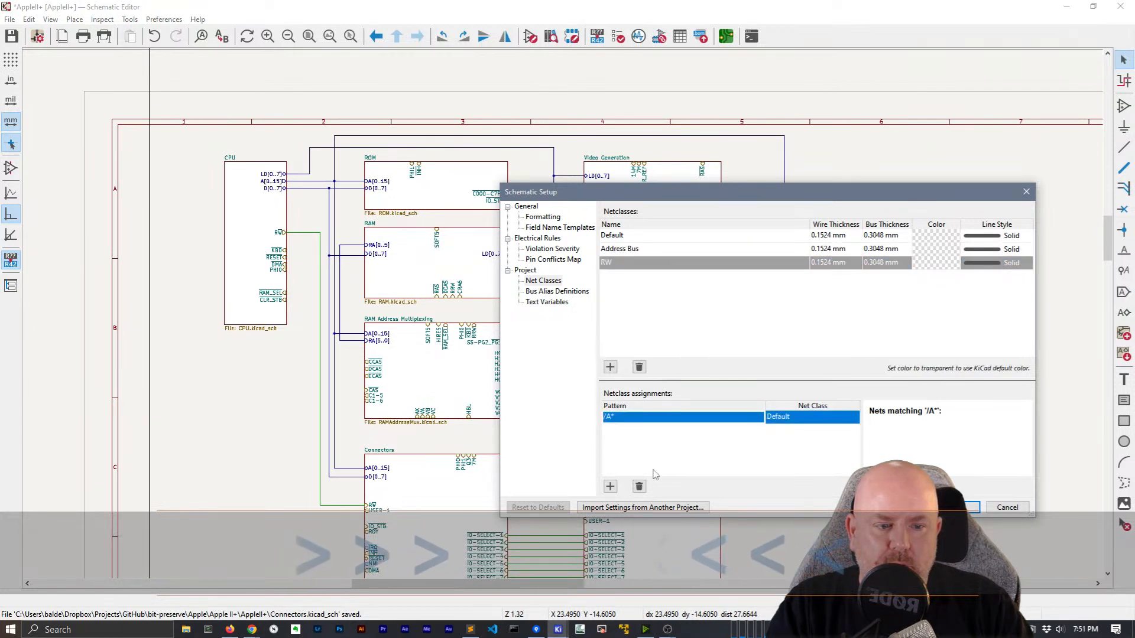
click(646, 421)
text(R)
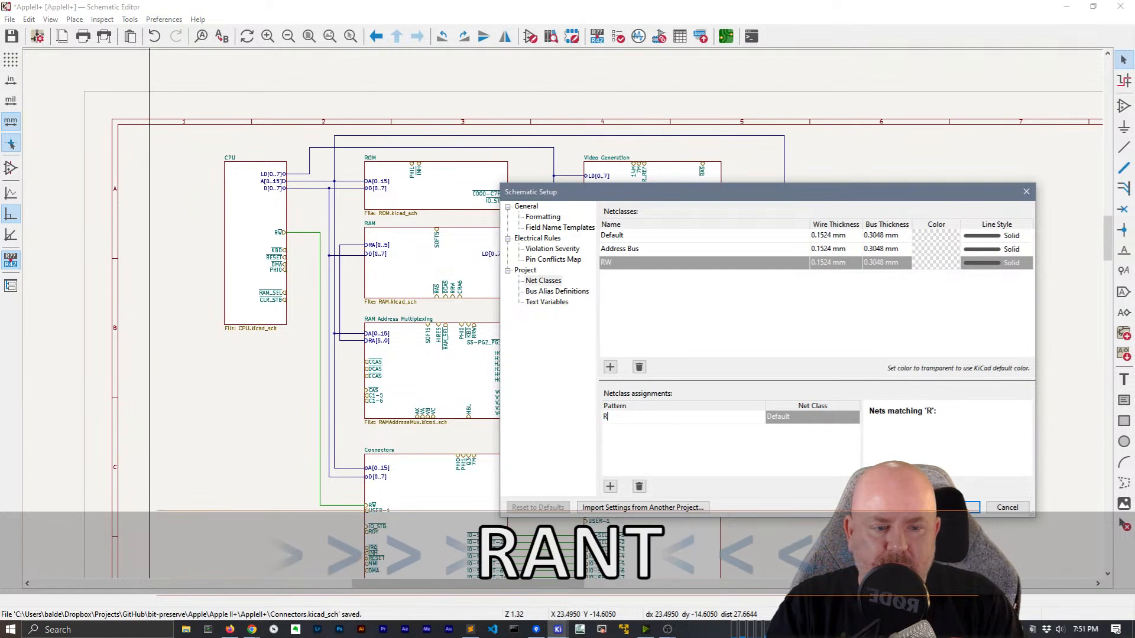
key(BackSpace)
text(/R{)
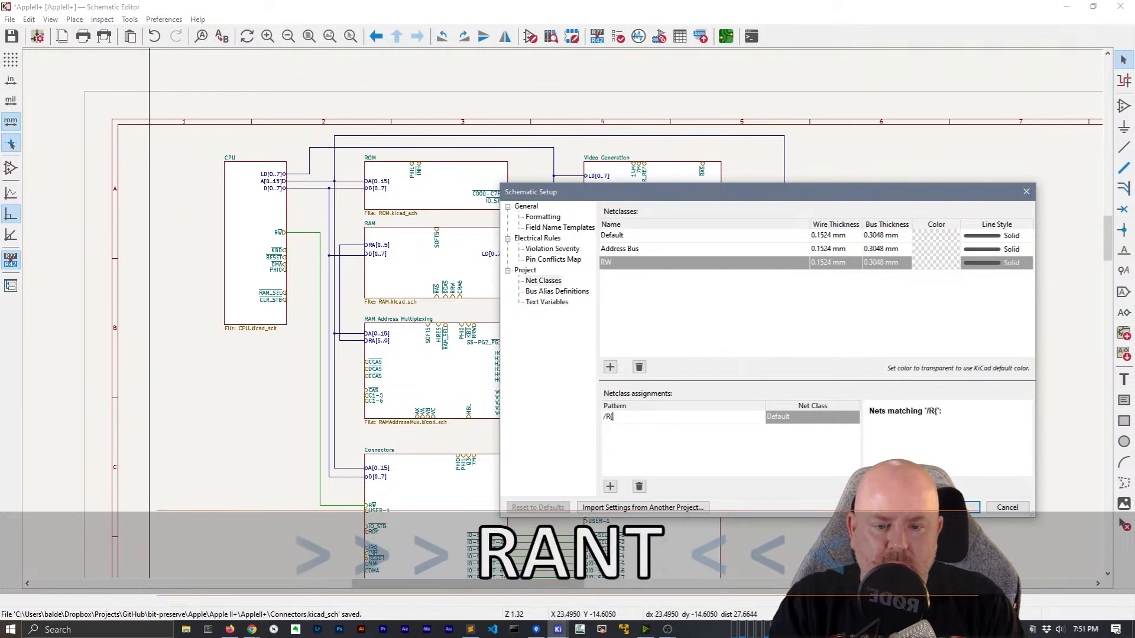
key(BackSpace)
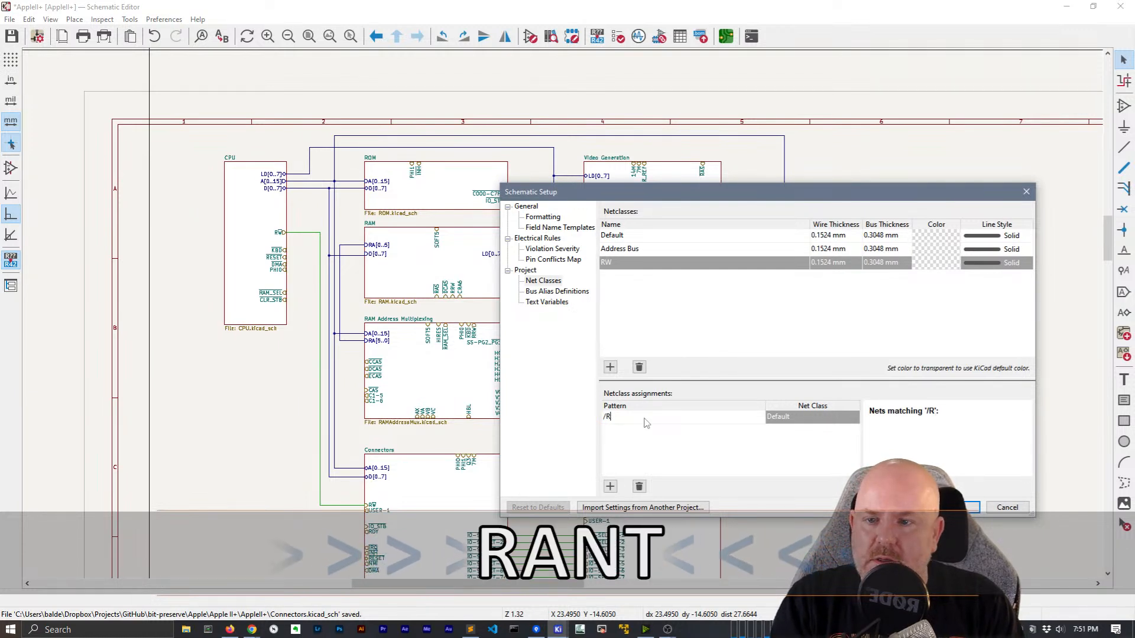
text(~{W)
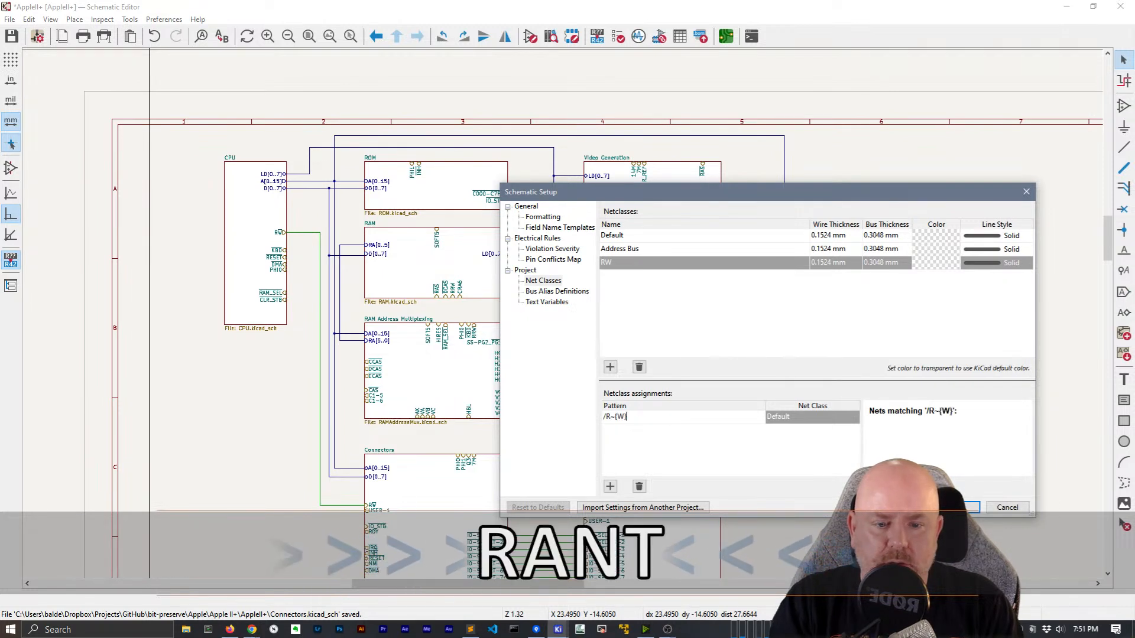
text(})
key(Return)
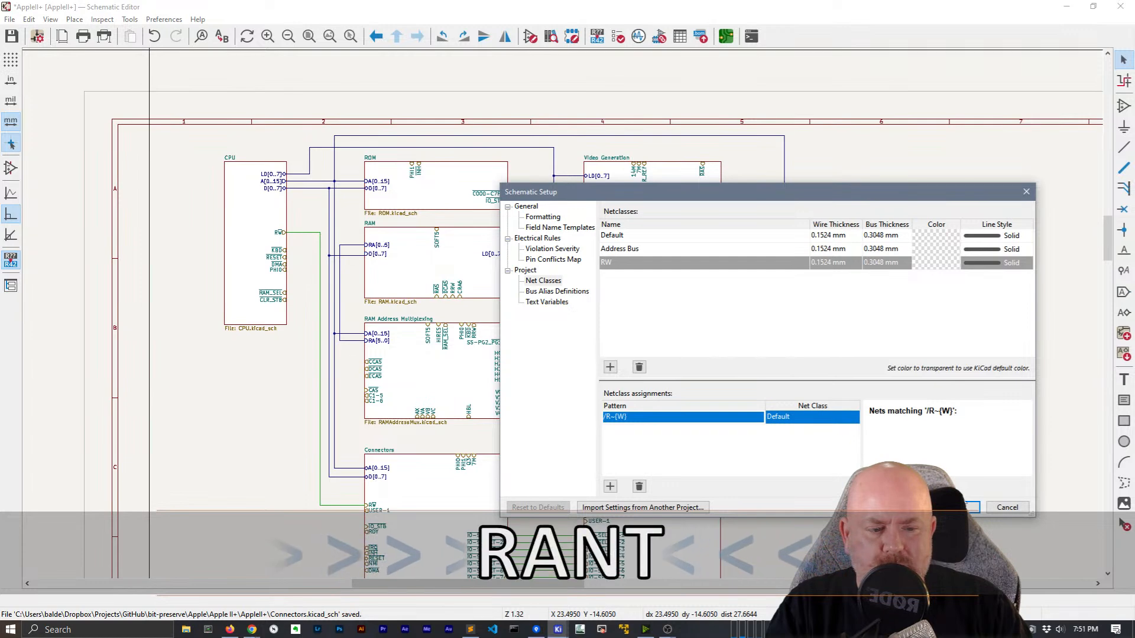
click(961, 508)
click(310, 236)
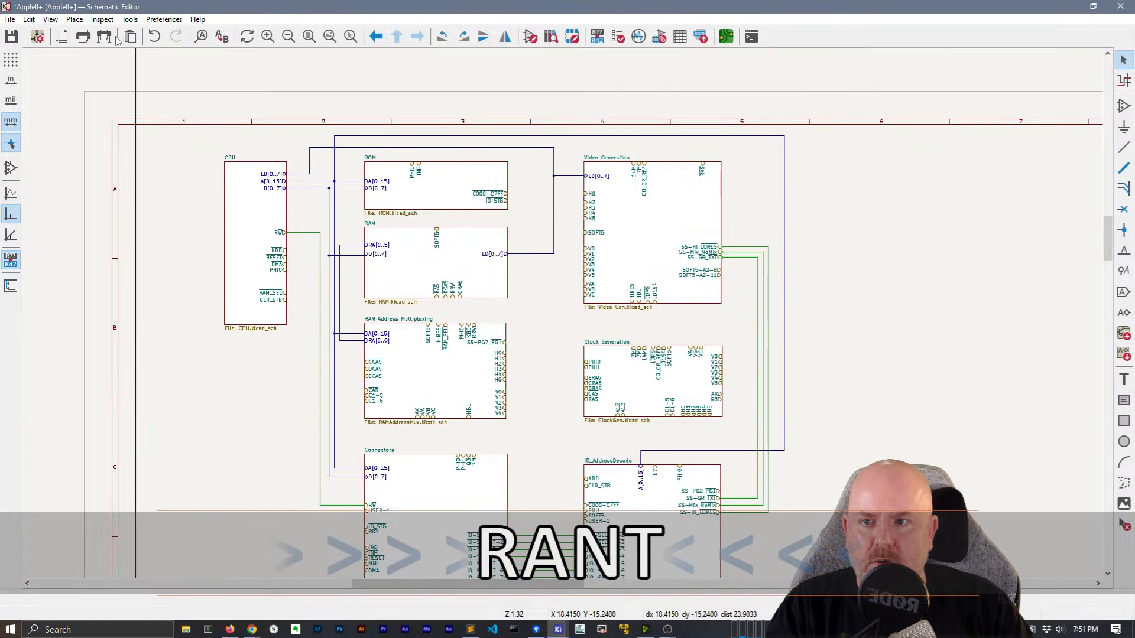
click(37, 36)
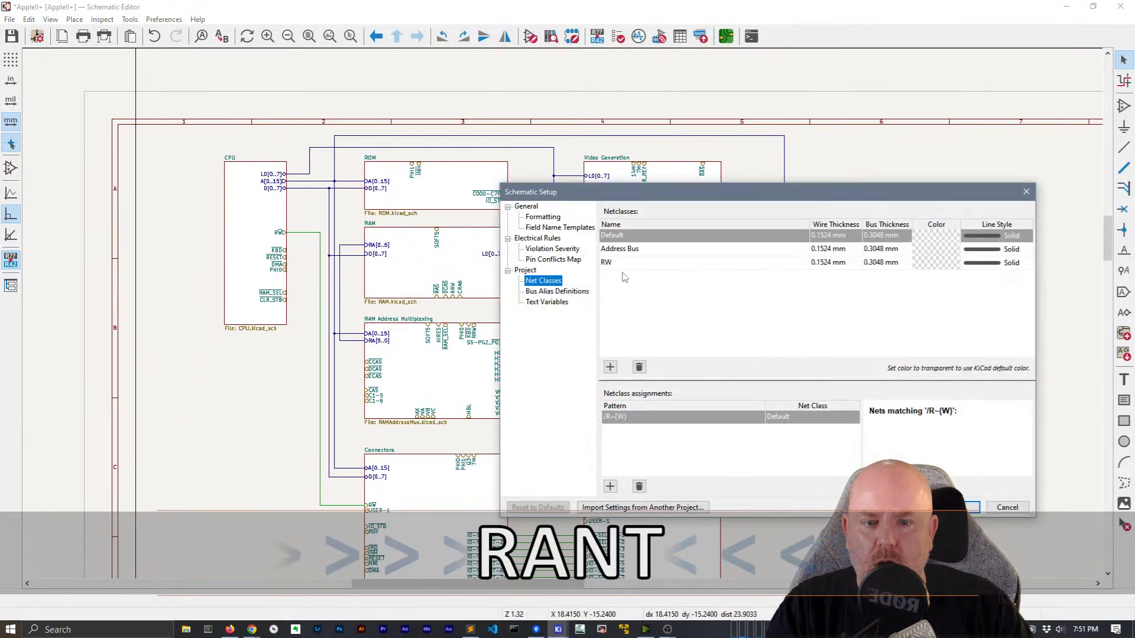
Prefix the pattern to read /CPU/R~{W} and make the RW net class magenta
click(607, 417)
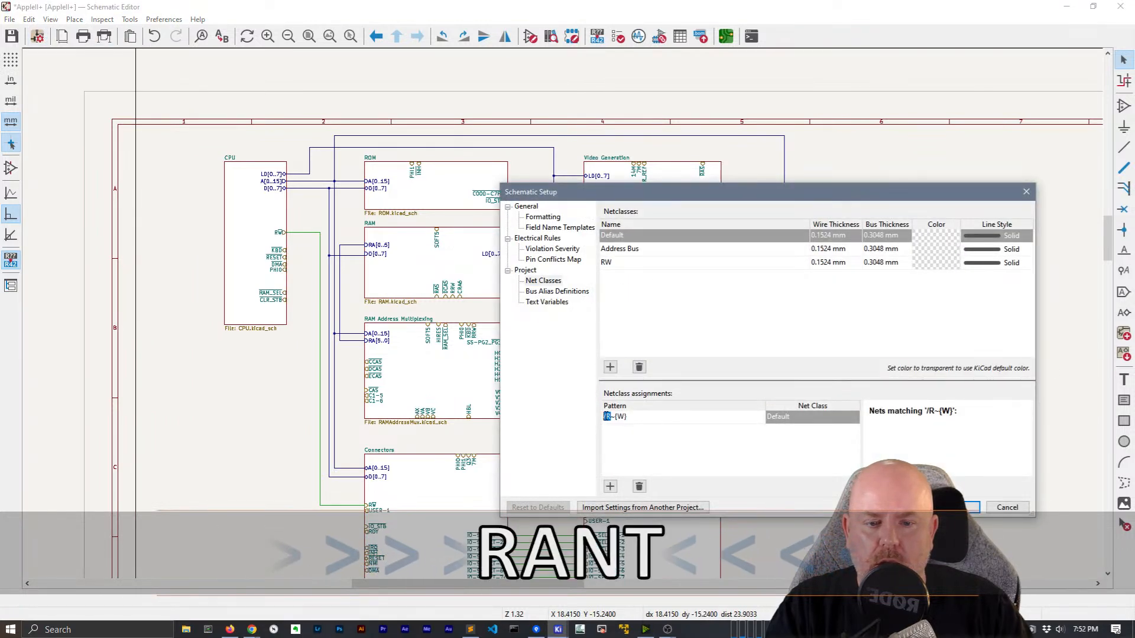
text(CPU/)
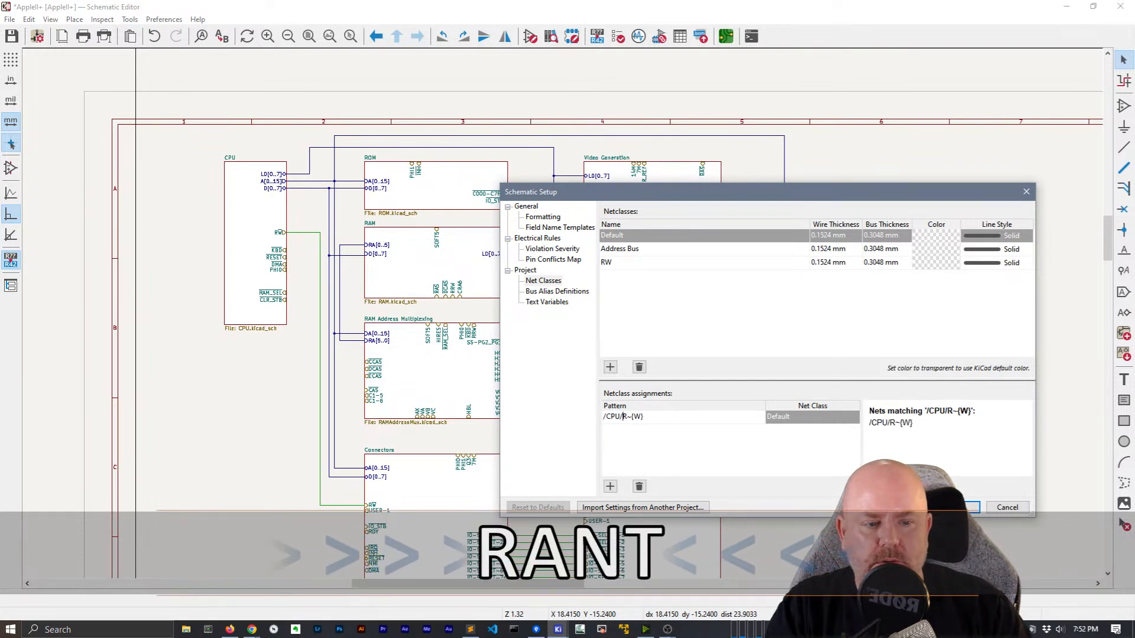
click(984, 262)
click(1000, 264)
click(1002, 266)
click(939, 261)
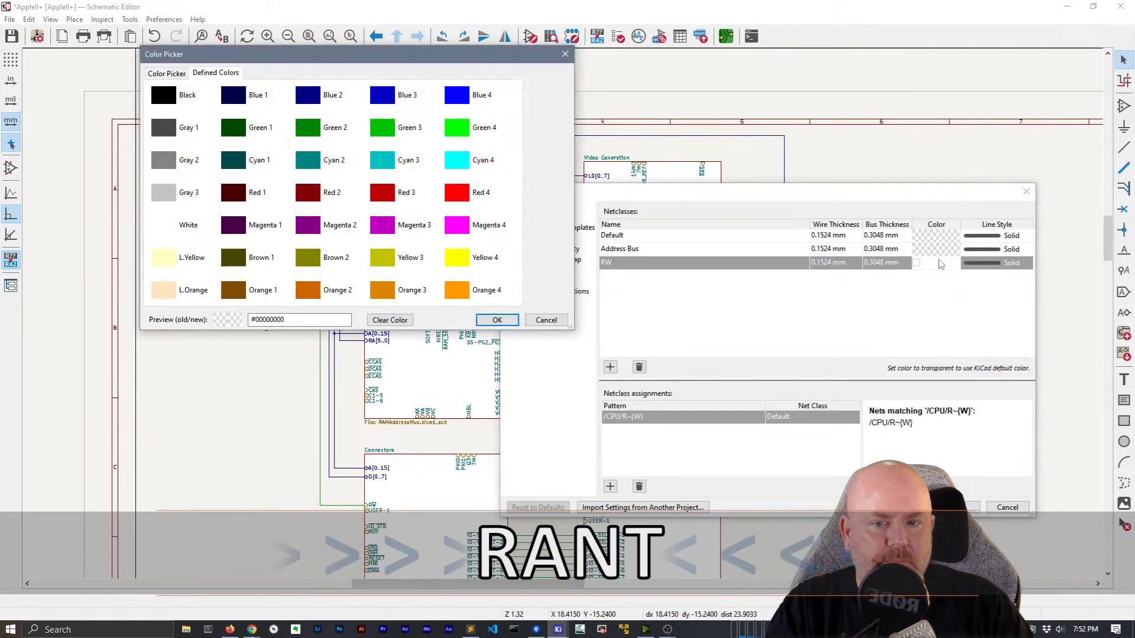
click(464, 234)
click(496, 320)
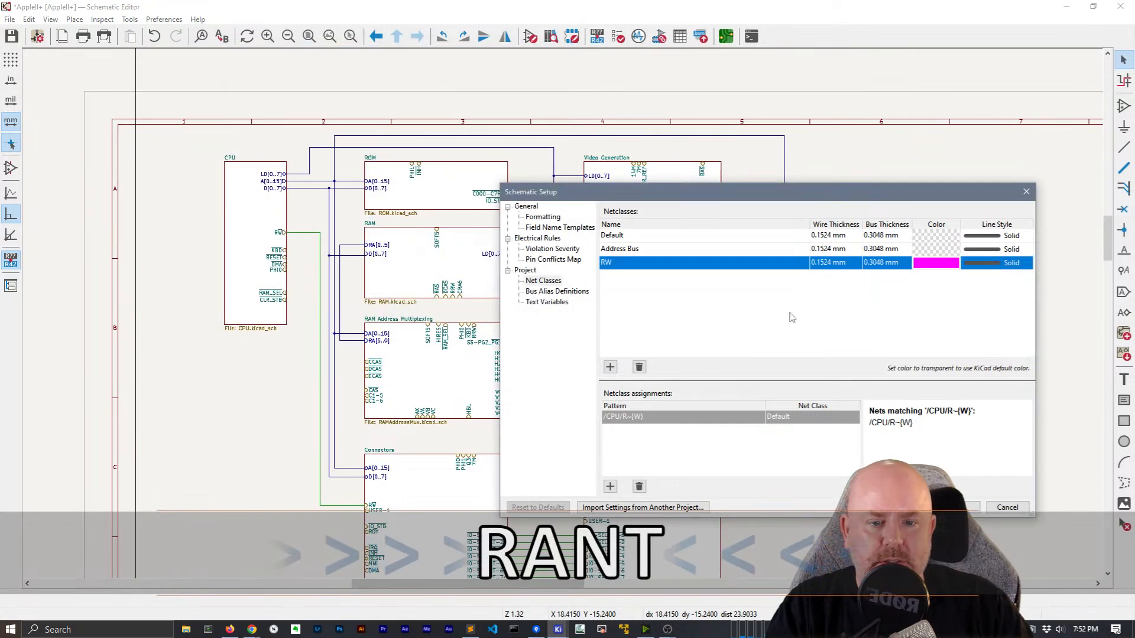
Add a /CPU/A[0..15] assignment pattern, apply, and check the address bus net name
click(676, 248)
click(666, 321)
click(610, 487)
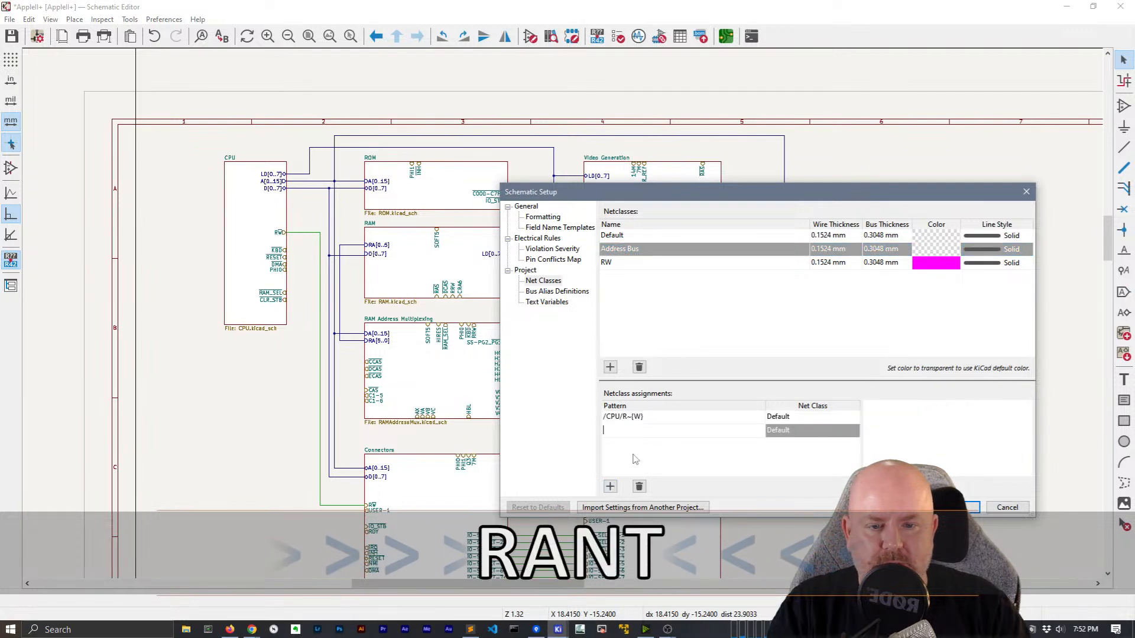
text(/CPU/)
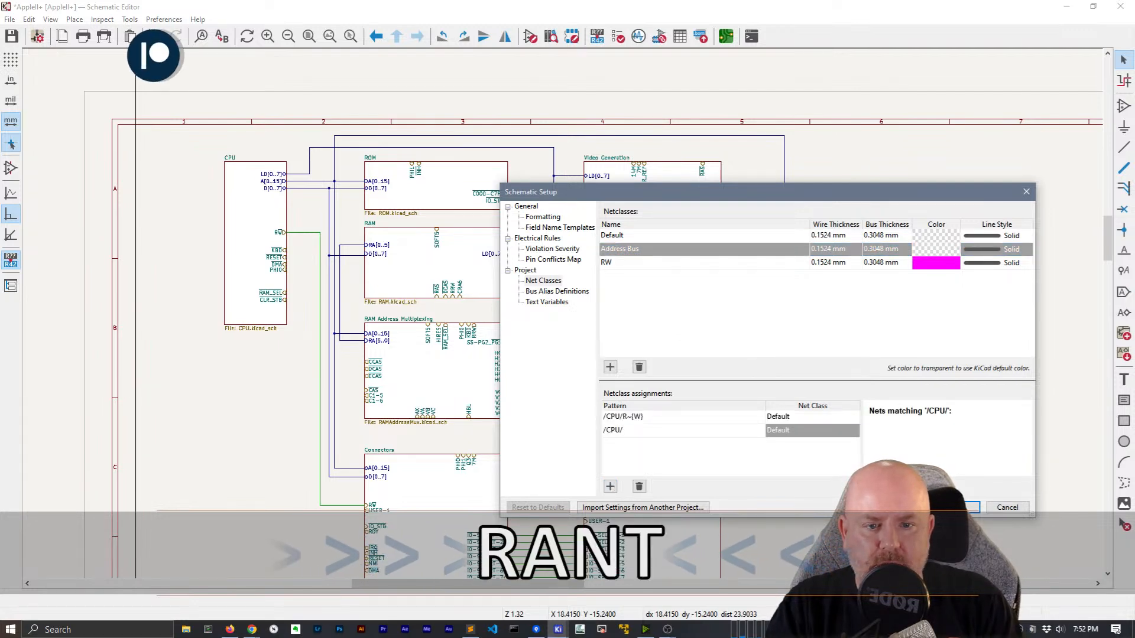
text(A[0..15])
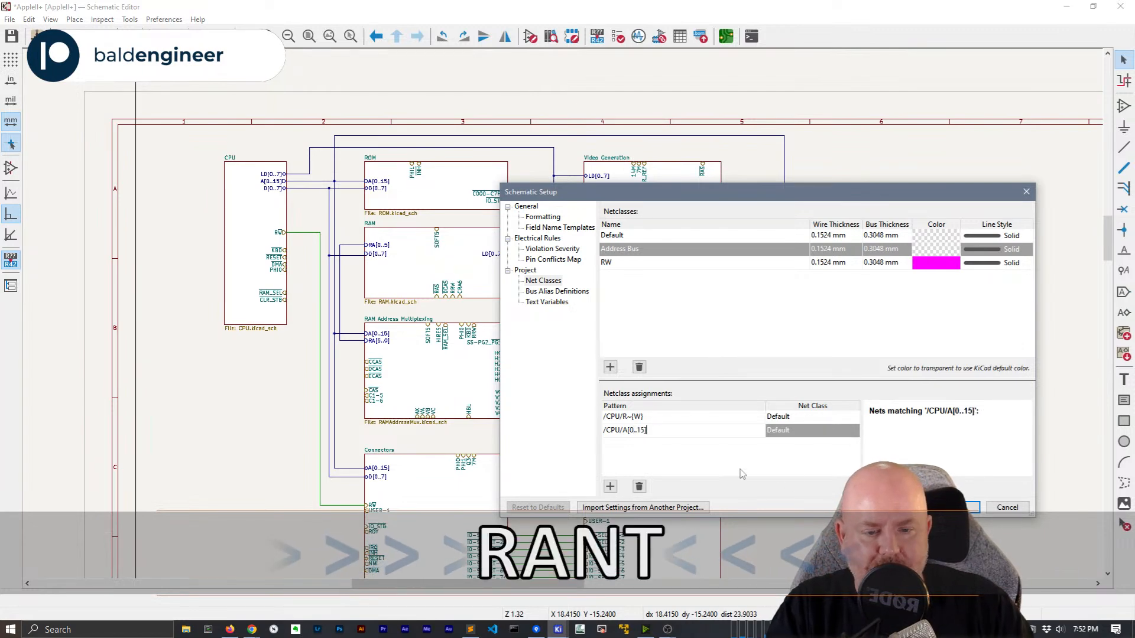
click(963, 507)
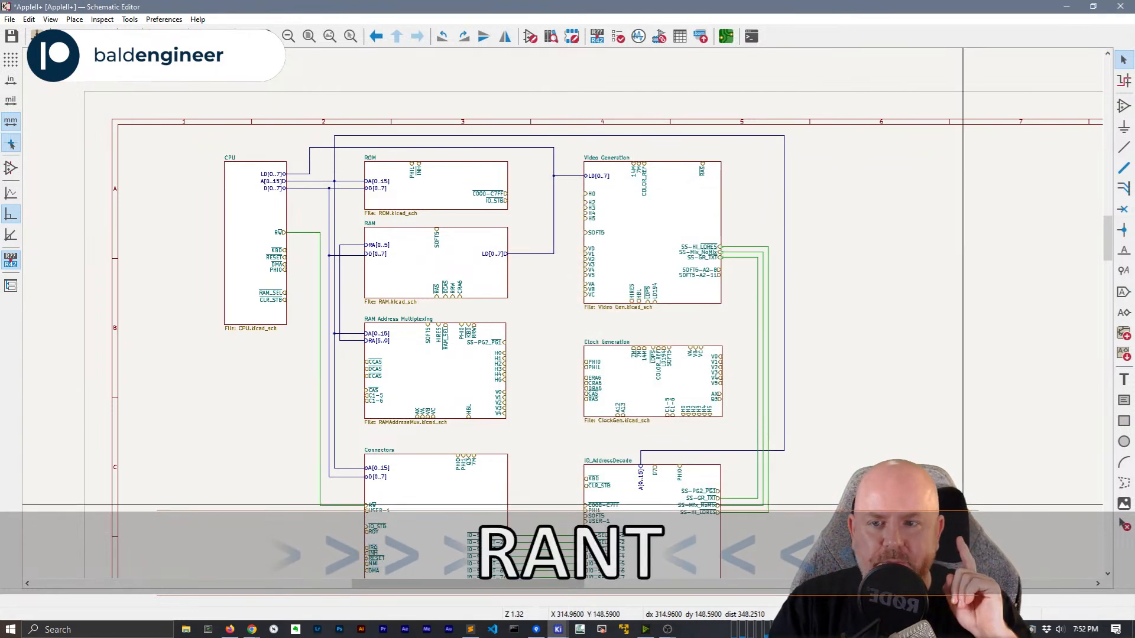
click(310, 183)
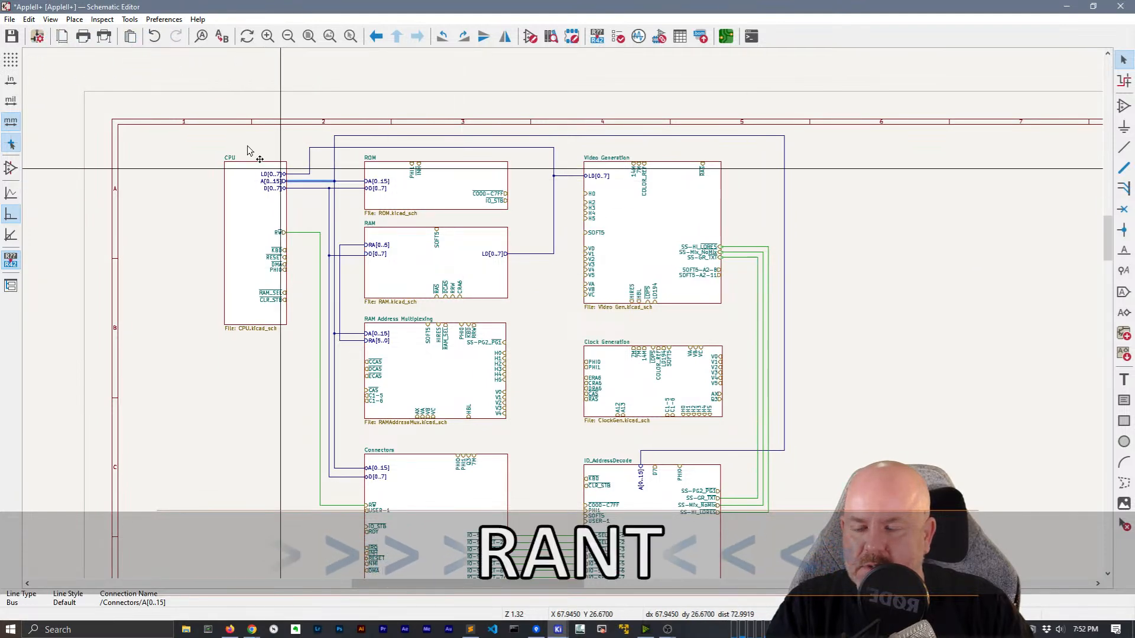
Edit the address pattern from /CPU/A[0..15] to /Connectors/A[0..15]
click(38, 36)
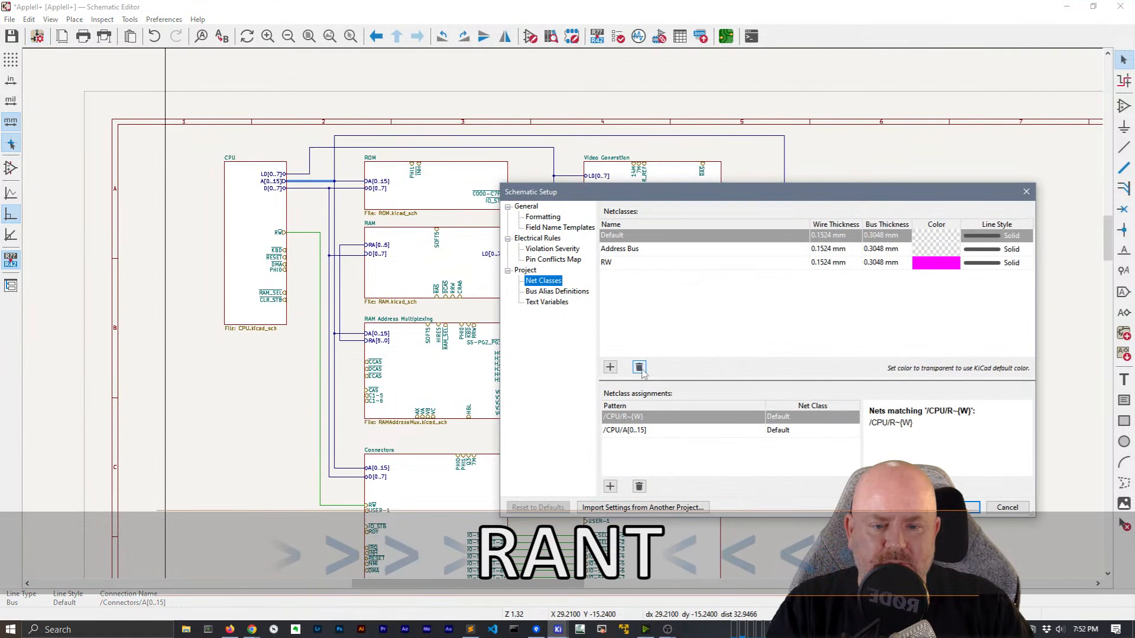
click(614, 431)
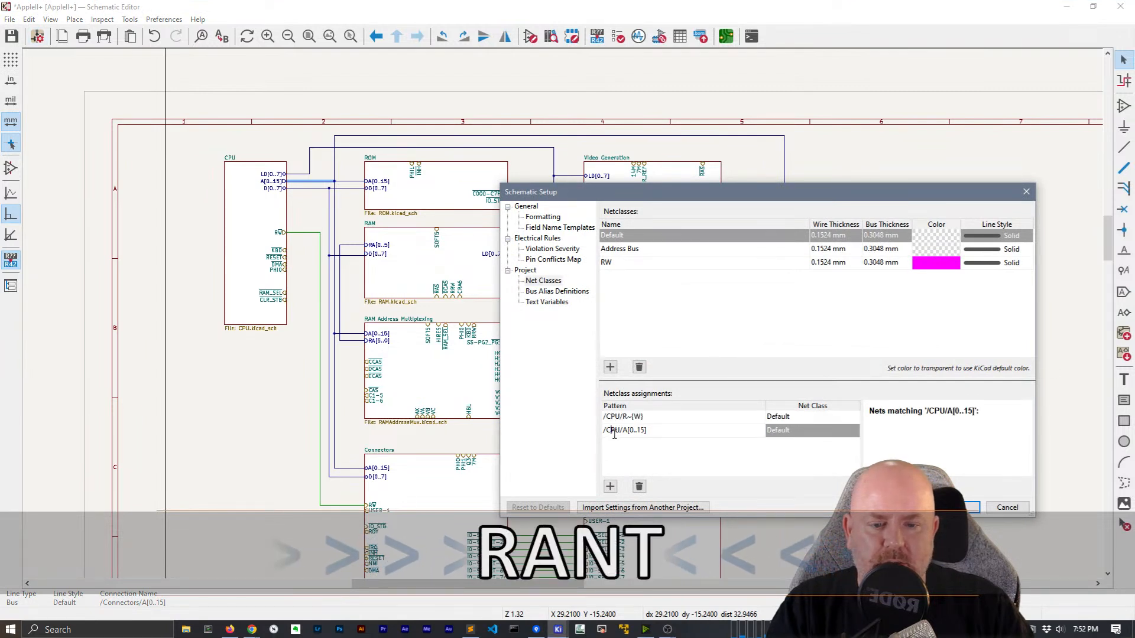
drag(616, 431, 610, 432)
text(ONNECTORS)
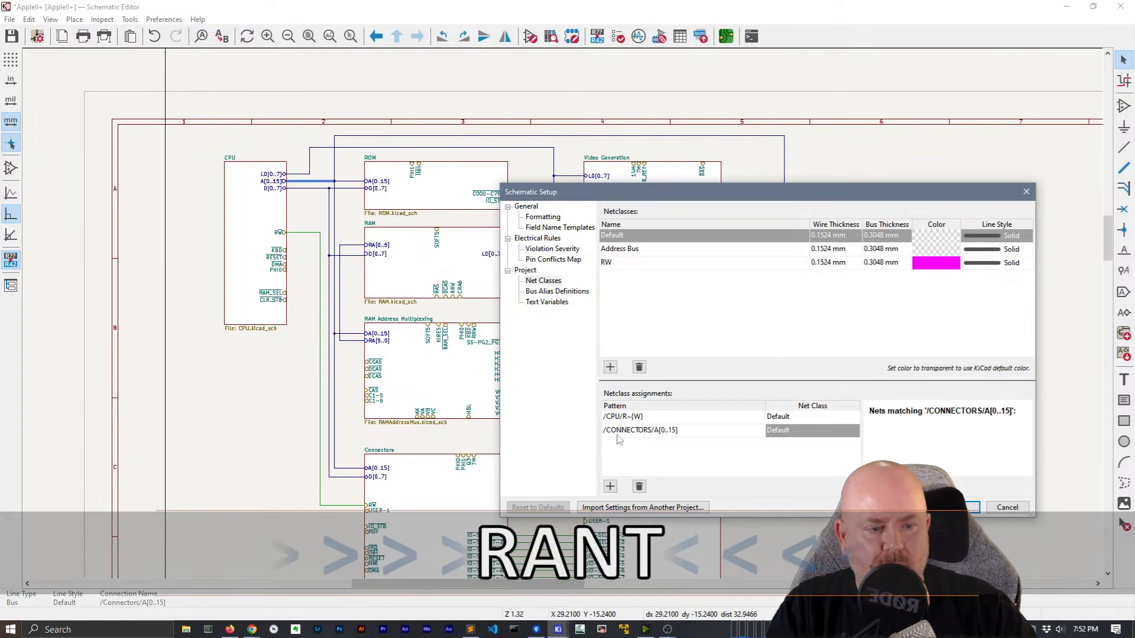
key(Return)
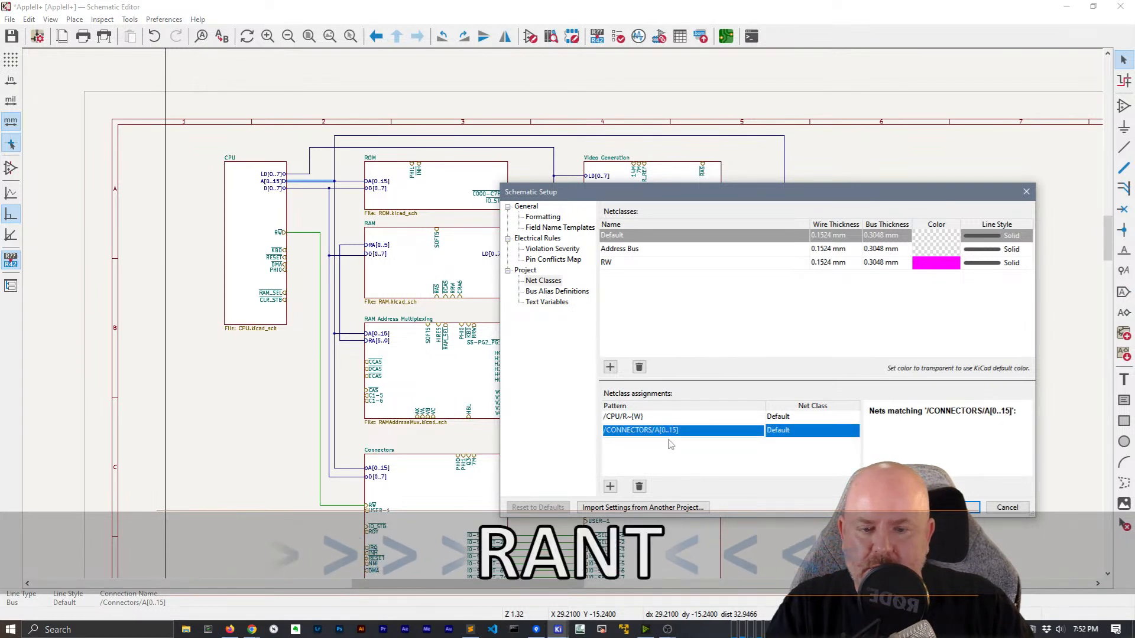
click(633, 433)
drag(653, 433, 622, 435)
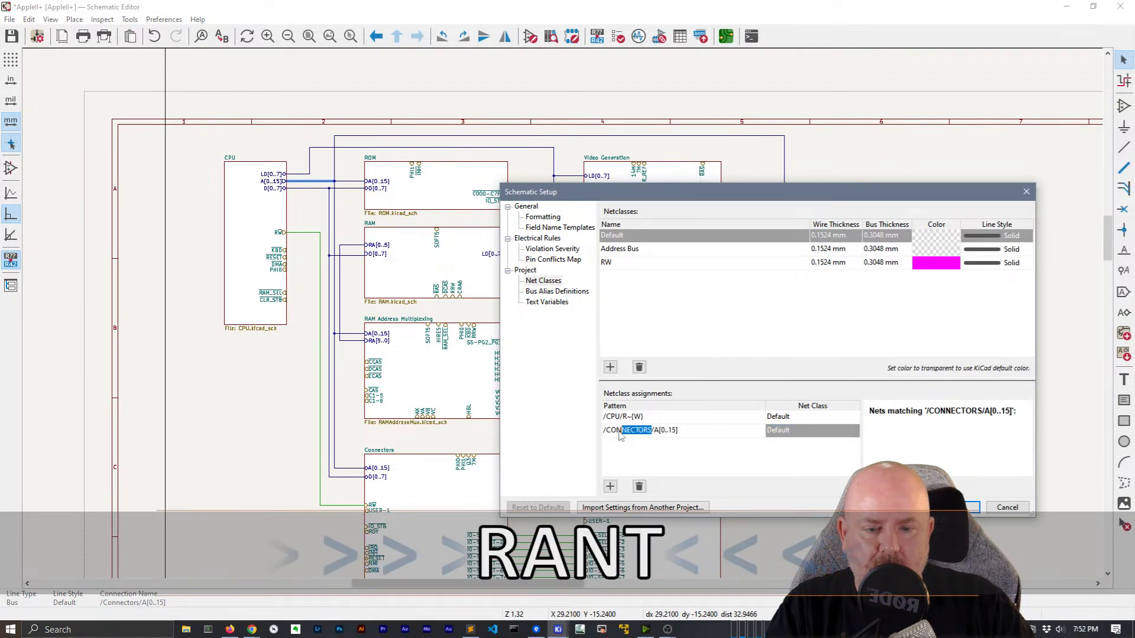
text(onnectors/)
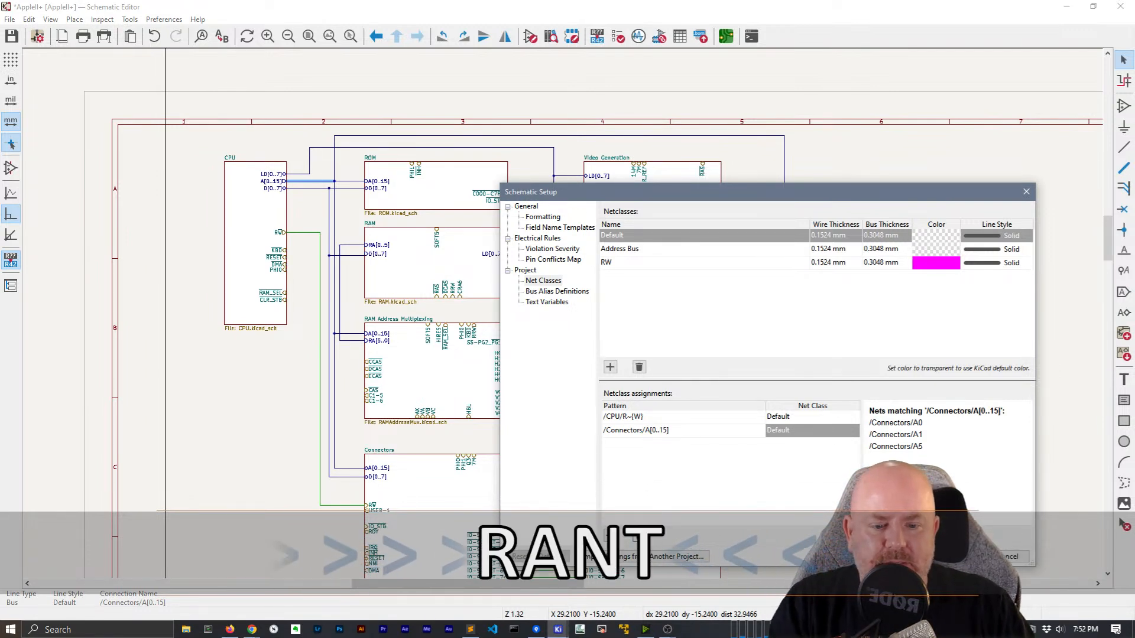
key(Return)
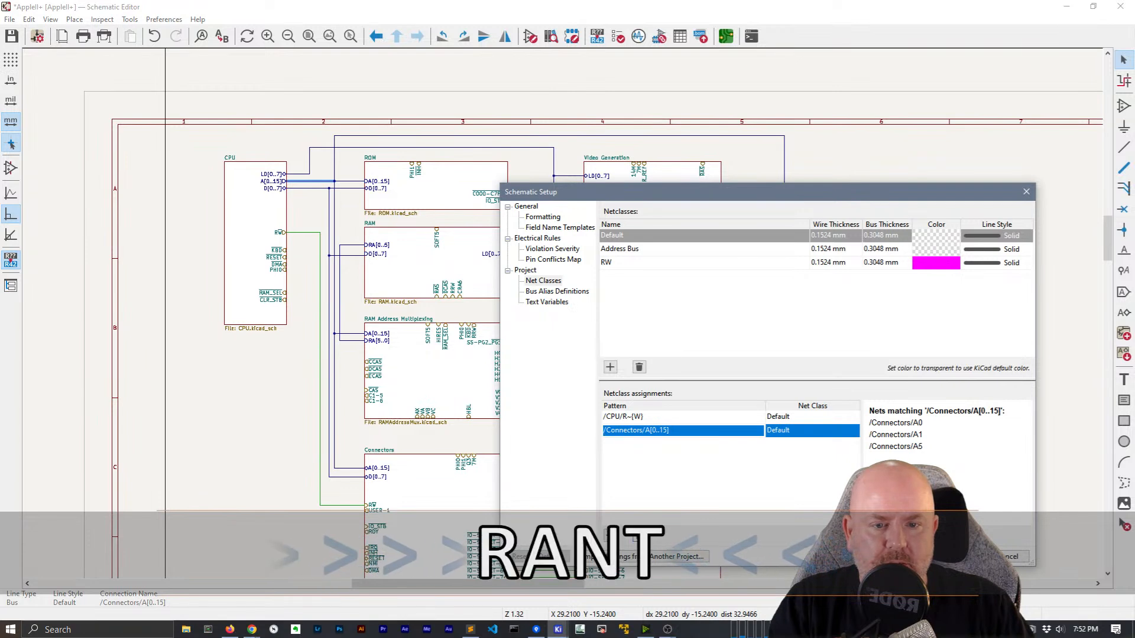
Assign /CPU/R~{W} to the RW class, delete the /Connectors/A[0..15] row, and view Bus Alias Definitions
click(814, 418)
click(816, 419)
click(818, 419)
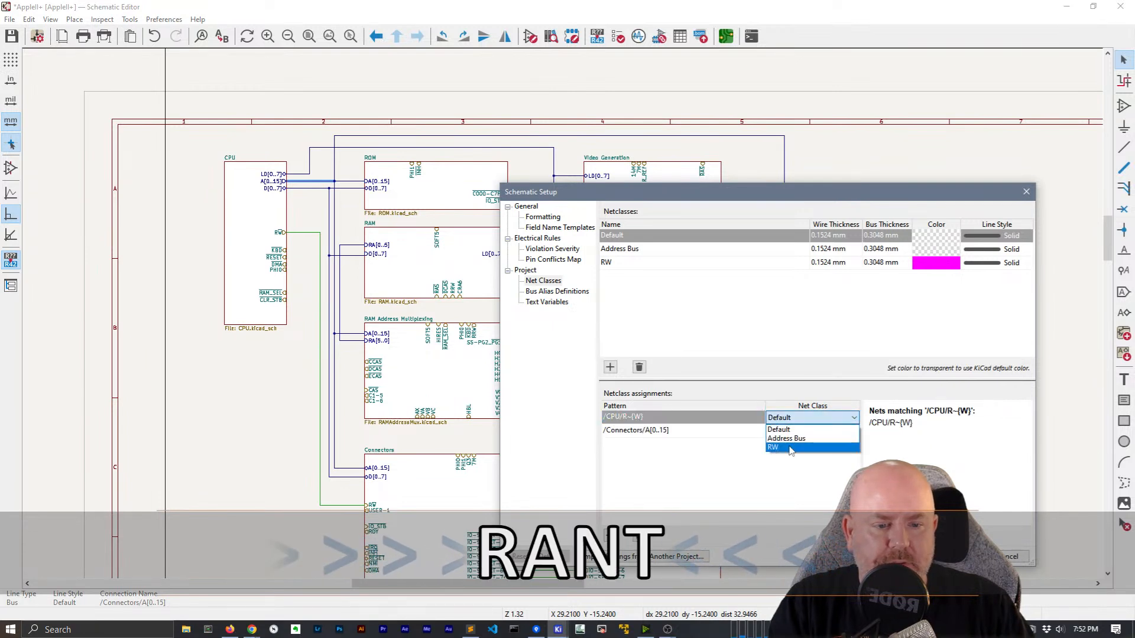
click(790, 451)
double_click(665, 431)
click(639, 536)
click(694, 498)
click(552, 292)
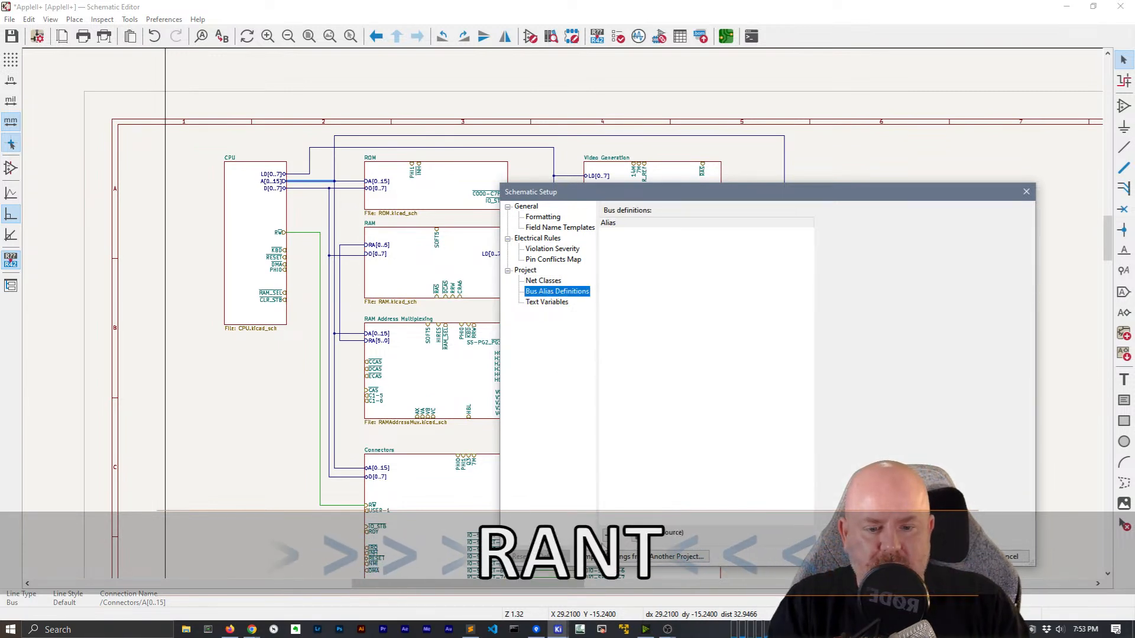
Add a new bus alias named 'AddressBus'
click(608, 536)
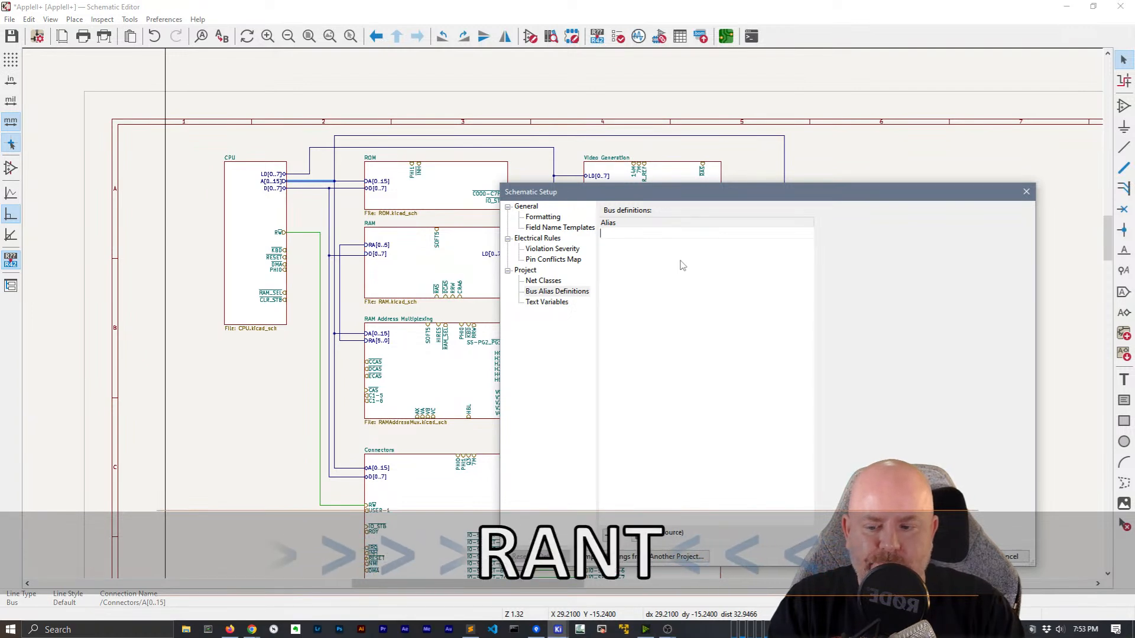
text(/Connecotrs)
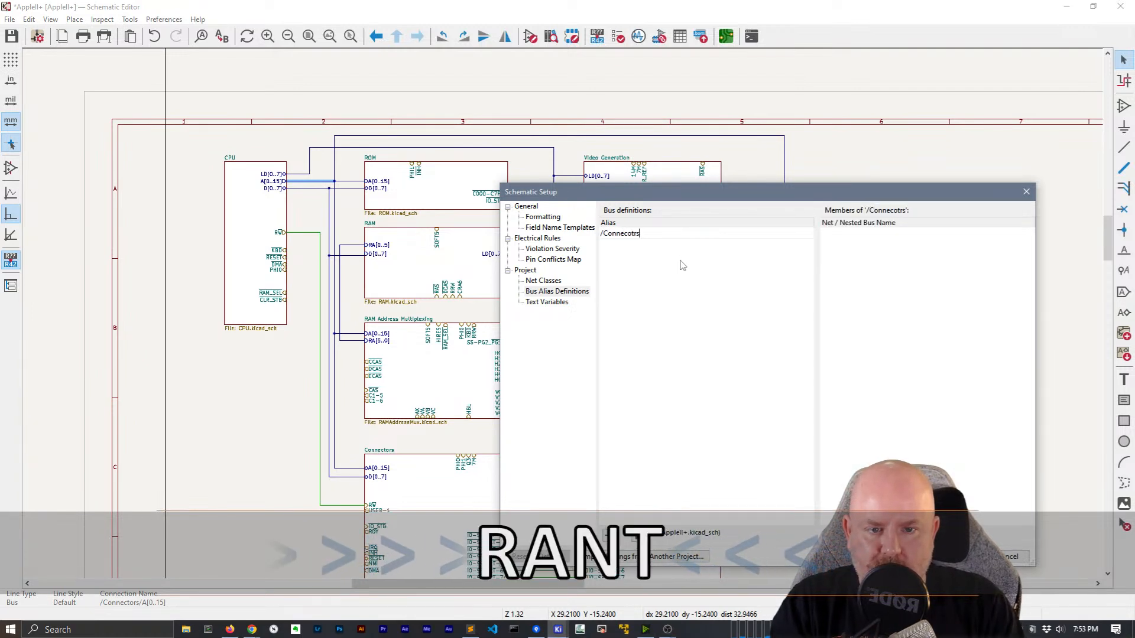
key(BackSpace)
key(BackSpace)
text(tors/A[0..15])
key(ctrl+a)
key(BackSpace)
text(AD)
key(BackSpace)
text(ddressBus)
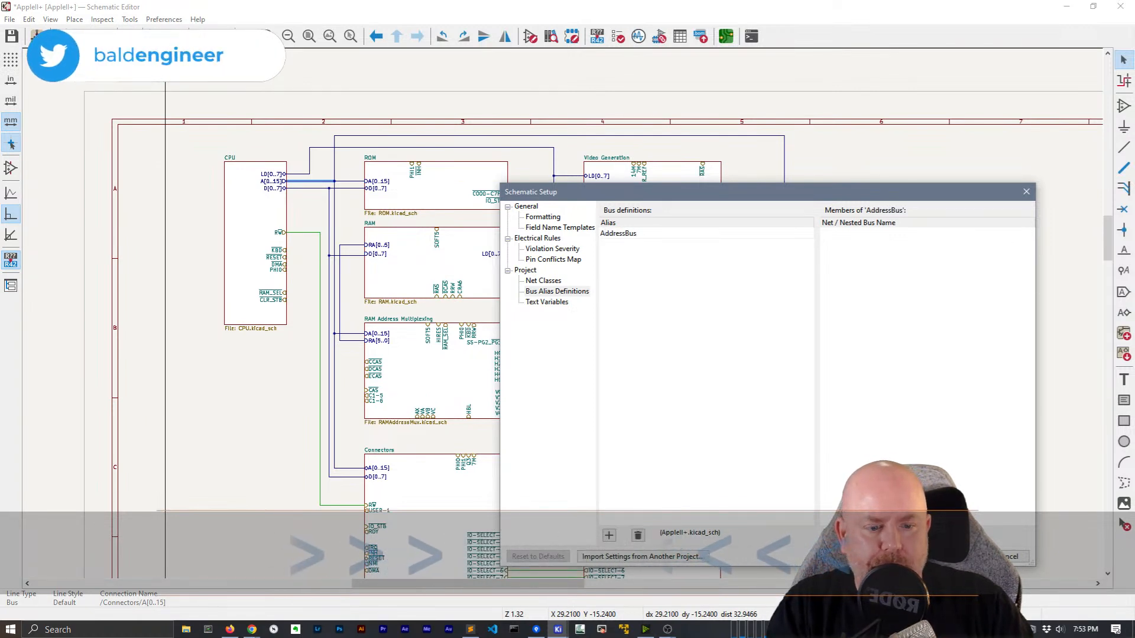
Give the AddressBus alias the member /Connectors/A[0..15]
click(831, 535)
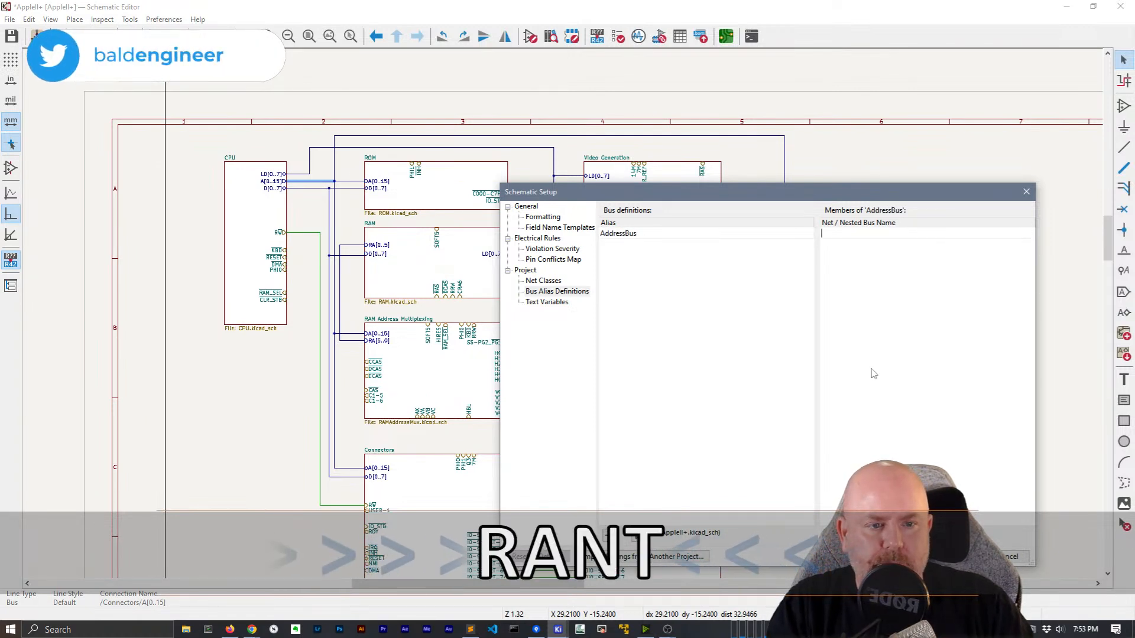
text(/)
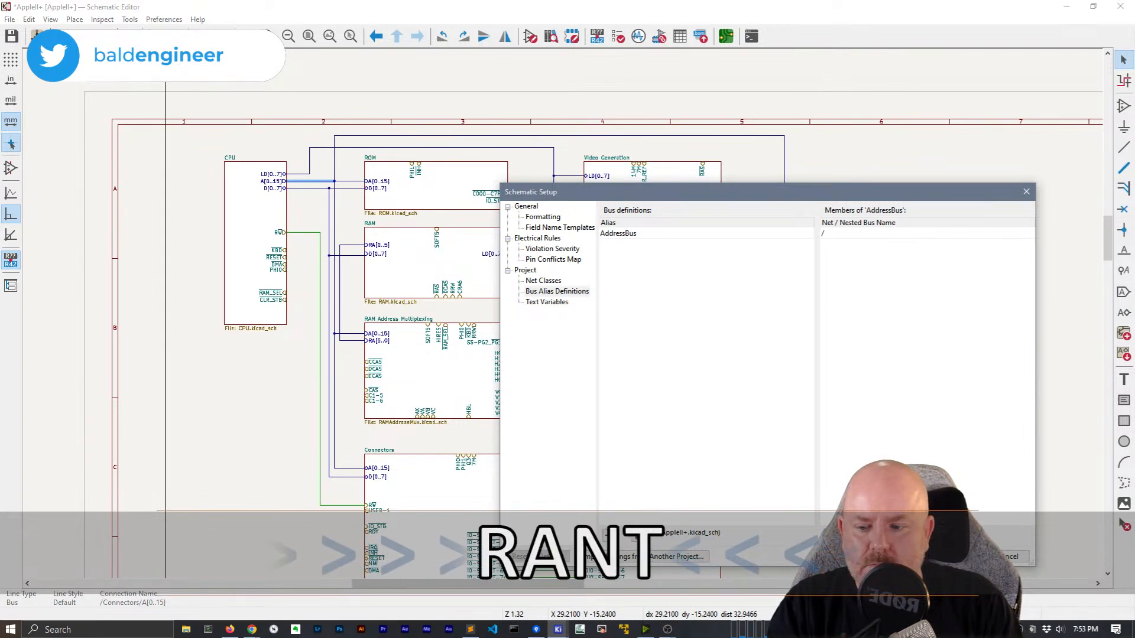
text(c)
key(BackSpace)
key(BackSpace)
key(BackSpace)
text(Connectors)
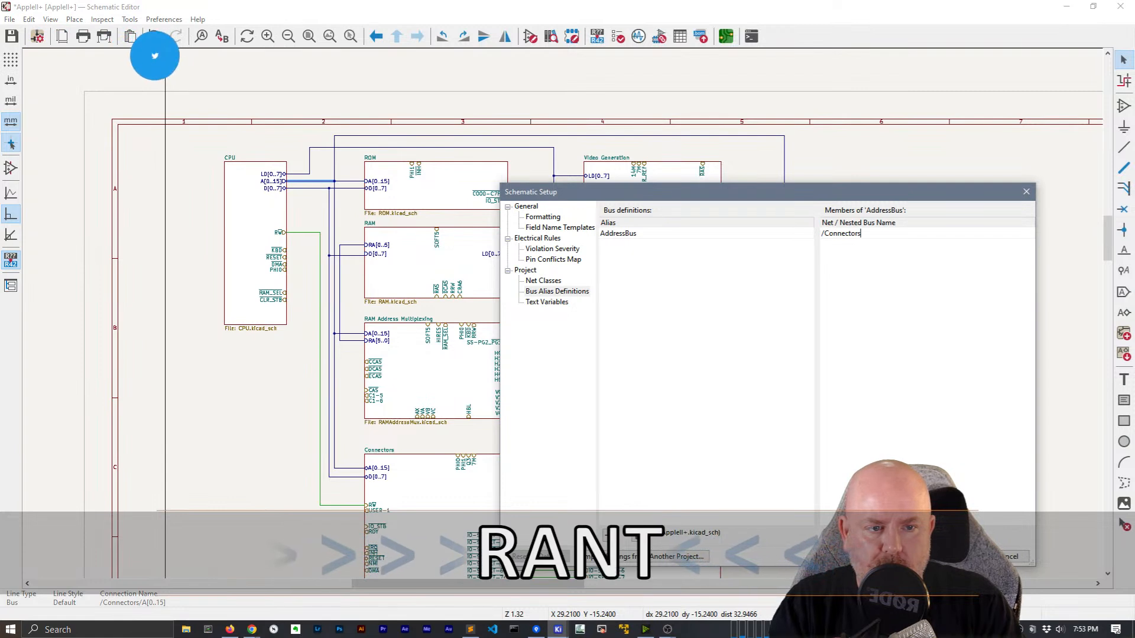
text(/A[0..15])
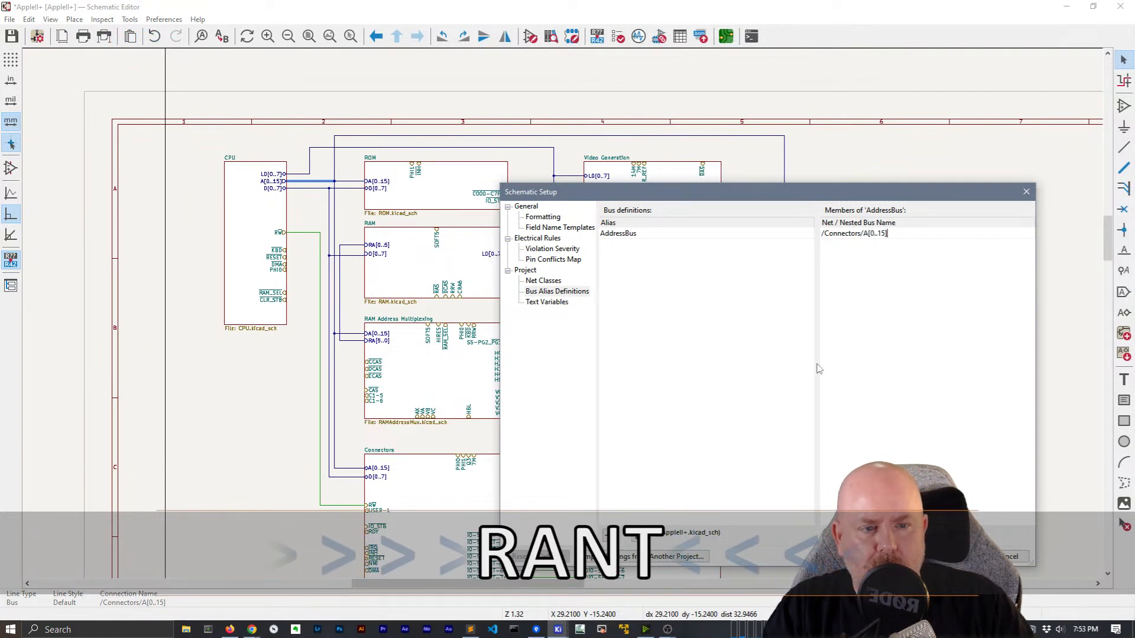
click(720, 359)
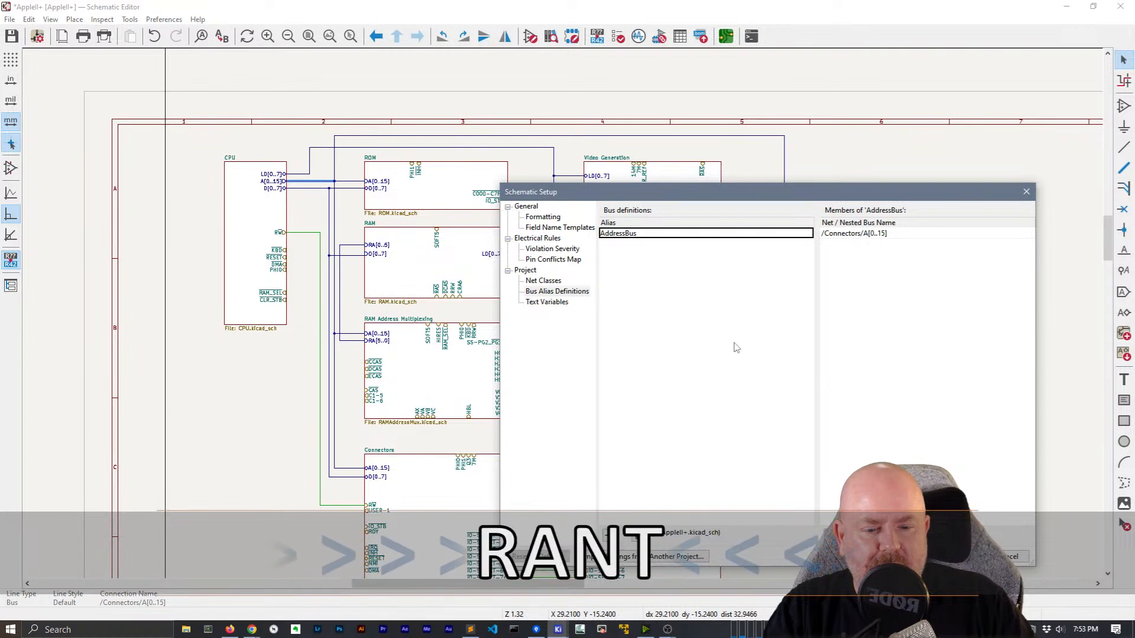
click(544, 281)
Try an AddressBus net class assignment pattern with a /Connectors/ prefix, then close without keeping it
click(625, 503)
click(612, 535)
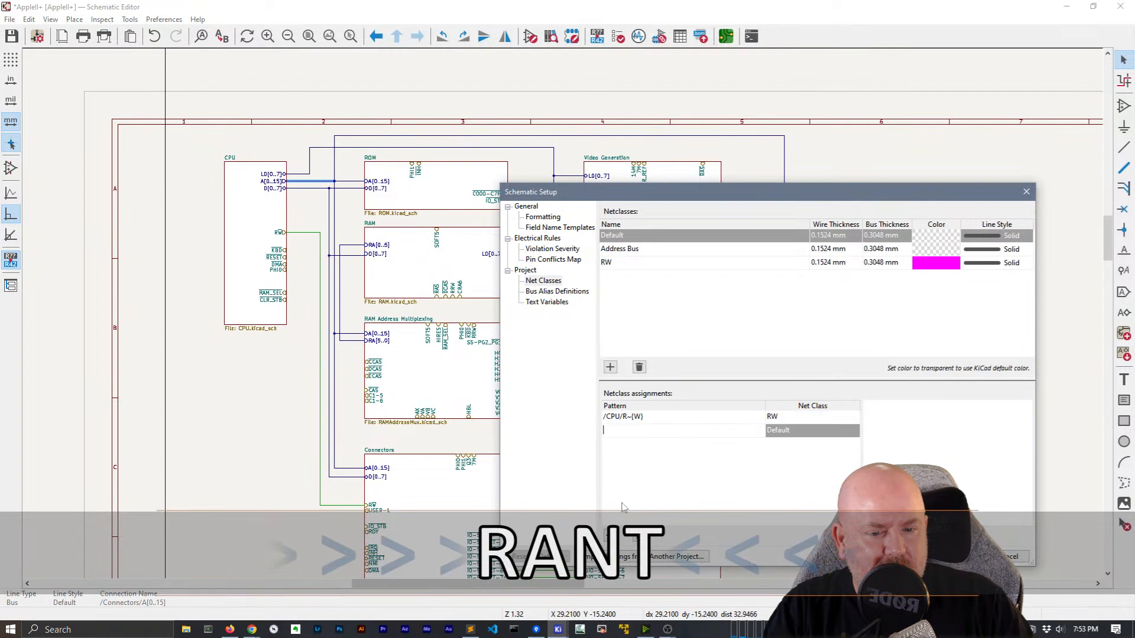
text(AddressBus)
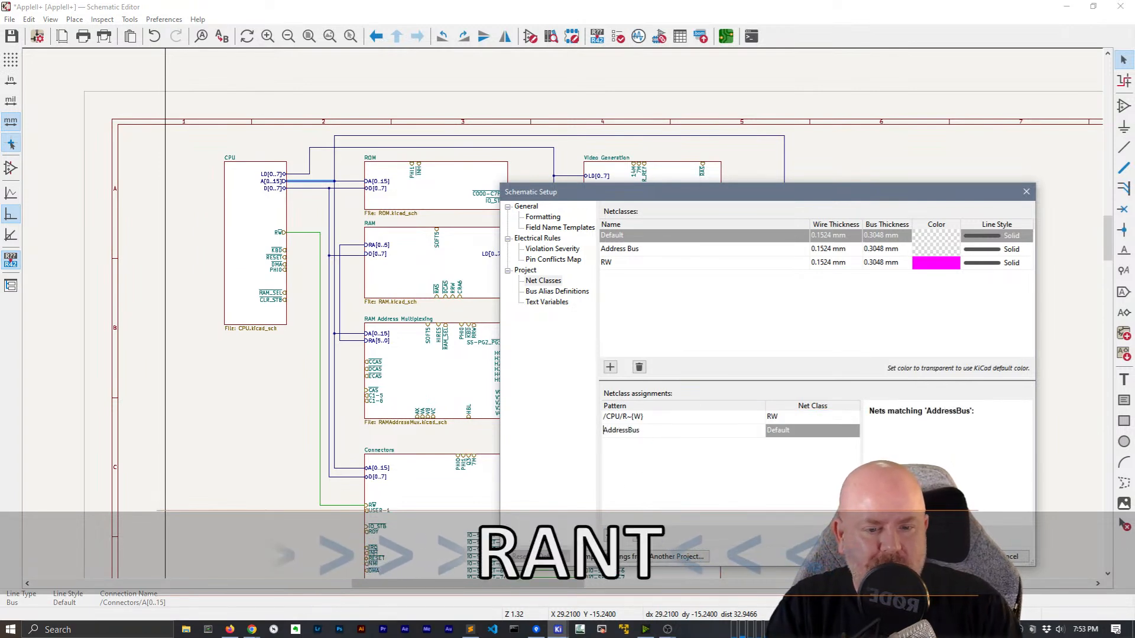
key(Home)
text(/)
text(Connectors/)
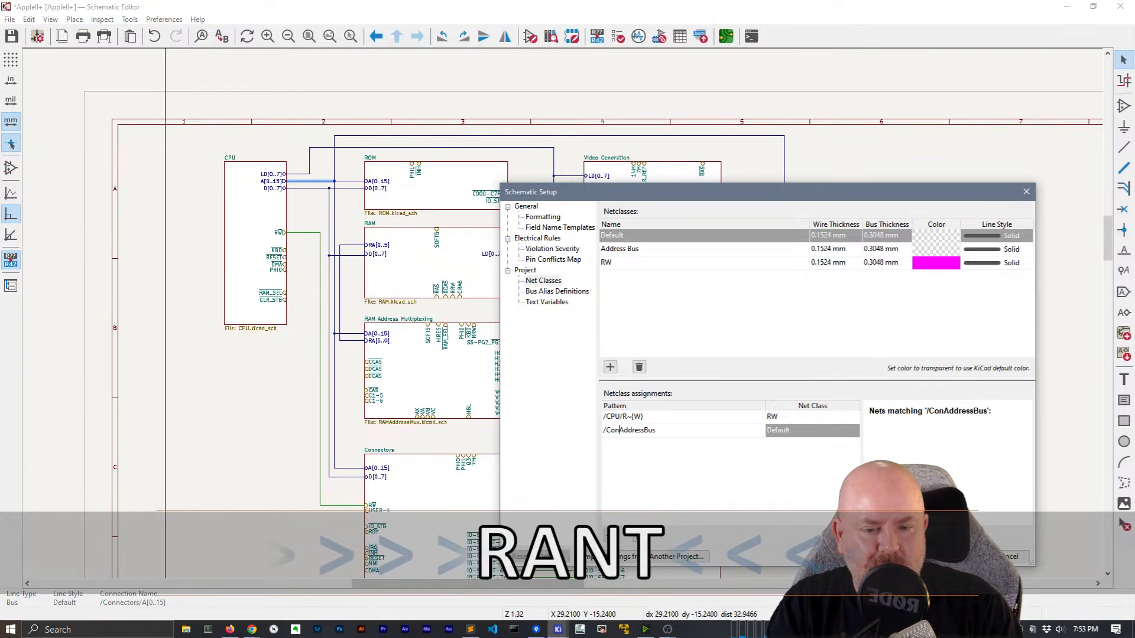
key(shift+Home)
key(BackSpace)
text({)
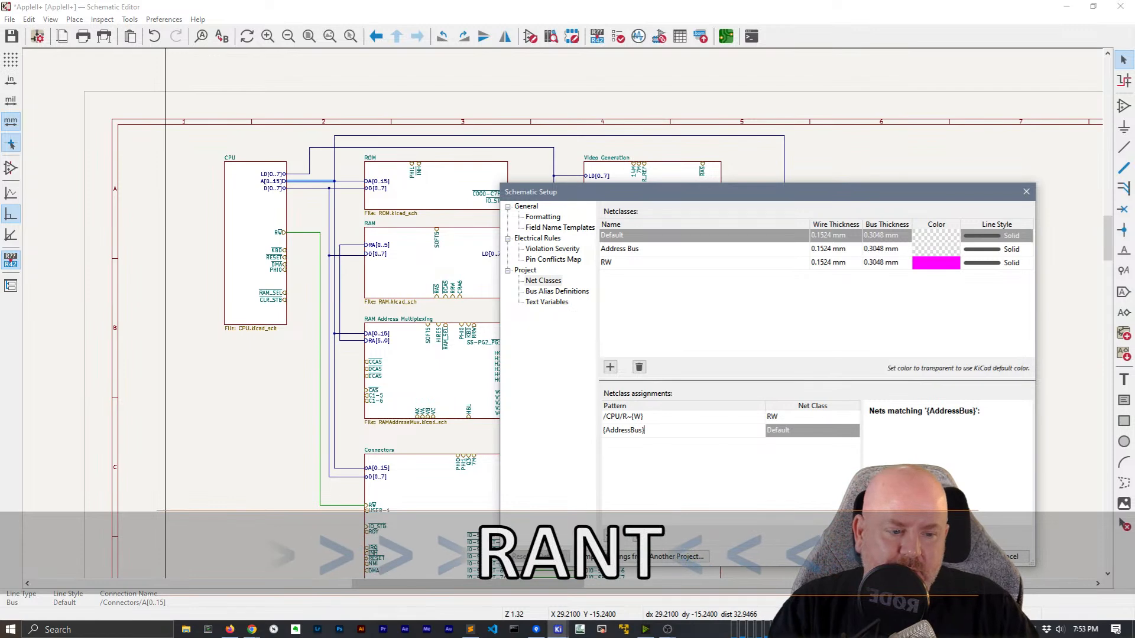
click(1007, 557)
Reopen Schematic Setup and apply it so the RW wires turn magenta
click(260, 386)
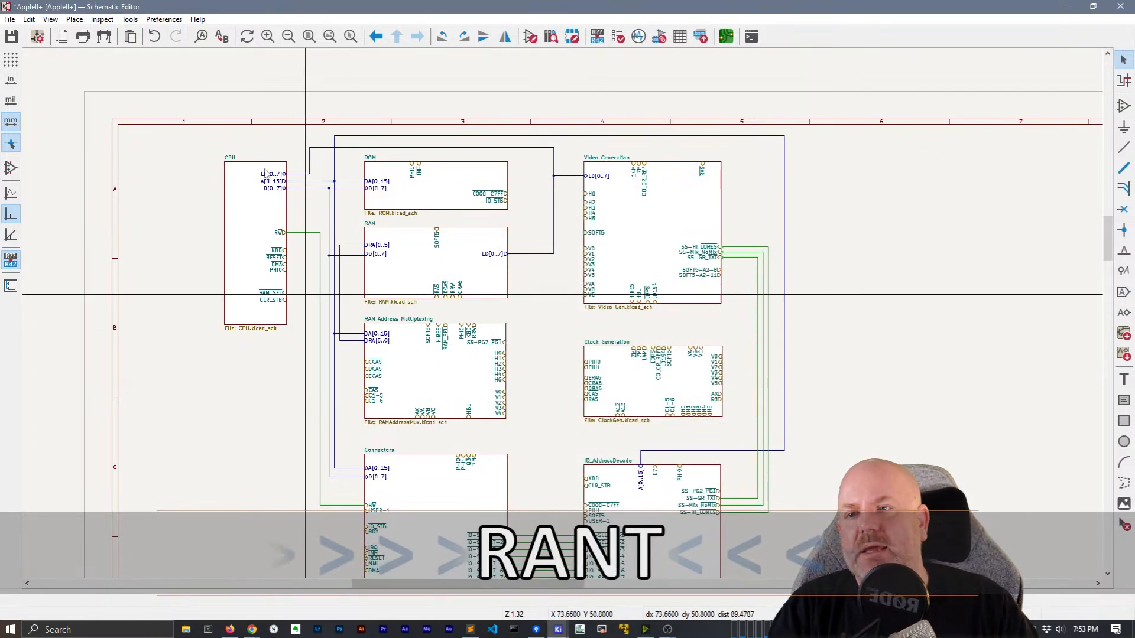
click(37, 36)
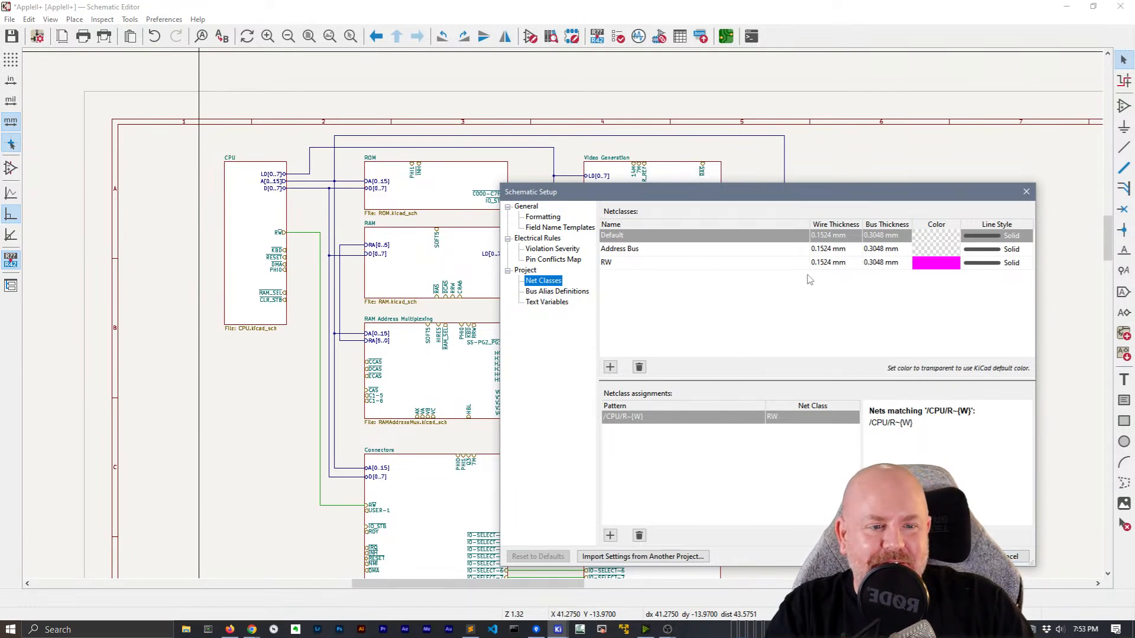
click(959, 557)
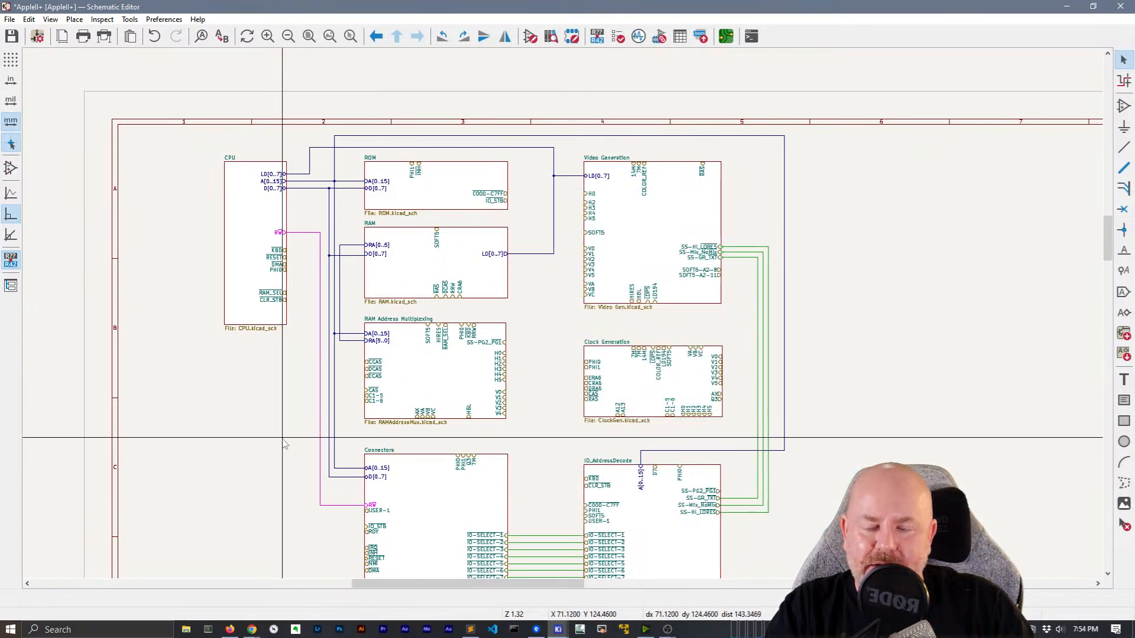
Launch KiCad 7.0 from Windows search
key(super)
text(kicad)
key(Return)
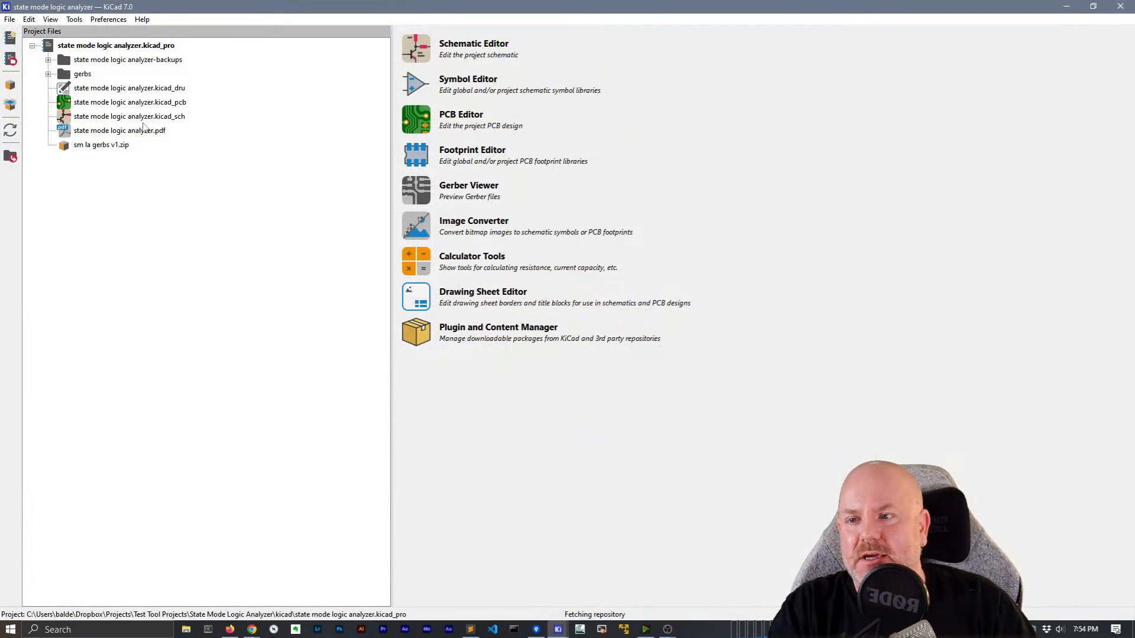
Open the project from Projects/GitHub/bit-preserve/Sega/Game Gear/VA1
click(11, 20)
click(47, 89)
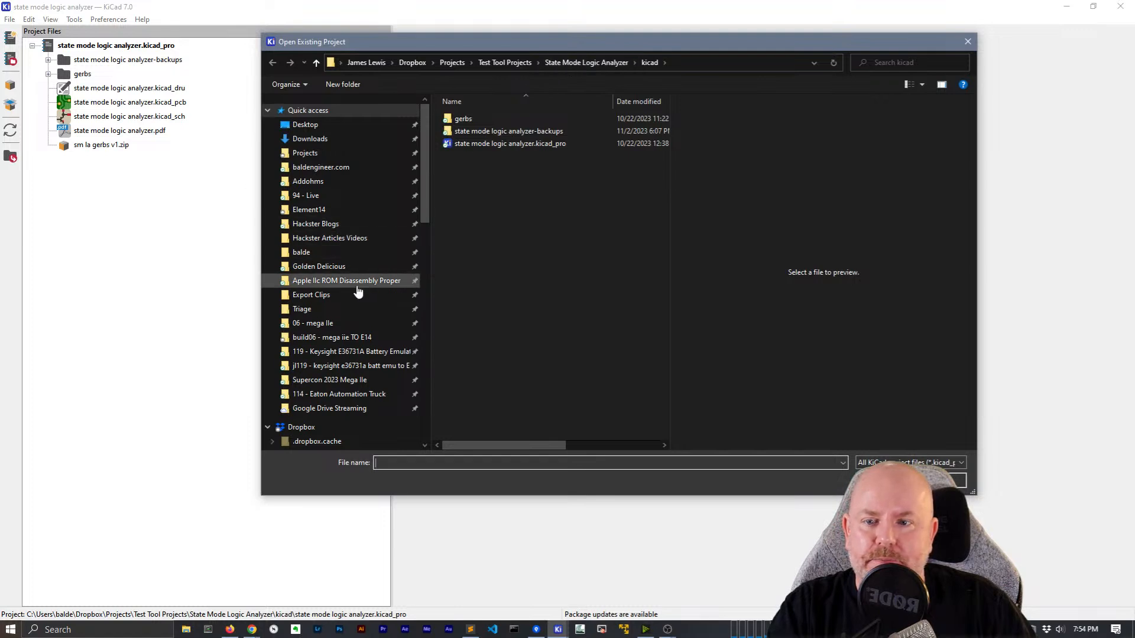
click(305, 152)
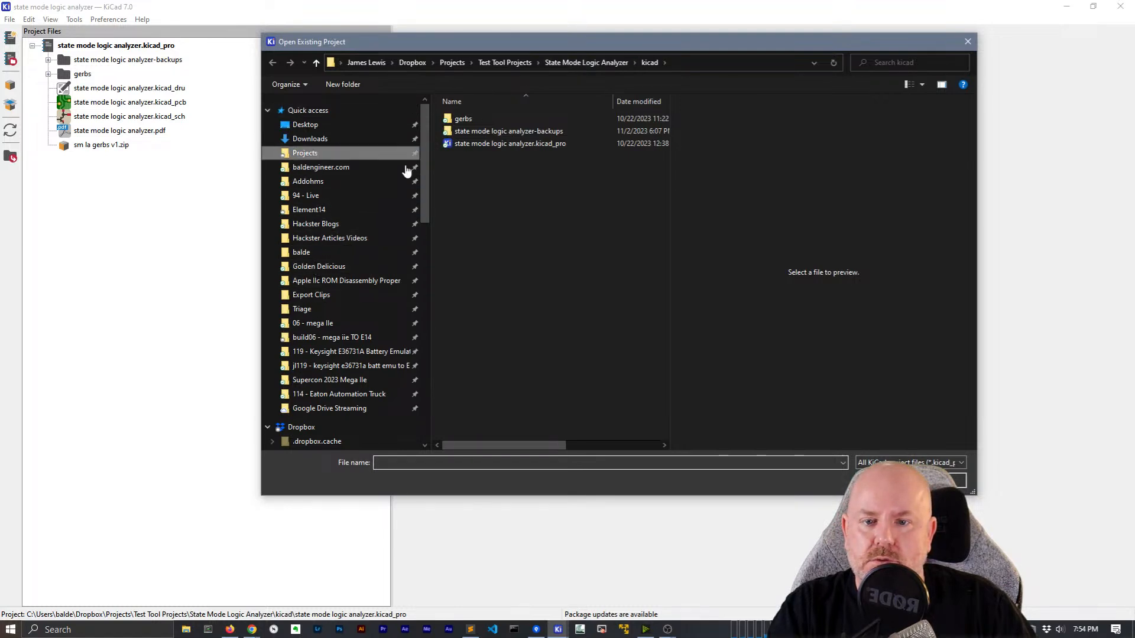
double_click(466, 197)
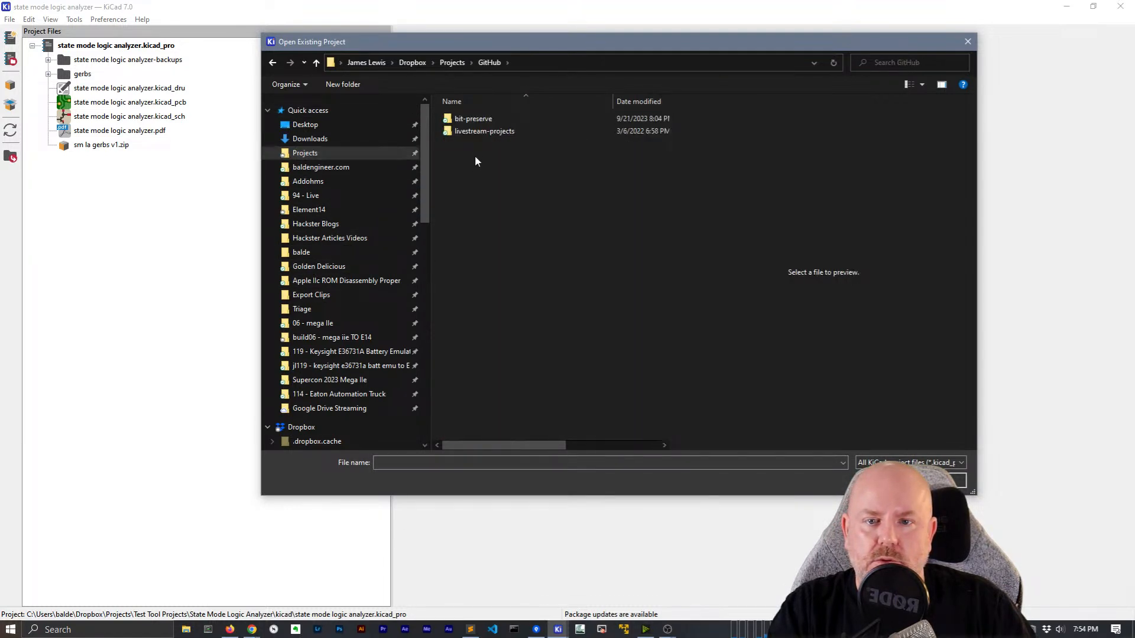
double_click(473, 117)
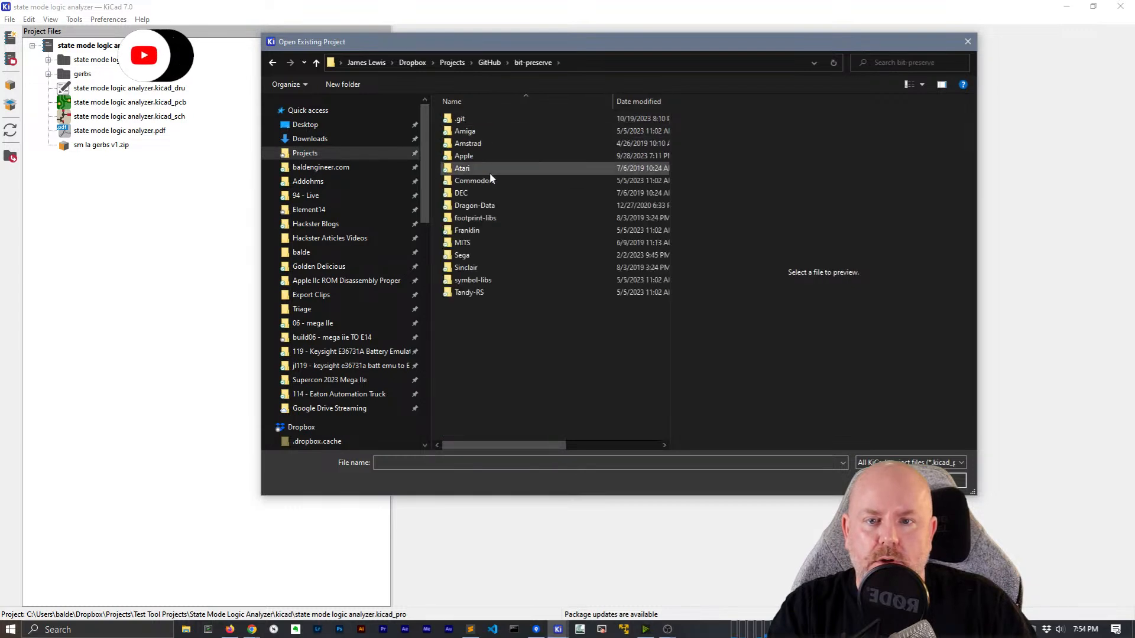
double_click(462, 255)
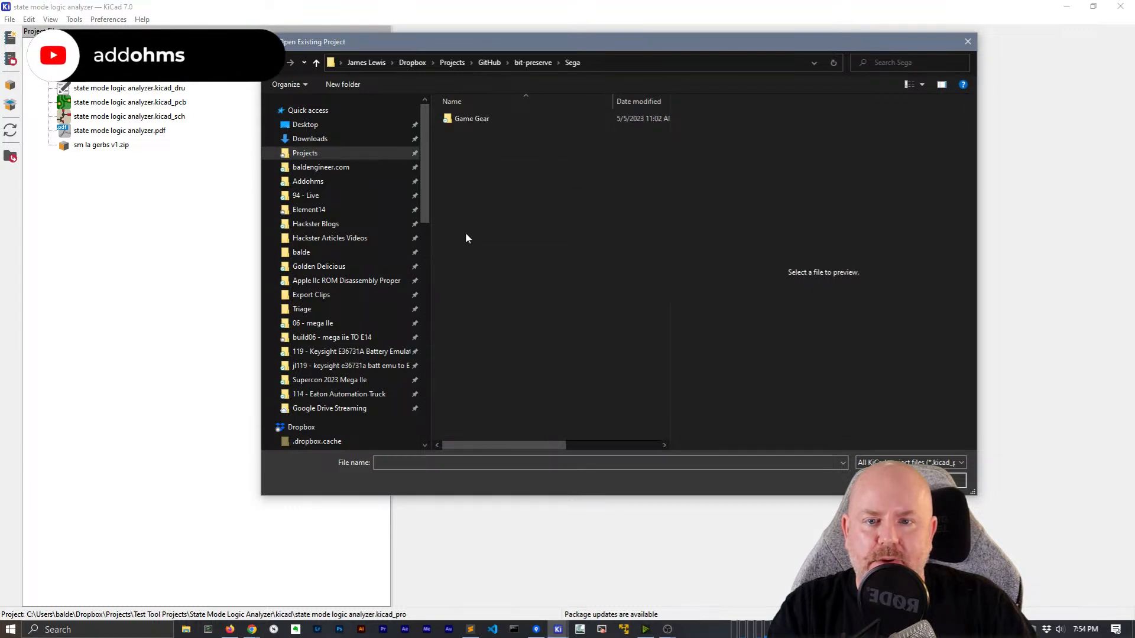
double_click(471, 119)
double_click(468, 143)
double_click(474, 132)
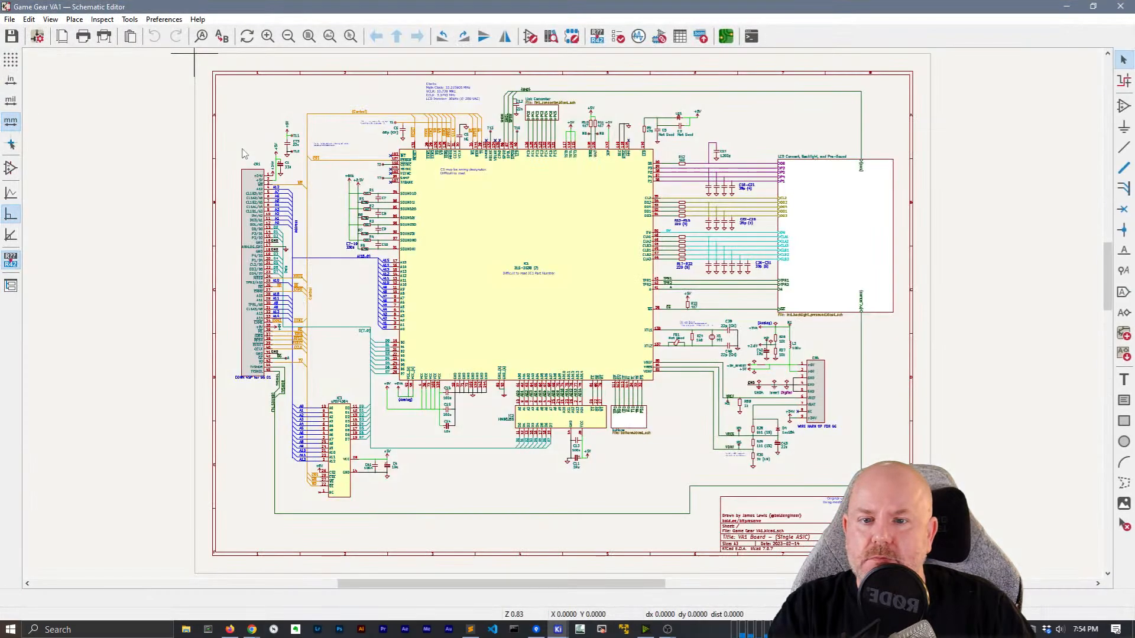
Select the {Control} bus label and open Schematic Setup at Bus Alias Definitions, enlarging the window
scroll(242, 154, up, 5)
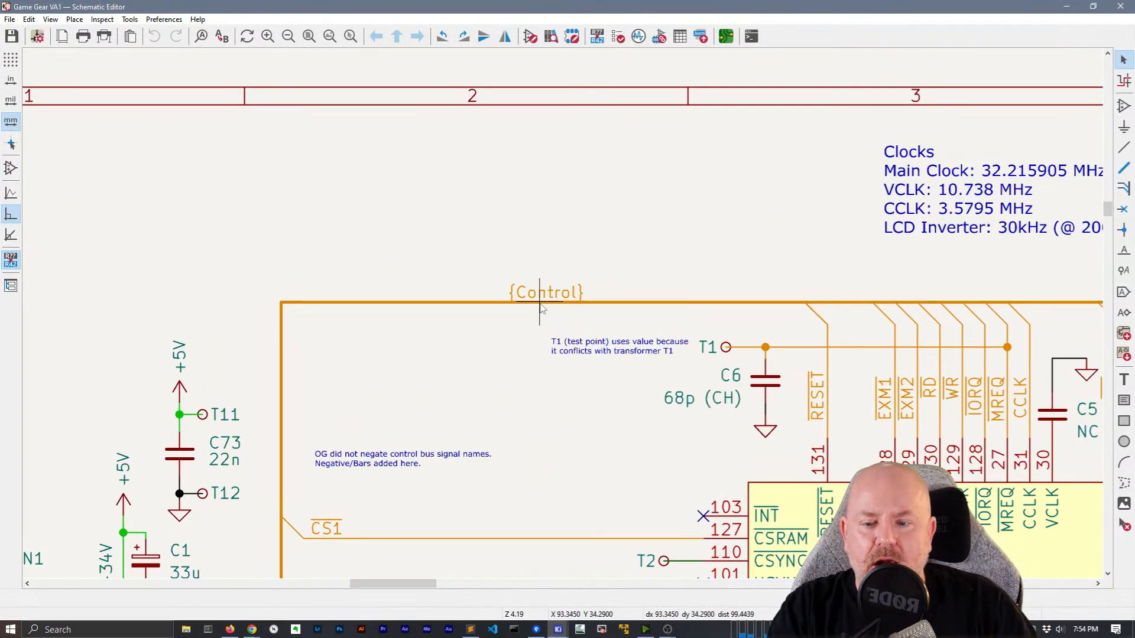
click(540, 305)
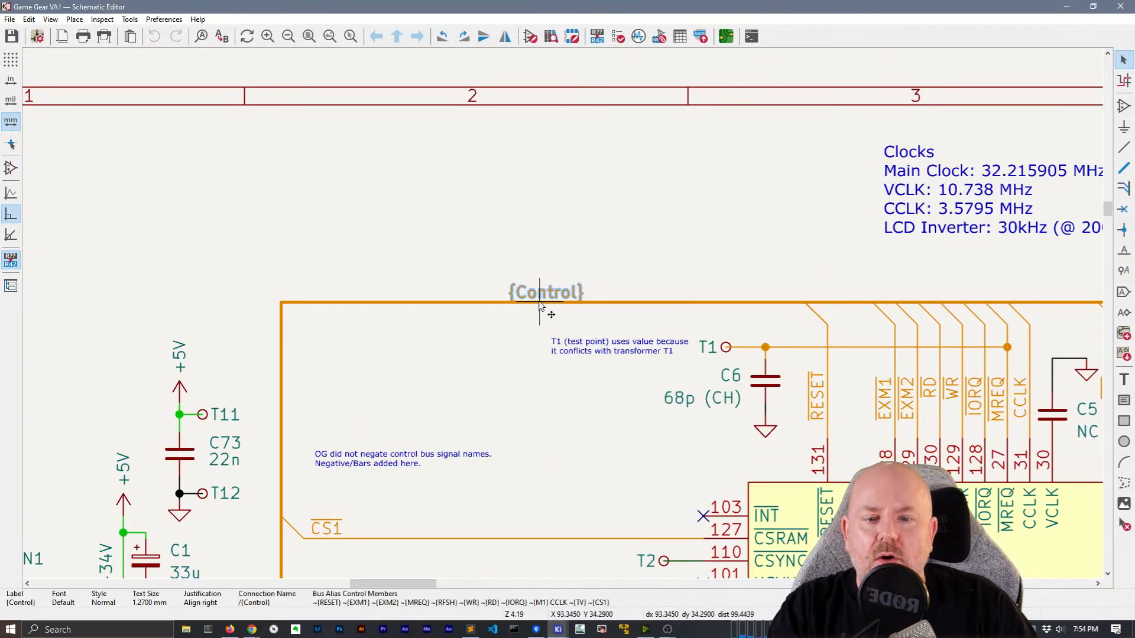
click(15, 19)
click(53, 149)
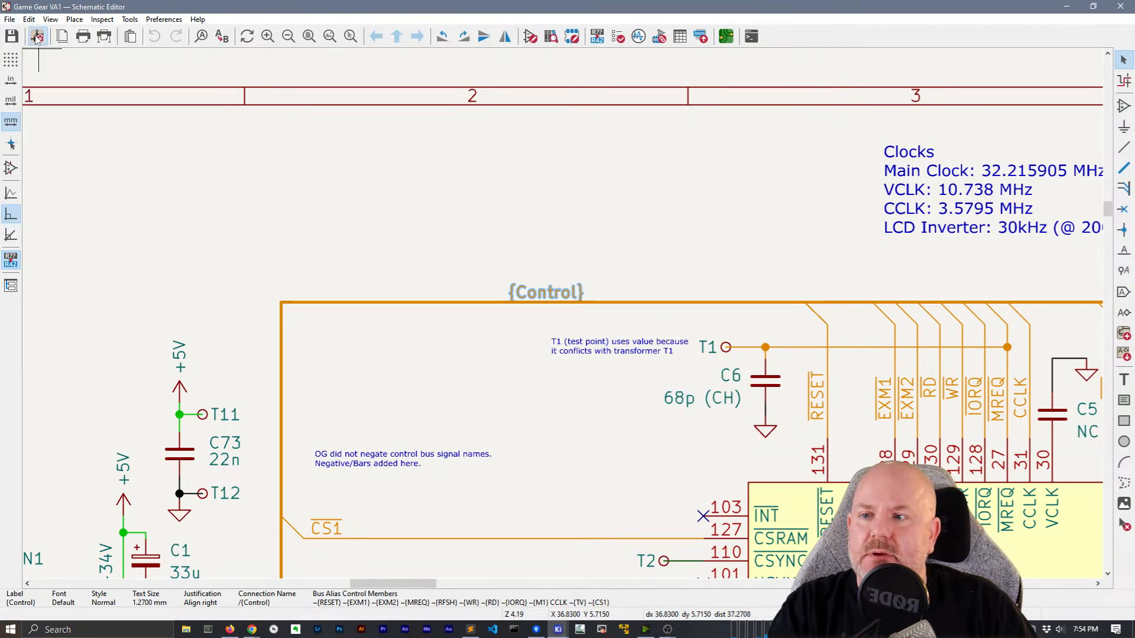
click(418, 396)
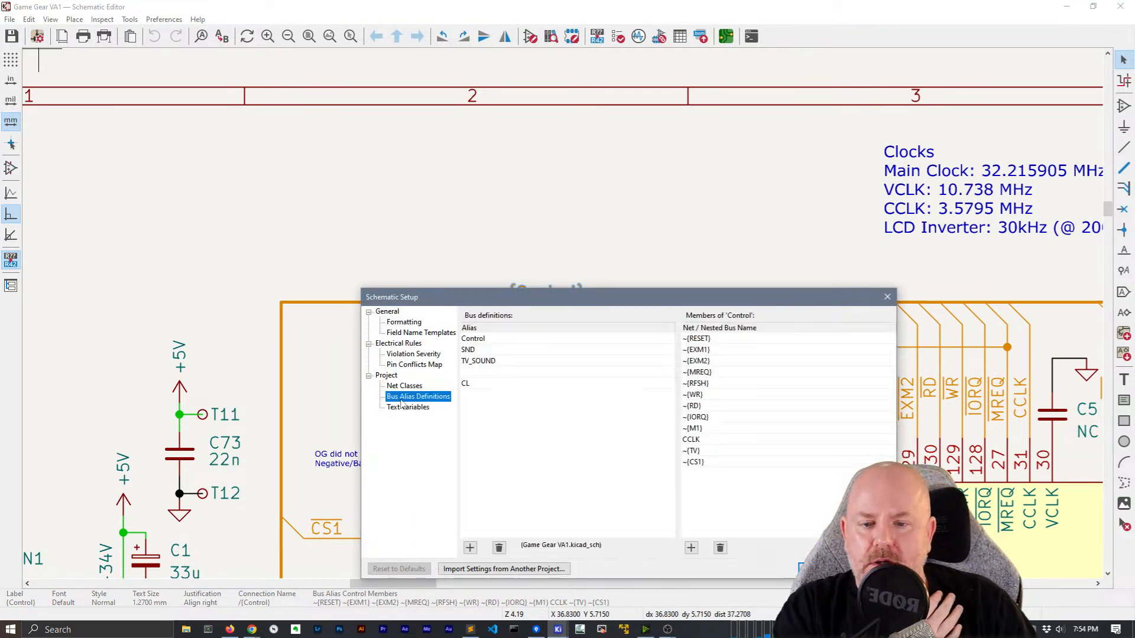
drag(516, 296, 280, 45)
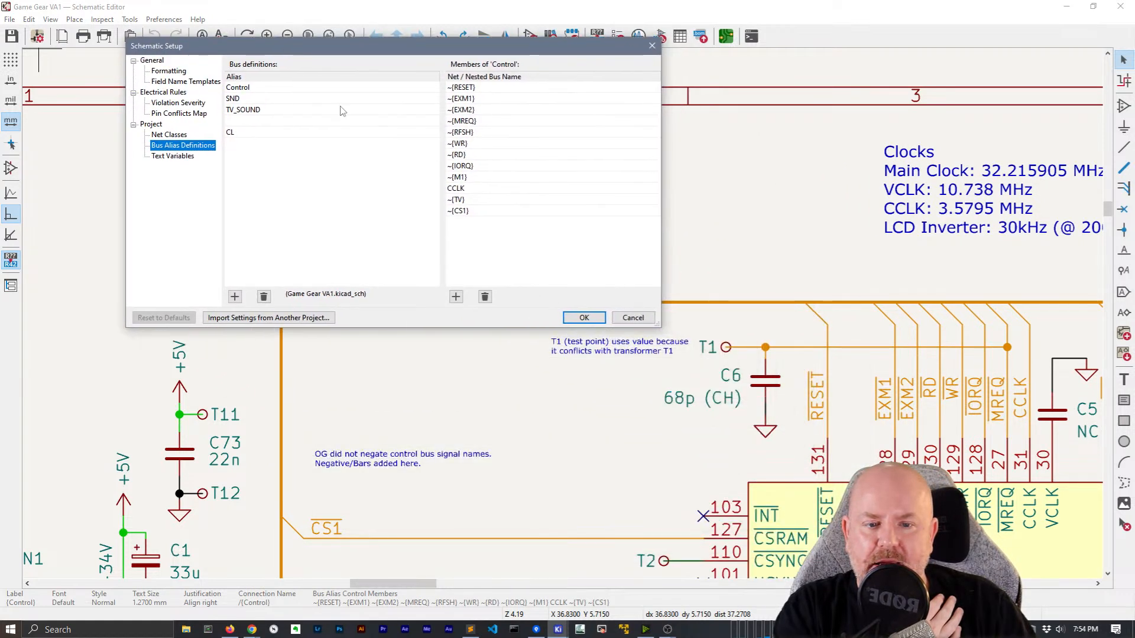
drag(657, 324, 442, 236)
Browse the member lists of the Control, SND, TV_SOUND and CL bus aliases
click(732, 244)
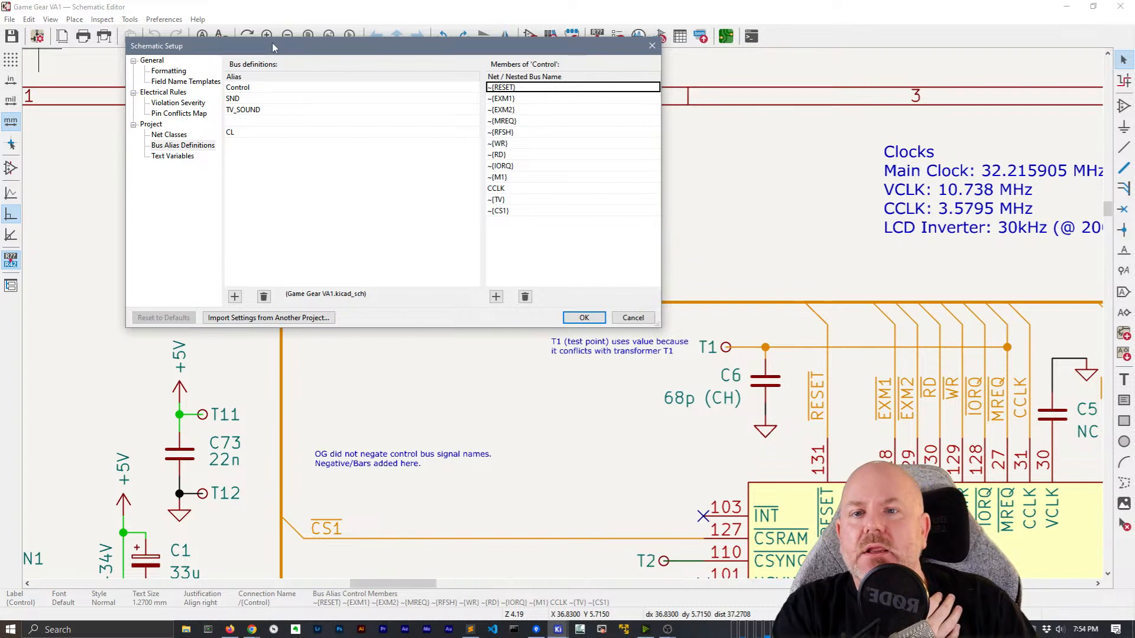
drag(274, 50, 655, 64)
click(618, 101)
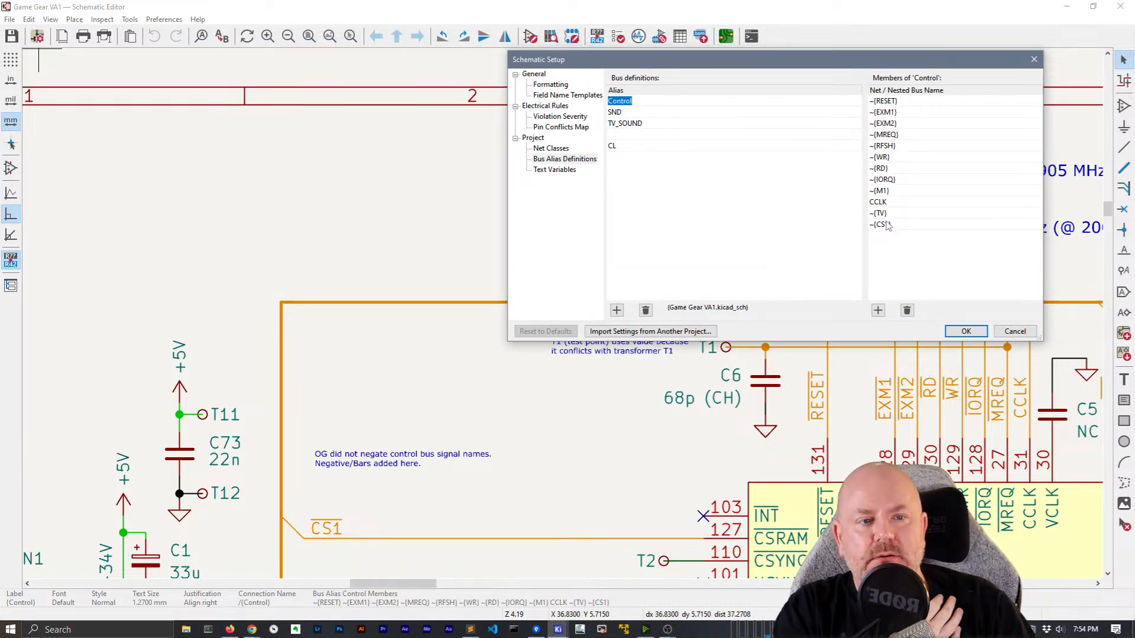
click(615, 113)
click(619, 122)
click(623, 146)
Show the net classes, select the Address class, and inspect the /{Control} pattern assignment
click(551, 149)
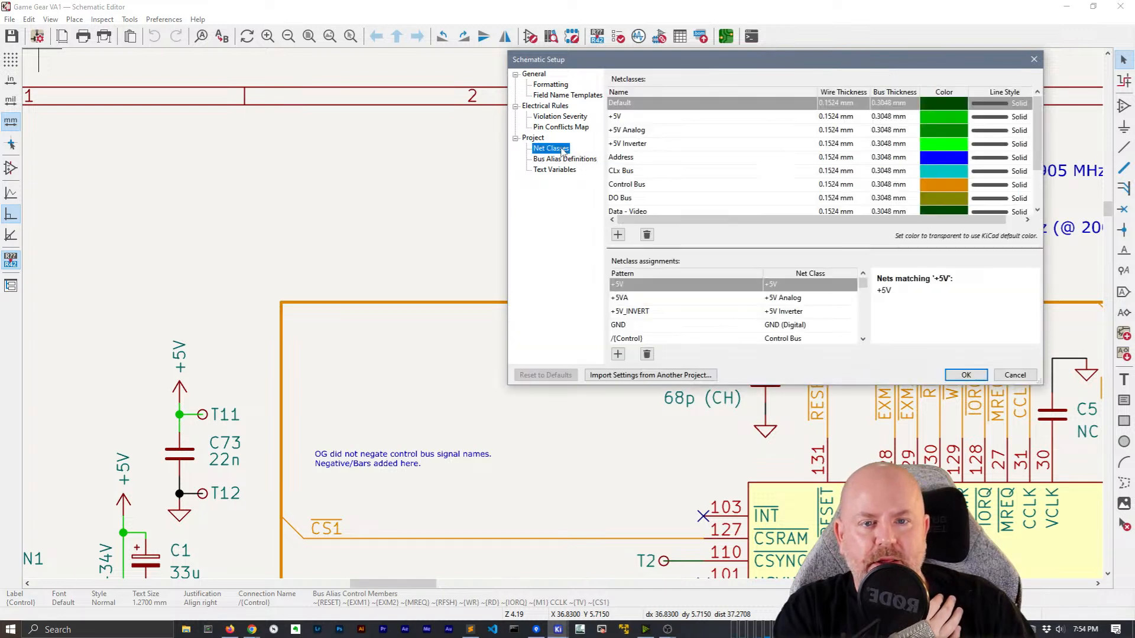
click(651, 184)
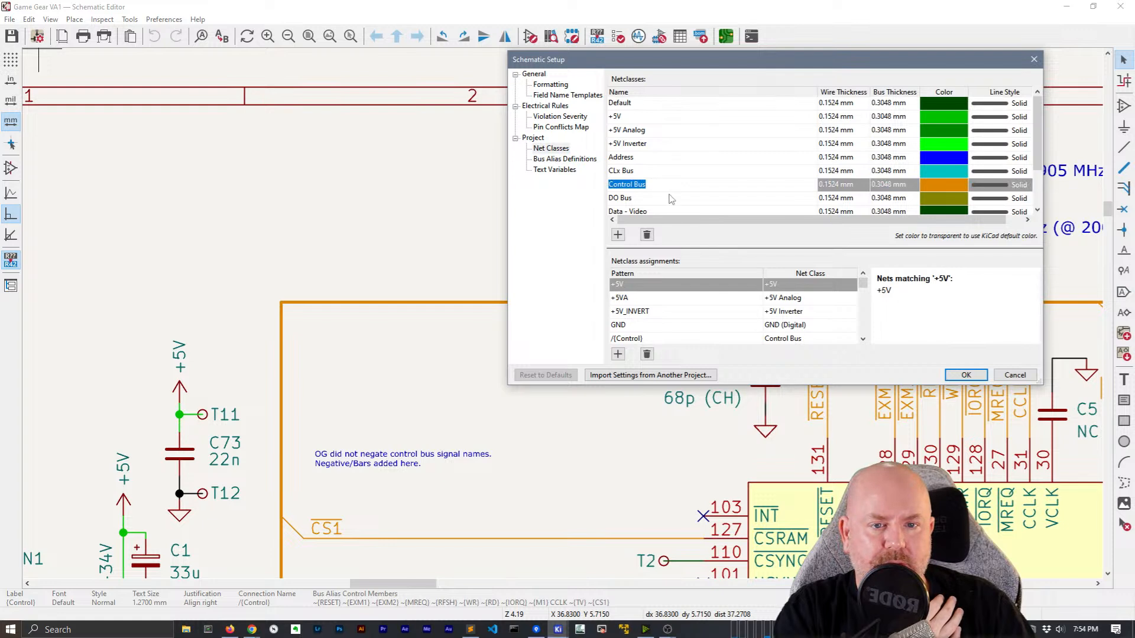
key(Up)
key(Up)
drag(681, 385, 667, 455)
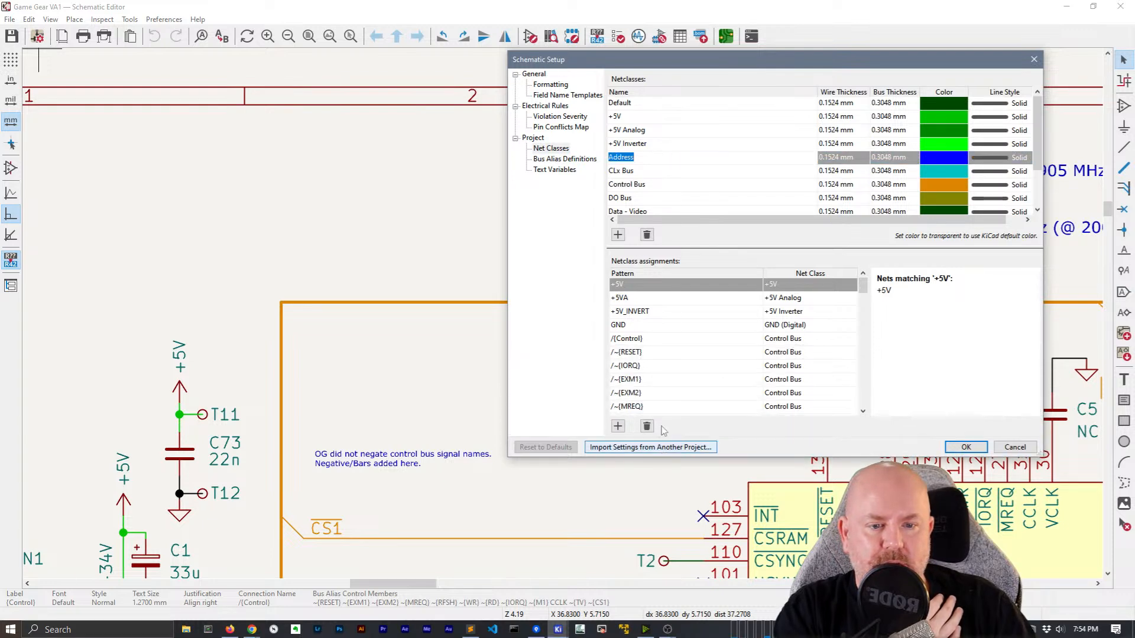
click(640, 340)
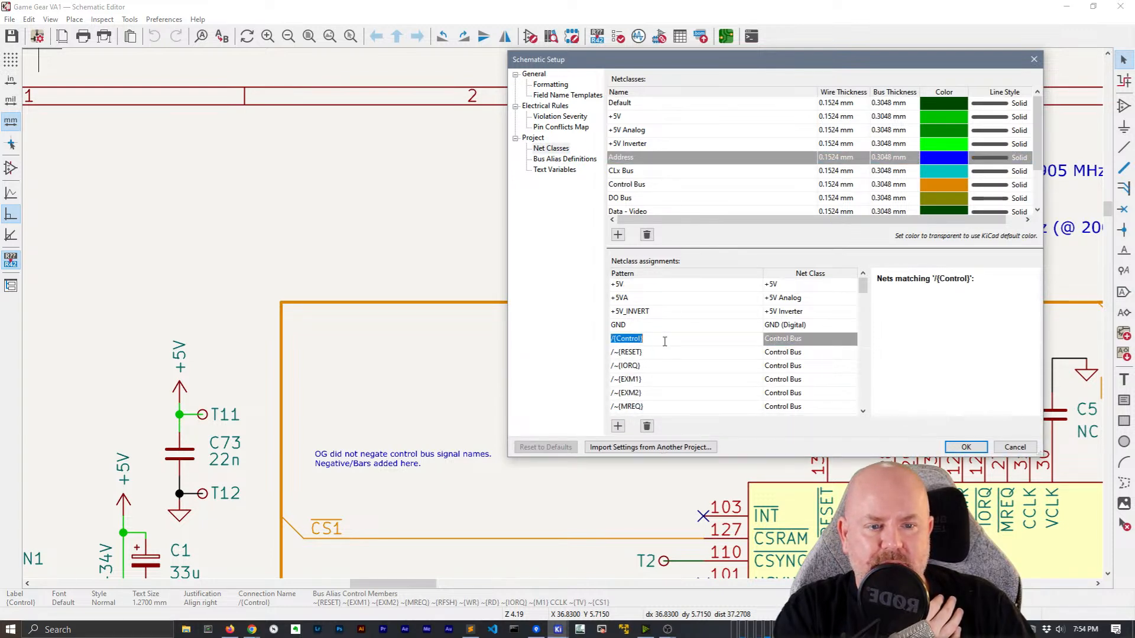
click(713, 340)
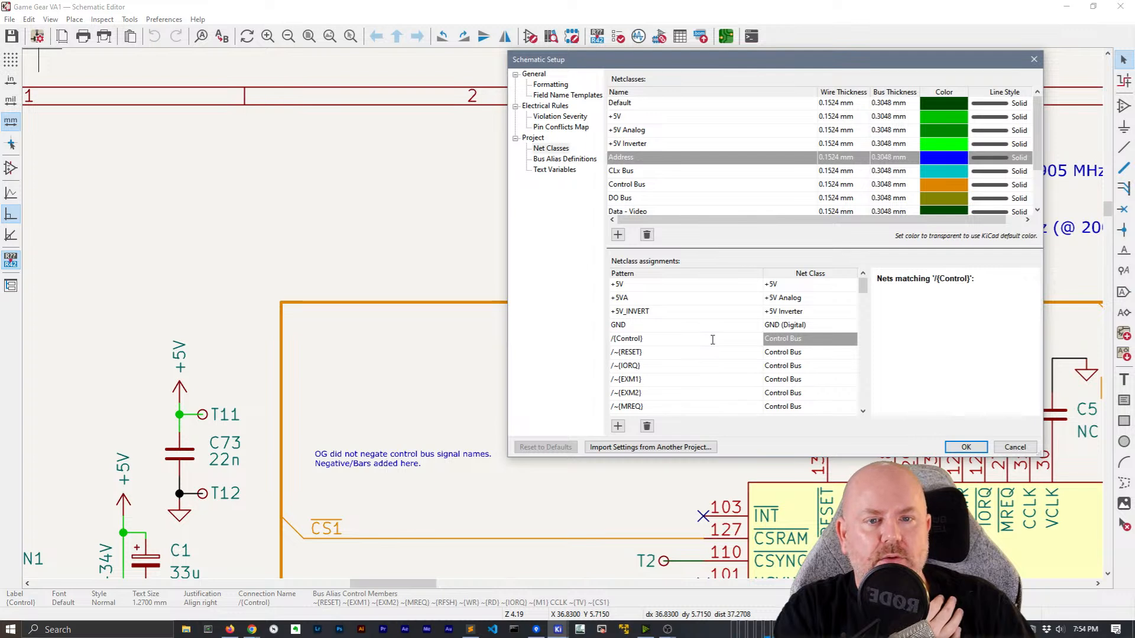
click(942, 320)
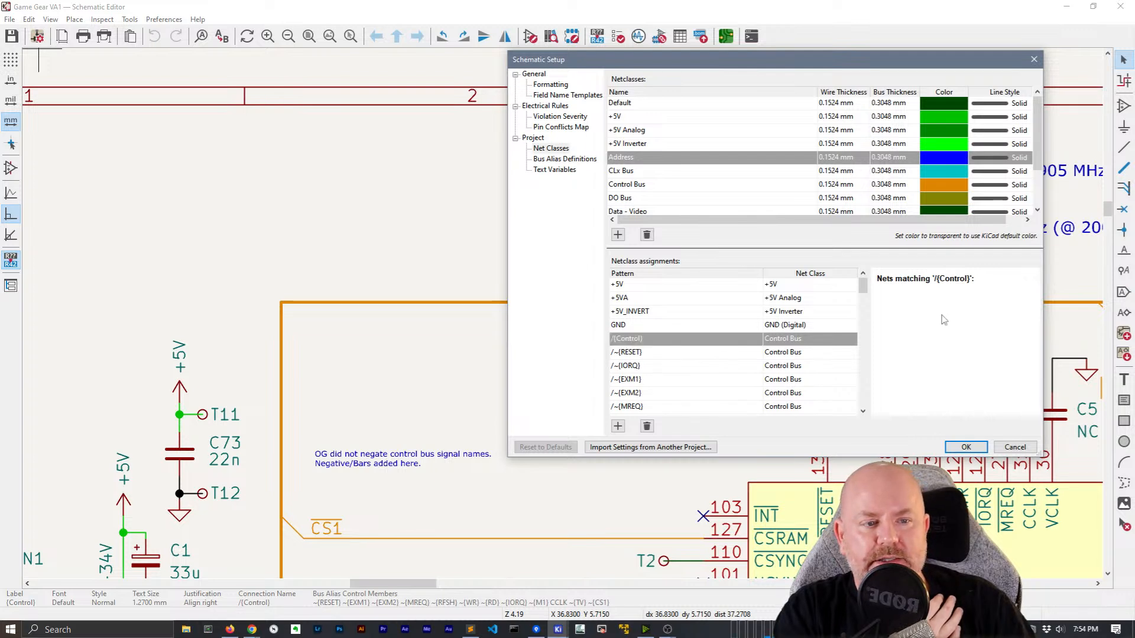
Review the /~{RESET}, /~{IORQ}, /~{EXM1} and /~{EXM2} assignments, with /~{EXM2} mapped to P Bus
scroll(827, 355, down, 6)
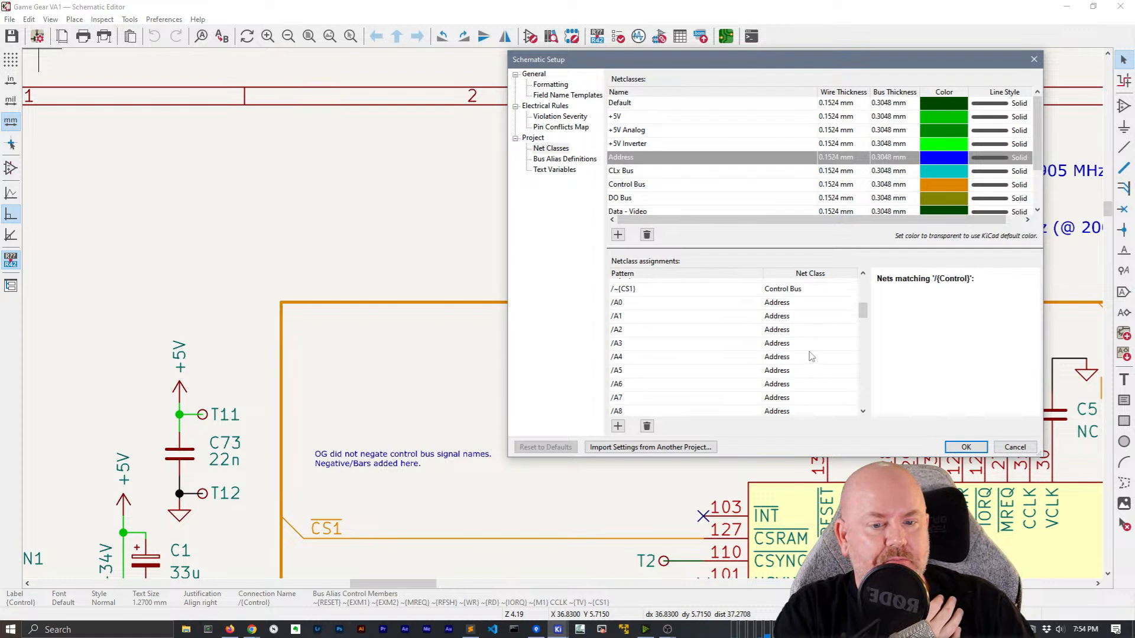
scroll(804, 346, up, 1)
scroll(811, 342, up, 4)
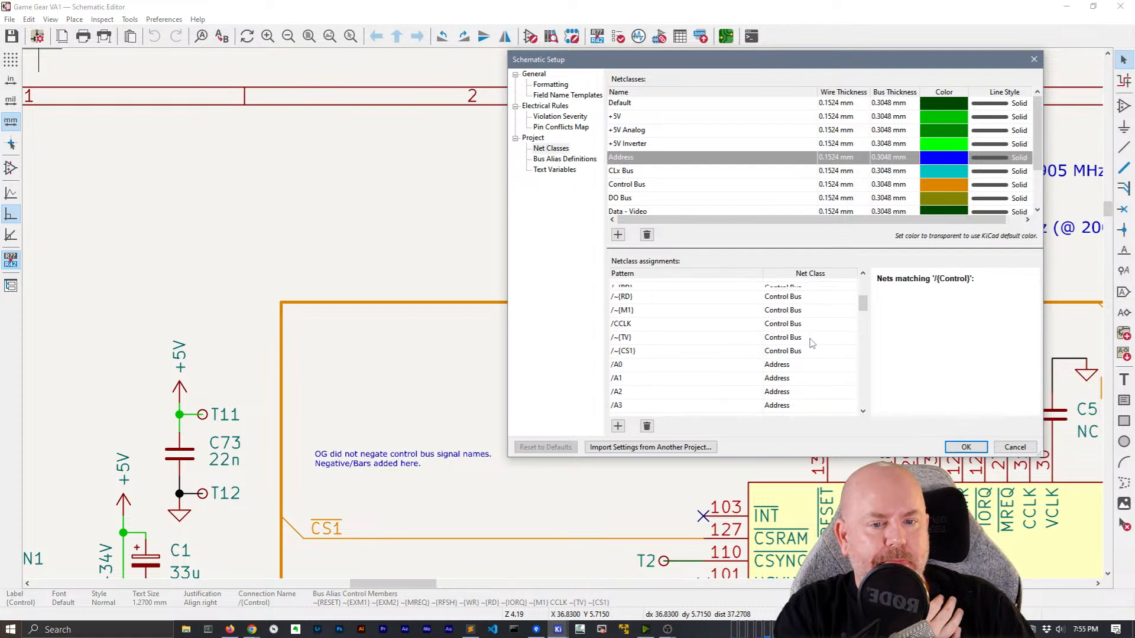
click(795, 326)
click(801, 341)
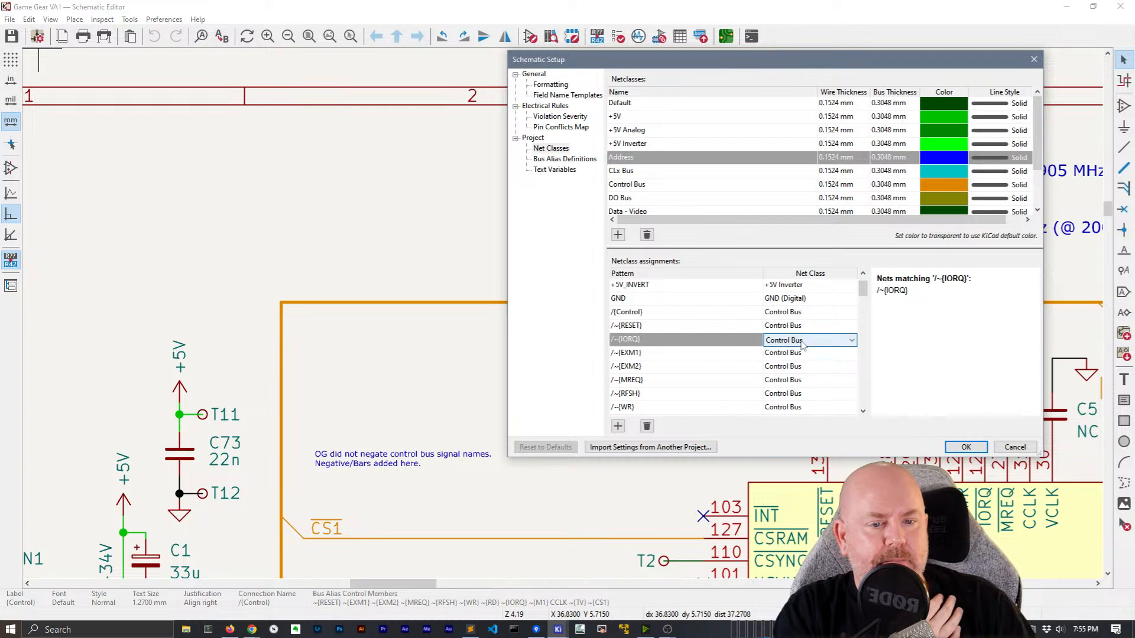
click(798, 354)
click(798, 369)
scroll(798, 368, down, 5)
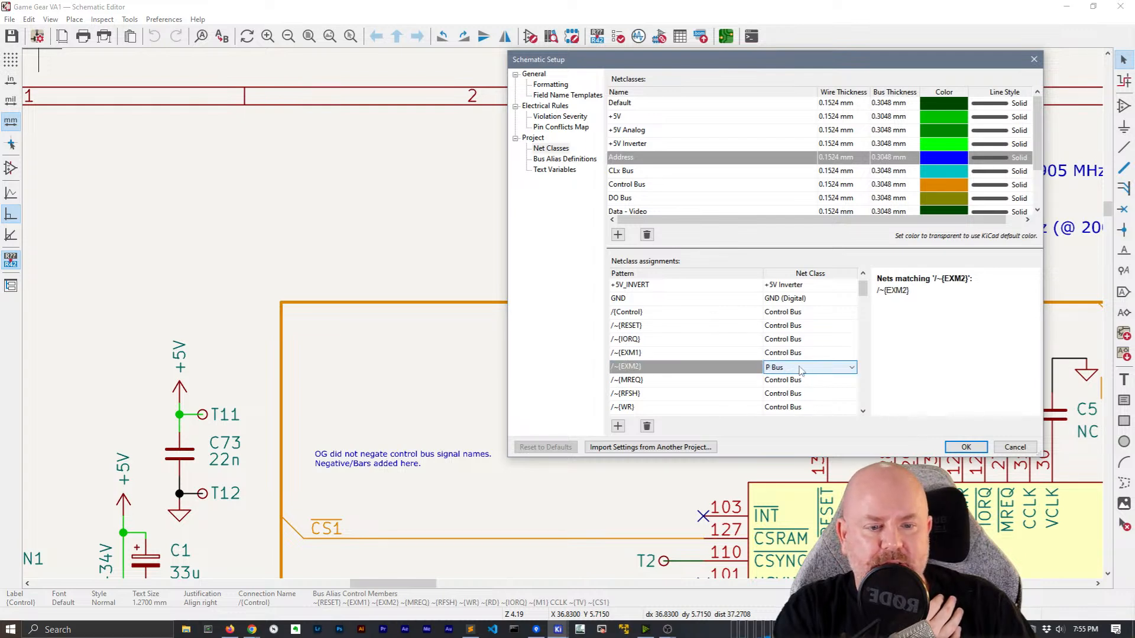
drag(863, 289, 866, 314)
Check that the /A1 through /A10 pattern rows are assigned to Address
click(689, 291)
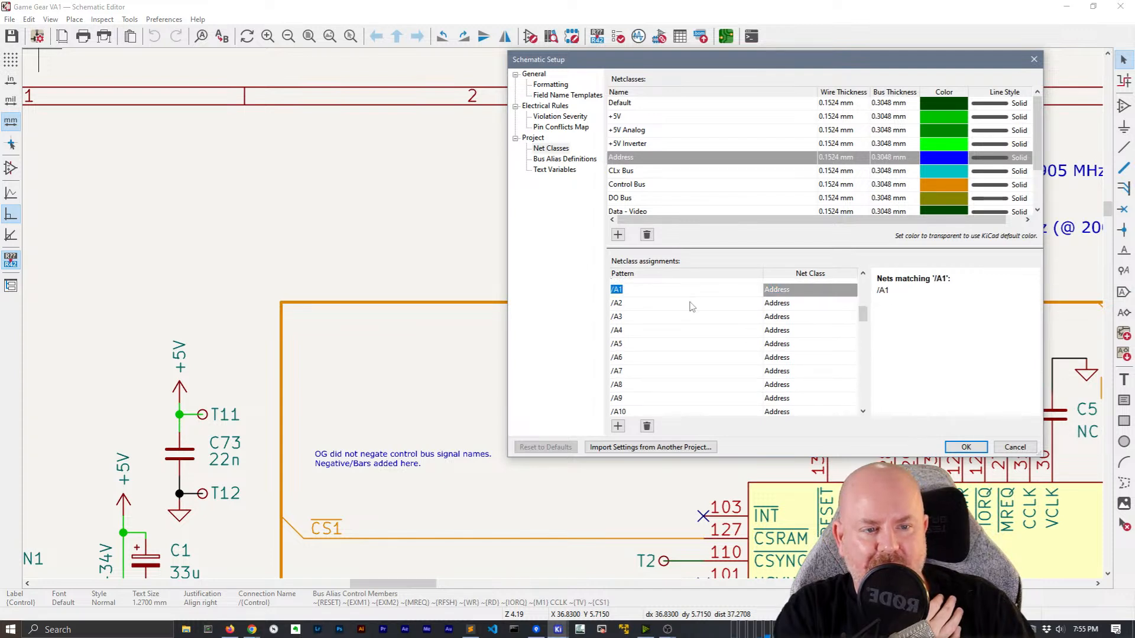
click(692, 304)
click(692, 319)
click(688, 346)
click(692, 385)
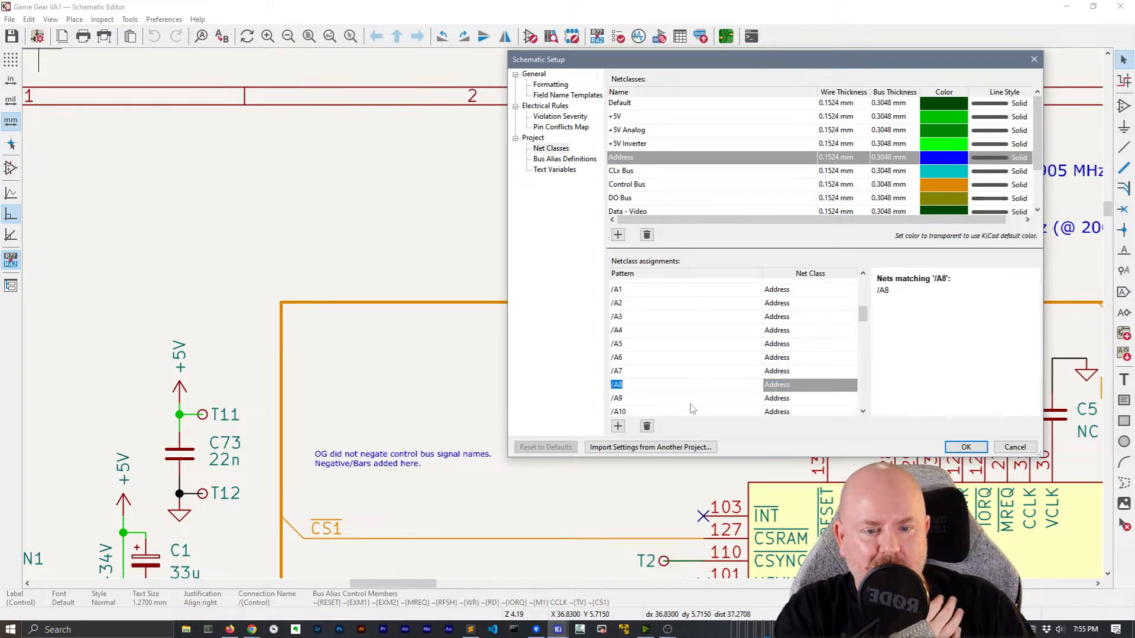
click(691, 399)
click(695, 412)
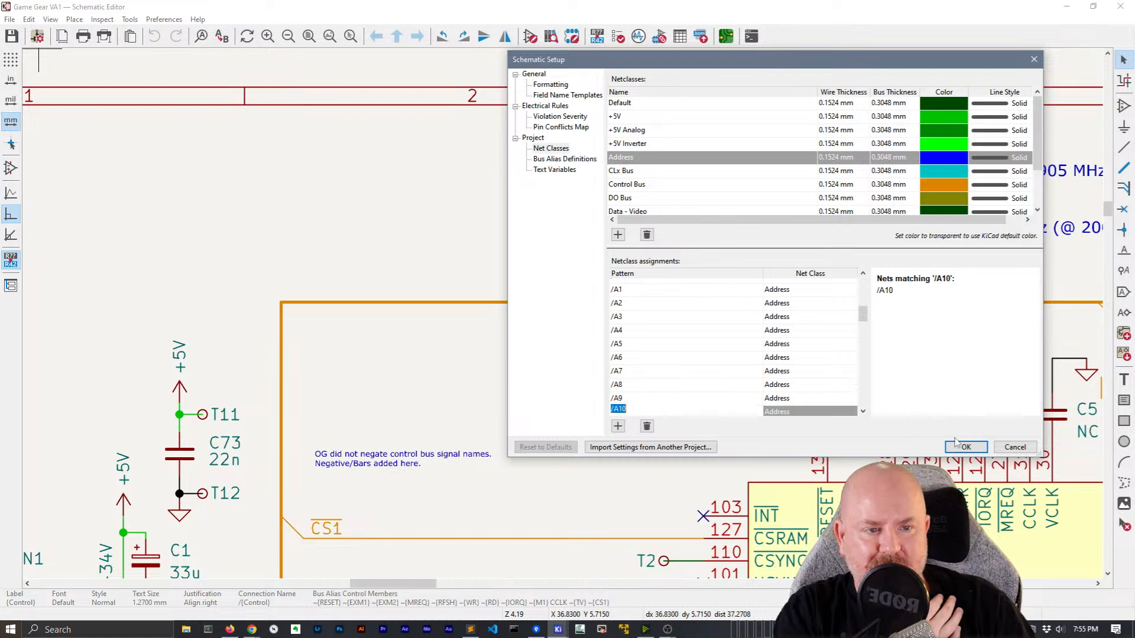
Scroll through the remaining assignments and close Schematic Setup
scroll(767, 381, down, 4)
scroll(767, 377, down, 3)
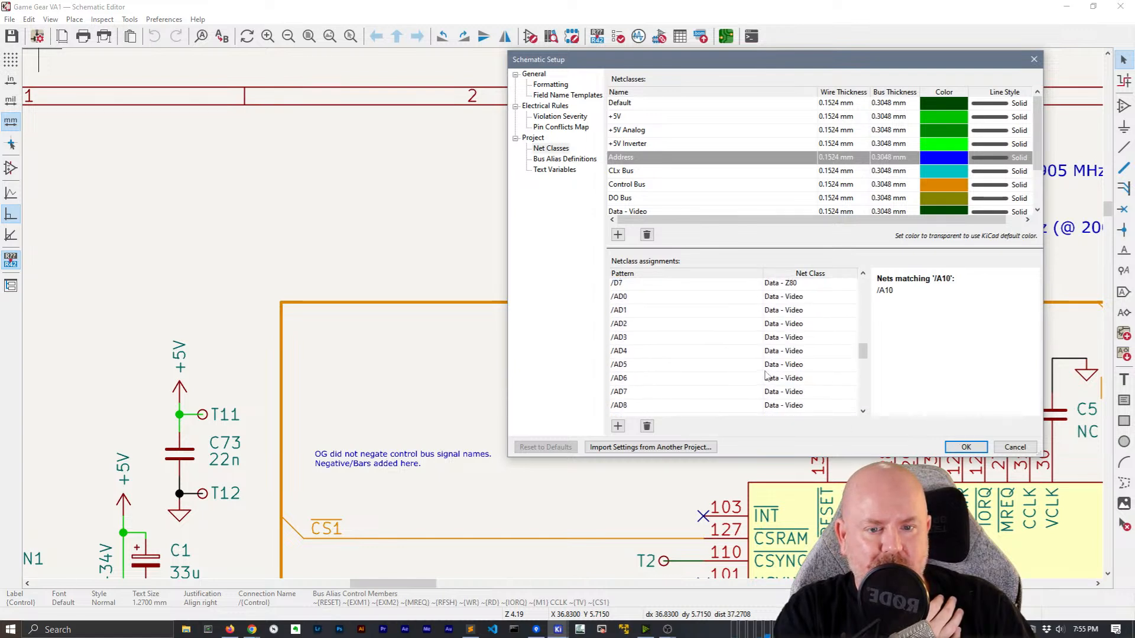
scroll(767, 376, up, 6)
scroll(766, 376, up, 3)
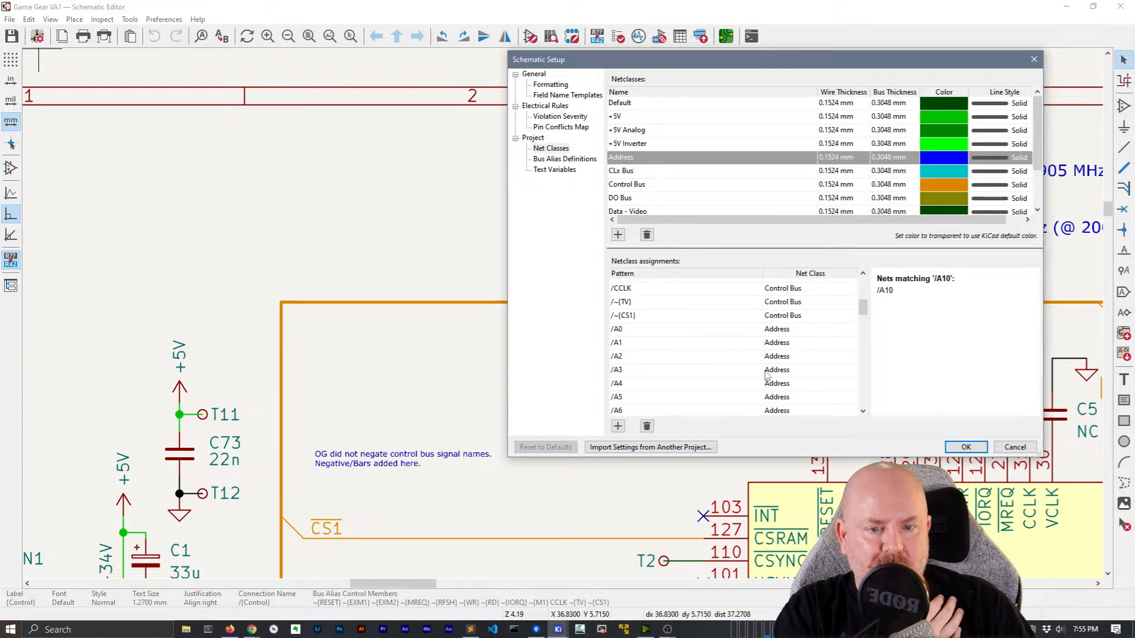
scroll(766, 373, down, 8)
scroll(767, 370, down, 10)
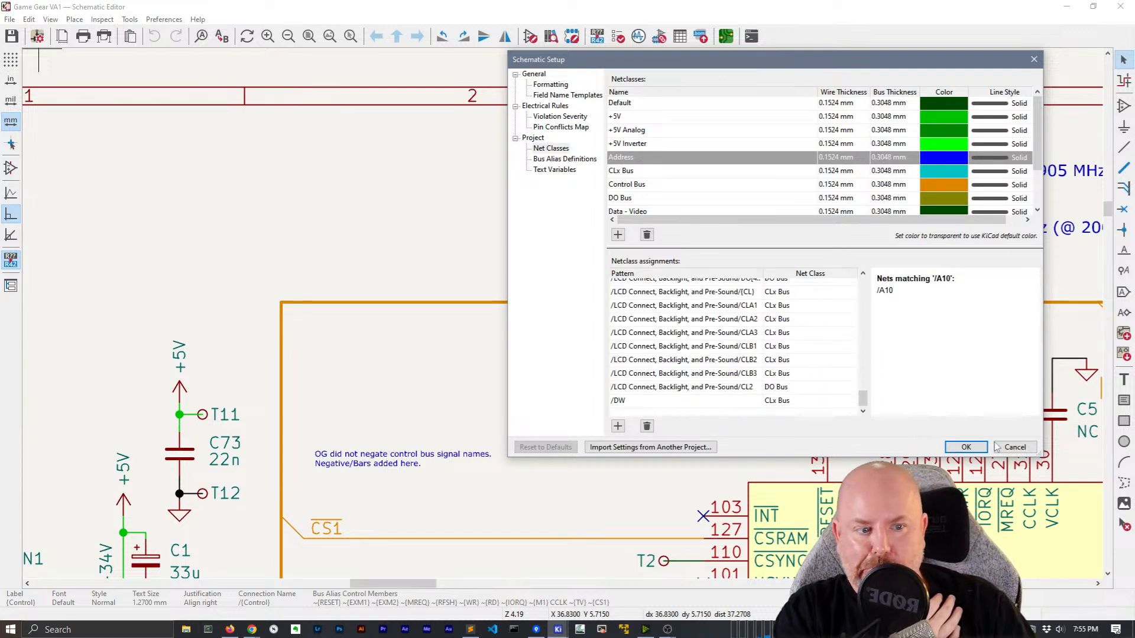
click(1015, 447)
Confirm the A7 wire uses the Address net class, then switch to the AppleII+ schematic editor
scroll(337, 293, down, 3)
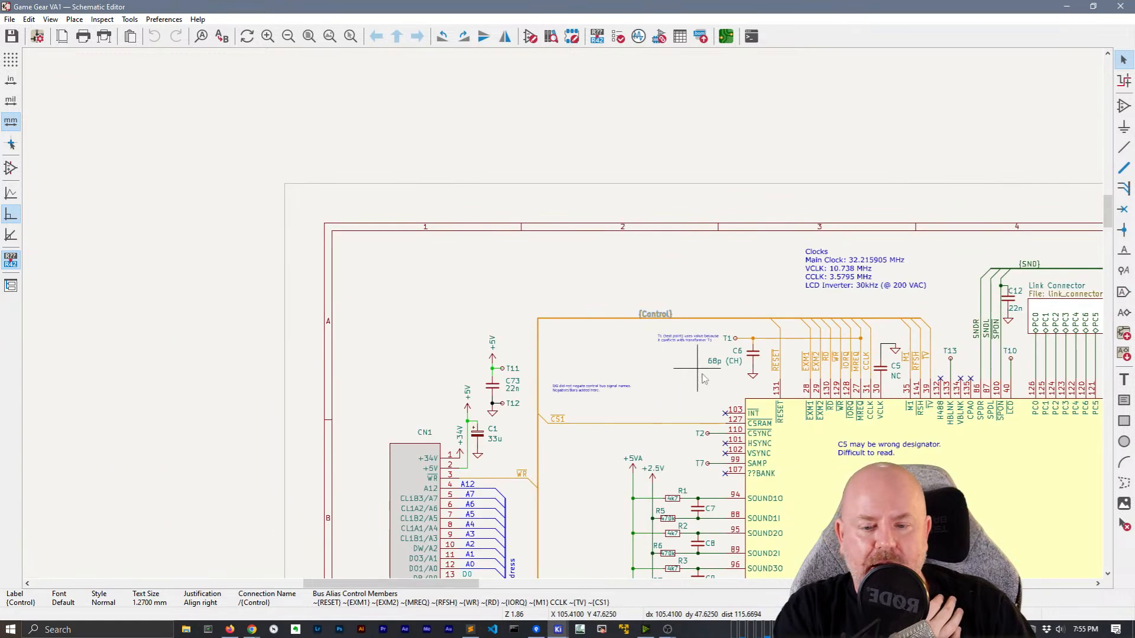
scroll(595, 318, up, 3)
click(611, 303)
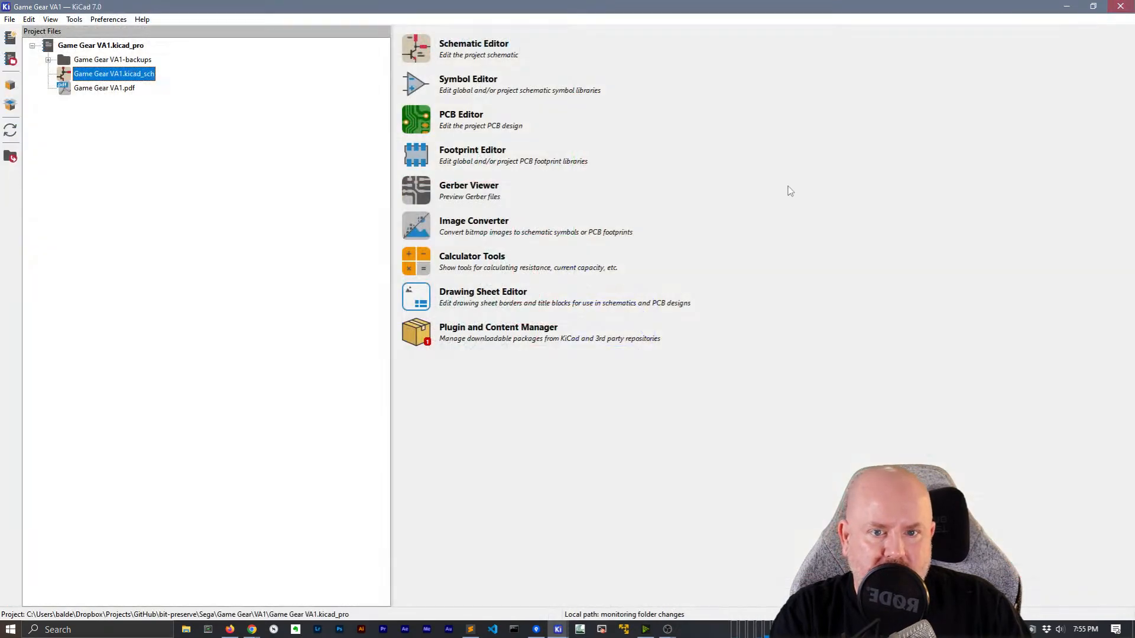
click(1071, 6)
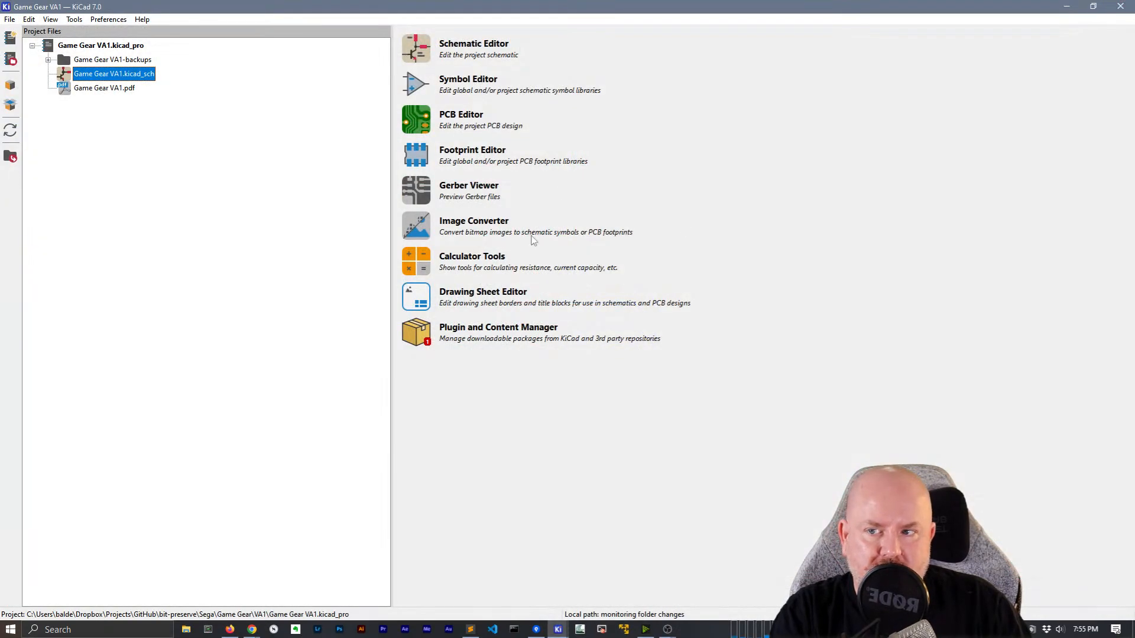
click(1071, 5)
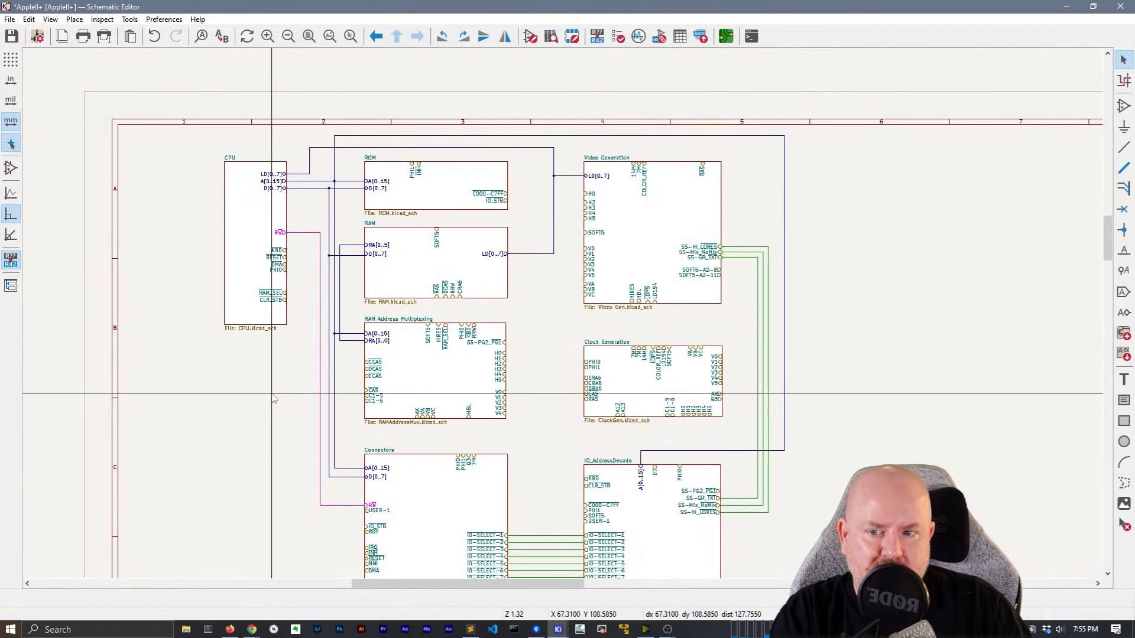
click(37, 37)
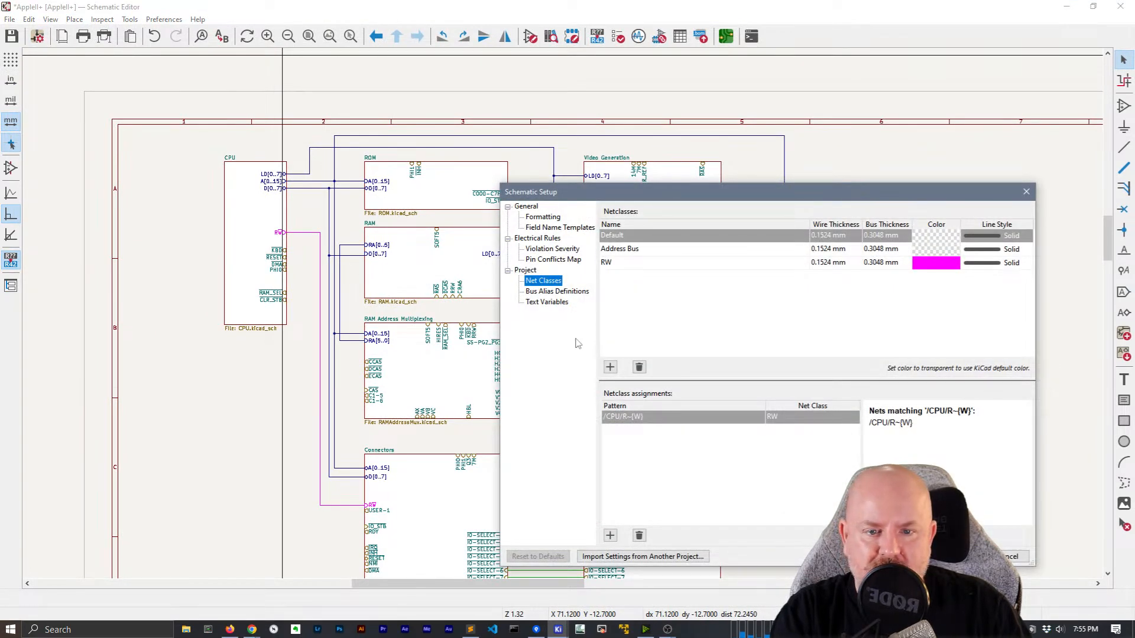
click(546, 302)
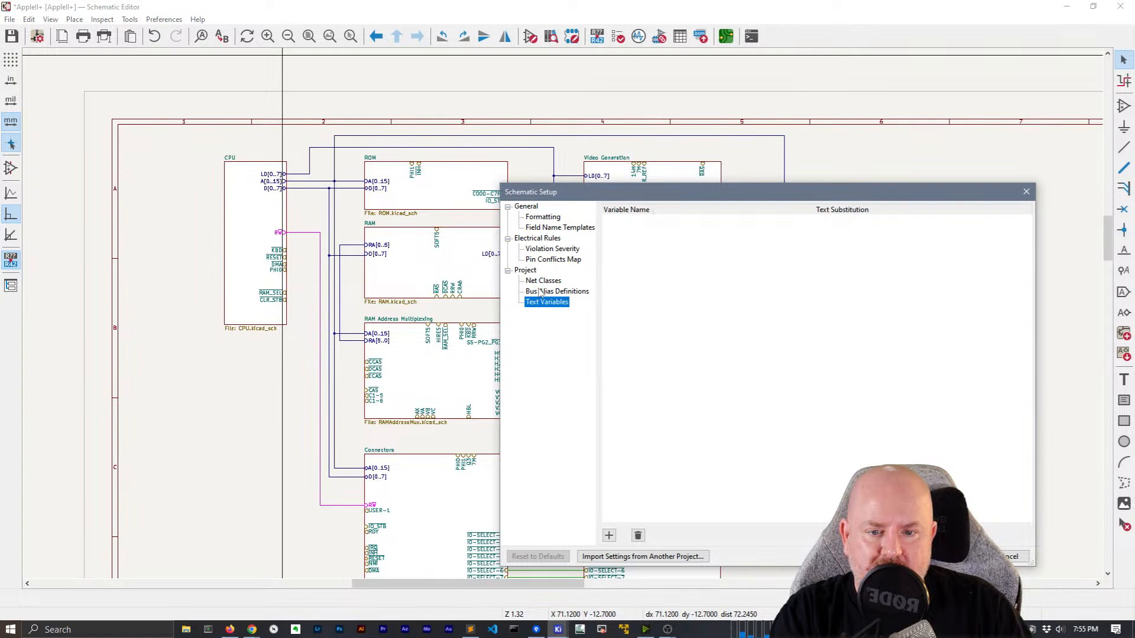
click(540, 292)
click(892, 235)
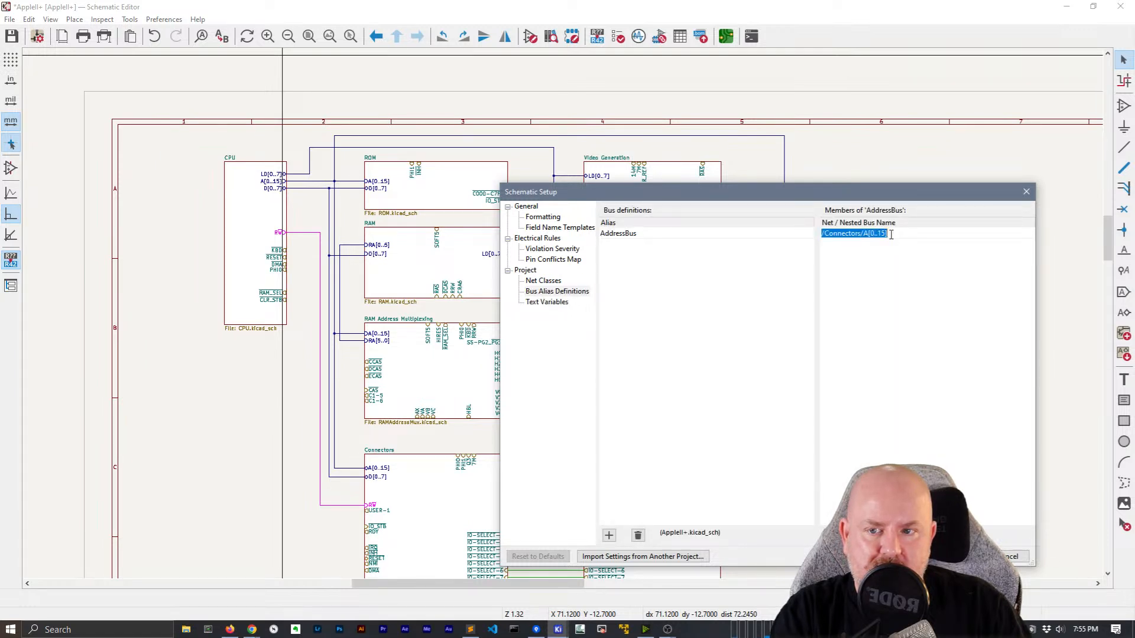
click(1016, 556)
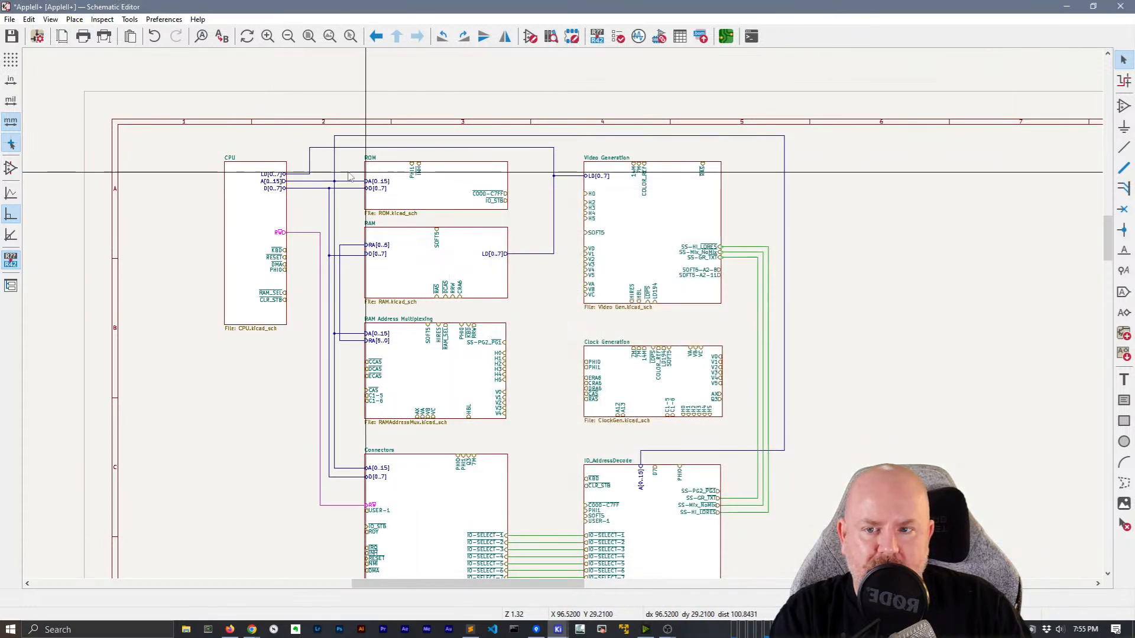
Place an A[0..15] label, using the L shortcut, on the bus above the CPU block
scroll(410, 338, up, 4)
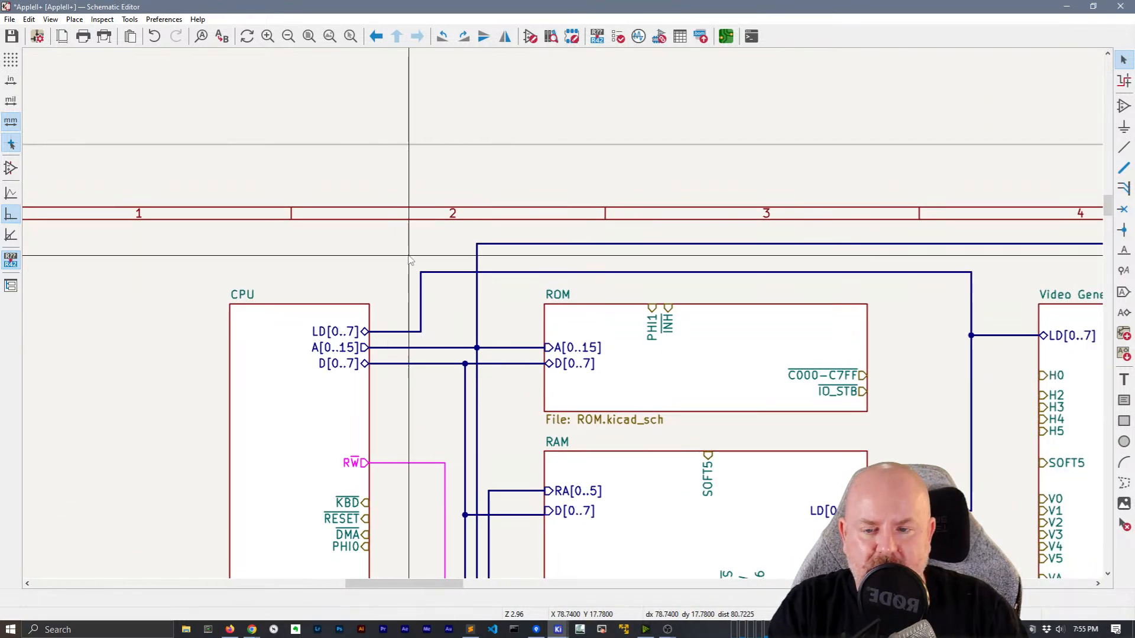
text(lA[0..15])
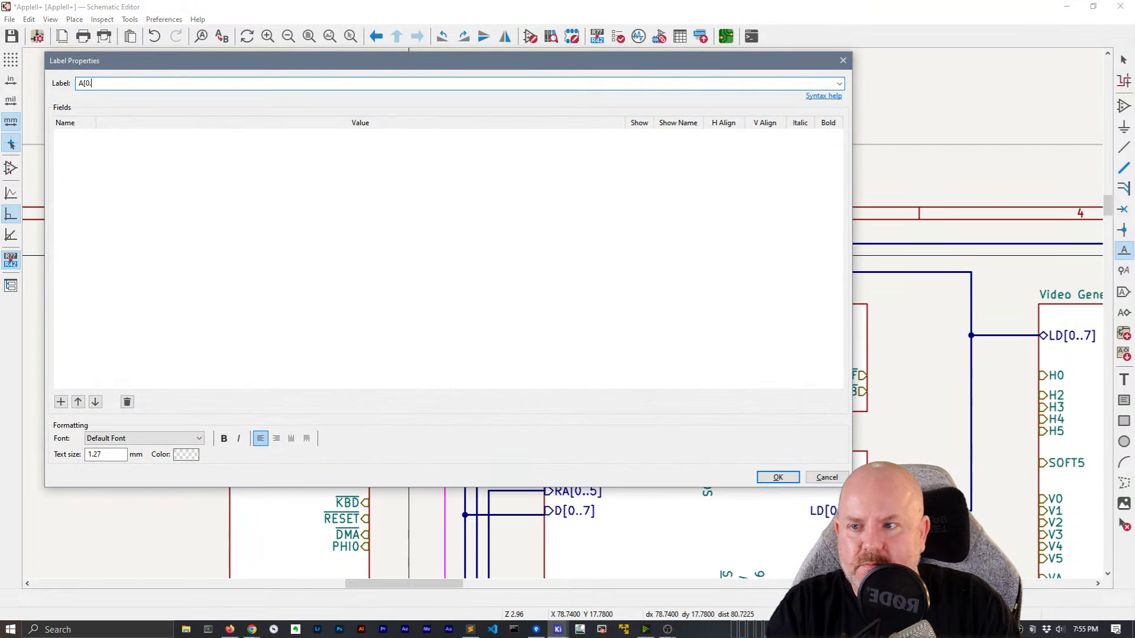
key(Return)
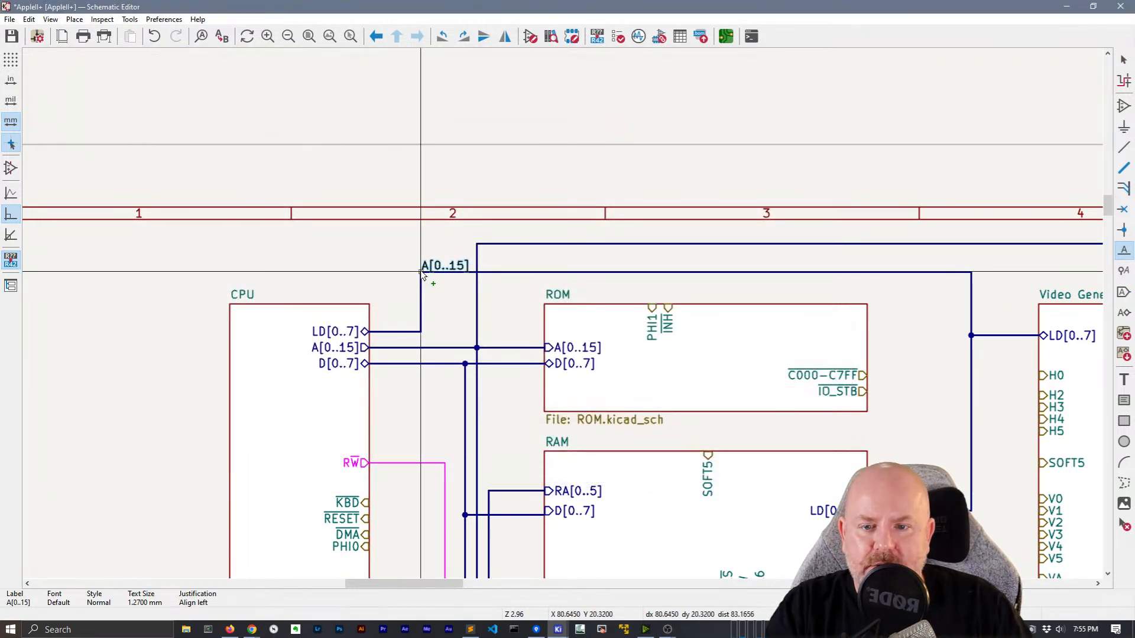
click(440, 281)
key(Escape)
key(Escape)
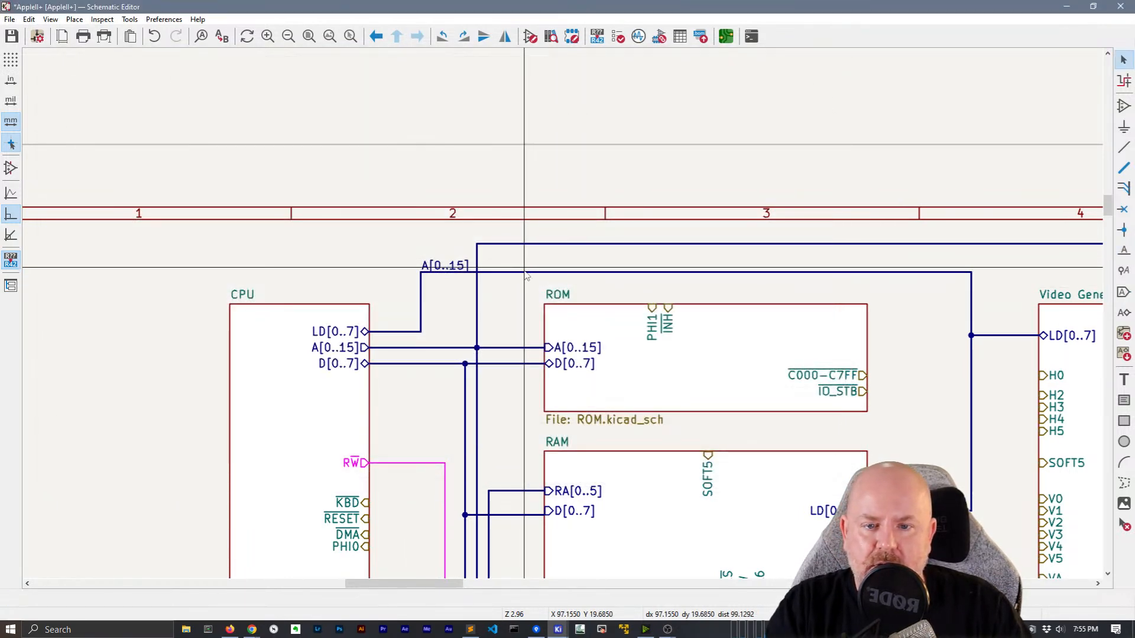
click(524, 273)
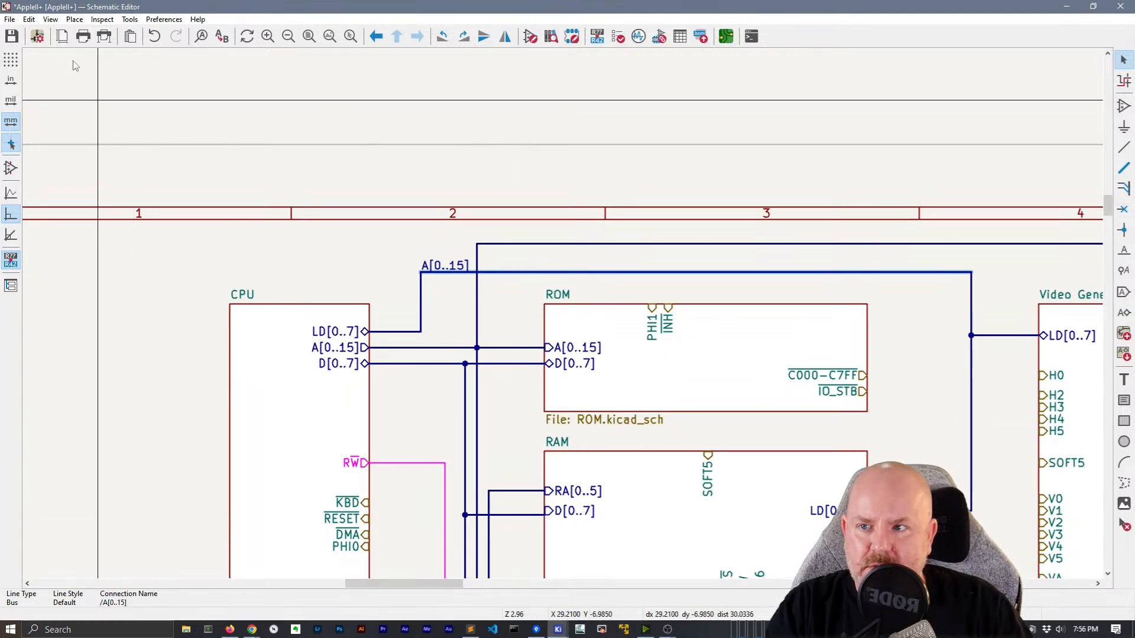
Add a netclass assignment row with pattern /A[0..15] in Schematic Setup's Net Classes
click(37, 36)
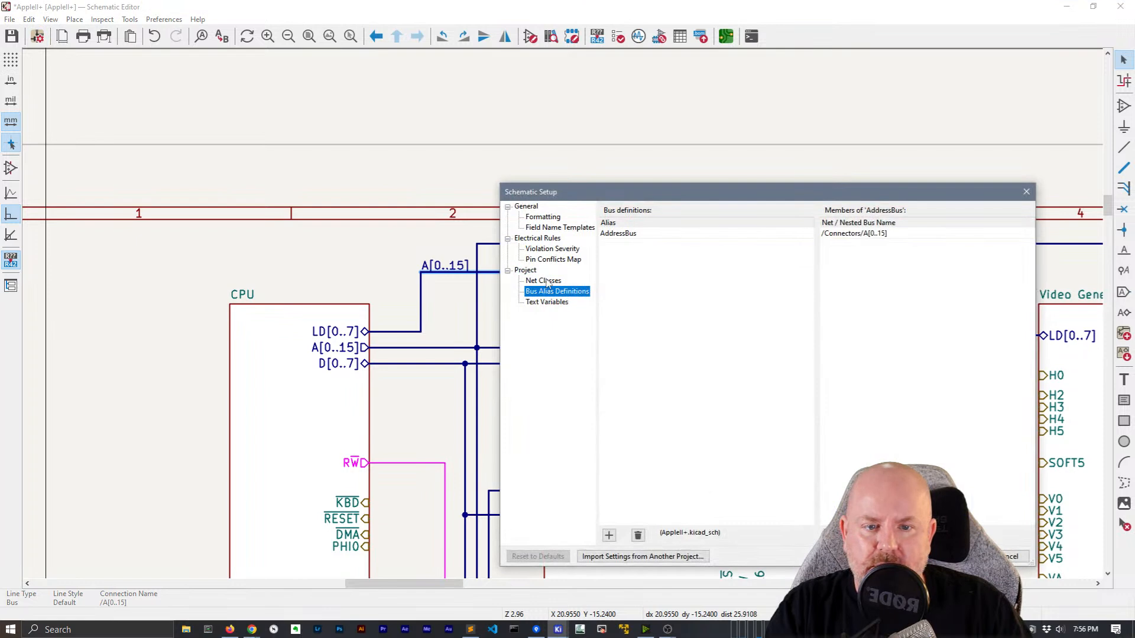
click(544, 281)
click(637, 250)
click(618, 463)
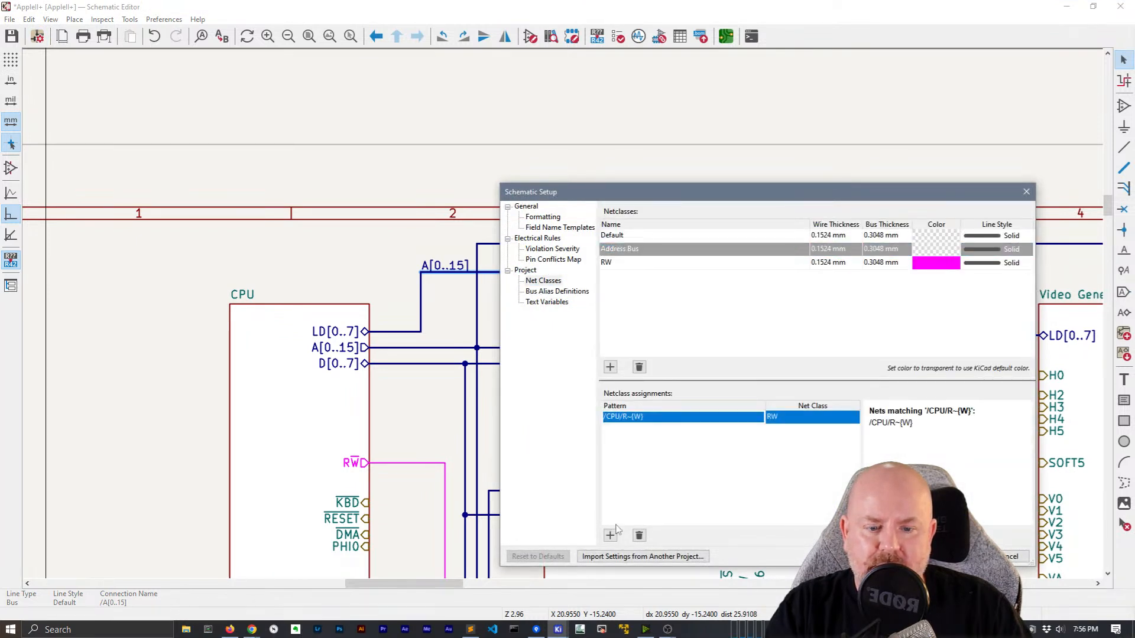
click(611, 536)
text(/A[p)
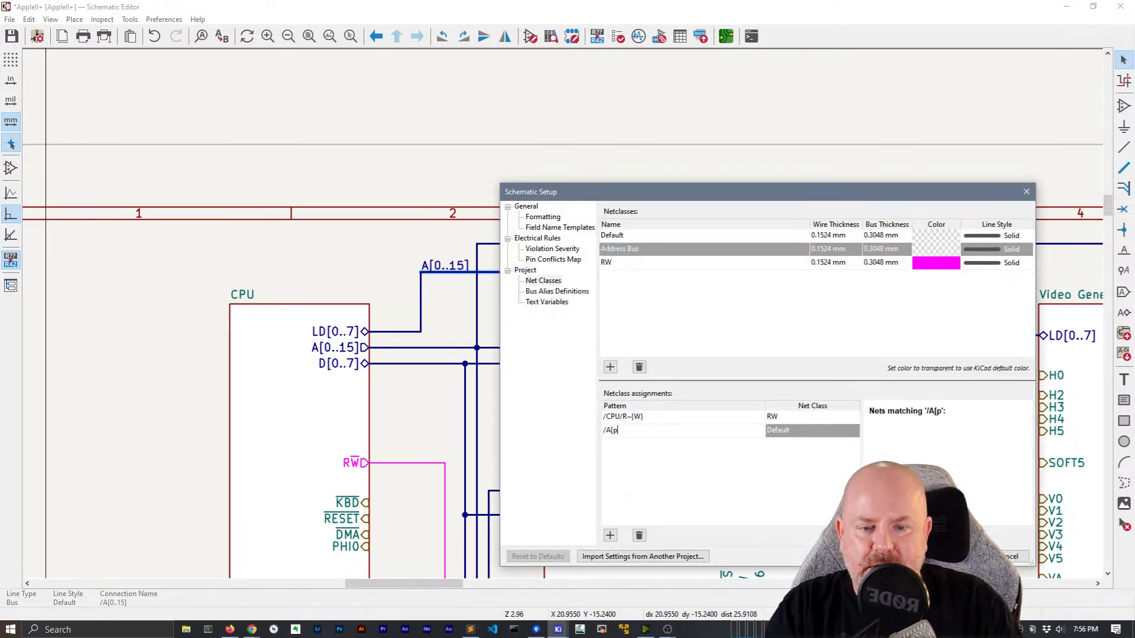
key(BackSpace)
text(0..15])
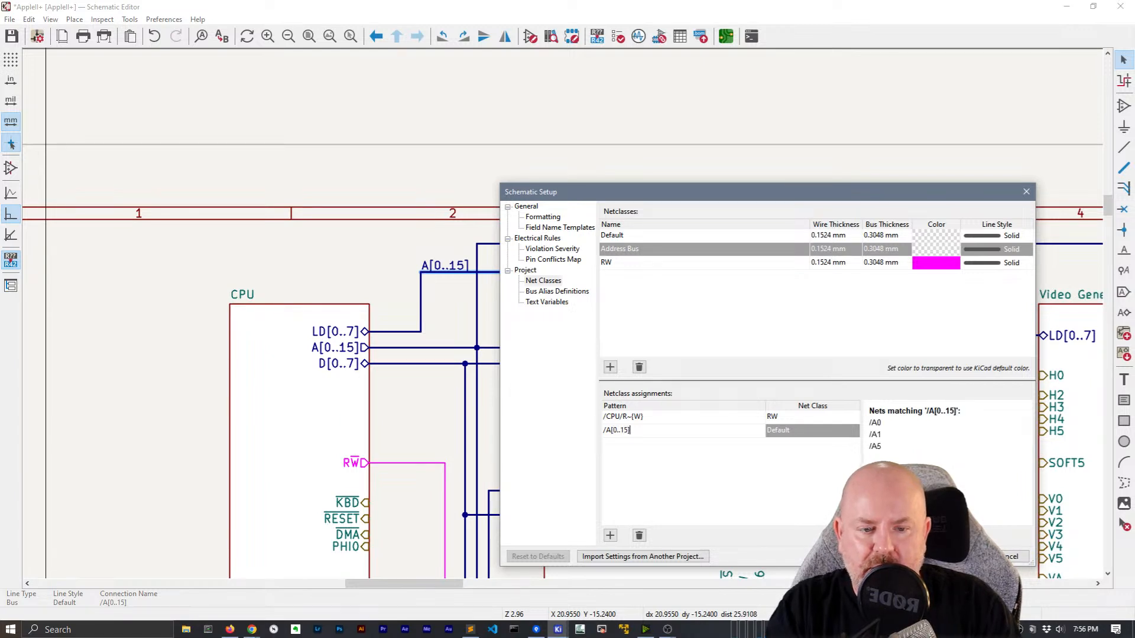
click(788, 436)
Assign the /A[0..15] pattern to the Address Bus net class
click(833, 434)
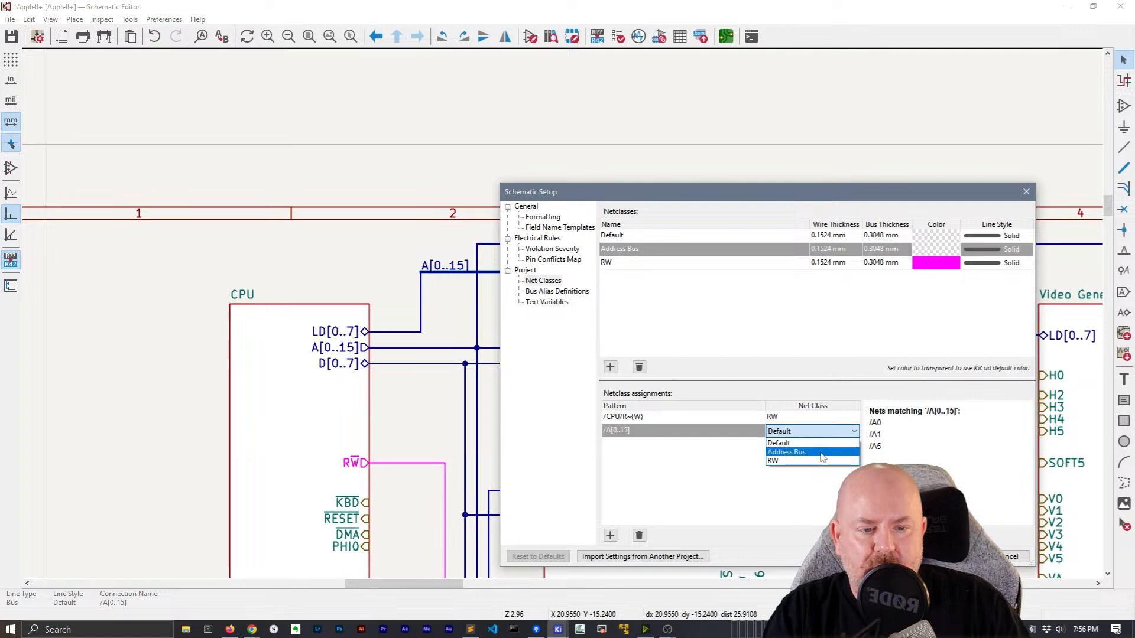
click(821, 453)
click(941, 252)
click(941, 253)
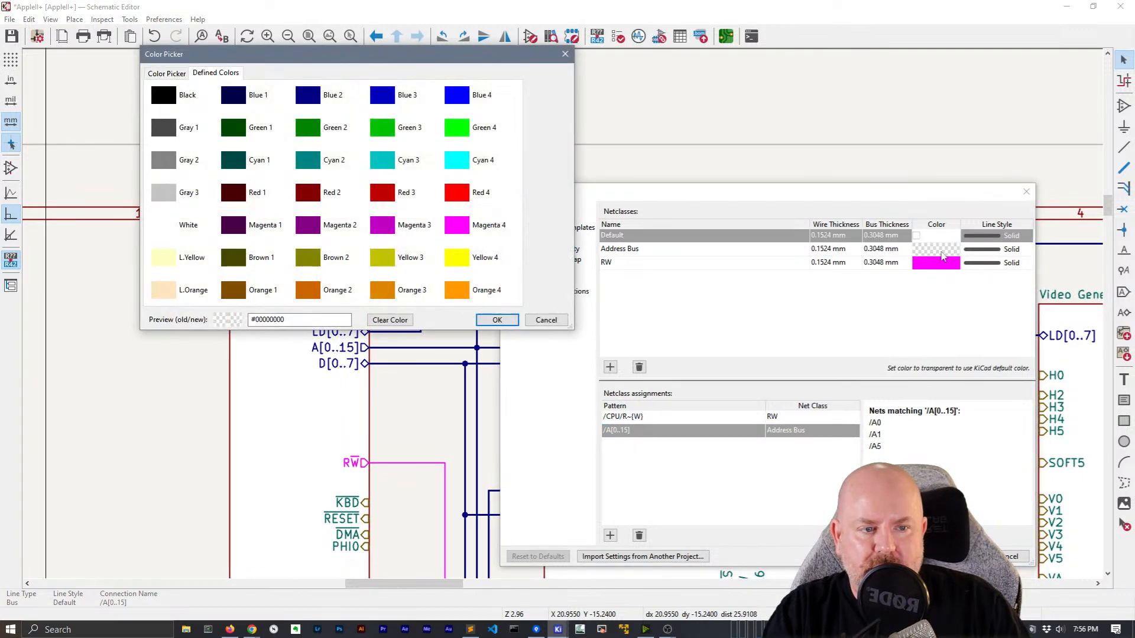
key(Escape)
Recolour the Address Bus class blue, then change it to green #00C200
click(943, 255)
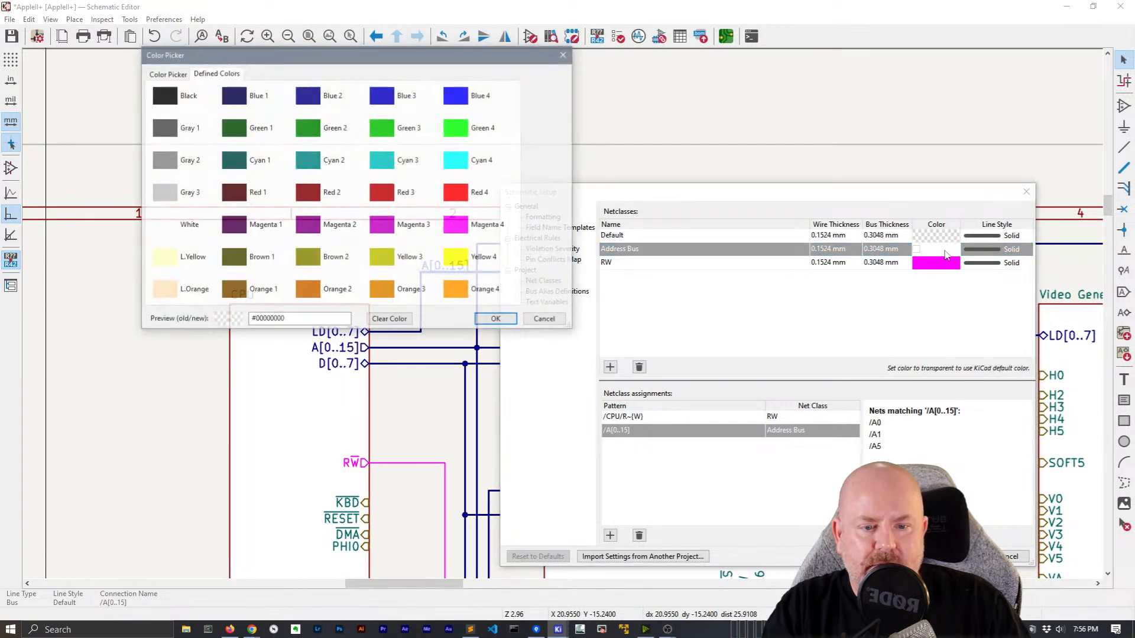
click(459, 96)
click(497, 321)
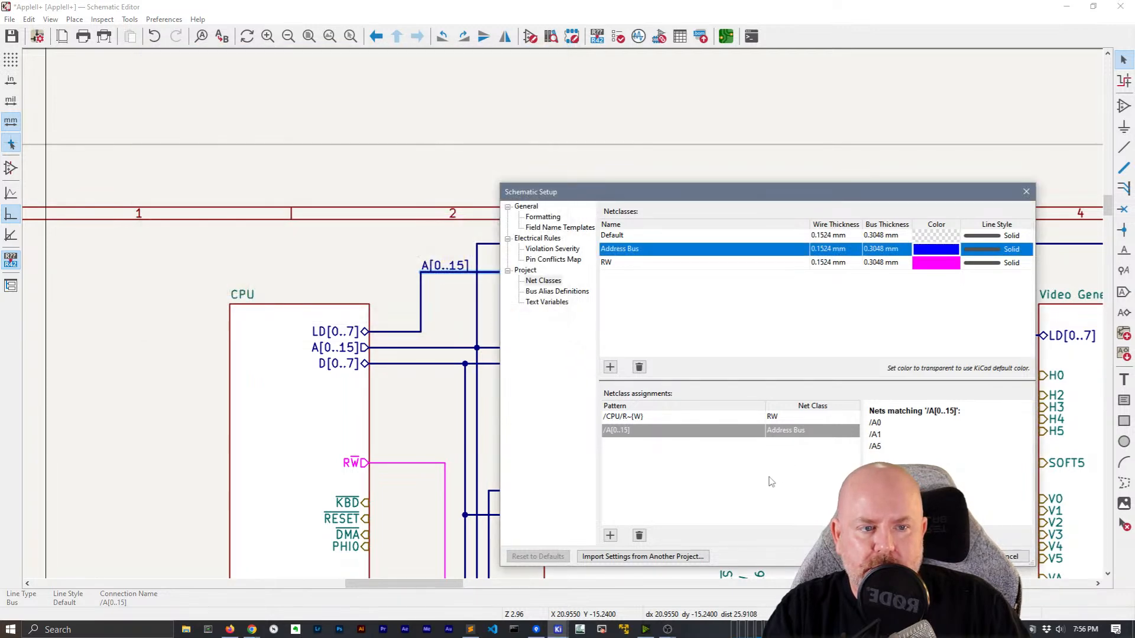
click(954, 252)
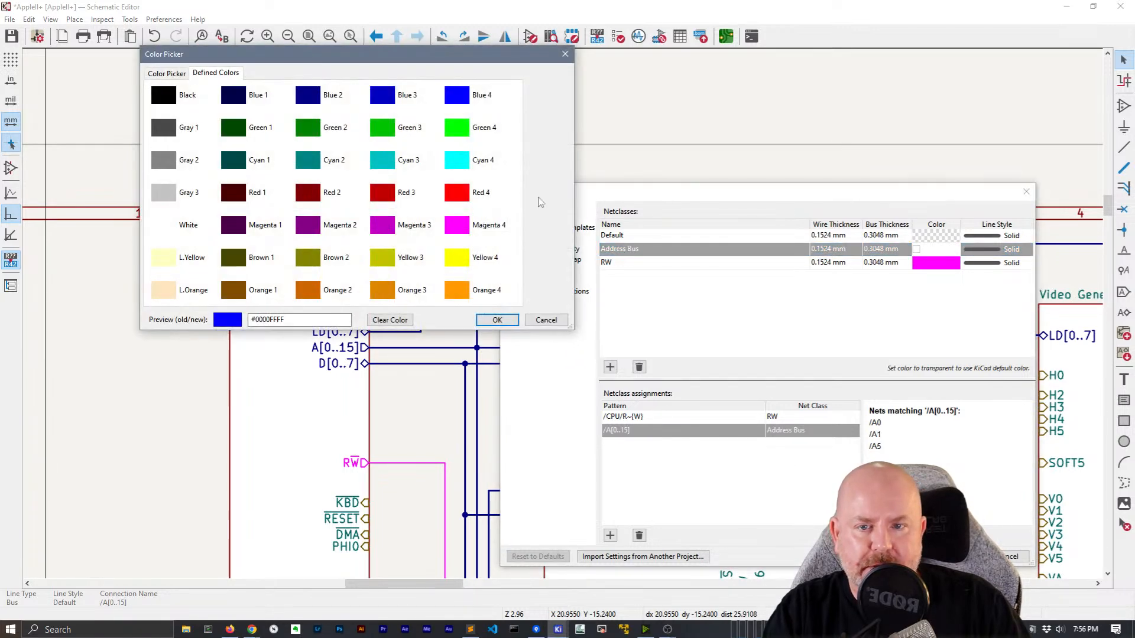
click(395, 129)
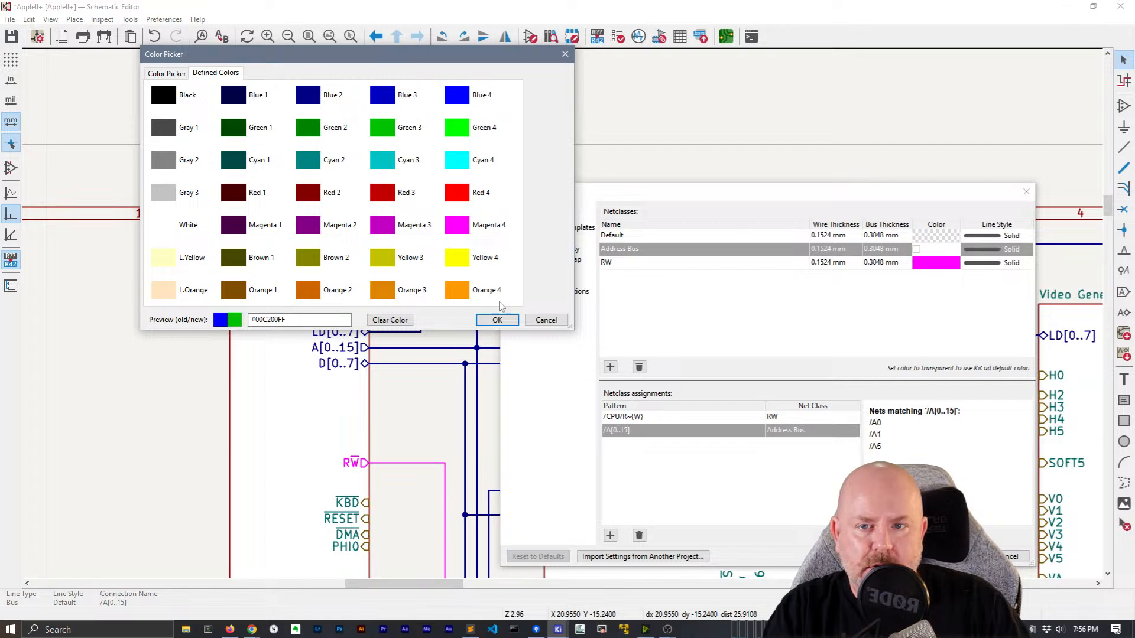
click(497, 319)
click(811, 434)
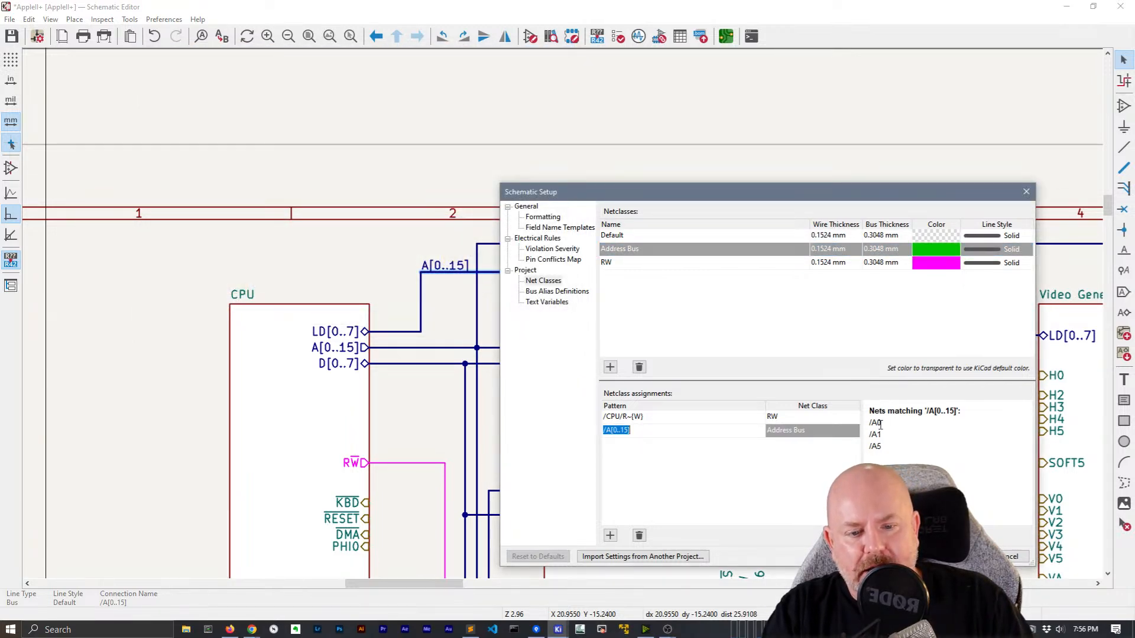
Rewrite the pattern's bracket range, trying digit lists, -145, {12} and a * wildcard
click(618, 431)
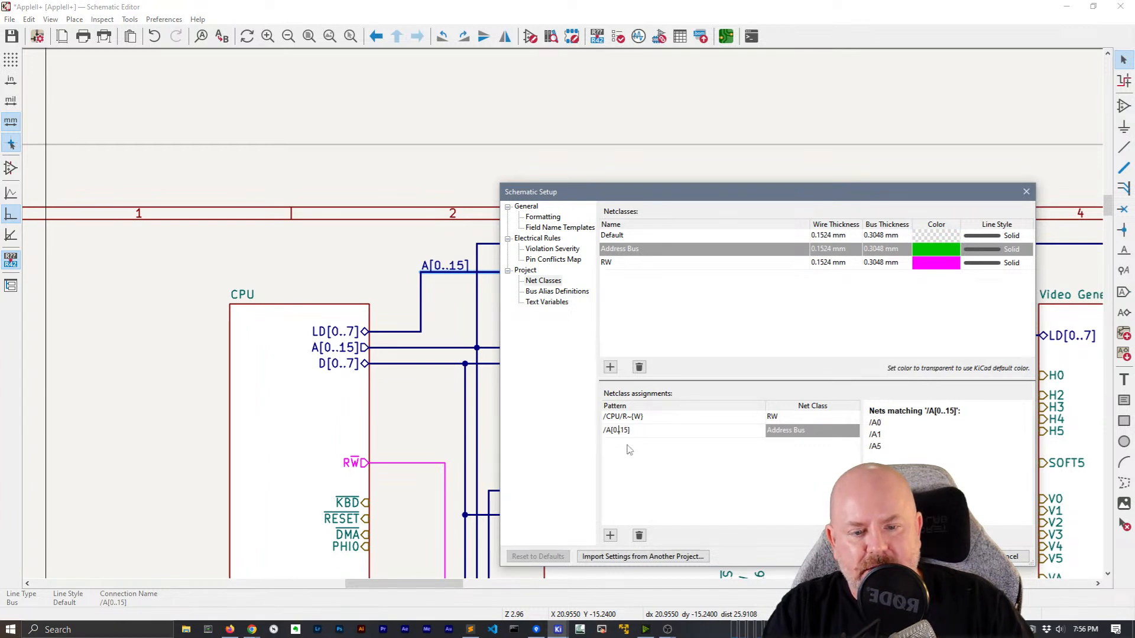
key(BackSpace)
key(Delete)
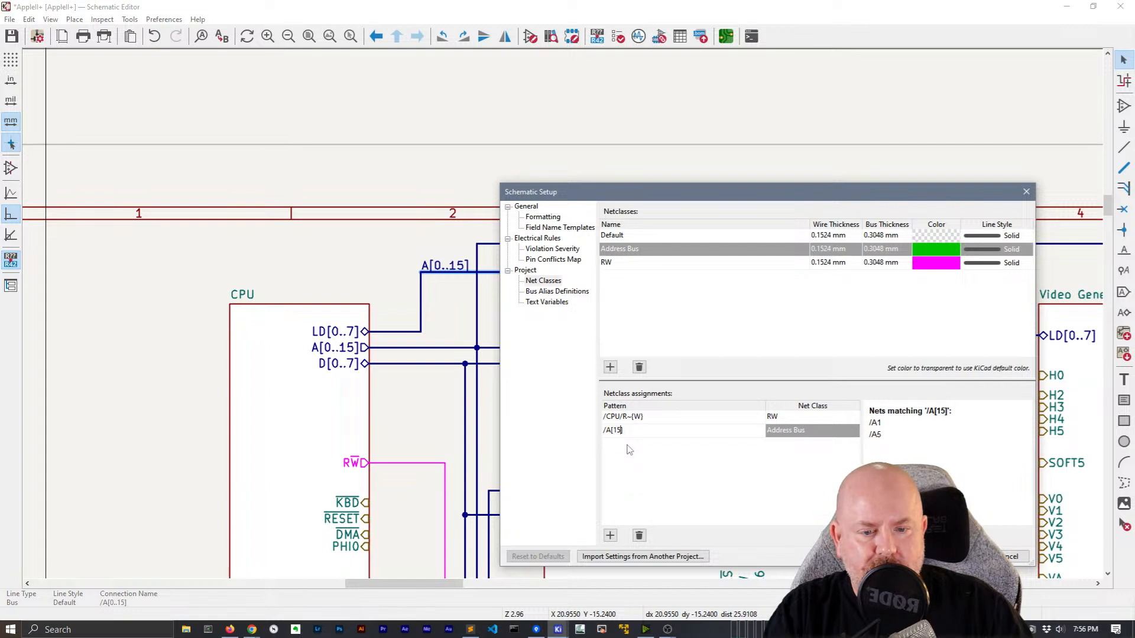
key(Delete)
key(Delete)
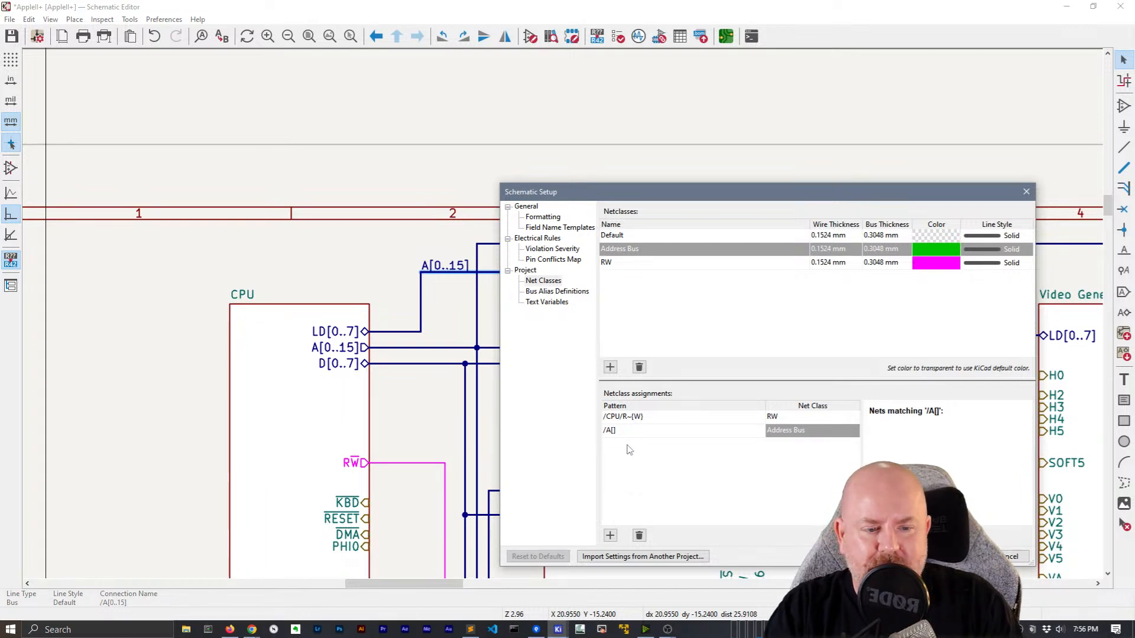
text(01233)
key(BackSpace)
key(BackSpace)
key(BackSpace)
text(345678)
text(9)
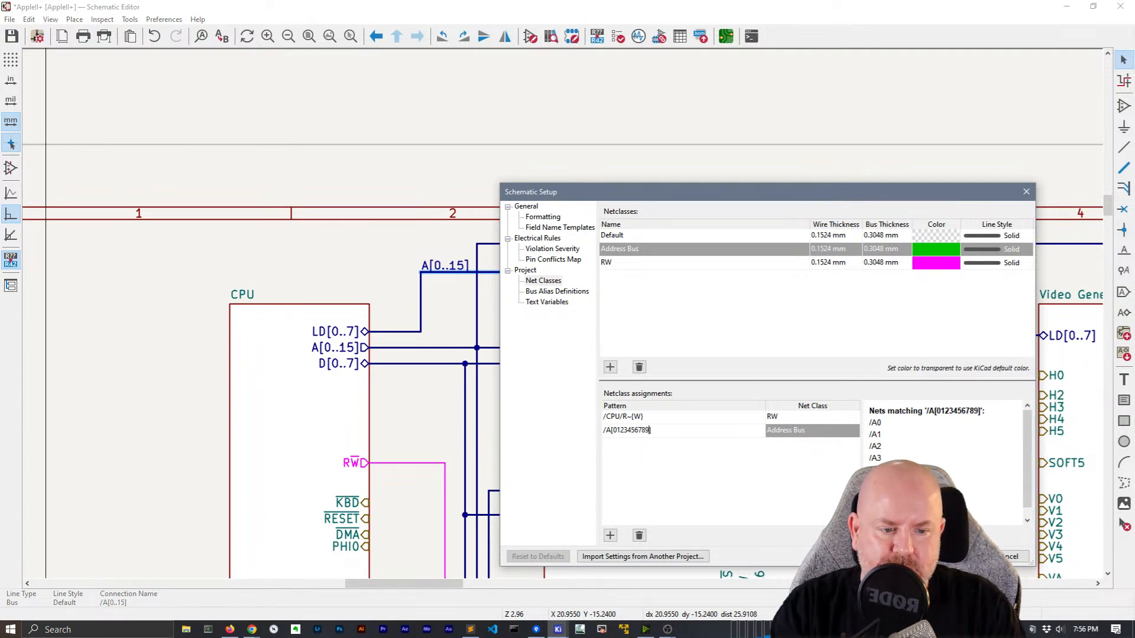
text(1)
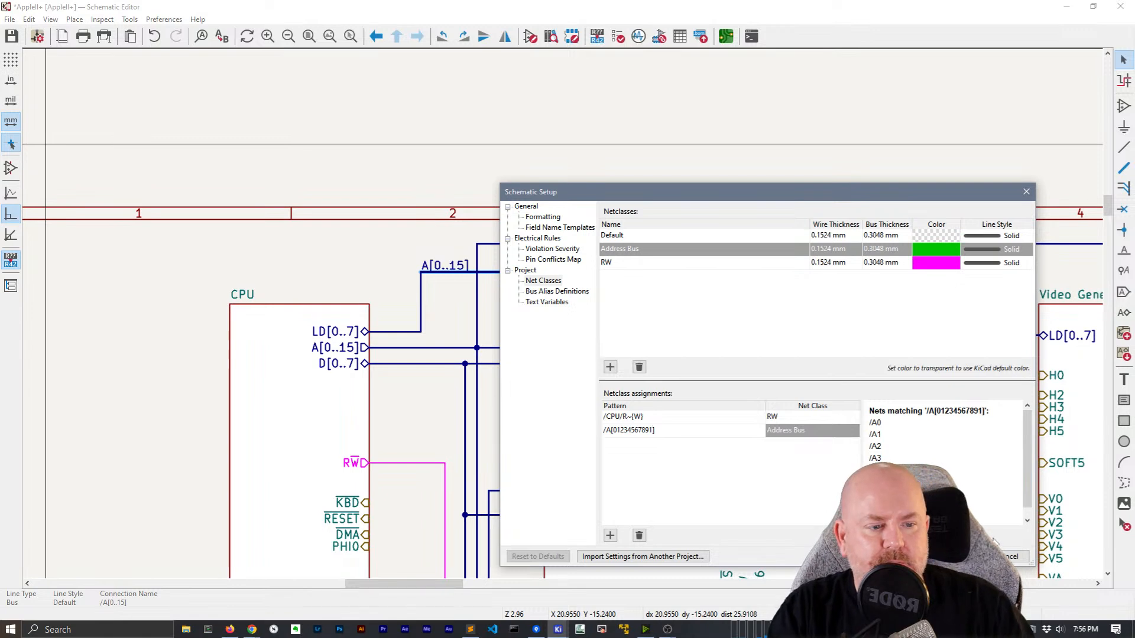
drag(1027, 447, 1041, 424)
key(BackSpace)
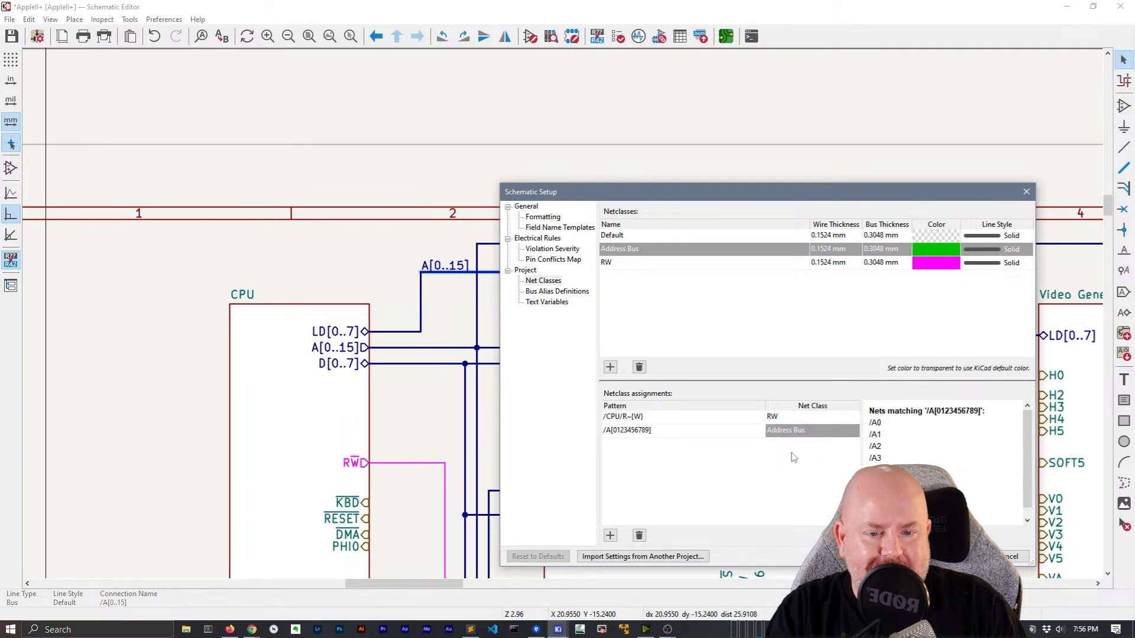
key(BackSpace)
key(BackSpace)
key(BackSpace)
key(BackSpace)
key(BackSpace)
key(BackSpace)
key(BackSpace)
key(BackSpace)
text(-145)
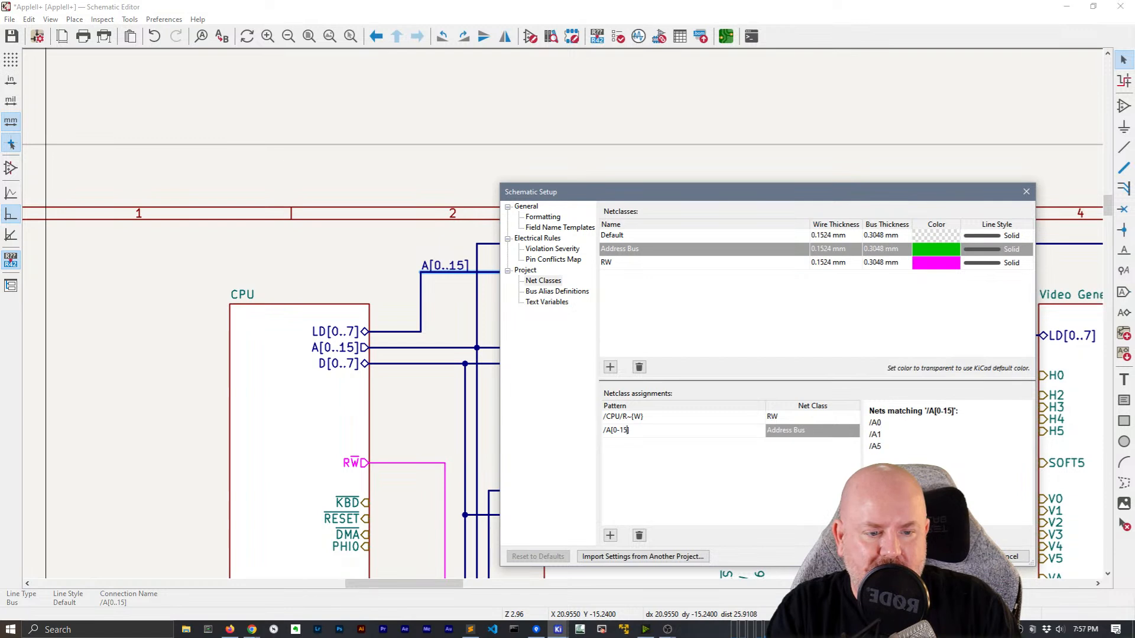
key(BackSpace)
key(BackSpace)
key(BackSpace)
key(BackSpace)
text({12})
key(BackSpace)
key(BackSpace)
key(BackSpace)
key(BackSpace)
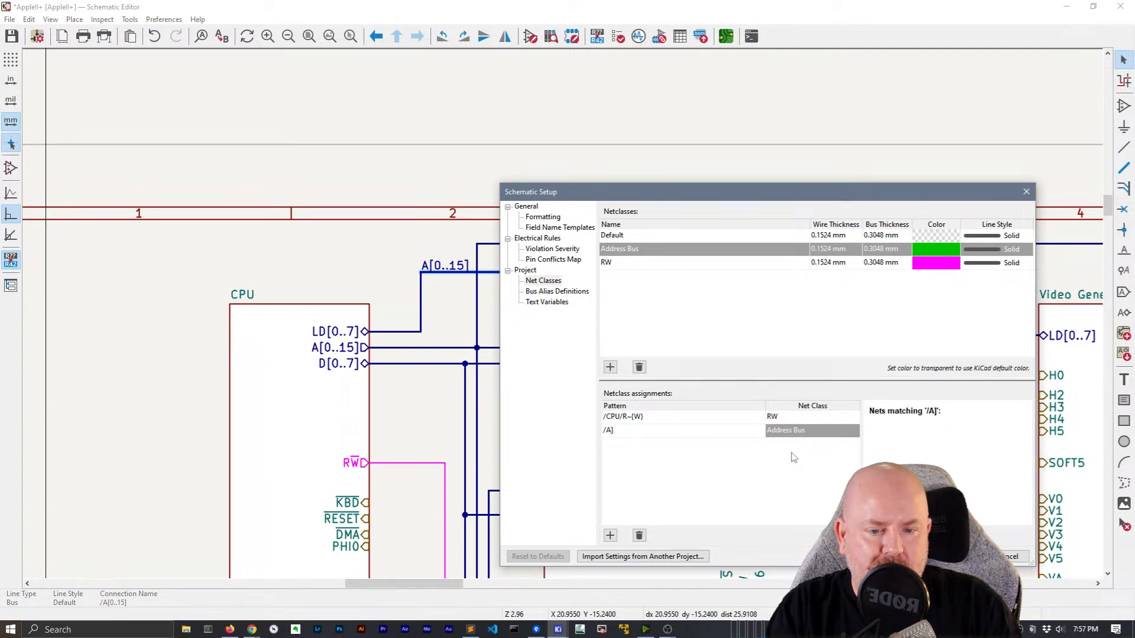
text(*)
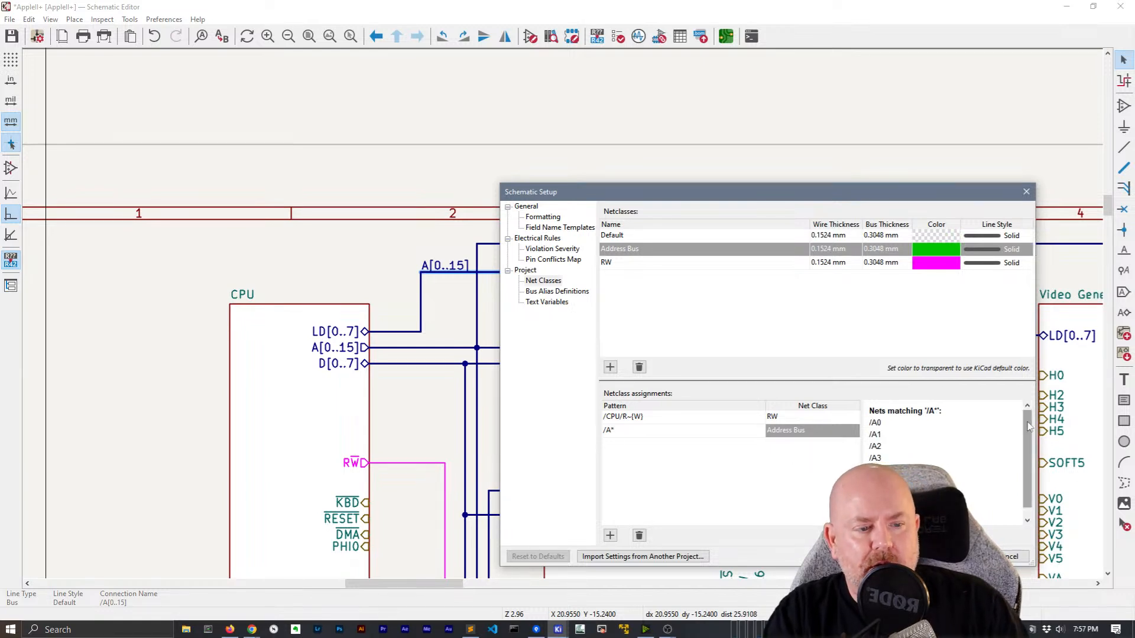
Try more wildcard and [0..15] variants, finally settling on the pattern /A0
drag(1028, 427, 1025, 500)
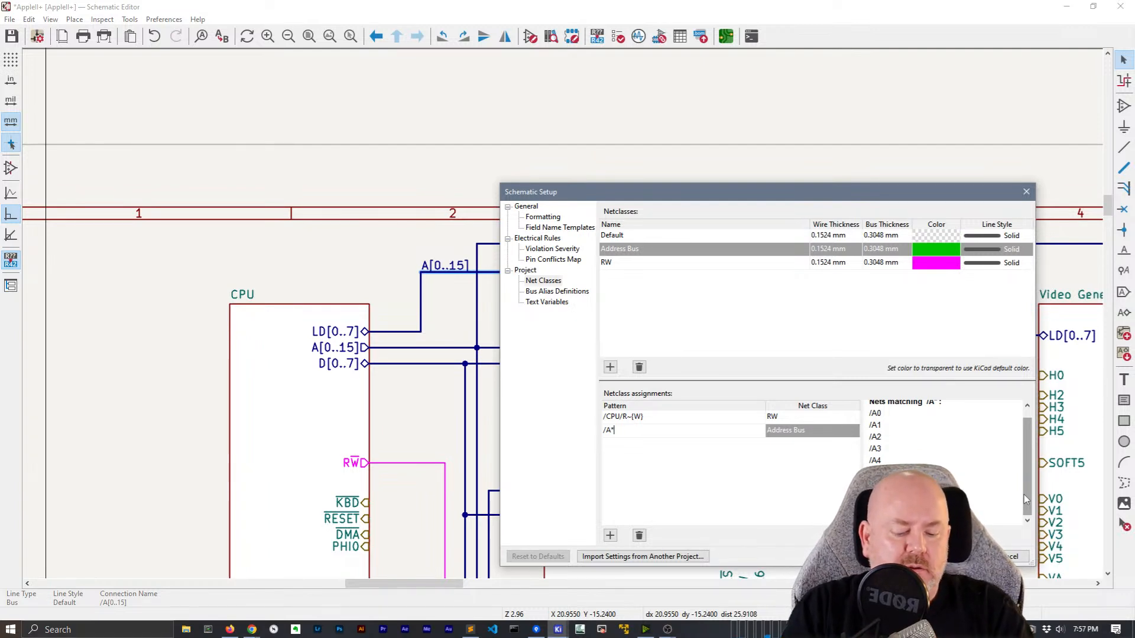
text(*?)
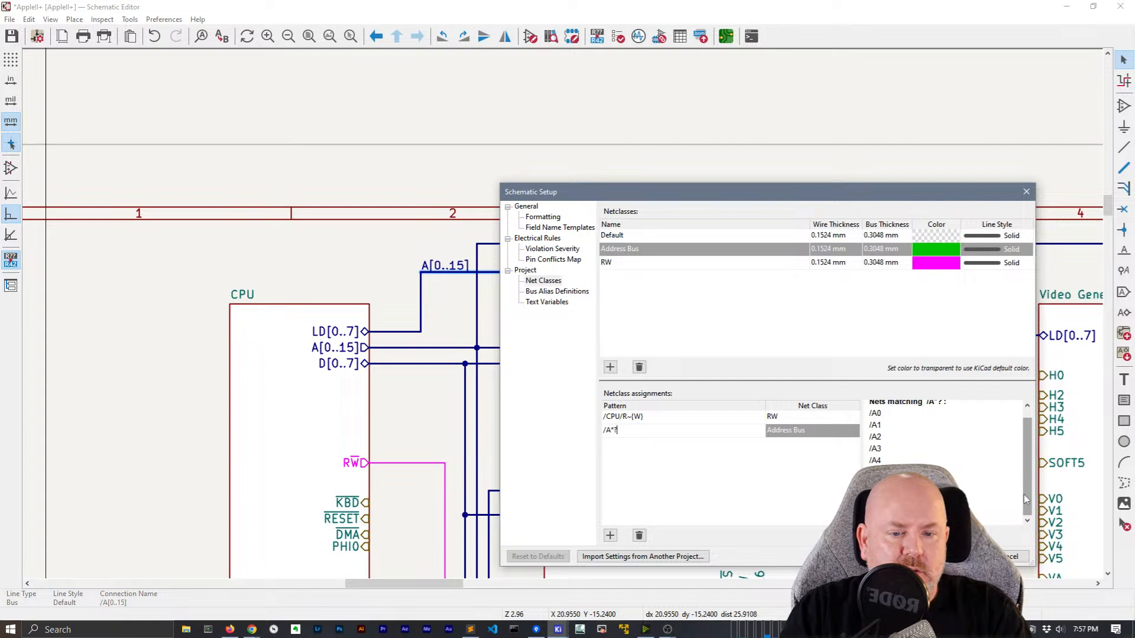
key(Left)
key(BackSpace)
text(1)
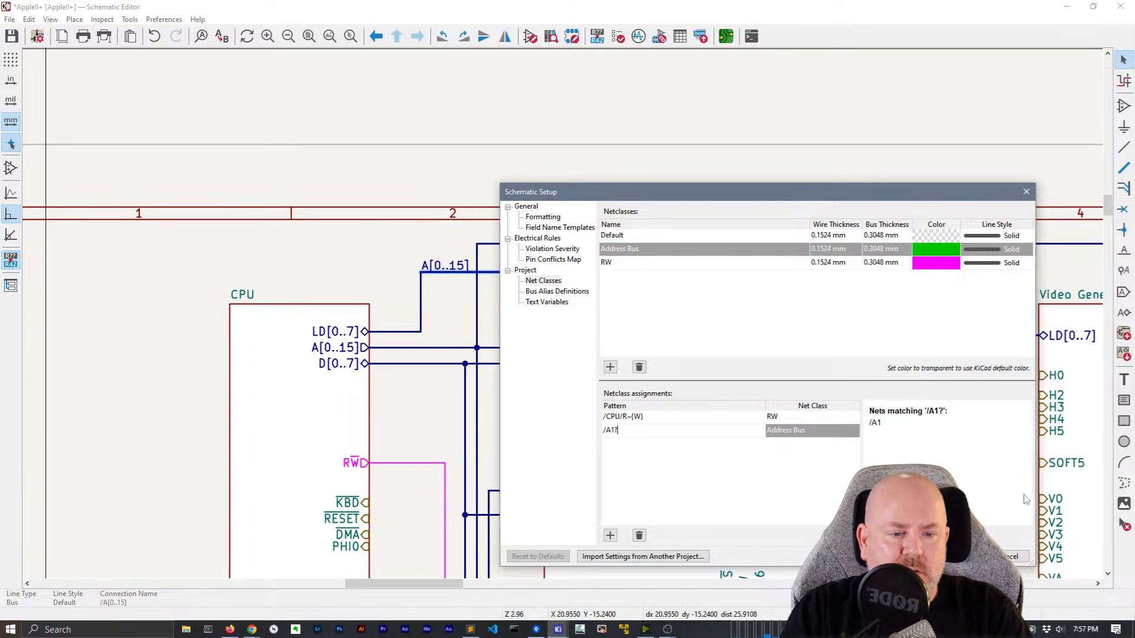
key(BackSpace)
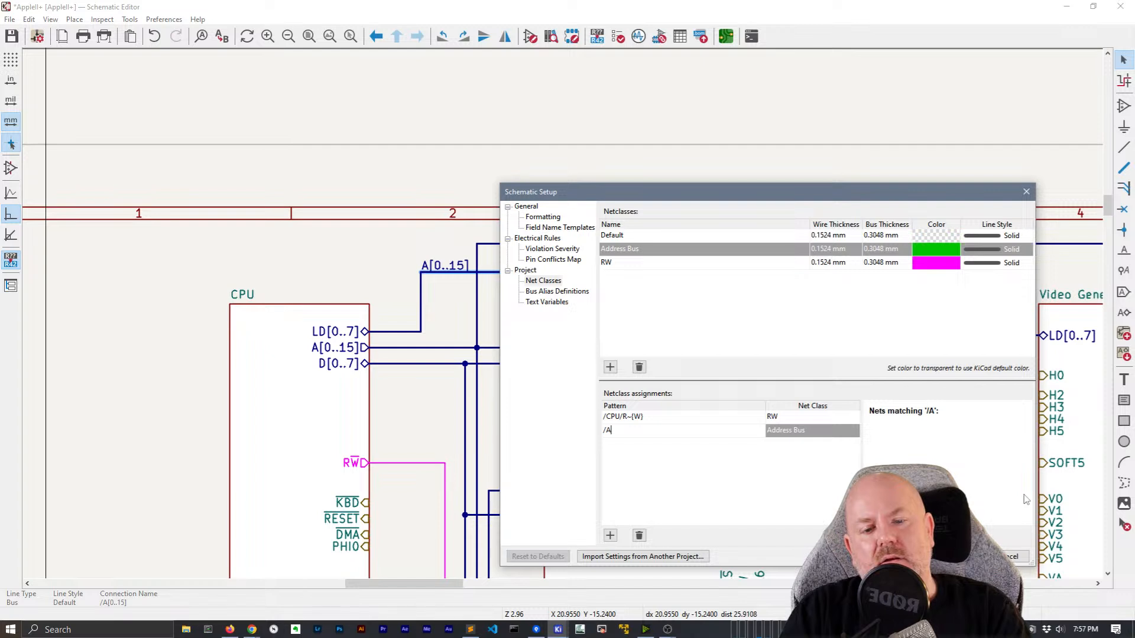
text([0..155])
key(BackSpace)
key(BackSpace)
text(])
key(BackSpace)
key(BackSpace)
key(BackSpace)
key(BackSpace)
key(BackSpace)
key(BackSpace)
key(BackSpace)
text(0)
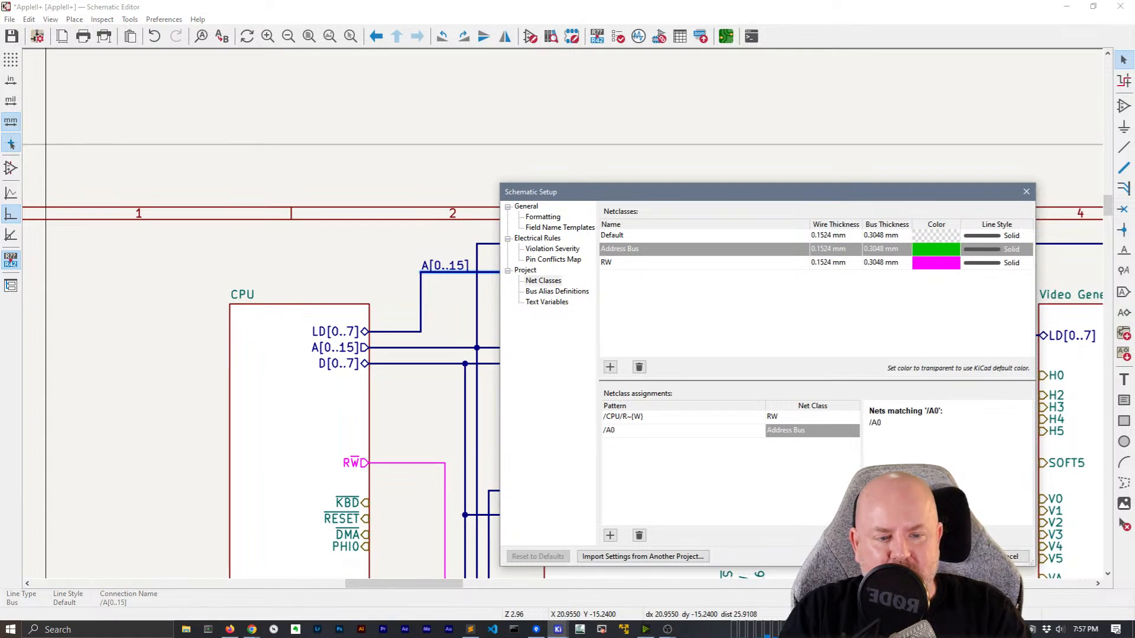
key(Return)
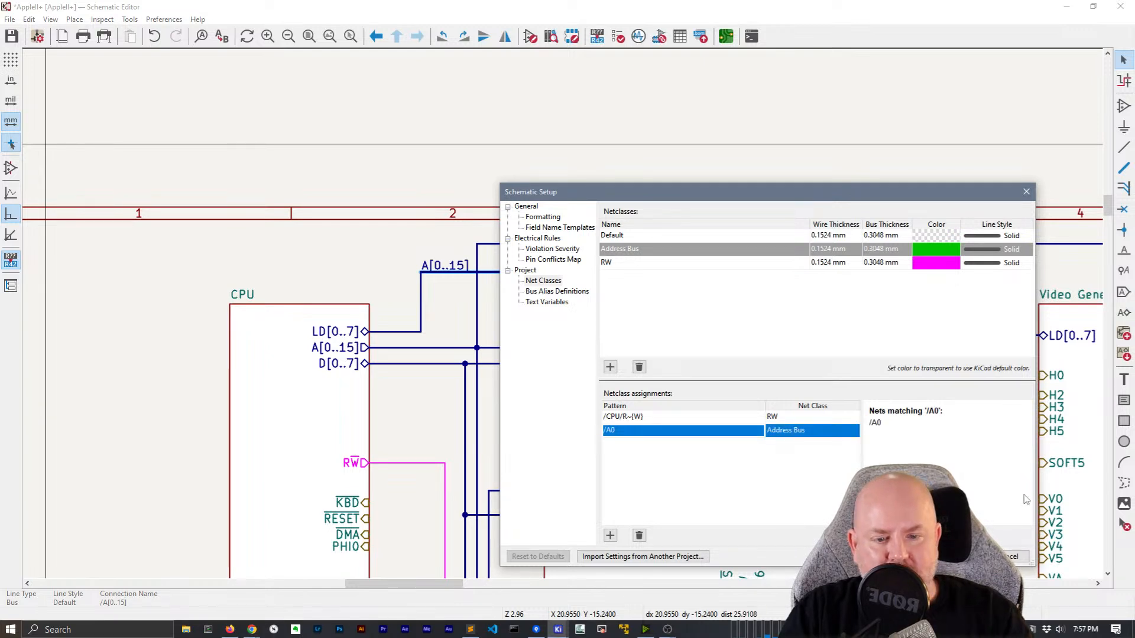
Add a /A1 pattern row mapped to Address Bus, apply the setup, and save with Ctrl+S
click(610, 535)
text(/A1)
key(Return)
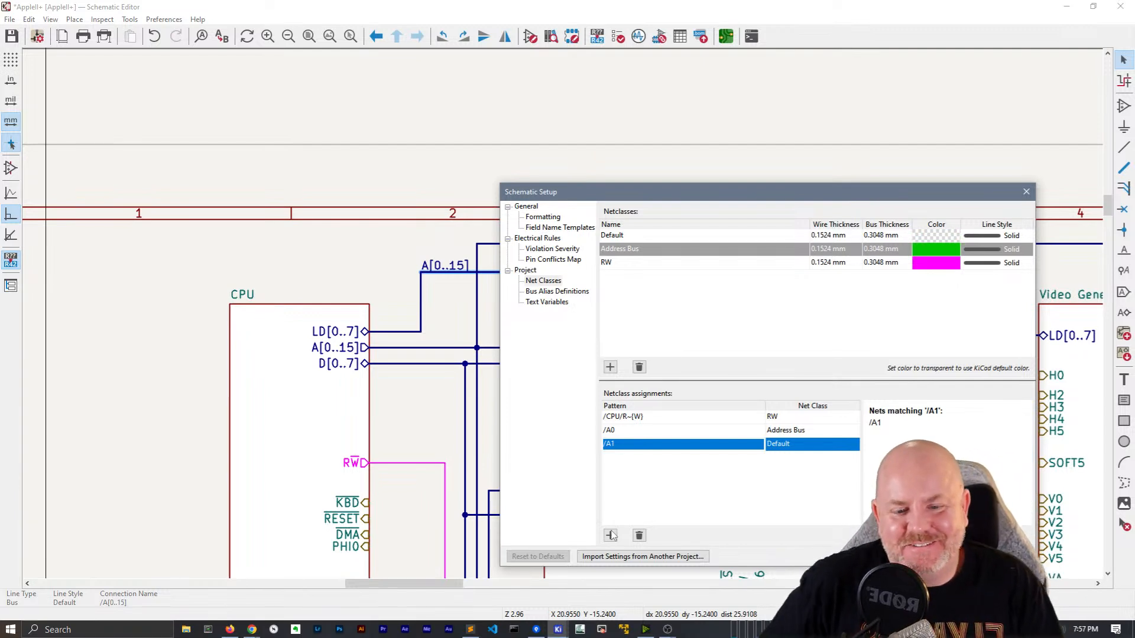
click(832, 445)
click(831, 445)
click(804, 466)
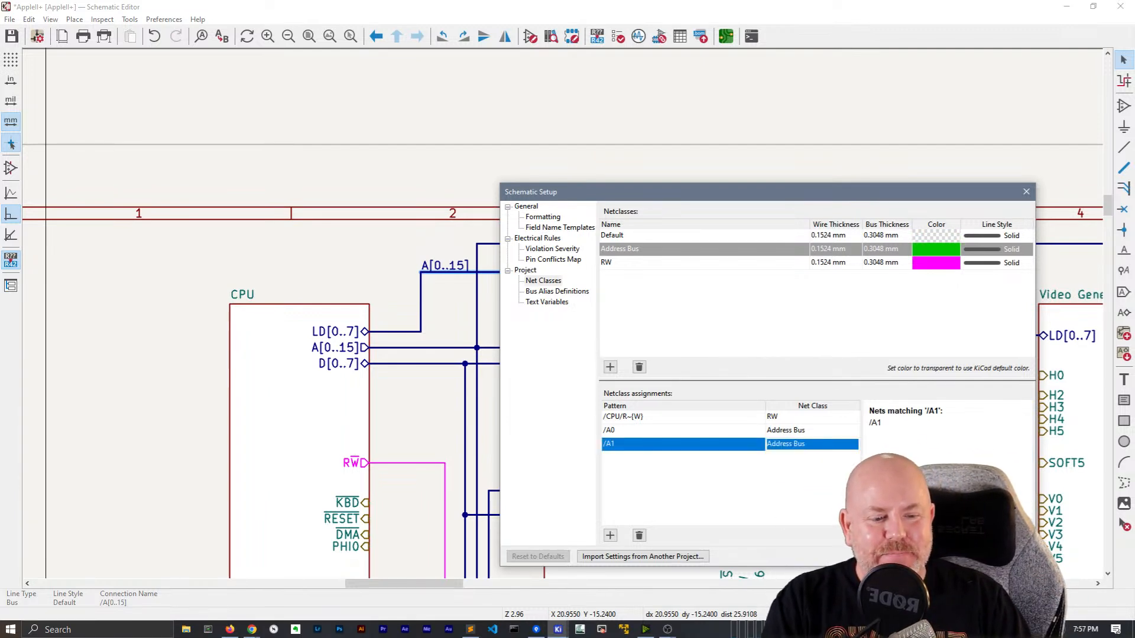
click(958, 556)
key(ctrl+s)
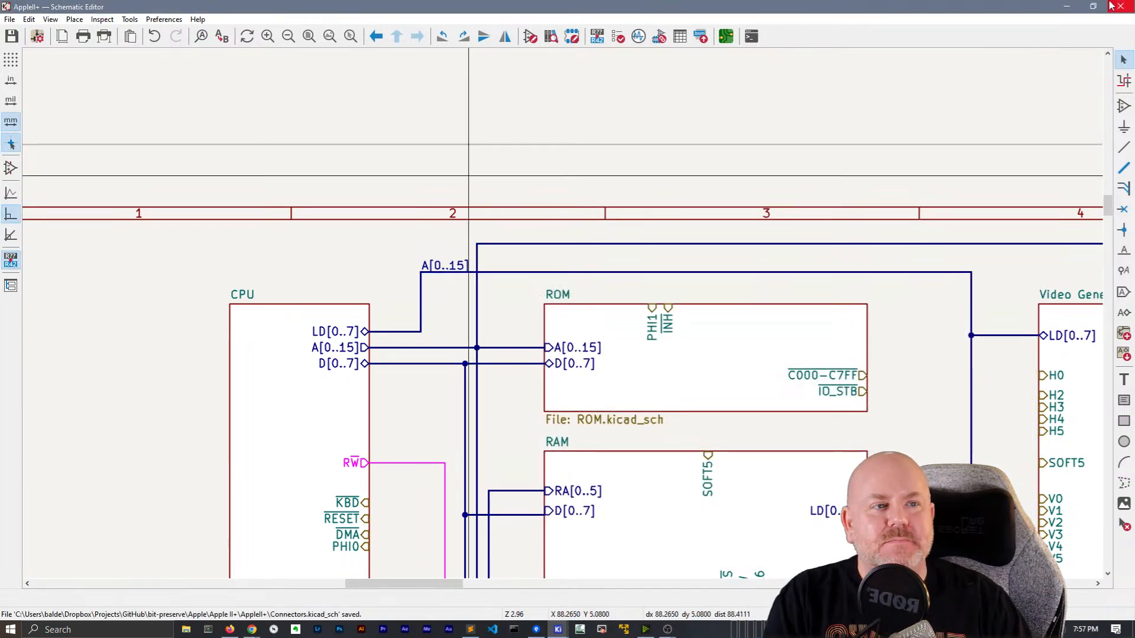
Close the schematic editor and open AppleII+.kicad_sch in a maximized text editor
click(1121, 6)
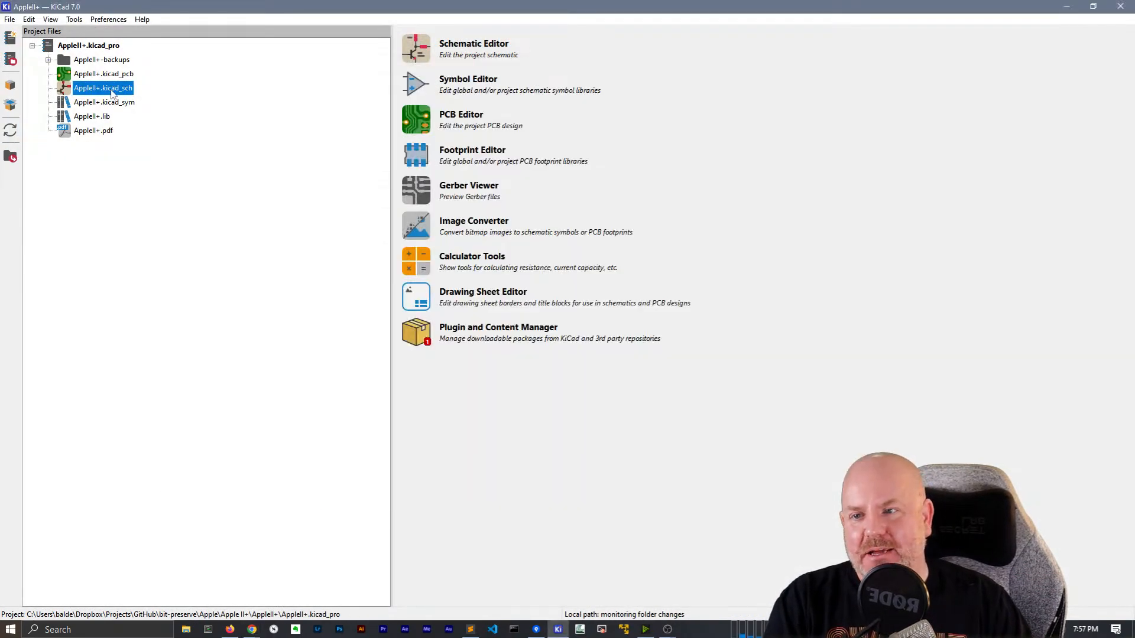
right_click(118, 93)
click(148, 100)
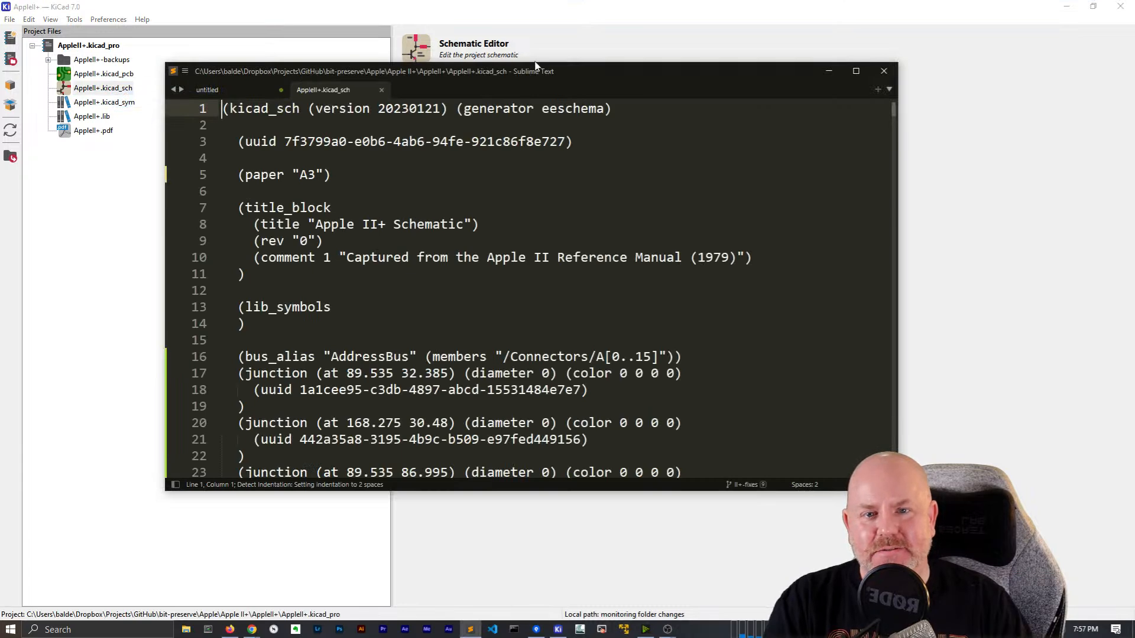
double_click(536, 68)
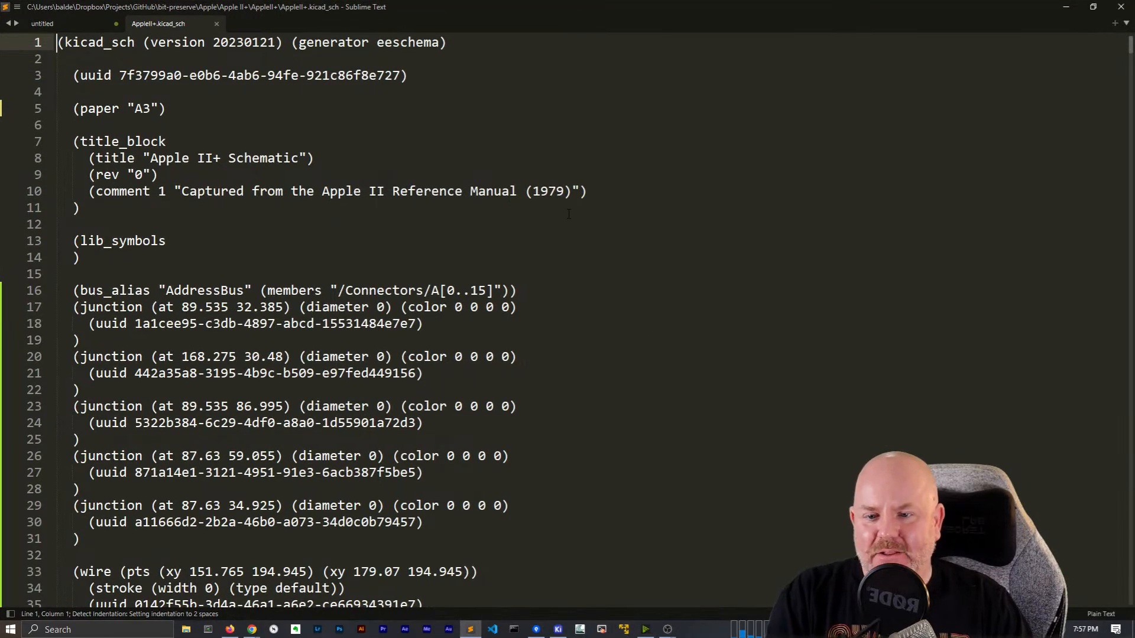
Search the raw schematic file for case-sensitive 'A0' matches
scroll(562, 225, down, 2)
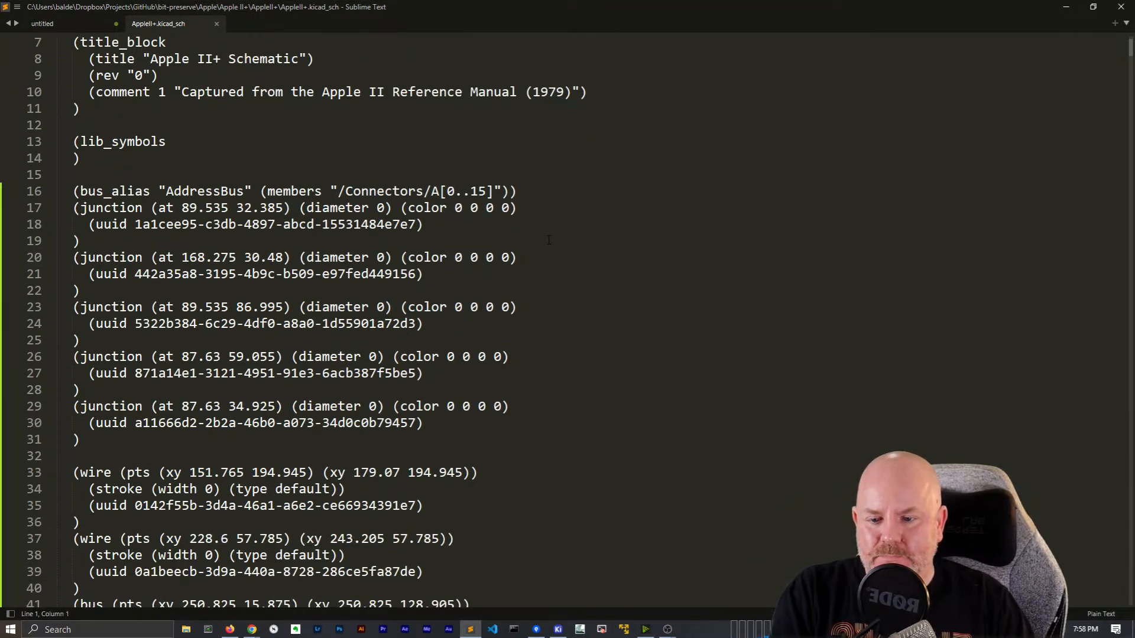
scroll(549, 239, down, 5)
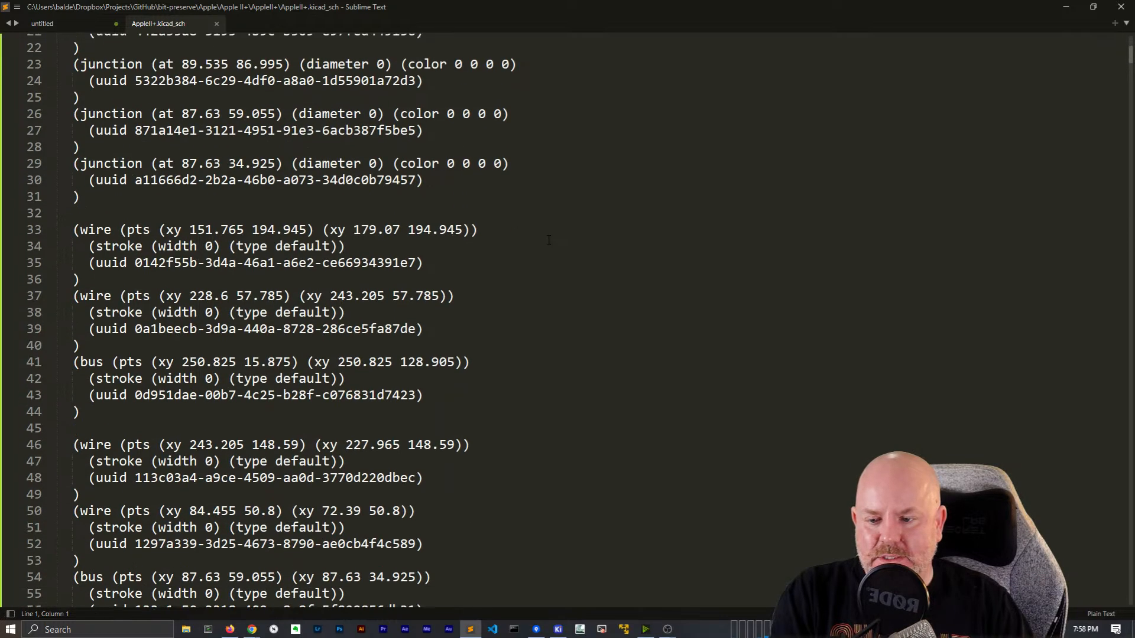
scroll(548, 239, up, 7)
key(ctrl+f)
text(A0)
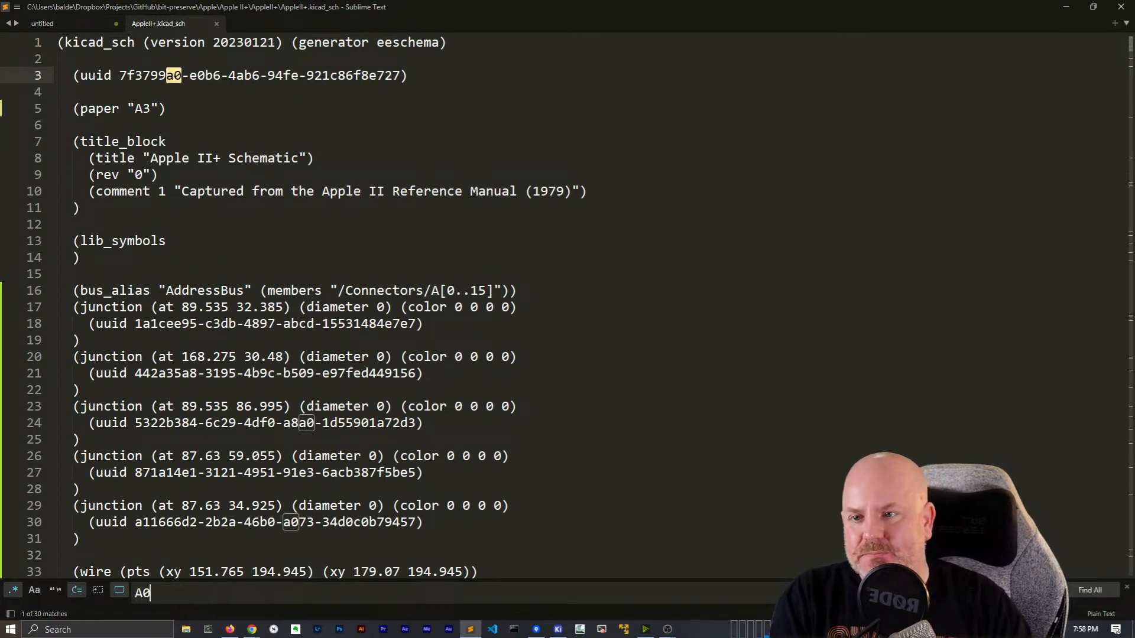
key(shift+Return)
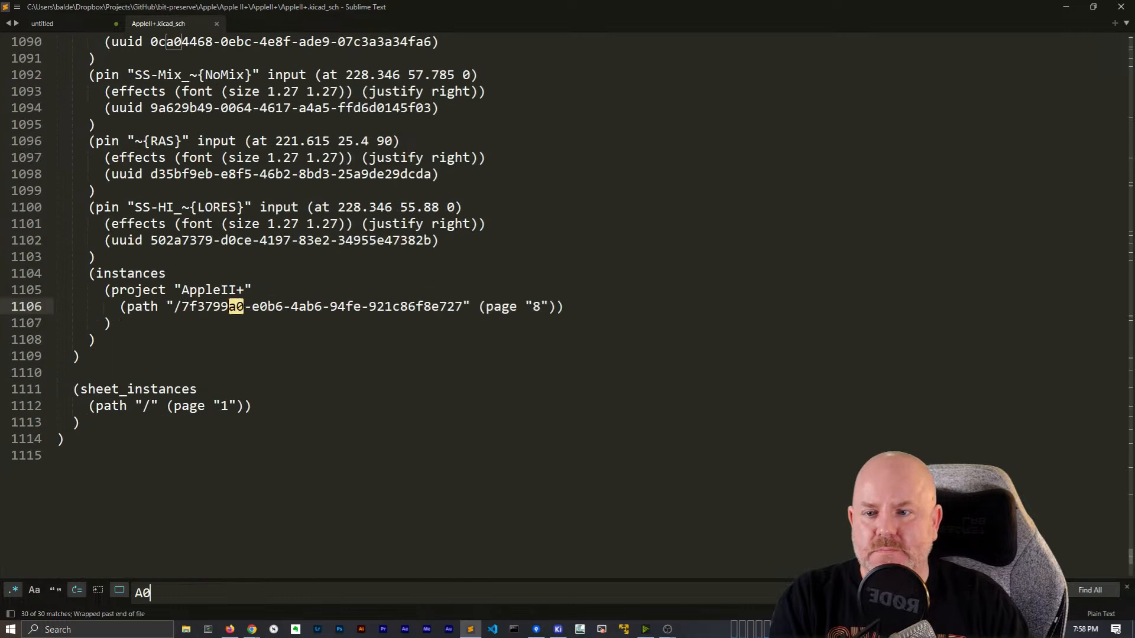
key(Return)
key(Return)
click(34, 590)
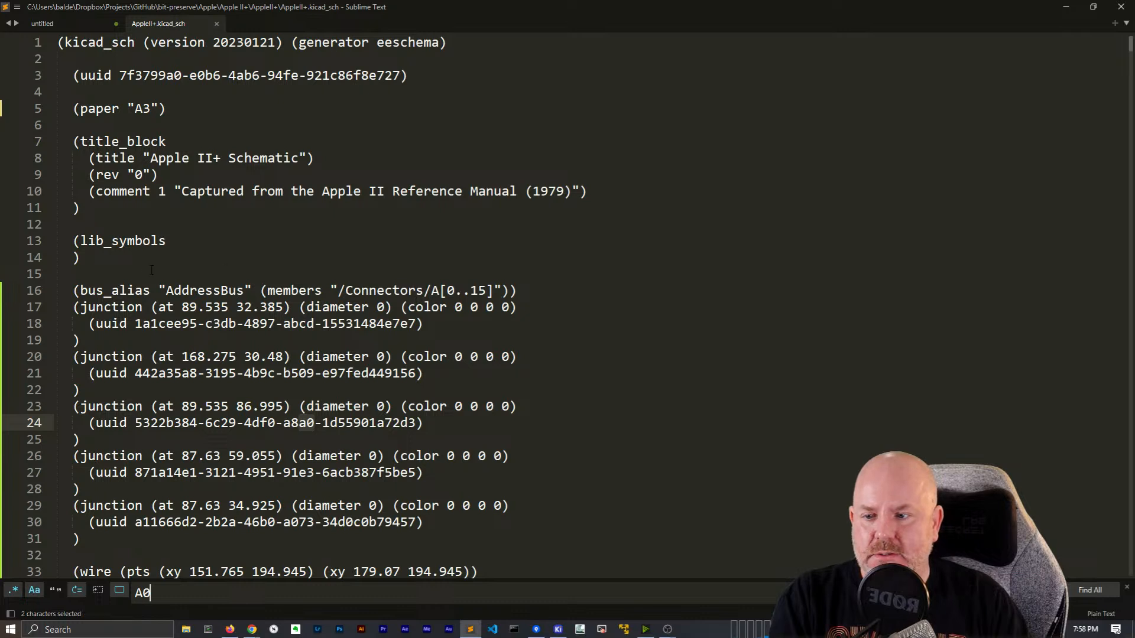
Scroll through the rest of the file, close it, and return to the KiCad project window
click(136, 281)
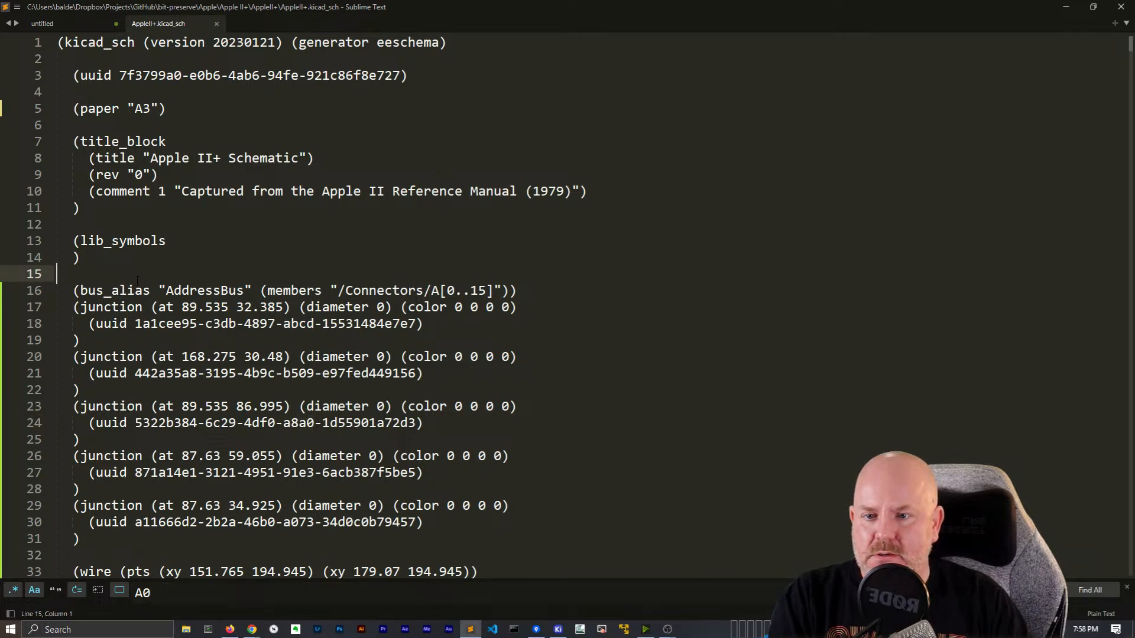
scroll(138, 281, down, 3)
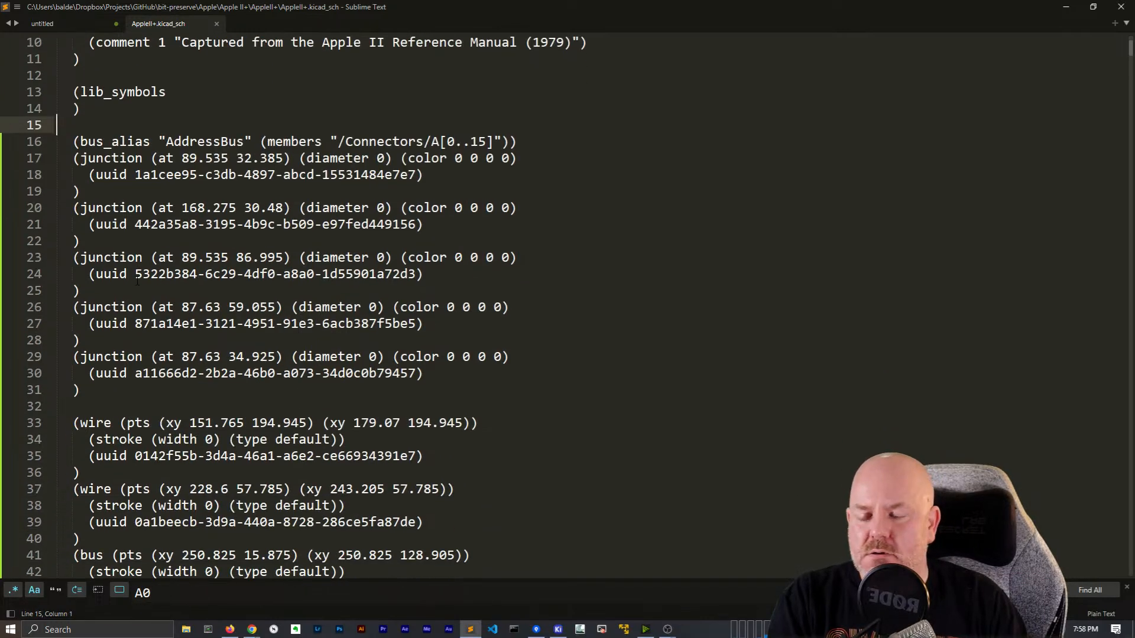
scroll(138, 280, down, 5)
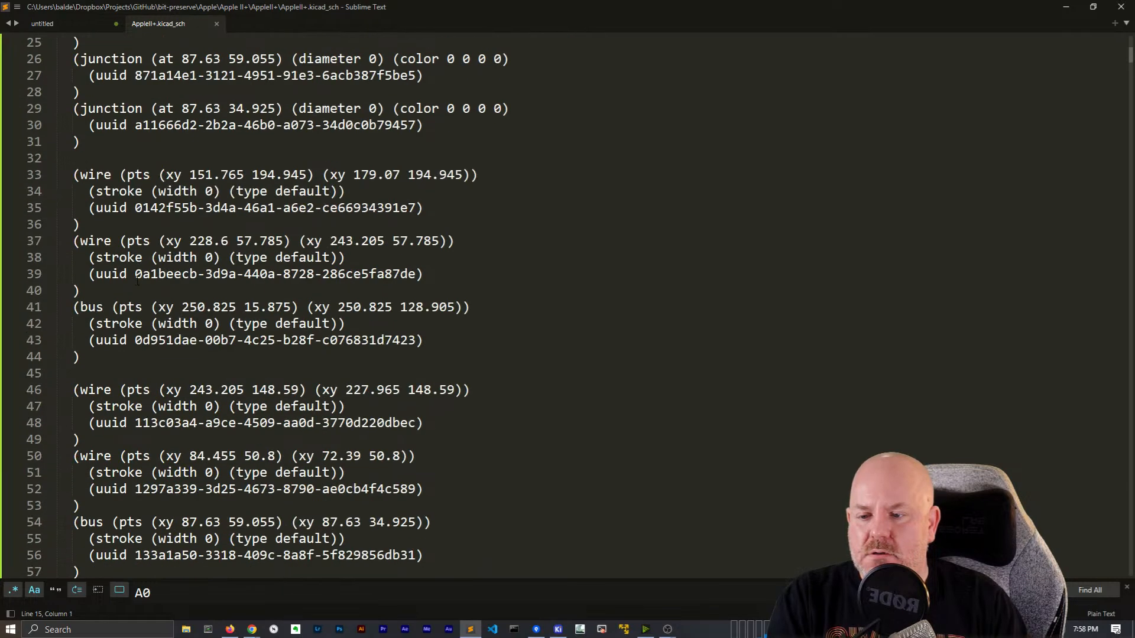
scroll(137, 280, down, 4)
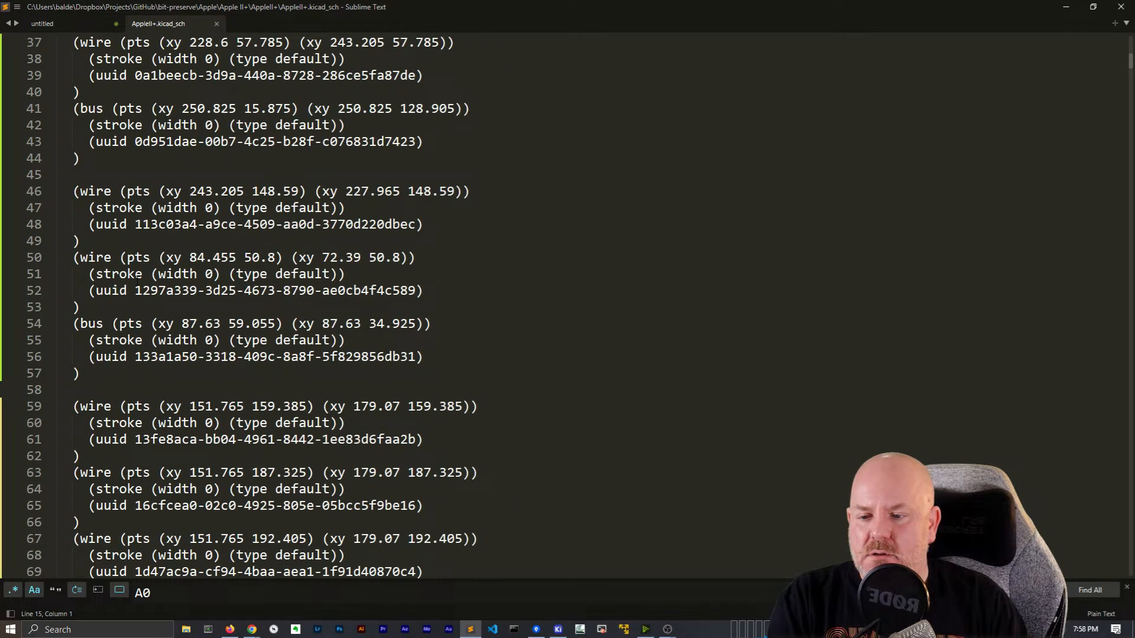
scroll(137, 277, down, 4)
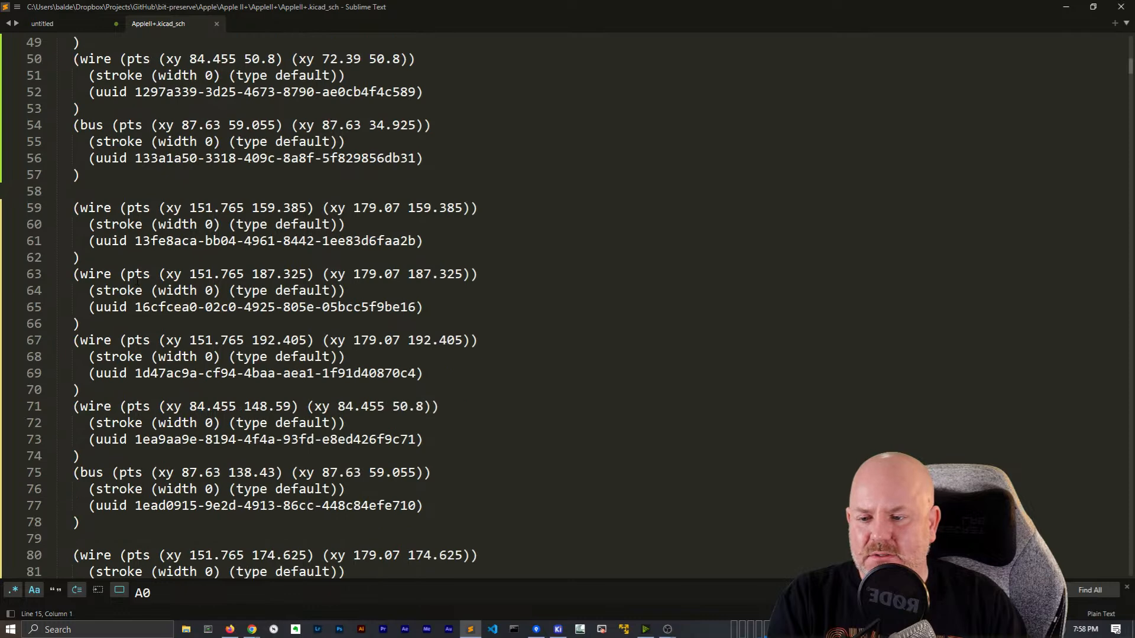
scroll(137, 280, down, 4)
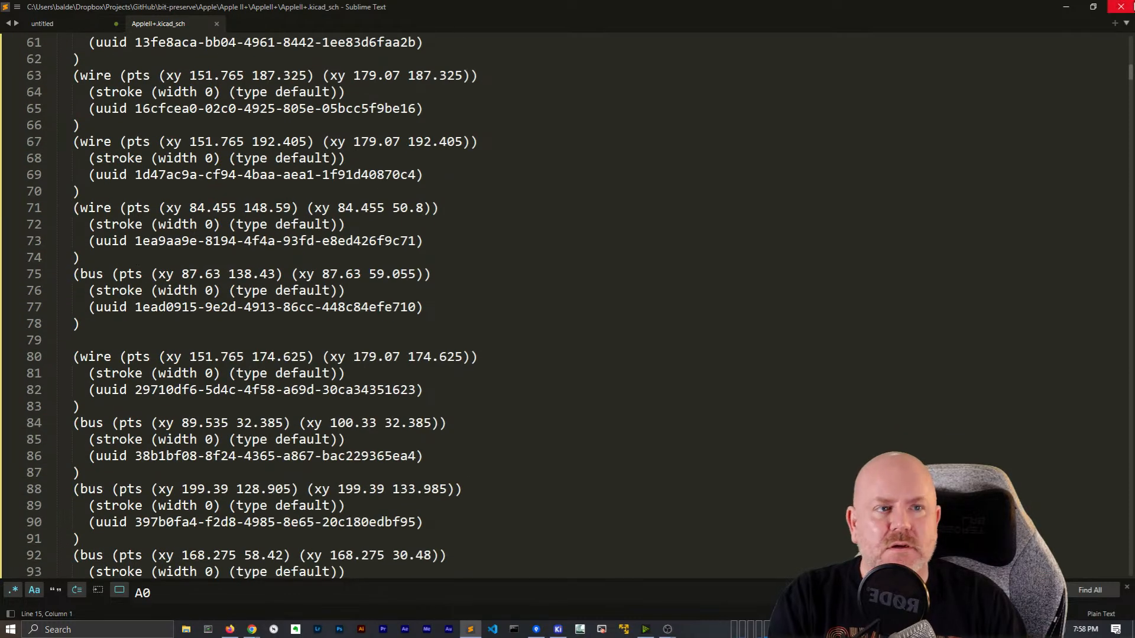
key(ctrl+w)
key(alt+Tab)
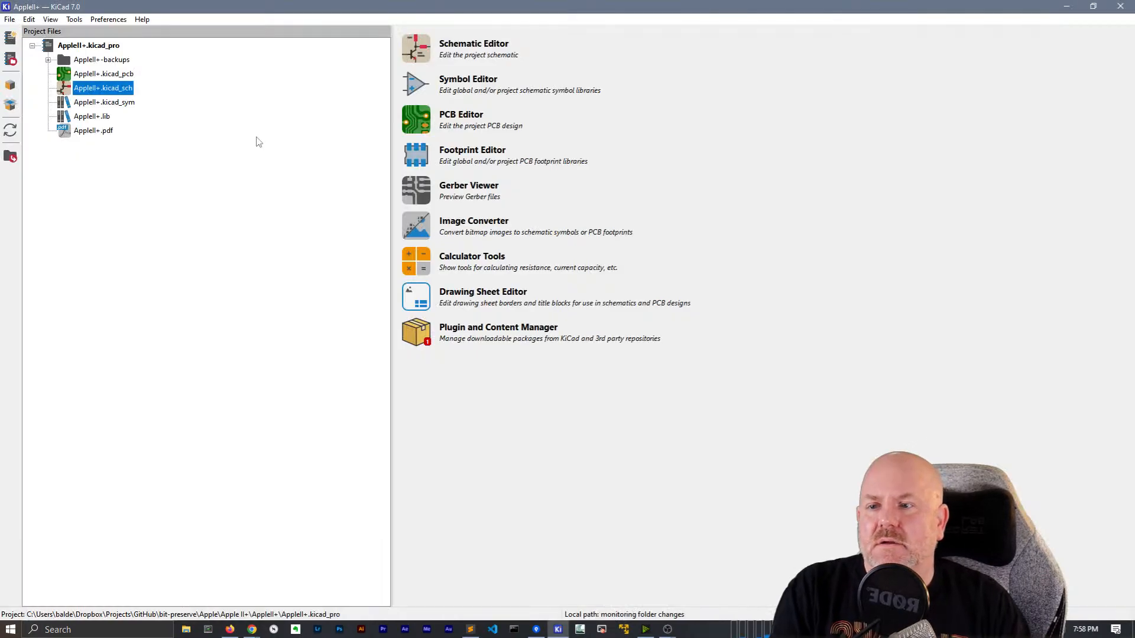
Open the schematic and check the /A0 and /A1 Address Bus assignments in Net Classes setup
double_click(102, 88)
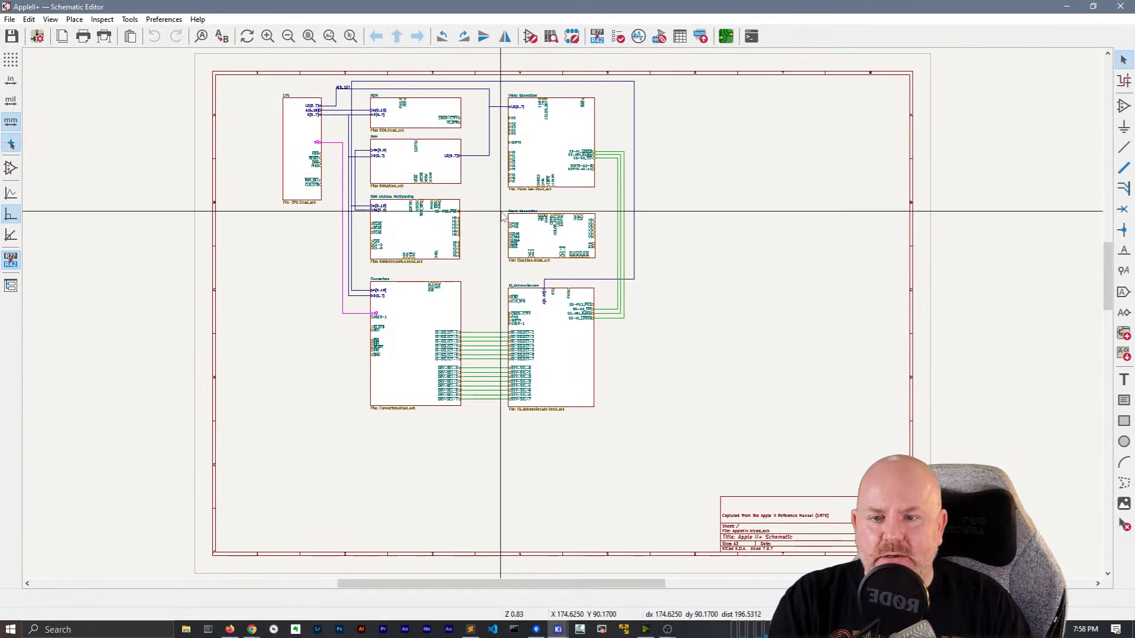
click(36, 36)
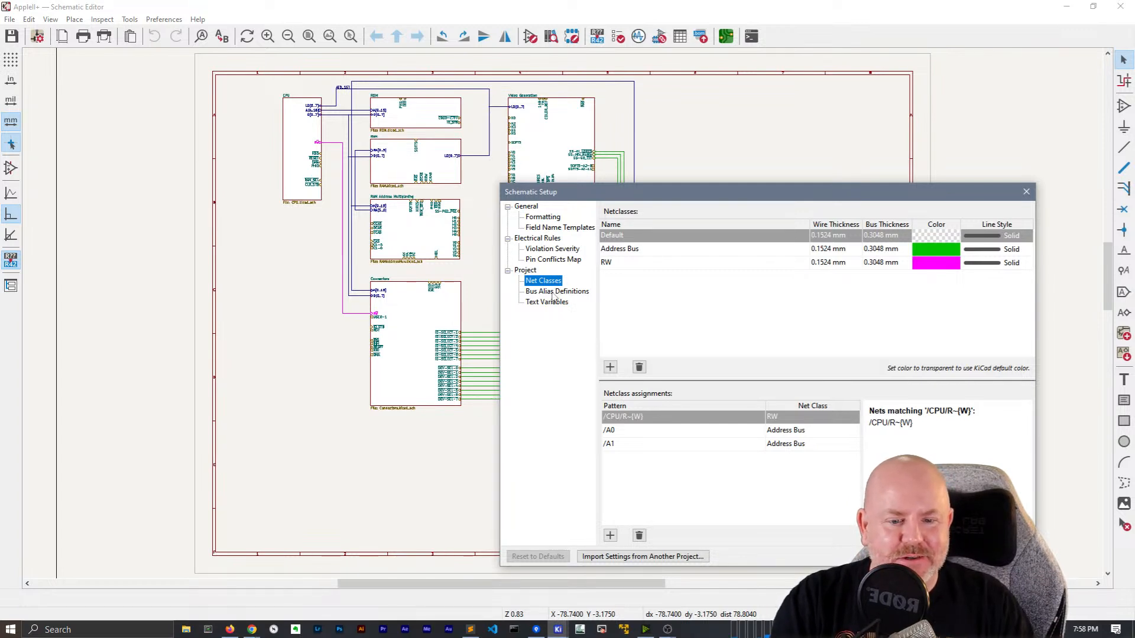
click(621, 436)
click(624, 445)
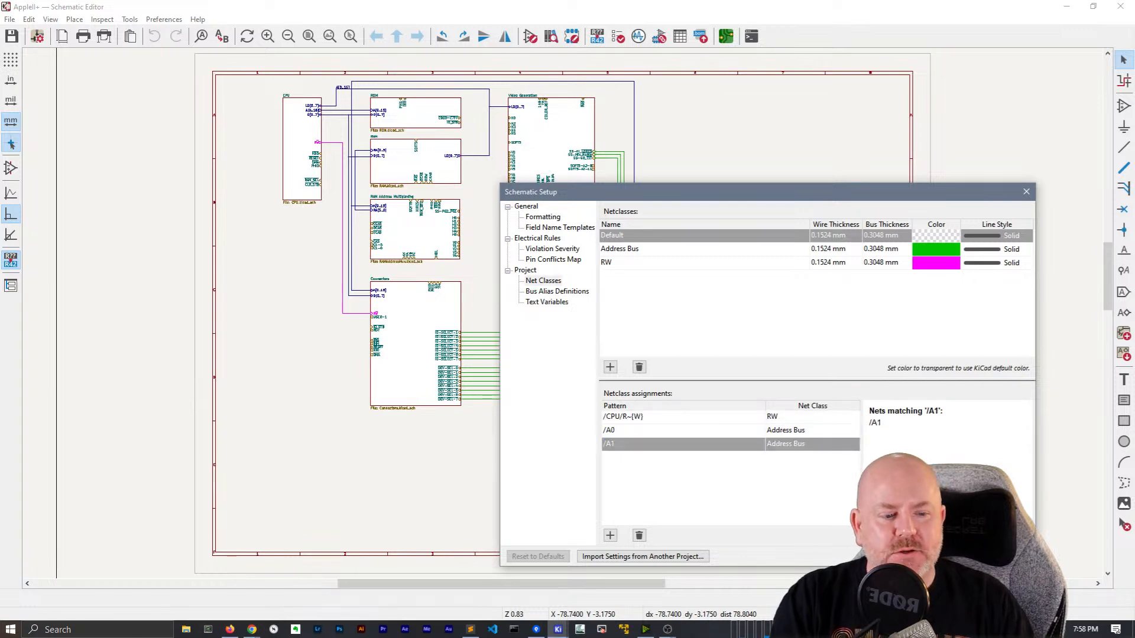
click(949, 556)
Close the schematic editor saving changes, then bring up the project file's options
click(1120, 6)
click(545, 327)
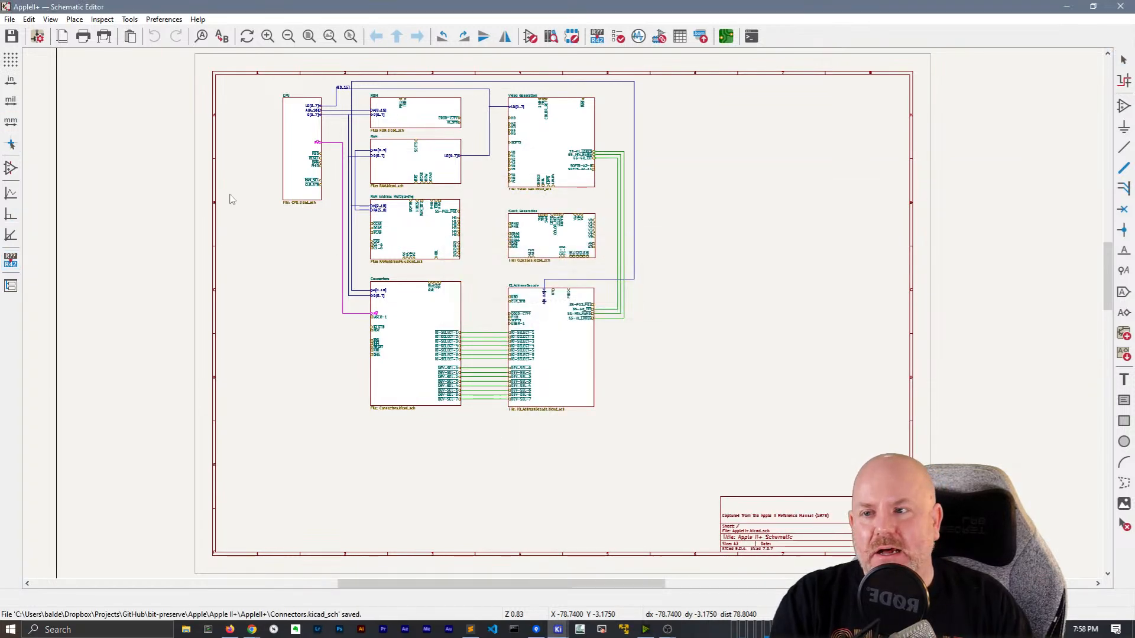
right_click(89, 46)
Open AppleII+.kicad_pro in the text editor and jump to the A0 netclass entry
click(144, 88)
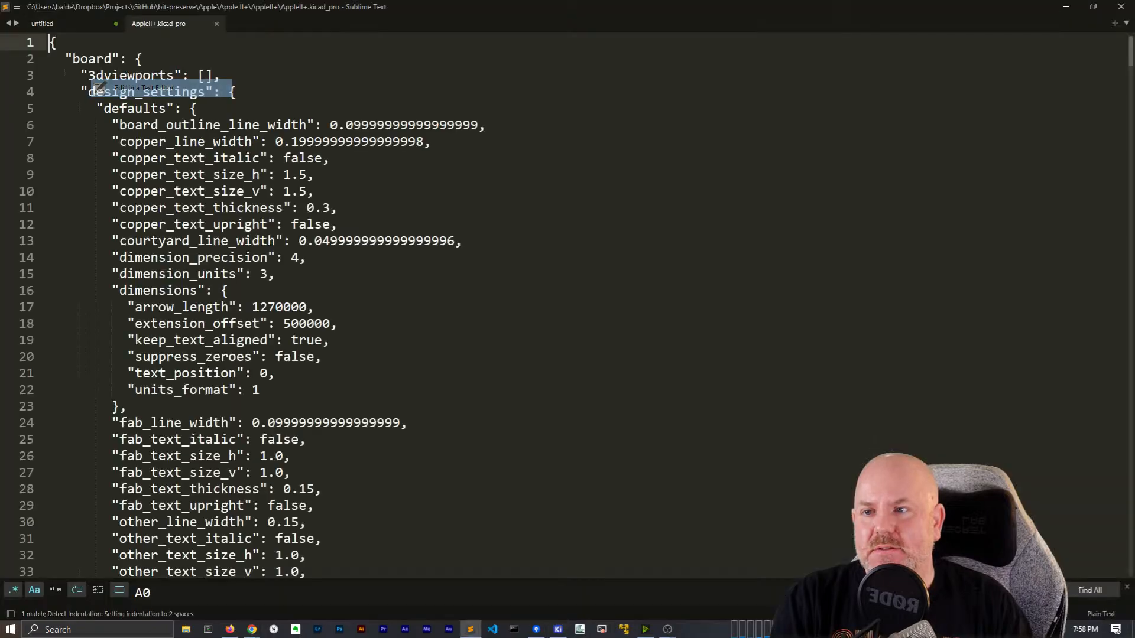
click(563, 190)
key(ctrl+f)
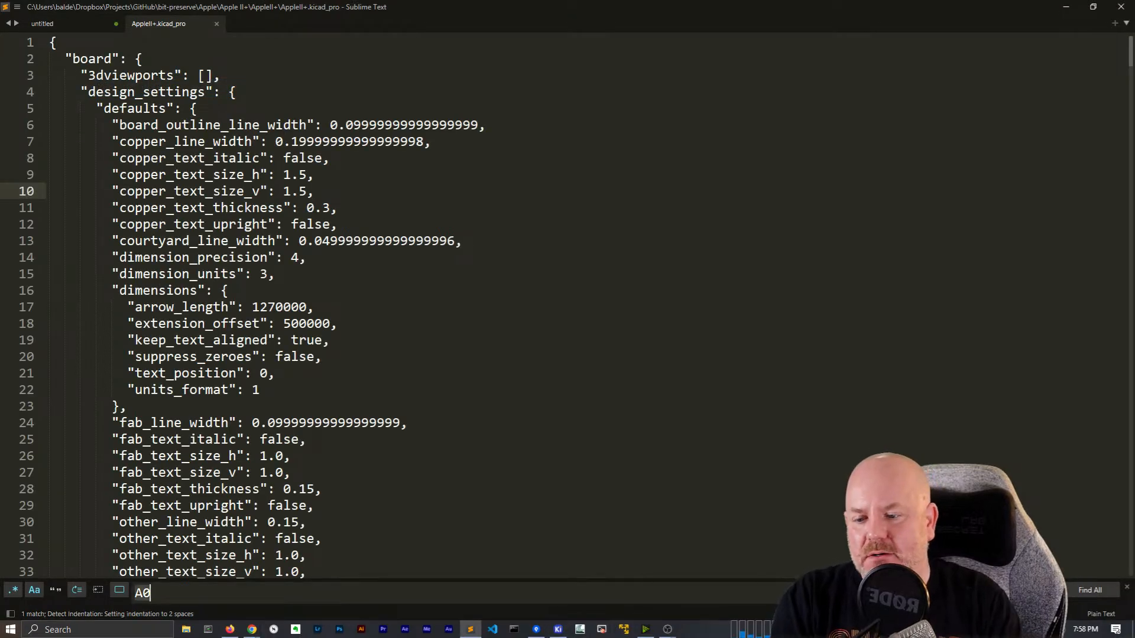
key(Return)
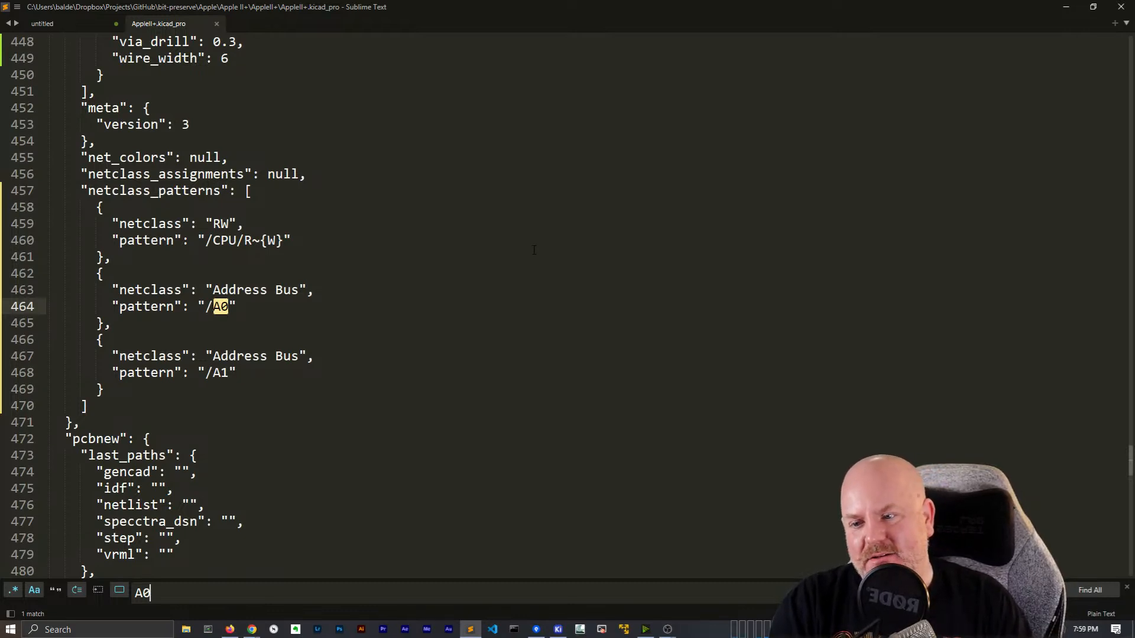
scroll(442, 353, down, 3)
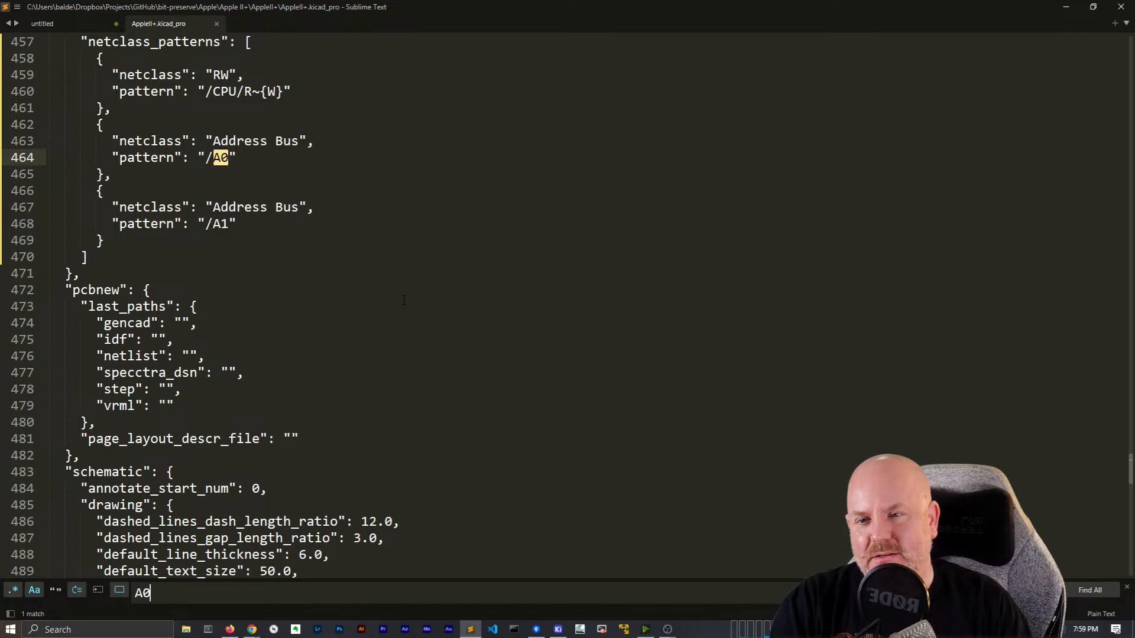
Copy the /A1 Address Bus pattern block including its trailing comma
drag(103, 250, 49, 191)
key(ctrl+c)
click(120, 237)
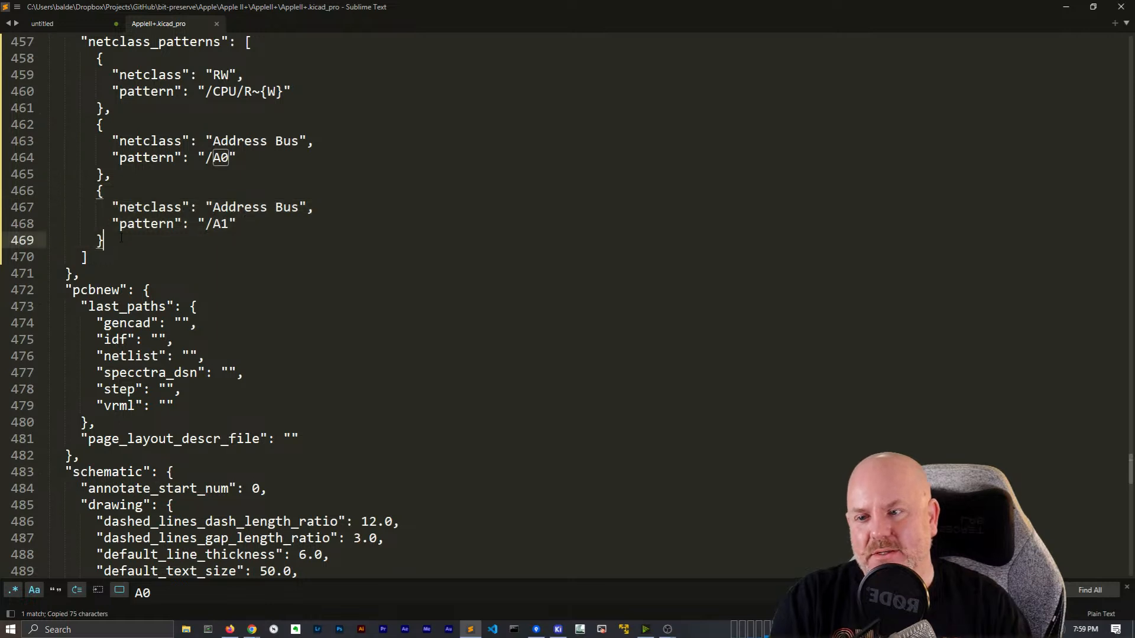
text(,)
key(BackSpace)
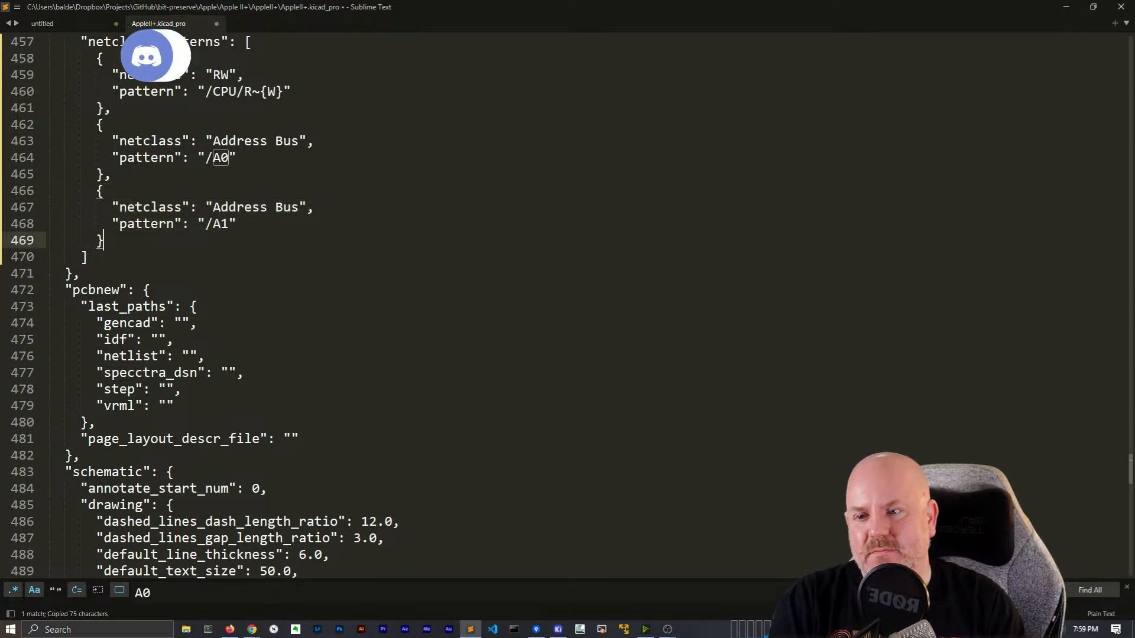
text(,)
drag(112, 242, 49, 190)
key(ctrl+c)
key(Down)
key(Up)
key(Up)
key(Up)
key(Up)
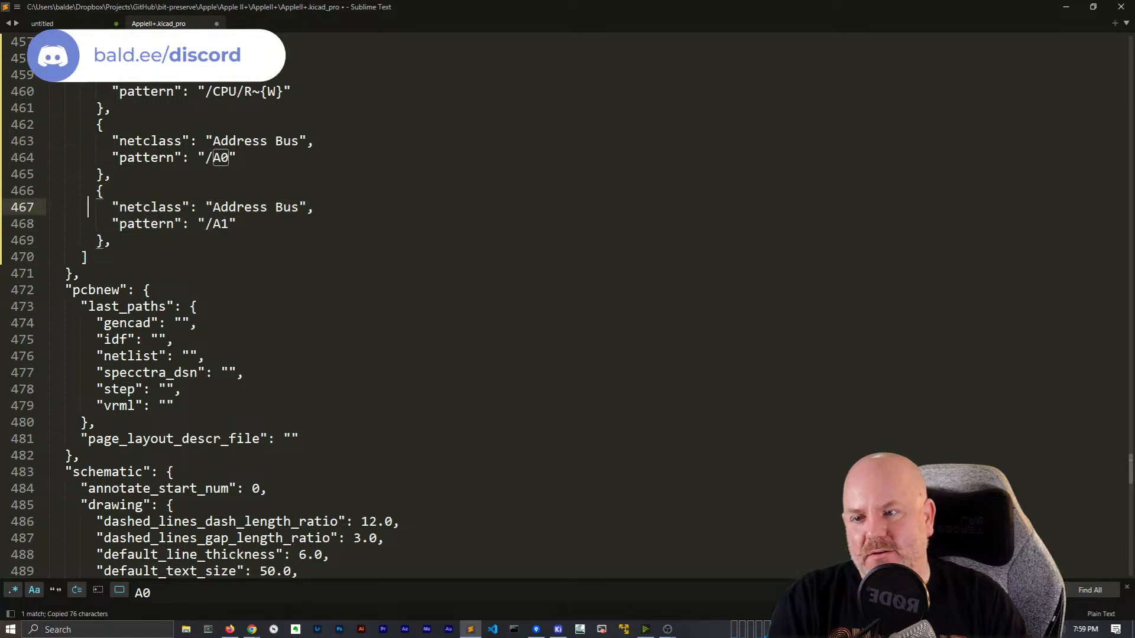
key(shift+Down)
key(shift+Down)
key(shift+Down)
key(shift+End)
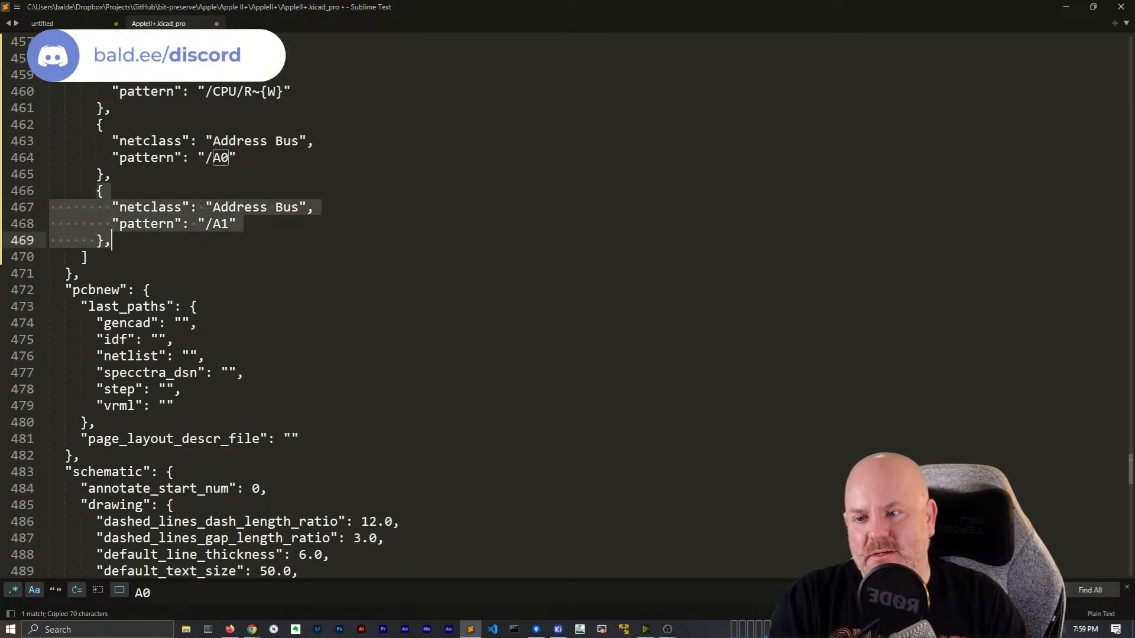
key(Down)
key(Up)
Paste ten copies of the /A1 block below the original
key(Return)
key(ctrl+v)
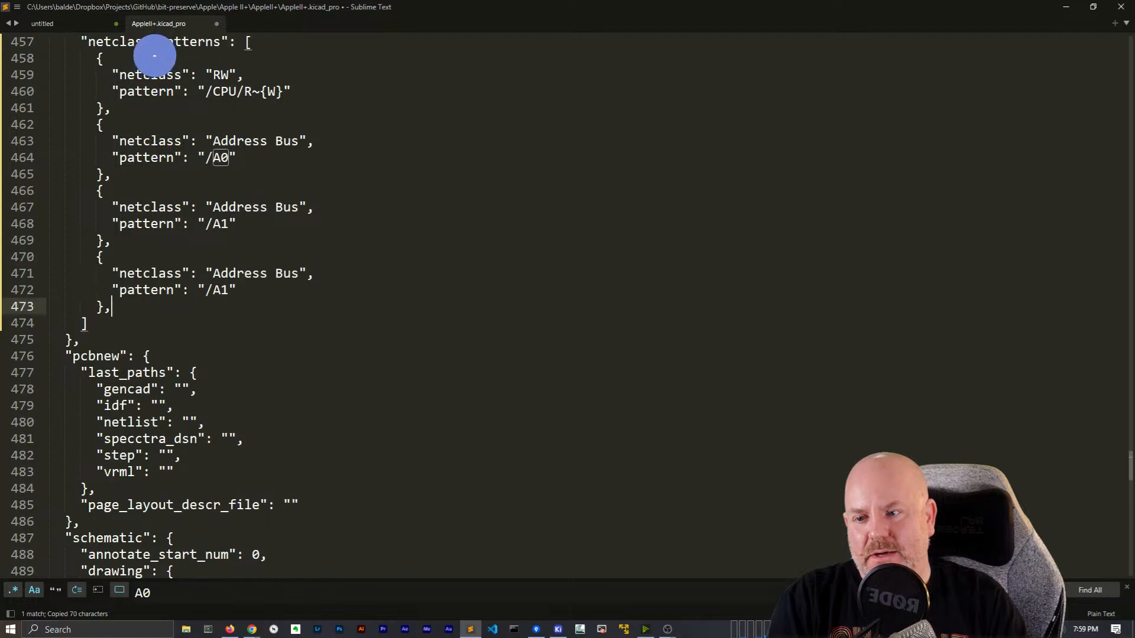
key(Return)
key(ctrl+v)
key(Return)
key(ctrl+v)
key(Return)
key(ctrl+v)
key(Return)
key(ctrl+v)
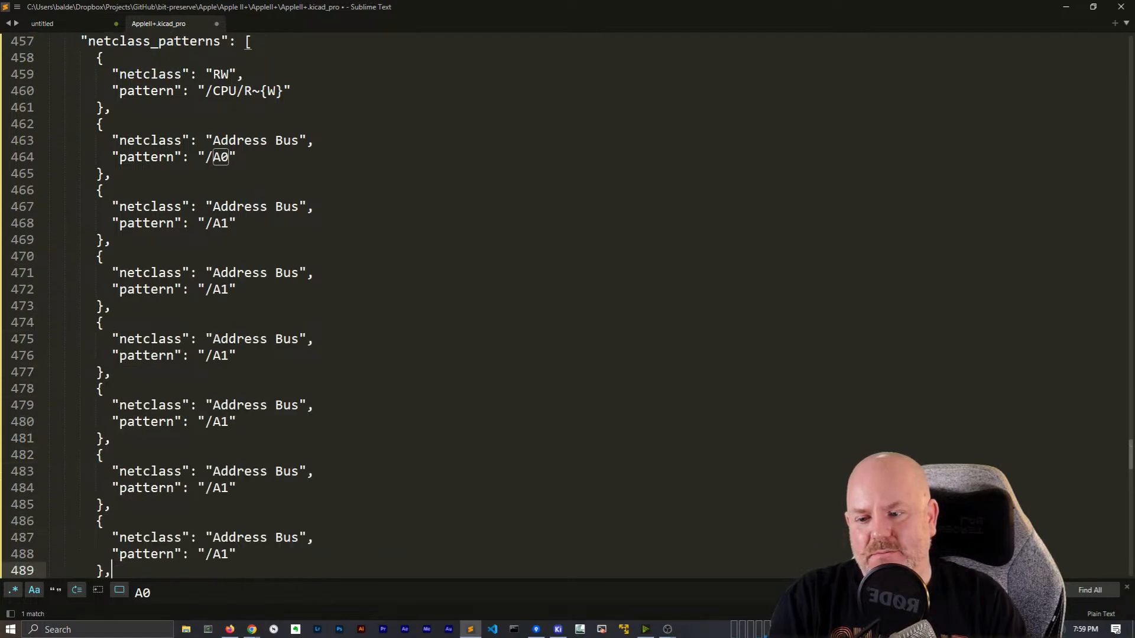
key(Return)
key(ctrl+v)
key(Return)
key(ctrl+v)
key(Return)
key(ctrl+v)
key(Return)
key(ctrl+v)
key(Return)
key(ctrl+v)
key(Return)
key(ctrl+v)
key(Return)
scroll(225, 133, up, 10)
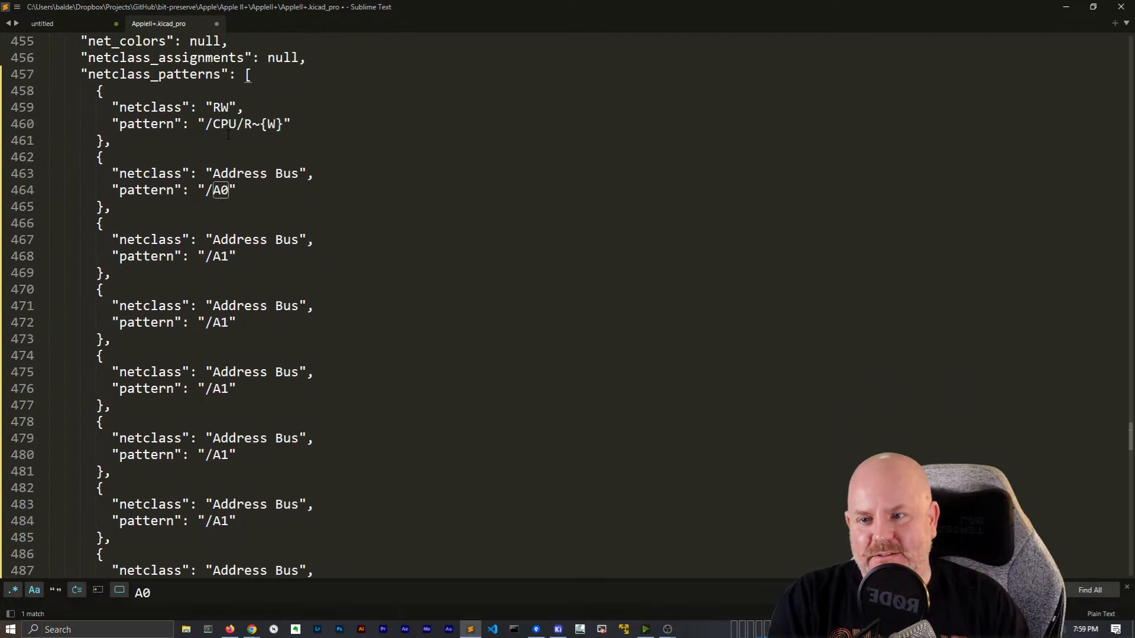
Renumber the first pasted copies to /A2 through /A7
click(228, 322)
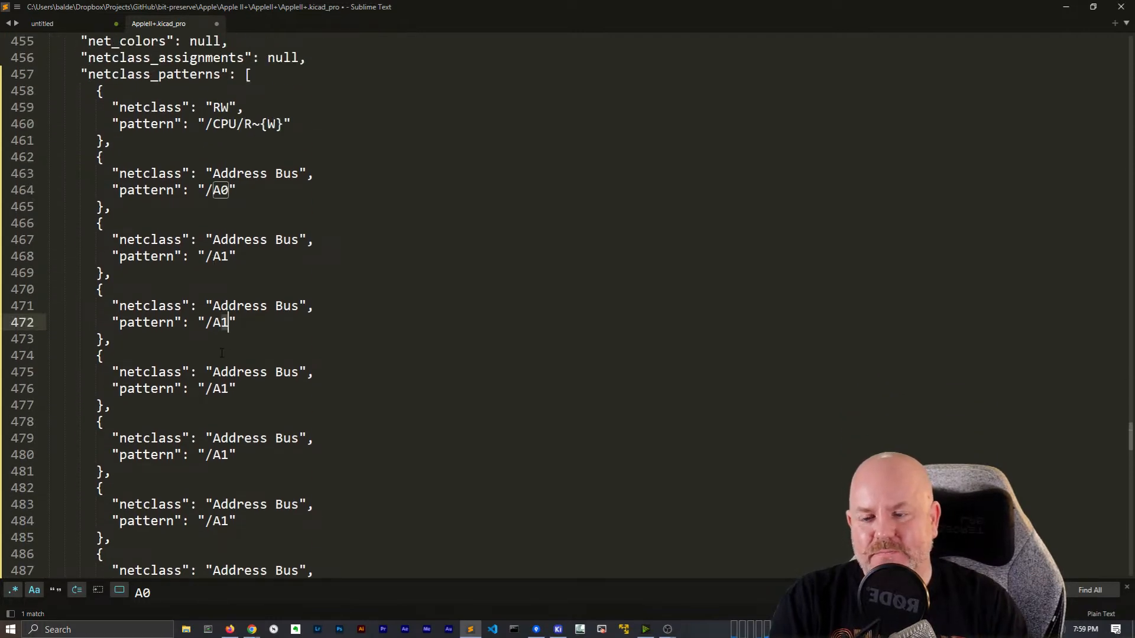
key(BackSpace)
text(2)
key(Down)
key(Down)
key(Down)
key(Down)
key(BackSpace)
text(3)
key(Down)
key(Down)
key(Down)
key(Down)
key(BackSpace)
text(4)
key(Down)
key(Down)
key(Down)
key(Down)
key(BackSpace)
text(5)
scroll(275, 363, down, 6)
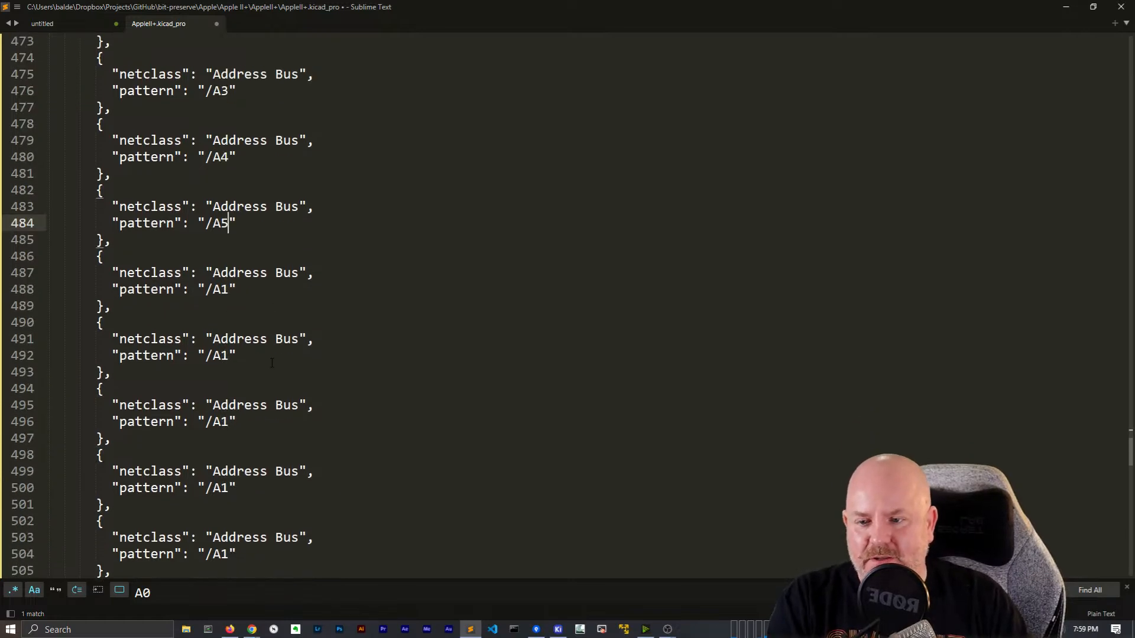
drag(228, 275, 228, 295)
key(Down)
key(Up)
key(End)
key(Left)
key(BackSpace)
text(6)
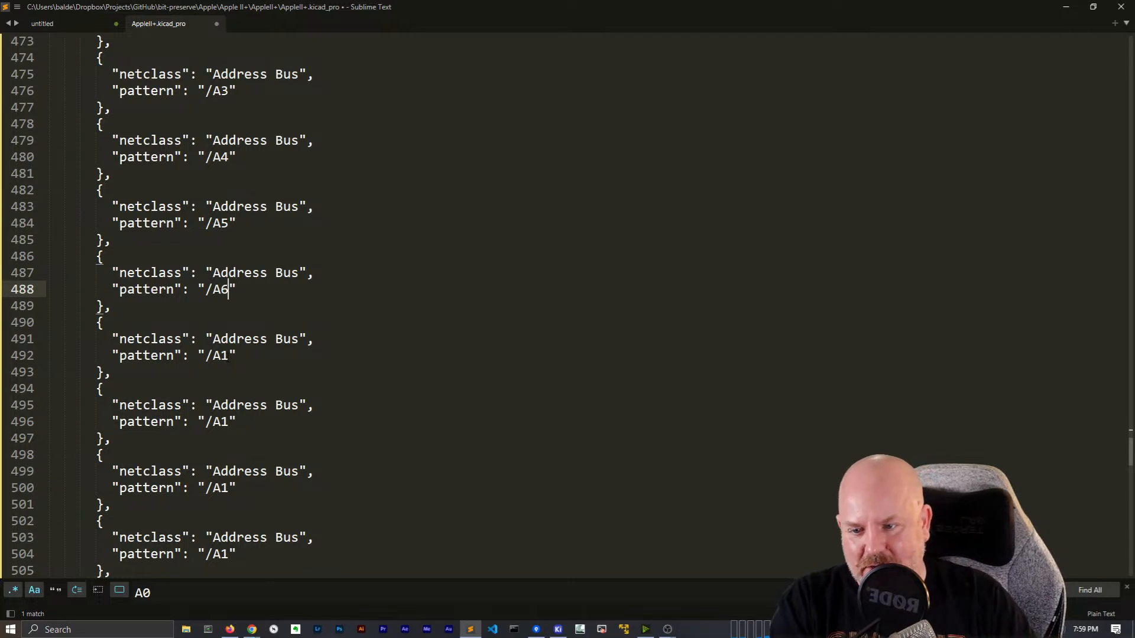
key(Down)
key(Down)
key(Down)
key(Down)
key(BackSpace)
text(7)
Renumber the following copies to /A8 through /A12
scroll(222, 276, down, 3)
click(222, 273)
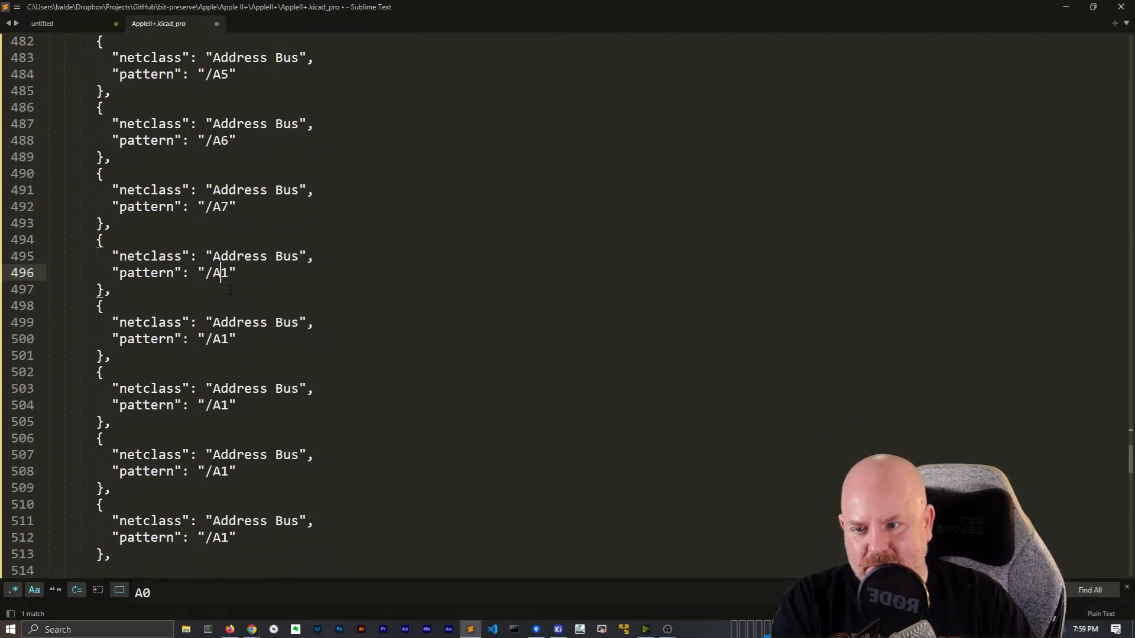
click(220, 338)
key(Delete)
text(9)
click(214, 405)
key(Right)
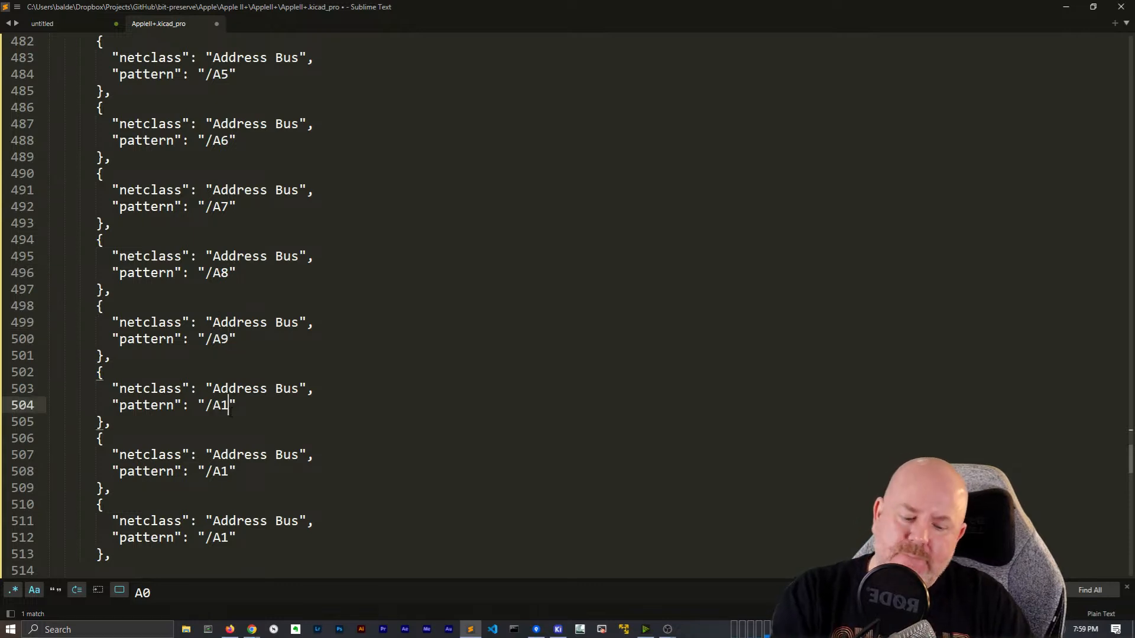
text(0)
click(230, 470)
text(1)
click(232, 539)
text(2)
Paste three more copies and renumber them /A13, /A14 and /A15
scroll(232, 539, down, 3)
click(129, 401)
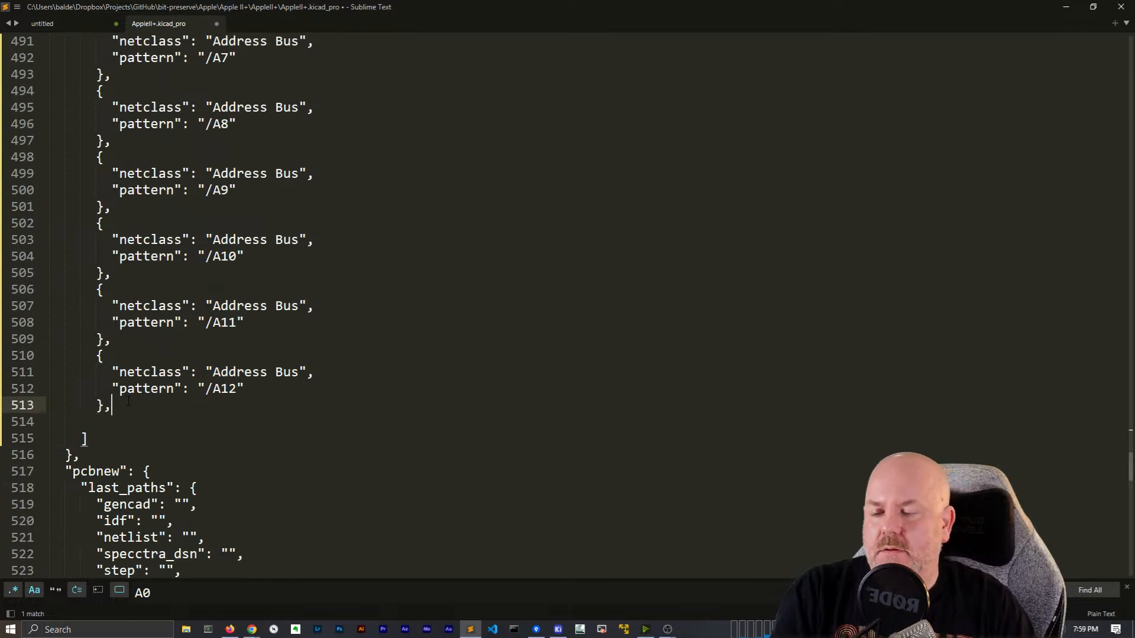
text({ "netclass": "Address Bus", "pattern": "/A1" },)
text({ "netclass": "Address Bus", "pattern": "/A1" },)
text({ "netclass": "Address Bus", "pattern": "/A1" },)
click(229, 272)
text(3)
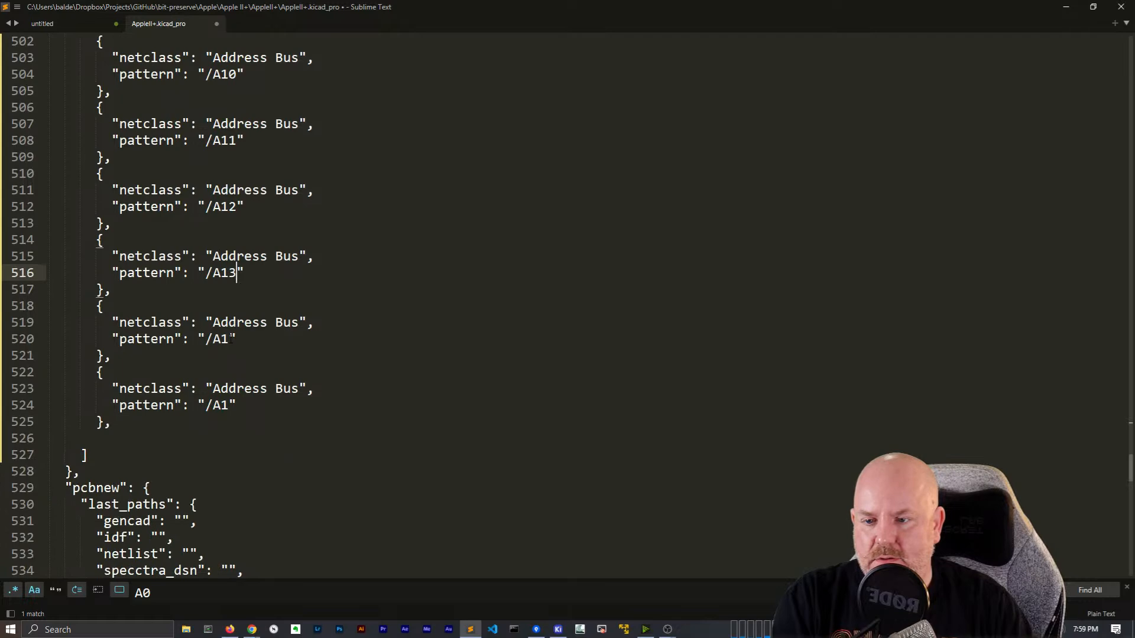
click(228, 339)
text(4)
click(228, 405)
text(5)
Remove the final trailing comma, save the project file and close the editor
click(111, 423)
key(BackSpace)
key(ctrl+s)
click(1121, 7)
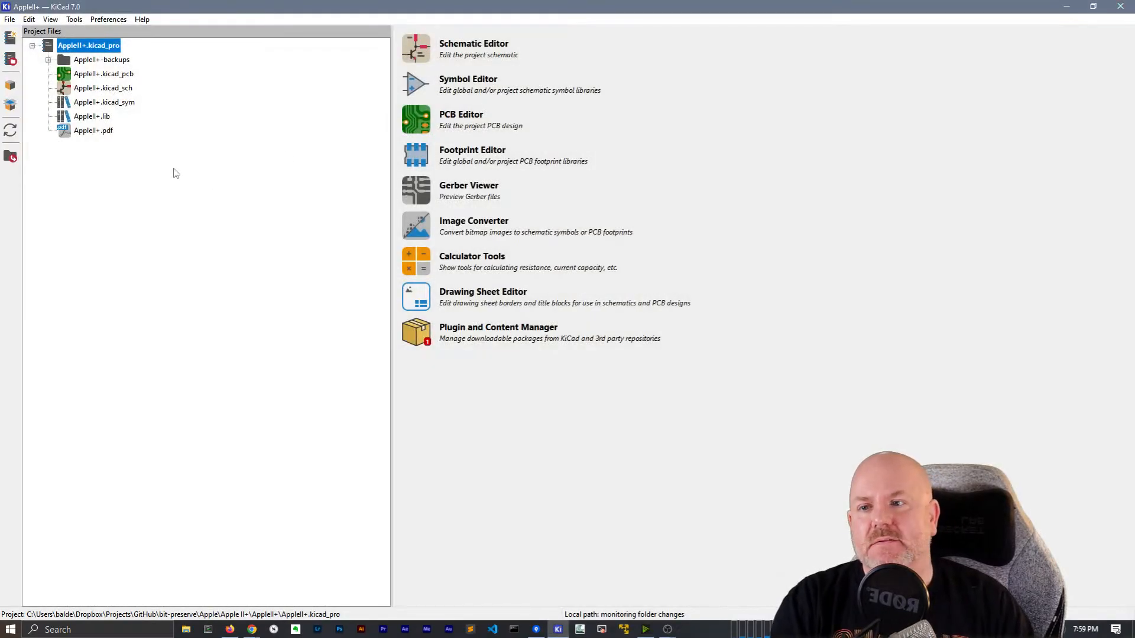
Reopen the AppleII+.kicad_sch schematic from the KiCad project window
click(1120, 7)
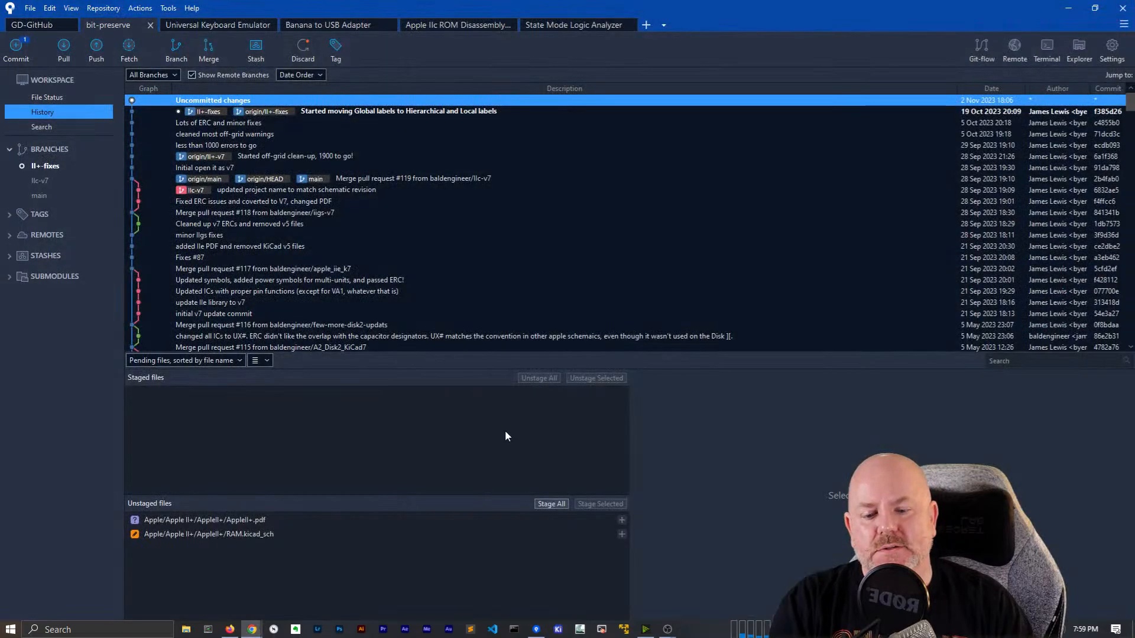
click(556, 629)
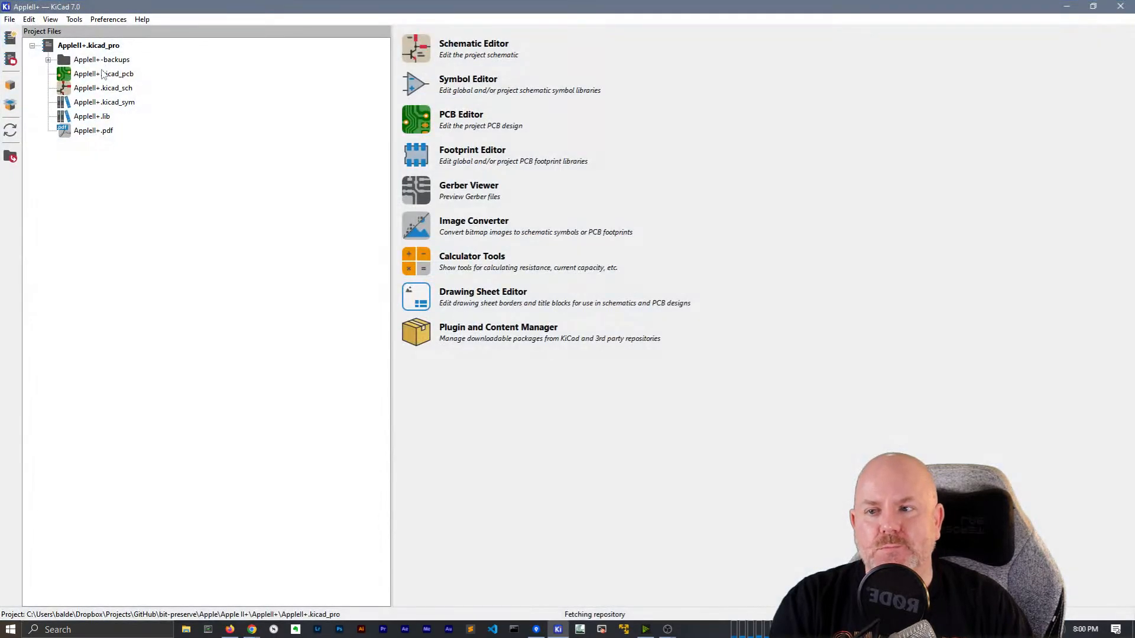
double_click(103, 87)
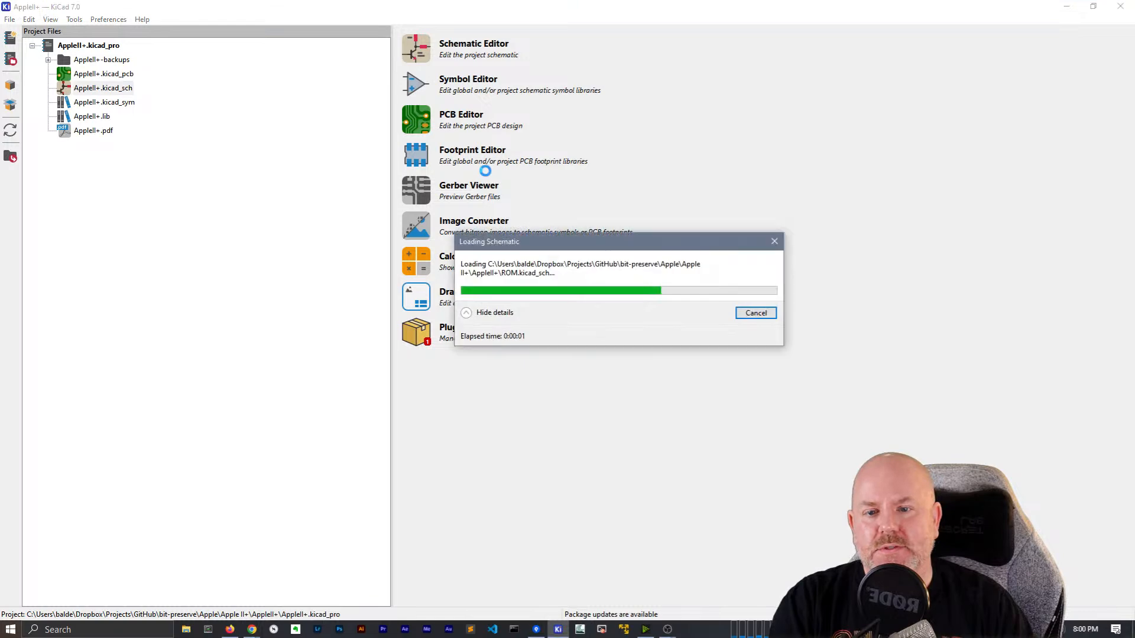
scroll(563, 316, up, 3)
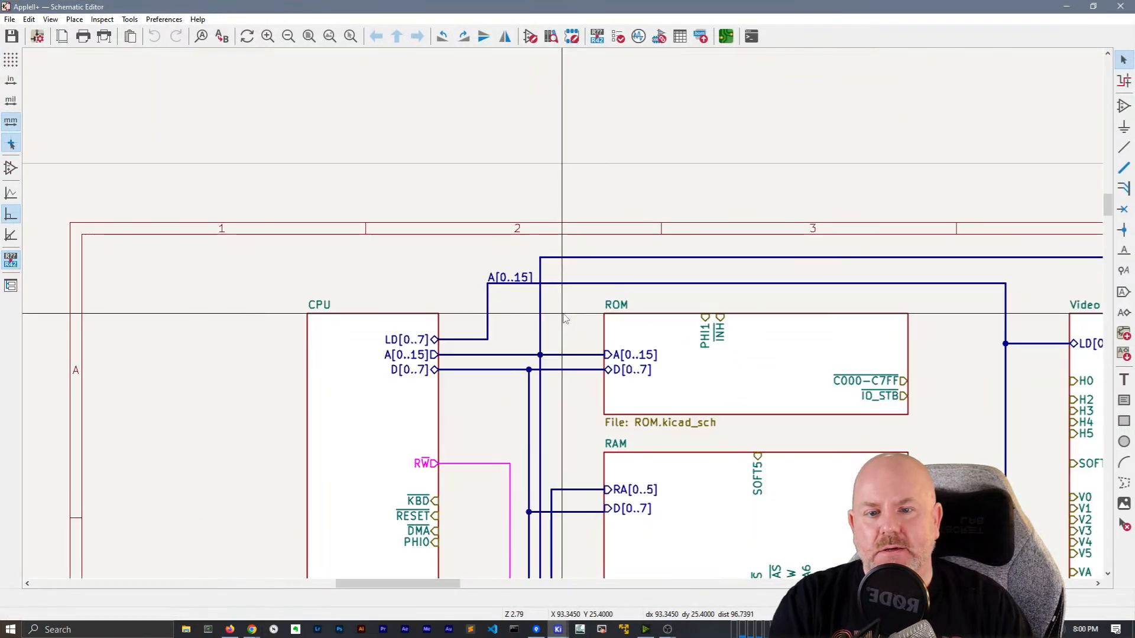
scroll(563, 315, down, 2)
middle_drag(686, 342, 505, 276)
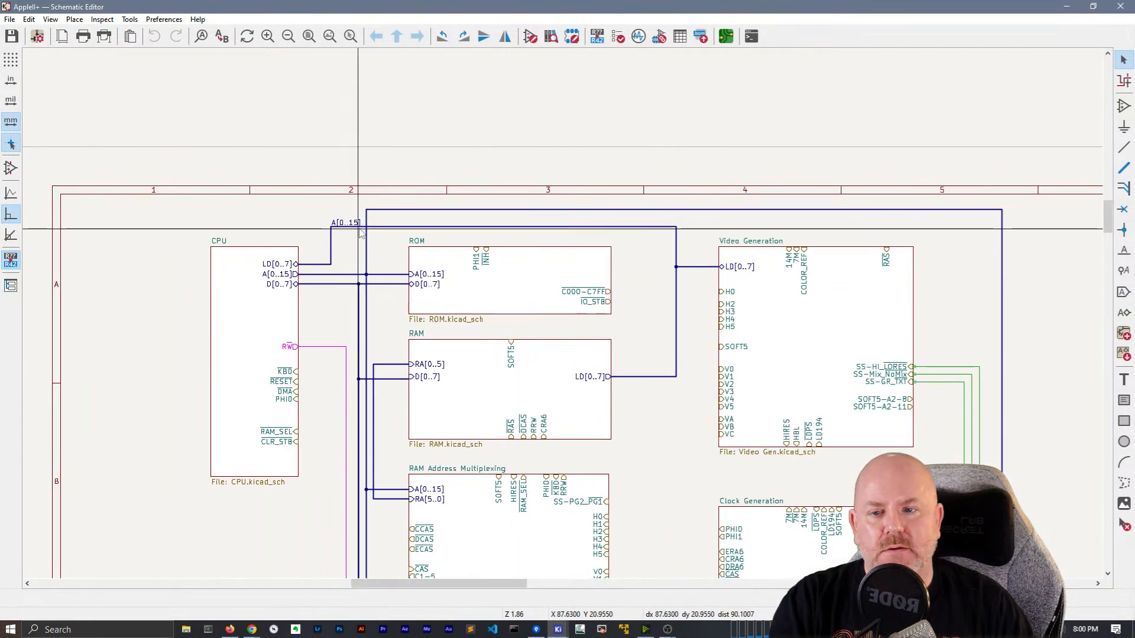
Verify the /A0–/A15 Address Bus assignments in an enlarged Net Classes setup, then enter the CPU sub-sheet
click(37, 37)
click(401, 396)
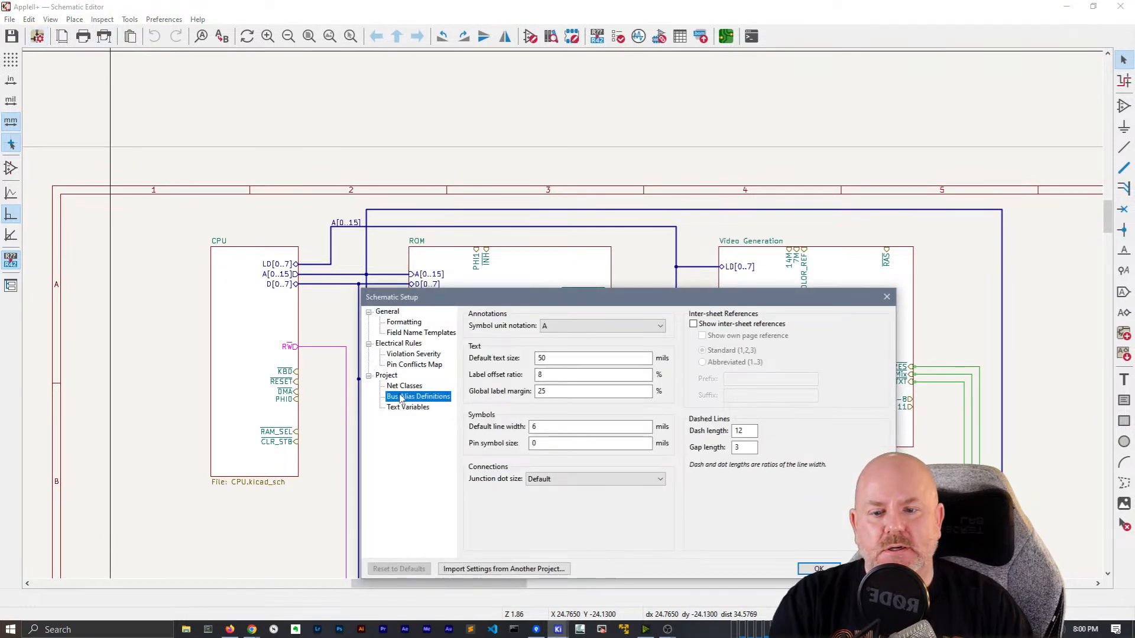
click(404, 386)
drag(567, 291, 549, 75)
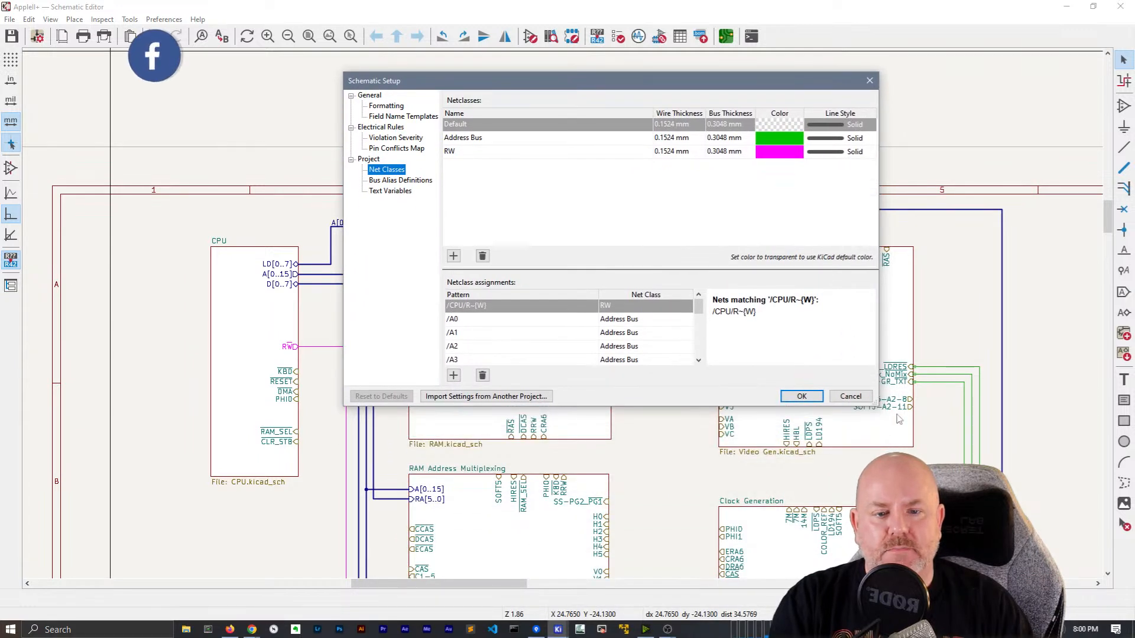
drag(879, 405, 950, 550)
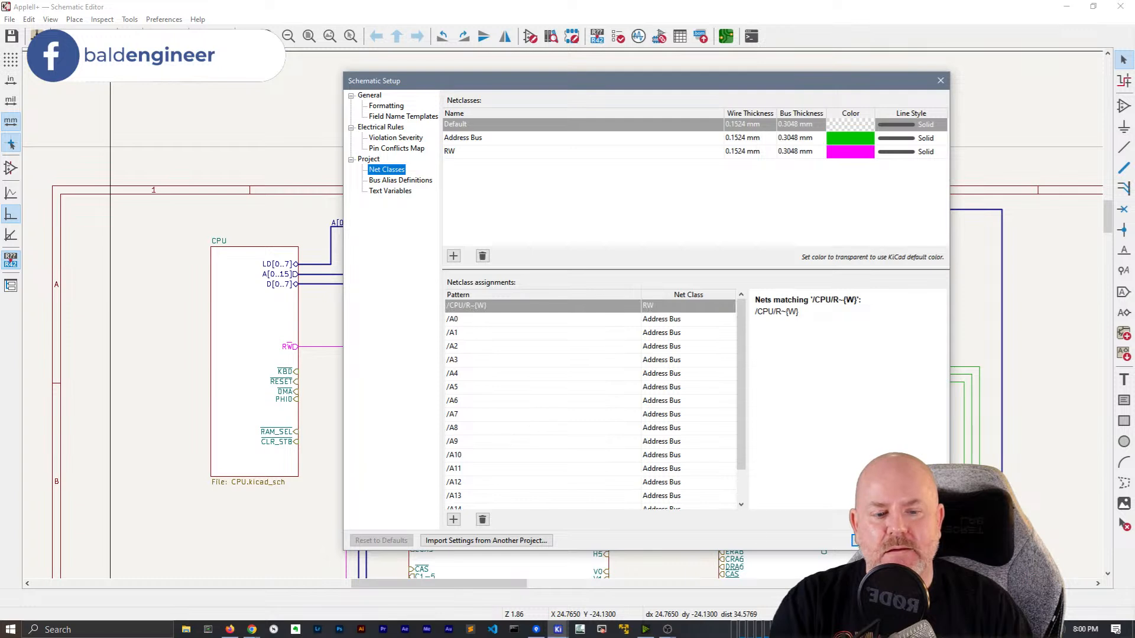
click(542, 318)
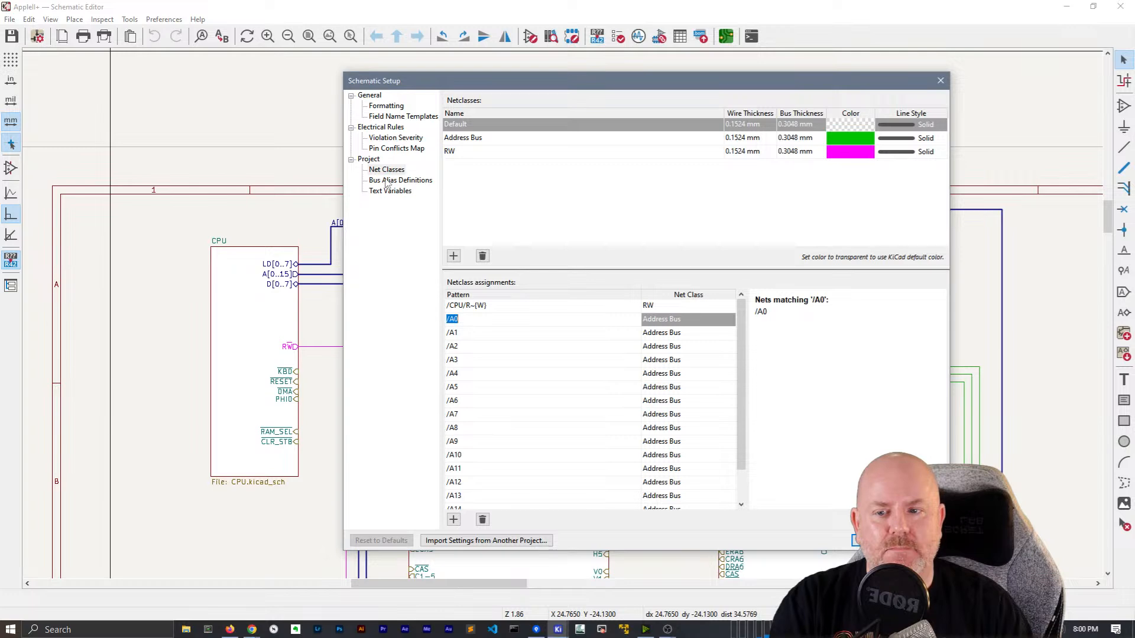
click(931, 542)
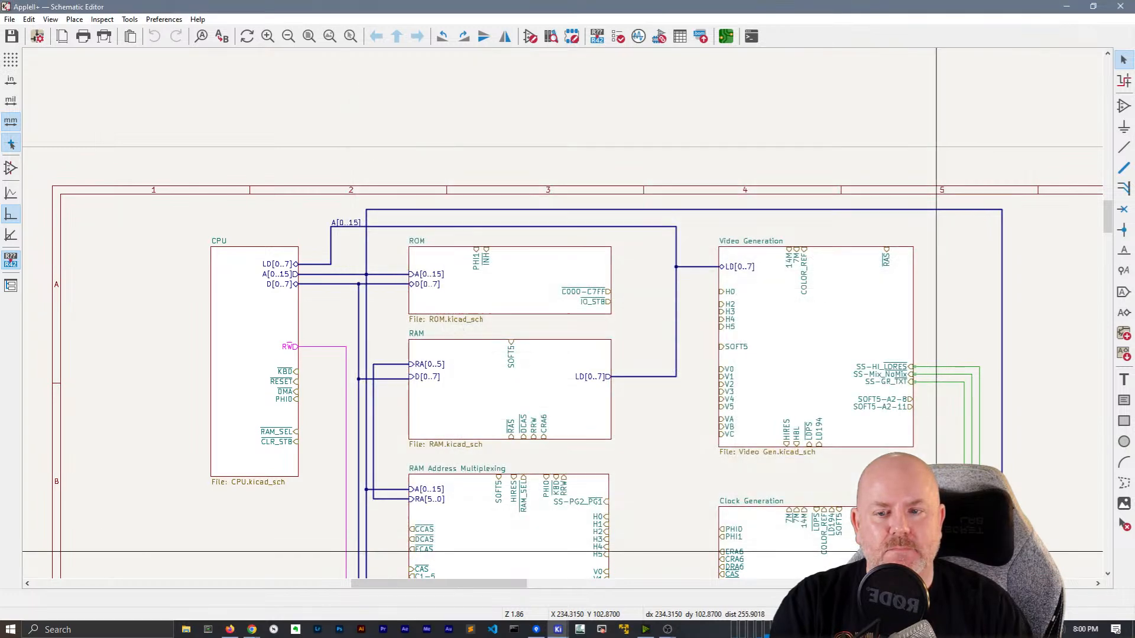
double_click(275, 299)
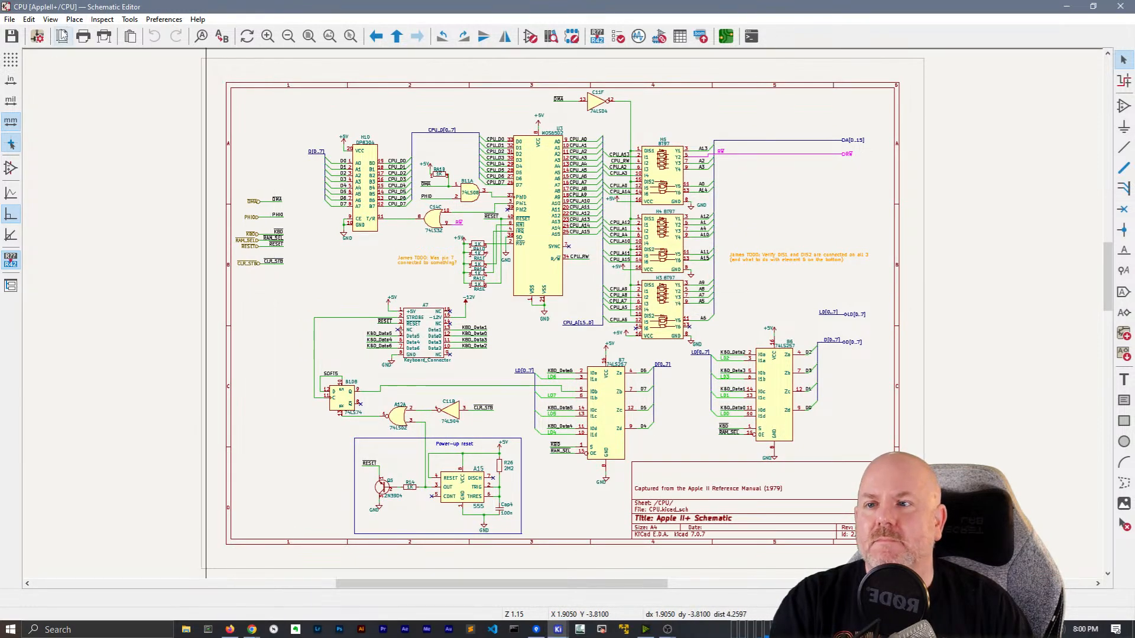
Change the Address Bus net class colour from green to cyan in Schematic Setup
click(38, 37)
click(850, 138)
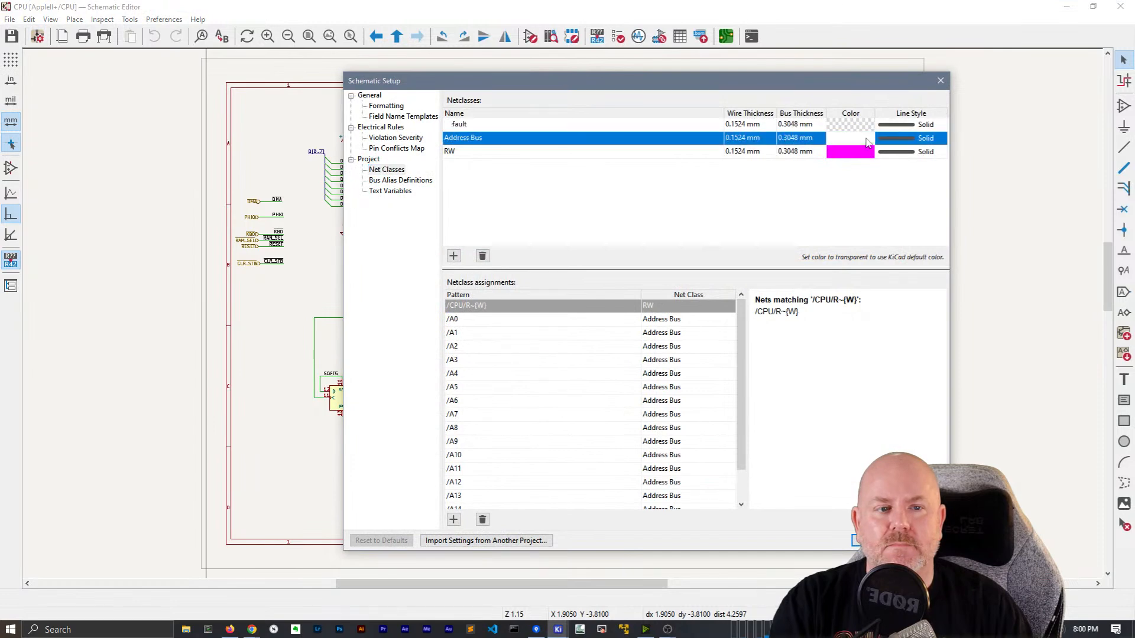
click(850, 138)
click(677, 327)
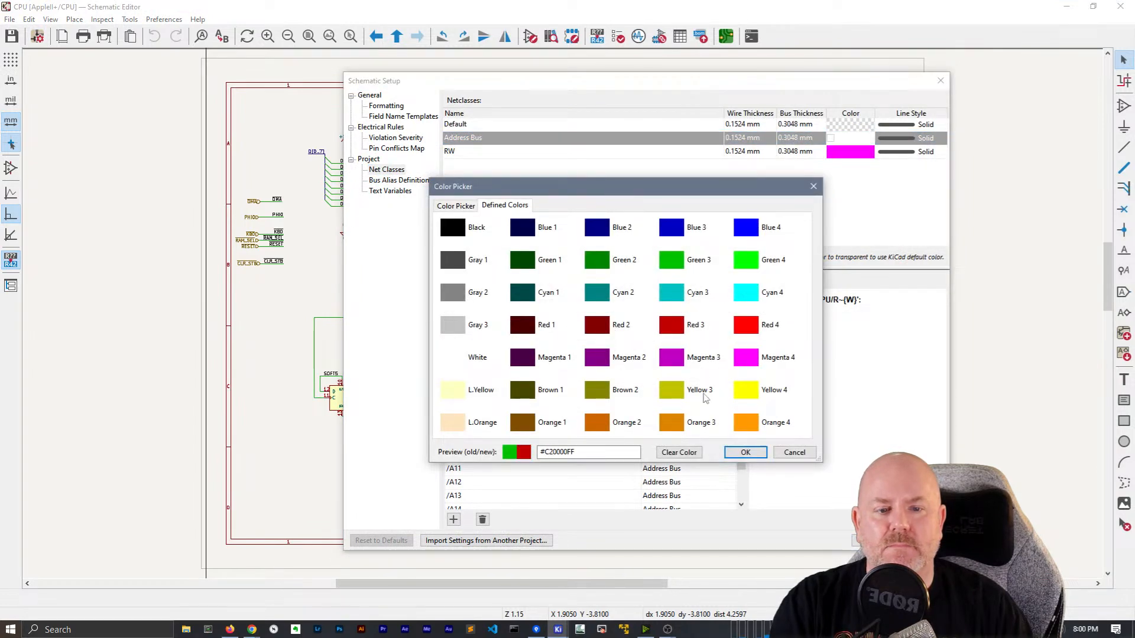
click(745, 452)
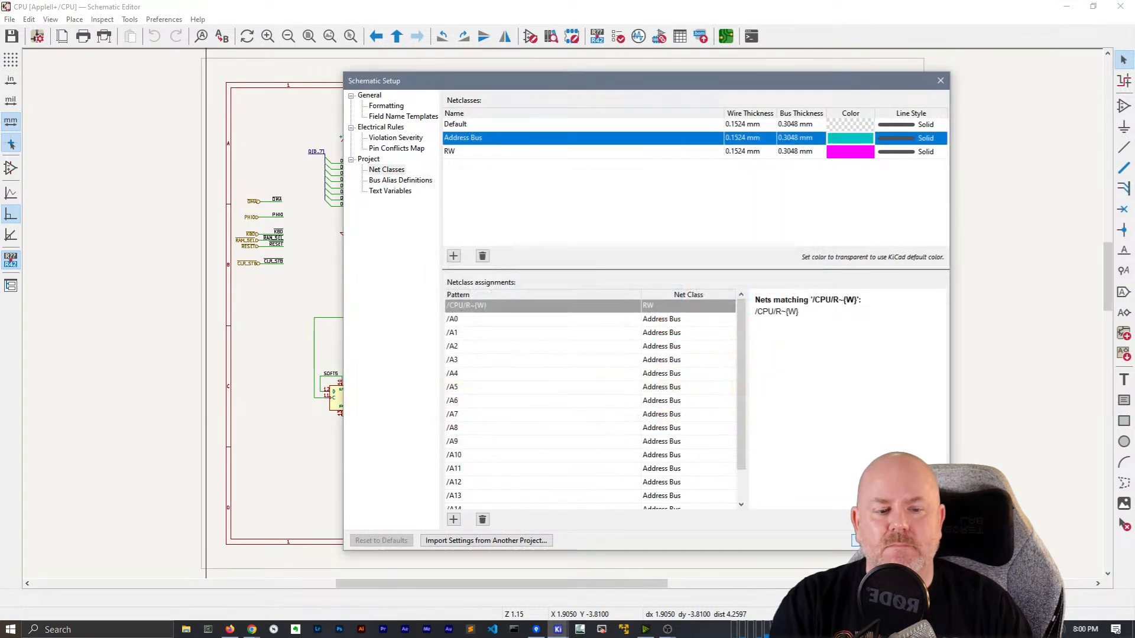
click(880, 540)
Leave the CPU sheet to return to the root AppleII+ sheet
scroll(726, 199, up, 6)
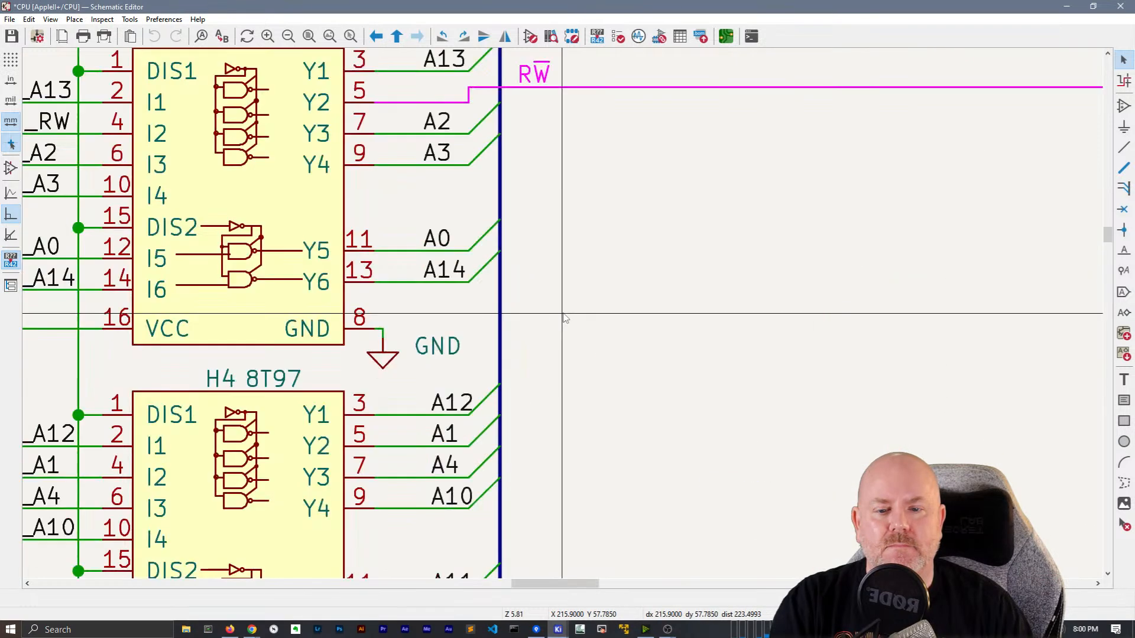
scroll(563, 317, down, 5)
right_click(629, 302)
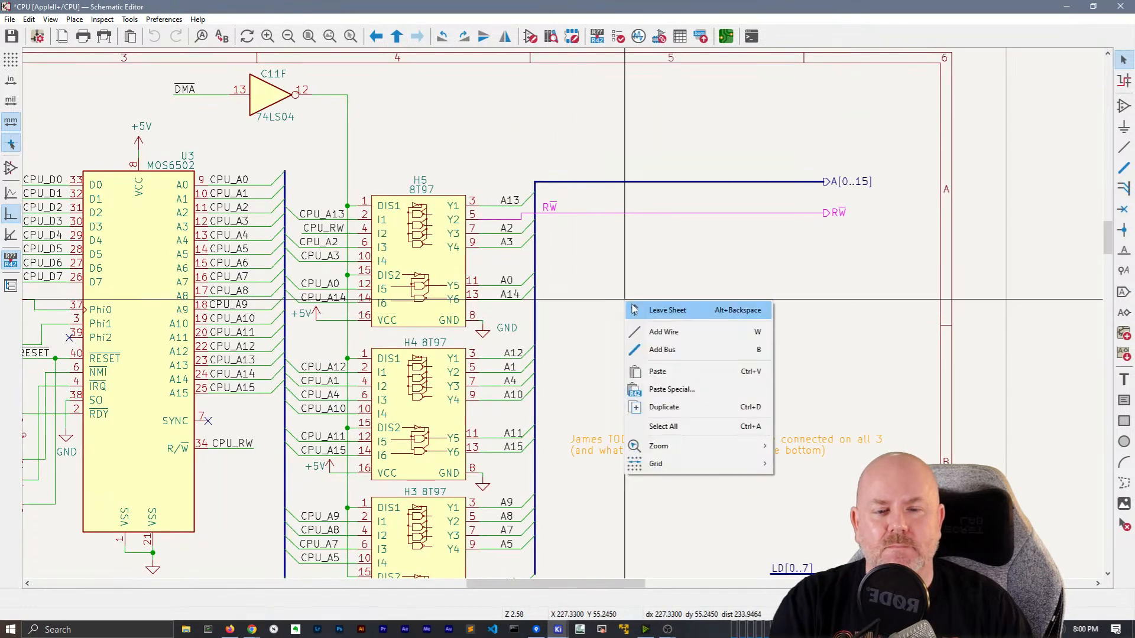
click(633, 309)
click(37, 36)
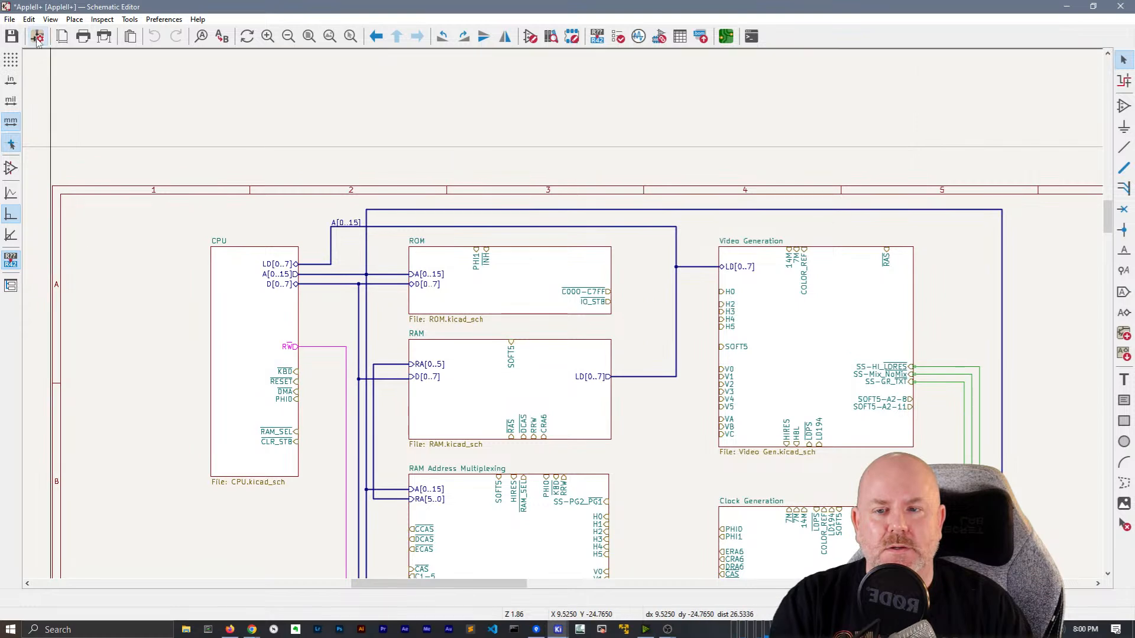
click(498, 319)
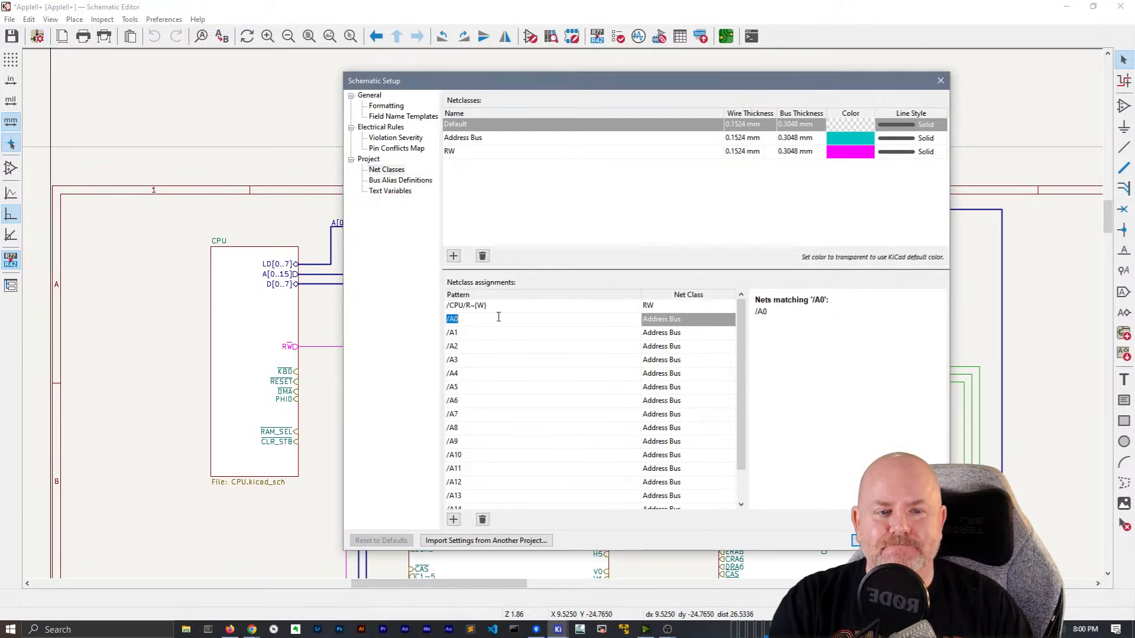
click(544, 200)
scroll(590, 425, down, 2)
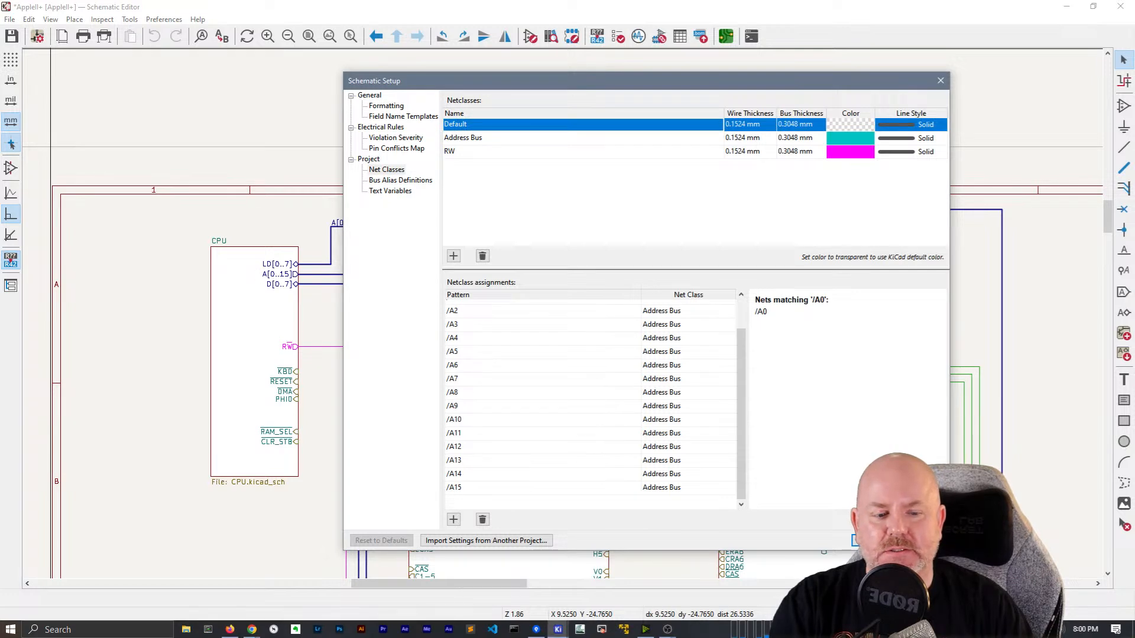
click(874, 541)
click(348, 227)
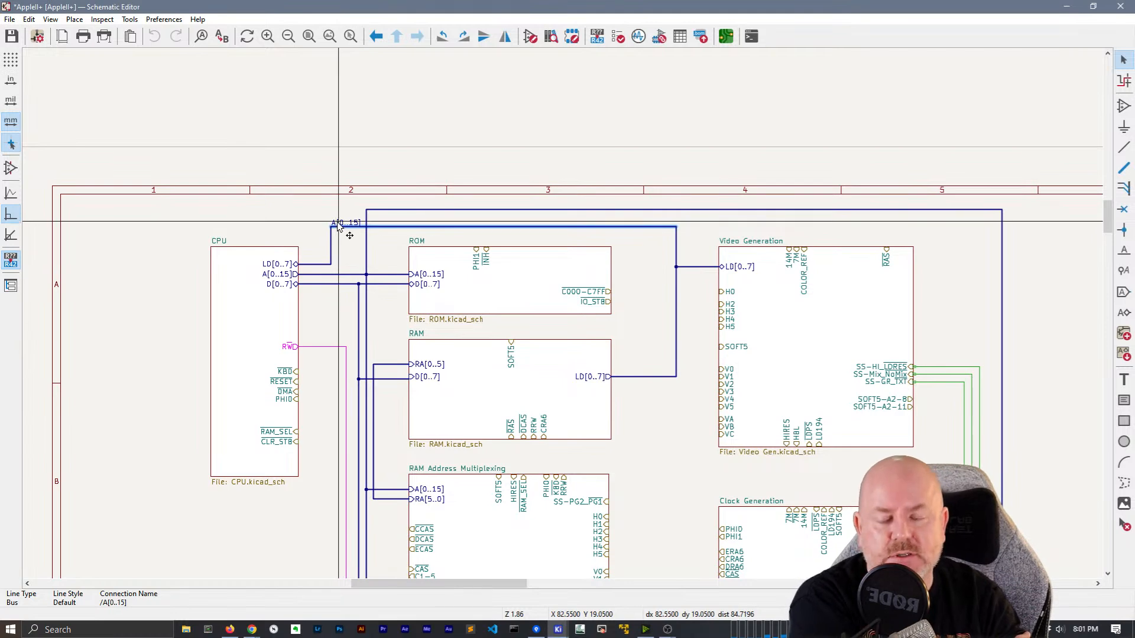
middle_drag(308, 365, 268, 176)
scroll(269, 175, down, 2)
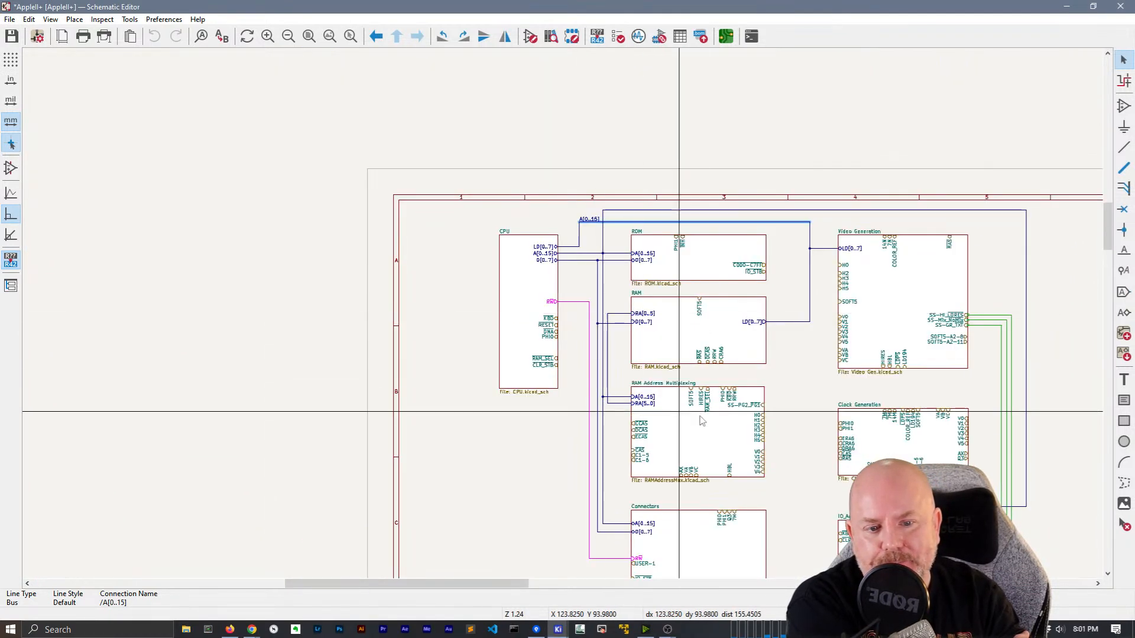
middle_drag(707, 419, 475, 355)
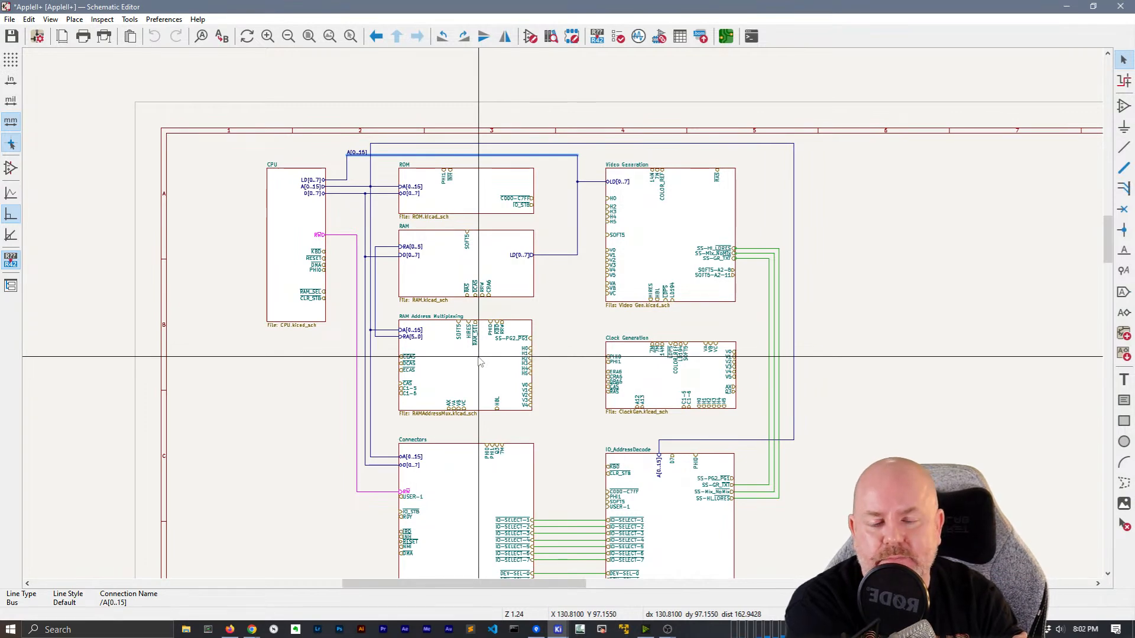
double_click(487, 369)
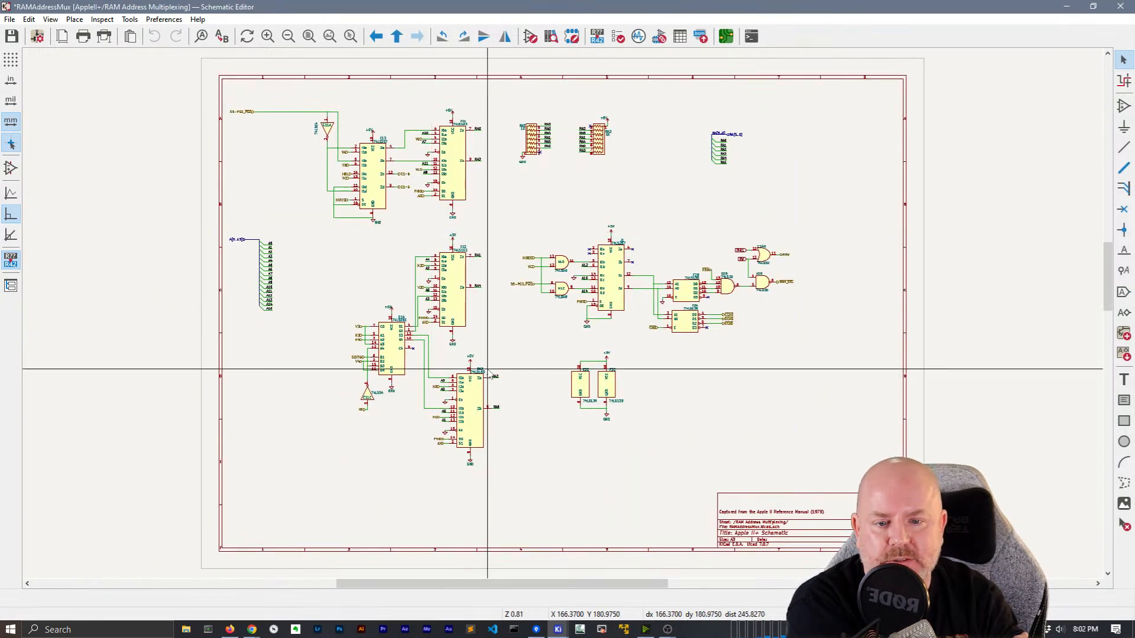
scroll(487, 369, up, 4)
scroll(578, 310, up, 1)
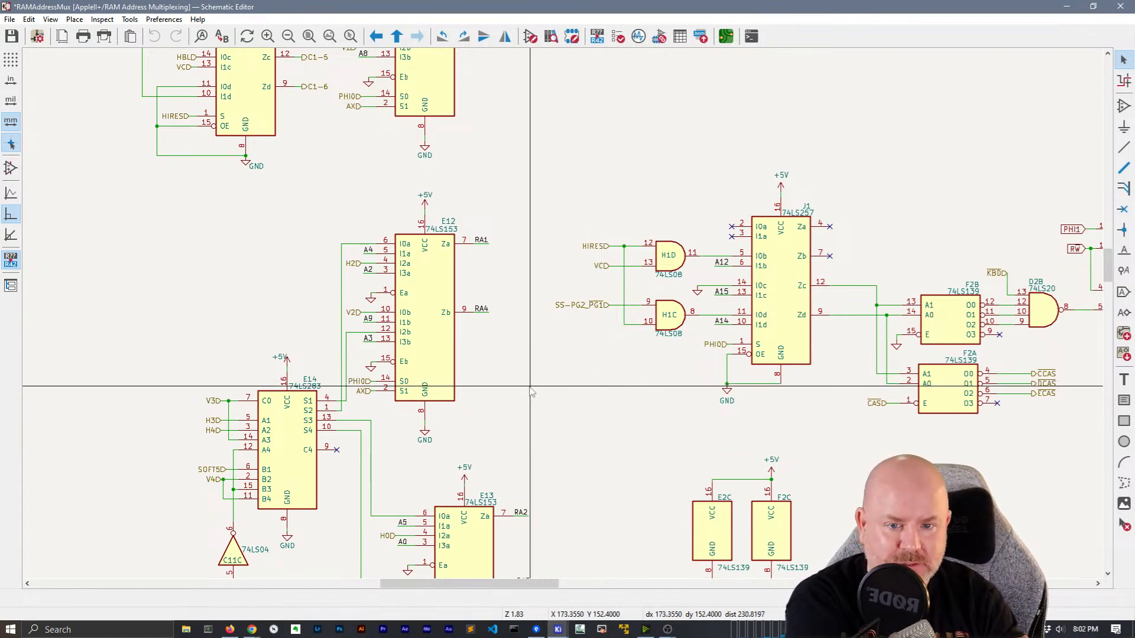
scroll(562, 317, down, 1)
scroll(578, 355, down, 1)
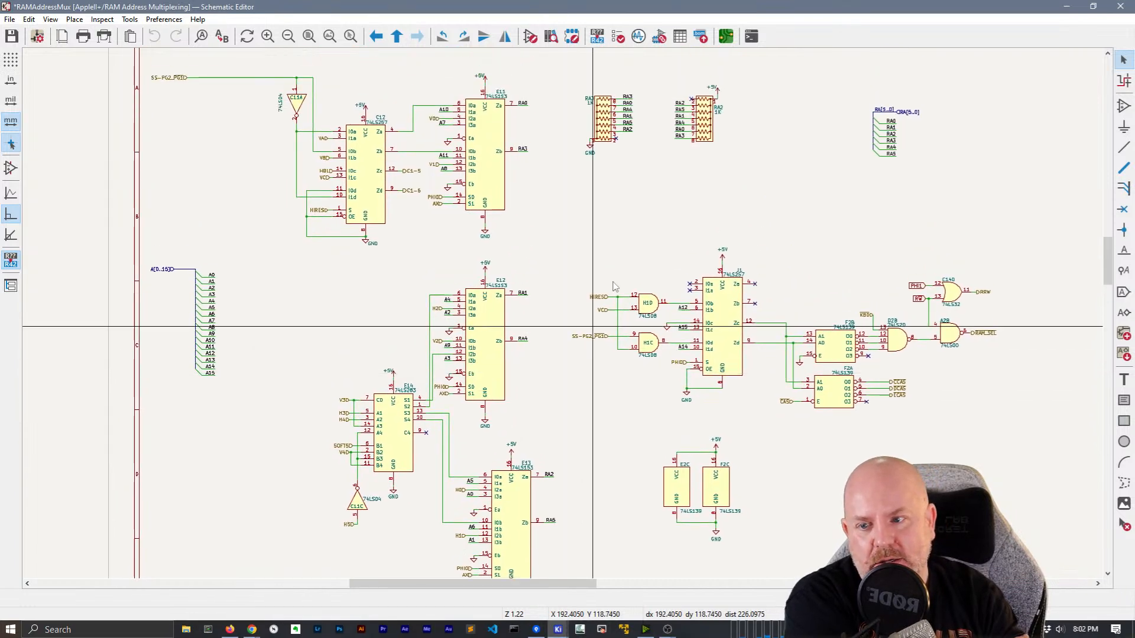
right_click(626, 191)
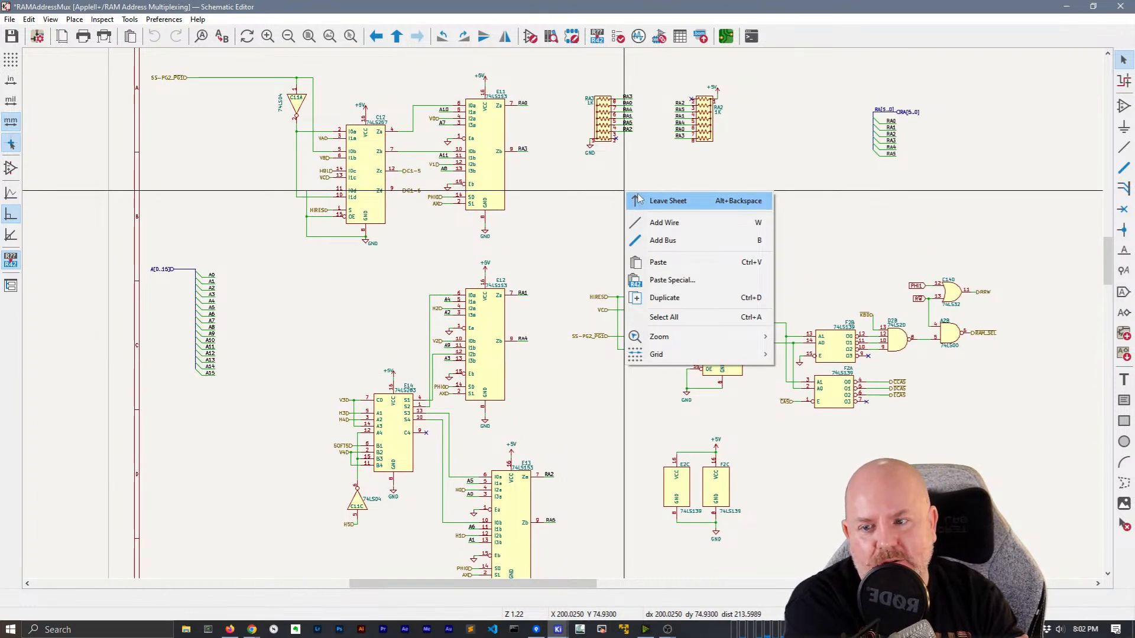
click(639, 199)
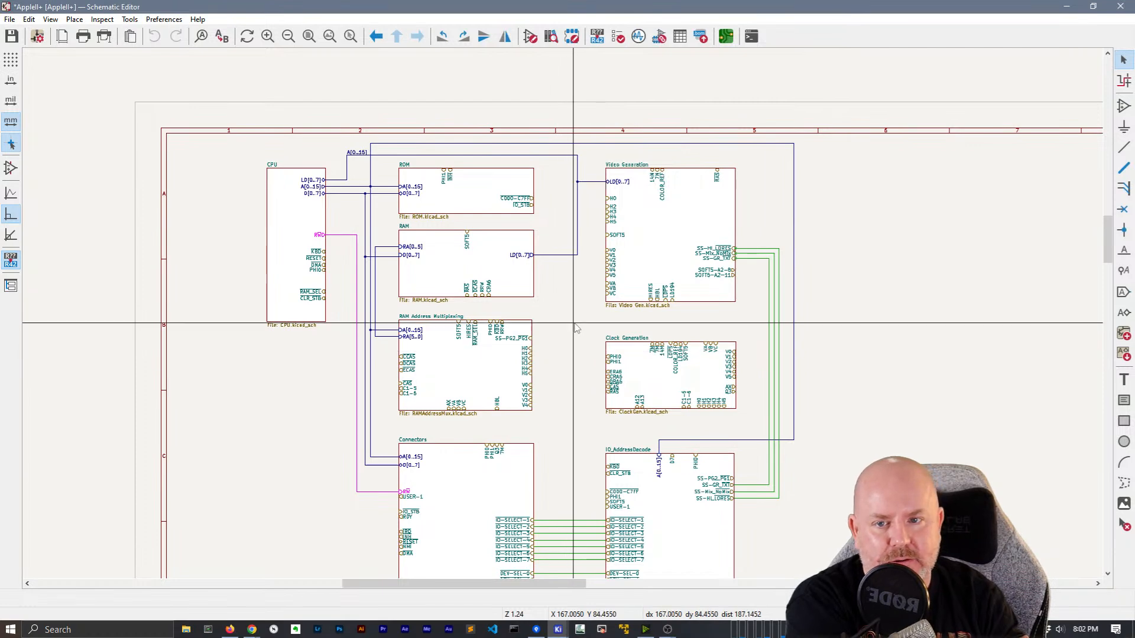
scroll(577, 328, up, 6)
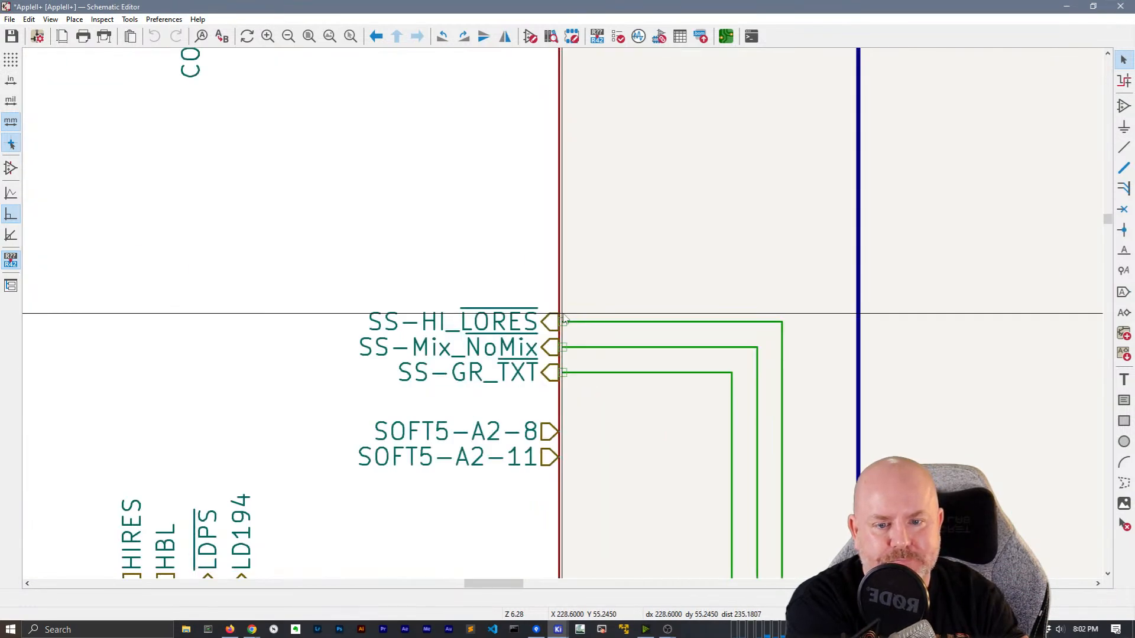
scroll(564, 318, up, 2)
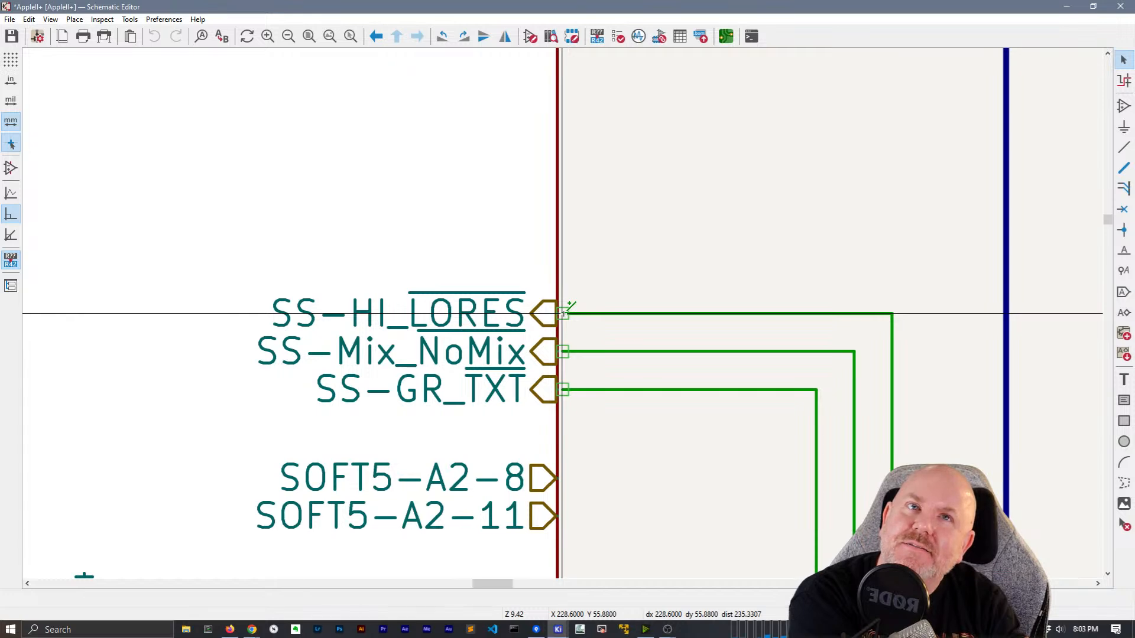
scroll(561, 313, down, 4)
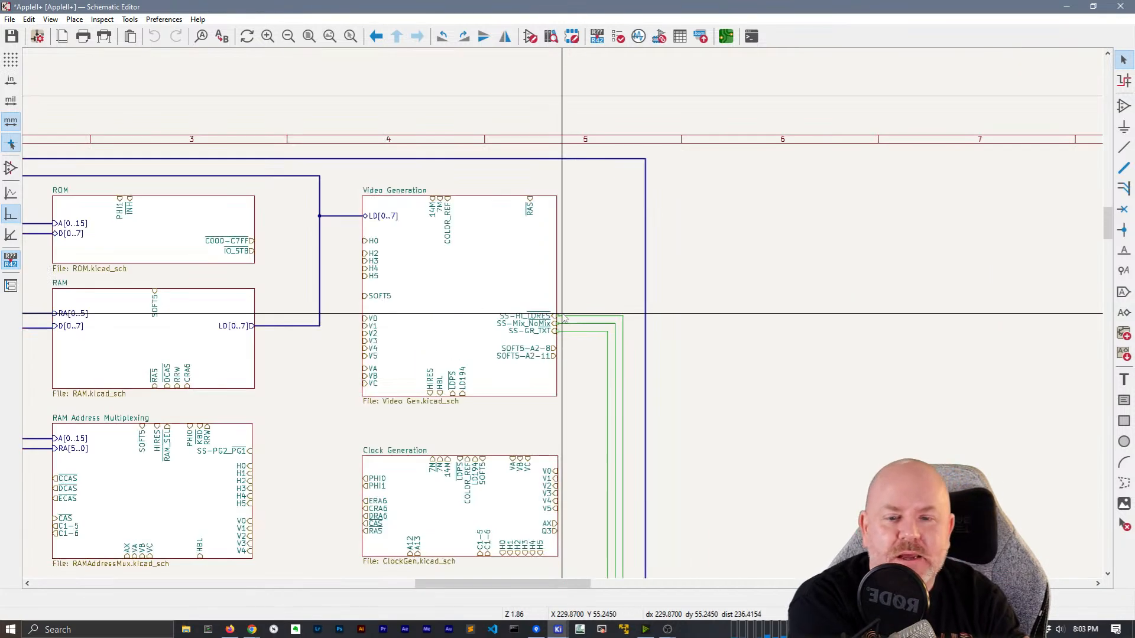
scroll(560, 312, up, 1)
middle_drag(322, 353, 745, 259)
scroll(438, 435, down, 3)
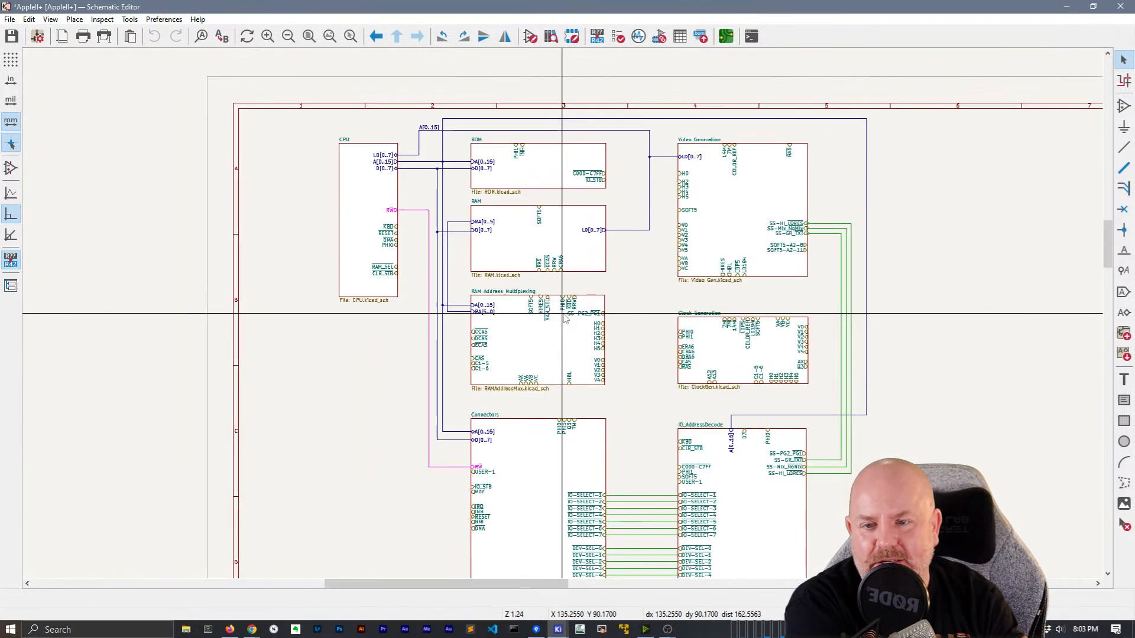